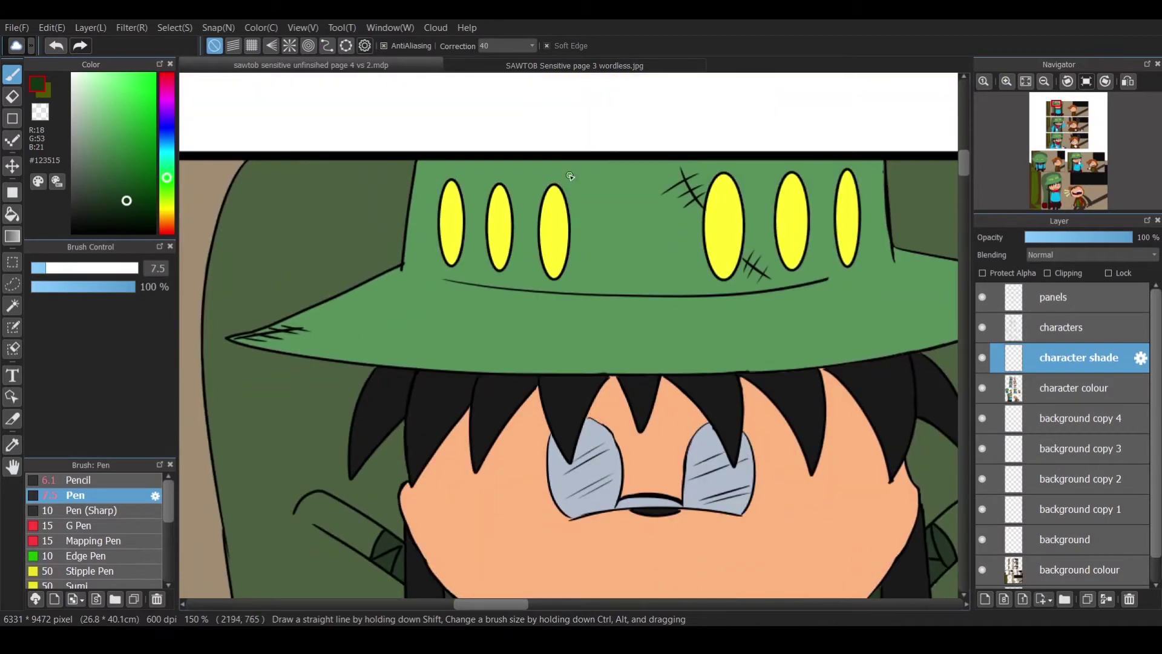
# Fill the outlined shadow on the left of the hat's crown and brim with dark green #123515 and patch the gaps with the Pen.
pyautogui.click(12, 214)
pyautogui.click(484, 254)
pyautogui.click(266, 340)
pyautogui.click(345, 357)
pyautogui.scroll(1, 569, 345)
pyautogui.click(12, 74)
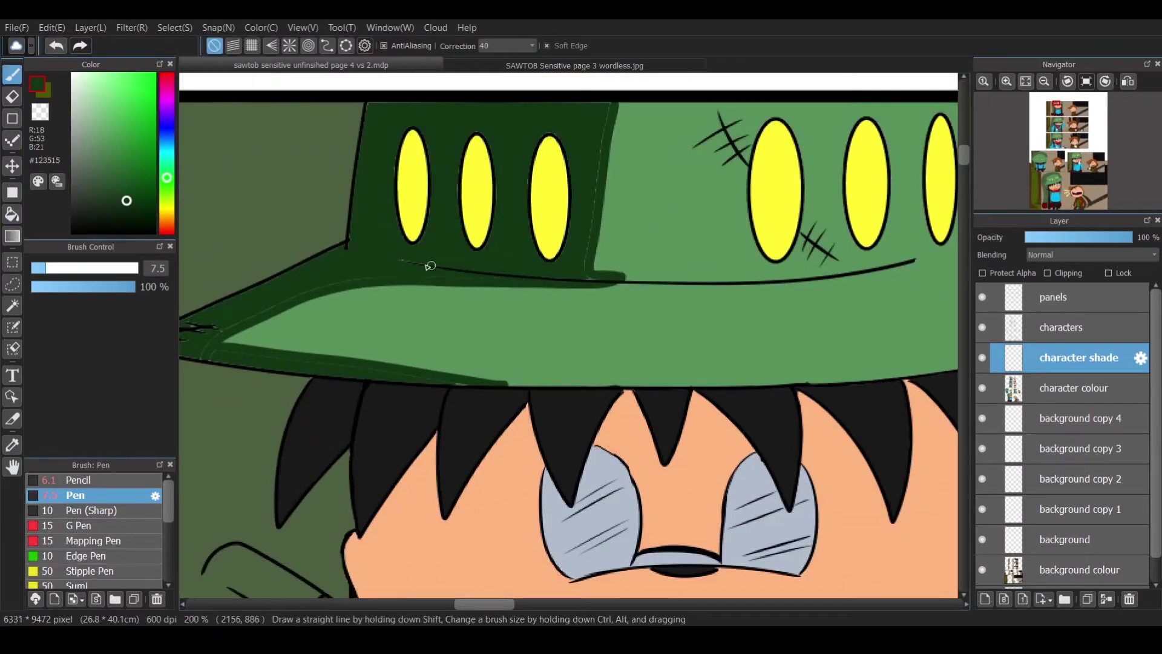
pyautogui.moveTo(370, 105); pyautogui.dragTo(605, 130)
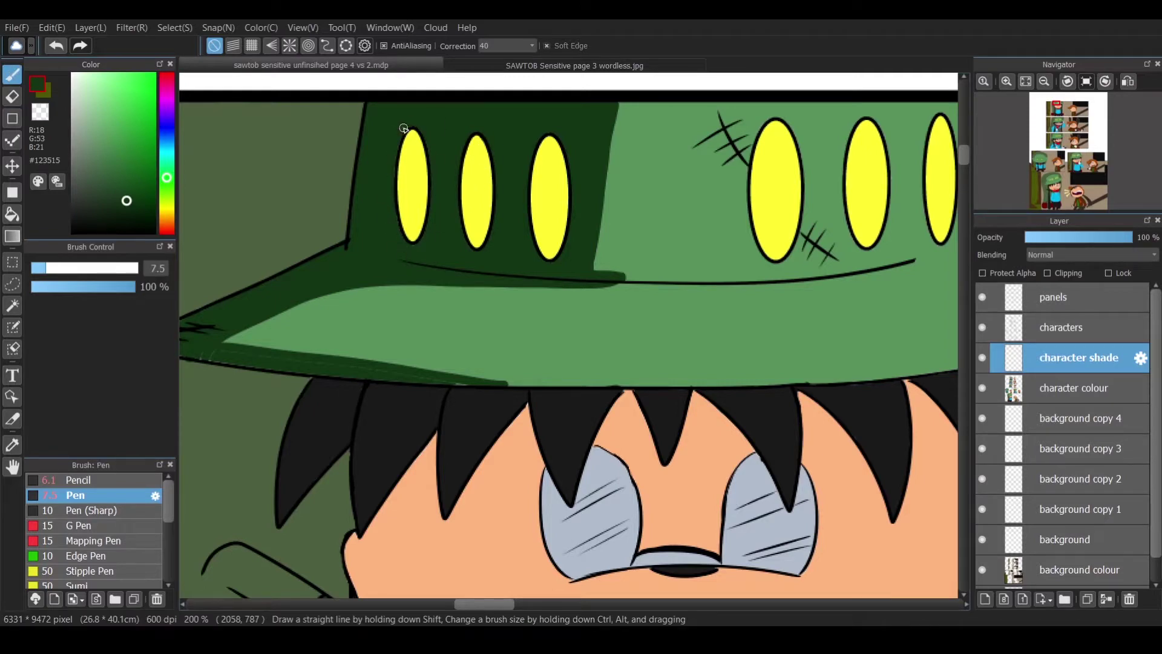
pyautogui.hscroll(-3, 314, 370)
pyautogui.moveTo(278, 324); pyautogui.dragTo(231, 339)
pyautogui.press('e')
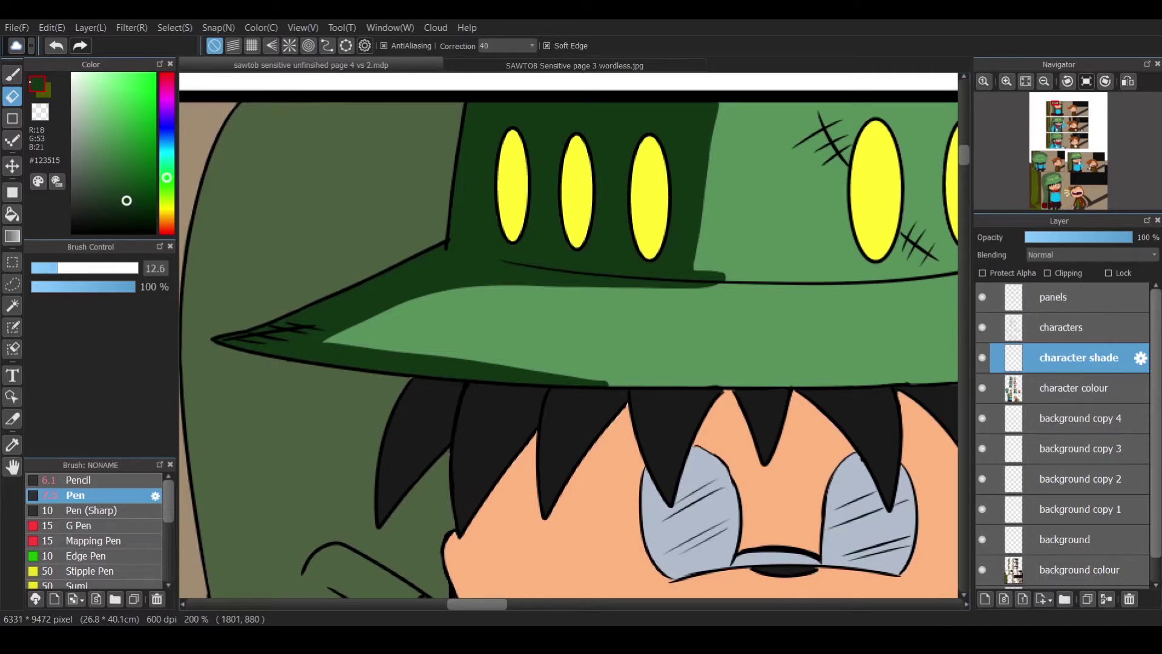
# Paint a thin dark green shadow along the hat crown's right edge and the top of the right brim.
pyautogui.press('p')
pyautogui.press('h')
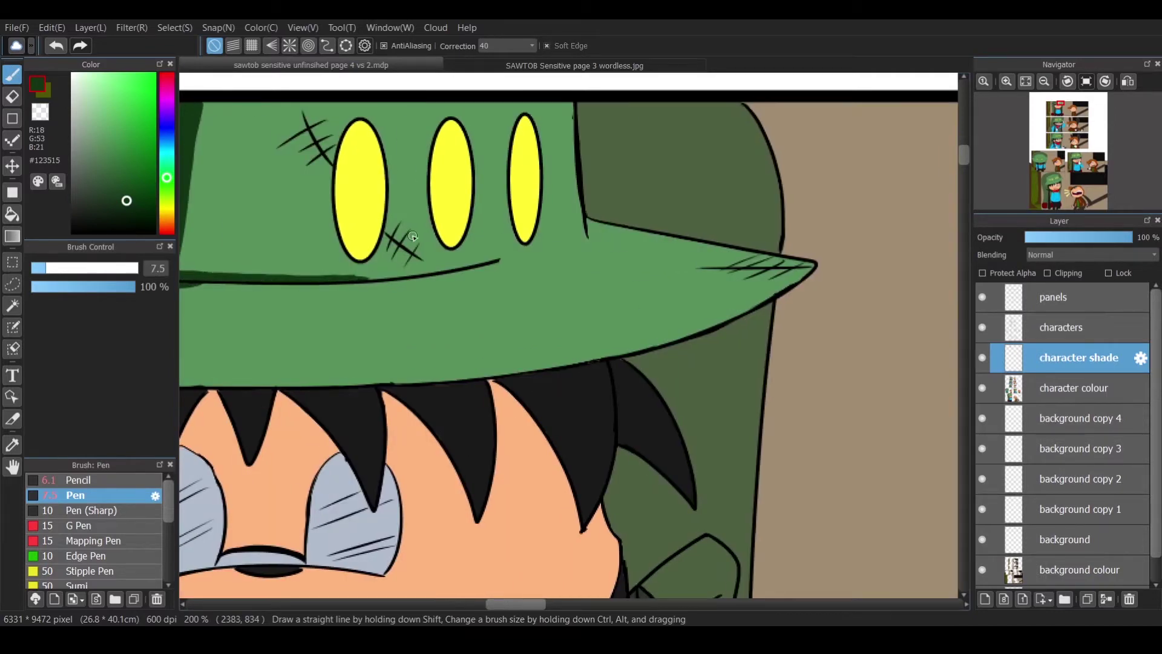
pyautogui.moveTo(584, 220); pyautogui.dragTo(814, 267)
pyautogui.moveTo(568, 103); pyautogui.dragTo(578, 216)
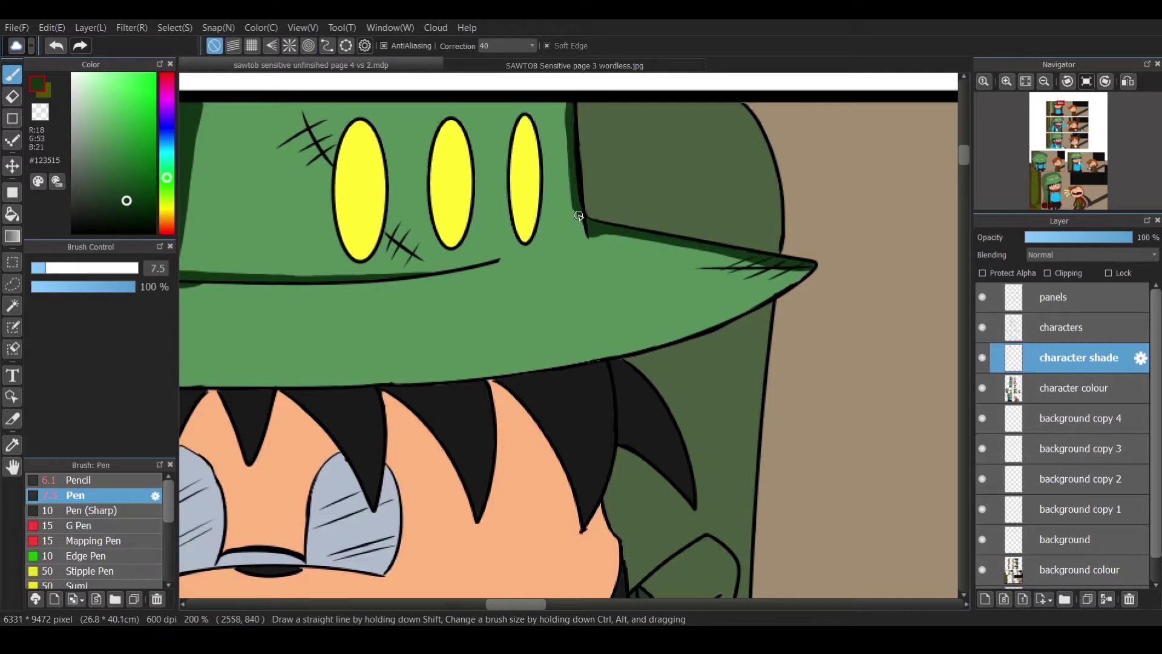
# Sample the dark brown #823718 from the page 3 image and shade the left side of each yellow oval on the hat.
pyautogui.click(574, 65)
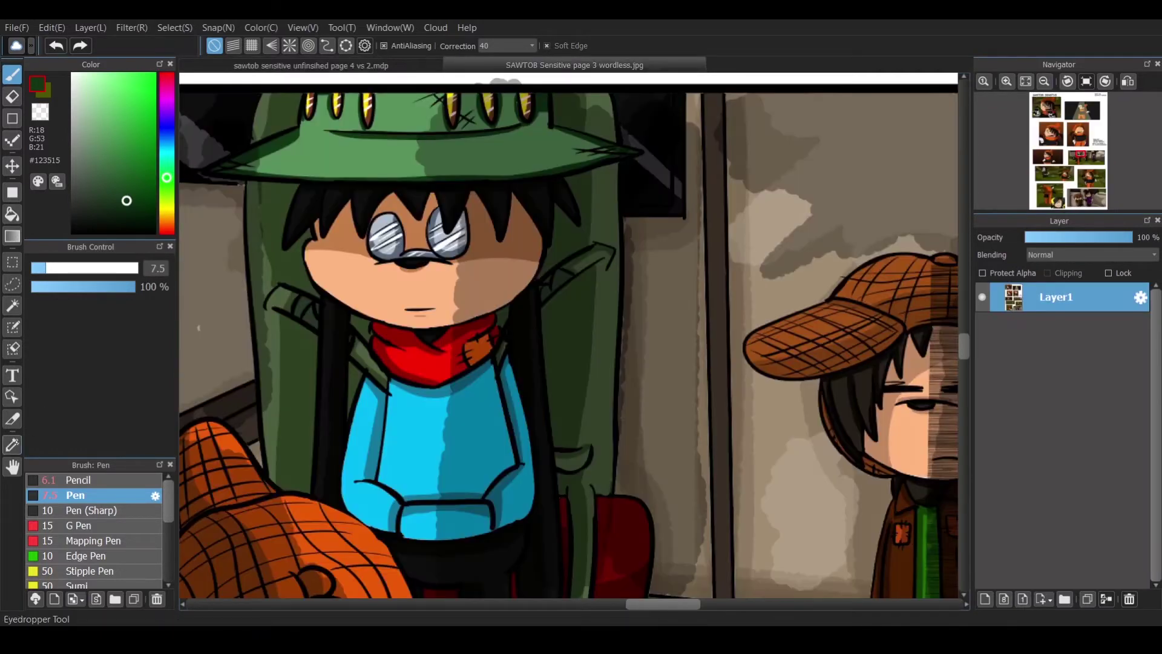
pyautogui.click(198, 328)
pyautogui.click(311, 65)
pyautogui.scroll(3, 404, 216)
pyautogui.moveTo(413, 131); pyautogui.dragTo(412, 241)
pyautogui.moveTo(476, 140); pyautogui.dragTo(473, 247)
pyautogui.moveTo(550, 137)
pyautogui.mouseDown()
pyautogui.moveTo(546, 258)
pyautogui.moveTo(544, 142)
pyautogui.moveTo(531, 237)
pyautogui.mouseUp()
pyautogui.moveTo(775, 181); pyautogui.dragTo(326, 182)
pyautogui.moveTo(326, 121)
pyautogui.mouseDown()
pyautogui.moveTo(324, 261)
pyautogui.moveTo(308, 248)
pyautogui.mouseUp()
pyautogui.moveTo(416, 121)
pyautogui.mouseDown()
pyautogui.moveTo(404, 245)
pyautogui.moveTo(404, 202)
pyautogui.mouseUp()
pyautogui.press('e')
pyautogui.press('b')
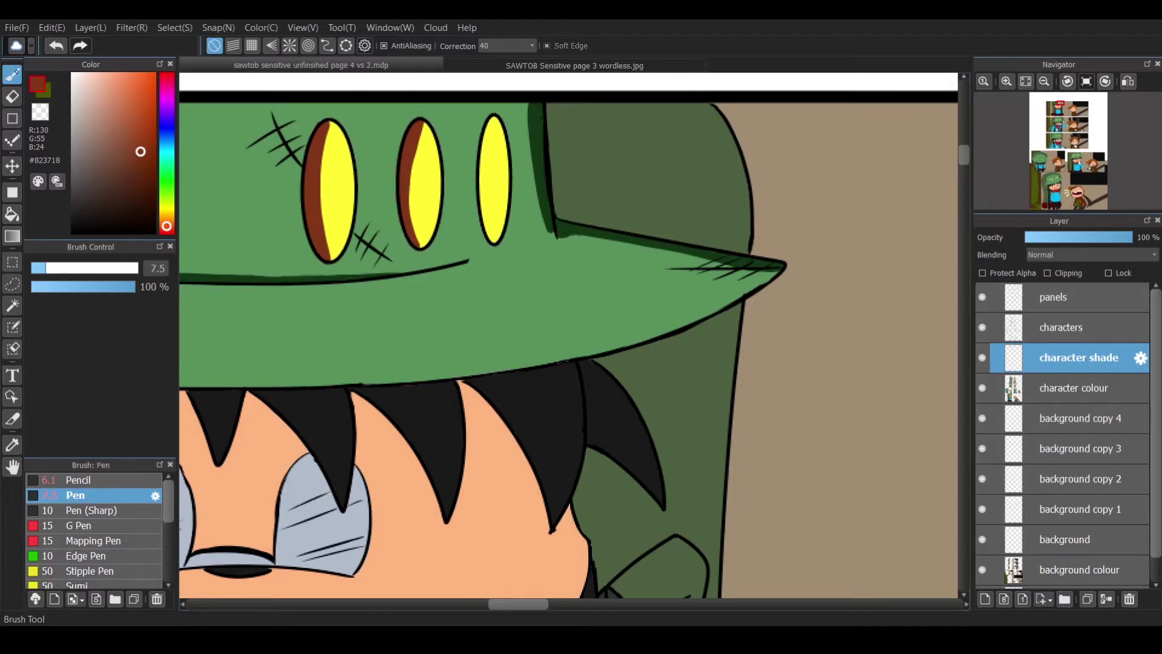
pyautogui.moveTo(494, 118); pyautogui.dragTo(493, 242)
# Paint diagonal white glints across the three yellow ovals on the right half of the hat, erasing any overshoot.
pyautogui.press('x')
pyautogui.moveTo(504, 148)
pyautogui.mouseDown()
pyautogui.moveTo(481, 170)
pyautogui.moveTo(484, 213)
pyautogui.mouseUp()
pyautogui.hotkey('ctrl', 'z')
pyautogui.moveTo(437, 144); pyautogui.dragTo(400, 171)
pyautogui.moveTo(447, 152)
pyautogui.mouseDown()
pyautogui.moveTo(404, 181)
pyautogui.moveTo(406, 225)
pyautogui.mouseUp()
pyautogui.press('e')
pyautogui.press('b')
pyautogui.moveTo(348, 146); pyautogui.dragTo(300, 185)
pyautogui.moveTo(306, 234); pyautogui.dragTo(349, 212)
pyautogui.press('e')
pyautogui.moveTo(290, 164); pyautogui.dragTo(301, 179)
pyautogui.moveTo(296, 243); pyautogui.dragTo(310, 258)
# Add matching diagonal white glints to the three yellow ovals on the left half of the hat.
pyautogui.hscroll(-10, 584, 569)
pyautogui.press('b')
pyautogui.moveTo(742, 158); pyautogui.dragTo(713, 189)
pyautogui.hotkey('ctrl', 'z')
pyautogui.moveTo(745, 200); pyautogui.dragTo(714, 241)
pyautogui.moveTo(671, 159)
pyautogui.mouseDown()
pyautogui.moveTo(640, 182)
pyautogui.moveTo(640, 197)
pyautogui.mouseUp()
pyautogui.moveTo(669, 208); pyautogui.dragTo(644, 227)
pyautogui.moveTo(607, 154); pyautogui.dragTo(578, 186)
pyautogui.moveTo(604, 200); pyautogui.dragTo(581, 222)
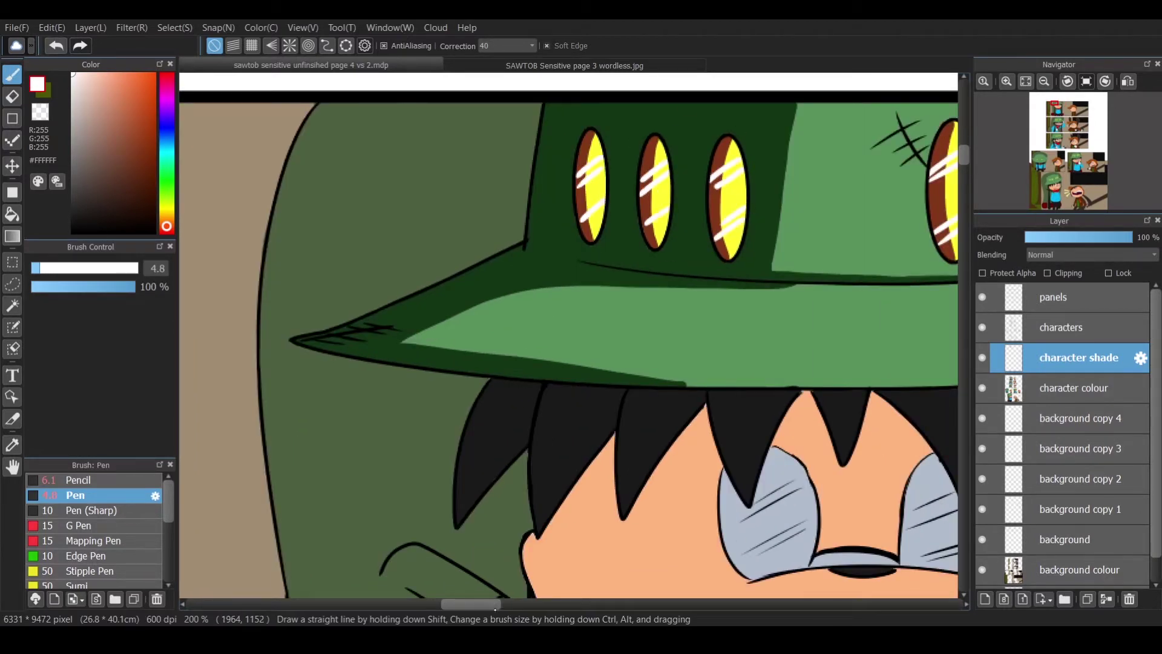
# Sample near-black #060604 from the long hair in the page 3 image and outline shadow shapes on the left fringe locks.
pyautogui.hscroll(-10, 602, 169)
pyautogui.click(575, 65)
pyautogui.click(505, 559)
pyautogui.click(282, 98)
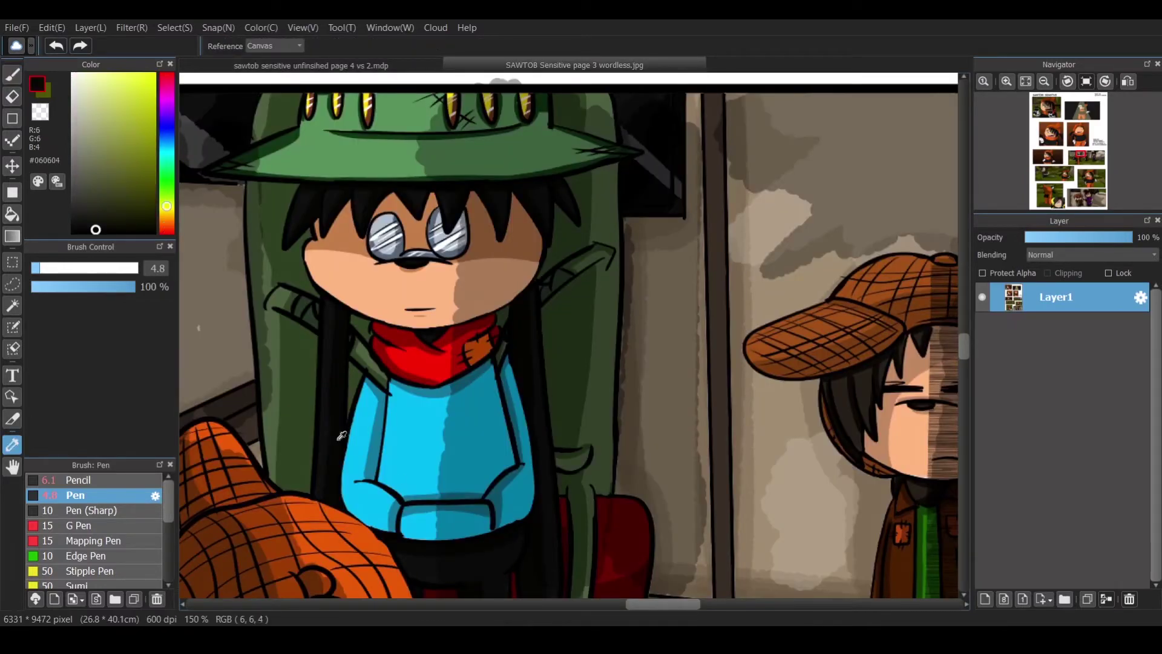
pyautogui.click(341, 432)
pyautogui.click(311, 65)
pyautogui.scroll(-4, 890, 268)
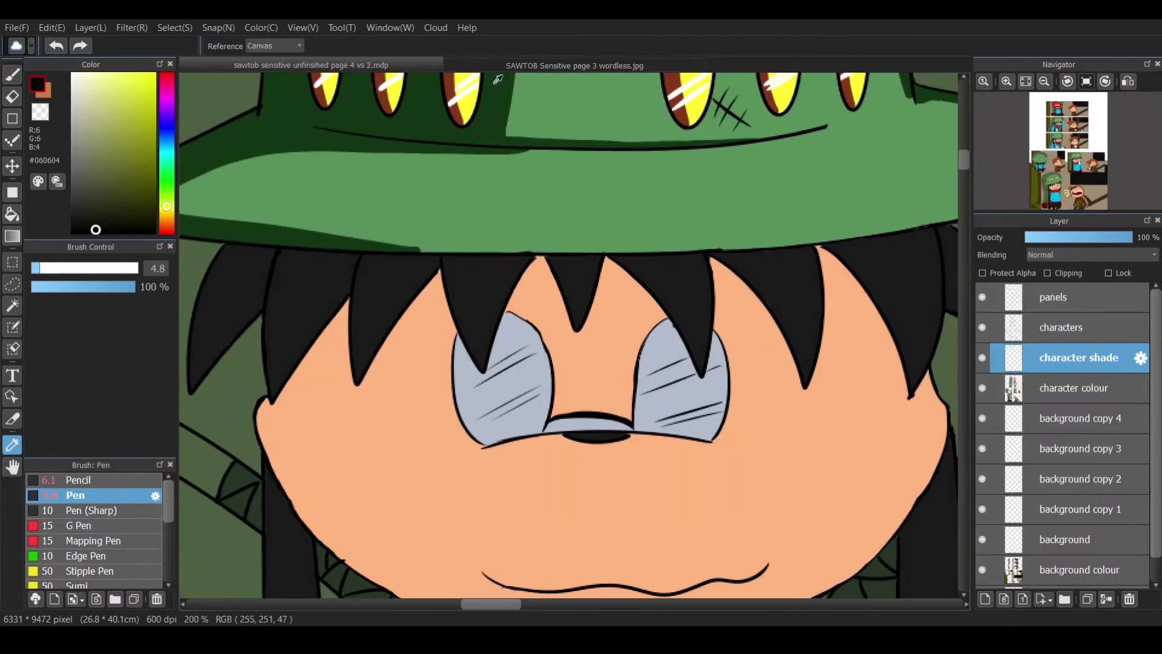
pyautogui.press('b')
pyautogui.moveTo(245, 257); pyautogui.dragTo(193, 357)
pyautogui.moveTo(330, 267); pyautogui.dragTo(278, 394)
pyautogui.moveTo(266, 253); pyautogui.dragTo(223, 351)
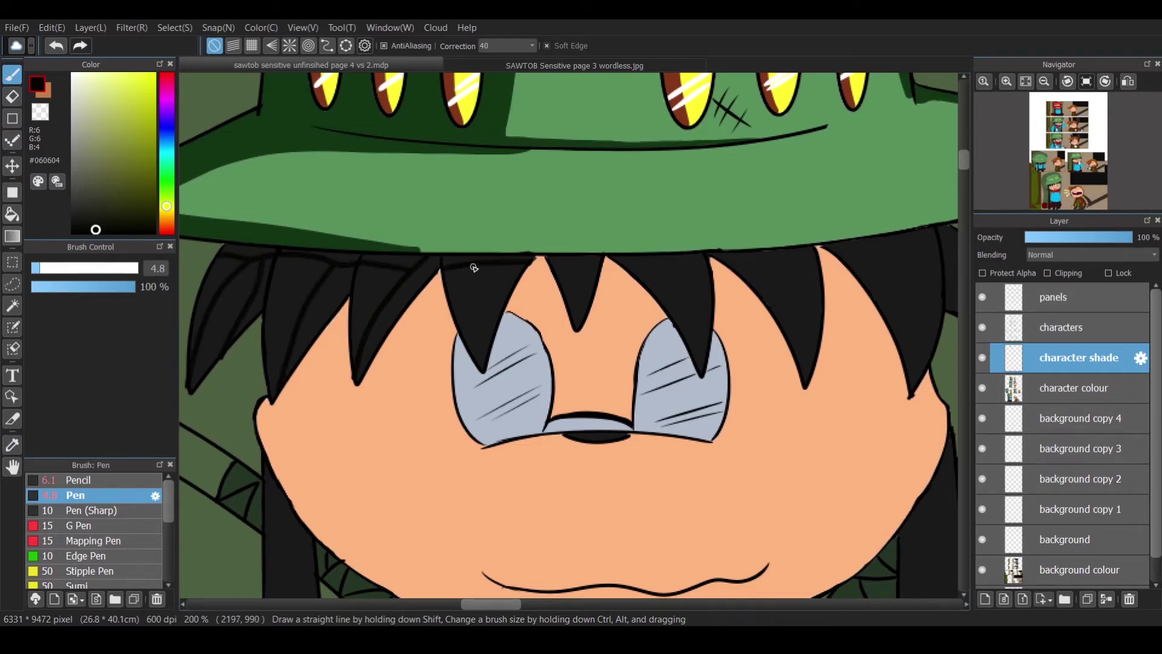
# Clean up and fill the near-black shadows in the leftmost fringe locks under the brim.
pyautogui.press('v')
pyautogui.press('e')
pyautogui.moveTo(248, 250); pyautogui.dragTo(199, 345)
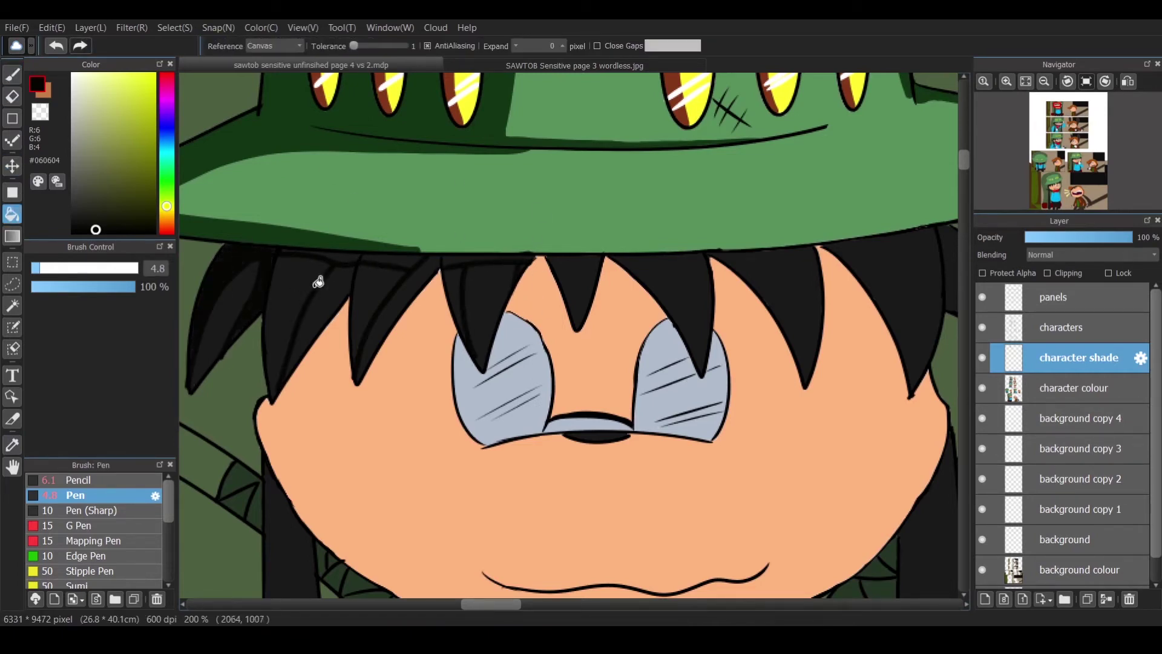
pyautogui.moveTo(357, 254); pyautogui.dragTo(296, 369)
pyautogui.moveTo(436, 257); pyautogui.dragTo(363, 376)
# Outline and fill near-black shadows on the remaining fringe locks across the forehead.
pyautogui.press('b')
pyautogui.moveTo(549, 261); pyautogui.dragTo(705, 258)
pyautogui.moveTo(679, 314)
pyautogui.mouseDown()
pyautogui.moveTo(330, 270)
pyautogui.moveTo(366, 381)
pyautogui.mouseUp()
pyautogui.moveTo(387, 266)
pyautogui.mouseDown()
pyautogui.moveTo(447, 271)
pyautogui.moveTo(469, 397)
pyautogui.mouseUp()
pyautogui.moveTo(505, 267)
pyautogui.mouseDown()
pyautogui.moveTo(607, 254)
pyautogui.moveTo(627, 331)
pyautogui.mouseUp()
pyautogui.press('g')
pyautogui.click(510, 255)
pyautogui.press('b')
pyautogui.moveTo(565, 254); pyautogui.dragTo(578, 394)
pyautogui.press('g')
# Patch the gaps and smooth the shadow edges on the fringe locks along the hat brim with the Pen.
pyautogui.press('h')
pyautogui.scroll(2, 593, 333)
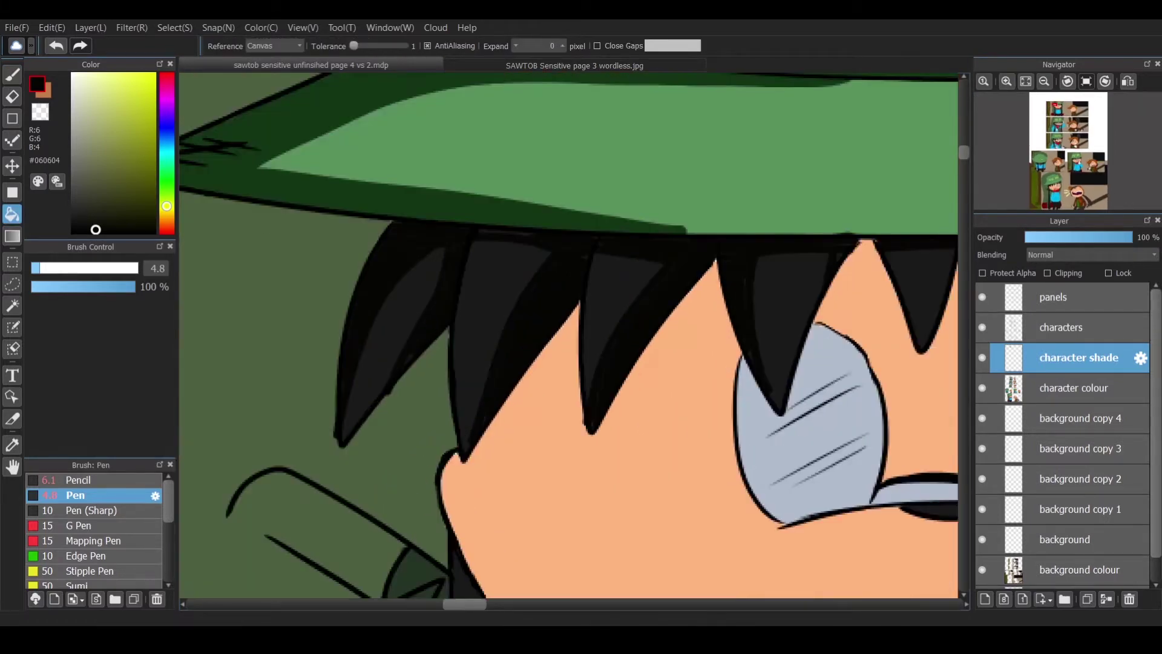
pyautogui.press('b')
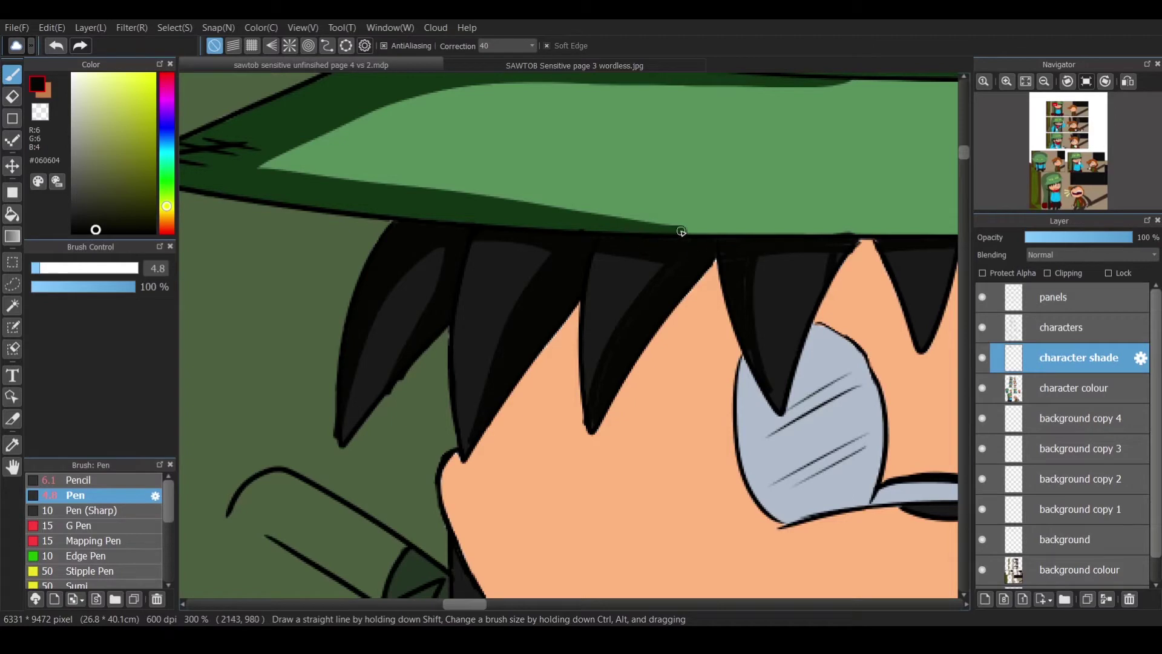
pyautogui.press('e')
pyautogui.press('b')
pyautogui.hscroll(5, 312, 243)
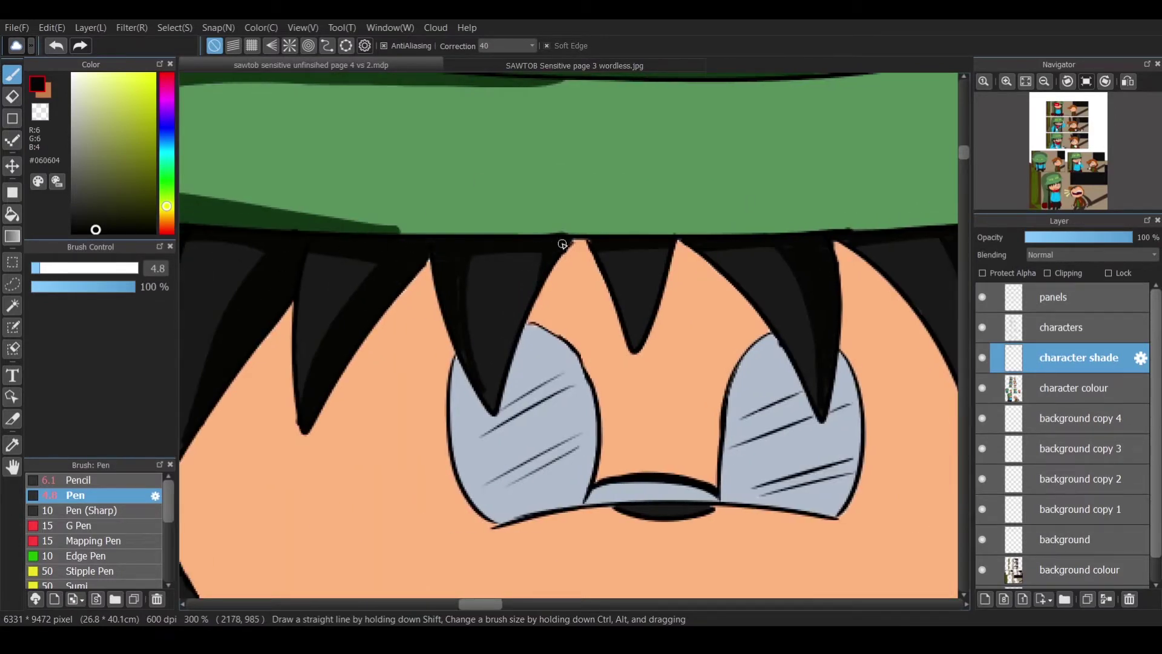
pyautogui.hscroll(6, 414, 394)
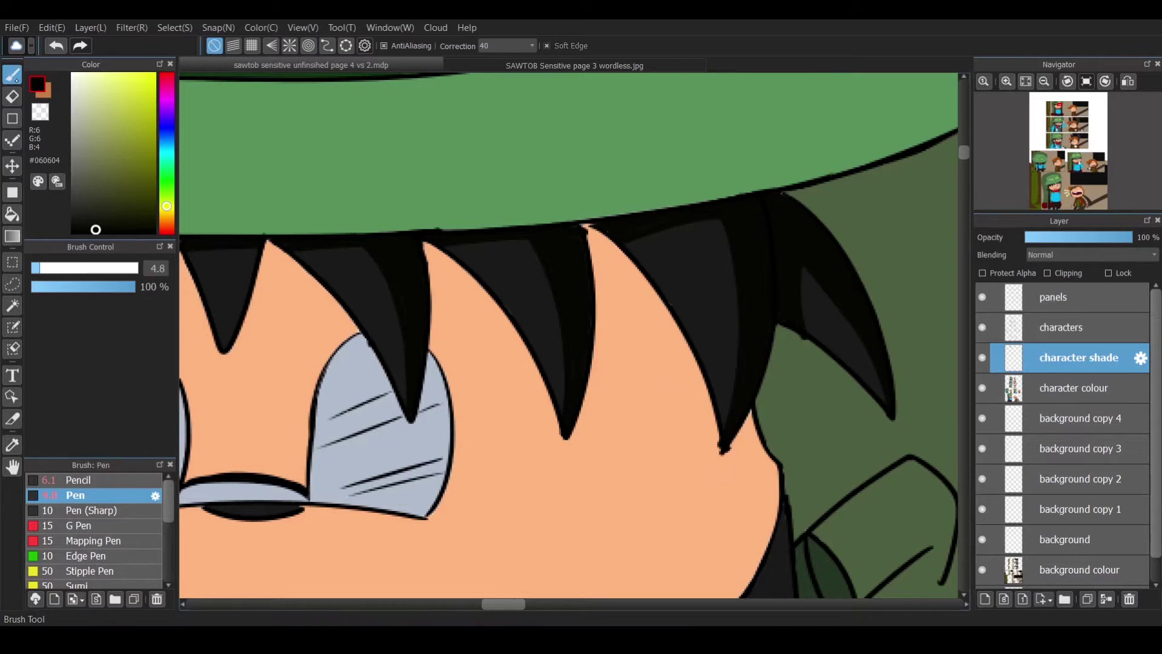
# Outline near-black shadow areas on both long hair strands, the trousers' waist and the legs.
pyautogui.scroll(-2, 957, 155)
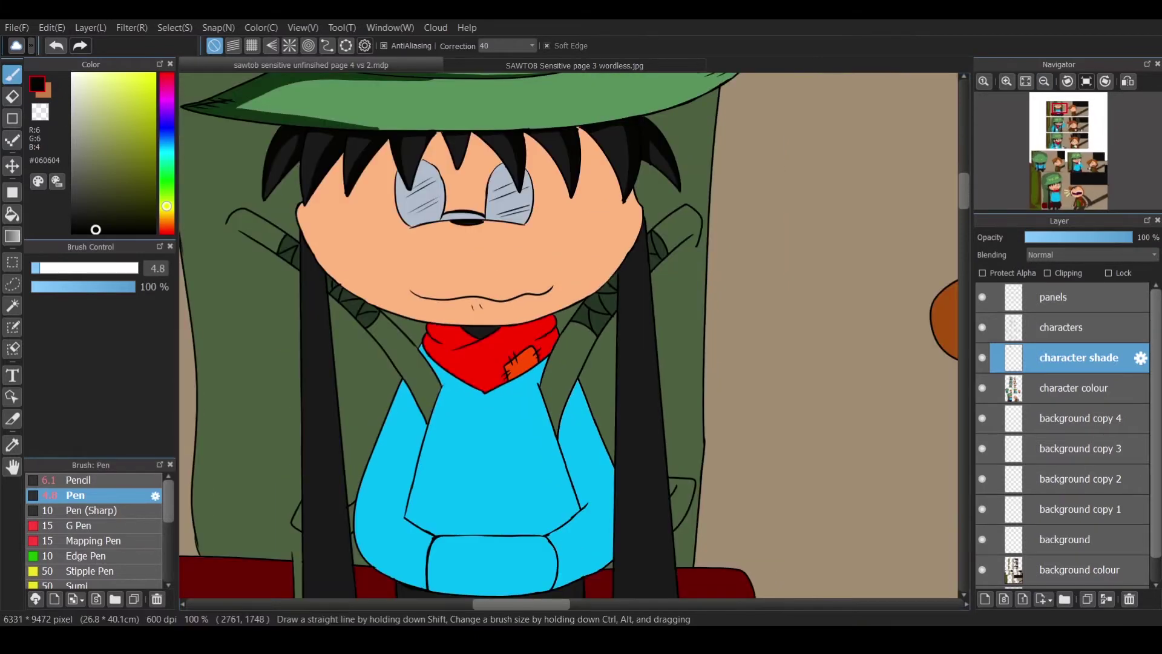
pyautogui.scroll(-4, 569, 336)
pyautogui.moveTo(327, 198); pyautogui.dragTo(333, 519)
pyautogui.moveTo(399, 401)
pyautogui.mouseDown()
pyautogui.moveTo(551, 406)
pyautogui.moveTo(581, 393)
pyautogui.mouseUp()
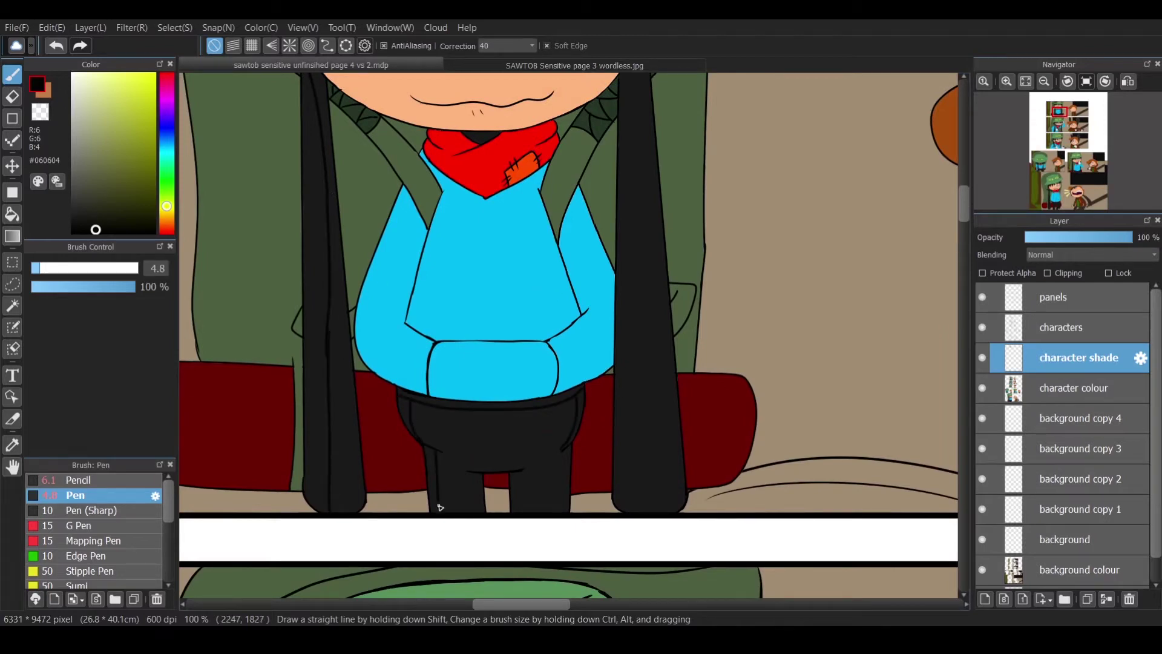
pyautogui.press('e')
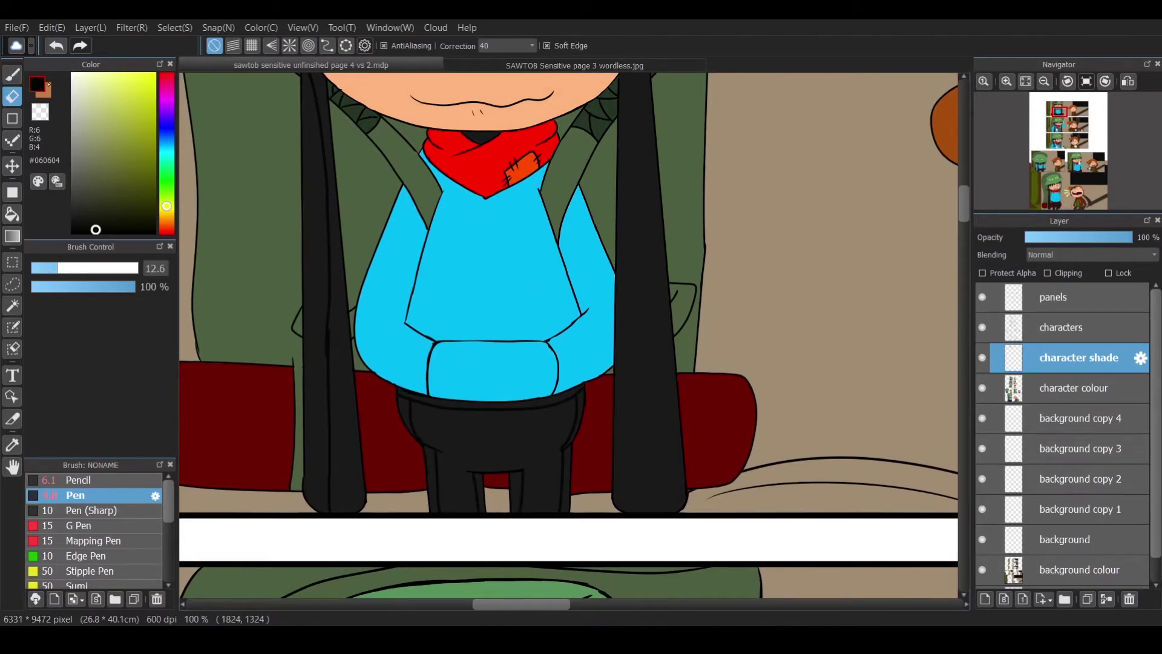
pyautogui.press('p')
pyautogui.scroll(7, 739, 231)
pyautogui.scroll(-7, 647, 312)
pyautogui.scroll(1, 647, 313)
pyautogui.moveTo(631, 183); pyautogui.dragTo(637, 329)
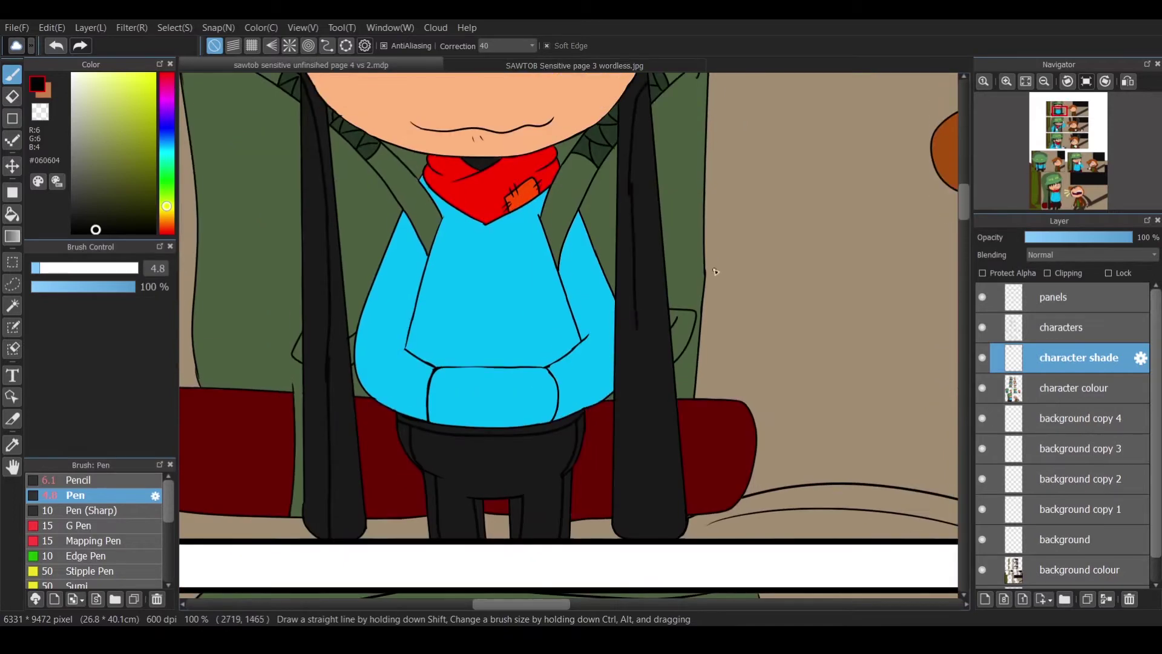
# Fill the outlined shadow areas on the long hair strands, trousers and legs with near-black.
pyautogui.click(12, 213)
pyautogui.click(345, 403)
pyautogui.click(586, 423)
pyautogui.click(434, 483)
pyautogui.click(480, 517)
pyautogui.click(516, 518)
pyautogui.click(569, 502)
pyautogui.click(632, 424)
# Paint the black collar gap above the red scarf near-black and tidy the shadow along the right long hair strand.
pyautogui.press('p')
pyautogui.hotkey('ctrl', '+')
pyautogui.hotkey('ctrl', '+')
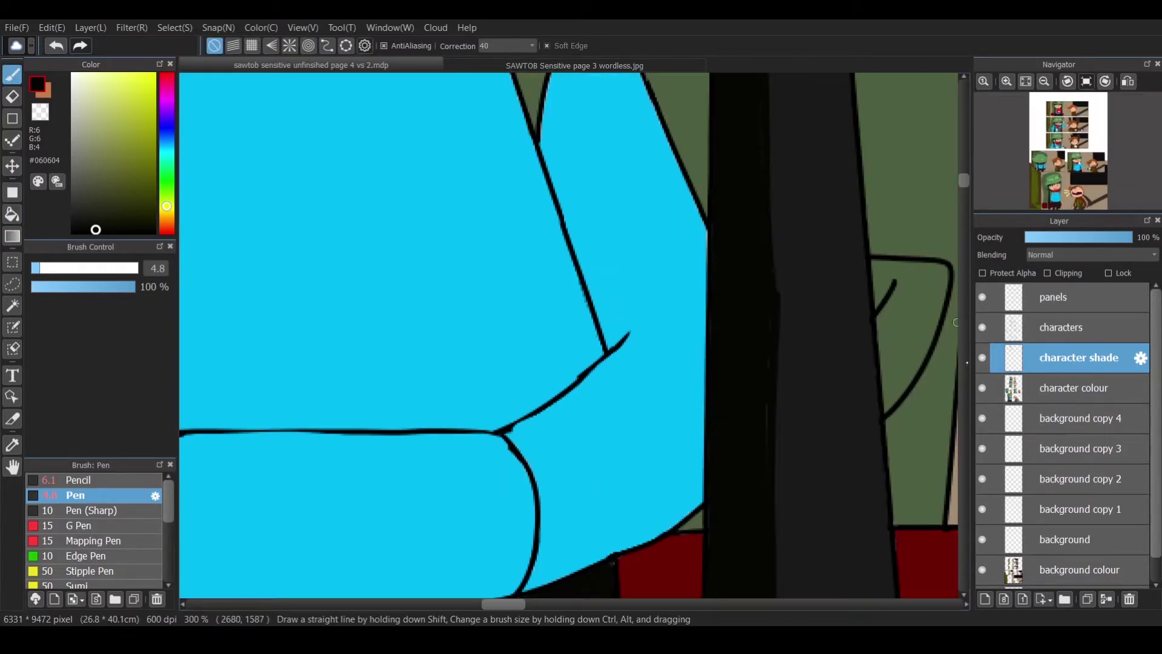
pyautogui.scroll(5, 955, 323)
pyautogui.moveTo(254, 270)
pyautogui.mouseDown()
pyautogui.moveTo(361, 267)
pyautogui.moveTo(298, 268)
pyautogui.moveTo(330, 283)
pyautogui.mouseUp()
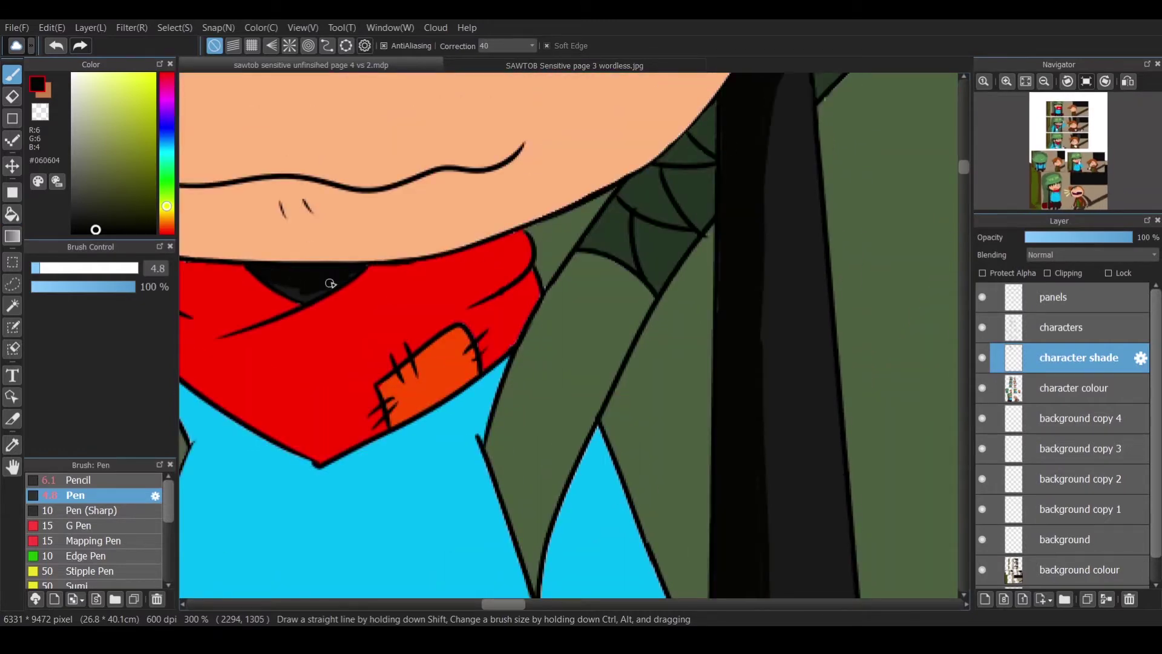
pyautogui.scroll(5, 798, 263)
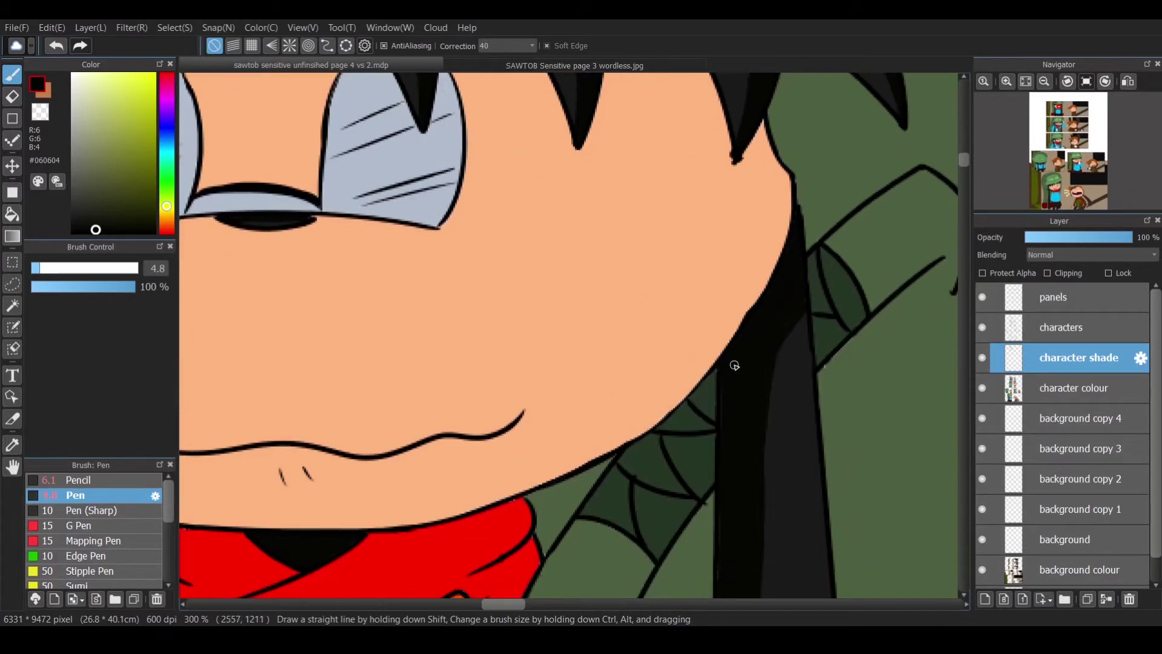
pyautogui.scroll(-5, 810, 188)
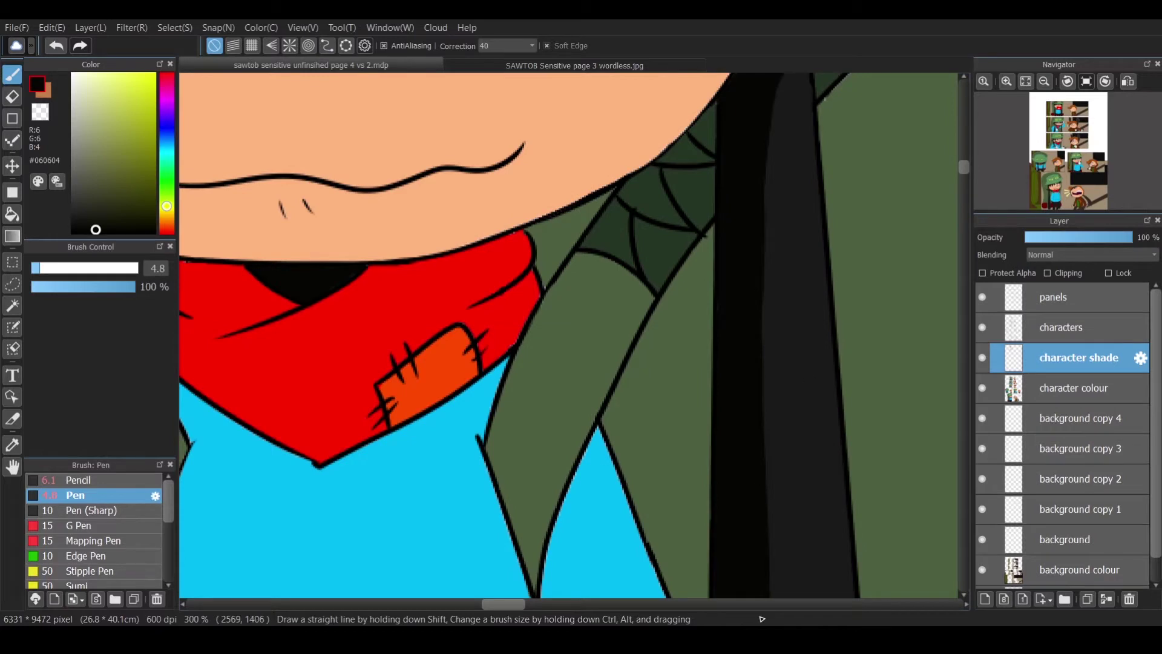
pyautogui.scroll(-8, 956, 176)
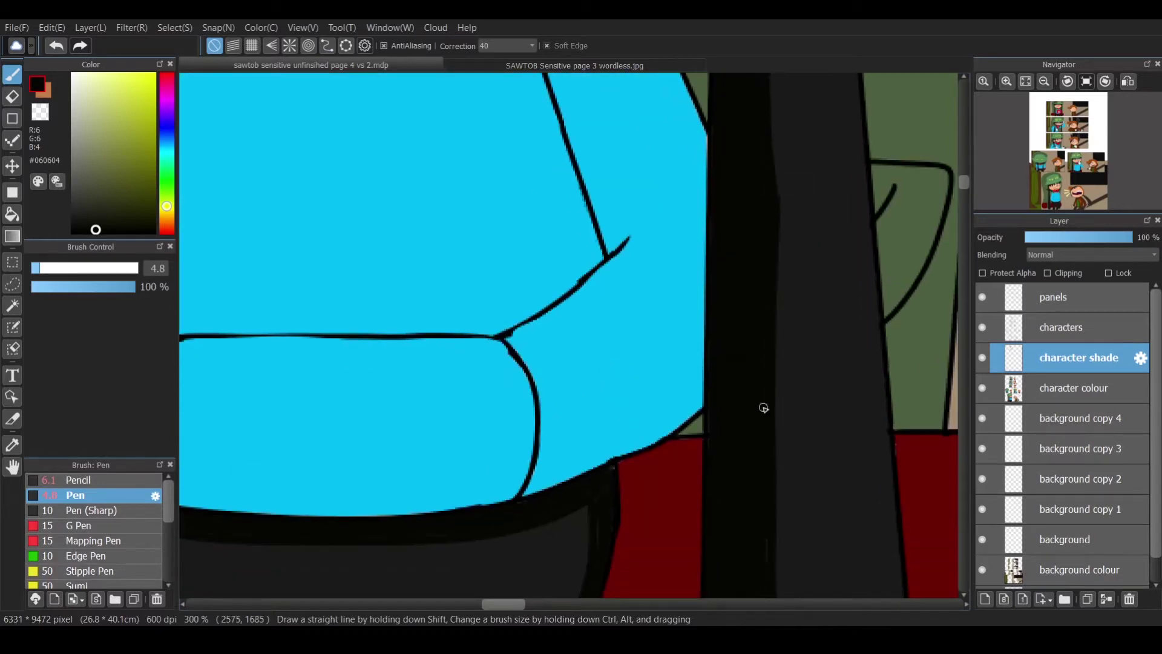
# Touch up the near-black shadow edges on the legs, hips and waist of the trousers.
pyautogui.scroll(-8, 766, 532)
pyautogui.scroll(3, 776, 301)
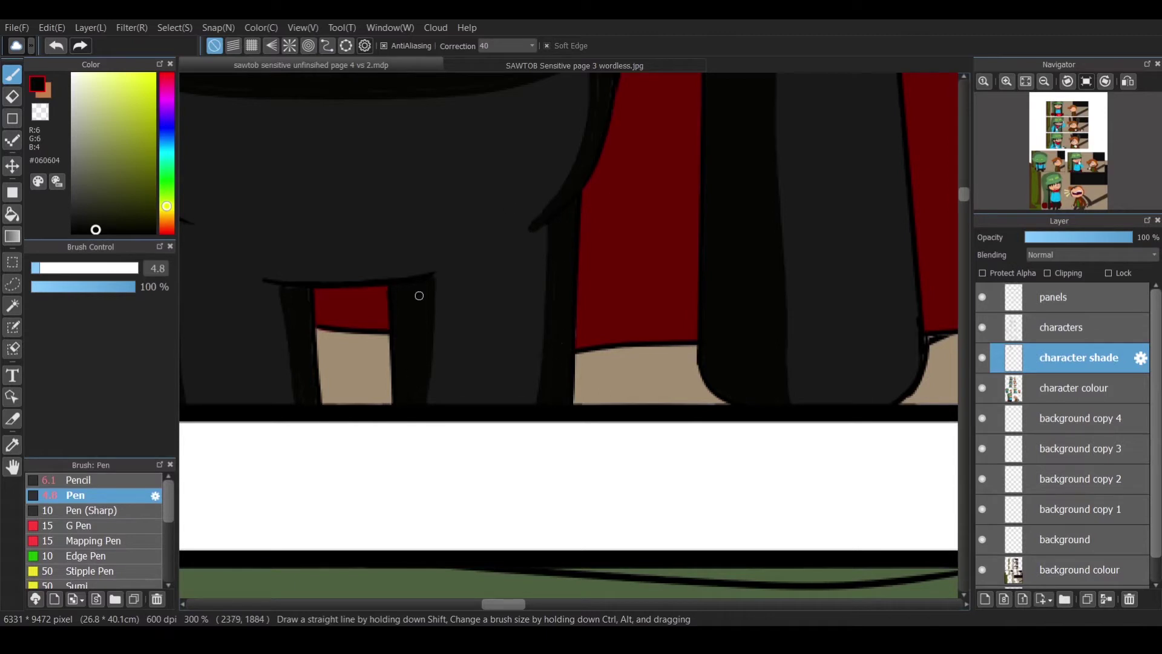
pyautogui.hscroll(-8, 602, 239)
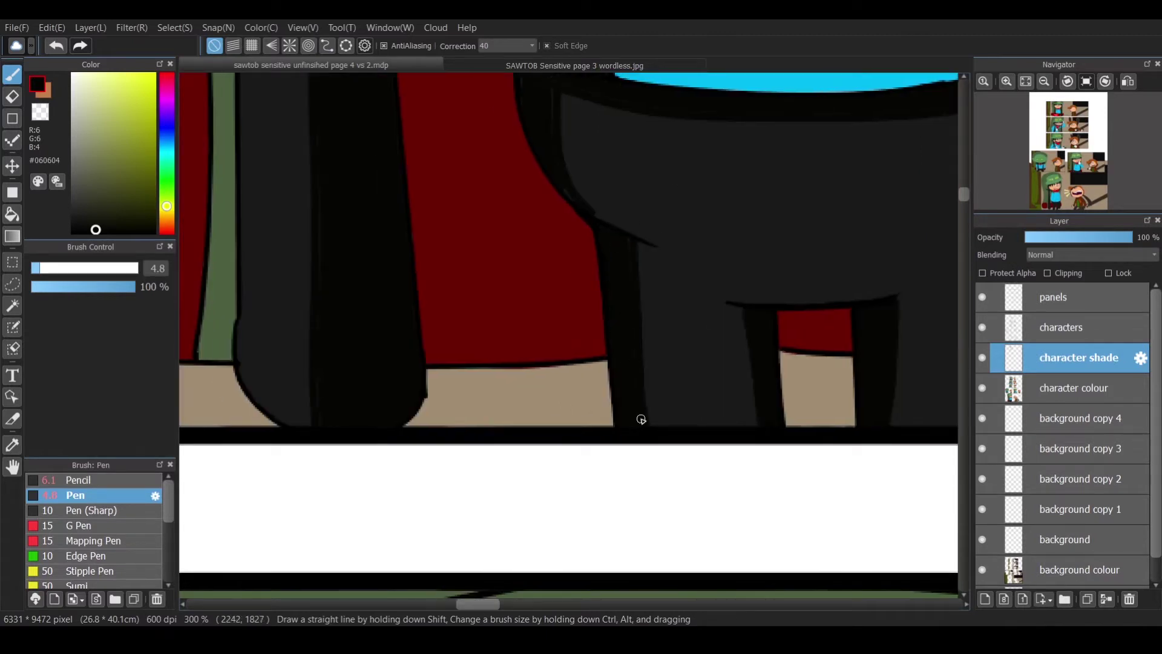
pyautogui.scroll(3, 538, 267)
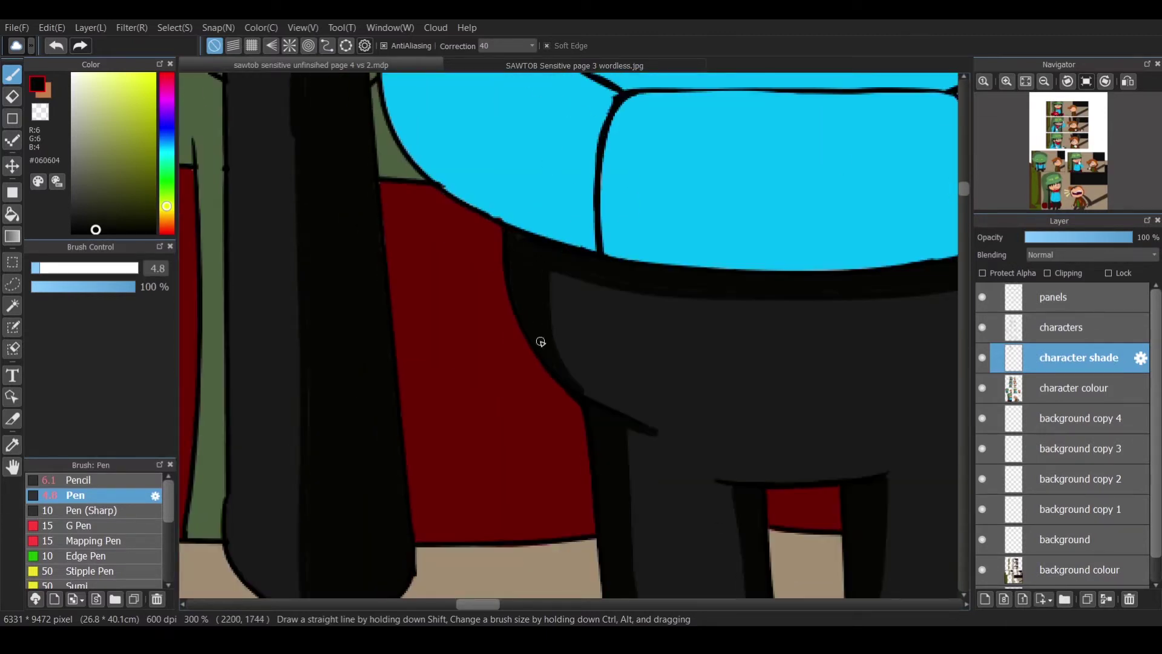
pyautogui.hscroll(4, 554, 356)
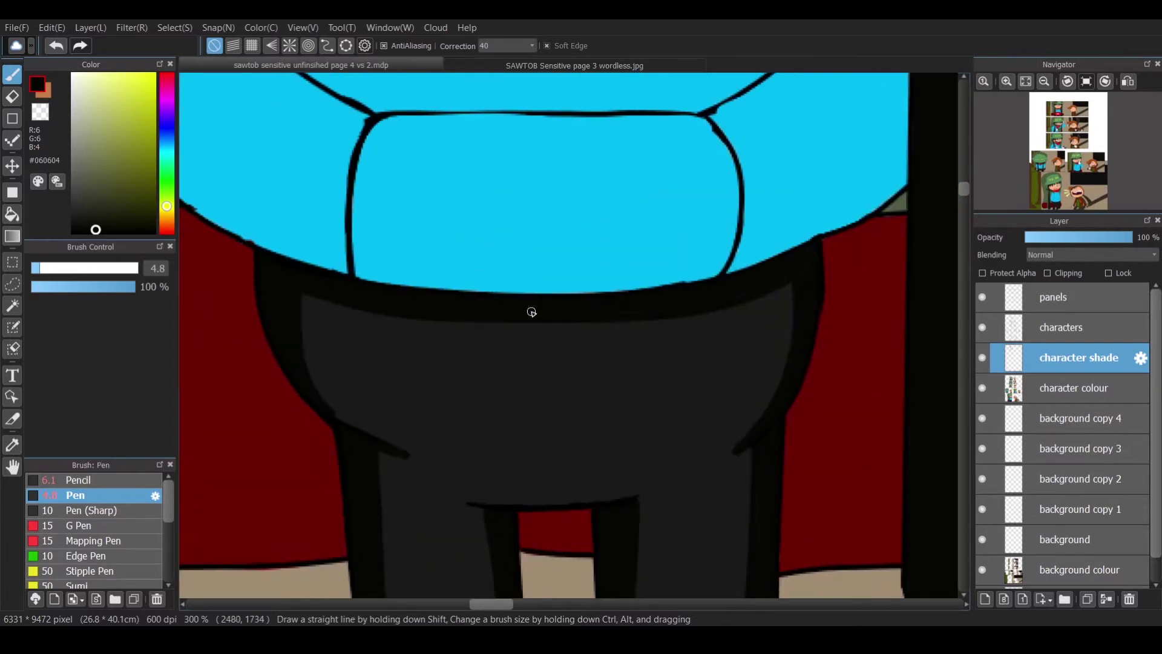
# Smooth the inner edge of the near-black shadow along the left long hair strand up to the face.
pyautogui.hscroll(-8, 811, 286)
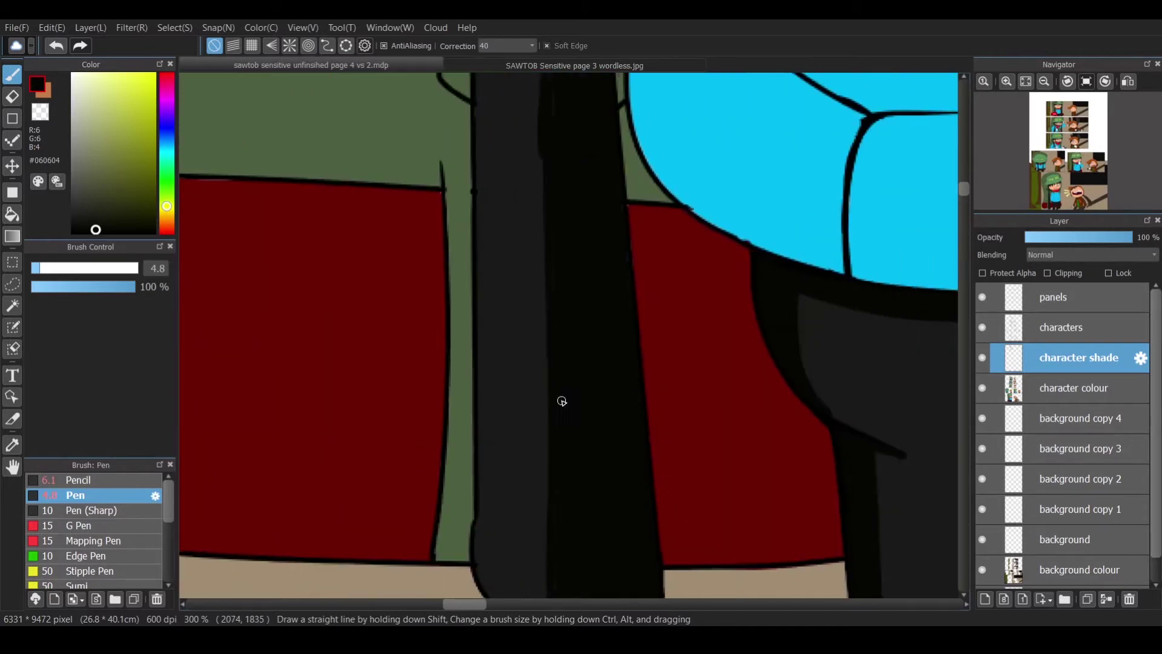
pyautogui.scroll(-1, 645, 564)
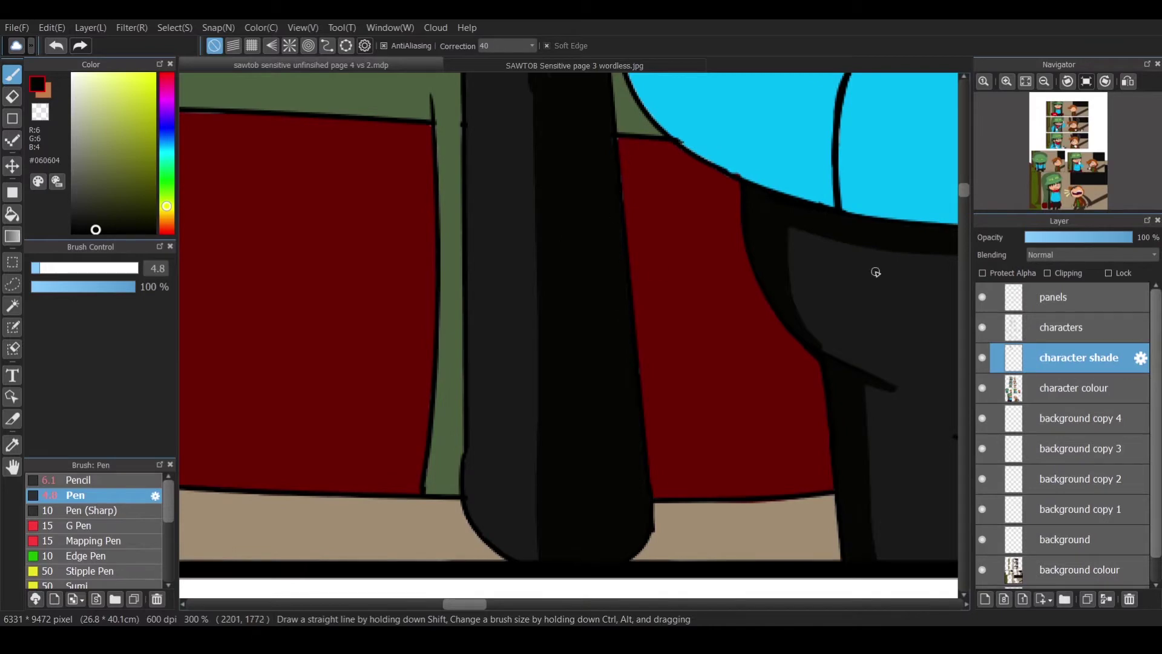
pyautogui.scroll(6, 661, 273)
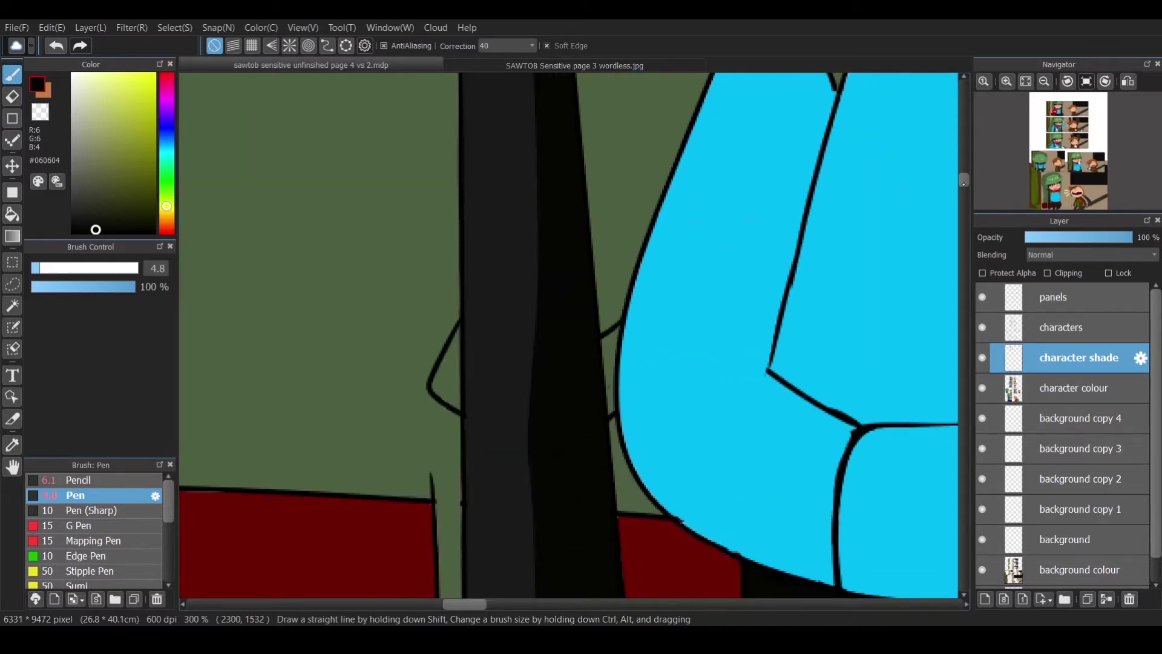
pyautogui.scroll(4, 545, 555)
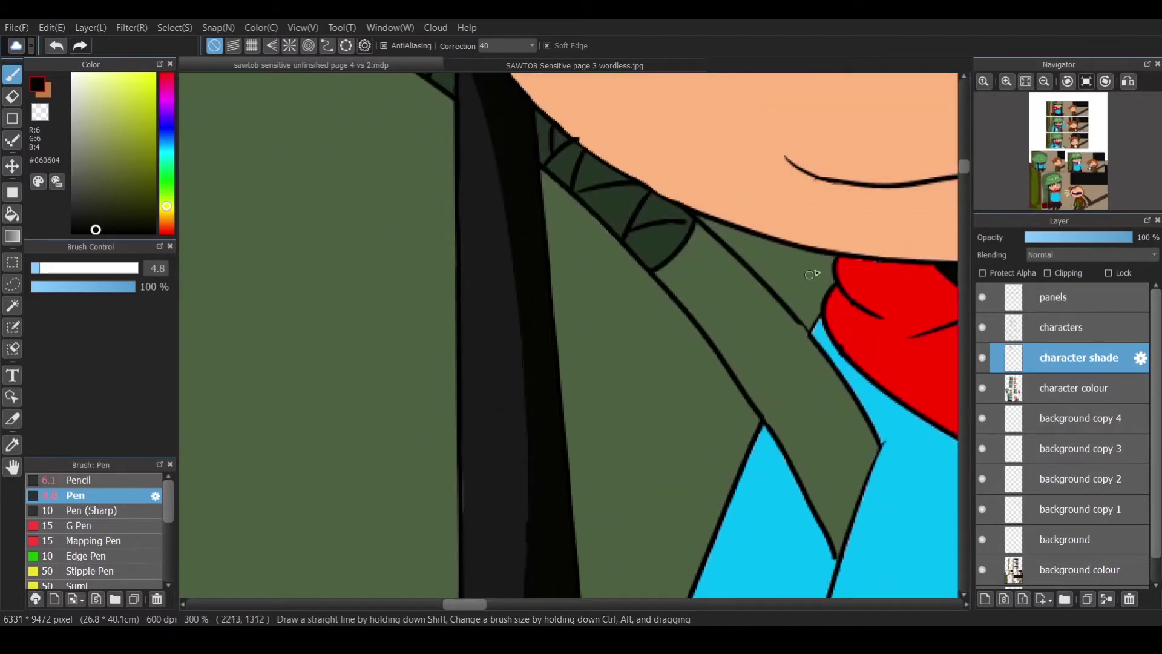
pyautogui.scroll(-5, 536, 314)
pyautogui.moveTo(535, 378); pyautogui.dragTo(531, 514)
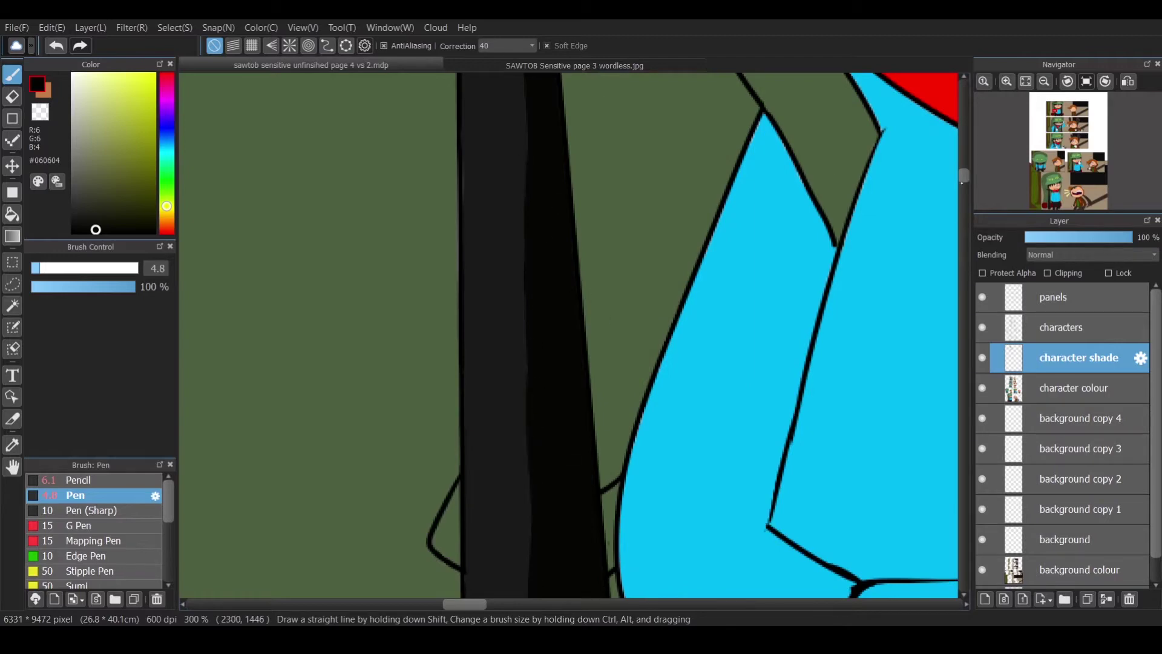
pyautogui.scroll(4, 478, 301)
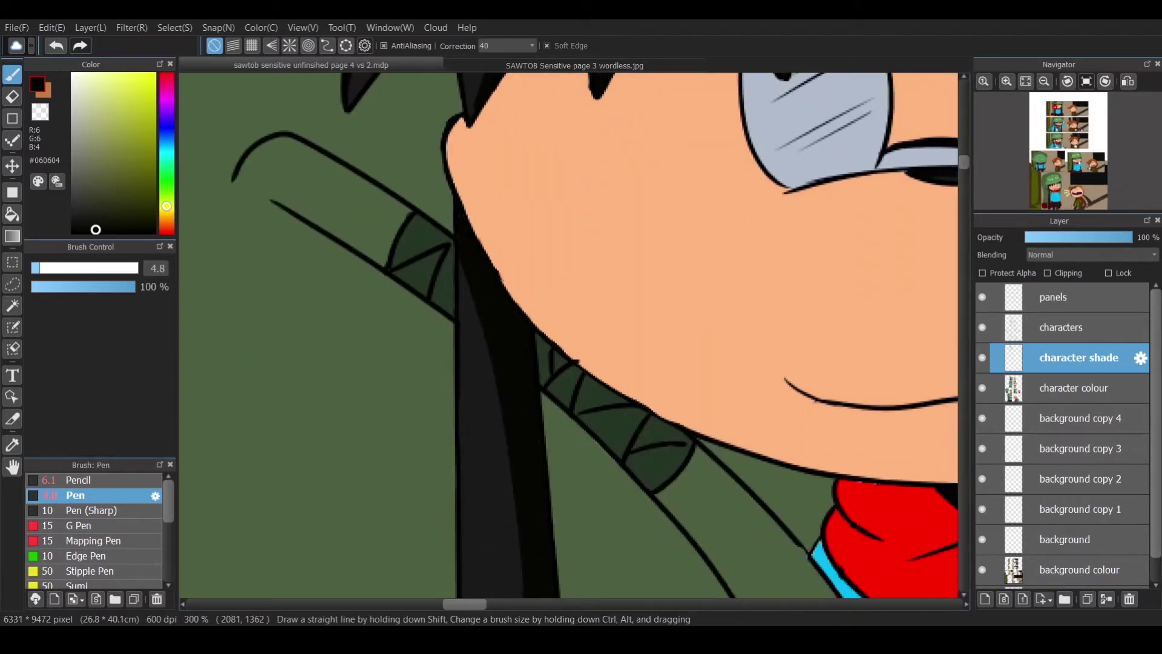
# Paint brown skin shading (#C37D49) under the lower lip, beneath the glasses and around the nose.
pyautogui.hscroll(5, 569, 332)
pyautogui.moveTo(525, 446); pyautogui.dragTo(647, 448)
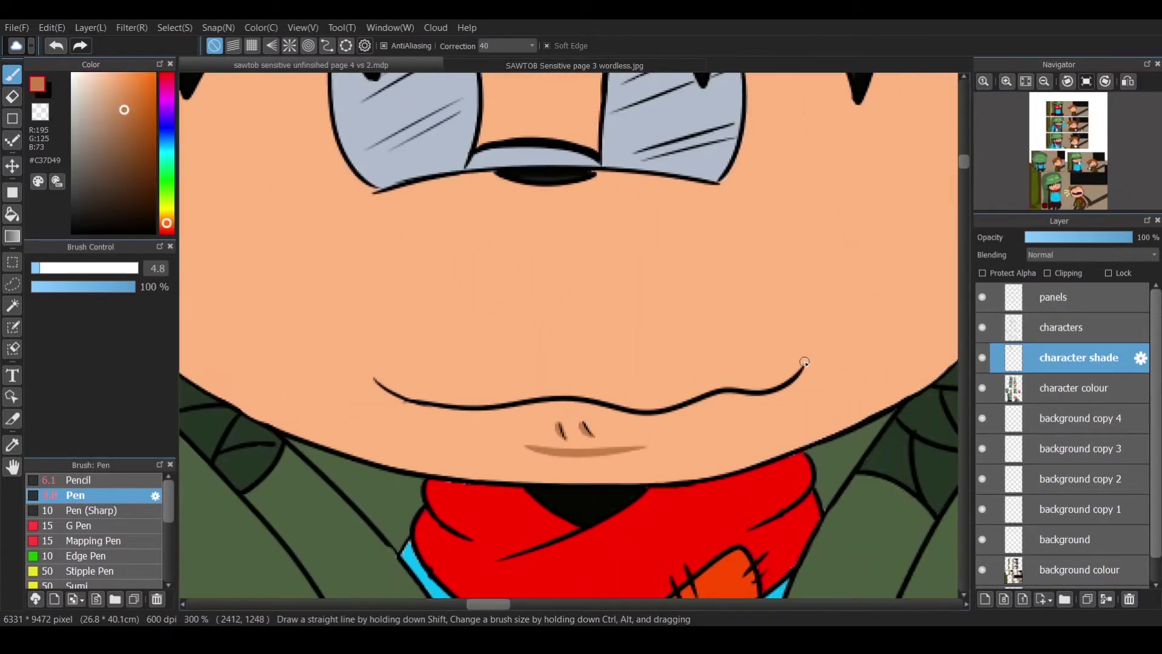
pyautogui.scroll(3, 569, 333)
pyautogui.moveTo(478, 305); pyautogui.dragTo(709, 319)
pyautogui.moveTo(487, 309); pyautogui.dragTo(365, 331)
pyautogui.moveTo(467, 277); pyautogui.dragTo(572, 266)
# Outline a shadow across the forehead below the fringe and fill the skin areas between the hair spikes with brown.
pyautogui.hotkey('ctrl', '-')
pyautogui.moveTo(206, 297)
pyautogui.mouseDown()
pyautogui.moveTo(424, 273)
pyautogui.moveTo(765, 276)
pyautogui.moveTo(896, 297)
pyautogui.mouseUp()
pyautogui.hotkey('ctrl', 'z')
pyautogui.press('g')
pyautogui.click(351, 254)
pyautogui.click(484, 181)
pyautogui.click(716, 234)
pyautogui.click(823, 206)
# Shade the left edge of the face brown and touch up the forehead shadow between the left hair spikes.
pyautogui.press('b')
pyautogui.hscroll(-4, 418, 384)
pyautogui.moveTo(449, 336); pyautogui.dragTo(446, 291)
pyautogui.hotkey('ctrl', 'z')
pyautogui.hotkey('ctrl', '+')
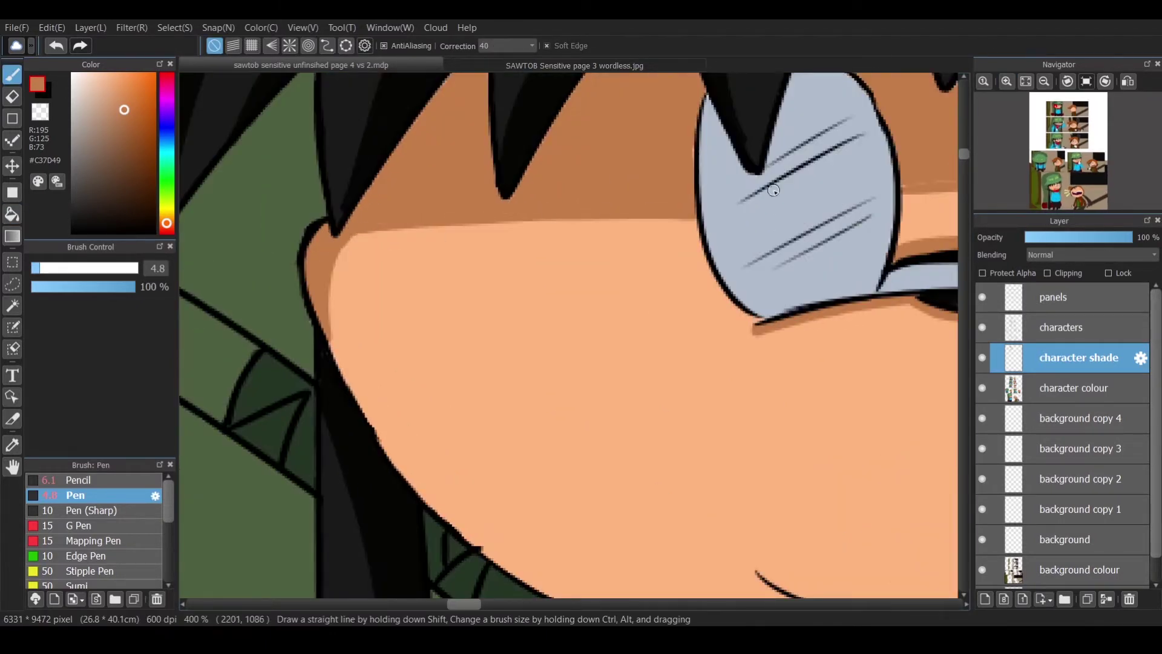
pyautogui.hotkey('ctrl', '+')
pyautogui.moveTo(488, 417); pyautogui.dragTo(481, 390)
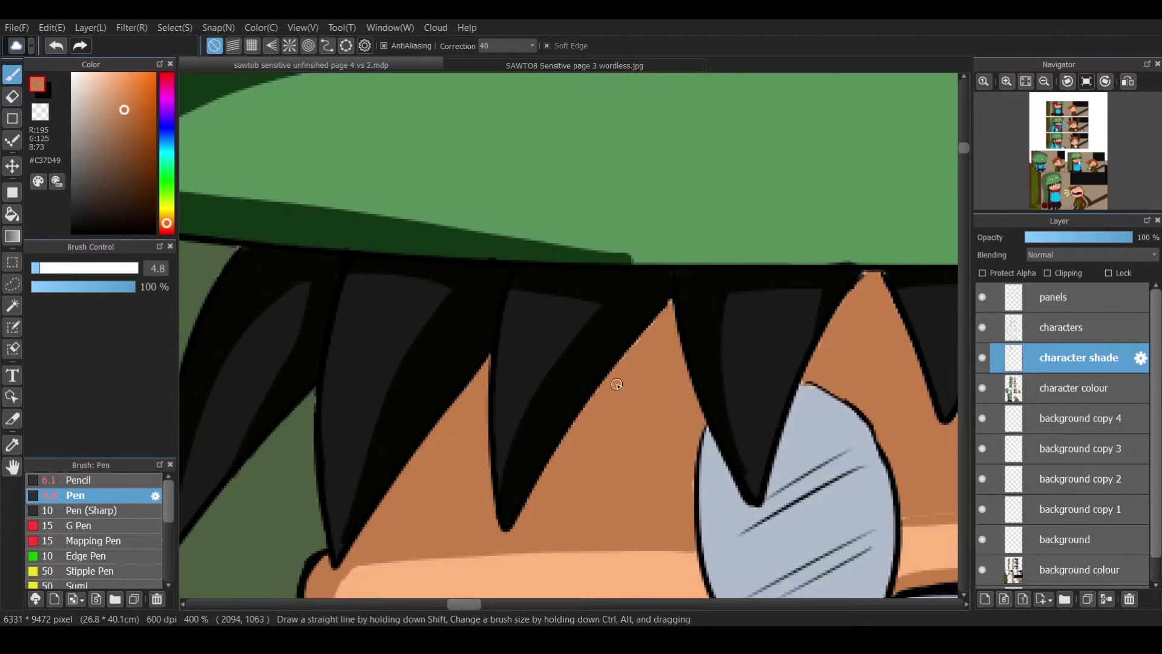
# Smooth the lower edge of the forehead shadow on the right side and cover the gaps at the hair roots.
pyautogui.scroll(-1, 411, 241)
pyautogui.hscroll(5, 411, 240)
pyautogui.moveTo(518, 482); pyautogui.dragTo(593, 480)
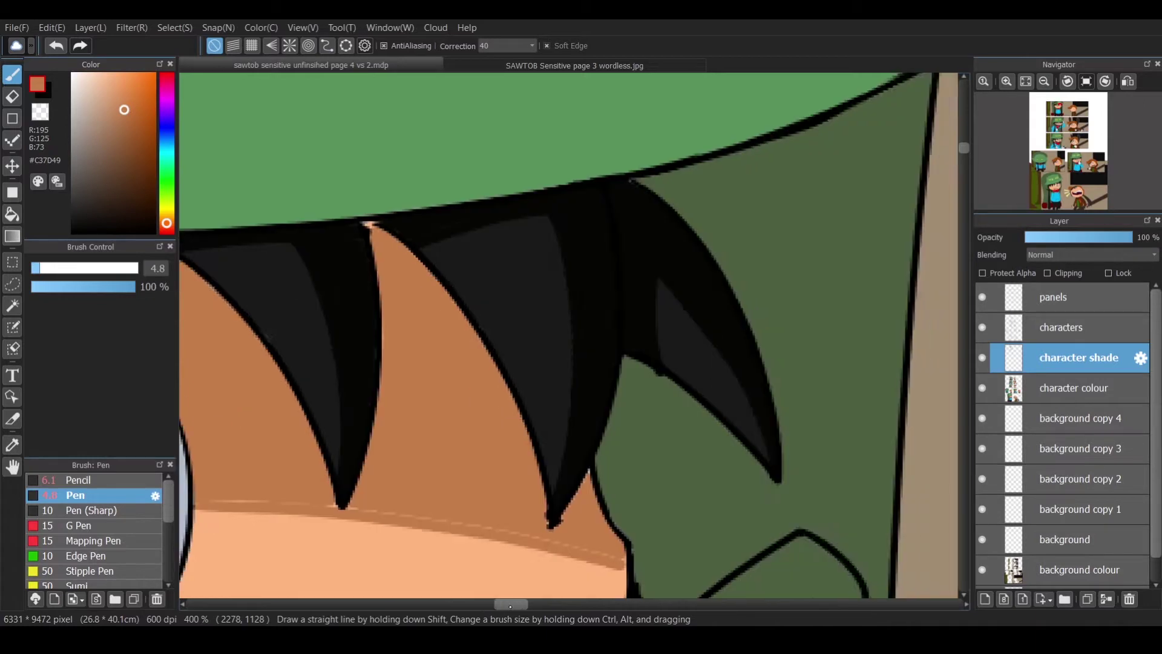
pyautogui.hscroll(4, 529, 340)
pyautogui.moveTo(404, 498)
pyautogui.mouseDown()
pyautogui.moveTo(637, 524)
pyautogui.moveTo(829, 571)
pyautogui.mouseUp()
pyautogui.click(755, 519)
pyautogui.click(576, 226)
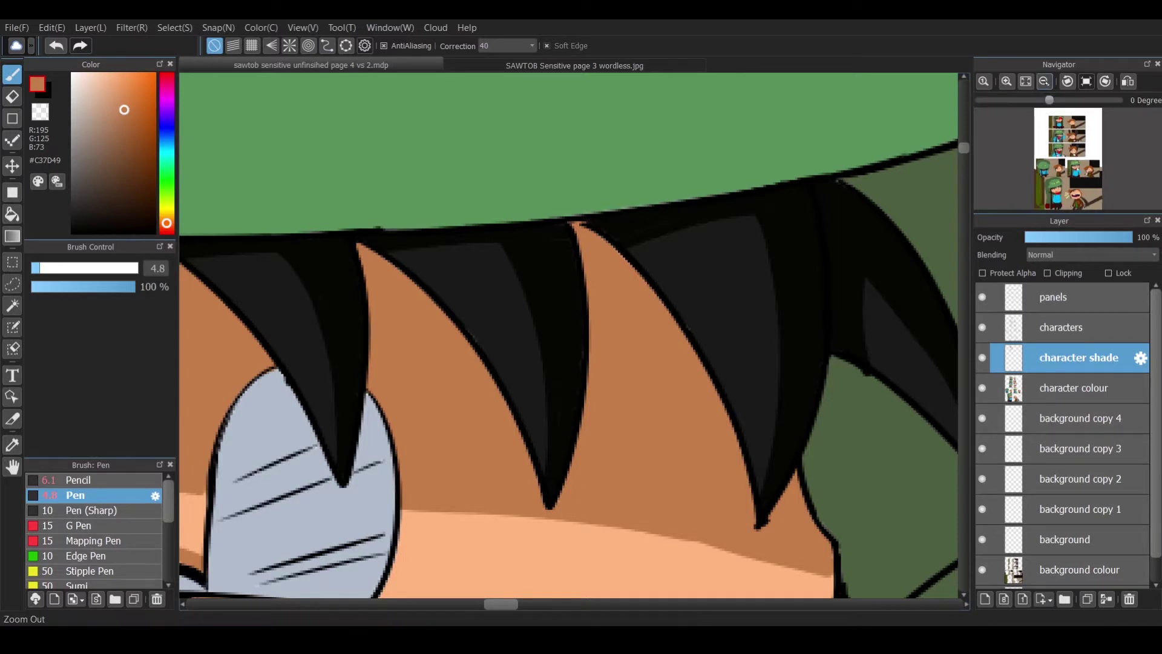
pyautogui.scroll(-5, 574, 393)
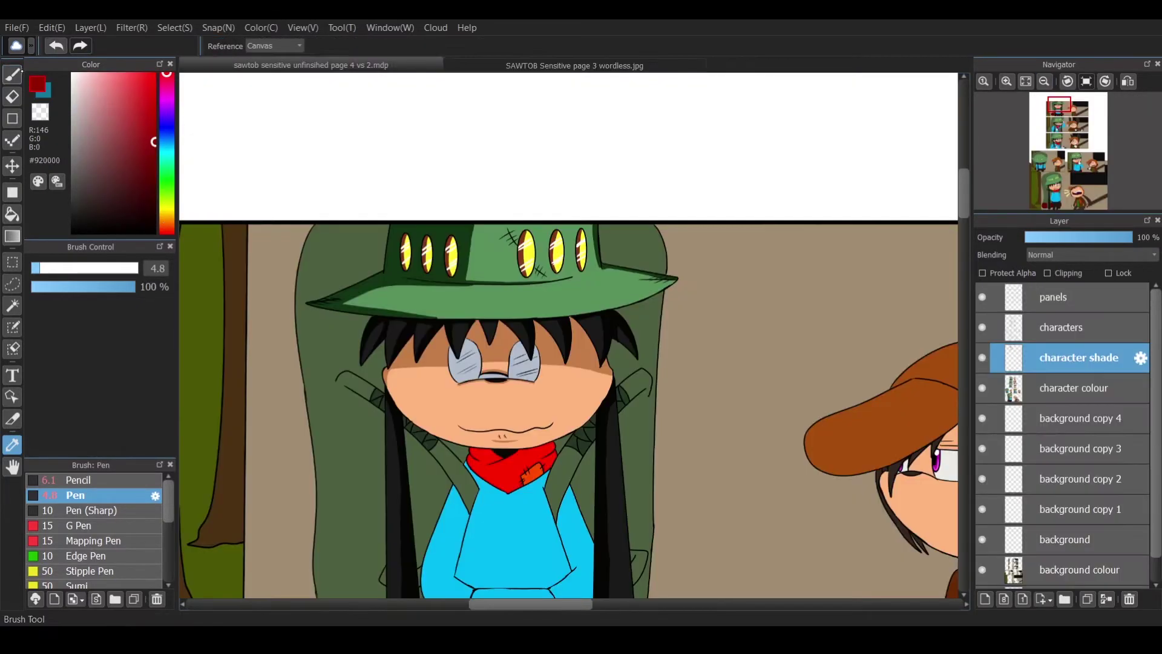
# Paint dark red (#920000) shadows along the folds, upper rim and lower edges of the red scarf.
pyautogui.press('b')
pyautogui.scroll(5, 508, 466)
pyautogui.moveTo(284, 301)
pyautogui.mouseDown()
pyautogui.moveTo(360, 306)
pyautogui.moveTo(531, 263)
pyautogui.moveTo(498, 339)
pyautogui.mouseUp()
pyautogui.moveTo(387, 402); pyautogui.dragTo(425, 382)
pyautogui.moveTo(274, 296); pyautogui.dragTo(528, 265)
pyautogui.moveTo(272, 309); pyautogui.dragTo(312, 360)
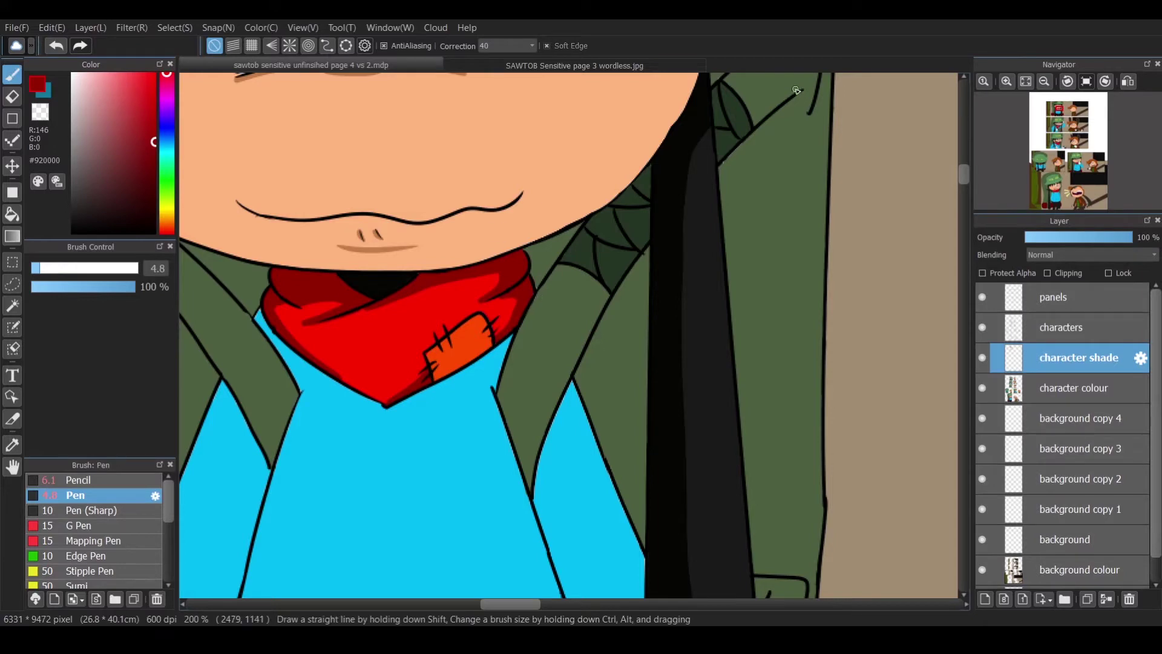
# Outline the shadow areas on the blue sweater below the scarf, along both sleeves and across the cuff in dark blue (#12799C).
pyautogui.hotkey('ctrl', '-')
pyautogui.press('x')
pyautogui.moveTo(366, 374)
pyautogui.mouseDown()
pyautogui.moveTo(421, 400)
pyautogui.moveTo(515, 375)
pyautogui.mouseUp()
pyautogui.scroll(-3, 515, 375)
pyautogui.moveTo(327, 190); pyautogui.dragTo(342, 448)
pyautogui.moveTo(552, 225)
pyautogui.mouseDown()
pyautogui.moveTo(603, 372)
pyautogui.moveTo(542, 424)
pyautogui.mouseUp()
pyautogui.moveTo(347, 455); pyautogui.dragTo(530, 461)
# Fill the outlined shadow areas of the sweater's collar, sleeves and cuff with dark blue.
pyautogui.press('g')
pyautogui.click(332, 202)
pyautogui.click(363, 152)
pyautogui.click(614, 290)
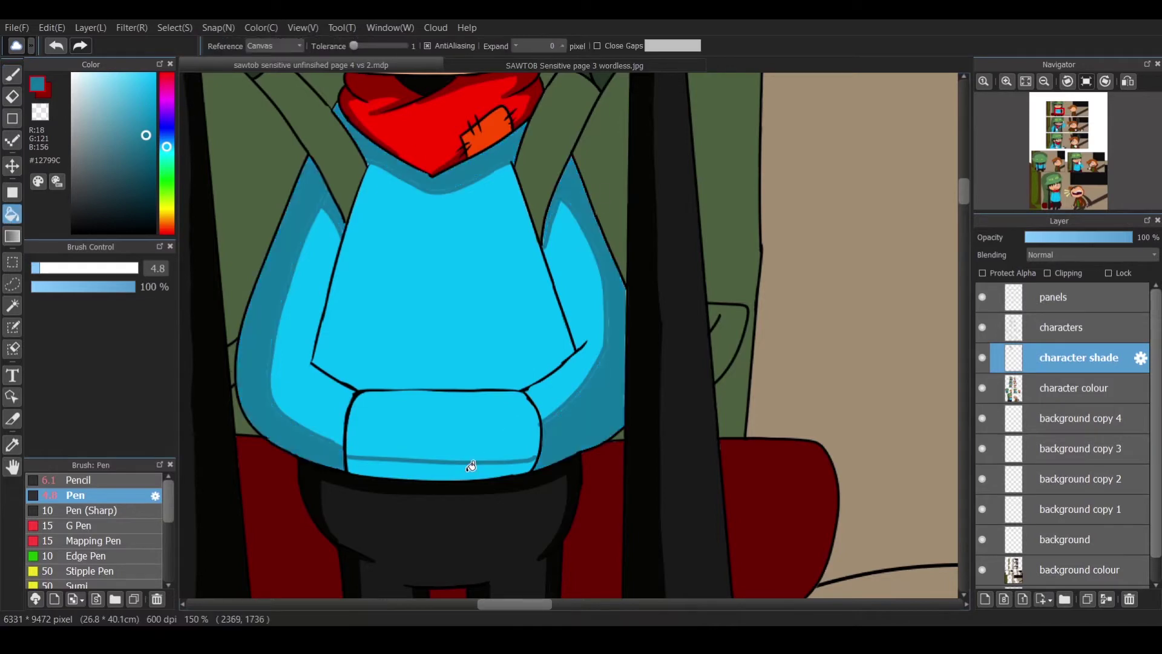
pyautogui.click(470, 466)
# Touch up the unfilled gaps and rough edges of the dark blue shadows on the sleeves, cuff and collar.
pyautogui.press('b')
pyautogui.hotkey('ctrl', '+')
pyautogui.hotkey('ctrl', '+')
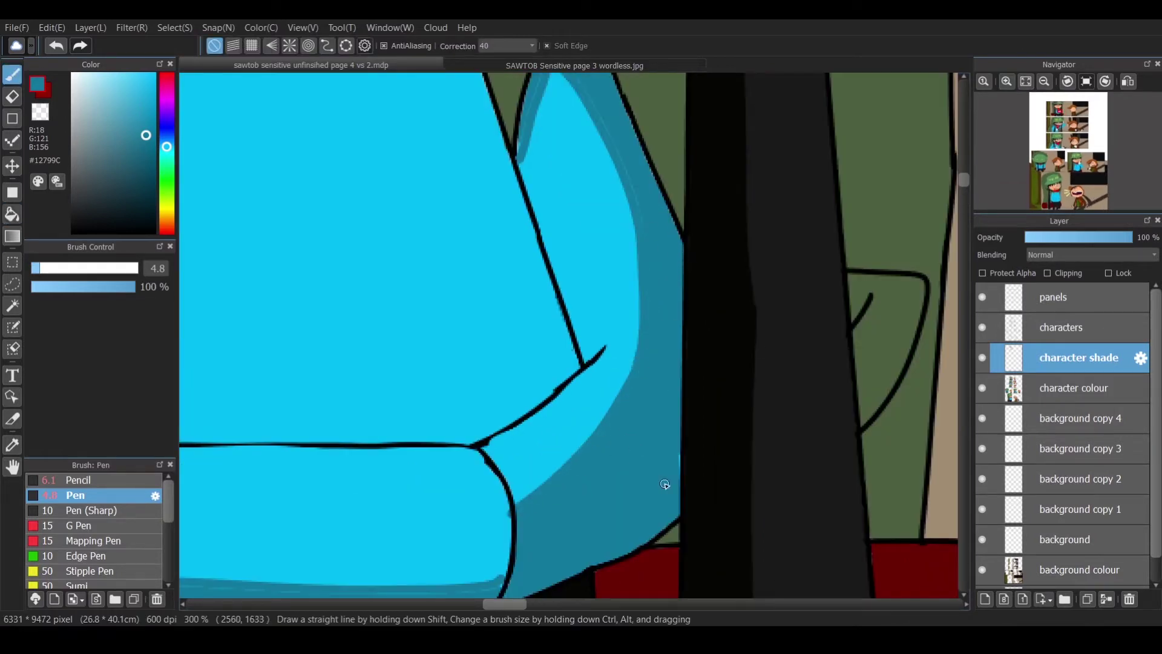
pyautogui.scroll(-3, 948, 182)
pyautogui.scroll(2, 758, 191)
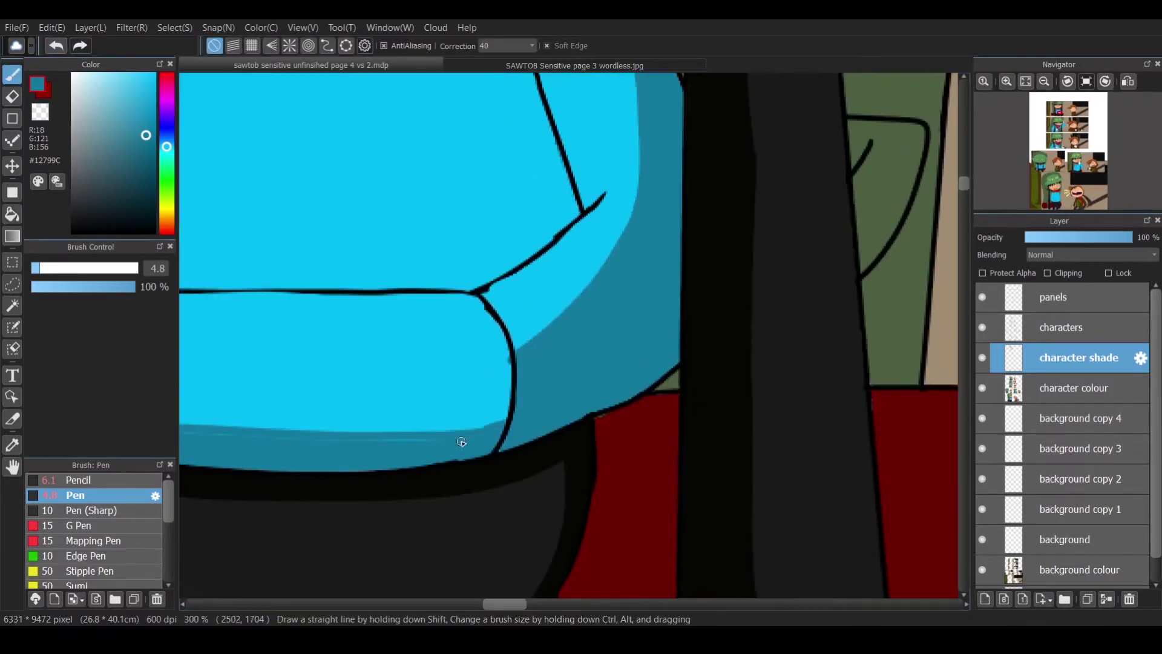
pyautogui.scroll(3, 236, 441)
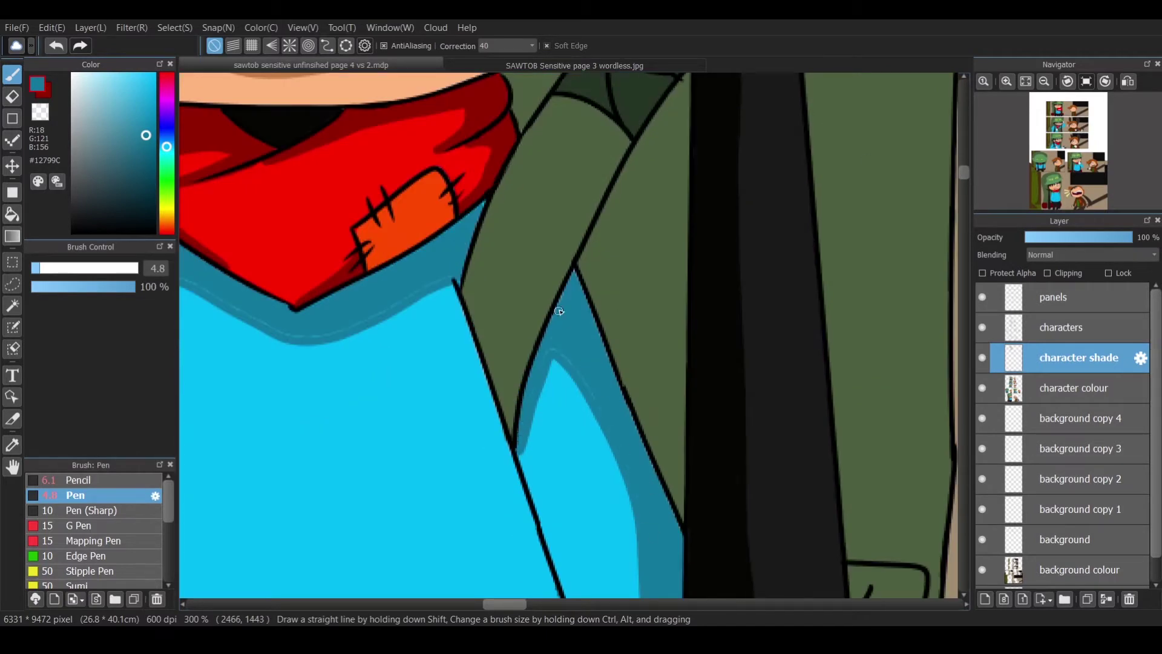
pyautogui.hscroll(-5, 711, 285)
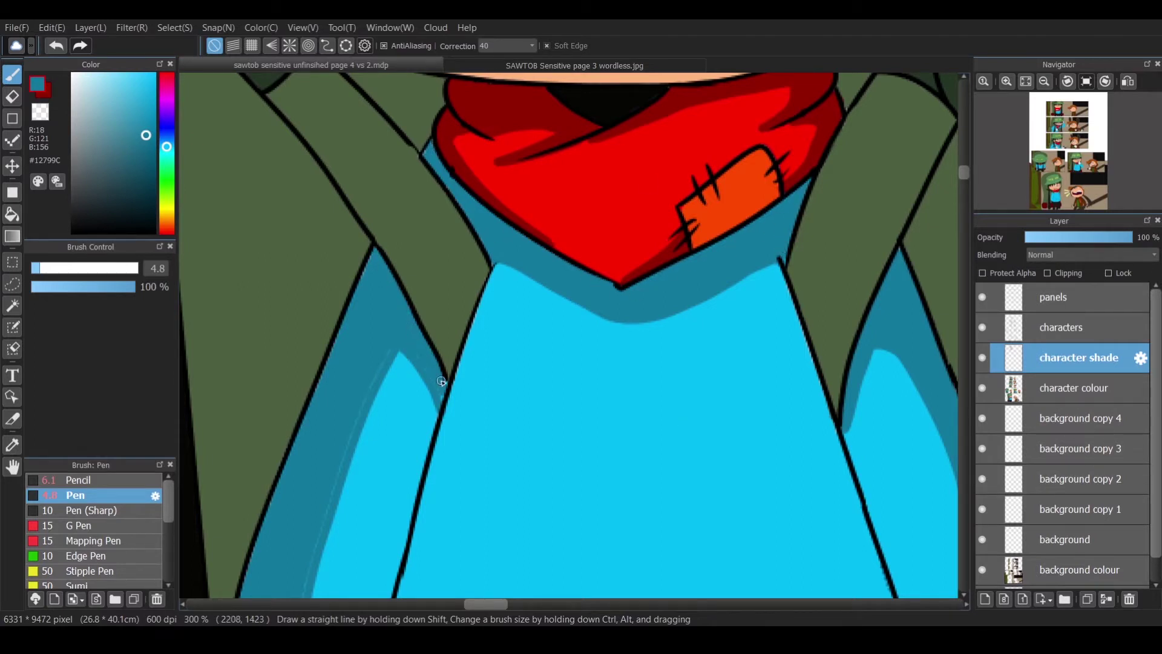
pyautogui.scroll(-5, 332, 480)
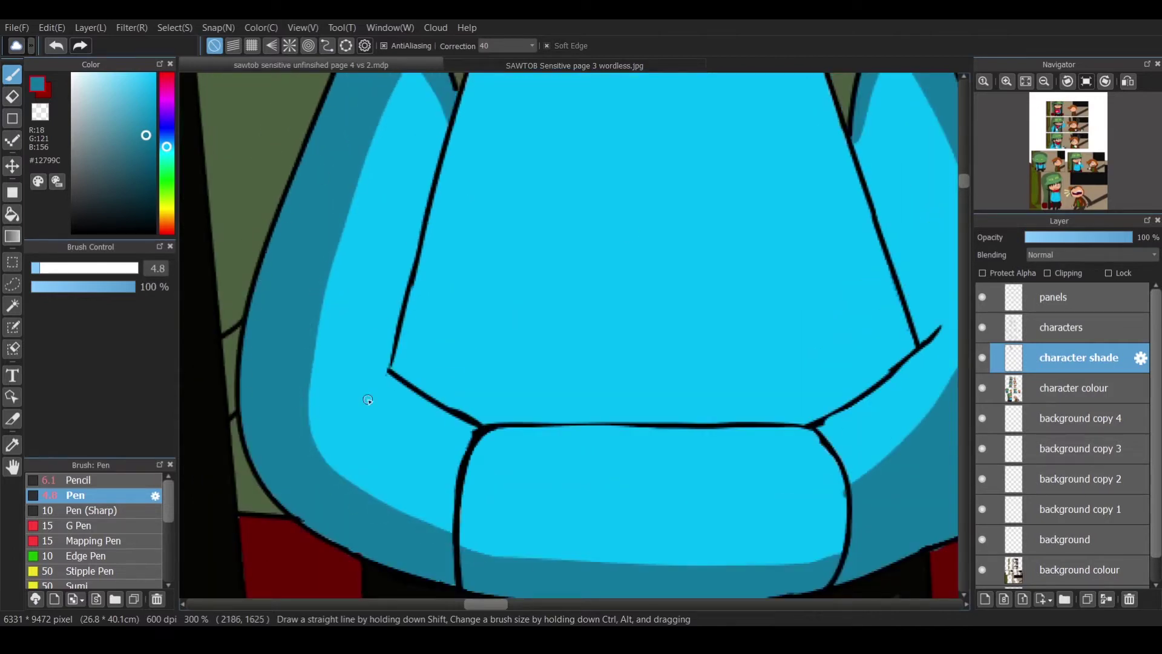
pyautogui.press('e')
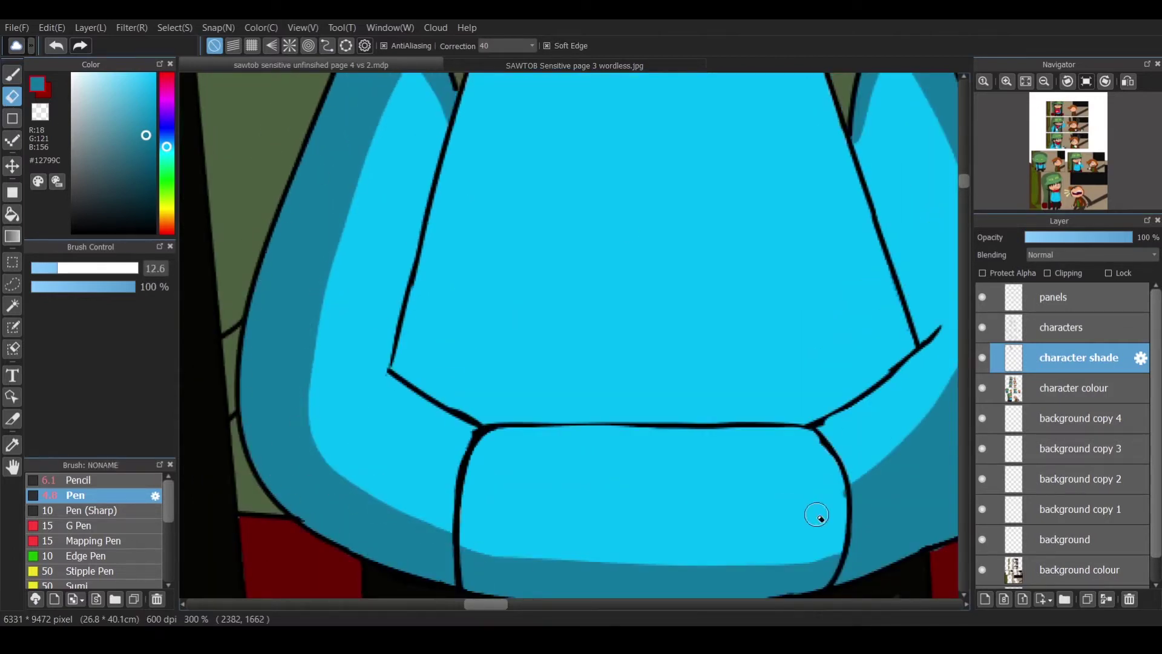
pyautogui.scroll(-4, 905, 435)
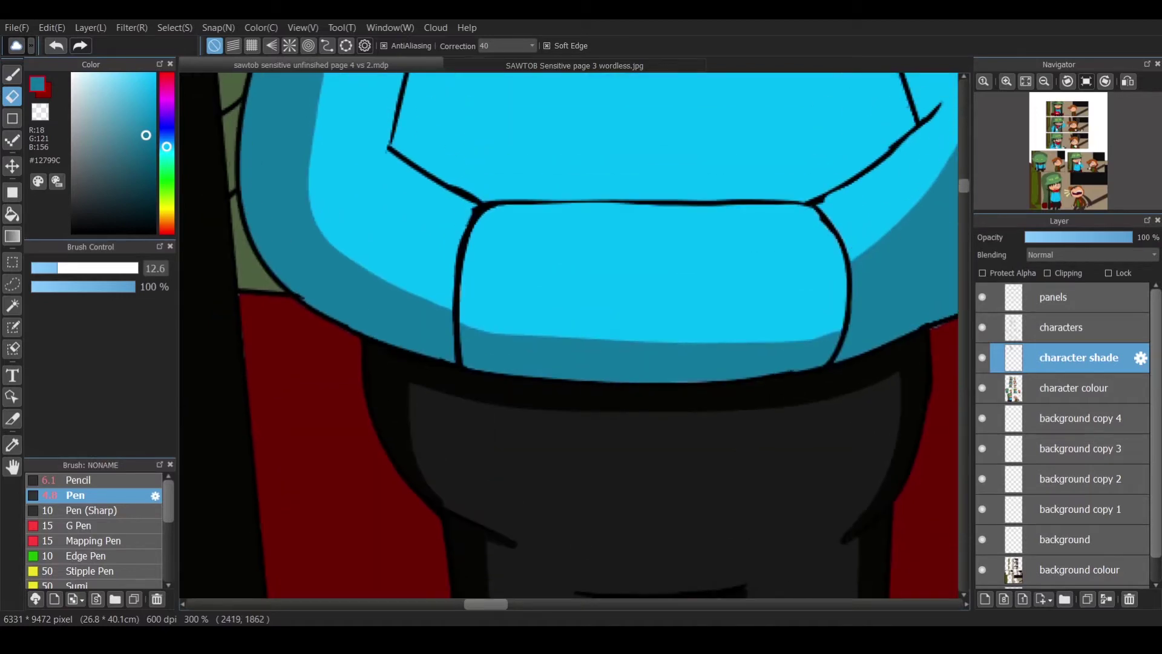
pyautogui.scroll(-5, 574, 341)
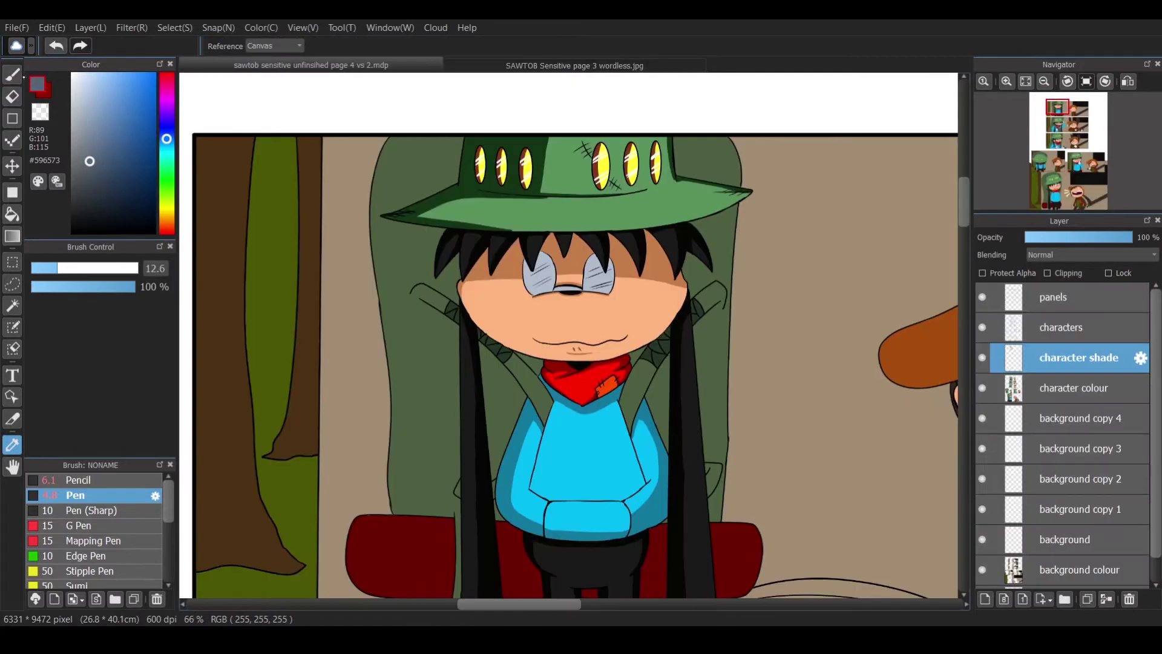
# Shade the inner rims of both glasses lenses and the bridge with grey-blue (#596573).
pyautogui.press('b')
pyautogui.scroll(5, 567, 267)
pyautogui.moveTo(370, 229)
pyautogui.mouseDown()
pyautogui.moveTo(401, 384)
pyautogui.moveTo(372, 284)
pyautogui.moveTo(402, 383)
pyautogui.moveTo(391, 339)
pyautogui.moveTo(454, 375)
pyautogui.moveTo(405, 385)
pyautogui.mouseUp()
pyautogui.hotkey('ctrl', 'z')
pyautogui.moveTo(401, 285)
pyautogui.mouseDown()
pyautogui.moveTo(460, 199)
pyautogui.moveTo(441, 207)
pyautogui.mouseUp()
pyautogui.moveTo(478, 208)
pyautogui.mouseDown()
pyautogui.moveTo(498, 246)
pyautogui.moveTo(493, 370)
pyautogui.mouseUp()
pyautogui.moveTo(678, 204)
pyautogui.mouseDown()
pyautogui.moveTo(657, 230)
pyautogui.moveTo(637, 361)
pyautogui.moveTo(689, 208)
pyautogui.mouseUp()
pyautogui.moveTo(732, 297)
pyautogui.mouseDown()
pyautogui.moveTo(754, 230)
pyautogui.moveTo(757, 260)
pyautogui.mouseUp()
pyautogui.moveTo(644, 369)
pyautogui.mouseDown()
pyautogui.moveTo(766, 357)
pyautogui.moveTo(648, 363)
pyautogui.mouseUp()
# Paint white diagonal highlight streaks of varying thickness on the left glasses lens.
pyautogui.click(72, 74)
pyautogui.moveTo(505, 301); pyautogui.dragTo(386, 363)
pyautogui.moveTo(494, 237); pyautogui.dragTo(402, 284)
pyautogui.hotkey('ctrl', 'z')
pyautogui.moveTo(494, 238); pyautogui.dragTo(369, 306)
pyautogui.moveTo(504, 254); pyautogui.dragTo(385, 321)
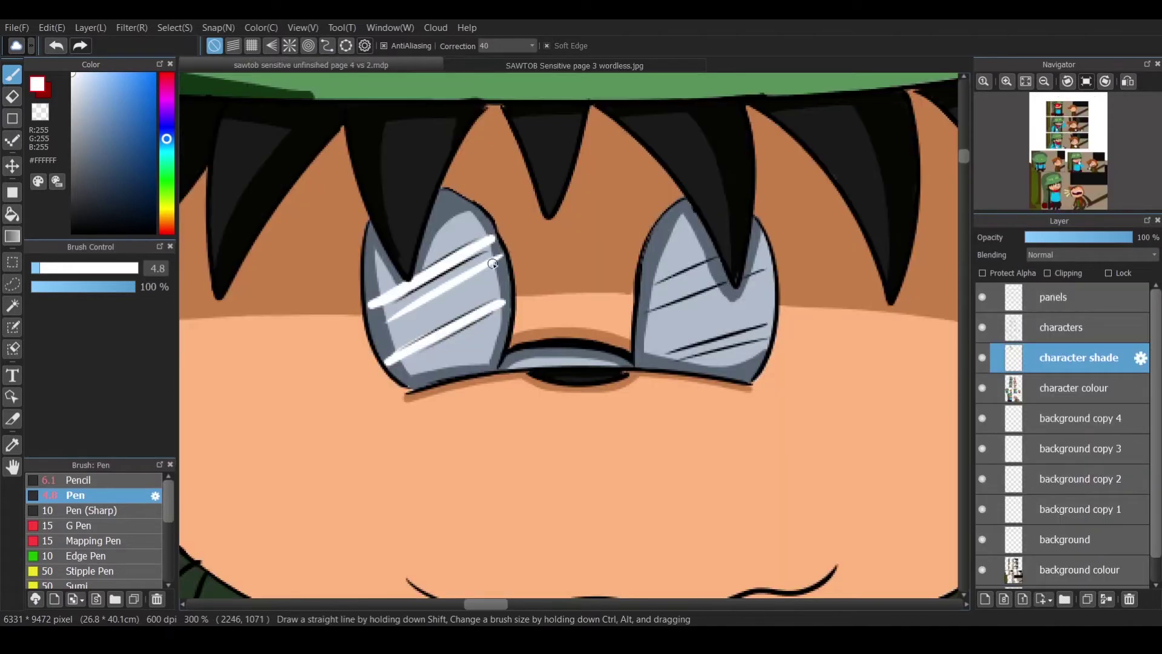
pyautogui.hotkey('ctrl', 'z')
pyautogui.hotkey('ctrl', 'z')
pyautogui.moveTo(499, 251); pyautogui.dragTo(371, 336)
pyautogui.moveTo(507, 314); pyautogui.dragTo(394, 378)
# Paint matching white diagonal highlight streaks on the right glasses lens.
pyautogui.moveTo(725, 270); pyautogui.dragTo(642, 302)
pyautogui.moveTo(763, 248); pyautogui.dragTo(749, 265)
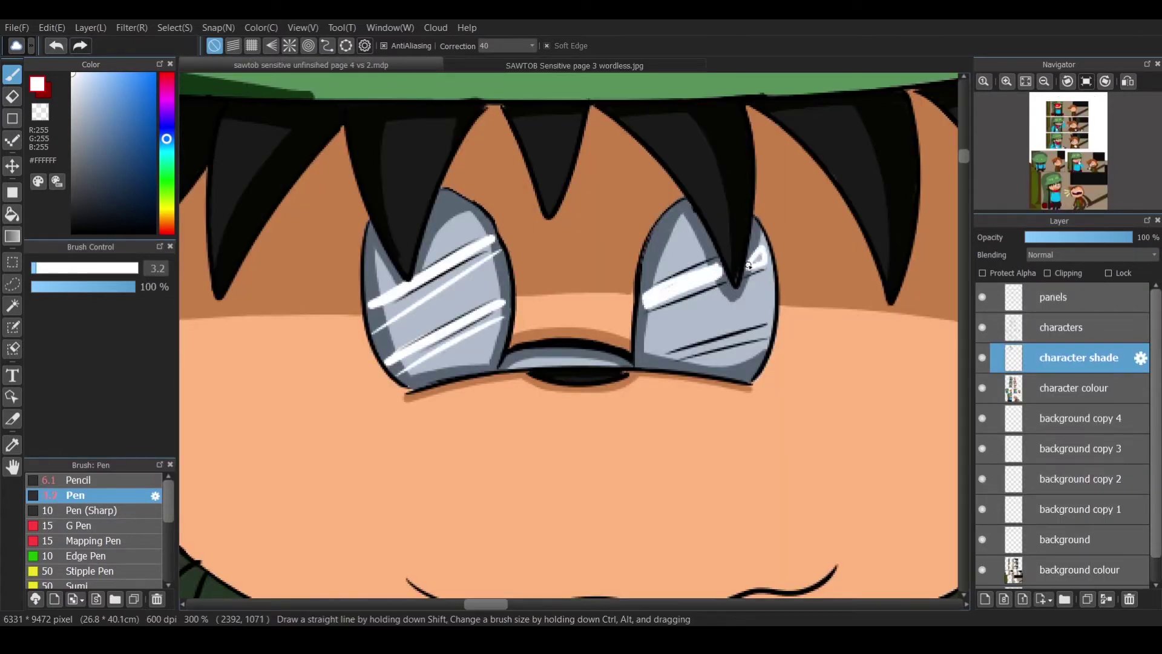
pyautogui.moveTo(769, 329)
pyautogui.mouseDown()
pyautogui.moveTo(643, 363)
pyautogui.moveTo(653, 358)
pyautogui.mouseUp()
pyautogui.hotkey('ctrl', 'z')
pyautogui.moveTo(769, 316); pyautogui.dragTo(641, 354)
pyautogui.moveTo(709, 249); pyautogui.dragTo(641, 275)
# Sample the very dark green shading colour (#0D150D) from the page 3 image and return to page 4.
pyautogui.scroll(-3, 923, 143)
pyautogui.click(12, 445)
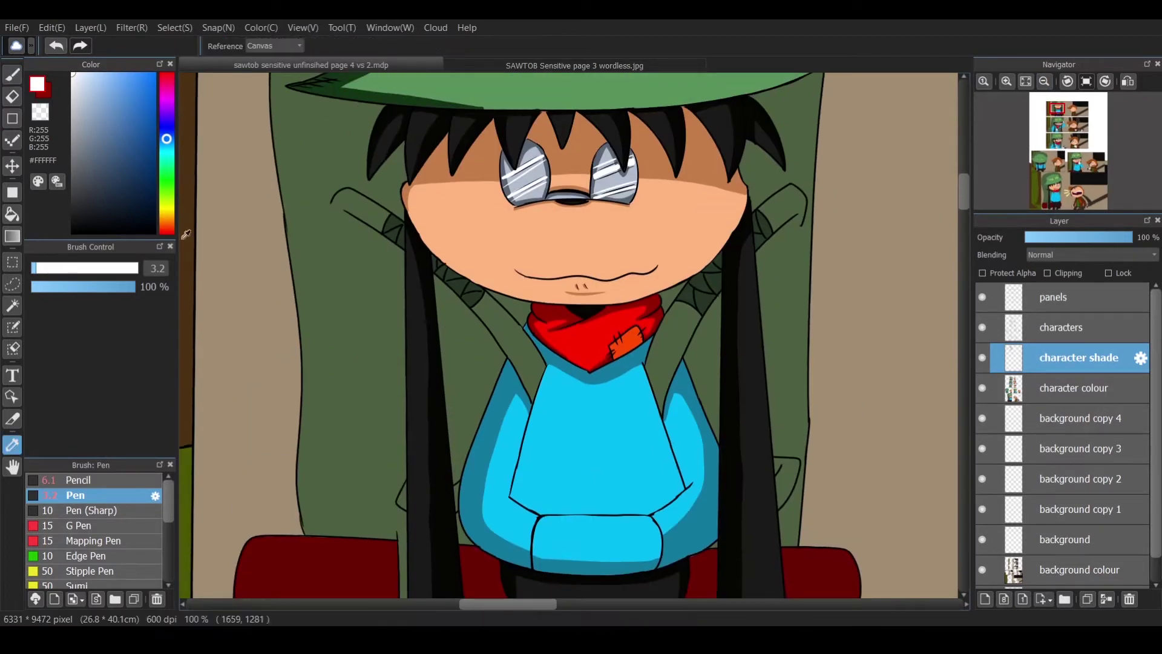
pyautogui.click(574, 64)
pyautogui.click(308, 322)
pyautogui.click(199, 328)
pyautogui.click(311, 65)
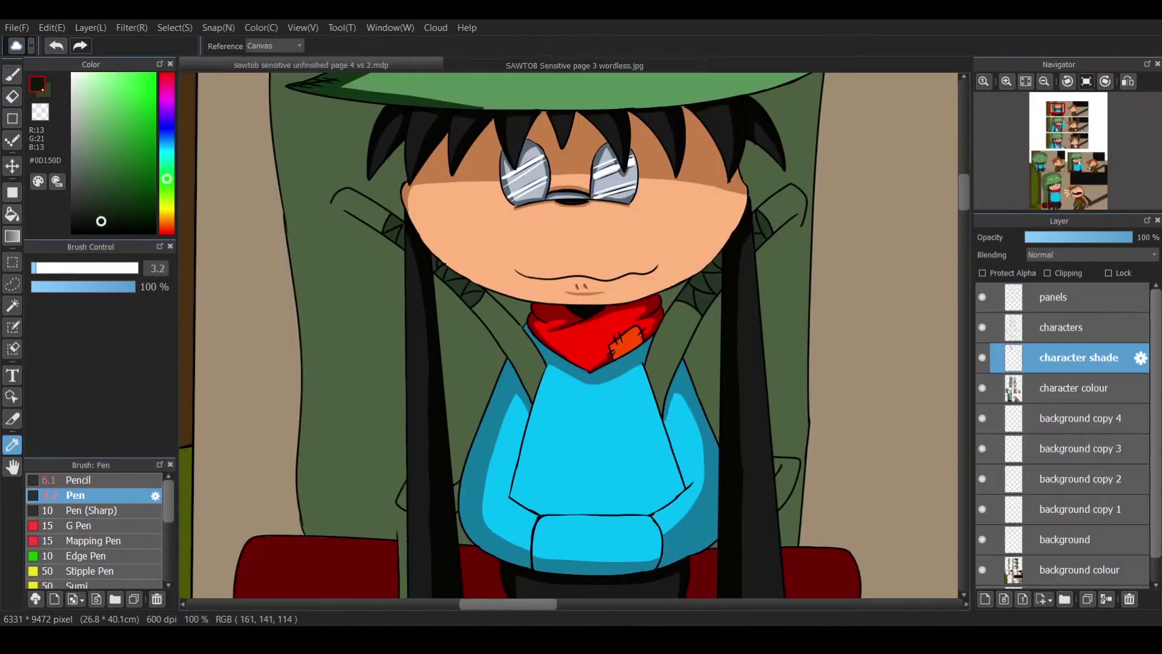
# Shade the upper parts of the dark wraps on the left backpack strap with very dark green.
pyautogui.press('b')
pyautogui.scroll(3, 752, 189)
pyautogui.scroll(3, 949, 168)
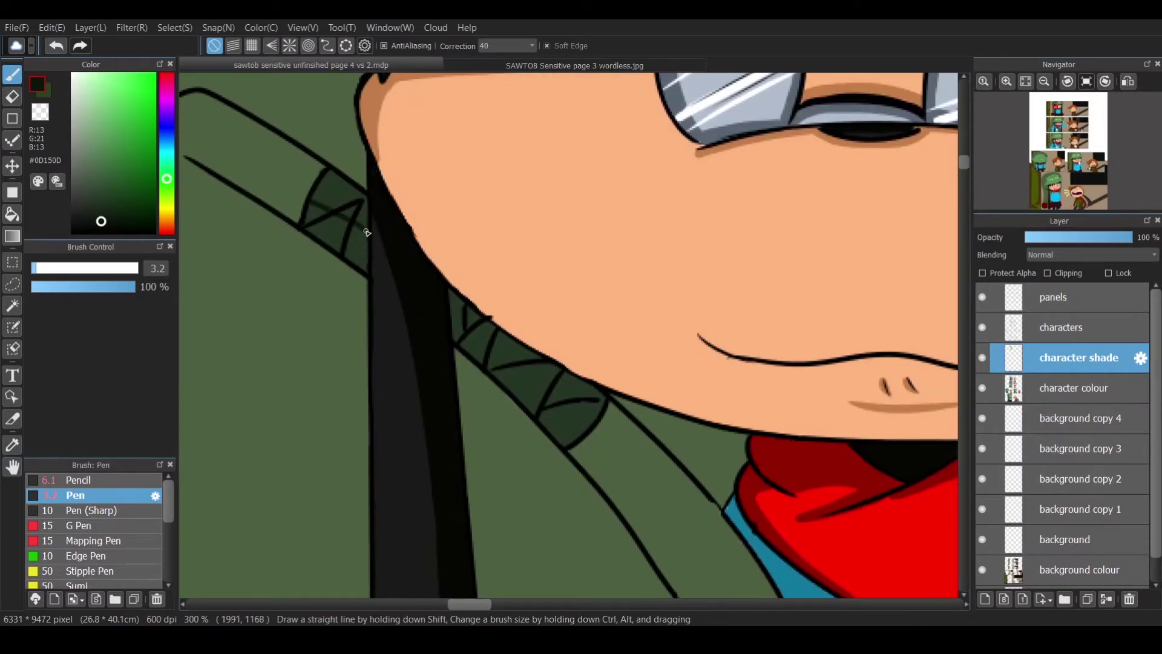
pyautogui.press('g')
pyautogui.click(339, 191)
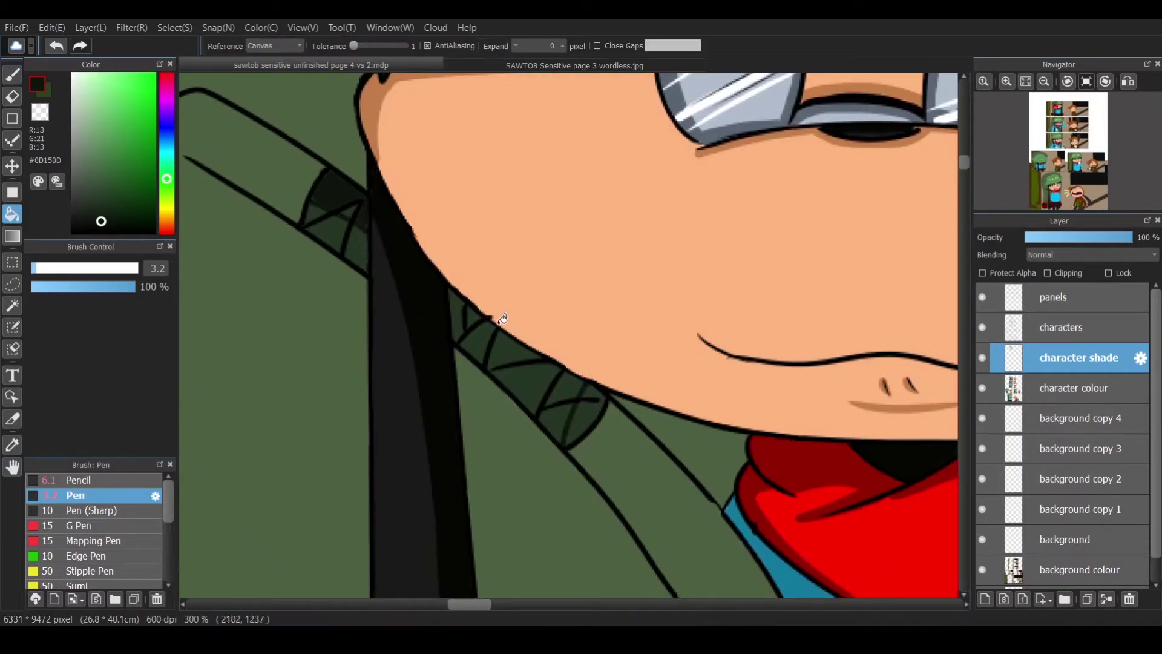
pyautogui.click(463, 321)
pyautogui.click(527, 387)
pyautogui.press('b')
pyautogui.moveTo(490, 359)
pyautogui.mouseDown()
pyautogui.moveTo(510, 374)
pyautogui.moveTo(498, 345)
pyautogui.moveTo(550, 368)
pyautogui.moveTo(546, 401)
pyautogui.moveTo(595, 398)
pyautogui.moveTo(566, 442)
pyautogui.moveTo(596, 400)
pyautogui.mouseUp()
# Shade the dark wraps on the right backpack strap with very dark green.
pyautogui.hscroll(5, 323, 192)
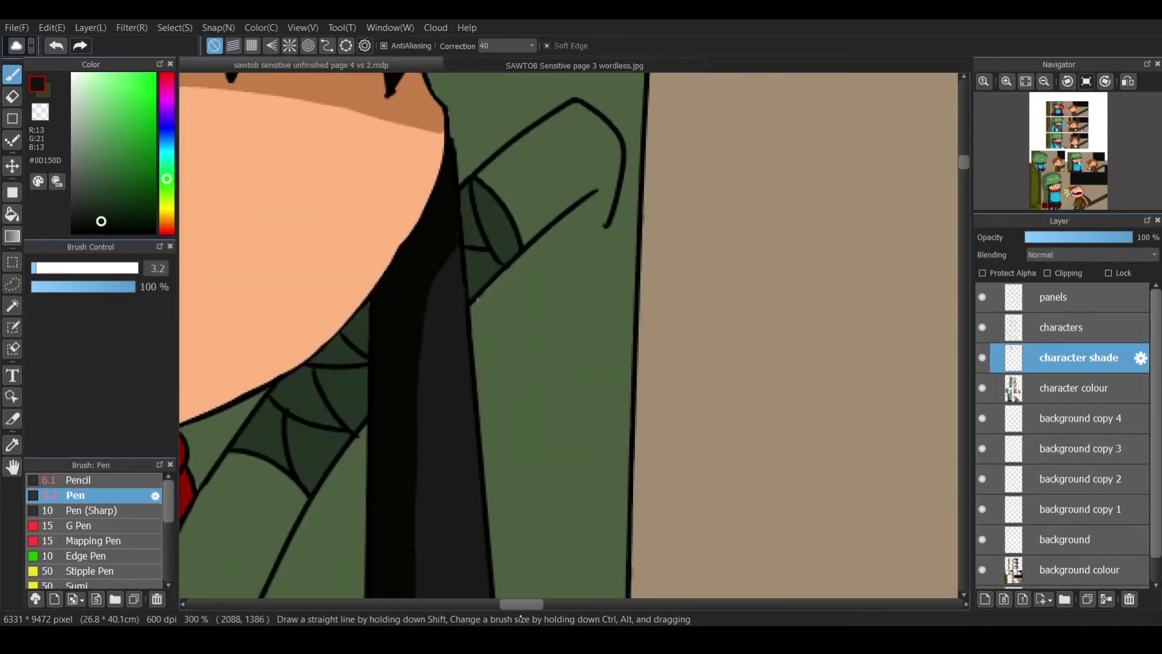
pyautogui.press('g')
pyautogui.click(348, 423)
pyautogui.click(381, 393)
pyautogui.click(418, 351)
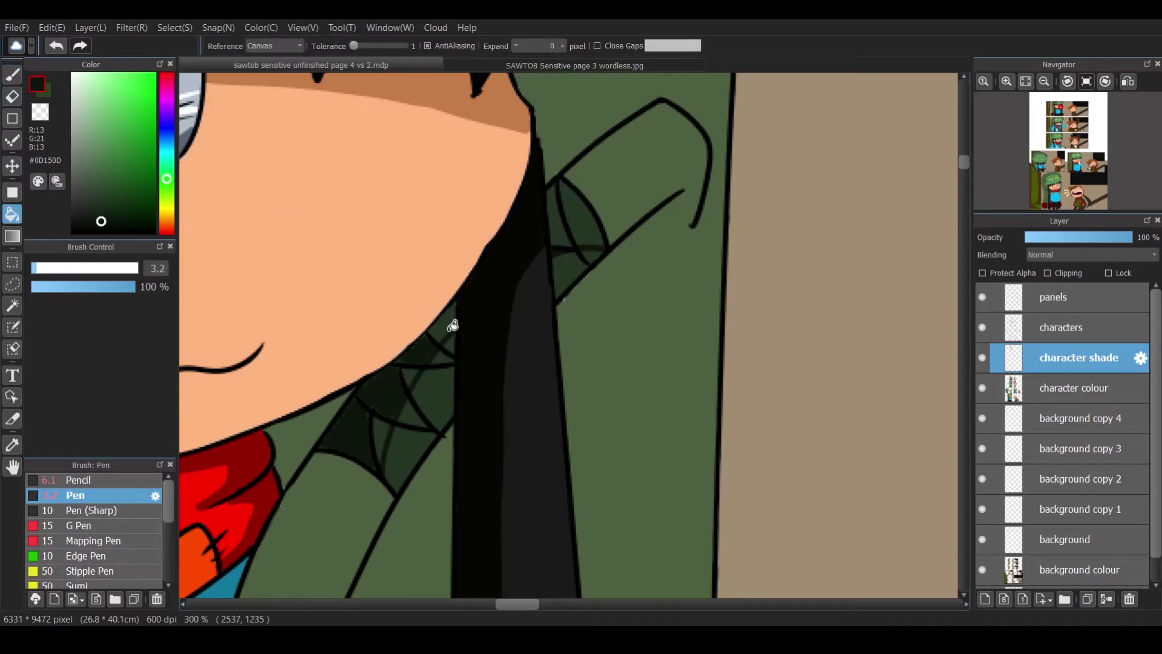
pyautogui.click(442, 324)
pyautogui.press('b')
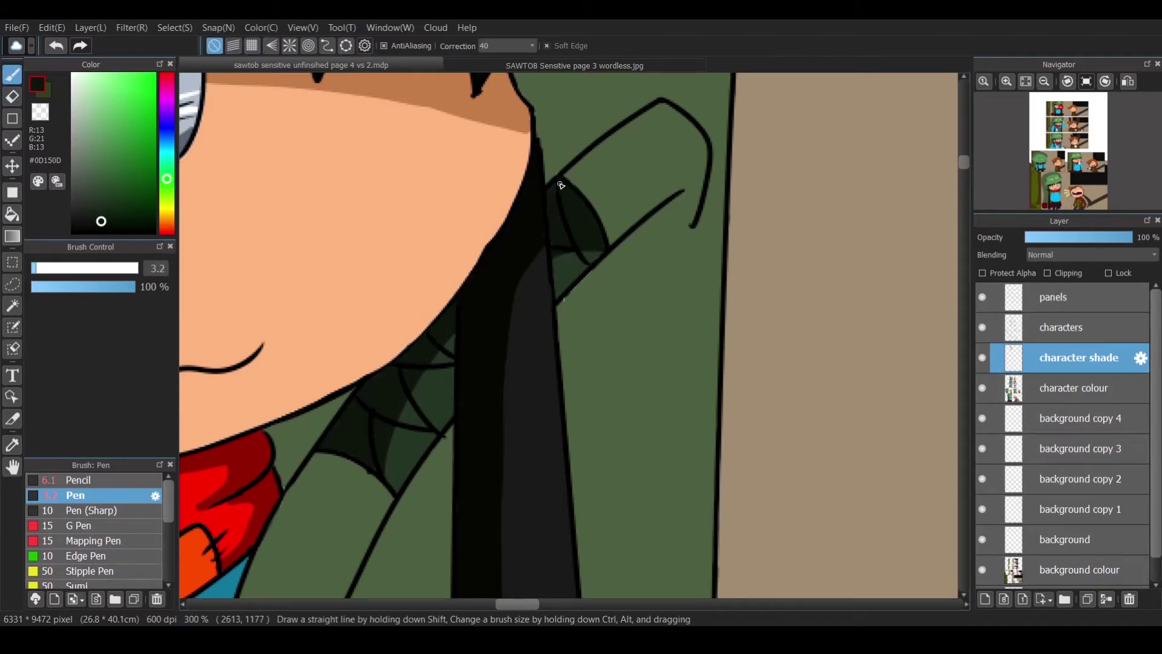
# Outline the shadow areas on both sides of the backpack and on its straps in dark green (#2E4121).
pyautogui.scroll(-5, 591, 247)
pyautogui.keyDown('alt'); pyautogui.click(294, 184); pyautogui.keyUp('alt')
pyautogui.moveTo(274, 224); pyautogui.dragTo(279, 517)
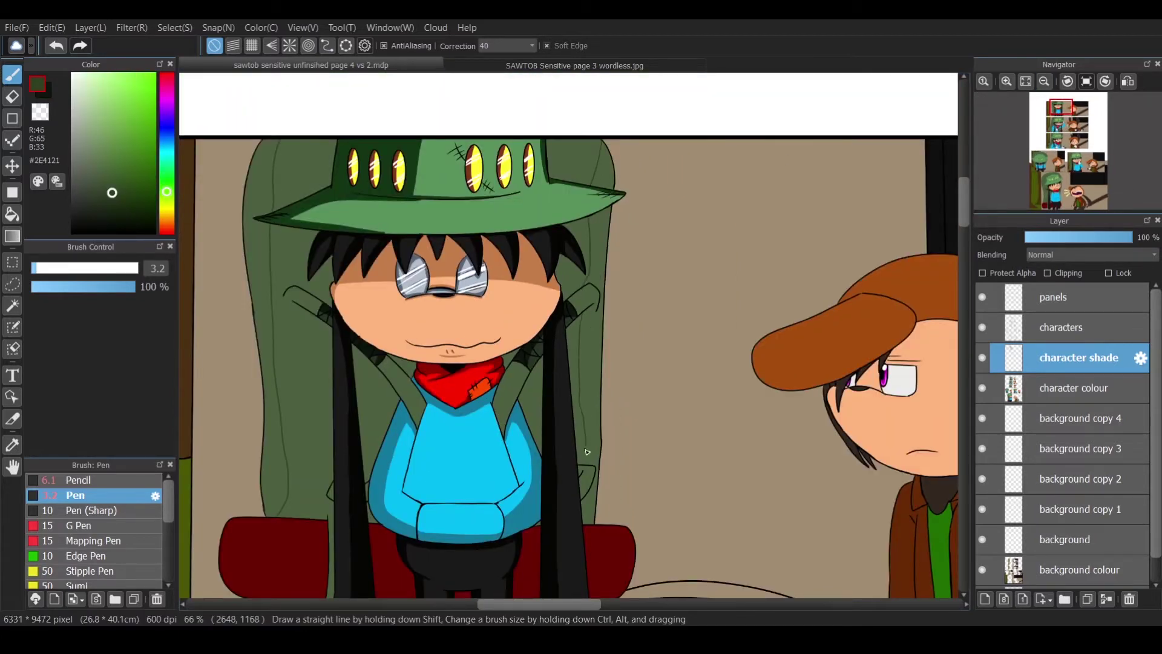
pyautogui.scroll(3, 323, 300)
pyautogui.moveTo(397, 275)
pyautogui.mouseDown()
pyautogui.moveTo(346, 247)
pyautogui.moveTo(432, 261)
pyautogui.moveTo(350, 242)
pyautogui.mouseUp()
pyautogui.moveTo(575, 388)
pyautogui.mouseDown()
pyautogui.moveTo(663, 503)
pyautogui.moveTo(652, 534)
pyautogui.mouseUp()
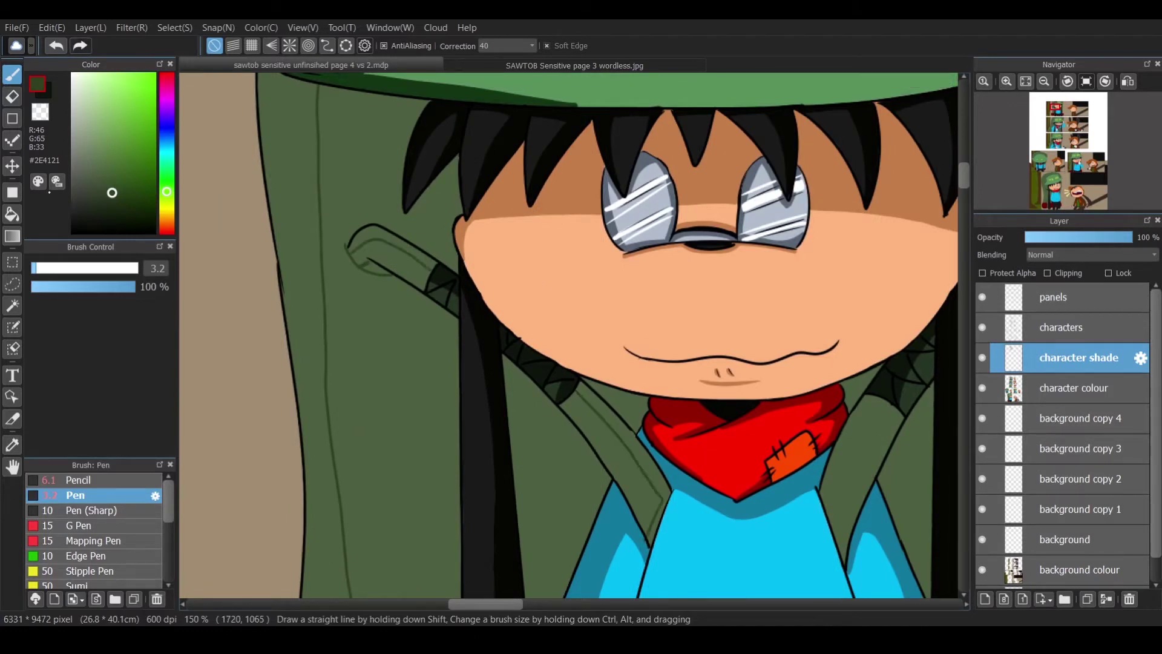
# Fill the outlined shadow areas of the backpack body and straps with dark green.
pyautogui.press('g')
pyautogui.click(380, 185)
pyautogui.hscroll(5, 606, 281)
pyautogui.press('b')
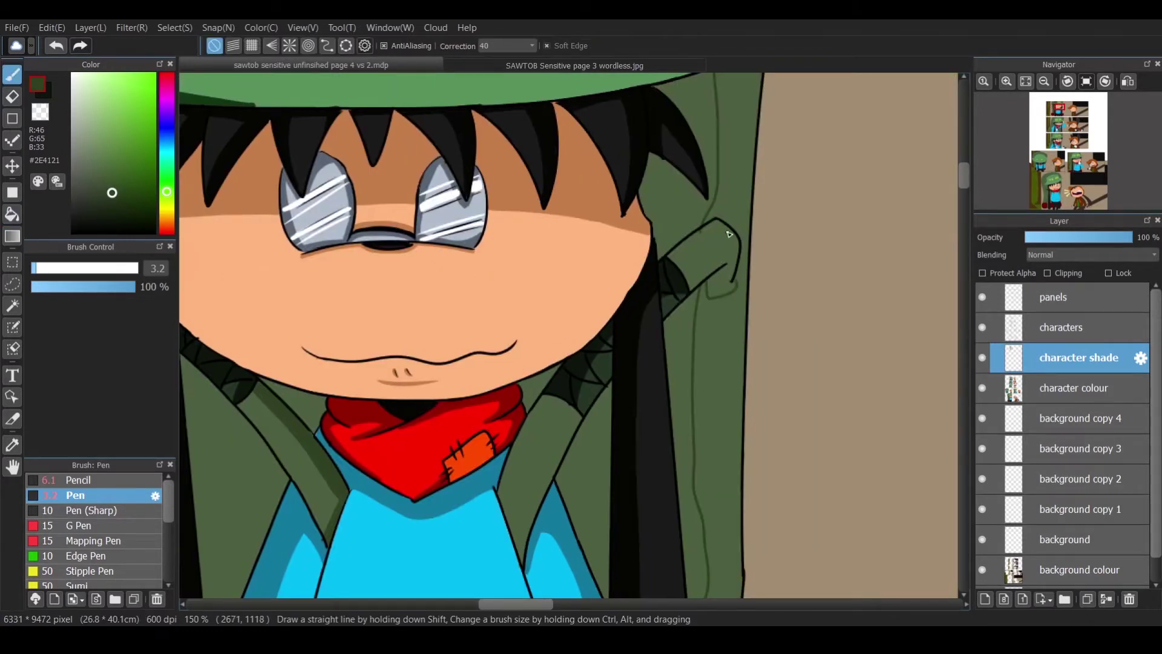
pyautogui.press('g')
pyautogui.click(687, 234)
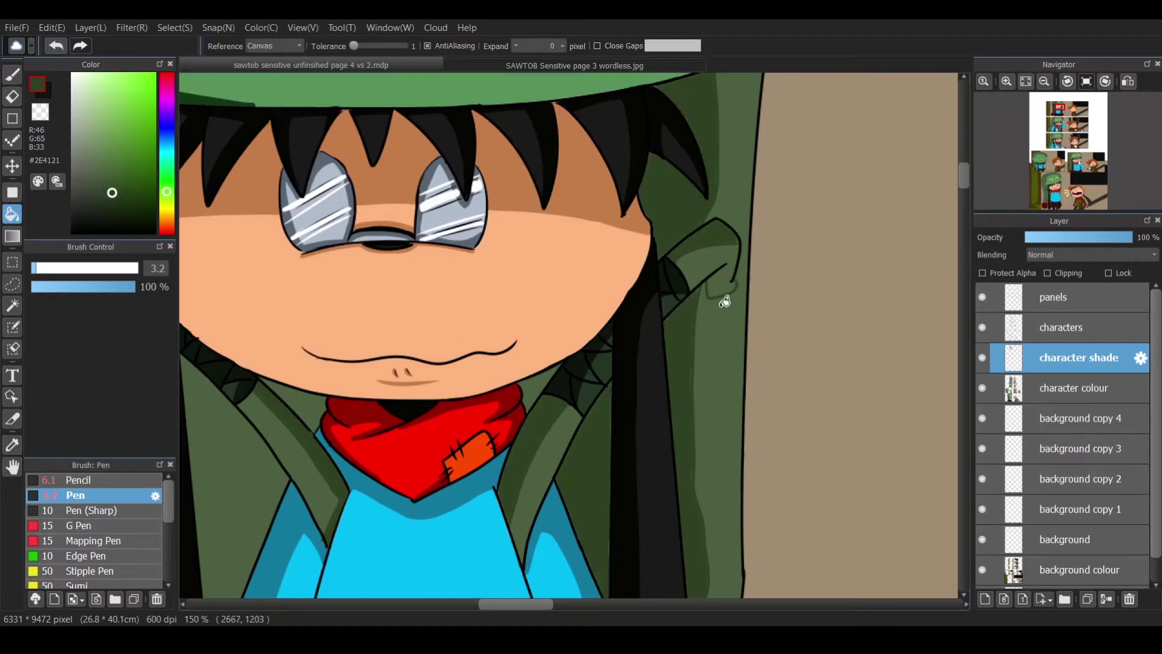
# Fill the remaining backpack shadow areas beside the sleeves and side pockets with dark green.
pyautogui.press('e')
pyautogui.scroll(-3, 712, 296)
pyautogui.press('g')
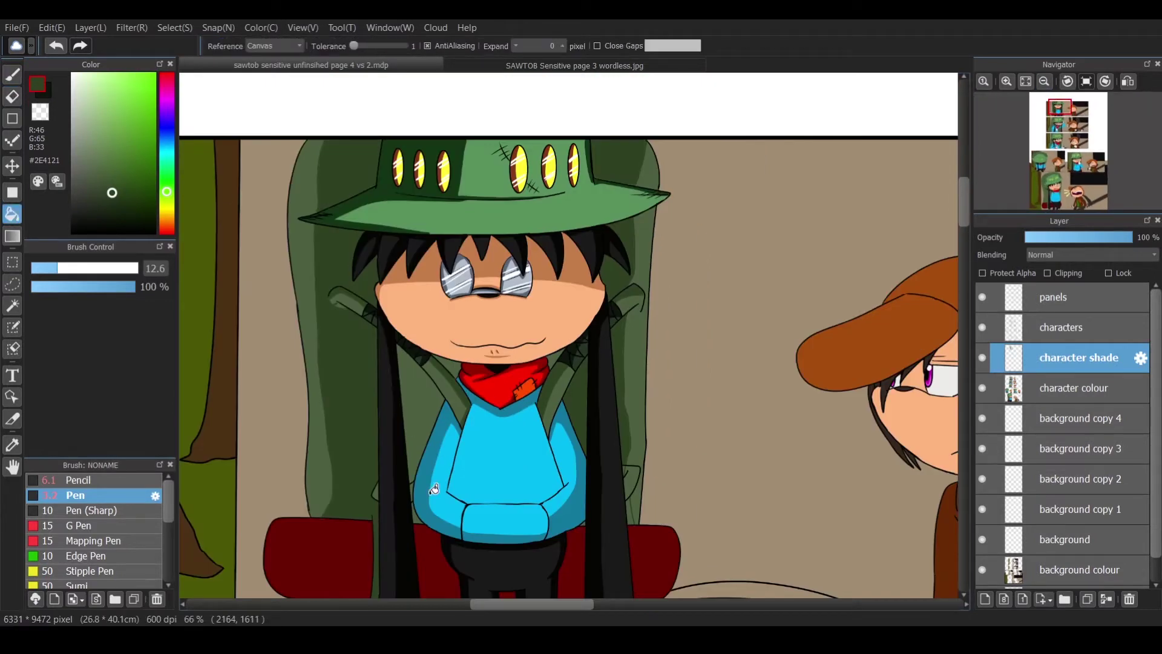
pyautogui.click(417, 481)
pyautogui.click(636, 506)
pyautogui.scroll(5, 586, 585)
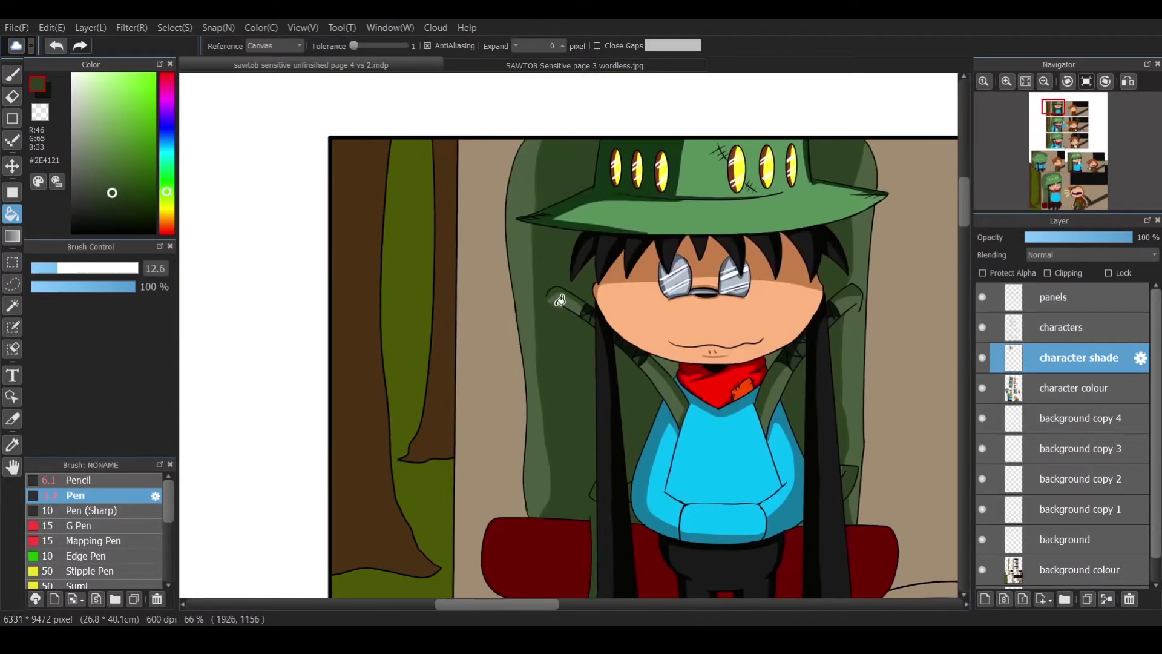
# Touch up the edges and gaps of the dark green shading along the backpack's left side and left strap.
pyautogui.press('p')
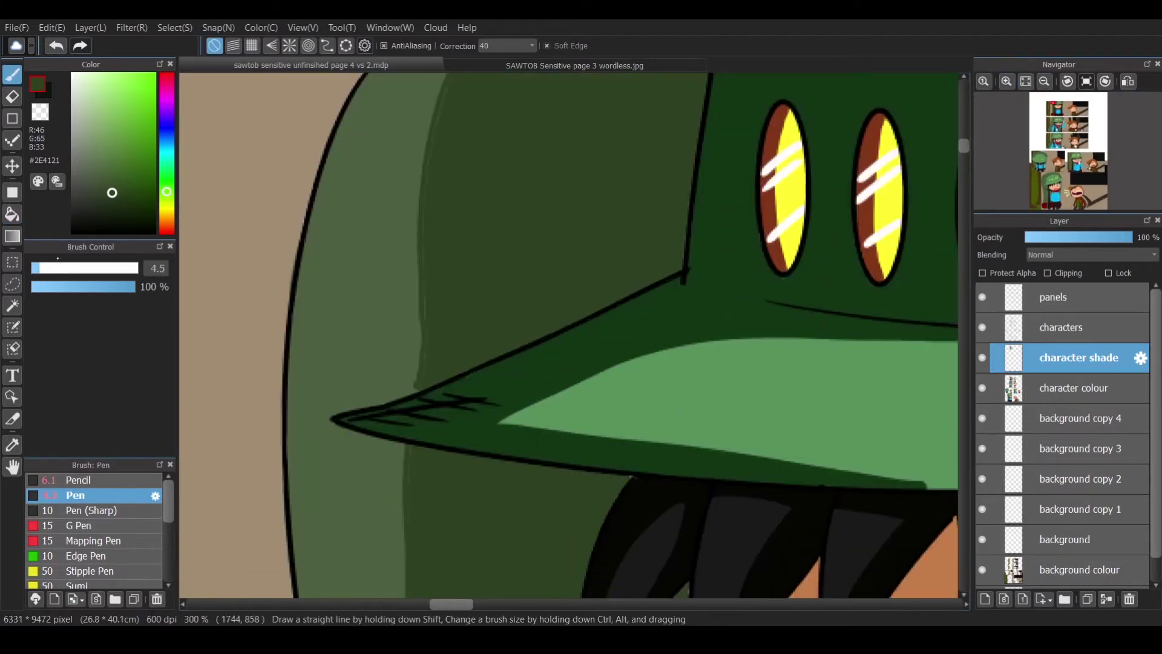
pyautogui.scroll(3, 547, 325)
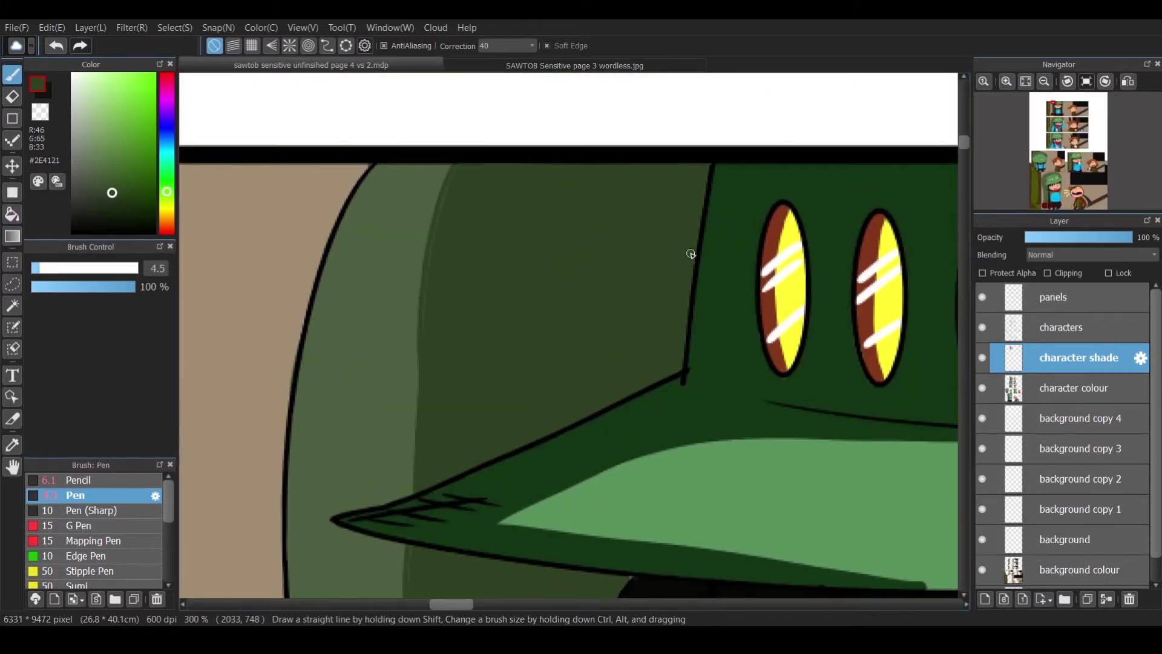
pyautogui.scroll(-10, 657, 164)
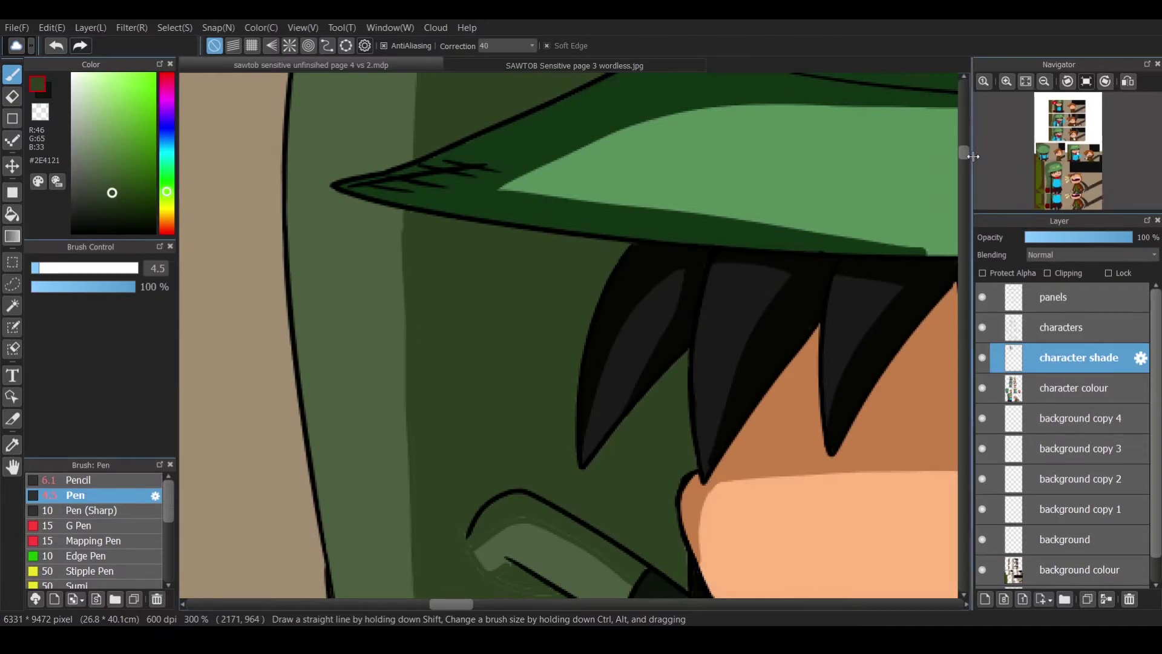
pyautogui.scroll(-10, 719, 221)
pyautogui.moveTo(625, 245); pyautogui.dragTo(617, 289)
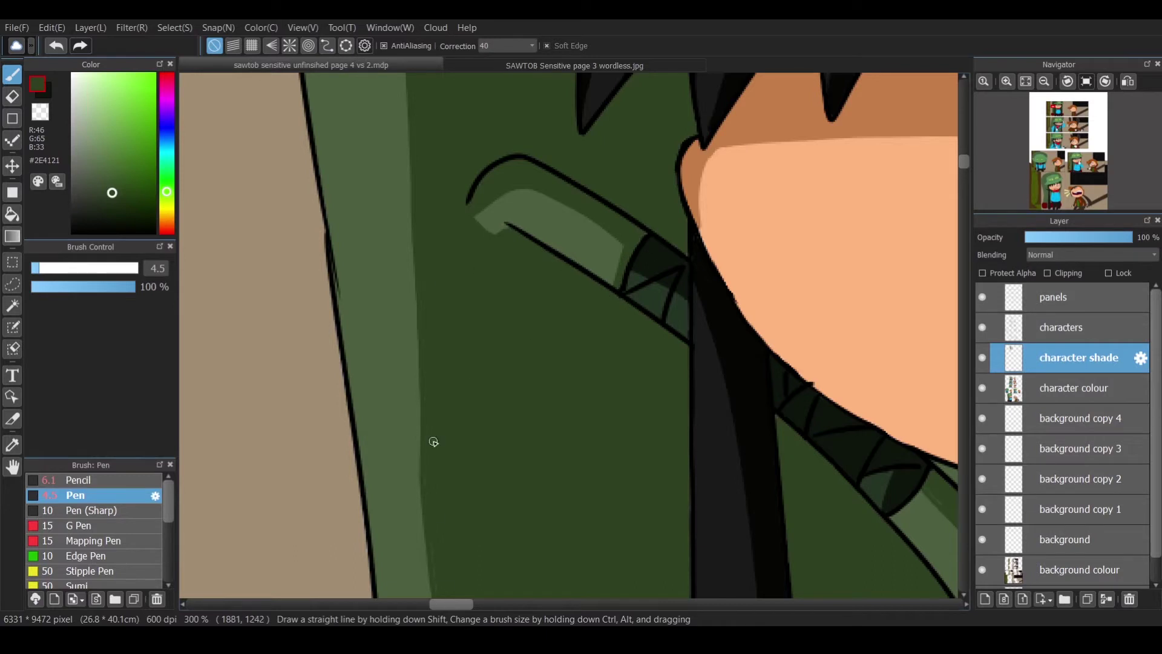
pyautogui.hscroll(10, 433, 442)
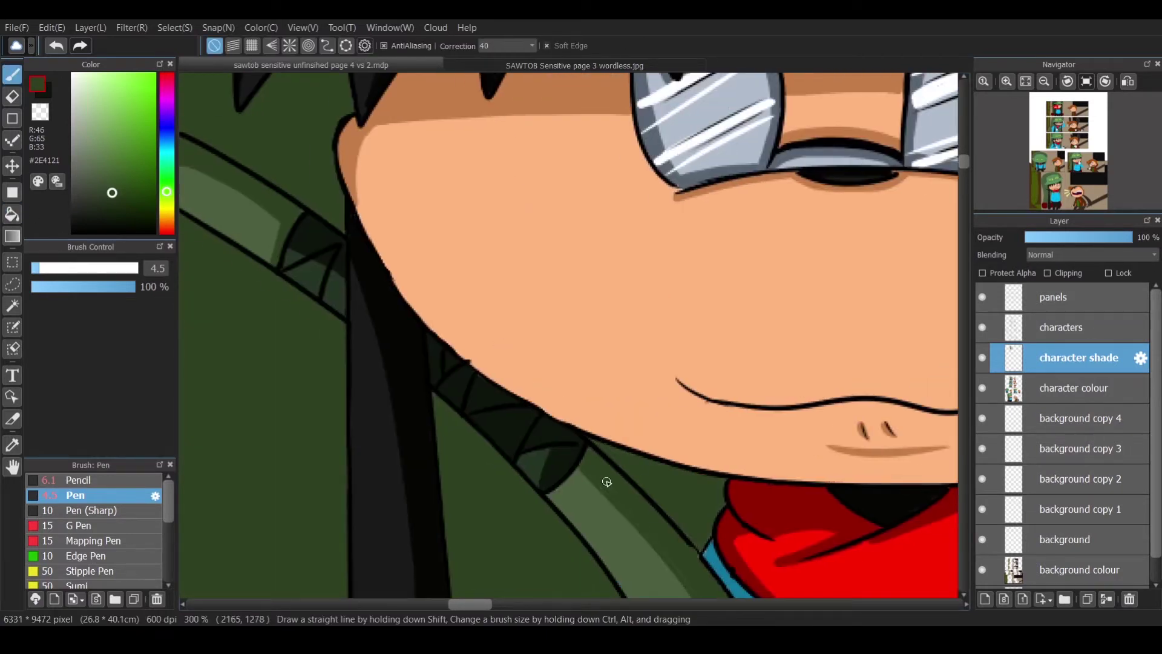
pyautogui.scroll(-9, 695, 497)
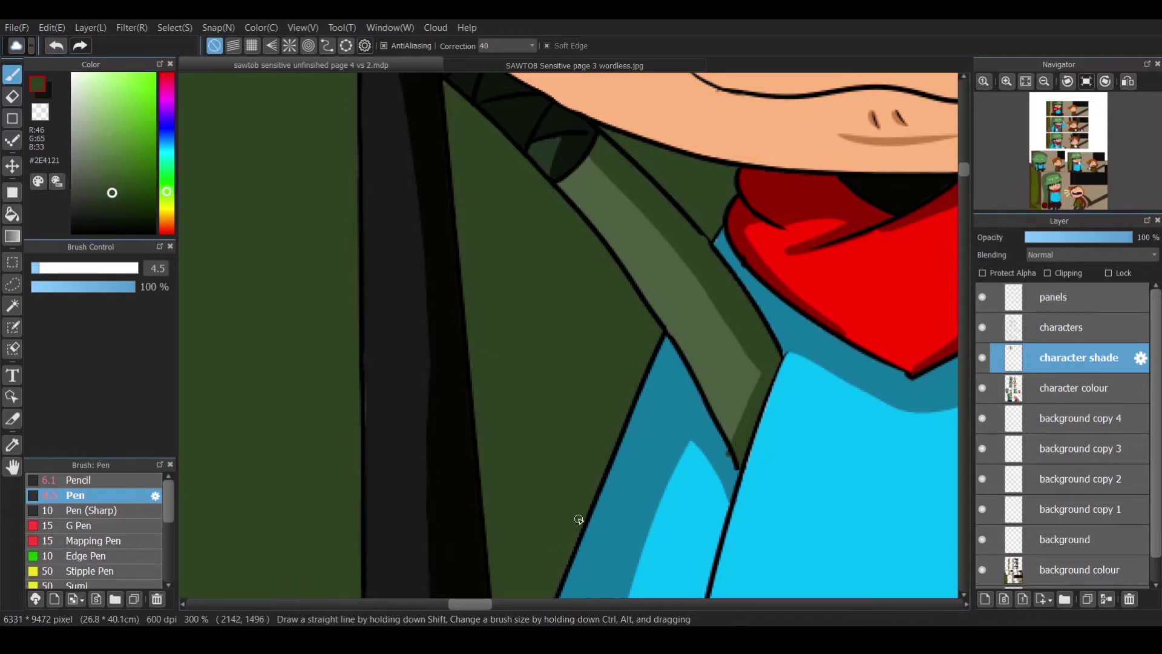
pyautogui.hscroll(-5, 468, 609)
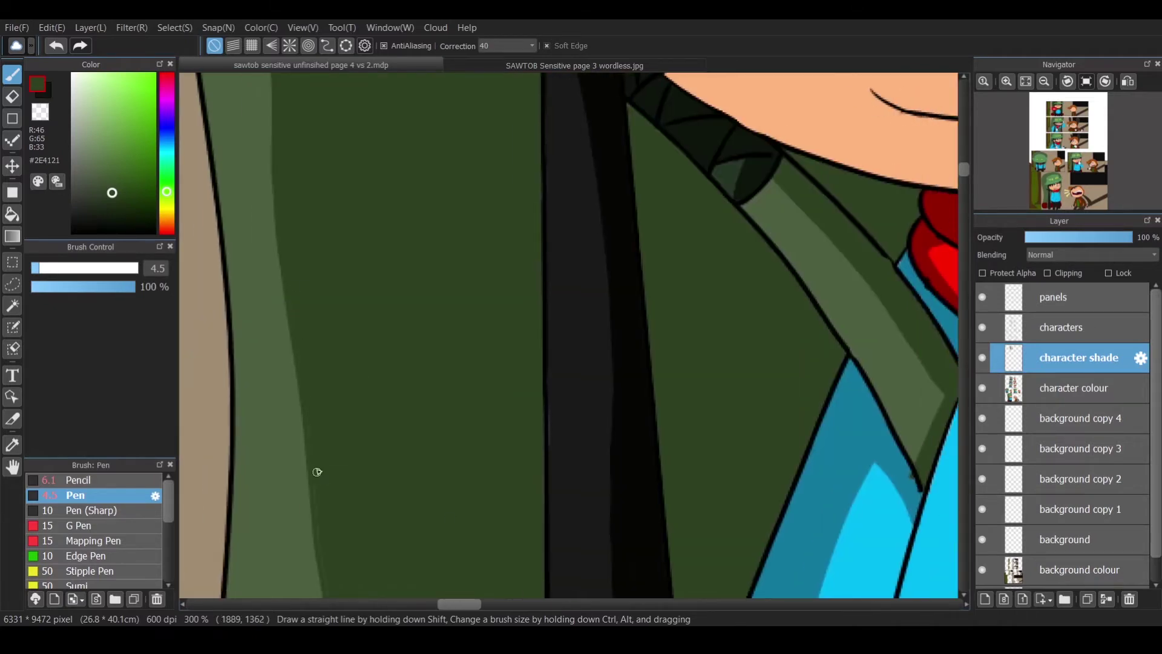
pyautogui.scroll(-6, 569, 336)
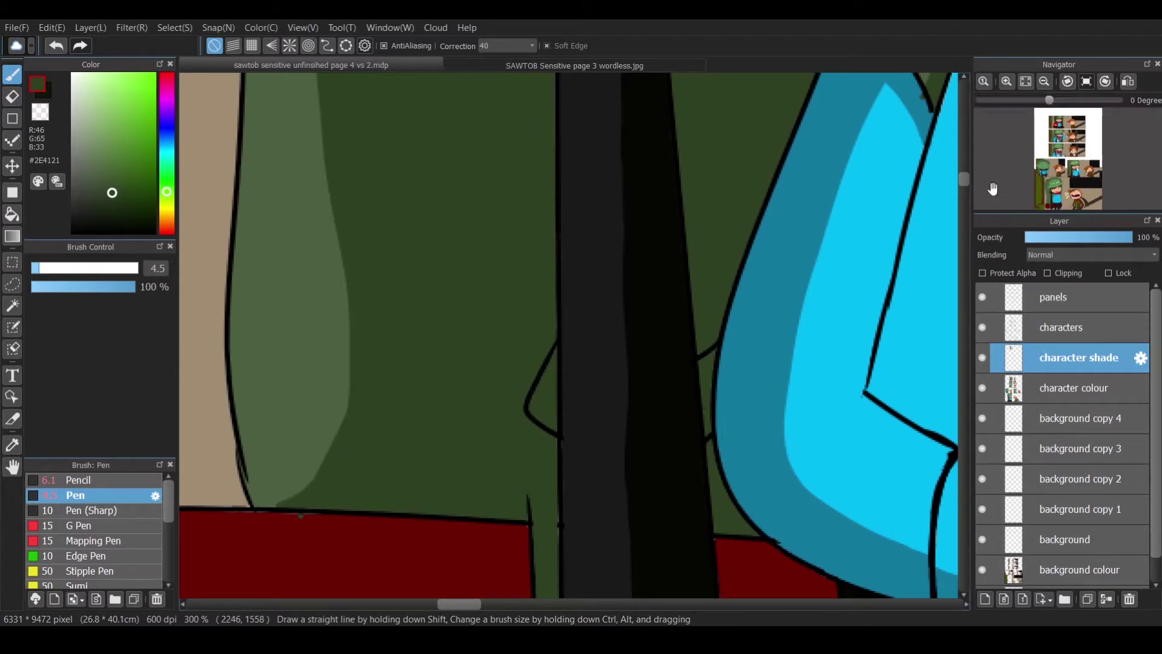
pyautogui.scroll(-10, 929, 184)
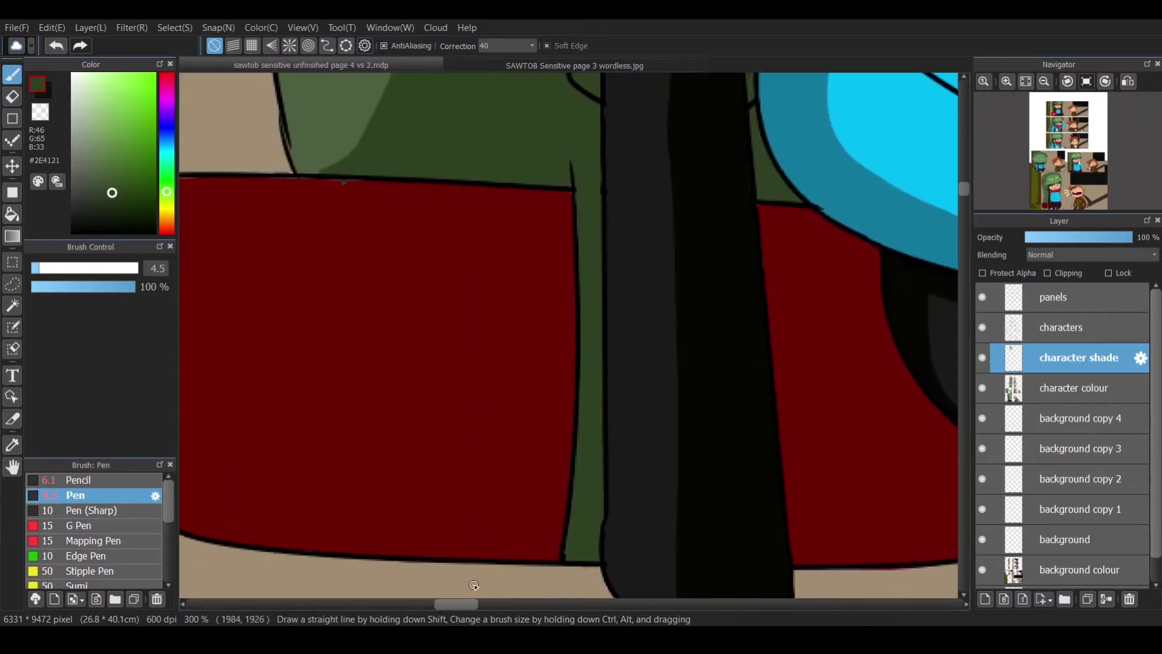
# Touch up the dark green shading along the backpack's right side, pocket and strap, up to the hat brim.
pyautogui.hscroll(15, 701, 285)
pyautogui.scroll(7, 701, 285)
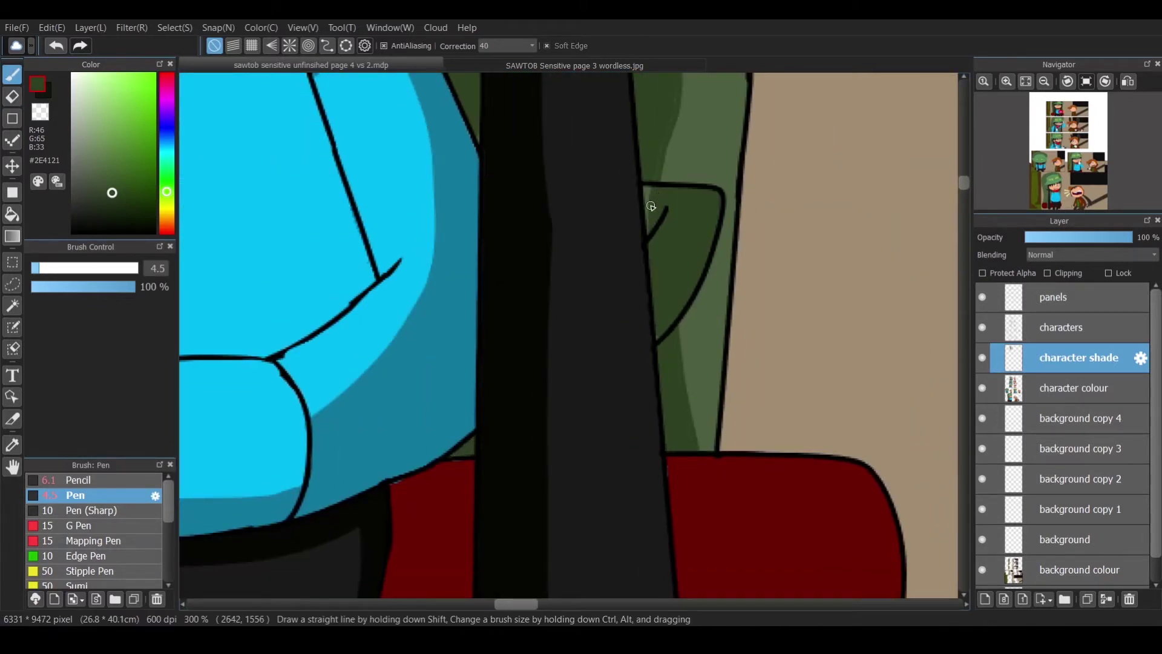
pyautogui.scroll(10, 480, 221)
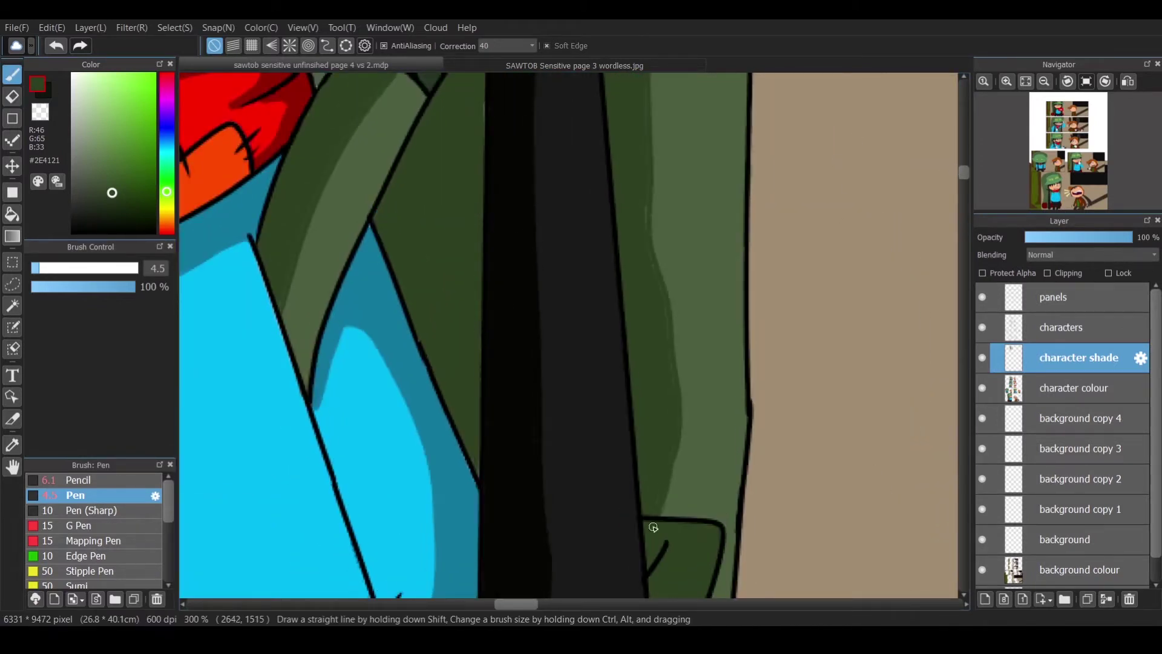
pyautogui.scroll(15, 661, 307)
pyautogui.scroll(-7, 646, 223)
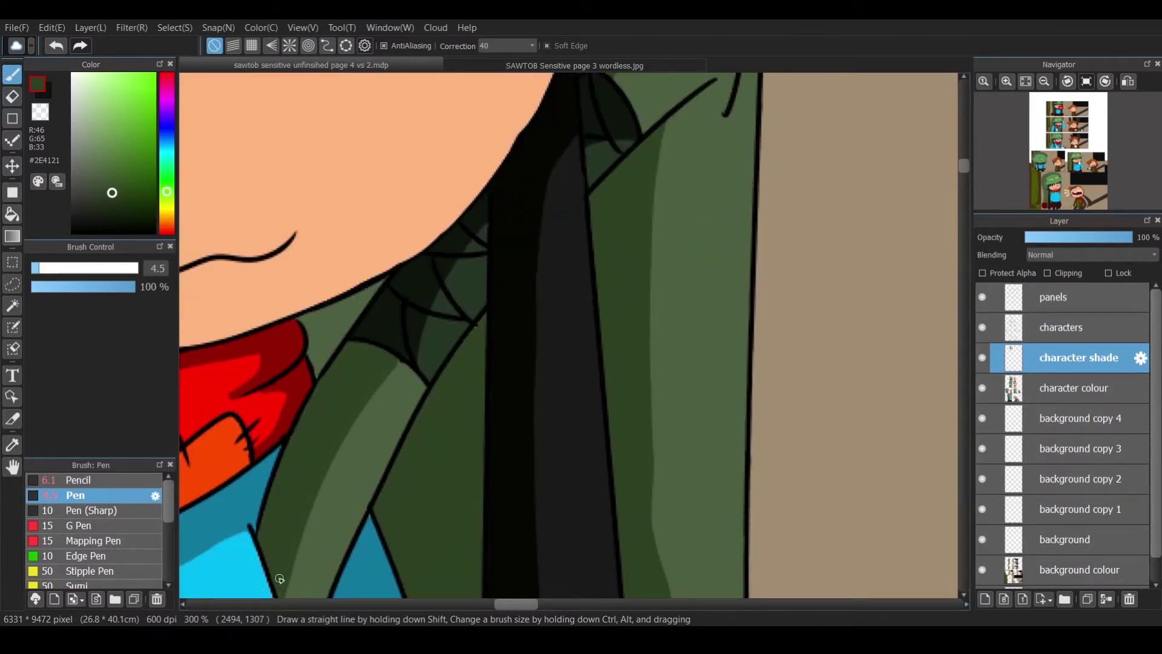
pyautogui.scroll(9, 674, 337)
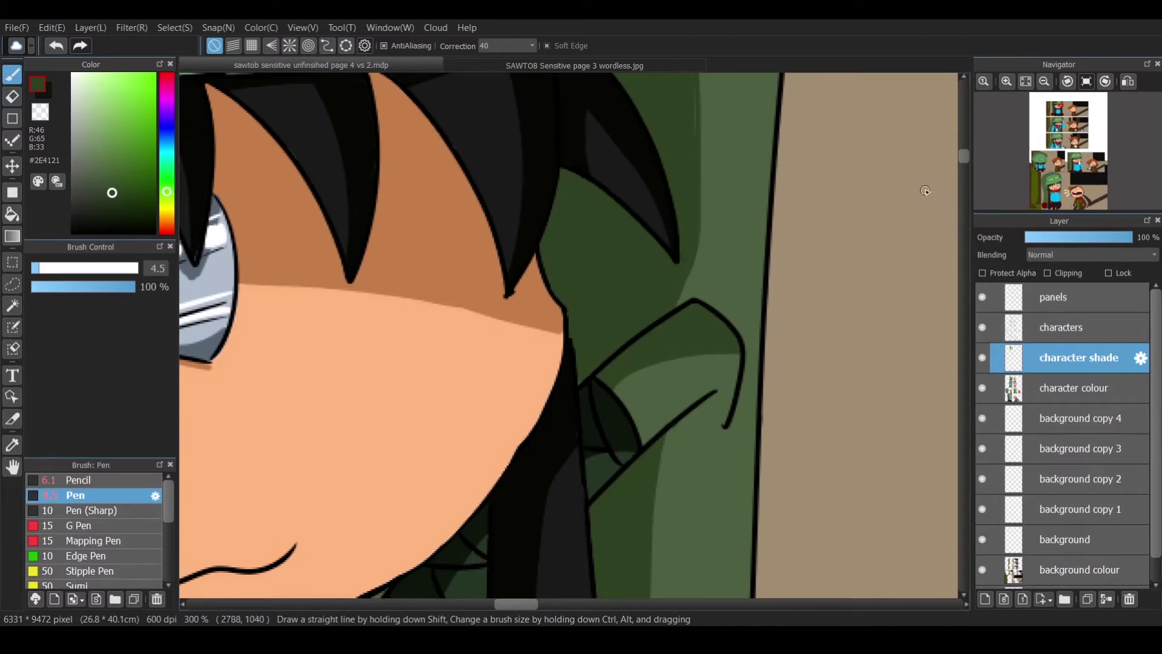
pyautogui.scroll(7, 926, 191)
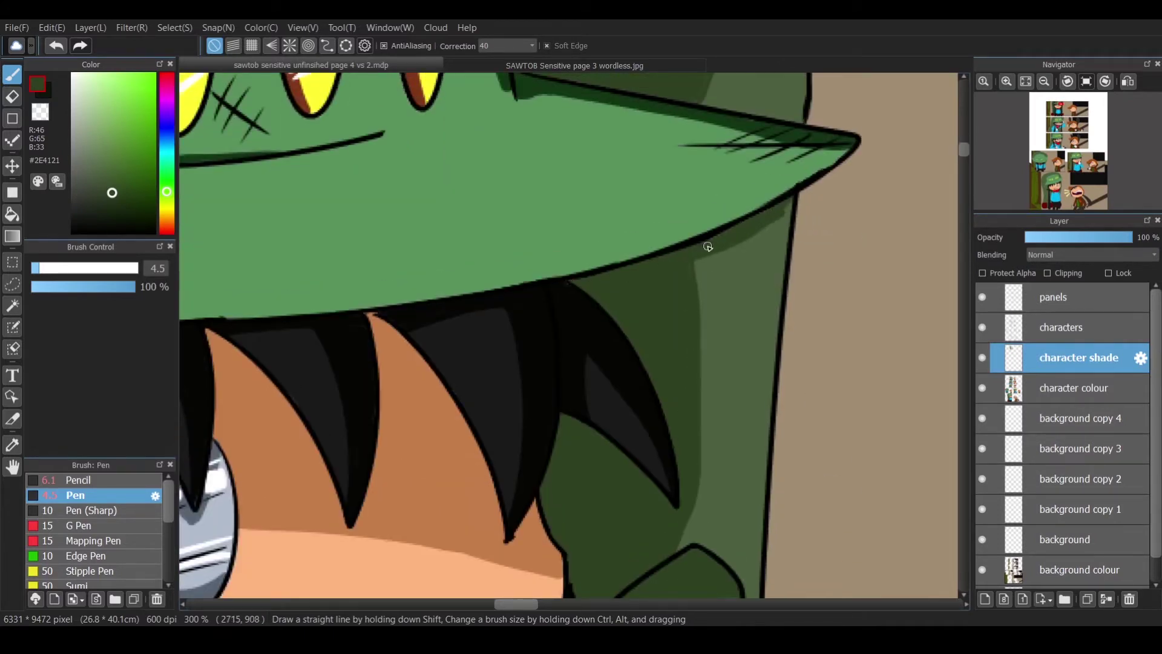
pyautogui.scroll(8, 677, 384)
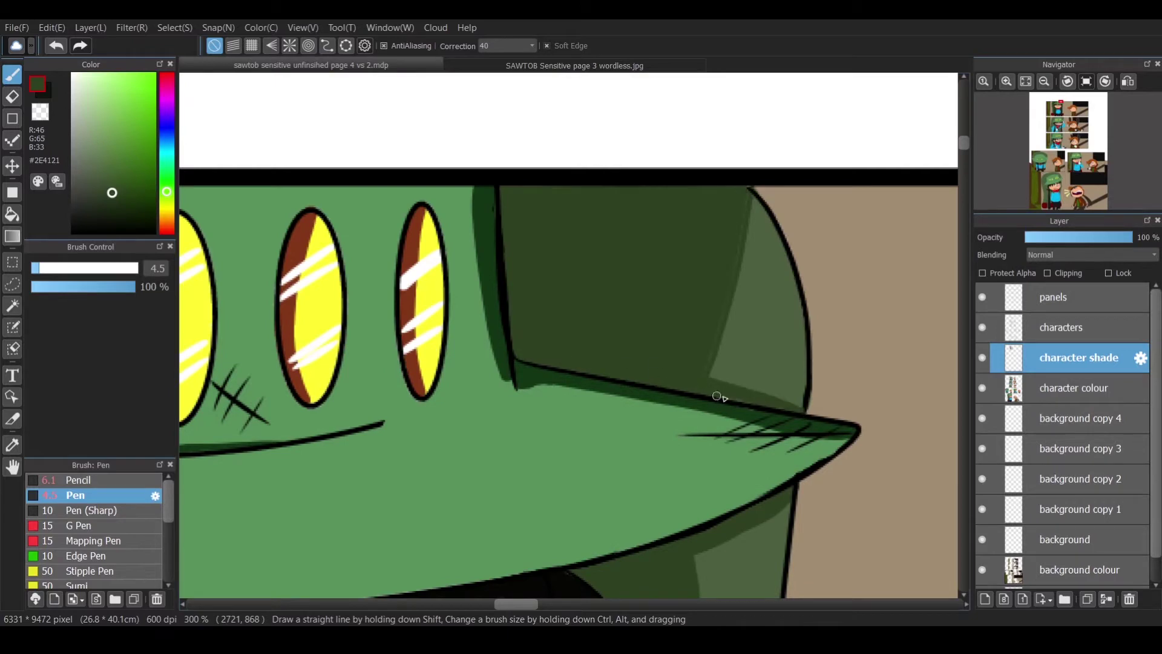
# Sample the bedroll's dark red shade (#3F0201) from the page 3 image and return to page 4 with the pen.
pyautogui.hotkey('ctrl', '-')
pyautogui.press('i')
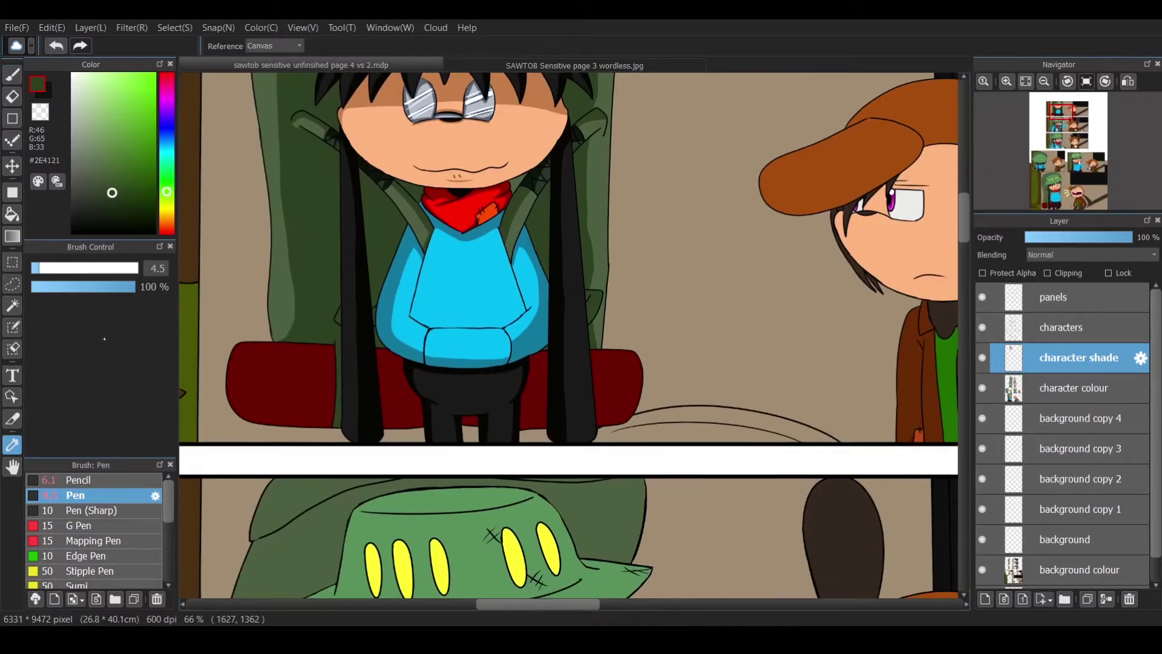
pyautogui.hotkey('ctrl', 'Tab')
pyautogui.click(641, 541)
pyautogui.hotkey('ctrl', 'Tab')
pyautogui.press('b')
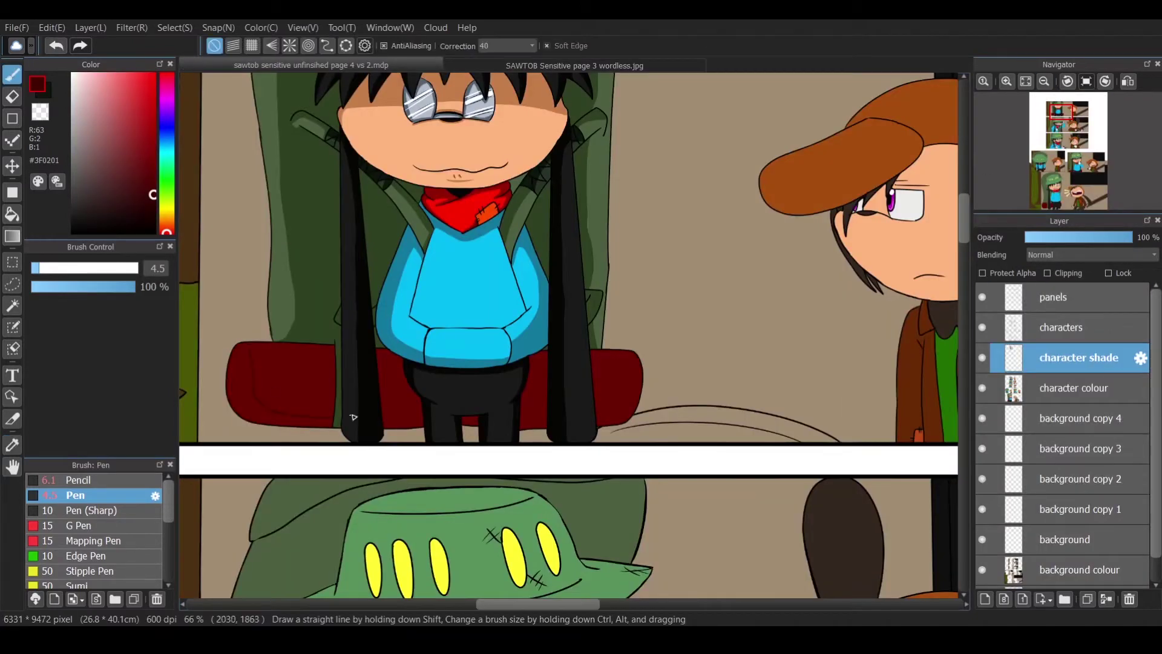
# Outline the shadow areas on the red bedroll behind the character and fill them with dark red.
pyautogui.hotkey('ctrl', '+')
pyautogui.hotkey('ctrl', '+')
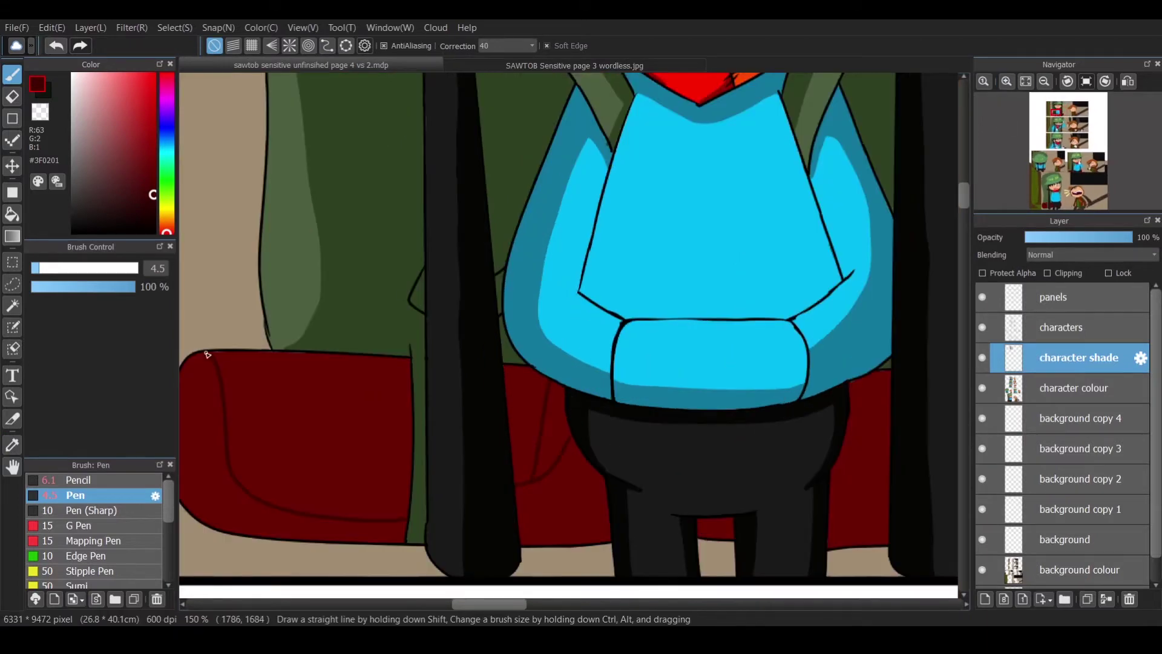
pyautogui.moveTo(560, 452); pyautogui.dragTo(196, 452)
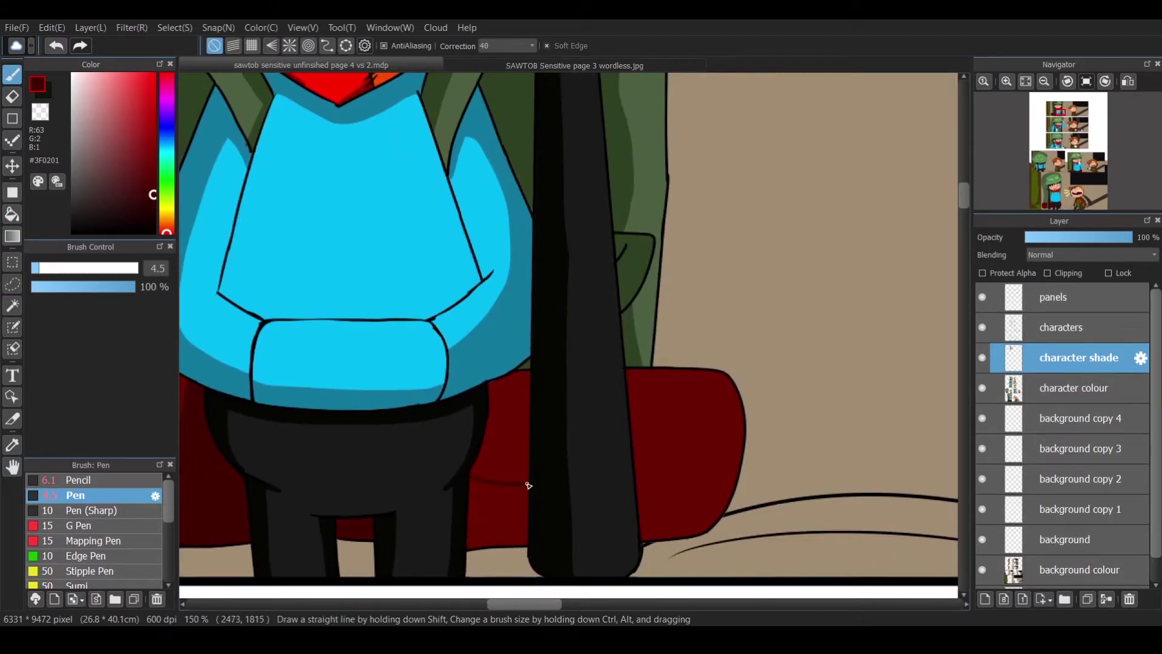
pyautogui.press('g')
pyautogui.press('h')
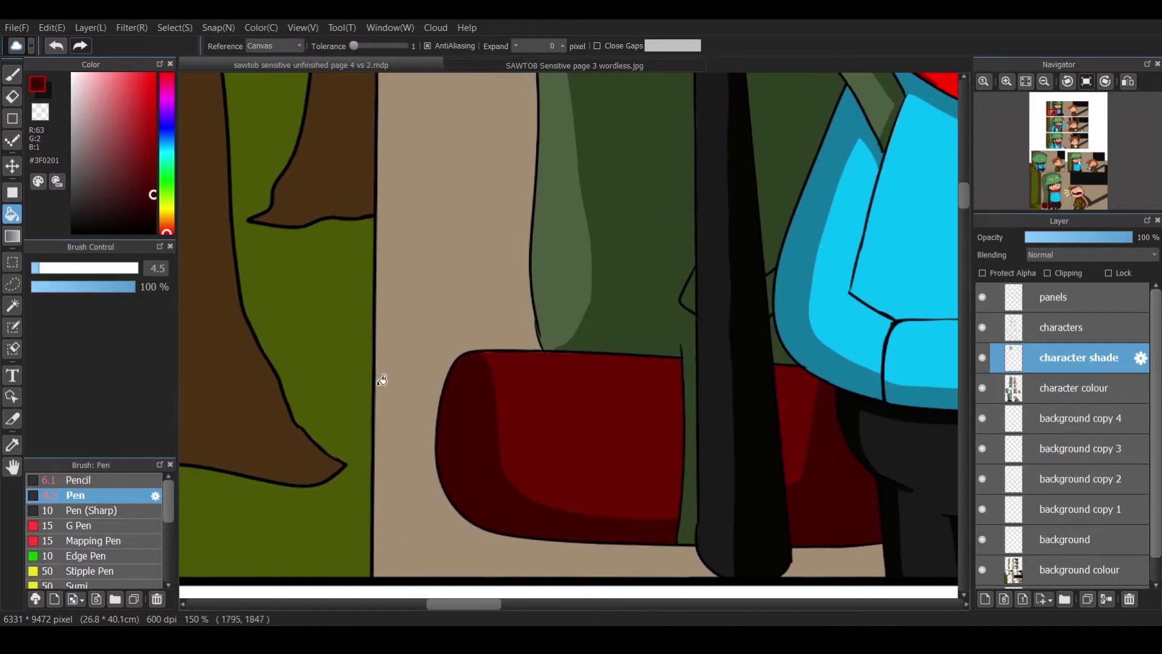
# Touch up the bedroll's dark red shading at its edges and add a shadow strip beside the character's hip.
pyautogui.press('b')
pyautogui.hotkey('ctrl', '+')
pyautogui.hotkey('ctrl', '+')
pyautogui.scroll(-3, 942, 225)
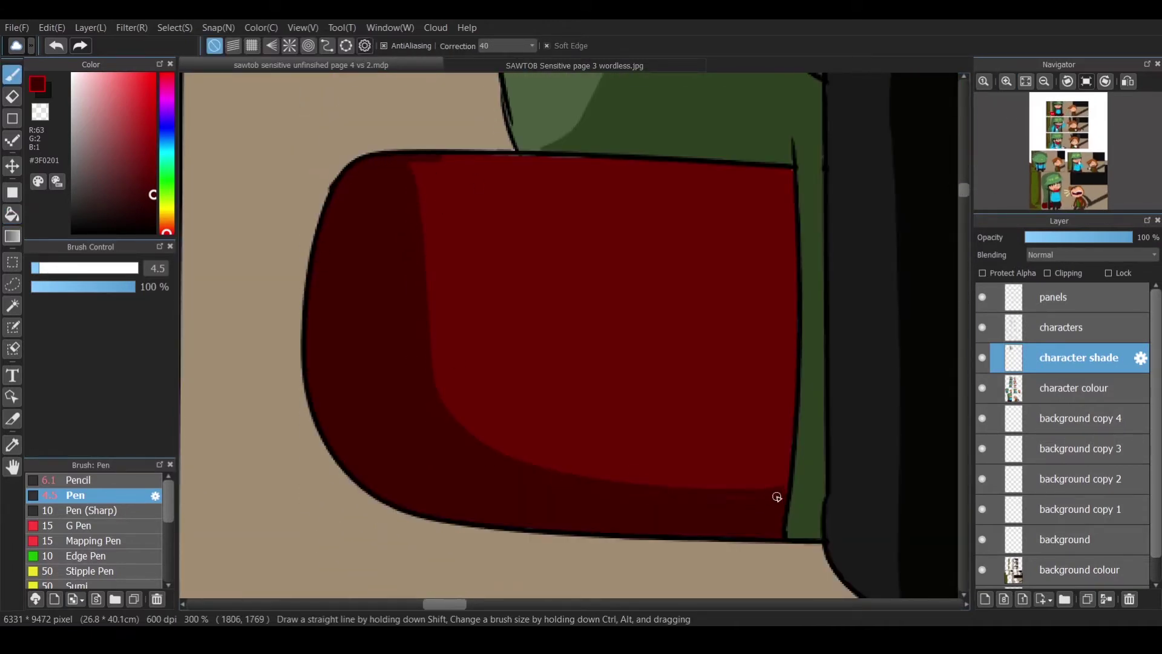
pyautogui.hscroll(5, 549, 315)
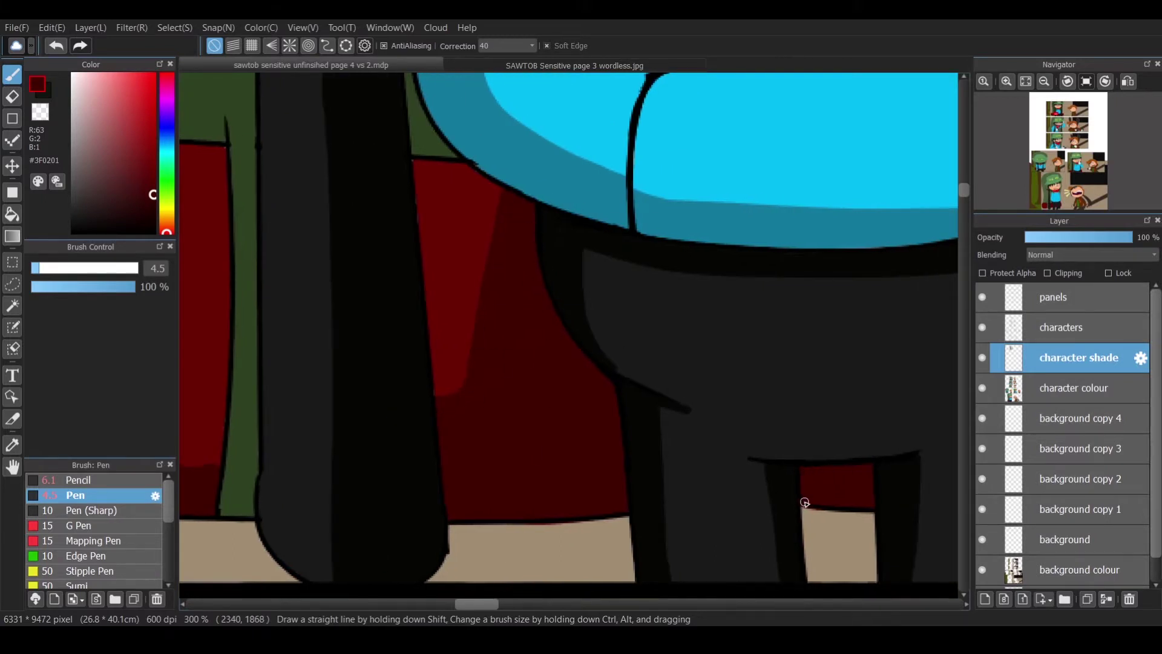
pyautogui.hscroll(5, 548, 564)
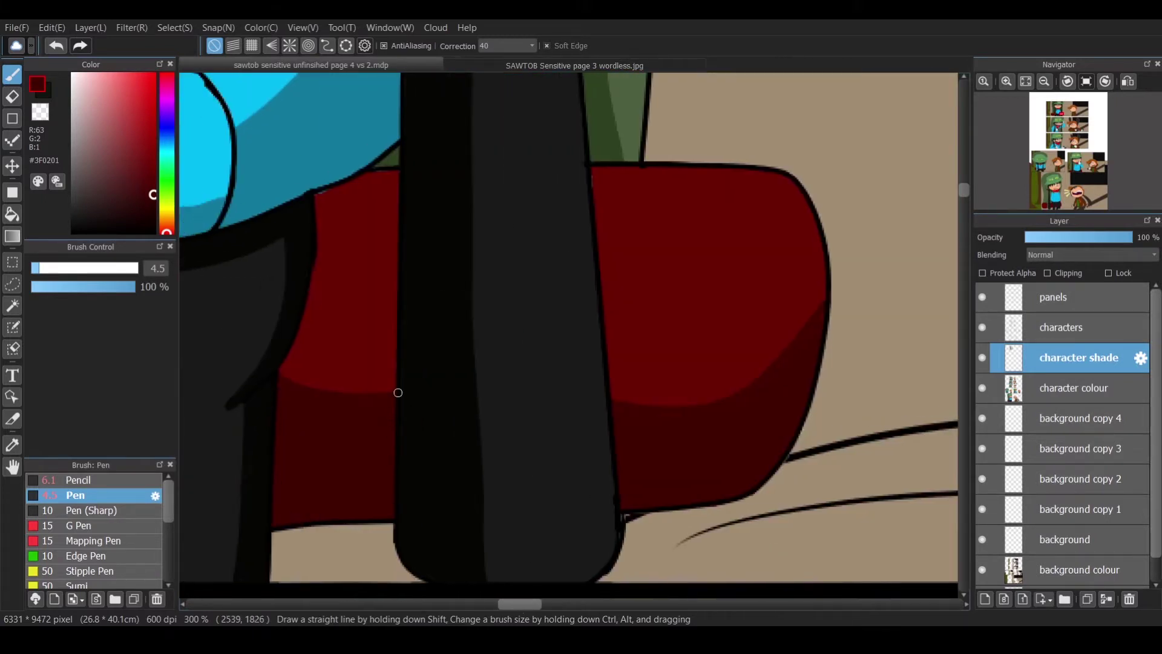
pyautogui.moveTo(355, 202)
pyautogui.mouseDown()
pyautogui.moveTo(290, 359)
pyautogui.moveTo(324, 239)
pyautogui.moveTo(316, 194)
pyautogui.moveTo(320, 222)
pyautogui.mouseUp()
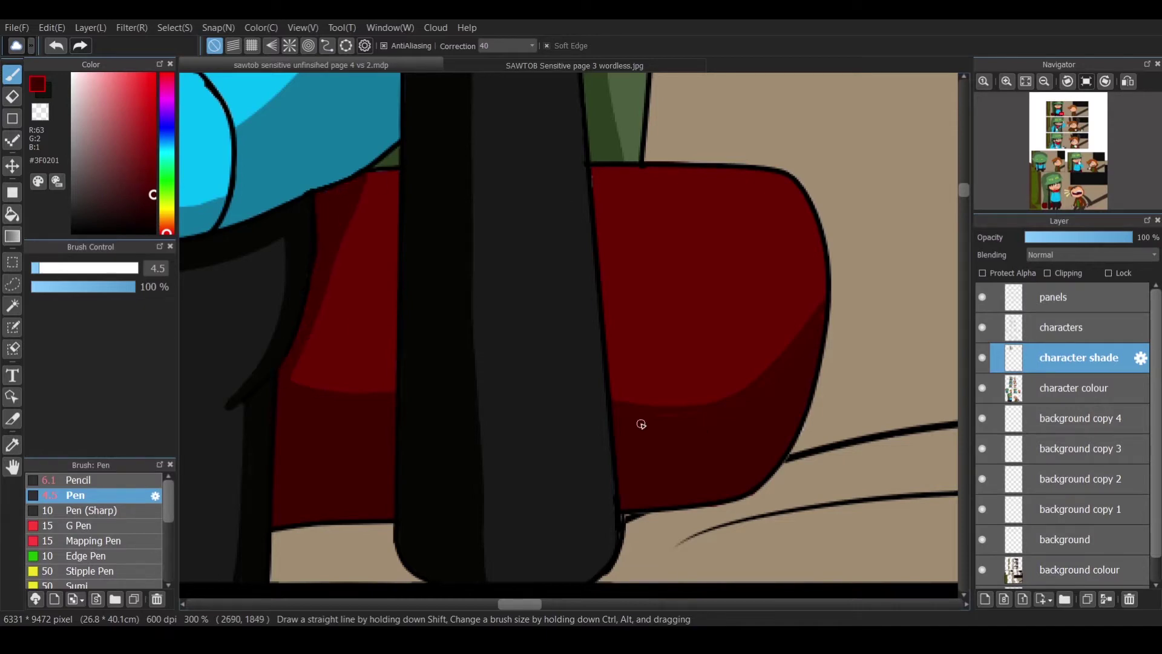
# Sample the cap's brown shade (#793C0D) from the page 3 image and return to page 4.
pyautogui.scroll(-8, 750, 477)
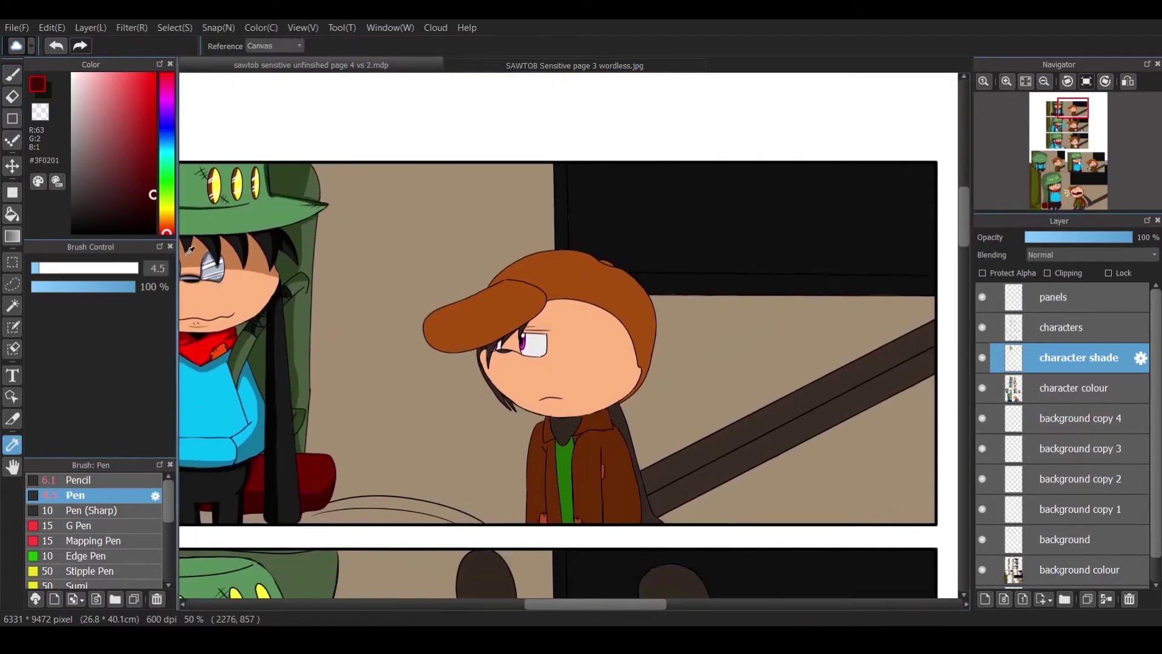
pyautogui.click(574, 64)
pyautogui.press('i')
pyautogui.click(667, 423)
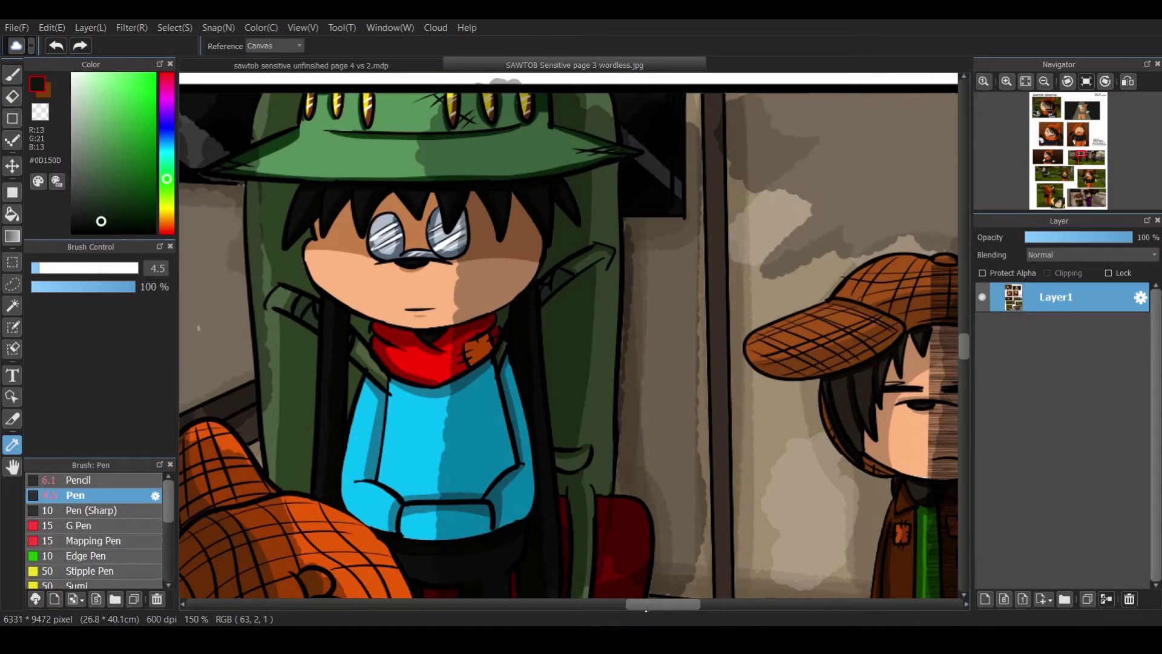
pyautogui.scroll(3, 667, 423)
pyautogui.scroll(-10, 569, 135)
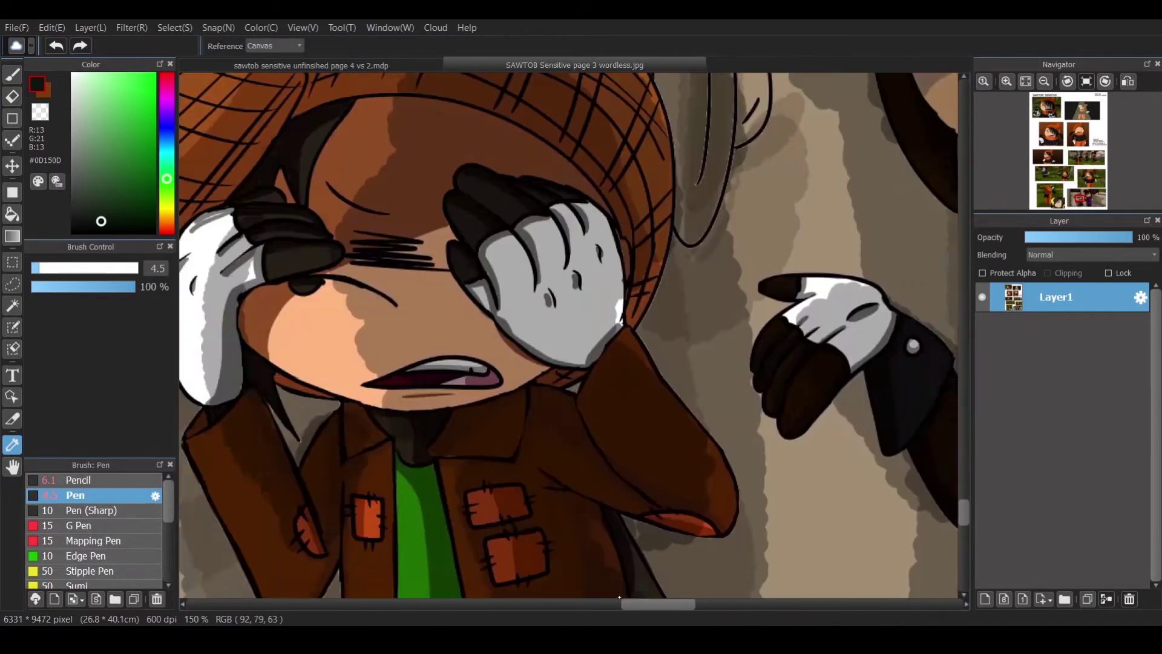
pyautogui.click(570, 135)
pyautogui.click(311, 65)
# Outline shadow areas on the brown cap's brim, crown, back and top button, and fill them with #793C0D.
pyautogui.scroll(2, 496, 233)
pyautogui.press('b')
pyautogui.moveTo(494, 236); pyautogui.dragTo(284, 348)
pyautogui.moveTo(522, 194); pyautogui.dragTo(605, 171)
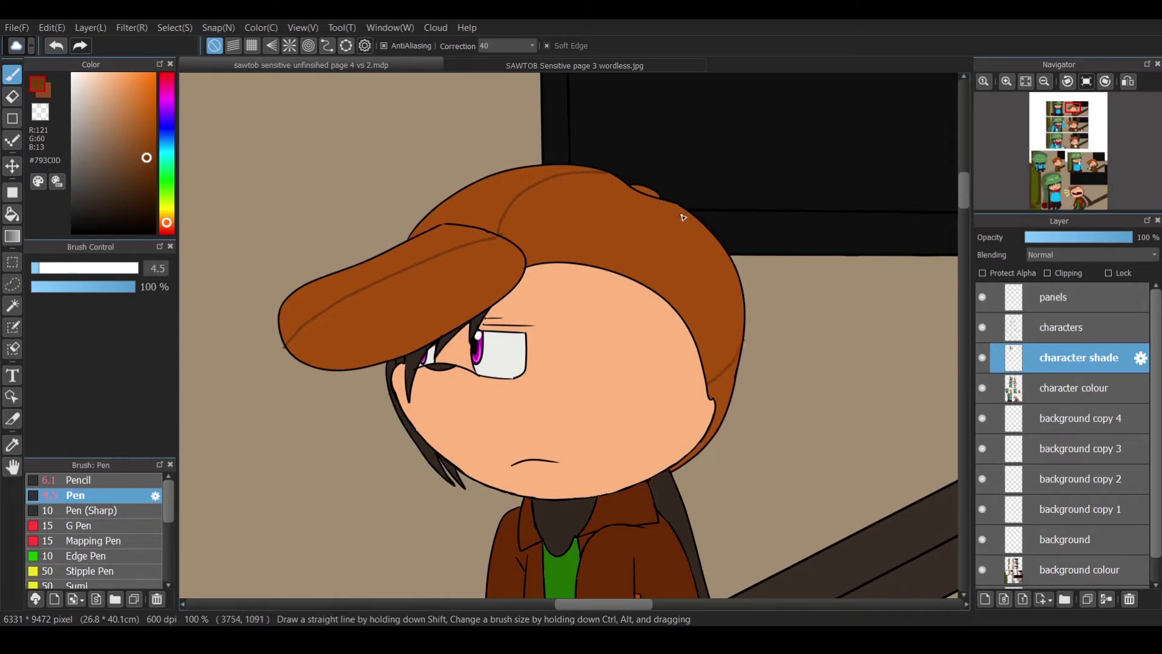
pyautogui.press('g')
pyautogui.click(647, 189)
pyautogui.press('e')
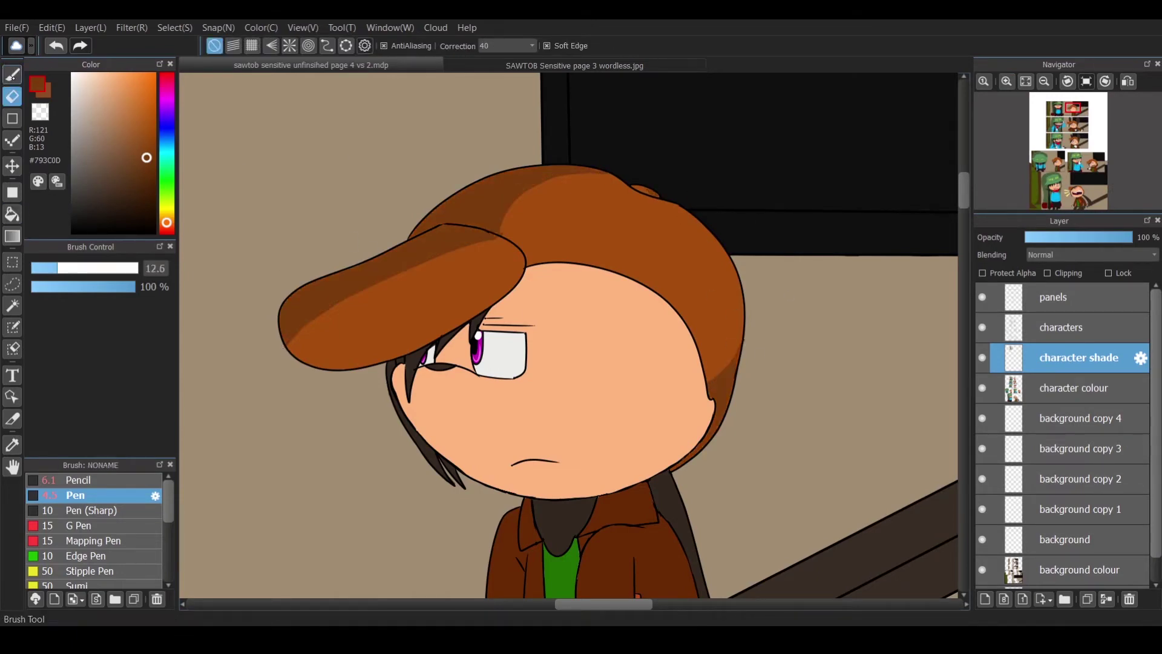
# Clean up the shadow edges on the cap's brim and crown with the pen and eraser.
pyautogui.press('b')
pyautogui.scroll(2, 324, 347)
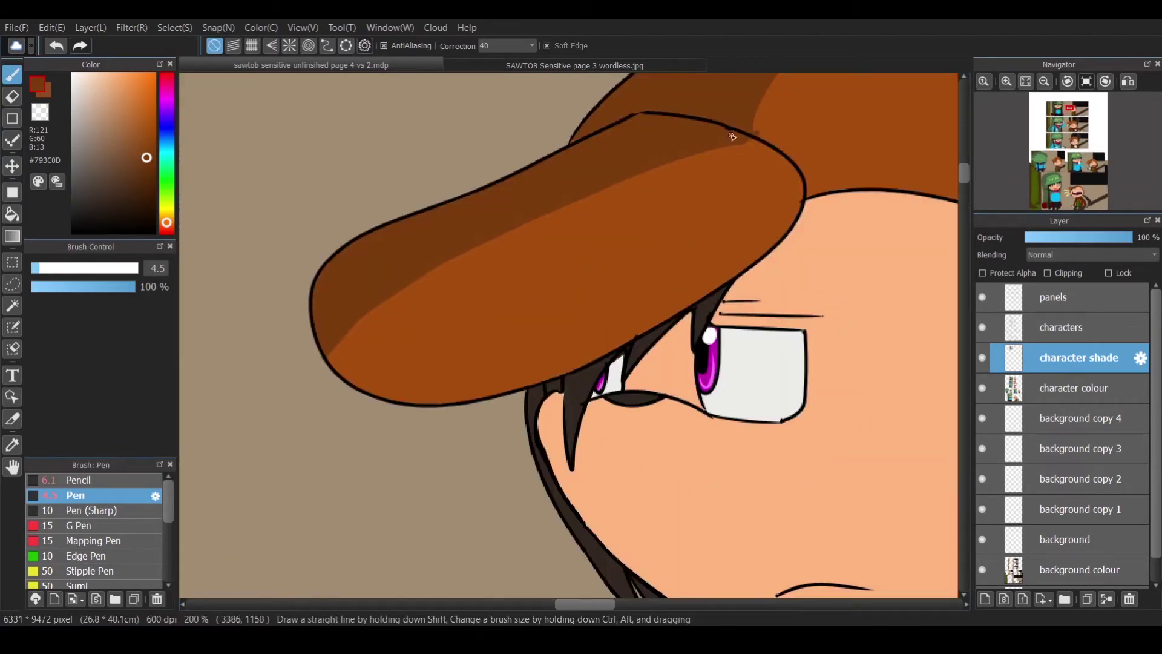
pyautogui.hscroll(3, 900, 342)
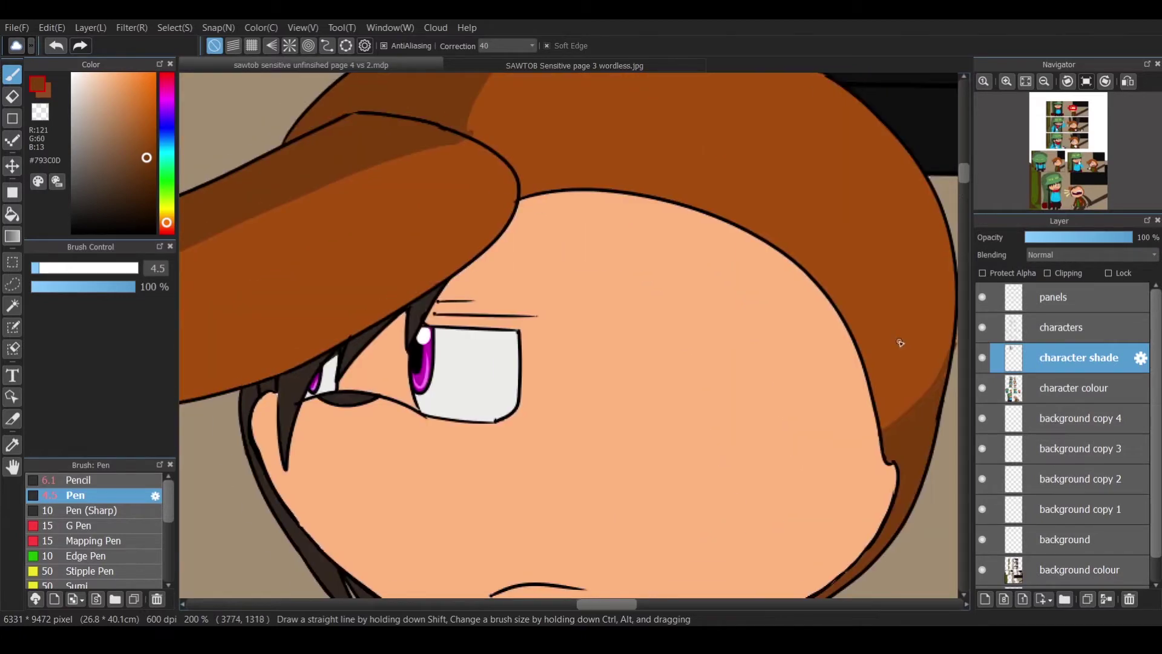
pyautogui.scroll(5, 899, 342)
pyautogui.press('e')
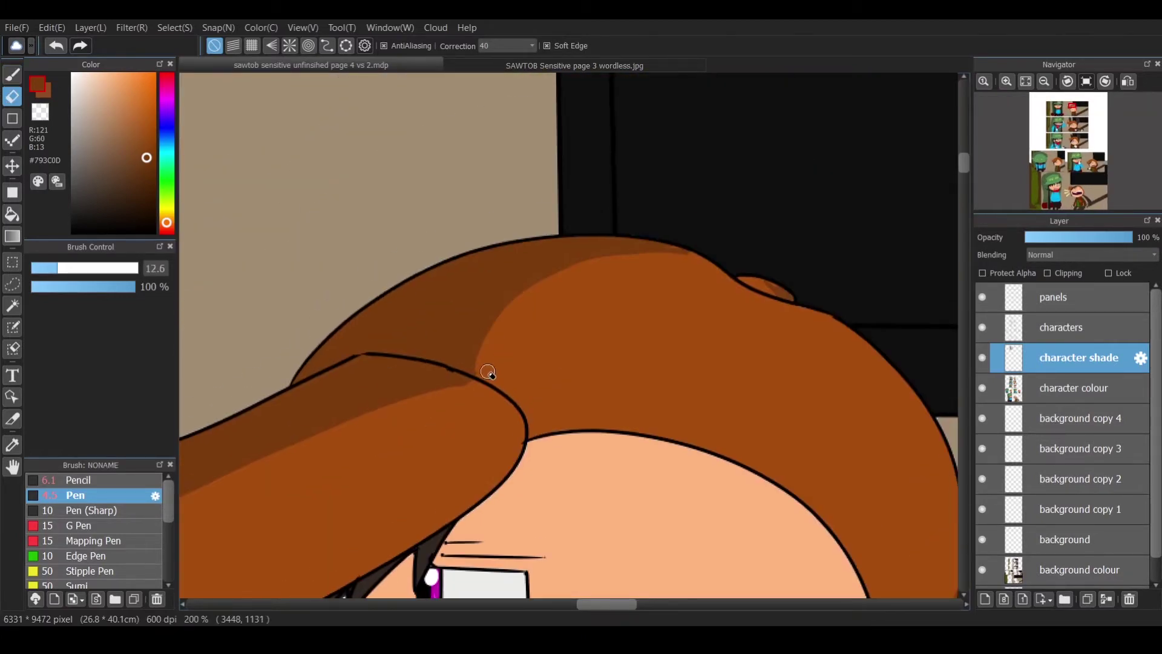
pyautogui.press('b')
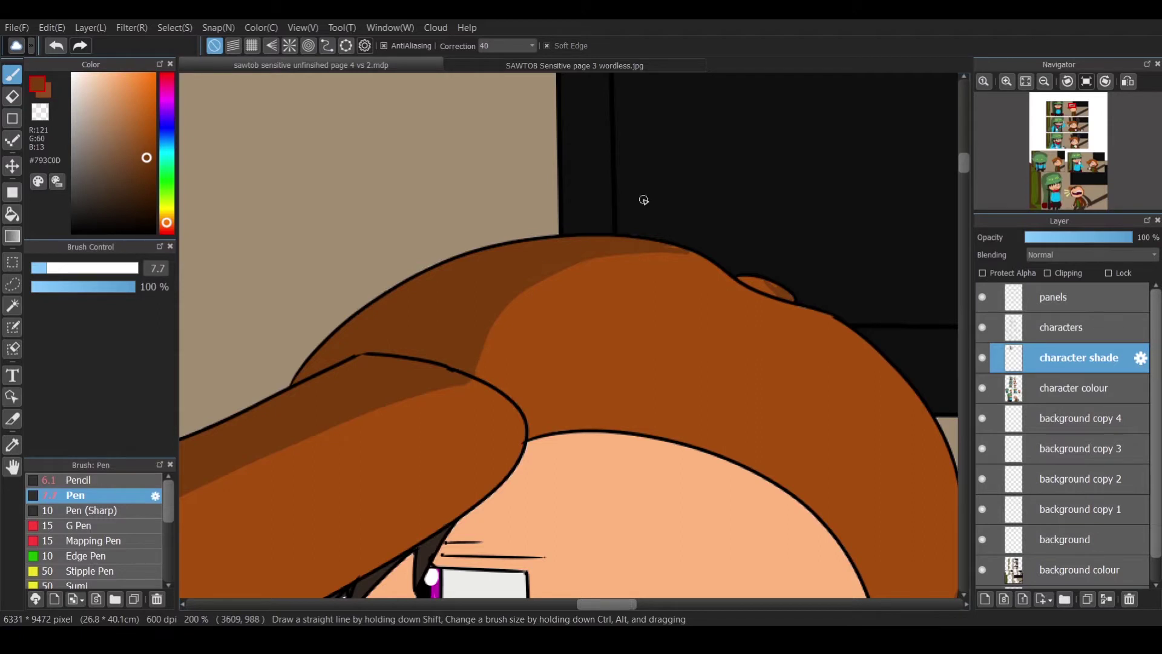
pyautogui.press('e')
pyautogui.moveTo(681, 241); pyautogui.dragTo(661, 240)
pyautogui.press('b')
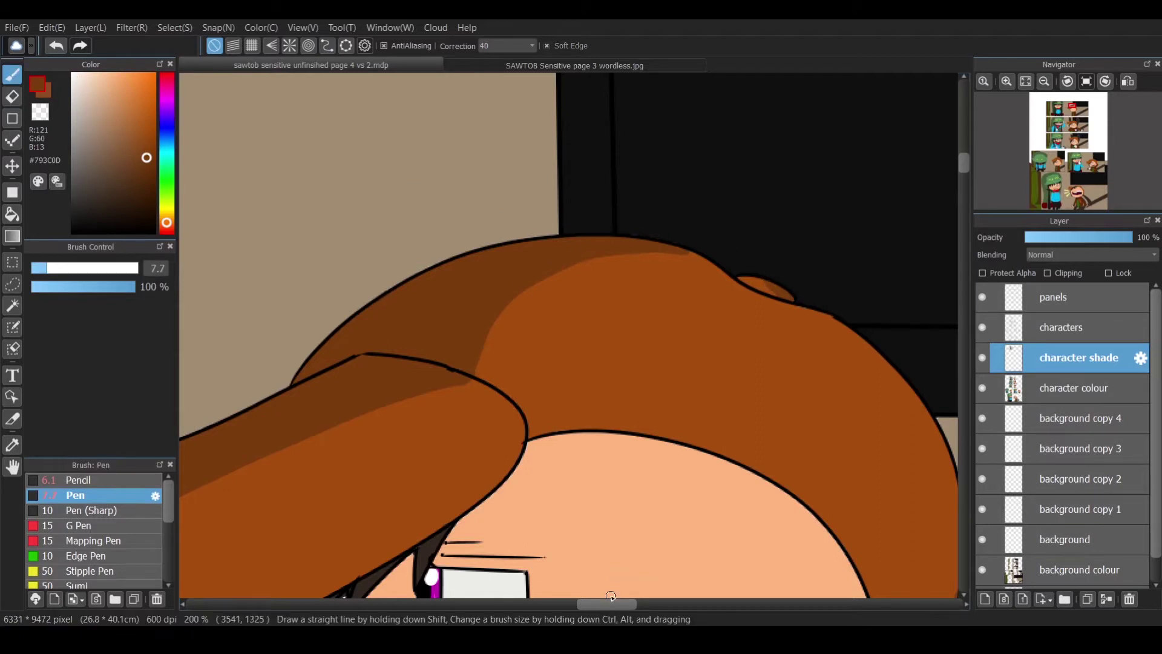
# Clean up the shadow edge on the back of the cap beside the head.
pyautogui.hscroll(5, 616, 573)
pyautogui.scroll(-5, 468, 276)
pyautogui.press('e')
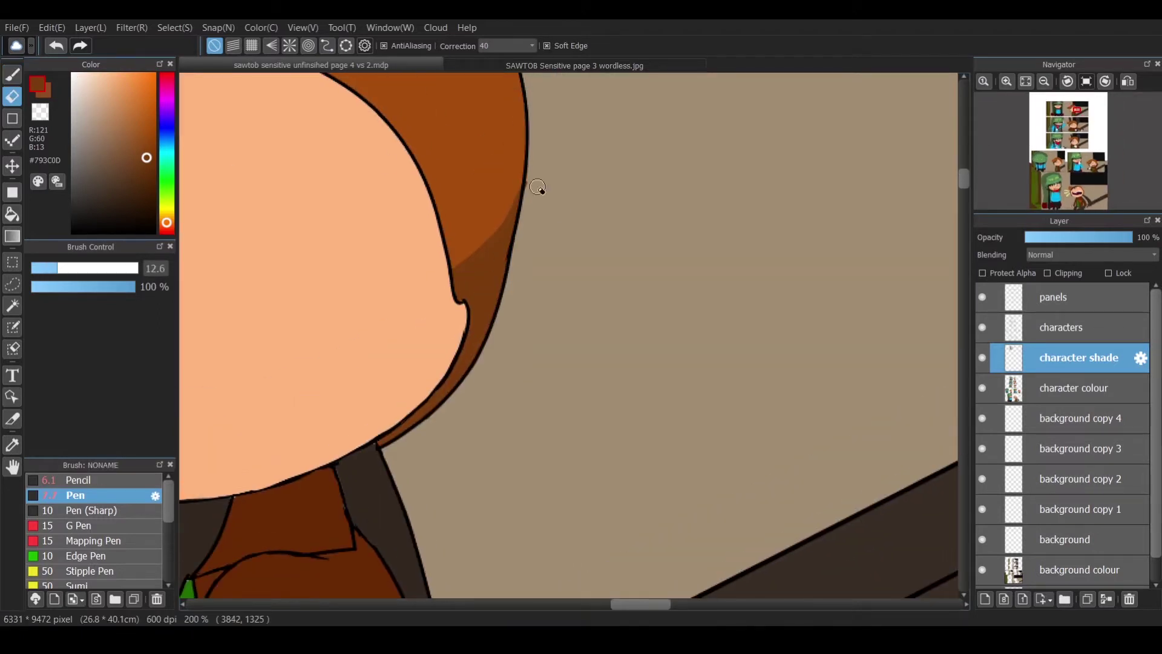
pyautogui.scroll(-1, 583, 479)
pyautogui.press('b')
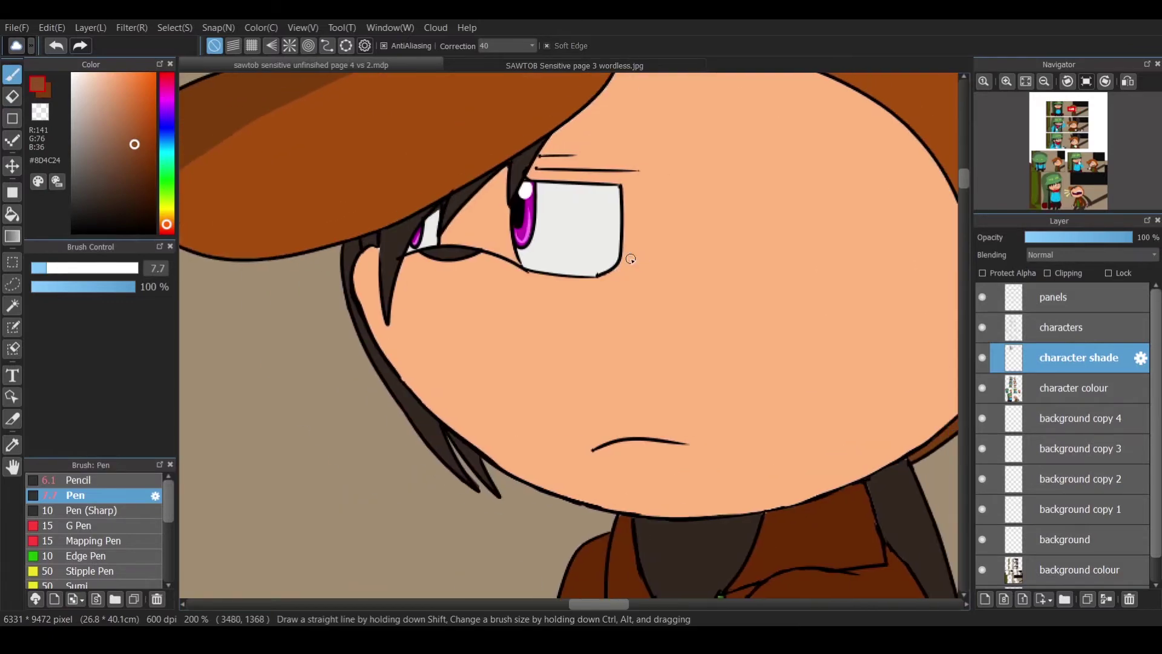
pyautogui.moveTo(765, 140); pyautogui.dragTo(526, 360)
pyautogui.hotkey('ctrl', 'z')
pyautogui.press('i')
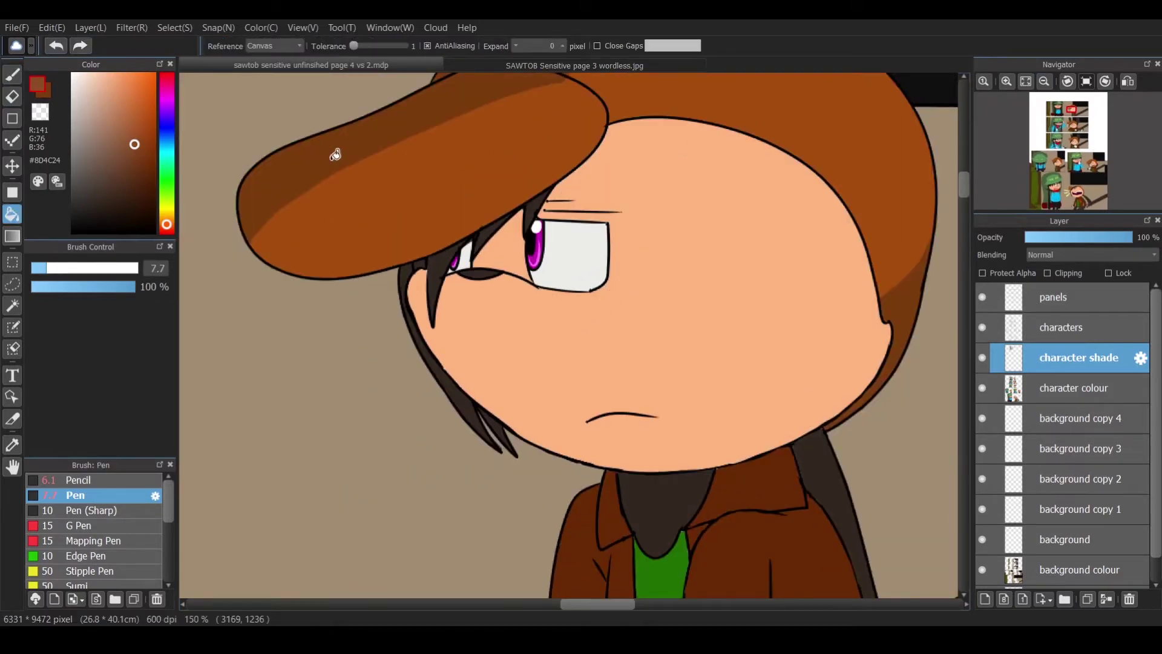
pyautogui.hotkey('ctrl', 'Tab')
pyautogui.hotkey('ctrl', 'Tab')
# Outline a curved shadow across the face from forehead to cheek and fill the area around the eyes with #8D4C24.
pyautogui.press('b')
pyautogui.moveTo(772, 150)
pyautogui.mouseDown()
pyautogui.moveTo(650, 268)
pyautogui.moveTo(455, 374)
pyautogui.mouseUp()
pyautogui.press('g')
pyautogui.click(502, 266)
pyautogui.hotkey('ctrl', 'z')
pyautogui.press('b')
pyautogui.press('g')
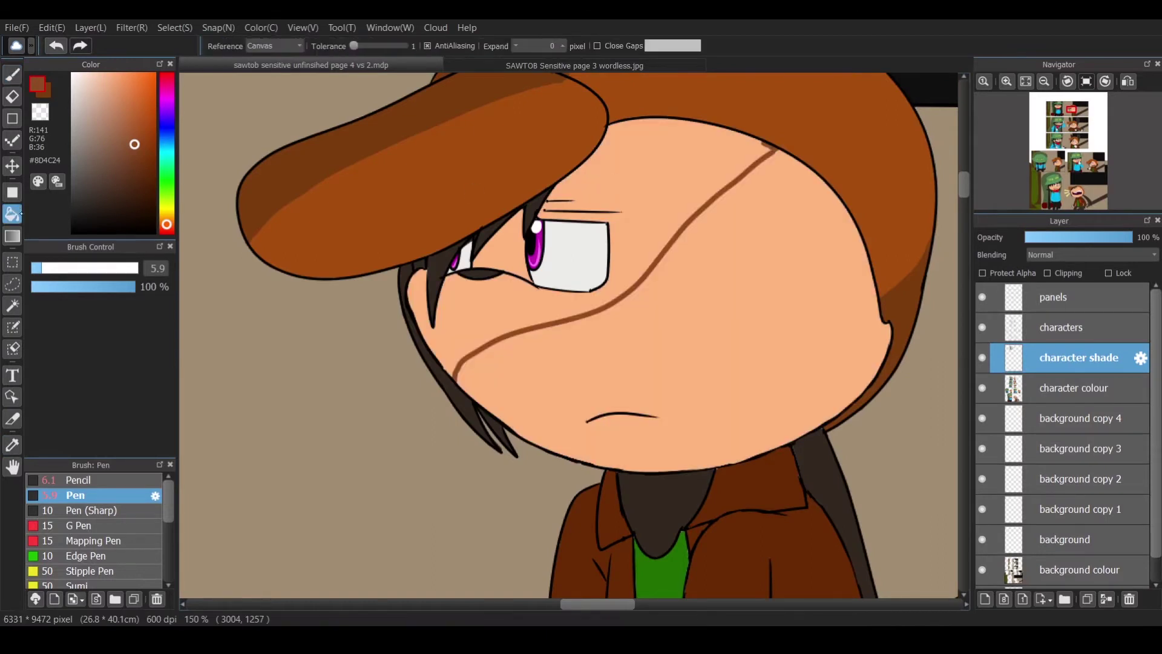
pyautogui.click(506, 244)
# Clean up the face shadow's edges and unfilled seams, and paint a small shadow mark under the mouth.
pyautogui.press('b')
pyautogui.hotkey('ctrl', '+')
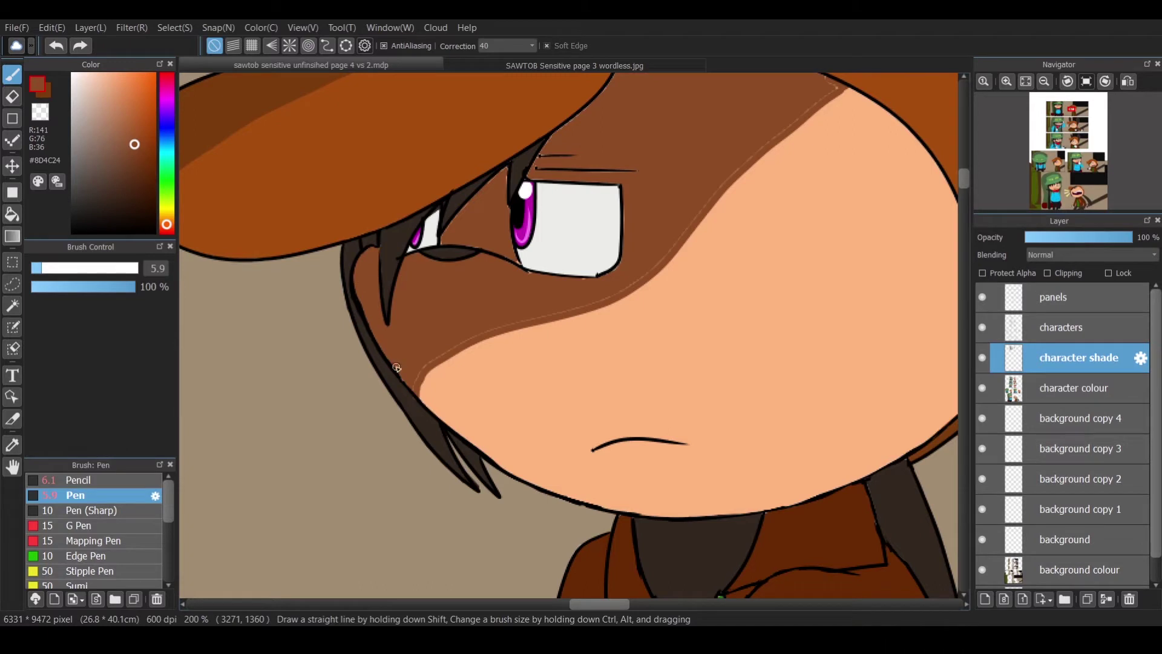
pyautogui.press('e')
pyautogui.moveTo(419, 393); pyautogui.dragTo(446, 363)
pyautogui.press('b')
pyautogui.hotkey('ctrl', '+')
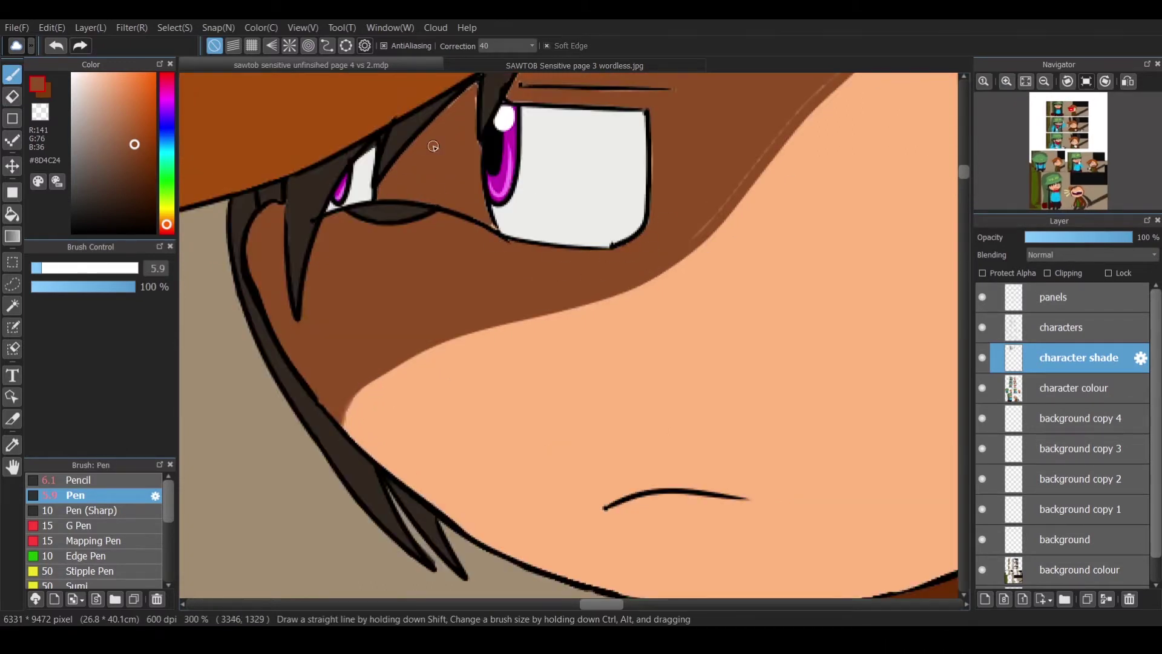
pyautogui.moveTo(519, 85); pyautogui.dragTo(672, 89)
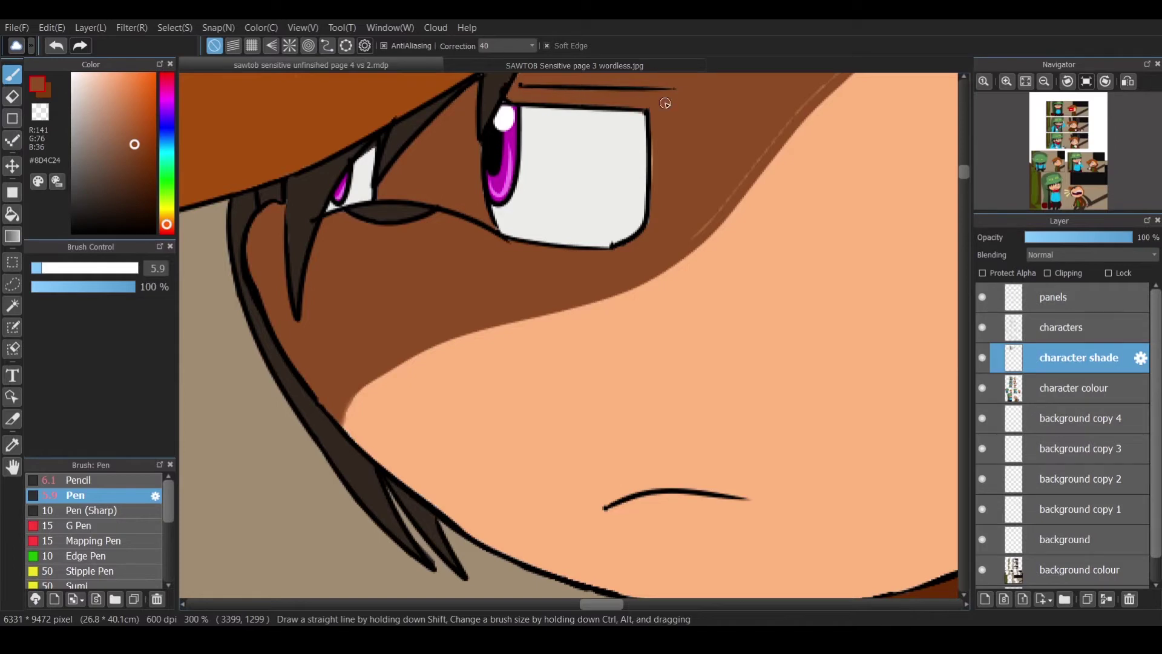
pyautogui.hscroll(5, 645, 547)
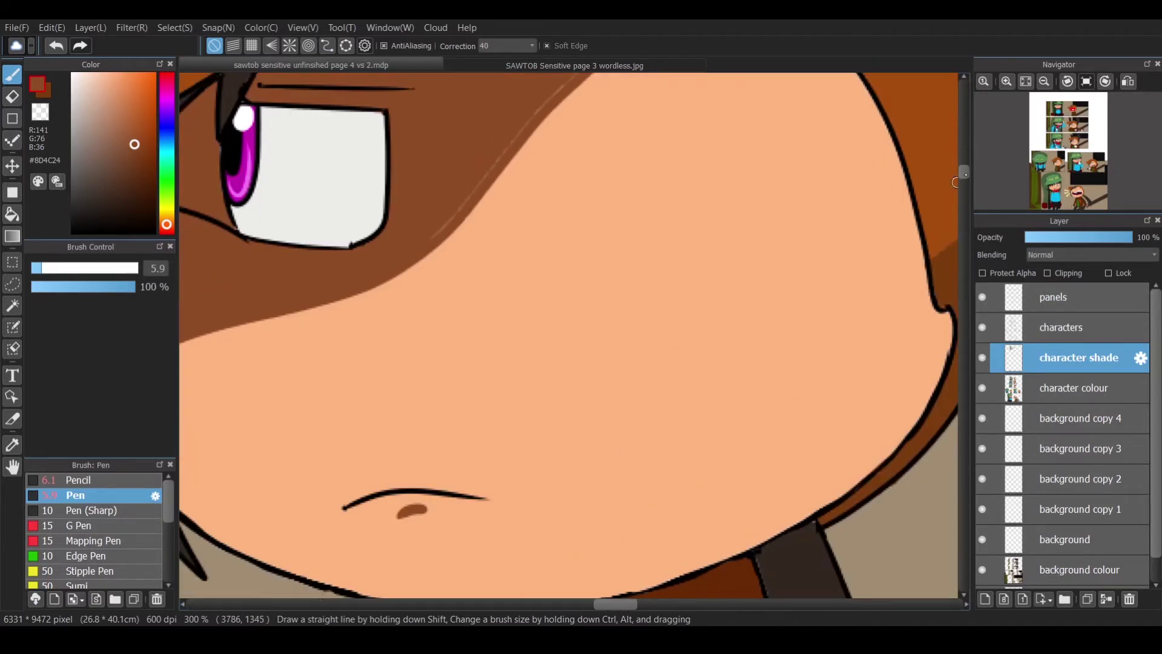
pyautogui.scroll(5, 487, 179)
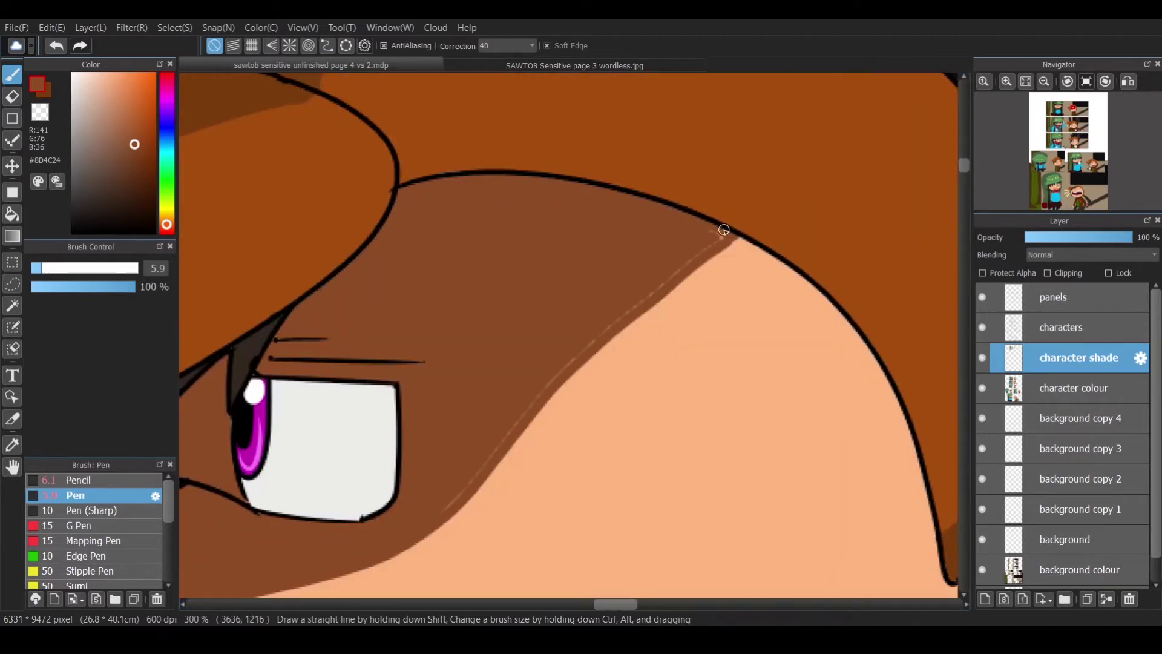
# Shade the upper whites of both eyes with grey #838383 and paint white highlights on the larger eye.
pyautogui.hotkey('ctrl', '-')
pyautogui.hotkey('ctrl', '-')
pyautogui.hotkey('ctrl', '-')
pyautogui.hotkey('ctrl', '-')
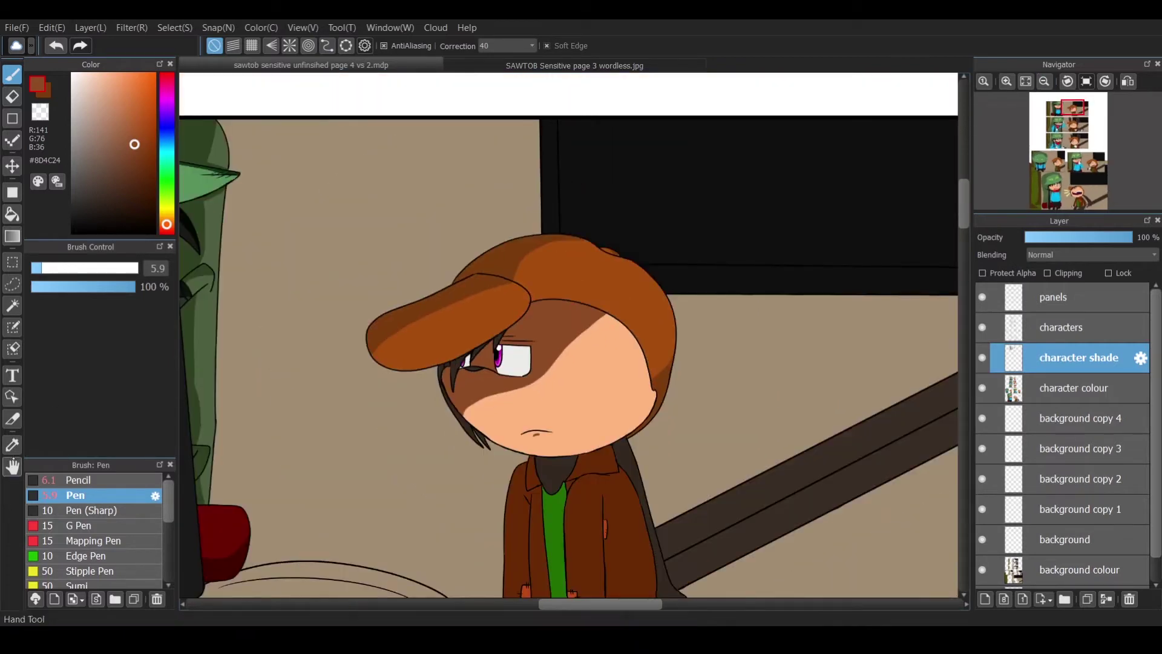
pyautogui.keyDown('alt'); pyautogui.click(478, 321); pyautogui.keyUp('alt')
pyautogui.moveTo(73, 110); pyautogui.dragTo(72, 114)
pyautogui.click(12, 74)
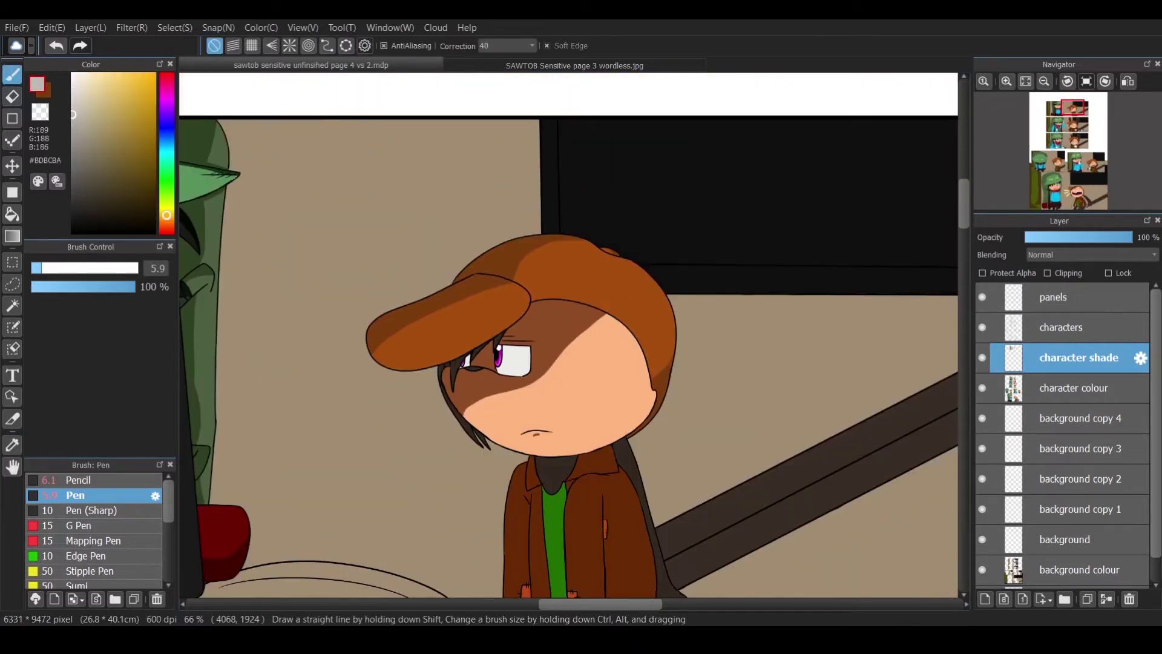
pyautogui.hotkey('ctrl', '+')
pyautogui.hotkey('ctrl', '+')
pyautogui.hotkey('ctrl', '+')
pyautogui.moveTo(613, 601); pyautogui.dragTo(598, 601)
pyautogui.click(74, 151)
pyautogui.moveTo(649, 392); pyautogui.dragTo(552, 445)
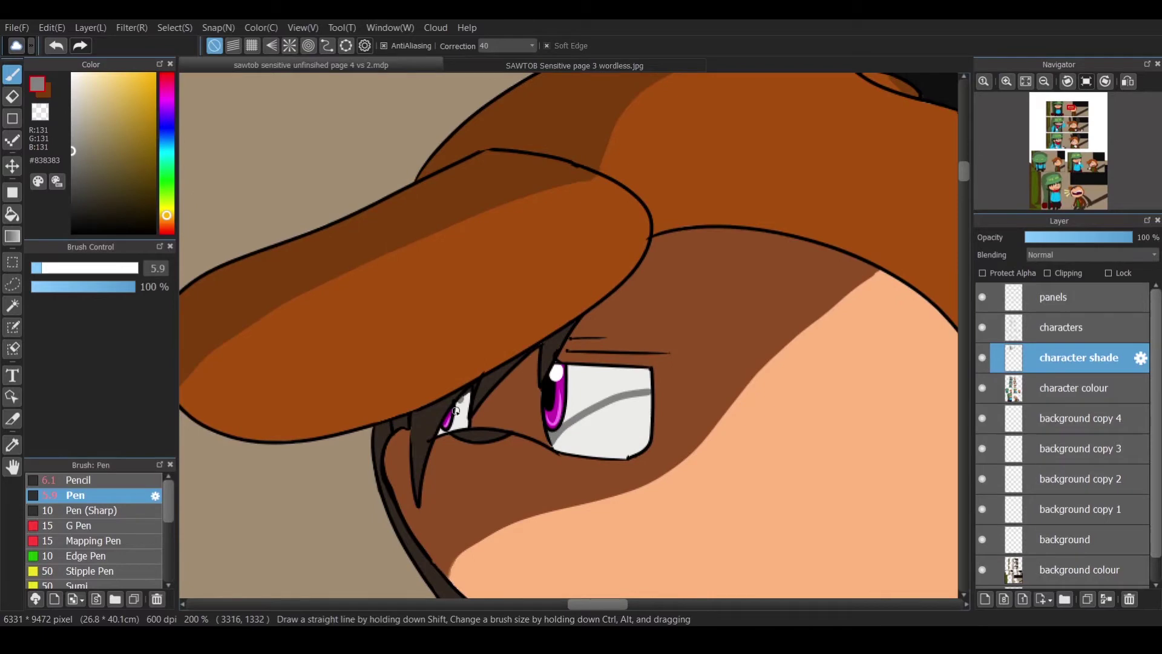
pyautogui.moveTo(647, 371); pyautogui.dragTo(575, 417)
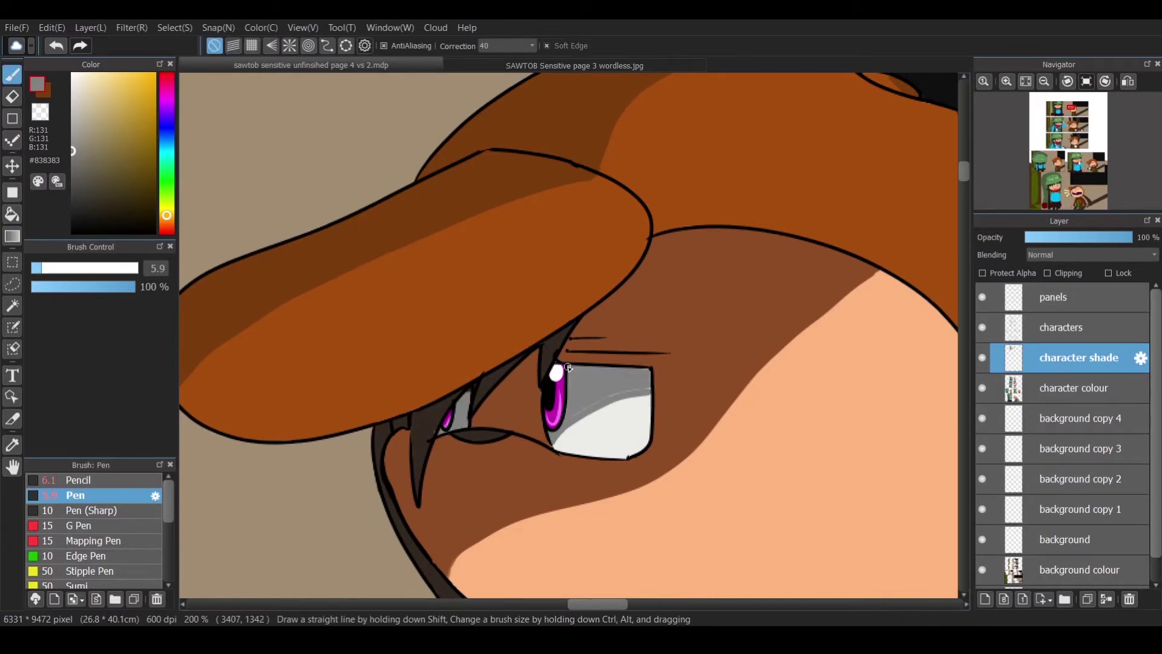
pyautogui.click(72, 74)
pyautogui.moveTo(642, 378); pyautogui.dragTo(623, 410)
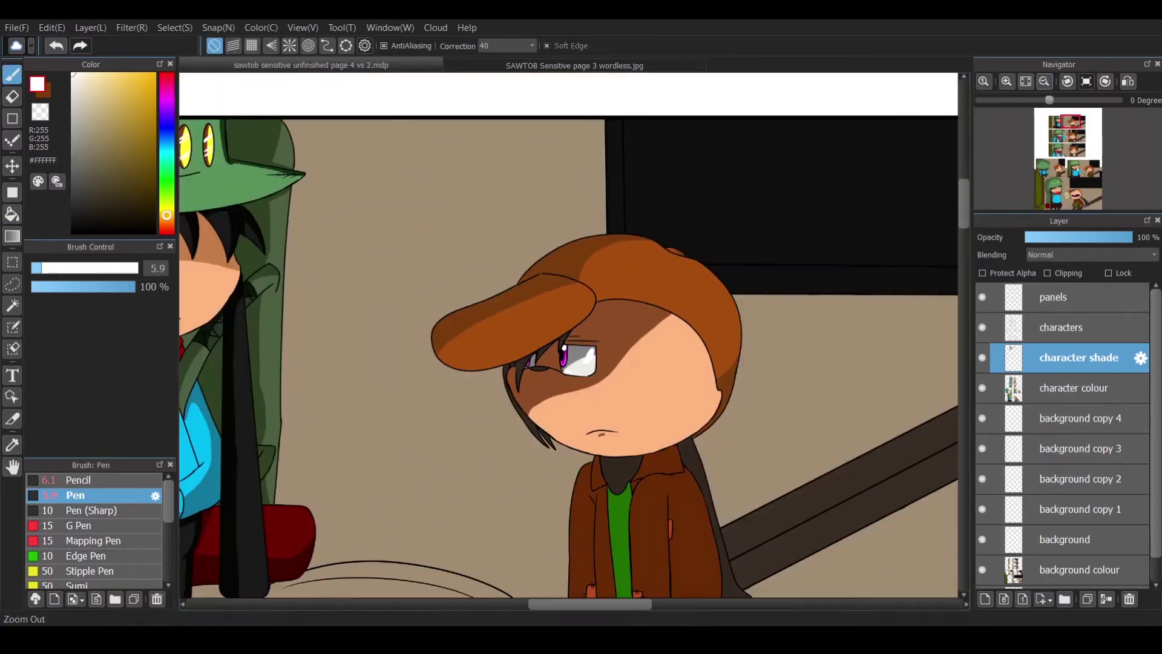
# Sample the dark hair shade #120A07 from the page 3 image and return to page 4.
pyautogui.press('i')
pyautogui.hotkey('ctrl', 'Tab')
pyautogui.click(516, 416)
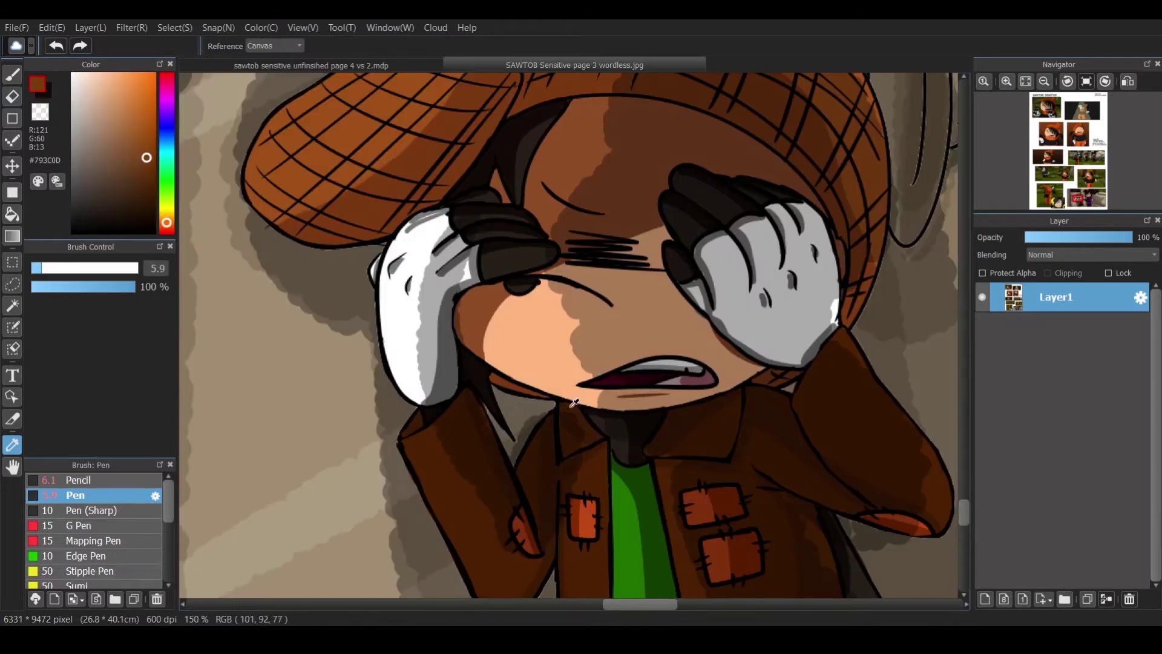
pyautogui.click(772, 454)
pyautogui.hotkey('ctrl', 'Tab')
# Paint #120A07 shading on the hair strands under the cap brim and along the side of the face.
pyautogui.press('b')
pyautogui.scroll(2, 550, 337)
pyautogui.moveTo(528, 403)
pyautogui.mouseDown()
pyautogui.moveTo(550, 337)
pyautogui.moveTo(576, 313)
pyautogui.mouseUp()
pyautogui.moveTo(493, 372)
pyautogui.mouseDown()
pyautogui.moveTo(430, 438)
pyautogui.moveTo(431, 421)
pyautogui.moveTo(341, 556)
pyautogui.moveTo(362, 445)
pyautogui.moveTo(288, 494)
pyautogui.moveTo(283, 527)
pyautogui.mouseUp()
pyautogui.scroll(-5, 625, 284)
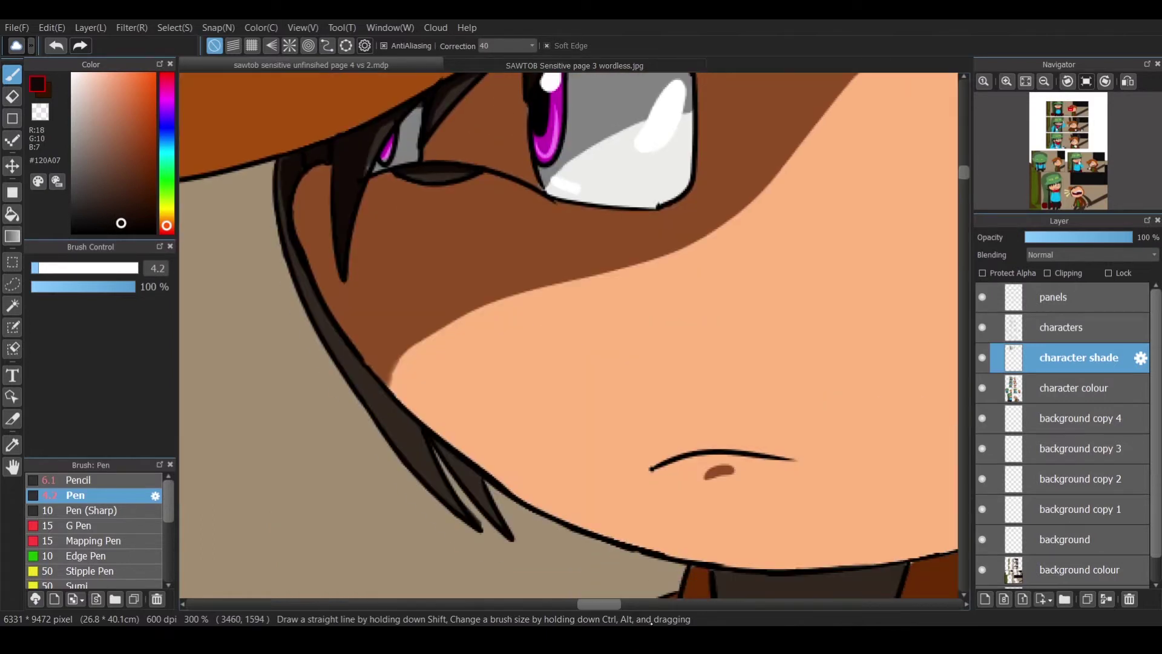
pyautogui.moveTo(291, 245)
pyautogui.mouseDown()
pyautogui.moveTo(460, 508)
pyautogui.moveTo(502, 526)
pyautogui.mouseUp()
# Outline a shadow on the dark area inside the collar and fill its upper part under the chin with #120A07.
pyautogui.hscroll(6, 554, 473)
pyautogui.scroll(-4, 555, 473)
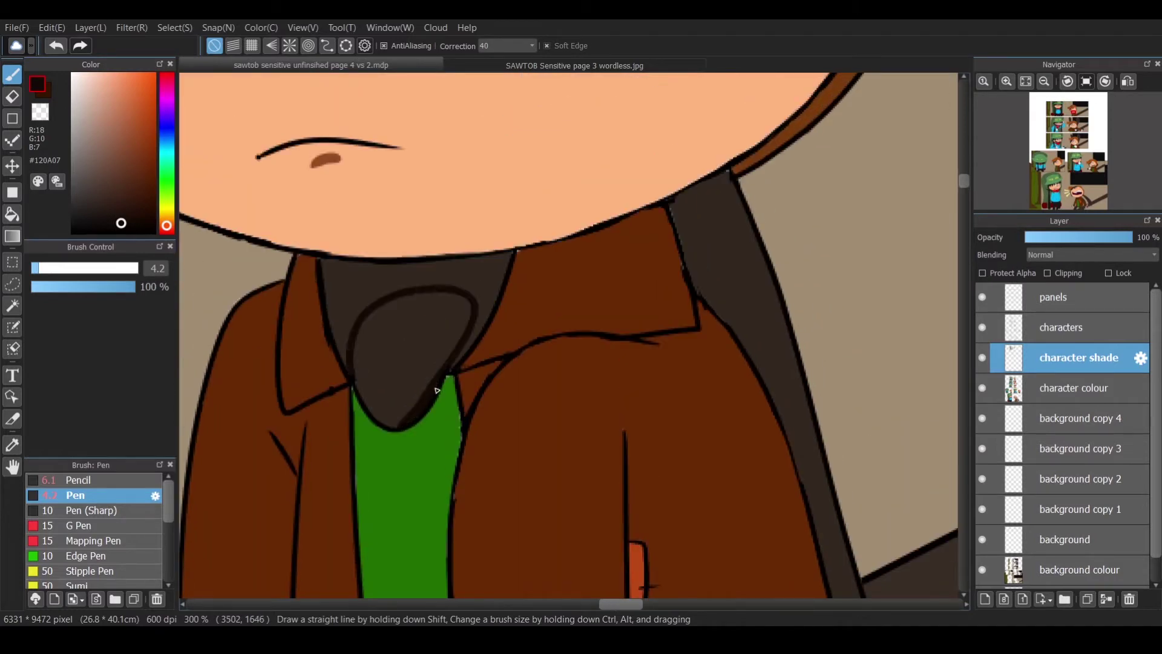
pyautogui.press('g')
pyautogui.press('b')
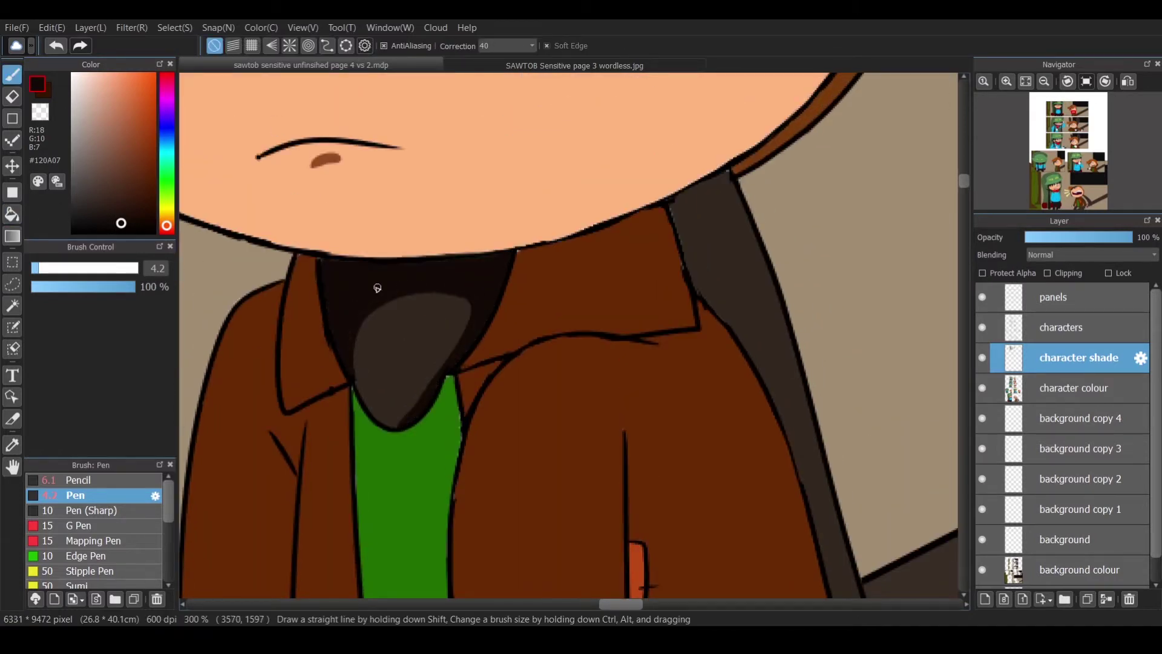
# Outline and fill a #120A07 shadow along the long hair strand behind the jacket, down to the panel border.
pyautogui.scroll(-2, 810, 133)
pyautogui.moveTo(656, 245)
pyautogui.mouseDown()
pyautogui.moveTo(703, 374)
pyautogui.moveTo(723, 478)
pyautogui.mouseUp()
pyautogui.scroll(-3, 703, 373)
pyautogui.scroll(3, 679, 343)
pyautogui.hotkey('ctrl', 'z')
pyautogui.moveTo(693, 385); pyautogui.dragTo(753, 574)
pyautogui.press('g')
pyautogui.scroll(1, 735, 519)
pyautogui.press('b')
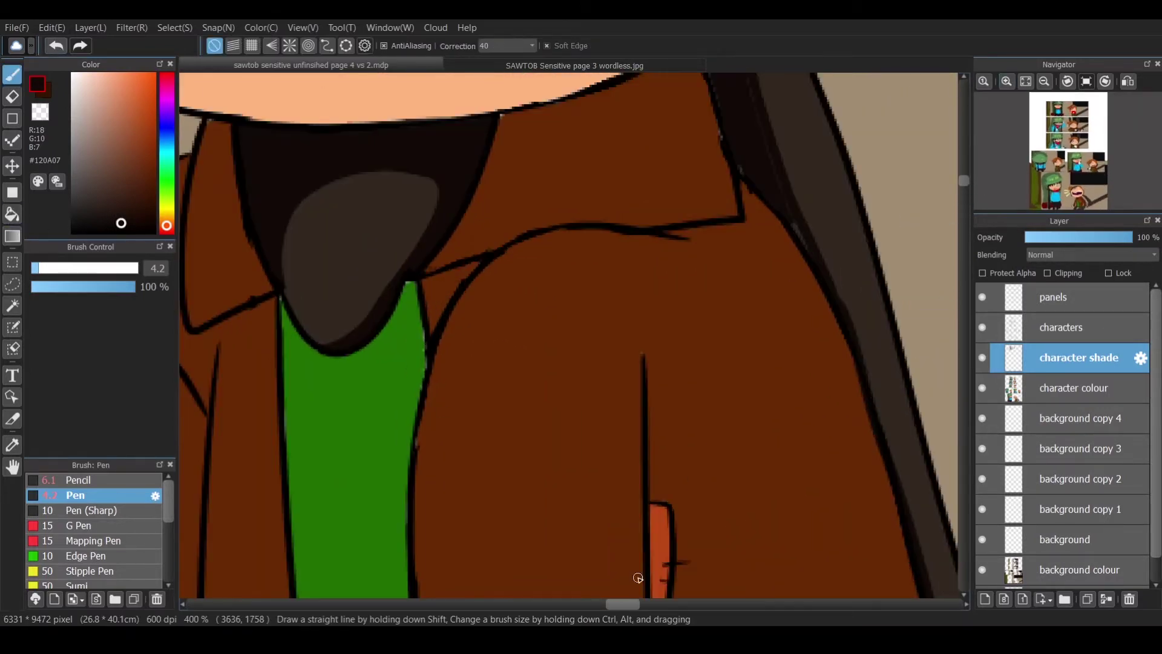
pyautogui.scroll(3, 635, 575)
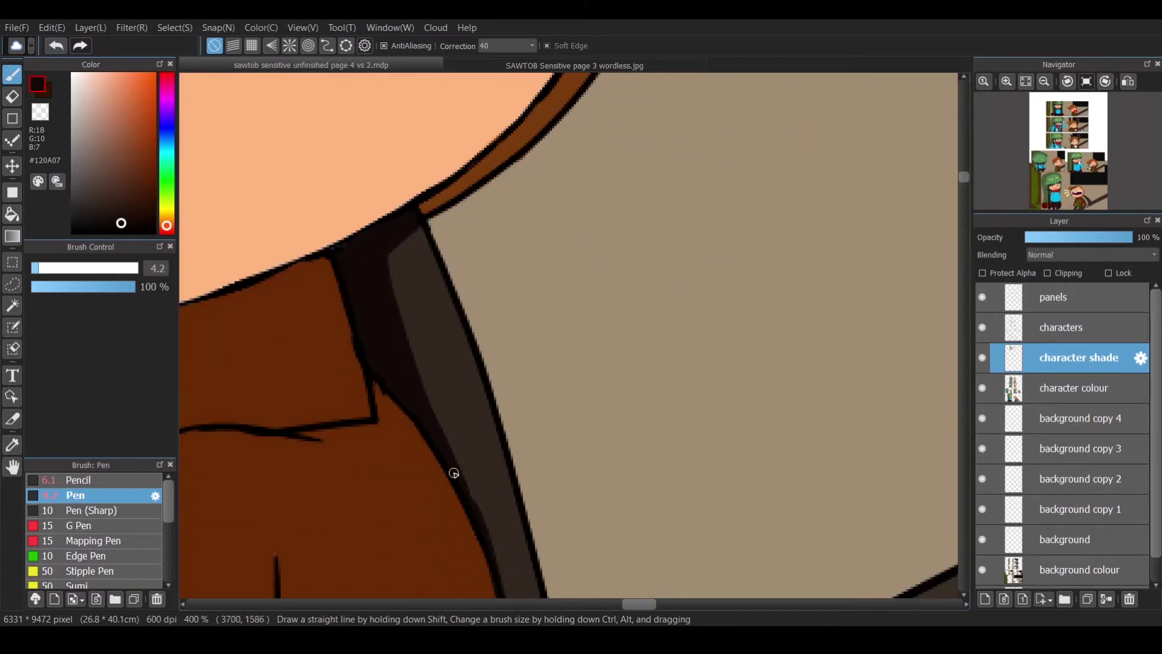
pyautogui.scroll(-5, 599, 290)
pyautogui.scroll(-4, 681, 506)
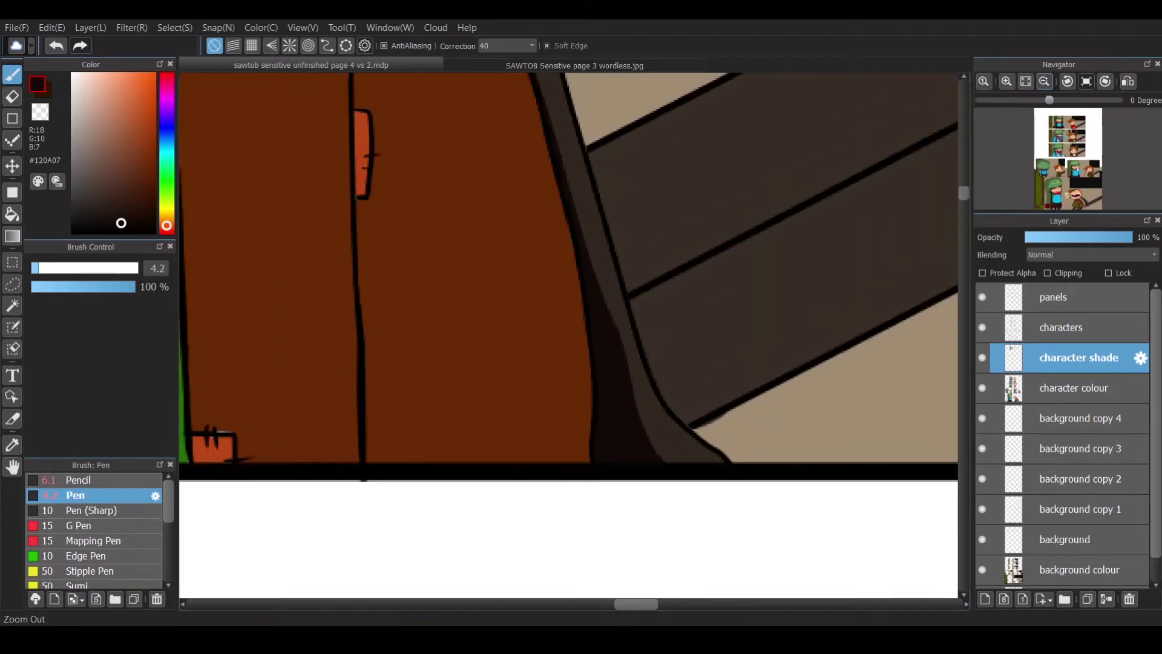
# Outline shadows on the jacket's collar, sleeve seam and back edge, and fill them with #341500.
pyautogui.scroll(3, 508, 305)
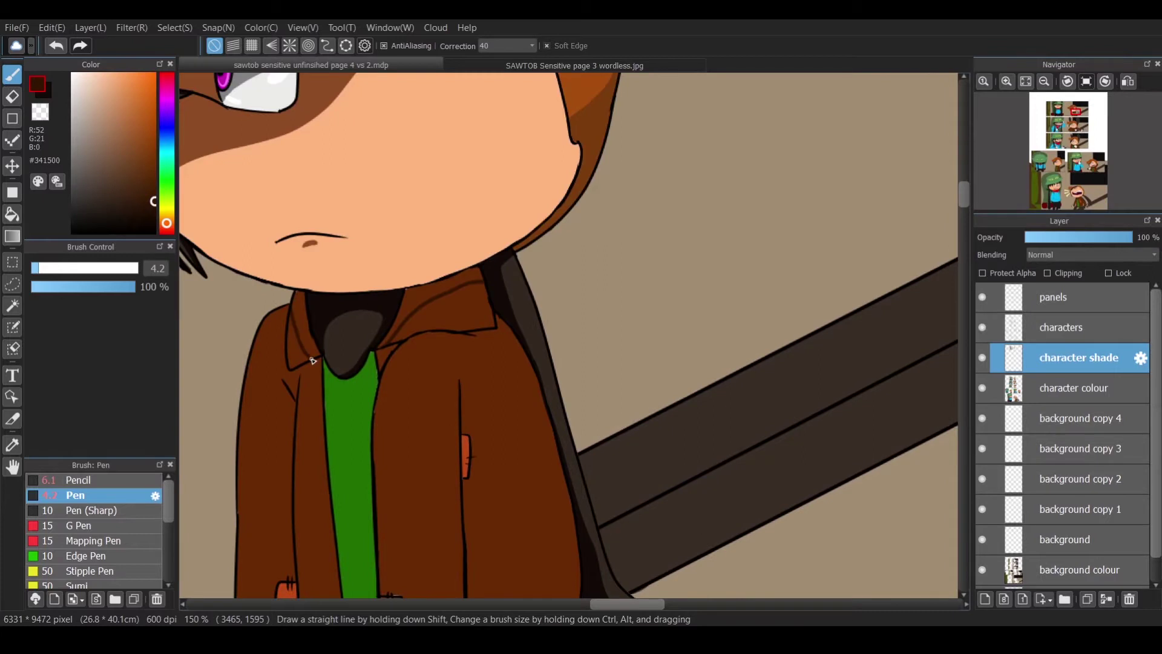
pyautogui.scroll(-3, 858, 228)
pyautogui.moveTo(471, 335); pyautogui.dragTo(481, 494)
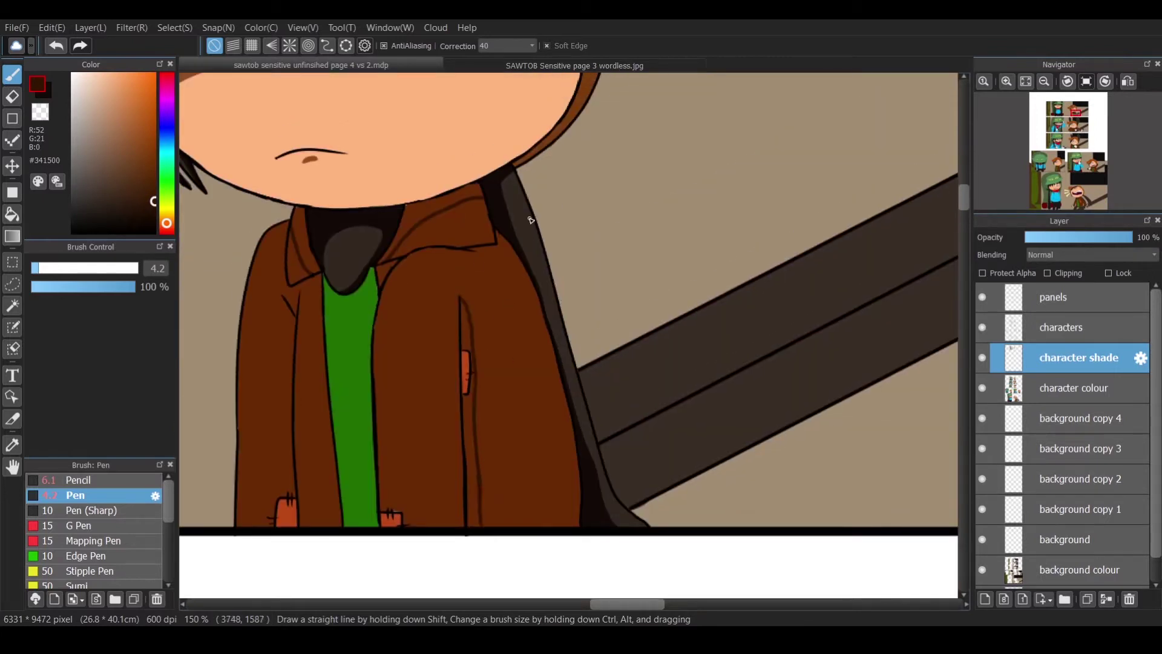
pyautogui.press('g')
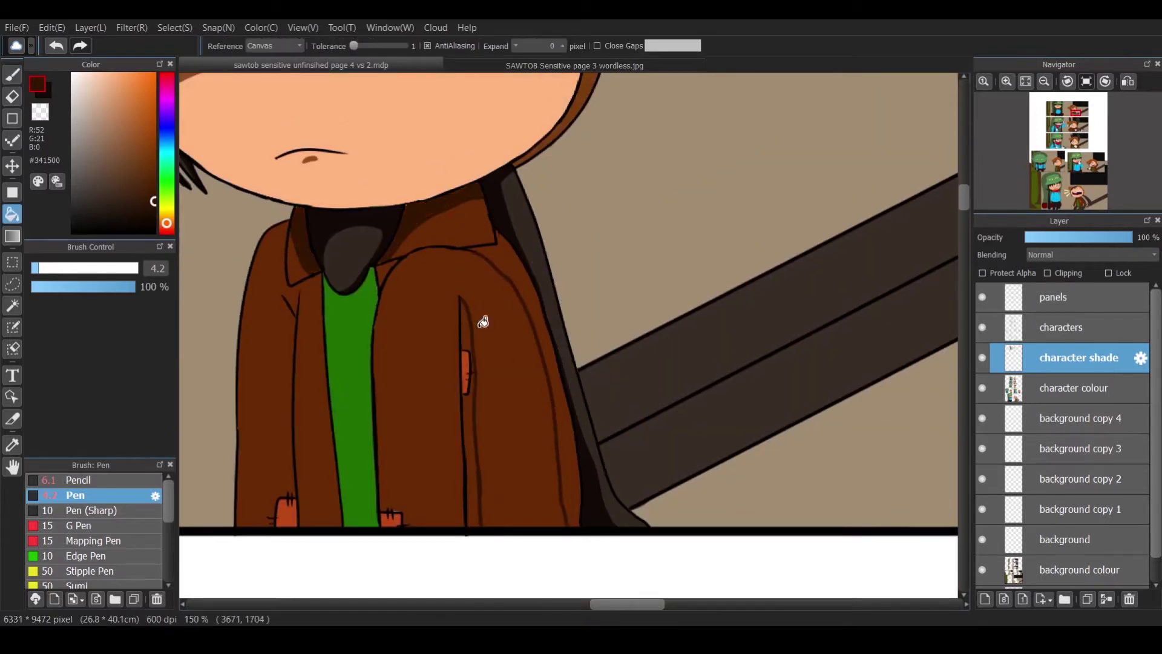
pyautogui.click(508, 263)
# Shade the jacket's far shoulder, the area under the collar and the front sleeve fold with #341500.
pyautogui.press('b')
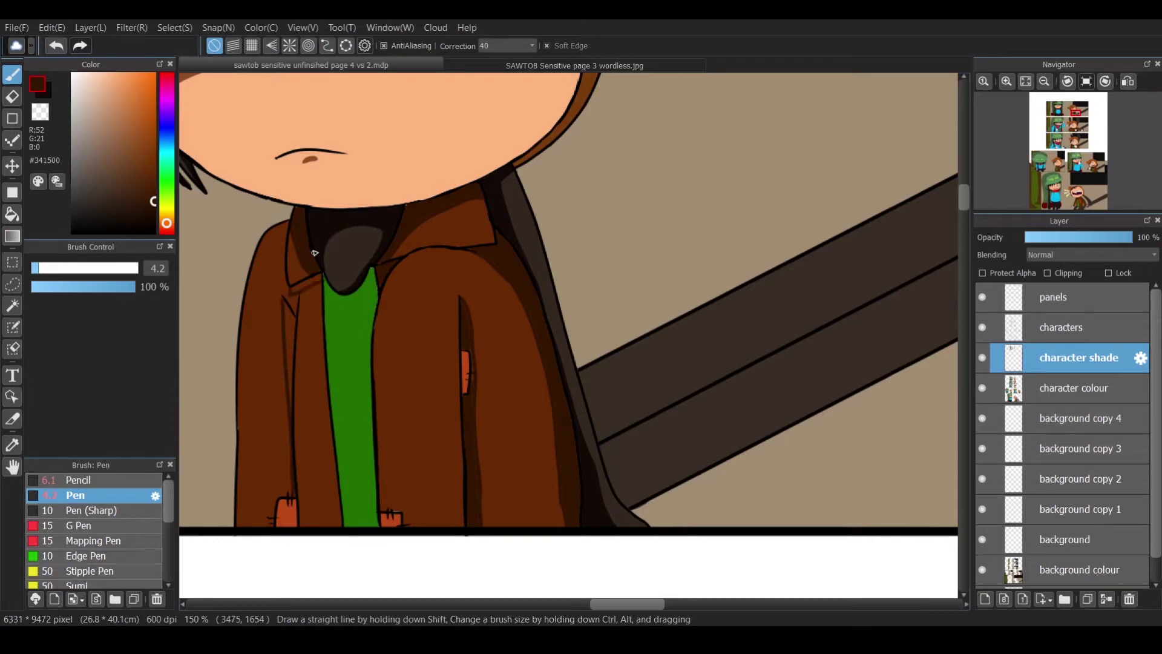
pyautogui.moveTo(293, 303); pyautogui.dragTo(297, 394)
pyautogui.press('e')
pyautogui.press('b')
pyautogui.scroll(3, 643, 262)
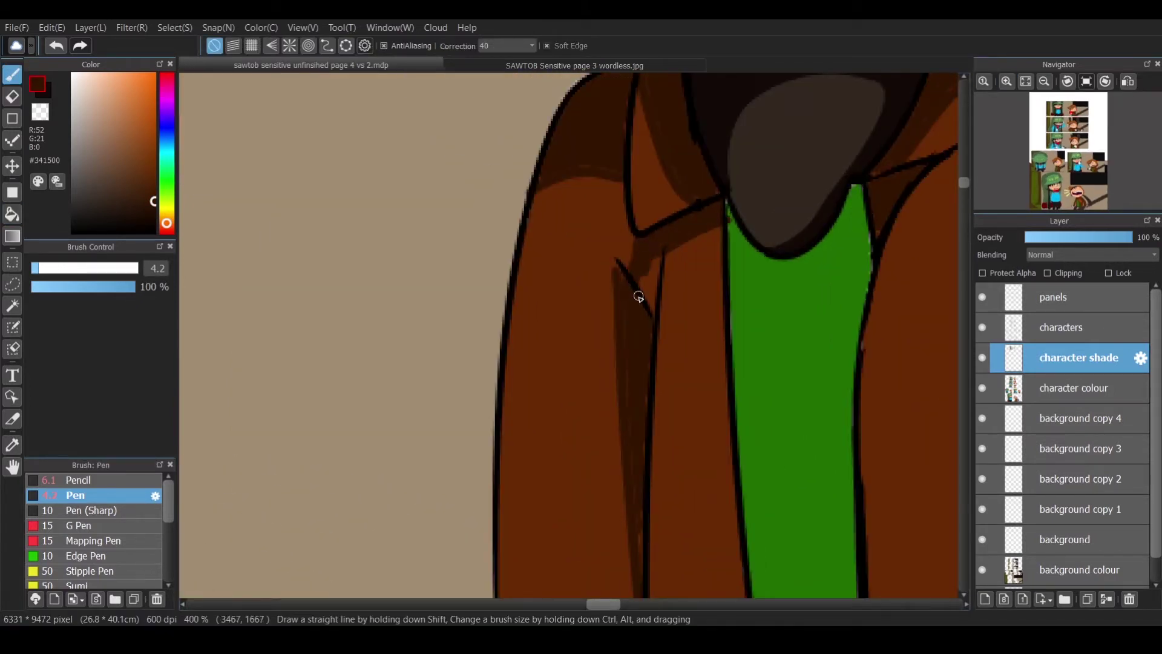
pyautogui.moveTo(643, 262); pyautogui.dragTo(650, 314)
# Fill the leftover gaps in the jacket shadows along the near shoulder, back edge and sleeve seam.
pyautogui.scroll(-3, 617, 272)
pyautogui.scroll(4, 623, 230)
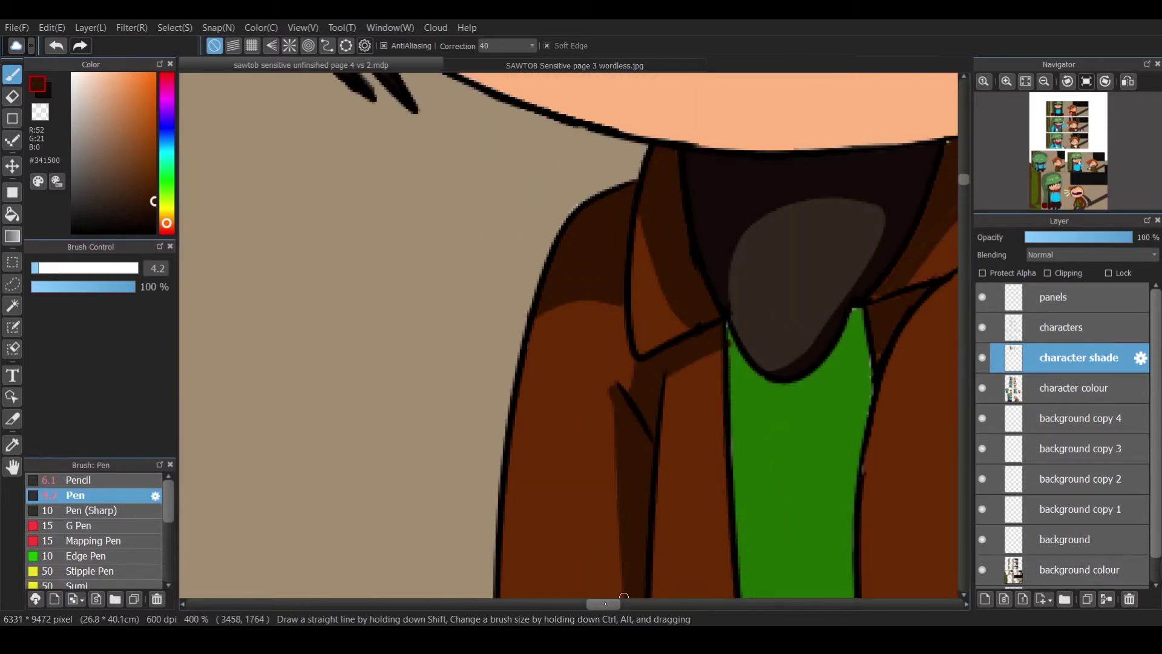
pyautogui.hscroll(5, 623, 596)
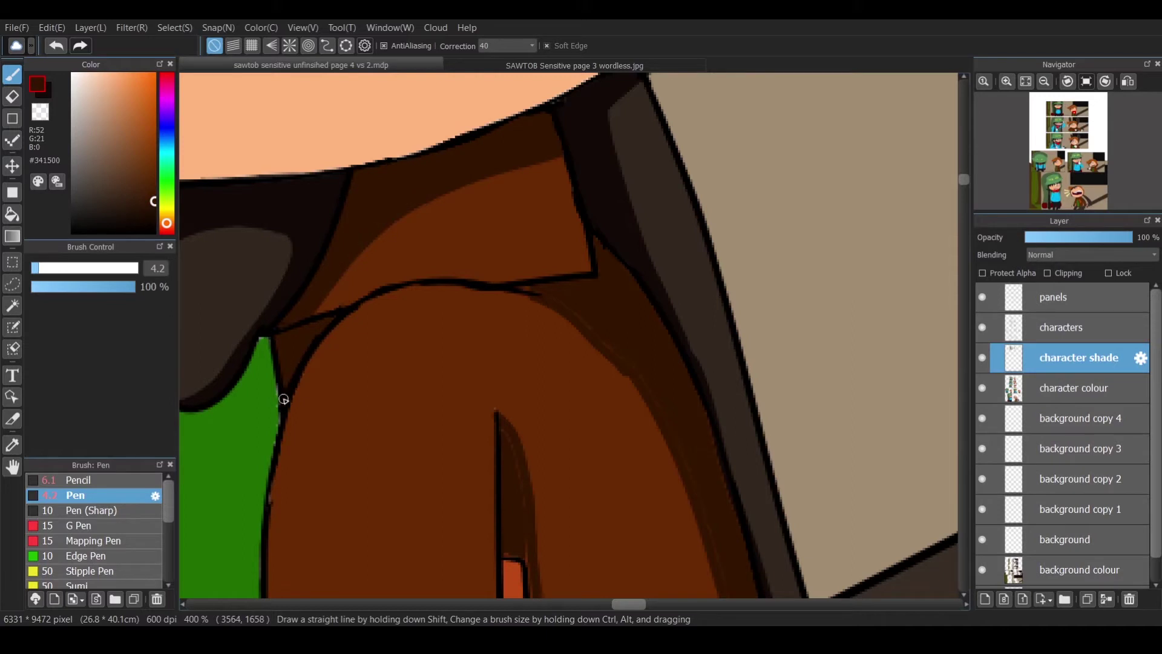
pyautogui.moveTo(645, 371); pyautogui.dragTo(566, 321)
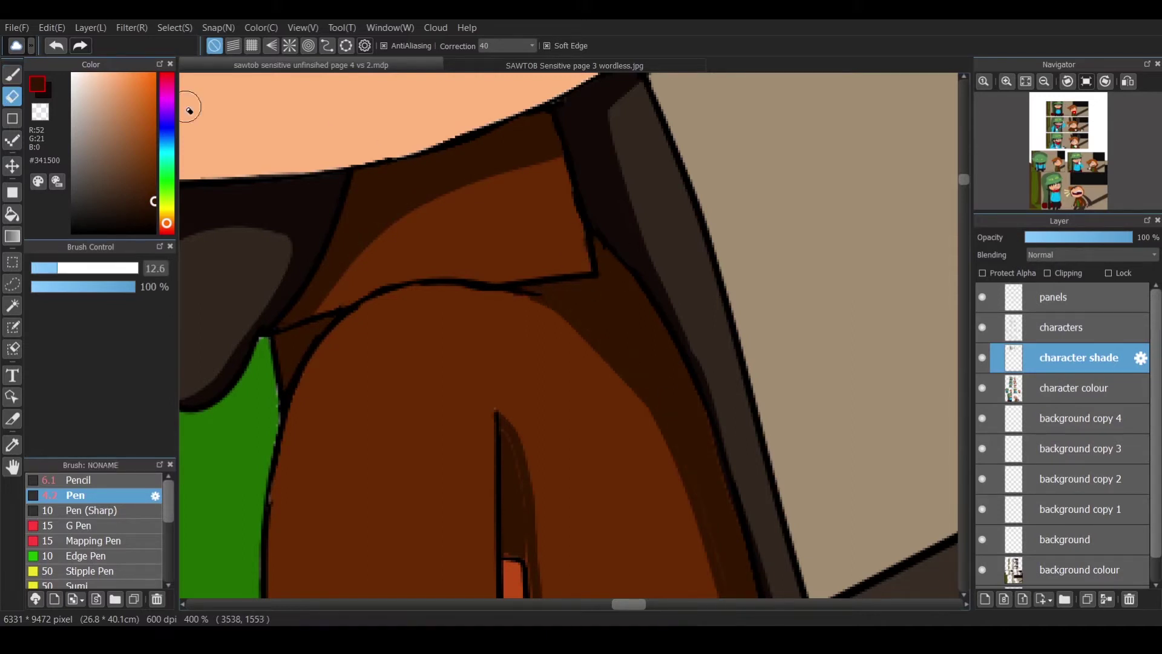
pyautogui.scroll(-5, 782, 132)
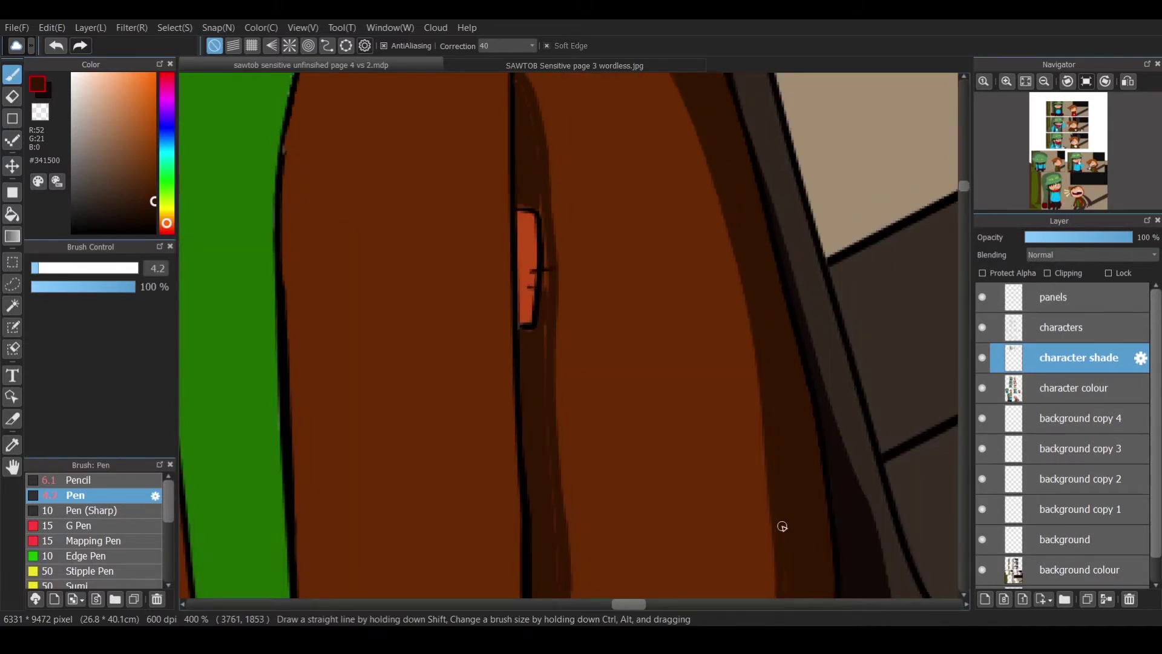
pyautogui.moveTo(542, 230); pyautogui.dragTo(544, 269)
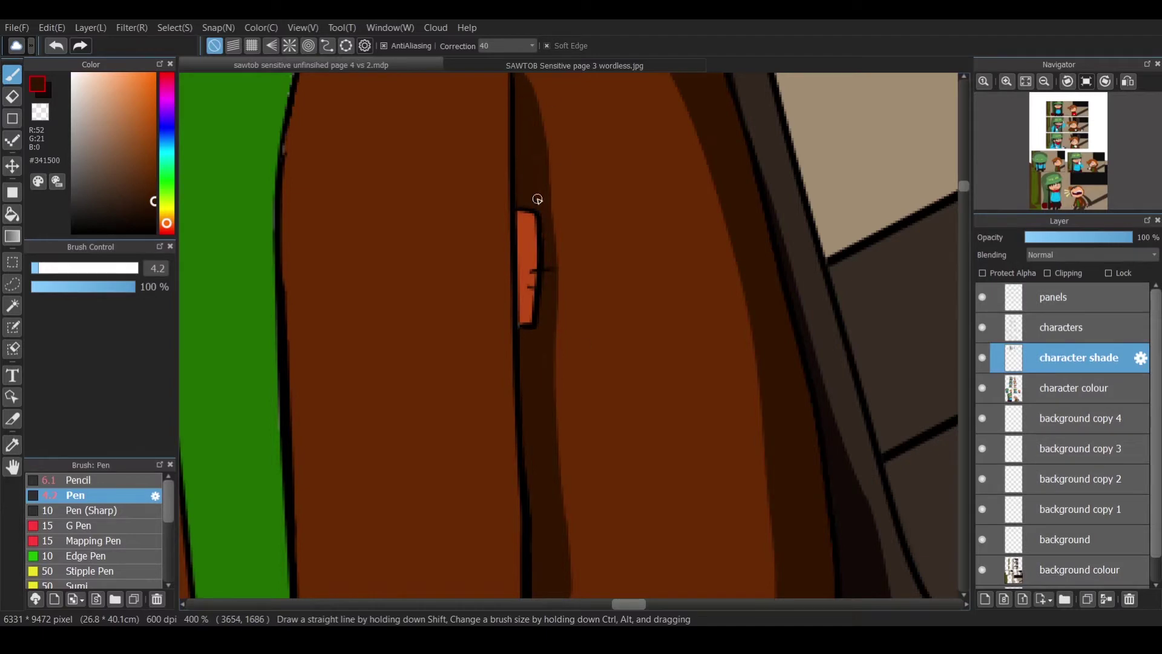
pyautogui.scroll(-3, 537, 199)
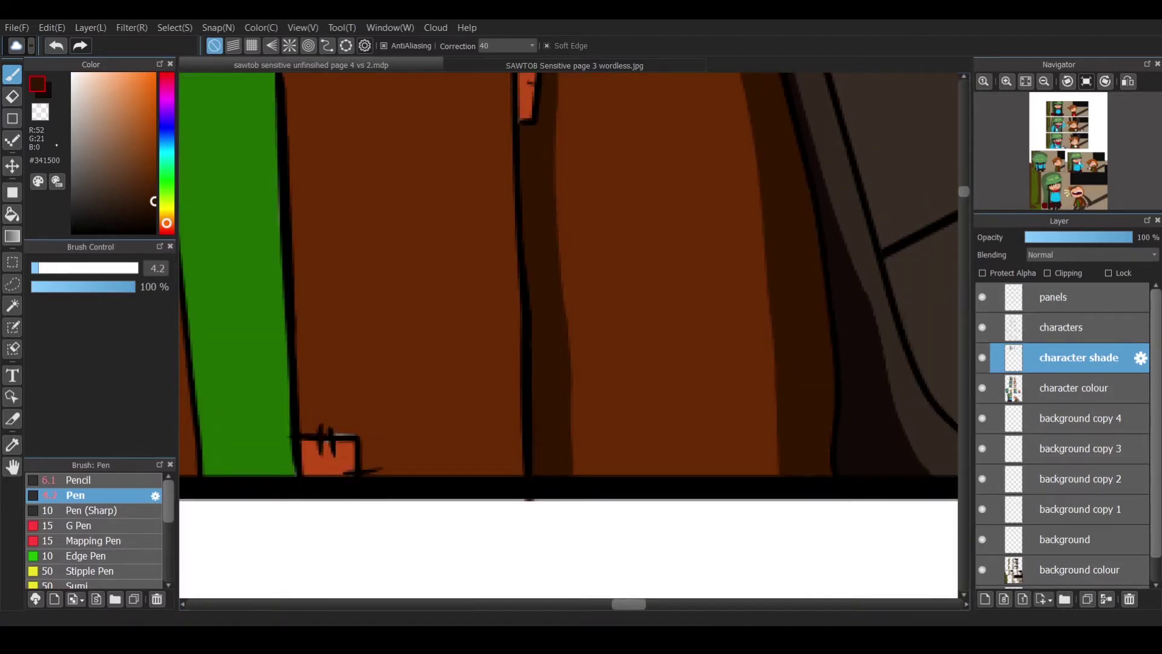
# Sample the patch shade #852A00 and the green shirt shade #113D00 from the page 3 image and return to page 4.
pyautogui.press('i')
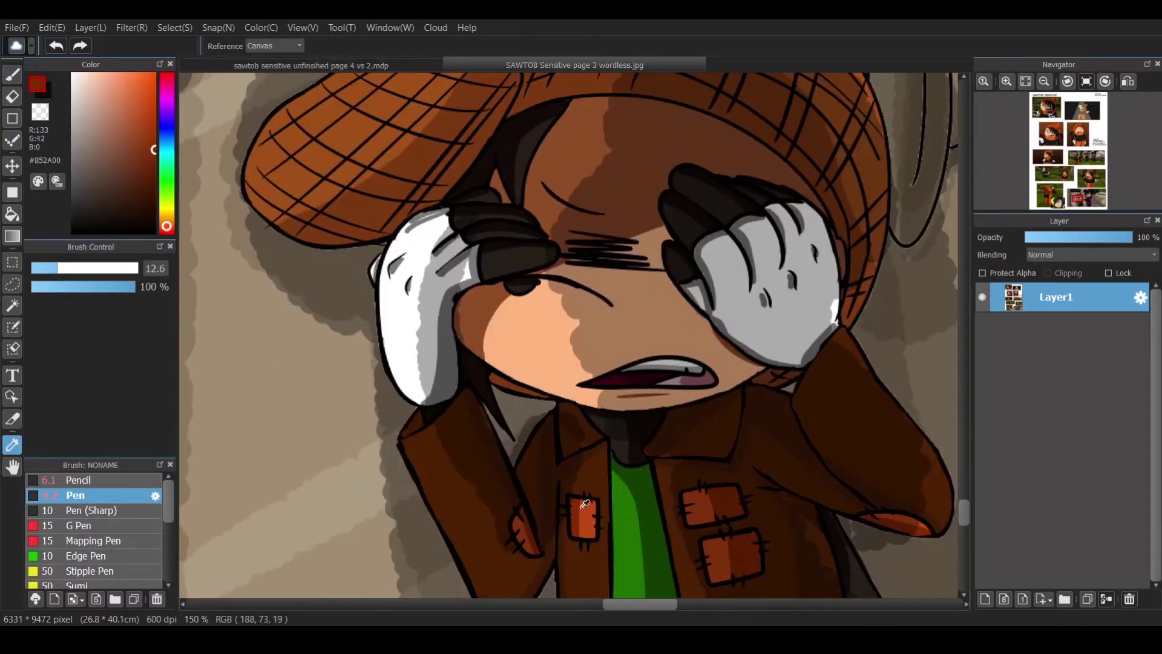
pyautogui.click(620, 502)
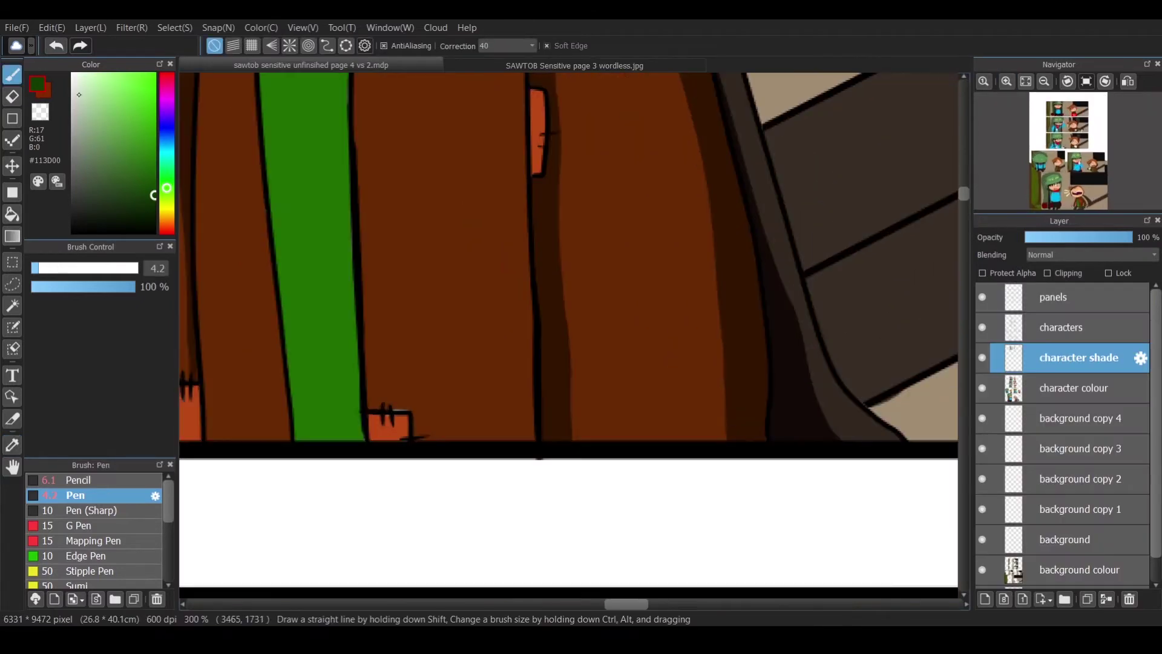
pyautogui.keyDown('alt'); pyautogui.click(534, 123); pyautogui.keyUp('alt')
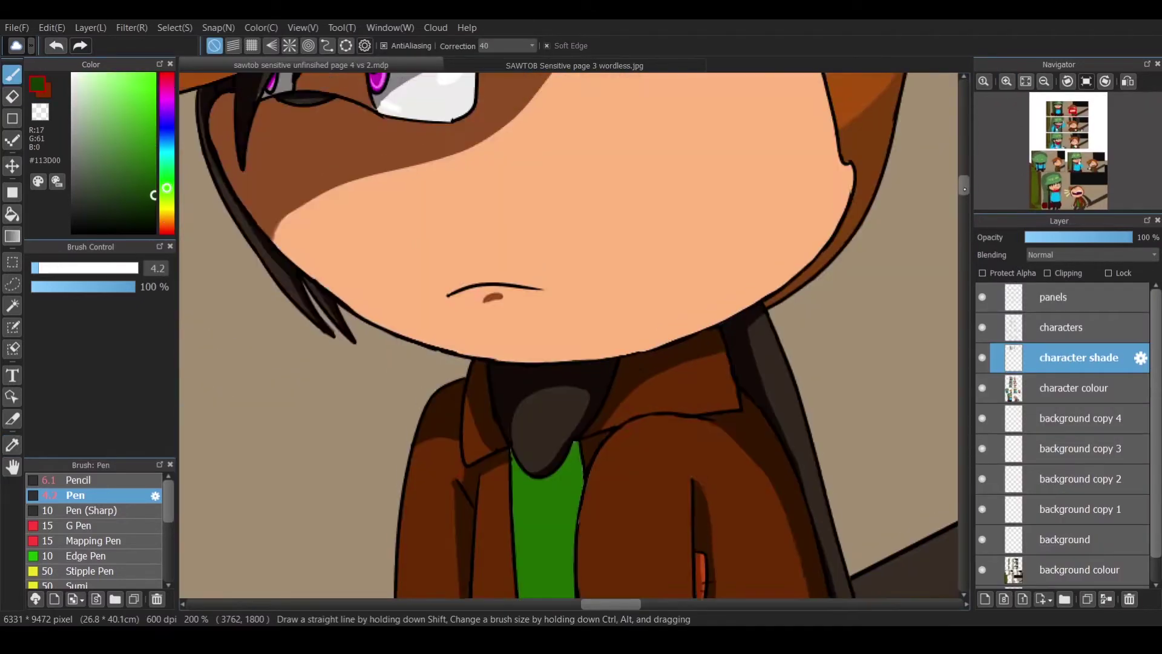
# Outline and fill the shadow on the green shirt with #113D00 under the collar and down its side, then close the gaps.
pyautogui.moveTo(514, 206)
pyautogui.mouseDown()
pyautogui.moveTo(555, 357)
pyautogui.moveTo(563, 507)
pyautogui.mouseUp()
pyautogui.press('g')
pyautogui.click(569, 303)
pyautogui.press('b')
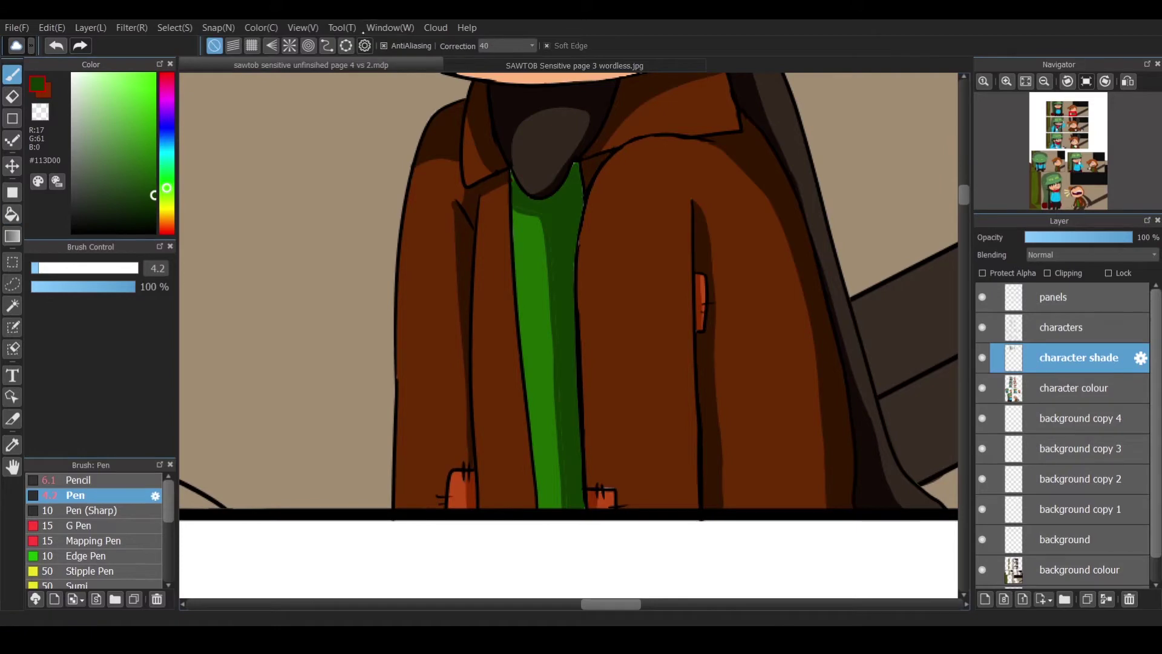
pyautogui.scroll(4, 503, 401)
pyautogui.scroll(-2, 503, 400)
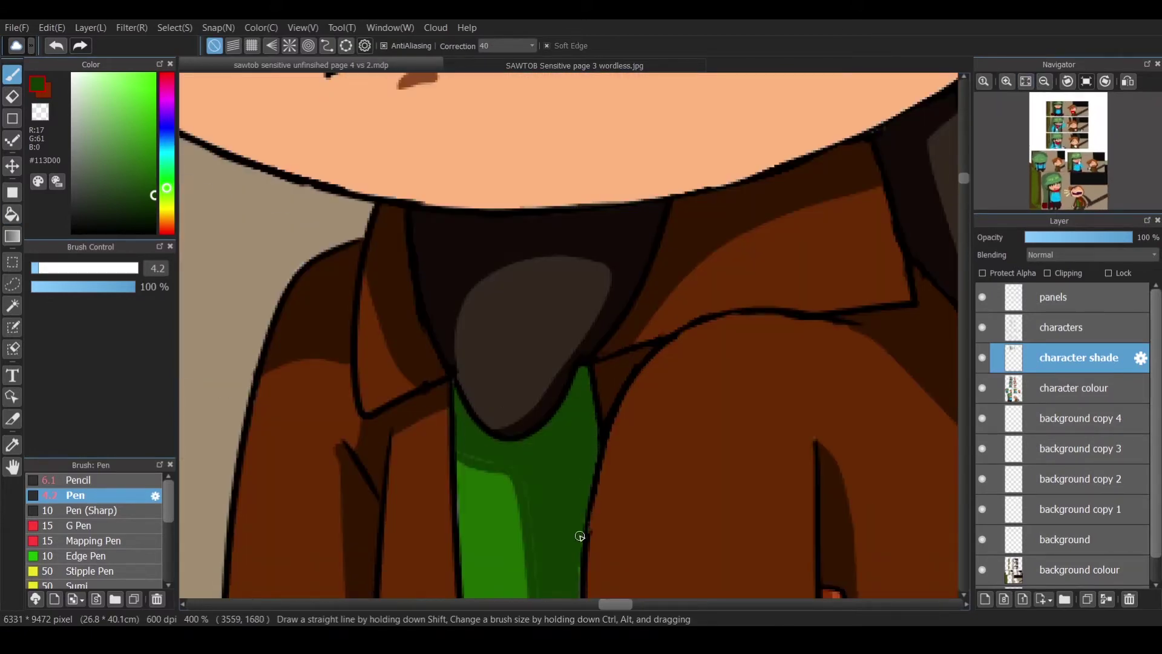
pyautogui.scroll(-5, 465, 454)
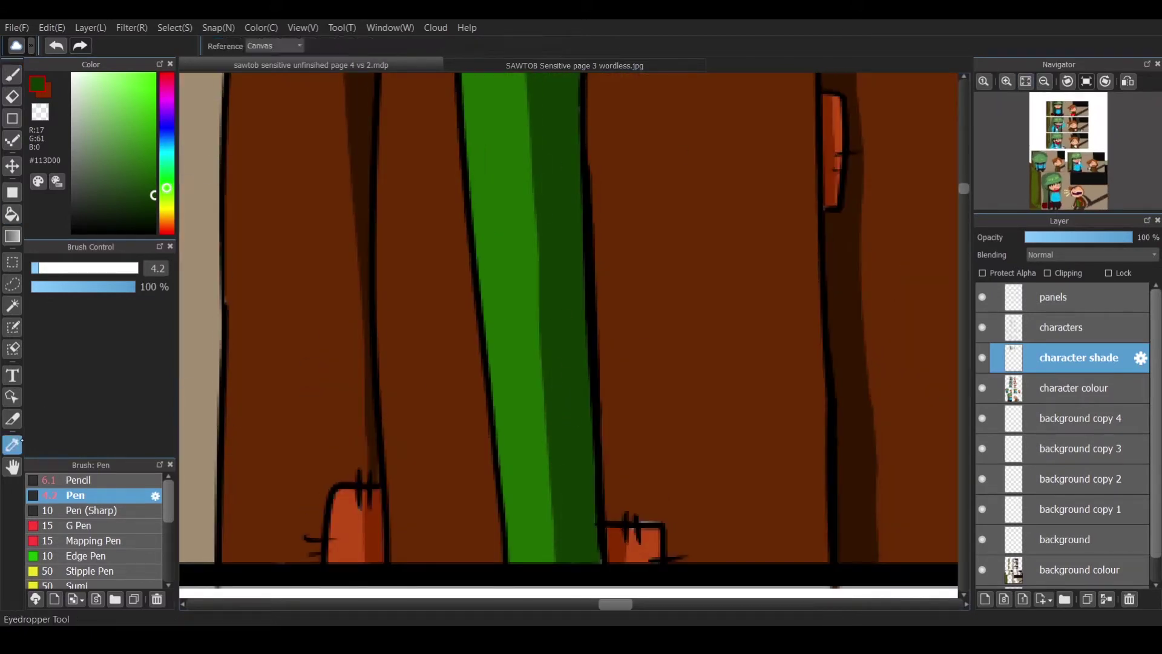
# Sample the jacket's brown #682A03 beside the green shirt.
pyautogui.keyDown('alt'); pyautogui.click(751, 497); pyautogui.keyUp('alt')
pyautogui.click(1029, 358)
pyautogui.scroll(-5, 569, 333)
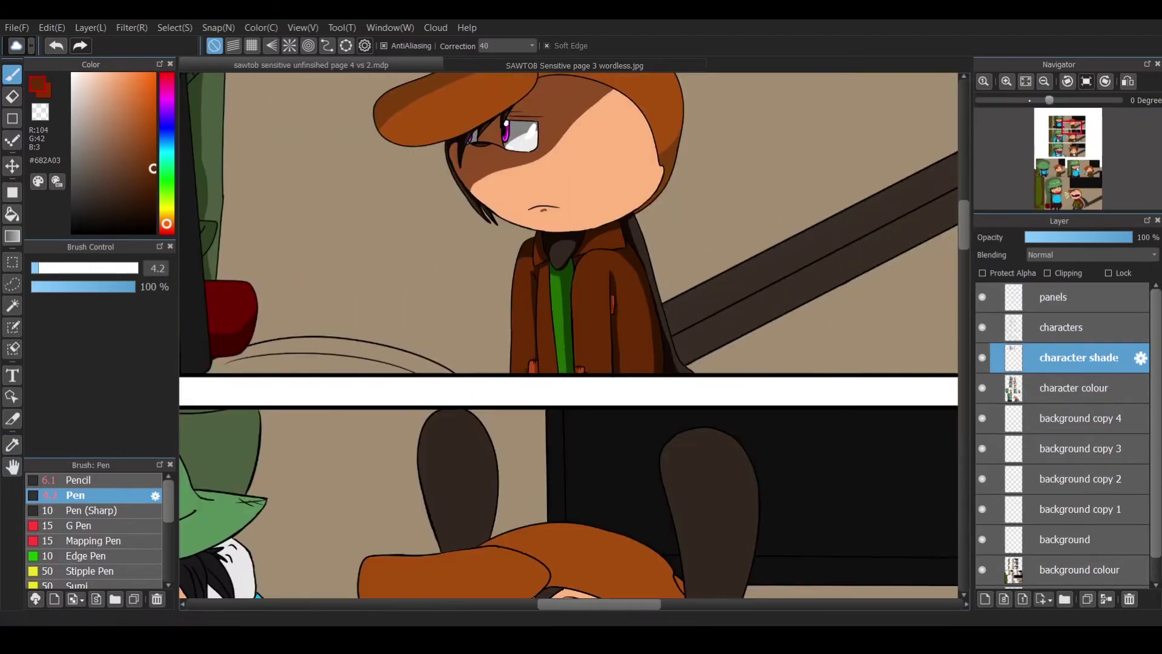
pyautogui.scroll(5, 611, 599)
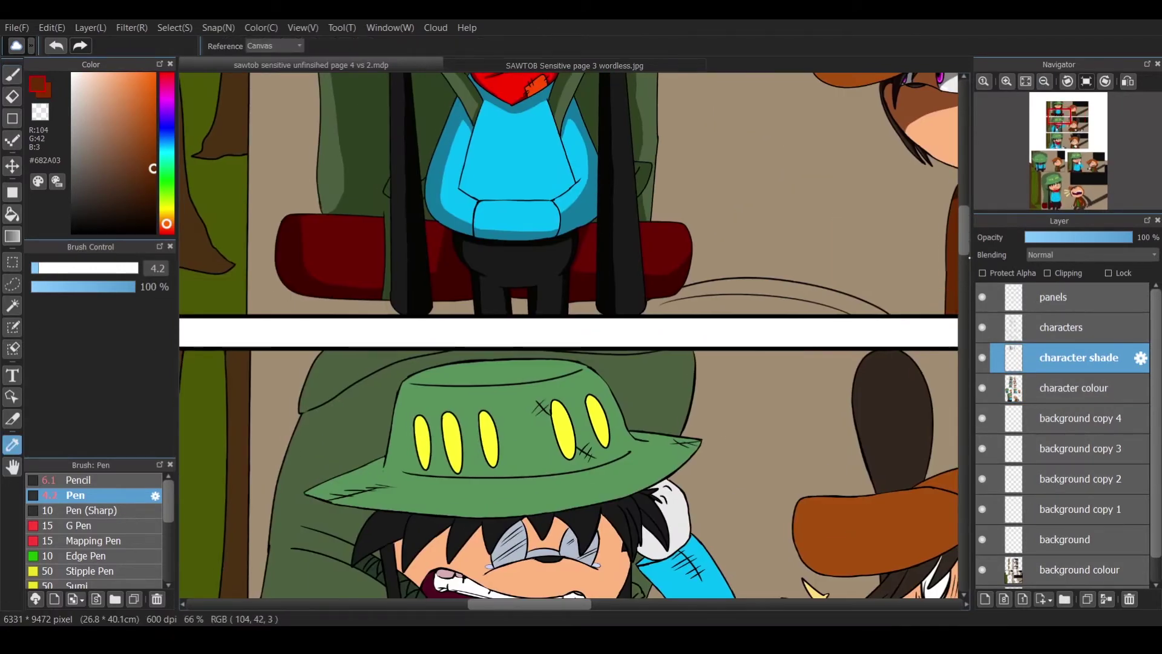
# Sample the hat shade #123515 from the first-row character, then outline and fill the hat shadow in the second-row panel.
pyautogui.keyDown('alt'); pyautogui.click(535, 118); pyautogui.keyUp('alt')
pyautogui.scroll(-5, 472, 212)
pyautogui.keyDown('alt'); pyautogui.click(404, 301); pyautogui.keyUp('alt')
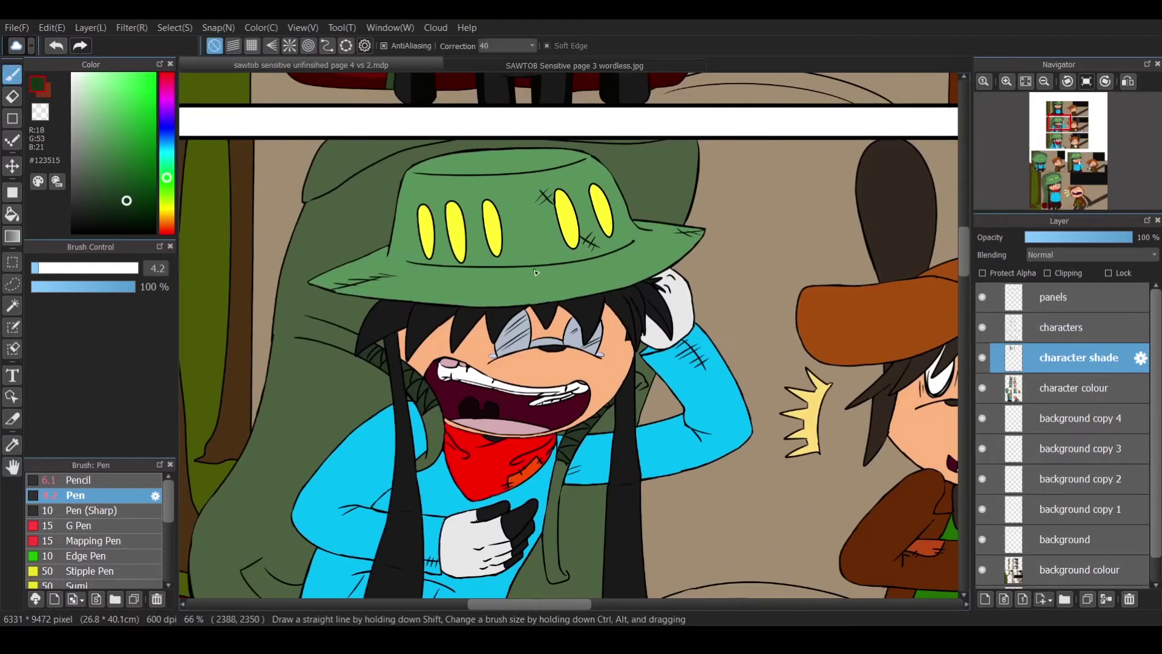
pyautogui.press('f')
pyautogui.click(642, 227)
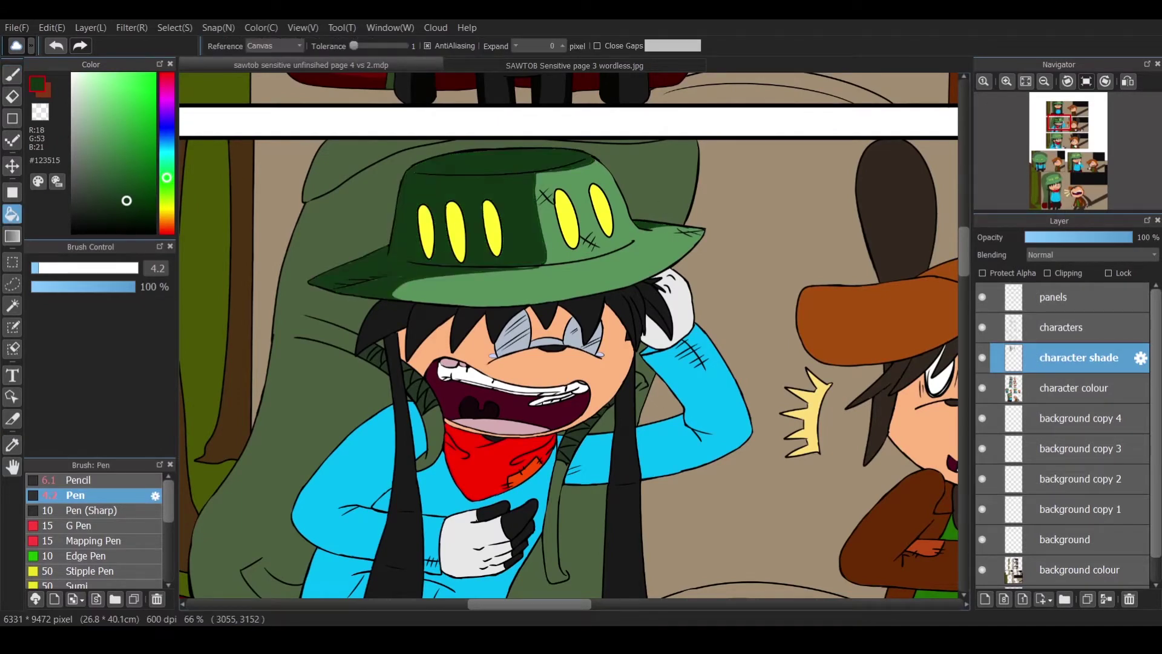
# Fill the leftover gaps along the hat's brim shadow with a 5.9 pen and tidy its lower edge.
pyautogui.press('p')
pyautogui.scroll(6, 639, 330)
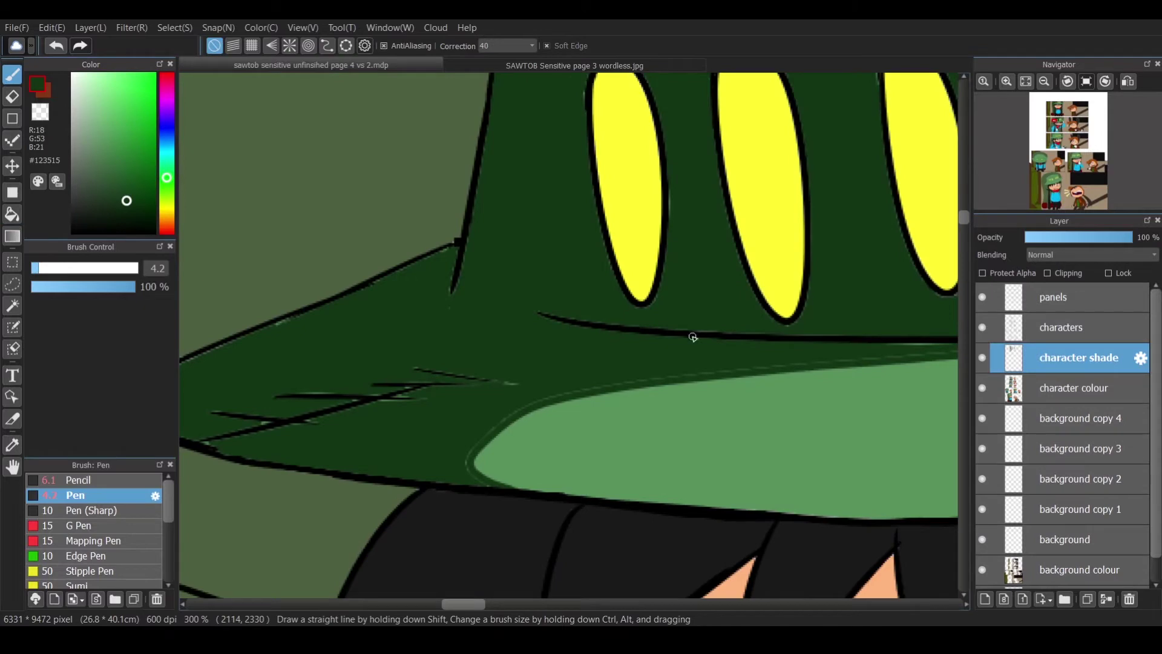
pyautogui.moveTo(472, 380); pyautogui.dragTo(407, 389)
pyautogui.moveTo(472, 451); pyautogui.dragTo(476, 471)
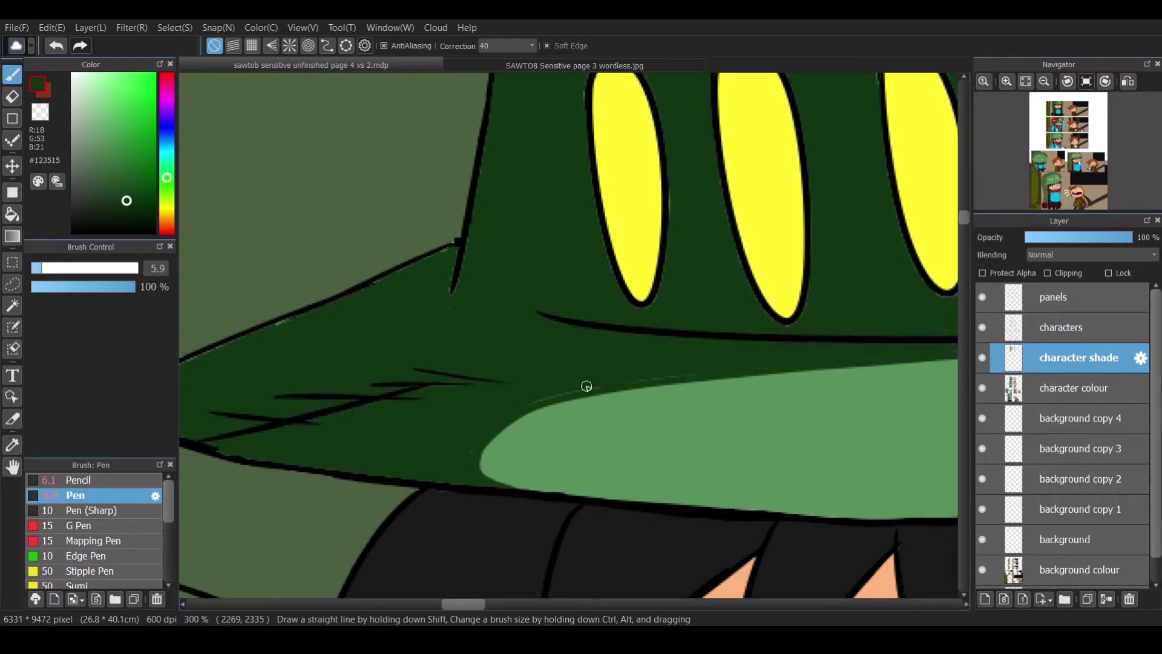
pyautogui.scroll(2, 517, 417)
pyautogui.scroll(-2, 607, 254)
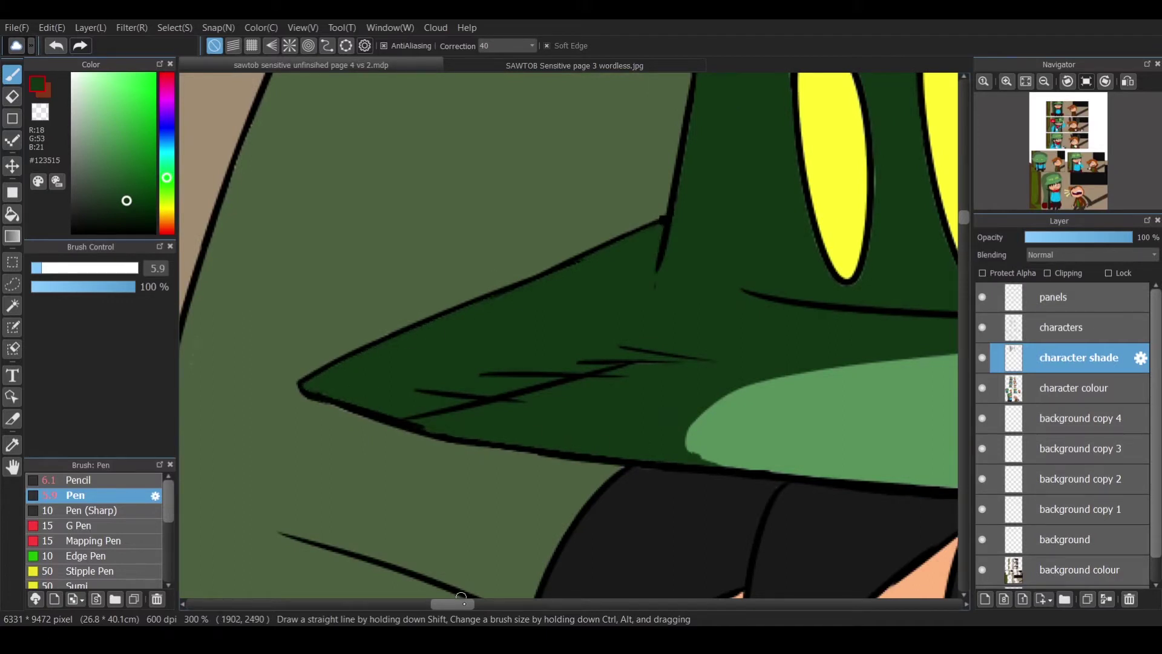
pyautogui.hscroll(5, 461, 599)
pyautogui.moveTo(690, 317)
pyautogui.mouseDown()
pyautogui.moveTo(623, 317)
pyautogui.moveTo(812, 317)
pyautogui.mouseUp()
pyautogui.click(12, 95)
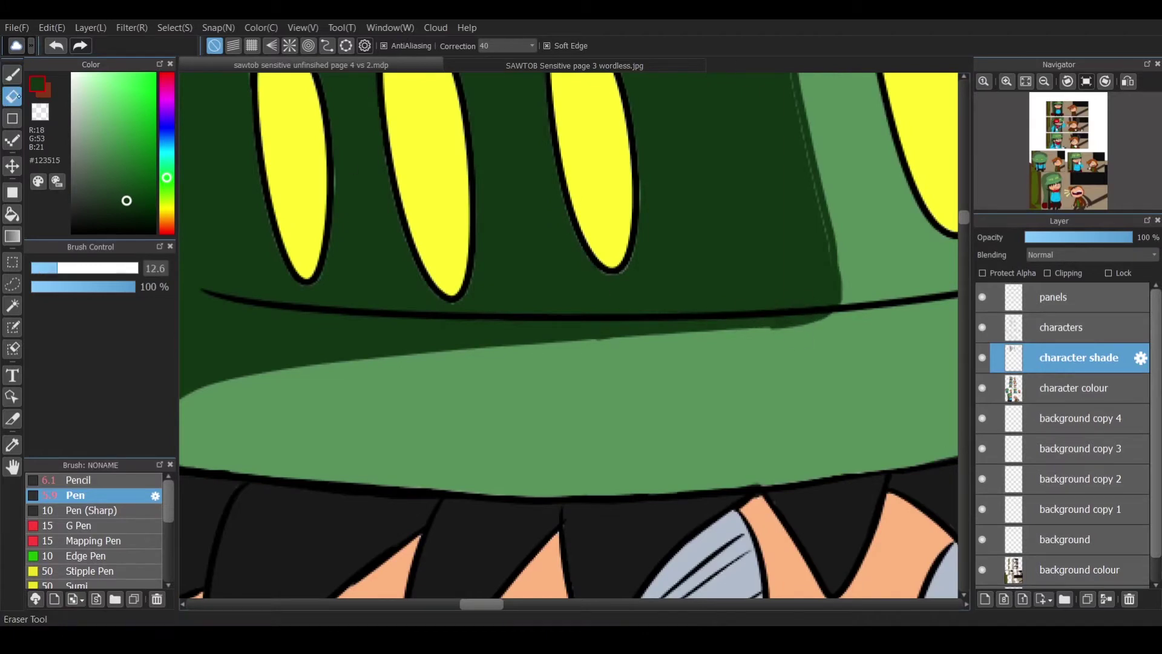
pyautogui.press('b')
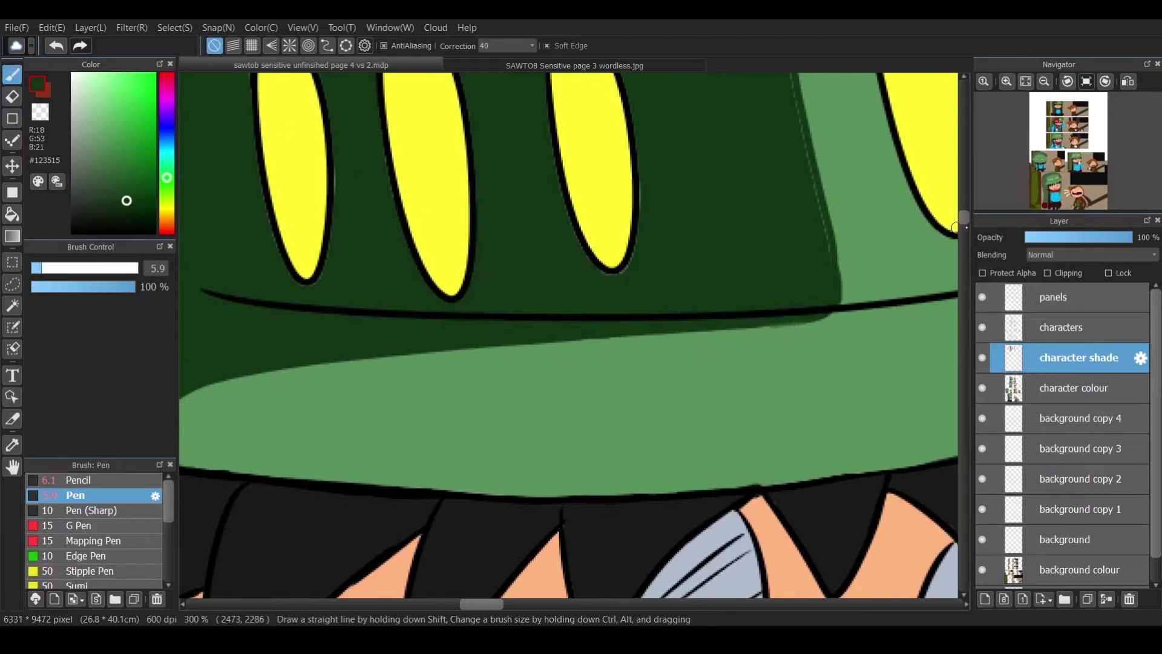
# Fill the gaps along the rim of the hat's top and the shadow edge running down the crown.
pyautogui.scroll(5, 955, 227)
pyautogui.moveTo(632, 283); pyautogui.dragTo(259, 267)
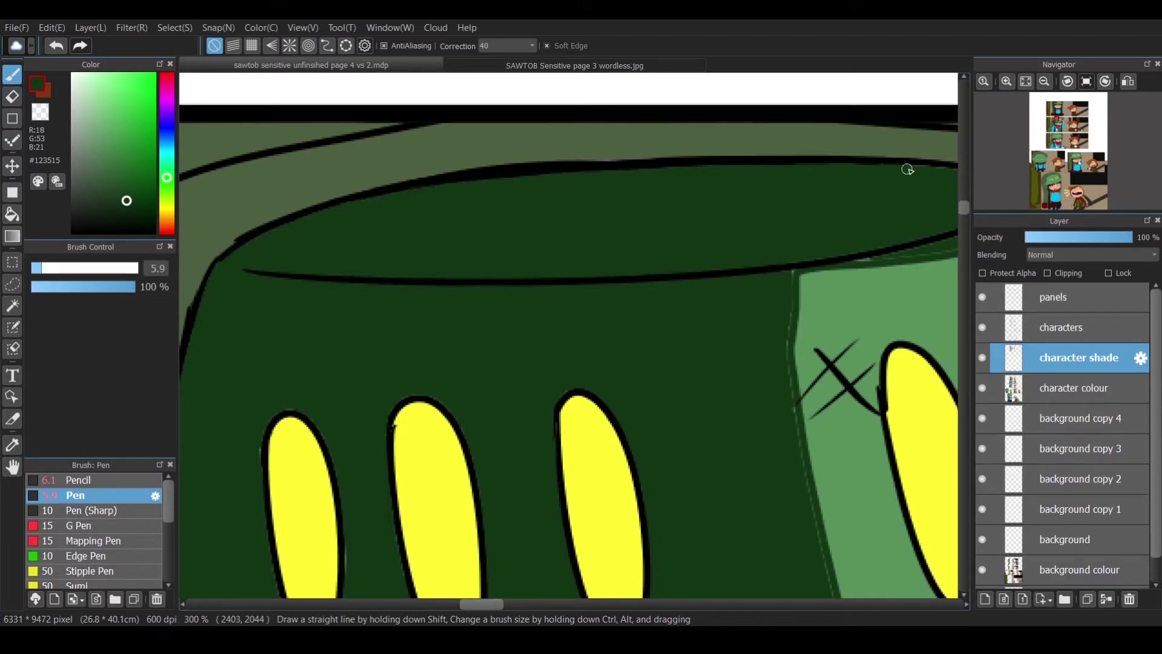
pyautogui.moveTo(882, 257); pyautogui.dragTo(799, 279)
pyautogui.scroll(-3, 799, 280)
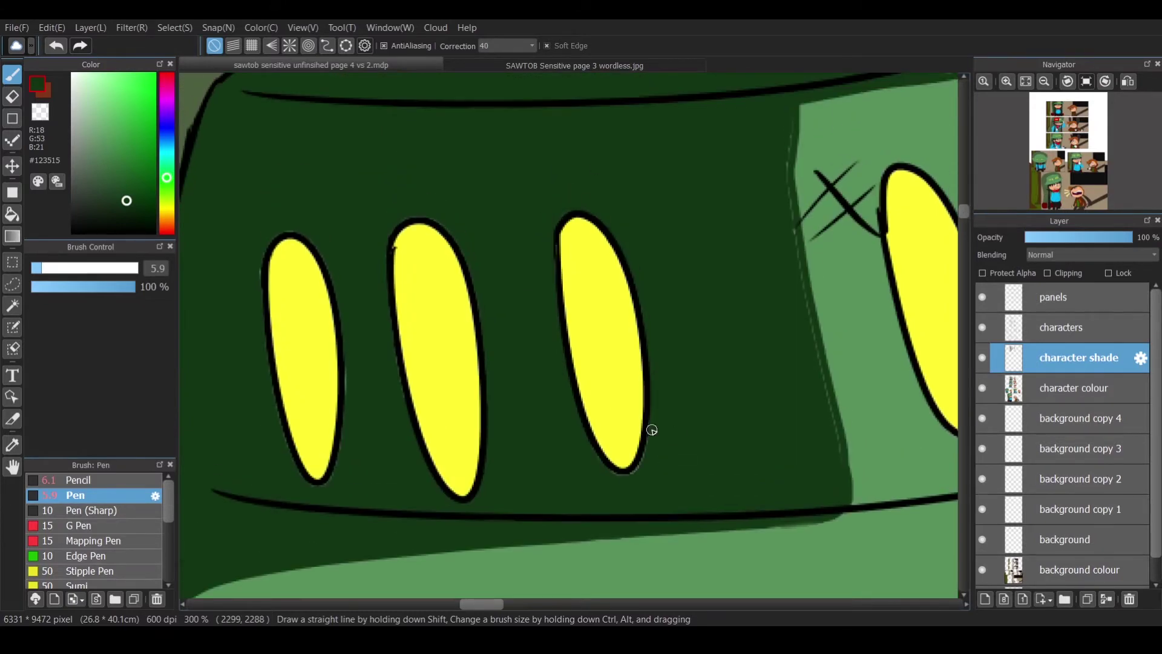
pyautogui.moveTo(794, 110)
pyautogui.mouseDown()
pyautogui.moveTo(809, 342)
pyautogui.moveTo(856, 511)
pyautogui.mouseUp()
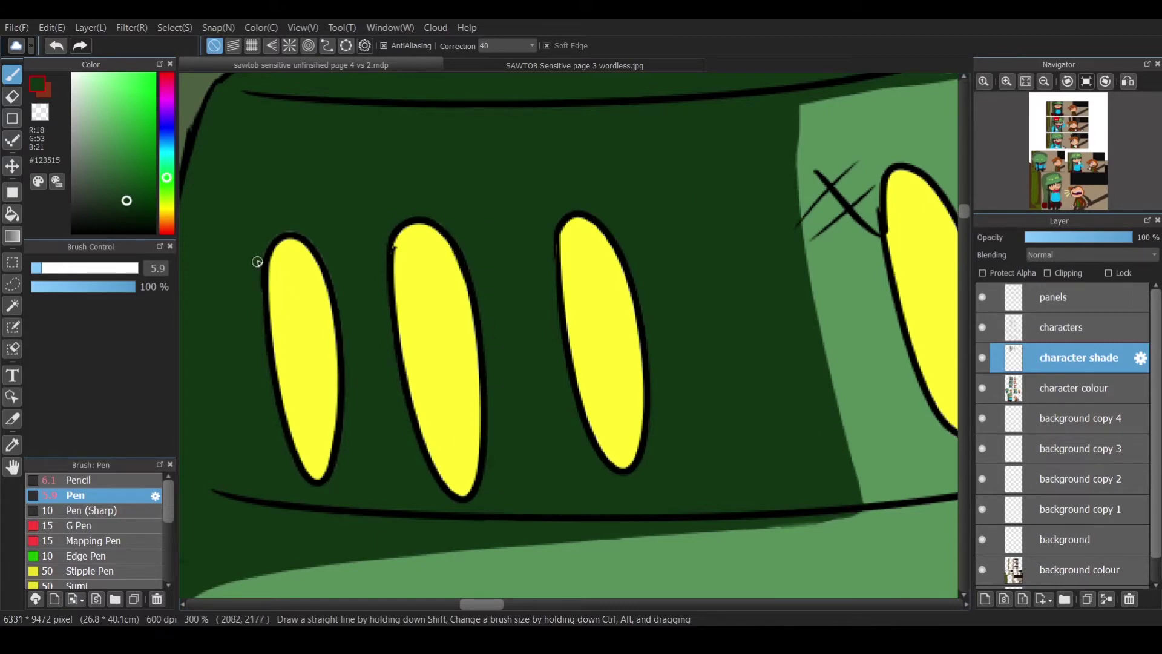
# Close the gaps in the hat shadow along the crown's base, under its top rim and on the far brim.
pyautogui.hscroll(5, 506, 524)
pyautogui.moveTo(378, 513)
pyautogui.mouseDown()
pyautogui.moveTo(566, 490)
pyautogui.moveTo(276, 542)
pyautogui.mouseUp()
pyautogui.scroll(6, 276, 542)
pyautogui.scroll(-3, 295, 324)
pyautogui.moveTo(296, 324); pyautogui.dragTo(506, 254)
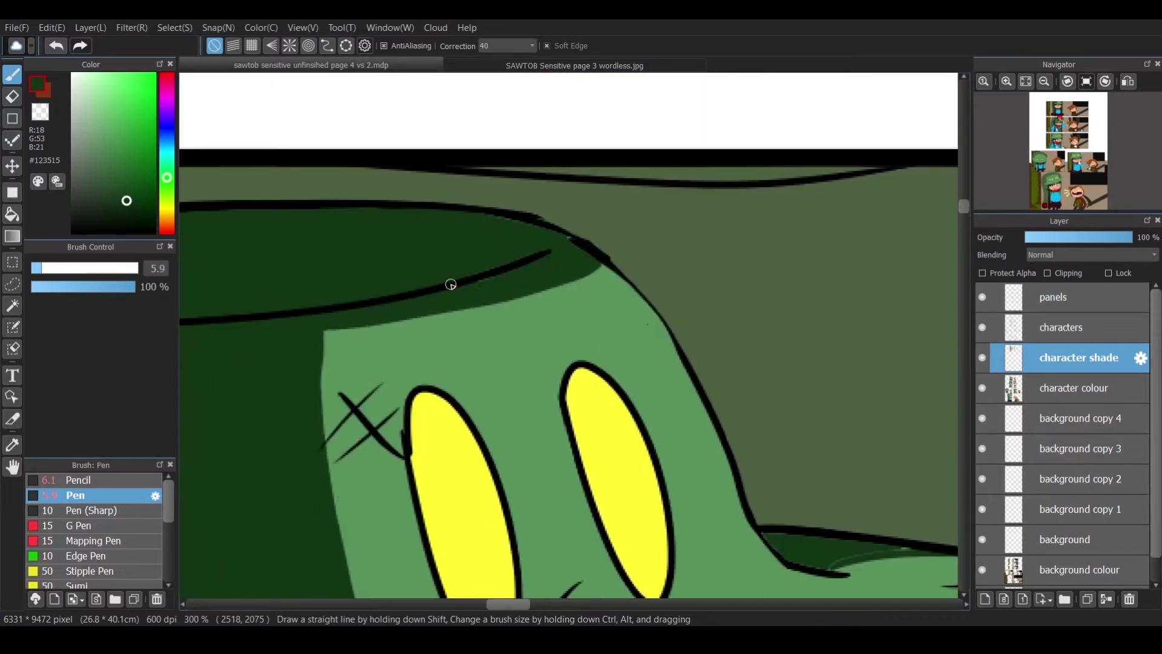
pyautogui.hscroll(5, 447, 217)
pyautogui.scroll(-4, 493, 247)
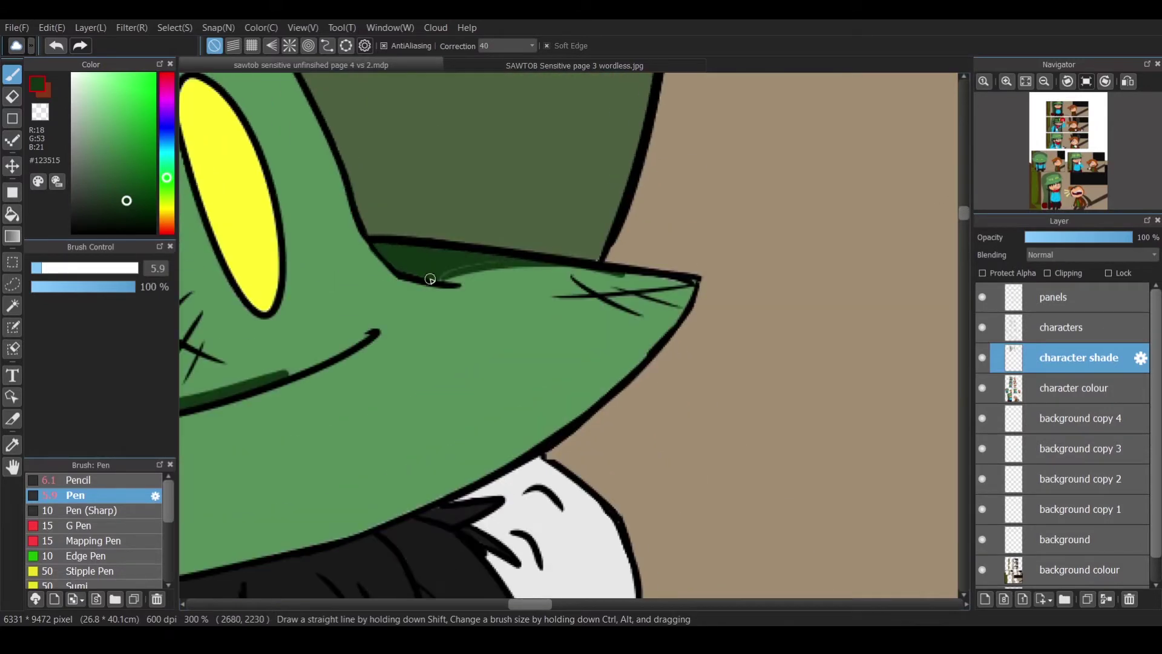
# Sample the oval shade #823718 and draw shadows down the three yellow ovals on the hat's dark side.
pyautogui.click(1044, 82)
pyautogui.keyDown('alt'); pyautogui.click(908, 428); pyautogui.keyUp('alt')
pyautogui.scroll(3, 327, 303)
pyautogui.moveTo(325, 177)
pyautogui.mouseDown()
pyautogui.moveTo(325, 308)
pyautogui.moveTo(346, 413)
pyautogui.mouseUp()
pyautogui.moveTo(463, 162); pyautogui.dragTo(487, 427)
pyautogui.moveTo(610, 156)
pyautogui.mouseDown()
pyautogui.moveTo(623, 383)
pyautogui.moveTo(658, 399)
pyautogui.mouseUp()
pyautogui.hotkey('ctrl', 'z')
pyautogui.moveTo(310, 182); pyautogui.dragTo(324, 382)
pyautogui.moveTo(433, 166); pyautogui.dragTo(466, 381)
pyautogui.moveTo(591, 194); pyautogui.dragTo(645, 394)
# Resample #823718 and paint out the remaining yellow along the outer edges of the same three ovals.
pyautogui.keyDown('alt'); pyautogui.click(208, 156); pyautogui.keyUp('alt')
pyautogui.moveTo(484, 603)
pyautogui.mouseDown()
pyautogui.moveTo(450, 605)
pyautogui.moveTo(484, 604)
pyautogui.mouseUp()
pyautogui.keyDown('alt'); pyautogui.click(428, 311); pyautogui.keyUp('alt')
pyautogui.moveTo(293, 172)
pyautogui.mouseDown()
pyautogui.moveTo(285, 242)
pyautogui.moveTo(315, 412)
pyautogui.mouseUp()
pyautogui.moveTo(417, 161)
pyautogui.mouseDown()
pyautogui.moveTo(403, 255)
pyautogui.moveTo(443, 411)
pyautogui.mouseUp()
pyautogui.moveTo(568, 195); pyautogui.dragTo(620, 400)
pyautogui.moveTo(602, 272); pyautogui.dragTo(618, 387)
# Outline and fill #823718 shadows on the two ovals on the hat's light side, then close the gaps.
pyautogui.moveTo(482, 604); pyautogui.dragTo(514, 604)
pyautogui.moveTo(337, 108)
pyautogui.mouseDown()
pyautogui.moveTo(381, 333)
pyautogui.moveTo(403, 360)
pyautogui.mouseUp()
pyautogui.moveTo(492, 86); pyautogui.dragTo(526, 266)
pyautogui.press('g')
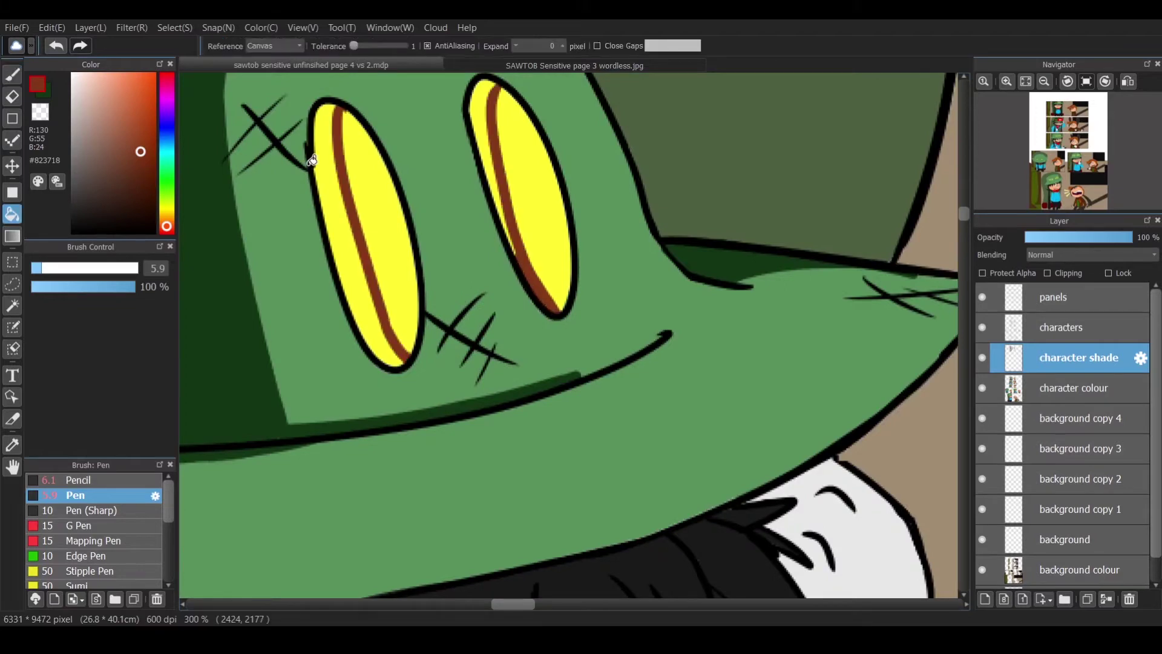
pyautogui.click(348, 242)
pyautogui.click(481, 139)
pyautogui.press('b')
pyautogui.moveTo(316, 108)
pyautogui.mouseDown()
pyautogui.moveTo(335, 246)
pyautogui.moveTo(337, 196)
pyautogui.moveTo(400, 361)
pyautogui.mouseUp()
pyautogui.moveTo(500, 209); pyautogui.dragTo(515, 264)
# Draw diagonal #FFFFFF glints across the two ovals on the hat's light side with a 3.7 pen.
pyautogui.hotkey('ctrl', '-')
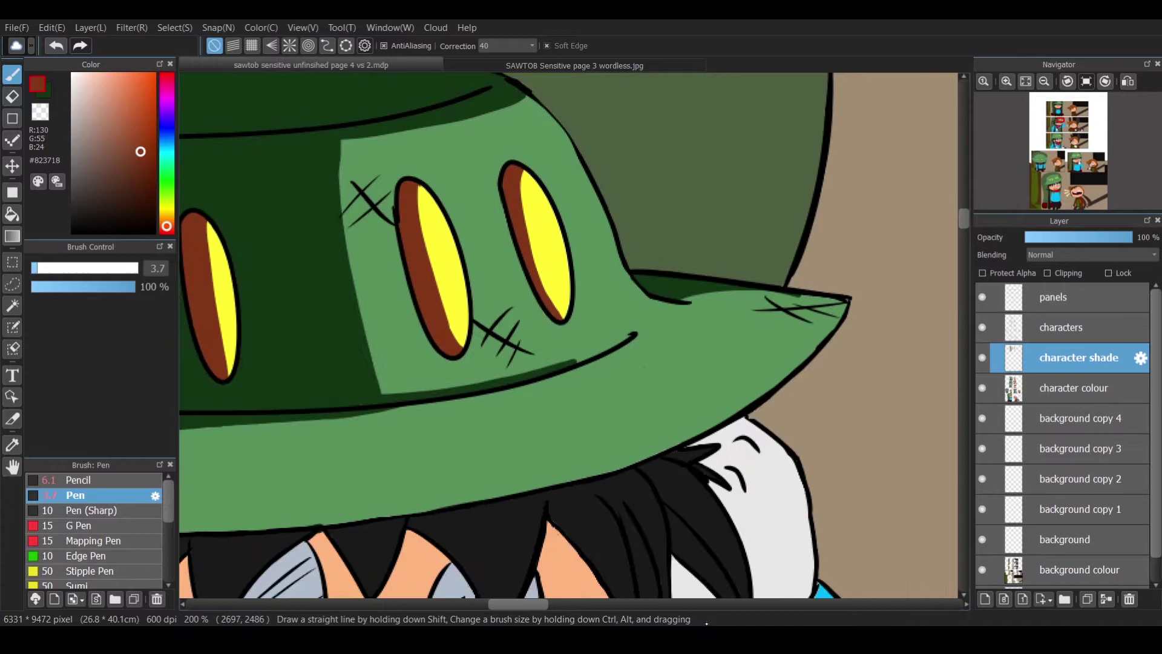
pyautogui.click(72, 74)
pyautogui.moveTo(516, 219); pyautogui.dragTo(535, 181)
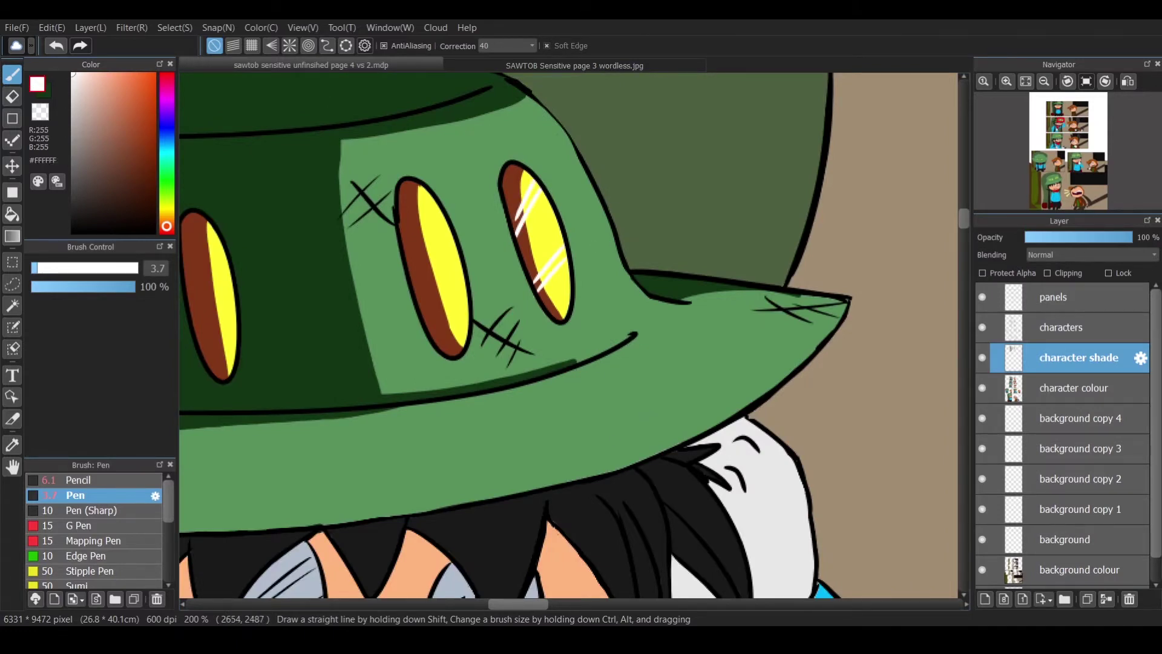
pyautogui.moveTo(404, 240); pyautogui.dragTo(438, 209)
pyautogui.moveTo(416, 291); pyautogui.dragTo(449, 248)
pyautogui.moveTo(424, 289); pyautogui.dragTo(460, 253)
pyautogui.moveTo(430, 335); pyautogui.dragTo(469, 292)
# Draw matching diagonal white glints across the three ovals on the hat's dark side.
pyautogui.moveTo(188, 297); pyautogui.dragTo(632, 297)
pyautogui.moveTo(633, 274); pyautogui.dragTo(677, 252)
pyautogui.moveTo(647, 340)
pyautogui.mouseDown()
pyautogui.moveTo(688, 307)
pyautogui.moveTo(682, 321)
pyautogui.mouseUp()
pyautogui.moveTo(521, 281); pyautogui.dragTo(564, 245)
pyautogui.moveTo(521, 295); pyautogui.dragTo(564, 259)
pyautogui.moveTo(435, 284); pyautogui.dragTo(471, 251)
pyautogui.moveTo(439, 291); pyautogui.dragTo(478, 259)
pyautogui.moveTo(457, 343); pyautogui.dragTo(479, 322)
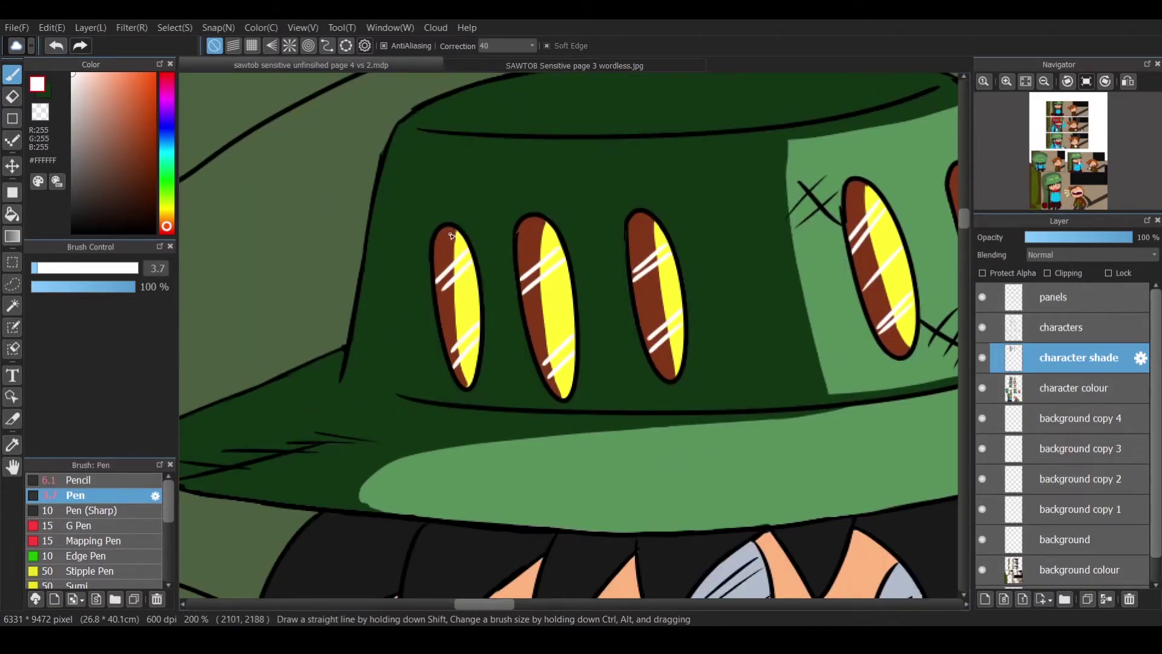
# Sample the face shade #C37D49 and the hair shade #060604, and make the hair shade the active pen colour.
pyautogui.scroll(-5, 445, 234)
pyautogui.press('i')
pyautogui.hotkey('ctrl', 'Tab')
pyautogui.hscroll(-3, 569, 333)
pyautogui.hotkey('ctrl', 'Tab')
pyautogui.scroll(3, 568, 333)
pyautogui.click(842, 186)
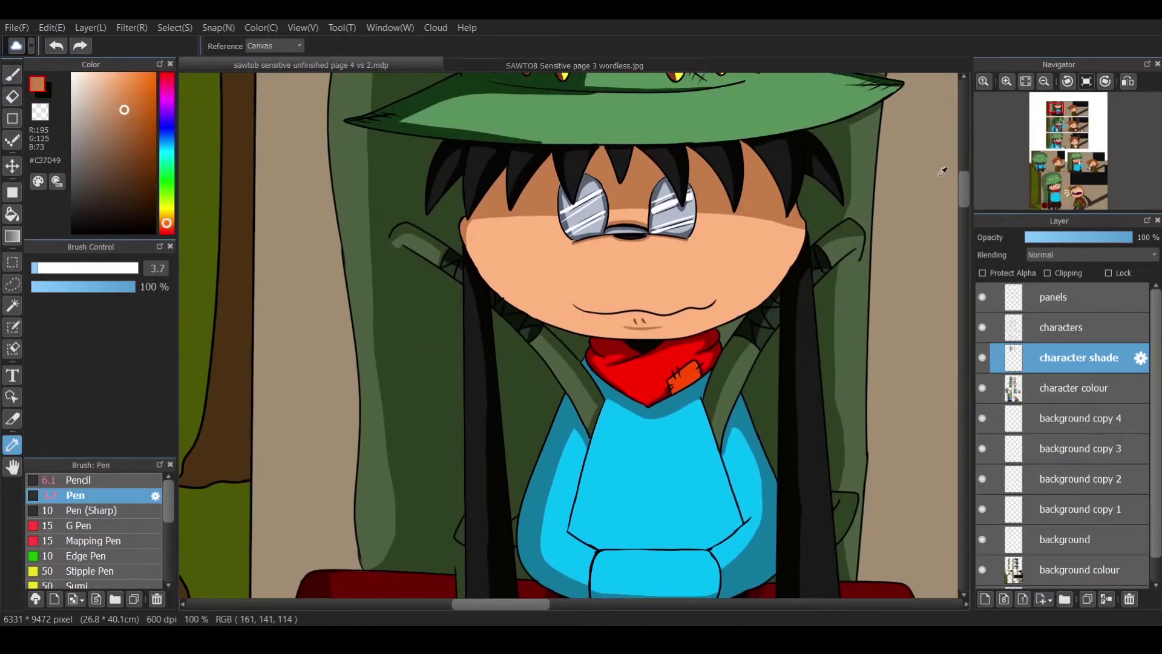
pyautogui.hotkey('ctrl', 'Tab')
pyautogui.press('x')
pyautogui.press('p')
# Outline #060604 shadows on the hair locks under the shaded side of the hat brim.
pyautogui.scroll(3, 511, 267)
pyautogui.scroll(3, 511, 267)
pyautogui.moveTo(317, 250); pyautogui.dragTo(248, 396)
pyautogui.moveTo(393, 257)
pyautogui.mouseDown()
pyautogui.moveTo(389, 293)
pyautogui.moveTo(336, 340)
pyautogui.mouseUp()
pyautogui.moveTo(516, 272); pyautogui.dragTo(408, 389)
pyautogui.moveTo(558, 270); pyautogui.dragTo(635, 276)
pyautogui.moveTo(614, 273); pyautogui.dragTo(547, 370)
# Outline the shadows on the remaining fringe and side locks toward the raised glove.
pyautogui.hscroll(5, 569, 303)
pyautogui.moveTo(357, 287); pyautogui.dragTo(714, 248)
pyautogui.moveTo(607, 267); pyautogui.dragTo(653, 376)
pyautogui.moveTo(726, 260)
pyautogui.mouseDown()
pyautogui.moveTo(815, 218)
pyautogui.moveTo(806, 388)
pyautogui.mouseUp()
pyautogui.hotkey('ctrl', 'z')
pyautogui.moveTo(773, 232)
pyautogui.mouseDown()
pyautogui.moveTo(812, 385)
pyautogui.moveTo(830, 330)
pyautogui.mouseUp()
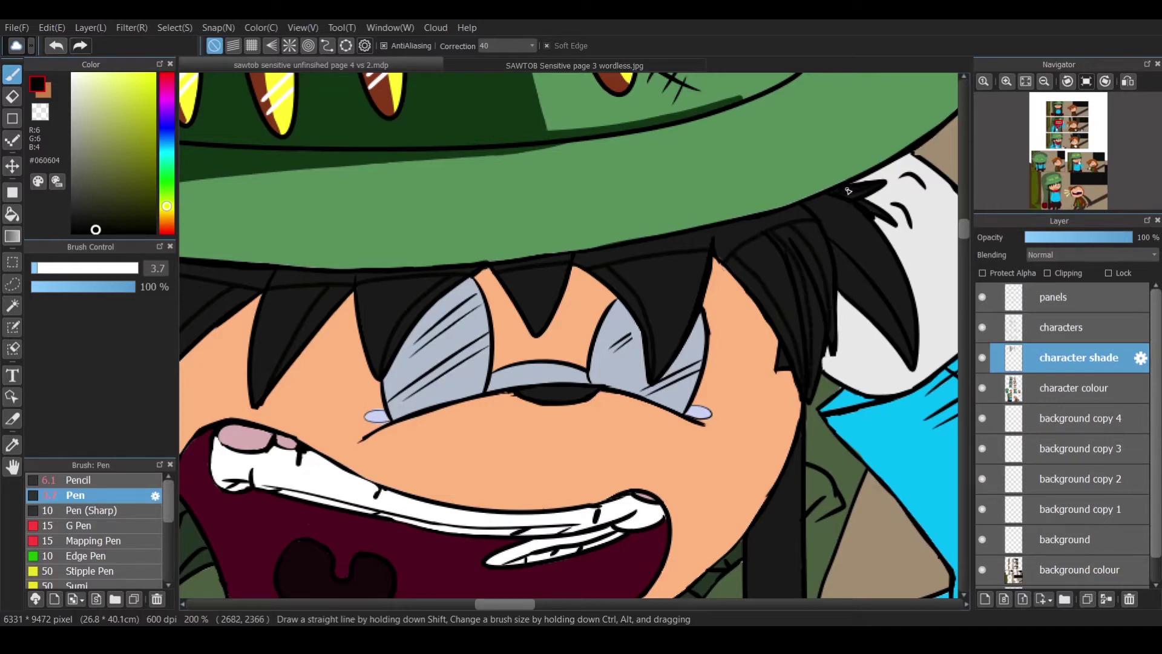
# Fill the outlined shadow areas of the hair under the hat brim with #060604.
pyautogui.press('g')
pyautogui.click(371, 267)
pyautogui.click(534, 270)
pyautogui.click(775, 267)
pyautogui.click(805, 284)
pyautogui.click(872, 302)
pyautogui.hscroll(-6, 871, 302)
pyautogui.click(575, 327)
pyautogui.click(466, 267)
pyautogui.click(472, 336)
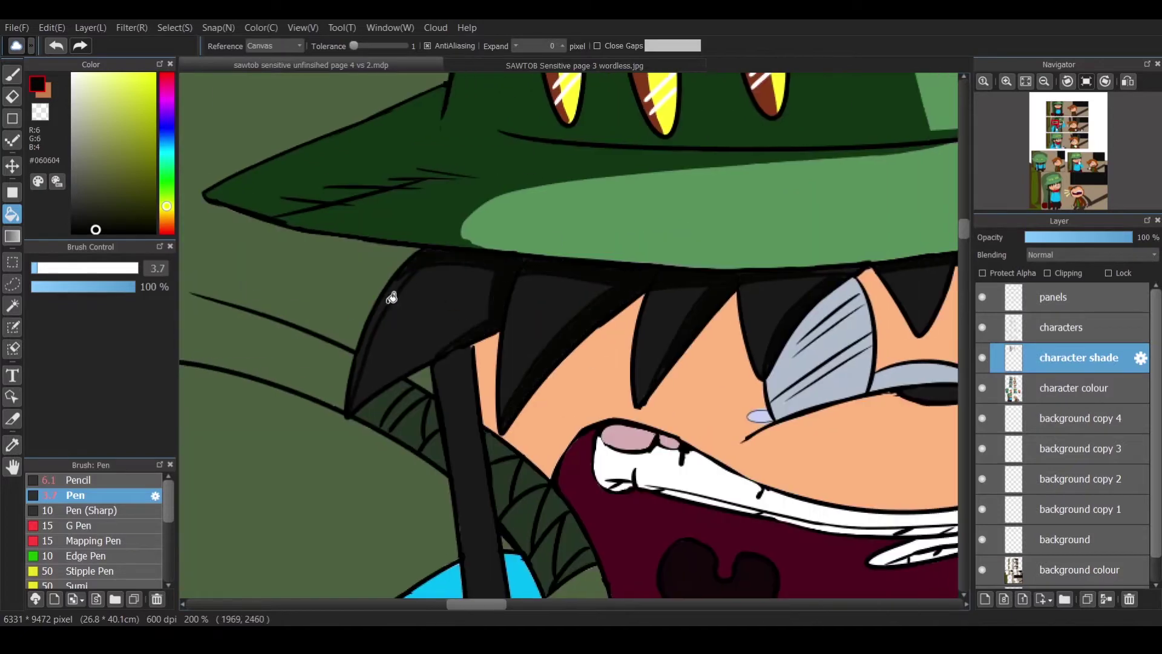
pyautogui.click(392, 298)
# Paint over the leftover gaps in the hair shadows from the outer fringe to the raised glove with a 5.3 pen.
pyautogui.press('p')
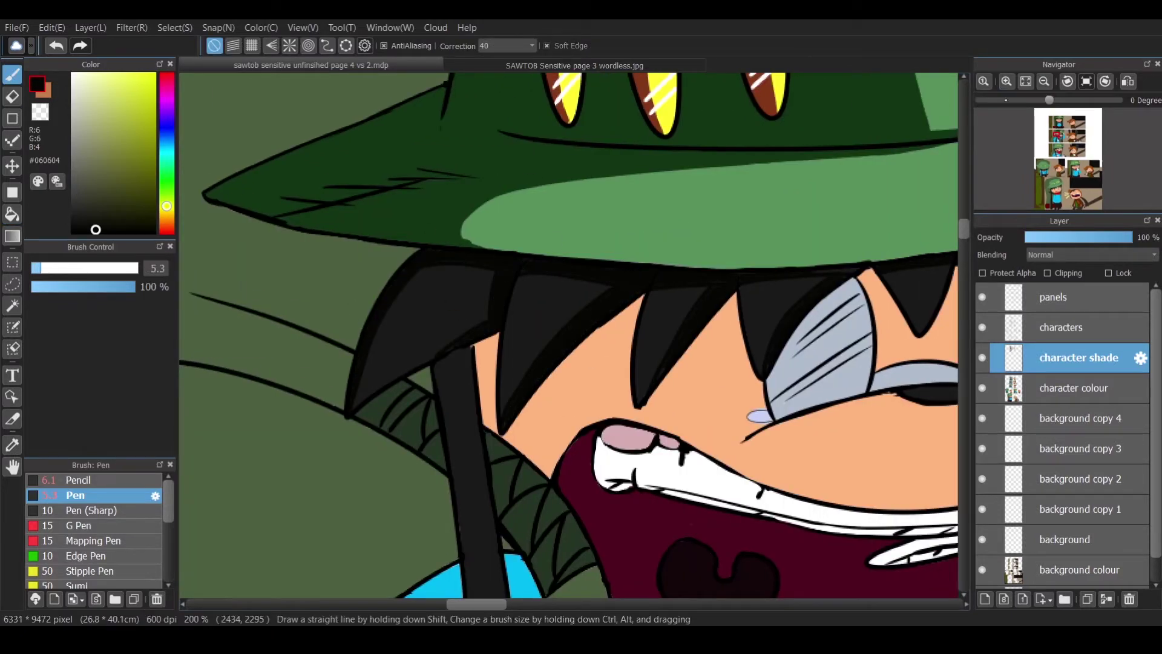
pyautogui.scroll(2, 356, 316)
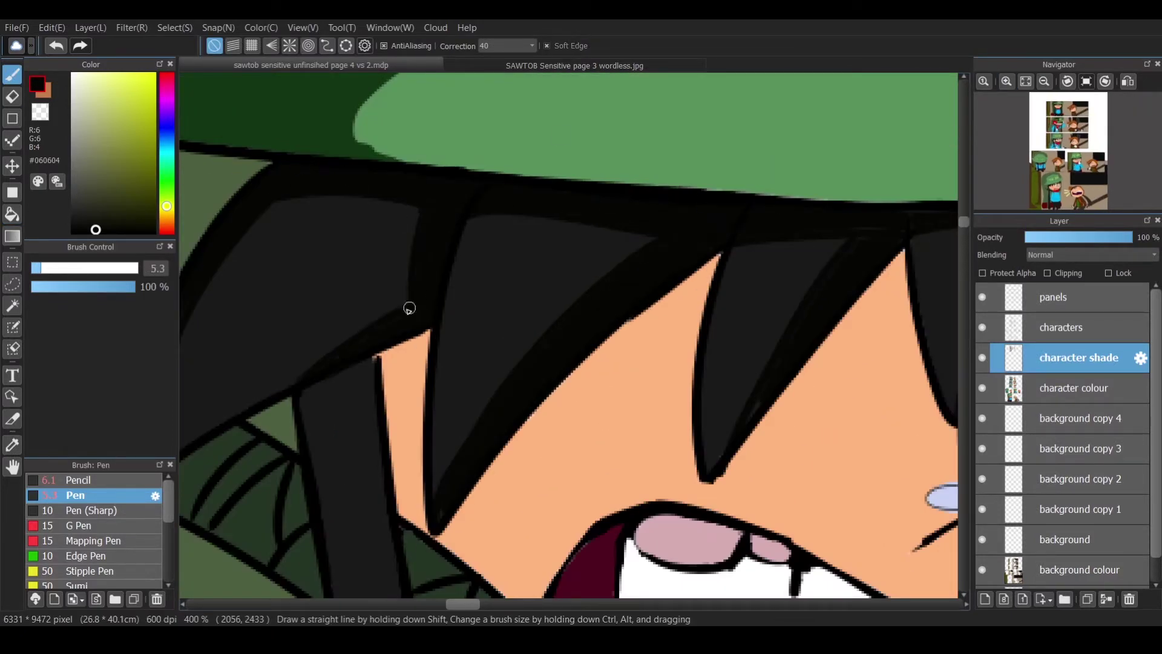
pyautogui.moveTo(465, 603); pyautogui.dragTo(491, 599)
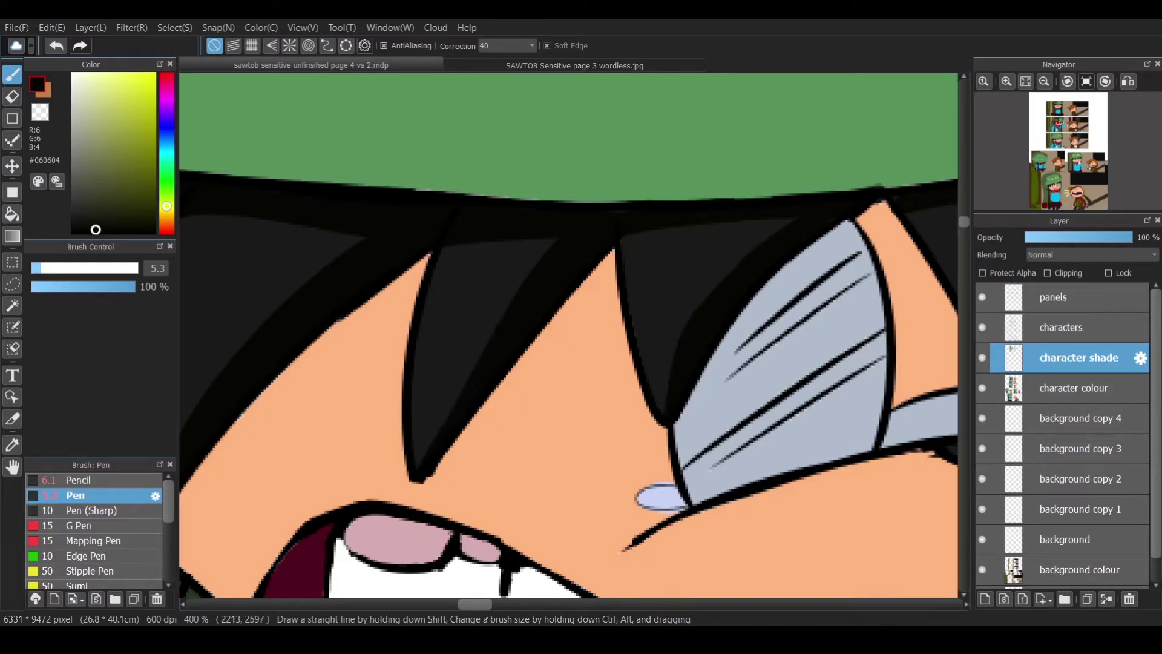
pyautogui.press('h')
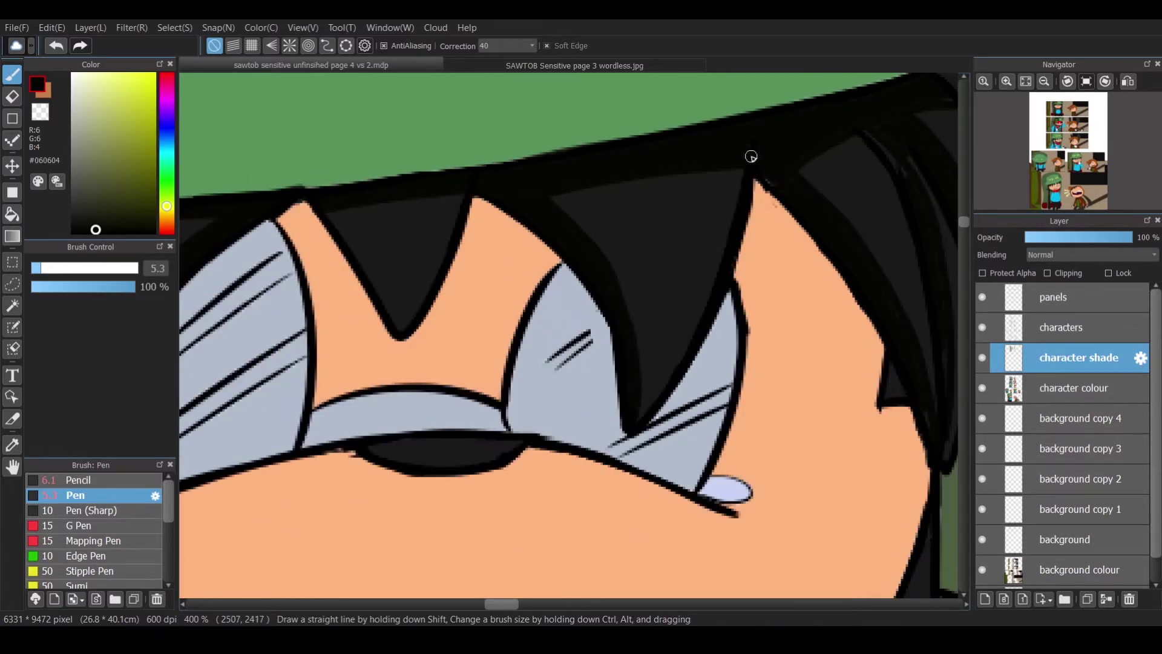
pyautogui.hscroll(5, 431, 442)
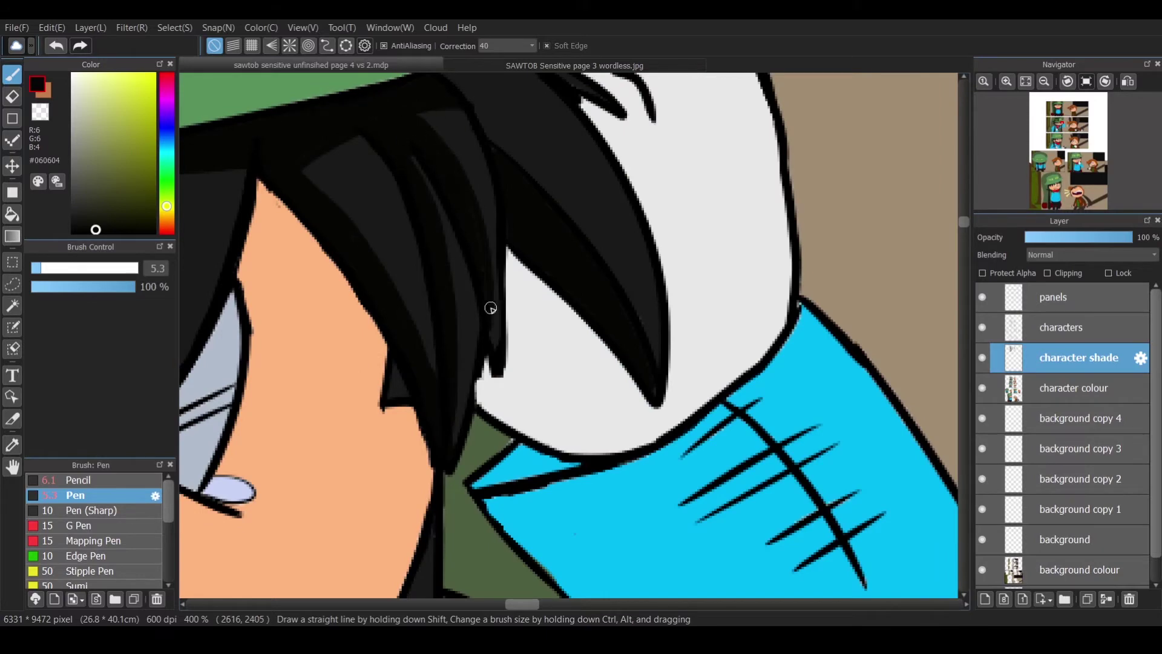
pyautogui.scroll(1, 926, 198)
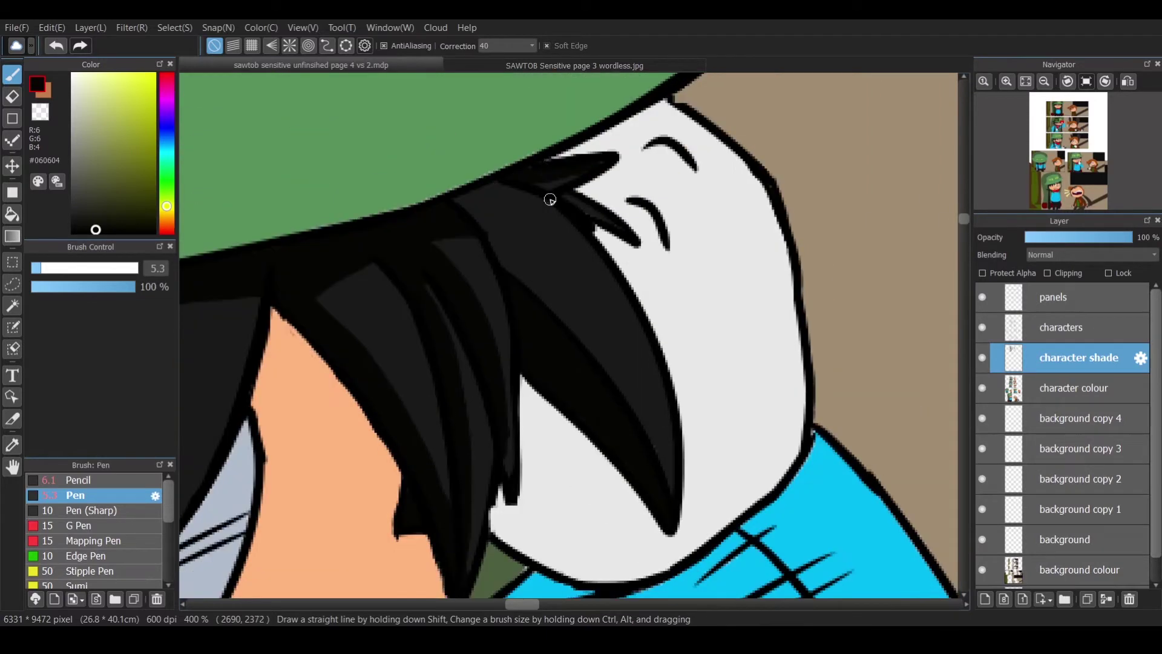
# Shade the neck gap above the bandana and the black fingertips of the lower glove with #060604.
pyautogui.scroll(-10, 561, 161)
pyautogui.hscroll(-3, 544, 242)
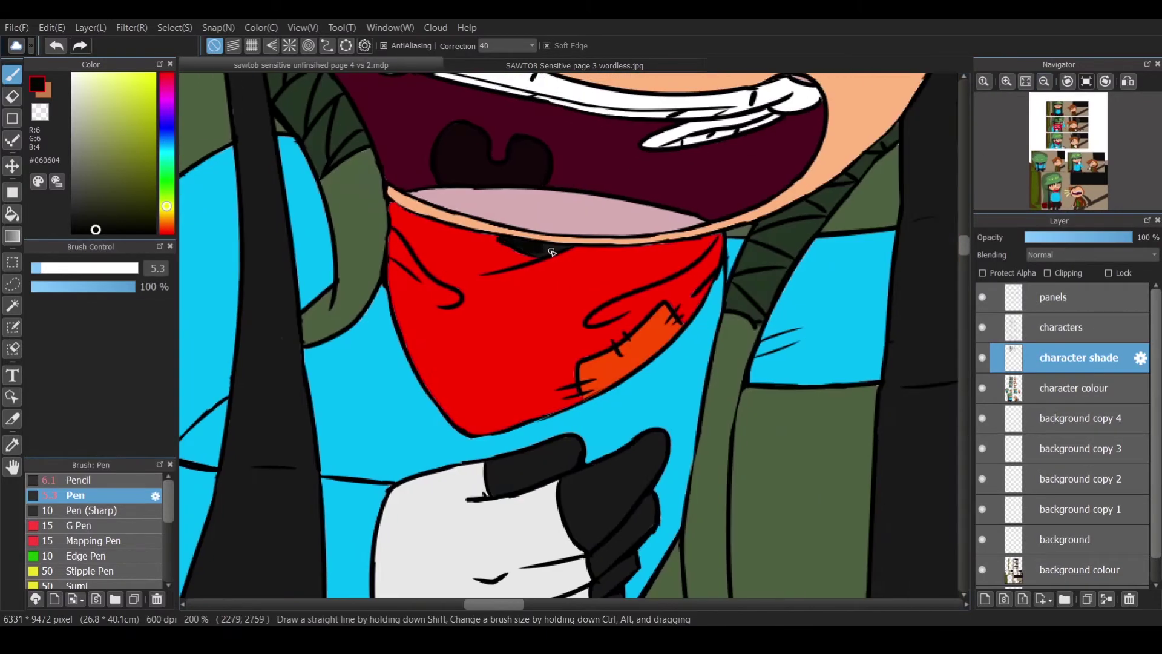
pyautogui.click(13, 96)
pyautogui.press('b')
pyautogui.scroll(-5, 507, 258)
pyautogui.scroll(2, 569, 218)
pyautogui.moveTo(568, 218)
pyautogui.mouseDown()
pyautogui.moveTo(526, 269)
pyautogui.moveTo(569, 239)
pyautogui.moveTo(547, 316)
pyautogui.moveTo(675, 215)
pyautogui.moveTo(653, 374)
pyautogui.mouseUp()
pyautogui.moveTo(611, 415)
pyautogui.mouseDown()
pyautogui.moveTo(604, 381)
pyautogui.moveTo(594, 446)
pyautogui.moveTo(565, 493)
pyautogui.moveTo(678, 347)
pyautogui.mouseUp()
# Outline the shadows on the long hair strand beside the lower glove's cuff with #060604.
pyautogui.scroll(-2, 723, 362)
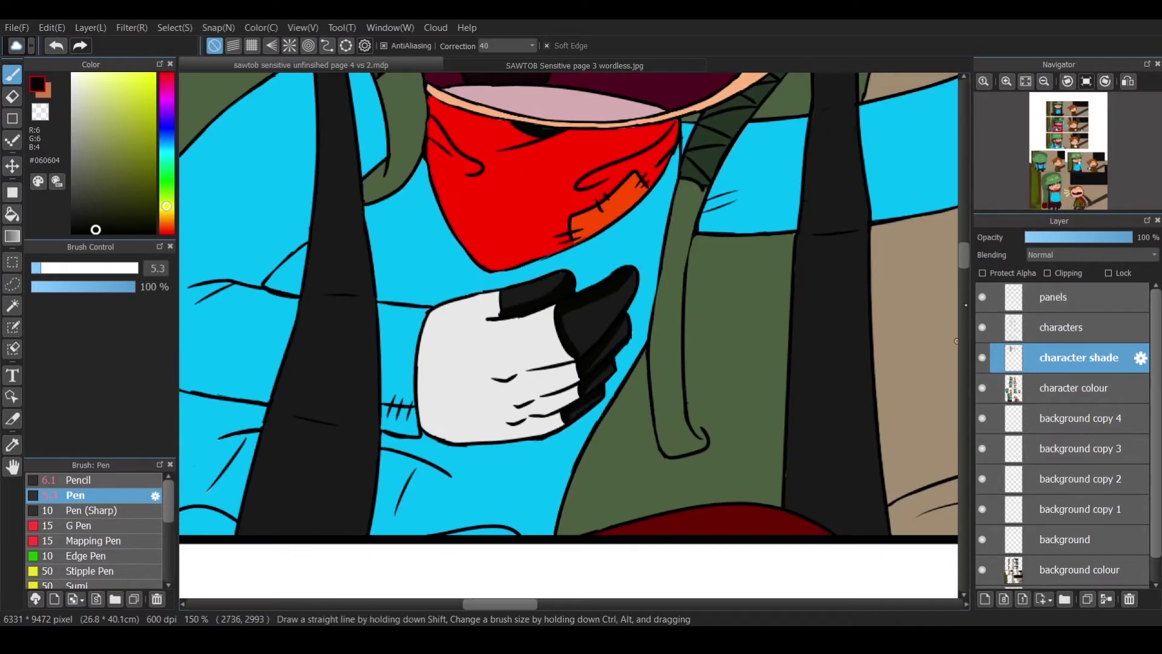
pyautogui.scroll(3, 545, 363)
pyautogui.scroll(-3, 352, 369)
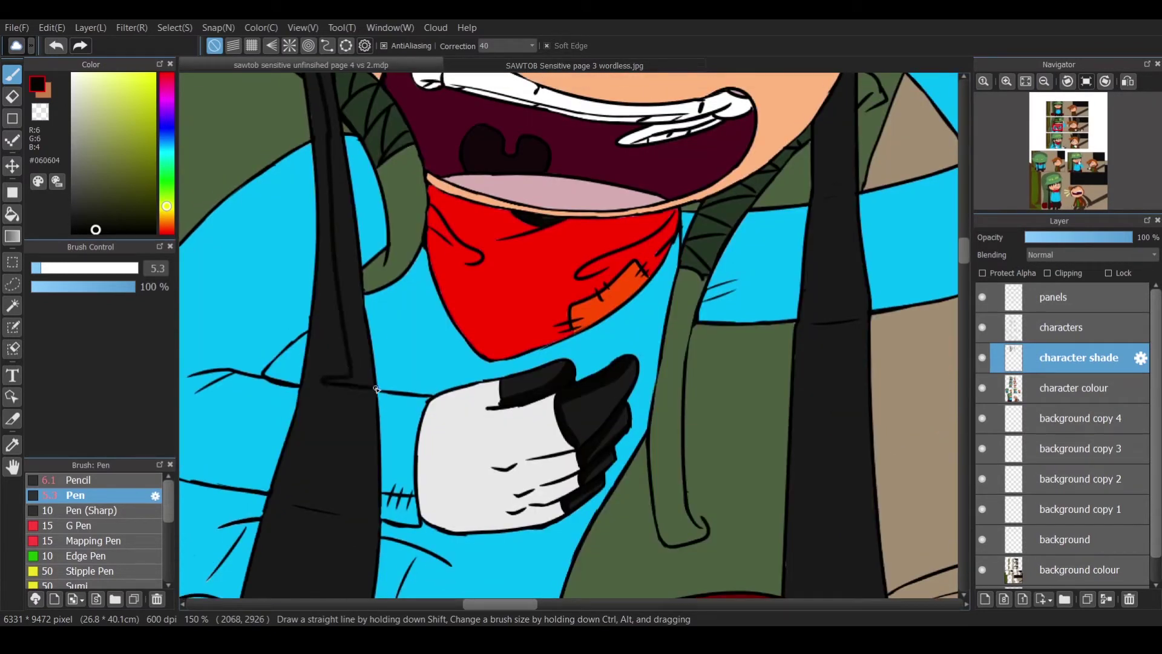
pyautogui.scroll(-3, 357, 515)
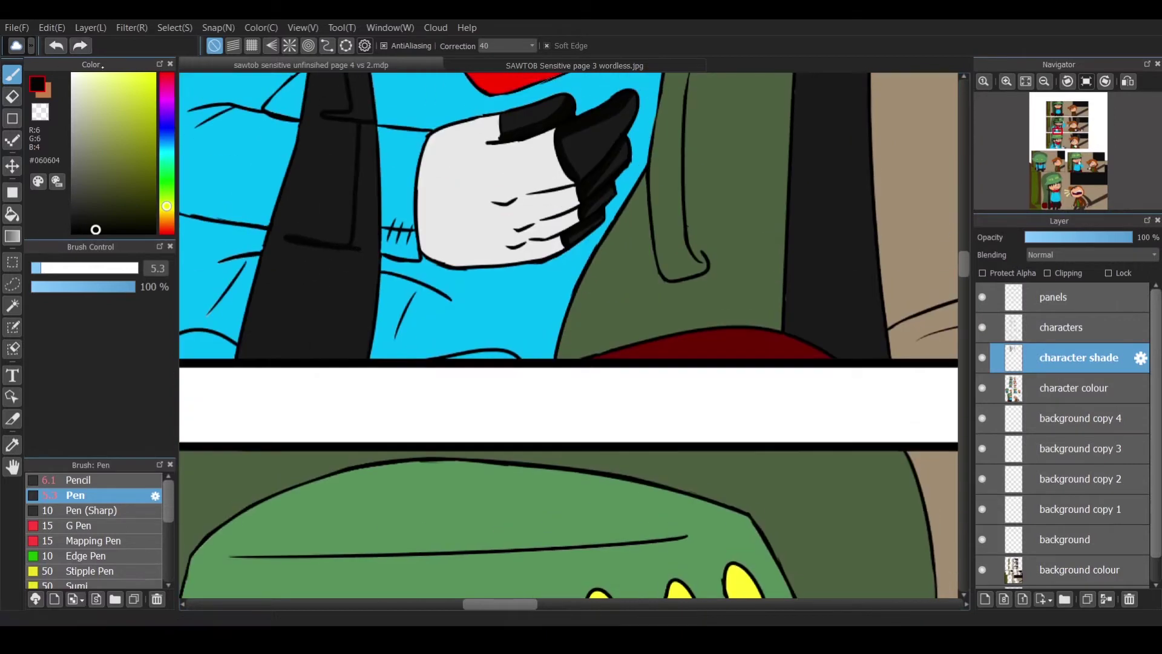
pyautogui.press('g')
# Outline the shadow on the long hair strand beneath the raised arm and fill both long strands' shadows with #060604.
pyautogui.scroll(3, 372, 236)
pyautogui.hscroll(5, 569, 339)
pyautogui.press('p')
pyautogui.moveTo(427, 134); pyautogui.dragTo(402, 466)
pyautogui.scroll(-3, 500, 329)
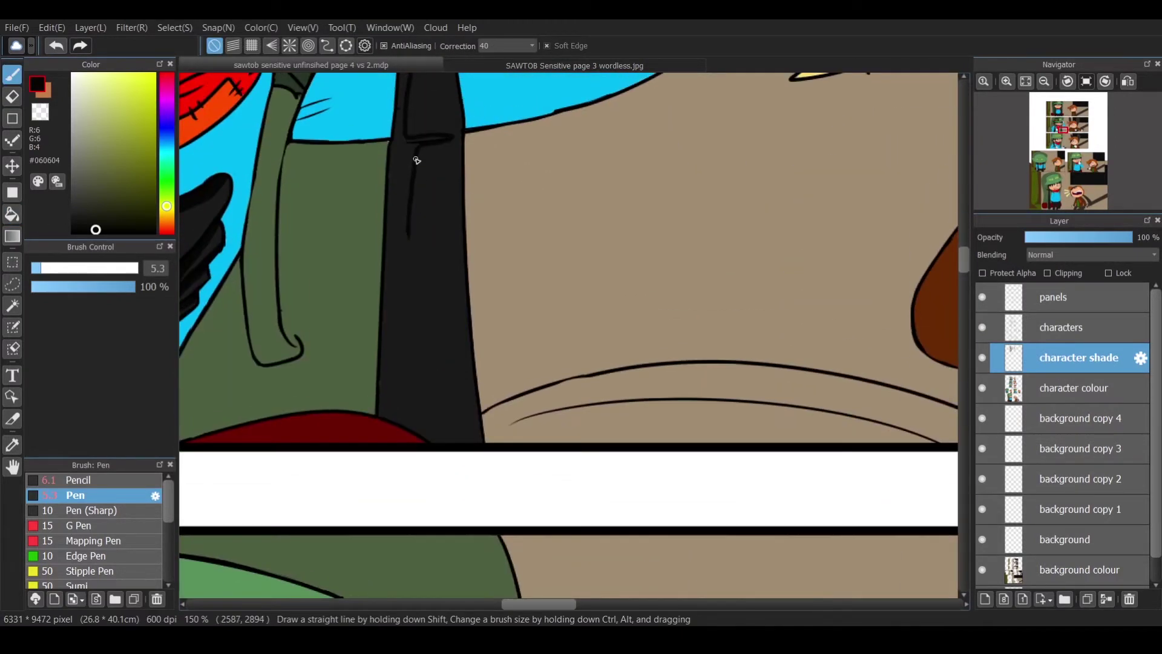
pyautogui.hscroll(-8, 499, 330)
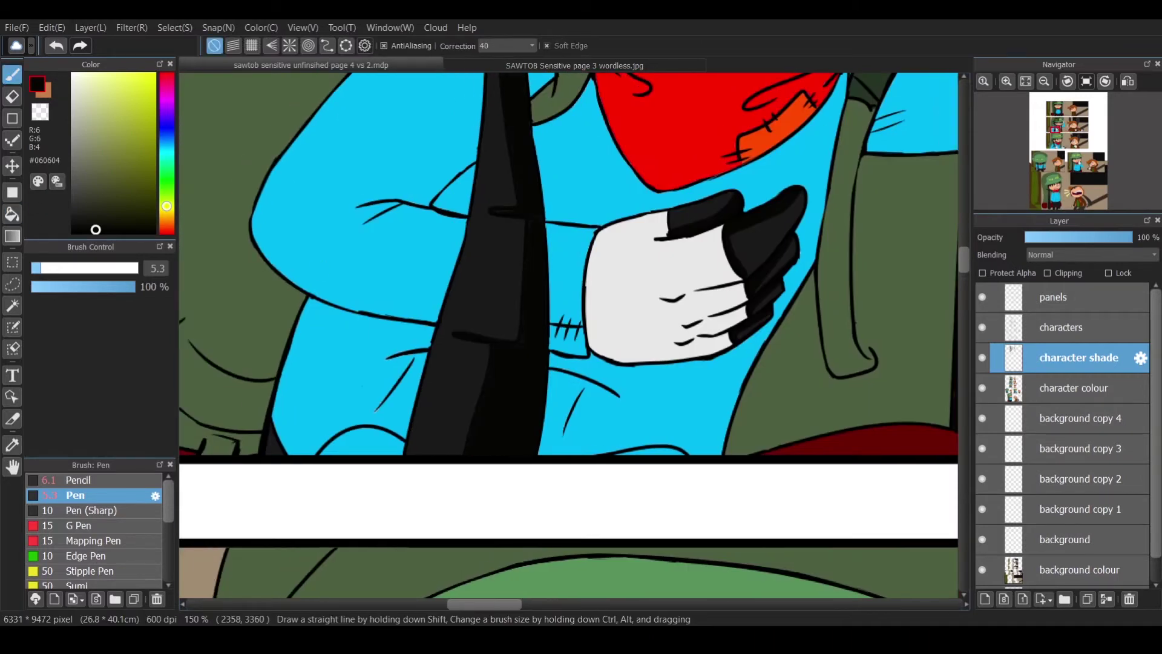
# Paint over the gaps in the #060604 shadow along the long hair strand beside the lower glove's cuff.
pyautogui.scroll(3, 395, 407)
pyautogui.scroll(5, 396, 408)
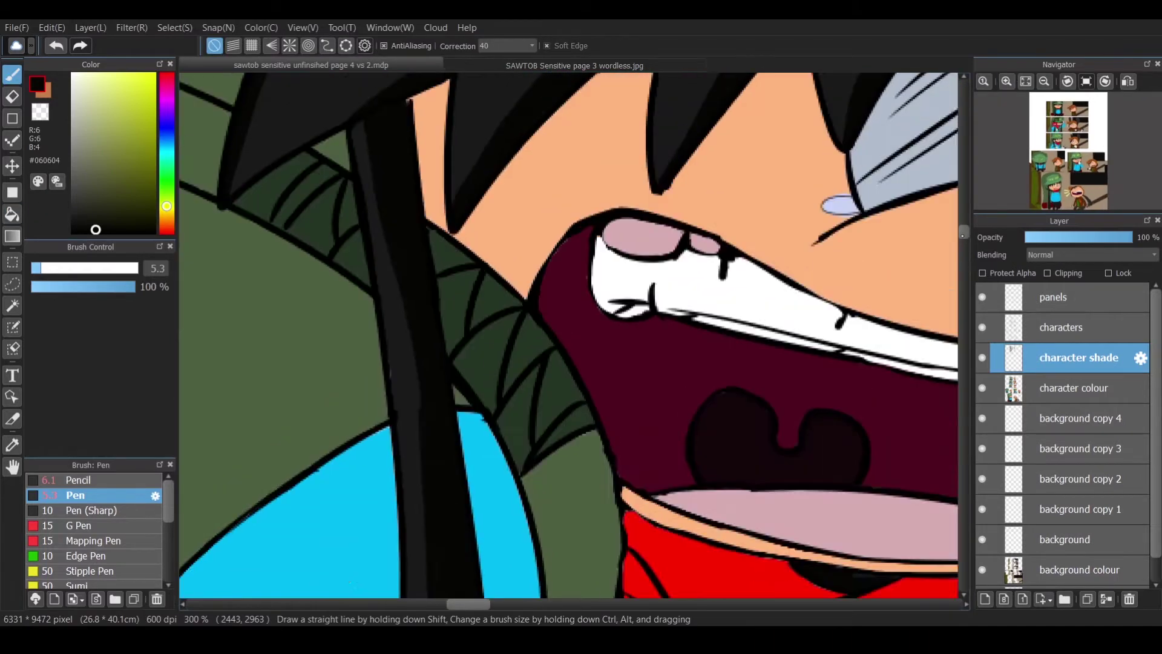
pyautogui.scroll(-5, 441, 344)
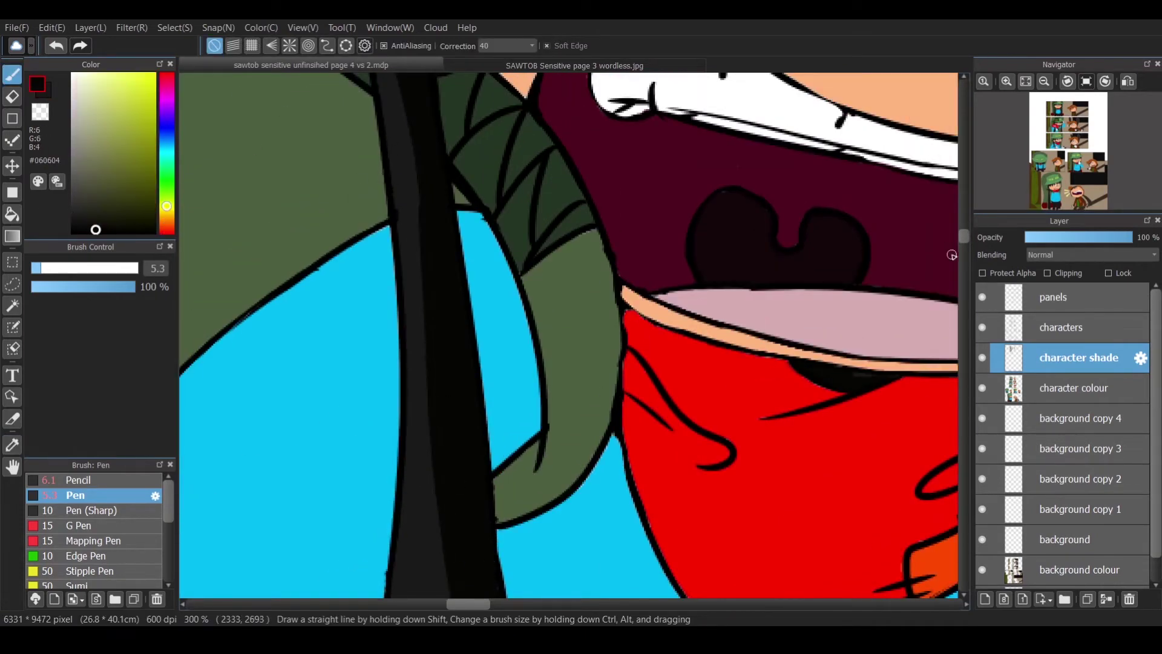
pyautogui.scroll(-5, 505, 245)
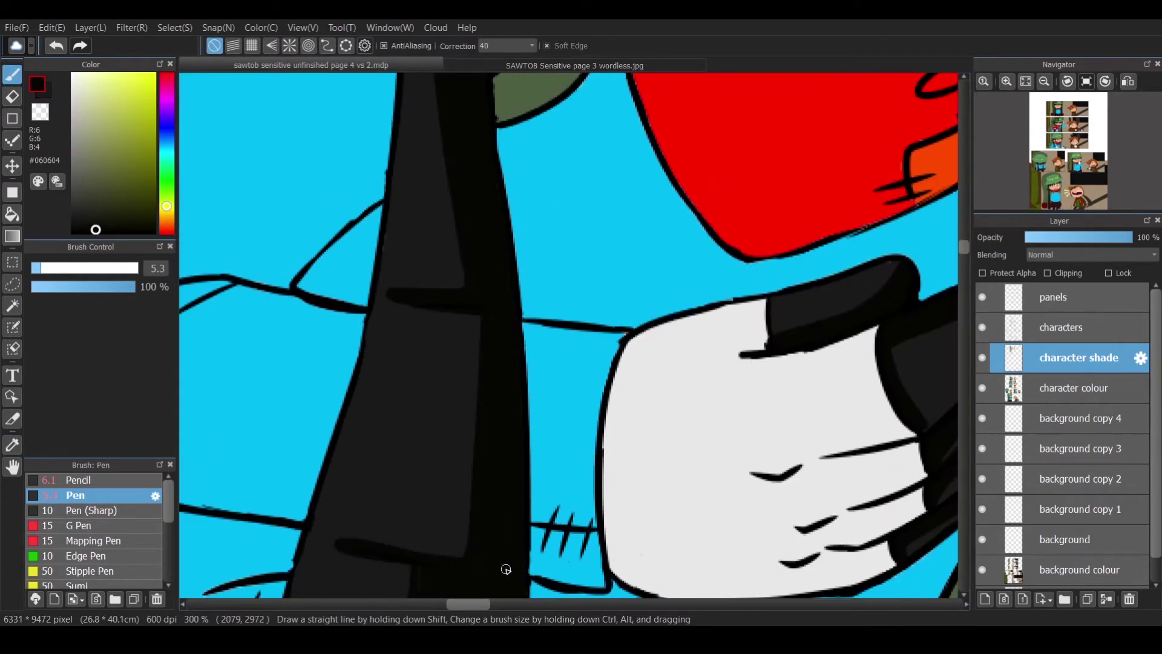
pyautogui.keyDown('alt'); pyautogui.click(431, 260); pyautogui.keyUp('alt')
pyautogui.scroll(-5, 331, 499)
pyautogui.keyDown('alt'); pyautogui.click(495, 303); pyautogui.keyUp('alt')
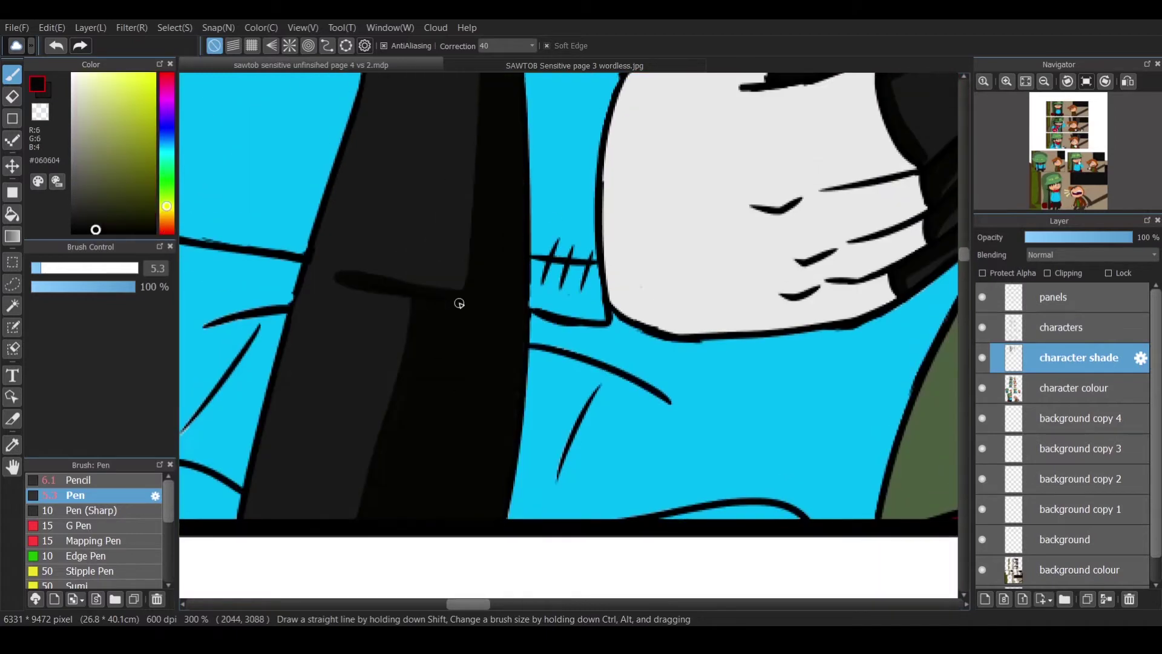
# Paint over the gaps in the #060604 shadow on the other long strand, from the panel's lower border up past the sleeve.
pyautogui.hscroll(5, 448, 507)
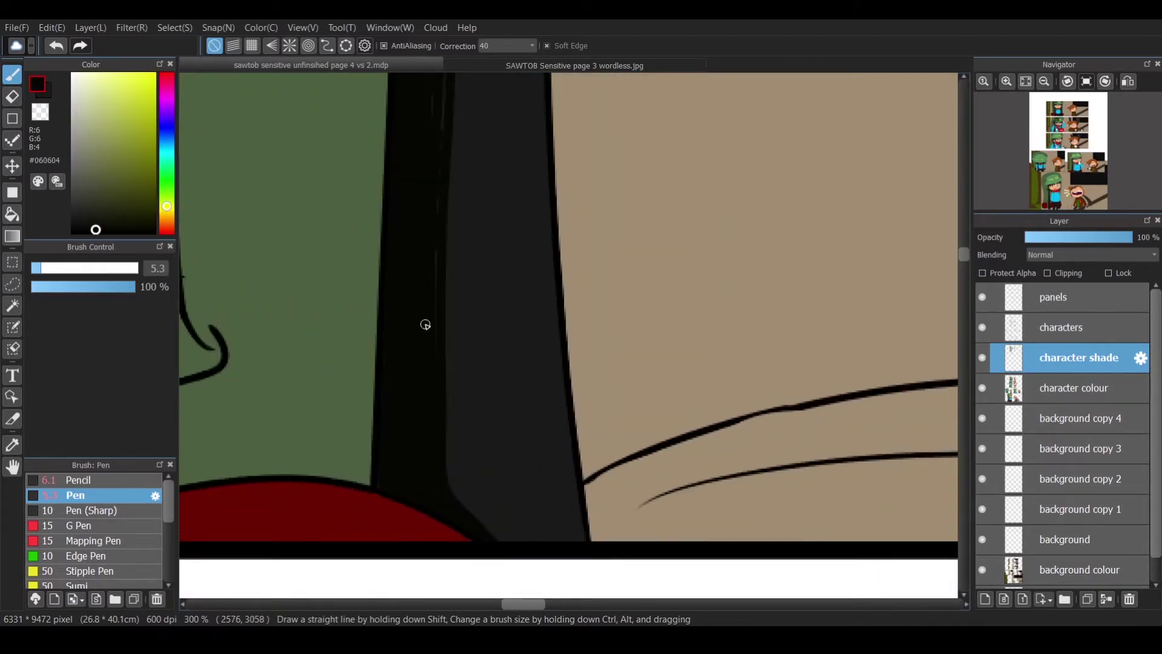
pyautogui.scroll(5, 930, 278)
pyautogui.moveTo(418, 332); pyautogui.dragTo(486, 332)
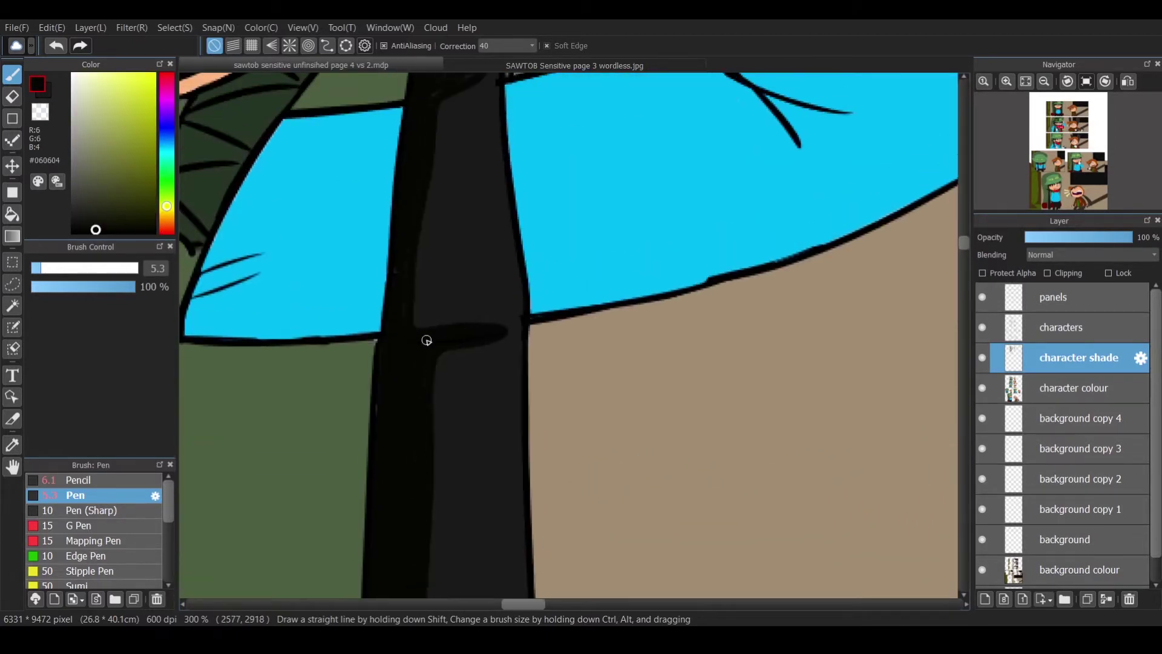
pyautogui.scroll(5, 390, 337)
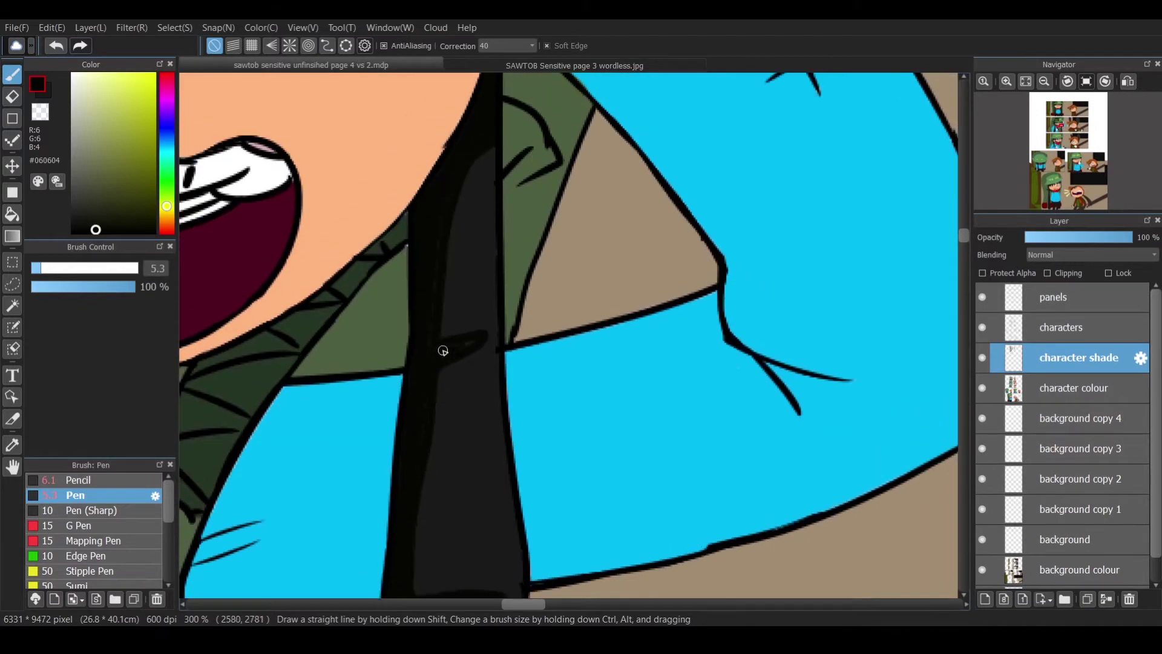
pyautogui.scroll(-5, 573, 335)
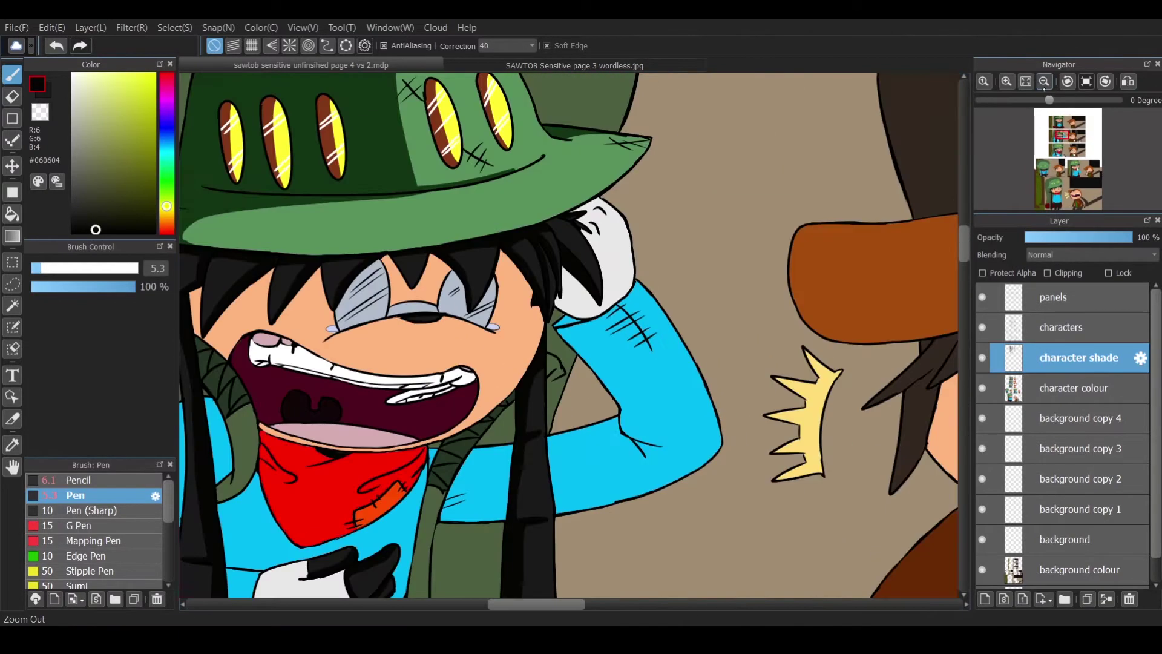
# Sample the skin shadow colour #C37D49 and the glasses shadow colour #596573 from the finished first panel.
pyautogui.press('i')
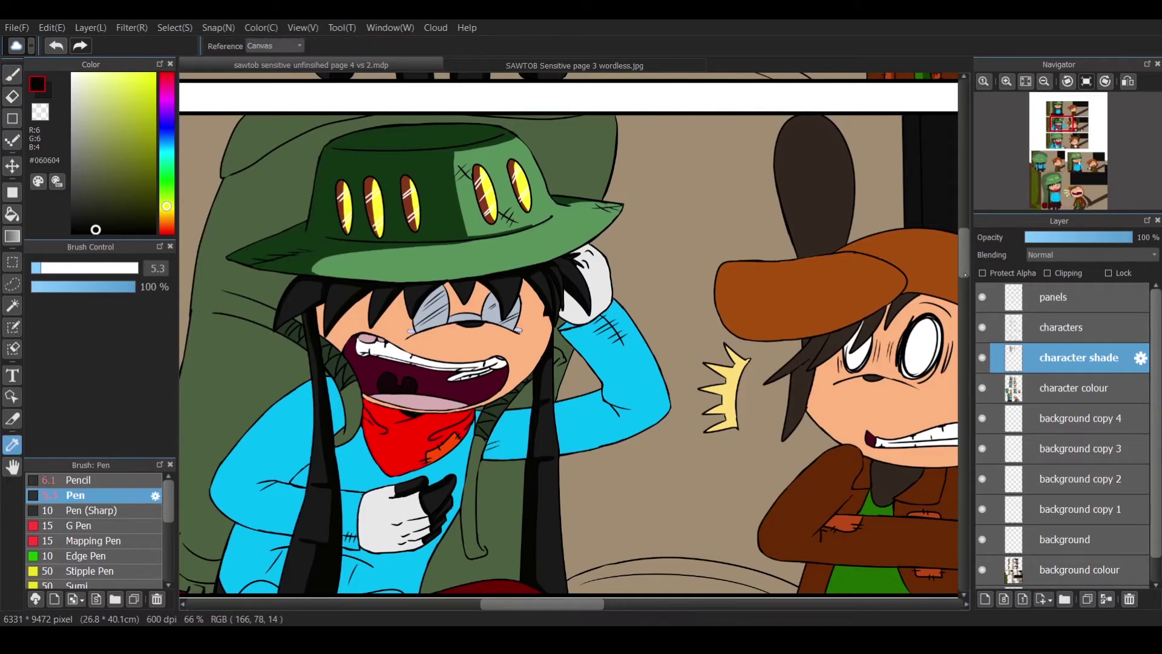
pyautogui.scroll(7, 847, 242)
pyautogui.click(960, 221)
pyautogui.scroll(-5, 960, 221)
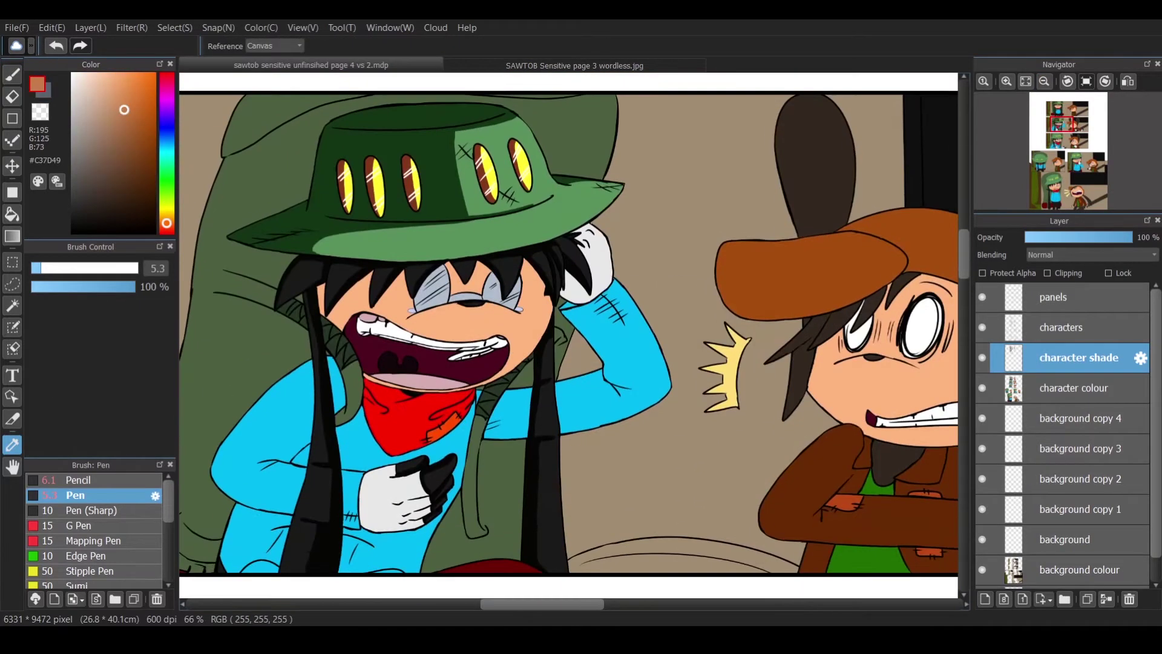
pyautogui.hscroll(2, 569, 333)
pyautogui.scroll(-3, 569, 333)
pyautogui.scroll(-3, 569, 333)
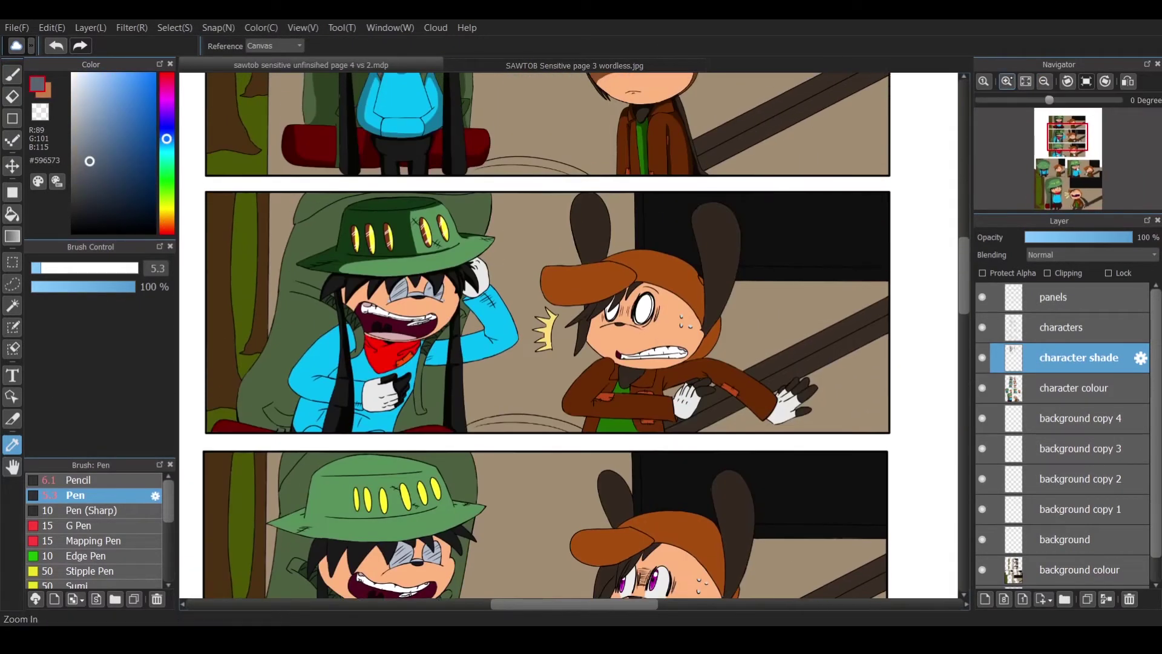
# Shade the edges of both glasses lenses and the bridge with #596573 on the character shade layer.
pyautogui.scroll(5, 569, 333)
pyautogui.scroll(2, 544, 363)
pyautogui.scroll(3, 544, 363)
pyautogui.press('b')
pyautogui.moveTo(605, 247)
pyautogui.mouseDown()
pyautogui.moveTo(575, 270)
pyautogui.moveTo(524, 388)
pyautogui.mouseUp()
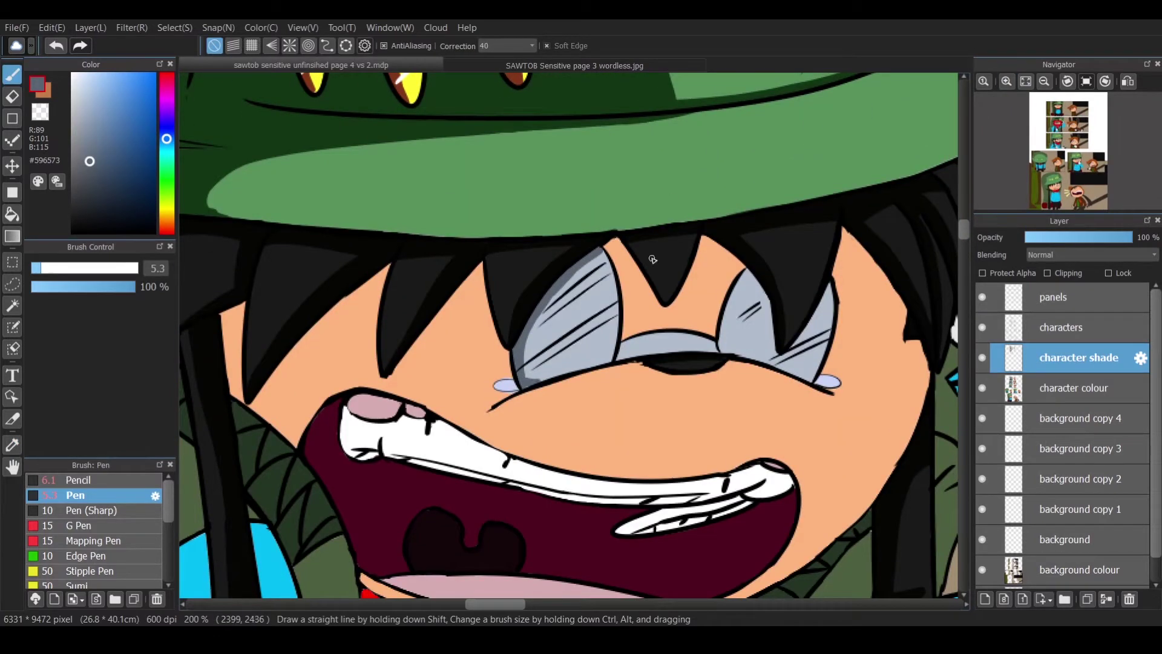
pyautogui.moveTo(529, 384); pyautogui.dragTo(685, 353)
pyautogui.moveTo(745, 272)
pyautogui.mouseDown()
pyautogui.moveTo(725, 351)
pyautogui.moveTo(814, 383)
pyautogui.moveTo(770, 336)
pyautogui.mouseUp()
# Draw diagonal white glare streaks across both glasses lenses.
pyautogui.moveTo(608, 262); pyautogui.dragTo(541, 308)
pyautogui.moveTo(611, 287); pyautogui.dragTo(526, 347)
pyautogui.moveTo(612, 309)
pyautogui.mouseDown()
pyautogui.moveTo(521, 369)
pyautogui.moveTo(533, 375)
pyautogui.mouseUp()
pyautogui.moveTo(768, 300); pyautogui.dragTo(724, 327)
pyautogui.moveTo(771, 312); pyautogui.dragTo(729, 340)
pyautogui.moveTo(829, 329); pyautogui.dragTo(753, 357)
# Shade the skin beneath the glasses and nose with #C37D49 and outline the shadow's edge across both cheeks.
pyautogui.press('x')
pyautogui.moveTo(646, 369); pyautogui.dragTo(734, 363)
pyautogui.click(55, 46)
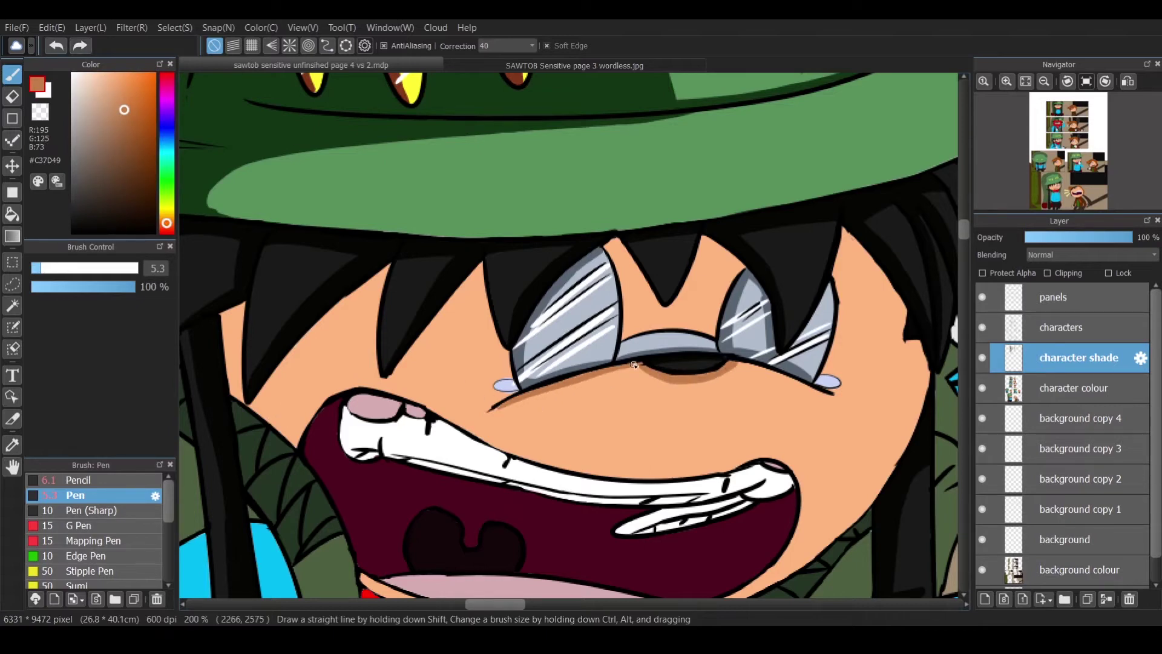
pyautogui.moveTo(766, 370); pyautogui.dragTo(837, 394)
pyautogui.moveTo(494, 399); pyautogui.dragTo(408, 409)
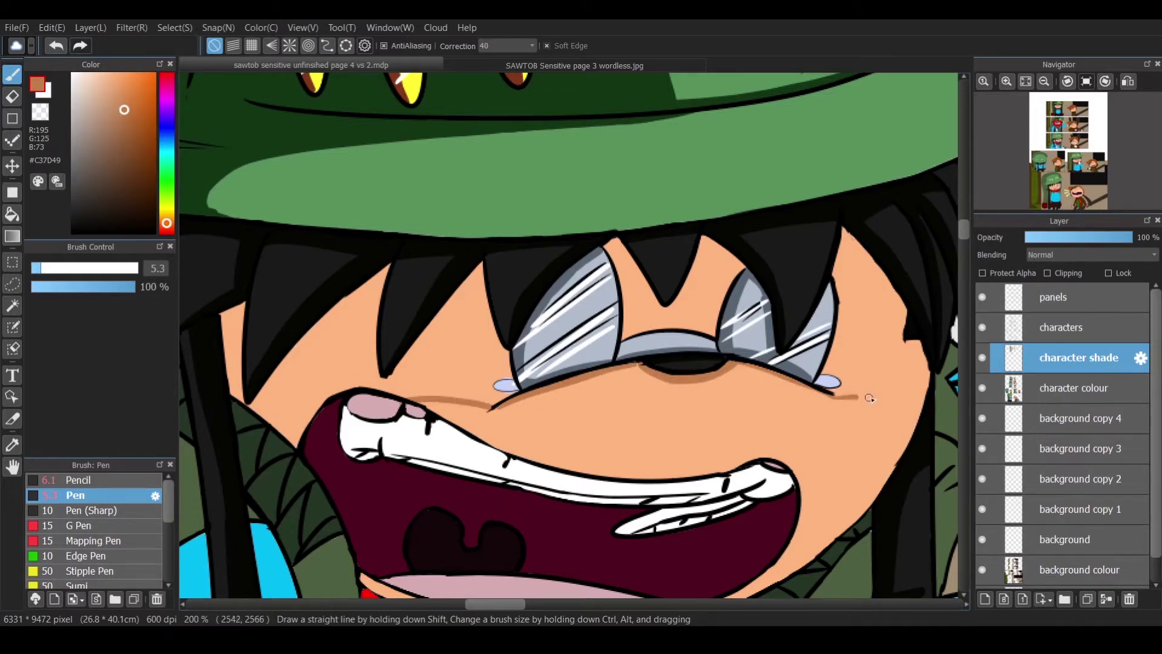
pyautogui.moveTo(835, 397); pyautogui.dragTo(920, 416)
# Fill the upper face around the fringe and glasses with #C37D49 and cover the gap along the cheek's shadow edge.
pyautogui.click(12, 214)
pyautogui.click(351, 339)
pyautogui.click(672, 278)
pyautogui.click(864, 336)
pyautogui.press('b')
pyautogui.scroll(2, 395, 428)
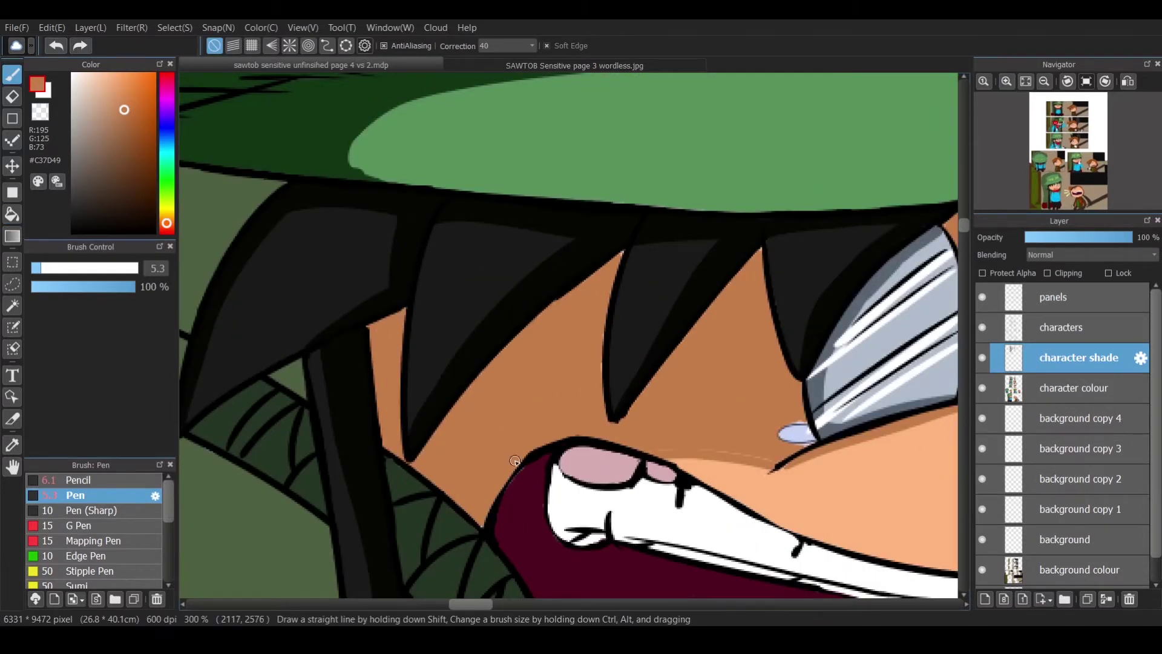
pyautogui.moveTo(650, 445); pyautogui.dragTo(753, 457)
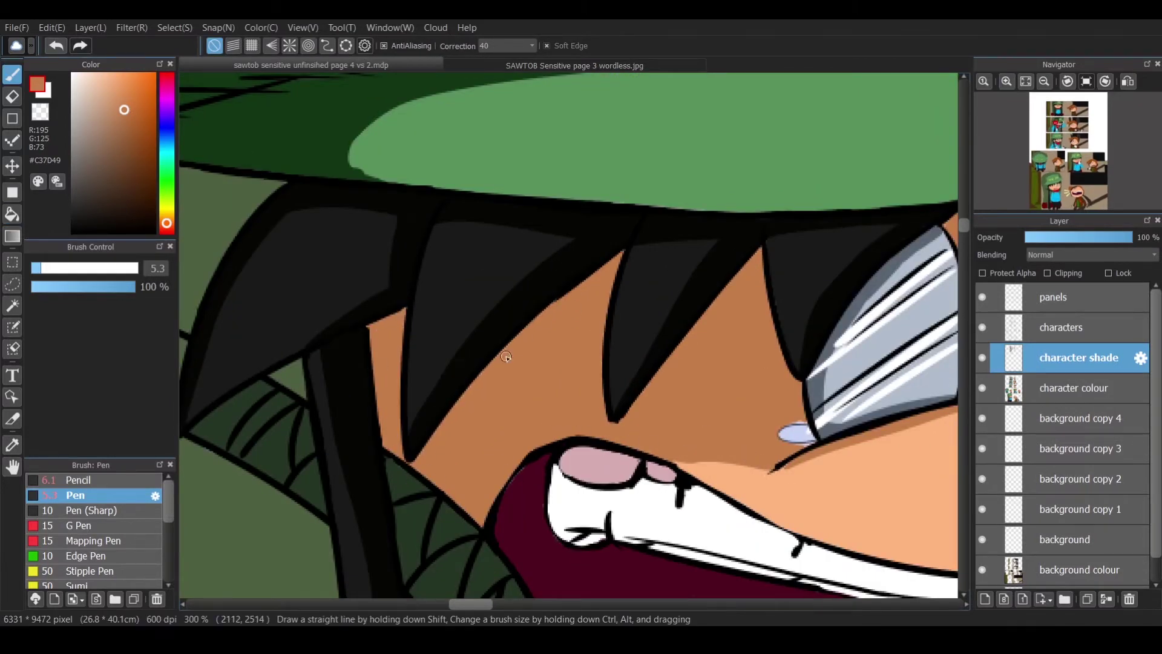
# Touch up the face shadow around the glasses with a 3.2 pen and shade the chin strip below the tongue with #C37D49.
pyautogui.hscroll(5, 513, 332)
pyautogui.press('[')
pyautogui.press('[')
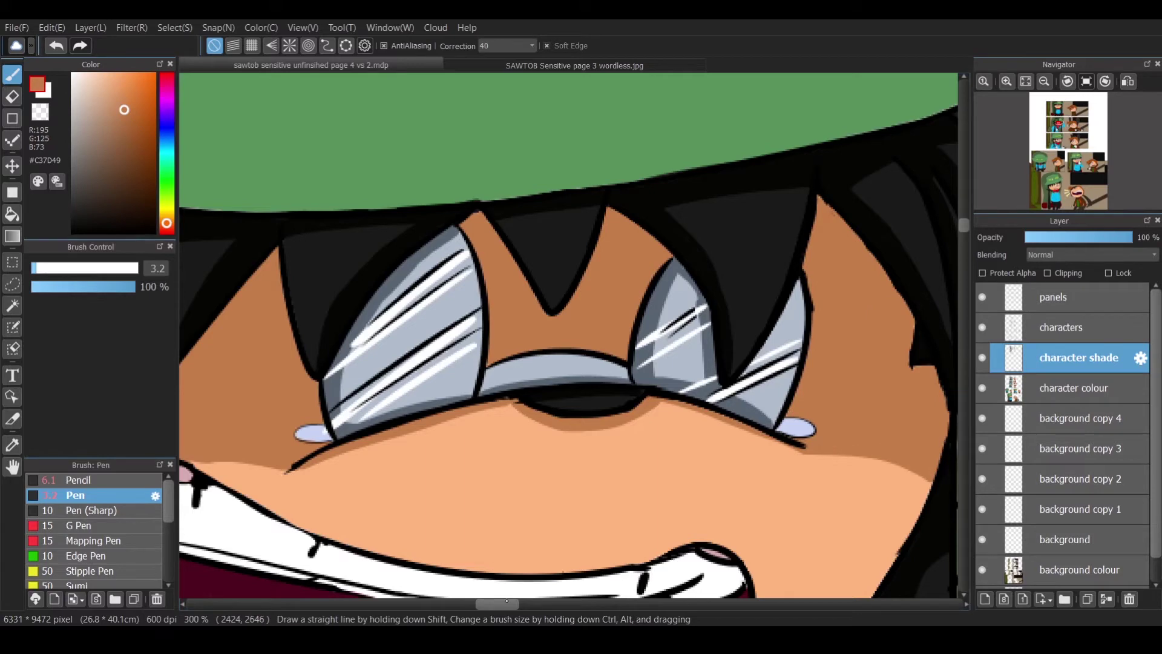
pyautogui.hscroll(4, 510, 370)
pyautogui.hscroll(-4, 490, 248)
pyautogui.scroll(-2, 422, 414)
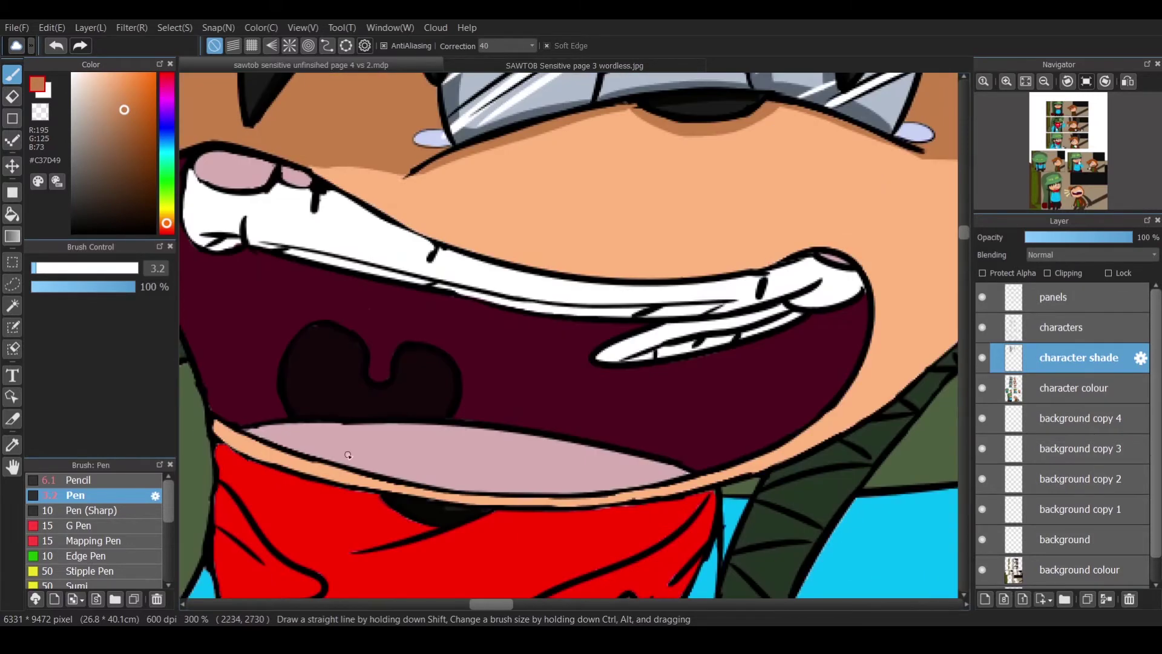
pyautogui.moveTo(254, 451)
pyautogui.mouseDown()
pyautogui.moveTo(219, 428)
pyautogui.moveTo(345, 481)
pyautogui.moveTo(517, 504)
pyautogui.moveTo(595, 507)
pyautogui.moveTo(714, 483)
pyautogui.mouseUp()
# Sample the dark mouth shadow colour #21030D from the finished page 3 artwork.
pyautogui.press('e')
pyautogui.press('i')
pyautogui.hotkey('ctrl', 'Tab')
pyautogui.scroll(-5, 569, 341)
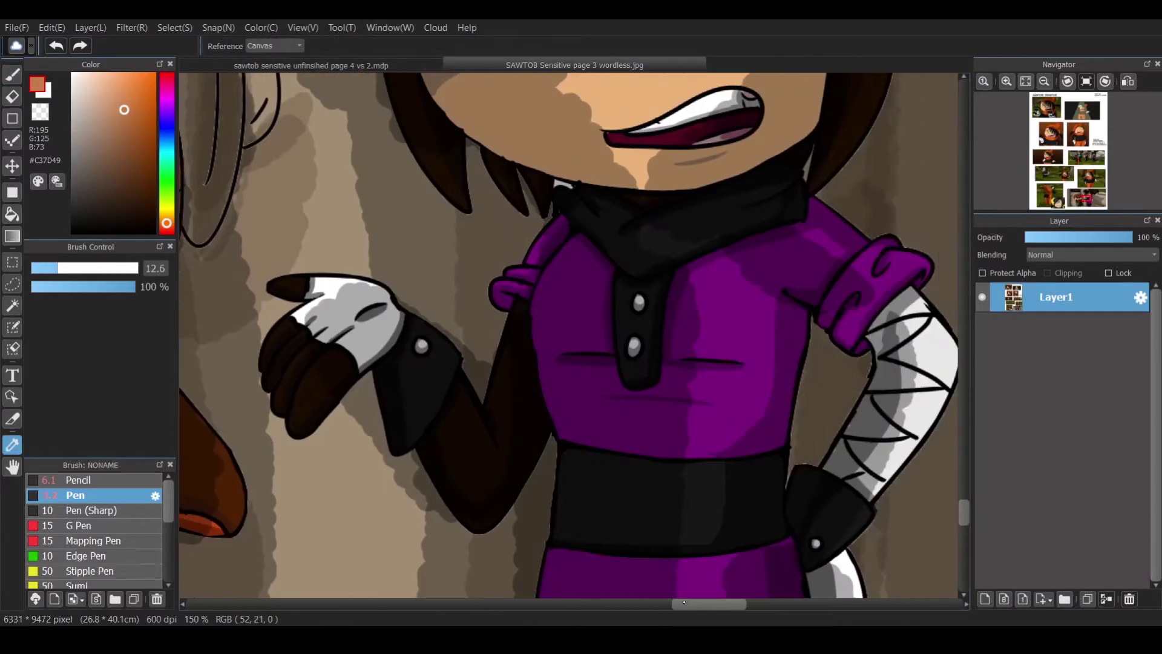
pyautogui.hscroll(2, 568, 341)
pyautogui.scroll(10, 568, 341)
pyautogui.hscroll(-1, 568, 341)
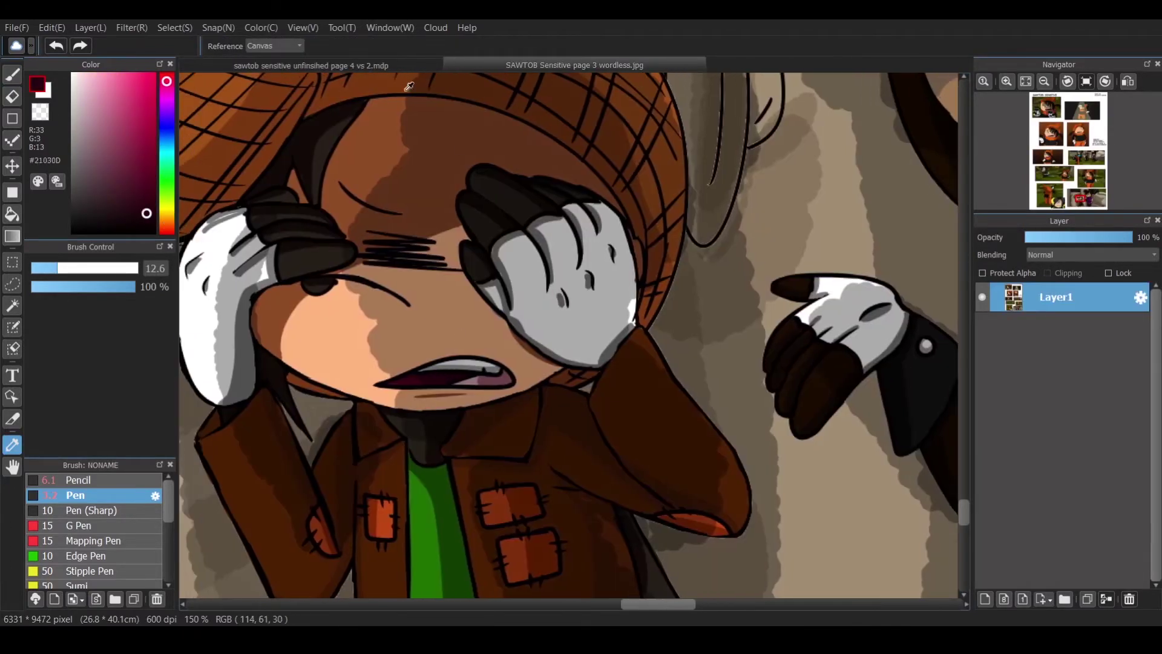
# Outline and fill the shadows around the throat opening, under the upper teeth and at the mouth corner with #21030D.
pyautogui.hotkey('ctrl', 'Tab')
pyautogui.press('p')
pyautogui.moveTo(387, 293); pyautogui.dragTo(466, 418)
pyautogui.press('g')
pyautogui.click(475, 388)
pyautogui.press('p')
pyautogui.moveTo(464, 317); pyautogui.dragTo(484, 306)
pyautogui.moveTo(790, 330); pyautogui.dragTo(850, 357)
pyautogui.press('g')
pyautogui.click(838, 327)
pyautogui.press('p')
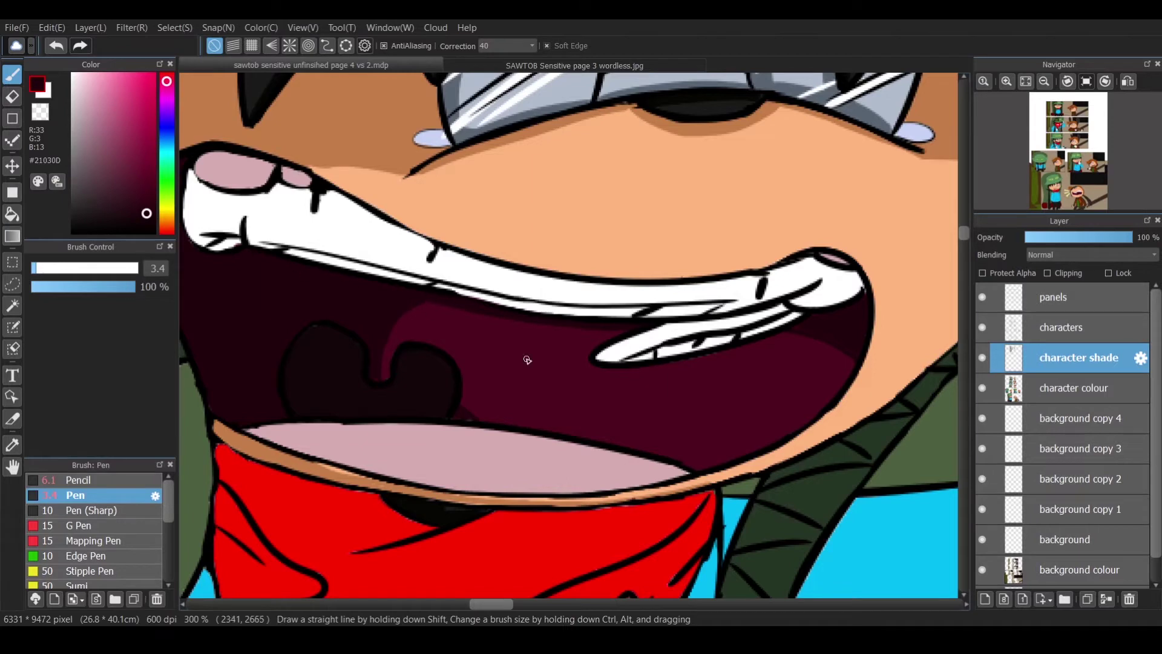
# Shade the mouth along the tongue's upper edge with #21030D and darken the side of the throat opening.
pyautogui.moveTo(528, 429); pyautogui.dragTo(690, 472)
pyautogui.hscroll(-3, 409, 179)
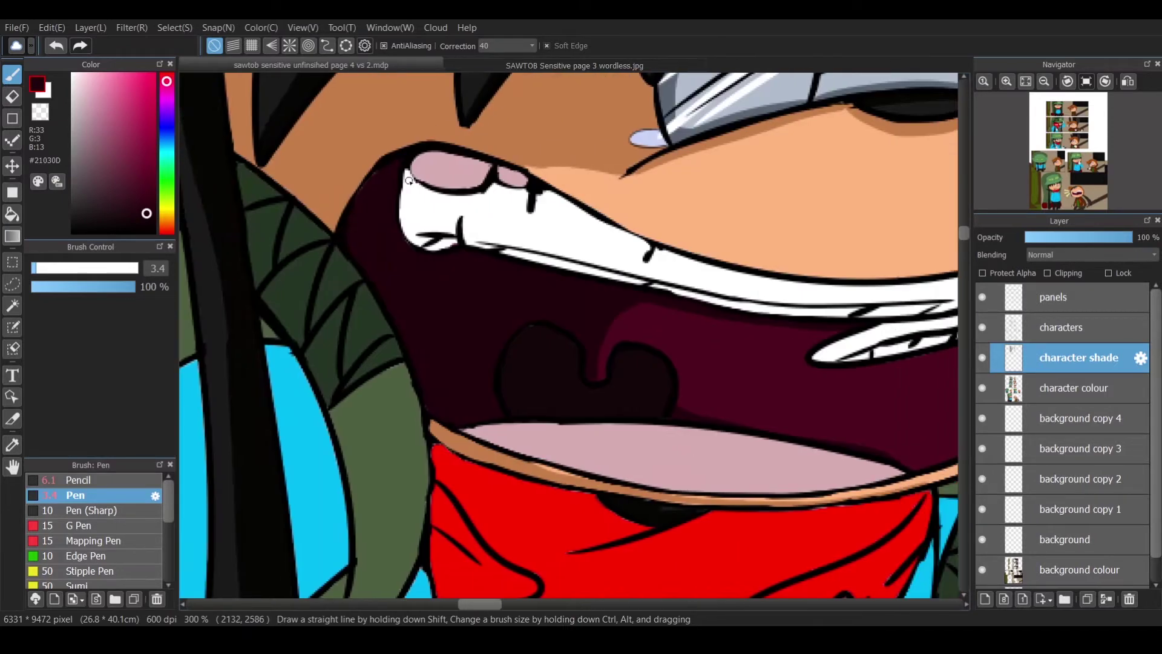
pyautogui.keyDown('alt'); pyautogui.click(566, 351); pyautogui.keyUp('alt')
# Sample the teeth shadow colour #9FA1A0 from the finished page 3 artwork for the pen.
pyautogui.press('i')
pyautogui.hotkey('ctrl', 'Tab')
pyautogui.scroll(-5, 569, 339)
pyautogui.click(881, 363)
pyautogui.hotkey('ctrl', 'Tab')
pyautogui.press('p')
# Shade the upper teeth along their lower edge and beside the tooth dividing lines with #9FA1A0.
pyautogui.moveTo(411, 236)
pyautogui.mouseDown()
pyautogui.moveTo(447, 245)
pyautogui.moveTo(457, 212)
pyautogui.moveTo(400, 172)
pyautogui.moveTo(414, 233)
pyautogui.moveTo(789, 313)
pyautogui.mouseUp()
pyautogui.moveTo(789, 313)
pyautogui.mouseDown()
pyautogui.moveTo(566, 311)
pyautogui.moveTo(724, 305)
pyautogui.mouseUp()
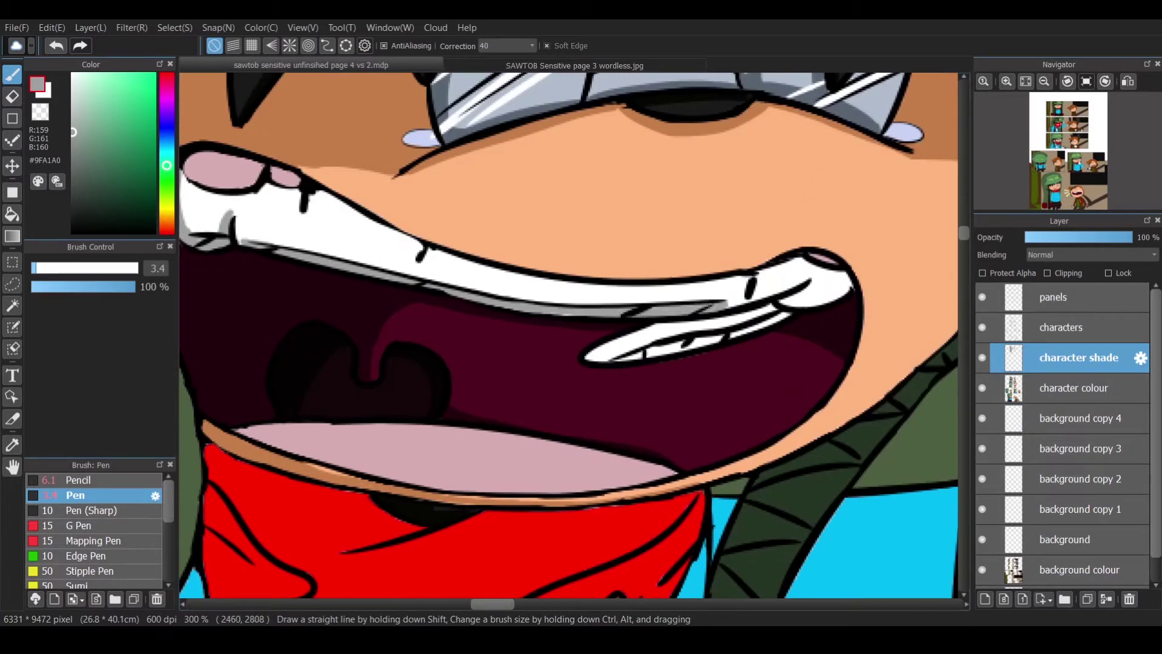
pyautogui.moveTo(422, 248)
pyautogui.mouseDown()
pyautogui.moveTo(411, 270)
pyautogui.moveTo(417, 236)
pyautogui.mouseUp()
pyautogui.moveTo(751, 279); pyautogui.dragTo(733, 309)
pyautogui.moveTo(832, 282); pyautogui.dragTo(783, 305)
# Shade the lower row of teeth near the mouth corner with #9FA1A0, leaving small highlights.
pyautogui.moveTo(782, 315)
pyautogui.mouseDown()
pyautogui.moveTo(733, 335)
pyautogui.moveTo(623, 357)
pyautogui.mouseUp()
pyautogui.moveTo(787, 311)
pyautogui.mouseDown()
pyautogui.moveTo(732, 335)
pyautogui.moveTo(619, 361)
pyautogui.moveTo(759, 328)
pyautogui.moveTo(749, 311)
pyautogui.moveTo(699, 330)
pyautogui.mouseUp()
pyautogui.moveTo(723, 321); pyautogui.dragTo(656, 342)
pyautogui.moveTo(675, 323); pyautogui.dragTo(587, 360)
pyautogui.hscroll(-3, 639, 332)
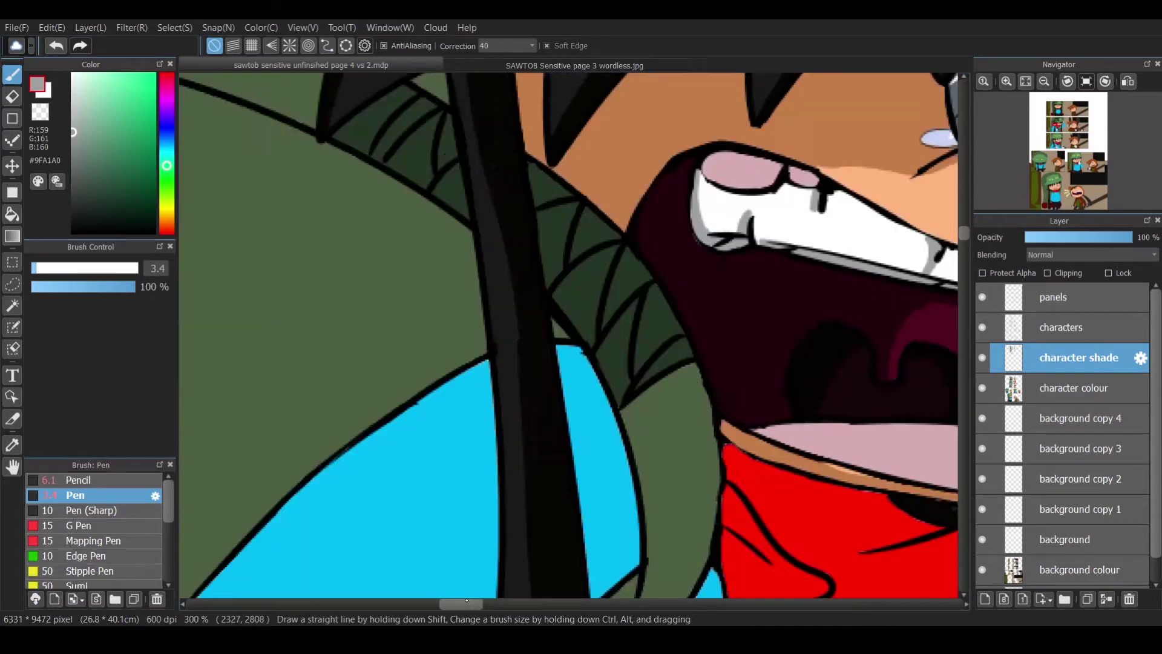
# Shade the gums and the tongue with #A25F66, leaving a light patch on the tongue.
pyautogui.press('alt')
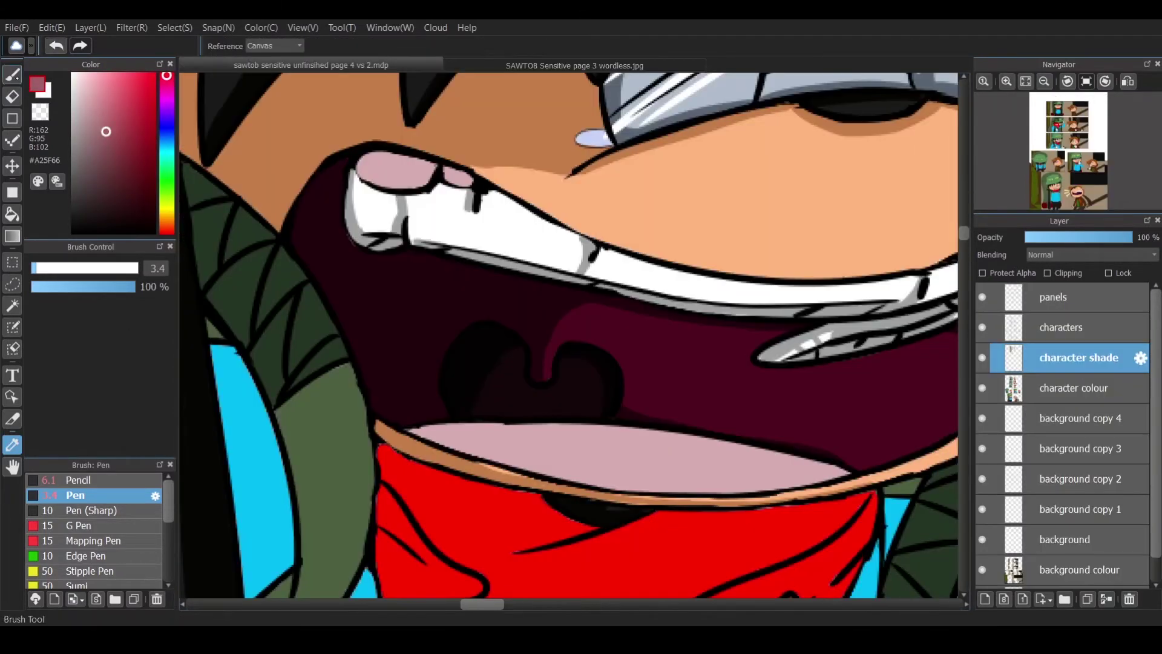
pyautogui.press('alt')
pyautogui.moveTo(387, 160)
pyautogui.mouseDown()
pyautogui.moveTo(417, 181)
pyautogui.moveTo(403, 185)
pyautogui.moveTo(451, 179)
pyautogui.mouseUp()
pyautogui.press('alt')
pyautogui.moveTo(418, 435); pyautogui.dragTo(624, 478)
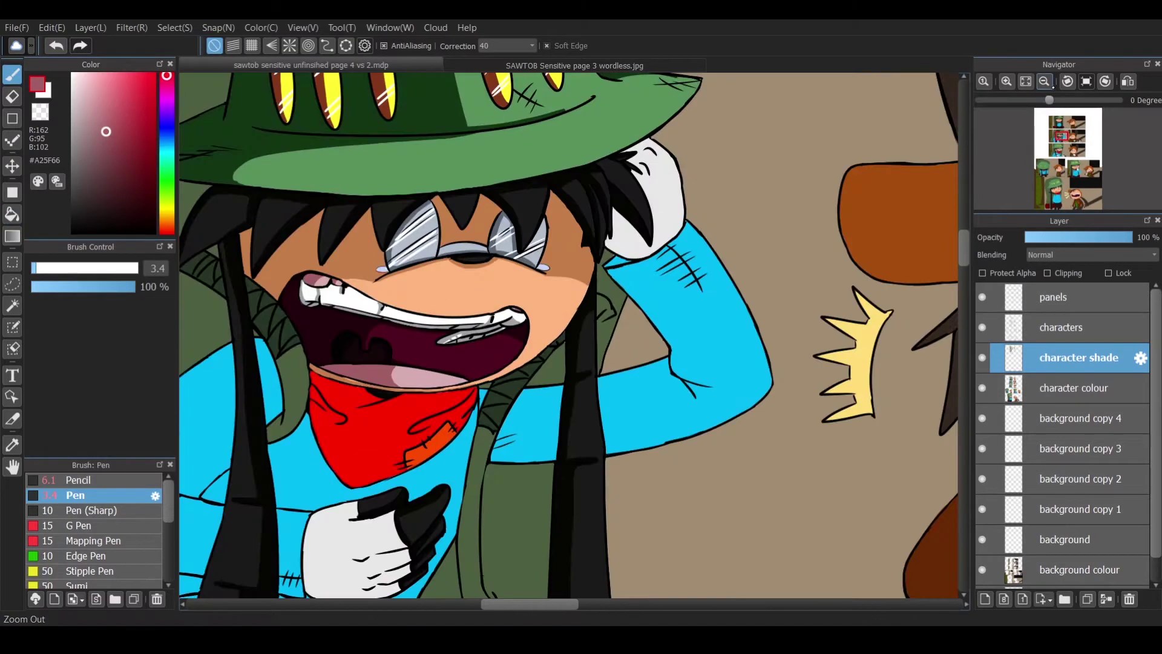
# Sample the bandana shadow colour #920000 and the shirt shadow colour #12799C from the finished first panel.
pyautogui.press('alt')
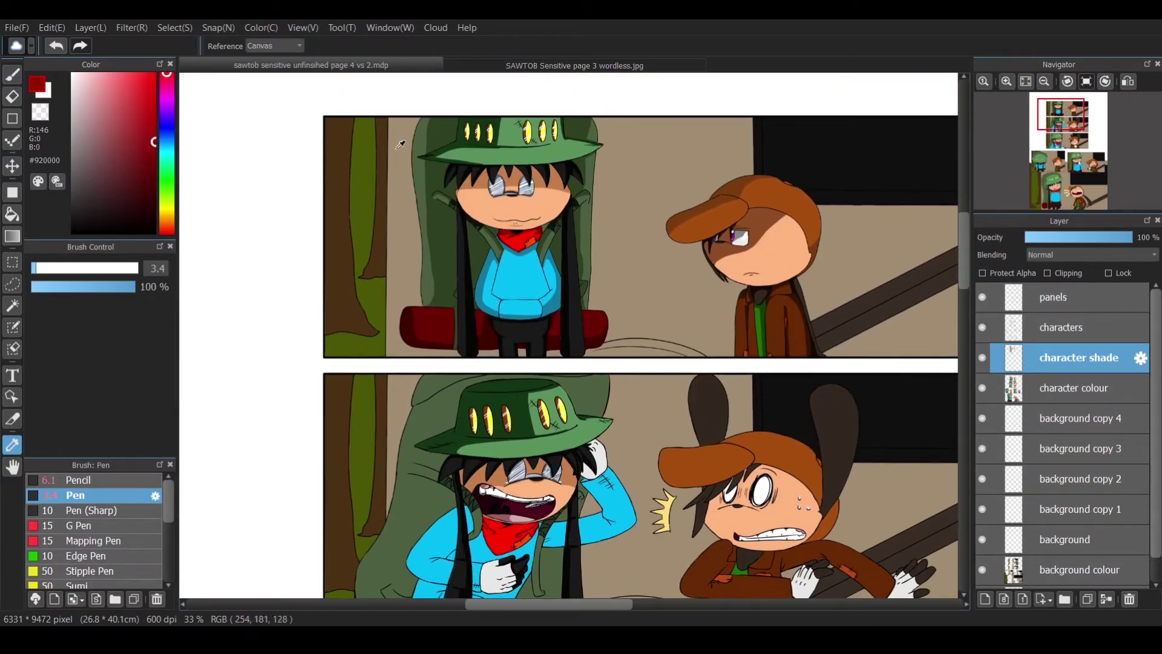
pyautogui.click(496, 285)
pyautogui.press('p')
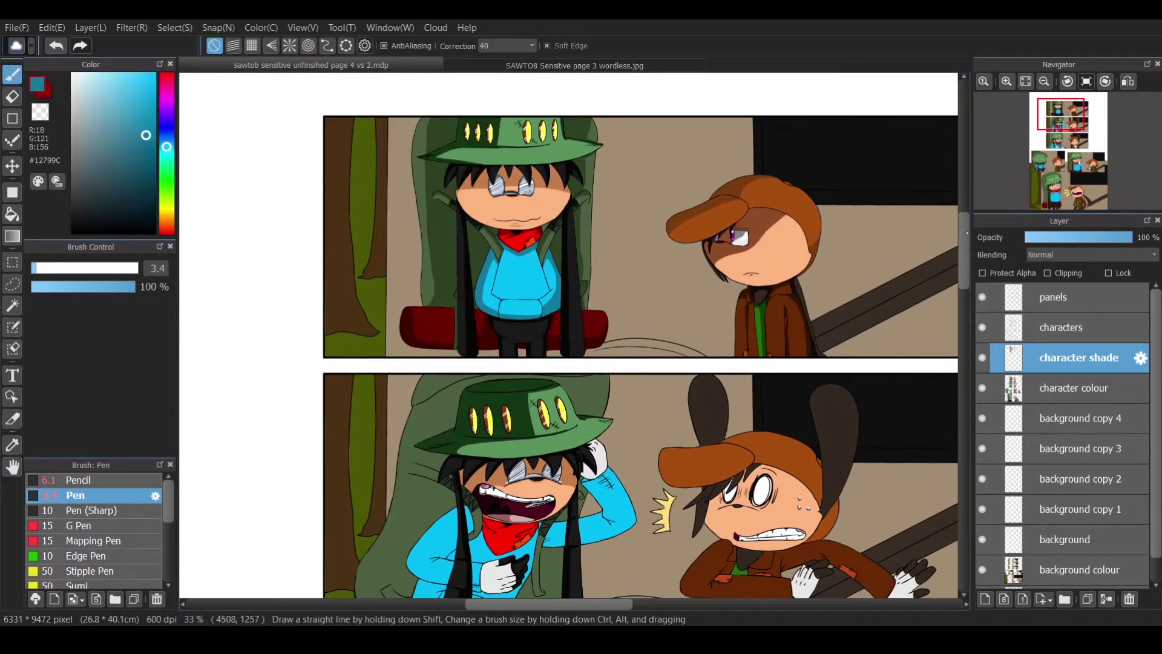
# Outline and fill the shadows on the bent arm's elbow folds and the cuff beside the lower glove with #12799C.
pyautogui.scroll(6, 520, 533)
pyautogui.hscroll(3, 536, 327)
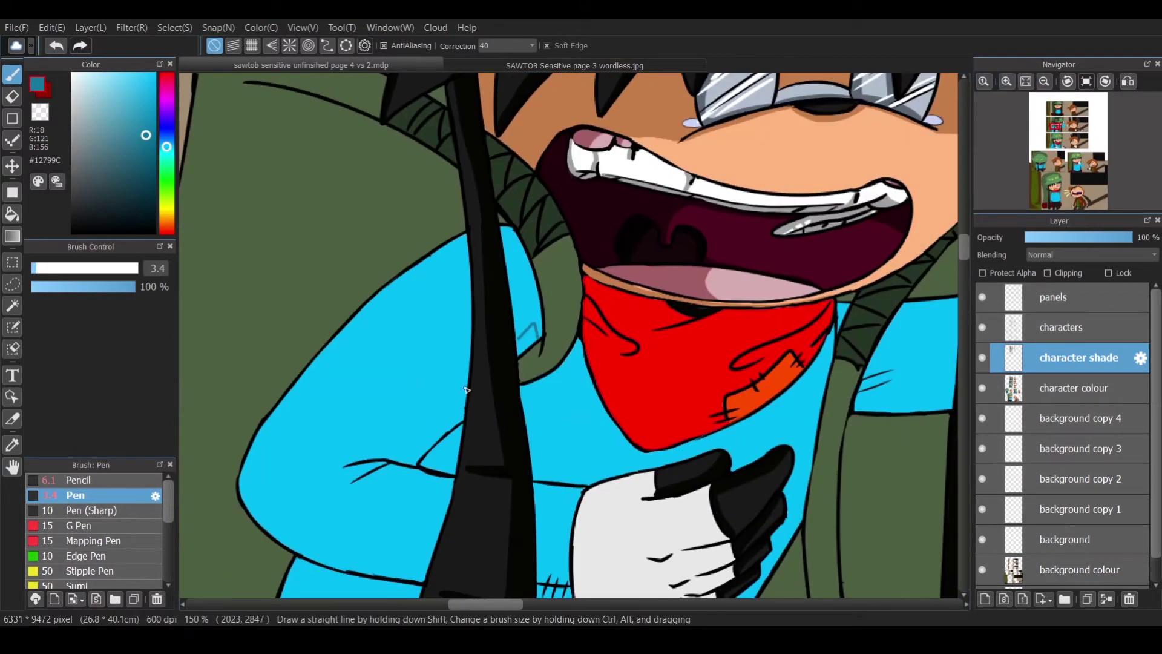
pyautogui.moveTo(465, 386); pyautogui.dragTo(375, 464)
pyautogui.scroll(-3, 680, 468)
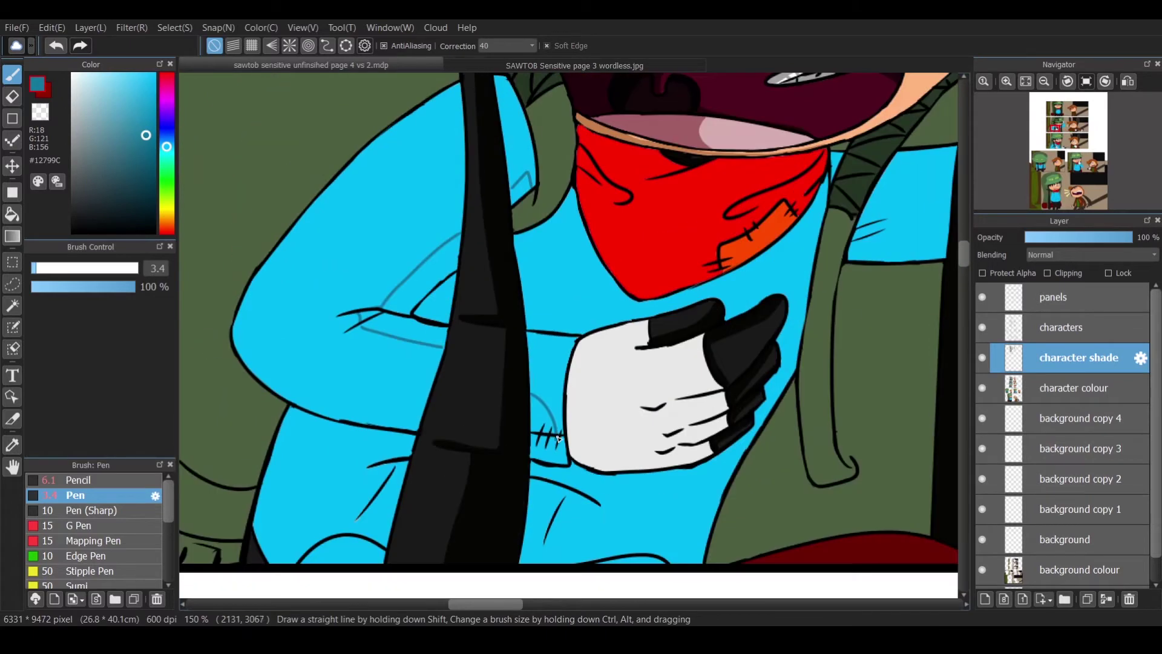
pyautogui.press('g')
pyautogui.click(411, 284)
pyautogui.click(551, 382)
pyautogui.click(370, 313)
pyautogui.press('b')
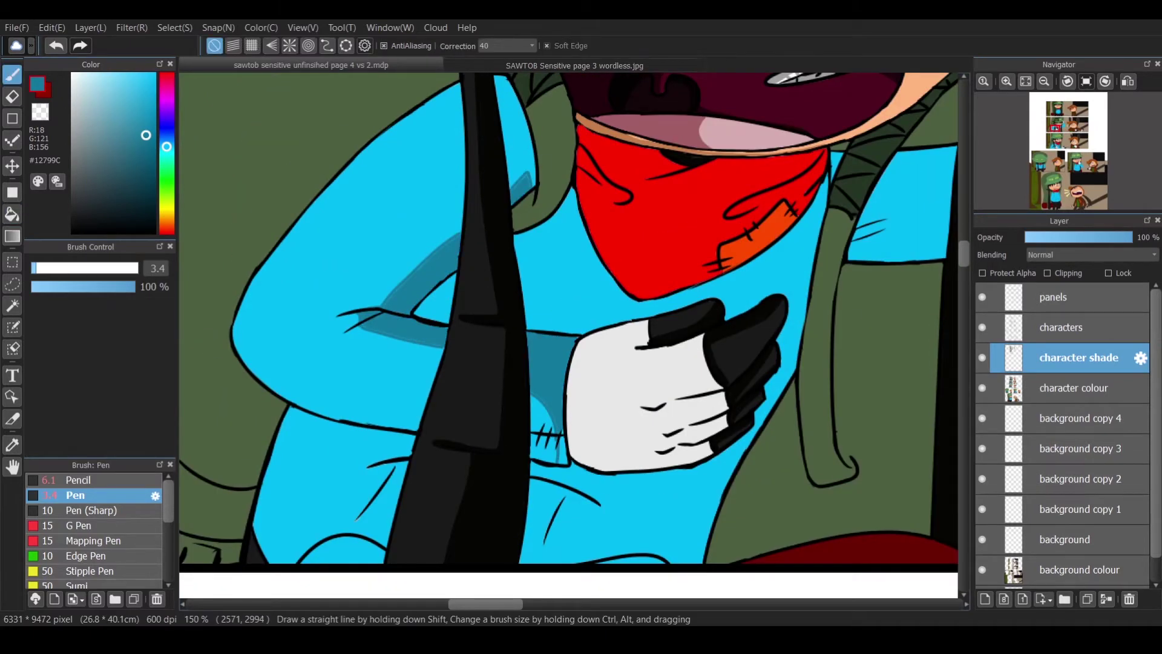
# Fill the shirt shadows at the shoulder under the strap and on the chest below the bandana with #12799C.
pyautogui.press('g')
pyautogui.click(514, 133)
pyautogui.click(446, 298)
pyautogui.press('b')
pyautogui.press('g')
pyautogui.press('b')
# Outline and fill the shadow on the shirt's side below the bent sleeve with #12799C.
pyautogui.moveTo(414, 447); pyautogui.dragTo(363, 466)
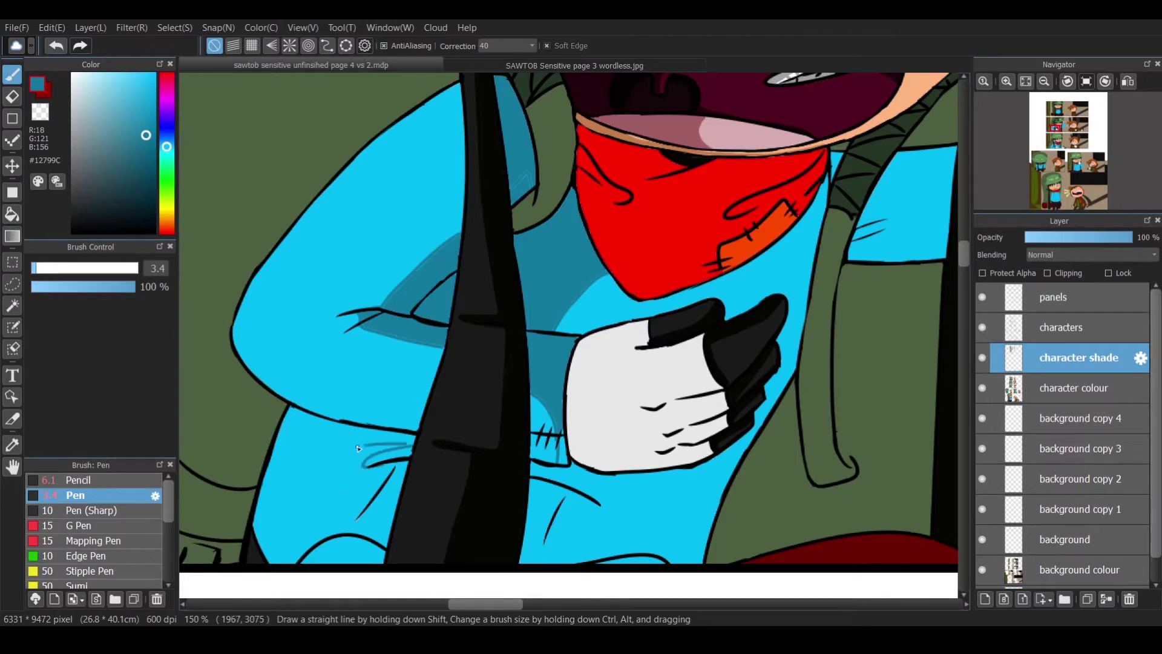
pyautogui.press('g')
pyautogui.click(327, 496)
pyautogui.press('b')
# Outline and fill the shadows along the shirt's waist creases on both sides of the hair strand with #12799C.
pyautogui.moveTo(357, 526); pyautogui.dragTo(385, 486)
pyautogui.moveTo(567, 470); pyautogui.dragTo(616, 509)
pyautogui.moveTo(566, 498); pyautogui.dragTo(545, 551)
pyautogui.moveTo(526, 481); pyautogui.dragTo(564, 512)
pyautogui.press('g')
pyautogui.click(384, 493)
pyautogui.click(575, 492)
pyautogui.click(554, 521)
pyautogui.press('b')
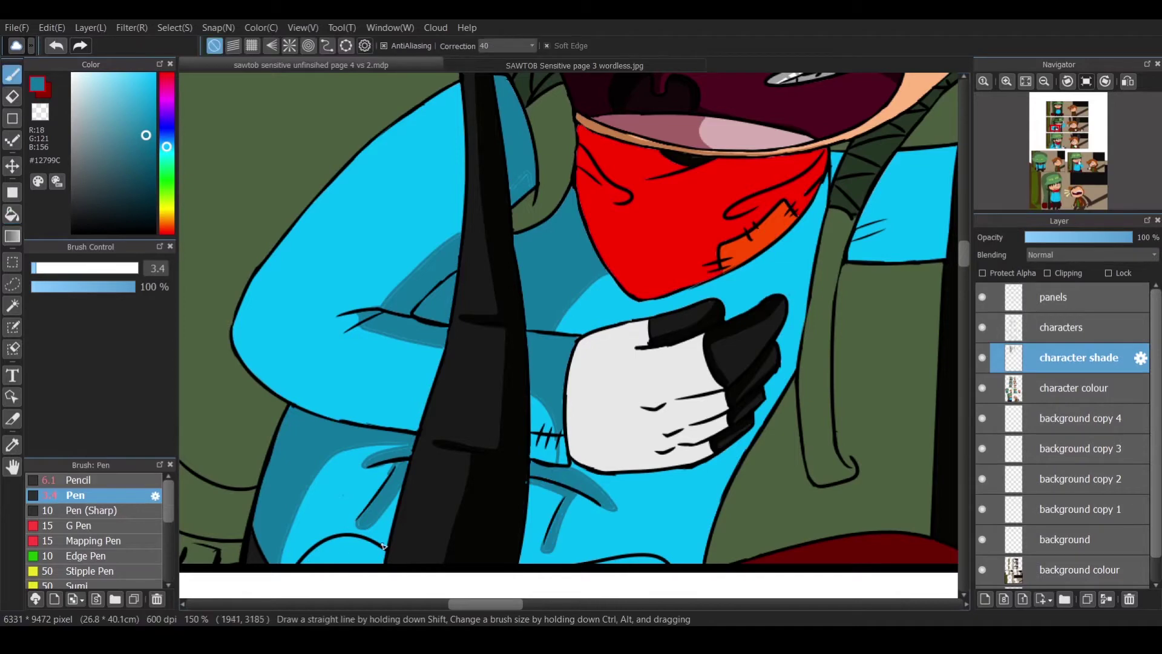
# Fill the small folds at the shirt's lower edge and outline and fill the shadow around the lower glove with #12799C.
pyautogui.moveTo(664, 561); pyautogui.dragTo(669, 560)
pyautogui.press('g')
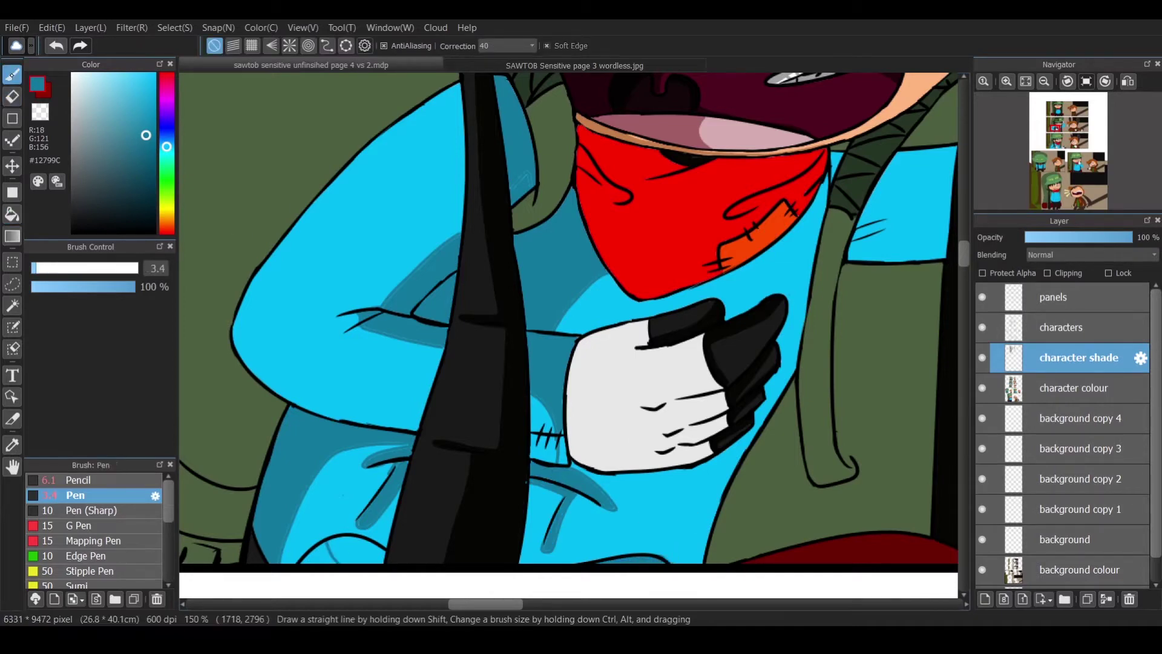
pyautogui.press('b')
pyautogui.moveTo(583, 331); pyautogui.dragTo(737, 308)
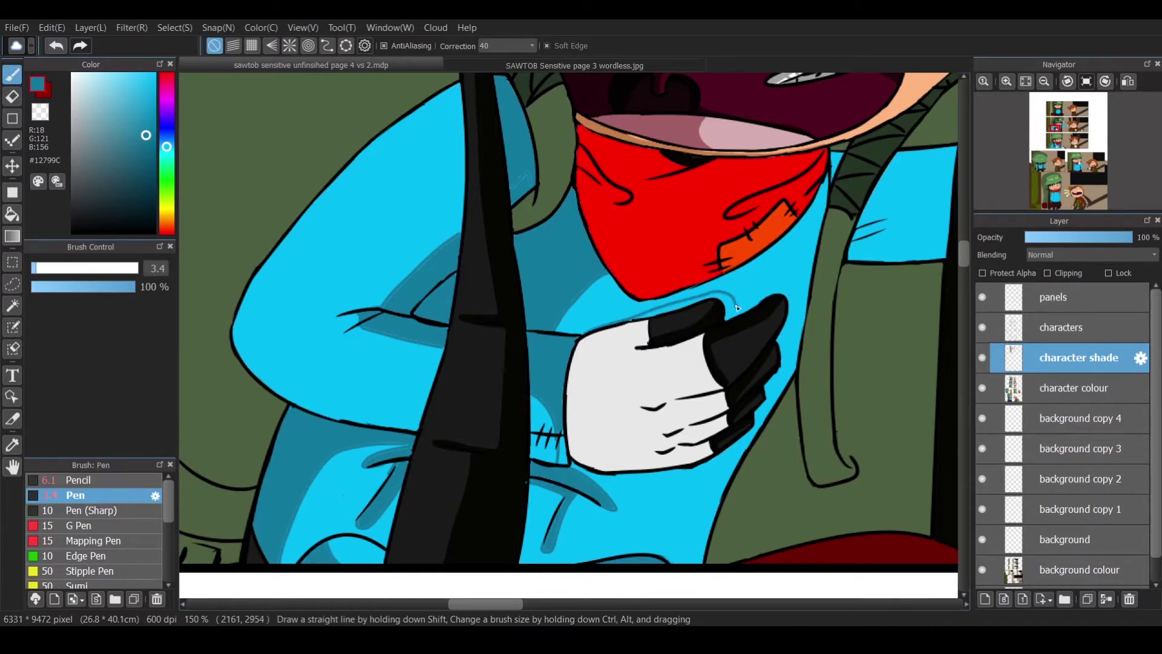
pyautogui.moveTo(693, 472); pyautogui.dragTo(599, 481)
pyautogui.press('g')
pyautogui.click(636, 475)
pyautogui.click(696, 305)
# Fill the chest shadow beside the bandana and shade the top of the raised arm's sleeve between the strap and hair with #12799C.
pyautogui.hscroll(5, 569, 326)
pyautogui.press('b')
pyautogui.press('g')
pyautogui.click(503, 193)
pyautogui.click(524, 171)
pyautogui.press('b')
pyautogui.moveTo(629, 214); pyautogui.dragTo(534, 236)
pyautogui.press('g')
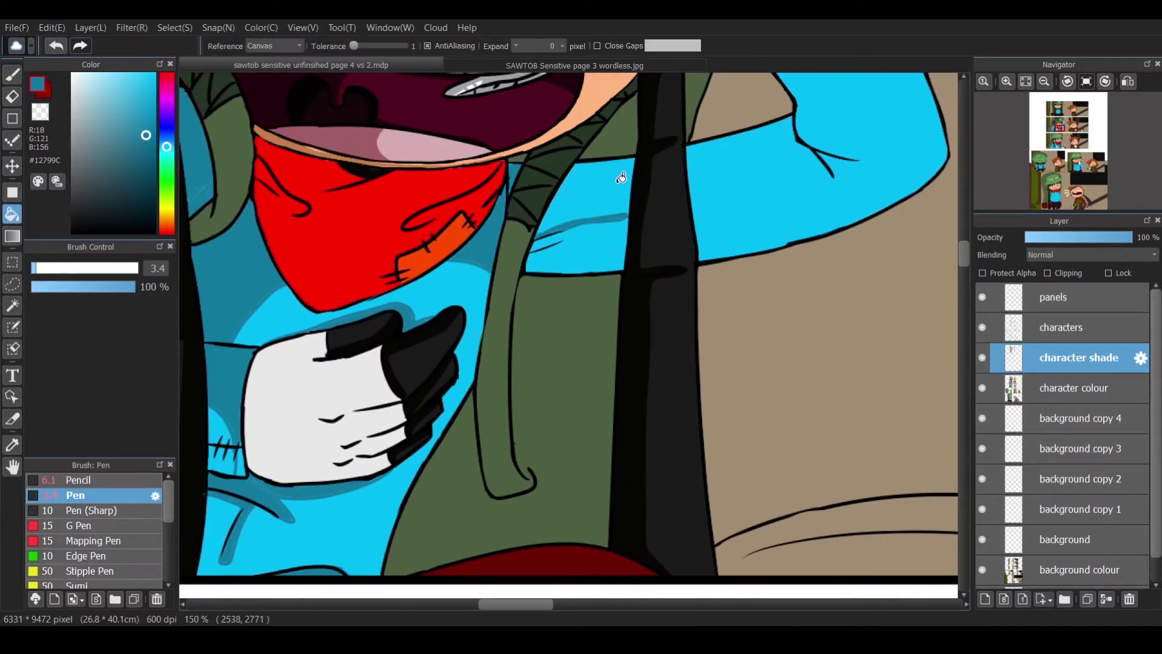
pyautogui.click(622, 176)
# Outline and fill the shadows on the raised sleeve's lower edge beside the strap and on the upper arm past the hair with #12799C.
pyautogui.hscroll(4, 621, 177)
pyautogui.press('b')
pyautogui.press('g')
pyautogui.press('b')
pyautogui.press('g')
pyautogui.click(339, 260)
pyautogui.press('b')
pyautogui.scroll(5, 569, 336)
pyautogui.moveTo(566, 391); pyautogui.dragTo(448, 448)
pyautogui.press('g')
pyautogui.click(496, 399)
# Outline and fill the shadow along the raised forearm's inner edge, from the elbow crease to the glove, with #12799C.
pyautogui.press('b')
pyautogui.moveTo(599, 403)
pyautogui.mouseDown()
pyautogui.moveTo(584, 400)
pyautogui.moveTo(505, 254)
pyautogui.moveTo(514, 205)
pyautogui.moveTo(499, 202)
pyautogui.mouseUp()
pyautogui.press('g')
pyautogui.click(490, 254)
pyautogui.press('b')
pyautogui.press('g')
pyautogui.click(469, 213)
pyautogui.press('b')
# Paint over the gaps in the shirt shadows at the shoulder, bent elbow creases and waist folds with #12799C.
pyautogui.hscroll(-5, 510, 417)
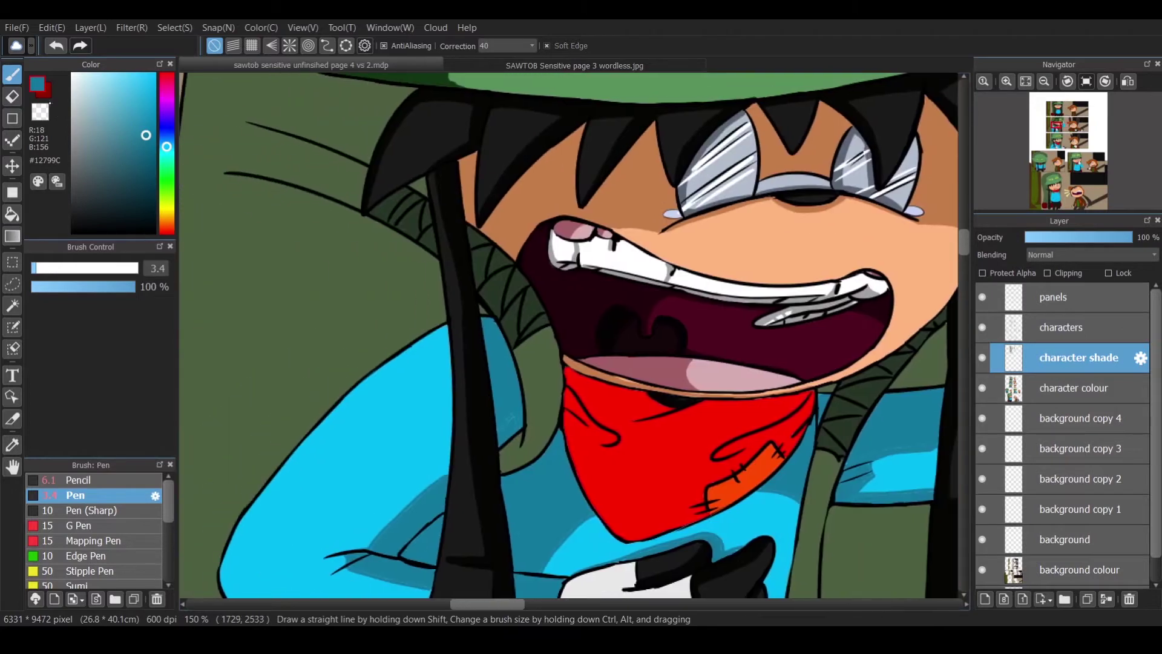
pyautogui.hotkey('ctrl', '+')
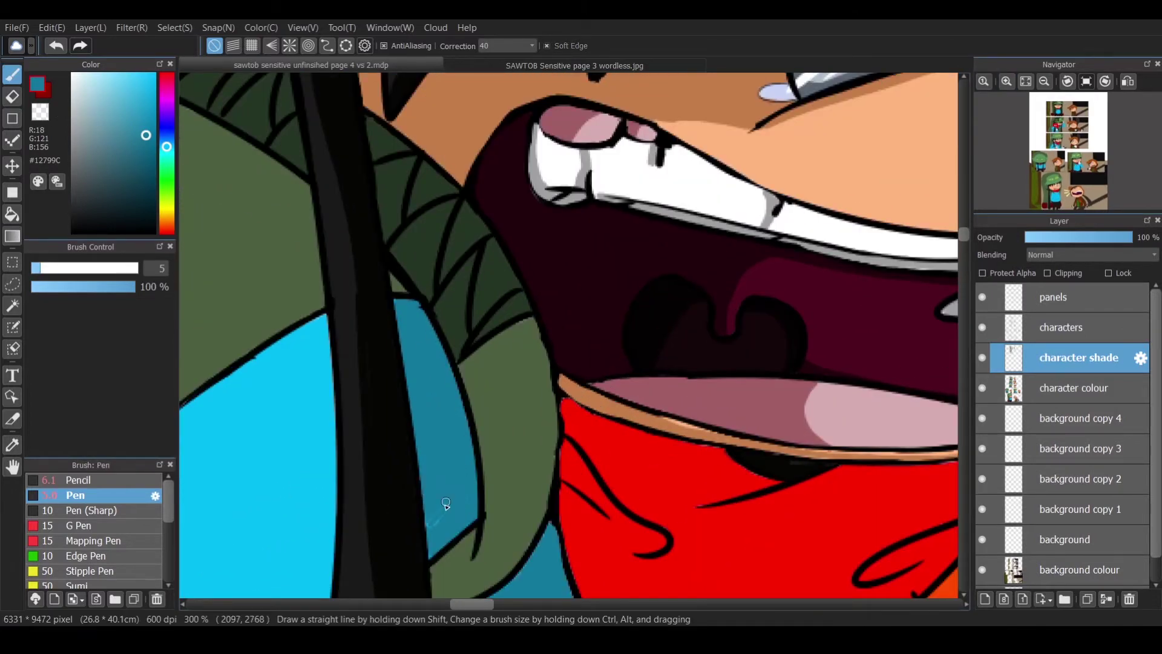
pyautogui.scroll(-5, 546, 299)
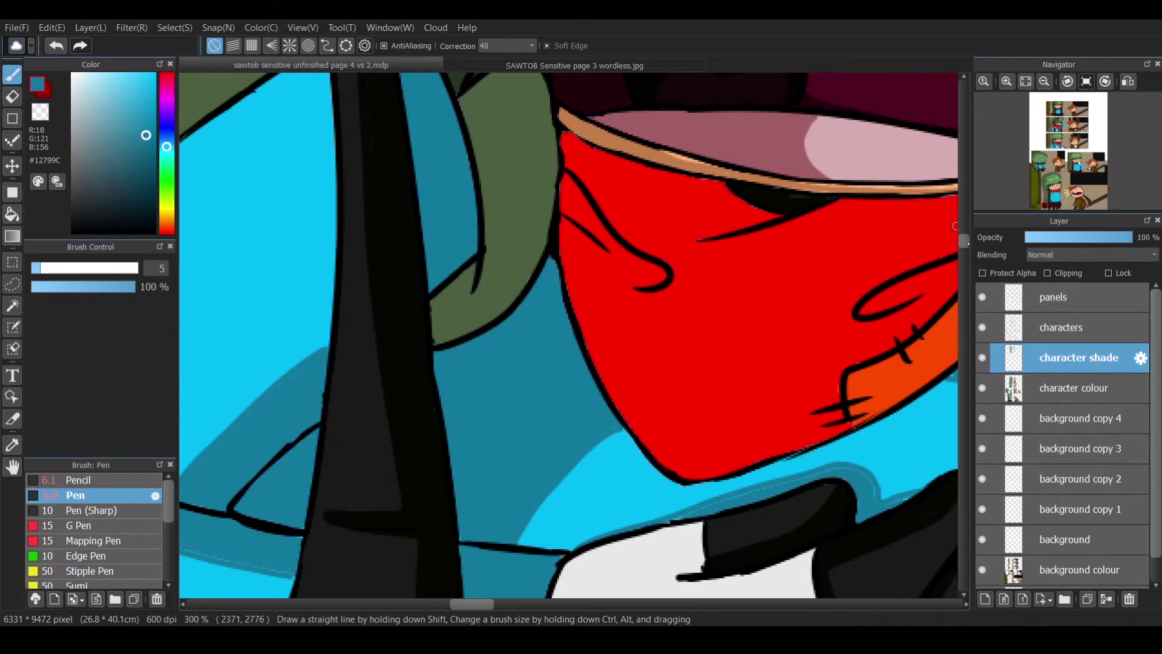
pyautogui.scroll(-5, 955, 225)
pyautogui.hscroll(-5, 592, 146)
pyautogui.hscroll(3, 592, 147)
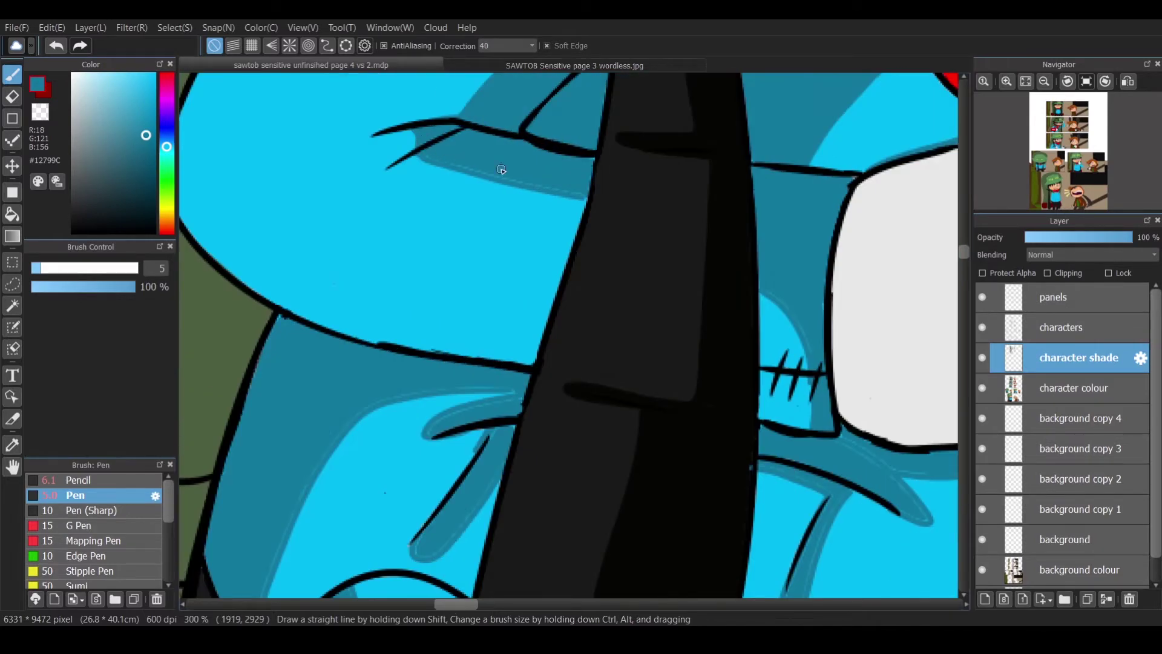
pyautogui.moveTo(421, 160); pyautogui.dragTo(390, 175)
pyautogui.moveTo(411, 134); pyautogui.dragTo(373, 139)
pyautogui.scroll(3, 537, 267)
pyautogui.moveTo(763, 438)
pyautogui.mouseDown()
pyautogui.moveTo(780, 499)
pyautogui.moveTo(770, 524)
pyautogui.mouseUp()
pyautogui.scroll(-10, 801, 487)
pyautogui.scroll(5, 482, 236)
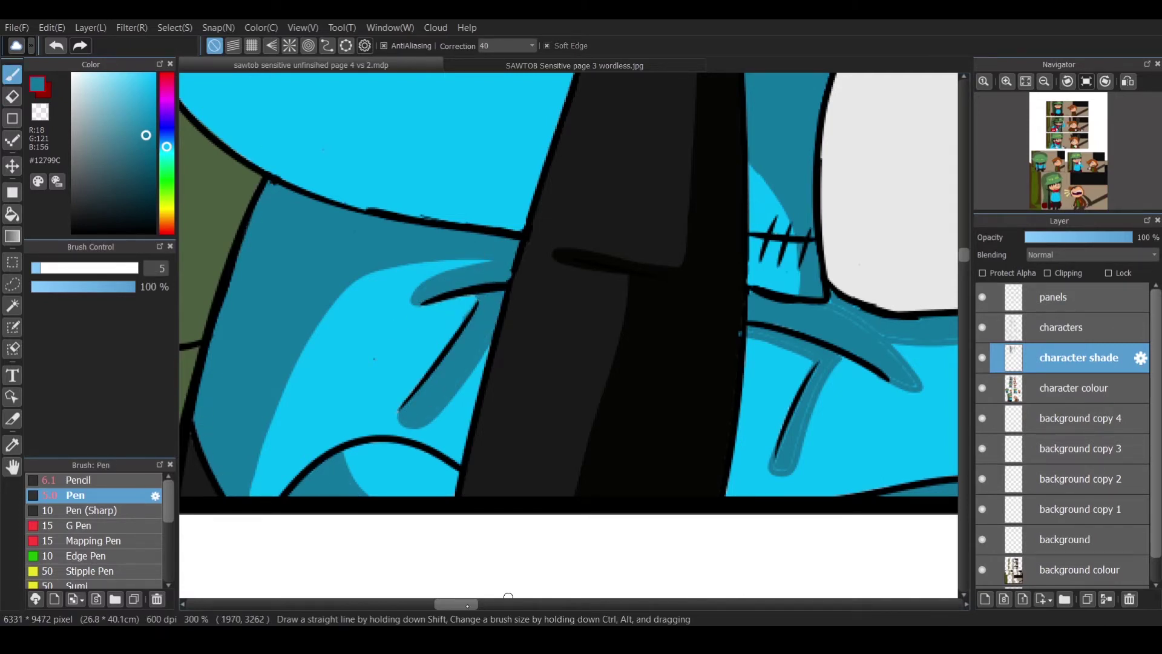
# Clean up the blue shadows around the lower glove, beneath the bandana and on the raised sleeve with #12799C.
pyautogui.hscroll(5, 509, 596)
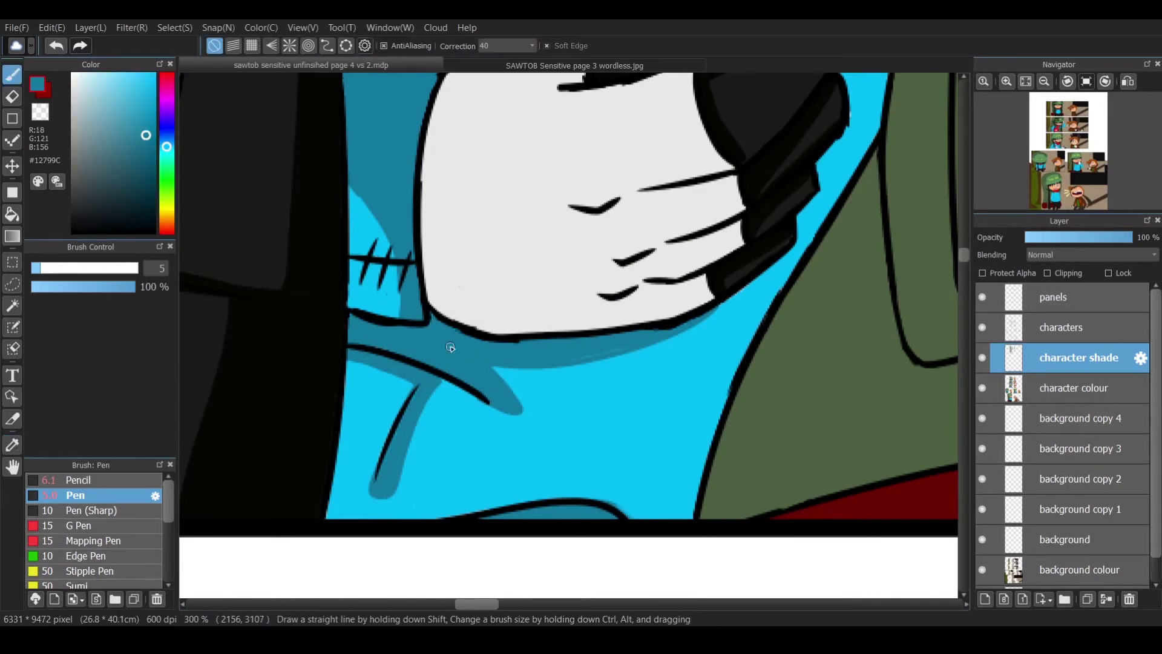
pyautogui.scroll(5, 450, 346)
pyautogui.moveTo(822, 360); pyautogui.dragTo(805, 369)
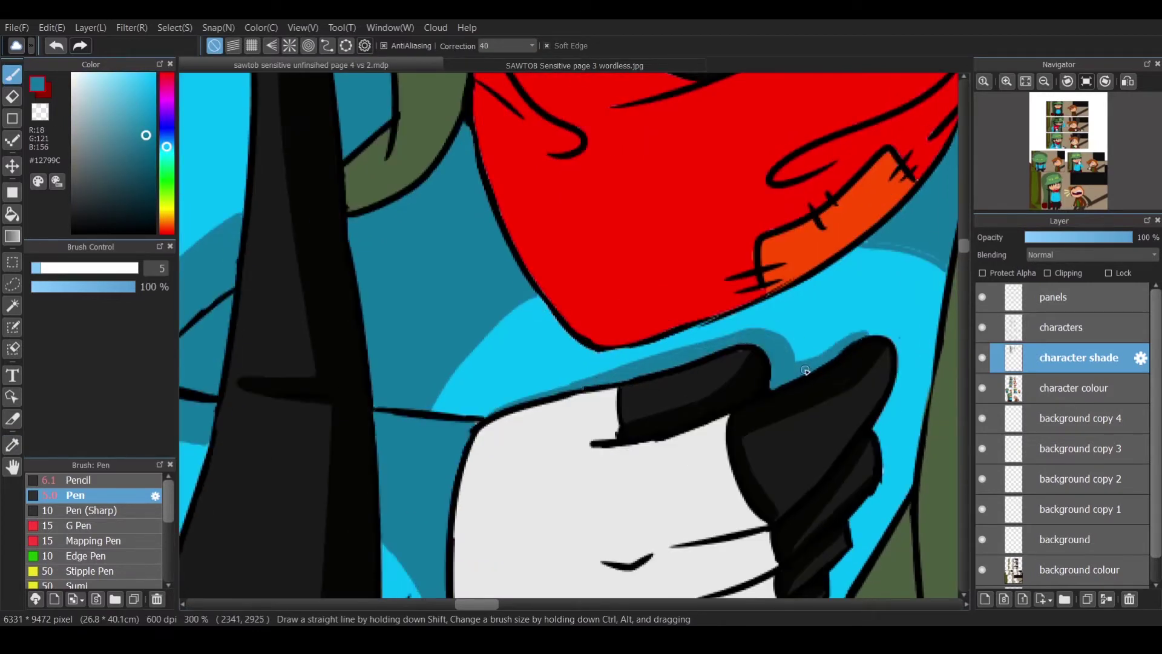
pyautogui.hscroll(5, 380, 103)
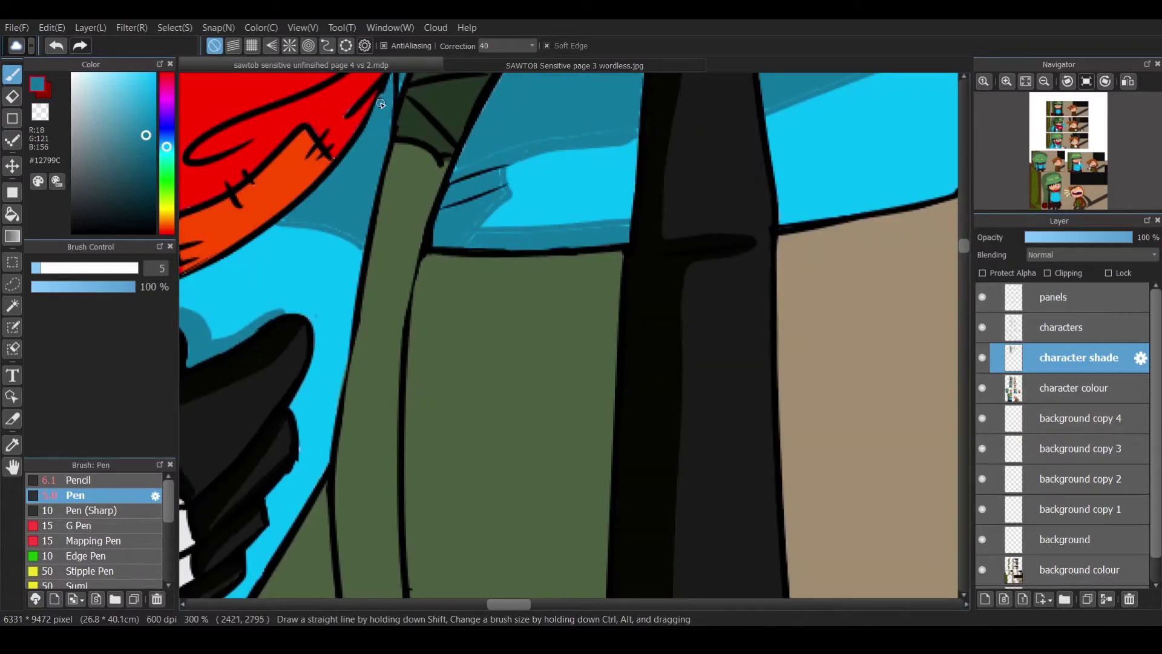
pyautogui.scroll(3, 410, 268)
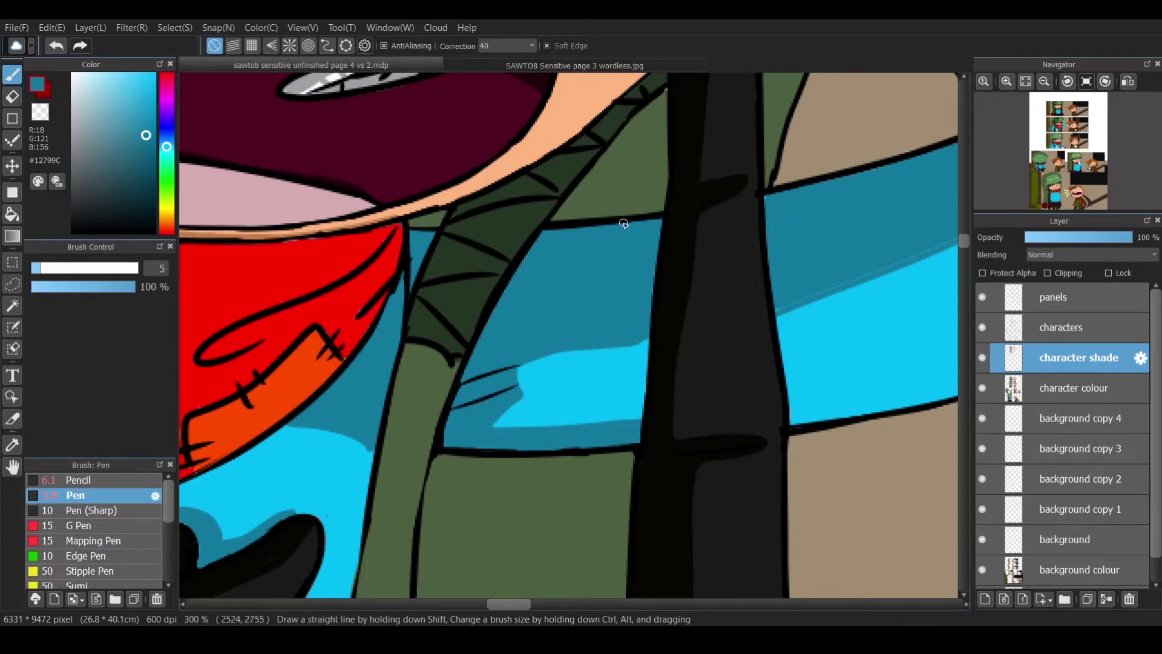
pyautogui.hscroll(4, 513, 203)
# Sample grey #787878 from the glove in the page 3 artwork and shade the raised glove around the hair and cuff.
pyautogui.moveTo(576, 188); pyautogui.dragTo(608, 512)
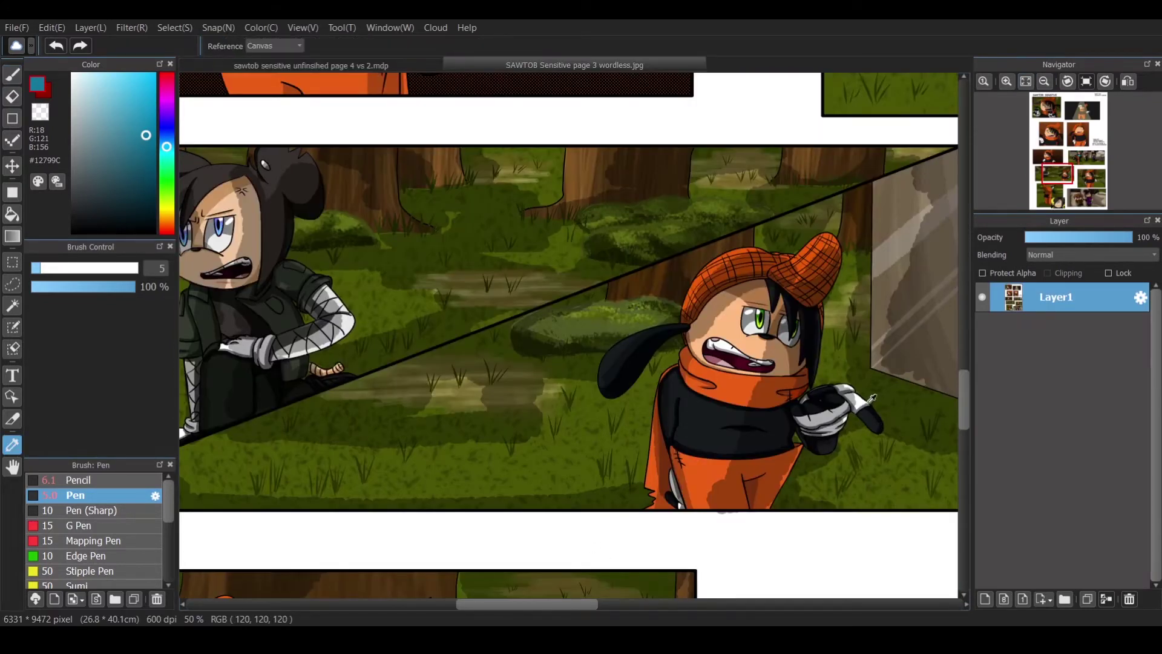
pyautogui.click(872, 397)
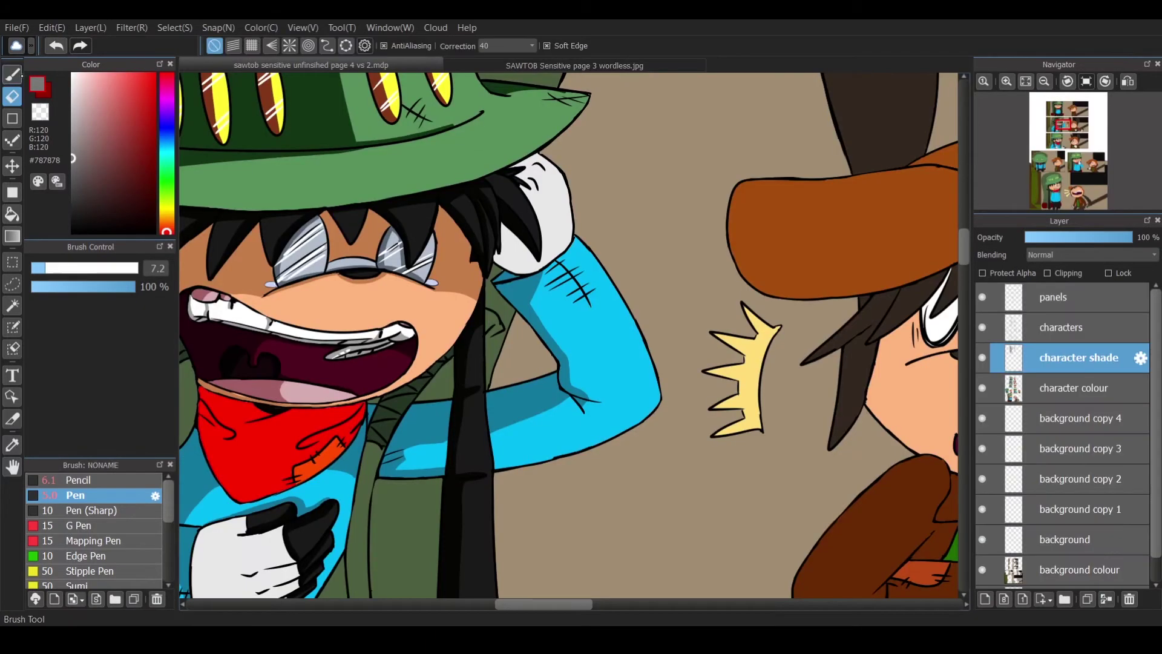
pyautogui.press('b')
pyautogui.scroll(3, 484, 278)
pyautogui.press('g')
pyautogui.click(484, 278)
pyautogui.press('b')
pyautogui.moveTo(506, 96)
pyautogui.mouseDown()
pyautogui.moveTo(460, 118)
pyautogui.moveTo(512, 95)
pyautogui.mouseUp()
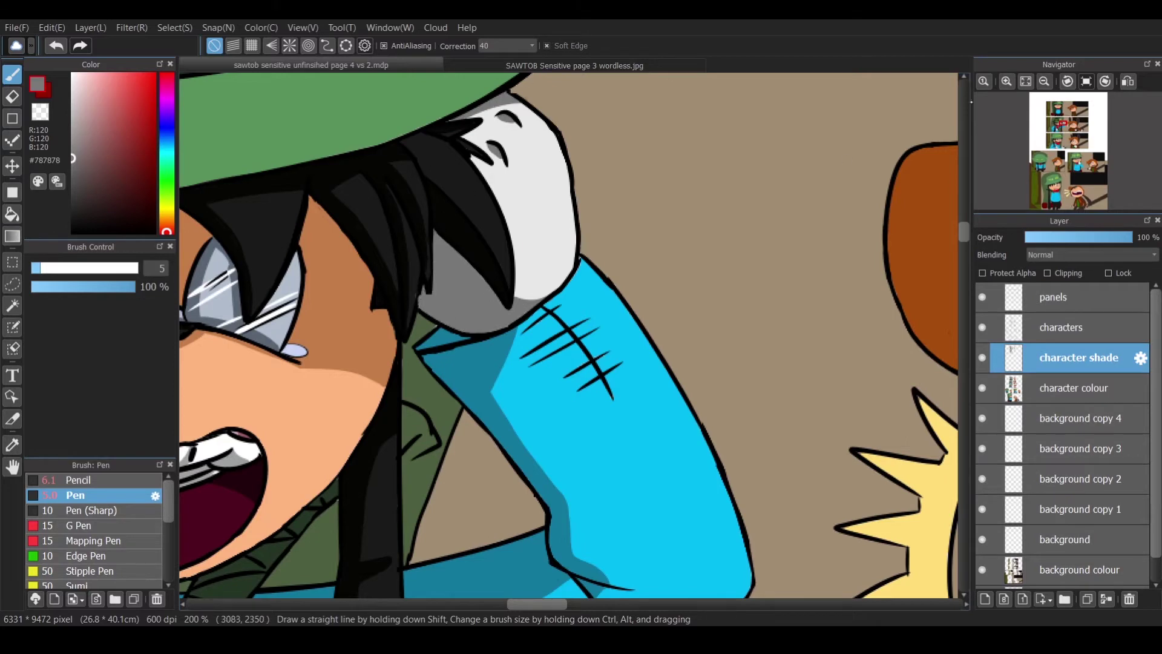
# Shade the lower glove along the thumb, knuckles, finger edges and wrist side with #787878.
pyautogui.scroll(-2, 846, 161)
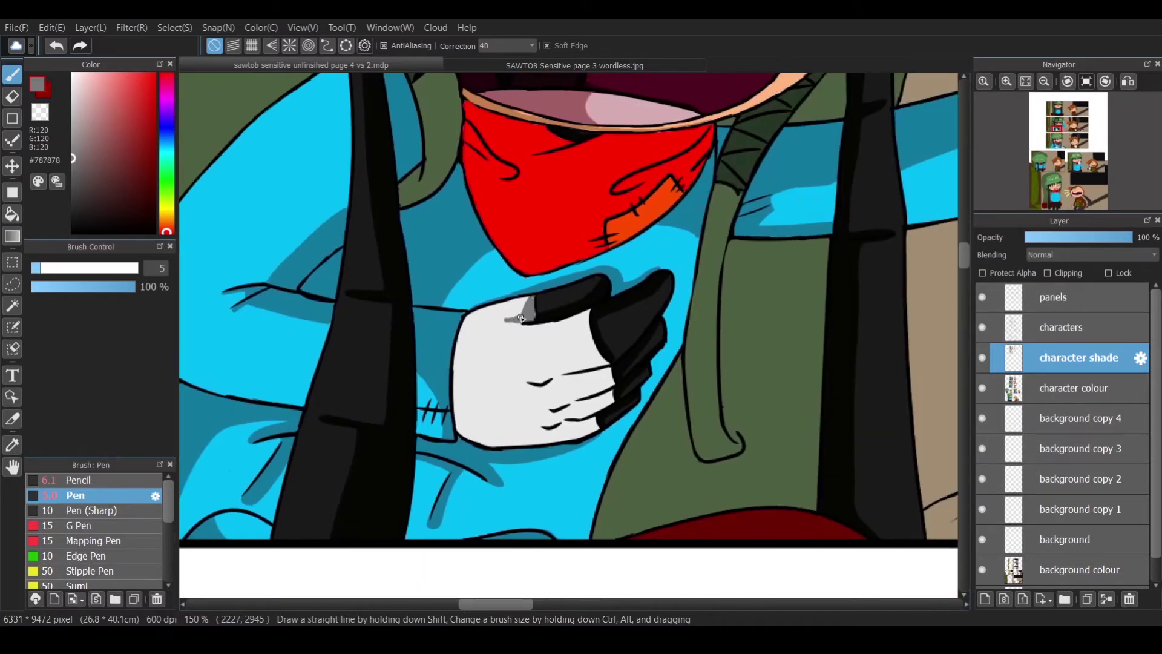
pyautogui.moveTo(582, 312); pyautogui.dragTo(605, 366)
pyautogui.moveTo(608, 368); pyautogui.dragTo(560, 373)
pyautogui.hotkey('ctrl', 'z')
pyautogui.moveTo(582, 311); pyautogui.dragTo(604, 376)
pyautogui.moveTo(605, 369)
pyautogui.mouseDown()
pyautogui.moveTo(605, 412)
pyautogui.moveTo(574, 402)
pyautogui.mouseUp()
pyautogui.moveTo(610, 400); pyautogui.dragTo(570, 417)
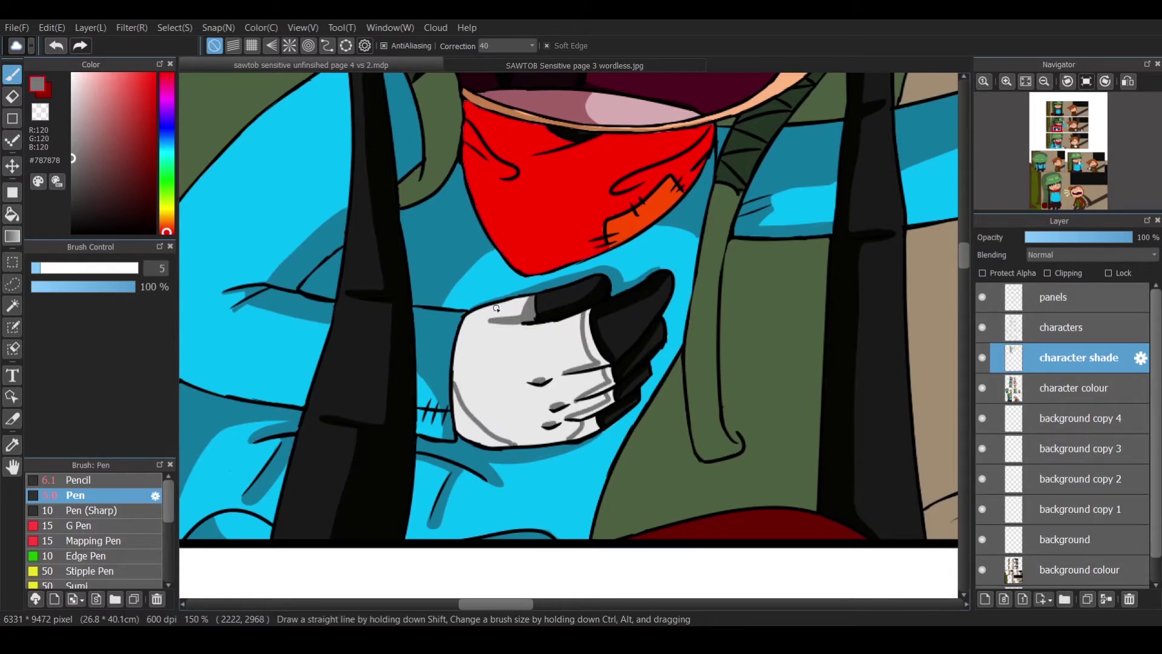
pyautogui.scroll(2, 572, 333)
pyautogui.moveTo(603, 281)
pyautogui.mouseDown()
pyautogui.moveTo(628, 384)
pyautogui.moveTo(611, 335)
pyautogui.mouseUp()
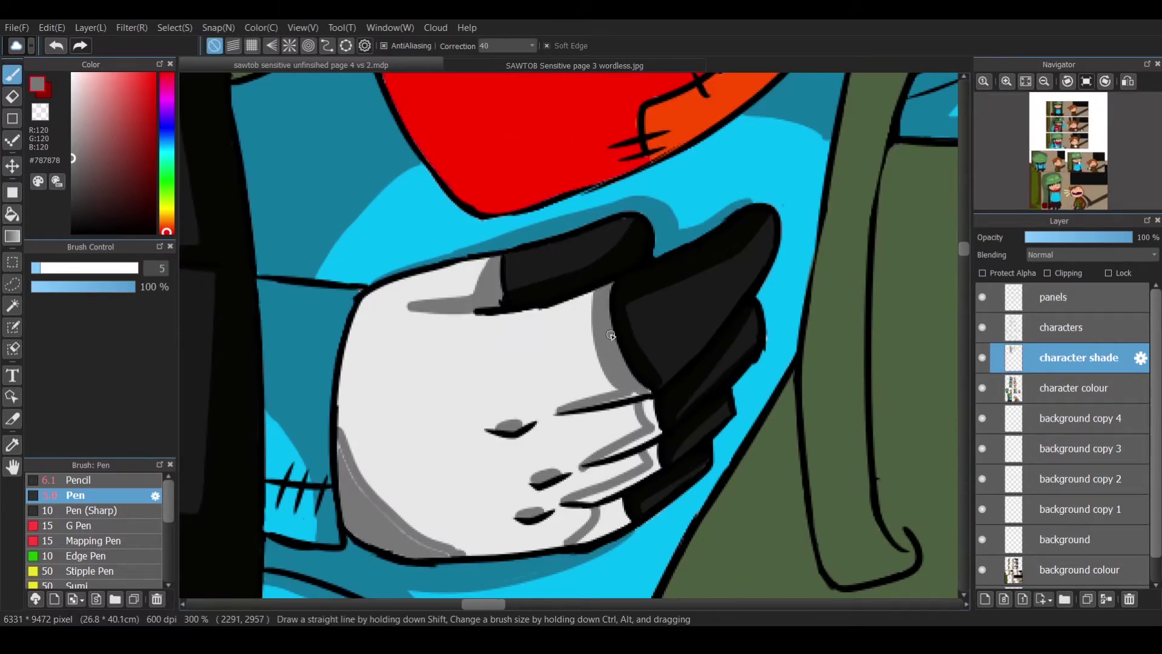
pyautogui.moveTo(630, 395)
pyautogui.mouseDown()
pyautogui.moveTo(657, 412)
pyautogui.moveTo(662, 460)
pyautogui.moveTo(611, 496)
pyautogui.moveTo(624, 523)
pyautogui.moveTo(342, 447)
pyautogui.moveTo(424, 542)
pyautogui.moveTo(351, 418)
pyautogui.moveTo(425, 556)
pyautogui.mouseUp()
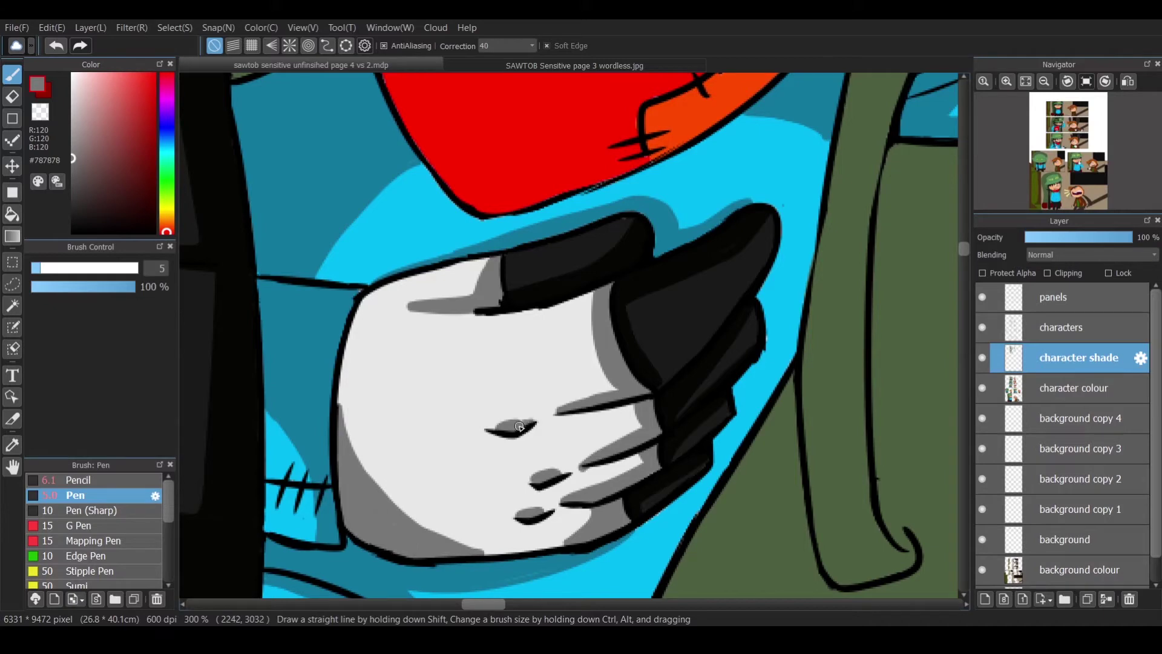
# Outline and fill the bandana's shadows under the chin, around the folds and down its side edge with #920000.
pyautogui.click(1044, 81)
pyautogui.click(1006, 81)
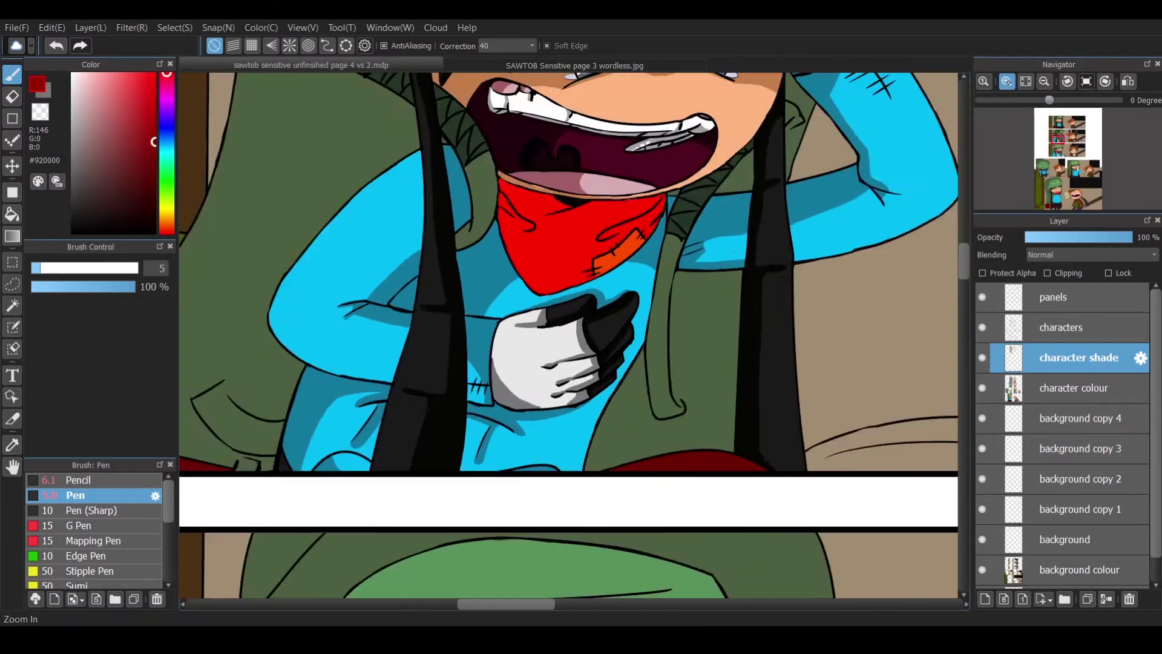
pyautogui.click(1006, 81)
pyautogui.scroll(5, 545, 303)
pyautogui.moveTo(566, 334)
pyautogui.mouseDown()
pyautogui.moveTo(510, 386)
pyautogui.moveTo(463, 353)
pyautogui.moveTo(460, 439)
pyautogui.moveTo(443, 369)
pyautogui.moveTo(534, 503)
pyautogui.moveTo(571, 344)
pyautogui.moveTo(699, 357)
pyautogui.moveTo(728, 385)
pyautogui.moveTo(652, 382)
pyautogui.mouseUp()
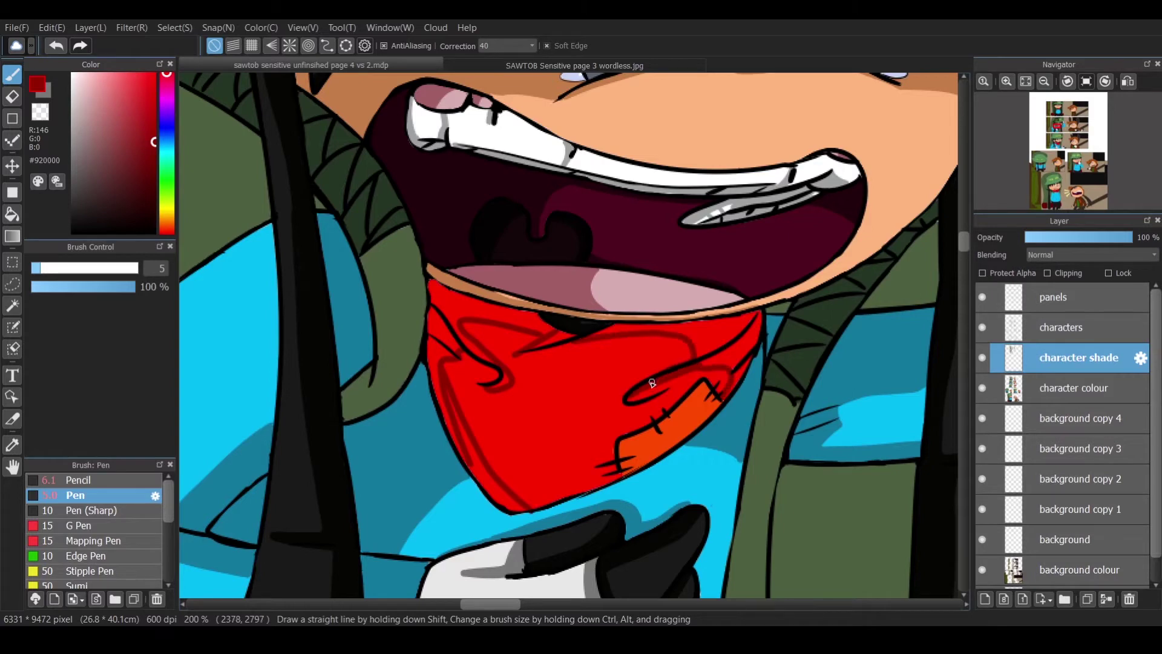
pyautogui.press('g')
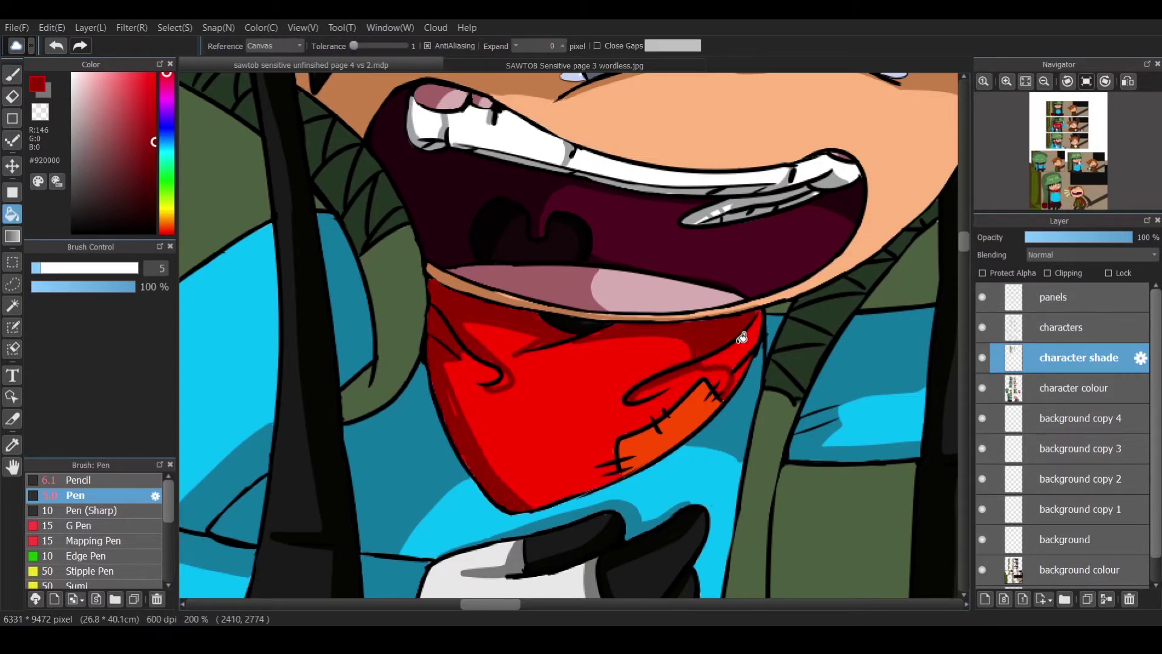
# Clean up the gaps and edges of the bandana's dark red shadows with #920000.
pyautogui.click(1006, 81)
pyautogui.press('b')
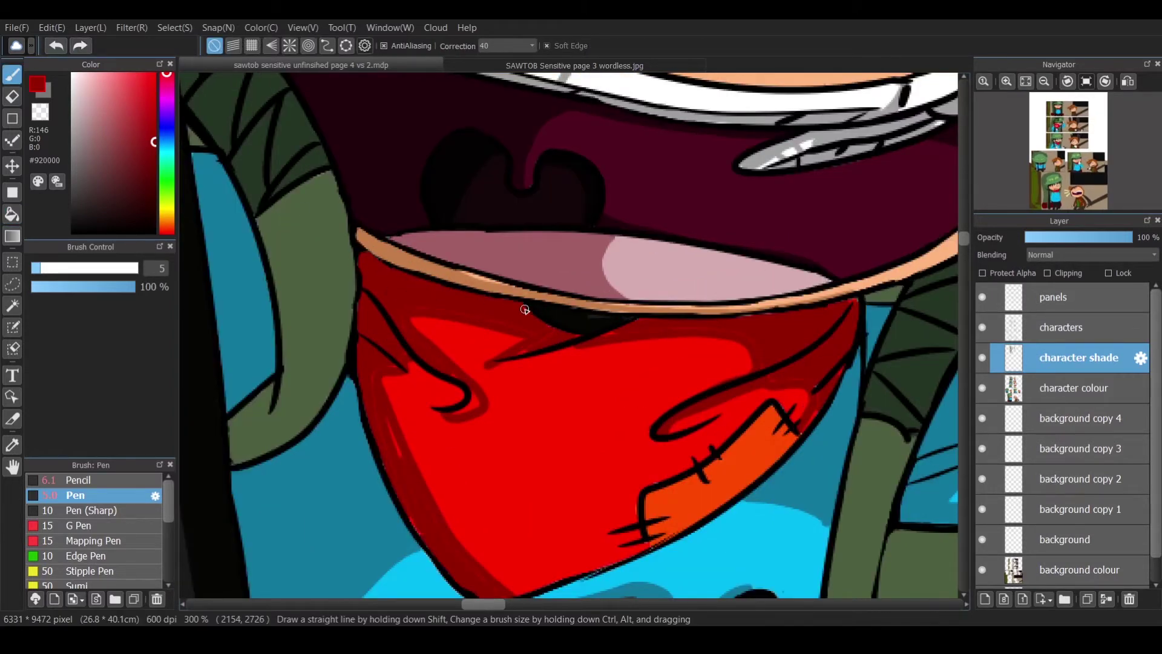
pyautogui.hotkey('ctrl', 'z')
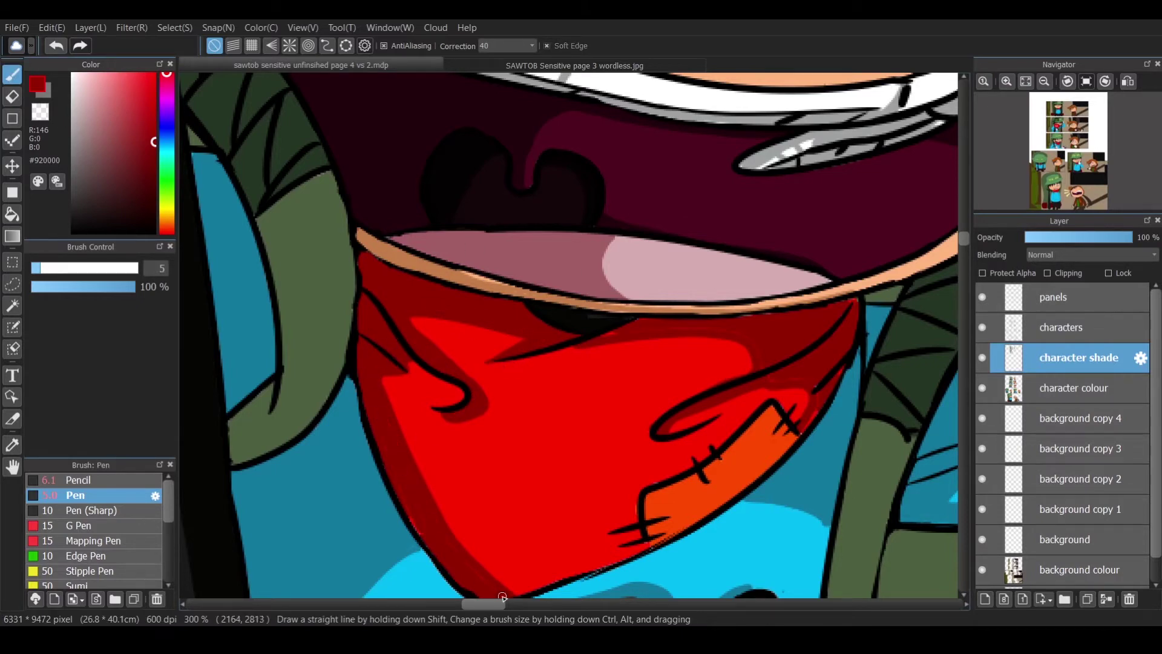
pyautogui.hscroll(3, 388, 451)
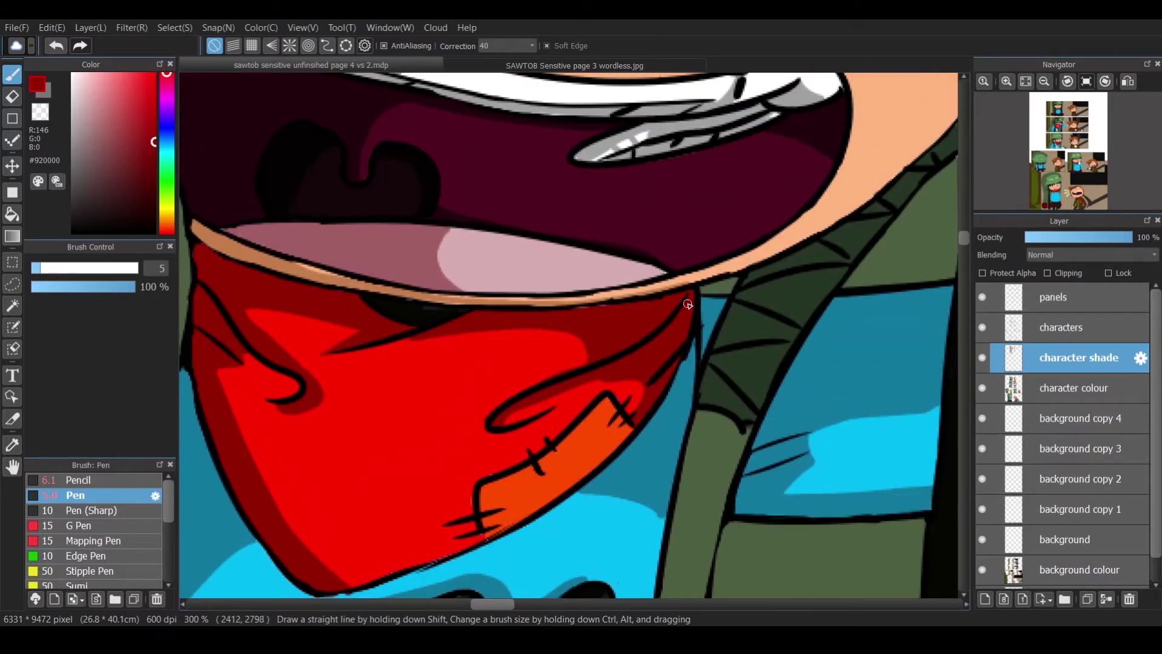
# Sample the backpack's shade colours from the panel above and darken the braided strap beside the bandana and cheek with #0D150D.
pyautogui.keyDown('alt'); pyautogui.click(218, 195); pyautogui.keyUp('alt')
pyautogui.hotkey('ctrl', '-')
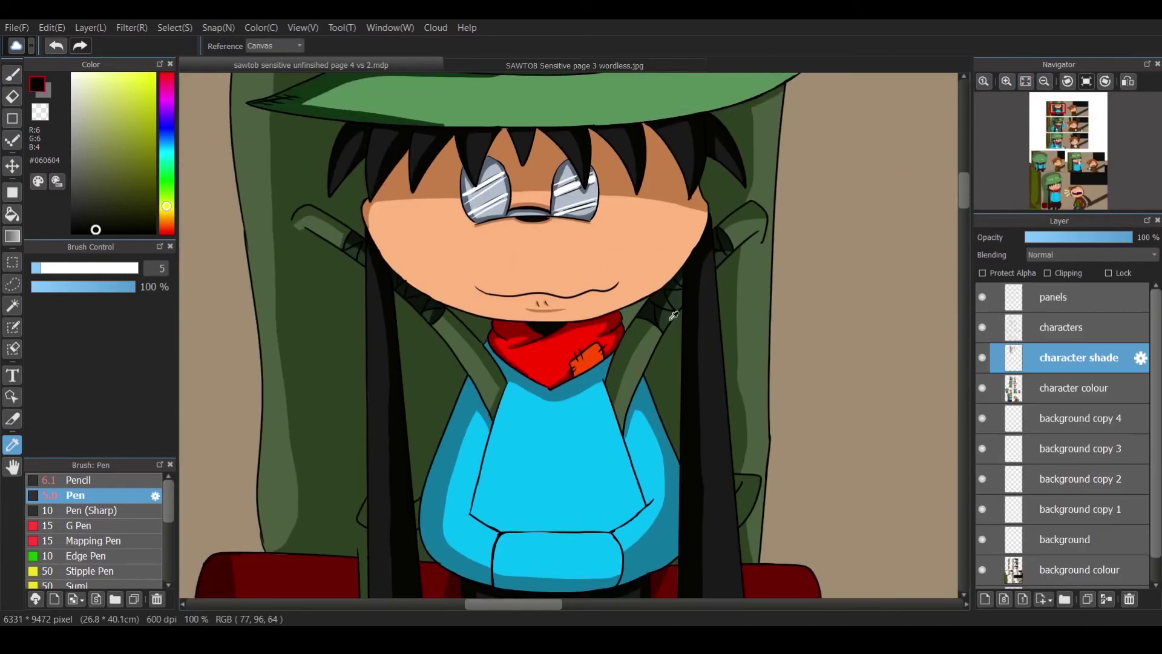
pyautogui.click(424, 297)
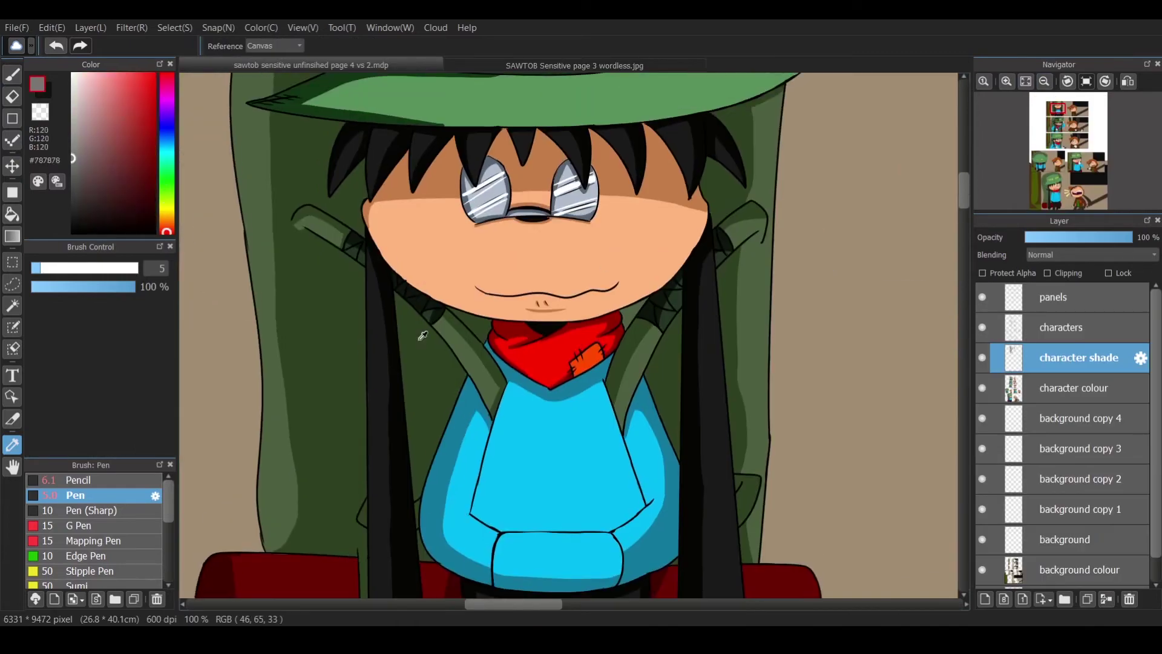
pyautogui.keyDown('alt'); pyautogui.click(424, 298); pyautogui.keyUp('alt')
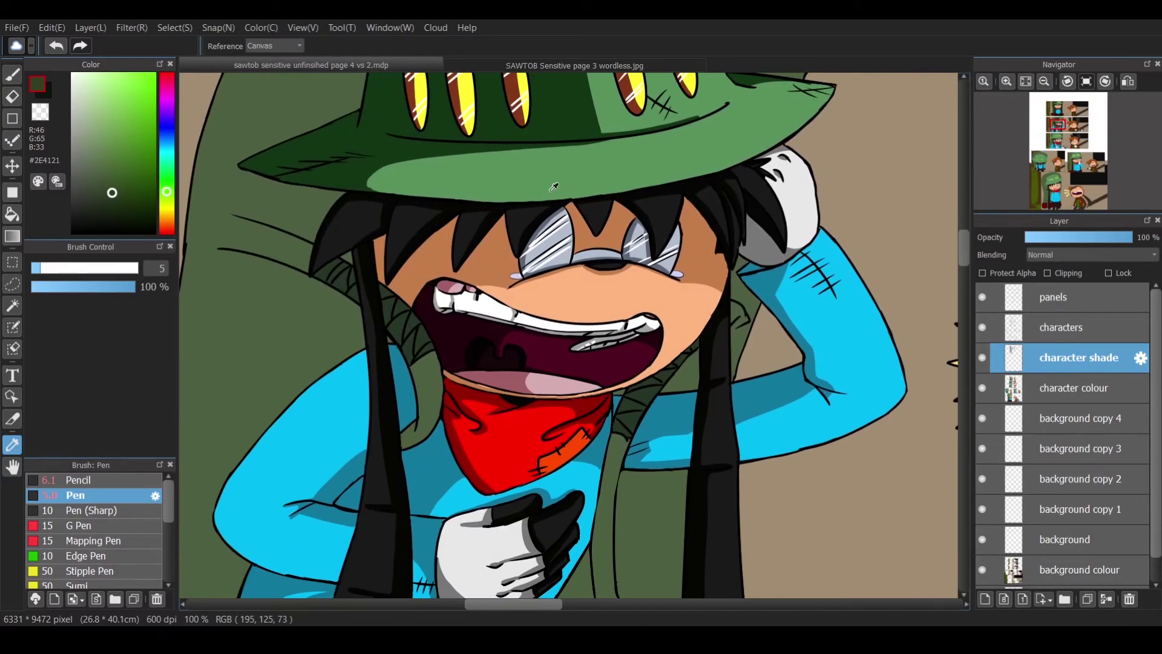
pyautogui.hotkey('ctrl', '+')
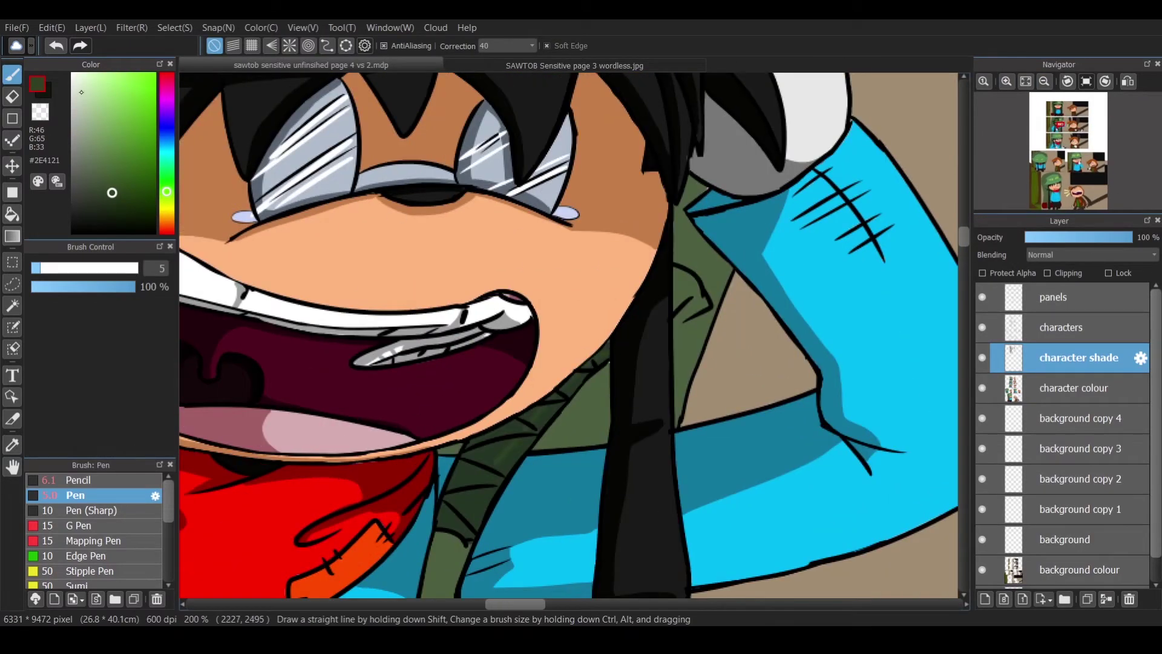
pyautogui.keyDown('alt'); pyautogui.click(502, 452); pyautogui.keyUp('alt')
pyautogui.moveTo(502, 452)
pyautogui.mouseDown()
pyautogui.moveTo(599, 357)
pyautogui.moveTo(463, 527)
pyautogui.moveTo(445, 520)
pyautogui.moveTo(491, 437)
pyautogui.mouseUp()
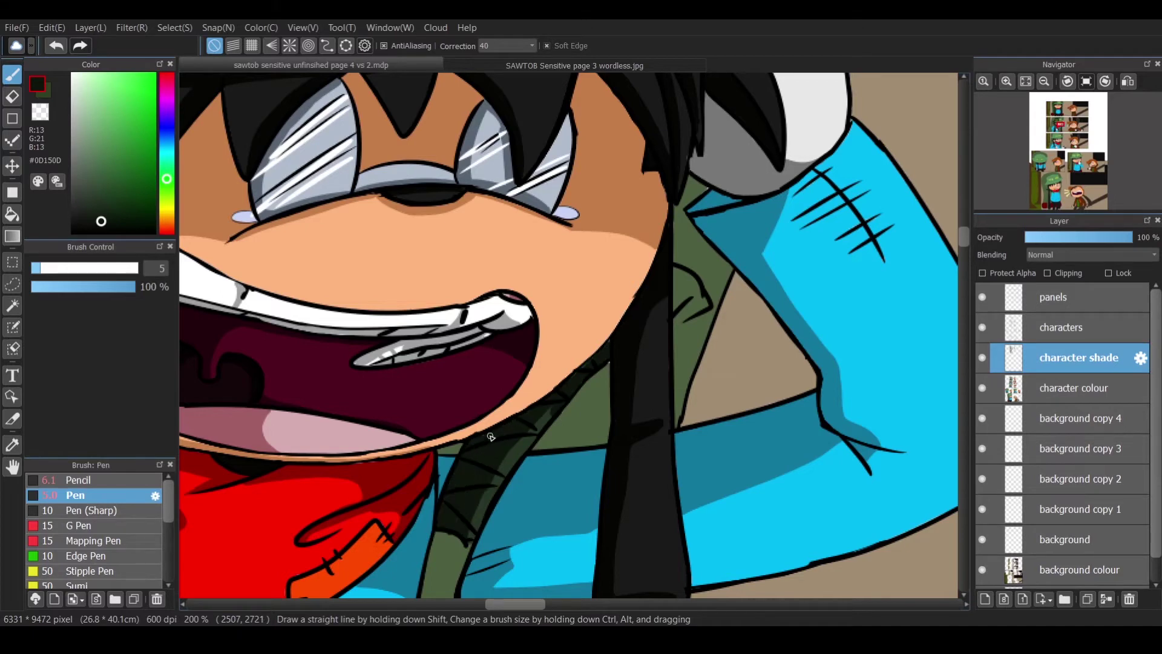
# Shade the braided strap on the bent arm's side, behind the hair and next to the mouth, with #0D150D.
pyautogui.press('h')
pyautogui.moveTo(533, 254); pyautogui.dragTo(599, 357)
pyautogui.moveTo(466, 212)
pyautogui.mouseDown()
pyautogui.moveTo(432, 199)
pyautogui.moveTo(450, 188)
pyautogui.mouseUp()
pyautogui.moveTo(530, 236)
pyautogui.mouseDown()
pyautogui.moveTo(603, 340)
pyautogui.moveTo(582, 280)
pyautogui.moveTo(544, 261)
pyautogui.mouseUp()
# Switch to the dark green #2E4121 and outline the shadow on the large backpack behind the character.
pyautogui.keyDown('alt'); pyautogui.click(587, 395); pyautogui.keyUp('alt')
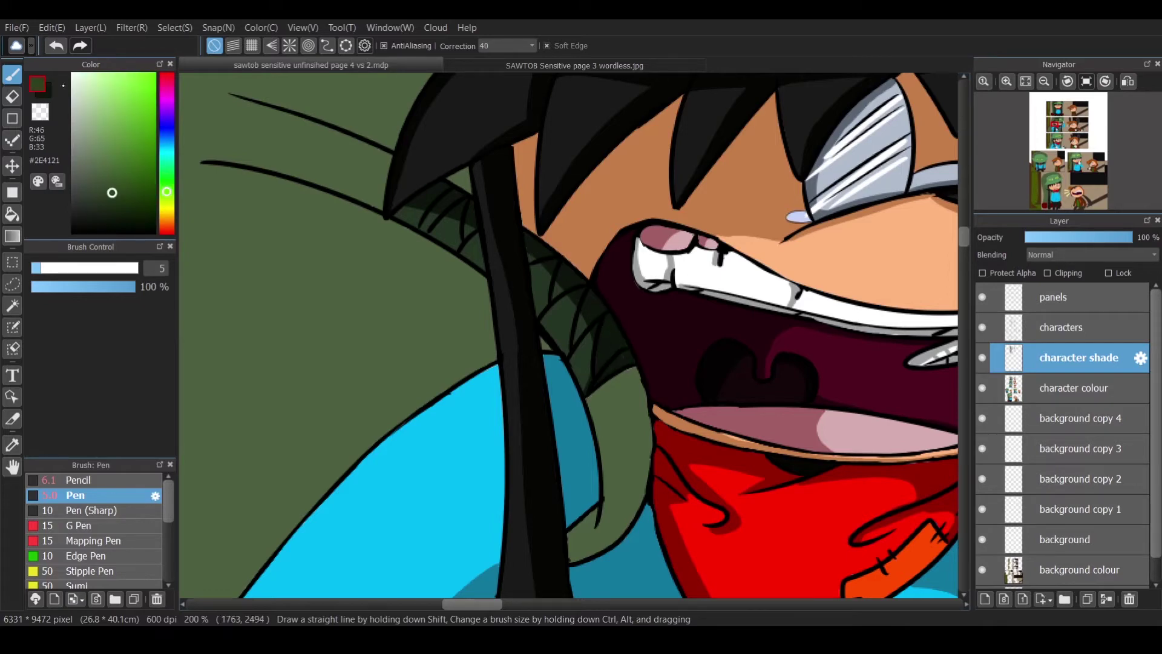
pyautogui.scroll(-3, 586, 394)
pyautogui.moveTo(567, 82)
pyautogui.mouseDown()
pyautogui.moveTo(459, 144)
pyautogui.moveTo(431, 378)
pyautogui.moveTo(357, 496)
pyautogui.mouseUp()
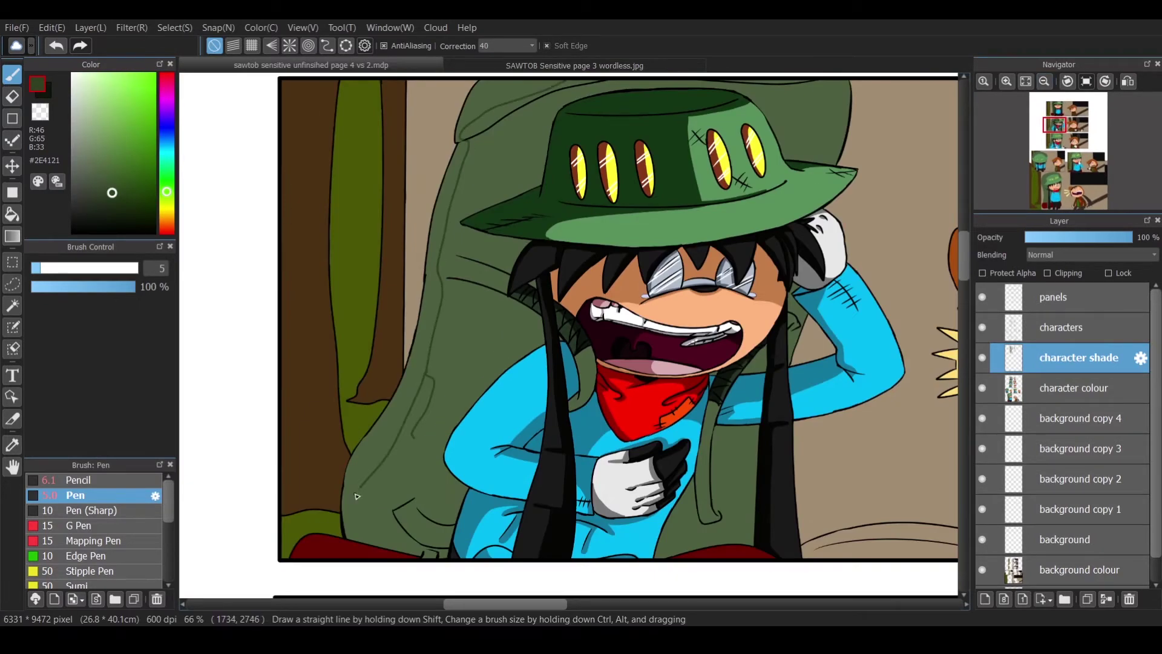
pyautogui.scroll(5, 940, 247)
pyautogui.scroll(-5, 939, 247)
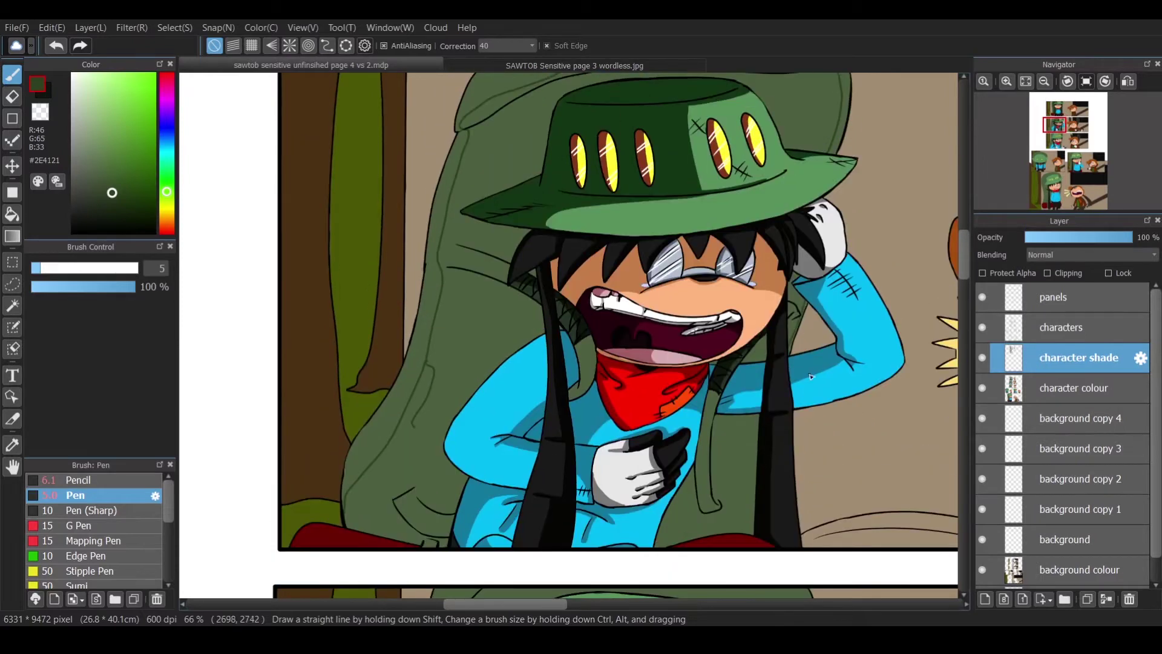
# Fill the outlined backpack shadow behind the hat, hair and bent arm with #2E4121, undoing misplaced fills.
pyautogui.press('g')
pyautogui.click(472, 182)
pyautogui.hotkey('ctrl', 'z')
pyautogui.press('b')
pyautogui.press('g')
pyautogui.click(481, 119)
pyautogui.press('b')
pyautogui.hotkey('ctrl', 'z')
pyautogui.press('g')
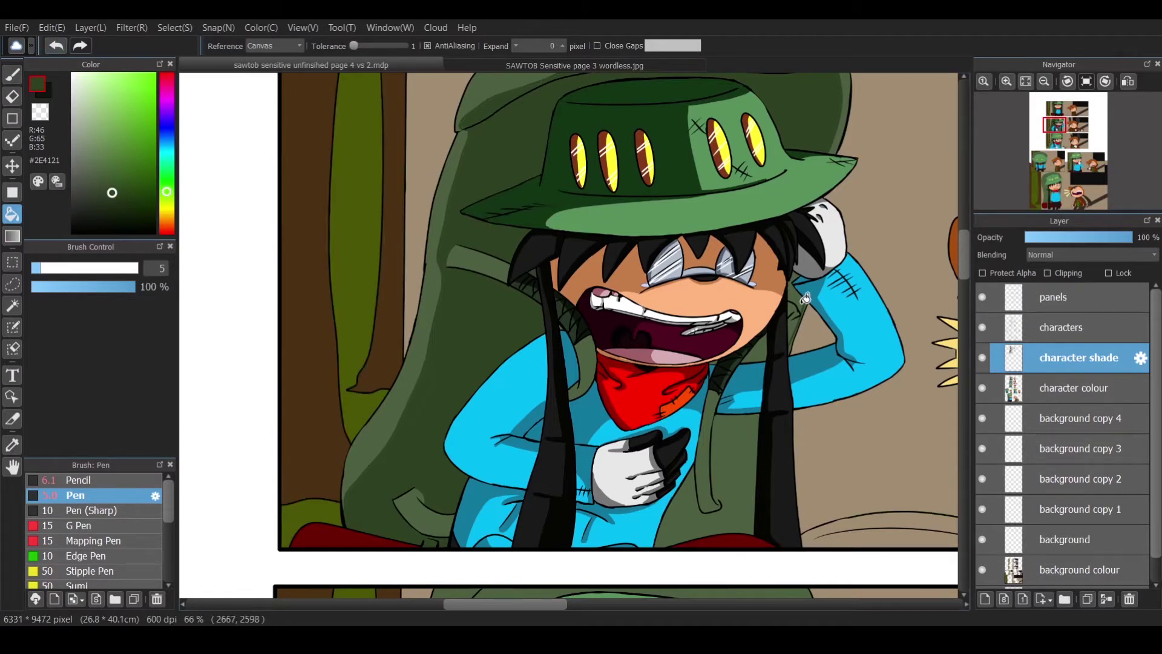
# Draw shadow edges on the backpack's straps behind the hair and beside the bent arm with the #2E4121 pen.
pyautogui.press('p')
pyautogui.hotkey('ctrl', '+')
pyautogui.hotkey('ctrl', '+')
pyautogui.hotkey('ctrl', '+')
pyautogui.moveTo(297, 154); pyautogui.dragTo(432, 194)
pyautogui.moveTo(614, 336); pyautogui.dragTo(589, 478)
pyautogui.scroll(-5, 199, 283)
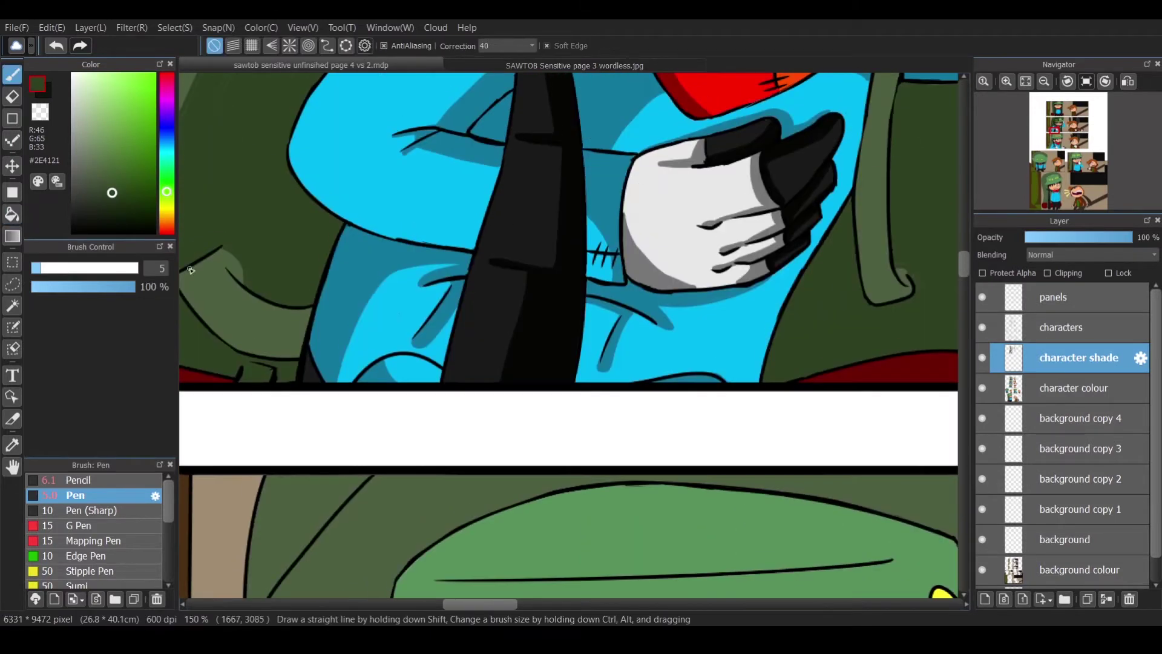
# Outline and fill the shadow on the strap hanging beside the gloved hand with #2E4121.
pyautogui.hscroll(5, 200, 283)
pyautogui.scroll(4, 200, 282)
pyautogui.moveTo(495, 309); pyautogui.dragTo(468, 484)
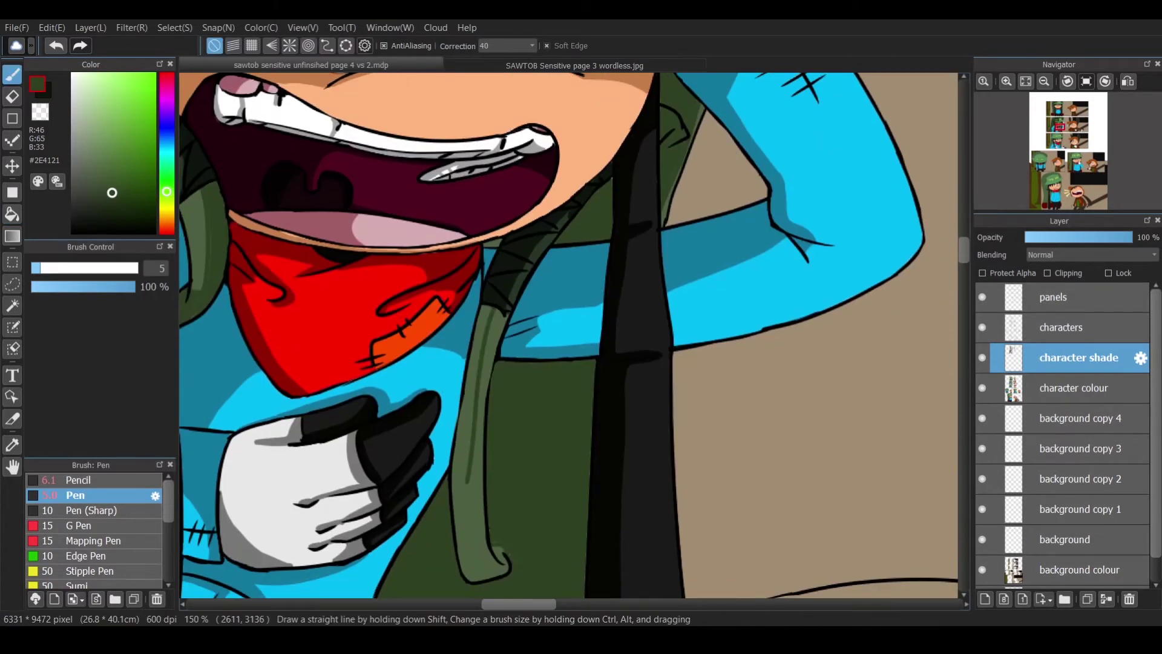
pyautogui.press('g')
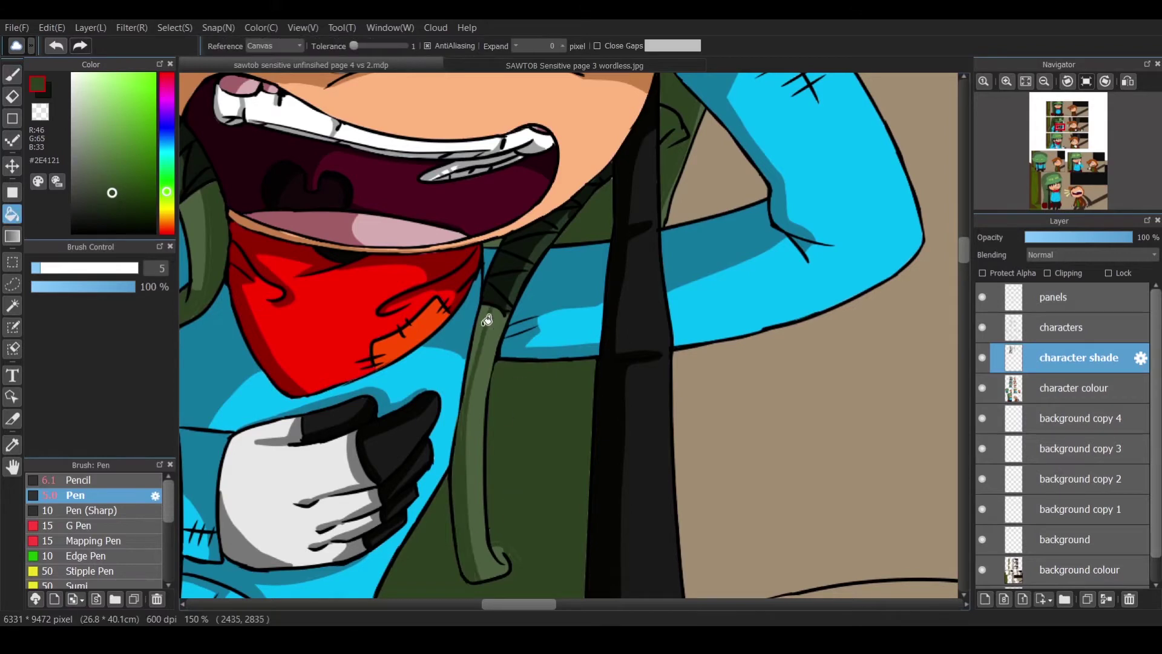
pyautogui.hscroll(-8, 563, 307)
pyautogui.press('b')
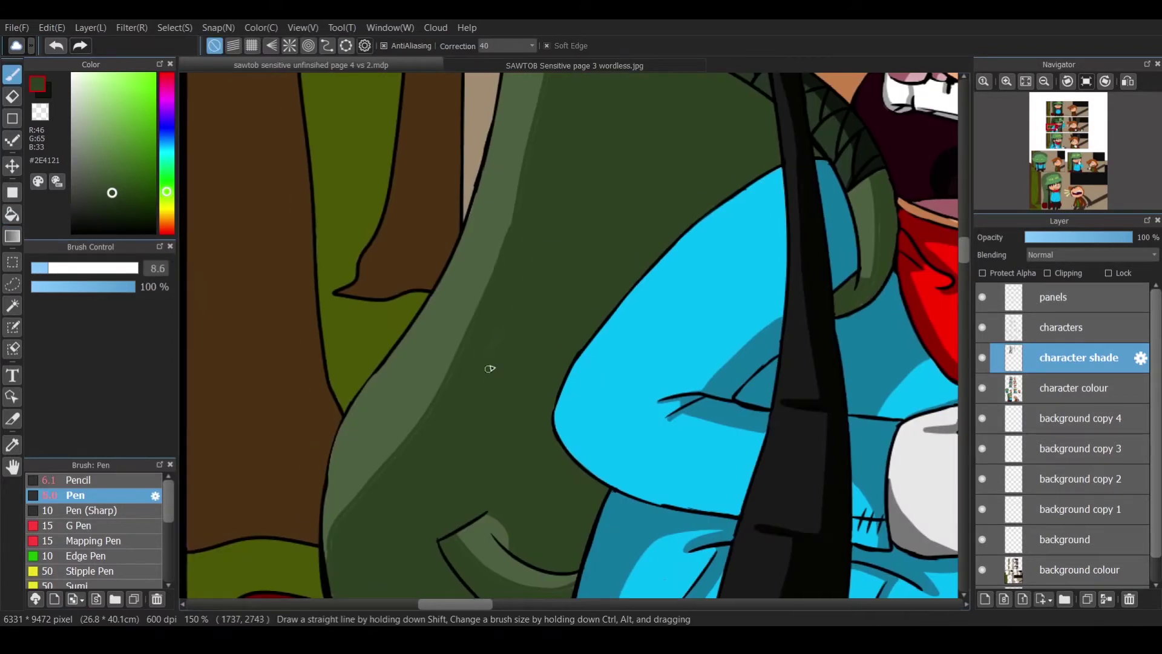
# Touch up the backpack shading around the hat brim, blue sleeve and lower strap, sampling #4D6040 and switching back to #2E4121.
pyautogui.scroll(10, 699, 272)
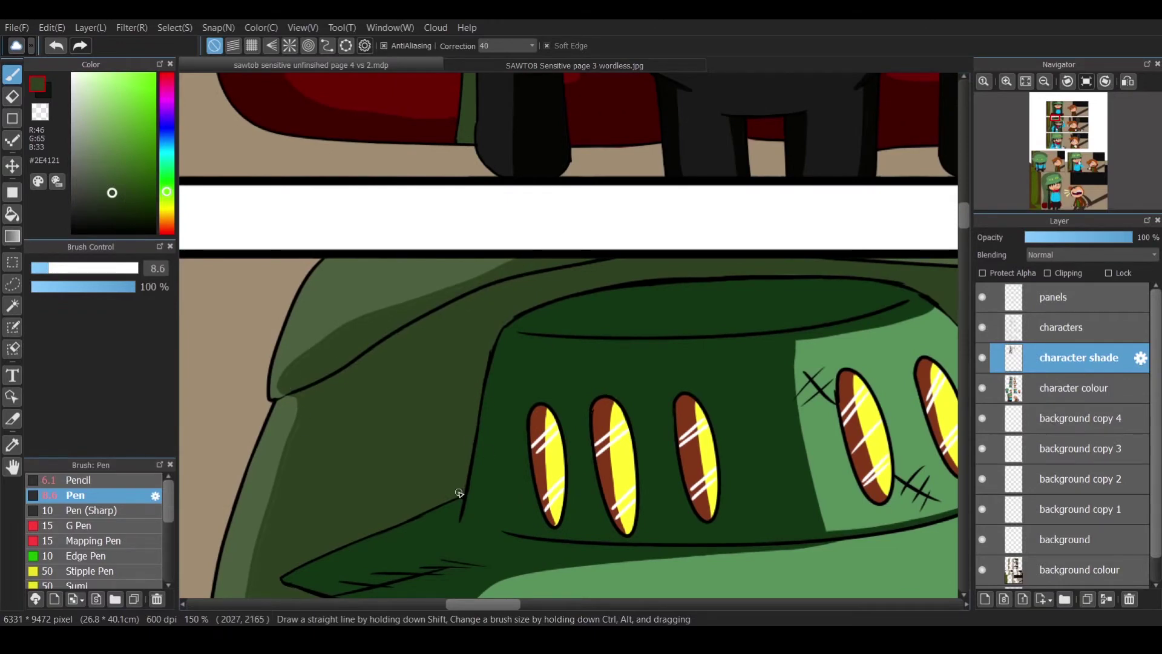
pyautogui.hscroll(-6, 460, 493)
pyautogui.scroll(1, 581, 511)
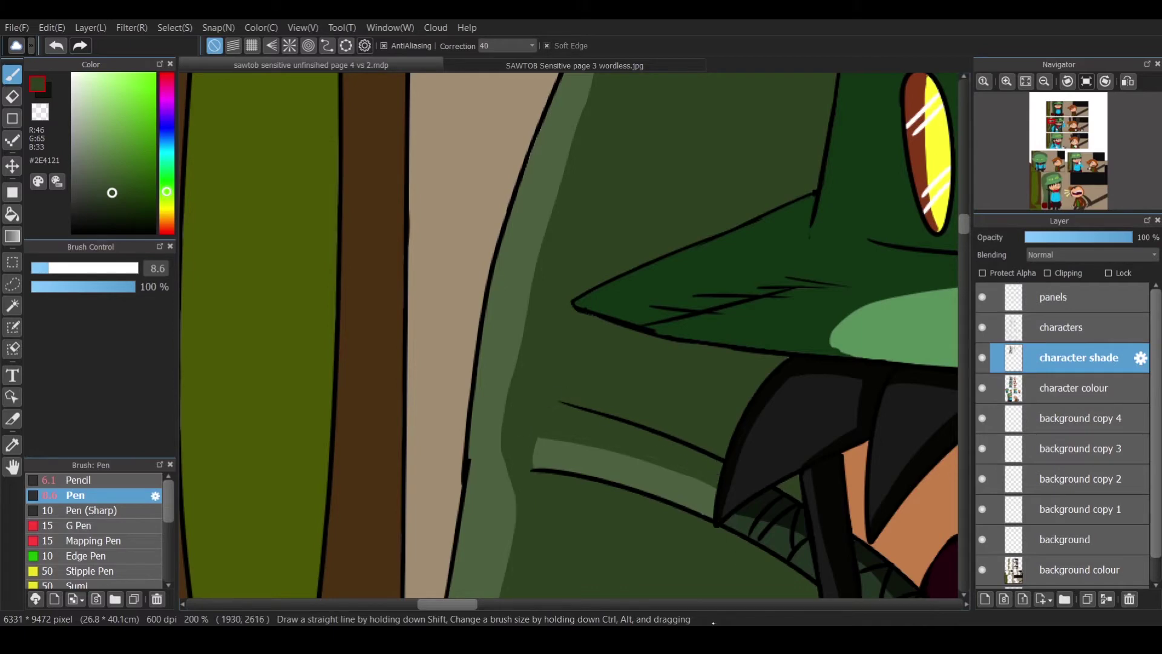
pyautogui.scroll(-5, 969, 236)
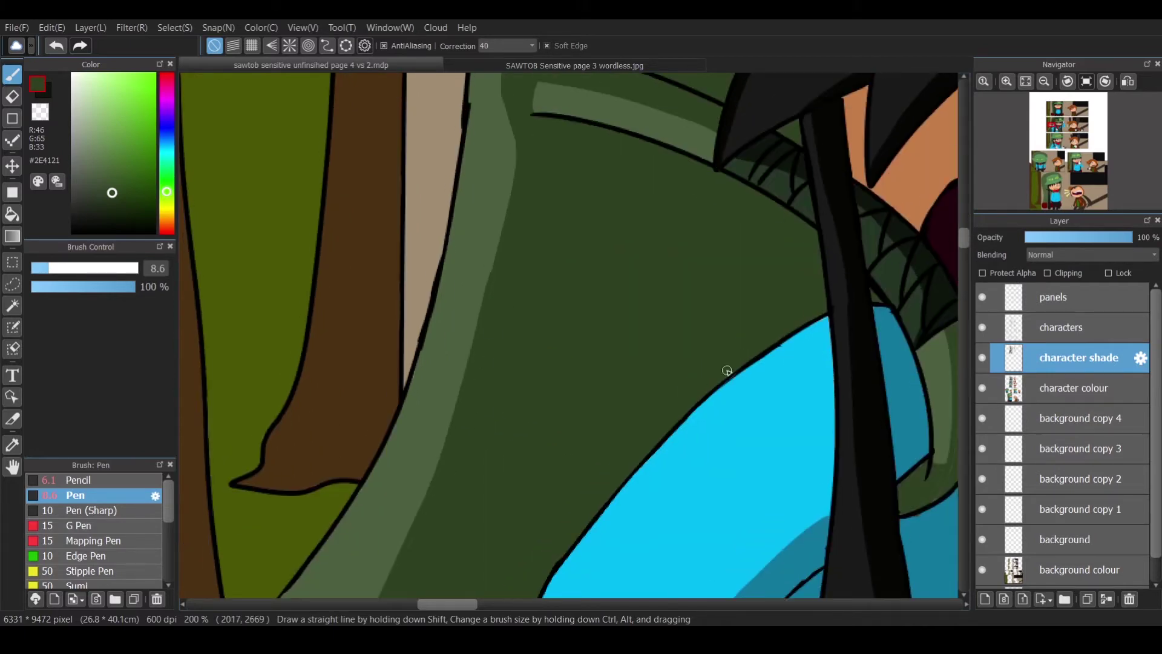
pyautogui.scroll(-4, 726, 371)
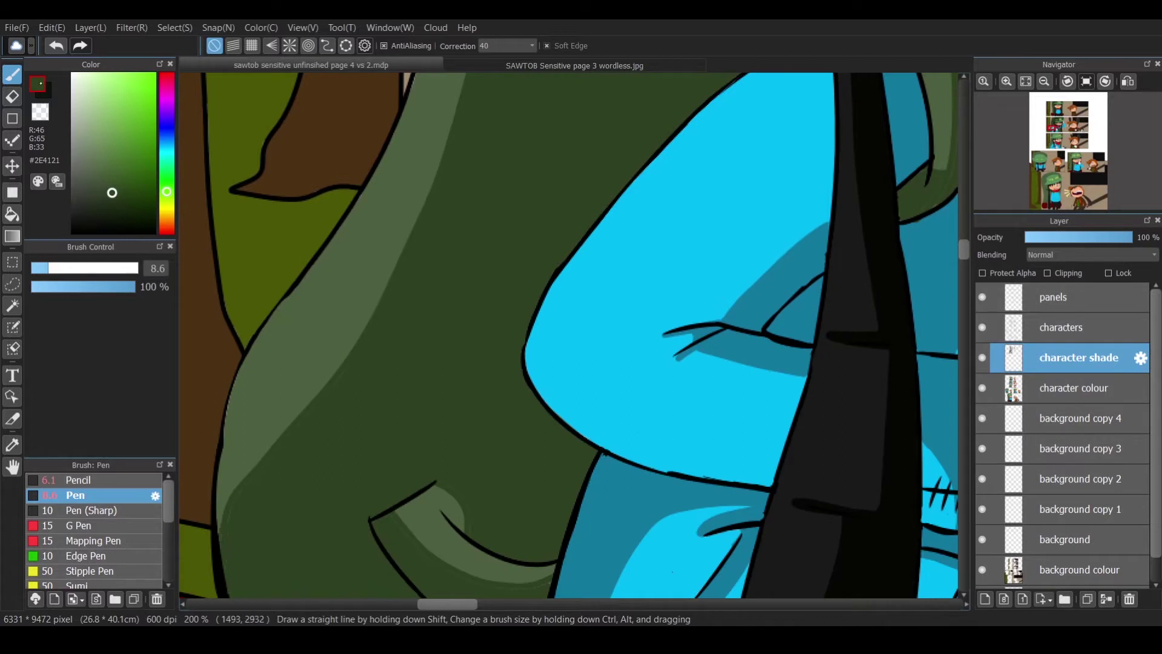
pyautogui.keyDown('alt'); pyautogui.click(233, 419); pyautogui.keyUp('alt')
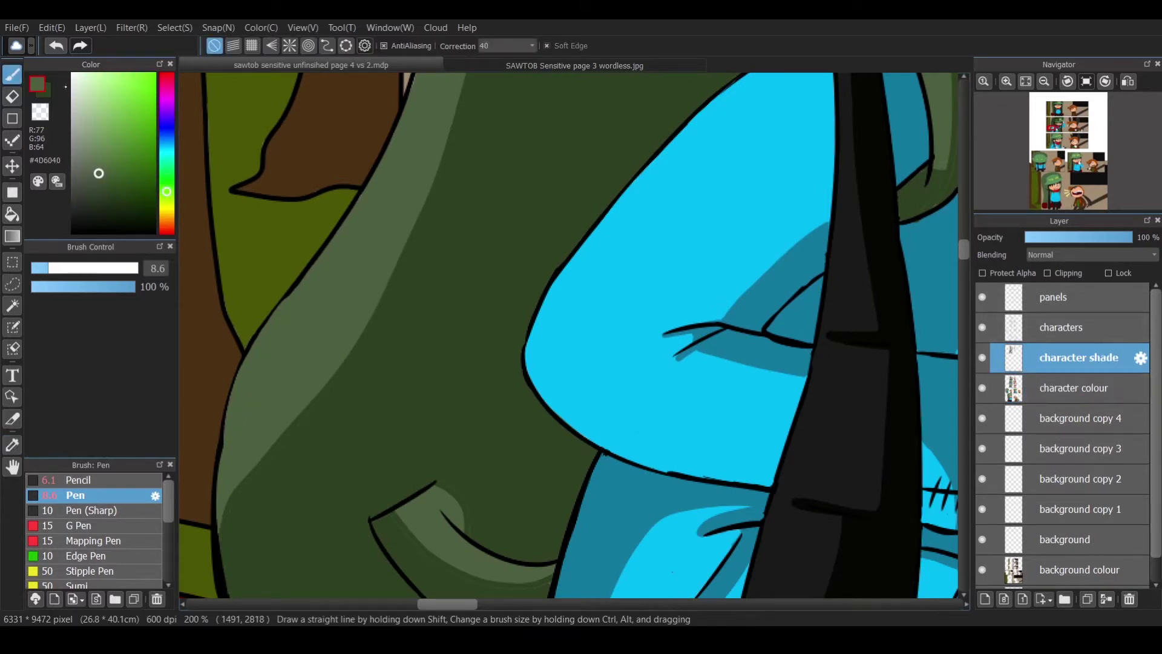
pyautogui.press('x')
pyautogui.scroll(-3, 389, 266)
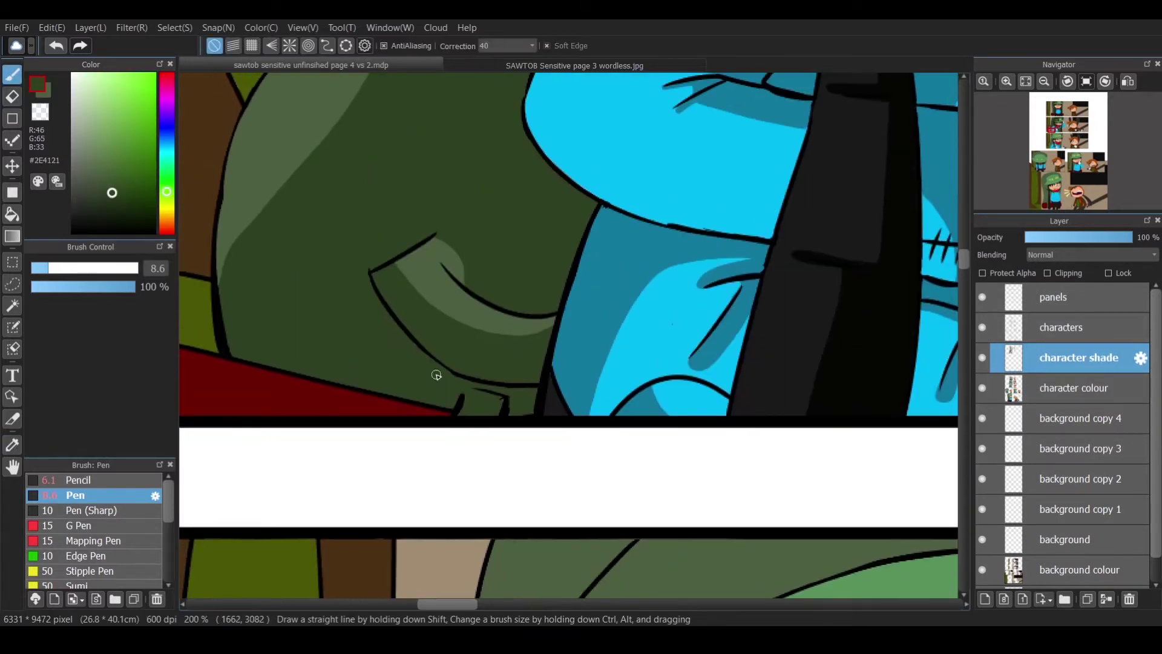
# Touch up the #2E4121 backpack shading around the hanging strap, the braid below the mouth and the hat crown.
pyautogui.hscroll(7, 542, 249)
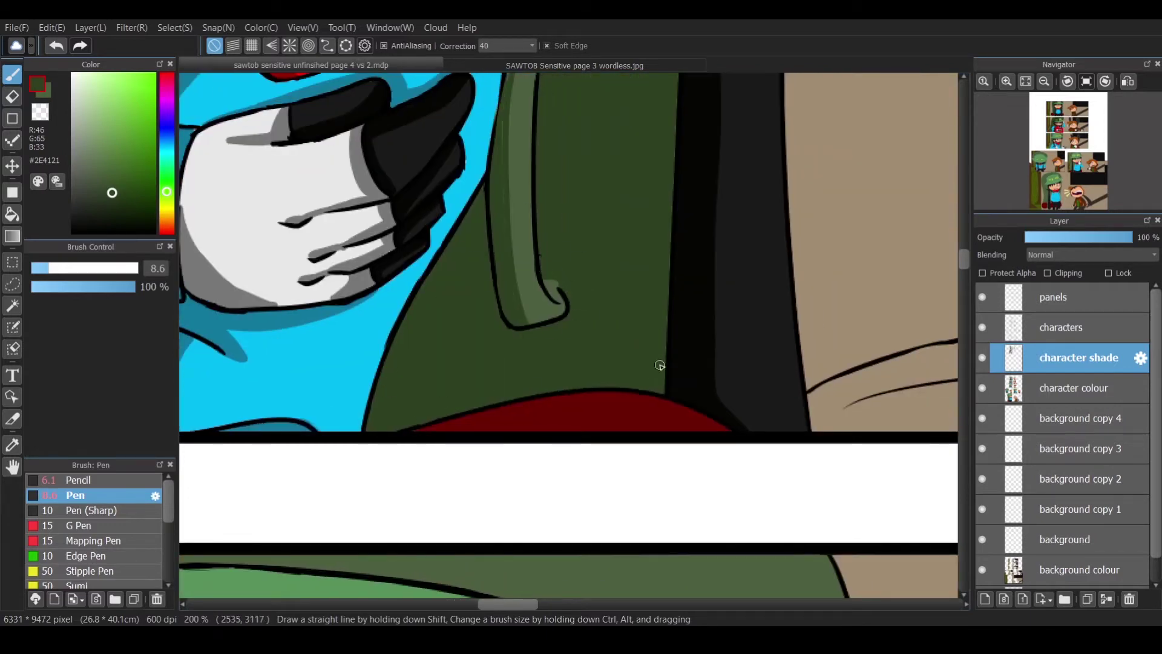
pyautogui.scroll(3, 679, 371)
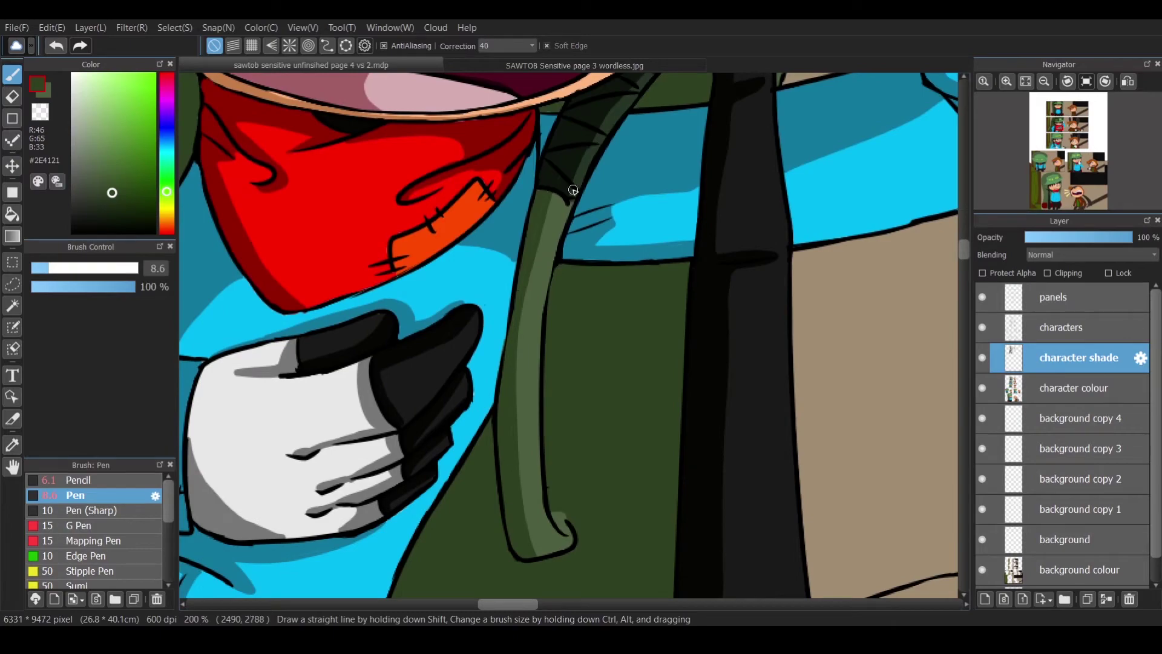
pyautogui.scroll(3, 572, 300)
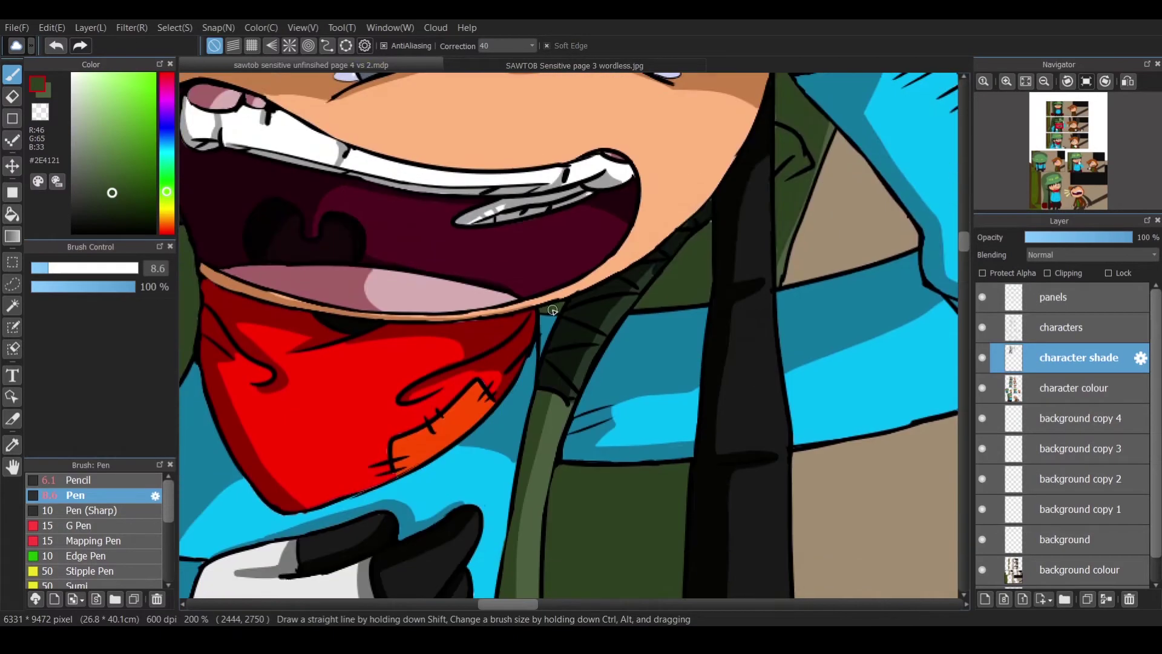
pyautogui.scroll(15, 837, 290)
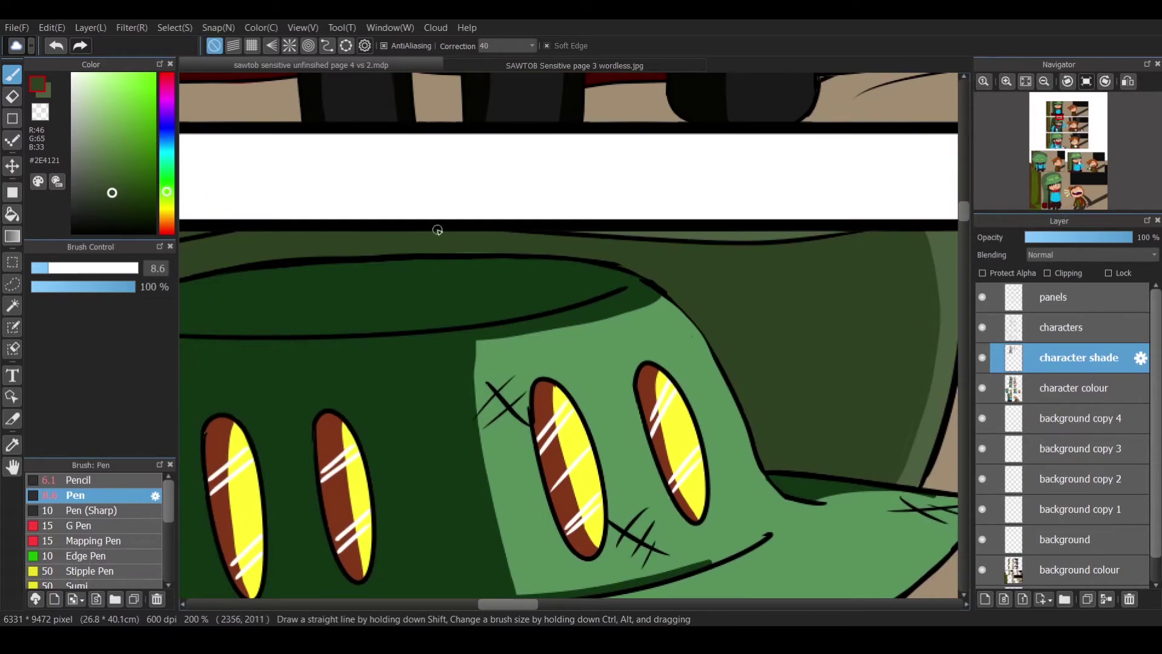
pyautogui.scroll(-3, 591, 251)
pyautogui.scroll(5, 591, 251)
# Sample the dark red shade #3F0201 from the finished artwork for the red roll under the backpack.
pyautogui.press('i')
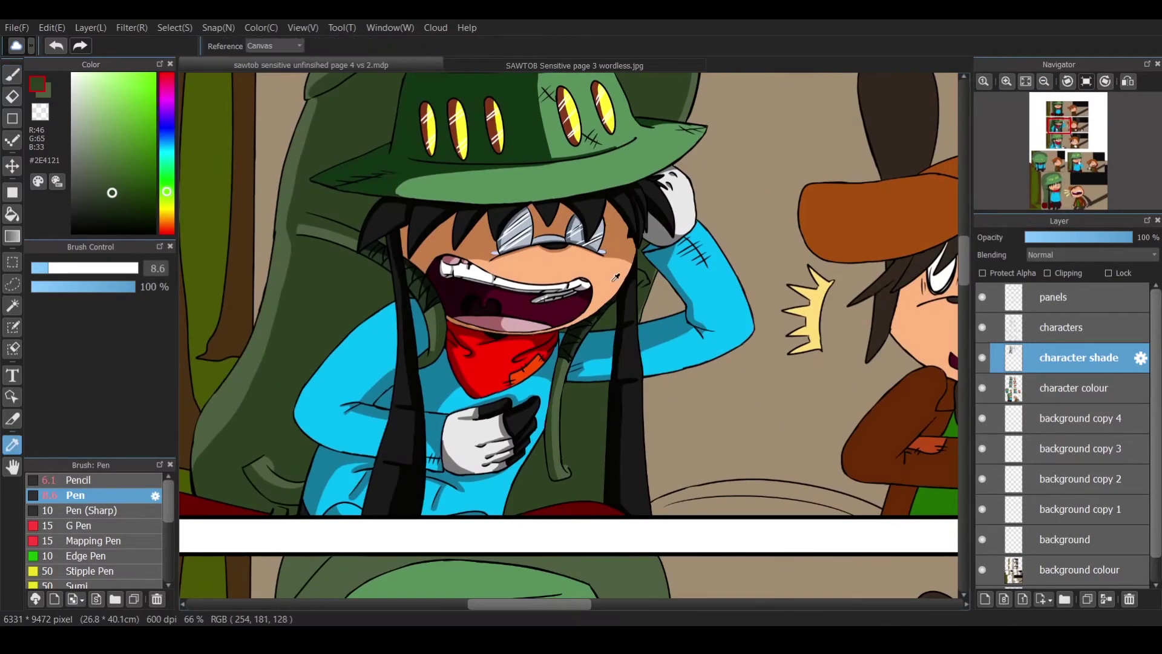
pyautogui.scroll(-3, 911, 212)
pyautogui.click(911, 212)
pyautogui.scroll(3, 911, 212)
pyautogui.press('b')
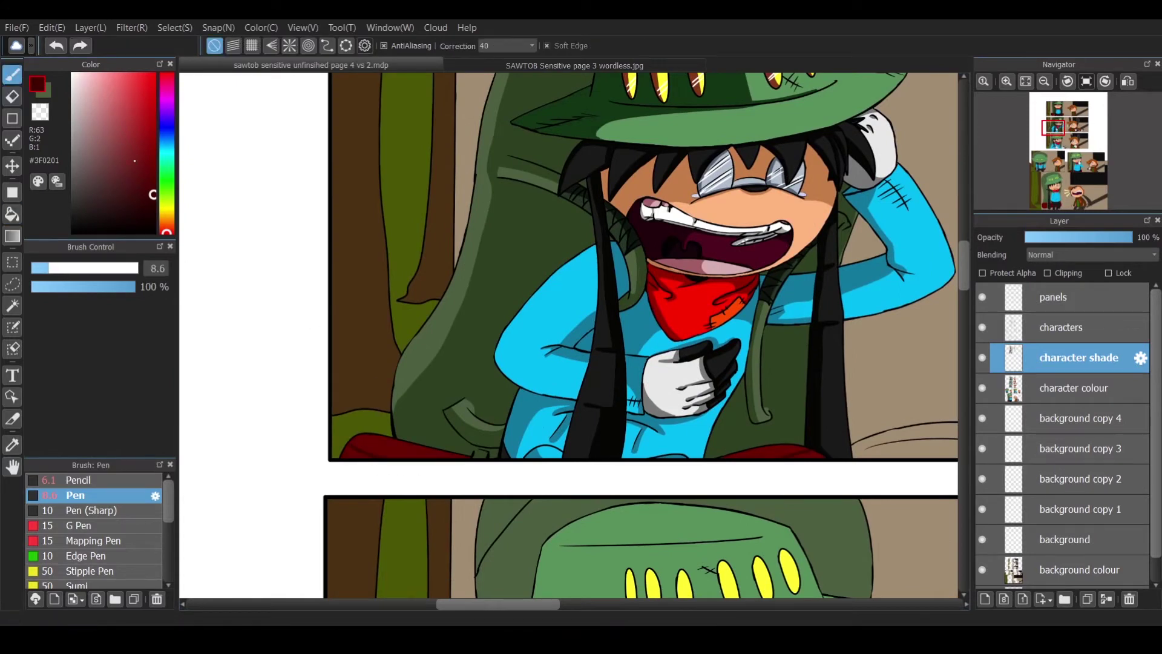
pyautogui.scroll(3, 424, 436)
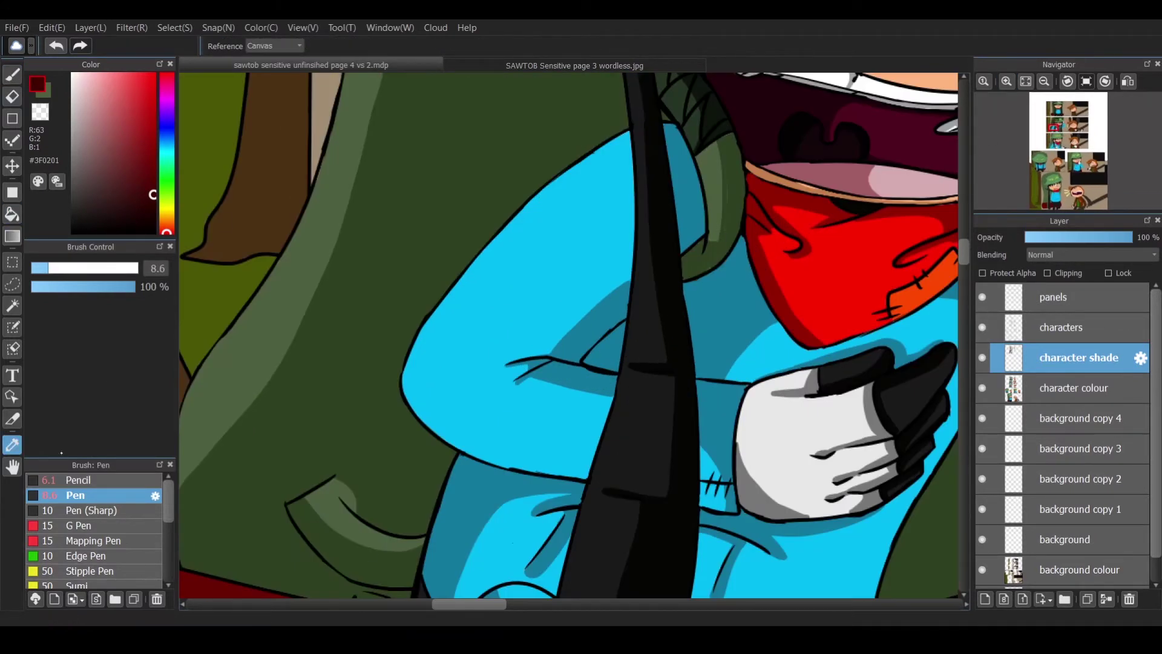
# Touch up the strap loop beside the bandana with #2E4121 and shade the red roll's end in the panel corner with #3F0201.
pyautogui.keyDown('alt'); pyautogui.click(318, 517); pyautogui.keyUp('alt')
pyautogui.moveTo(726, 170); pyautogui.dragTo(725, 239)
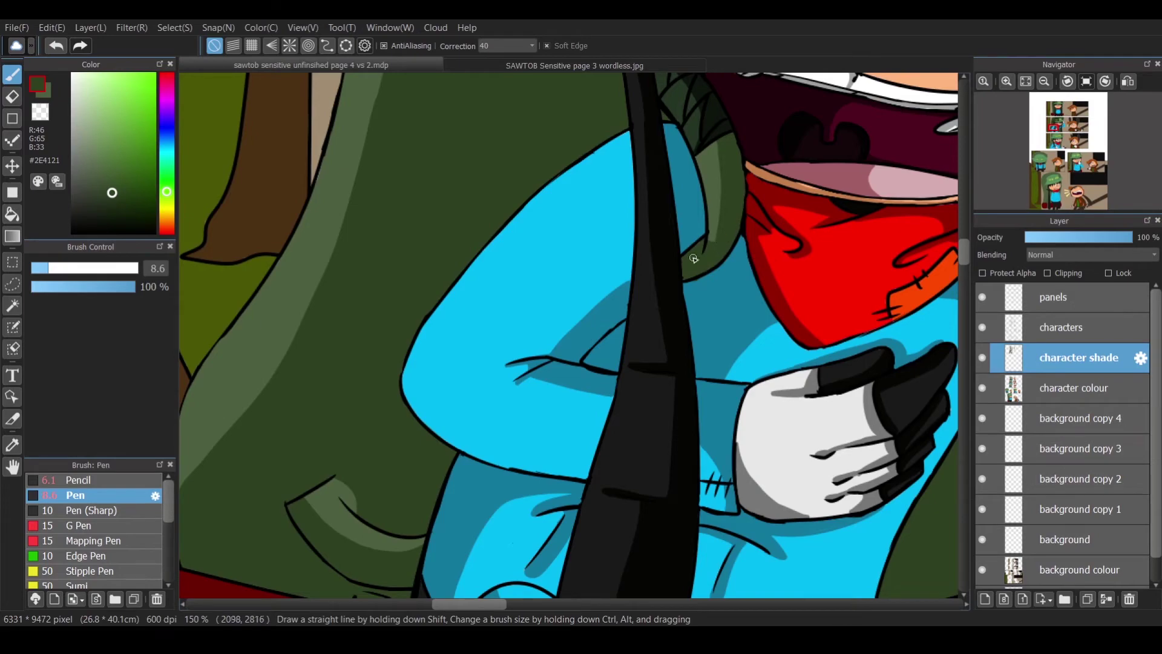
pyautogui.scroll(3, 694, 259)
pyautogui.scroll(-5, 635, 290)
pyautogui.hscroll(-2, 573, 321)
pyautogui.keyDown('alt'); pyautogui.click(573, 321); pyautogui.keyUp('alt')
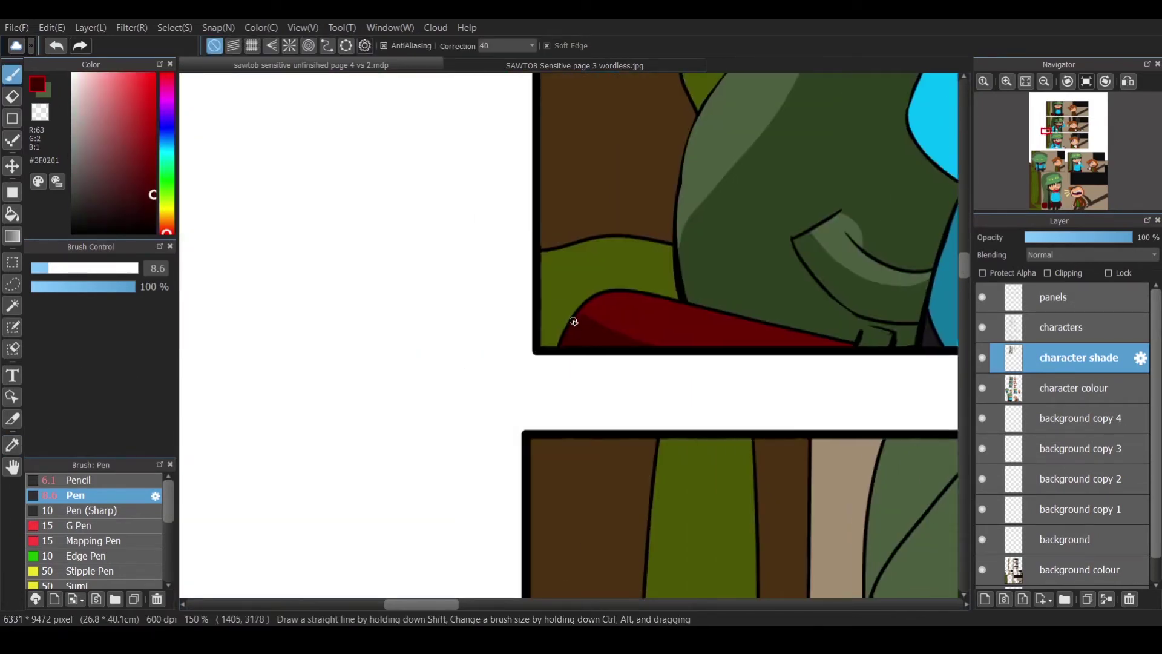
# Sample the face shade #8D4C24 and the cap shade #793C0D from the finished brown-capped character in the panel above.
pyautogui.scroll(-5, 562, 409)
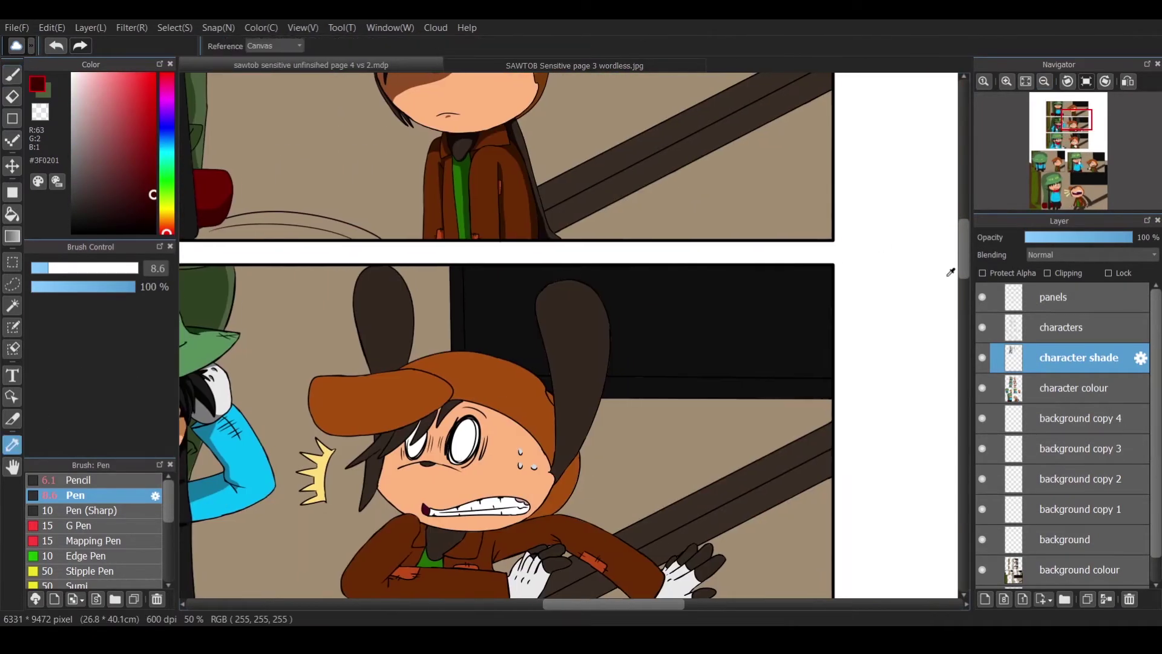
pyautogui.scroll(3, 950, 272)
pyautogui.keyDown('alt'); pyautogui.click(424, 206); pyautogui.keyUp('alt')
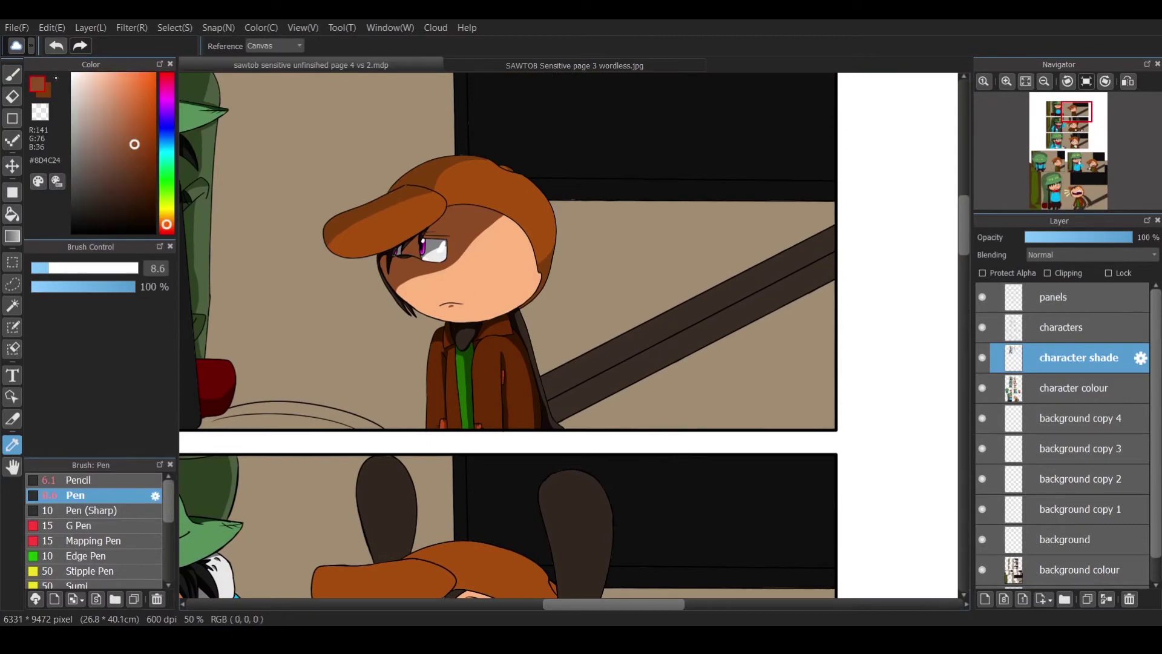
pyautogui.scroll(5, 545, 273)
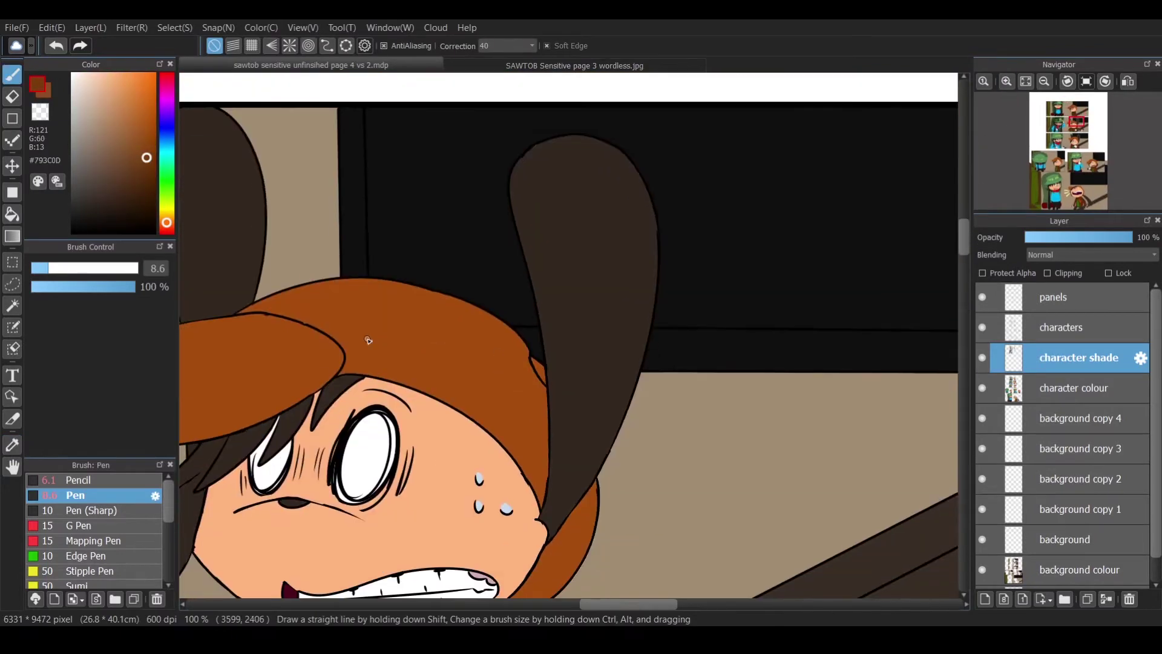
# Outline and fill the shadows on the second character's orange cap, its brim and the part behind the cheek with #793C0D.
pyautogui.moveTo(326, 328); pyautogui.dragTo(538, 370)
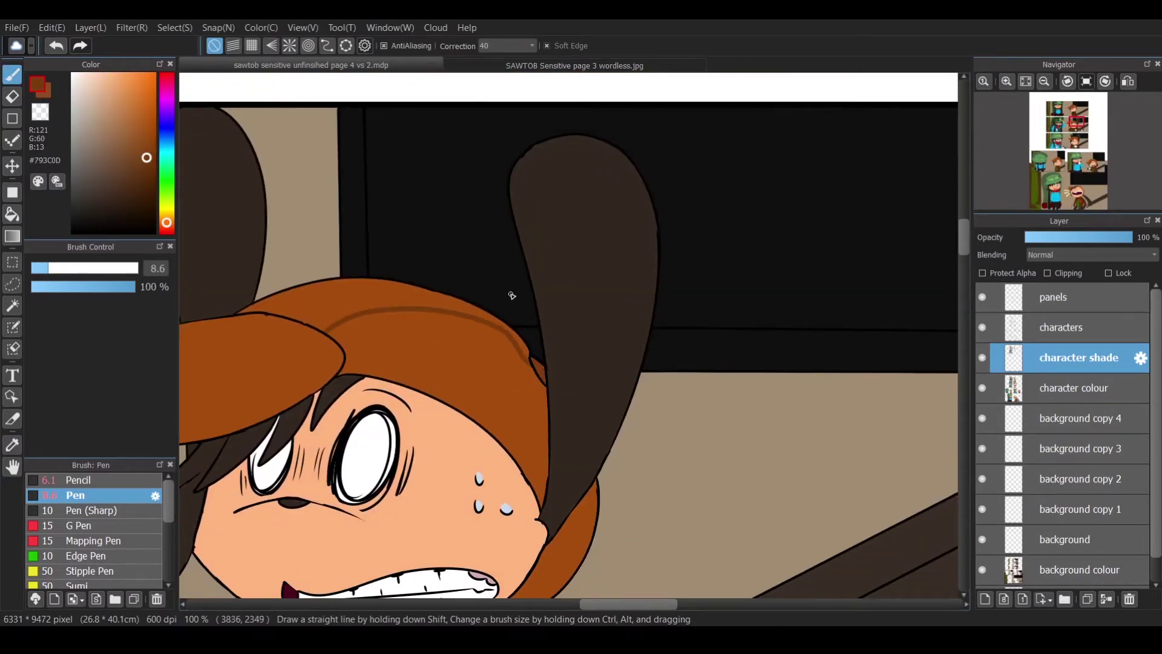
pyautogui.moveTo(511, 295); pyautogui.dragTo(743, 199)
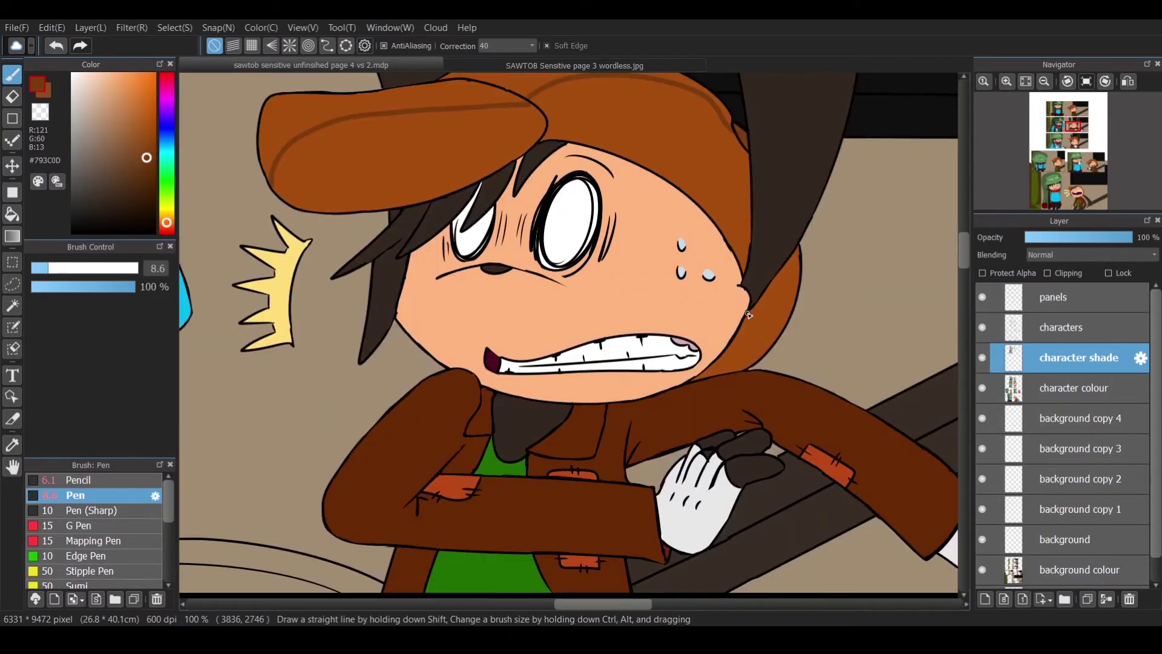
pyautogui.moveTo(289, 402); pyautogui.dragTo(256, 270)
pyautogui.press('e')
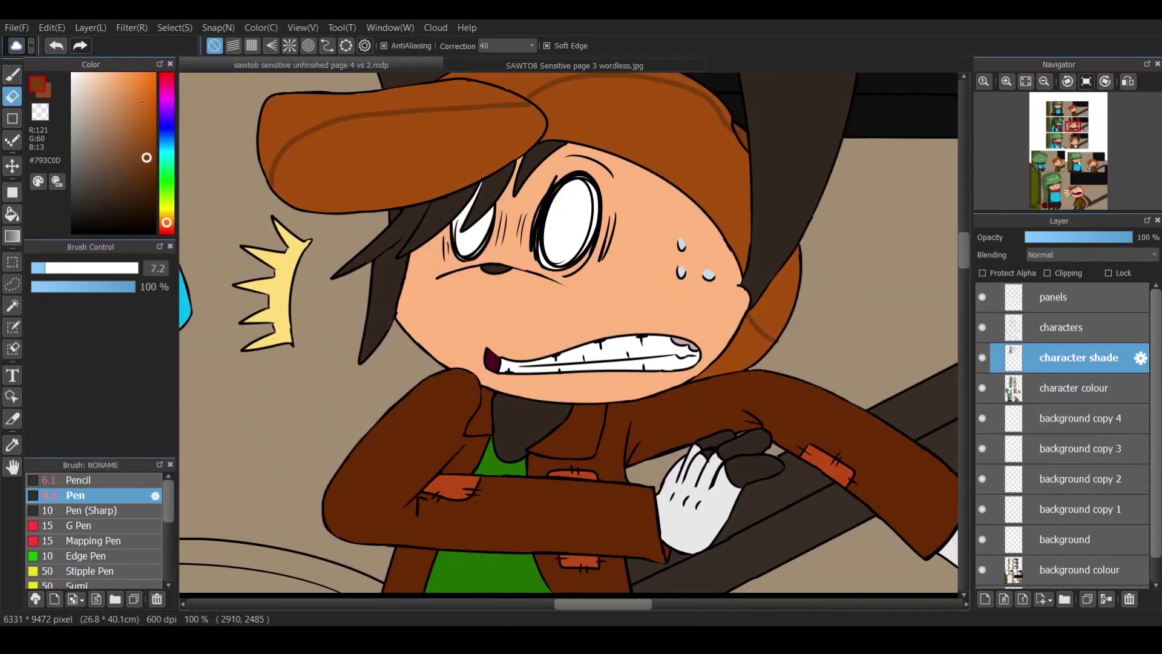
pyautogui.press('g')
pyautogui.click(393, 118)
pyautogui.click(735, 351)
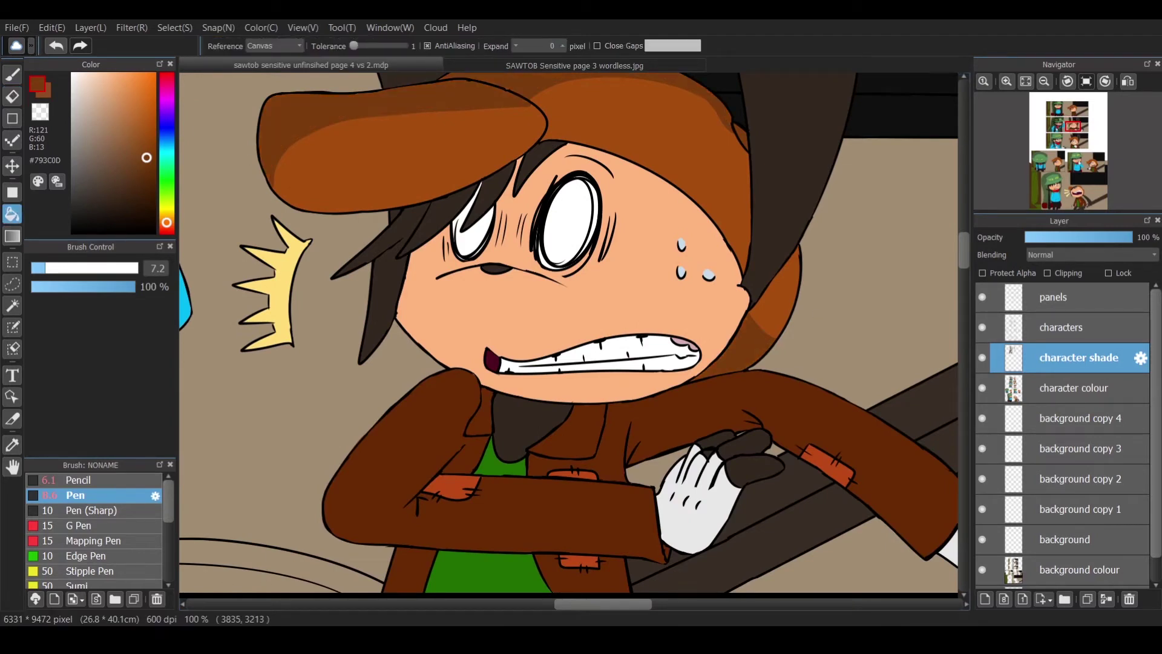
# Clean up the #793C0D cap shading along the brim, crown and the part behind the cheek.
pyautogui.scroll(3, 315, 101)
pyautogui.press('p')
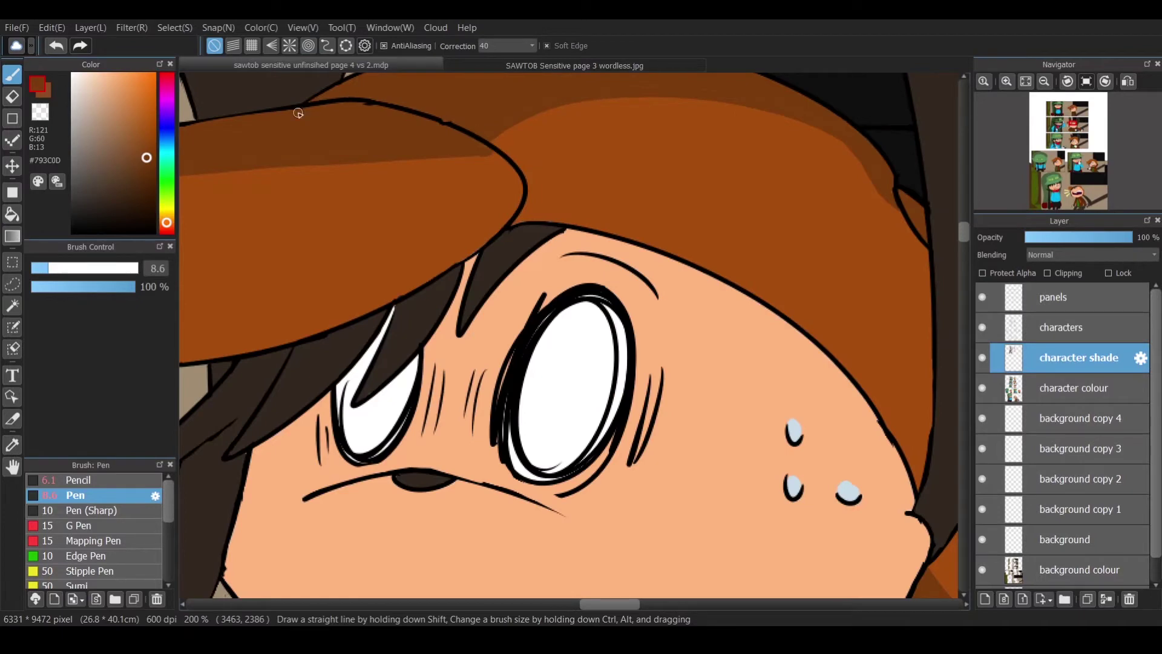
pyautogui.moveTo(311, 130); pyautogui.dragTo(178, 72)
pyautogui.moveTo(938, 157); pyautogui.dragTo(696, 218)
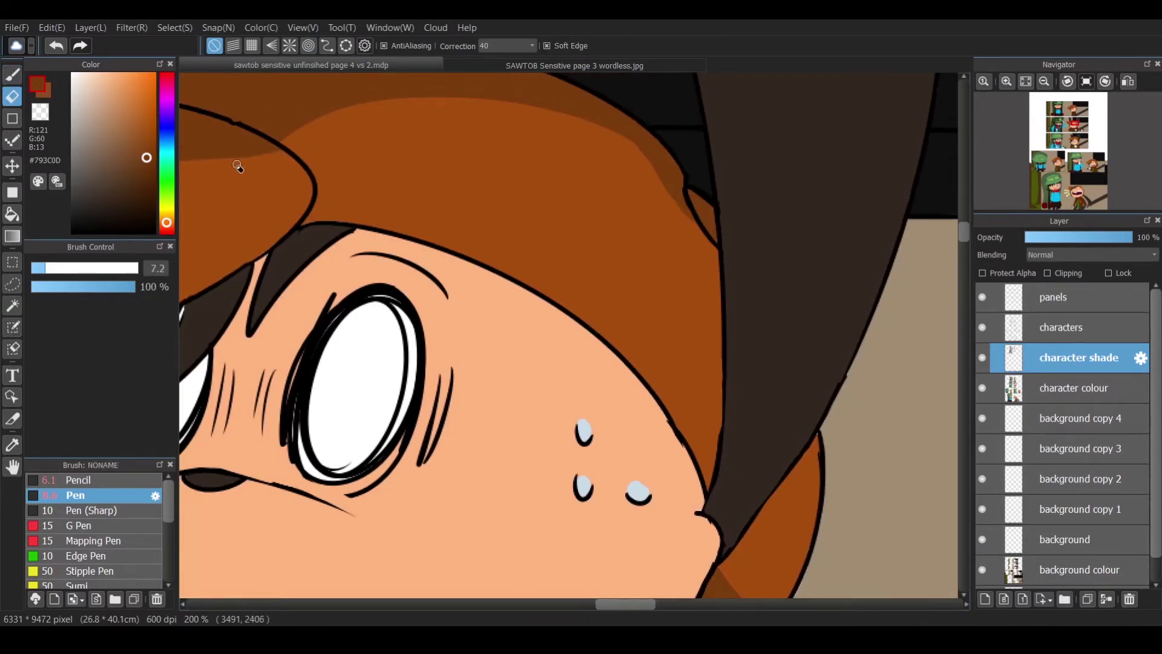
pyautogui.moveTo(262, 149); pyautogui.dragTo(263, 303)
pyautogui.scroll(-5, 721, 255)
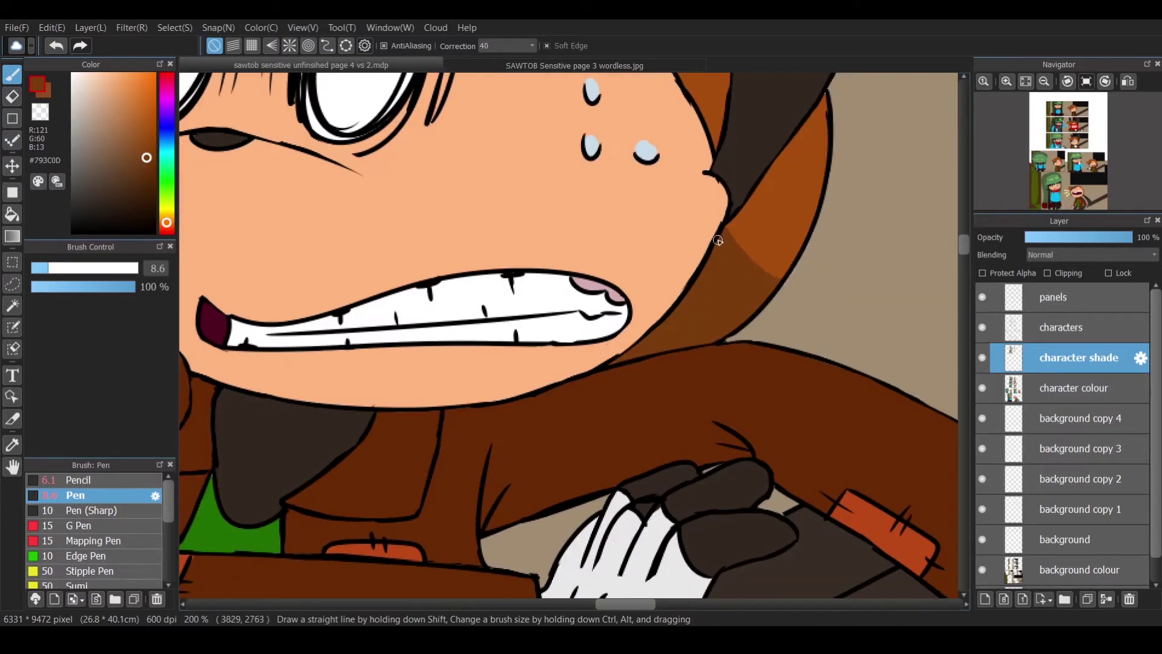
pyautogui.scroll(-2, 612, 362)
# Outline and fill the shadow under the cap across the second character's forehead and cheek with #8D4C24, undoing a misplaced stroke.
pyautogui.moveTo(442, 262); pyautogui.dragTo(311, 357)
pyautogui.hotkey('ctrl', 'z')
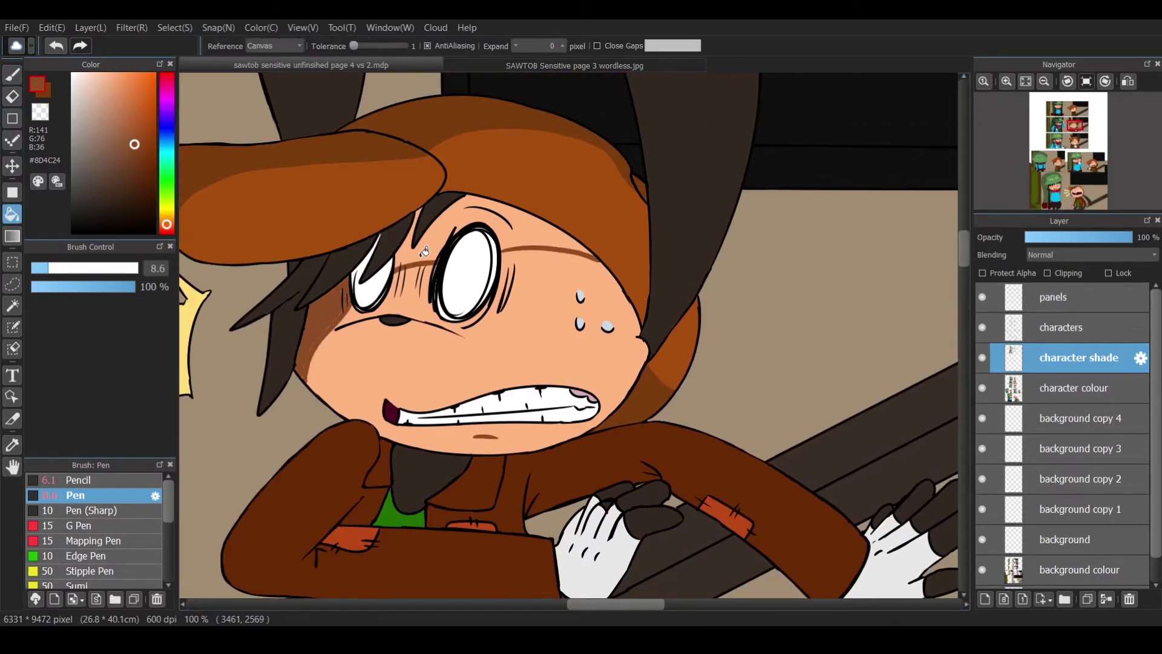
pyautogui.moveTo(399, 257); pyautogui.dragTo(606, 260)
pyautogui.hscroll(-5, 580, 595)
pyautogui.scroll(2, 756, 303)
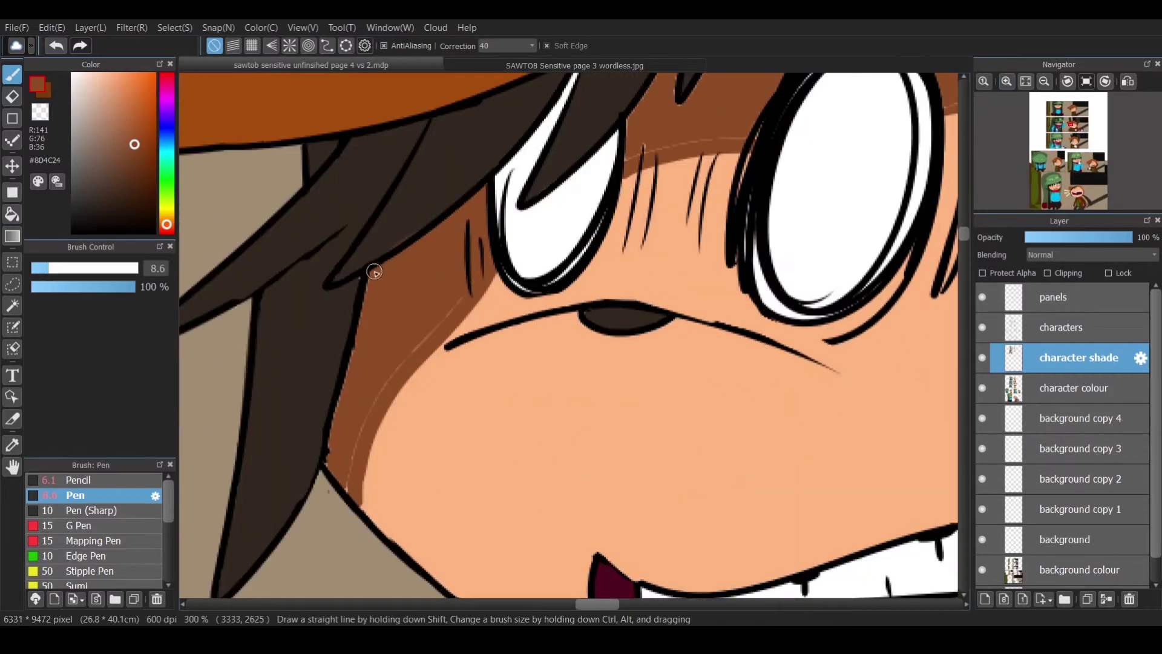
# Cover the unfilled gaps in the #8D4C24 face shadow beside the hair, around the eyes and along the forehead.
pyautogui.moveTo(399, 360); pyautogui.dragTo(351, 496)
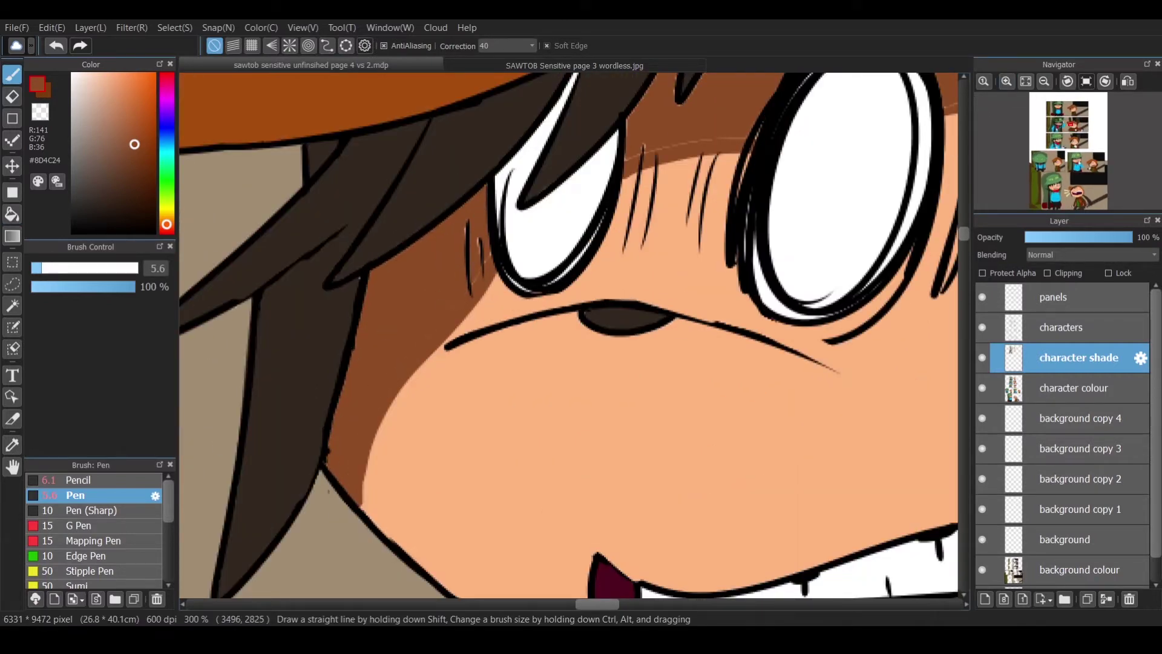
pyautogui.moveTo(471, 239); pyautogui.dragTo(490, 277)
pyautogui.scroll(3, 955, 242)
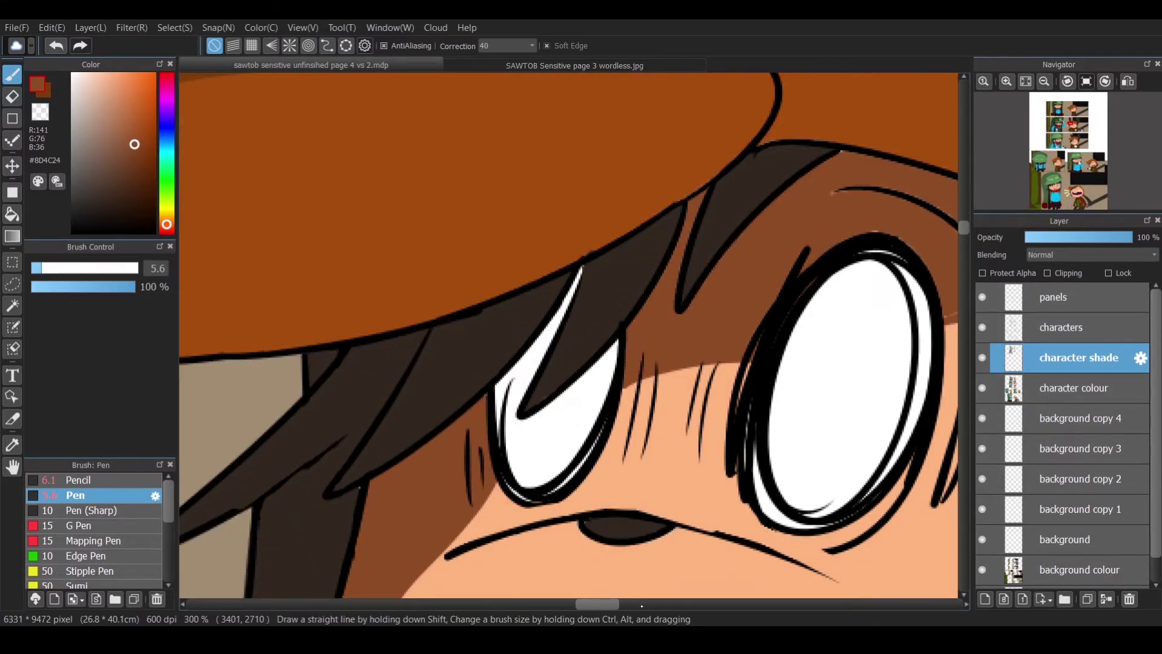
pyautogui.moveTo(860, 237); pyautogui.dragTo(473, 258)
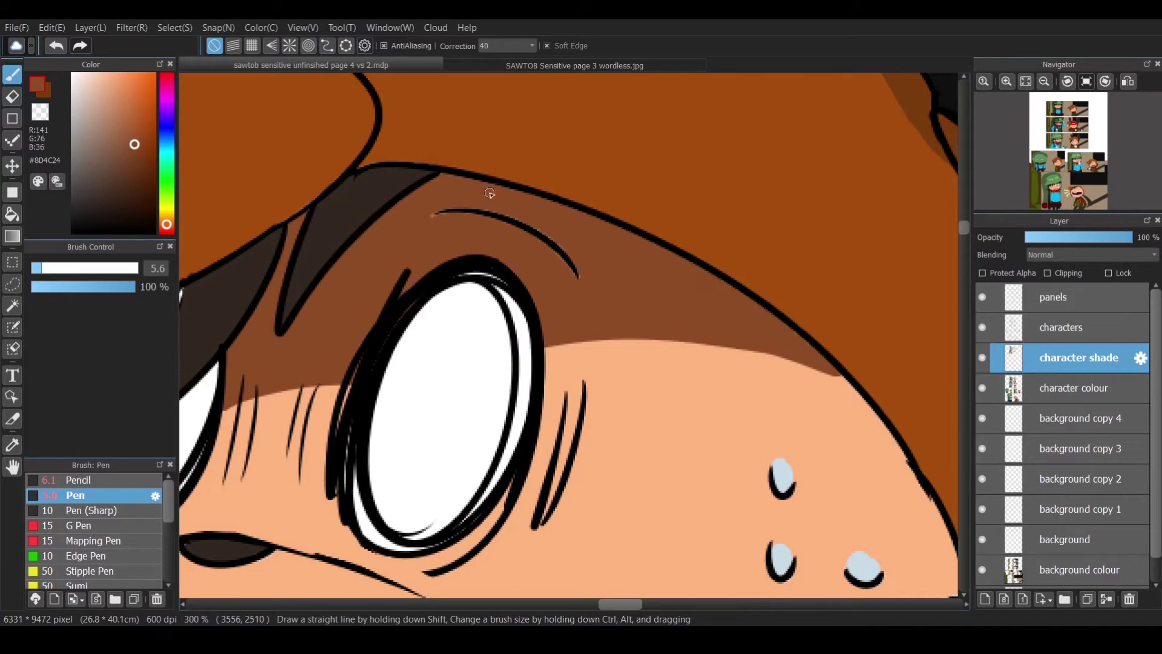
# Shade along the muzzle line and under the nose of the second character with #8D4C24.
pyautogui.scroll(-5, 415, 212)
pyautogui.scroll(5, 491, 343)
pyautogui.moveTo(285, 373)
pyautogui.mouseDown()
pyautogui.moveTo(451, 339)
pyautogui.moveTo(660, 396)
pyautogui.mouseUp()
pyautogui.moveTo(496, 342); pyautogui.dragTo(669, 399)
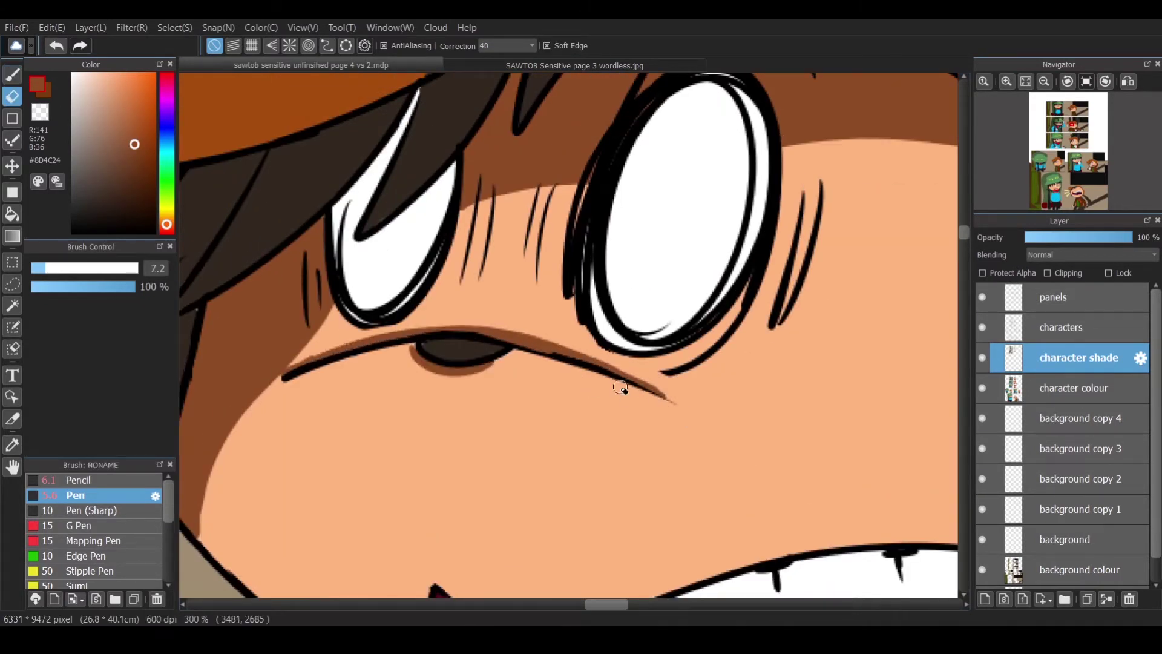
# Add #FFFFFF highlights to the three sweat drops on the second character's cheek.
pyautogui.keyDown('alt'); pyautogui.click(713, 241); pyautogui.keyUp('alt')
pyautogui.hotkey('ctrl', '-')
pyautogui.hotkey('ctrl', '-')
pyautogui.hotkey('ctrl', '-')
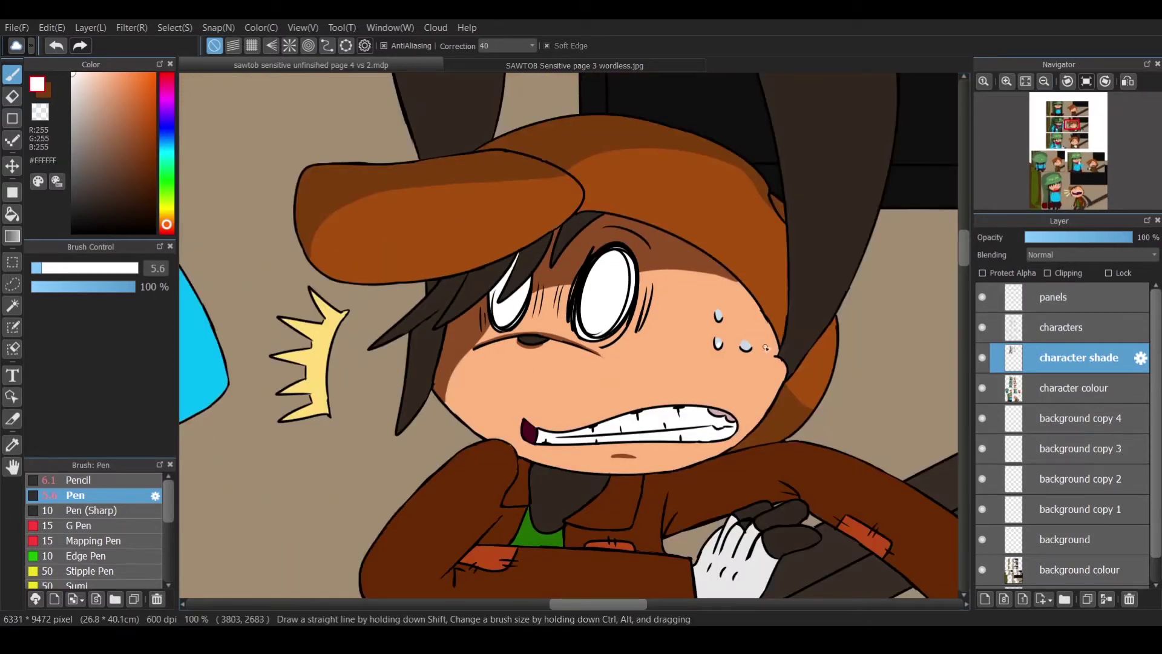
pyautogui.hotkey('ctrl', '+')
pyautogui.hotkey('ctrl', '+')
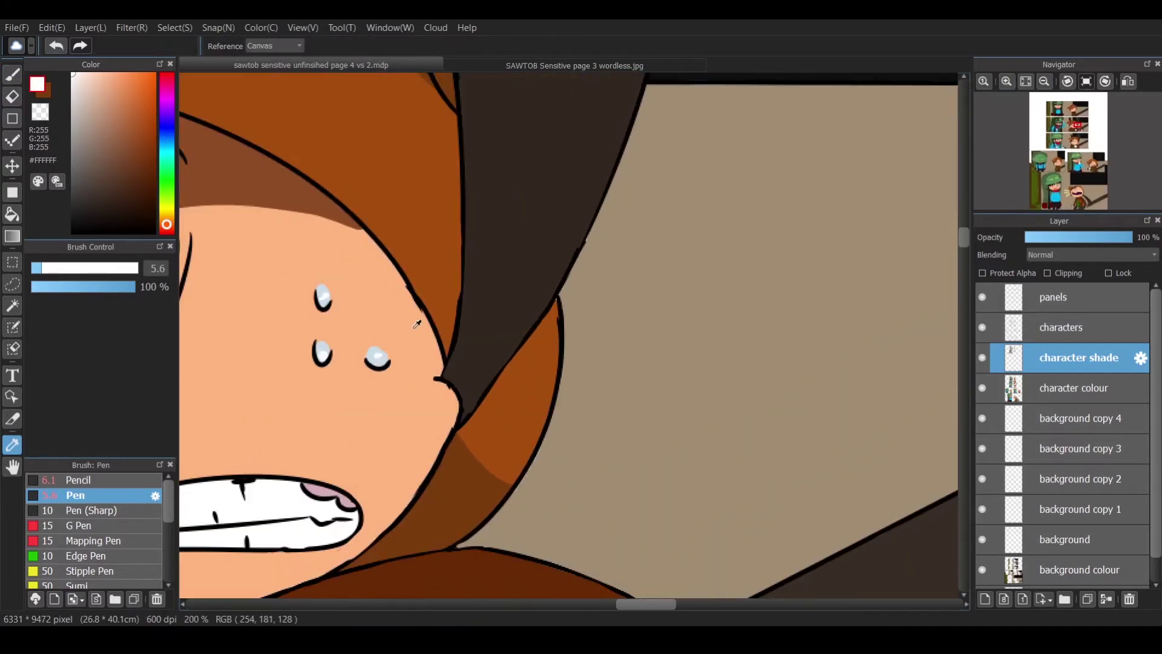
pyautogui.keyDown('alt'); pyautogui.click(375, 358); pyautogui.keyUp('alt')
pyautogui.keyDown('alt'); pyautogui.click(379, 357); pyautogui.keyUp('alt')
pyautogui.hotkey('ctrl', '-')
pyautogui.hotkey('ctrl', '-')
# Sample the grey #D3D3D3 and shade the second character's upper and lower teeth along their dividing lines.
pyautogui.press('i')
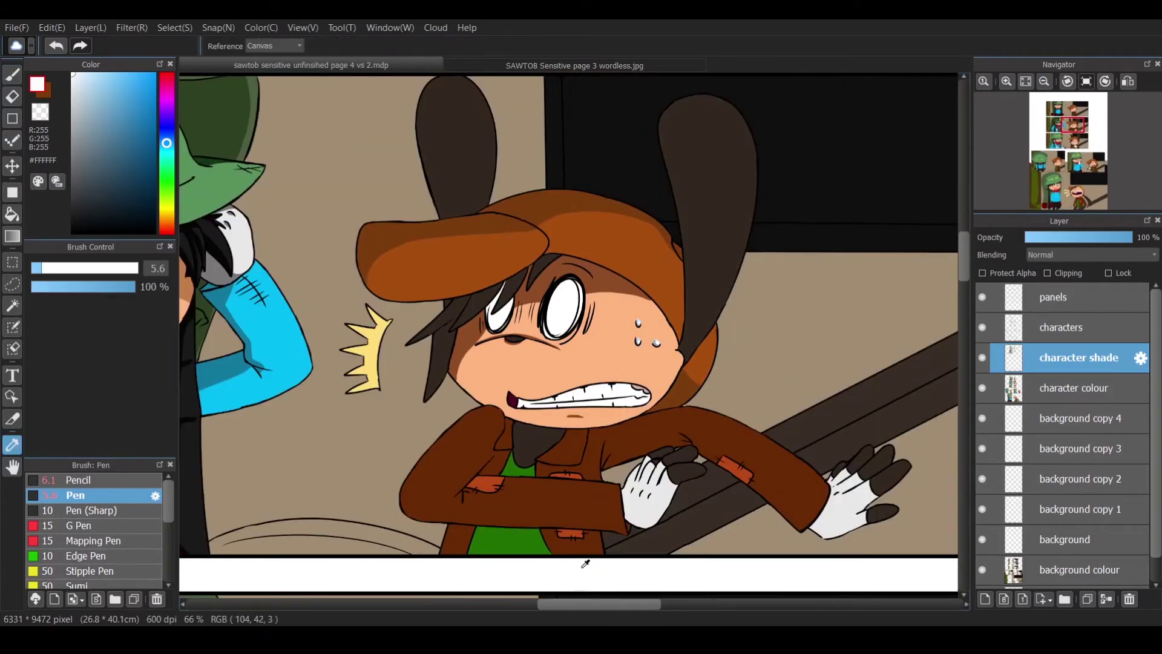
pyautogui.click(381, 362)
pyautogui.press('b')
pyautogui.hotkey('ctrl', '+')
pyautogui.hotkey('ctrl', '+')
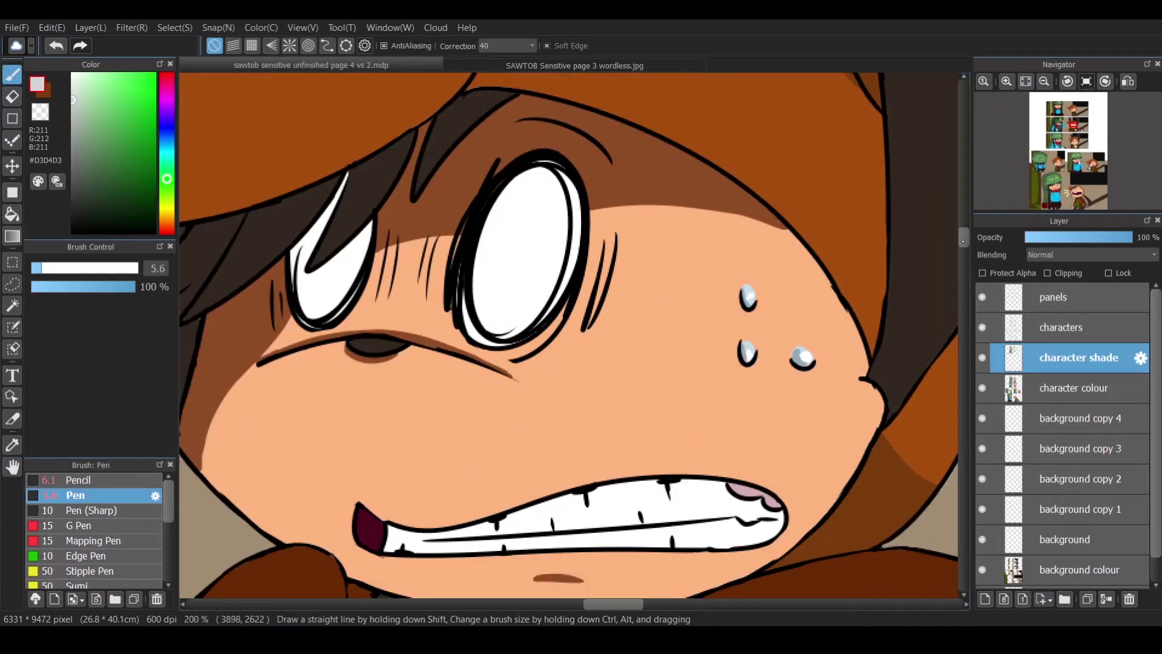
pyautogui.scroll(-3, 783, 271)
pyautogui.moveTo(463, 353)
pyautogui.mouseDown()
pyautogui.moveTo(775, 331)
pyautogui.moveTo(759, 358)
pyautogui.mouseUp()
pyautogui.press('e')
pyautogui.press('b')
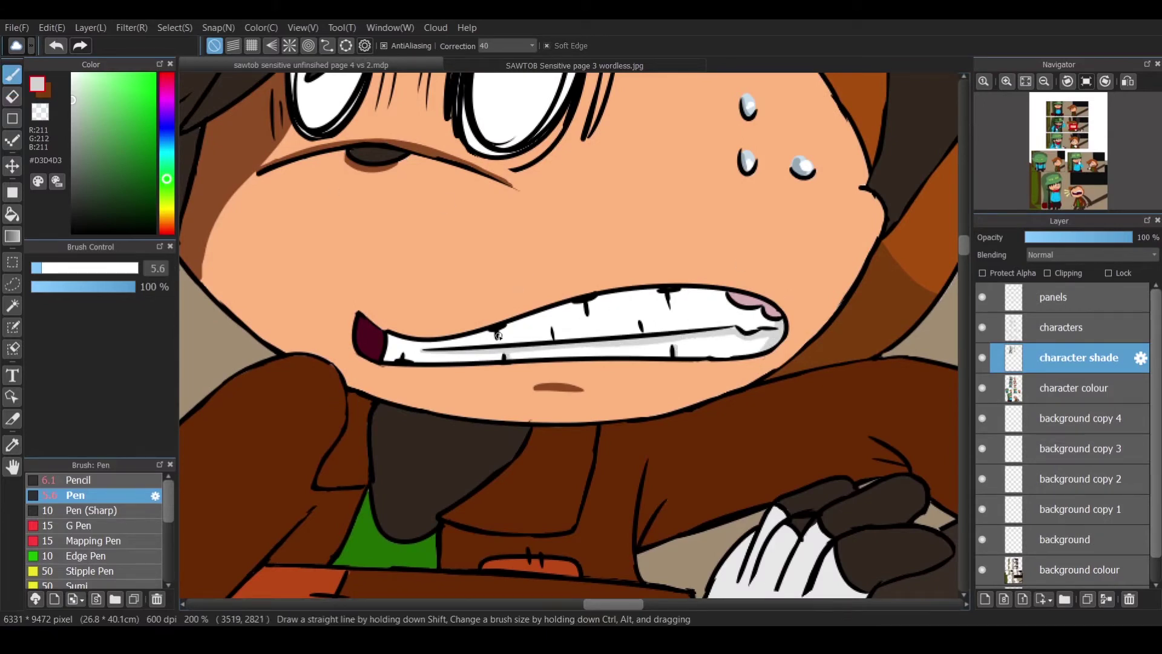
pyautogui.scroll(-3, 388, 354)
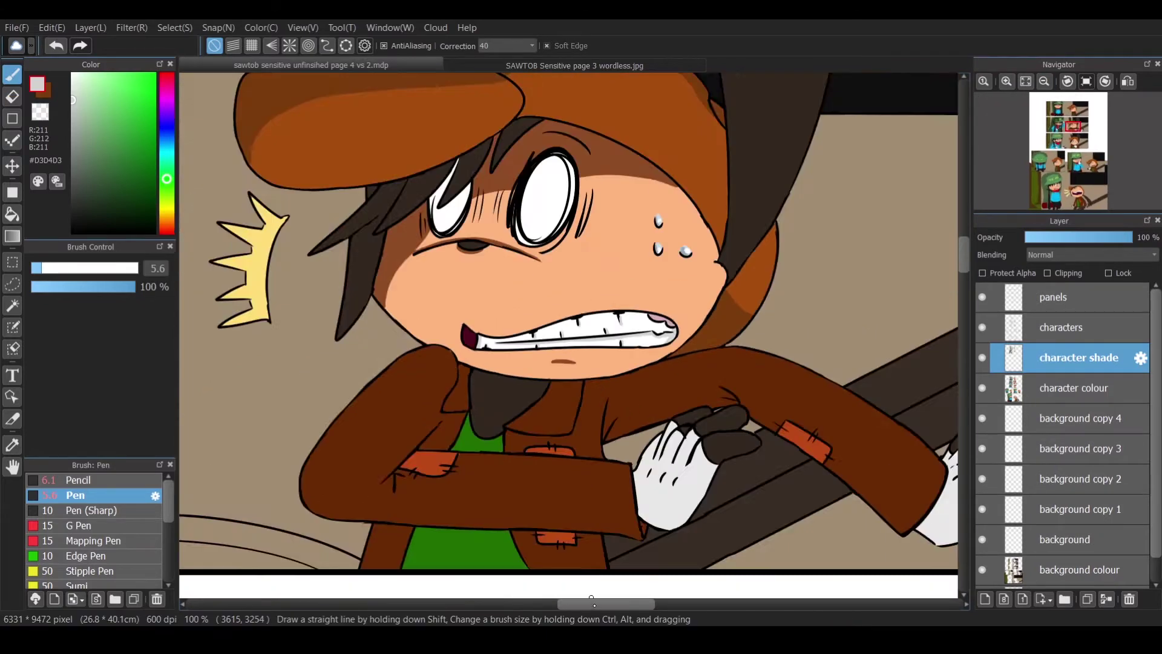
# Shade the second character's exposed gums with #A25F66 and the open mouth corner with #21030D.
pyautogui.press('i')
pyautogui.click(388, 242)
pyautogui.scroll(3, 387, 242)
pyautogui.press('b')
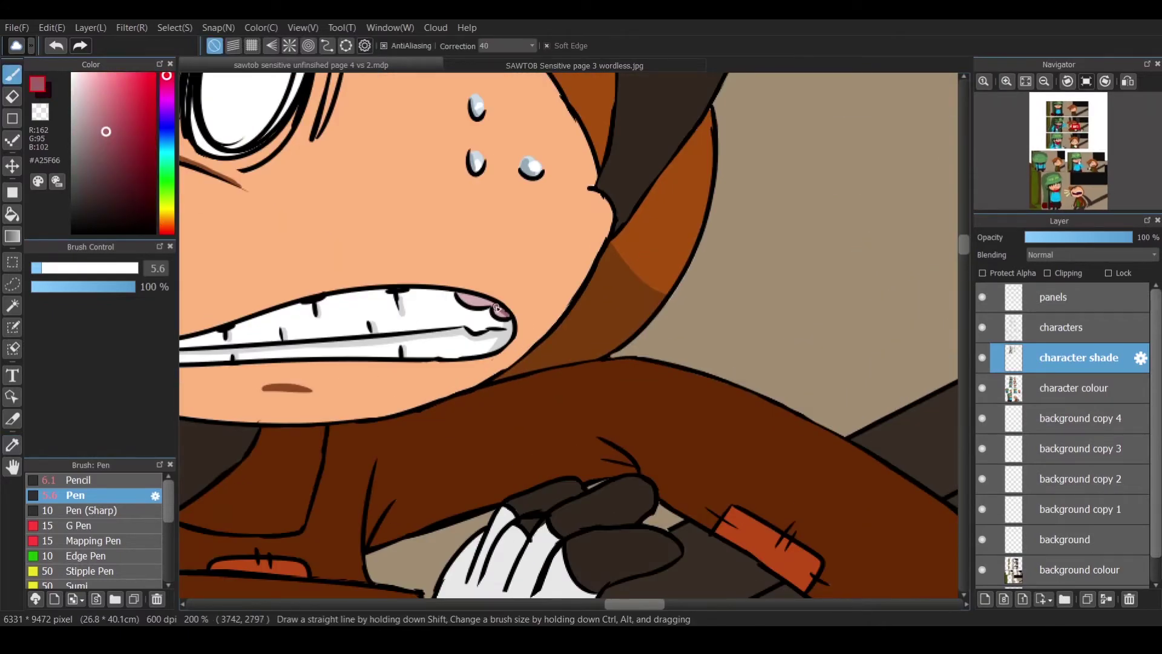
pyautogui.hscroll(-5, 474, 307)
pyautogui.keyDown('alt'); pyautogui.click(391, 359); pyautogui.keyUp('alt')
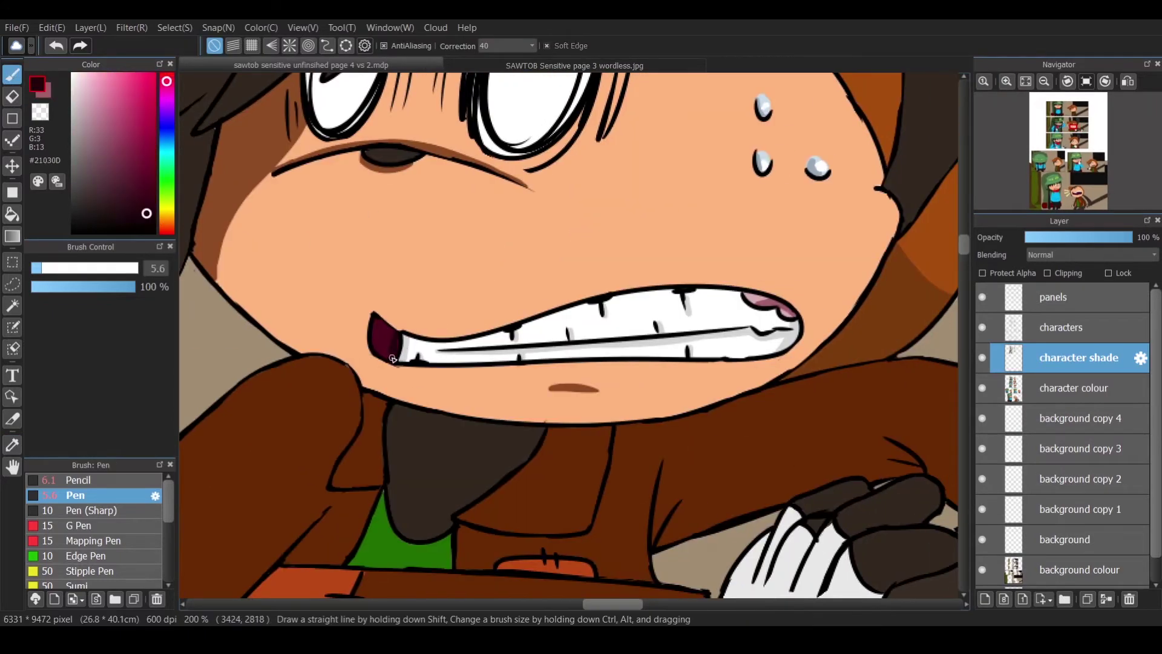
# Sample #120A07 as the hair shading colour and outline the shadows on the long hair locks beside the cheek.
pyautogui.scroll(-3, 888, 176)
pyautogui.press('i')
pyautogui.click(548, 305)
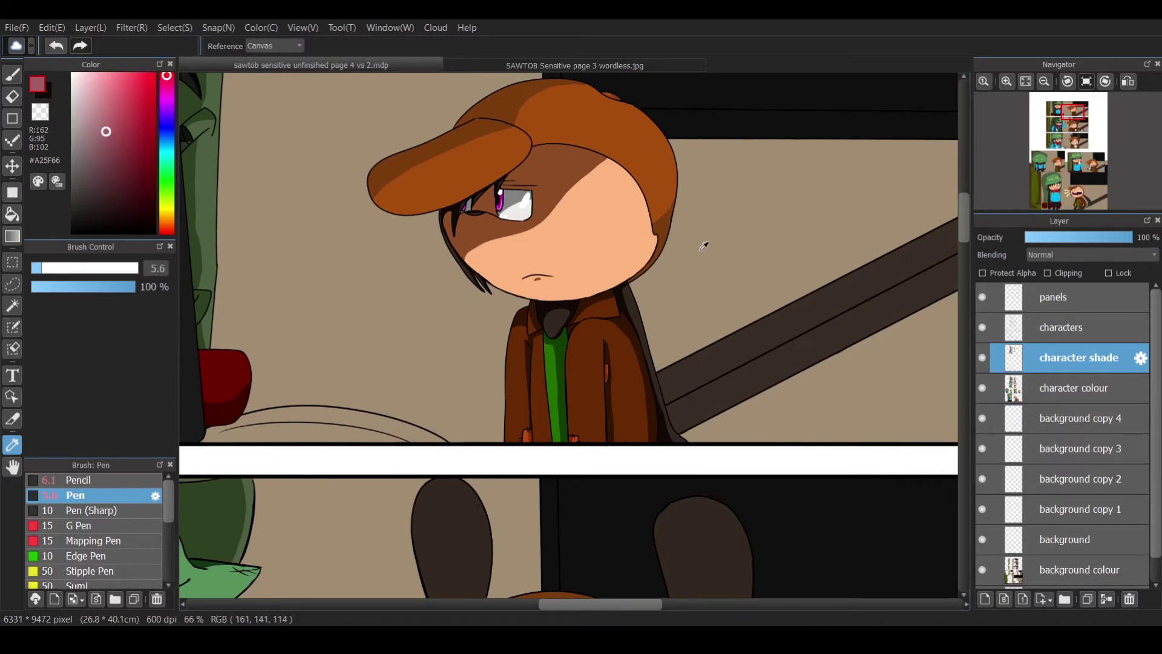
pyautogui.scroll(2, 702, 246)
pyautogui.scroll(2, 569, 335)
pyautogui.scroll(-4, 568, 335)
pyautogui.click(632, 99)
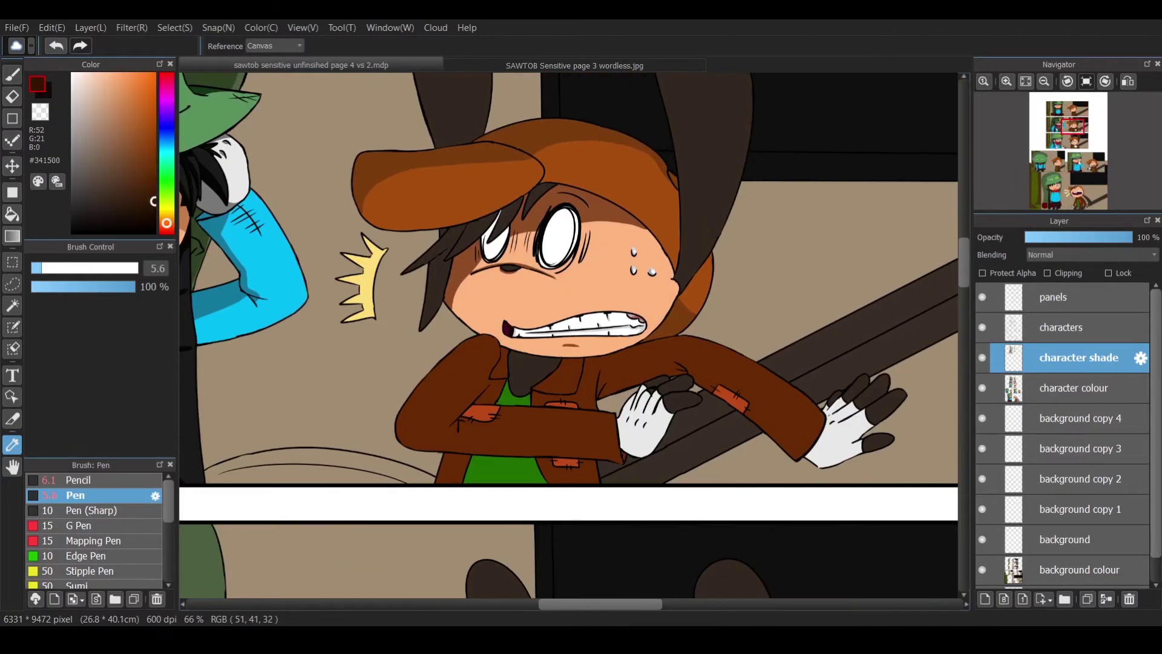
pyautogui.scroll(3, 575, 302)
pyautogui.press('b')
pyautogui.keyDown('alt'); pyautogui.click(251, 156); pyautogui.keyUp('alt')
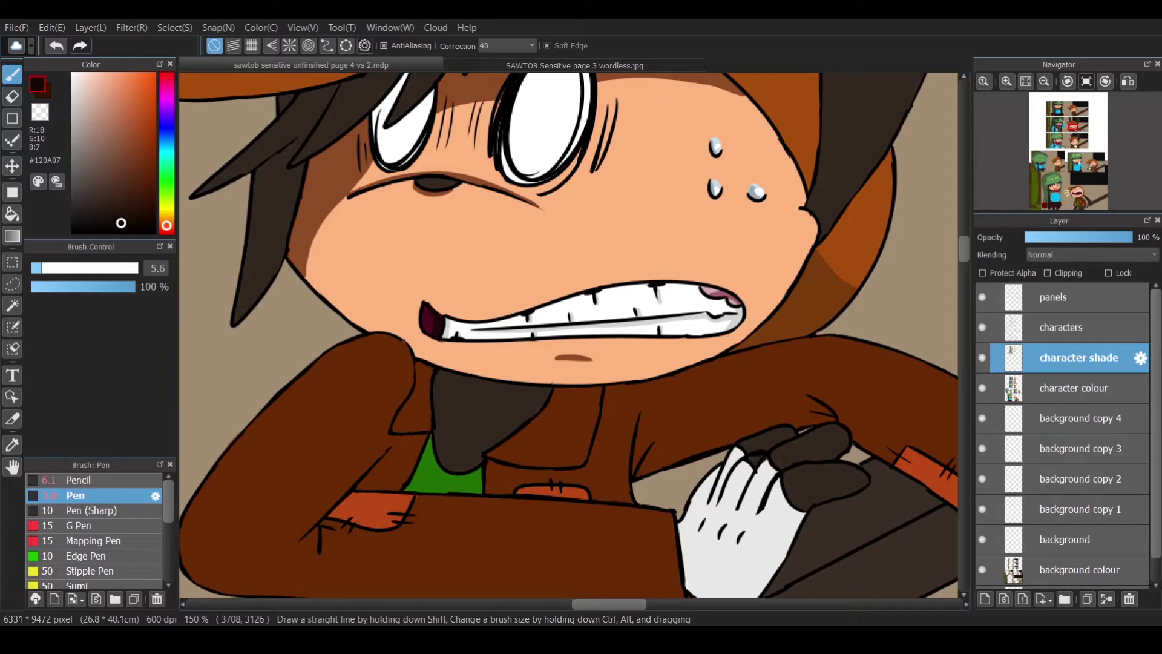
pyautogui.moveTo(282, 150); pyautogui.dragTo(236, 317)
pyautogui.moveTo(320, 91); pyautogui.dragTo(306, 121)
pyautogui.moveTo(294, 124); pyautogui.dragTo(202, 190)
# Outline shadows on the fringe strands under the cap brim and fill the hair shadows with #120A07.
pyautogui.scroll(5, 416, 117)
pyautogui.moveTo(384, 350); pyautogui.dragTo(312, 420)
pyautogui.moveTo(447, 317); pyautogui.dragTo(393, 401)
pyautogui.moveTo(524, 276); pyautogui.dragTo(469, 345)
pyautogui.press('g')
pyautogui.click(314, 389)
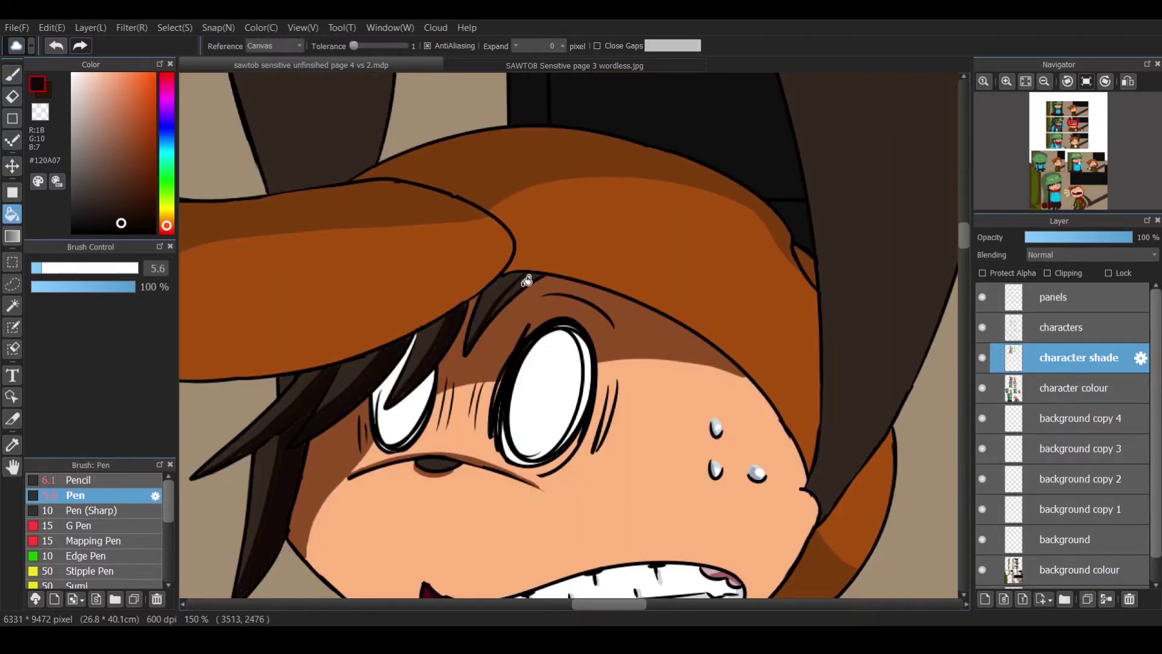
# Outline and fill the shadows on both of the second character's long ears with #120A07.
pyautogui.press('b')
pyautogui.scroll(10, 404, 185)
pyautogui.press('g')
pyautogui.click(326, 485)
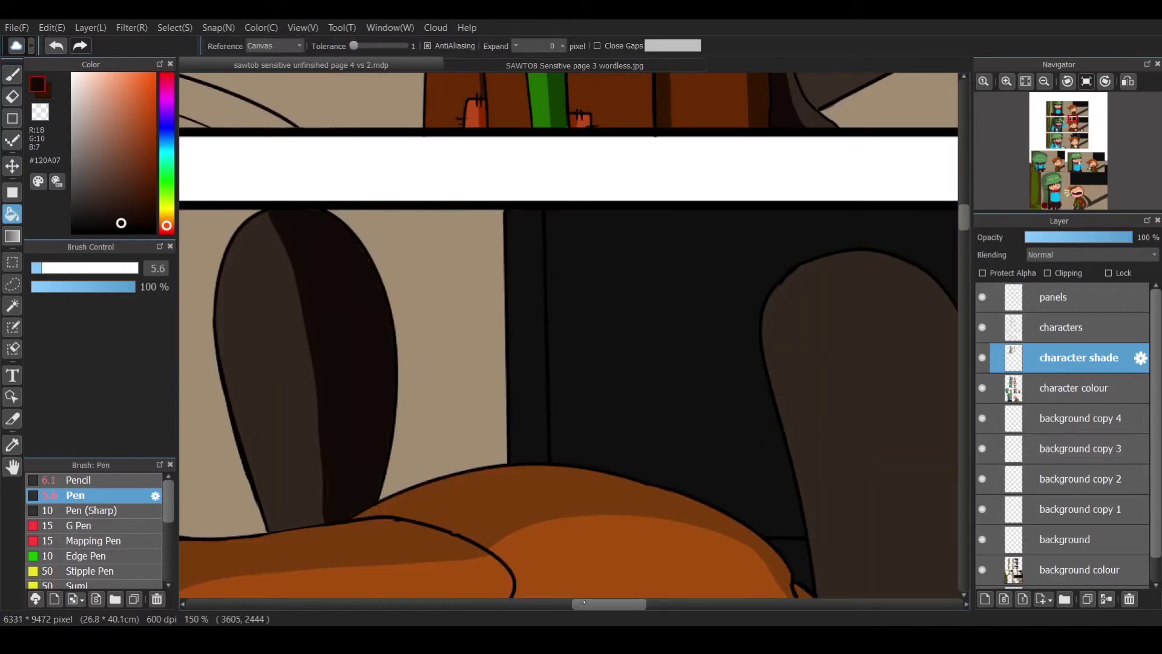
pyautogui.hscroll(5, 579, 302)
pyautogui.press('b')
pyautogui.scroll(-2, 894, 197)
pyautogui.press('g')
pyautogui.click(581, 291)
# Shade the dark neck area under the chin and the dark fingers of the hand held near the chest with #120A07.
pyautogui.scroll(-5, 602, 329)
pyautogui.press('b')
pyautogui.scroll(3, 602, 330)
pyautogui.moveTo(533, 288); pyautogui.dragTo(602, 329)
pyautogui.press('g')
pyautogui.hscroll(5, 624, 603)
pyautogui.press('b')
pyautogui.moveTo(558, 412); pyautogui.dragTo(466, 428)
pyautogui.moveTo(530, 358)
pyautogui.mouseDown()
pyautogui.moveTo(443, 395)
pyautogui.moveTo(462, 350)
pyautogui.mouseUp()
# Outline #120A07 shadows on the thumb and fingers of the outstretched hand, redoing the first stroke on the lowest finger.
pyautogui.hscroll(5, 650, 515)
pyautogui.scroll(-2, 718, 264)
pyautogui.moveTo(708, 382); pyautogui.dragTo(618, 401)
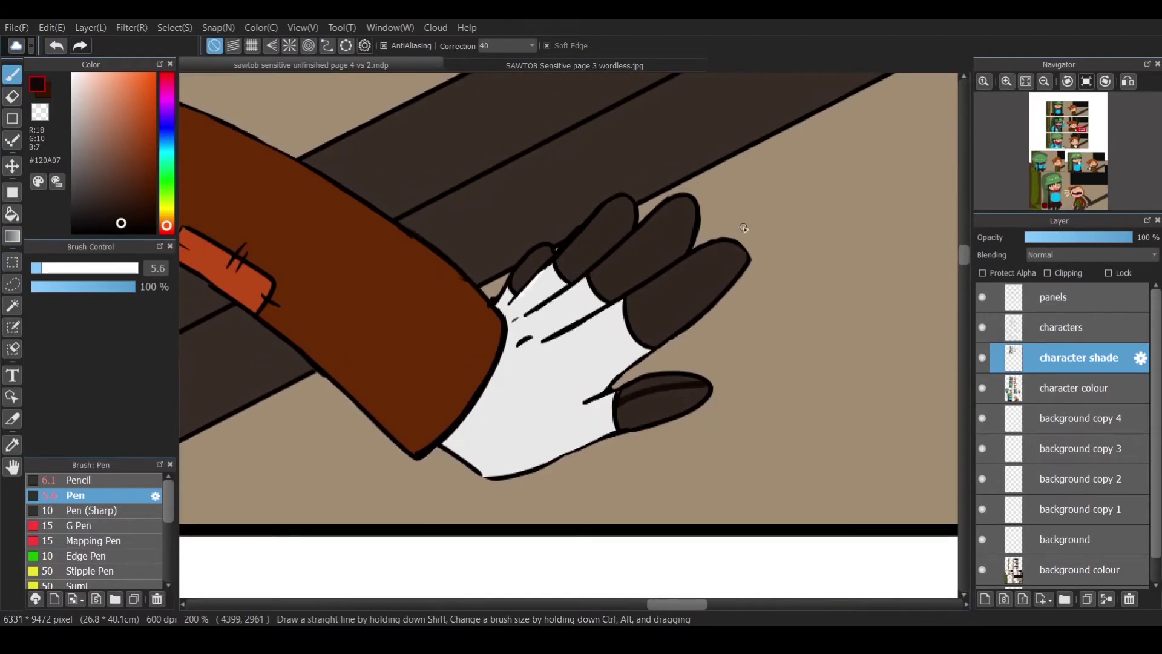
pyautogui.moveTo(748, 255); pyautogui.dragTo(642, 347)
pyautogui.hotkey('ctrl', 'z')
pyautogui.moveTo(746, 251); pyautogui.dragTo(640, 345)
pyautogui.moveTo(693, 201); pyautogui.dragTo(626, 289)
pyautogui.moveTo(618, 212); pyautogui.dragTo(576, 277)
pyautogui.moveTo(548, 248)
pyautogui.mouseDown()
pyautogui.moveTo(515, 293)
pyautogui.moveTo(1084, 339)
pyautogui.moveTo(1041, 339)
pyautogui.mouseUp()
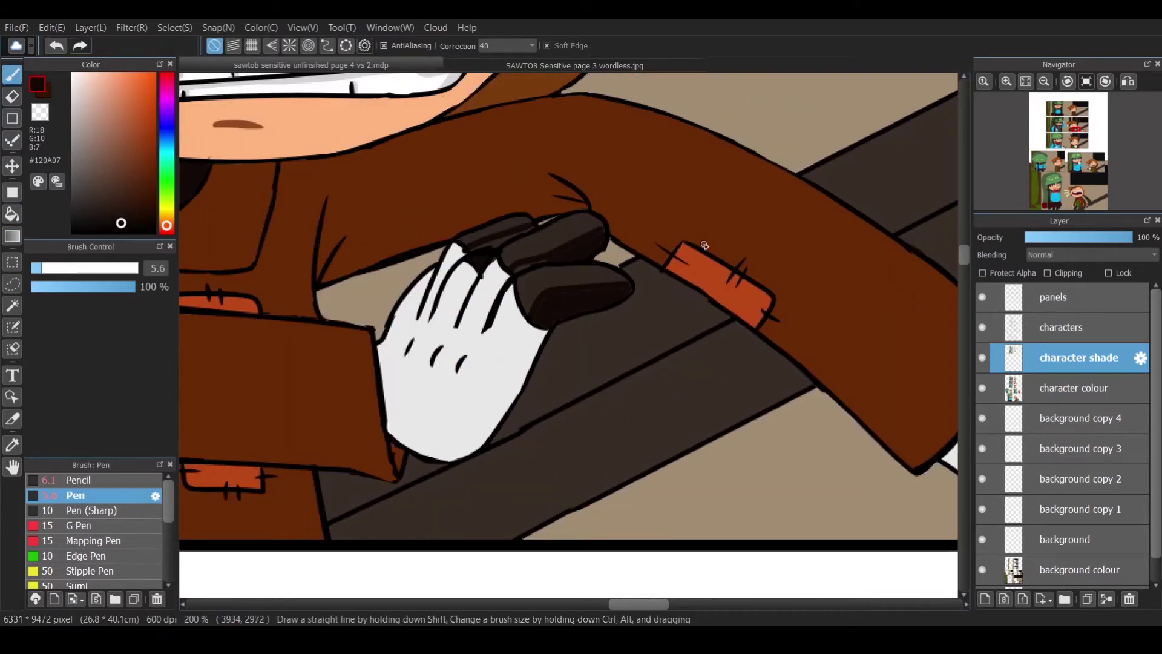
# Clean up the #120A07 finger shadows on the hand held near the chest.
pyautogui.hotkey('ctrl', '+')
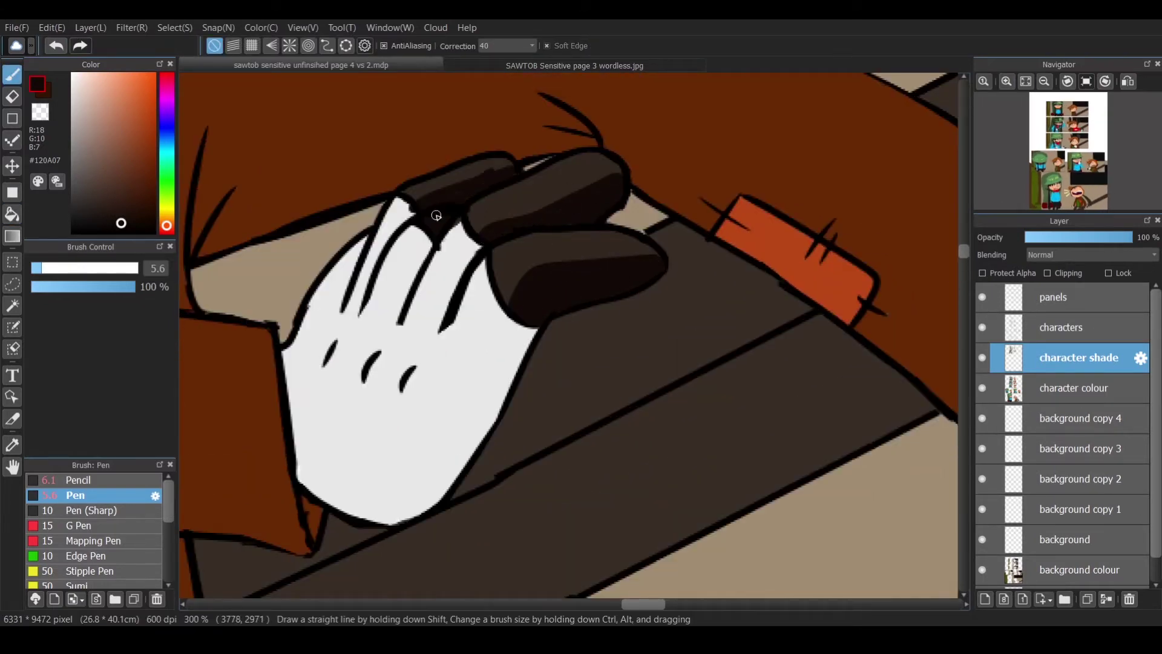
pyautogui.press('e')
pyautogui.press('b')
# Fill in the #120A07 shadows on the thumb and lowest finger of the outstretched hand.
pyautogui.click(709, 604)
pyautogui.moveTo(562, 449); pyautogui.dragTo(683, 425)
pyautogui.moveTo(615, 372); pyautogui.dragTo(723, 280)
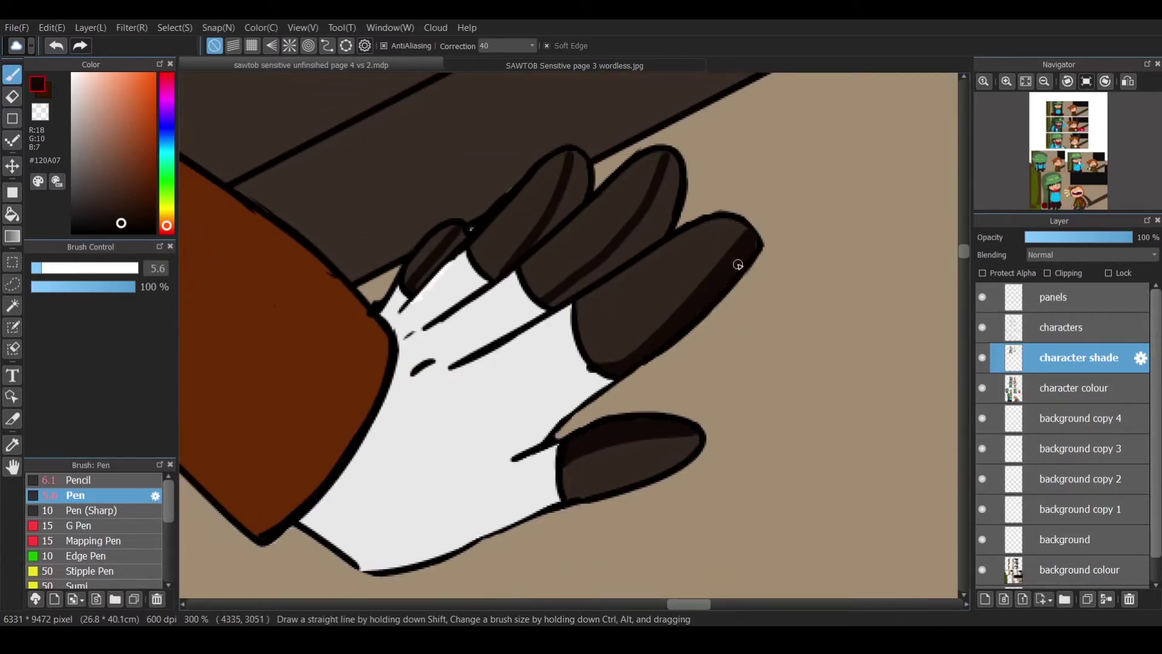
# Fill the shaded sides of the dark fingertips on the outstretched glove with #120A07.
pyautogui.moveTo(755, 236); pyautogui.dragTo(721, 283)
pyautogui.moveTo(673, 158); pyautogui.dragTo(629, 240)
pyautogui.moveTo(650, 219); pyautogui.dragTo(550, 305)
pyautogui.moveTo(622, 256); pyautogui.dragTo(666, 215)
pyautogui.moveTo(580, 154); pyautogui.dragTo(539, 239)
pyautogui.moveTo(460, 236); pyautogui.dragTo(431, 267)
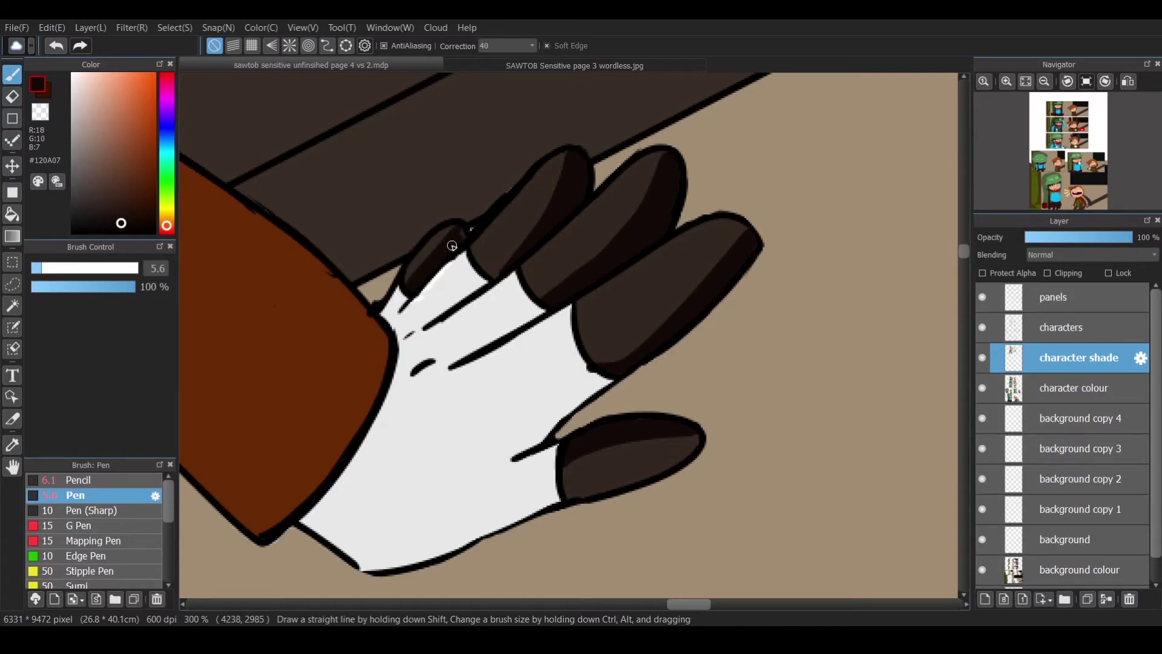
# Touch up the leftover gaps in the dark shading on the long-eared character's hair strands and ears.
pyautogui.click(1044, 81)
pyautogui.click(1043, 81)
pyautogui.click(1006, 81)
pyautogui.click(1006, 81)
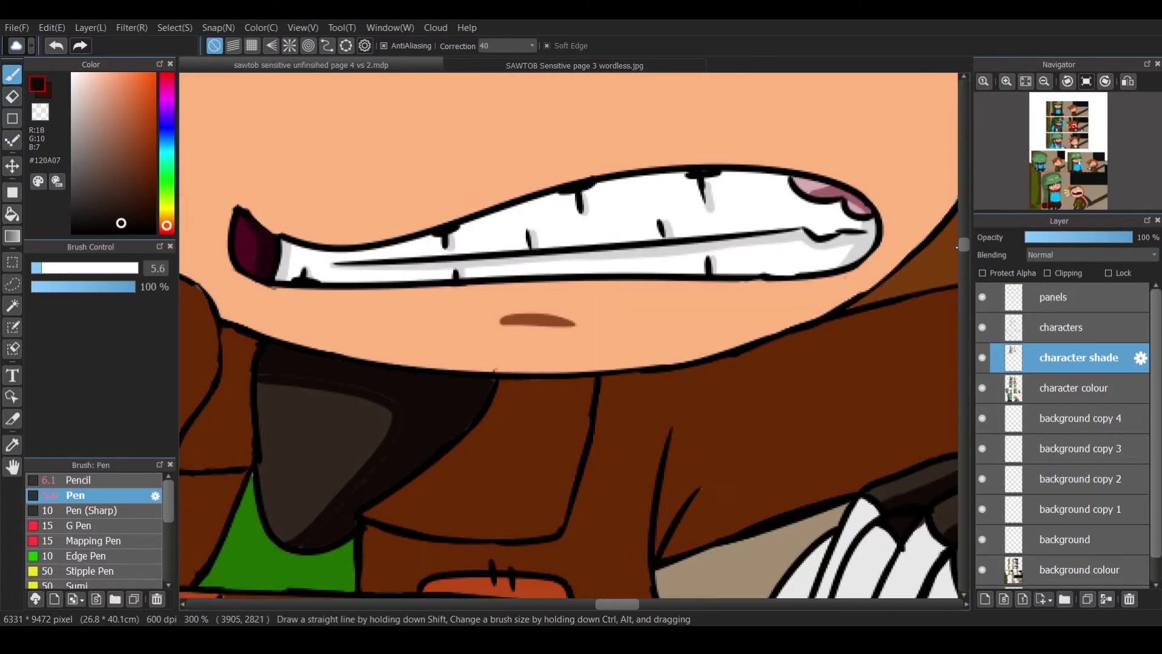
pyautogui.hscroll(-5, 349, 370)
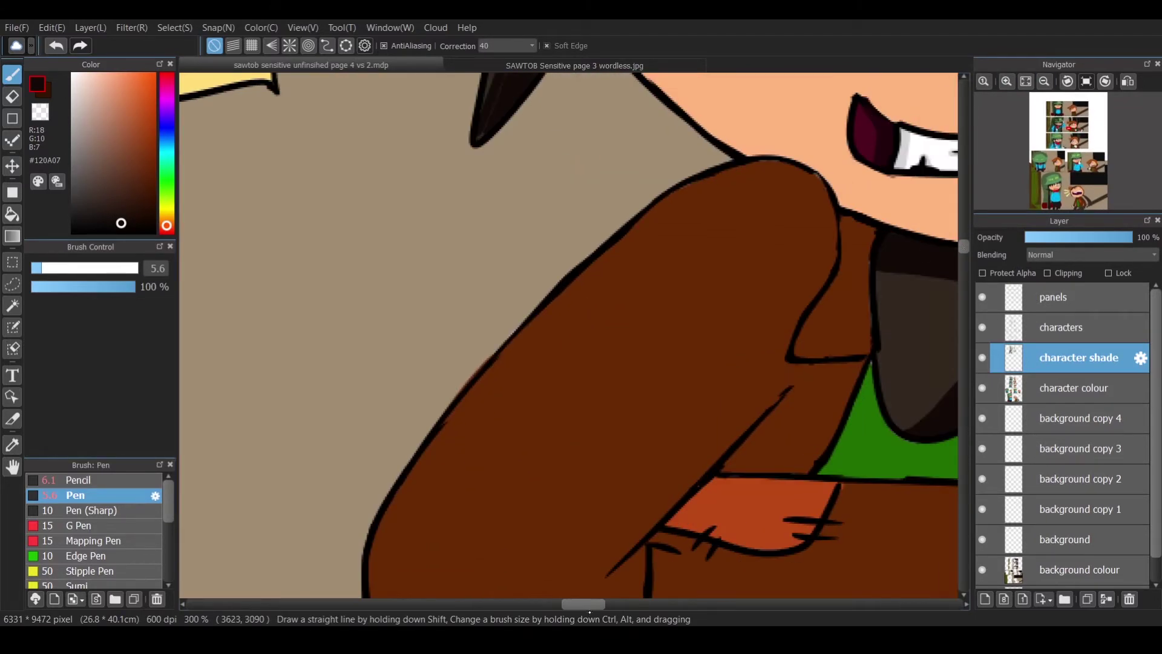
pyautogui.scroll(5, 535, 369)
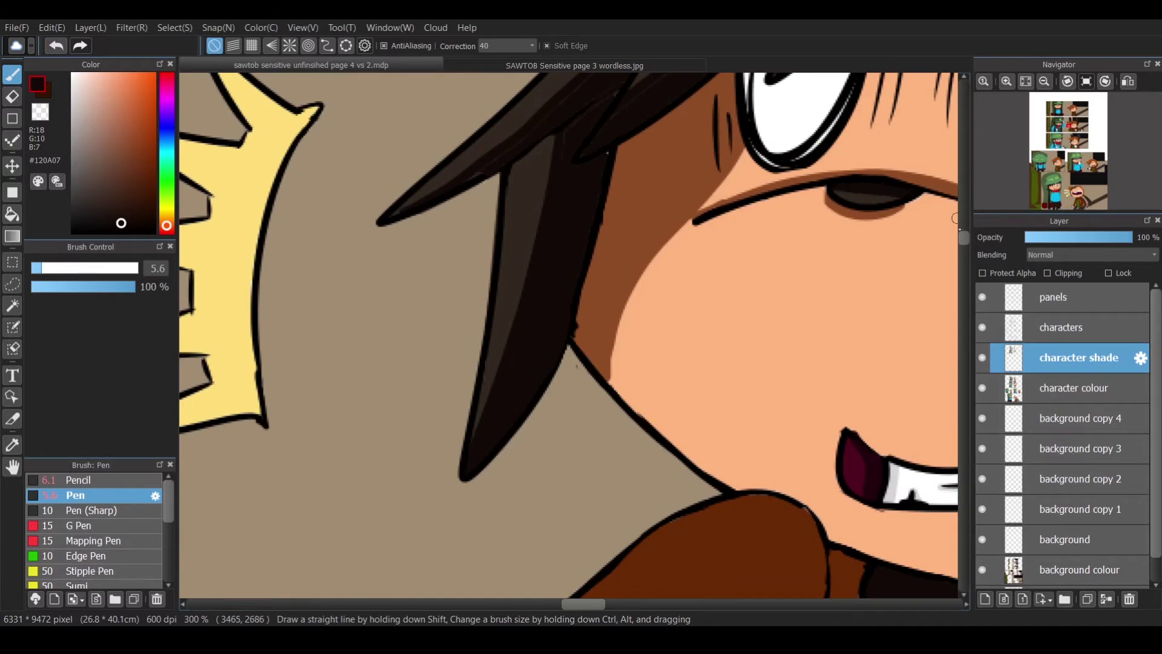
pyautogui.scroll(2, 604, 305)
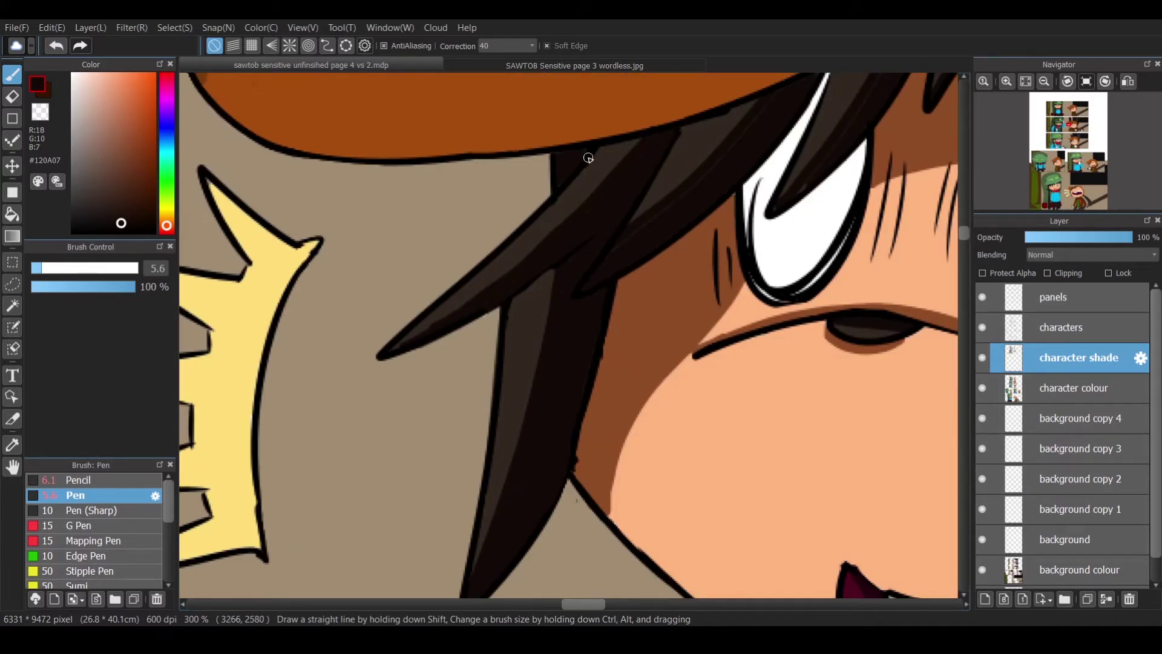
pyautogui.moveTo(469, 306); pyautogui.dragTo(385, 357)
pyautogui.hscroll(5, 581, 598)
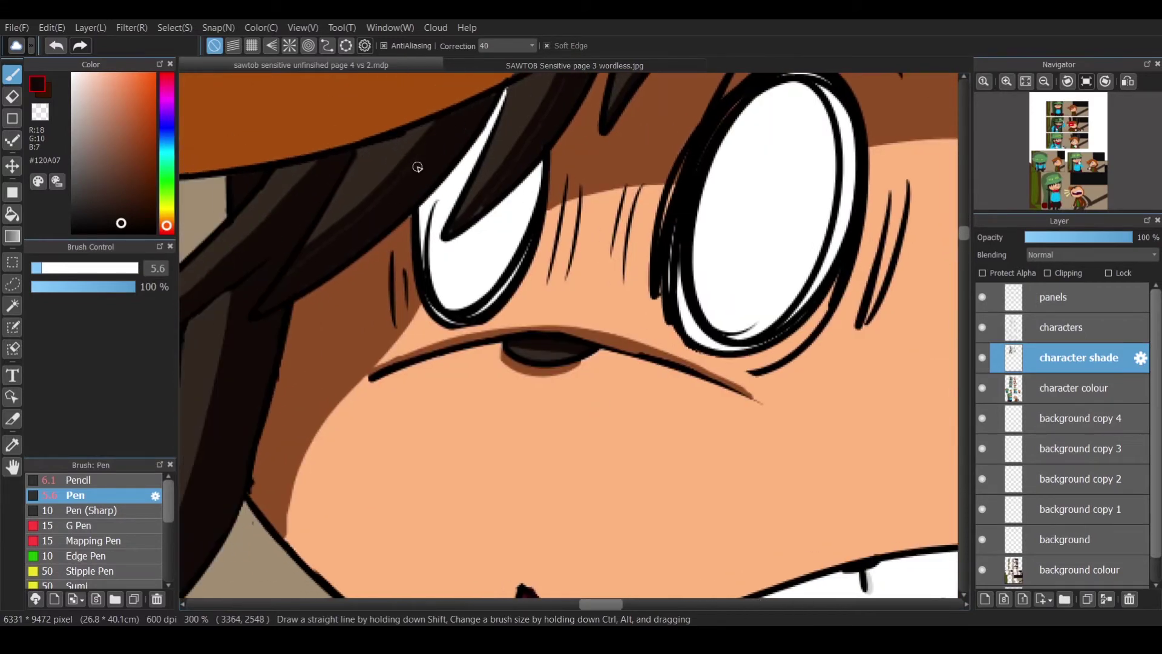
pyautogui.scroll(4, 679, 276)
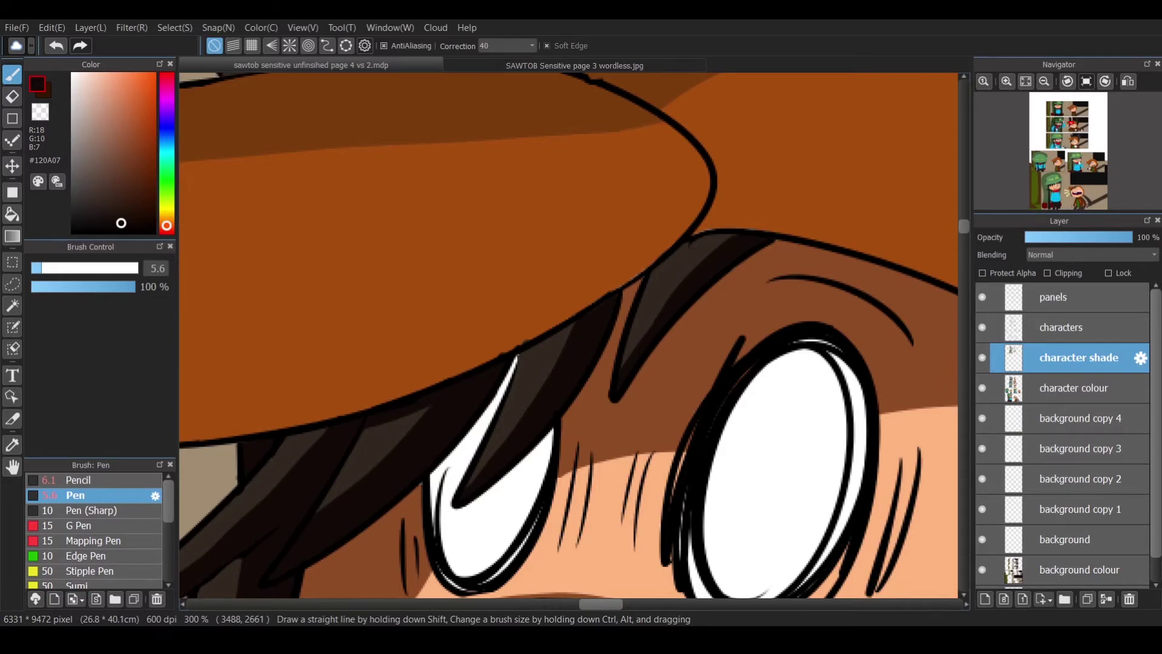
pyautogui.hscroll(10, 368, 593)
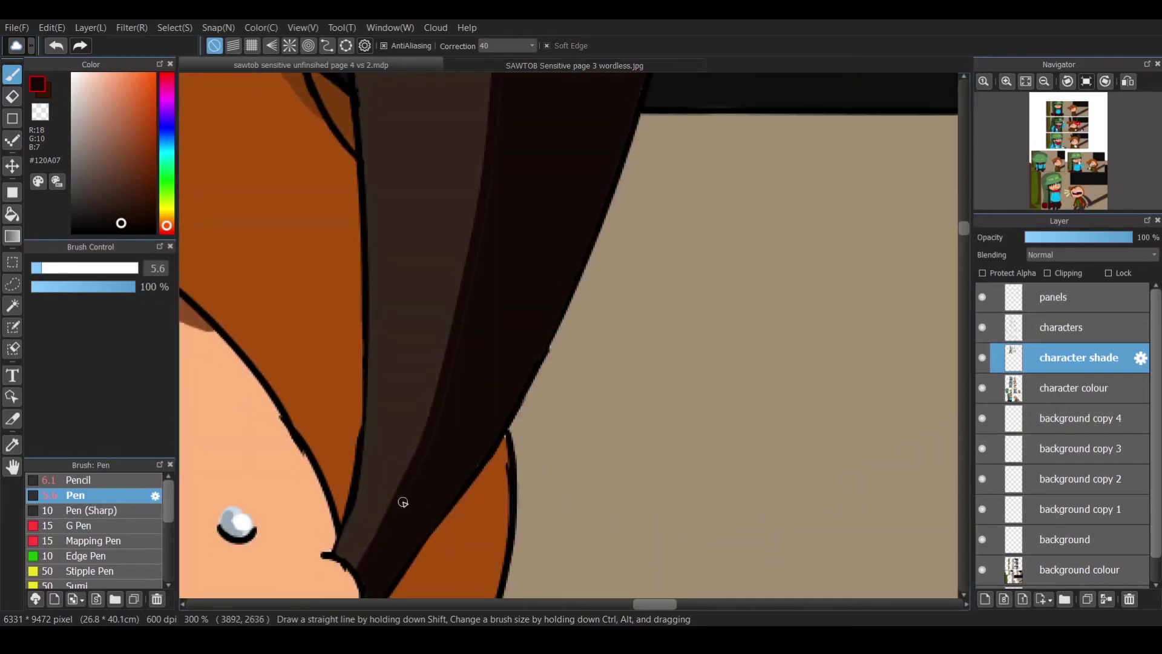
pyautogui.scroll(5, 613, 145)
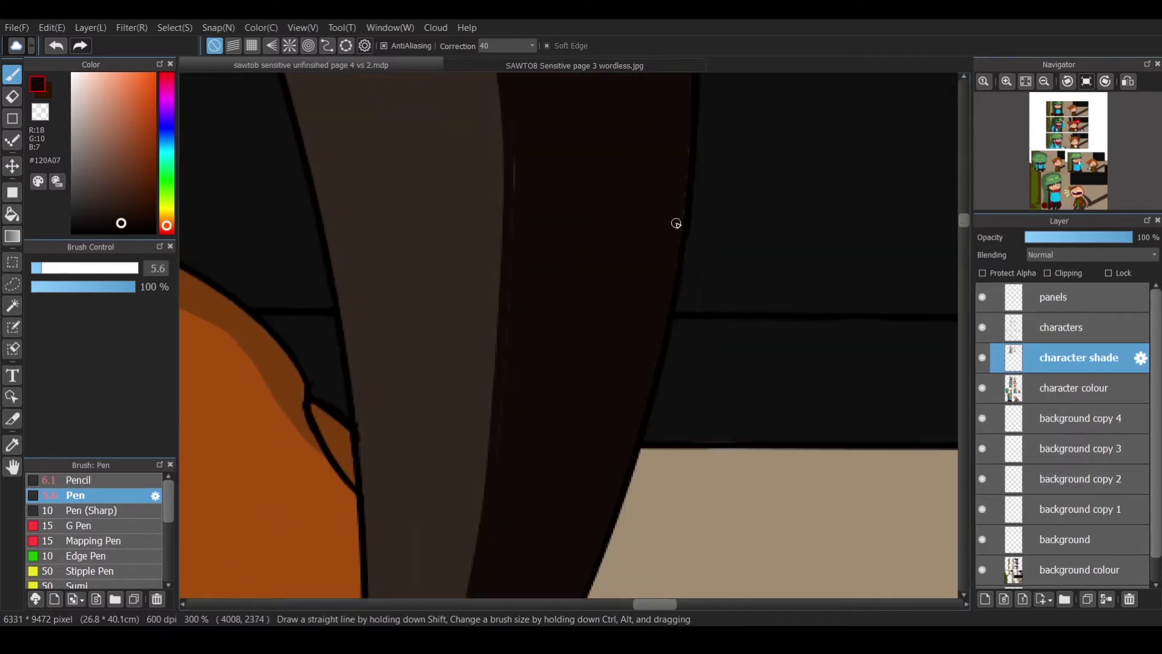
pyautogui.scroll(5, 713, 285)
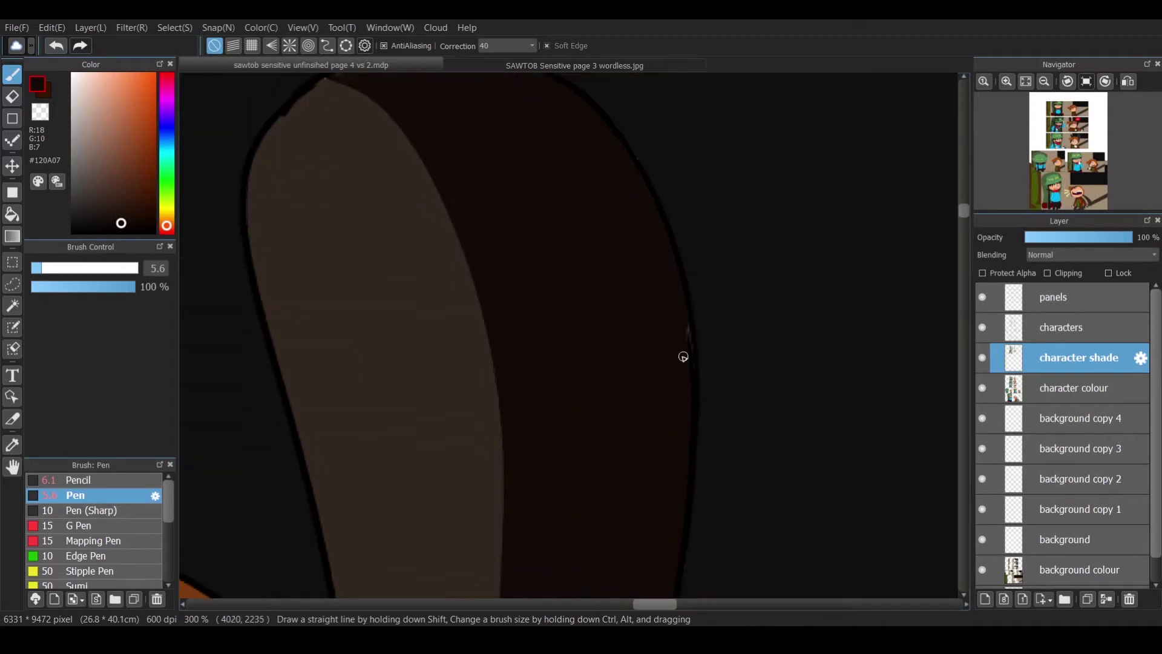
pyautogui.scroll(2, 665, 200)
pyautogui.scroll(-1, 492, 176)
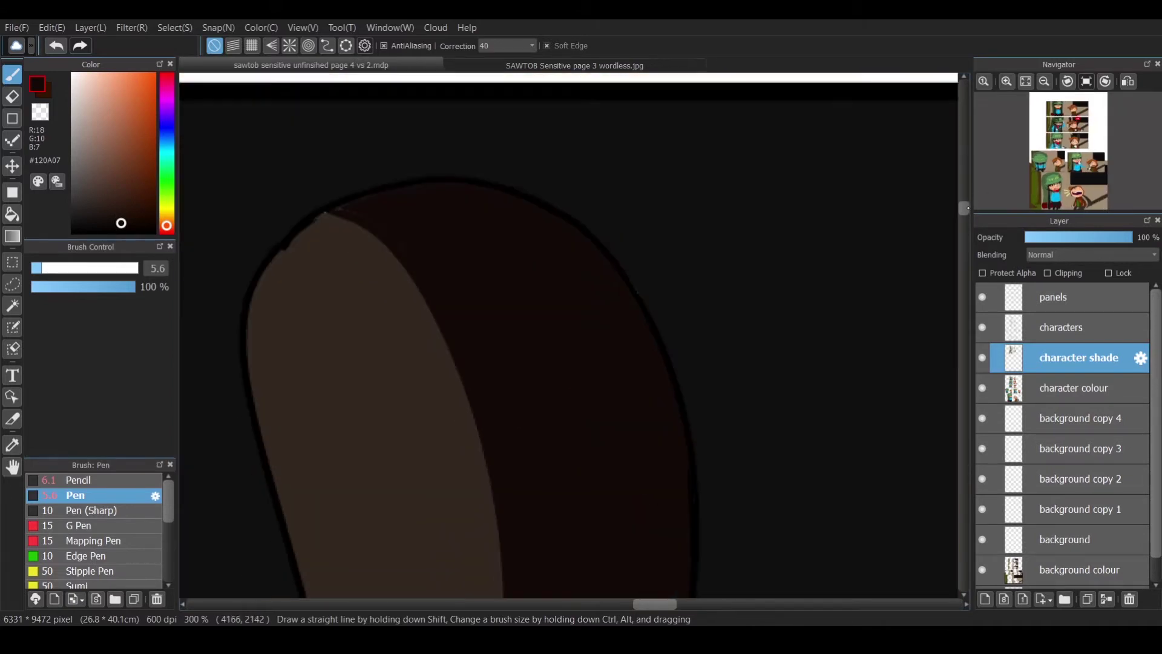
pyautogui.hscroll(-15, 464, 273)
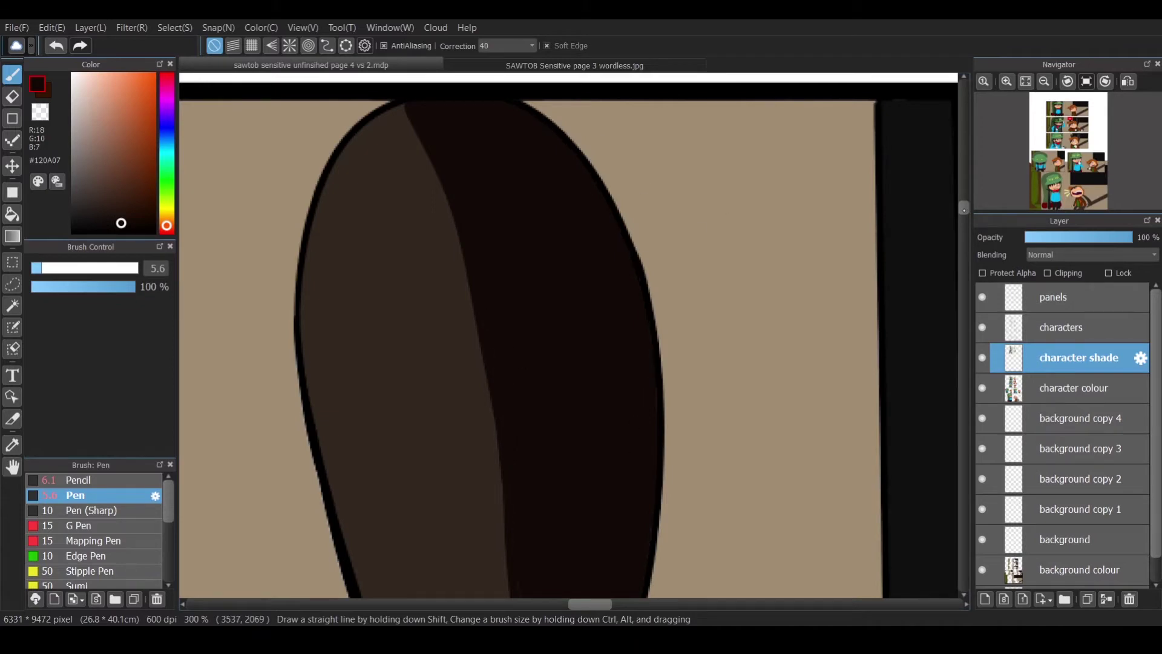
pyautogui.scroll(-4, 676, 175)
pyautogui.scroll(-4, 741, 242)
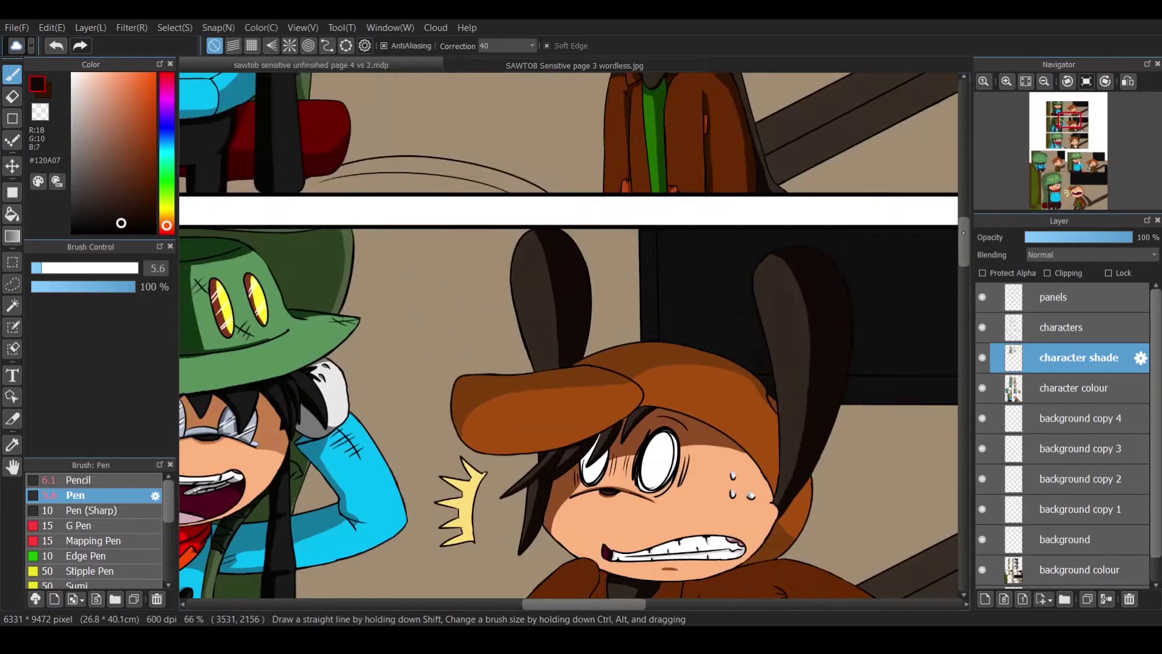
# Outline and fill dark brown #341500 shadows on the coat's chest and along the underside of the outstretched sleeve.
pyautogui.scroll(5, 349, 229)
pyautogui.keyDown('alt'); pyautogui.click(865, 395); pyautogui.keyUp('alt')
pyautogui.scroll(4, 866, 395)
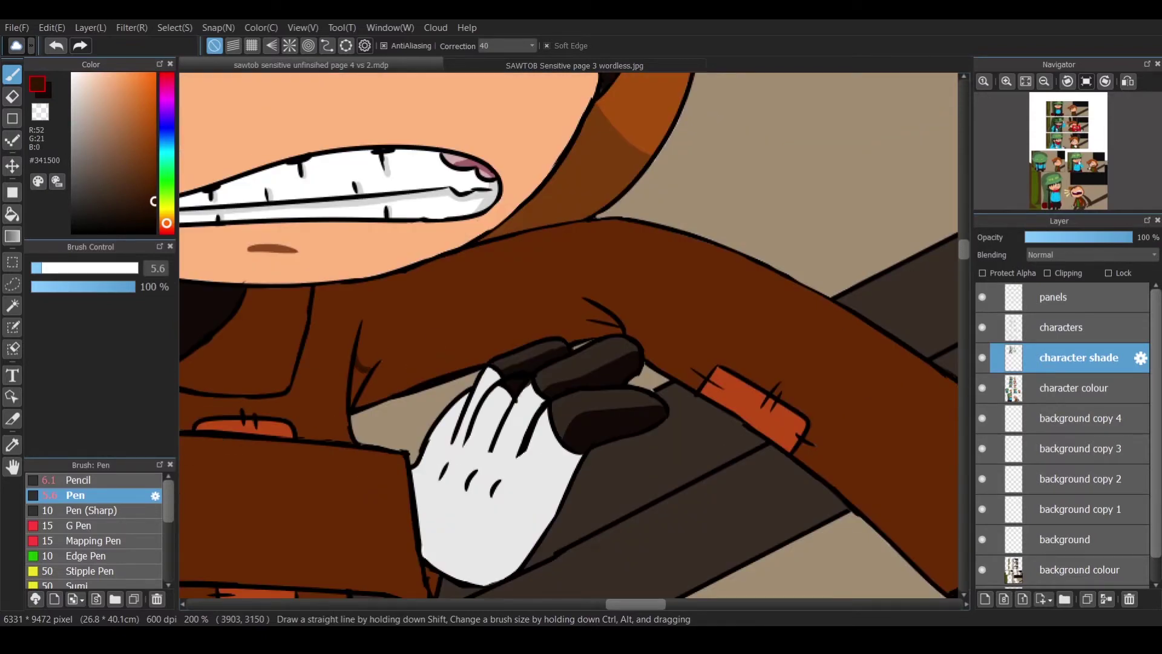
pyautogui.moveTo(376, 371)
pyautogui.mouseDown()
pyautogui.moveTo(565, 329)
pyautogui.moveTo(755, 370)
pyautogui.mouseUp()
pyautogui.moveTo(355, 339); pyautogui.dragTo(351, 436)
pyautogui.moveTo(315, 320)
pyautogui.mouseDown()
pyautogui.moveTo(596, 221)
pyautogui.moveTo(780, 236)
pyautogui.mouseUp()
pyautogui.moveTo(505, 334); pyautogui.dragTo(423, 429)
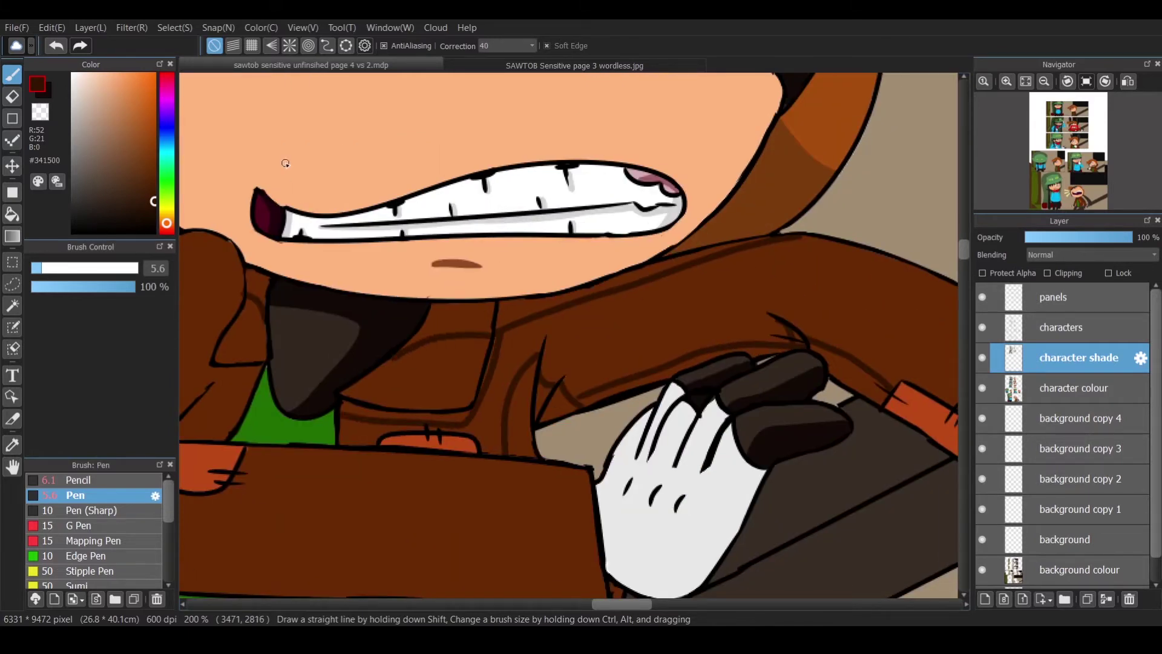
pyautogui.press('g')
pyautogui.click(498, 352)
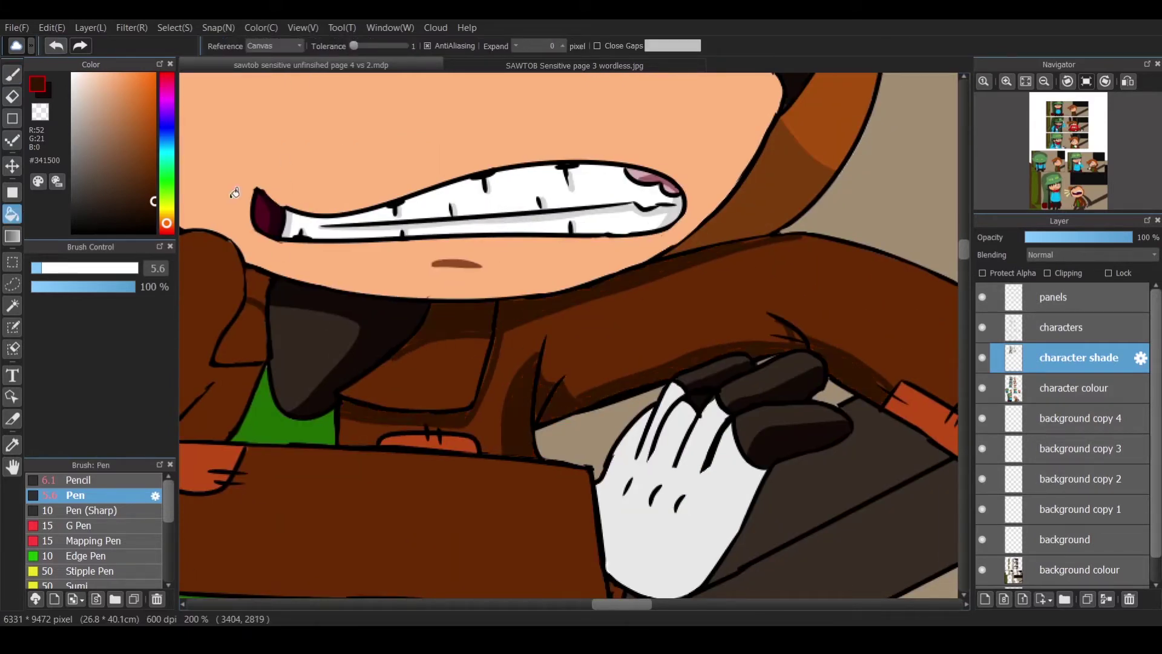
# Add dark brown shading to both coat lapels and to the shoulder beneath the chin.
pyautogui.press('b')
pyautogui.moveTo(260, 303); pyautogui.dragTo(261, 358)
pyautogui.moveTo(393, 362); pyautogui.dragTo(339, 397)
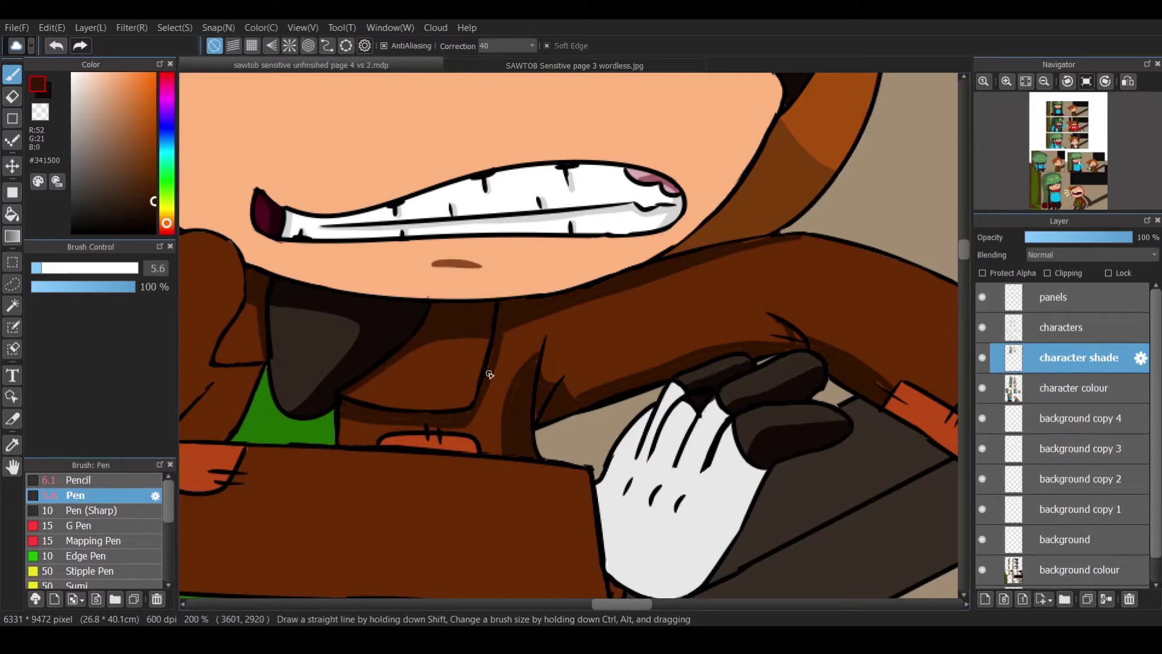
pyautogui.moveTo(765, 236); pyautogui.dragTo(567, 282)
# Outline and fill the dark brown shadow along the outstretched sleeve's lower edge, from the orange patch to the cuff.
pyautogui.hscroll(-2, 568, 335)
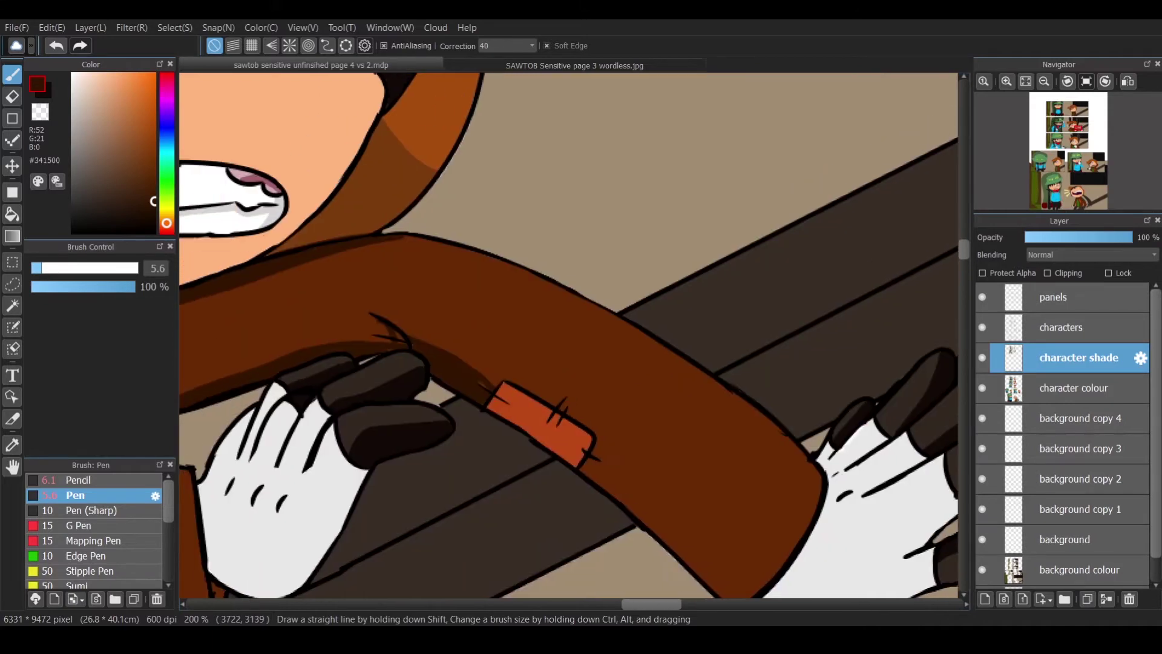
pyautogui.scroll(-3, 627, 341)
pyautogui.moveTo(601, 316); pyautogui.dragTo(775, 443)
pyautogui.press('g')
pyautogui.click(656, 357)
pyautogui.press('b')
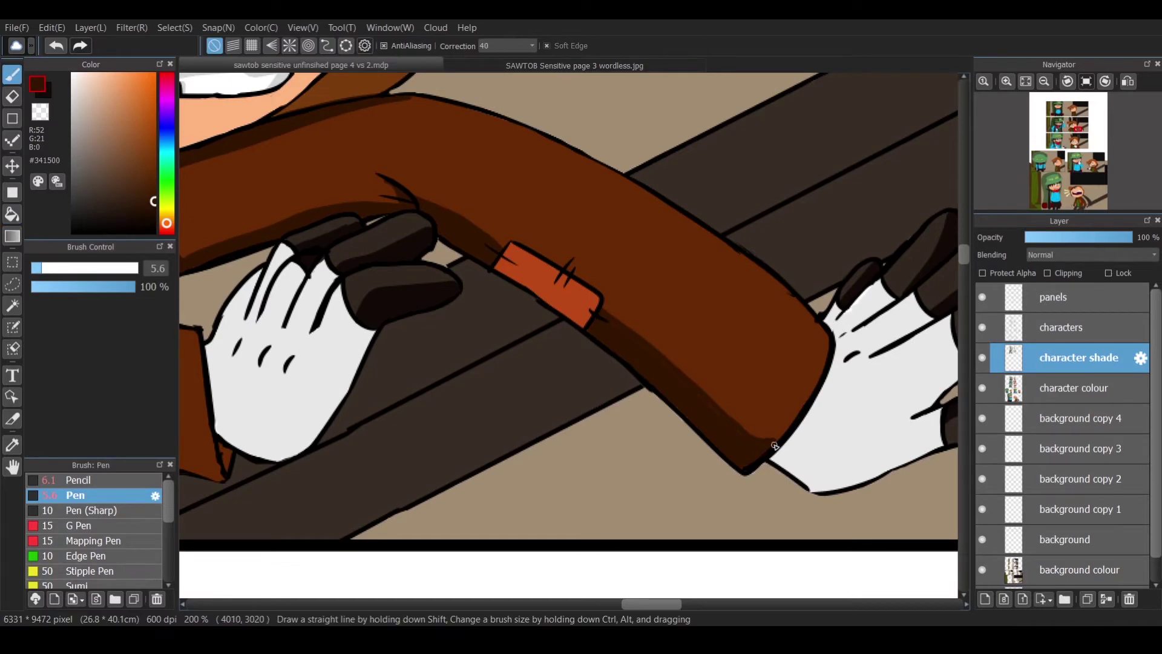
pyautogui.moveTo(796, 402); pyautogui.dragTo(764, 435)
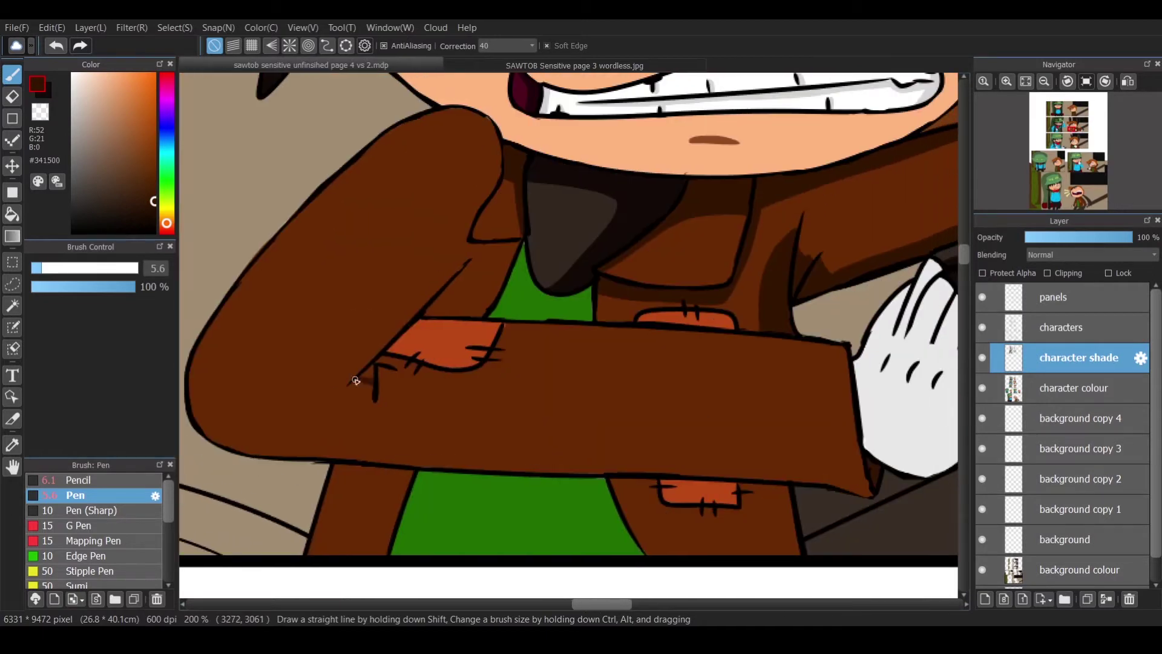
# Shade the folded sleeve's upper edge and the coat's left front, above and below that arm, in dark brown.
pyautogui.moveTo(499, 344)
pyautogui.mouseDown()
pyautogui.moveTo(847, 355)
pyautogui.moveTo(657, 330)
pyautogui.moveTo(503, 327)
pyautogui.moveTo(499, 344)
pyautogui.moveTo(512, 336)
pyautogui.moveTo(503, 327)
pyautogui.moveTo(695, 338)
pyautogui.mouseUp()
pyautogui.moveTo(469, 267)
pyautogui.mouseDown()
pyautogui.moveTo(465, 299)
pyautogui.moveTo(437, 312)
pyautogui.mouseUp()
pyautogui.moveTo(472, 242)
pyautogui.mouseDown()
pyautogui.moveTo(525, 245)
pyautogui.moveTo(467, 288)
pyautogui.mouseUp()
pyautogui.moveTo(397, 468)
pyautogui.mouseDown()
pyautogui.moveTo(397, 483)
pyautogui.moveTo(376, 461)
pyautogui.moveTo(378, 553)
pyautogui.mouseUp()
pyautogui.click(18, 100)
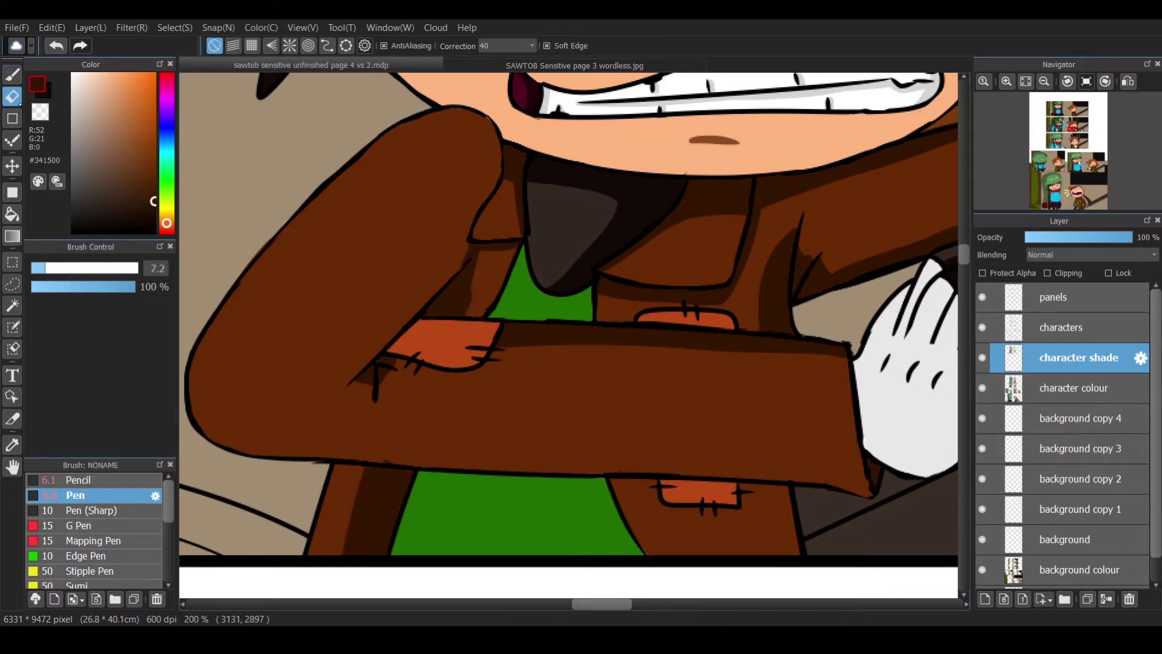
# Shade the coat's lower right flap around the orange patch in dark brown.
pyautogui.press('b')
pyautogui.moveTo(645, 479)
pyautogui.mouseDown()
pyautogui.moveTo(663, 550)
pyautogui.moveTo(642, 554)
pyautogui.mouseUp()
pyautogui.moveTo(608, 478); pyautogui.dragTo(618, 495)
pyautogui.moveTo(776, 487); pyautogui.dragTo(796, 553)
# Paint a grey #787878 shadow along the outer edge of the folded arm's white glove.
pyautogui.hscroll(5, 835, 454)
pyautogui.moveTo(735, 345); pyautogui.dragTo(650, 475)
pyautogui.moveTo(696, 439); pyautogui.dragTo(654, 478)
pyautogui.moveTo(689, 445)
pyautogui.mouseDown()
pyautogui.moveTo(726, 384)
pyautogui.moveTo(712, 423)
pyautogui.mouseUp()
pyautogui.moveTo(747, 344); pyautogui.dragTo(734, 368)
pyautogui.moveTo(745, 342); pyautogui.dragTo(724, 380)
# Add grey shading beside the finger lines, knuckle marks and cuff of the folded arm's glove.
pyautogui.moveTo(709, 288); pyautogui.dragTo(679, 348)
pyautogui.moveTo(677, 373); pyautogui.dragTo(663, 392)
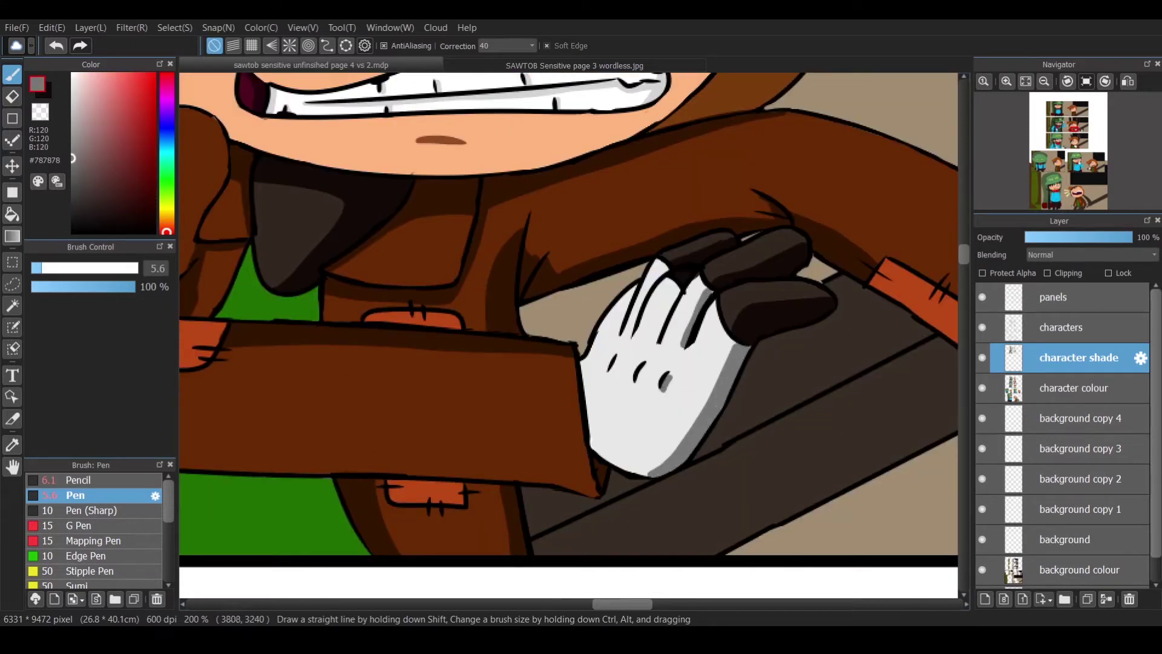
pyautogui.moveTo(680, 284); pyautogui.dragTo(657, 336)
pyautogui.moveTo(649, 365)
pyautogui.mouseDown()
pyautogui.moveTo(637, 388)
pyautogui.moveTo(611, 371)
pyautogui.mouseUp()
pyautogui.moveTo(666, 257); pyautogui.dragTo(634, 331)
pyautogui.moveTo(636, 286); pyautogui.dragTo(616, 336)
pyautogui.moveTo(596, 360)
pyautogui.mouseDown()
pyautogui.moveTo(584, 436)
pyautogui.moveTo(585, 423)
pyautogui.mouseUp()
# Shade the outstretched white glove in grey along its lower edge, thumb, finger lines and cuff.
pyautogui.hscroll(5, 587, 388)
pyautogui.moveTo(475, 464)
pyautogui.mouseDown()
pyautogui.moveTo(560, 487)
pyautogui.moveTo(513, 504)
pyautogui.mouseUp()
pyautogui.moveTo(521, 498)
pyautogui.mouseDown()
pyautogui.moveTo(471, 472)
pyautogui.moveTo(573, 491)
pyautogui.moveTo(628, 464)
pyautogui.mouseUp()
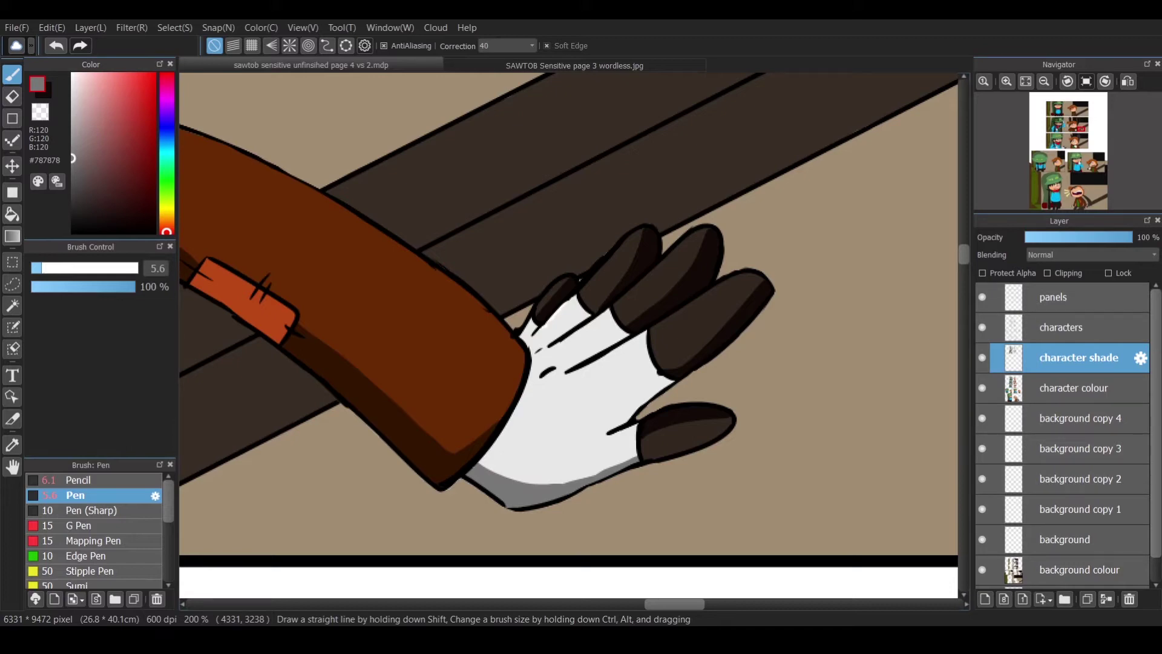
pyautogui.moveTo(650, 357)
pyautogui.mouseDown()
pyautogui.moveTo(669, 383)
pyautogui.moveTo(623, 423)
pyautogui.moveTo(632, 404)
pyautogui.mouseUp()
pyautogui.moveTo(559, 370)
pyautogui.mouseDown()
pyautogui.moveTo(623, 337)
pyautogui.moveTo(545, 347)
pyautogui.mouseUp()
pyautogui.moveTo(590, 297)
pyautogui.mouseDown()
pyautogui.moveTo(539, 326)
pyautogui.moveTo(542, 357)
pyautogui.mouseUp()
pyautogui.moveTo(545, 370)
pyautogui.mouseDown()
pyautogui.moveTo(556, 381)
pyautogui.moveTo(491, 477)
pyautogui.mouseUp()
# Shade the green shirt in dark green #113D00 along the coat edges and beneath the neck tuft.
pyautogui.scroll(-3, 491, 476)
pyautogui.press('i')
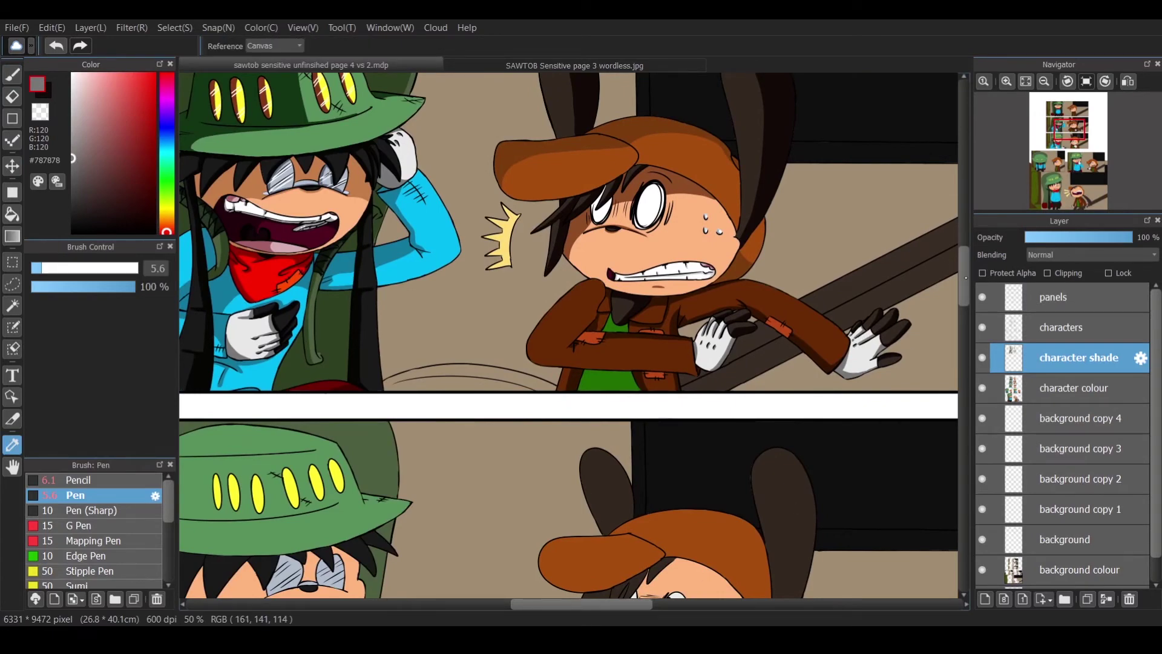
pyautogui.scroll(-5, 567, 336)
pyautogui.click(623, 260)
pyautogui.scroll(3, 623, 260)
pyautogui.scroll(-3, 711, 362)
pyautogui.press('p')
pyautogui.moveTo(711, 478); pyautogui.dragTo(712, 539)
pyautogui.press('g')
pyautogui.click(738, 508)
pyautogui.click(714, 345)
pyautogui.press('p')
pyautogui.moveTo(613, 478); pyautogui.dragTo(587, 539)
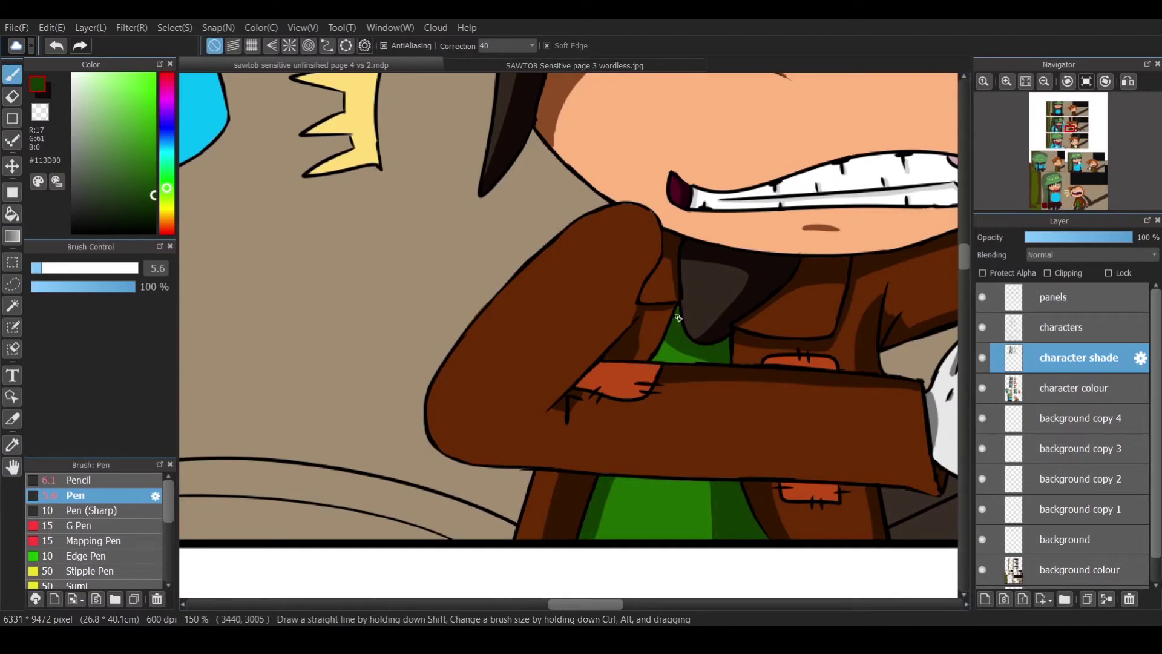
# Sample brown #823718 and dark green #123515, then outline and fill the green hat's shadow in the panel below.
pyautogui.scroll(-4, 710, 524)
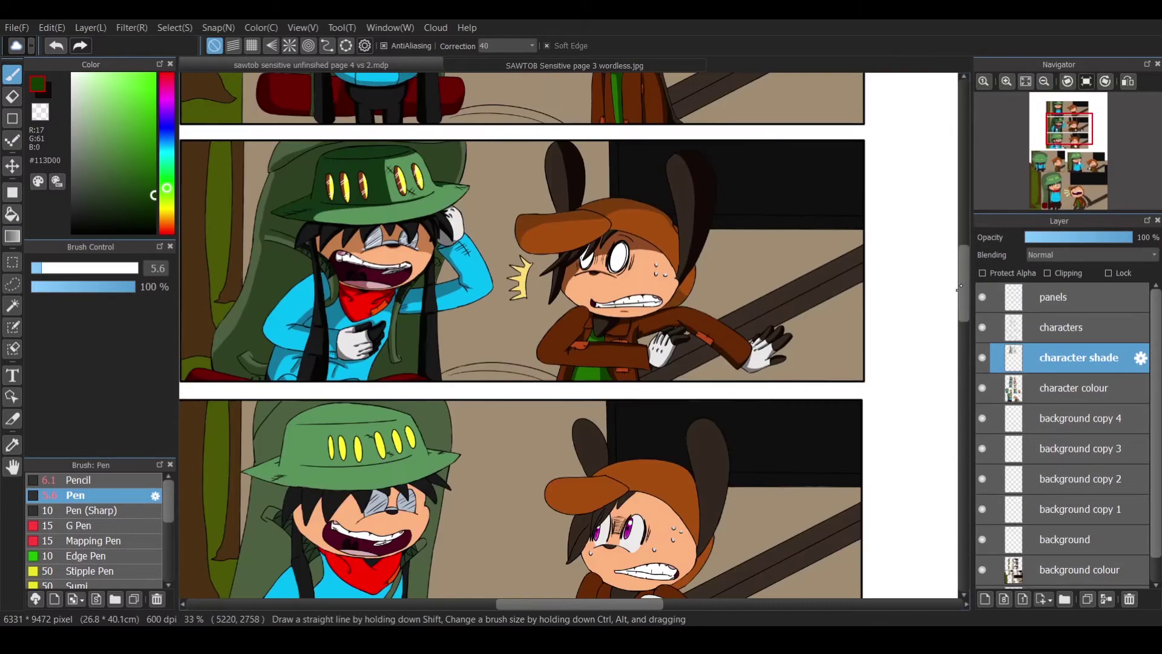
pyautogui.press('alt')
pyautogui.scroll(3, 710, 525)
pyautogui.click(778, 466)
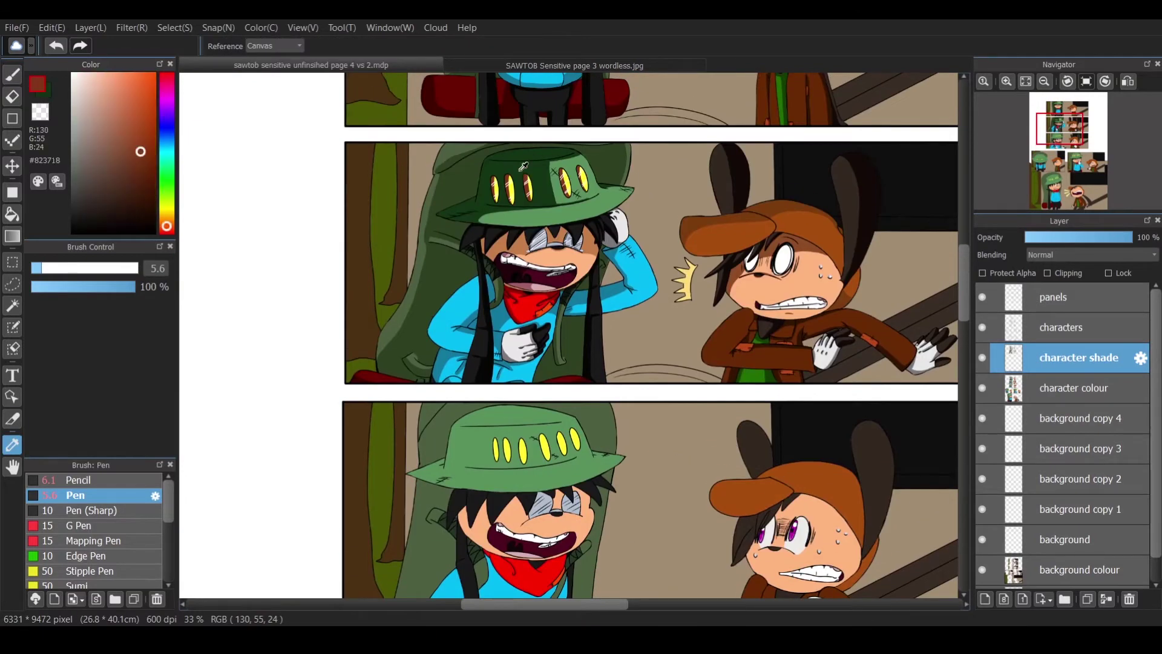
pyautogui.click(423, 460)
pyautogui.scroll(4, 461, 223)
pyautogui.moveTo(461, 223)
pyautogui.mouseDown()
pyautogui.moveTo(449, 271)
pyautogui.moveTo(325, 407)
pyautogui.moveTo(415, 418)
pyautogui.mouseUp()
pyautogui.press('g')
pyautogui.click(324, 252)
# Extend the hat's dark green shadow along the band line beneath the yellow ovals.
pyautogui.press('p')
pyautogui.moveTo(652, 318)
pyautogui.mouseDown()
pyautogui.moveTo(687, 306)
pyautogui.moveTo(643, 299)
pyautogui.mouseUp()
pyautogui.scroll(3, 627, 197)
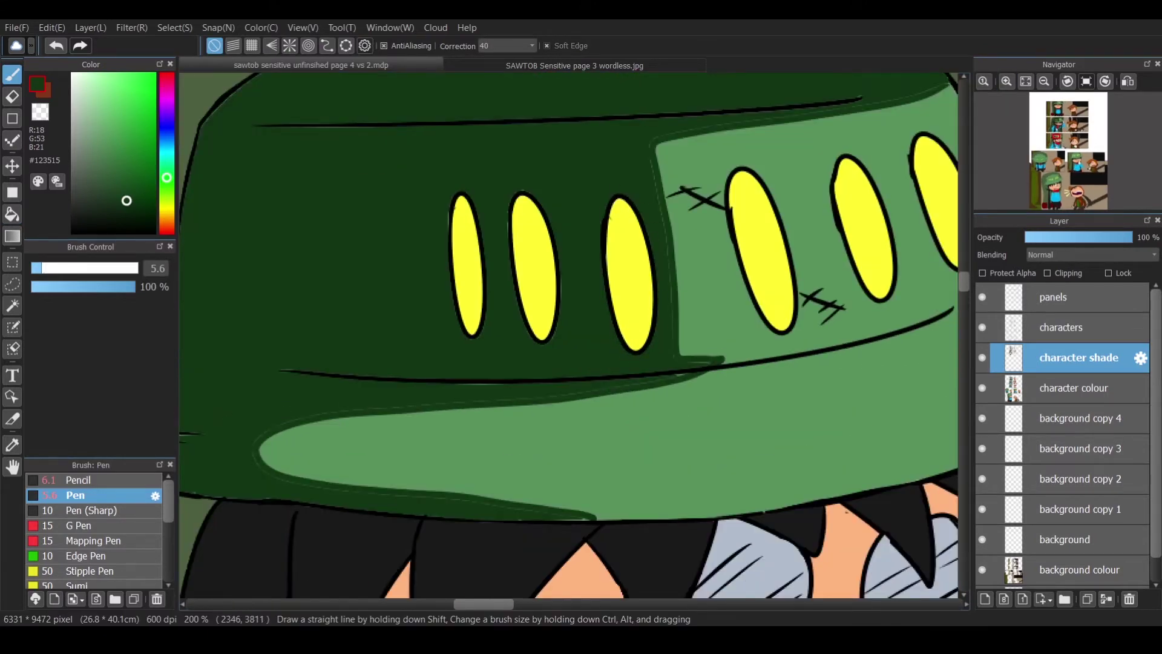
pyautogui.moveTo(676, 374); pyautogui.dragTo(853, 343)
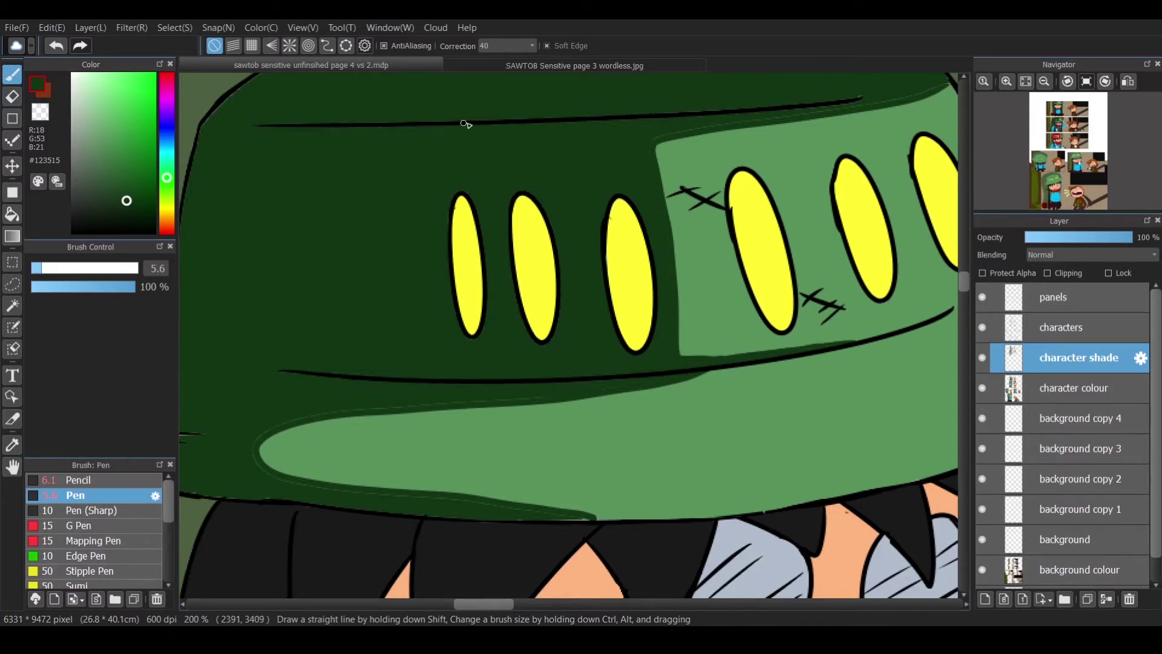
# Set the brush size to 8.6 and cover the thin gaps along the edges of the hat's shadow.
pyautogui.click(47, 268)
pyautogui.moveTo(443, 403); pyautogui.dragTo(563, 519)
pyautogui.hscroll(-4, 619, 516)
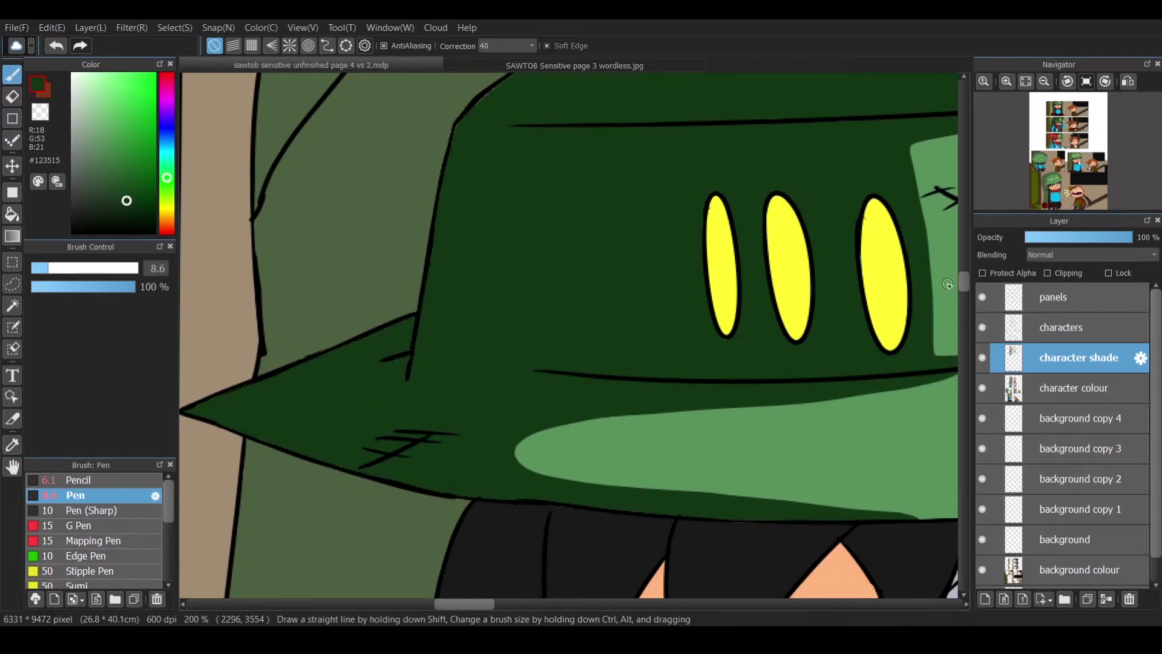
pyautogui.scroll(5, 447, 471)
pyautogui.hscroll(5, 676, 342)
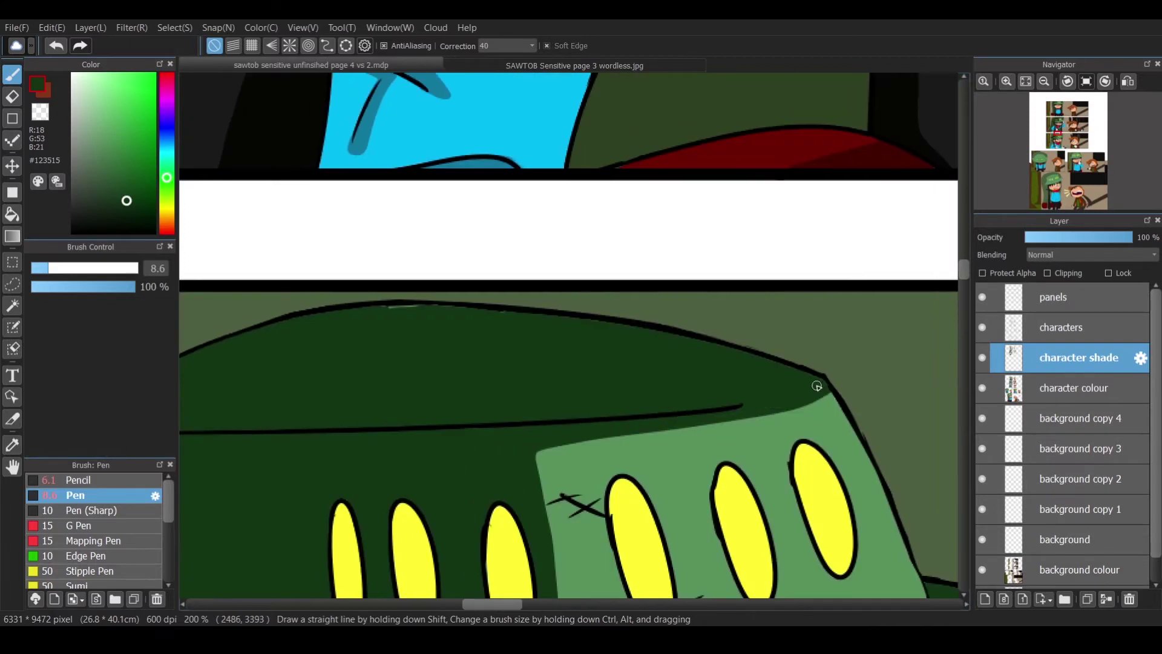
pyautogui.scroll(-5, 765, 283)
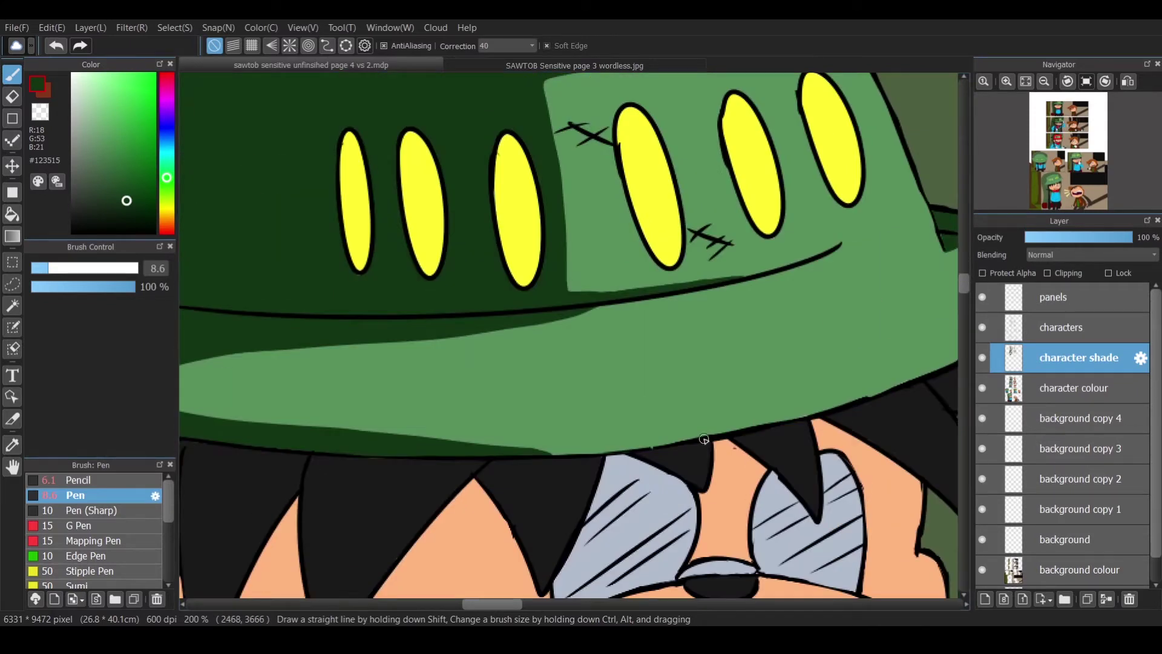
pyautogui.hscroll(8, 381, 242)
pyautogui.scroll(-3, 460, 254)
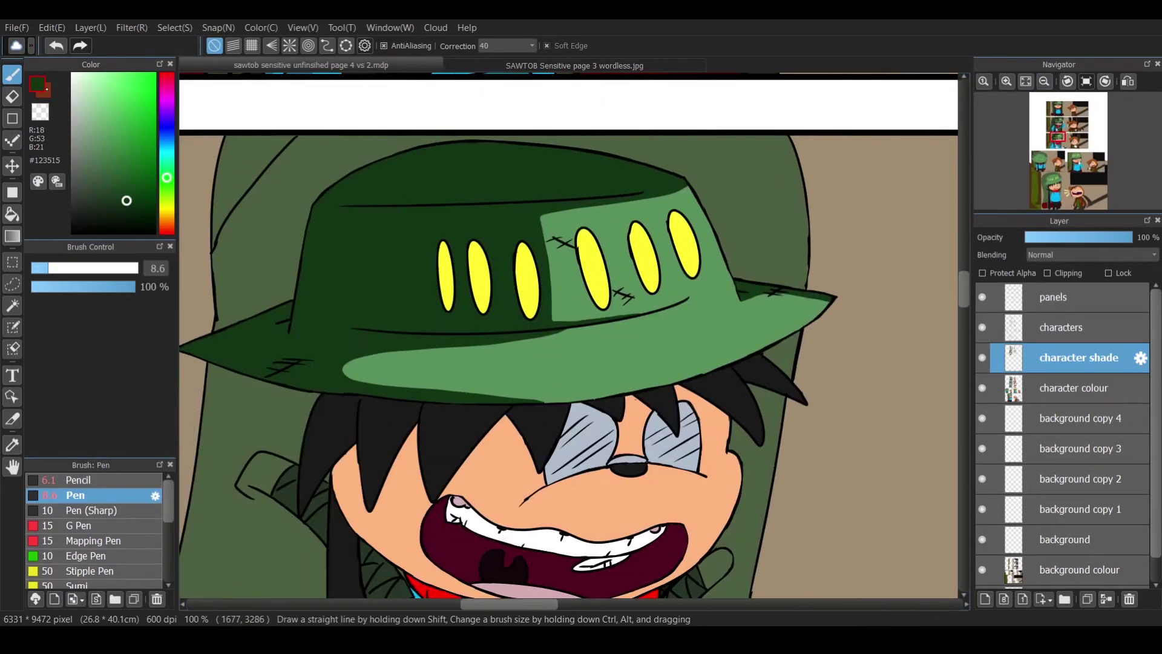
# Shade the left side of each yellow oval on the hat with brown #823718.
pyautogui.press('x')
pyautogui.scroll(3, 316, 151)
pyautogui.moveTo(316, 152); pyautogui.dragTo(326, 284)
pyautogui.moveTo(378, 149); pyautogui.dragTo(390, 289)
pyautogui.moveTo(478, 154)
pyautogui.mouseDown()
pyautogui.moveTo(467, 242)
pyautogui.moveTo(488, 300)
pyautogui.mouseUp()
pyautogui.hscroll(5, 508, 598)
pyautogui.moveTo(447, 124)
pyautogui.mouseDown()
pyautogui.moveTo(478, 242)
pyautogui.moveTo(502, 281)
pyautogui.mouseUp()
pyautogui.moveTo(560, 112)
pyautogui.mouseDown()
pyautogui.moveTo(575, 209)
pyautogui.moveTo(599, 248)
pyautogui.mouseUp()
pyautogui.moveTo(563, 148); pyautogui.dragTo(575, 194)
pyautogui.moveTo(632, 90)
pyautogui.mouseDown()
pyautogui.moveTo(679, 218)
pyautogui.moveTo(633, 127)
pyautogui.mouseUp()
# Set the brush size to 5.6 and add white #FFFFFF diagonal glints to each yellow oval on the hat.
pyautogui.press('x')
pyautogui.press('[')
pyautogui.moveTo(663, 106)
pyautogui.mouseDown()
pyautogui.moveTo(638, 139)
pyautogui.moveTo(654, 200)
pyautogui.mouseUp()
pyautogui.moveTo(586, 122)
pyautogui.mouseDown()
pyautogui.moveTo(554, 158)
pyautogui.moveTo(557, 171)
pyautogui.mouseUp()
pyautogui.moveTo(602, 173); pyautogui.dragTo(573, 224)
pyautogui.moveTo(483, 141); pyautogui.dragTo(450, 192)
pyautogui.moveTo(513, 210); pyautogui.dragTo(473, 264)
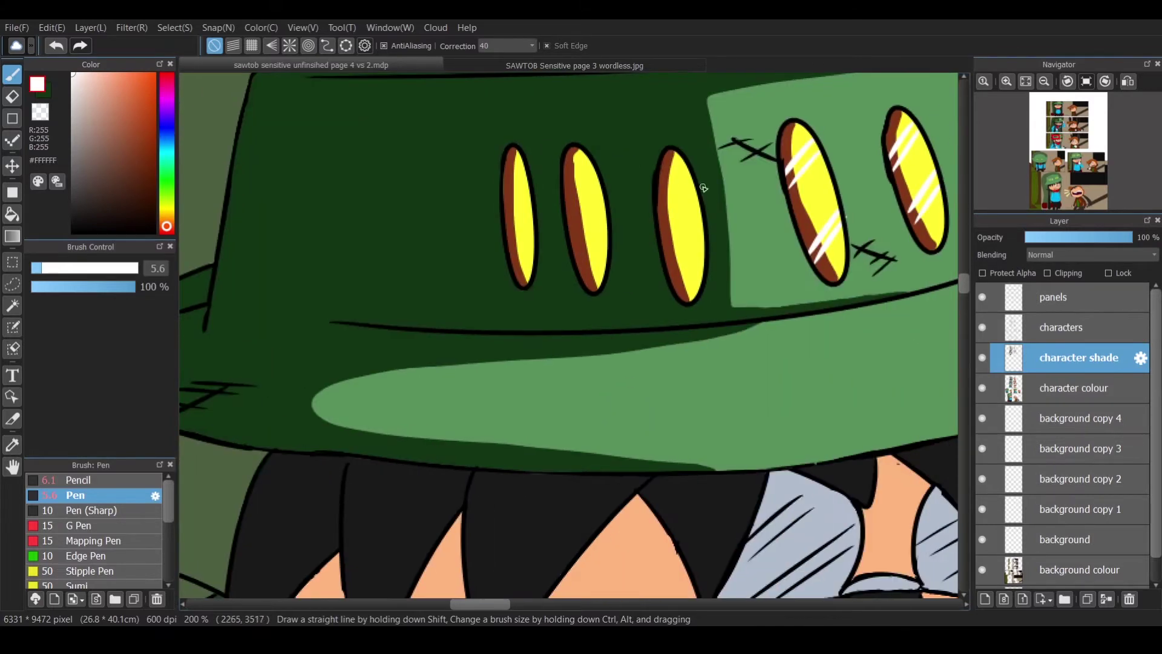
pyautogui.moveTo(703, 188); pyautogui.dragTo(659, 220)
pyautogui.moveTo(699, 245); pyautogui.dragTo(670, 278)
pyautogui.moveTo(591, 162)
pyautogui.mouseDown()
pyautogui.moveTo(562, 205)
pyautogui.moveTo(579, 274)
pyautogui.mouseUp()
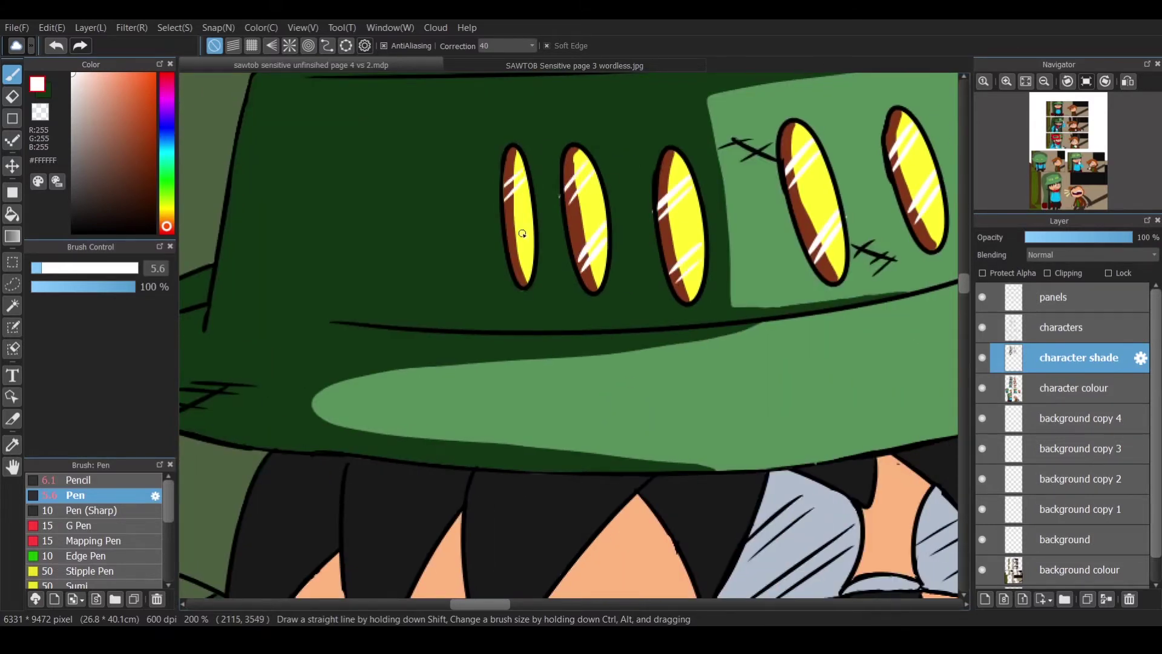
pyautogui.moveTo(515, 165); pyautogui.dragTo(503, 203)
pyautogui.moveTo(530, 218); pyautogui.dragTo(511, 263)
# Sample skin shadow #C37D49, then outline and fill the shadow across the face beneath the hair.
pyautogui.click(1045, 81)
pyautogui.scroll(-3, 591, 259)
pyautogui.scroll(2, 592, 259)
pyautogui.scroll(-1, 591, 259)
pyautogui.press('alt')
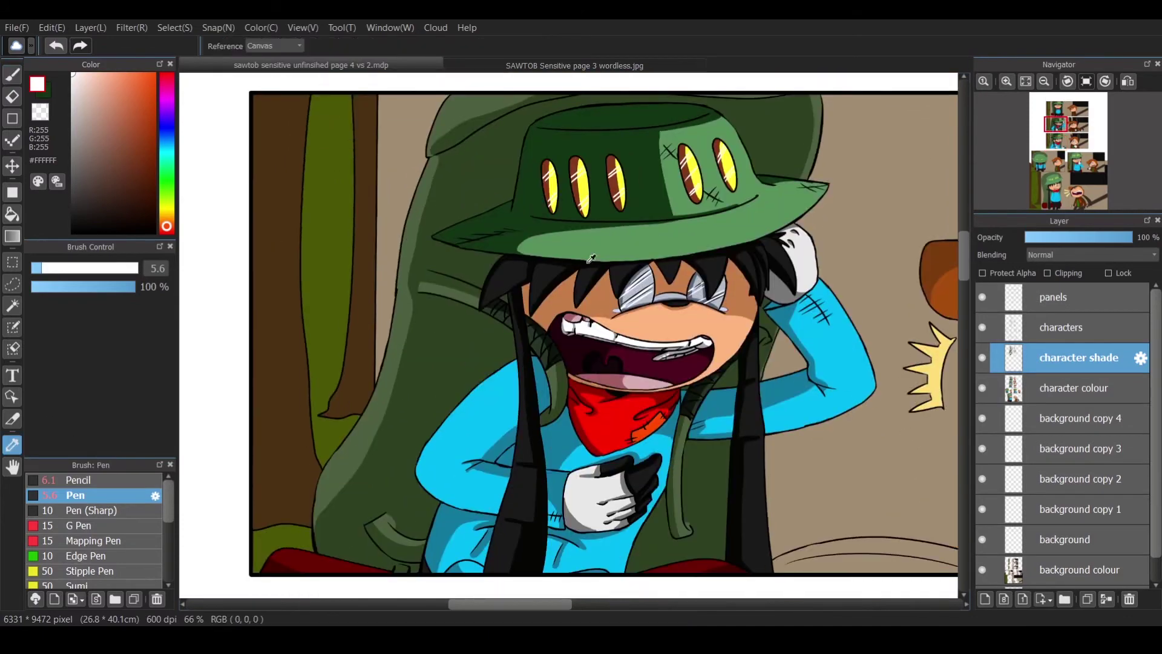
pyautogui.keyDown('alt'); pyautogui.click(590, 296); pyautogui.keyUp('alt')
pyautogui.scroll(4, 590, 292)
pyautogui.moveTo(659, 344)
pyautogui.mouseDown()
pyautogui.moveTo(541, 335)
pyautogui.moveTo(413, 417)
pyautogui.mouseUp()
pyautogui.hscroll(5, 413, 416)
pyautogui.moveTo(586, 289); pyautogui.dragTo(533, 313)
pyautogui.press('g')
pyautogui.click(273, 290)
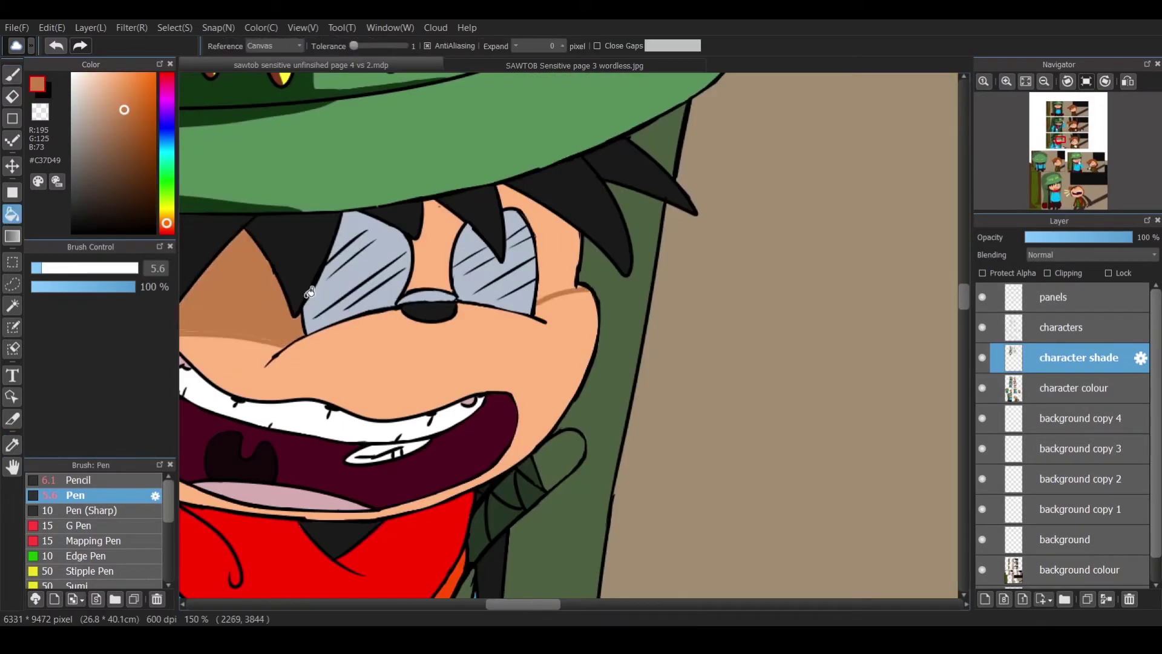
pyautogui.click(548, 242)
# With grey #787878 and brush size 4, shade the creases and finger edges of the outstretched glove beside the panel's bottom border.
pyautogui.press('p')
pyautogui.scroll(-5, 263, 235)
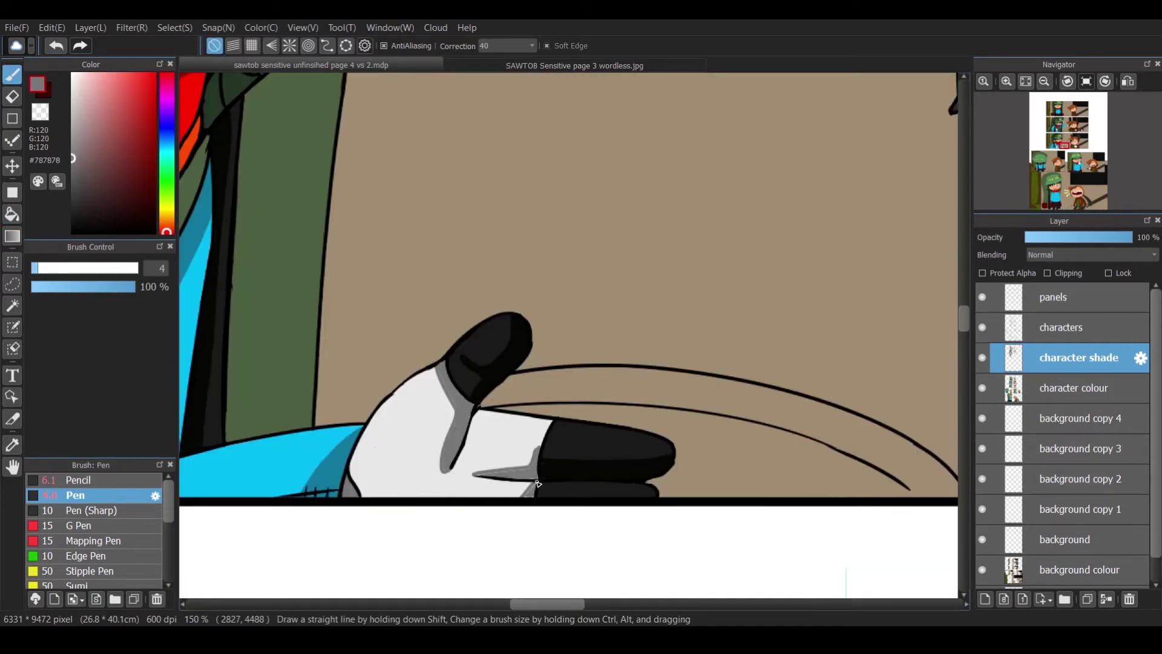
pyautogui.moveTo(538, 478); pyautogui.dragTo(548, 420)
# Shade the thumb base and outer knuckle of the glove in front of the chest with grey #787878.
pyautogui.hscroll(-5, 526, 542)
pyautogui.moveTo(478, 339)
pyautogui.mouseDown()
pyautogui.moveTo(548, 407)
pyautogui.moveTo(466, 367)
pyautogui.mouseUp()
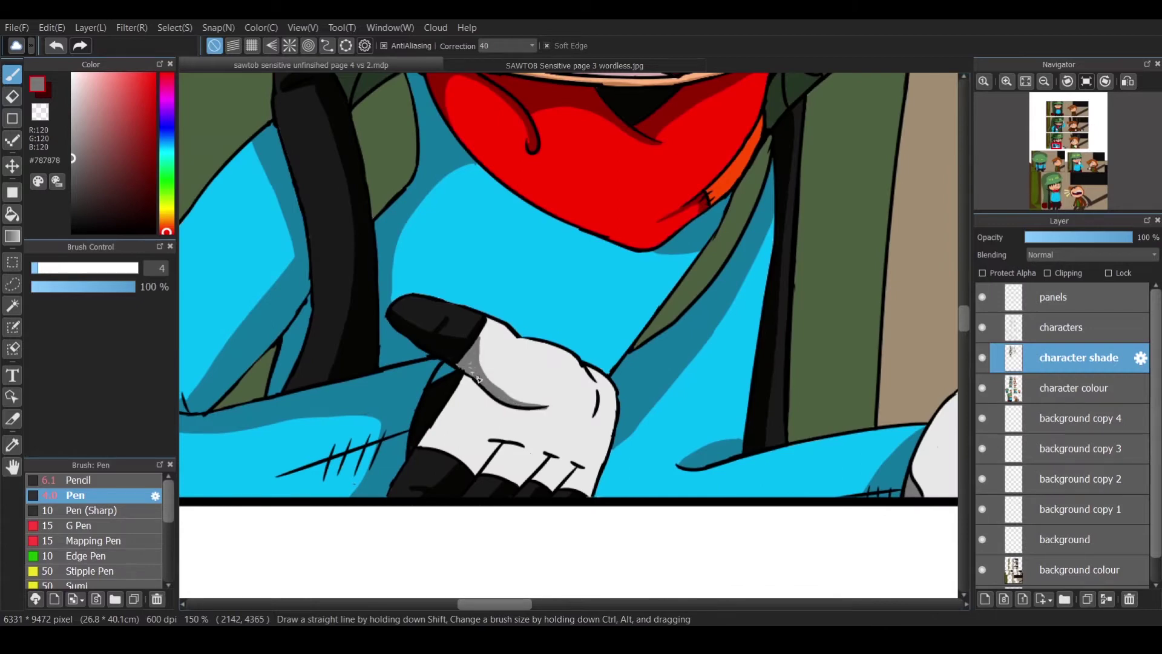
pyautogui.moveTo(603, 381); pyautogui.dragTo(604, 387)
pyautogui.hotkey('ctrl', '+')
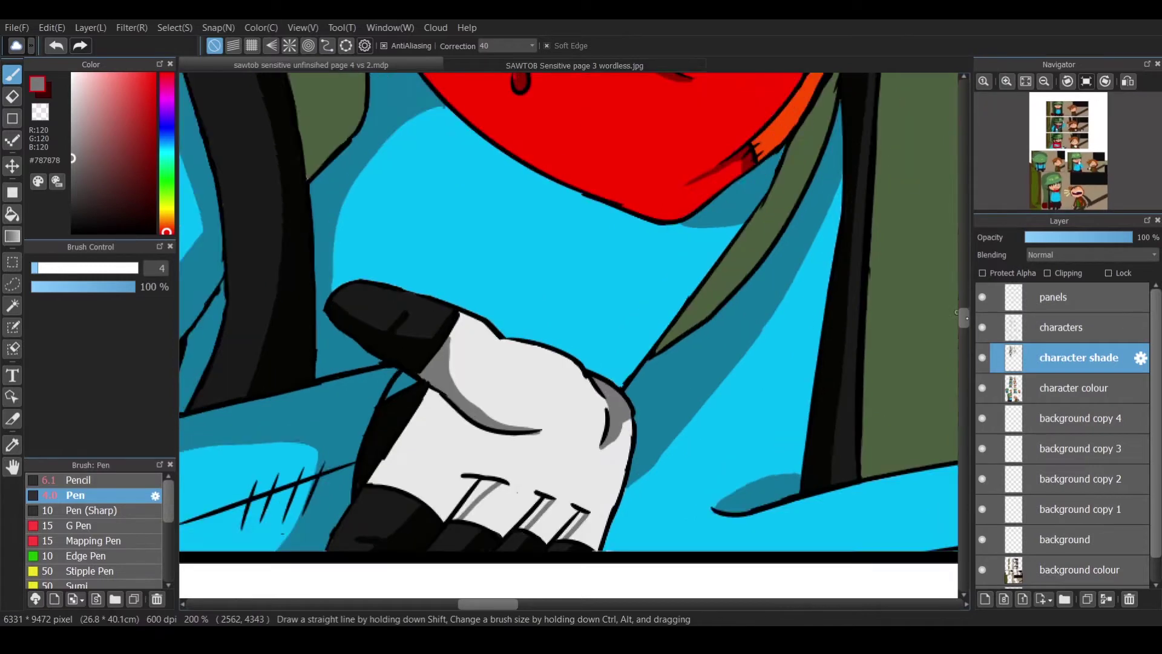
# Add grey shadows between the fingers and below the thumb crease of the glove in front of the chest.
pyautogui.scroll(-3, 956, 311)
pyautogui.moveTo(457, 358); pyautogui.dragTo(494, 326)
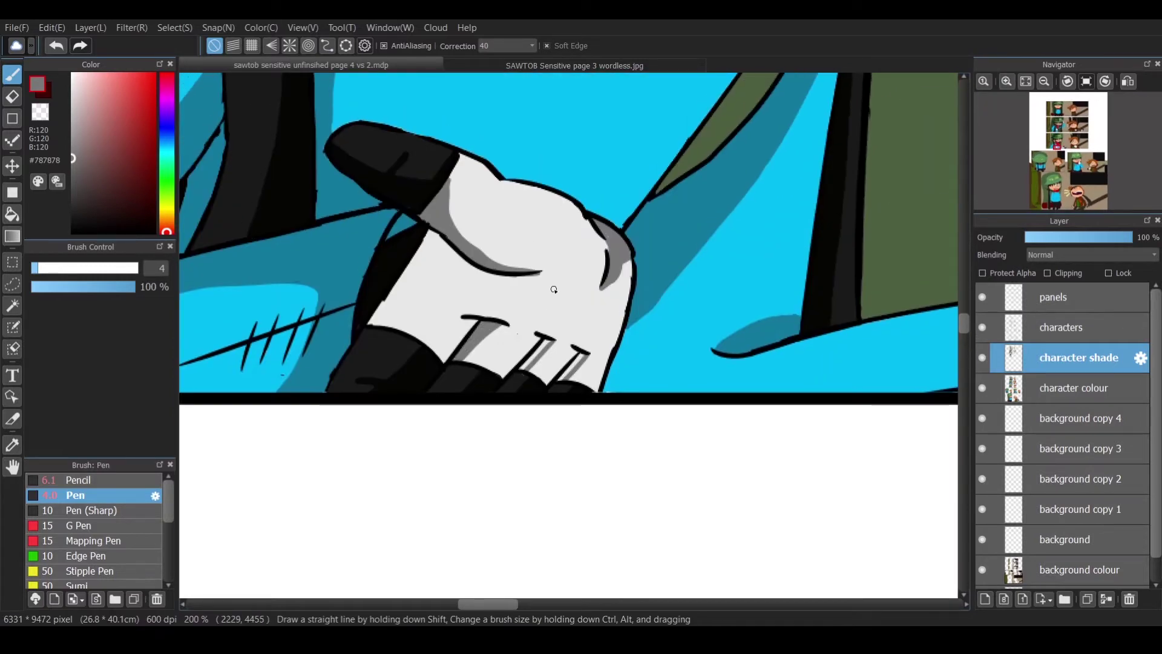
pyautogui.moveTo(522, 368); pyautogui.dragTo(547, 340)
pyautogui.moveTo(560, 380); pyautogui.dragTo(582, 358)
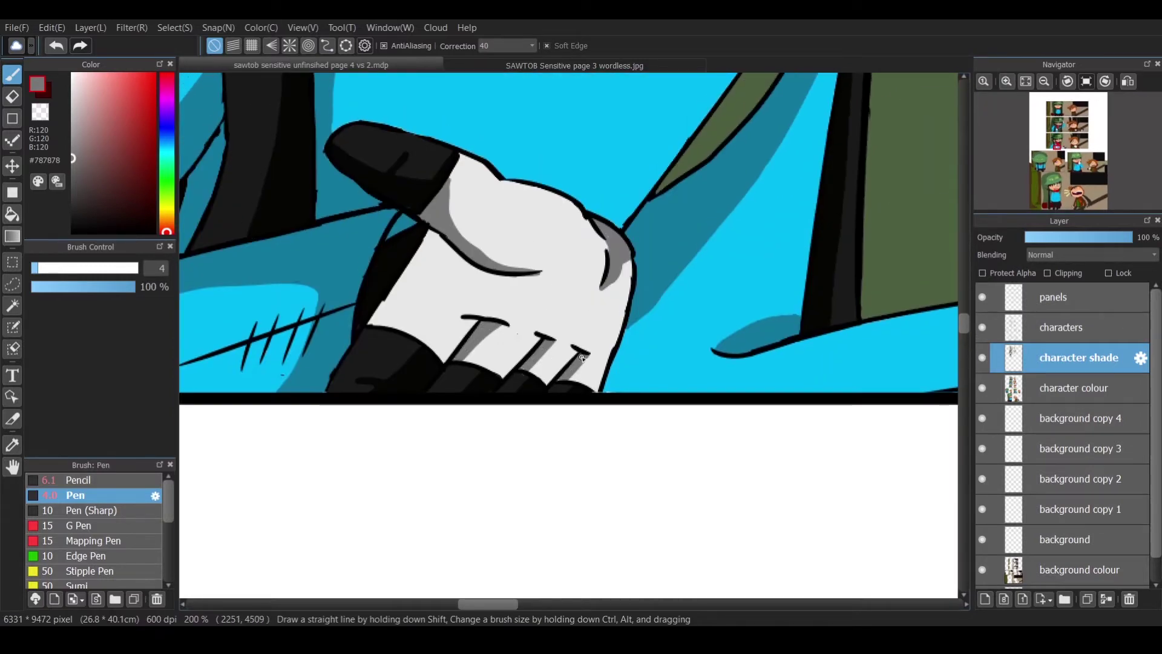
pyautogui.moveTo(455, 248)
pyautogui.mouseDown()
pyautogui.moveTo(418, 257)
pyautogui.moveTo(430, 231)
pyautogui.moveTo(518, 279)
pyautogui.mouseUp()
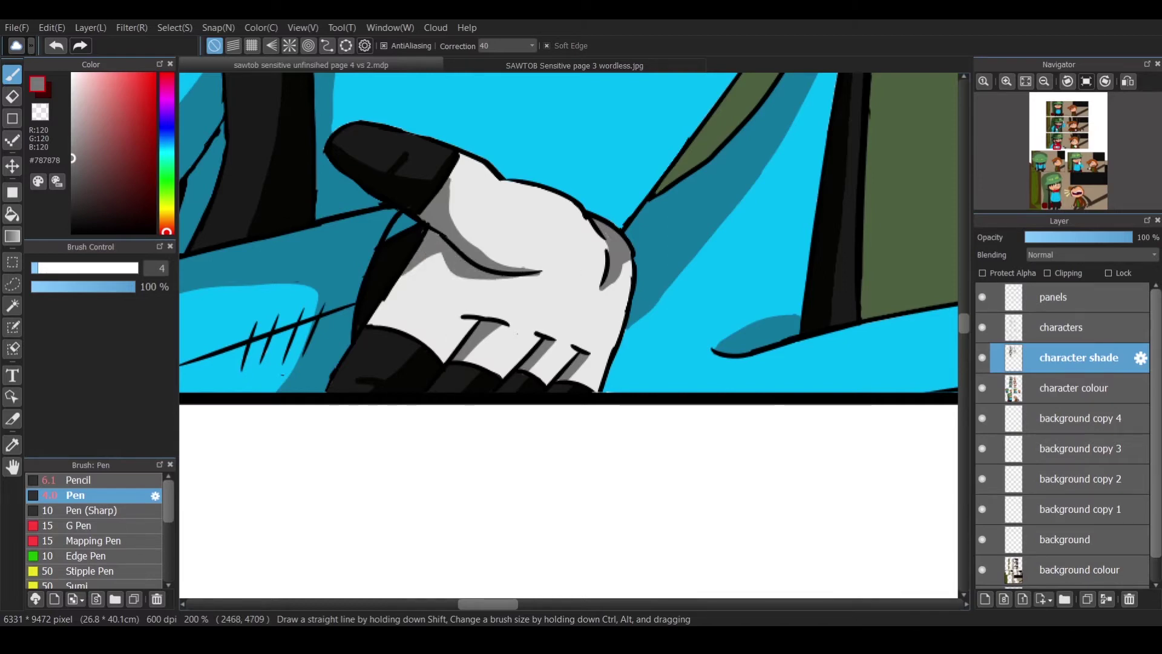
pyautogui.moveTo(599, 303); pyautogui.dragTo(607, 284)
# Switch to dark green #0D150D and start shading the hatched strap sections beside the hair and neck.
pyautogui.hscroll(5, 575, 309)
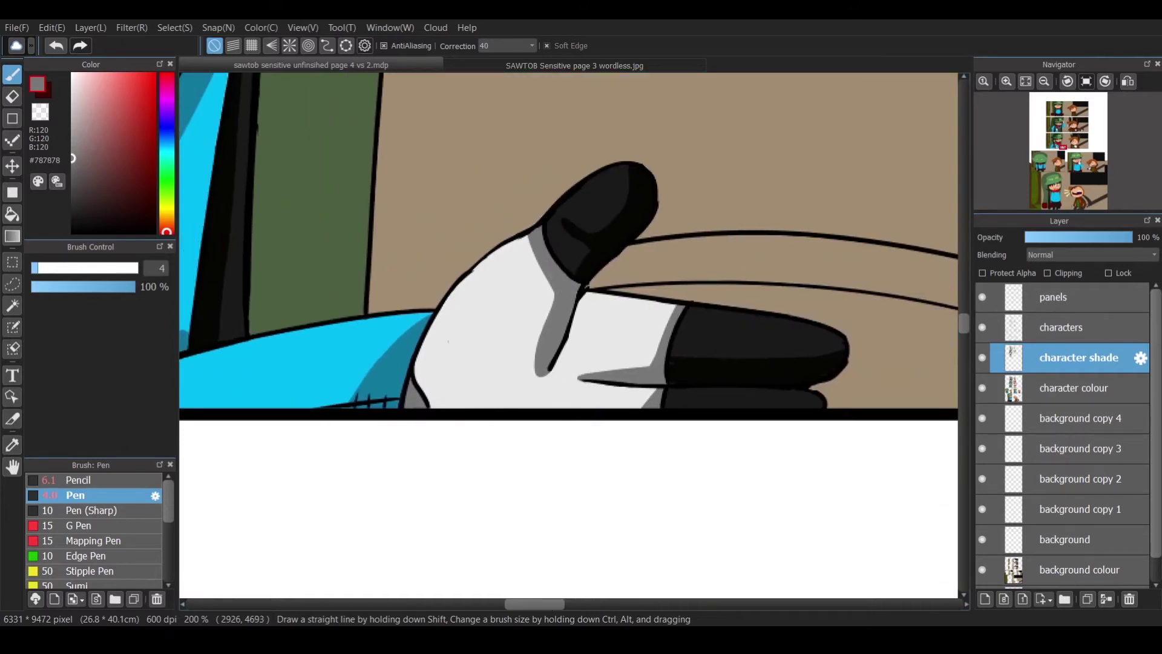
pyautogui.scroll(-5, 572, 242)
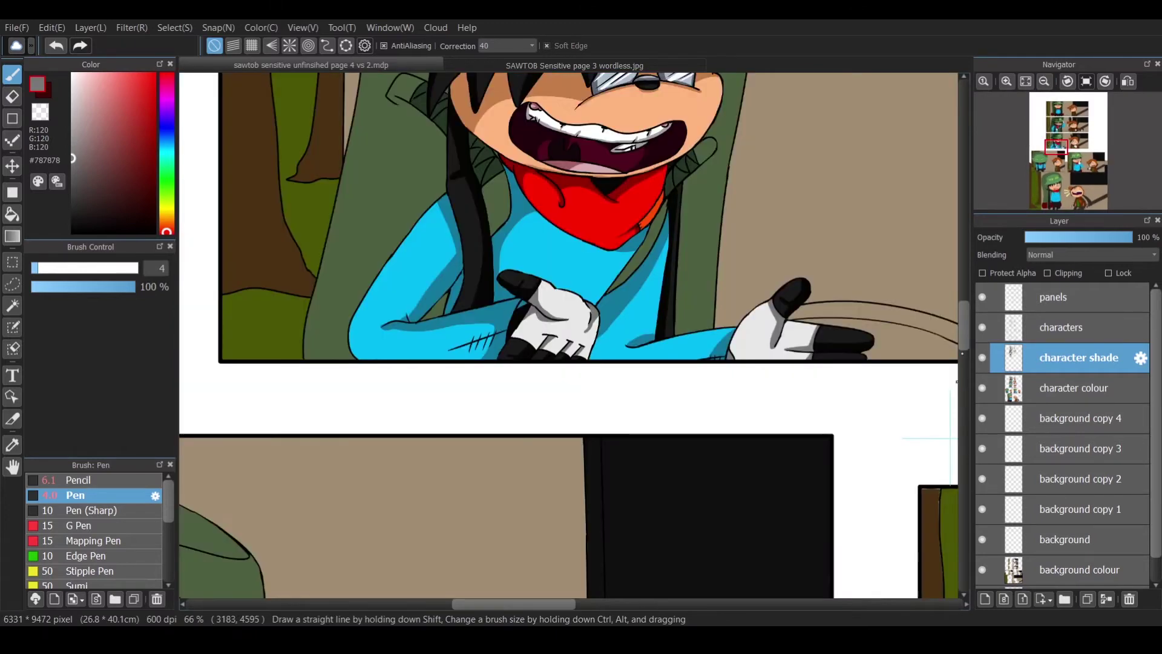
pyautogui.scroll(1, 572, 242)
pyautogui.press('i')
pyautogui.scroll(-2, 572, 214)
pyautogui.click(572, 215)
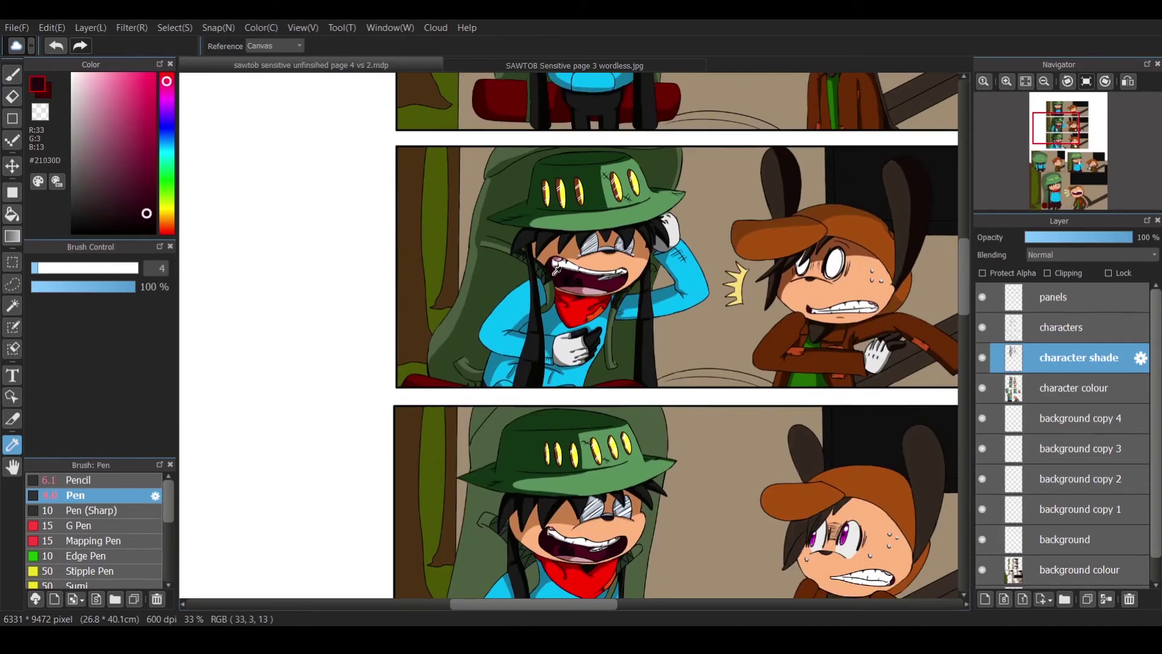
pyautogui.scroll(2, 575, 220)
pyautogui.hotkey('ctrl', '+')
pyautogui.press('p')
pyautogui.press('x')
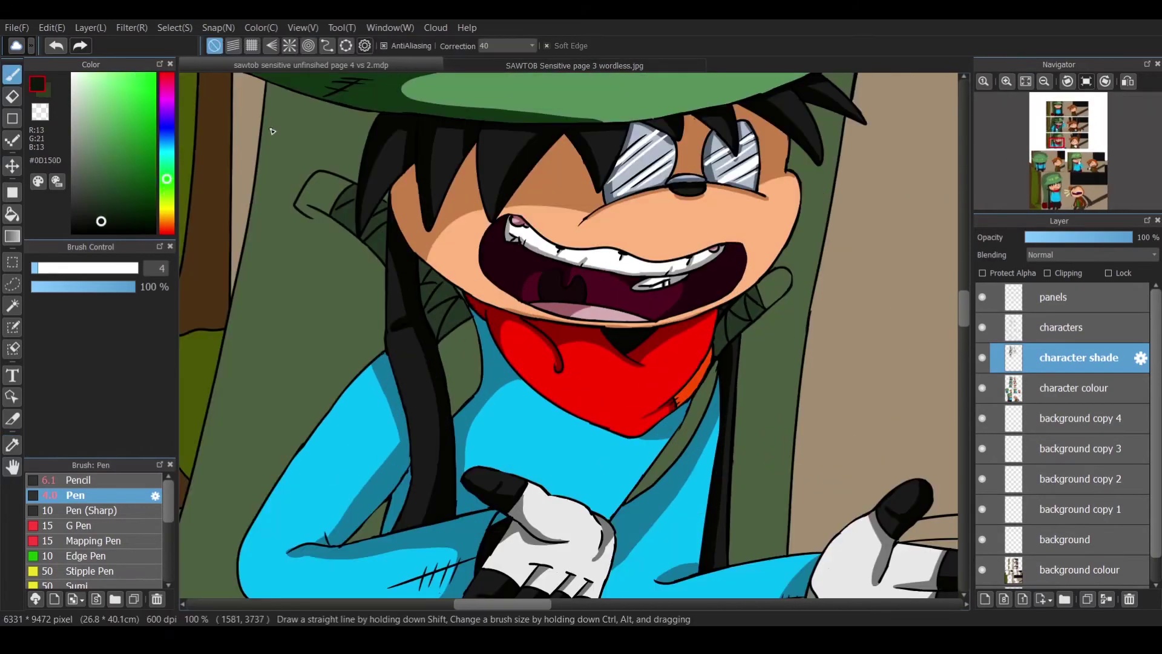
pyautogui.hotkey('ctrl', '+')
pyautogui.moveTo(404, 292); pyautogui.dragTo(396, 331)
pyautogui.moveTo(364, 240); pyautogui.dragTo(396, 274)
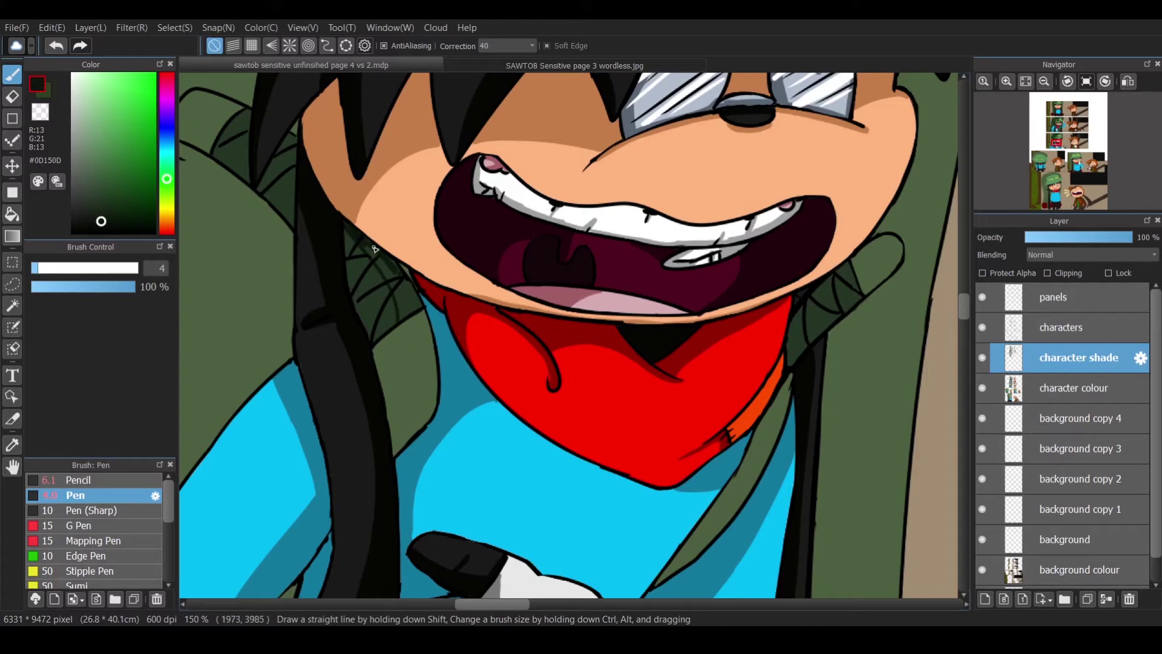
# Darken the remaining hatched strap sections around the hair strands and neck with #0D150D.
pyautogui.hotkey('ctrl', '+')
pyautogui.moveTo(278, 194)
pyautogui.mouseDown()
pyautogui.moveTo(293, 317)
pyautogui.moveTo(281, 264)
pyautogui.mouseUp()
pyautogui.moveTo(297, 215)
pyautogui.mouseDown()
pyautogui.moveTo(369, 306)
pyautogui.moveTo(344, 304)
pyautogui.mouseUp()
pyautogui.moveTo(304, 214); pyautogui.dragTo(613, 406)
pyautogui.moveTo(509, 269)
pyautogui.mouseDown()
pyautogui.moveTo(467, 332)
pyautogui.moveTo(511, 308)
pyautogui.moveTo(514, 380)
pyautogui.mouseUp()
pyautogui.moveTo(457, 225)
pyautogui.mouseDown()
pyautogui.moveTo(444, 326)
pyautogui.moveTo(453, 254)
pyautogui.moveTo(443, 312)
pyautogui.mouseUp()
pyautogui.moveTo(517, 608)
pyautogui.mouseDown()
pyautogui.moveTo(303, 581)
pyautogui.moveTo(339, 303)
pyautogui.moveTo(511, 307)
pyautogui.moveTo(478, 324)
pyautogui.moveTo(460, 393)
pyautogui.mouseUp()
pyautogui.moveTo(466, 339); pyautogui.dragTo(462, 393)
# Sample dark green #2E4121 and fill the shadow on the large backpack behind the green-hatted character.
pyautogui.keyDown('alt'); pyautogui.click(484, 321); pyautogui.keyUp('alt')
pyautogui.click(1044, 81)
pyautogui.click(1045, 81)
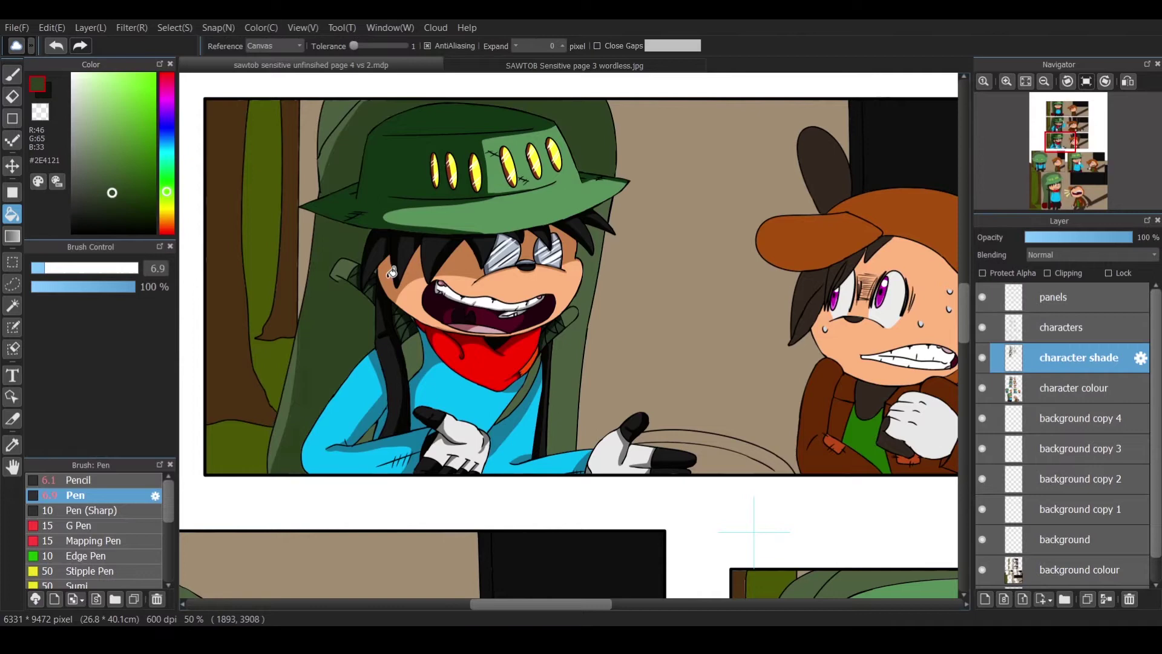
pyautogui.hotkey('ctrl', '+')
pyautogui.hotkey('ctrl', '+')
pyautogui.hotkey('ctrl', '+')
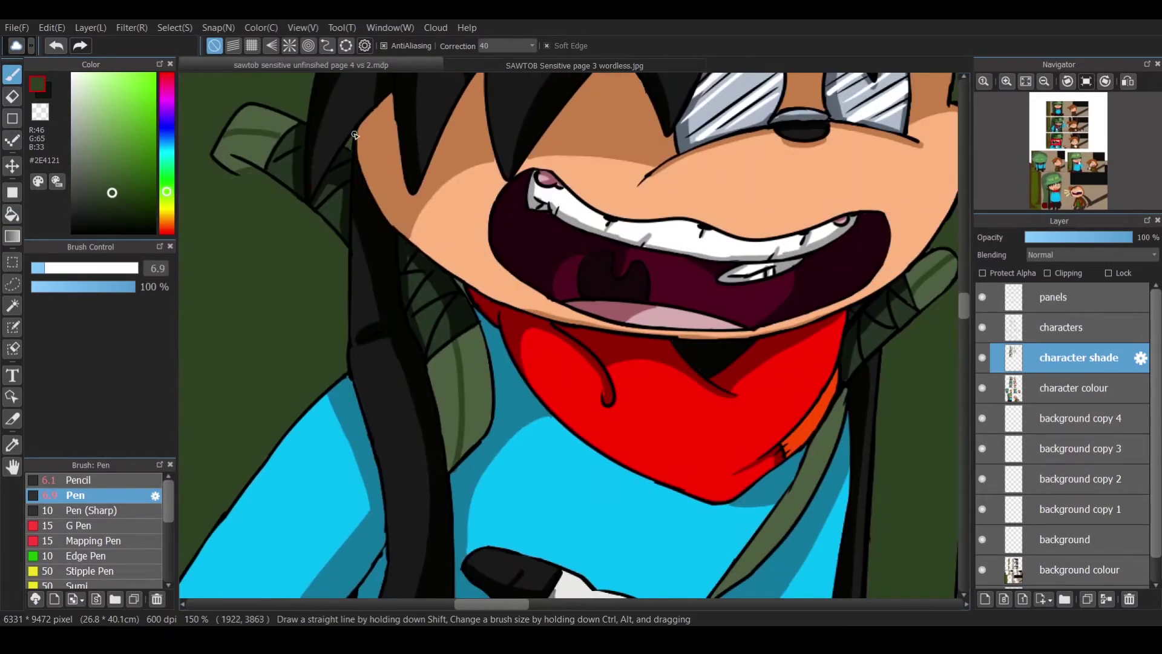
# Shade the edge of the backpack's shoulder strap across the blue shirt with #2E4121 at brush size 6.9.
pyautogui.scroll(-4, 794, 224)
pyautogui.scroll(2, 794, 223)
pyautogui.moveTo(794, 223)
pyautogui.mouseDown()
pyautogui.moveTo(664, 429)
pyautogui.moveTo(790, 235)
pyautogui.moveTo(741, 335)
pyautogui.moveTo(666, 428)
pyautogui.mouseUp()
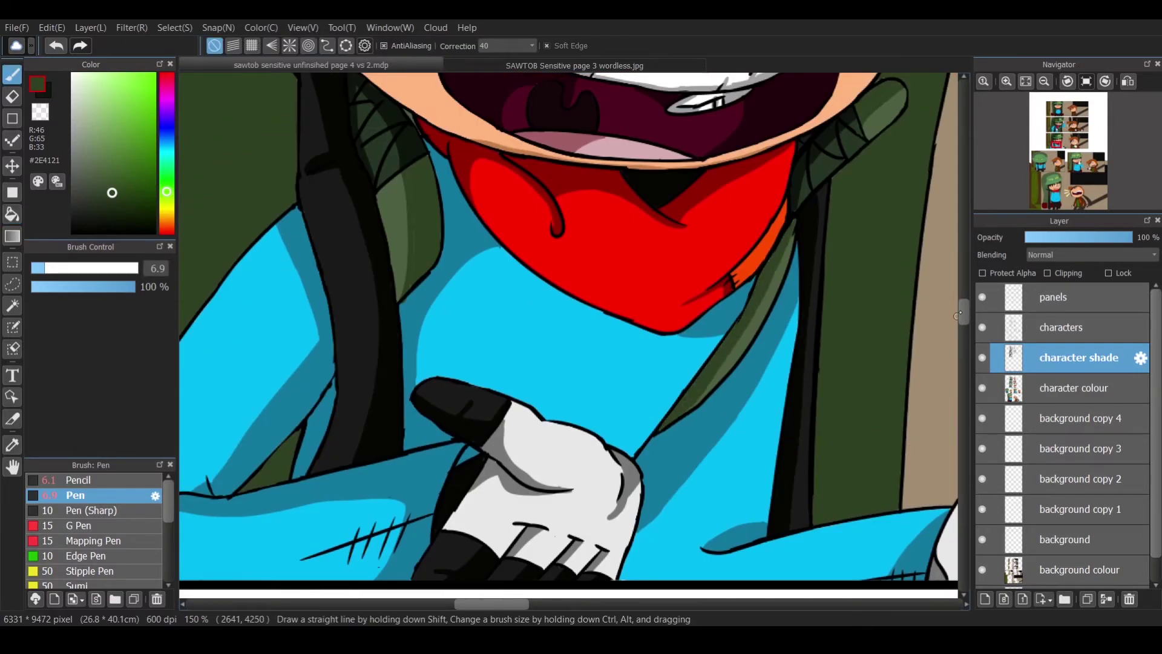
# Touch up the backpack's #2E4121 shadow around the bent arm, the tree-side edge and the hat's crown.
pyautogui.hotkey('ctrl', '+')
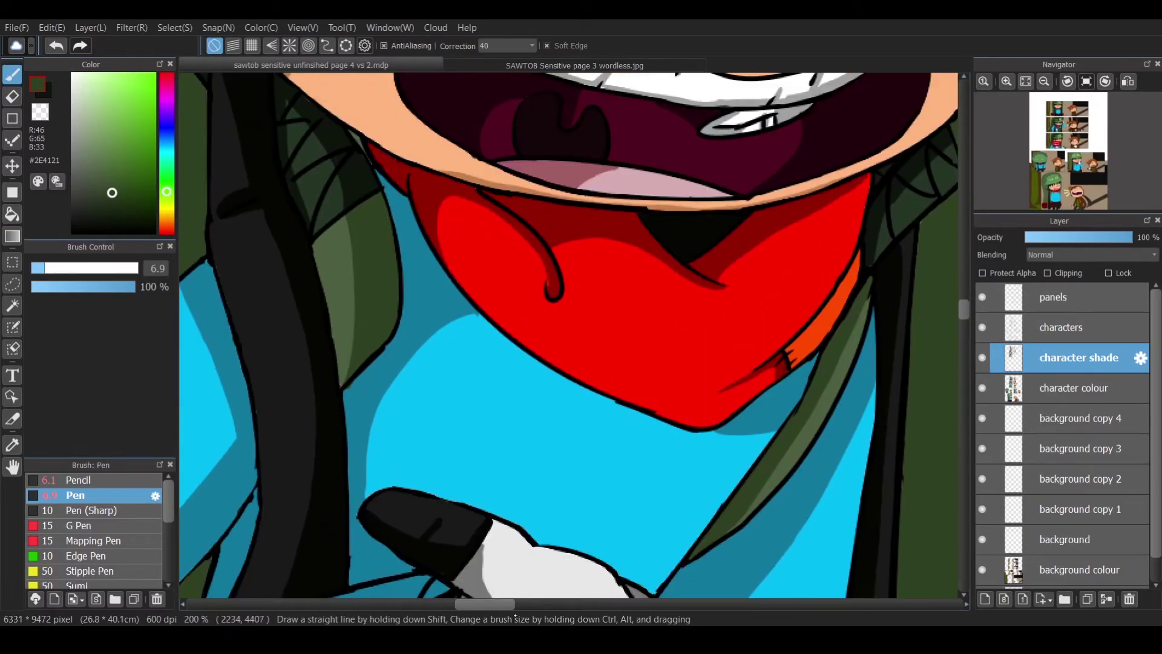
pyautogui.hscroll(-5, 505, 352)
pyautogui.scroll(-5, 608, 198)
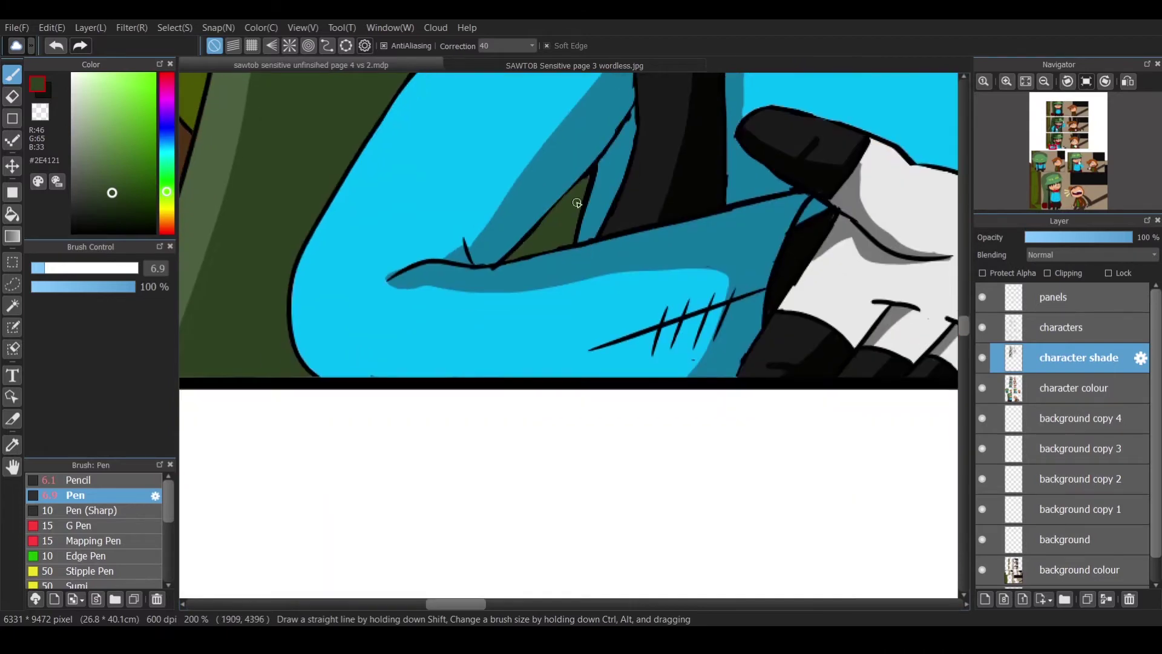
pyautogui.hscroll(-6, 285, 333)
pyautogui.scroll(-1, 285, 333)
pyautogui.hscroll(2, 535, 336)
pyautogui.scroll(3, 957, 326)
pyautogui.scroll(6, 867, 355)
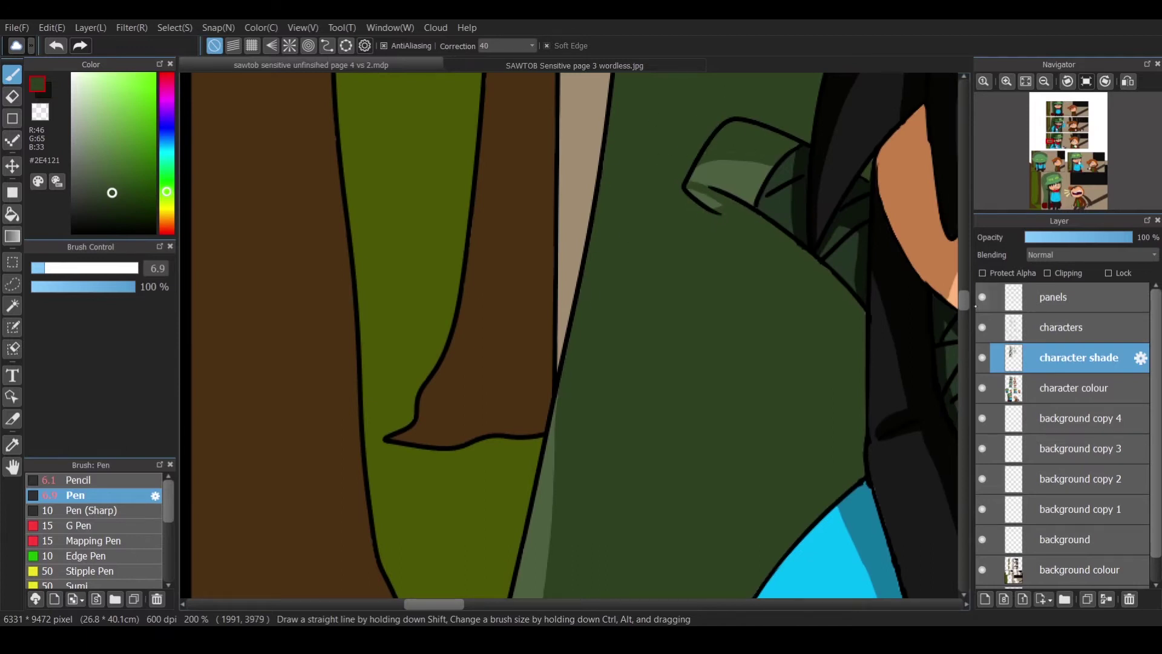
pyautogui.scroll(6, 639, 363)
pyautogui.scroll(4, 669, 437)
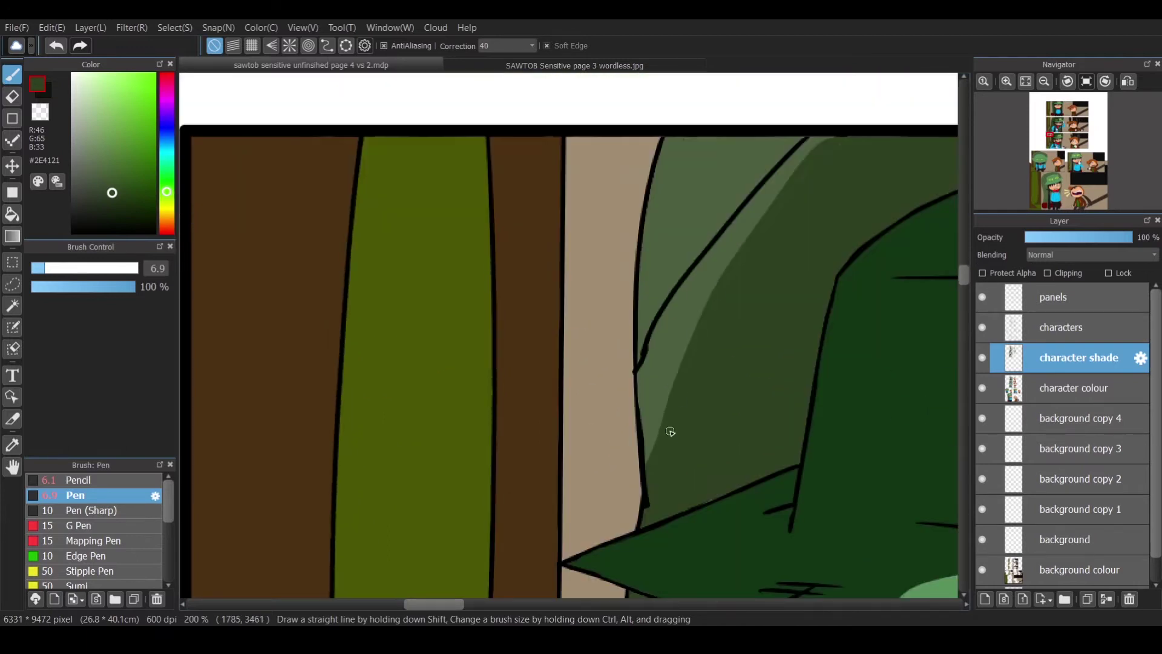
pyautogui.hscroll(5, 497, 473)
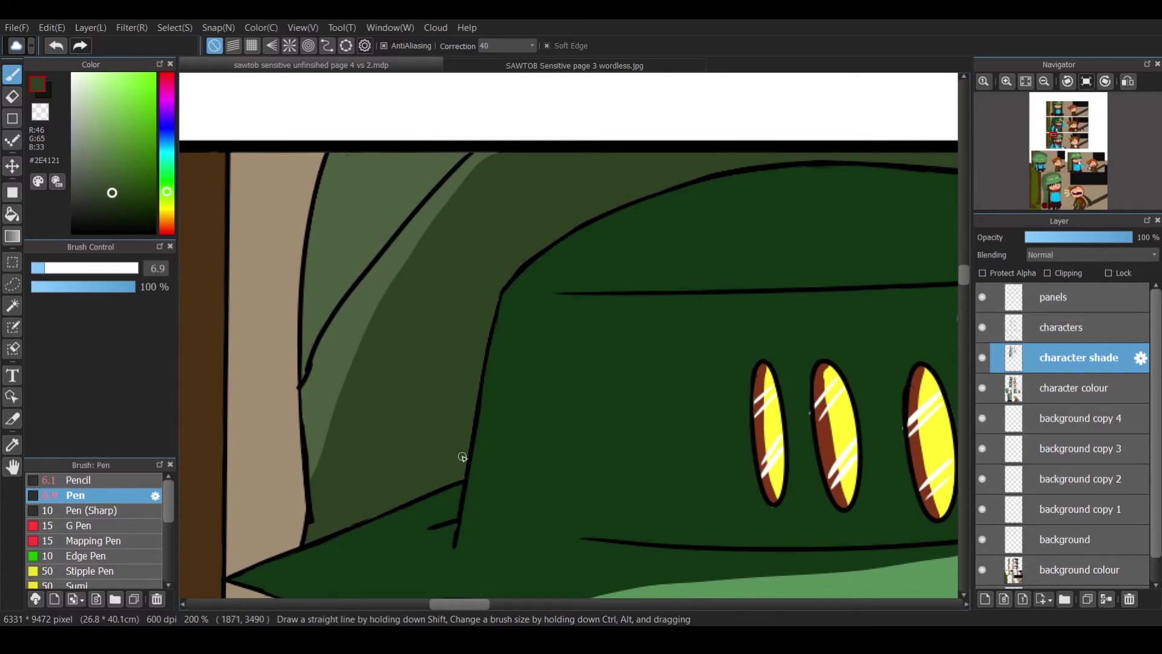
# Clean up the backpack shadow along its far edge, from the hat brim's tip down to the outstretched sleeve.
pyautogui.moveTo(471, 601); pyautogui.dragTo(546, 599)
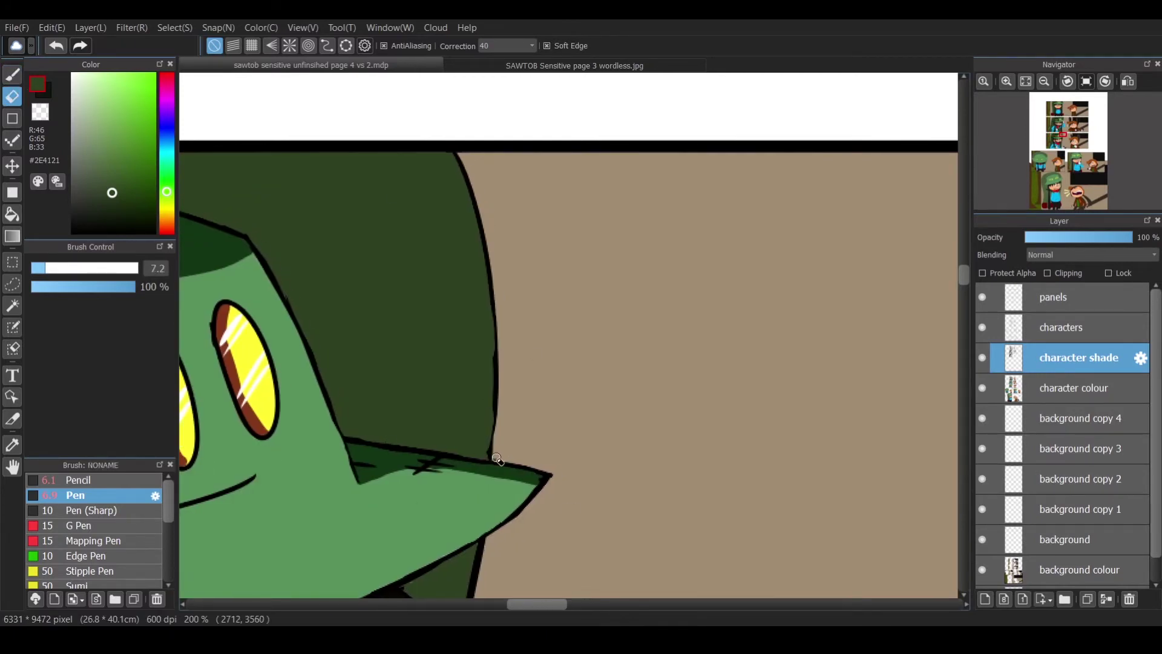
pyautogui.scroll(-5, 412, 186)
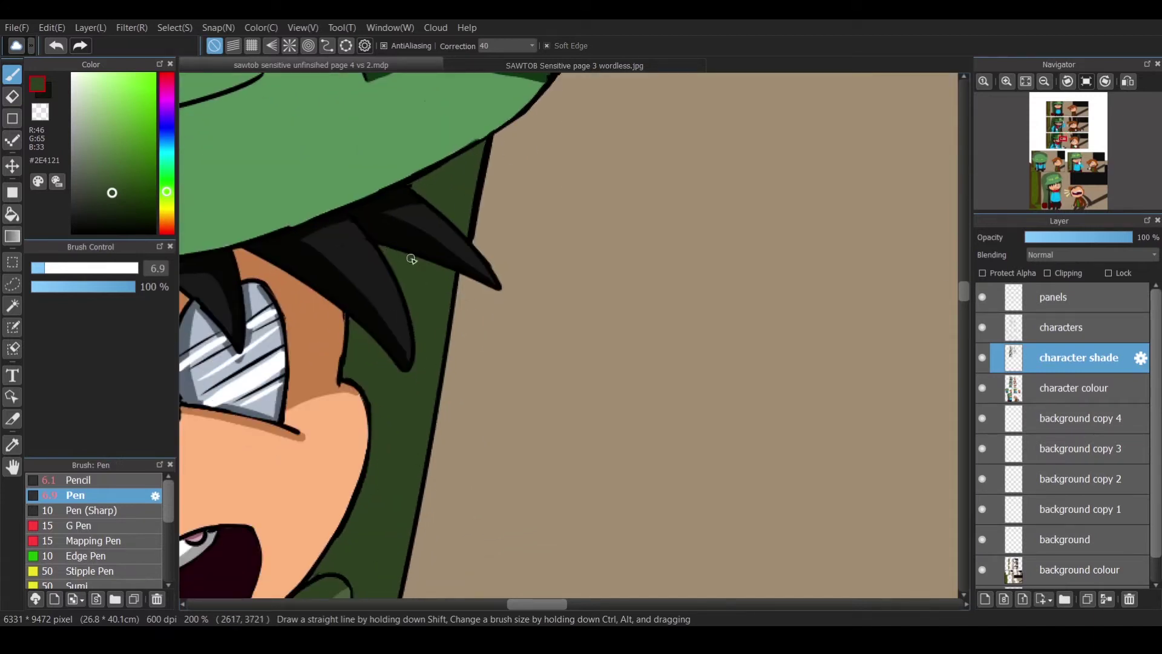
pyautogui.scroll(-7, 248, 350)
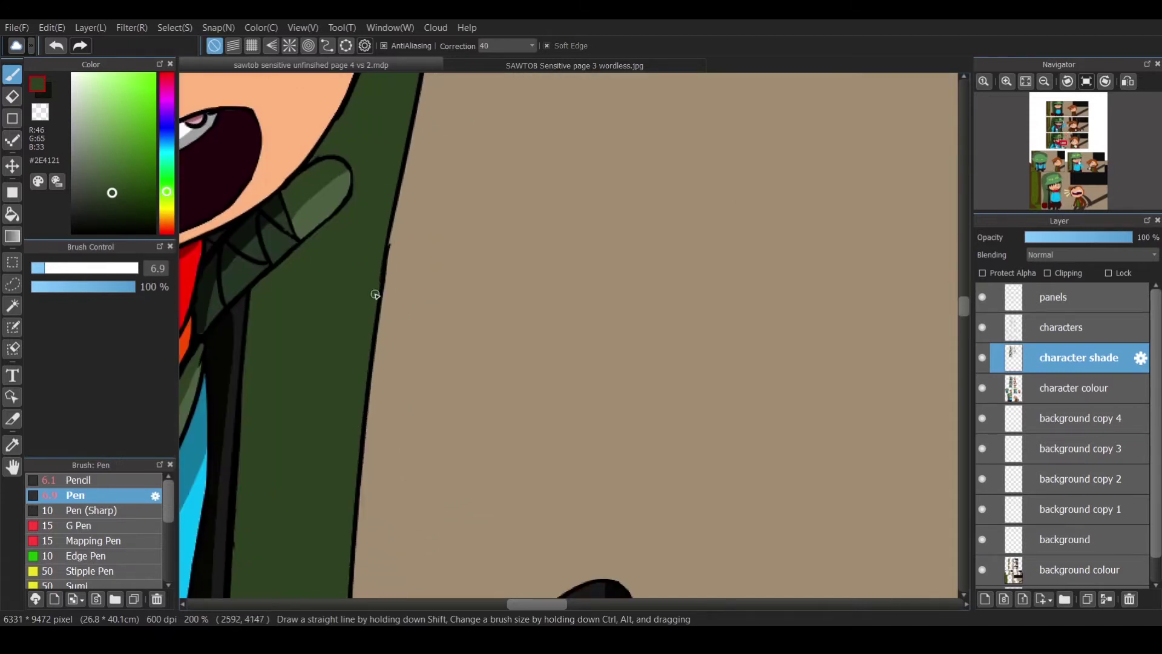
pyautogui.scroll(-6, 240, 548)
pyautogui.scroll(1, 240, 547)
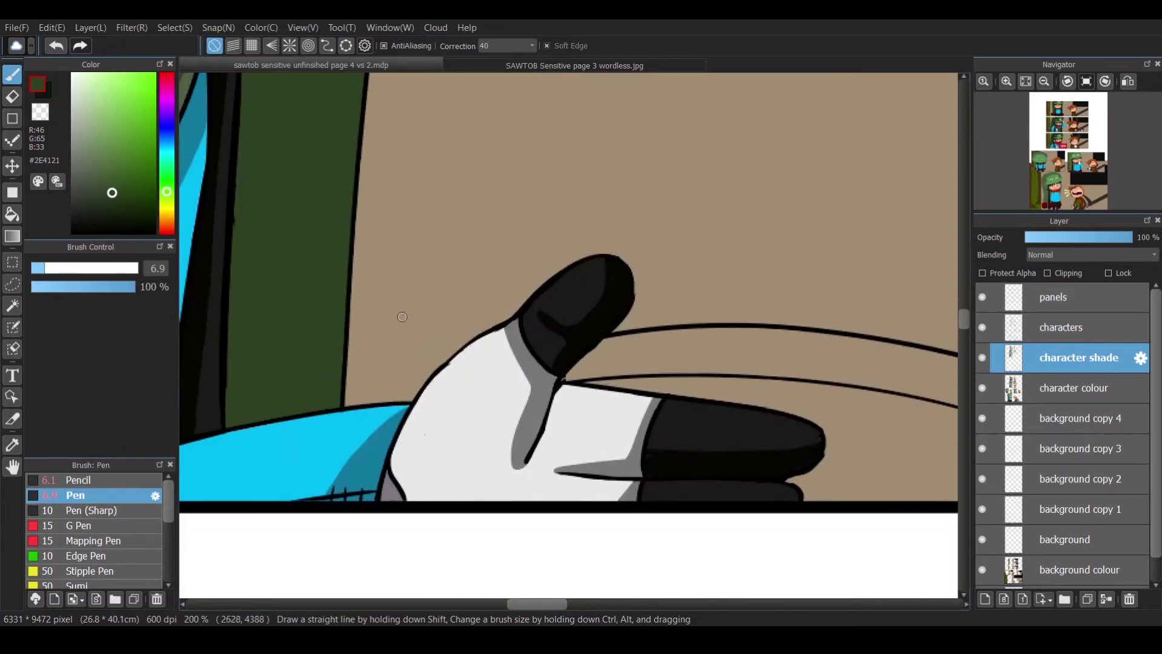
# Reduce the brush size to 2.9 and touch up the backpack shadow around the small flap beside the hair.
pyautogui.hscroll(-5, 240, 548)
pyautogui.scroll(6, 521, 167)
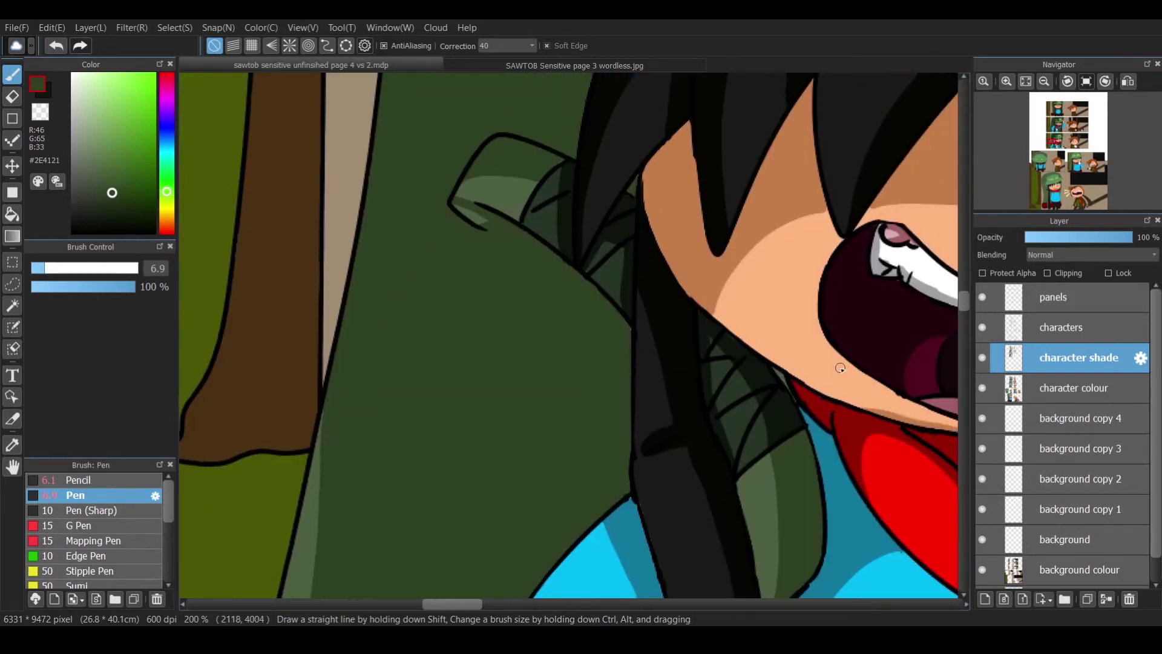
pyautogui.moveTo(840, 367); pyautogui.dragTo(784, 370)
pyautogui.scroll(5, 554, 447)
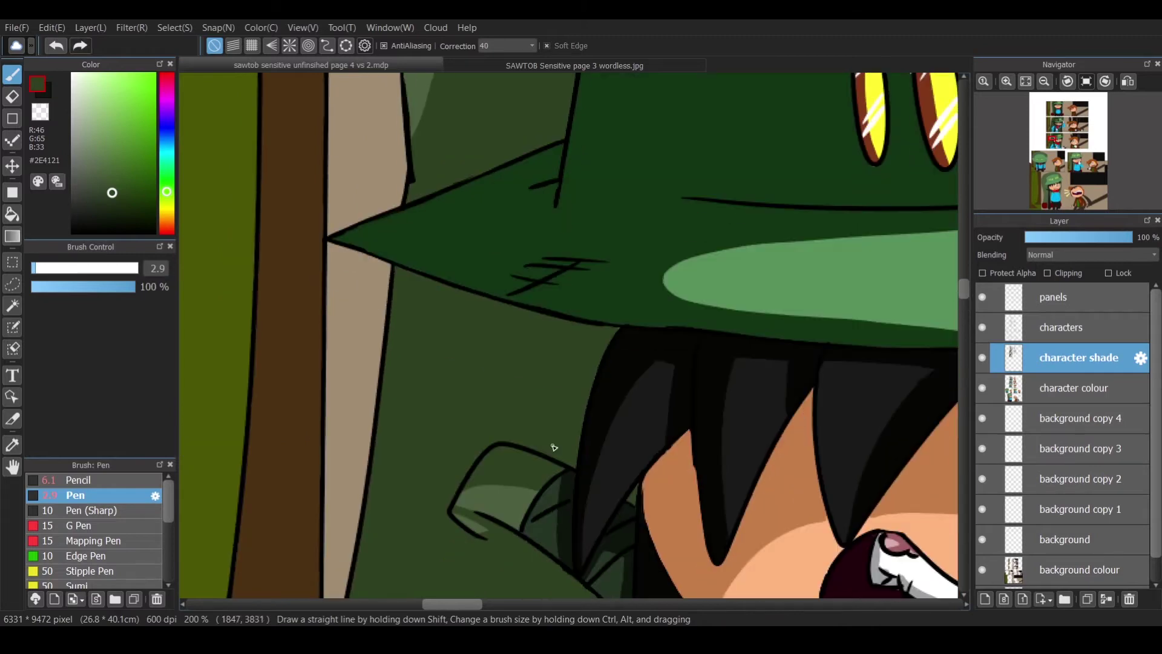
# Sample grey #9FA1A0 and shade the teeth of the character in the orange-brown cap.
pyautogui.scroll(-4, 619, 329)
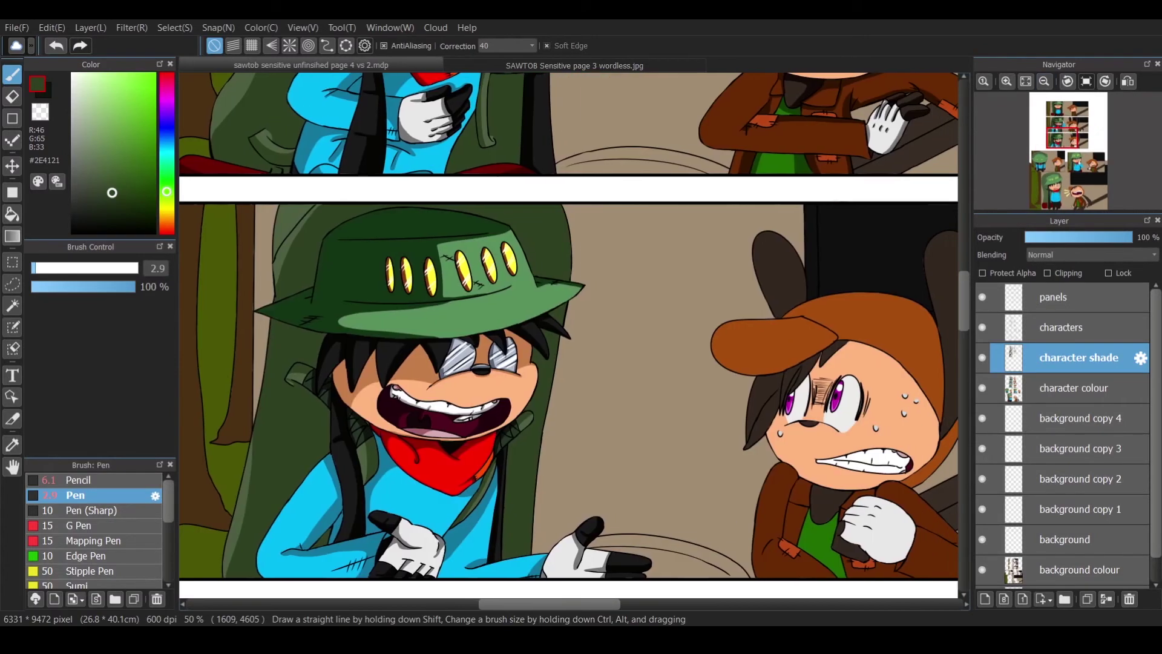
pyautogui.hscroll(3, 580, 613)
pyautogui.keyDown('alt'); pyautogui.click(262, 409); pyautogui.keyUp('alt')
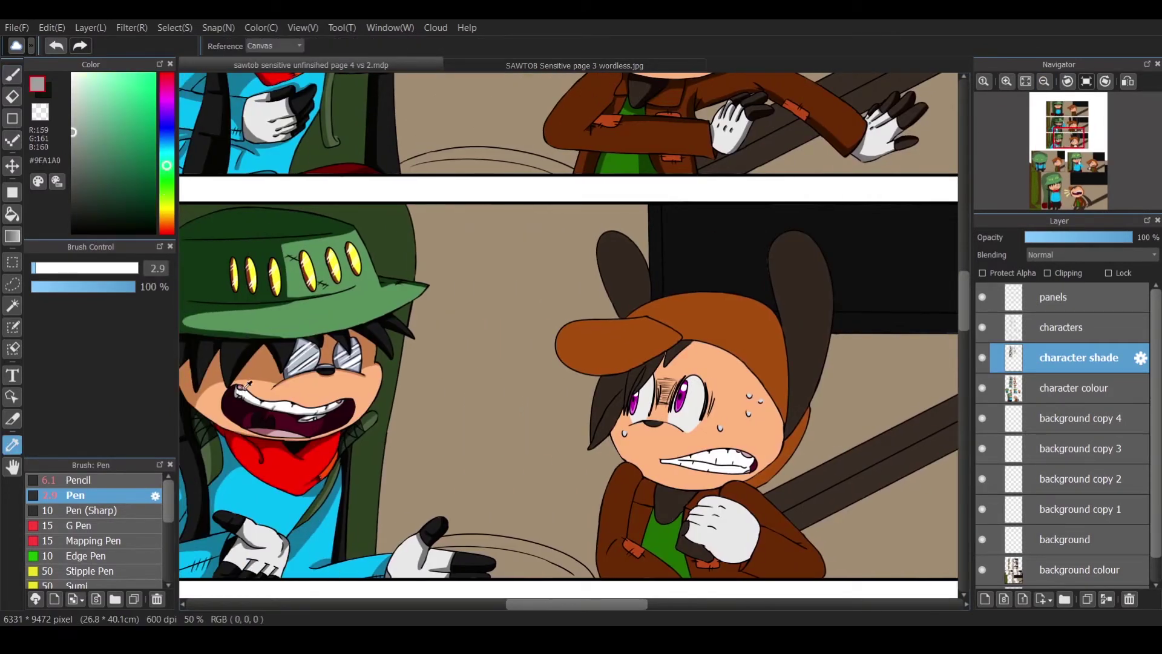
pyautogui.keyDown('alt'); pyautogui.click(271, 427); pyautogui.keyUp('alt')
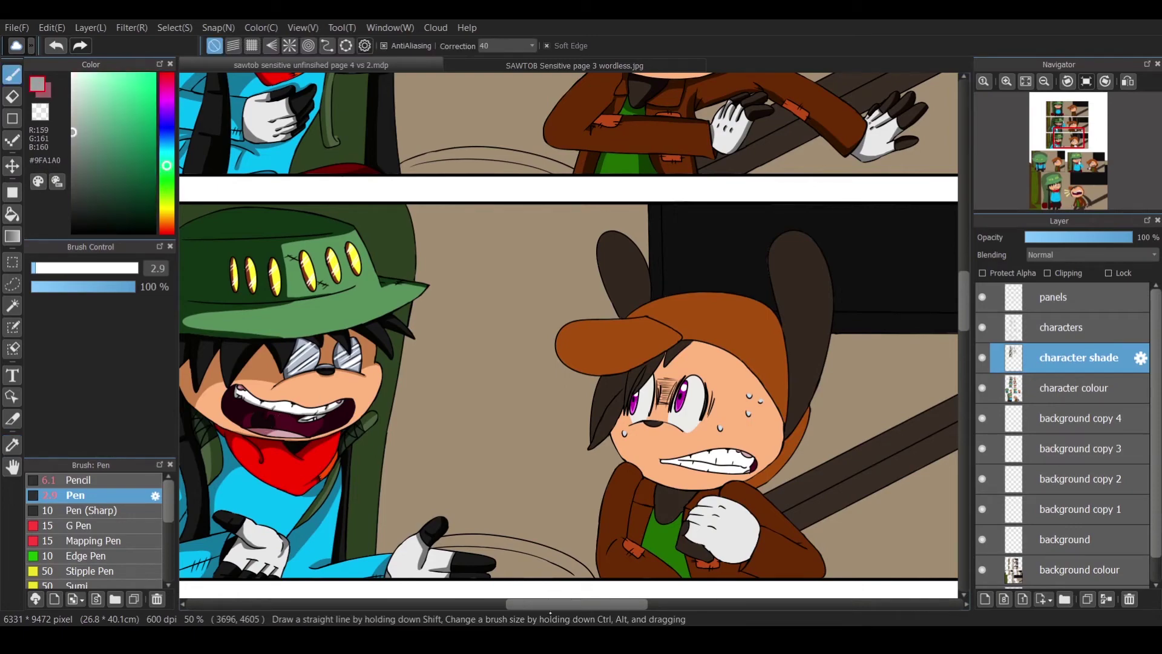
pyautogui.scroll(5, 731, 526)
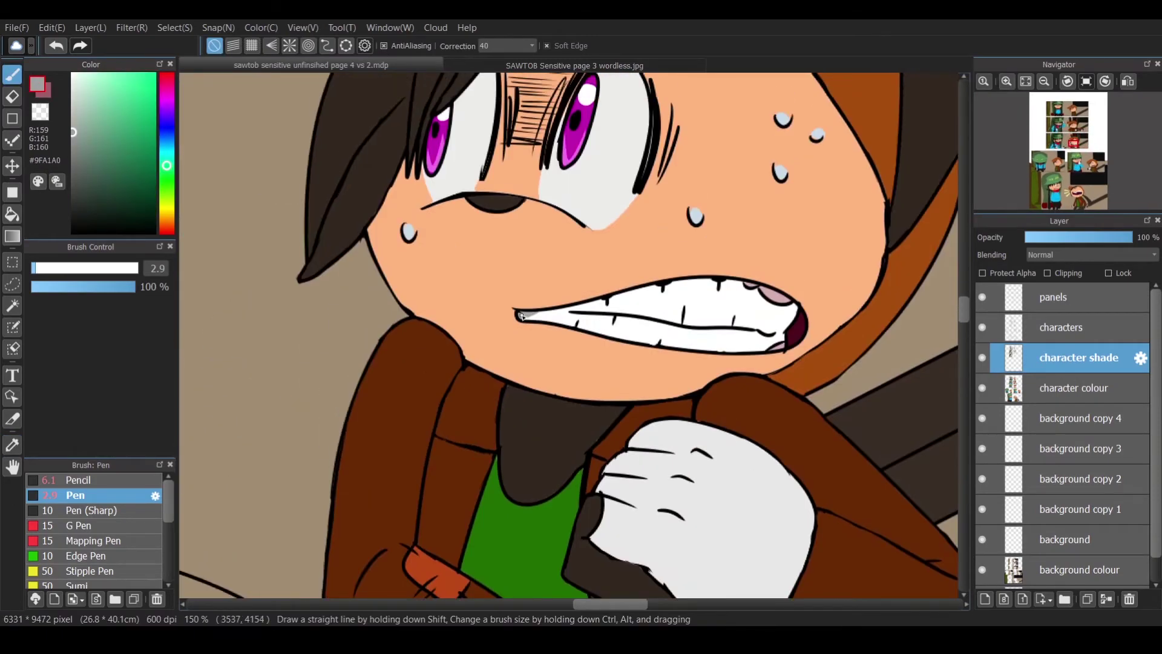
pyautogui.moveTo(749, 333); pyautogui.dragTo(671, 327)
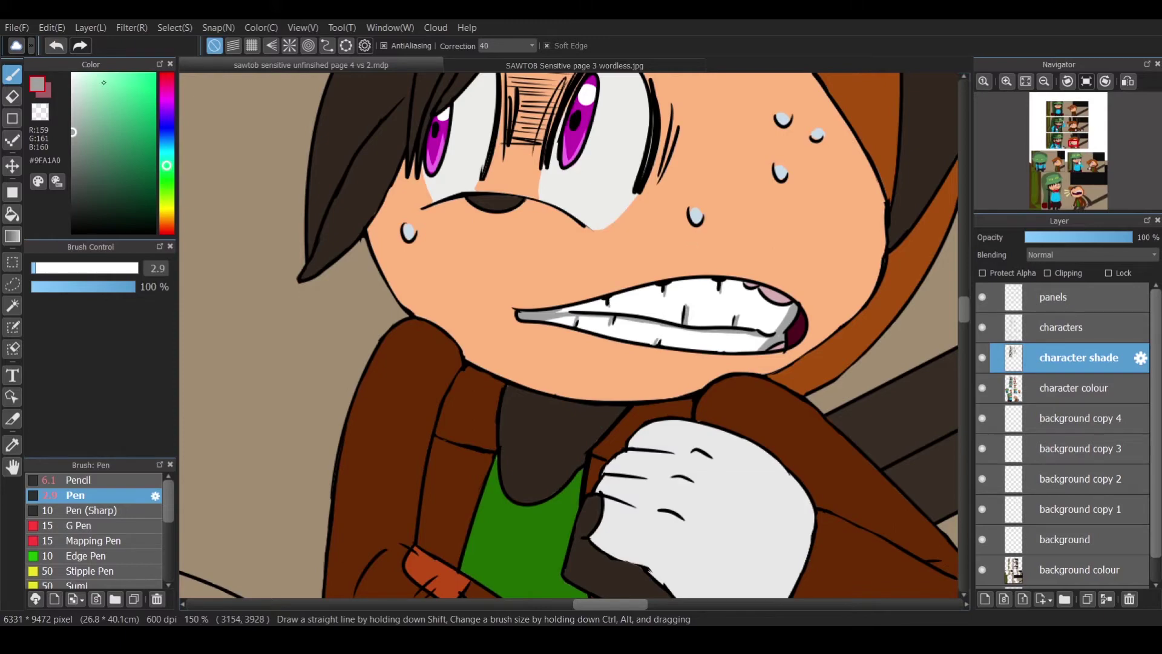
# Sample the gum and mouth colours and shade the gums and mouth interior, using #21030D for the cavity.
pyautogui.keyDown('alt'); pyautogui.click(791, 300); pyautogui.keyUp('alt')
pyautogui.hotkey('ctrl', 'Tab')
pyautogui.keyDown('alt'); pyautogui.click(415, 194); pyautogui.keyUp('alt')
pyautogui.hotkey('ctrl', 'Tab')
# Sample brown #793C0D, outline the shadow areas on the orange-brown cap's bill and crown, and fill them.
pyautogui.press('i')
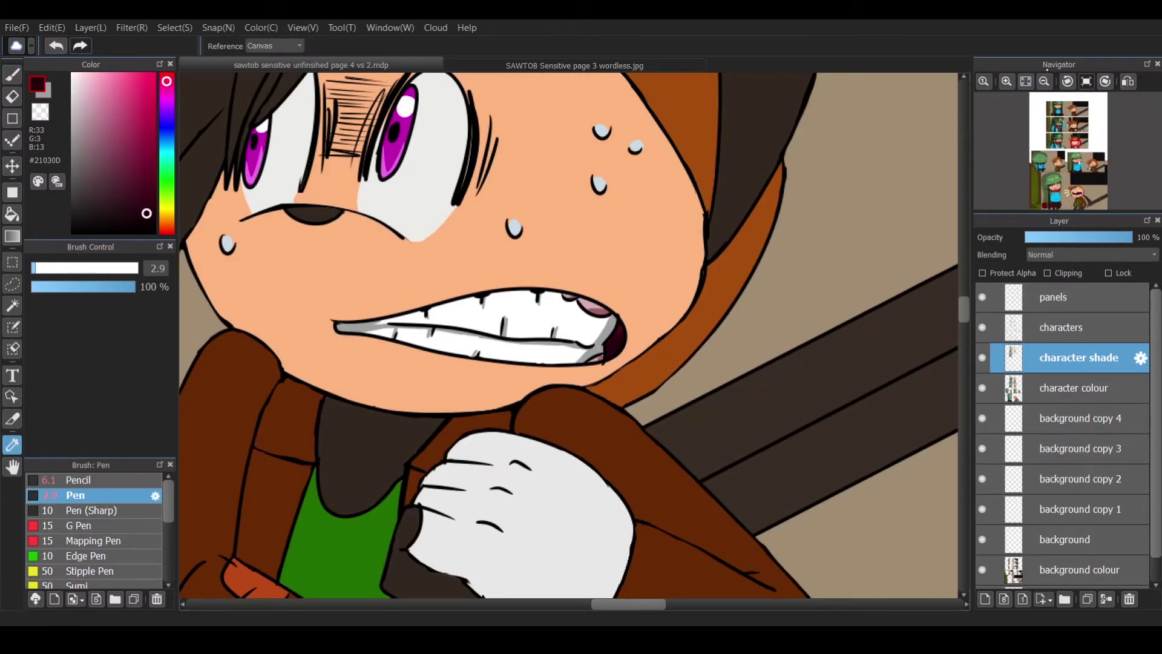
pyautogui.scroll(-3, 615, 346)
pyautogui.click(614, 346)
pyautogui.press('b')
pyautogui.scroll(5, 574, 182)
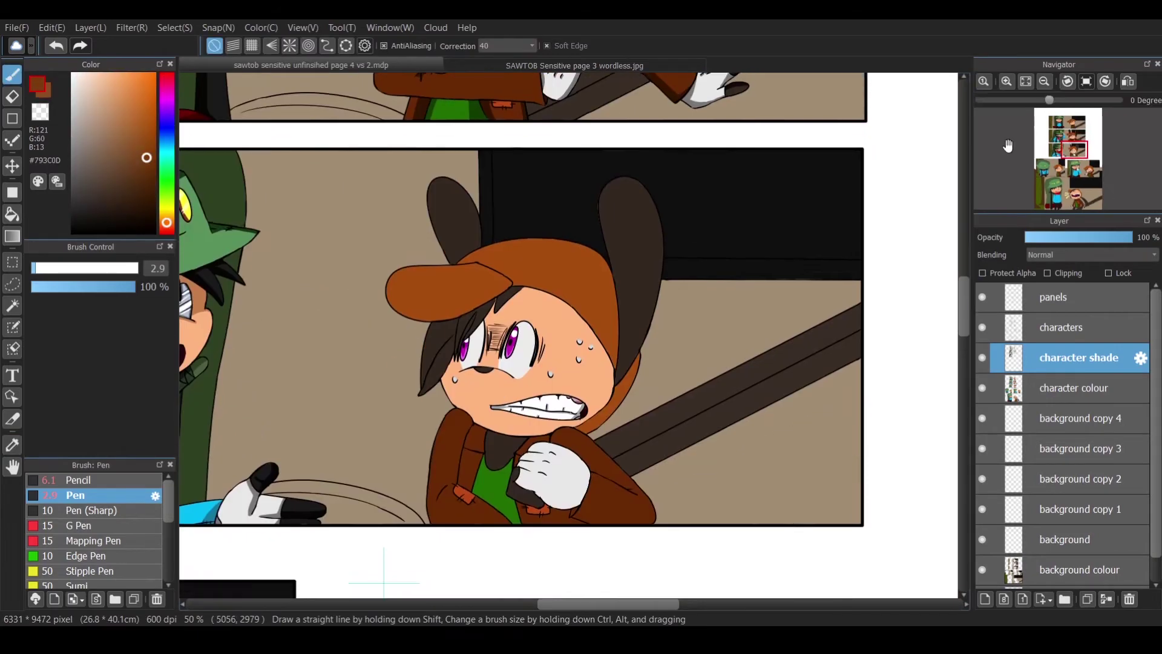
pyautogui.scroll(3, 591, 306)
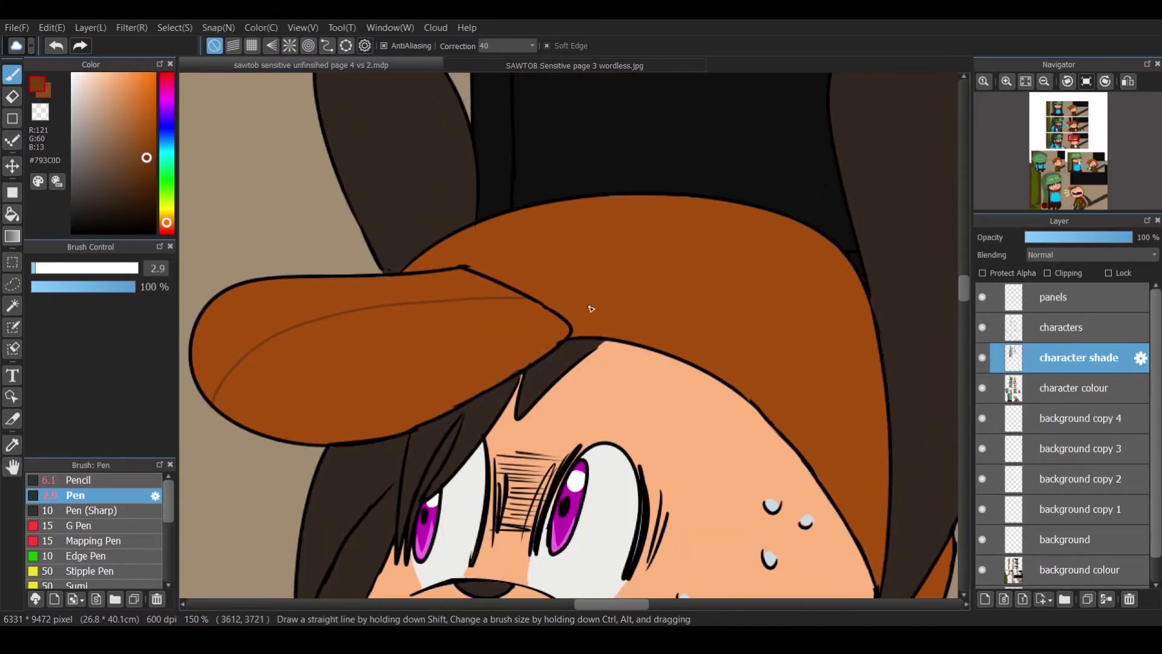
pyautogui.press('g')
pyautogui.click(735, 210)
pyautogui.scroll(-4, 881, 440)
pyautogui.click(882, 439)
pyautogui.scroll(3, 686, 247)
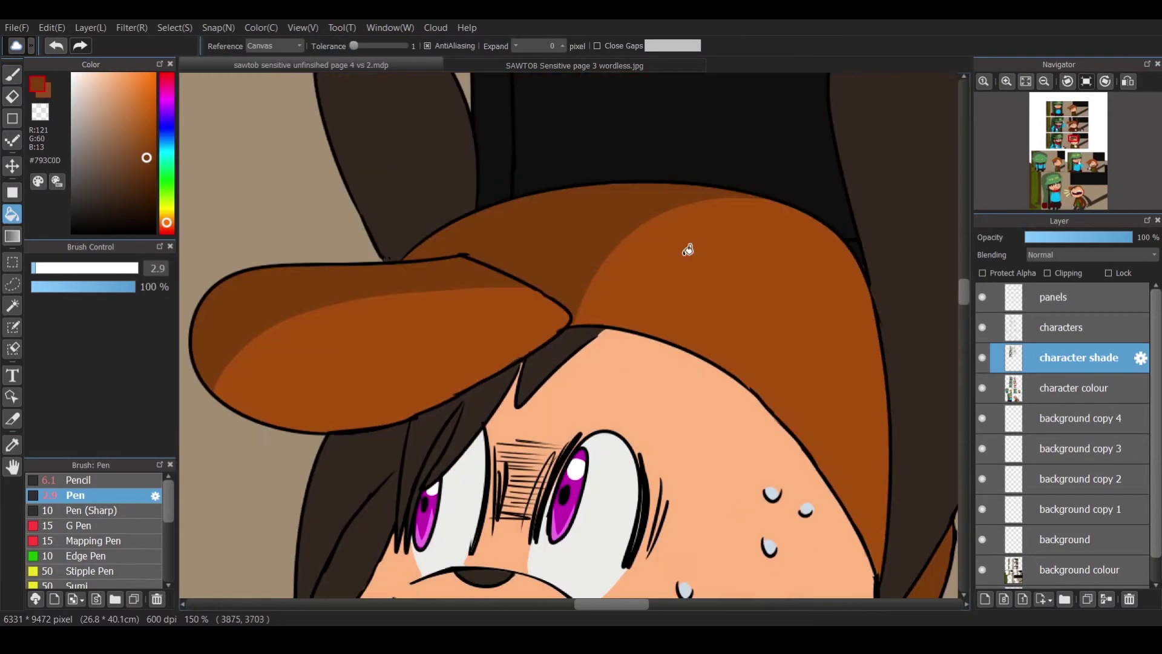
# Set the brush size to 5 and touch up the cap shadow along the bill, crown and lower part behind the face.
pyautogui.press('b')
pyautogui.scroll(3, 393, 223)
pyautogui.hscroll(-5, 609, 240)
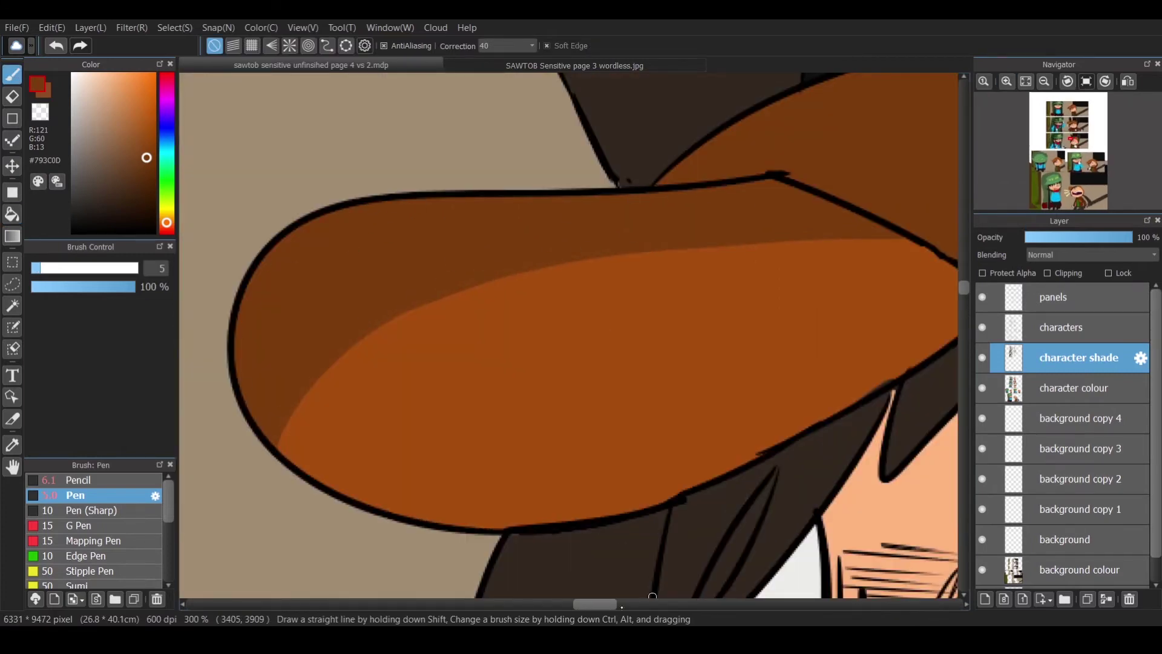
pyautogui.hscroll(6, 221, 155)
pyautogui.scroll(3, 502, 199)
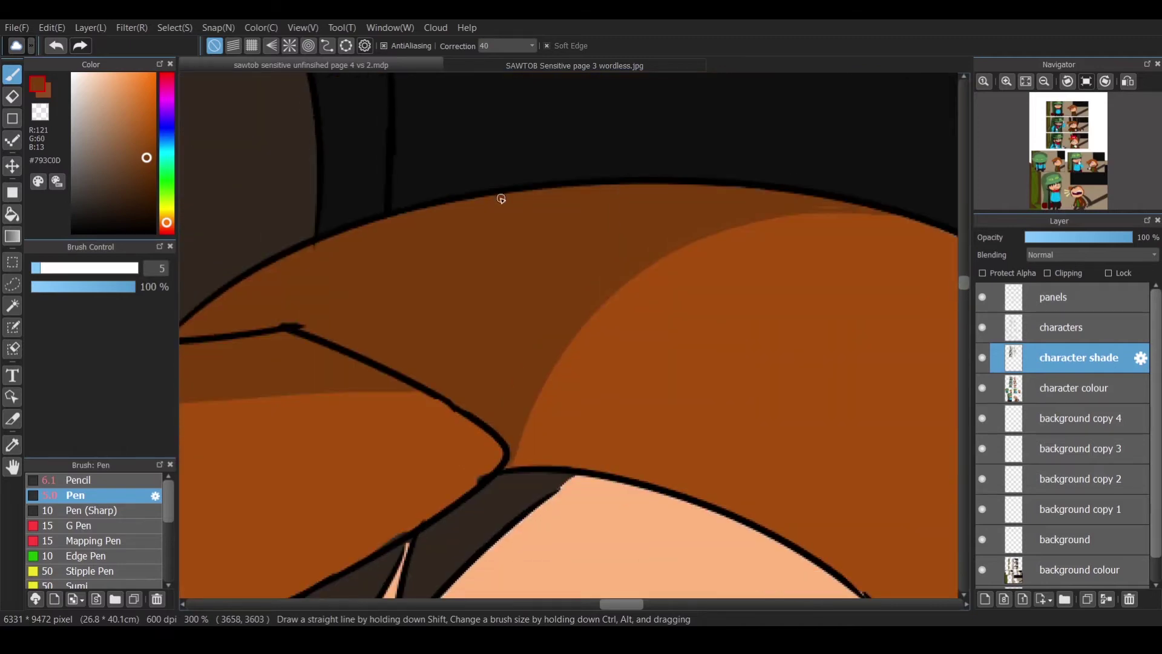
pyautogui.hscroll(5, 776, 192)
pyautogui.scroll(-3, 959, 299)
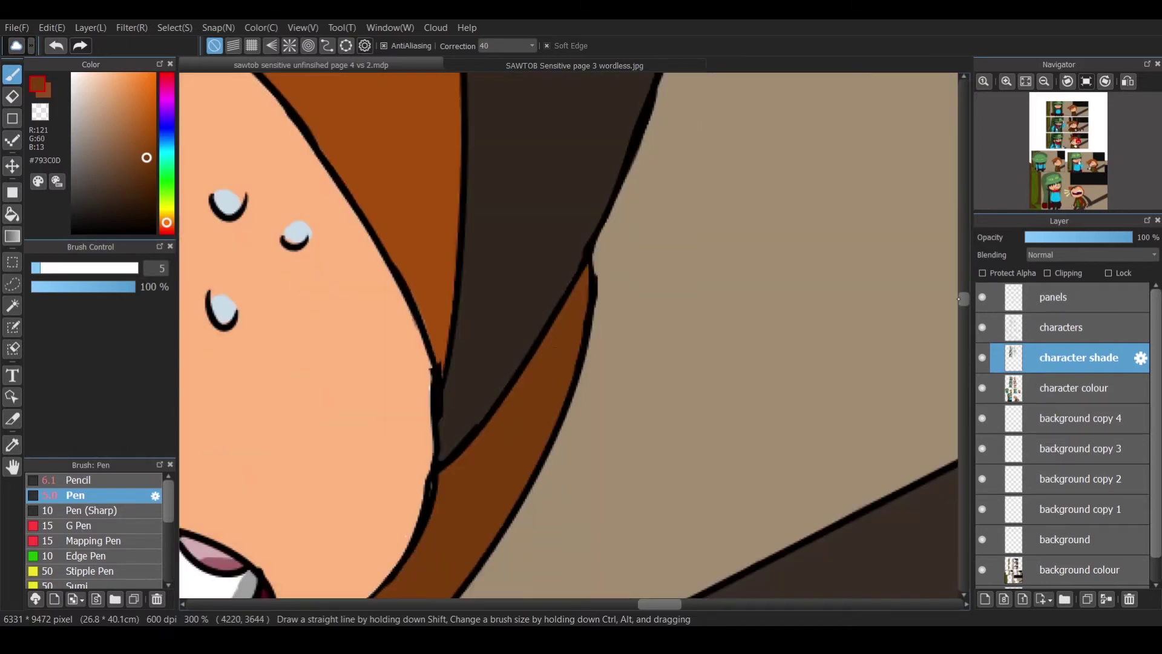
pyautogui.scroll(-3, 869, 268)
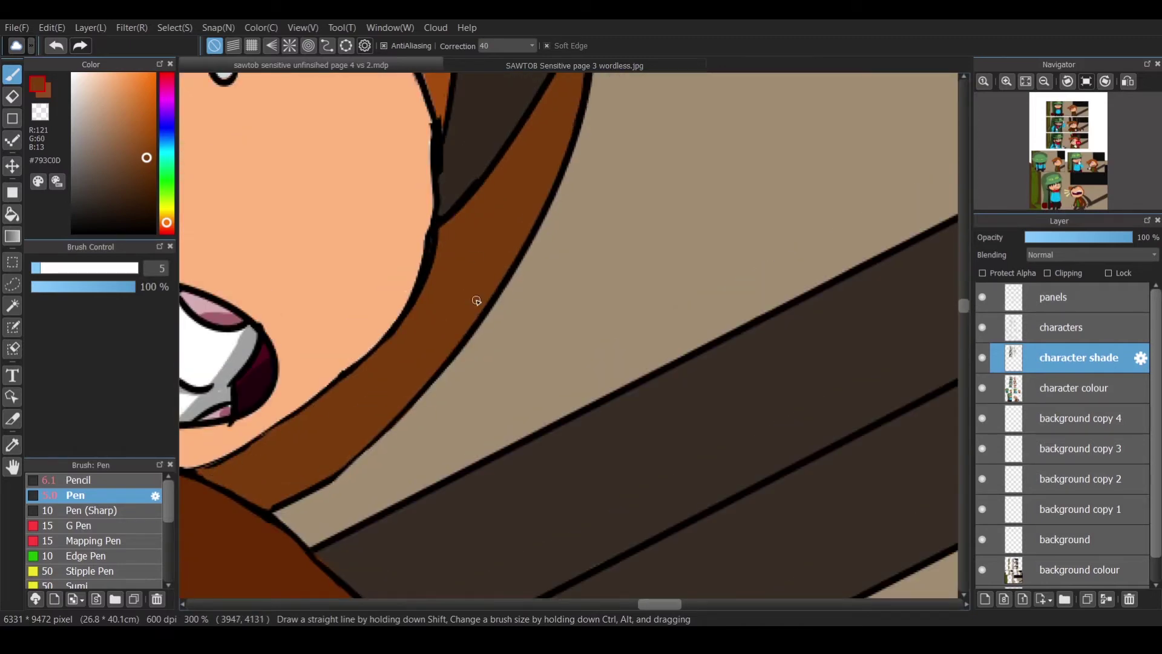
pyautogui.scroll(-3, 605, 279)
# Shade the face with #8D4C24 on the forehead below the cap, beside the hair, under the nose and below the mouth.
pyautogui.hotkey('ctrl', 'z')
pyautogui.moveTo(718, 148)
pyautogui.mouseDown()
pyautogui.moveTo(643, 150)
pyautogui.moveTo(535, 200)
pyautogui.moveTo(451, 299)
pyautogui.mouseUp()
pyautogui.press('g')
pyautogui.click(470, 259)
pyautogui.press('b')
pyautogui.scroll(2, 471, 259)
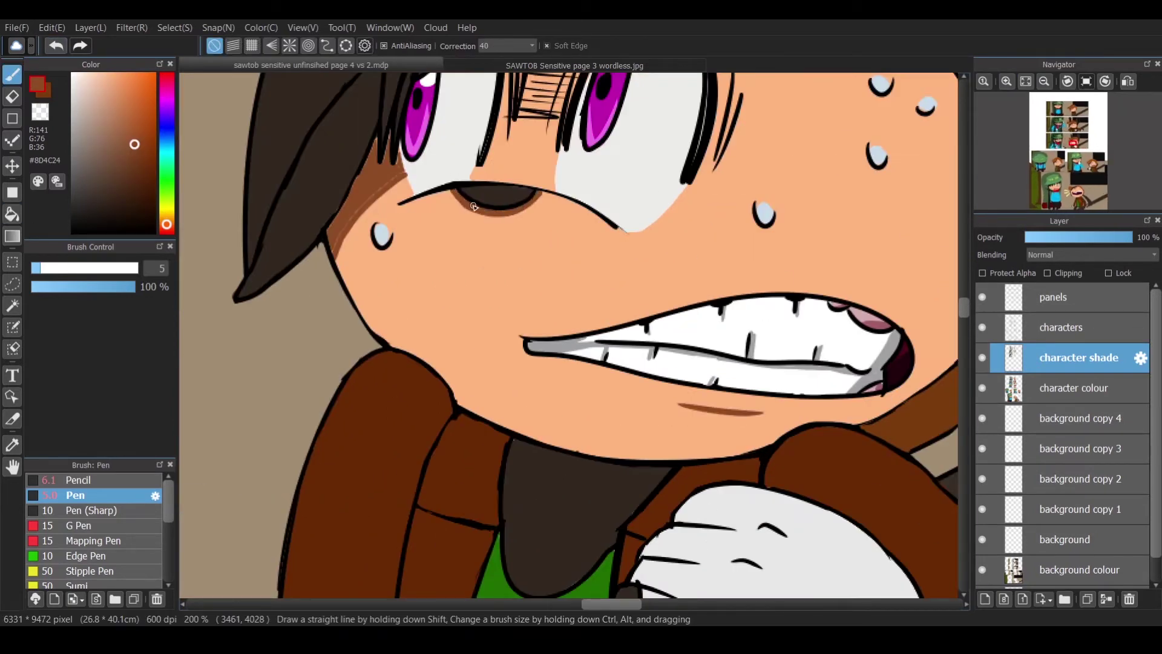
# Extend the skin shadow above and around the nose, and clean up the forehead shadow beside the hair and cap edge.
pyautogui.moveTo(465, 176); pyautogui.dragTo(553, 181)
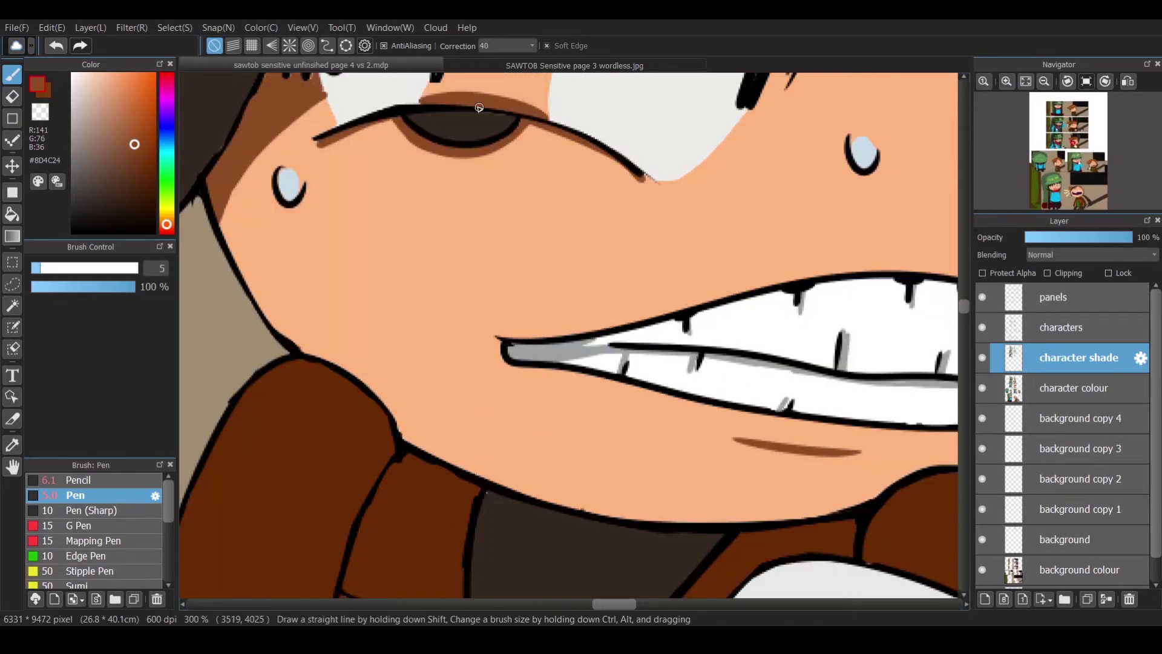
pyautogui.scroll(1, 511, 197)
pyautogui.moveTo(511, 197); pyautogui.dragTo(486, 213)
pyautogui.scroll(-1, 856, 179)
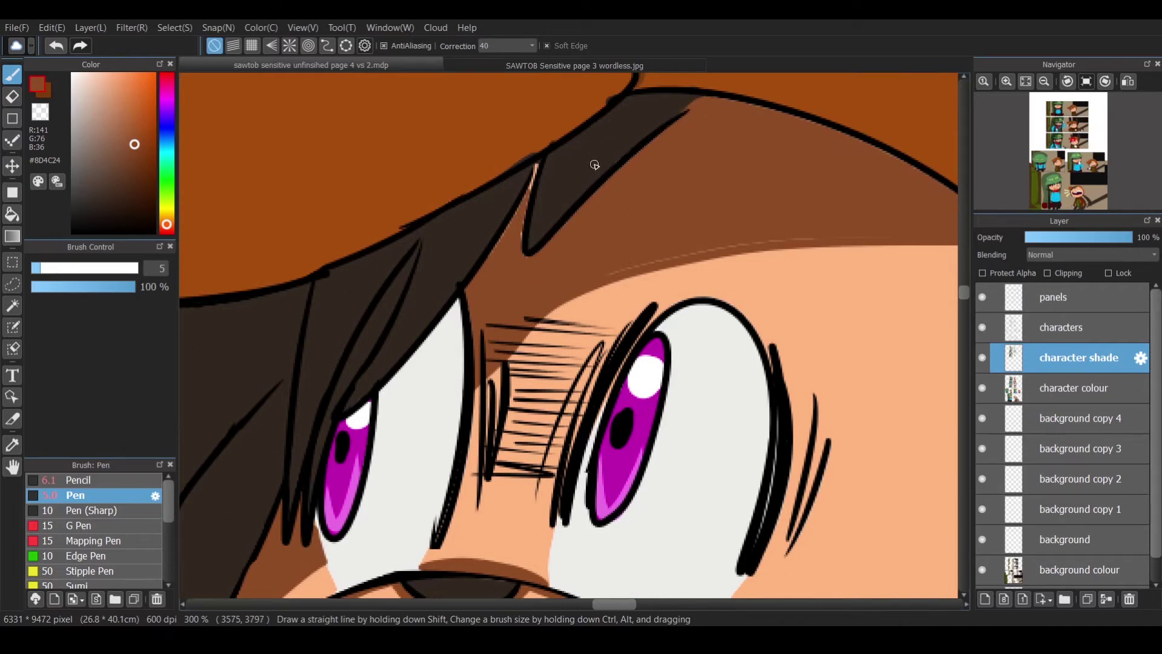
pyautogui.scroll(1, 493, 265)
pyautogui.moveTo(503, 266); pyautogui.dragTo(643, 267)
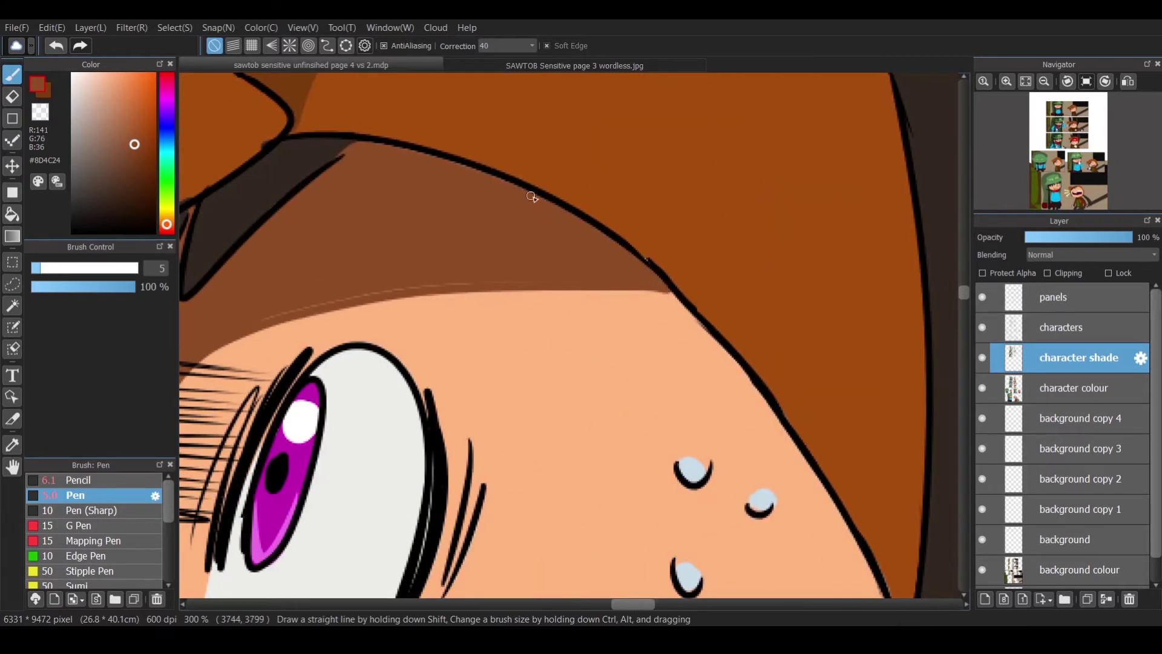
pyautogui.scroll(-1, 784, 252)
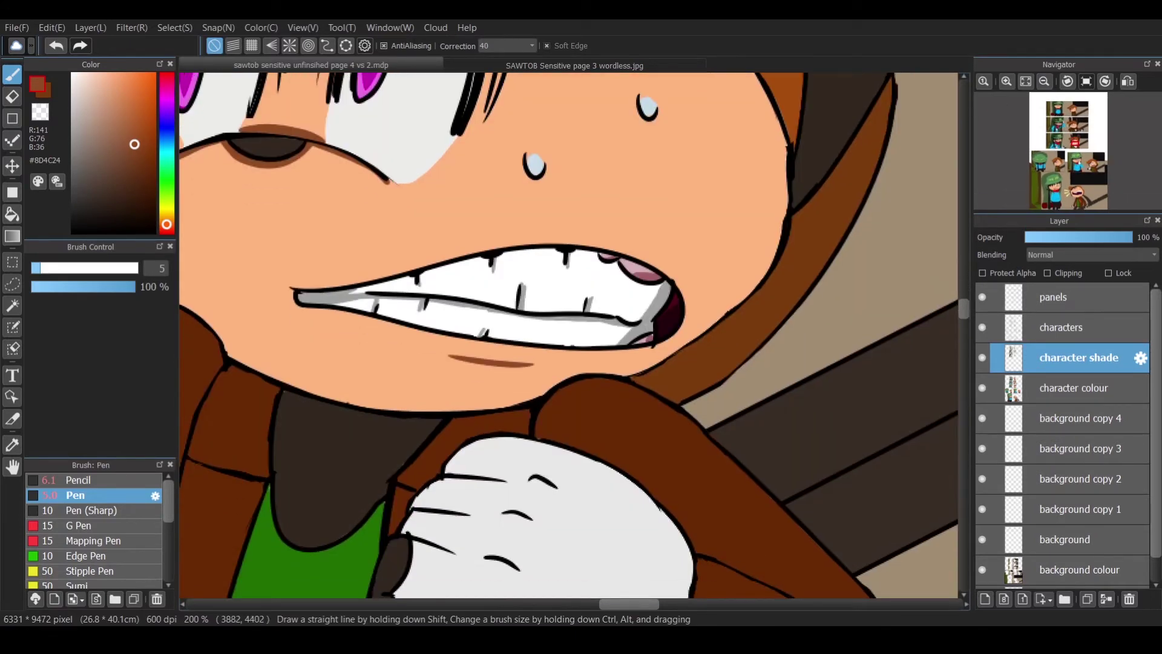
# Shade the sweat drops on the face with sampled grey-blue #95A8B5 and add white #FFFFFF highlights.
pyautogui.scroll(-5, 569, 334)
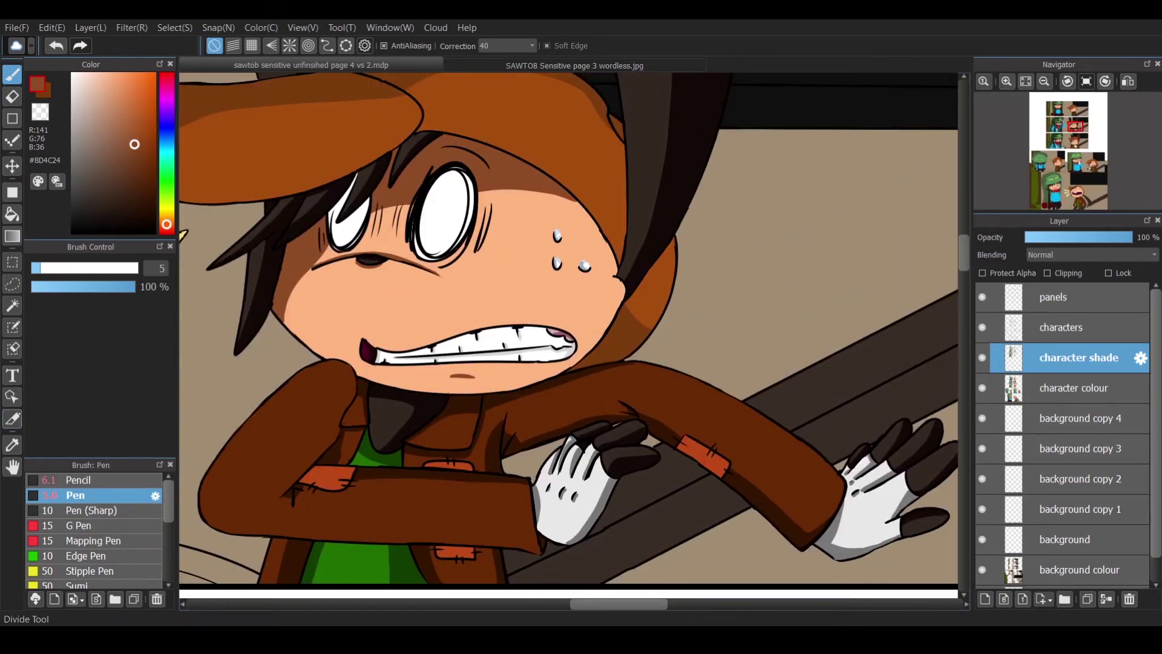
pyautogui.scroll(5, 569, 334)
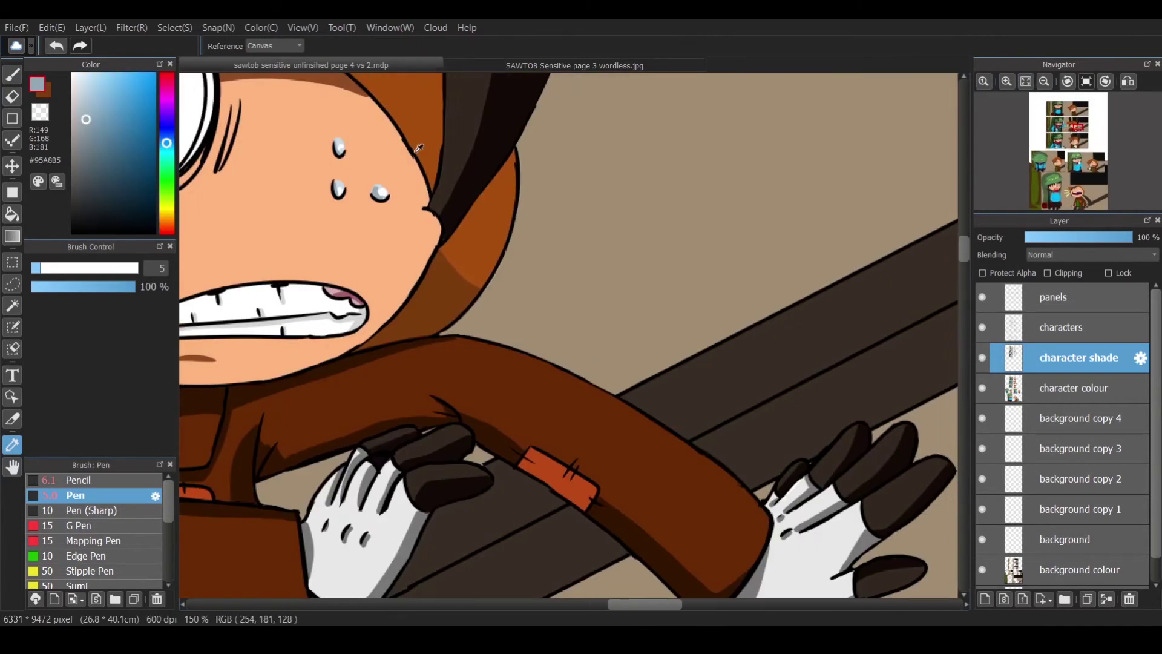
pyautogui.scroll(1, 572, 338)
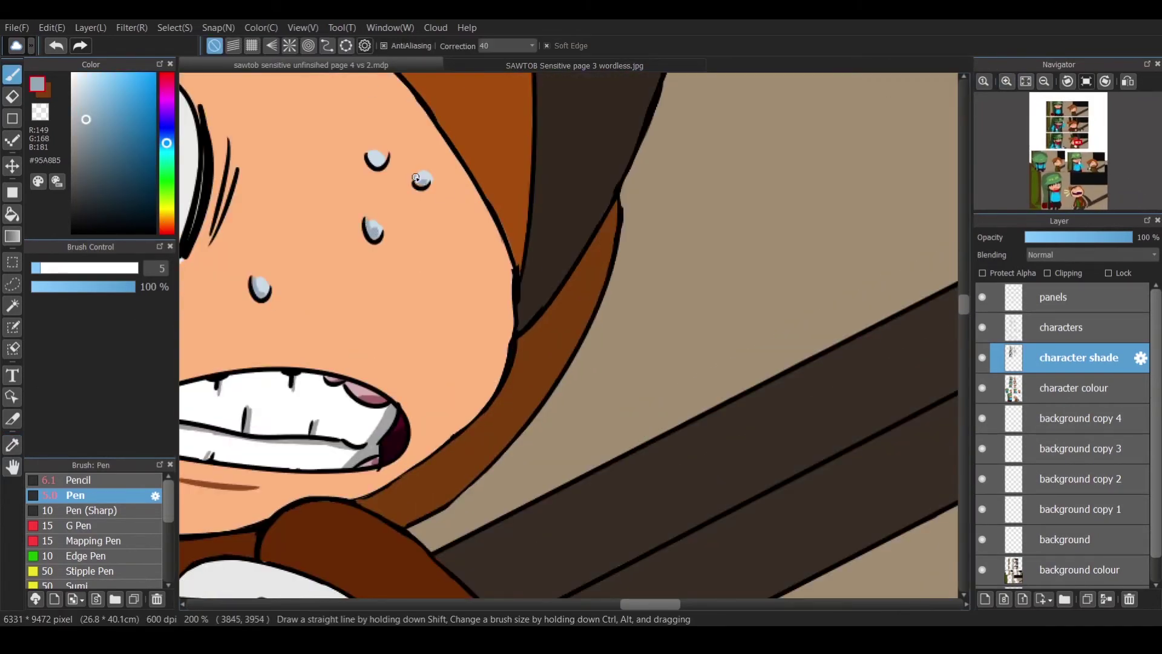
pyautogui.hscroll(-5, 617, 593)
pyautogui.keyDown('alt'); pyautogui.click(283, 307); pyautogui.keyUp('alt')
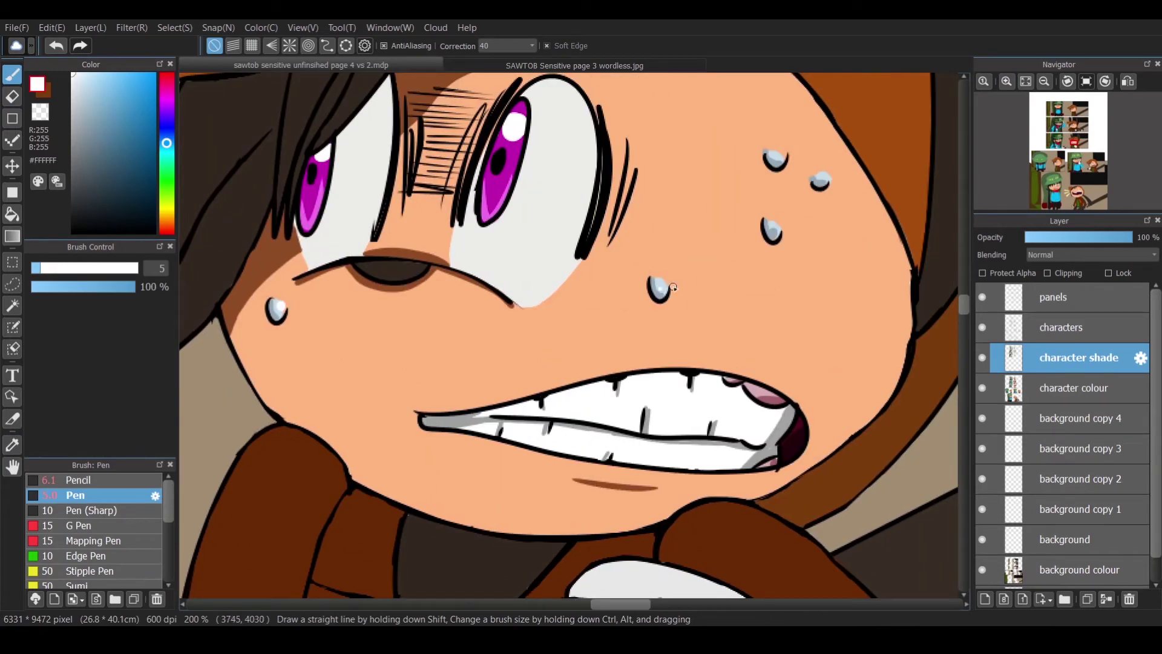
# Sample grey #838383 from the teeth-baring character's panel above and outline the shadow edges on both eye whites.
pyautogui.keyDown('alt'); pyautogui.click(778, 396); pyautogui.keyUp('alt')
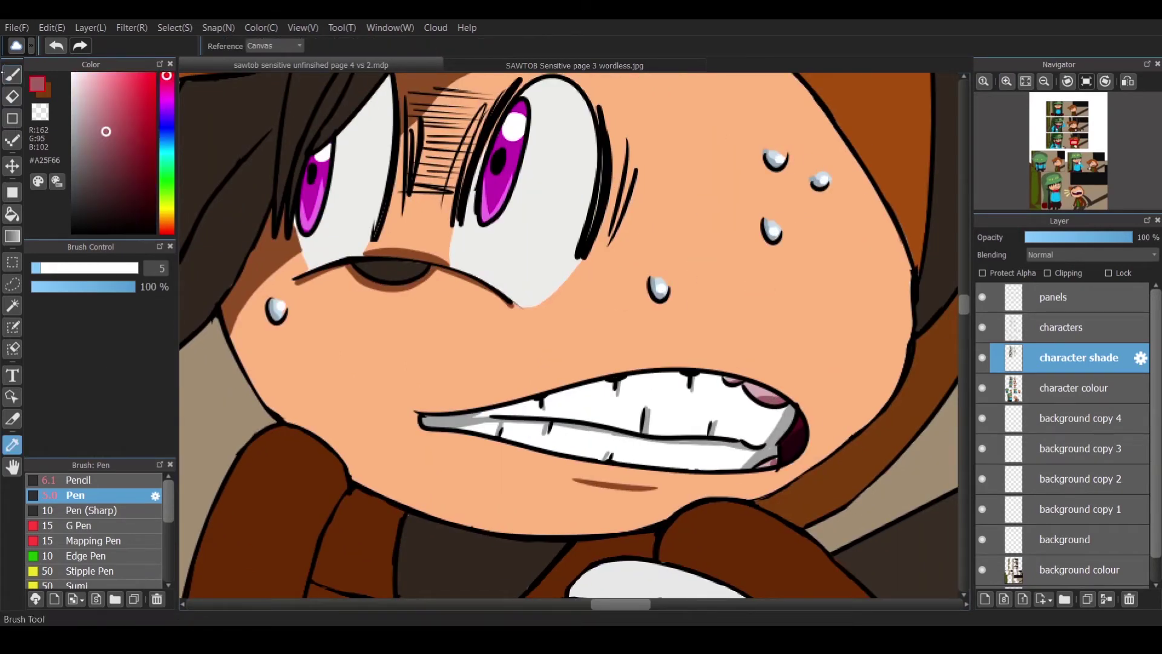
pyautogui.scroll(-4, 331, 317)
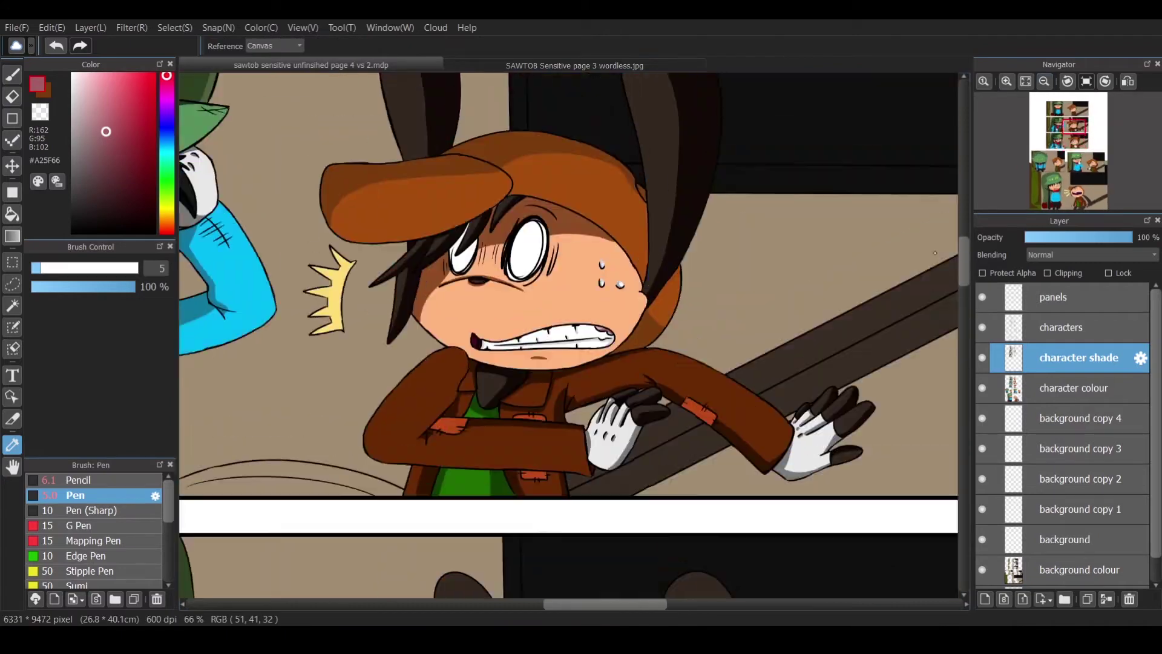
pyautogui.scroll(3, 952, 322)
pyautogui.keyDown('alt'); pyautogui.click(952, 322); pyautogui.keyUp('alt')
pyautogui.scroll(4, 569, 498)
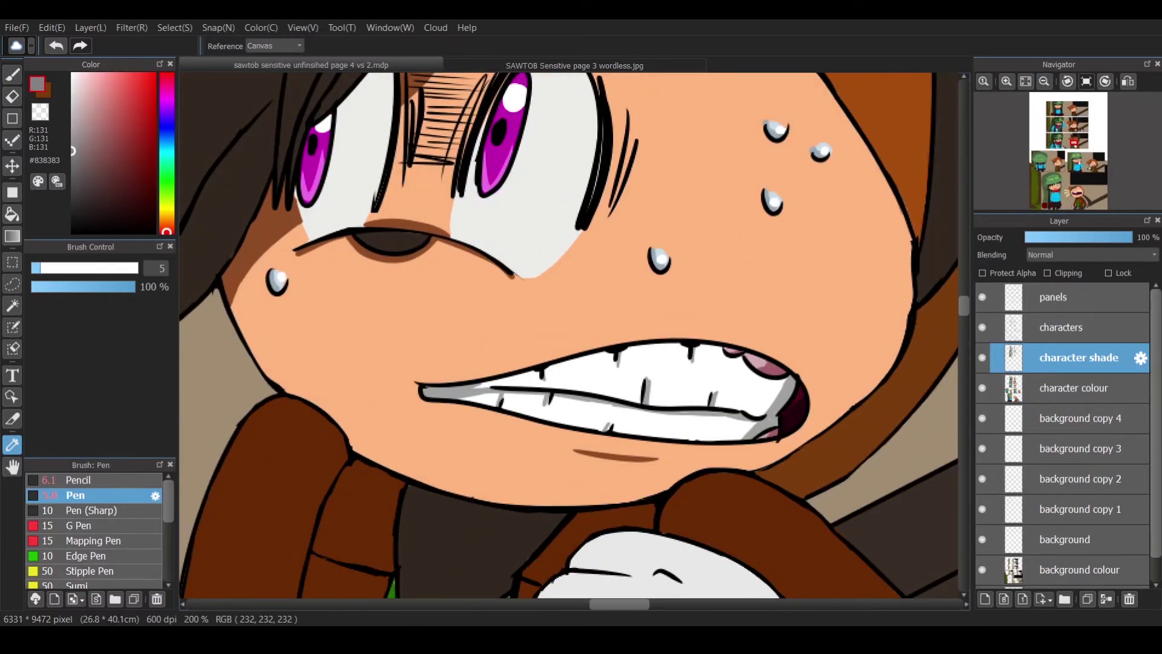
pyautogui.press('b')
pyautogui.scroll(3, 545, 333)
pyautogui.moveTo(524, 330)
pyautogui.mouseDown()
pyautogui.moveTo(451, 399)
pyautogui.moveTo(596, 321)
pyautogui.mouseUp()
pyautogui.hotkey('ctrl', 'z')
pyautogui.moveTo(471, 337); pyautogui.dragTo(453, 395)
pyautogui.hotkey('ctrl', 'z')
pyautogui.moveTo(471, 336); pyautogui.dragTo(453, 395)
pyautogui.moveTo(391, 299)
pyautogui.mouseDown()
pyautogui.moveTo(332, 328)
pyautogui.moveTo(322, 405)
pyautogui.mouseUp()
# Fill the outlined shadow areas in the whites of both eyes with grey #838383.
pyautogui.press('g')
pyautogui.click(363, 272)
pyautogui.click(560, 260)
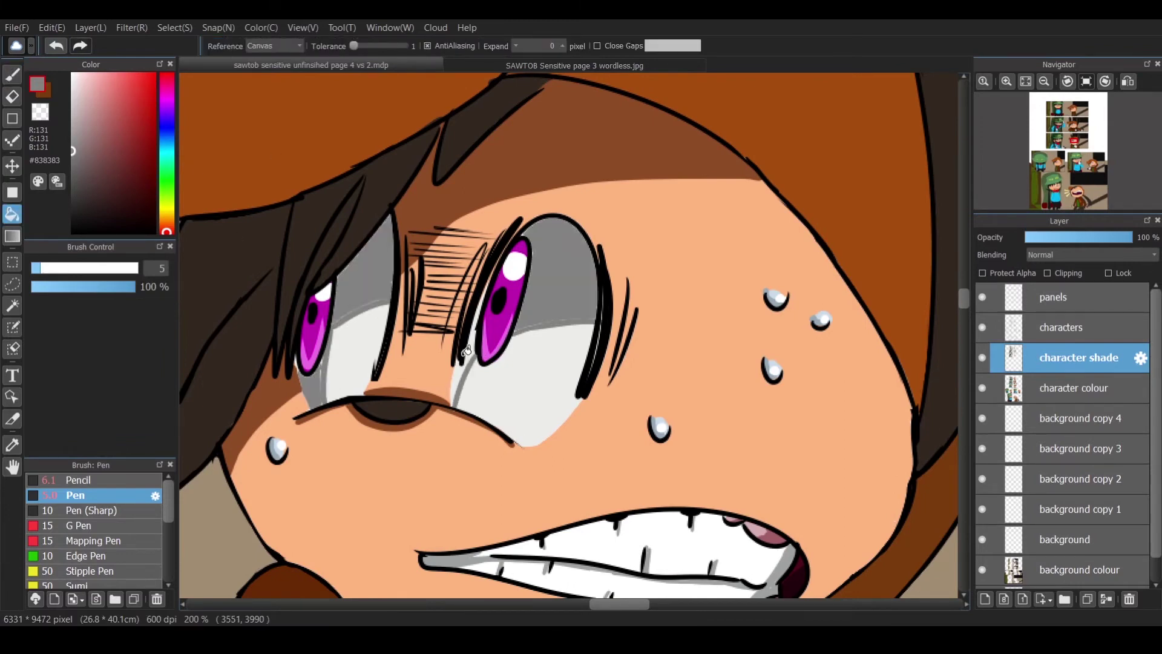
pyautogui.click(467, 315)
# Touch up the grey eye shadows along the pupils, lash lines and lower edges of the eyes.
pyautogui.press('b')
pyautogui.scroll(2, 497, 326)
pyautogui.moveTo(457, 234); pyautogui.dragTo(427, 319)
pyautogui.moveTo(485, 189)
pyautogui.mouseDown()
pyautogui.moveTo(424, 351)
pyautogui.moveTo(756, 387)
pyautogui.moveTo(630, 400)
pyautogui.mouseUp()
pyautogui.moveTo(435, 260); pyautogui.dragTo(505, 164)
pyautogui.moveTo(432, 326)
pyautogui.mouseDown()
pyautogui.moveTo(414, 387)
pyautogui.moveTo(372, 408)
pyautogui.moveTo(390, 446)
pyautogui.mouseUp()
# Sample white and paint an elongated highlight on the shaded part of each eye.
pyautogui.keyDown('alt'); pyautogui.click(412, 272); pyautogui.keyUp('alt')
pyautogui.moveTo(496, 200)
pyautogui.mouseDown()
pyautogui.moveTo(507, 226)
pyautogui.moveTo(500, 277)
pyautogui.mouseUp()
pyautogui.moveTo(777, 210); pyautogui.dragTo(792, 294)
# Sample the dark shadow colour #120A07 and use it to shade the far side of the neck fur.
pyautogui.scroll(-6, 793, 295)
pyautogui.scroll(1, 621, 455)
pyautogui.keyDown('alt'); pyautogui.click(621, 455); pyautogui.keyUp('alt')
pyautogui.keyDown('alt'); pyautogui.click(575, 483); pyautogui.keyUp('alt')
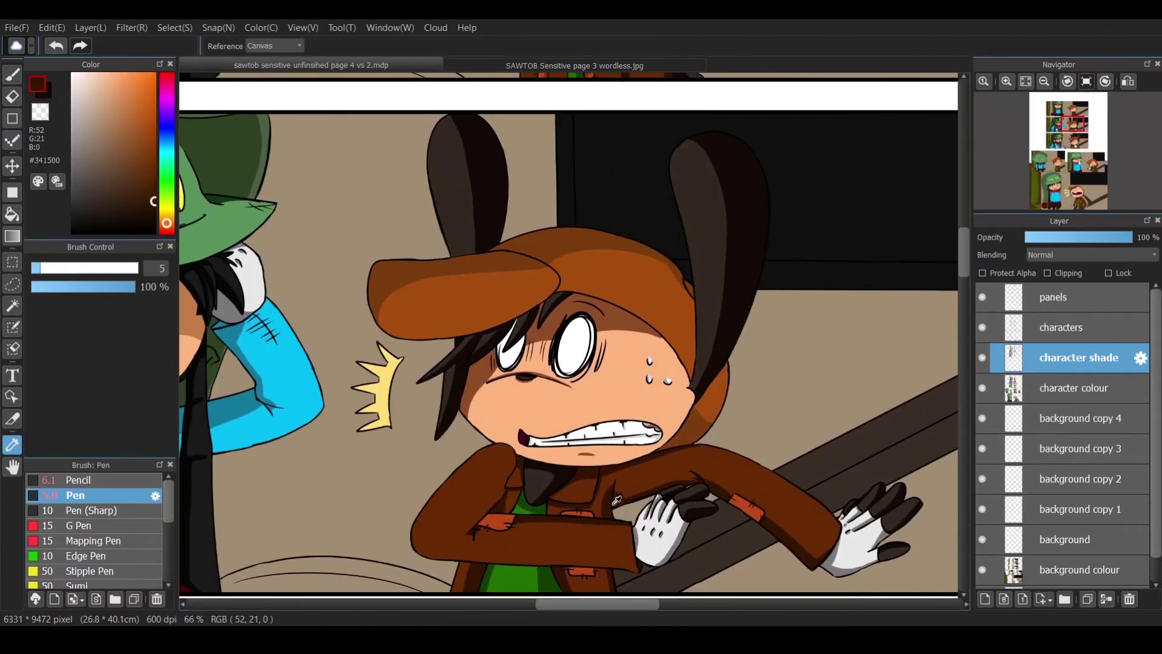
pyautogui.scroll(-5, 611, 502)
pyautogui.scroll(5, 611, 502)
pyautogui.moveTo(618, 392); pyautogui.dragTo(573, 527)
pyautogui.moveTo(551, 375)
pyautogui.mouseDown()
pyautogui.moveTo(615, 394)
pyautogui.moveTo(590, 387)
pyautogui.moveTo(583, 517)
pyautogui.mouseUp()
pyautogui.hotkey('ctrl', 'z')
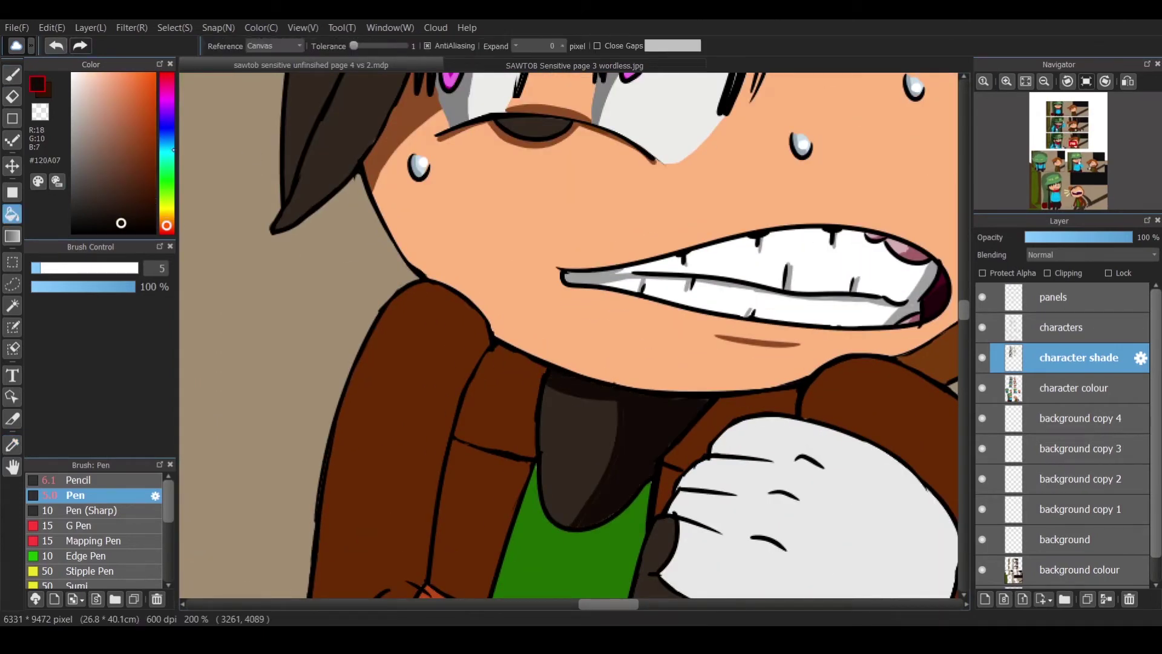
# Shade the dark finger parts with #120A07 along the edge of the white hand.
pyautogui.scroll(-5, 627, 418)
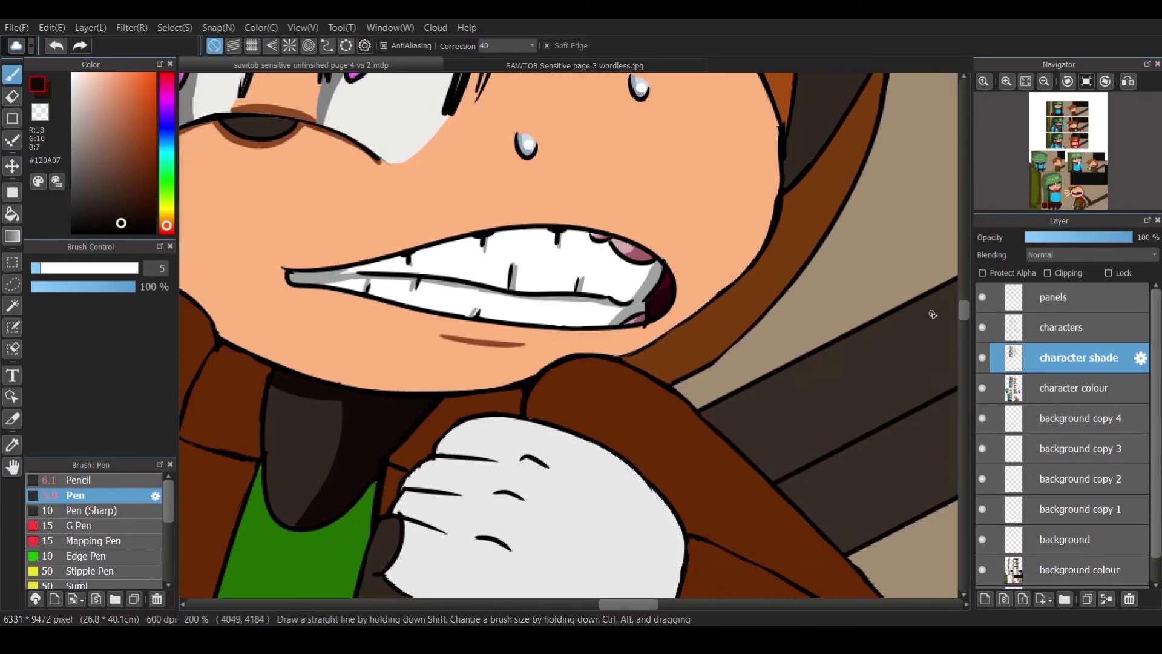
pyautogui.hscroll(3, 626, 419)
pyautogui.moveTo(396, 309)
pyautogui.mouseDown()
pyautogui.moveTo(513, 414)
pyautogui.moveTo(508, 428)
pyautogui.mouseUp()
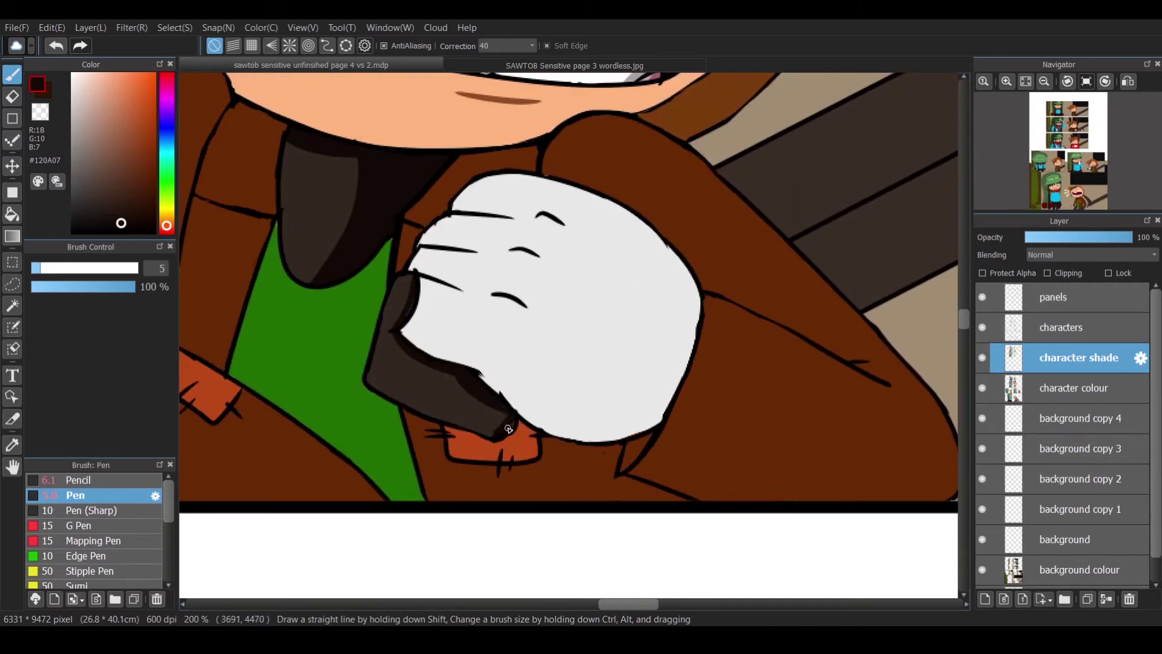
# Shade the forehead hair lock and the fringe strands over the near eye with #120A07.
pyautogui.scroll(5, 569, 336)
pyautogui.moveTo(320, 299); pyautogui.dragTo(340, 277)
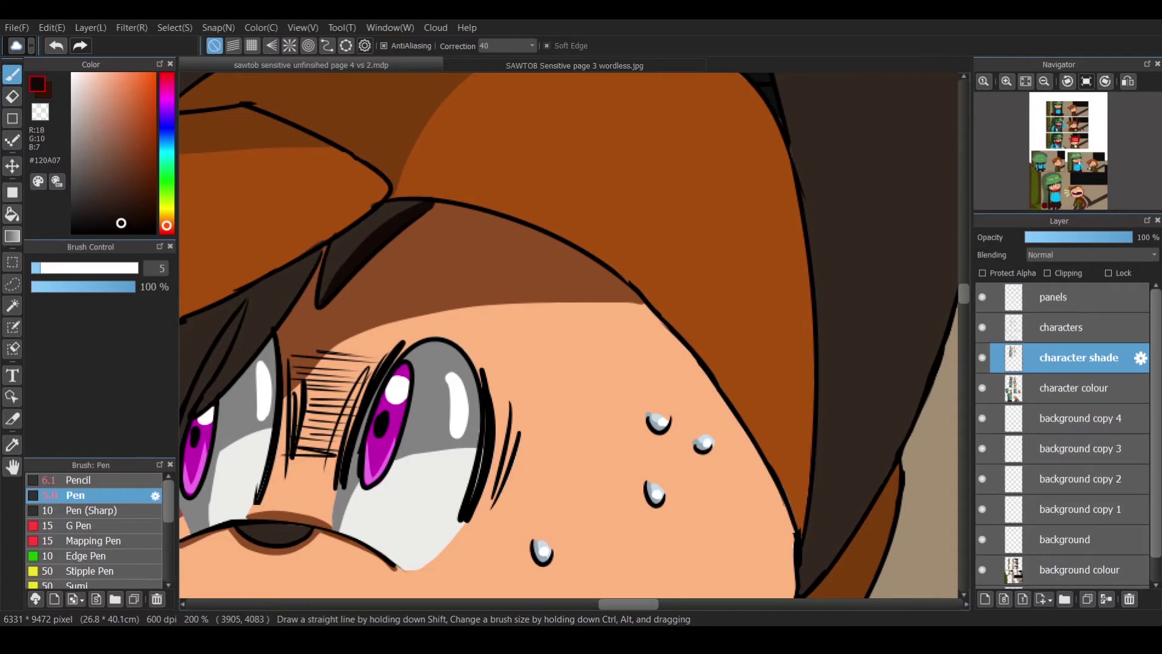
pyautogui.hscroll(-3, 585, 598)
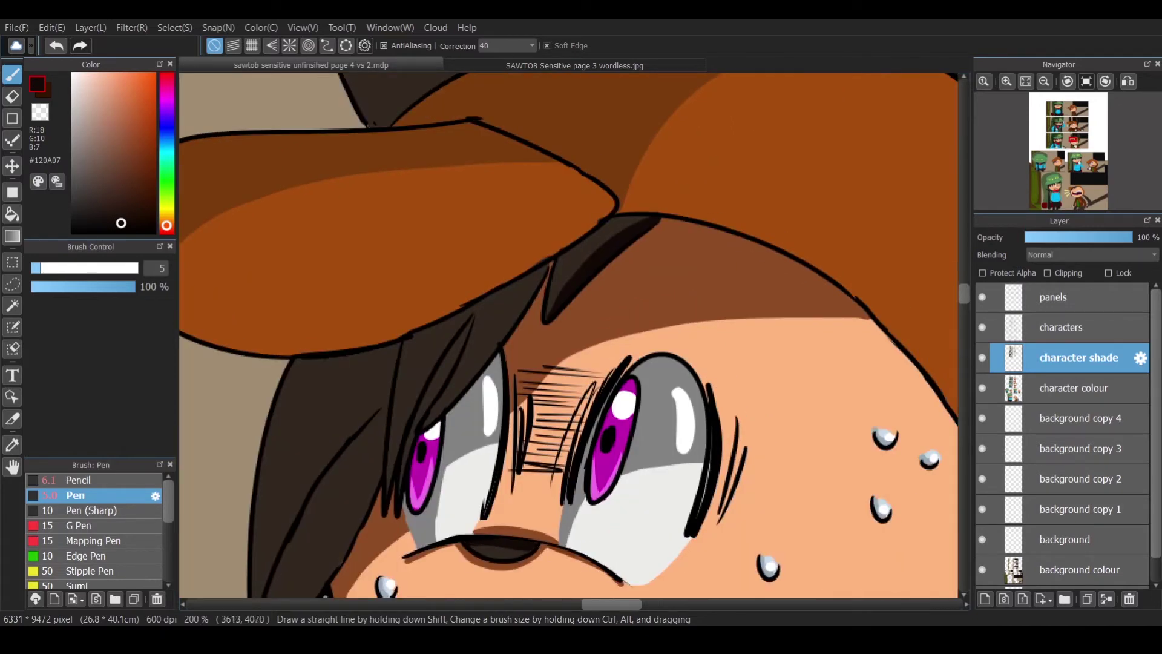
pyautogui.moveTo(651, 218)
pyautogui.mouseDown()
pyautogui.moveTo(602, 227)
pyautogui.moveTo(629, 219)
pyautogui.moveTo(556, 266)
pyautogui.moveTo(548, 317)
pyautogui.mouseUp()
pyautogui.moveTo(528, 267)
pyautogui.mouseDown()
pyautogui.moveTo(441, 327)
pyautogui.moveTo(534, 273)
pyautogui.moveTo(378, 359)
pyautogui.moveTo(555, 267)
pyautogui.moveTo(446, 394)
pyautogui.mouseUp()
pyautogui.moveTo(520, 319); pyautogui.dragTo(491, 354)
pyautogui.moveTo(534, 291); pyautogui.dragTo(497, 340)
pyautogui.moveTo(469, 322); pyautogui.dragTo(435, 397)
pyautogui.moveTo(415, 427); pyautogui.dragTo(409, 444)
pyautogui.moveTo(448, 327)
pyautogui.mouseDown()
pyautogui.moveTo(387, 492)
pyautogui.moveTo(391, 473)
pyautogui.mouseUp()
# Shade the long side lock of hair beside the cheek with #120A07, along its strand lines down to the tip.
pyautogui.scroll(-3, 411, 394)
pyautogui.moveTo(400, 348); pyautogui.dragTo(375, 484)
pyautogui.moveTo(400, 348); pyautogui.dragTo(382, 456)
pyautogui.moveTo(370, 385); pyautogui.dragTo(236, 572)
pyautogui.moveTo(340, 451); pyautogui.dragTo(282, 531)
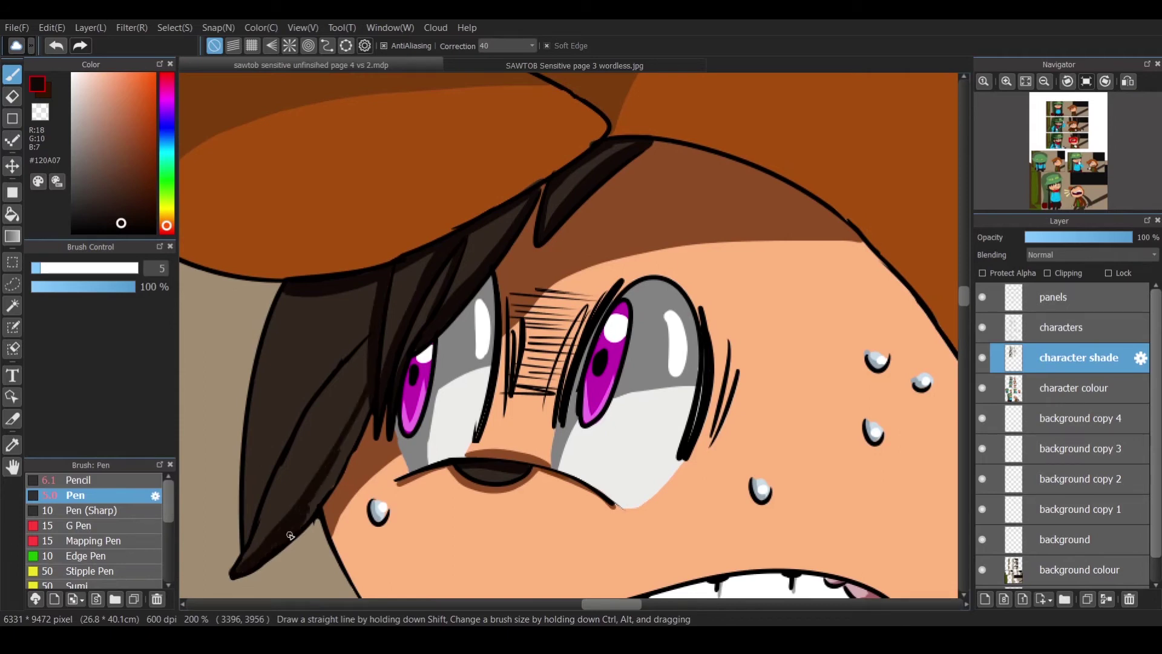
pyautogui.moveTo(369, 399); pyautogui.dragTo(304, 523)
pyautogui.moveTo(375, 328); pyautogui.dragTo(244, 551)
pyautogui.moveTo(315, 399); pyautogui.dragTo(245, 550)
pyautogui.moveTo(366, 342); pyautogui.dragTo(249, 524)
pyautogui.moveTo(315, 399); pyautogui.dragTo(245, 527)
# Outline and fill a #120A07 shadow on the ear behind the cap's bill, and touch up its edges.
pyautogui.scroll(5, 605, 332)
pyautogui.moveTo(306, 237); pyautogui.dragTo(415, 506)
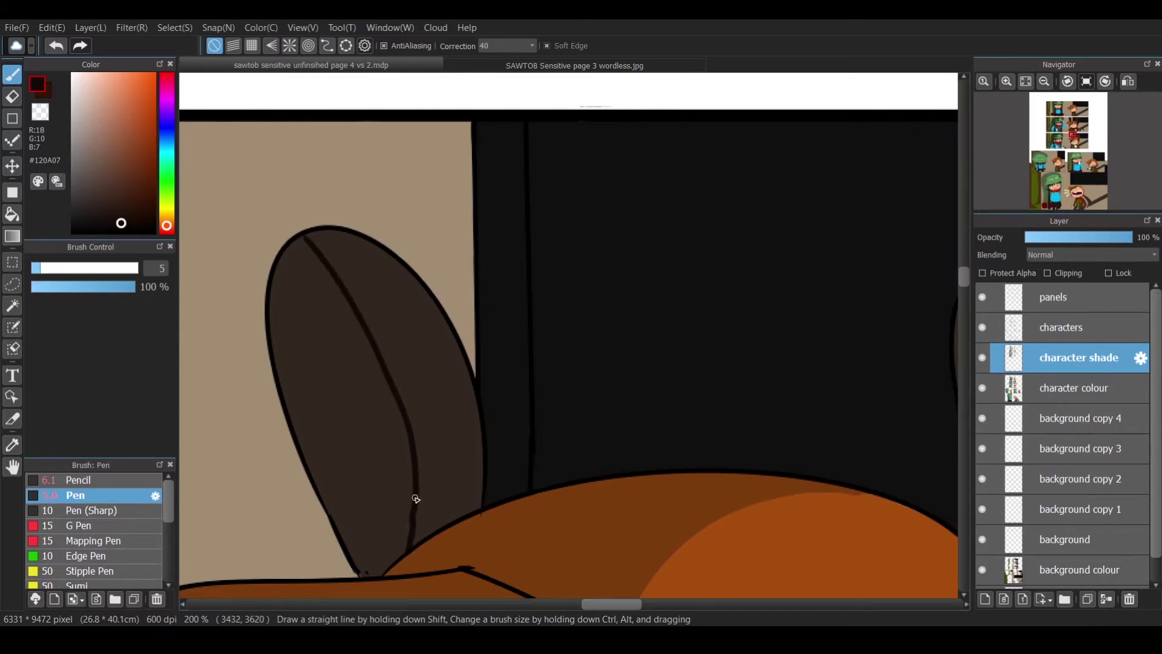
pyautogui.press('g')
pyautogui.click(337, 251)
pyautogui.press('b')
pyautogui.hotkey('ctrl', '+')
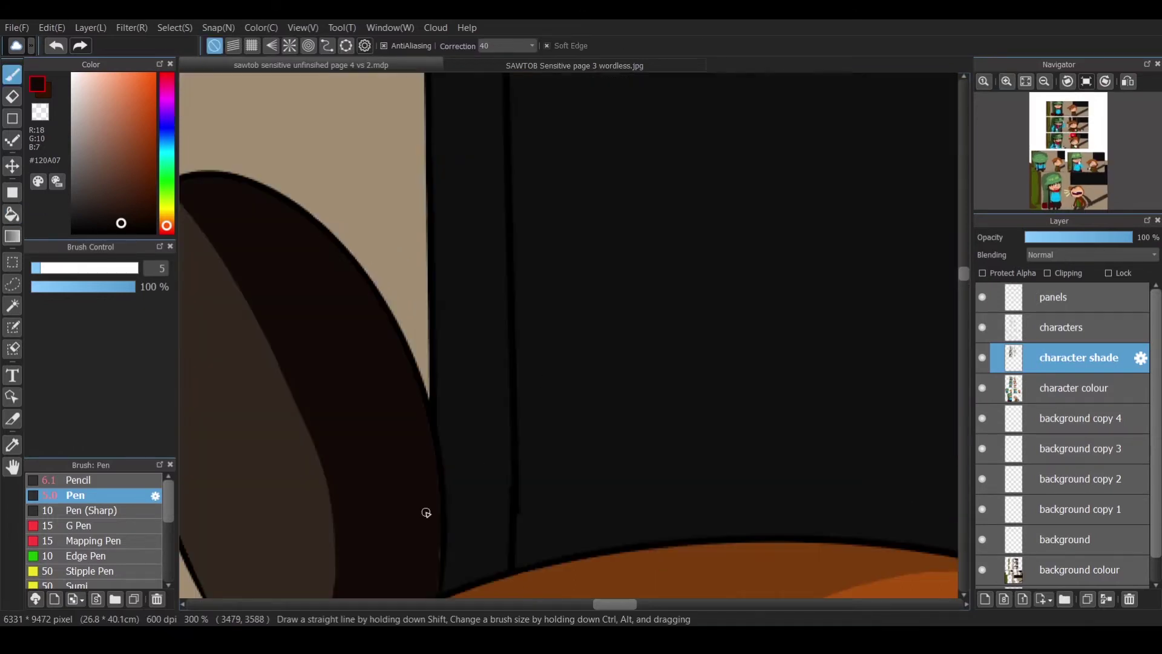
pyautogui.scroll(-3, 439, 366)
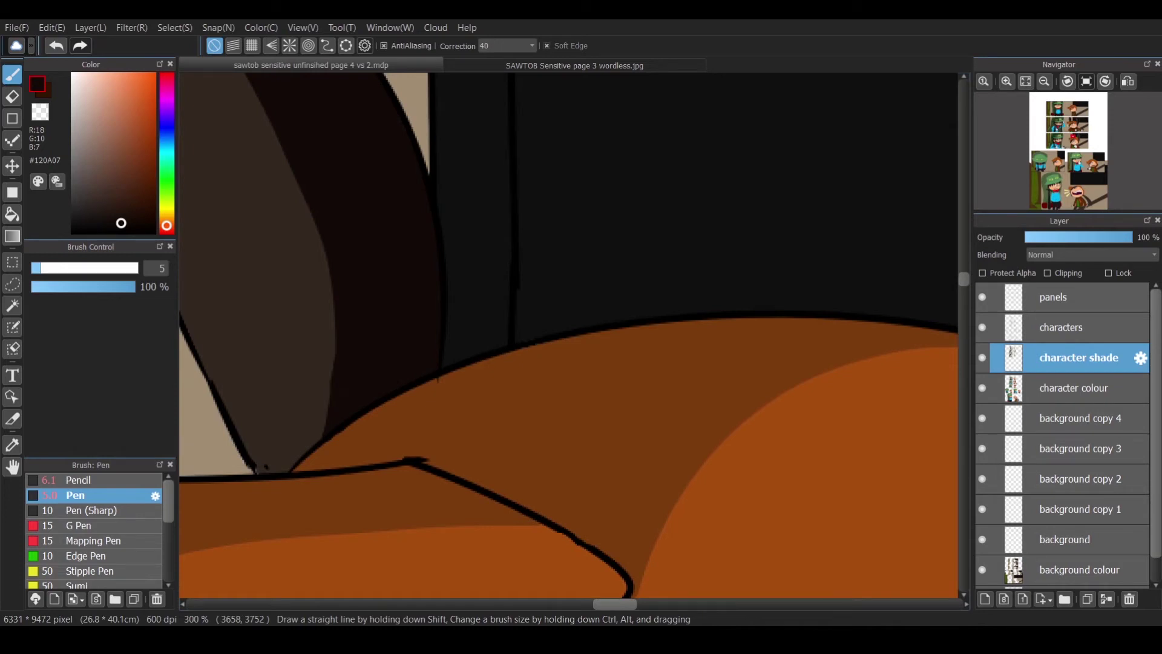
# Outline and fill a #120A07 shadow down the outer side of the other ear, and touch up its edges.
pyautogui.hotkey('ctrl', '-')
pyautogui.hotkey('ctrl', '-')
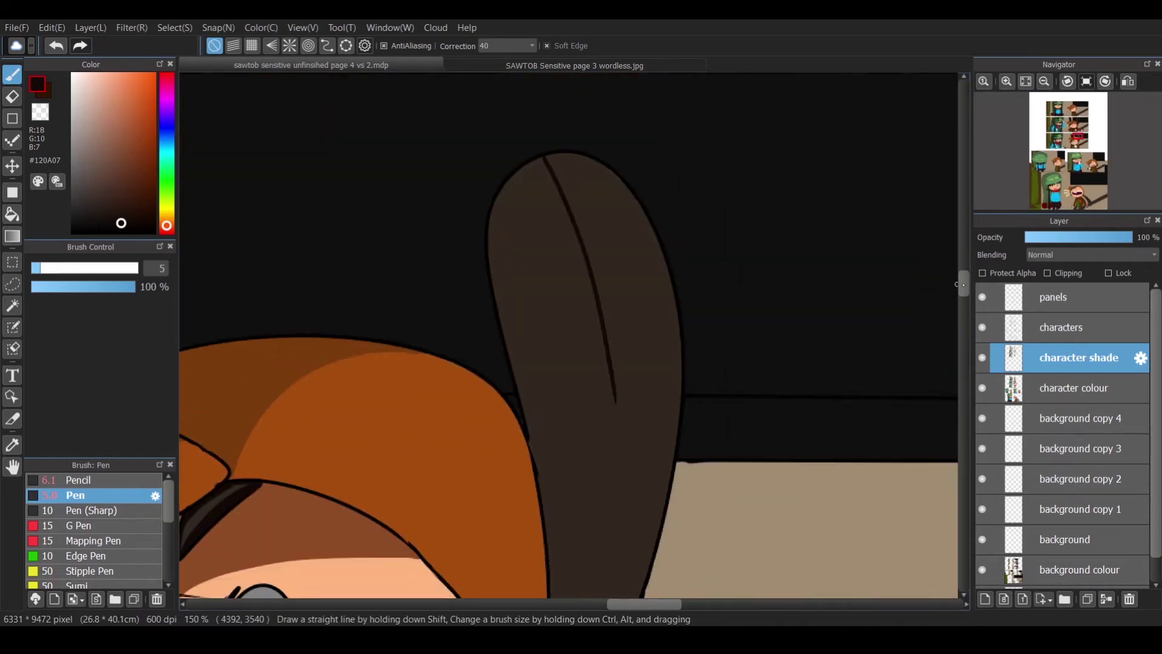
pyautogui.scroll(-3, 598, 396)
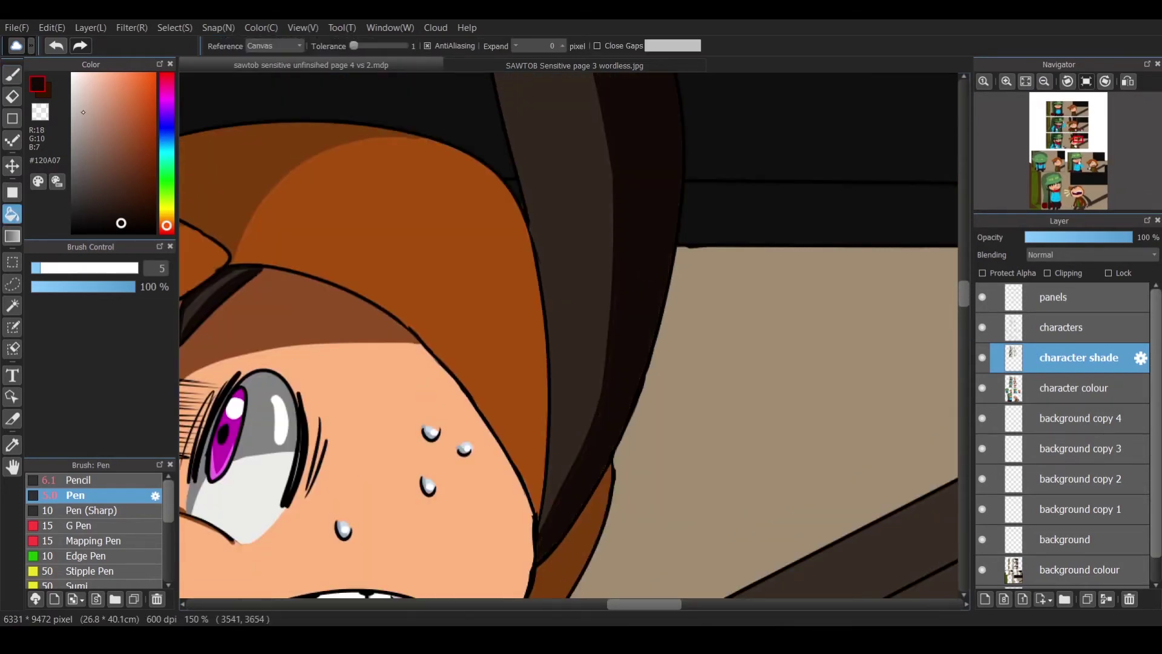
pyautogui.hotkey('ctrl', '+')
pyautogui.hotkey('ctrl', '+')
pyautogui.scroll(-4, 530, 422)
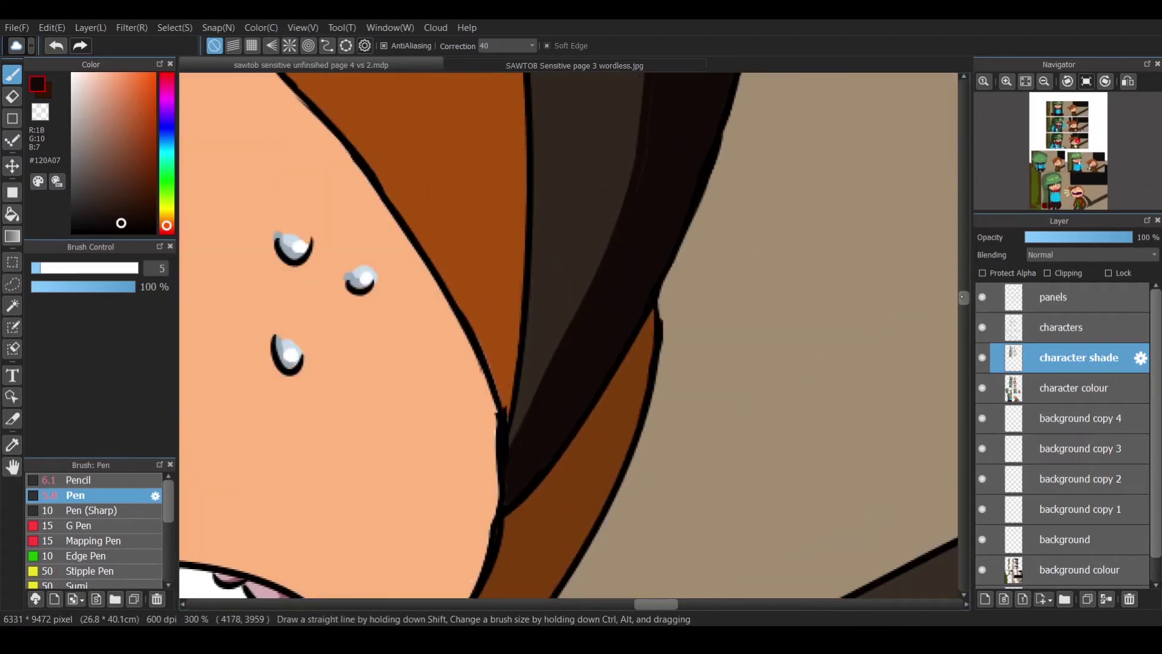
pyautogui.scroll(5, 707, 449)
pyautogui.scroll(6, 775, 325)
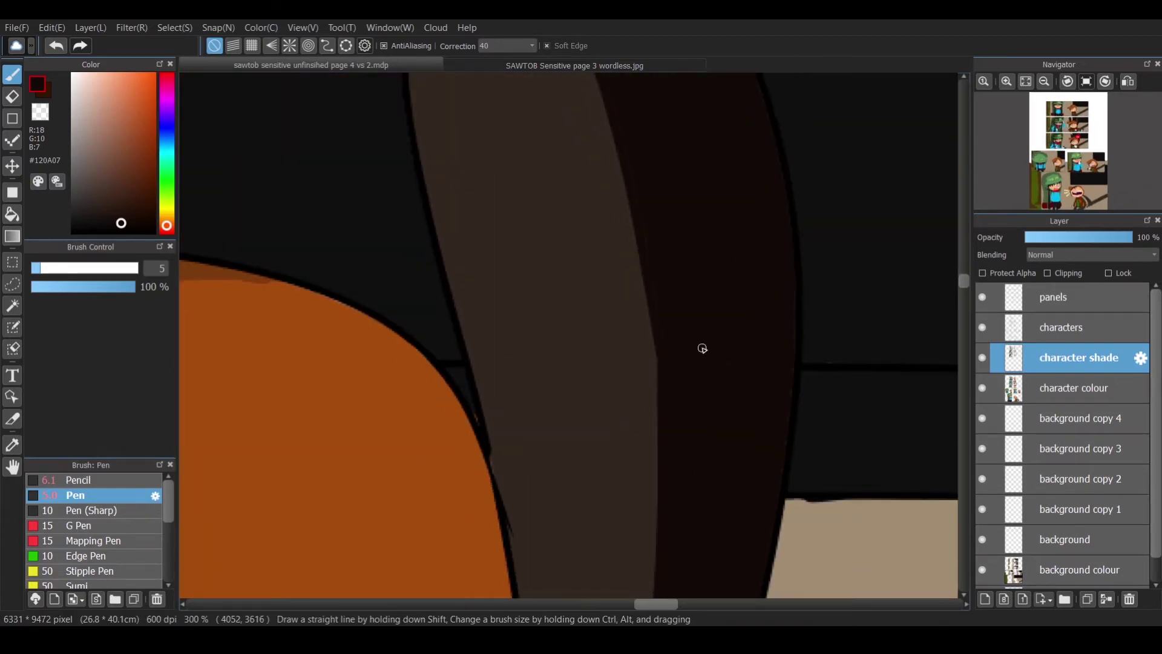
# Shade the jacket collar on both sides of the neck beneath the chin with #341500.
pyautogui.scroll(4, 802, 390)
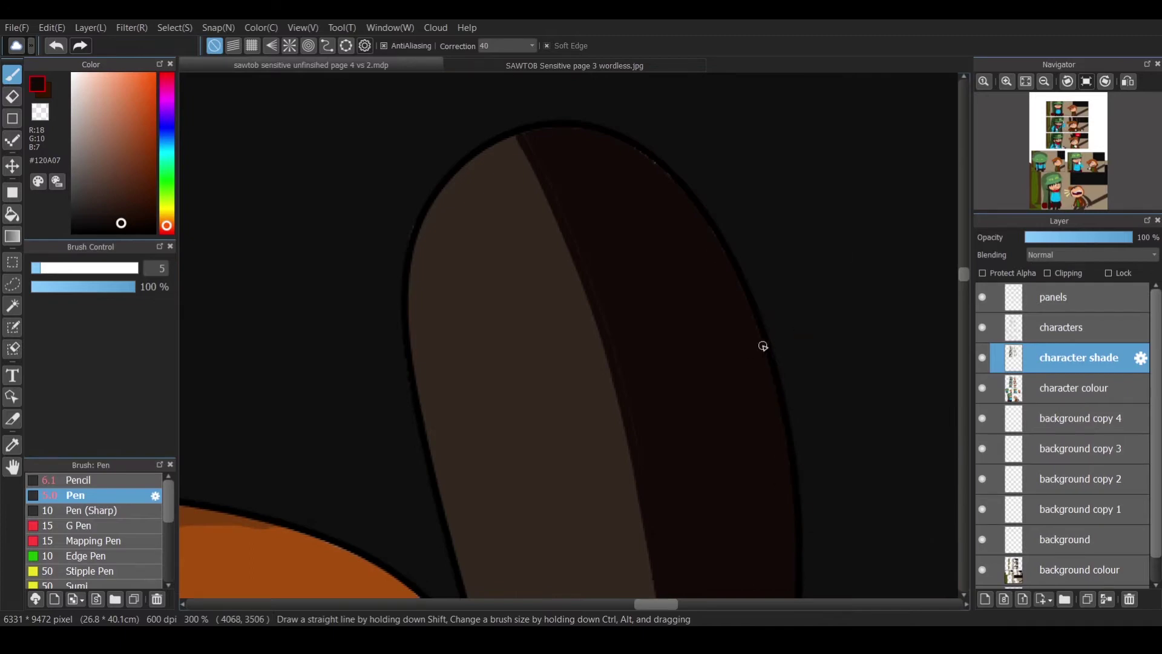
pyautogui.hotkey('ctrl', '-')
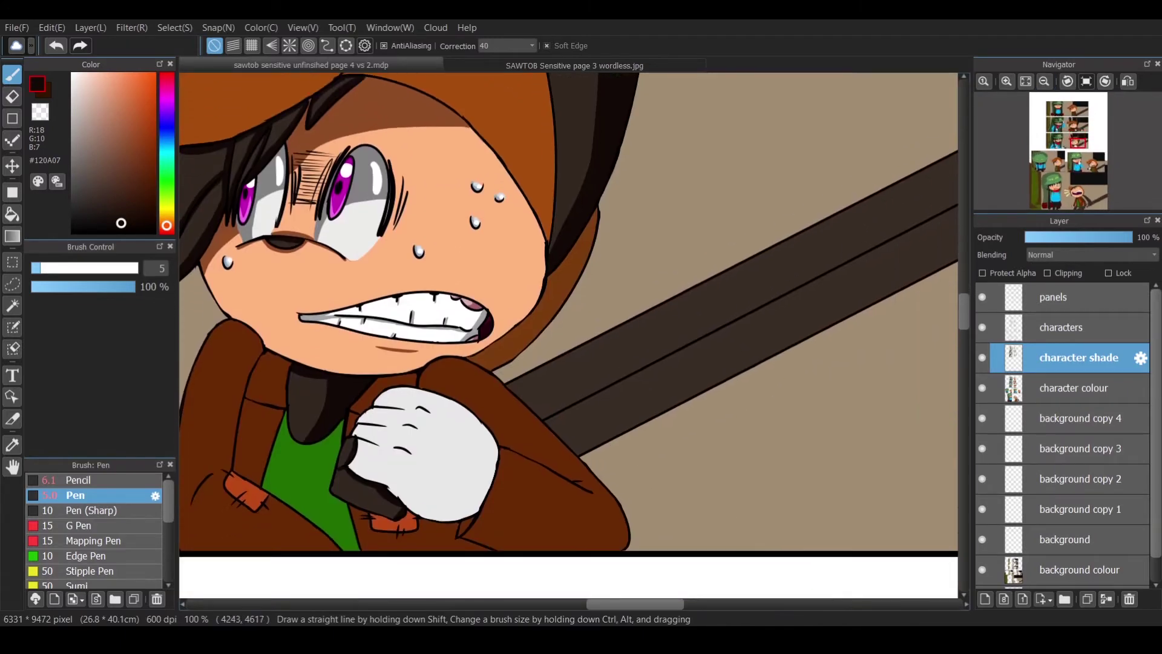
pyautogui.hscroll(-5, 569, 336)
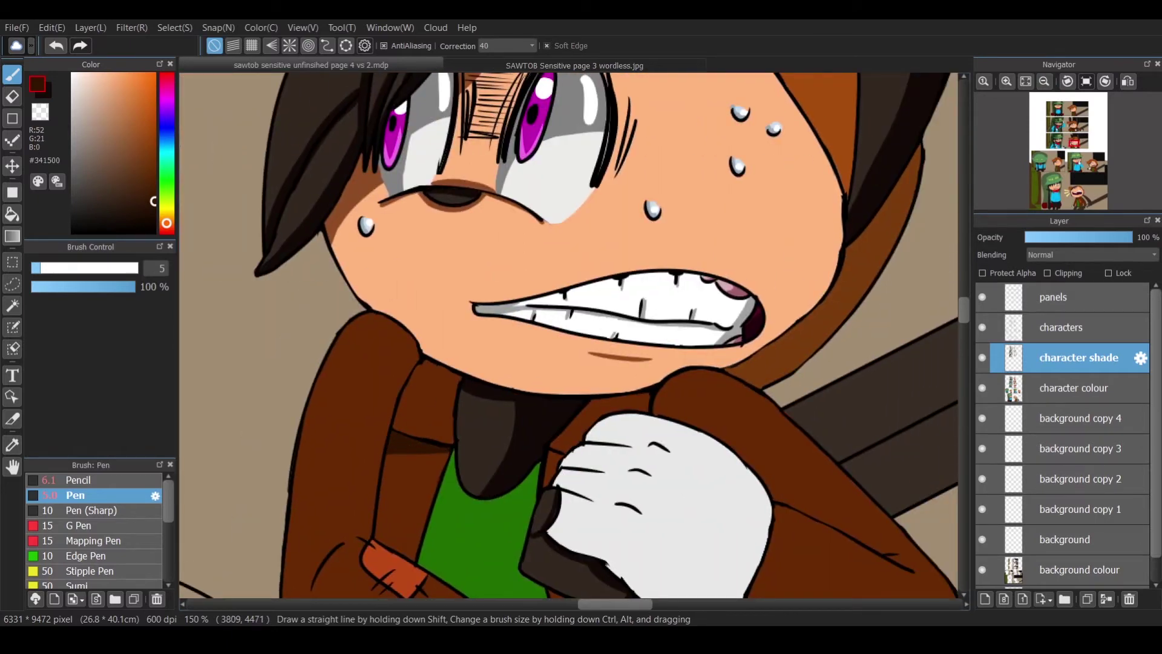
pyautogui.moveTo(457, 392)
pyautogui.mouseDown()
pyautogui.moveTo(418, 387)
pyautogui.moveTo(448, 378)
pyautogui.moveTo(424, 382)
pyautogui.mouseUp()
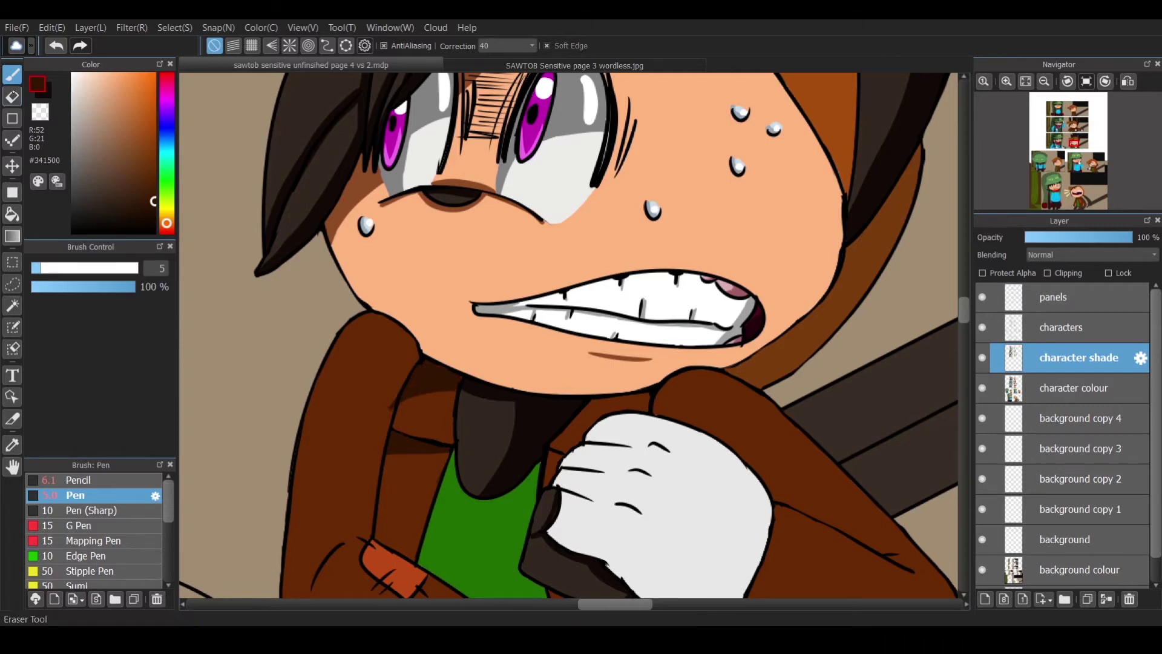
pyautogui.moveTo(566, 437)
pyautogui.mouseDown()
pyautogui.moveTo(592, 403)
pyautogui.moveTo(580, 426)
pyautogui.moveTo(644, 410)
pyautogui.moveTo(611, 415)
pyautogui.mouseUp()
# Shade the inner edge of the hanging sleeve, its elbow crease and the adjoining jacket front with #341500.
pyautogui.scroll(-5, 557, 455)
pyautogui.scroll(2, 556, 455)
pyautogui.moveTo(397, 182); pyautogui.dragTo(356, 388)
pyautogui.moveTo(381, 224)
pyautogui.mouseDown()
pyautogui.moveTo(363, 294)
pyautogui.moveTo(402, 182)
pyautogui.moveTo(366, 335)
pyautogui.mouseUp()
pyautogui.moveTo(354, 388)
pyautogui.mouseDown()
pyautogui.moveTo(310, 437)
pyautogui.moveTo(353, 389)
pyautogui.moveTo(297, 501)
pyautogui.moveTo(306, 507)
pyautogui.moveTo(307, 424)
pyautogui.moveTo(294, 435)
pyautogui.moveTo(289, 504)
pyautogui.moveTo(288, 451)
pyautogui.moveTo(296, 508)
pyautogui.mouseUp()
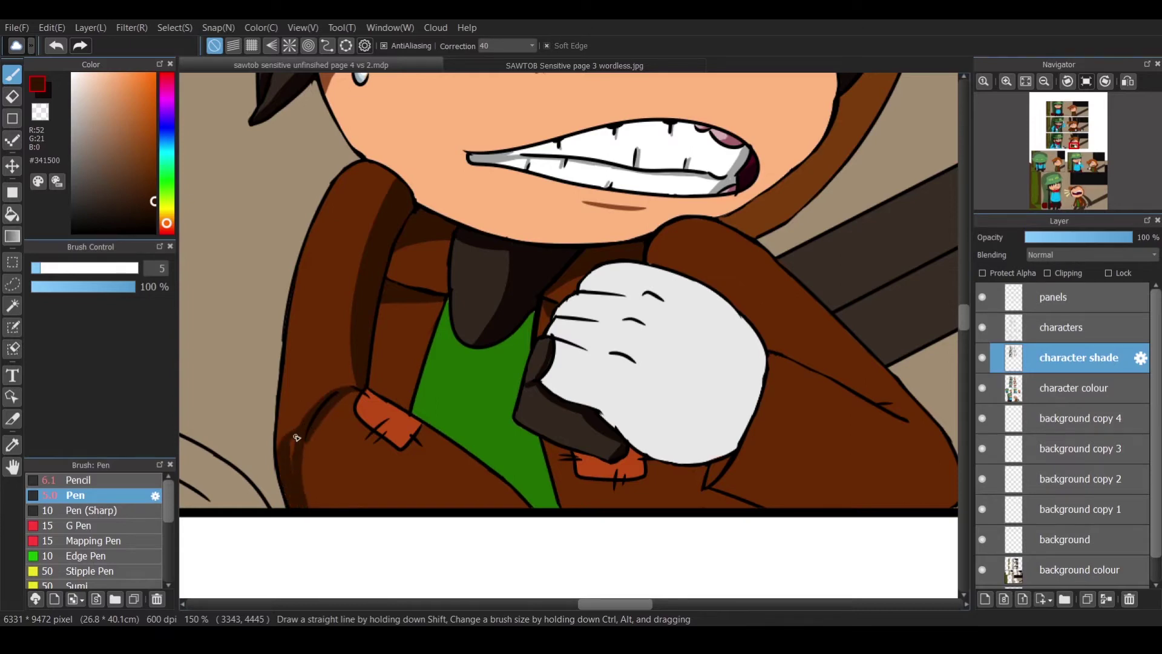
pyautogui.moveTo(388, 305); pyautogui.dragTo(393, 405)
pyautogui.moveTo(382, 336); pyautogui.dragTo(369, 396)
pyautogui.press('e')
pyautogui.press('p')
# Outline and fill a #341500 shadow on the jacket beneath the gloved hand and its orange patch.
pyautogui.moveTo(612, 483); pyautogui.dragTo(754, 510)
pyautogui.moveTo(697, 467); pyautogui.dragTo(700, 497)
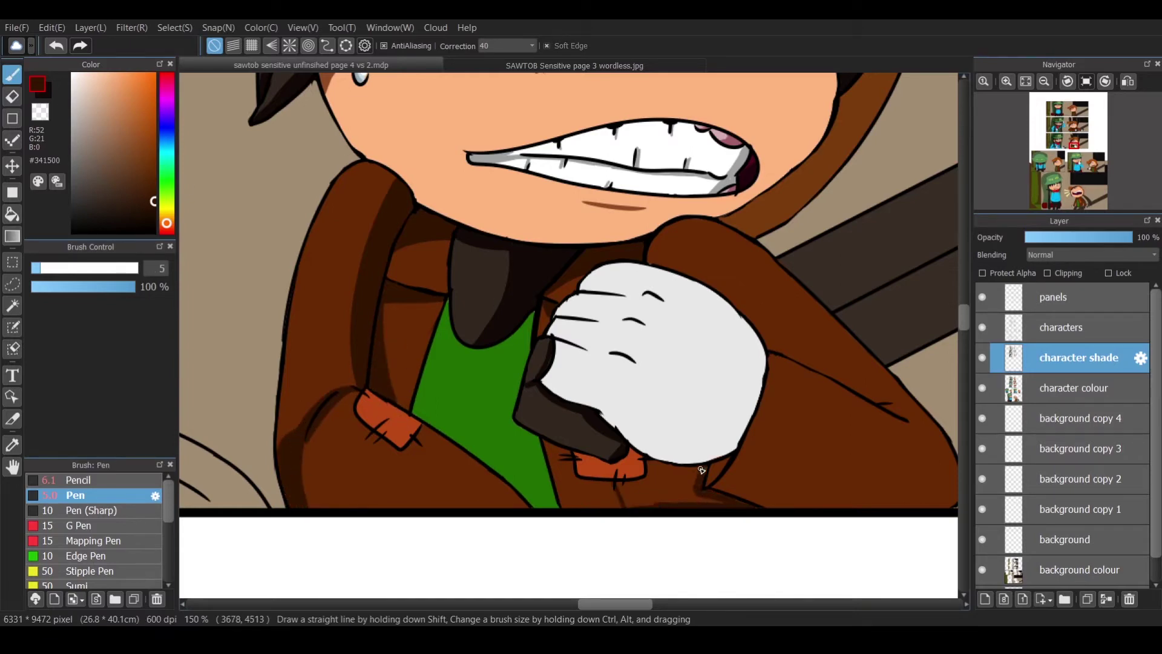
pyautogui.moveTo(617, 484); pyautogui.dragTo(651, 485)
pyautogui.moveTo(659, 465)
pyautogui.mouseDown()
pyautogui.moveTo(698, 467)
pyautogui.moveTo(668, 490)
pyautogui.moveTo(670, 466)
pyautogui.mouseUp()
pyautogui.moveTo(630, 503)
pyautogui.mouseDown()
pyautogui.moveTo(721, 501)
pyautogui.moveTo(681, 486)
pyautogui.moveTo(662, 496)
pyautogui.moveTo(718, 463)
pyautogui.mouseUp()
pyautogui.moveTo(714, 472)
pyautogui.mouseDown()
pyautogui.moveTo(417, 466)
pyautogui.moveTo(404, 481)
pyautogui.mouseUp()
# Shade the raised arm's shoulder, elbow crease and the sleeve area beside the glove with #341500.
pyautogui.moveTo(390, 251); pyautogui.dragTo(363, 293)
pyautogui.moveTo(344, 254)
pyautogui.mouseDown()
pyautogui.moveTo(360, 279)
pyautogui.moveTo(354, 257)
pyautogui.mouseUp()
pyautogui.moveTo(465, 365); pyautogui.dragTo(564, 417)
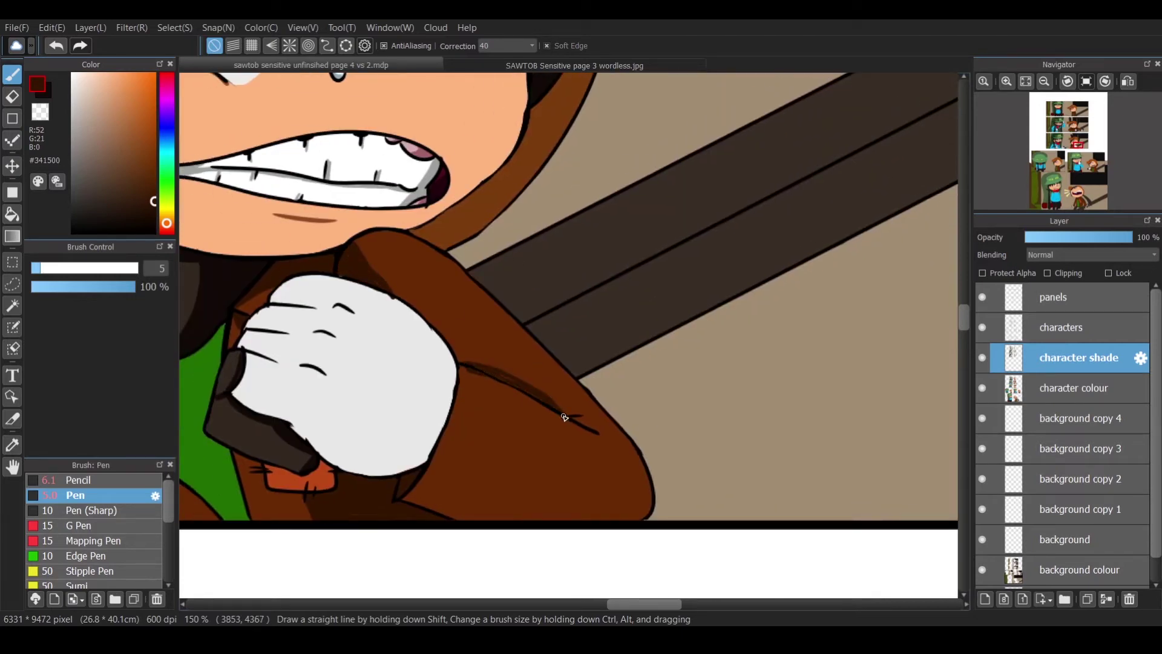
pyautogui.press('e')
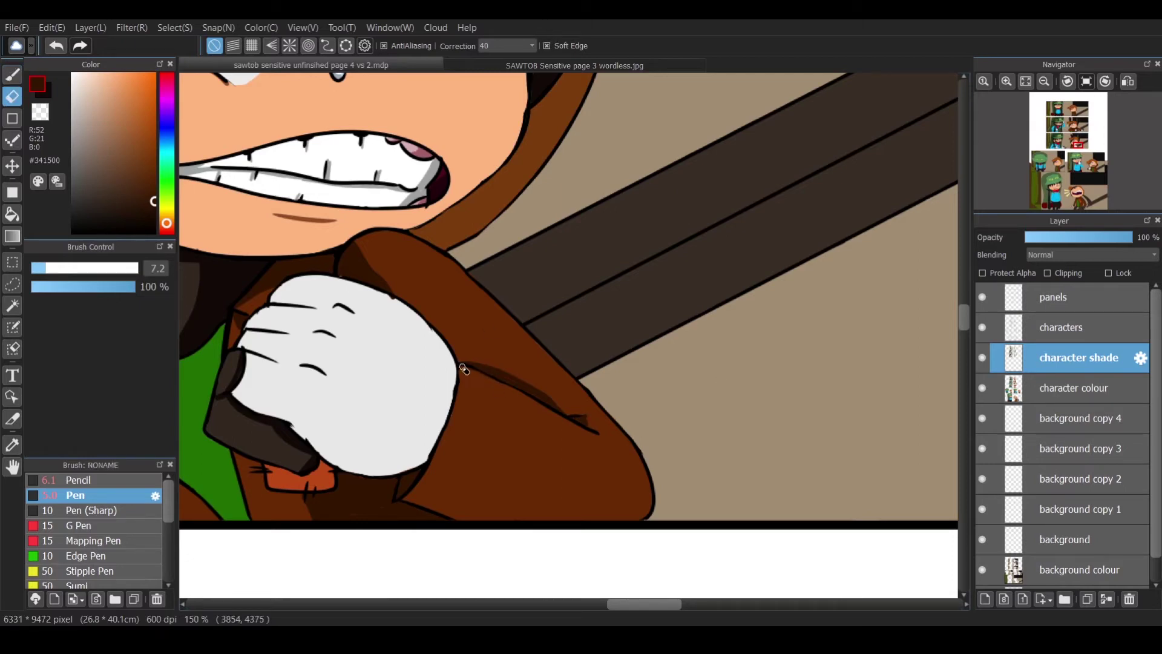
pyautogui.press('b')
pyautogui.moveTo(493, 408); pyautogui.dragTo(459, 412)
pyautogui.moveTo(429, 472); pyautogui.dragTo(462, 406)
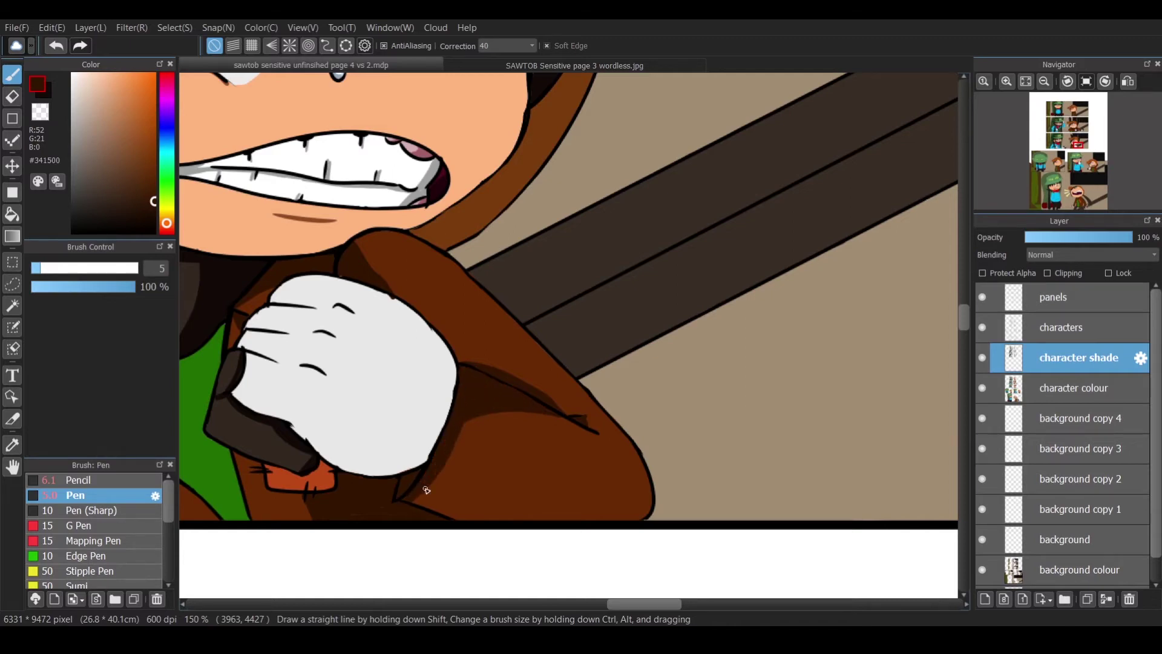
# Outline and fill a #113D00 shadow on the green shirt below the neck fur, and touch up its edge.
pyautogui.scroll(-3, 628, 598)
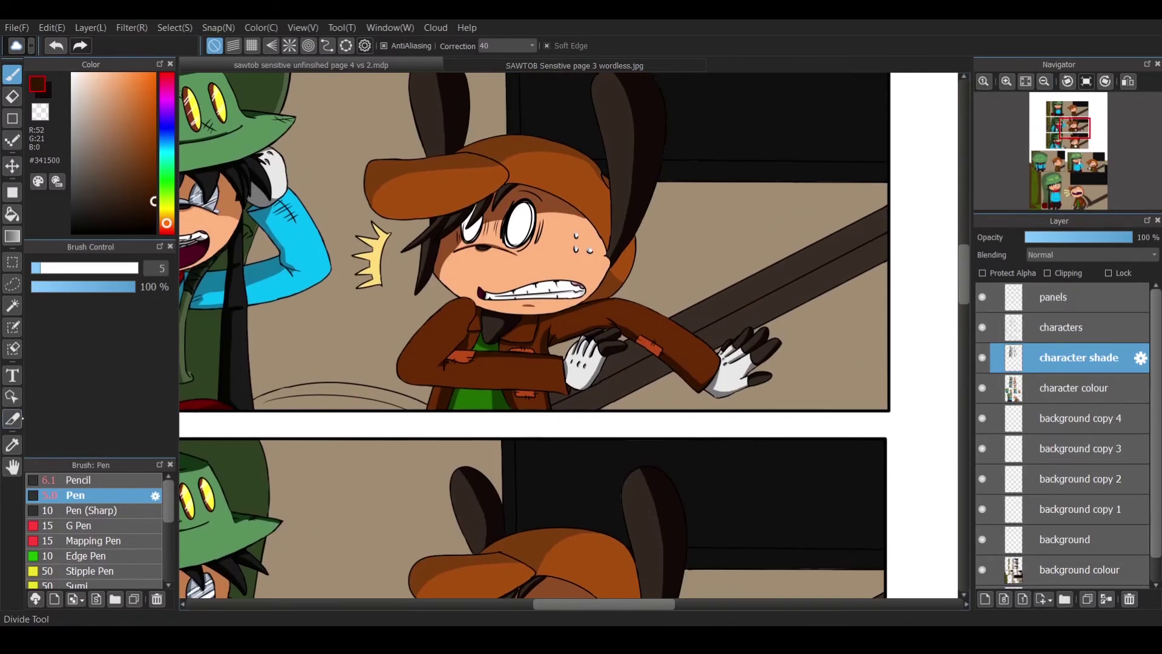
pyautogui.press('i')
pyautogui.scroll(3, 387, 310)
pyautogui.press('b')
pyautogui.moveTo(326, 387); pyautogui.dragTo(382, 539)
pyautogui.scroll(-2, 387, 310)
pyautogui.press('g')
pyautogui.click(387, 310)
pyautogui.press('b')
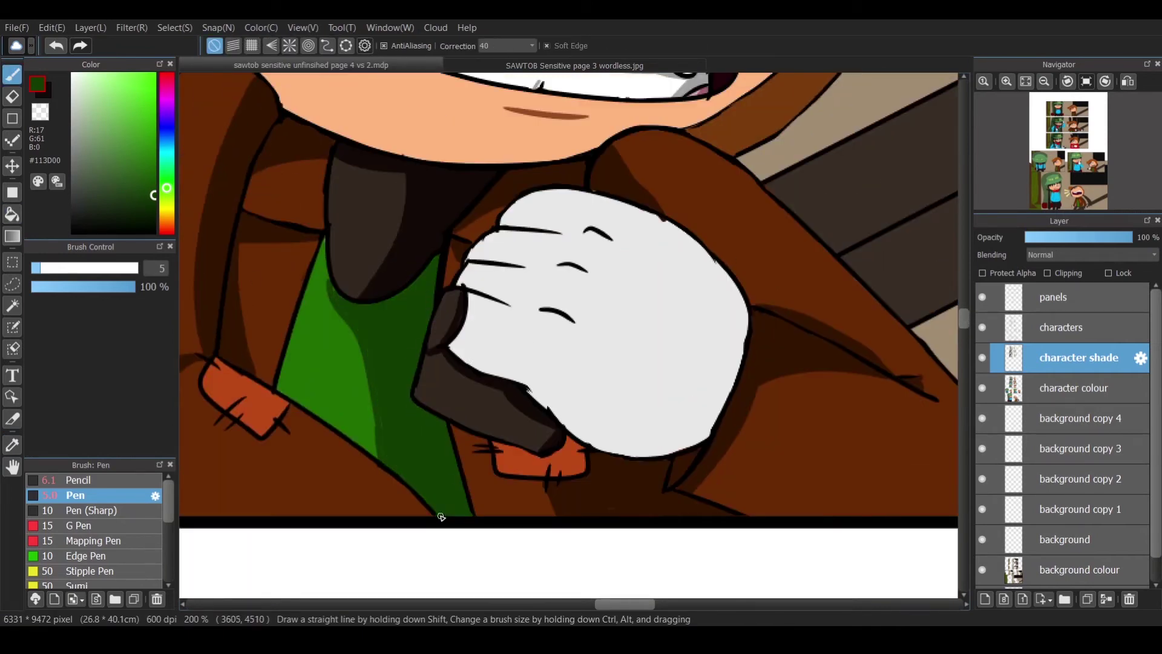
pyautogui.moveTo(344, 301); pyautogui.dragTo(370, 340)
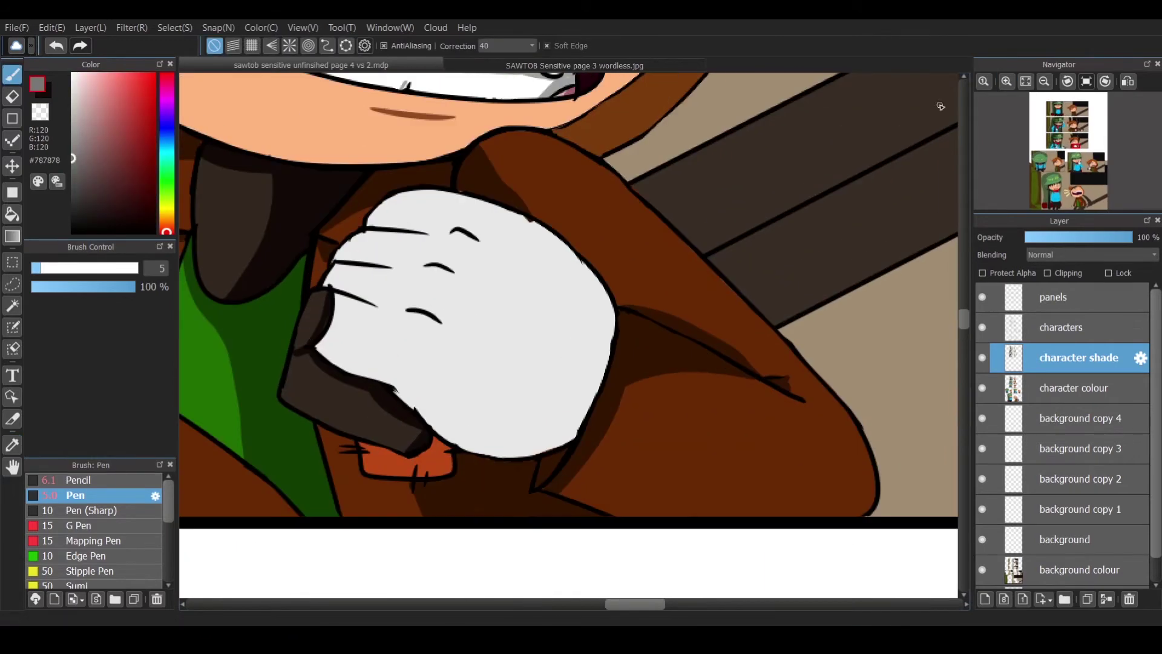
# Shade the white glove's lower edge, fingers and knuckle lines with #787878.
pyautogui.moveTo(396, 387)
pyautogui.mouseDown()
pyautogui.moveTo(556, 448)
pyautogui.moveTo(430, 417)
pyautogui.moveTo(531, 452)
pyautogui.moveTo(316, 346)
pyautogui.moveTo(398, 387)
pyautogui.mouseUp()
pyautogui.moveTo(328, 291)
pyautogui.mouseDown()
pyautogui.moveTo(360, 237)
pyautogui.moveTo(401, 201)
pyautogui.moveTo(440, 193)
pyautogui.mouseUp()
pyautogui.hotkey('ctrl', 'z')
pyautogui.moveTo(329, 285); pyautogui.dragTo(375, 301)
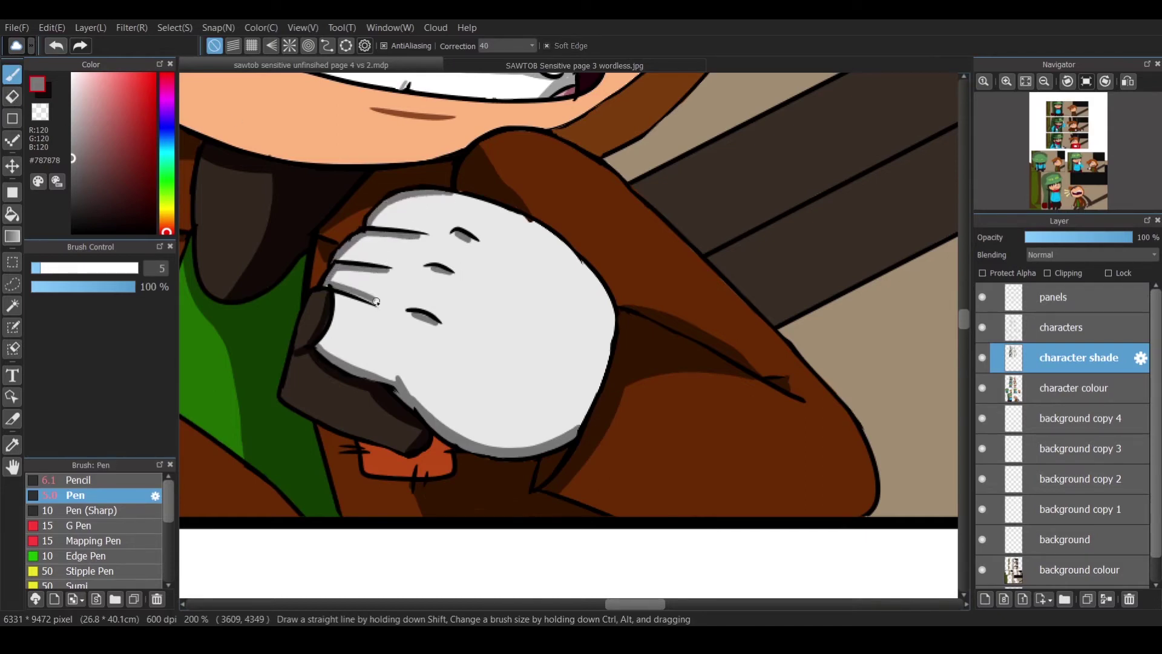
# In the panel with the bowed character, outline and fill #123515 shadows on the green hat's crown and both brim sides.
pyautogui.scroll(-6, 739, 300)
pyautogui.press('i')
pyautogui.click(623, 207)
pyautogui.click(623, 207)
pyautogui.press('p')
pyautogui.scroll(2, 439, 288)
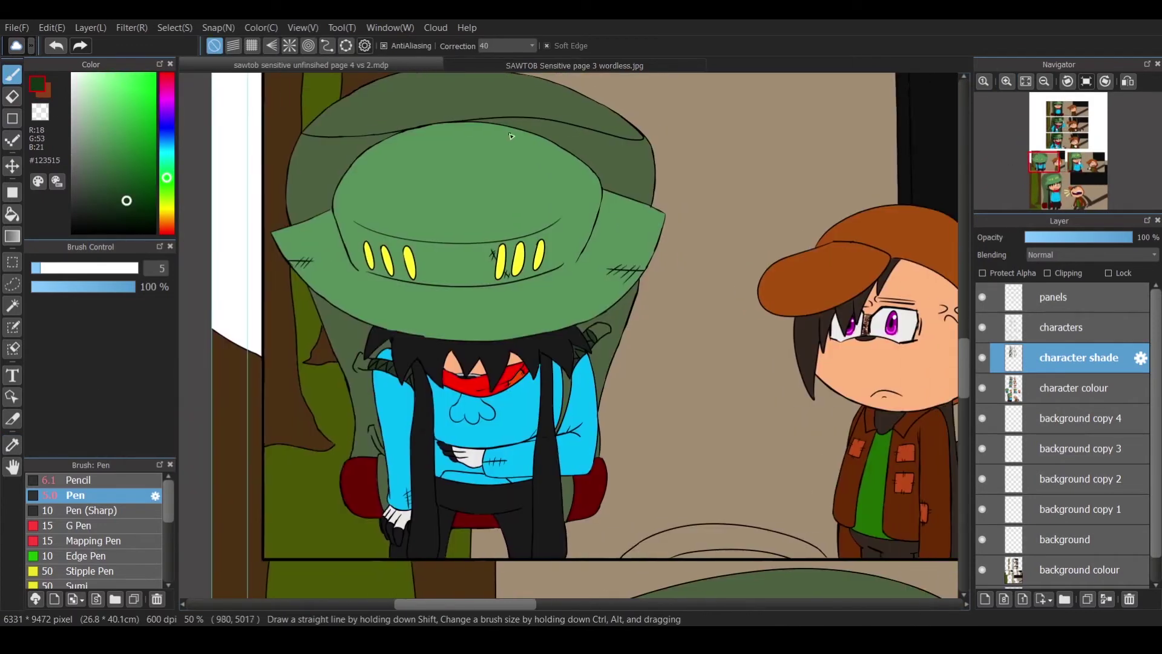
pyautogui.moveTo(439, 288); pyautogui.dragTo(336, 266)
pyautogui.moveTo(579, 267); pyautogui.dragTo(672, 219)
pyautogui.press('g')
pyautogui.click(423, 194)
pyautogui.click(573, 206)
pyautogui.press('p')
pyautogui.scroll(2, 573, 206)
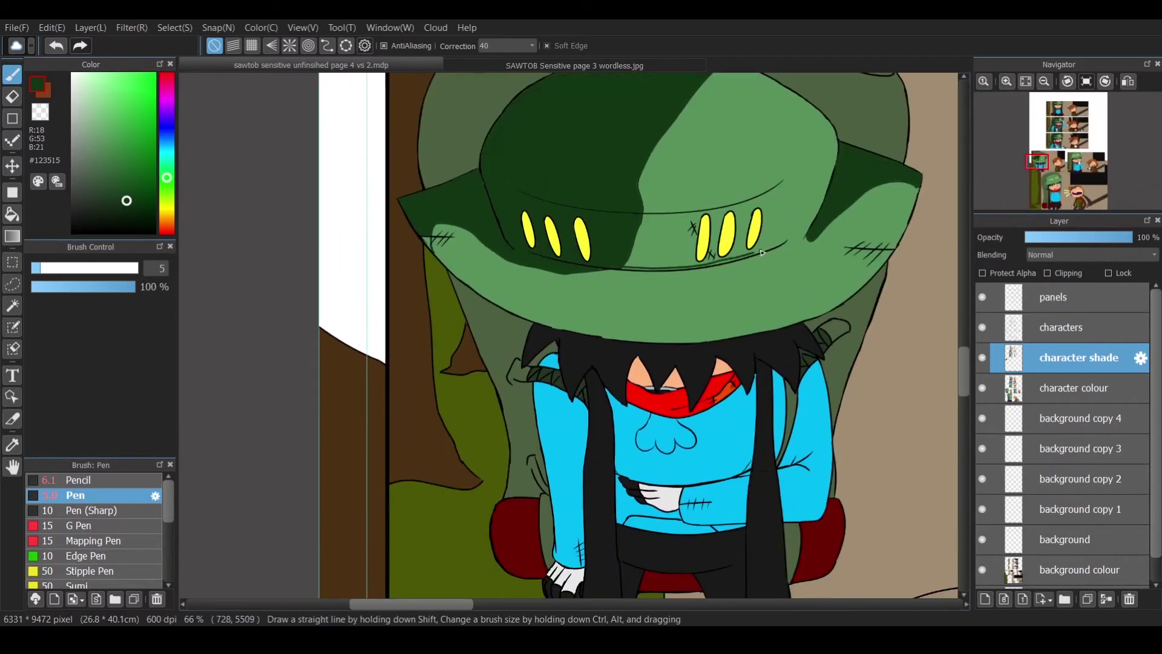
# Touch up the lower edge of the hat's crown shadow and thicken the #123515 shadow along the hatband's lower line.
pyautogui.click(1007, 81)
pyautogui.scroll(5, 268, 151)
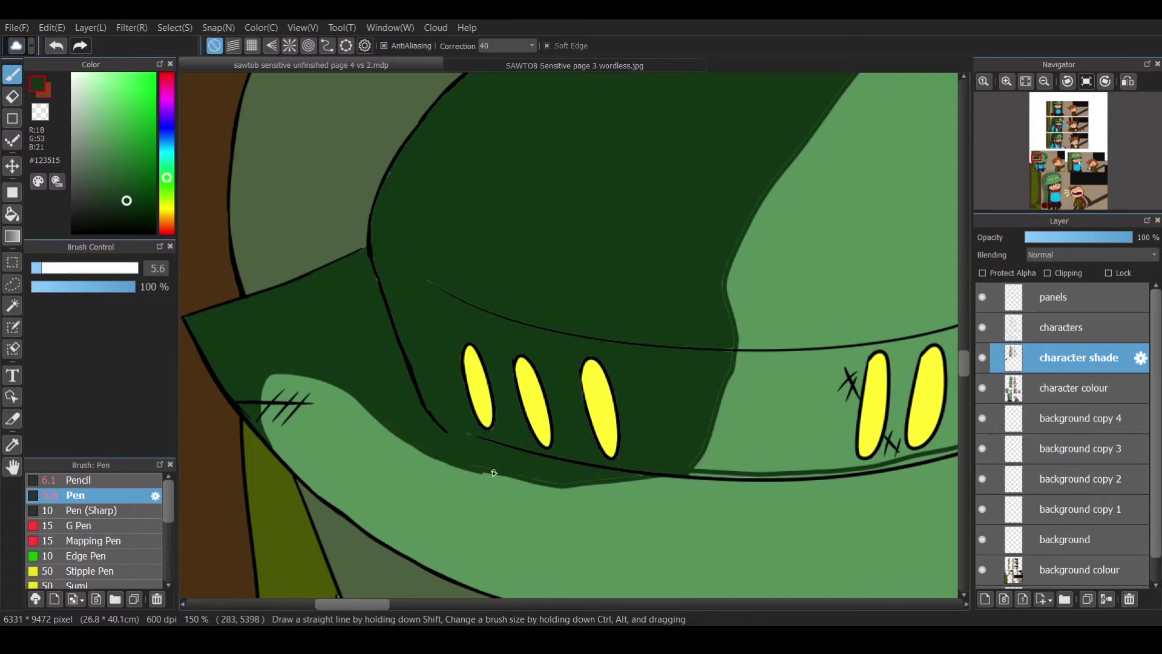
pyautogui.moveTo(602, 480); pyautogui.dragTo(626, 478)
pyautogui.scroll(1, 408, 374)
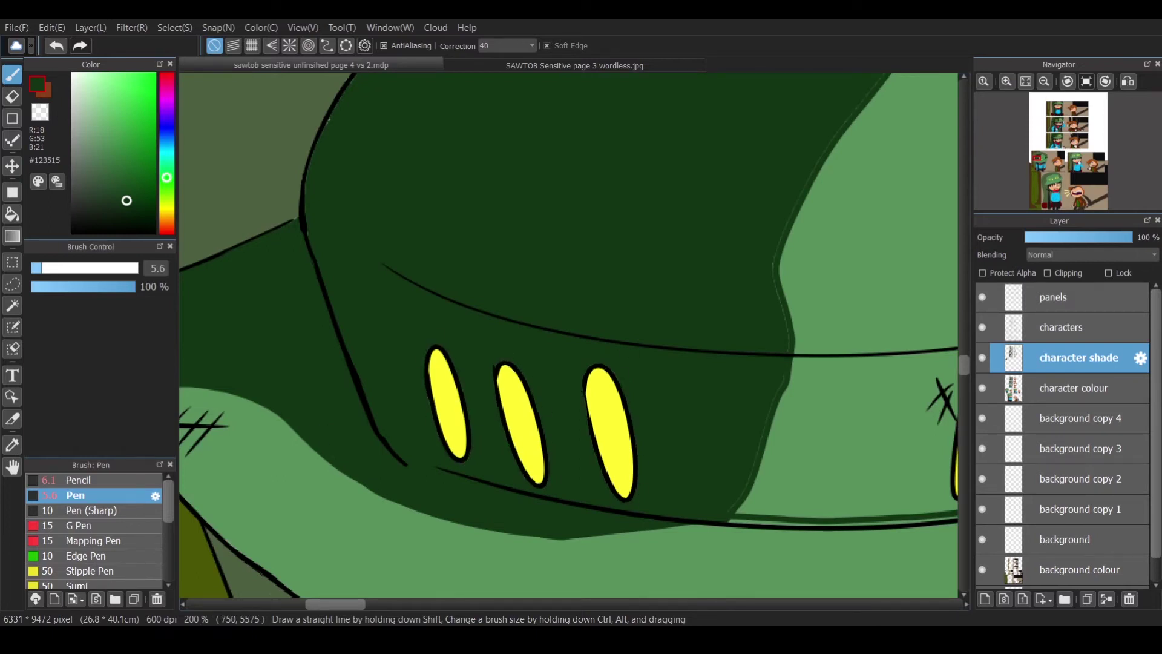
pyautogui.moveTo(740, 492); pyautogui.dragTo(785, 380)
pyautogui.moveTo(363, 600); pyautogui.dragTo(394, 600)
pyautogui.moveTo(332, 519)
pyautogui.mouseDown()
pyautogui.moveTo(569, 518)
pyautogui.moveTo(797, 454)
pyautogui.mouseUp()
pyautogui.moveTo(398, 380); pyautogui.dragTo(351, 507)
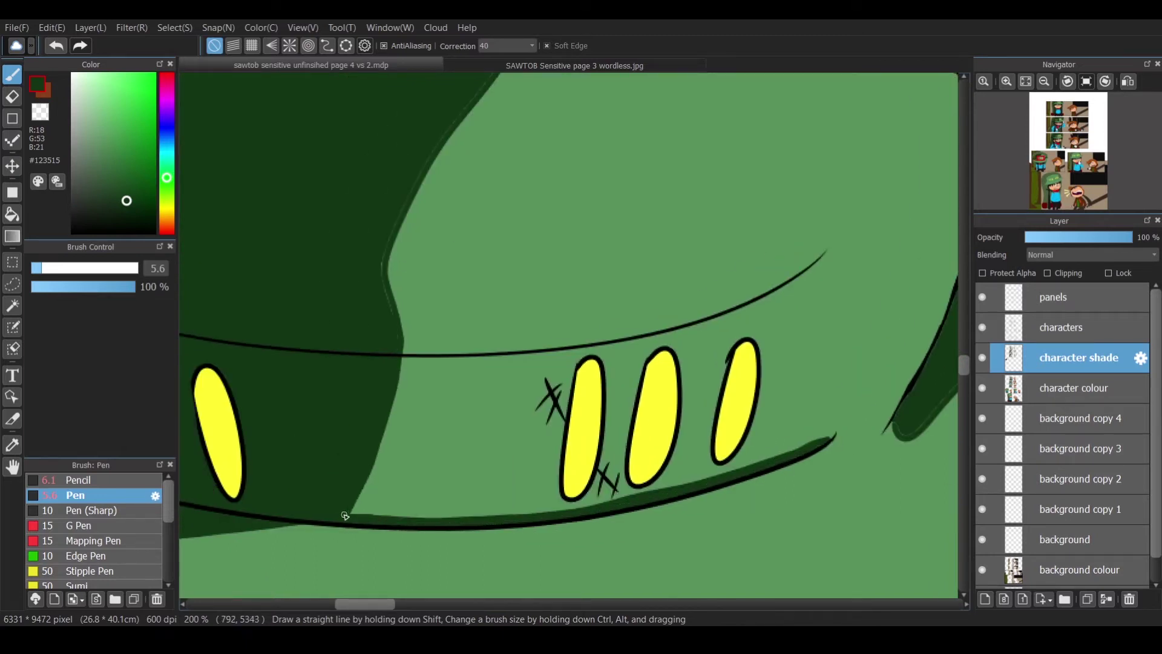
# Clean up the #123515 shadow edges along the hat crown's outline and on both sides of the brim.
pyautogui.scroll(5, 581, 303)
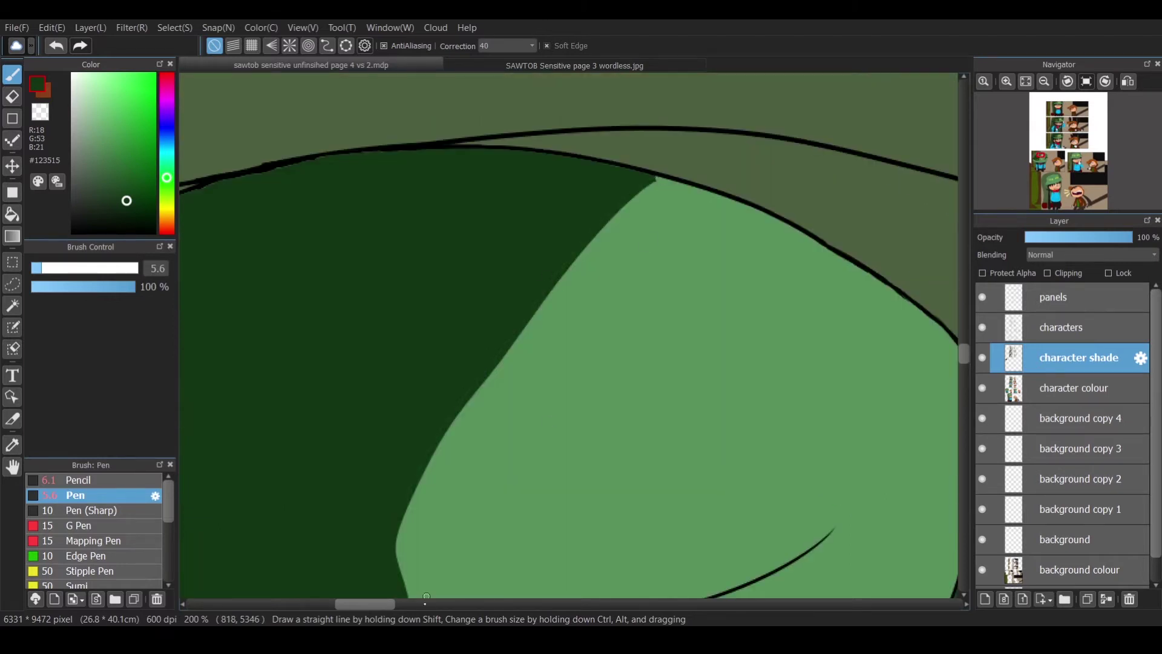
pyautogui.hscroll(-5, 549, 422)
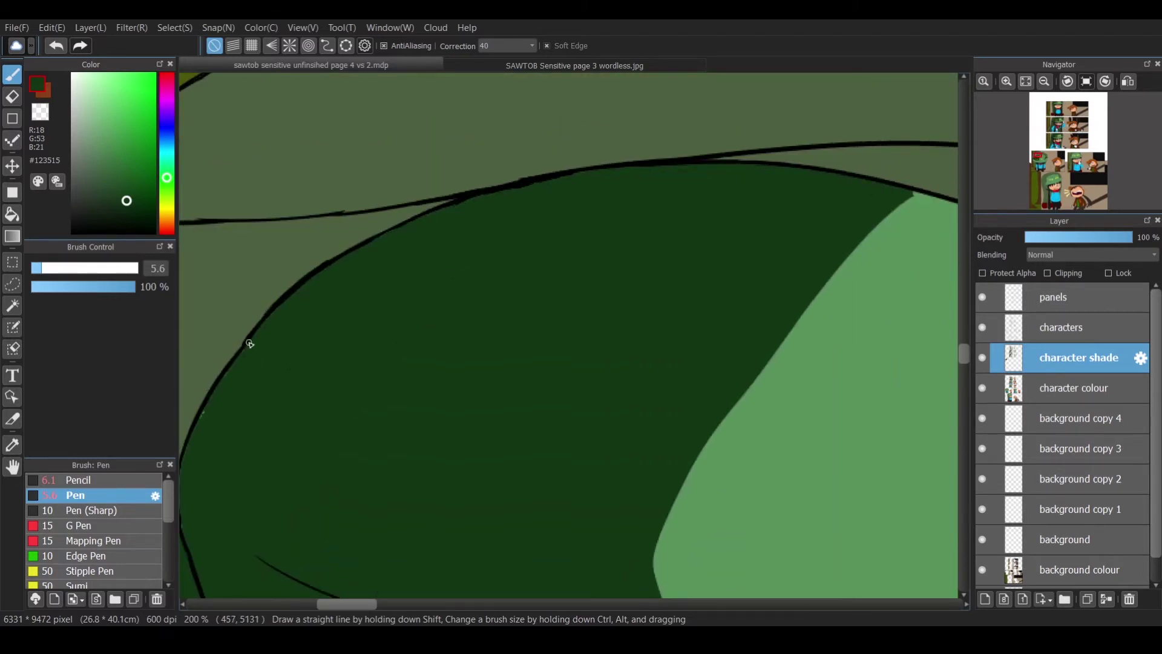
pyautogui.moveTo(249, 343); pyautogui.dragTo(254, 311)
pyautogui.scroll(-5, 793, 480)
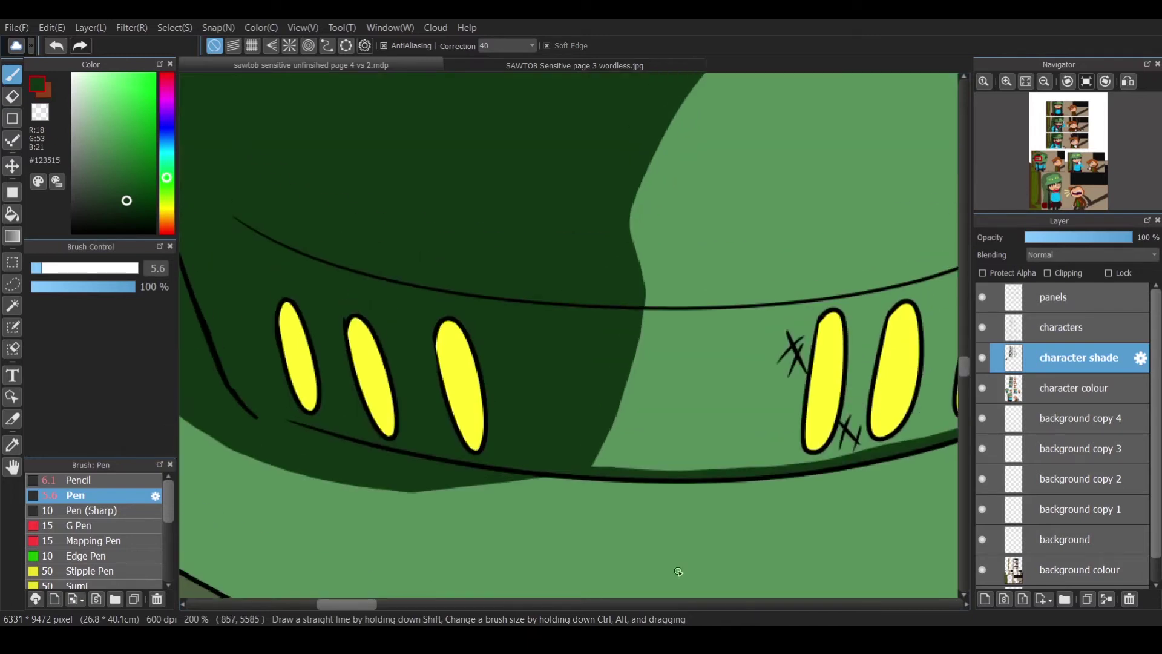
pyautogui.hscroll(-4, 415, 138)
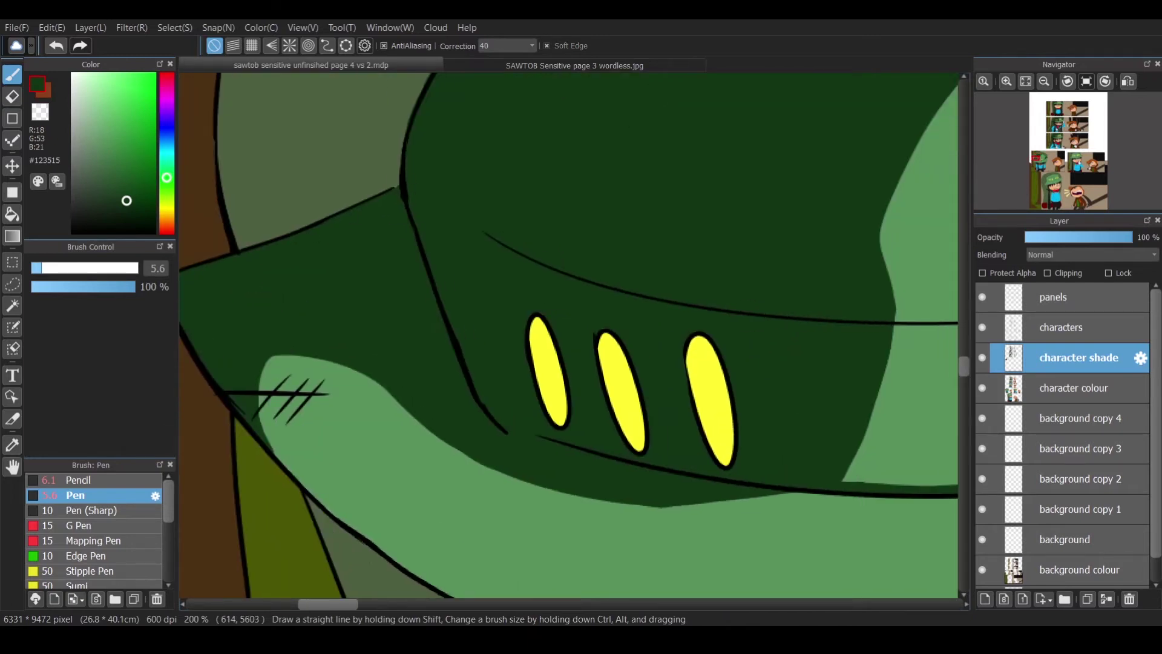
pyautogui.hscroll(8, 371, 379)
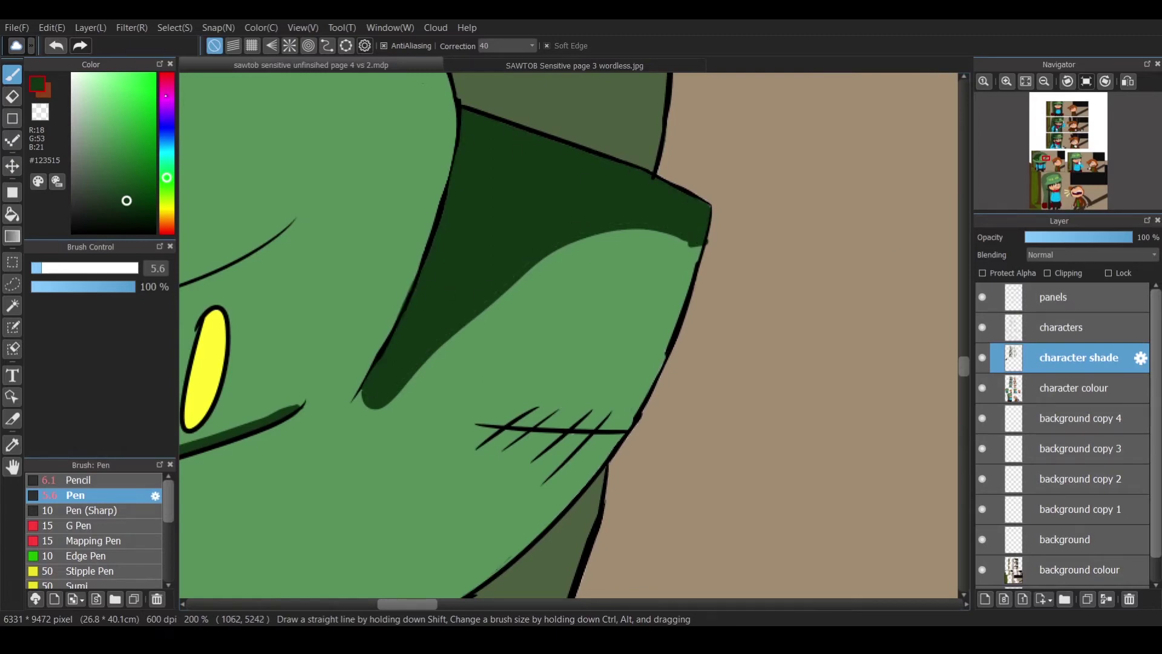
pyautogui.scroll(-2, 698, 253)
# Shade one side of the three yellow hat slots within the crown's shadow with #884019.
pyautogui.scroll(-8, 798, 298)
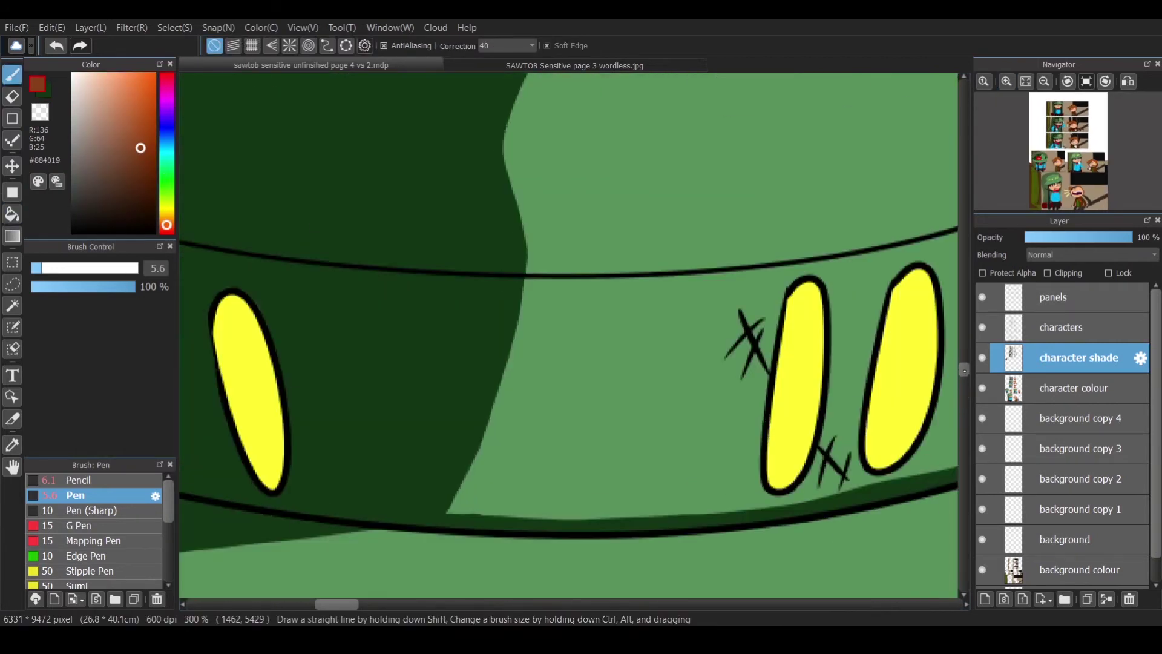
pyautogui.scroll(3, 572, 182)
pyautogui.moveTo(228, 297); pyautogui.dragTo(269, 485)
pyautogui.moveTo(225, 339); pyautogui.dragTo(266, 472)
pyautogui.hscroll(-5, 266, 472)
pyautogui.moveTo(498, 315)
pyautogui.mouseDown()
pyautogui.moveTo(502, 358)
pyautogui.moveTo(556, 484)
pyautogui.mouseUp()
pyautogui.moveTo(514, 318)
pyautogui.mouseDown()
pyautogui.moveTo(545, 468)
pyautogui.moveTo(514, 336)
pyautogui.moveTo(514, 393)
pyautogui.mouseUp()
pyautogui.moveTo(402, 300); pyautogui.dragTo(435, 444)
pyautogui.hotkey('ctrl', 'z')
# Shade one side of the three yellow slots on the lit part of the hat with #884019.
pyautogui.hscroll(5, 423, 405)
pyautogui.moveTo(503, 306); pyautogui.dragTo(466, 508)
pyautogui.moveTo(474, 375); pyautogui.dragTo(503, 309)
pyautogui.moveTo(608, 293); pyautogui.dragTo(565, 487)
pyautogui.moveTo(596, 324); pyautogui.dragTo(584, 382)
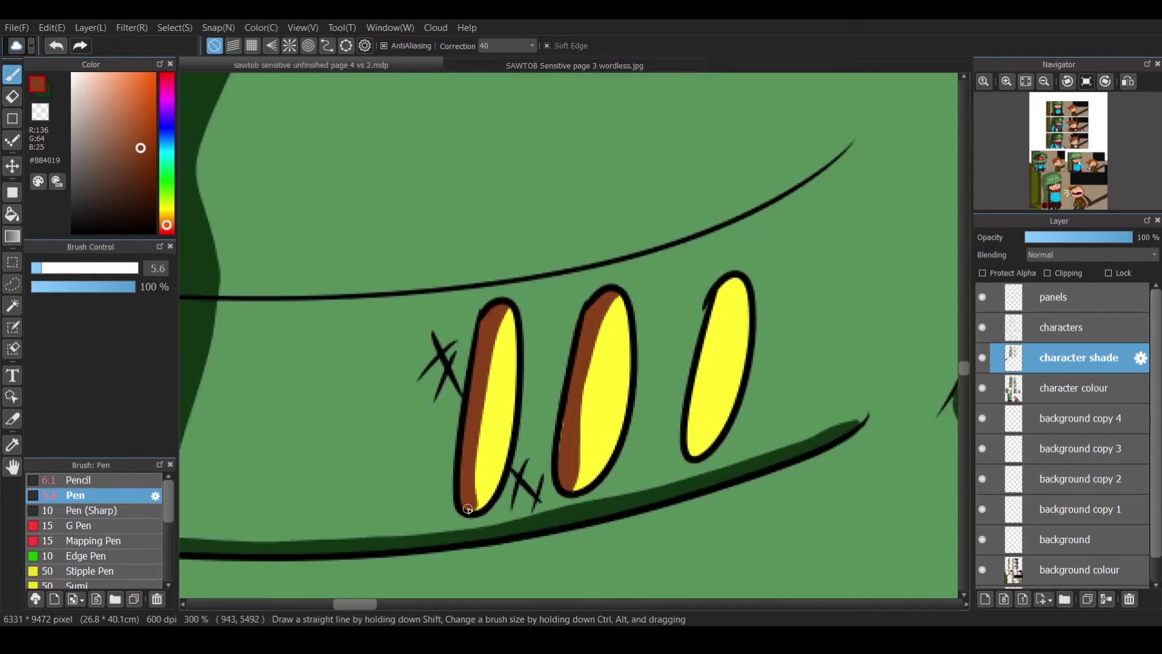
pyautogui.moveTo(732, 280)
pyautogui.mouseDown()
pyautogui.moveTo(690, 454)
pyautogui.moveTo(702, 448)
pyautogui.mouseUp()
# Add thin diagonal #FFFFFF highlights at brush size 3.7 to the three slots on the hat's lit part.
pyautogui.click(72, 74)
pyautogui.click(37, 268)
pyautogui.moveTo(692, 345); pyautogui.dragTo(747, 312)
pyautogui.hotkey('ctrl', 'z')
pyautogui.moveTo(696, 400); pyautogui.dragTo(747, 345)
pyautogui.moveTo(705, 429); pyautogui.dragTo(741, 388)
pyautogui.moveTo(577, 351); pyautogui.dragTo(625, 315)
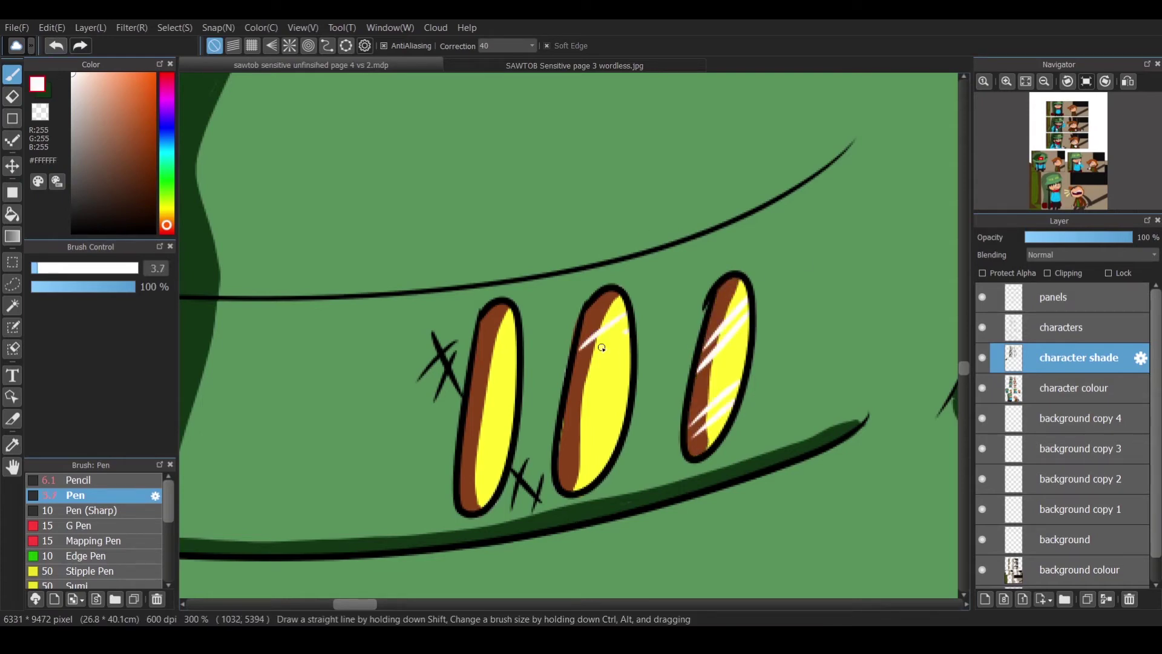
pyautogui.moveTo(560, 451); pyautogui.dragTo(623, 406)
pyautogui.moveTo(475, 363); pyautogui.dragTo(516, 332)
# Add thin diagonal #FFFFFF highlights to the three slots within the hat's shadow.
pyautogui.press('e')
pyautogui.press('b')
pyautogui.hscroll(-5, 472, 387)
pyautogui.moveTo(510, 394)
pyautogui.mouseDown()
pyautogui.moveTo(540, 340)
pyautogui.moveTo(543, 354)
pyautogui.mouseUp()
pyautogui.moveTo(531, 472); pyautogui.dragTo(564, 425)
pyautogui.moveTo(538, 484); pyautogui.dragTo(567, 437)
pyautogui.moveTo(376, 371); pyautogui.dragTo(404, 335)
pyautogui.moveTo(406, 451)
pyautogui.mouseDown()
pyautogui.moveTo(426, 415)
pyautogui.moveTo(431, 431)
pyautogui.mouseUp()
pyautogui.moveTo(271, 374); pyautogui.dragTo(294, 322)
pyautogui.moveTo(286, 414); pyautogui.dragTo(308, 363)
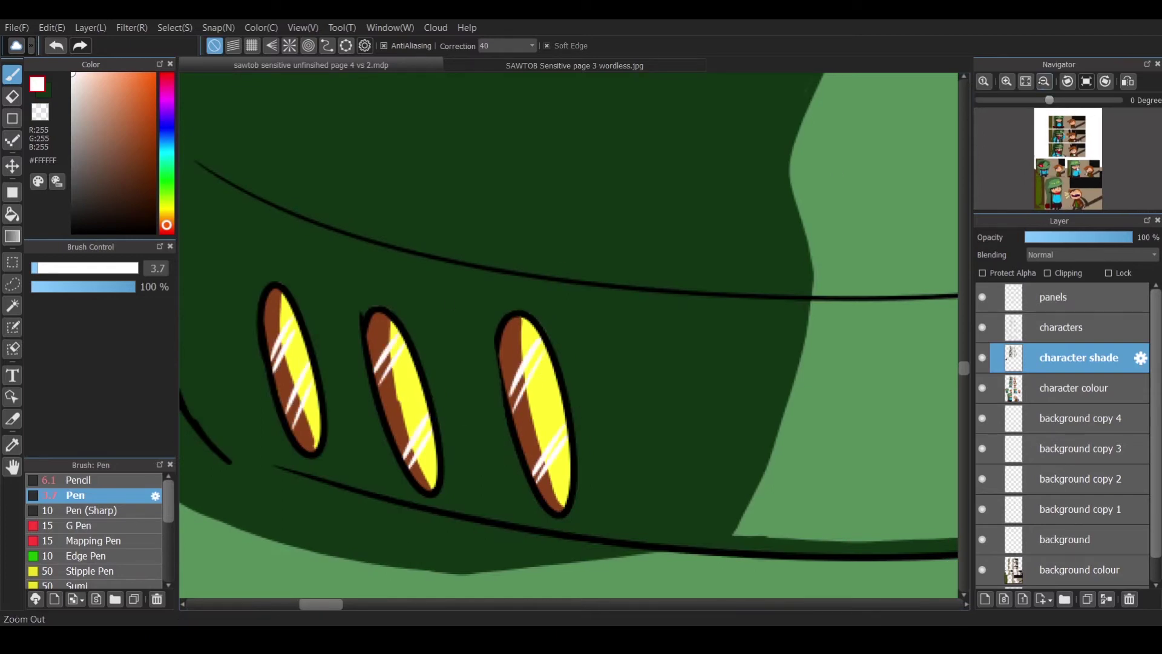
# Fill the skin showing between the fringe strands above the red scarf with #C37D49.
pyautogui.hotkey('ctrl', '-')
pyautogui.hotkey('ctrl', '-')
pyautogui.hotkey('ctrl', '-')
pyautogui.hotkey('ctrl', '-')
pyautogui.press('i')
pyautogui.scroll(5, 568, 333)
pyautogui.scroll(-10, 569, 333)
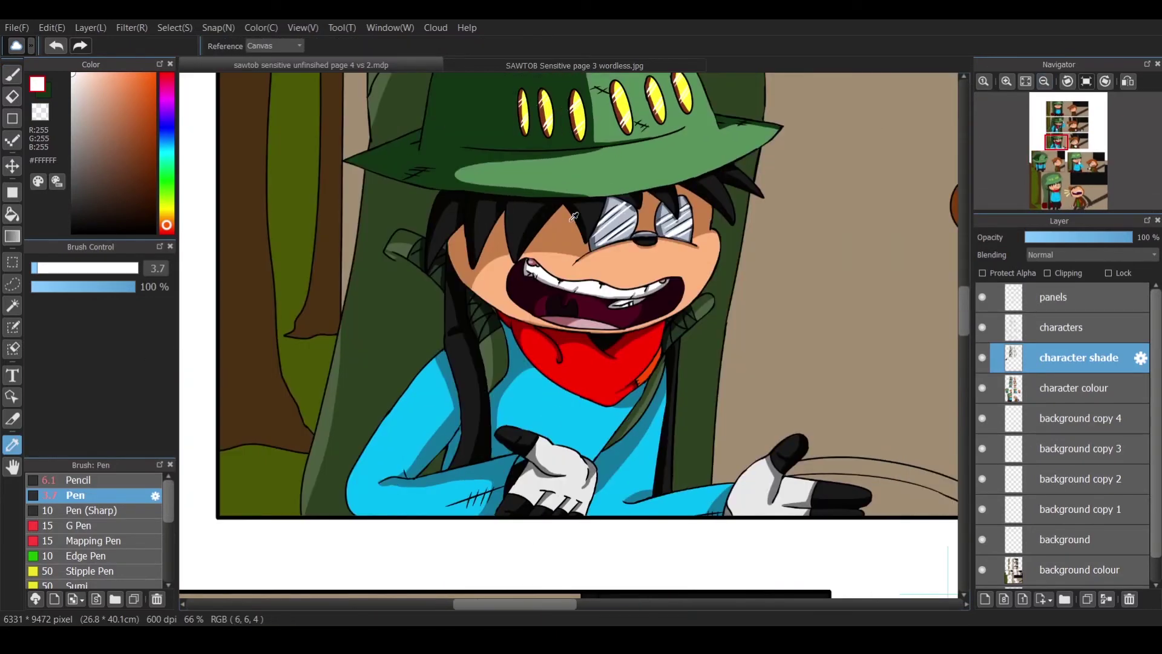
pyautogui.click(124, 109)
pyautogui.hscroll(8, 846, 413)
pyautogui.hscroll(-8, 845, 414)
pyautogui.press('b')
pyautogui.hotkey('ctrl', '+')
pyautogui.hotkey('ctrl', '+')
pyautogui.hotkey('ctrl', '+')
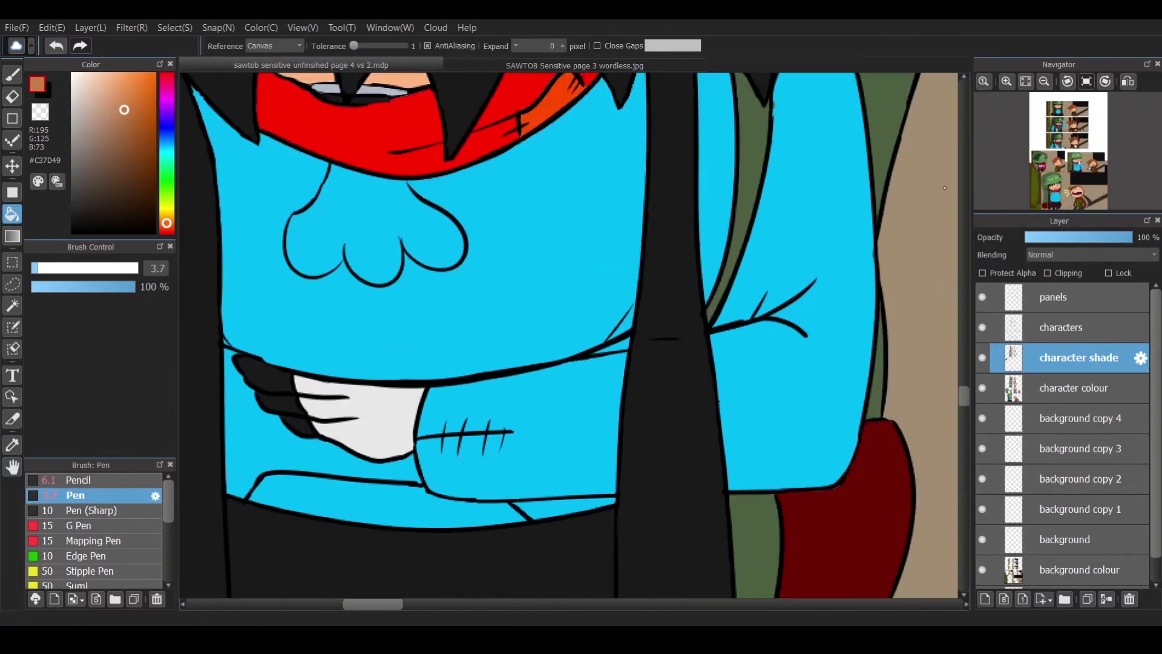
pyautogui.scroll(5, 568, 333)
pyautogui.hotkey('ctrl', '+')
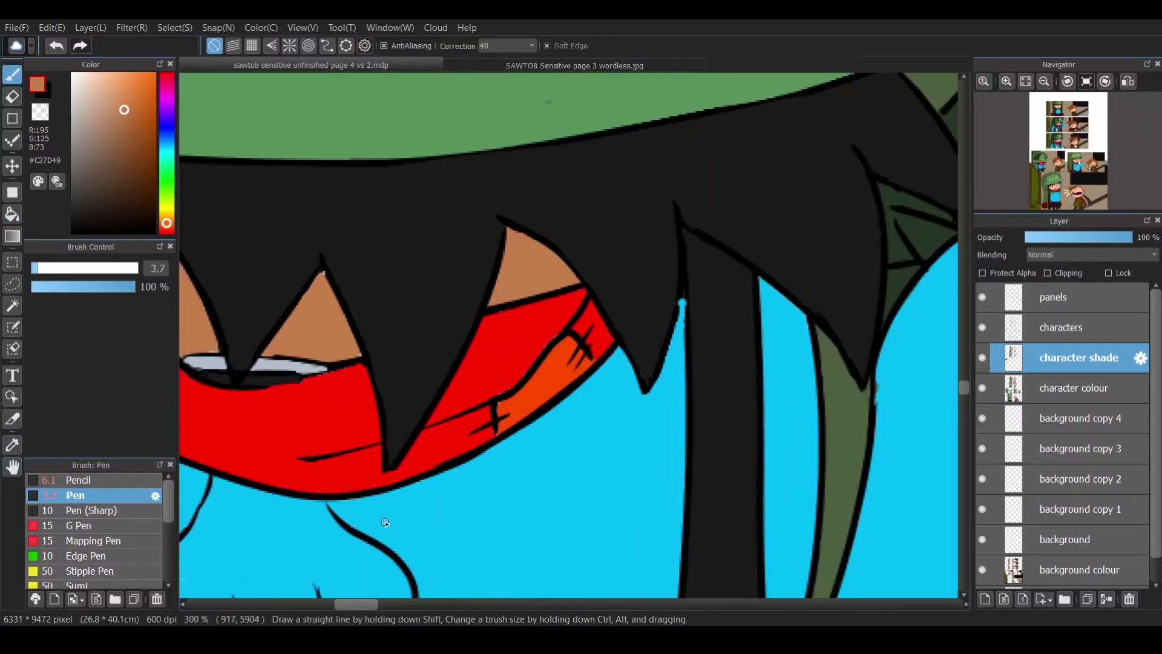
pyautogui.hscroll(-3, 385, 522)
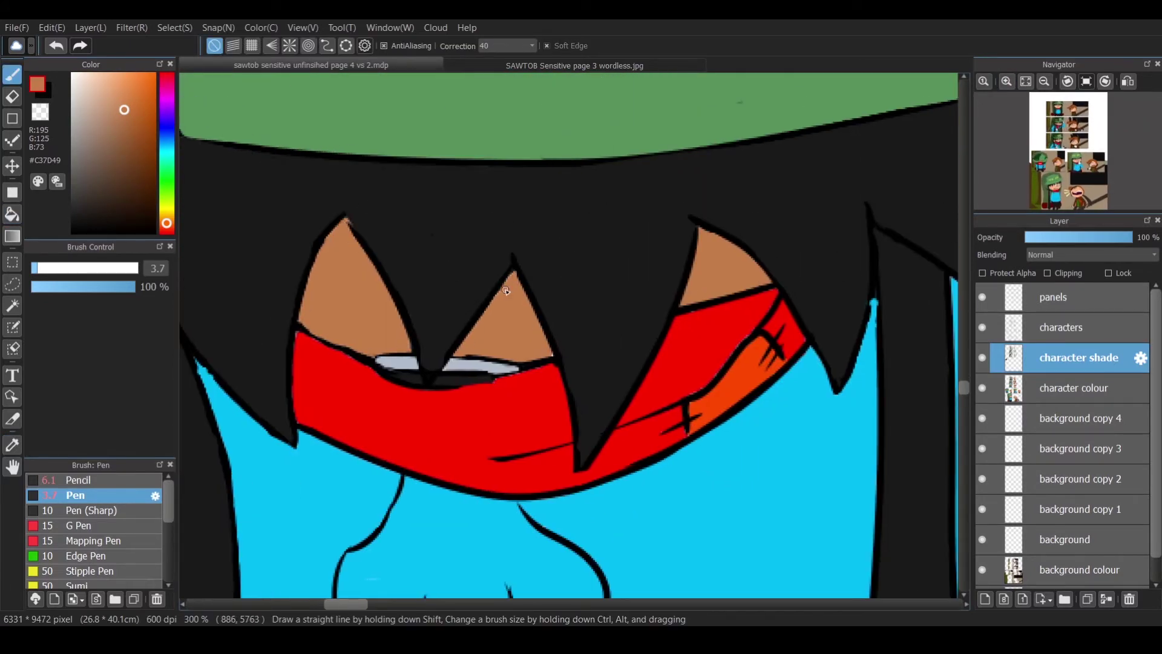
# Outline shadow areas along the hair fringe strands beneath the hat brim with #060604.
pyautogui.press('x')
pyautogui.hotkey('ctrl', '-')
pyautogui.hotkey('ctrl', '-')
pyautogui.moveTo(252, 228); pyautogui.dragTo(199, 296)
pyautogui.moveTo(335, 254); pyautogui.dragTo(307, 370)
pyautogui.moveTo(392, 266); pyautogui.dragTo(424, 384)
pyautogui.moveTo(523, 272); pyautogui.dragTo(500, 351)
pyautogui.moveTo(584, 270); pyautogui.dragTo(575, 395)
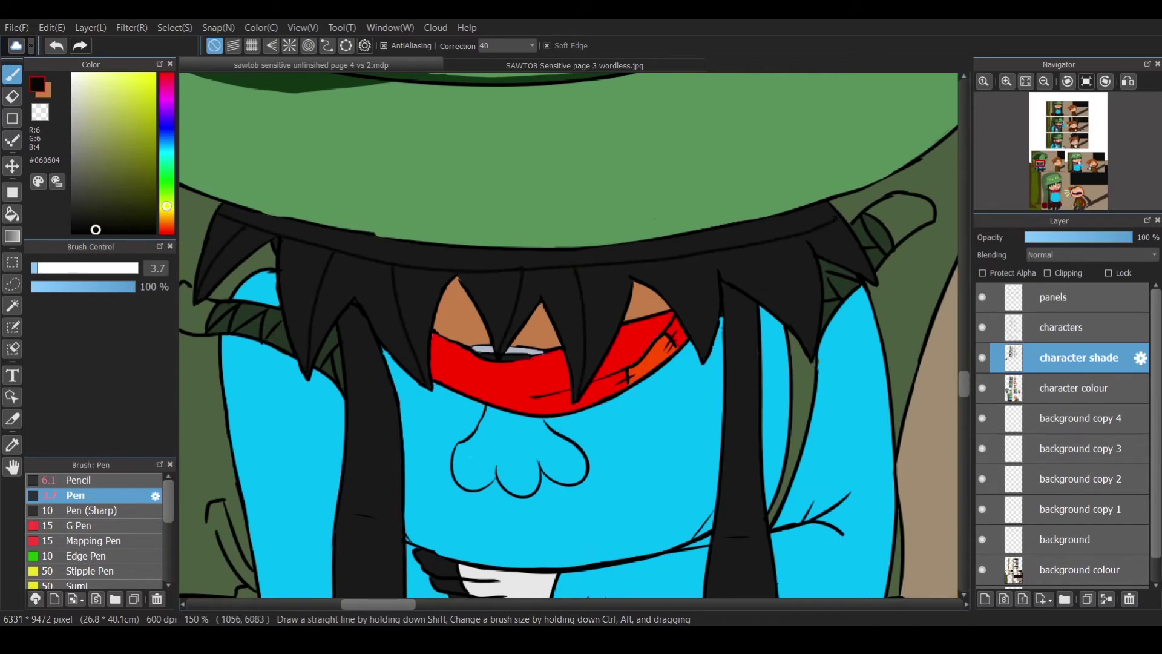
pyautogui.moveTo(682, 264); pyautogui.dragTo(704, 353)
pyautogui.moveTo(733, 258); pyautogui.dragTo(813, 359)
pyautogui.moveTo(810, 240); pyautogui.dragTo(871, 274)
# Fill the outlined shadow areas of the hair fringe with #060604.
pyautogui.press('g')
pyautogui.click(294, 219)
pyautogui.click(375, 291)
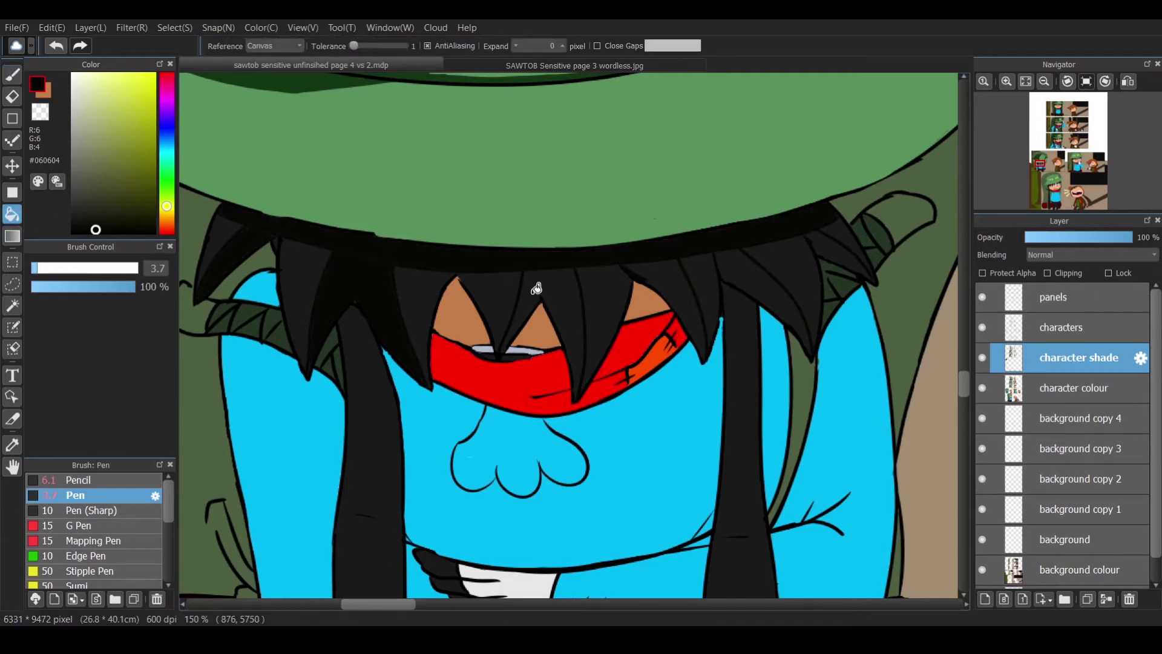
pyautogui.click(536, 289)
pyautogui.click(666, 291)
pyautogui.click(763, 285)
pyautogui.click(838, 254)
# Touch up the edges and gaps of the hair fringe shadows beneath the hat brim with #060604, using a Pen between 3.7 and 7.2.
pyautogui.scroll(3, 536, 289)
pyautogui.press('b')
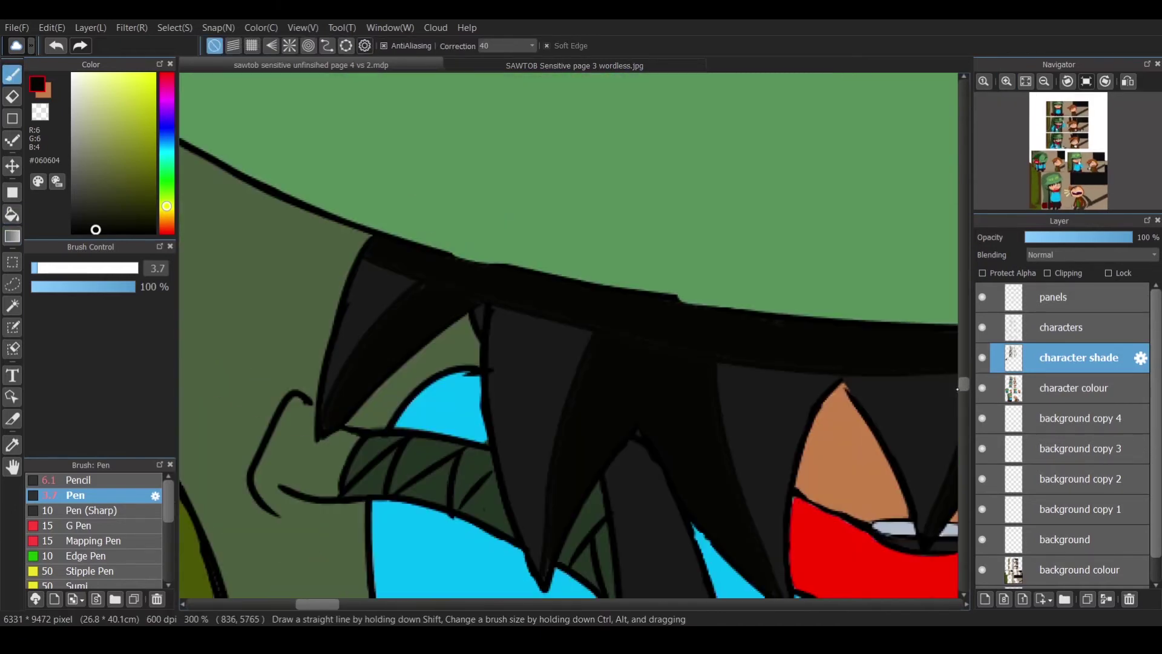
pyautogui.scroll(-1, 479, 272)
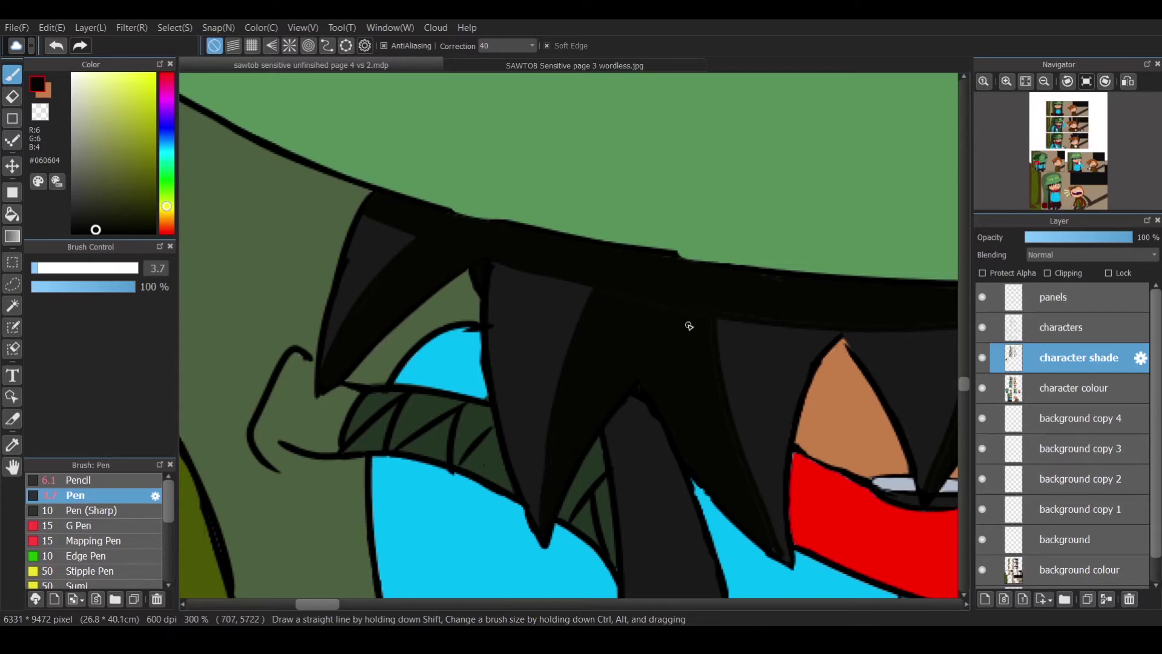
pyautogui.hscroll(3, 453, 335)
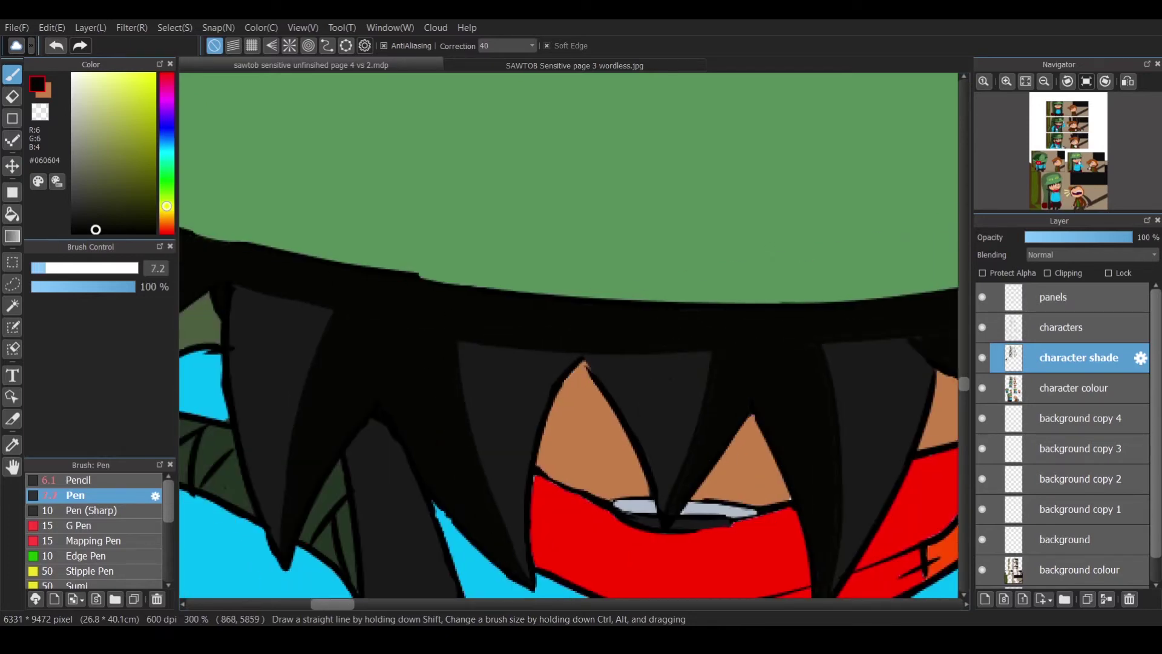
pyautogui.hscroll(4, 569, 336)
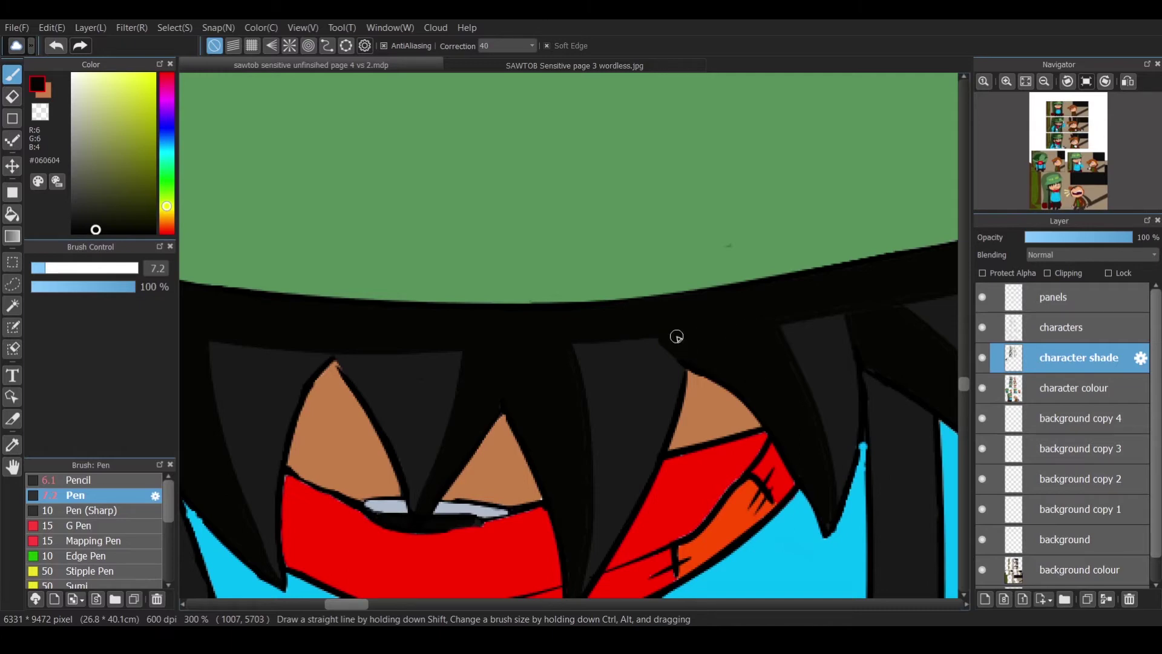
pyautogui.scroll(-2, 577, 443)
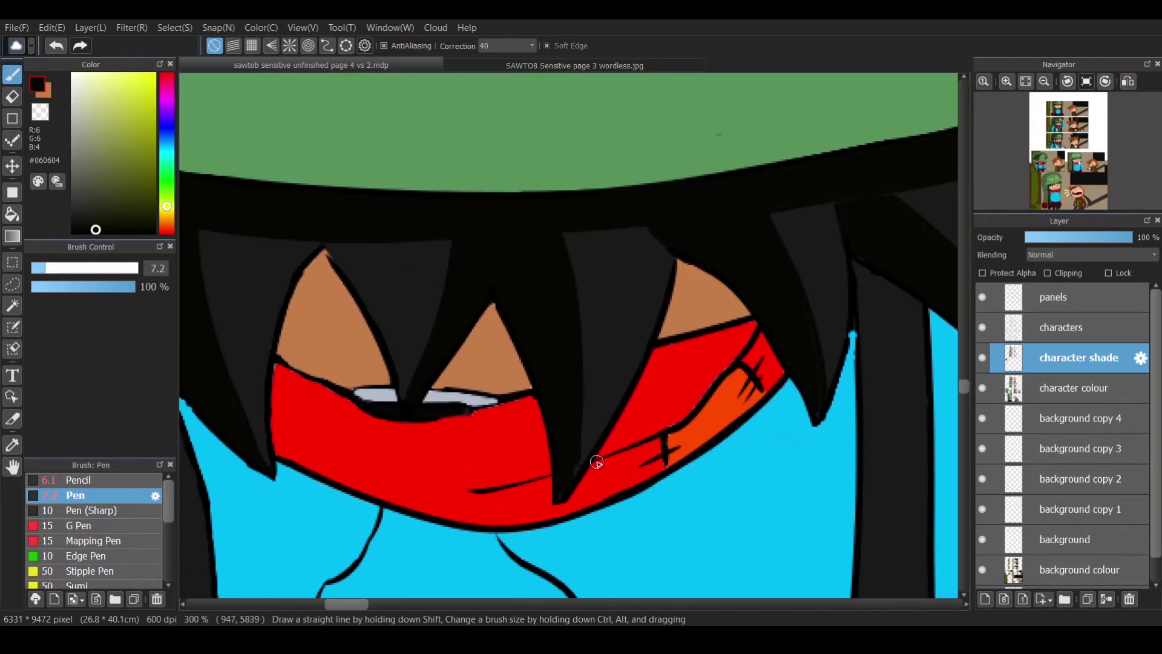
pyautogui.hscroll(3, 570, 442)
pyautogui.press('[')
pyautogui.press('[')
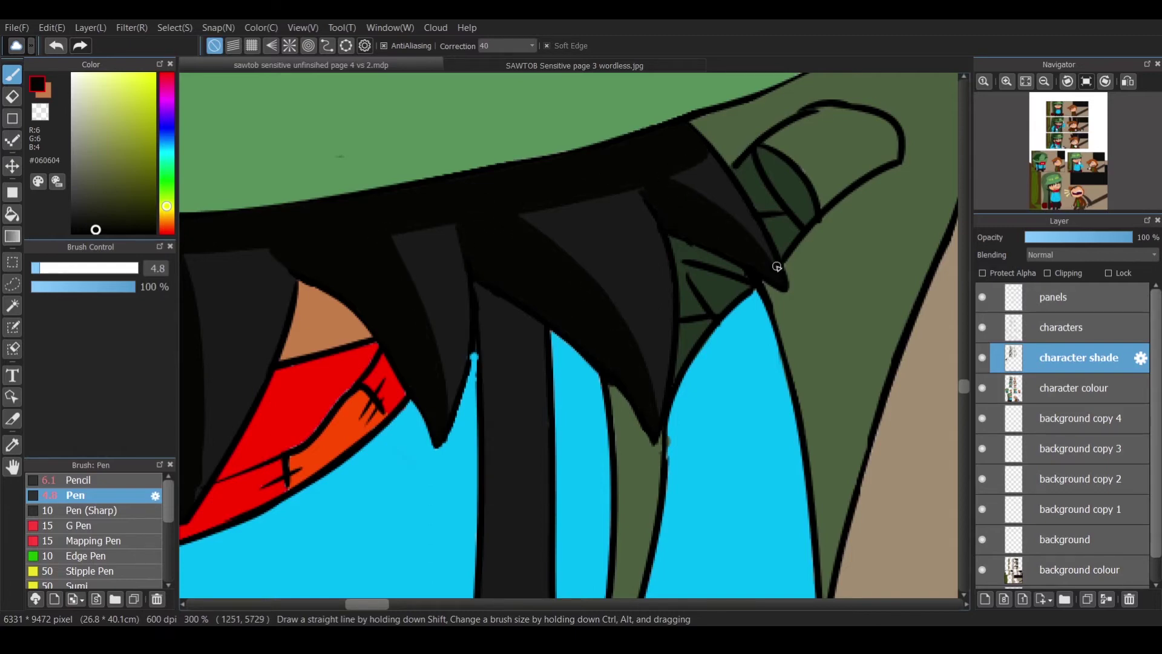
# Outline shadow areas along the waistband and both legs of the black trousers with the #060604 Pen.
pyautogui.scroll(-3, 777, 266)
pyautogui.scroll(-2, 599, 456)
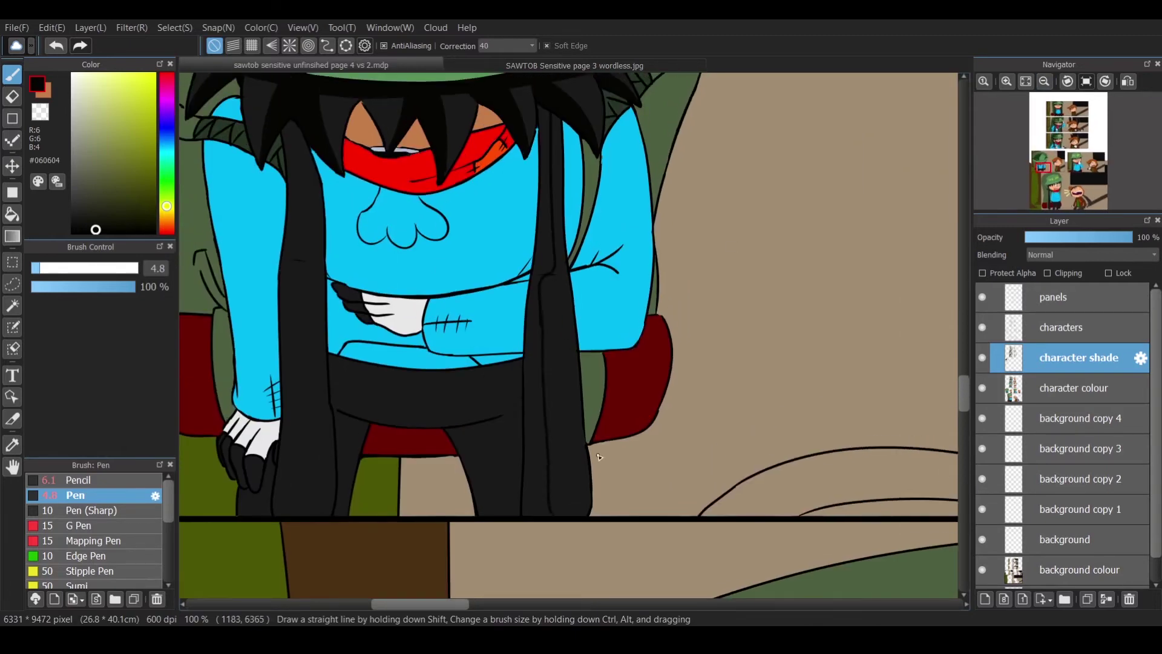
pyautogui.moveTo(507, 366); pyautogui.dragTo(511, 478)
pyautogui.hotkey('ctrl', 'z')
pyautogui.moveTo(329, 370)
pyautogui.mouseDown()
pyautogui.moveTo(519, 385)
pyautogui.moveTo(518, 514)
pyautogui.mouseUp()
pyautogui.moveTo(470, 423); pyautogui.dragTo(497, 509)
pyautogui.press('e')
pyautogui.press('b')
pyautogui.moveTo(366, 421); pyautogui.dragTo(336, 515)
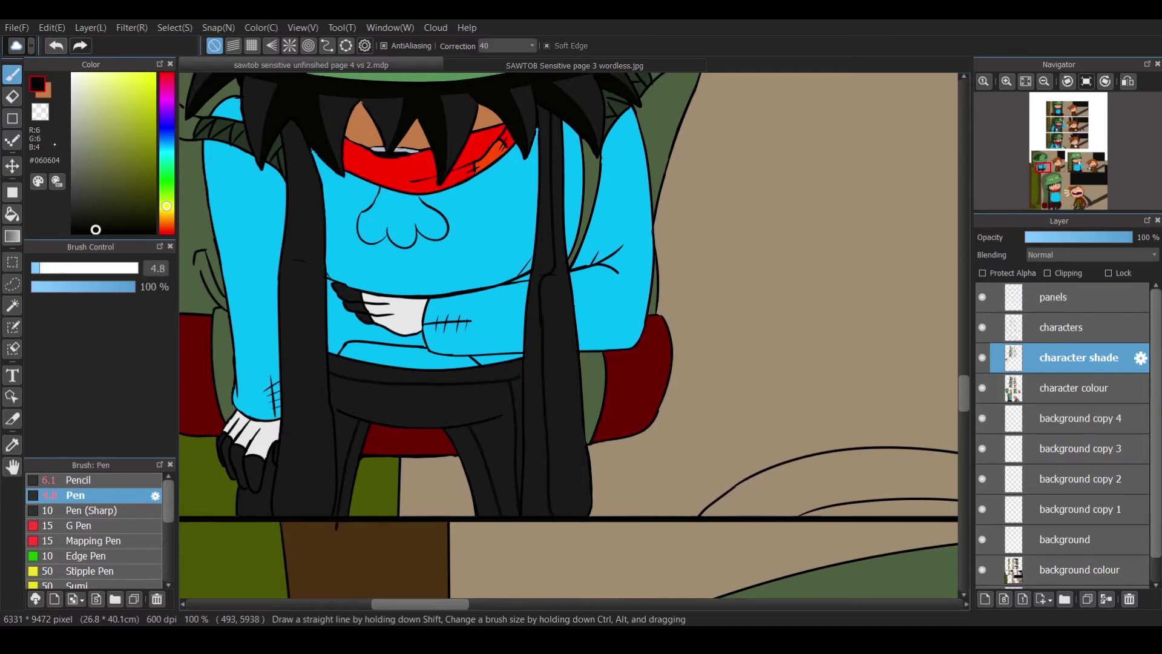
pyautogui.press('e')
pyautogui.press('b')
pyautogui.moveTo(492, 413); pyautogui.dragTo(521, 430)
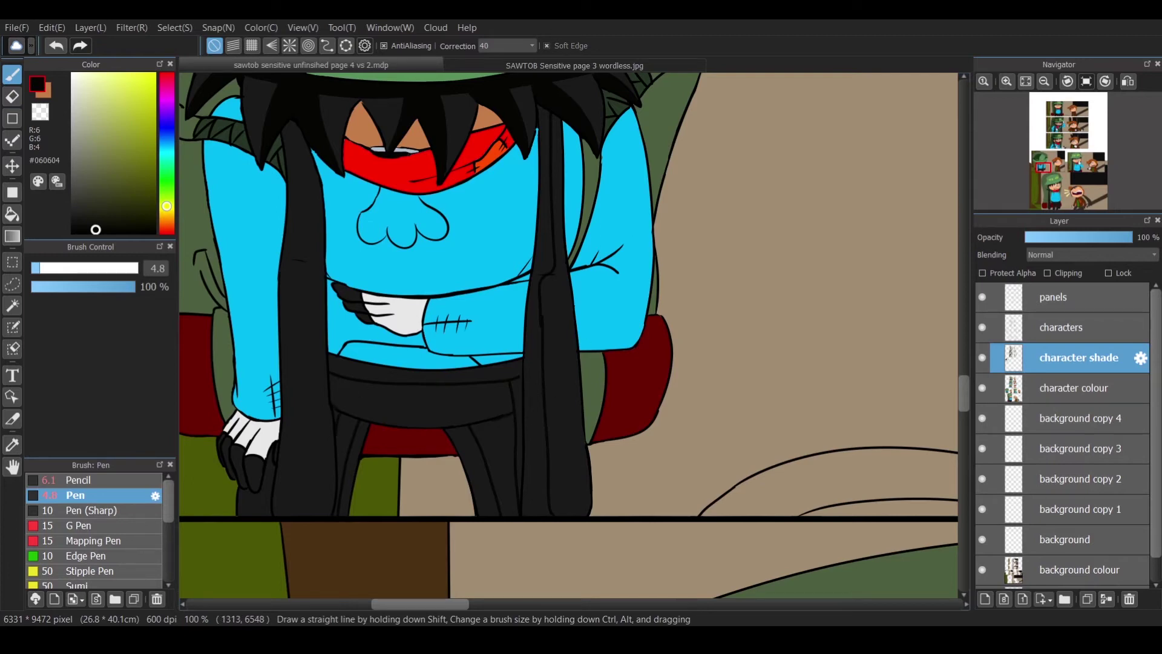
# Outline the shadow on the left hanging hair strand and fill the shadow areas of the strands and trousers with #060604.
pyautogui.moveTo(290, 121); pyautogui.dragTo(311, 451)
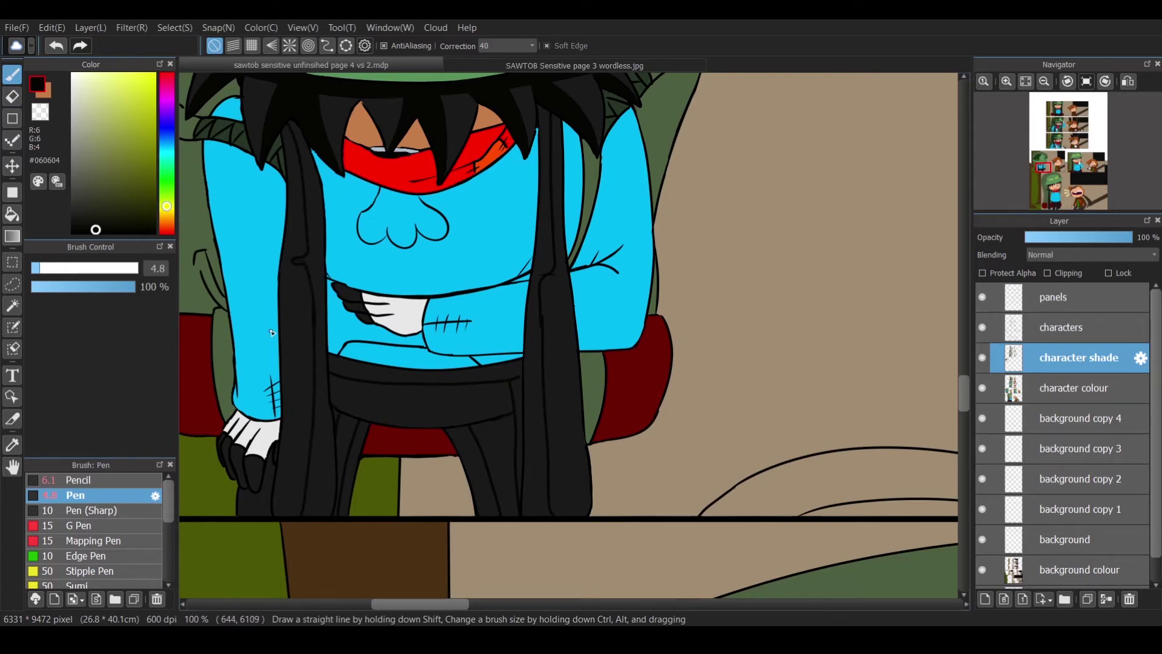
pyautogui.press('g')
pyautogui.click(312, 272)
pyautogui.click(536, 394)
pyautogui.click(472, 444)
pyautogui.click(360, 436)
pyautogui.click(363, 407)
pyautogui.click(257, 484)
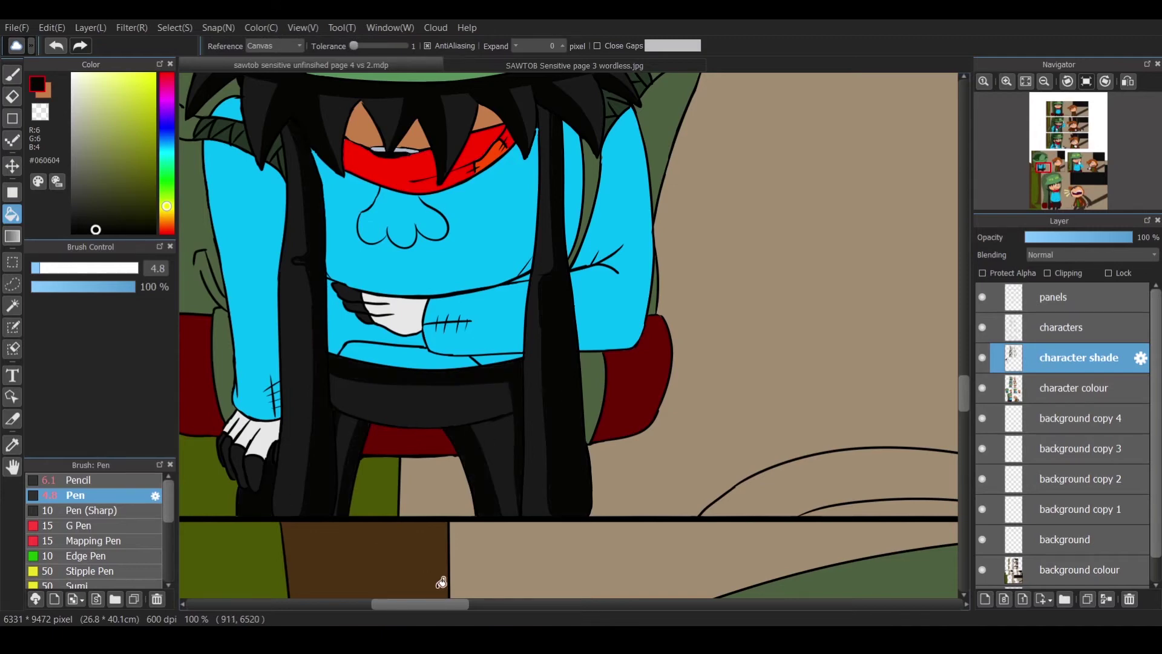
# Shade the dark fingers of the lowered glove and the gaps beside the trouser leg with #060604.
pyautogui.hscroll(-3, 426, 563)
pyautogui.press('p')
pyautogui.scroll(1, 639, 436)
pyautogui.moveTo(459, 262); pyautogui.dragTo(493, 316)
pyautogui.scroll(-3, 493, 316)
pyautogui.moveTo(297, 378); pyautogui.dragTo(284, 437)
pyautogui.moveTo(254, 350); pyautogui.dragTo(259, 403)
pyautogui.moveTo(236, 333); pyautogui.dragTo(247, 483)
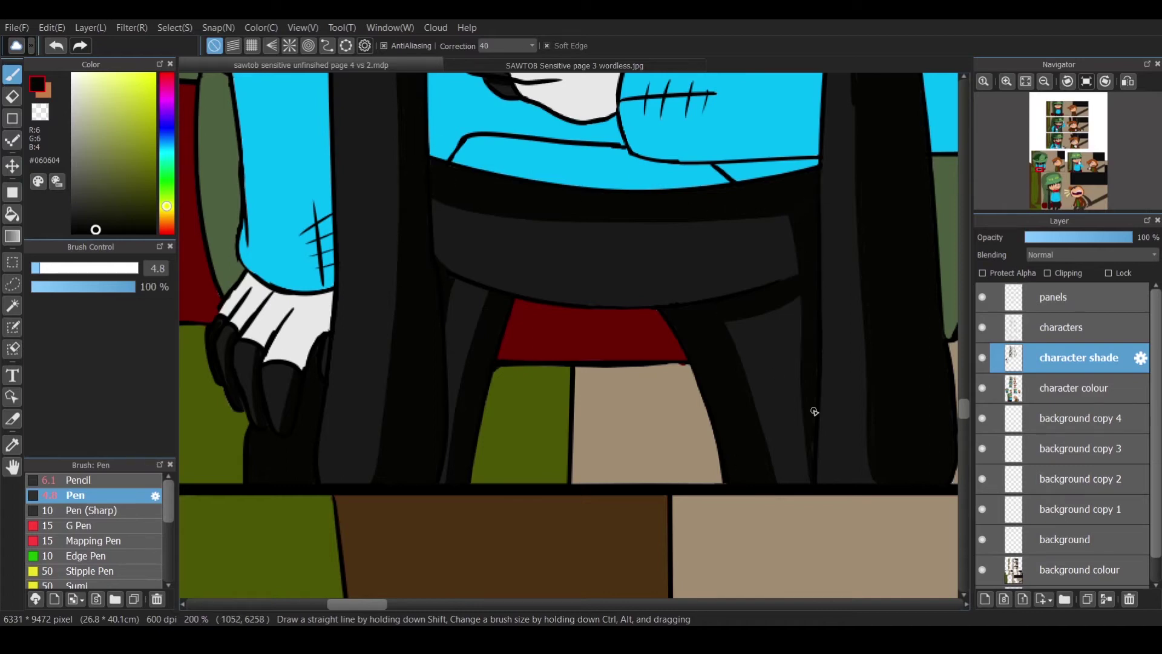
# Clean up leftover gaps in the #060604 shadows along both long hanging hair strands.
pyautogui.scroll(5, 814, 284)
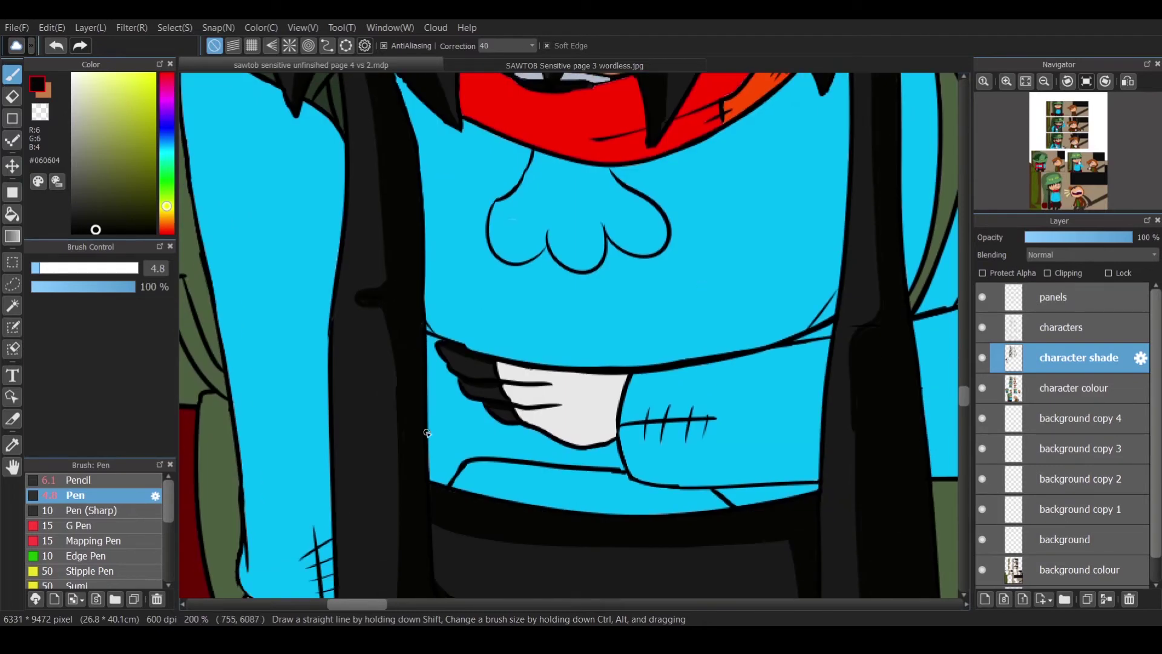
pyautogui.scroll(4, 427, 432)
pyautogui.hscroll(5, 428, 382)
pyautogui.scroll(-3, 428, 382)
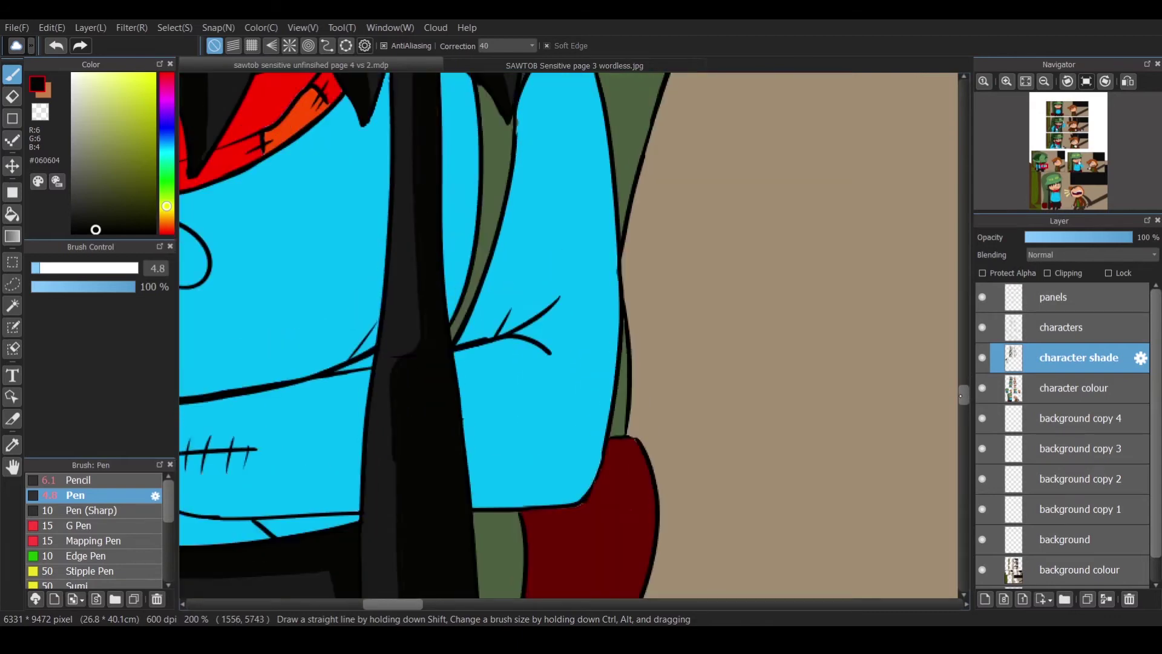
pyautogui.scroll(2, 425, 287)
pyautogui.scroll(-6, 400, 551)
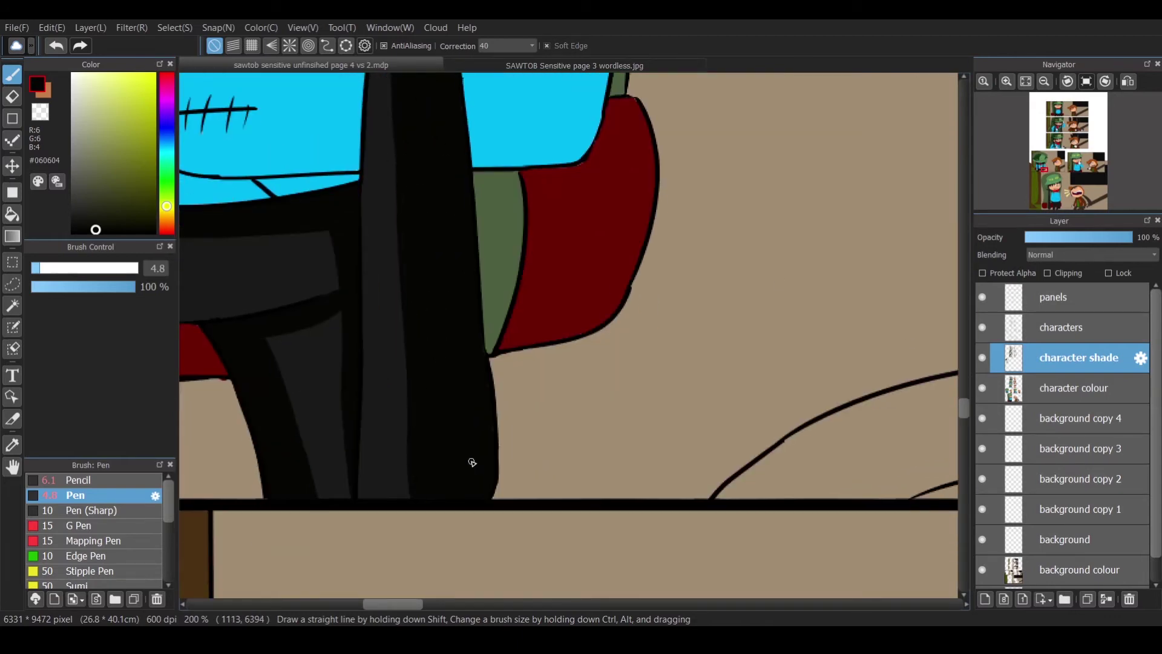
# Shade the upper part of the red scarf with #920000 and touch up the dark line at its upper edge with #060604.
pyautogui.scroll(-3, 587, 298)
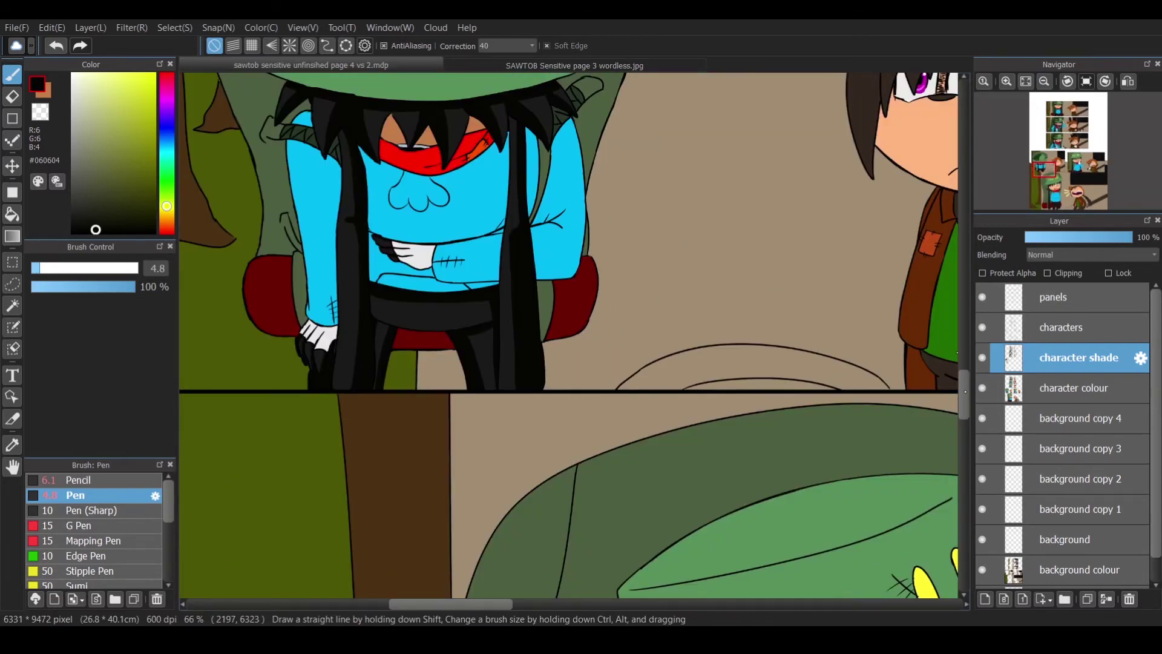
pyautogui.scroll(-2, 588, 298)
pyautogui.keyDown('alt'); pyautogui.click(756, 400); pyautogui.keyUp('alt')
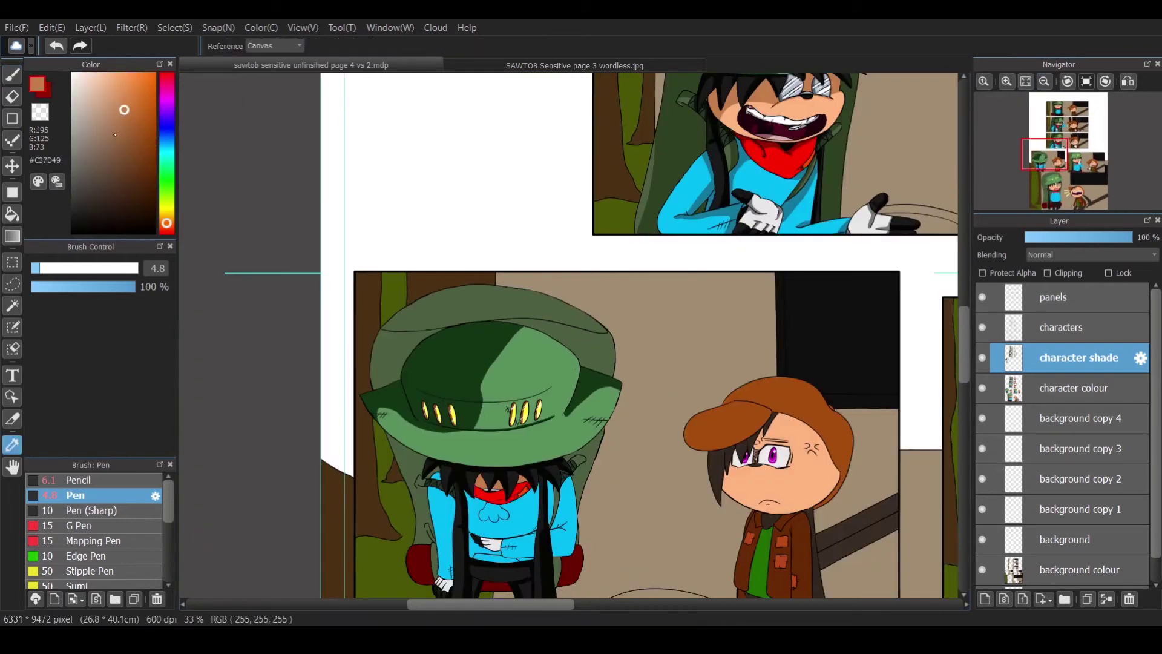
pyautogui.click(752, 157)
pyautogui.scroll(-3, 544, 363)
pyautogui.scroll(5, 496, 375)
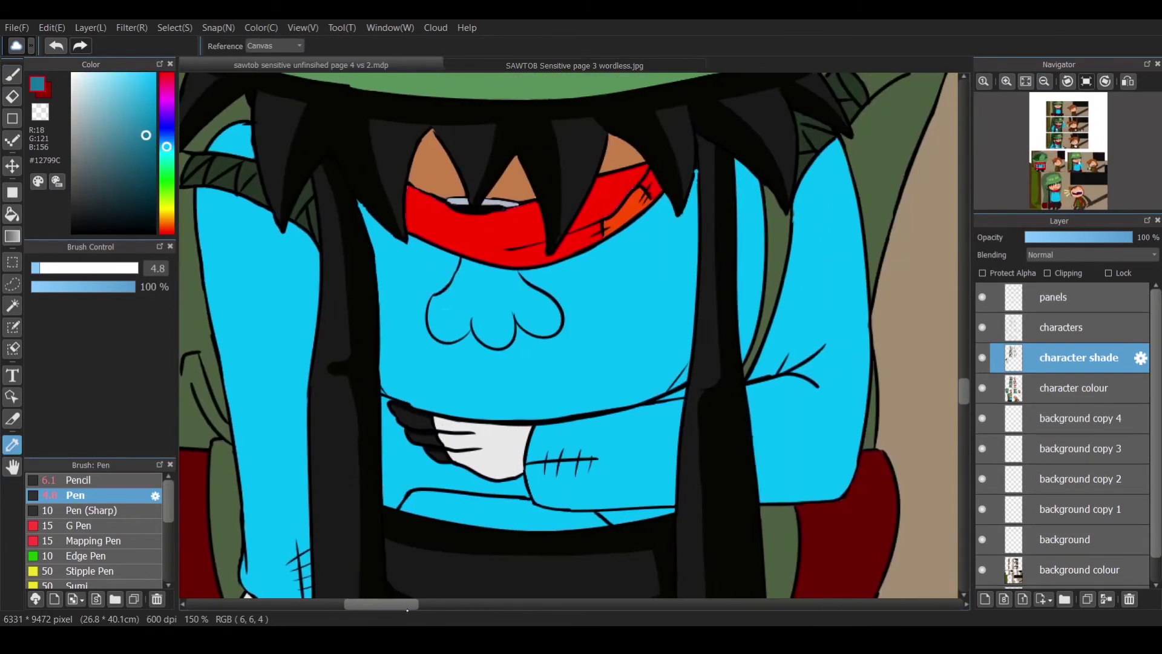
pyautogui.keyDown('alt'); pyautogui.click(206, 527); pyautogui.keyUp('alt')
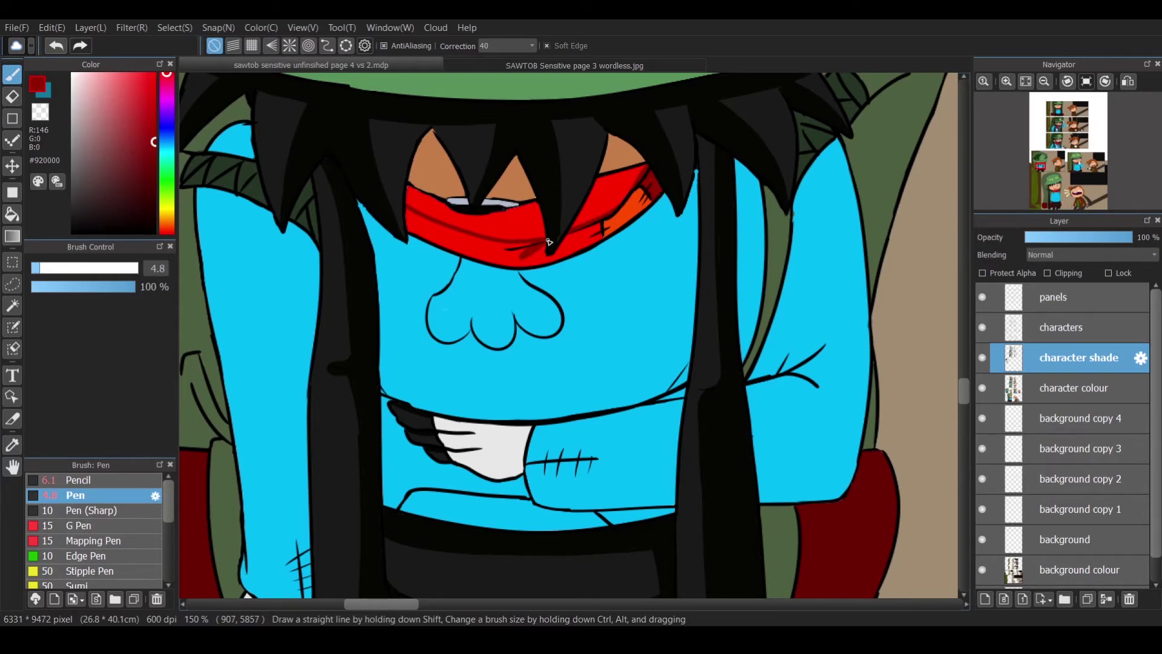
pyautogui.moveTo(635, 182); pyautogui.dragTo(417, 205)
pyautogui.scroll(1, 451, 197)
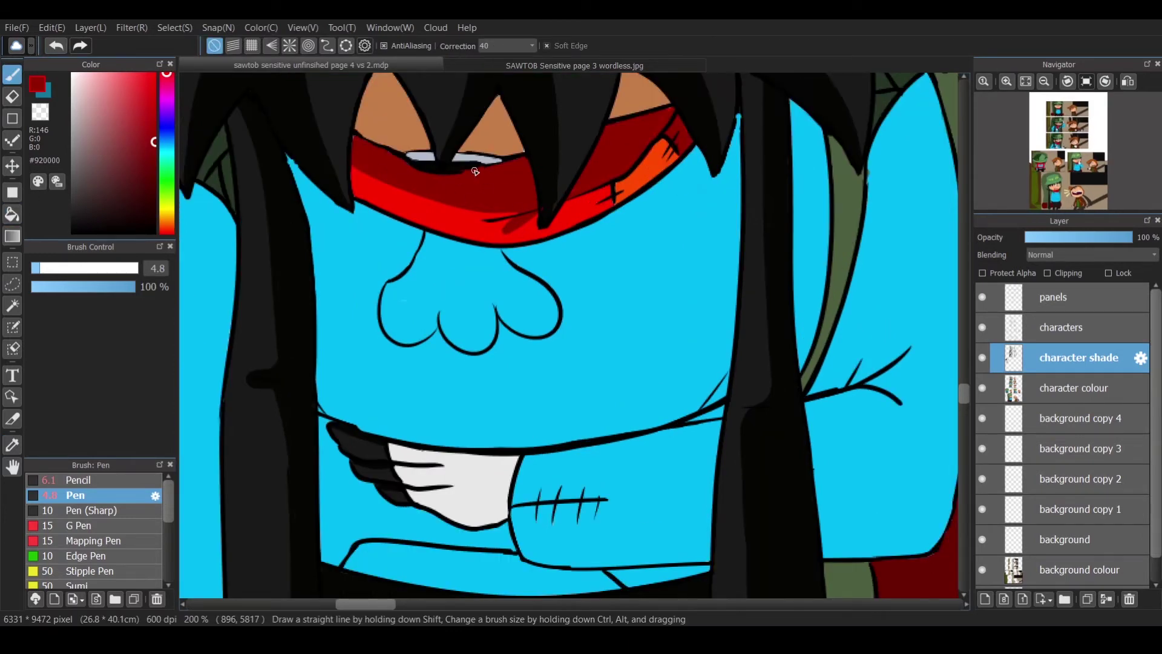
pyautogui.keyDown('alt'); pyautogui.click(659, 116); pyautogui.keyUp('alt')
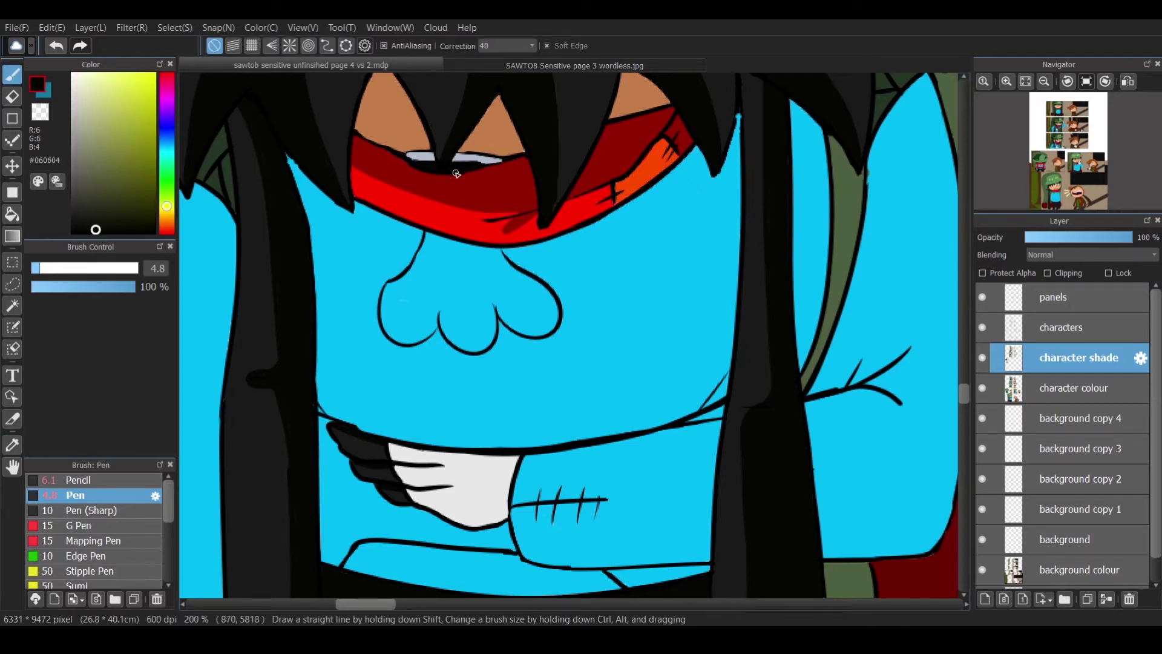
# Outline and fill the shadow cast on the blue top beneath the scarf and hair with #12799C.
pyautogui.press('x')
pyautogui.moveTo(310, 229)
pyautogui.mouseDown()
pyautogui.moveTo(551, 293)
pyautogui.moveTo(740, 191)
pyautogui.moveTo(802, 370)
pyautogui.moveTo(824, 212)
pyautogui.moveTo(803, 365)
pyautogui.mouseUp()
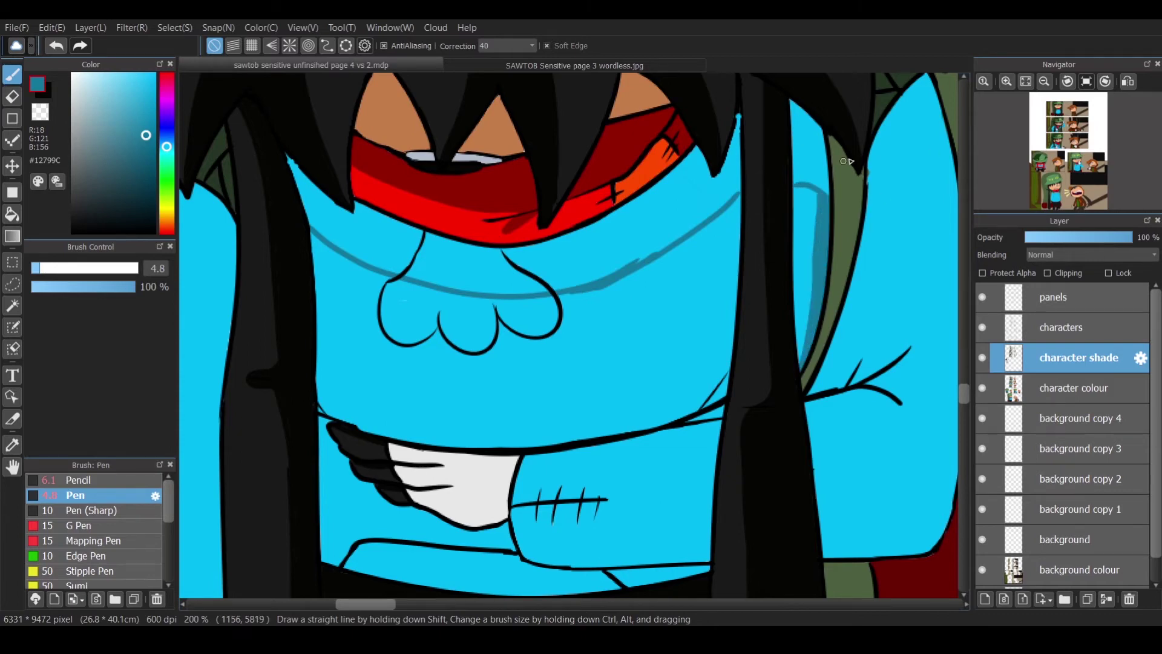
pyautogui.hotkey('ctrl', '-')
pyautogui.moveTo(219, 140)
pyautogui.mouseDown()
pyautogui.moveTo(249, 132)
pyautogui.moveTo(752, 187)
pyautogui.moveTo(754, 224)
pyautogui.mouseUp()
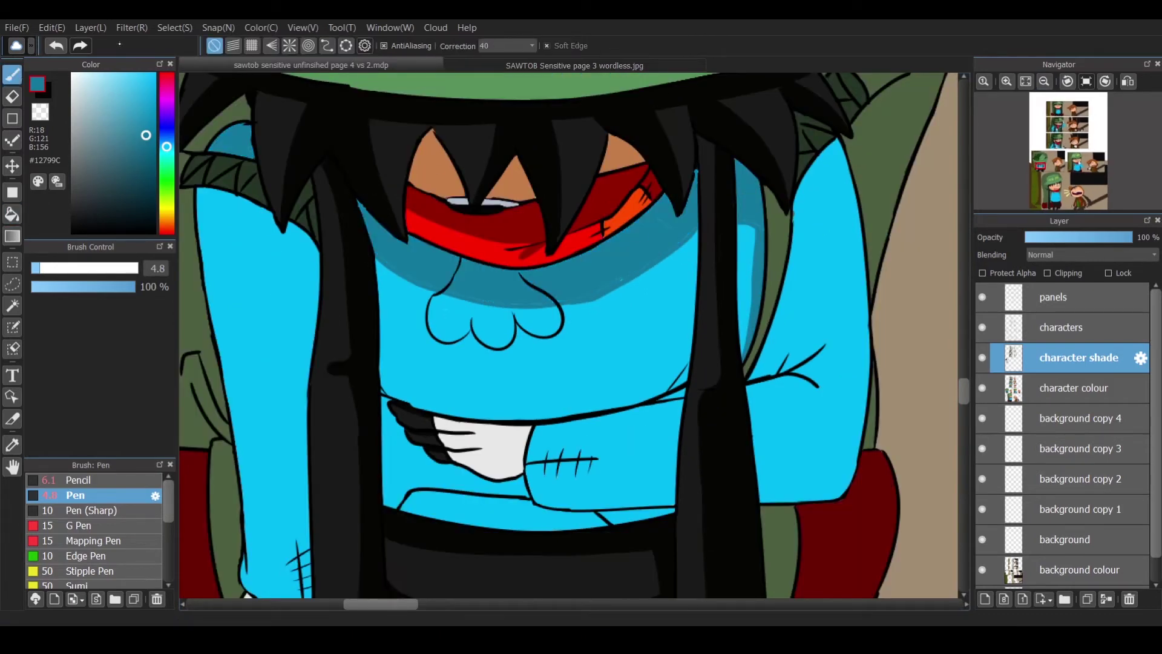
# Outline a shadow down the inner side of the straight blue sleeve and fill it with #12799C.
pyautogui.scroll(-5, 807, 236)
pyautogui.moveTo(279, 145); pyautogui.dragTo(285, 345)
pyautogui.press('g')
pyautogui.click(297, 182)
pyautogui.click(297, 333)
# Shade the lower edge of the chest and fill the belly area below the folded arm with #12799C.
pyautogui.press('b')
pyautogui.moveTo(380, 124); pyautogui.dragTo(651, 124)
pyautogui.hotkey('ctrl', 'z')
pyautogui.scroll(5, 514, 242)
pyautogui.moveTo(383, 362)
pyautogui.mouseDown()
pyautogui.moveTo(680, 358)
pyautogui.moveTo(387, 381)
pyautogui.moveTo(545, 391)
pyautogui.mouseUp()
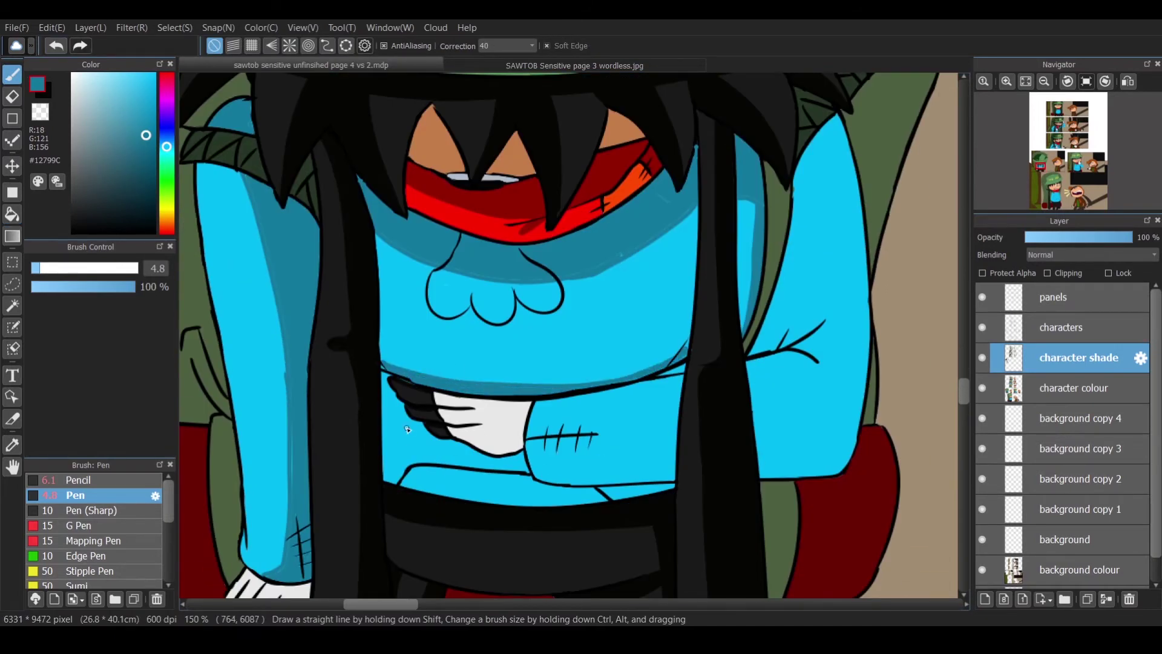
pyautogui.press('g')
pyautogui.click(435, 442)
# Outline #12799C shadows along the folded forearm and shade the inner edge and elbow crease of its upper sleeve.
pyautogui.press('b')
pyautogui.moveTo(528, 431); pyautogui.dragTo(678, 423)
pyautogui.hotkey('ctrl', 'z')
pyautogui.moveTo(528, 423); pyautogui.dragTo(677, 445)
pyautogui.moveTo(756, 451); pyautogui.dragTo(857, 445)
pyautogui.moveTo(777, 284)
pyautogui.mouseDown()
pyautogui.moveTo(799, 340)
pyautogui.moveTo(750, 366)
pyautogui.mouseUp()
pyautogui.moveTo(775, 309); pyautogui.dragTo(750, 361)
pyautogui.moveTo(795, 176); pyautogui.dragTo(790, 262)
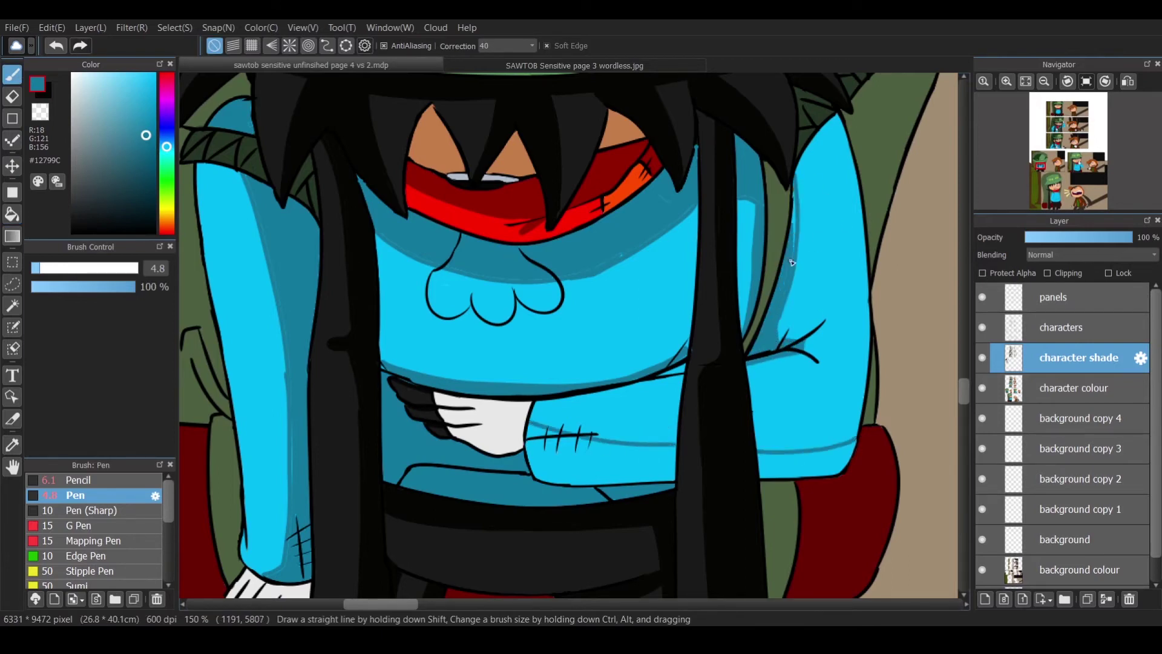
pyautogui.moveTo(796, 176); pyautogui.dragTo(840, 116)
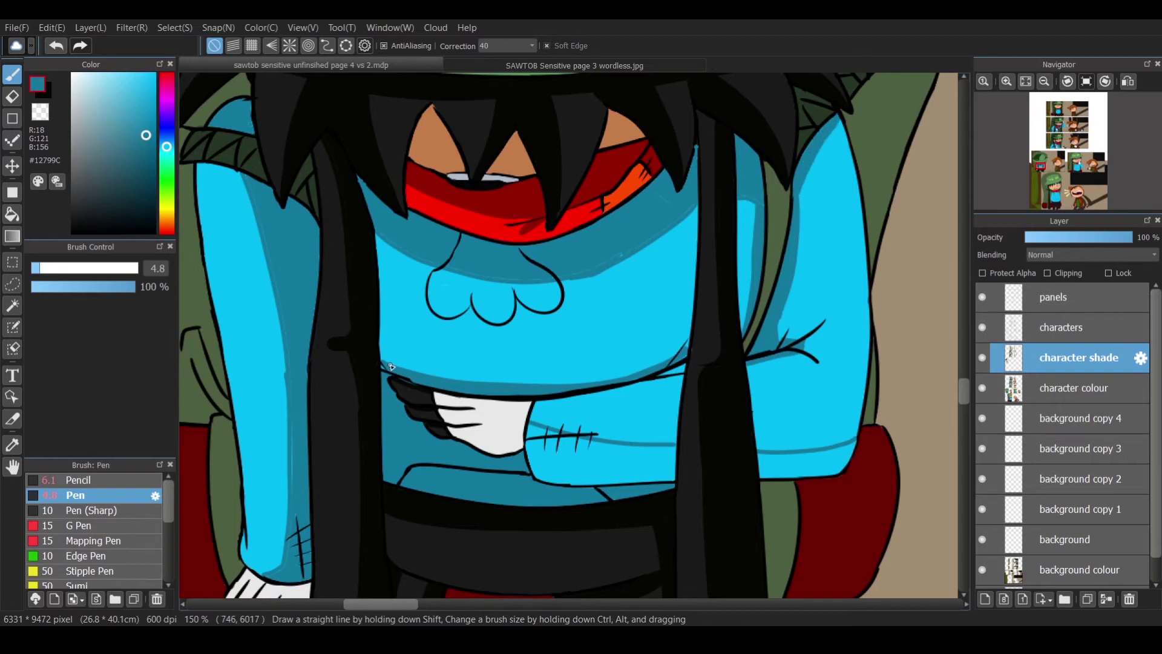
# Smooth the edge of the chest shadow and fill the outlined underside of the folded forearm with #12799C.
pyautogui.hotkey('ctrl', '+')
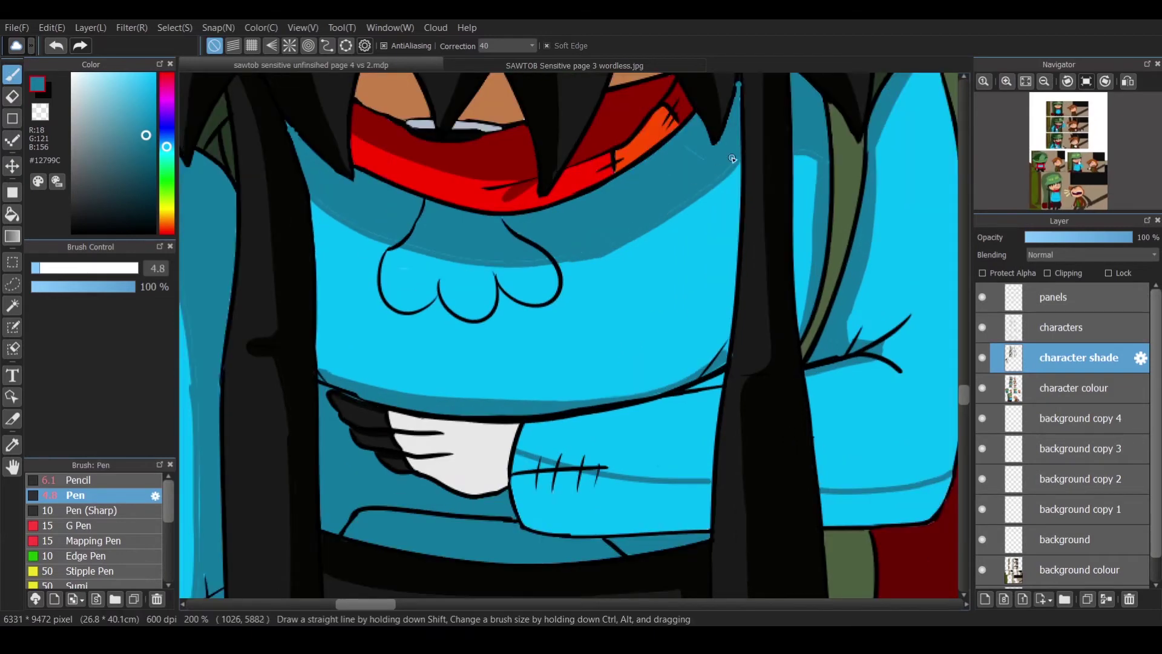
pyautogui.moveTo(433, 259); pyautogui.dragTo(320, 214)
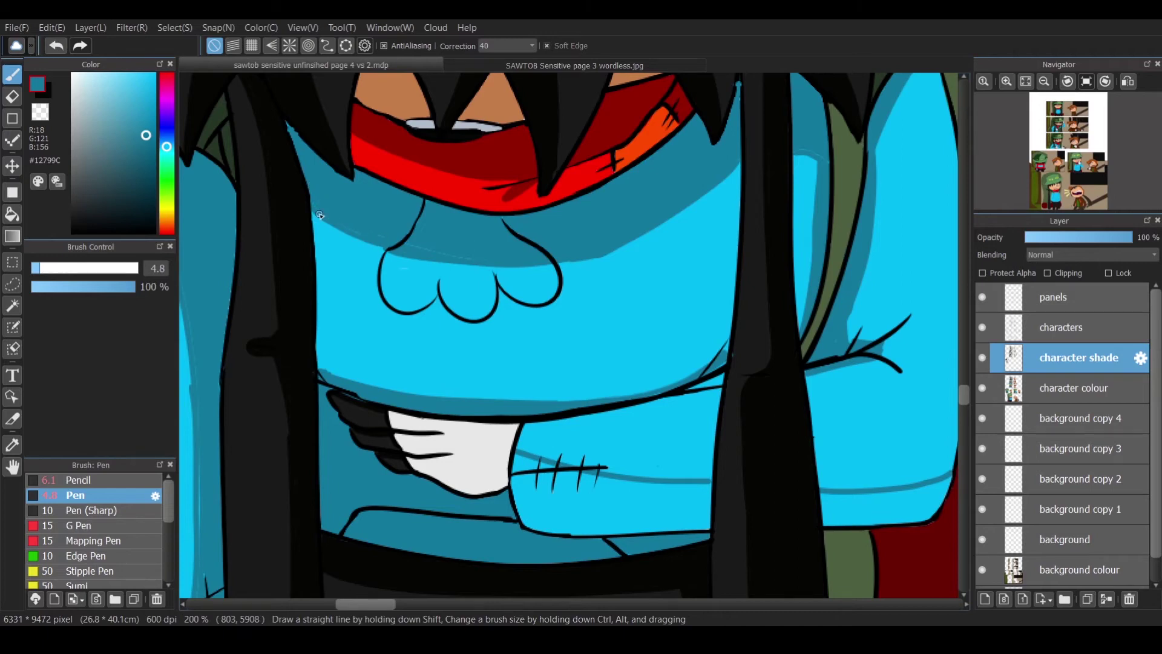
pyautogui.hscroll(6, 441, 542)
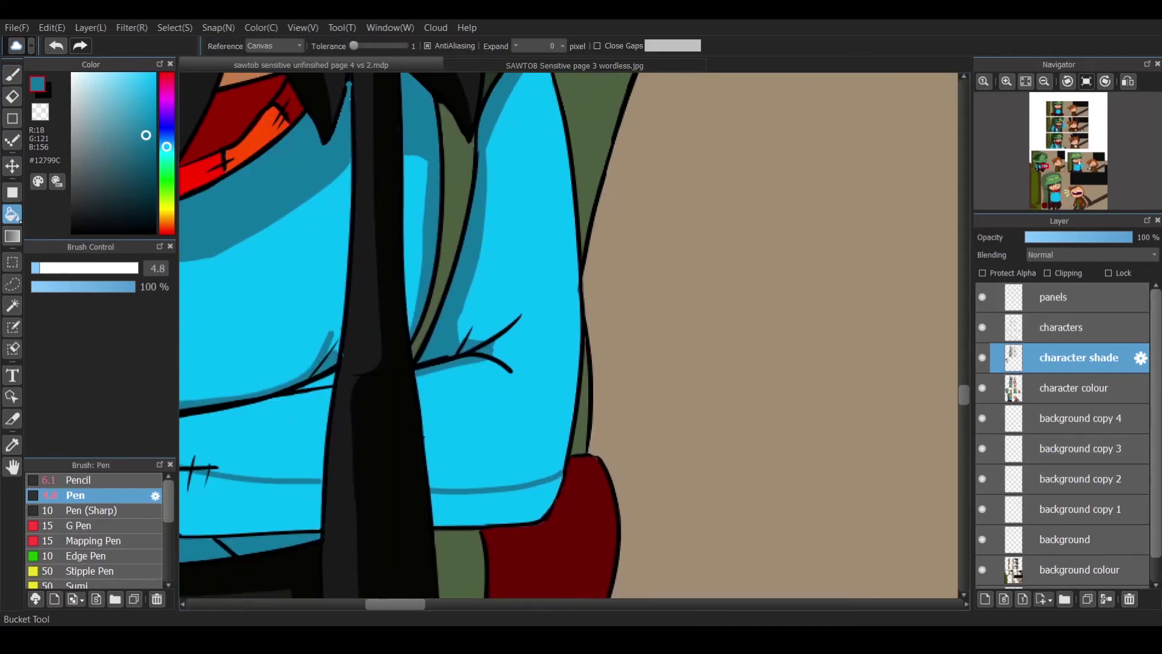
pyautogui.hscroll(-6, 464, 429)
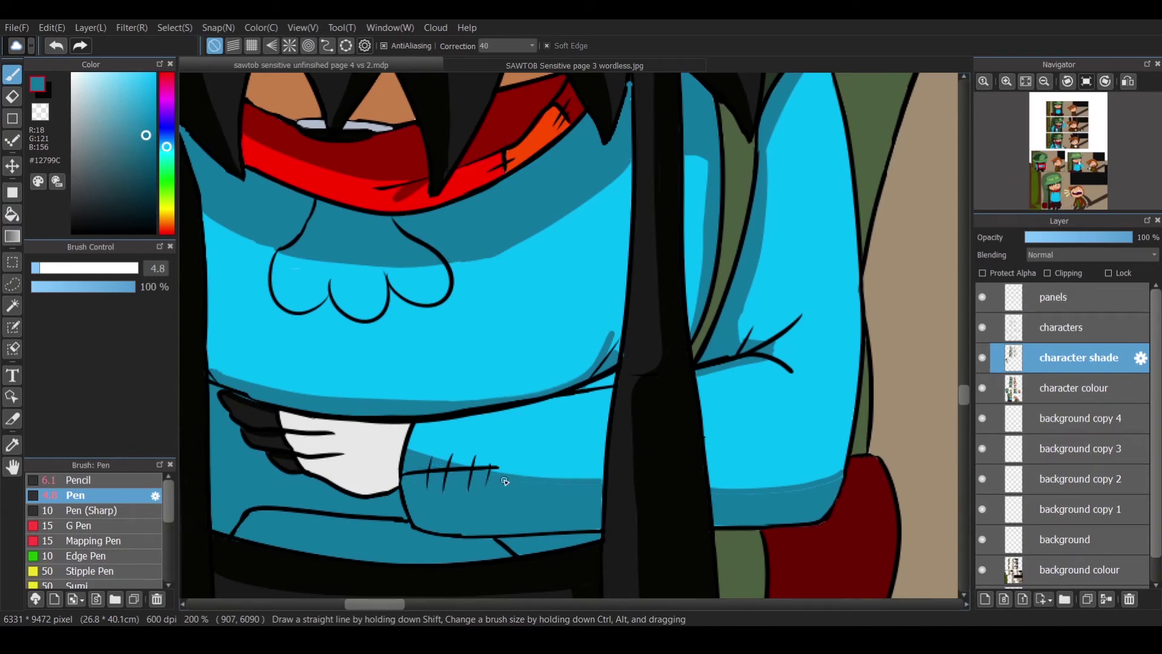
pyautogui.press('e')
pyautogui.press('b')
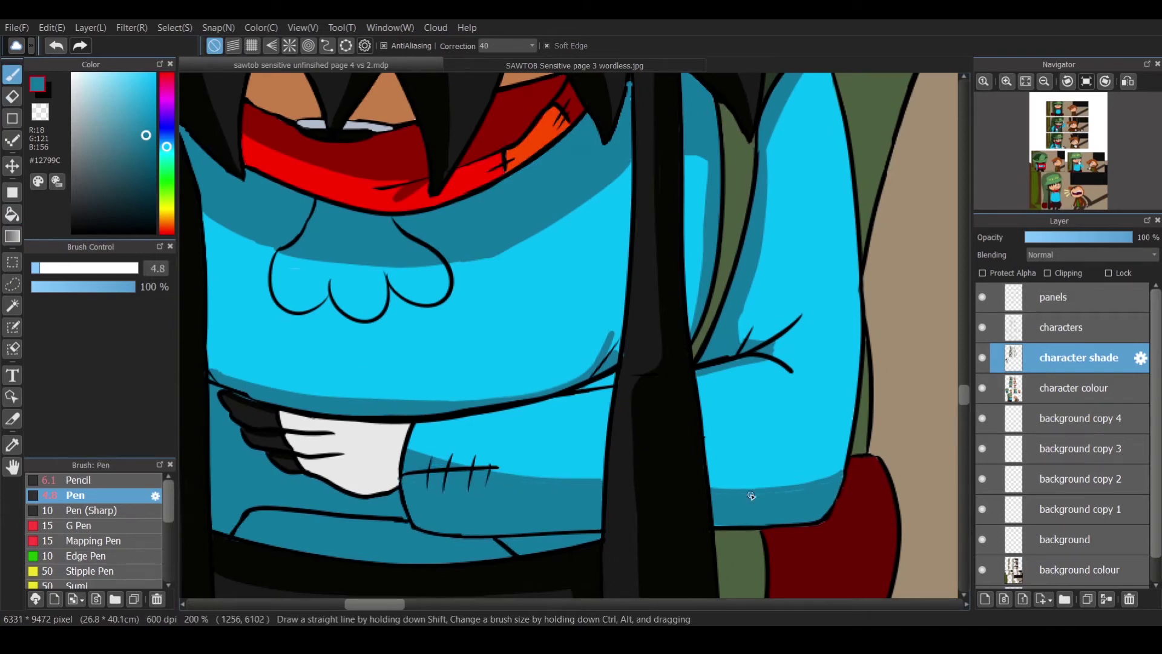
# Touch up the shadow on the straight sleeve down to its stitched cuff with #12799C.
pyautogui.hscroll(-6, 486, 192)
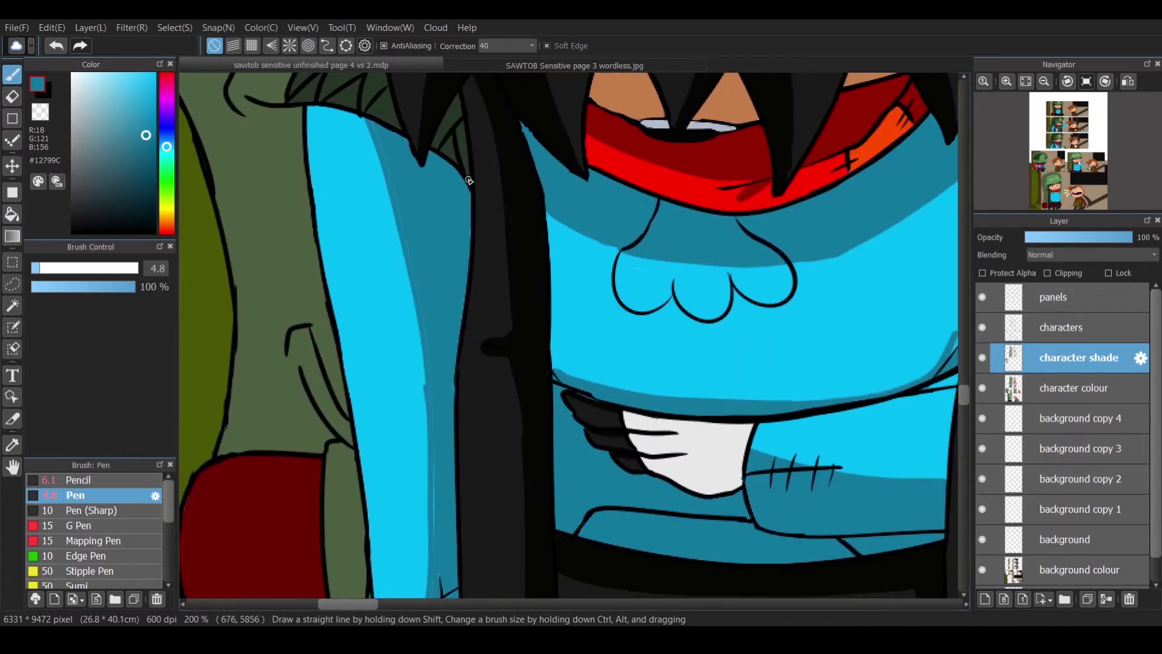
pyautogui.moveTo(401, 219); pyautogui.dragTo(382, 110)
pyautogui.hotkey('ctrl', 'z')
pyautogui.scroll(-5, 452, 406)
pyautogui.scroll(1, 442, 360)
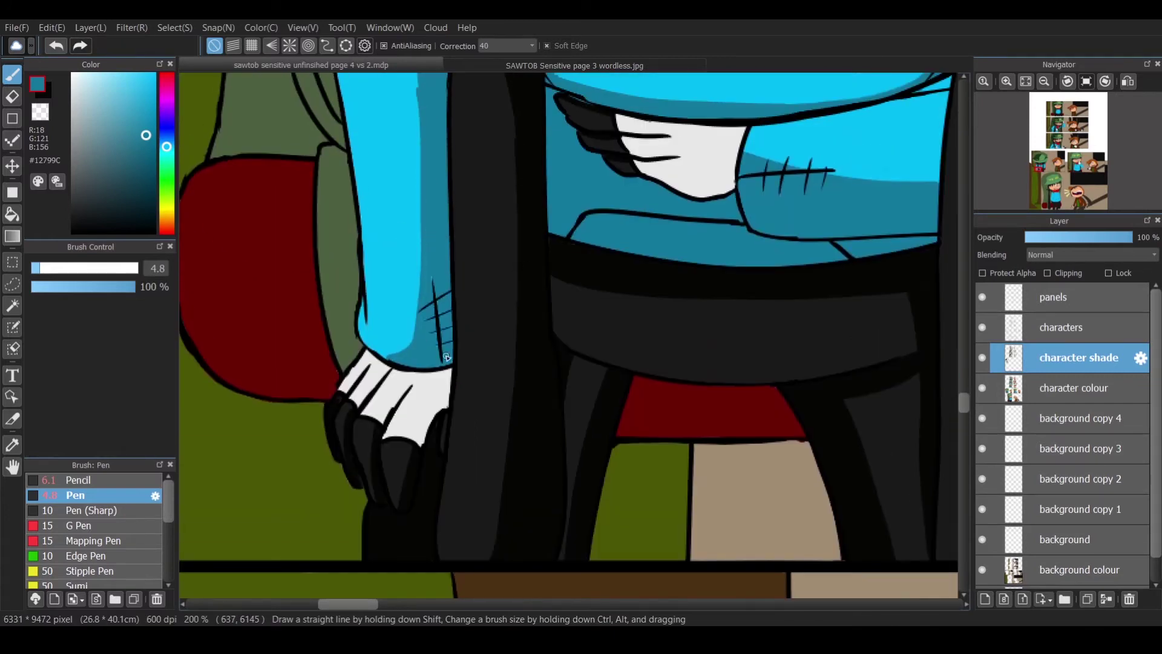
# Shade the underside of the red bedroll's end beside the straight arm with #3F0201 and clean up its edge.
pyautogui.scroll(-4, 568, 332)
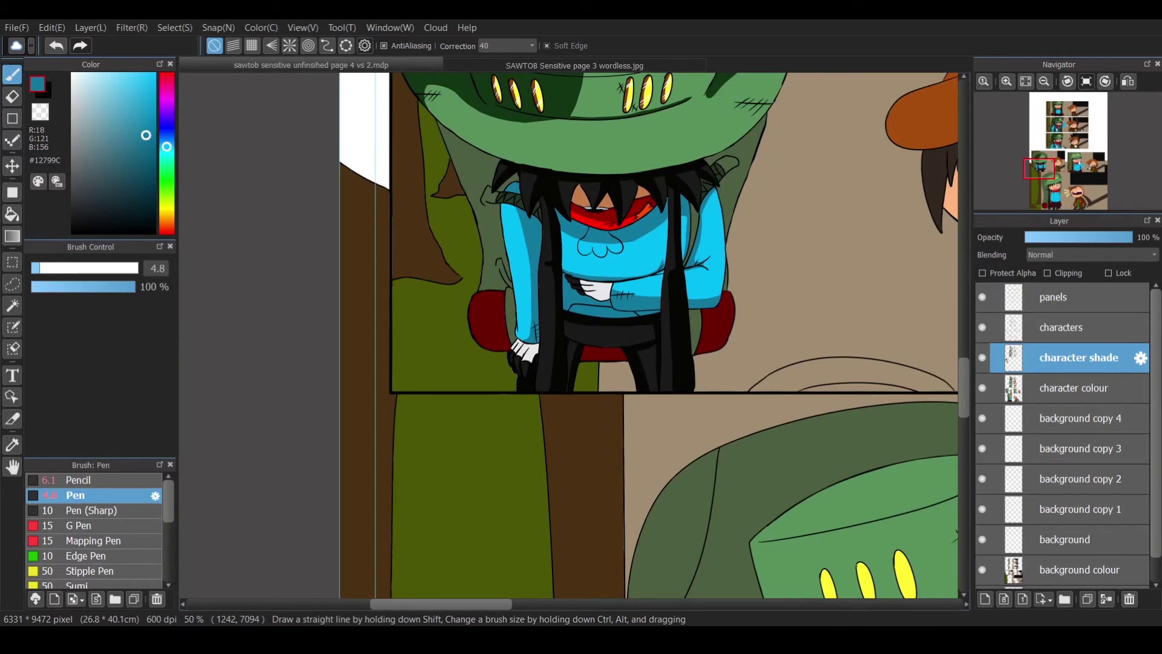
pyautogui.press('alt')
pyautogui.scroll(1, 959, 353)
pyautogui.scroll(2, 545, 363)
pyautogui.click(509, 393)
pyautogui.scroll(4, 424, 376)
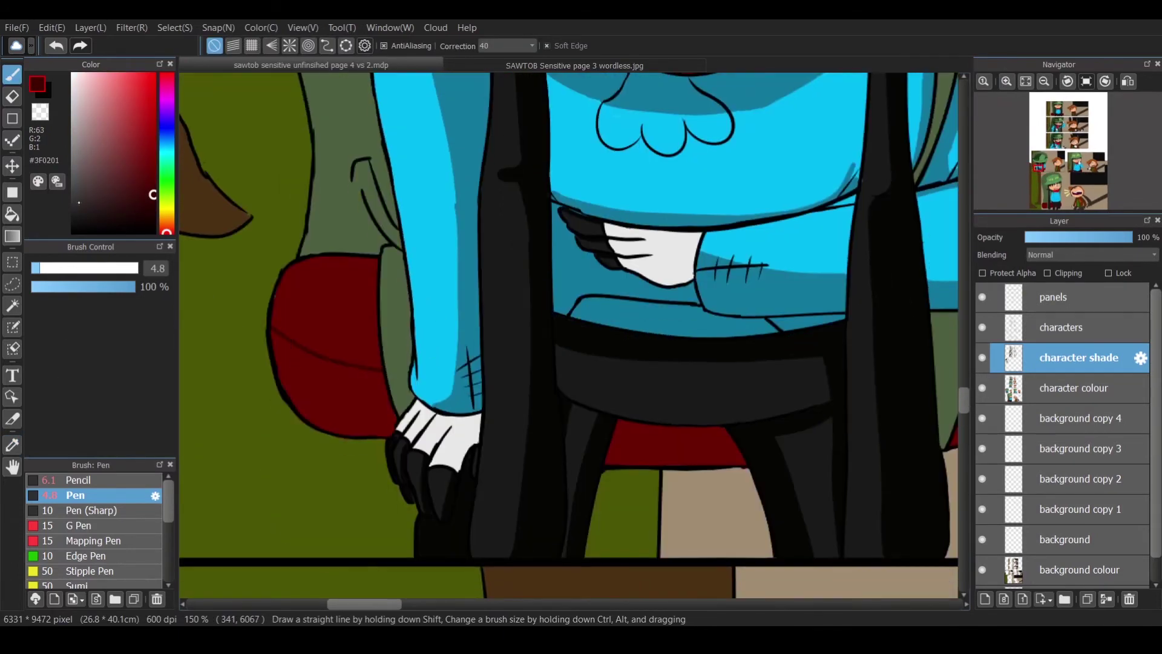
pyautogui.click(324, 361)
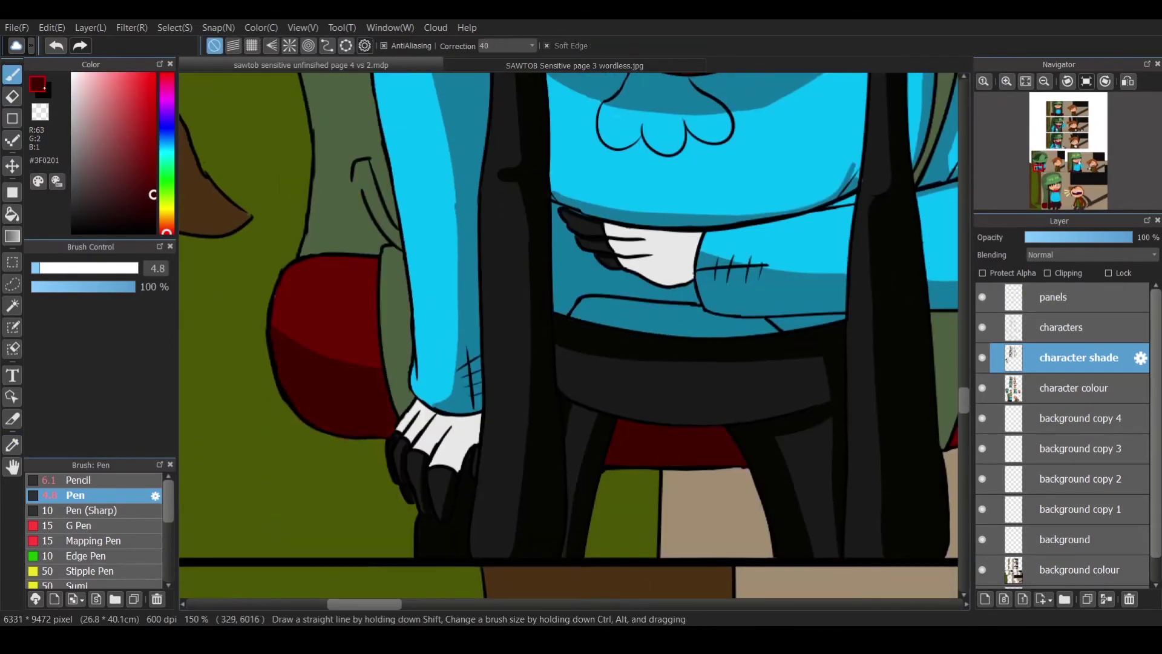
pyautogui.press('e')
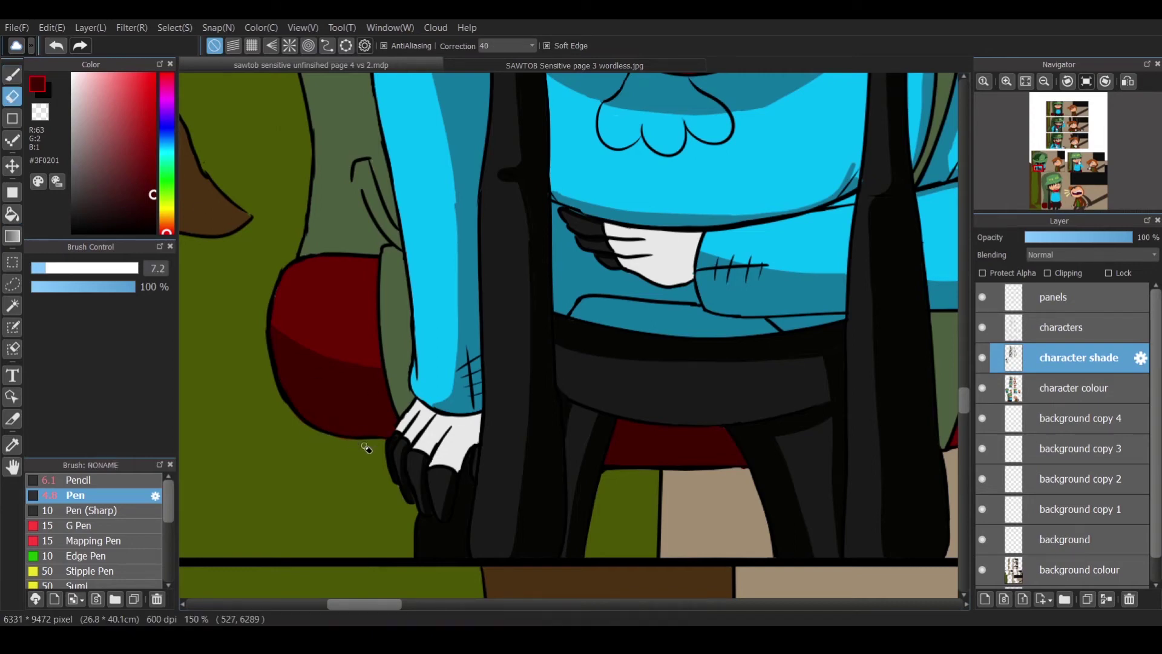
# Shade the underside of the bedroll's opposite end, beyond the bent elbow, with #3F0201.
pyautogui.hscroll(5, 367, 448)
pyautogui.press('p')
pyautogui.hscroll(5, 397, 477)
pyautogui.press('g')
pyautogui.click(451, 377)
pyautogui.press('p')
# Sample #2E4121 and outline and fill the shadow on the backpack's top around the hat crown.
pyautogui.hotkey('ctrl', '0')
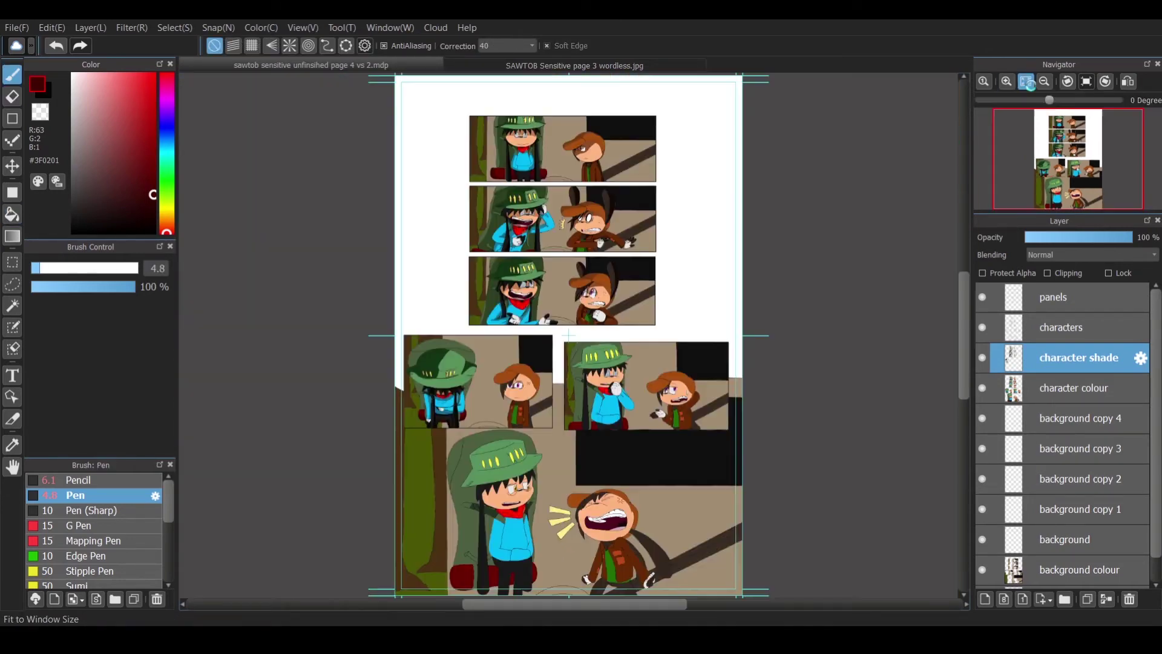
pyautogui.press('z')
pyautogui.click(568, 335)
pyautogui.click(569, 335)
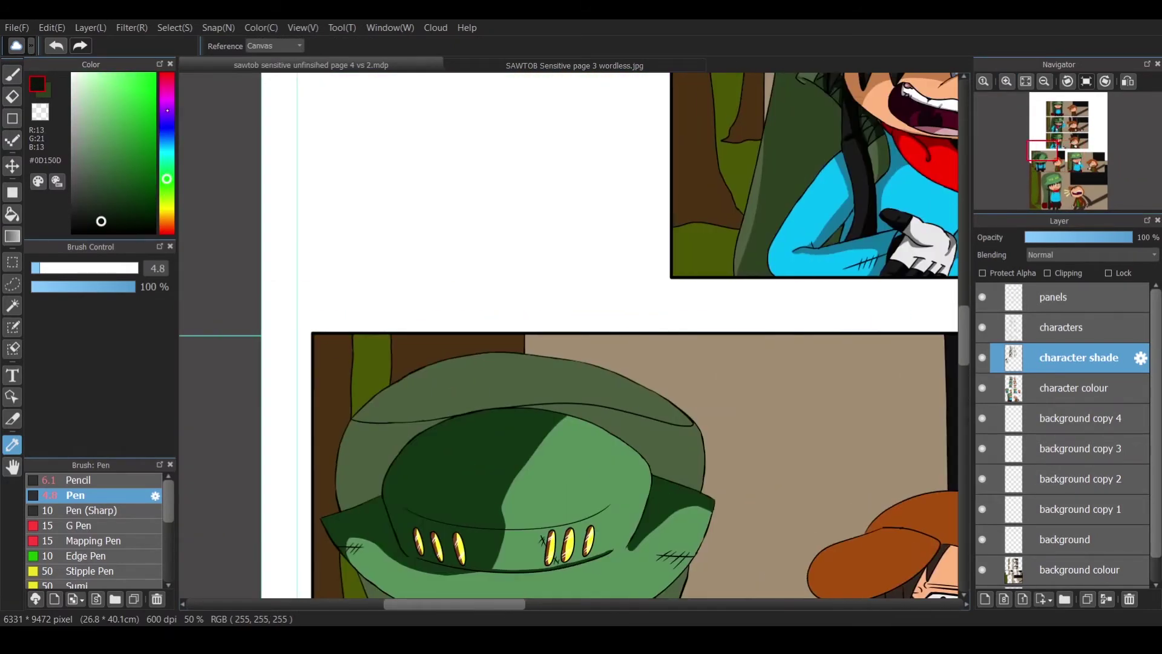
pyautogui.scroll(-5, 569, 333)
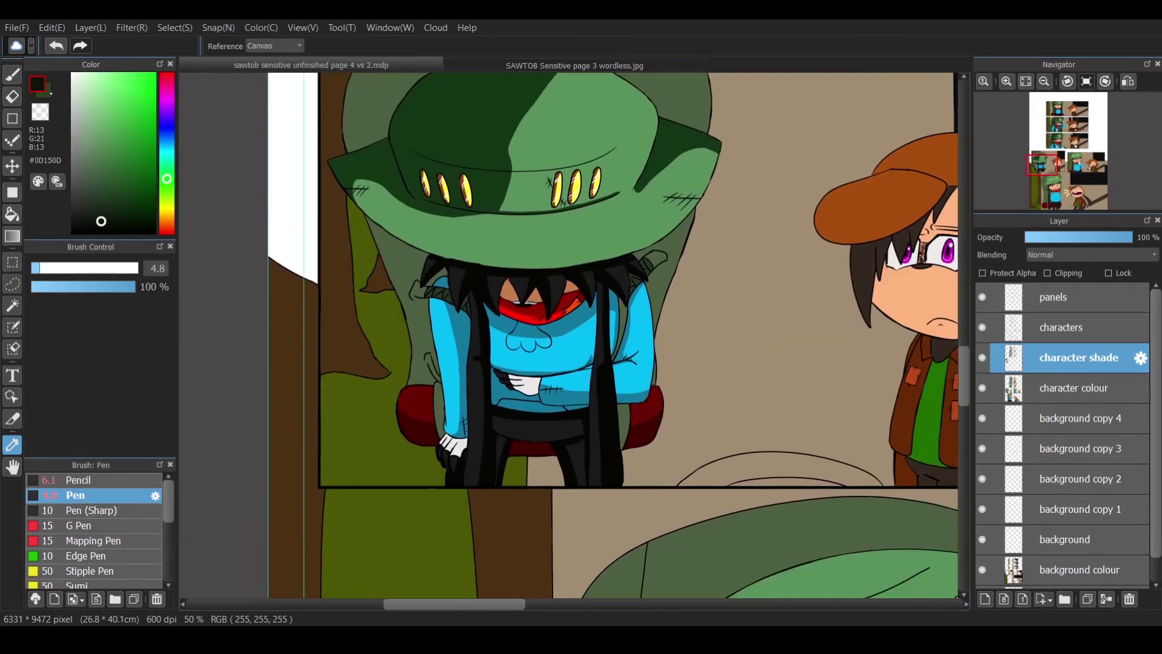
pyautogui.click(387, 180)
pyautogui.press('p')
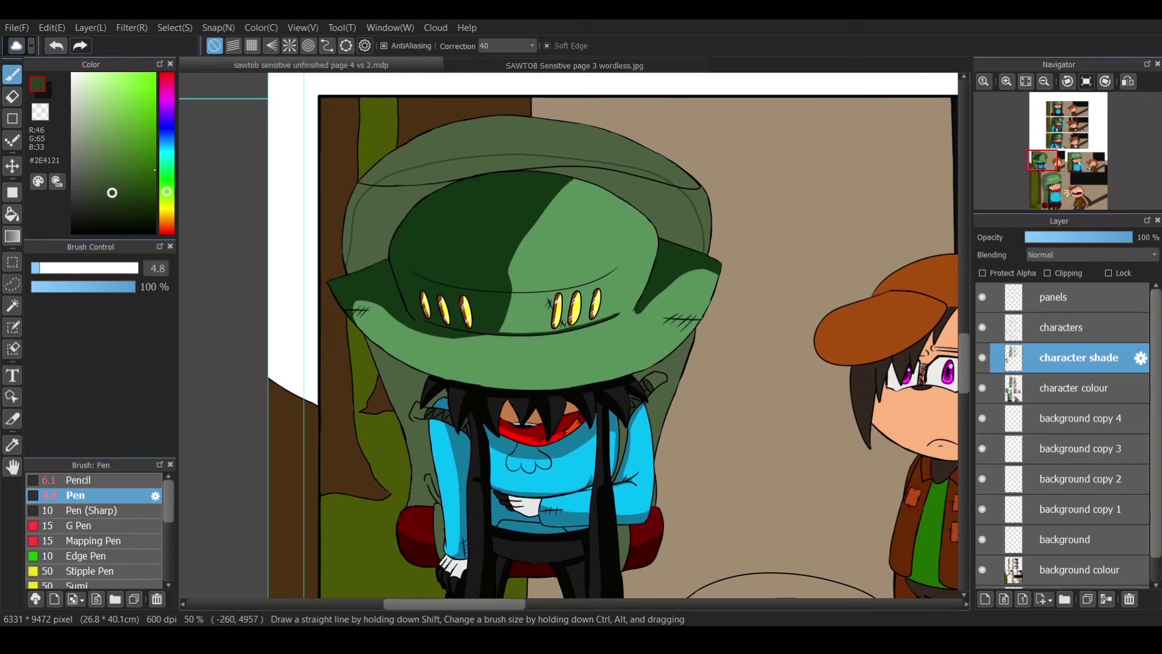
pyautogui.press('g')
pyautogui.click(387, 180)
pyautogui.press('p')
# Fill the backpack body below both sides of the hat brim with #2E4121.
pyautogui.hotkey('ctrl', '+')
pyautogui.scroll(-3, 370, 293)
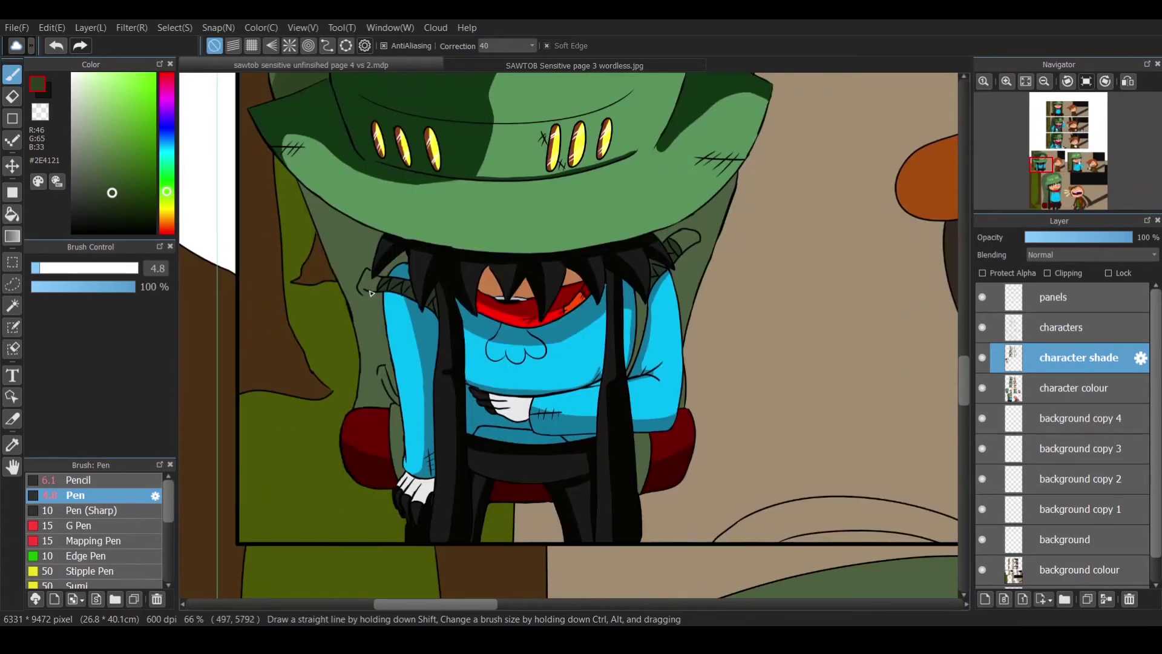
pyautogui.press('g')
pyautogui.click(370, 235)
pyautogui.click(703, 246)
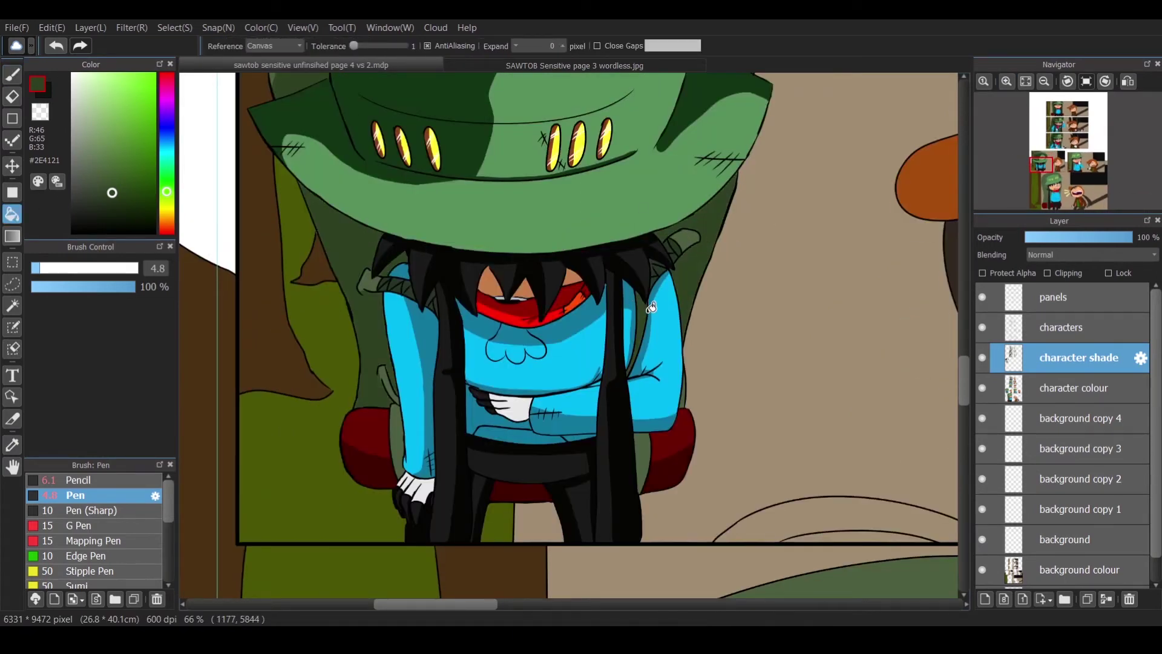
pyautogui.press('b')
# Shade the thin backpack straps beside both sleeves and across the bedroll ends with #2E4121.
pyautogui.scroll(2, 730, 228)
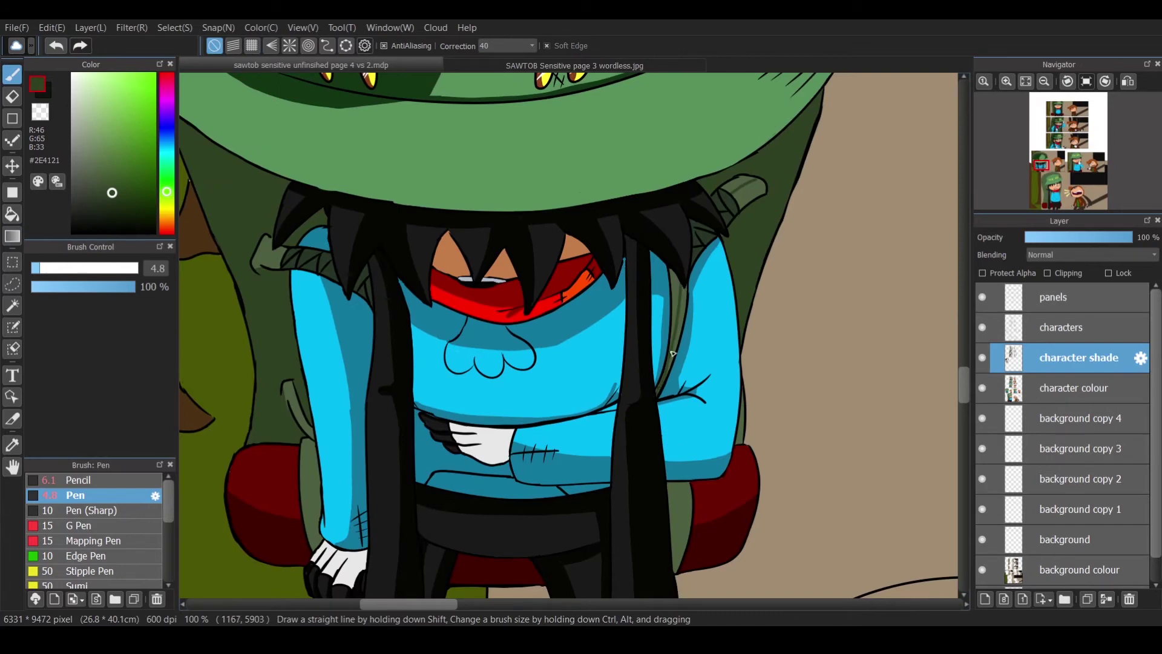
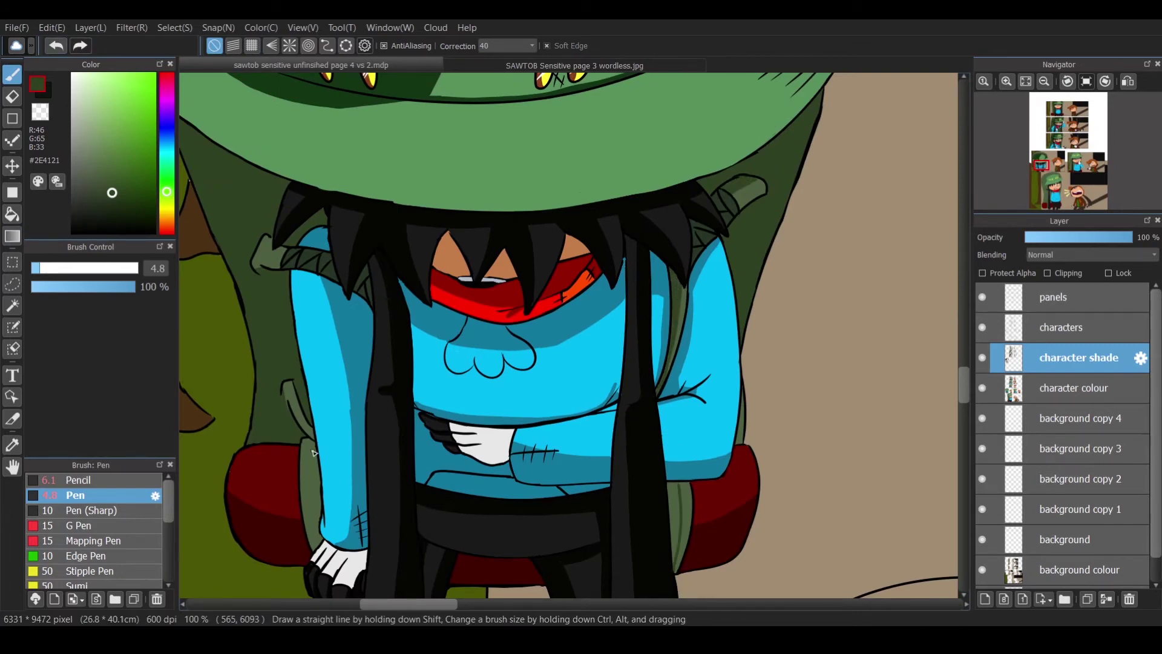
pyautogui.press('g')
pyautogui.click(683, 527)
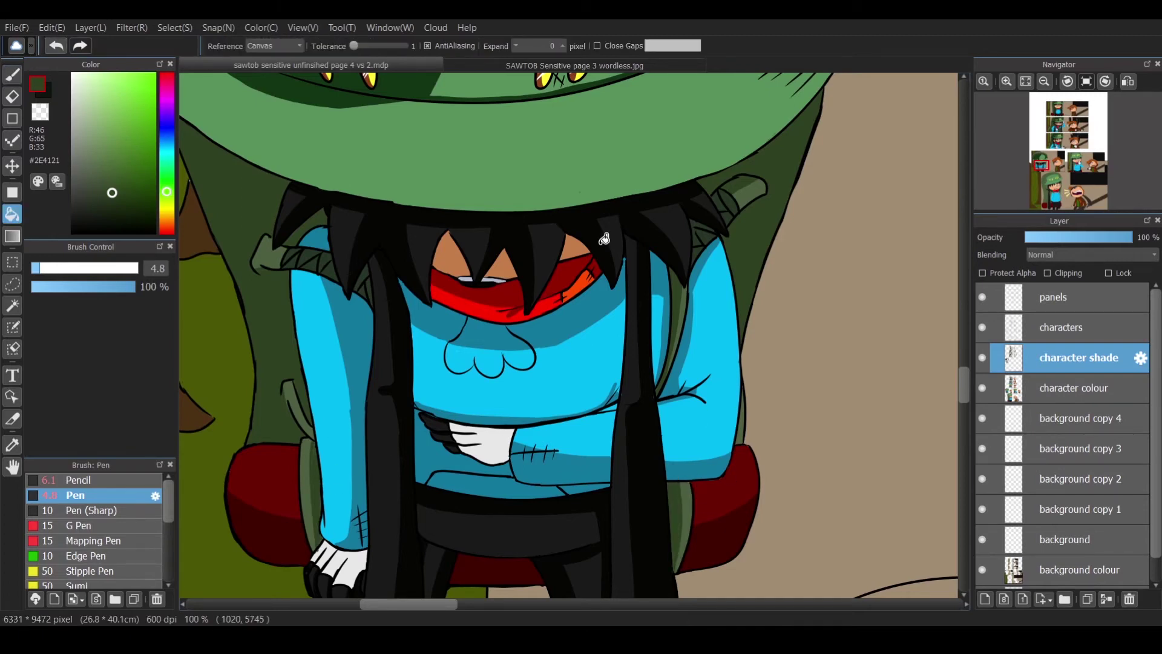
pyautogui.press('b')
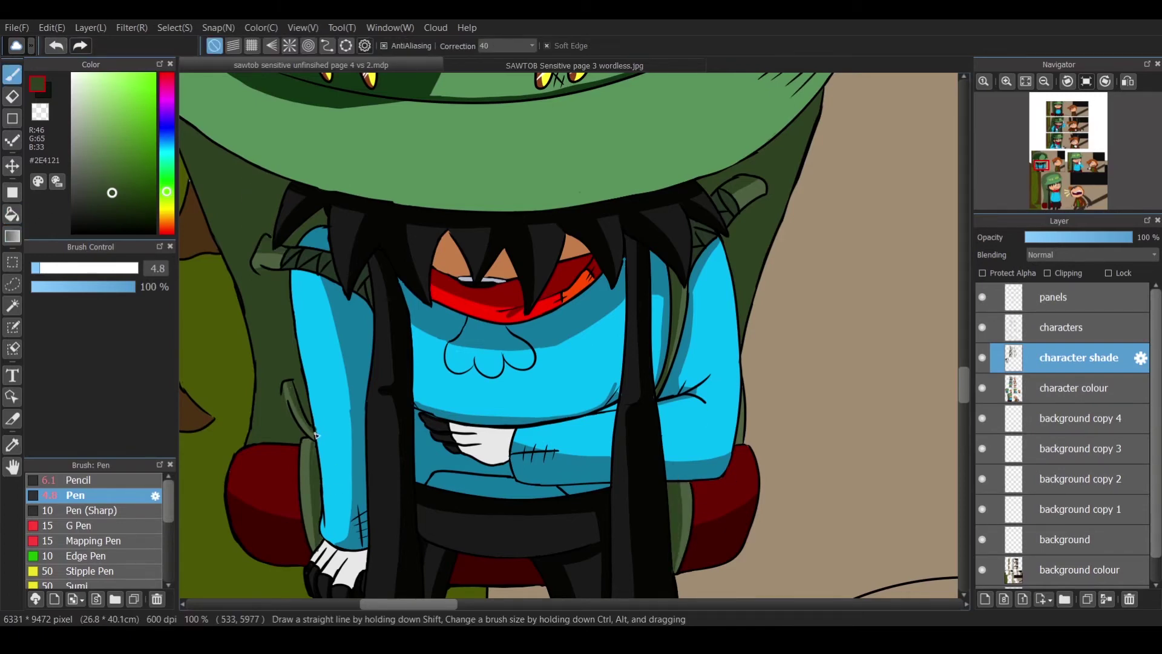
pyautogui.scroll(2, 451, 596)
pyautogui.hscroll(-5, 401, 150)
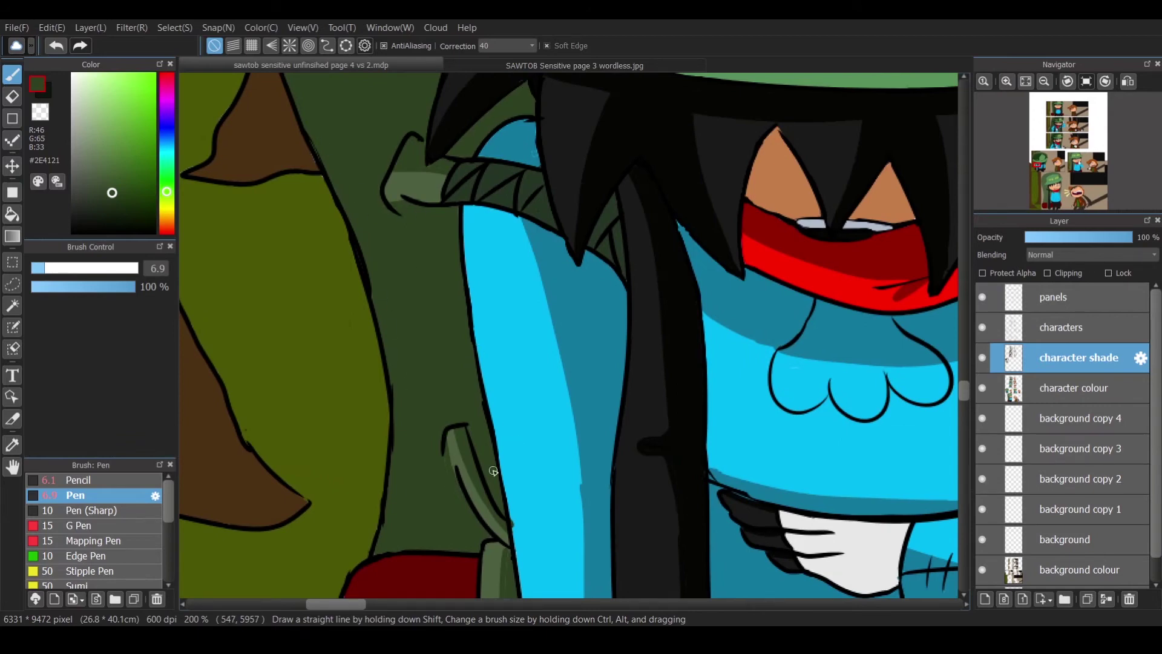
# Touch up the backpack shadow from the straight sleeve up to the hat brim with #2E4121.
pyautogui.scroll(-3, 481, 402)
pyautogui.scroll(1, 515, 513)
pyautogui.scroll(8, 449, 317)
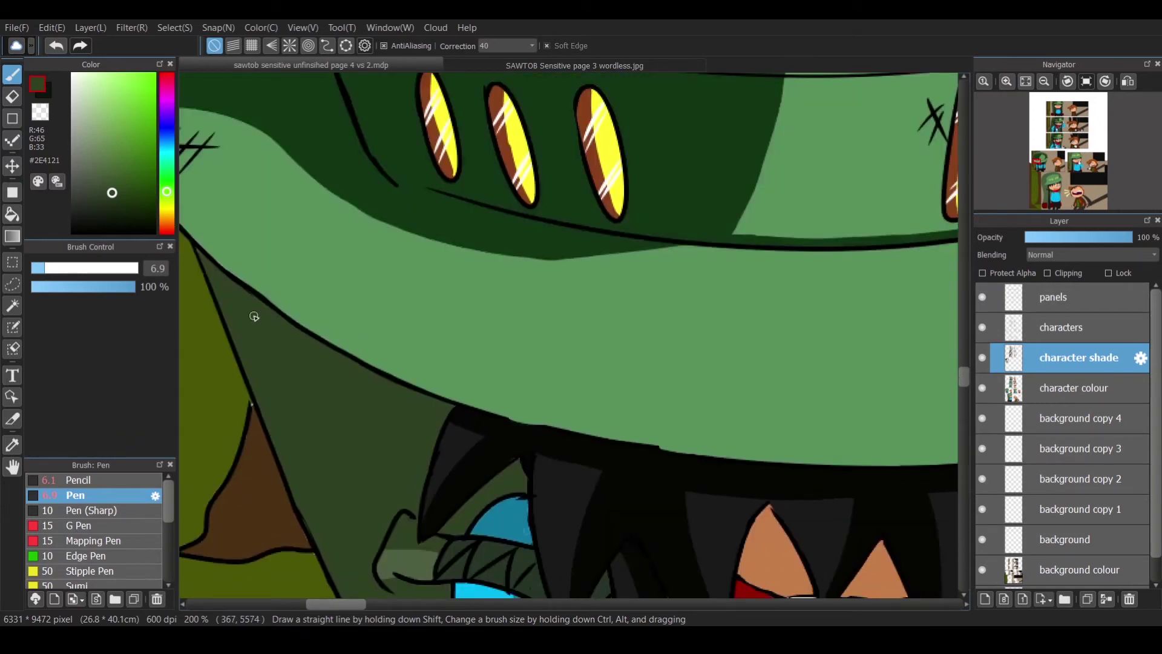
pyautogui.scroll(5, 448, 369)
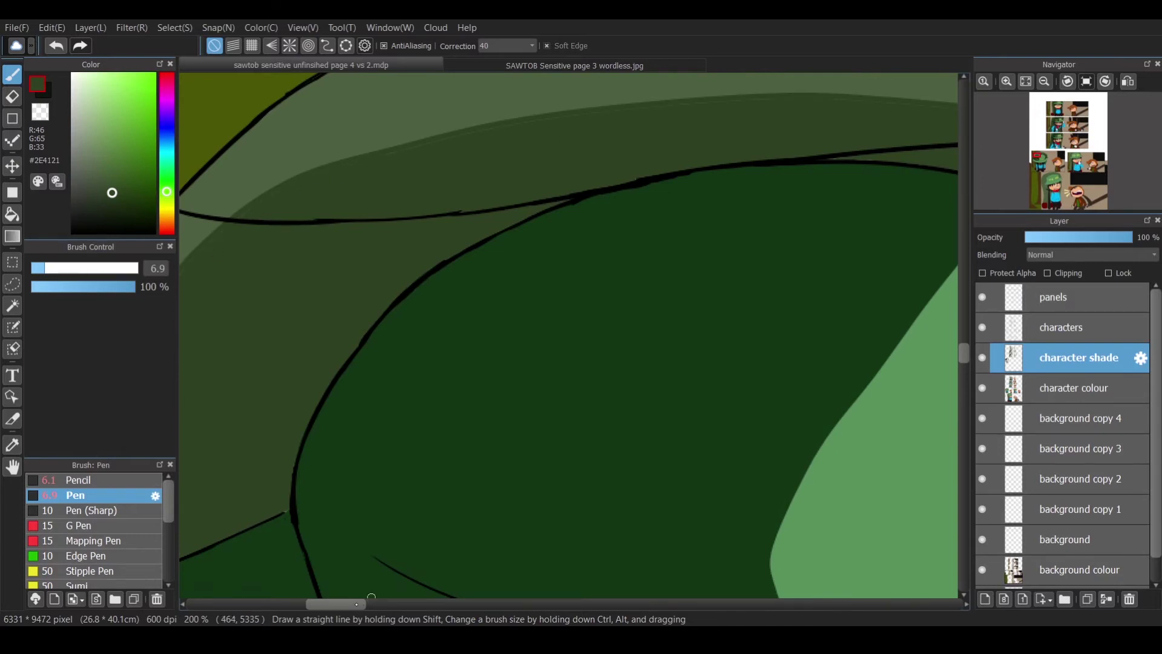
# Touch up the #2E4121 shadow over the backpack's top and down its side next to the bent arm.
pyautogui.hscroll(-3, 622, 298)
pyautogui.hscroll(3, 427, 284)
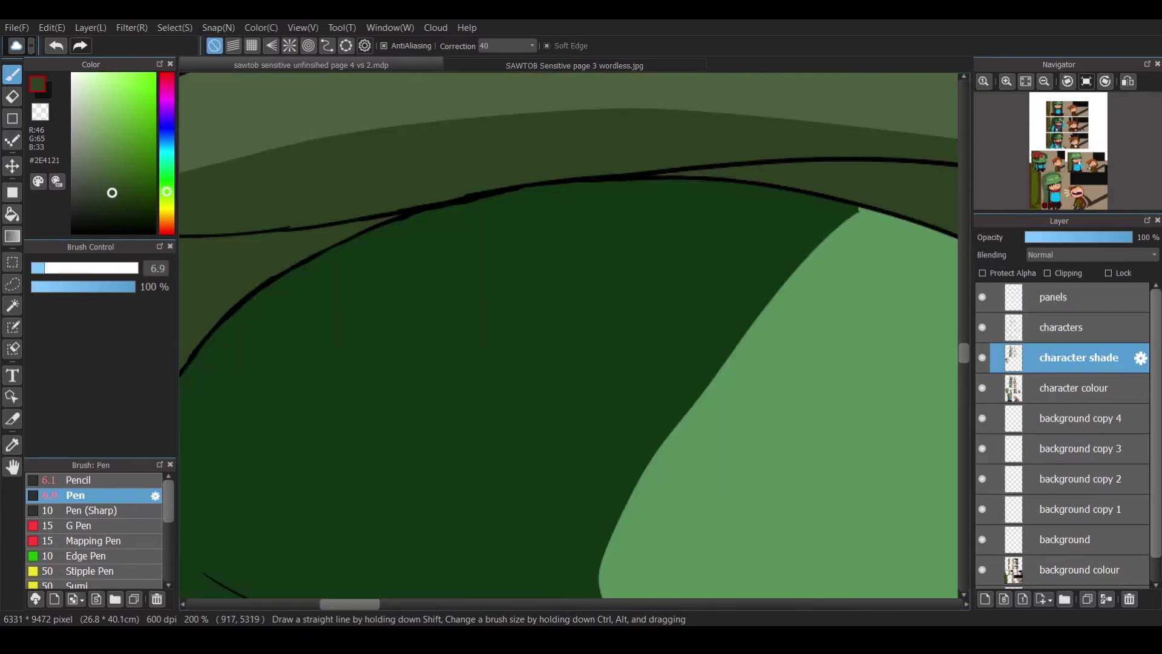
pyautogui.hscroll(3, 383, 452)
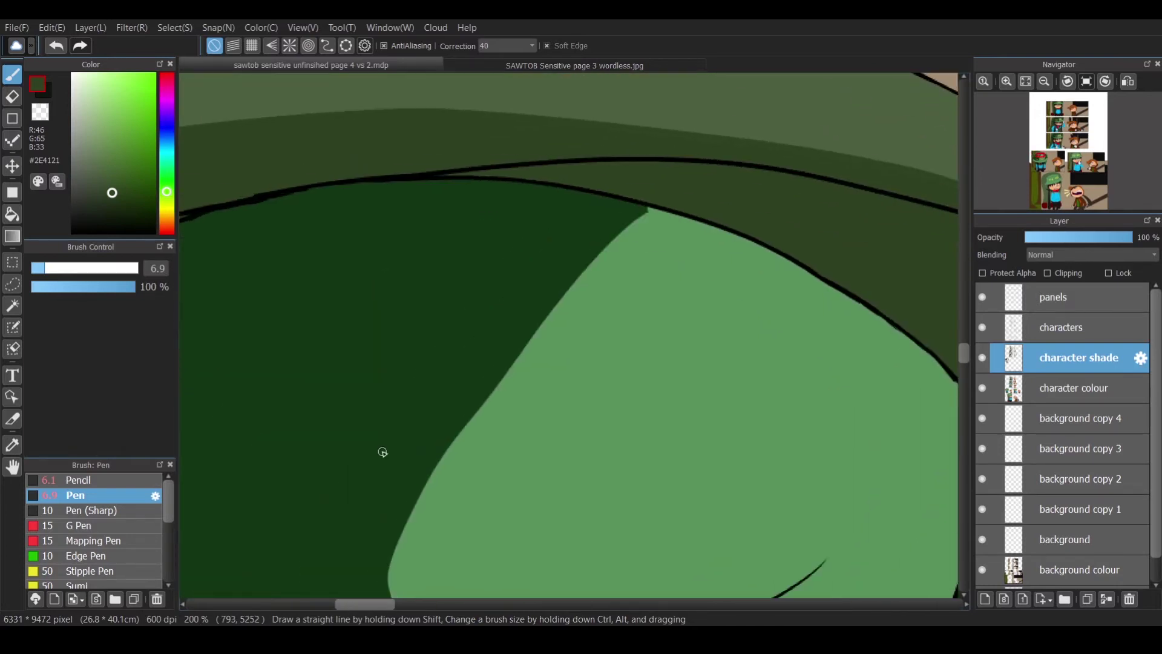
pyautogui.hscroll(4, 364, 571)
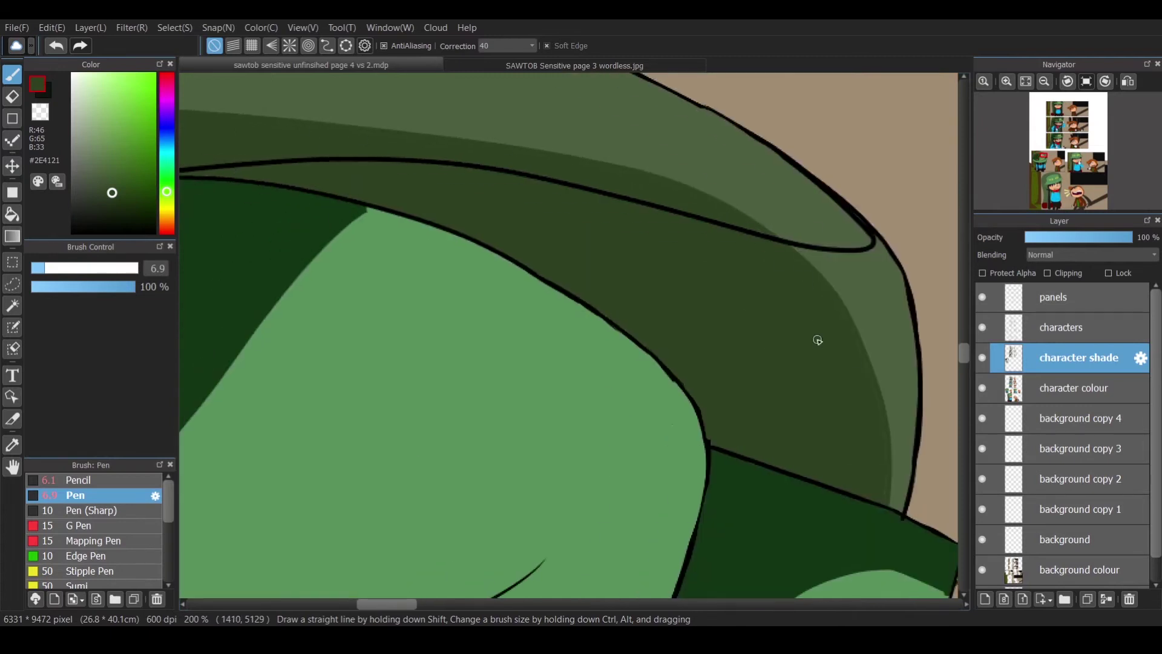
pyautogui.hscroll(4, 817, 340)
pyautogui.scroll(-4, 317, 356)
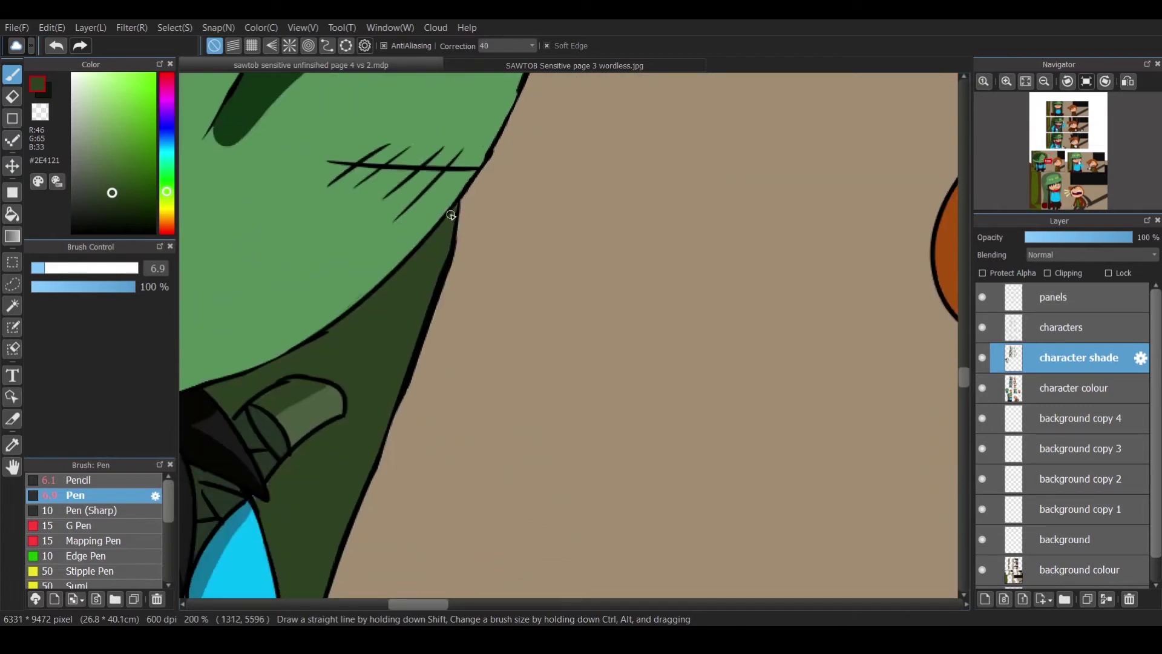
pyautogui.scroll(-4, 407, 588)
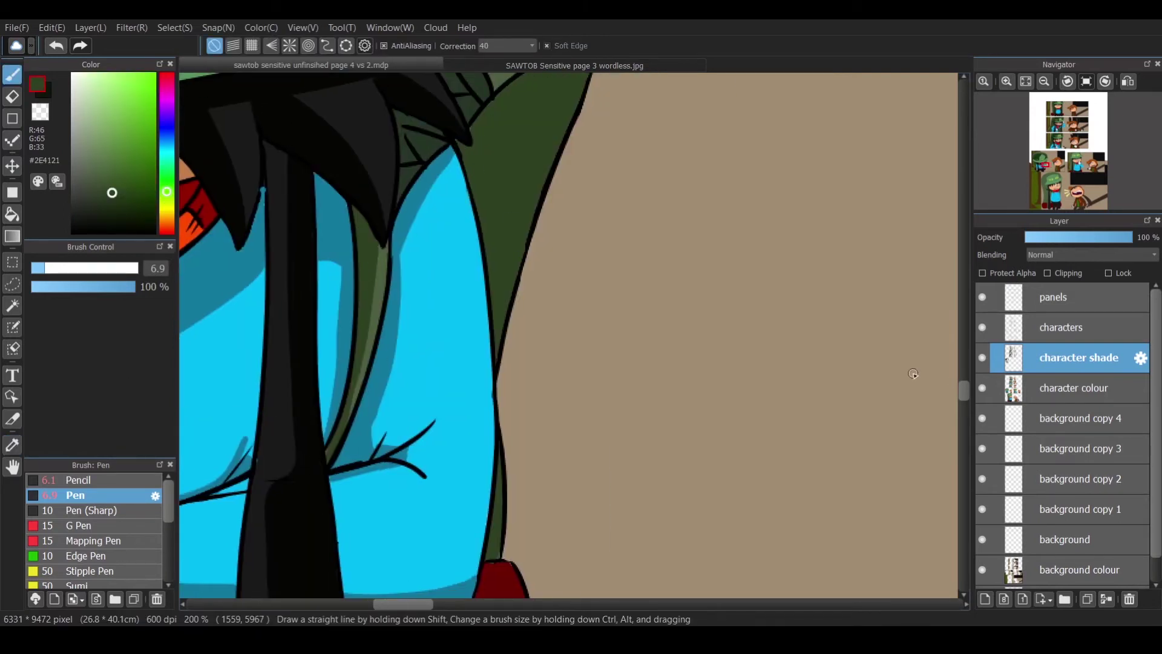
pyautogui.scroll(-4, 364, 255)
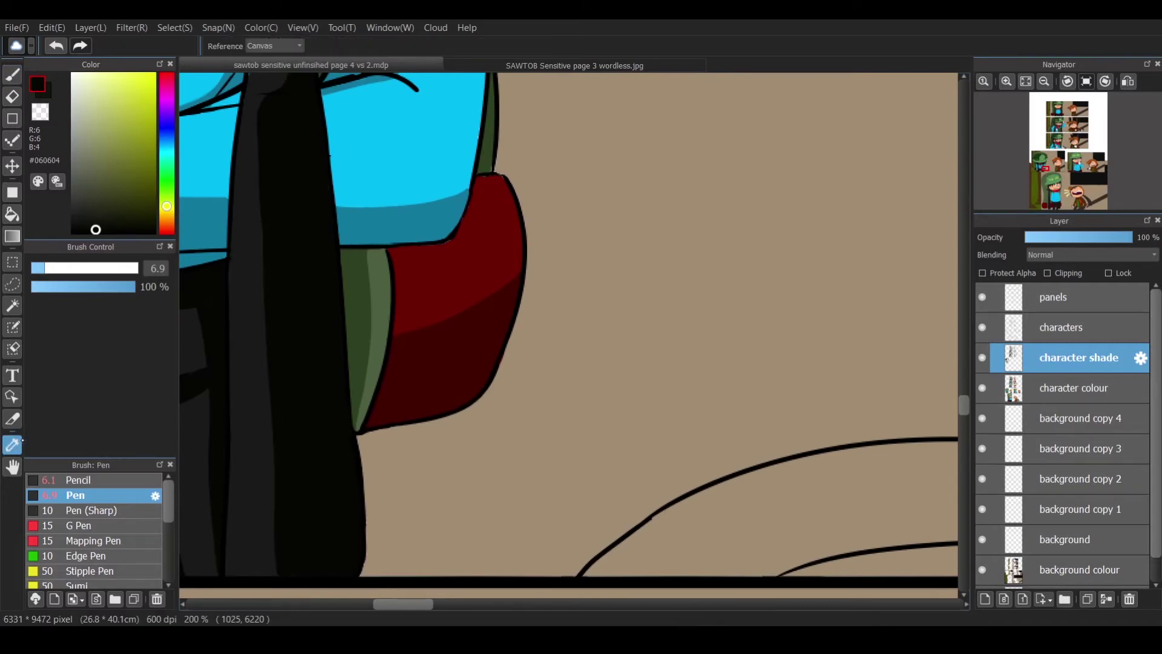
# Shade the wrapped shoulder straps under the hair on both shoulders with #0D150D.
pyautogui.scroll(5, 464, 351)
pyautogui.scroll(-4, 895, 240)
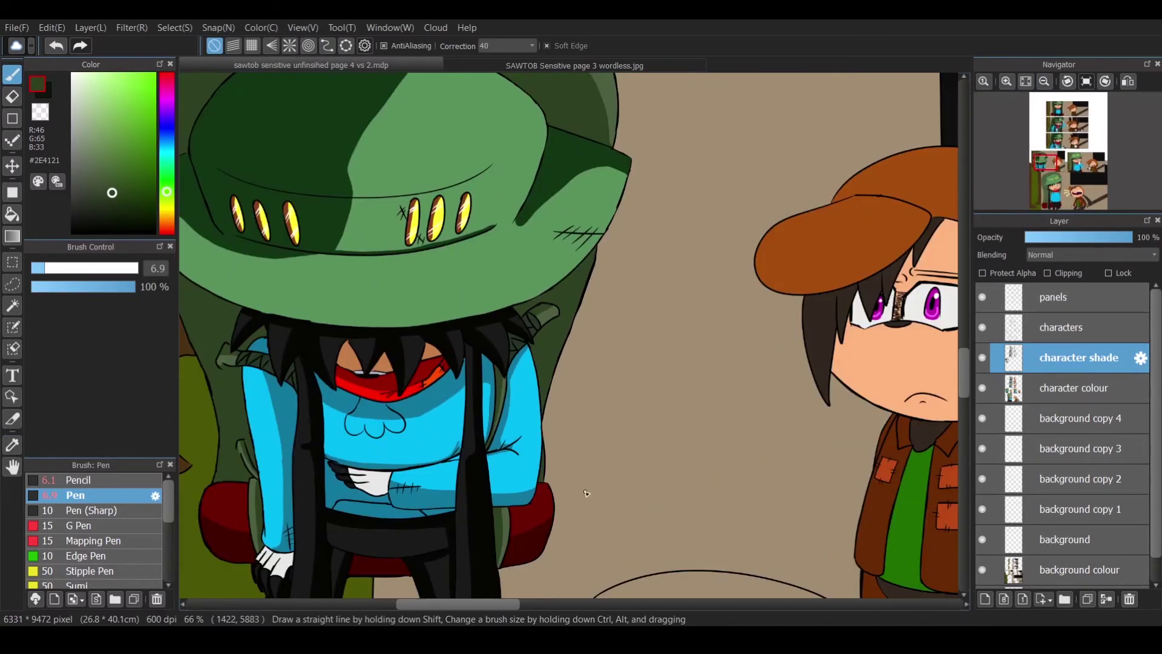
pyautogui.scroll(3, 569, 338)
pyautogui.hscroll(-4, 577, 445)
pyautogui.scroll(2, 577, 444)
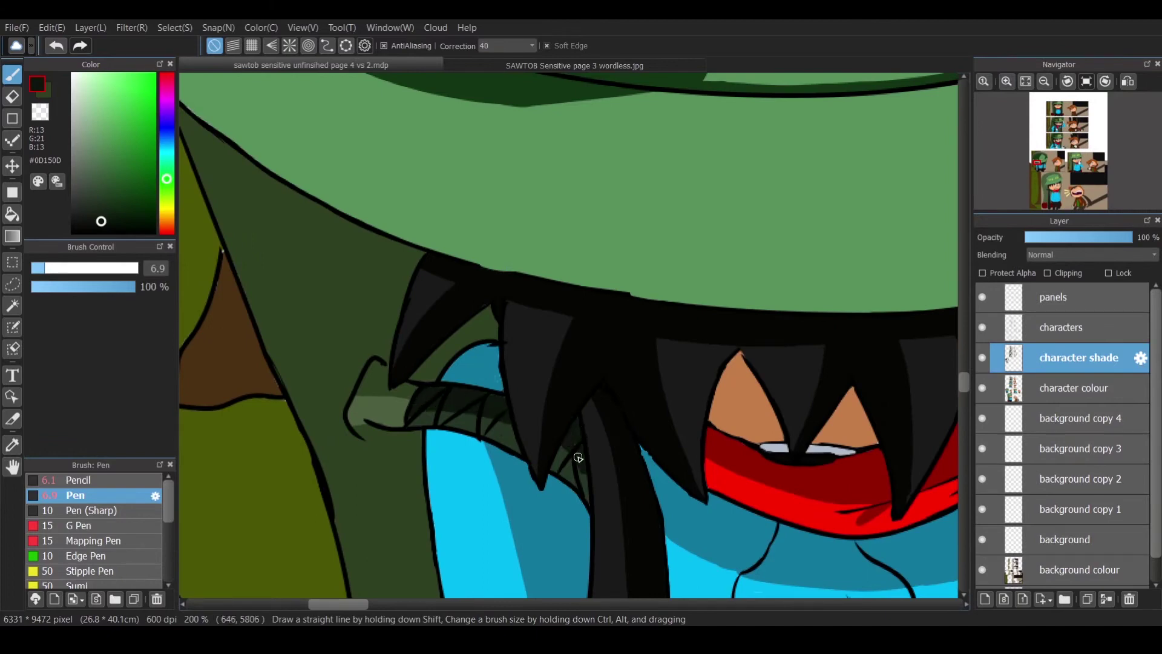
pyautogui.hscroll(5, 578, 445)
pyautogui.moveTo(465, 404)
pyautogui.mouseDown()
pyautogui.moveTo(480, 350)
pyautogui.moveTo(460, 364)
pyautogui.mouseUp()
# Set the colour to #424242 at 69% opacity and cover the scalloped tuft on the chest.
pyautogui.scroll(-2, 630, 275)
pyautogui.click(72, 192)
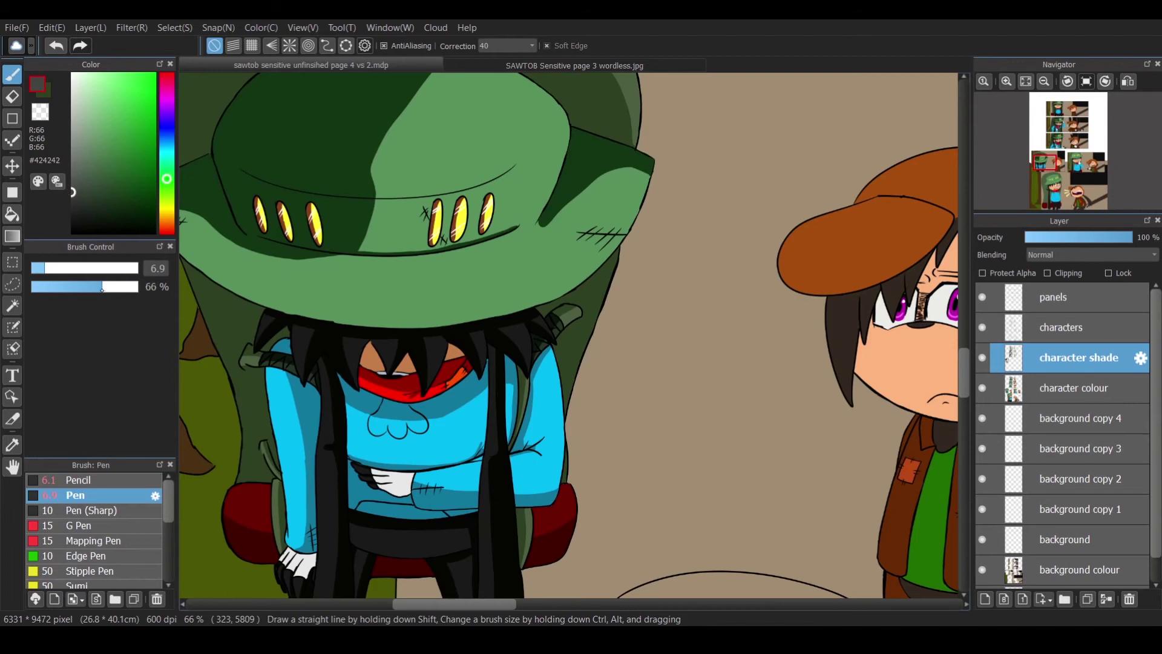
pyautogui.click(78, 286)
pyautogui.scroll(1, 569, 339)
pyautogui.scroll(-5, 478, 144)
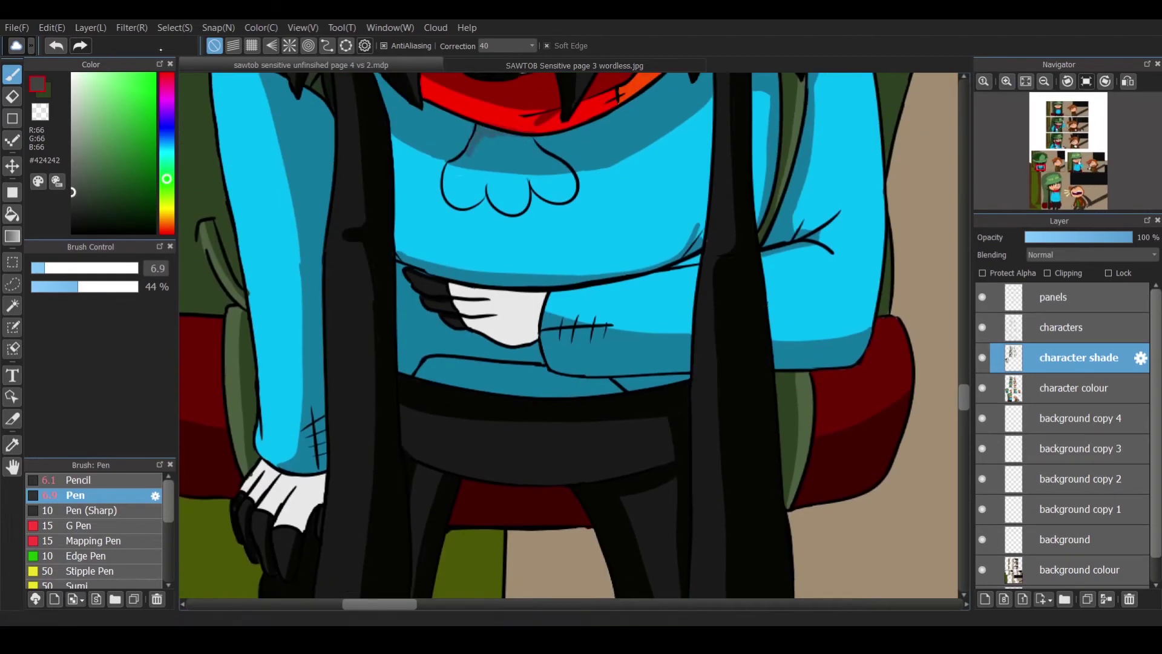
pyautogui.moveTo(512, 124)
pyautogui.mouseDown()
pyautogui.moveTo(460, 160)
pyautogui.moveTo(457, 199)
pyautogui.moveTo(495, 182)
pyautogui.moveTo(506, 211)
pyautogui.moveTo(520, 178)
pyautogui.moveTo(563, 171)
pyautogui.moveTo(535, 191)
pyautogui.moveTo(570, 192)
pyautogui.moveTo(545, 185)
pyautogui.moveTo(549, 167)
pyautogui.moveTo(556, 189)
pyautogui.moveTo(477, 167)
pyautogui.moveTo(545, 158)
pyautogui.moveTo(491, 152)
pyautogui.moveTo(466, 163)
pyautogui.moveTo(521, 136)
pyautogui.mouseUp()
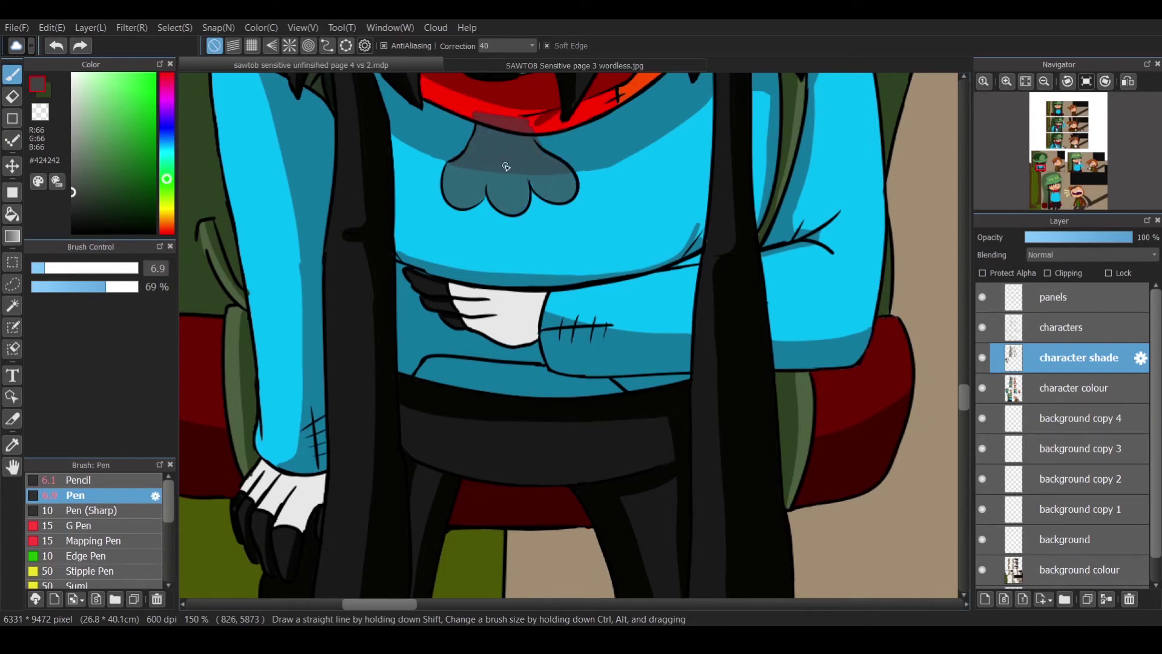
# Clean the grey off the scarf above the chest tuft, restore 100% opacity and sample #596573.
pyautogui.scroll(5, 506, 166)
pyautogui.scroll(-3, 505, 166)
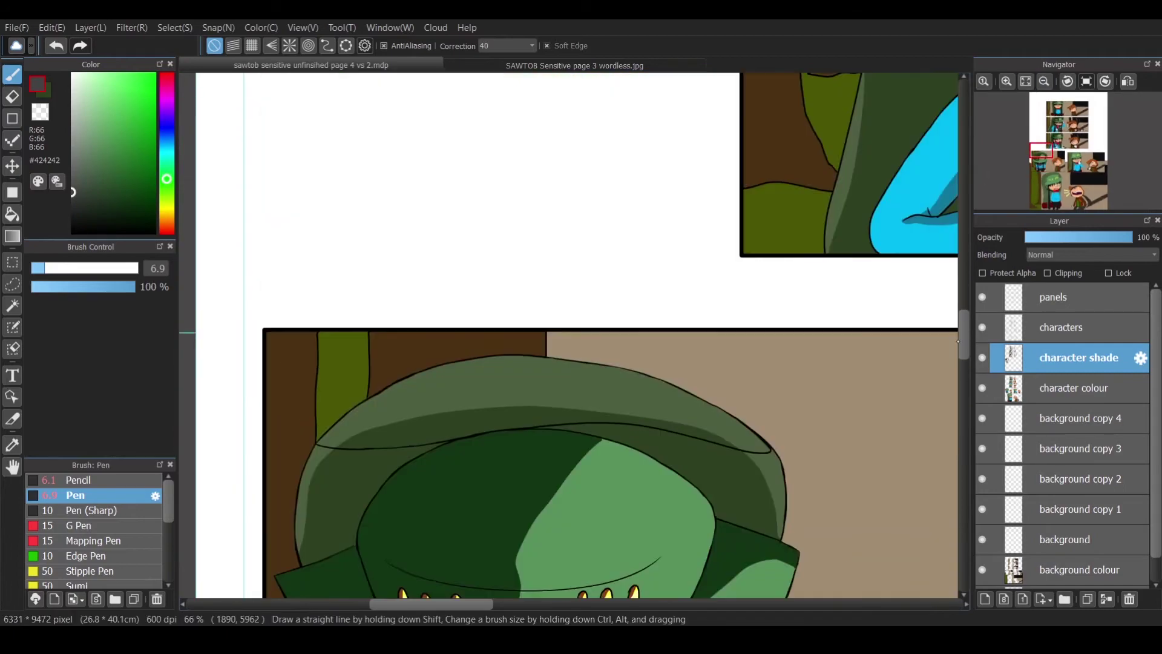
pyautogui.scroll(2, 569, 333)
pyautogui.hscroll(-2, 568, 333)
pyautogui.scroll(-6, 568, 333)
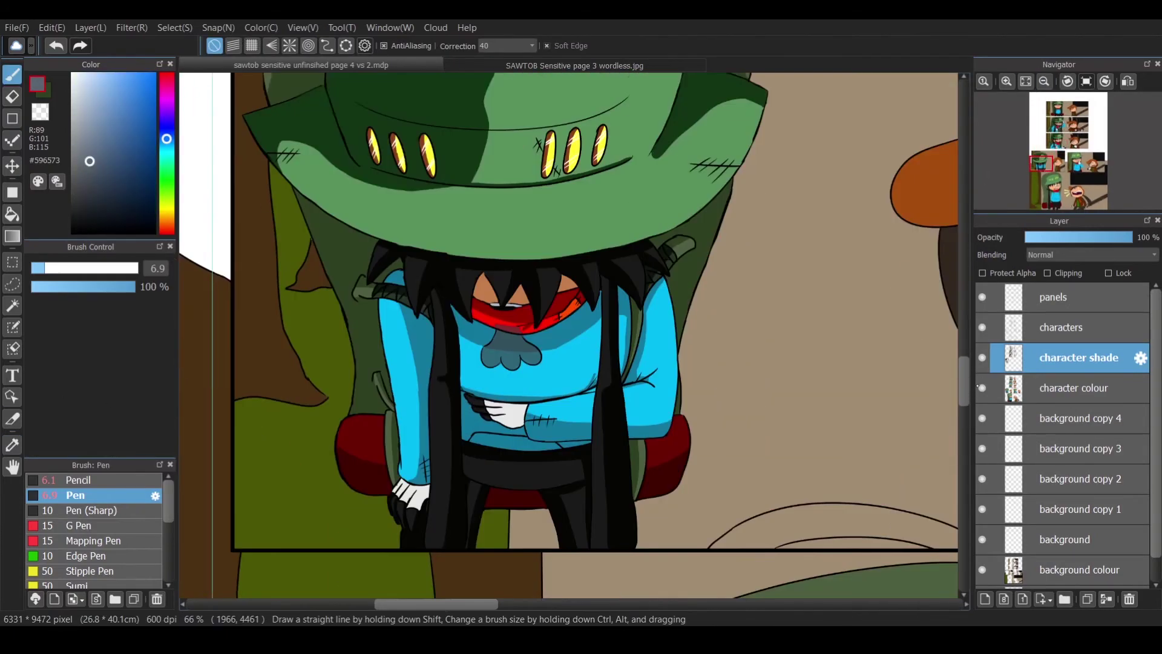
pyautogui.scroll(4, 407, 222)
pyautogui.scroll(-4, 458, 223)
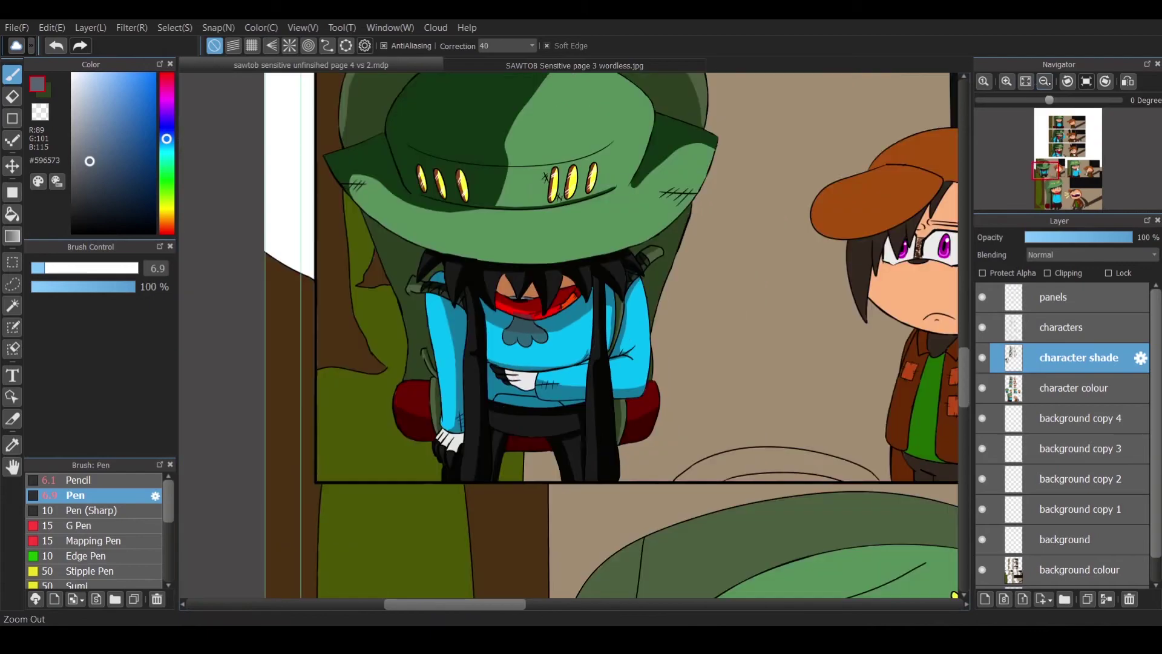
# Sample #793C0D from the panel above and shade the lower back edge of the frowning character's brown hood.
pyautogui.hscroll(2, 458, 223)
pyautogui.scroll(-2, 751, 224)
pyautogui.scroll(3, 750, 224)
pyautogui.press('i')
pyautogui.click(764, 220)
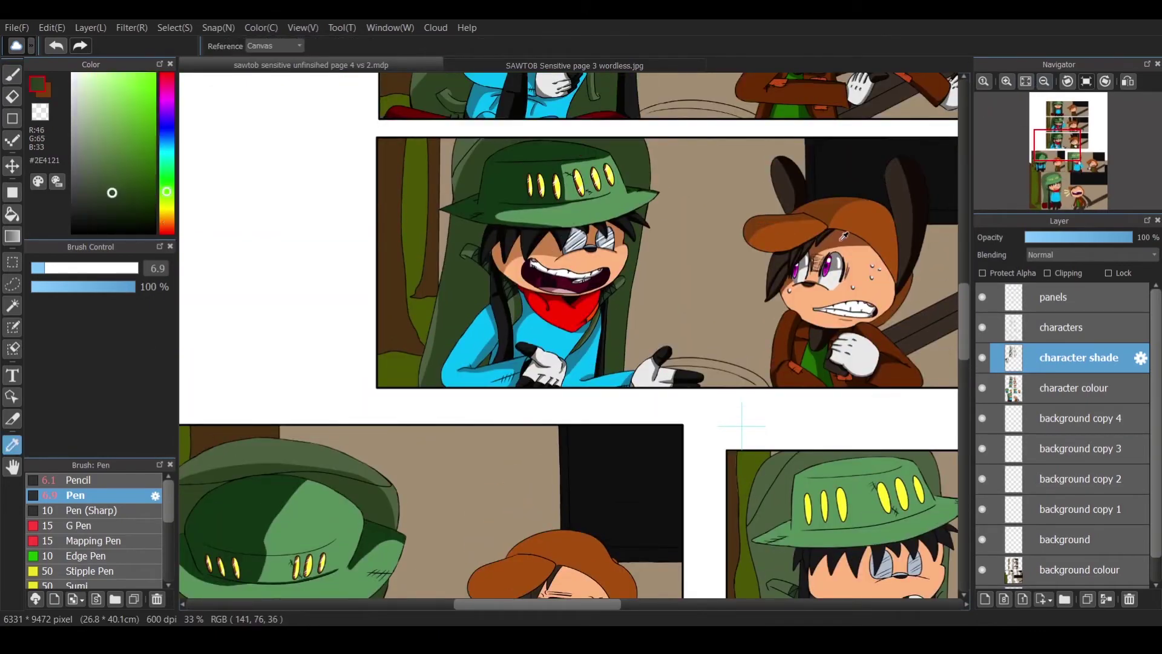
pyautogui.scroll(2, 751, 242)
pyautogui.scroll(2, 750, 242)
pyautogui.scroll(3, 750, 252)
pyautogui.press('g')
pyautogui.click(472, 273)
pyautogui.scroll(-2, 670, 334)
pyautogui.press('b')
pyautogui.scroll(2, 619, 278)
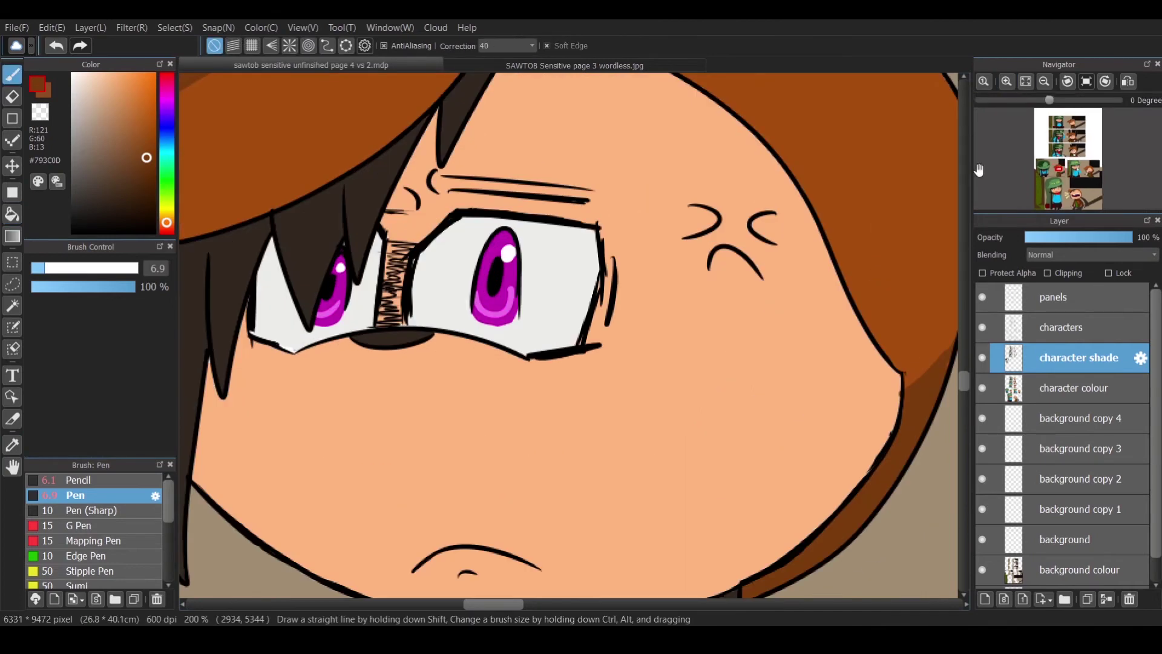
# Shade the crown and the upper part of the brown cap's brim with #793C0D.
pyautogui.scroll(3, 619, 279)
pyautogui.moveTo(532, 270); pyautogui.dragTo(625, 282)
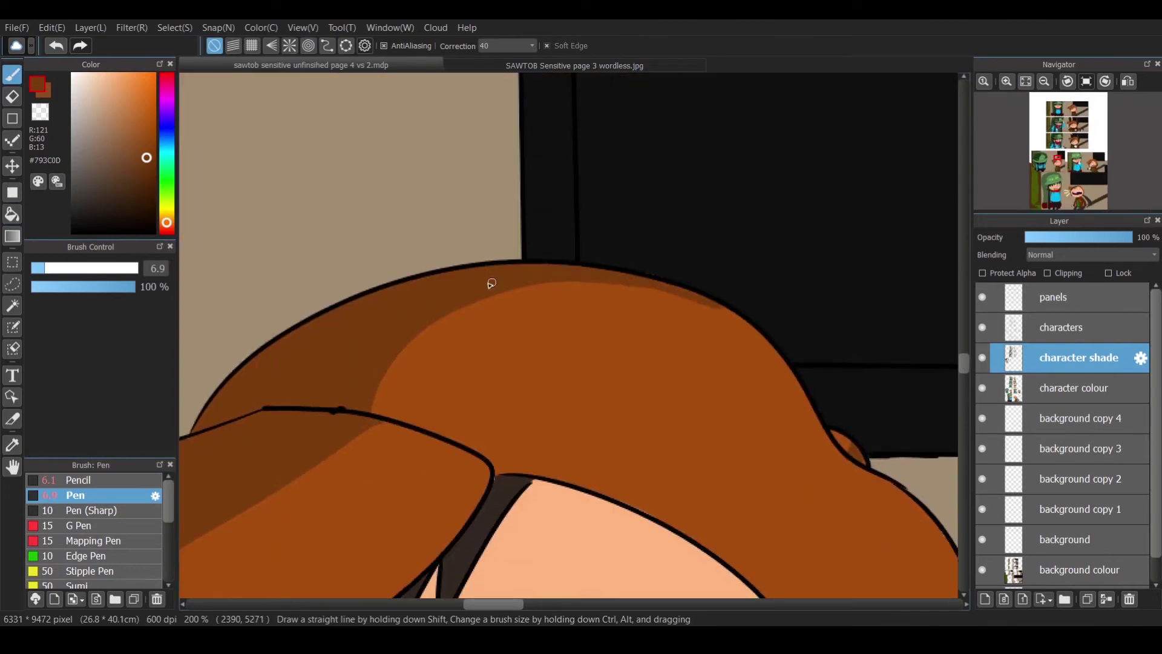
pyautogui.hscroll(-5, 743, 362)
pyautogui.scroll(-3, 558, 300)
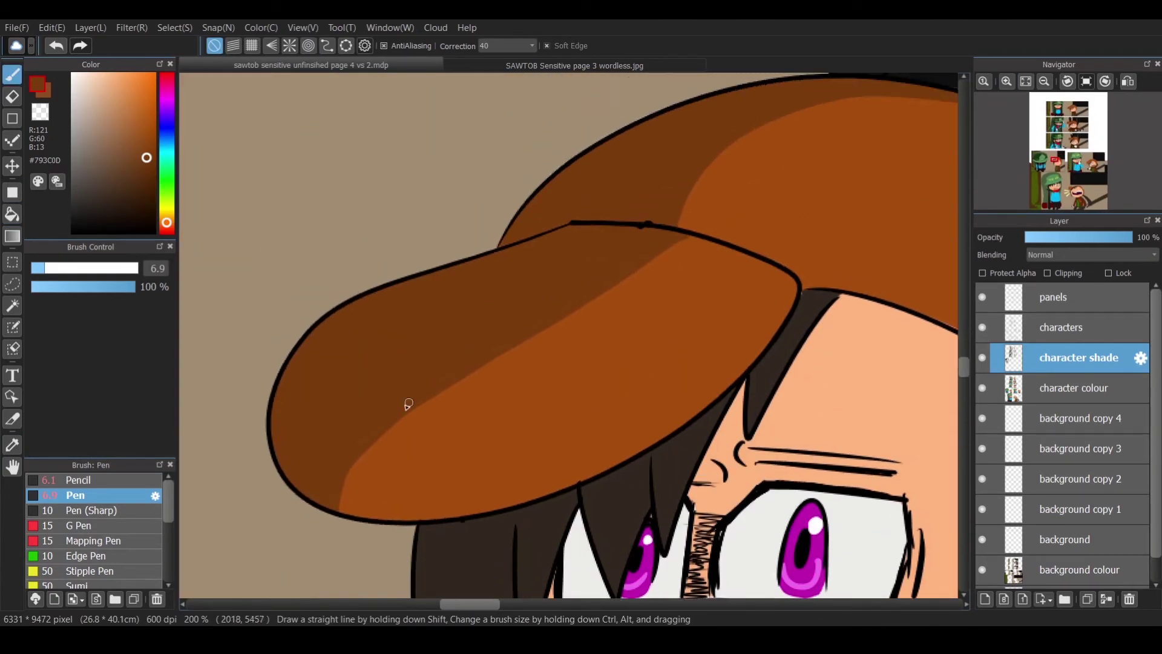
# Shade the frowning character's forehead beneath the hood and the cheek beside the hair with #8D4C24.
pyautogui.hscroll(10, 502, 399)
pyautogui.scroll(-7, 537, 336)
pyautogui.click(1043, 80)
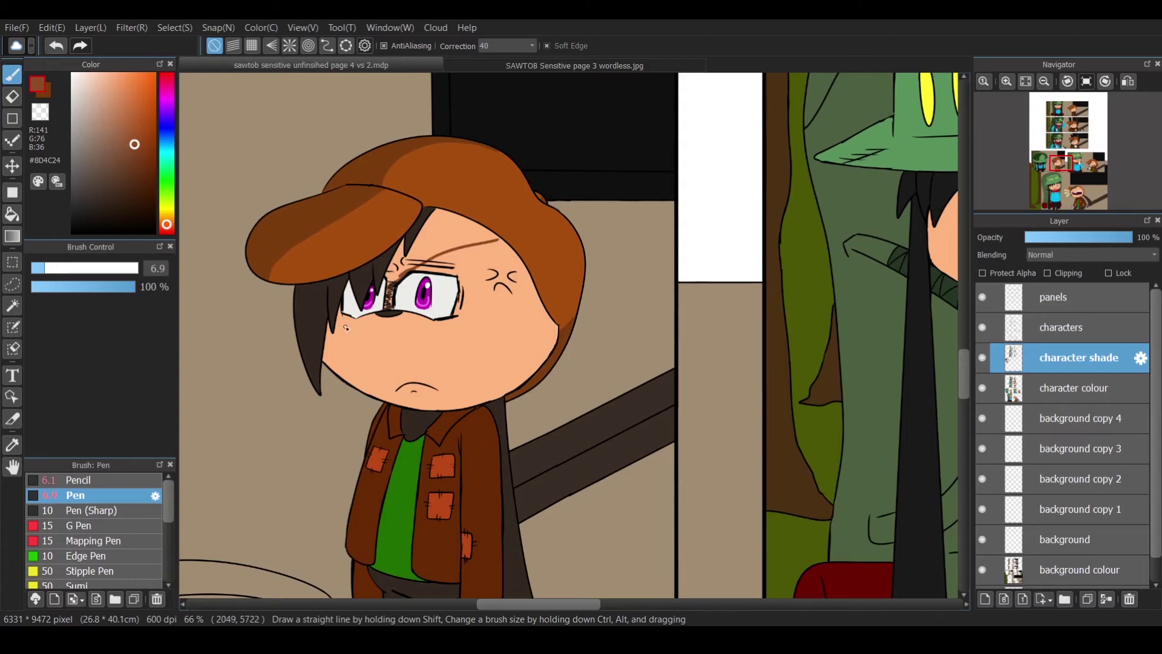
pyautogui.click(79, 46)
pyautogui.hotkey('ctrl', 'z')
pyautogui.press('b')
pyautogui.press('g')
pyautogui.press('b')
pyautogui.click(1006, 81)
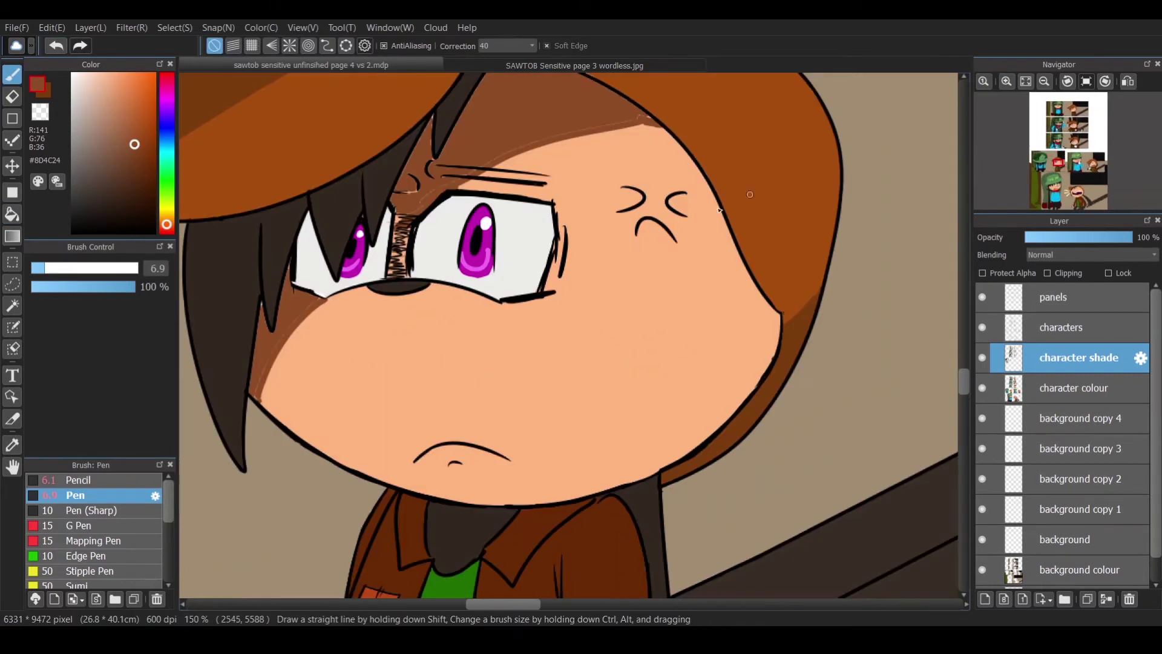
# Add #8D4C24 shading along the anger mark, nose bridge, underside of the nose, brow lines and outer eye edge.
pyautogui.moveTo(641, 203)
pyautogui.mouseDown()
pyautogui.moveTo(629, 204)
pyautogui.moveTo(673, 195)
pyautogui.mouseUp()
pyautogui.moveTo(408, 227); pyautogui.dragTo(392, 279)
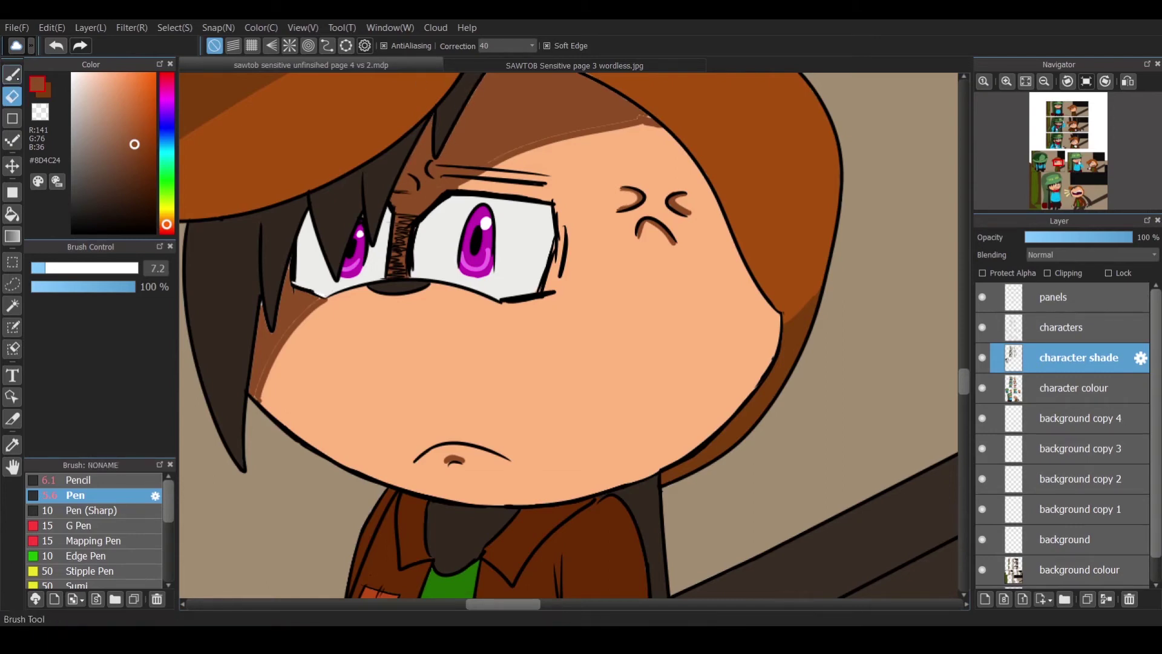
pyautogui.scroll(3, 564, 100)
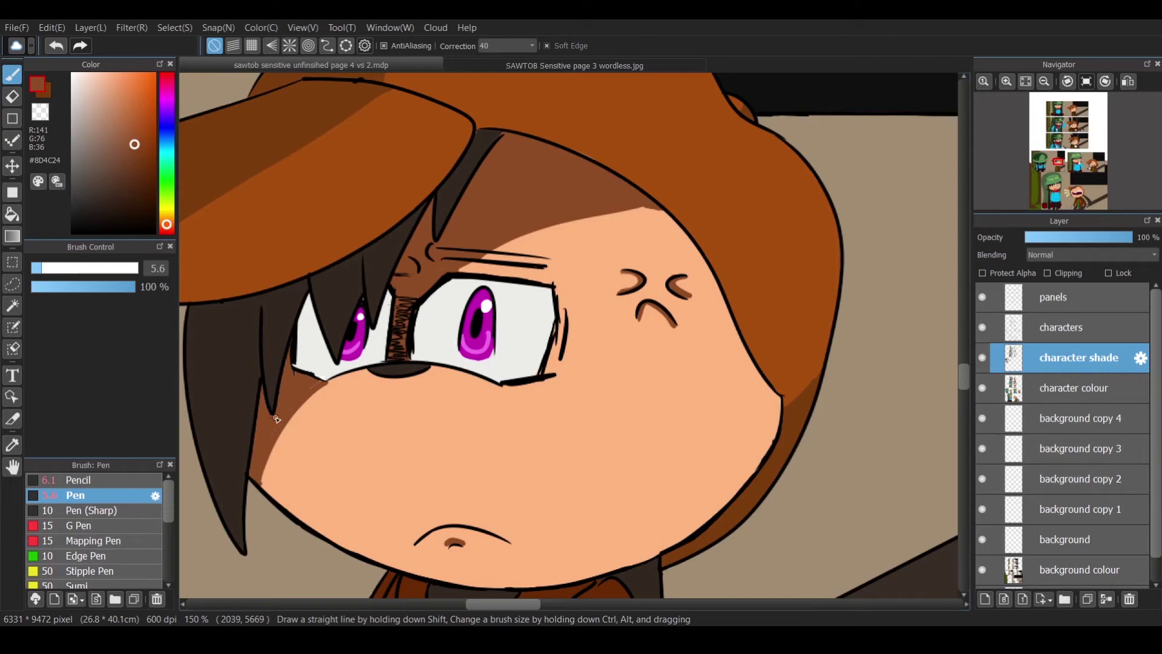
pyautogui.moveTo(365, 369); pyautogui.dragTo(511, 388)
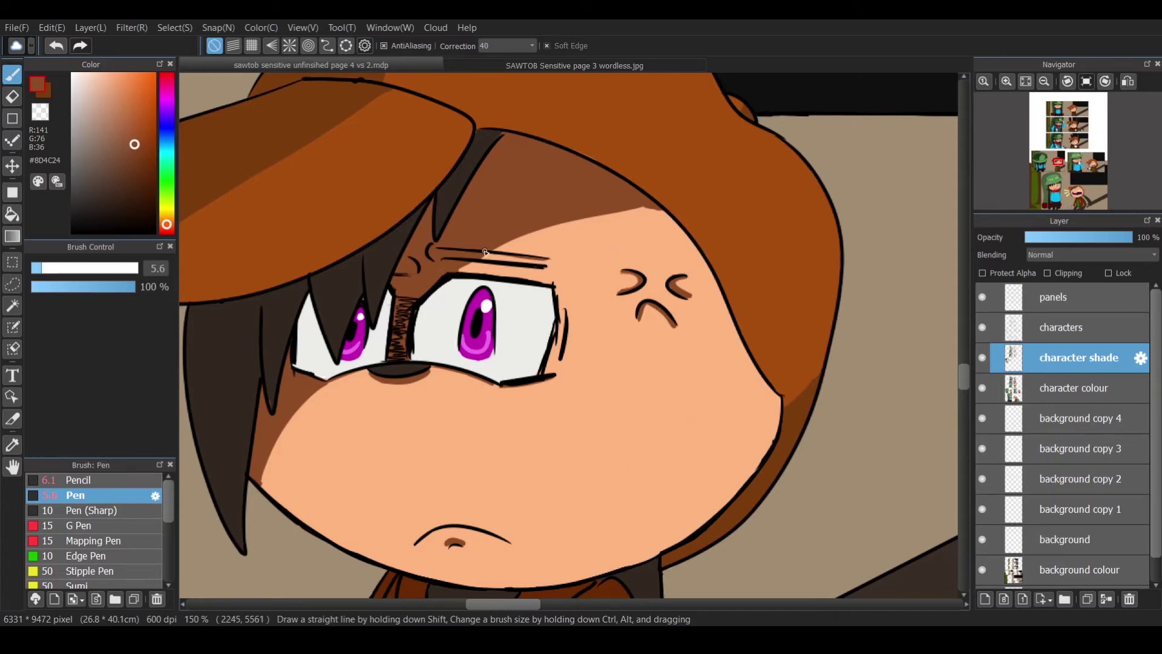
pyautogui.moveTo(463, 264); pyautogui.dragTo(494, 267)
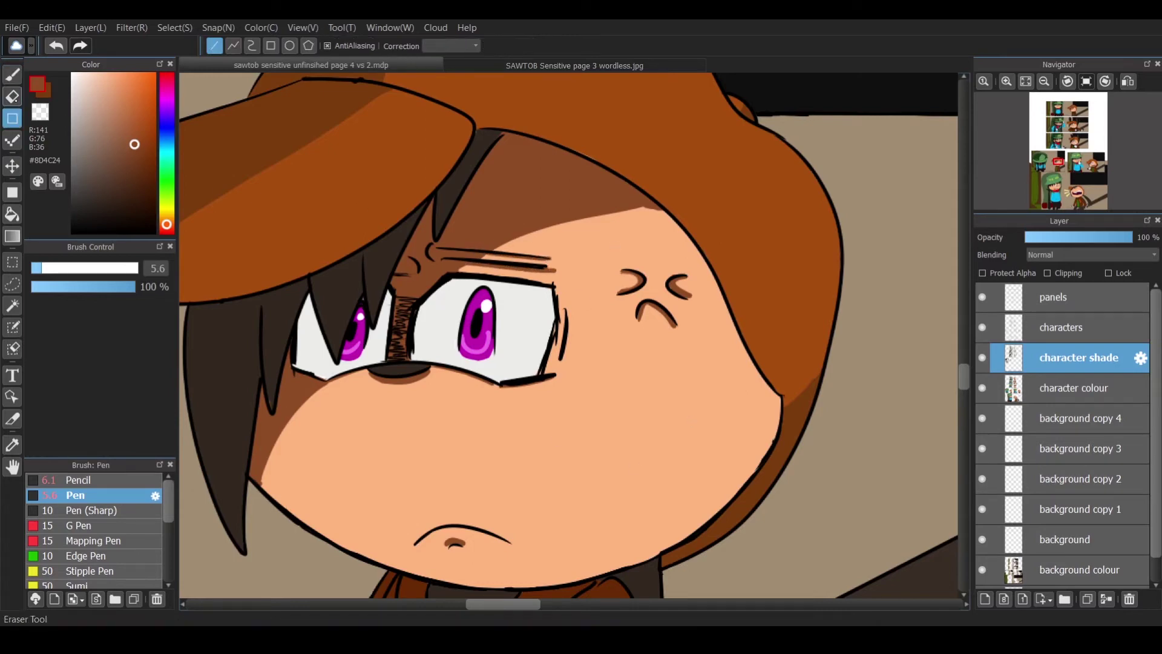
pyautogui.press('e')
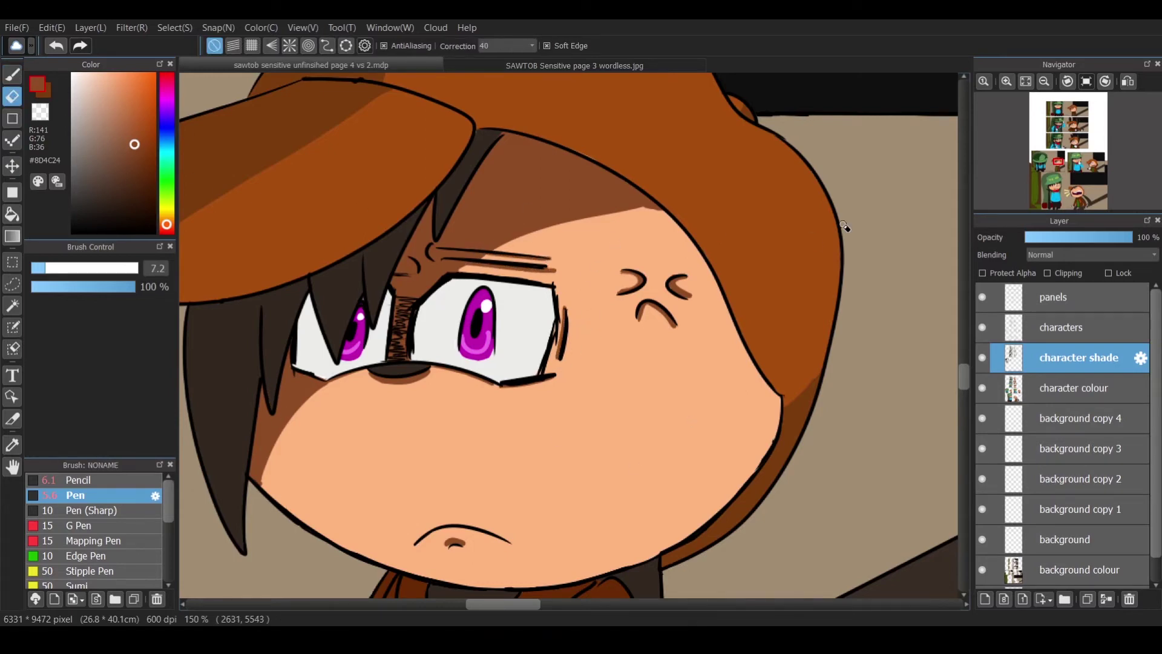
# Sample #838383 from the panel above to shade the upper whites of both eyes, and paint a #FFFFFF highlight in each.
pyautogui.hotkey('ctrl', '-')
pyautogui.hotkey('ctrl', '-')
pyautogui.press('p')
pyautogui.hotkey('ctrl', '-')
pyautogui.hotkey('ctrl', '-')
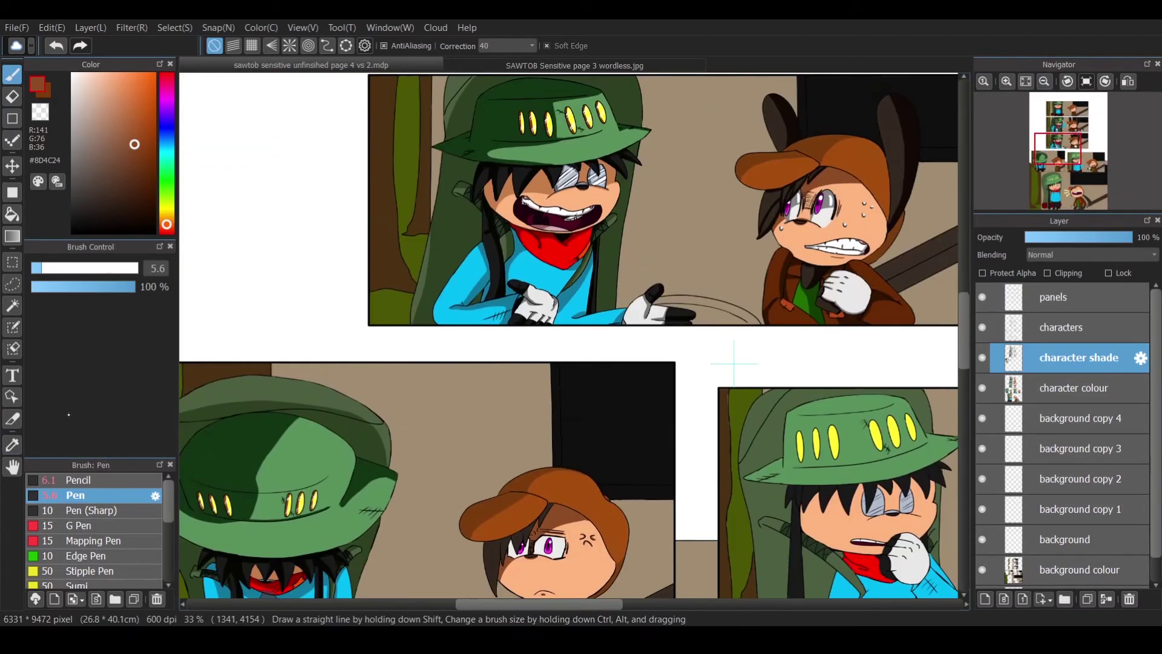
pyautogui.keyDown('alt'); pyautogui.click(733, 363); pyautogui.keyUp('alt')
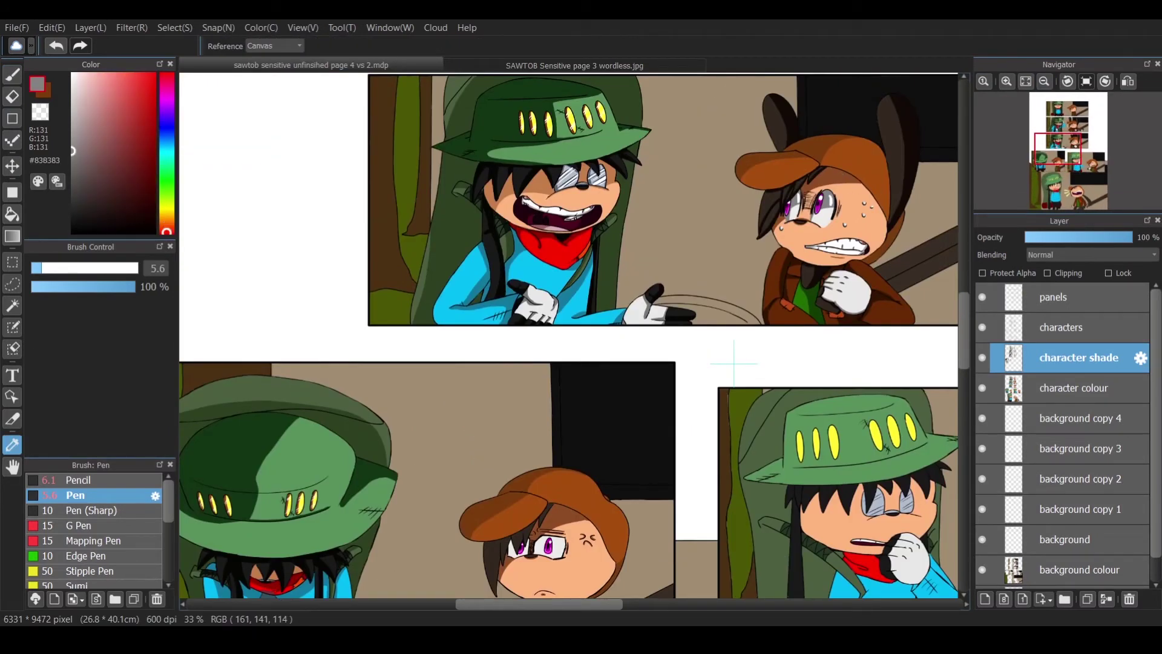
pyautogui.scroll(5, 545, 532)
pyautogui.press('p')
pyautogui.moveTo(556, 354); pyautogui.dragTo(417, 393)
pyautogui.moveTo(387, 357)
pyautogui.mouseDown()
pyautogui.moveTo(309, 363)
pyautogui.moveTo(553, 345)
pyautogui.mouseUp()
pyautogui.moveTo(312, 345); pyautogui.dragTo(300, 394)
pyautogui.moveTo(418, 357); pyautogui.dragTo(391, 346)
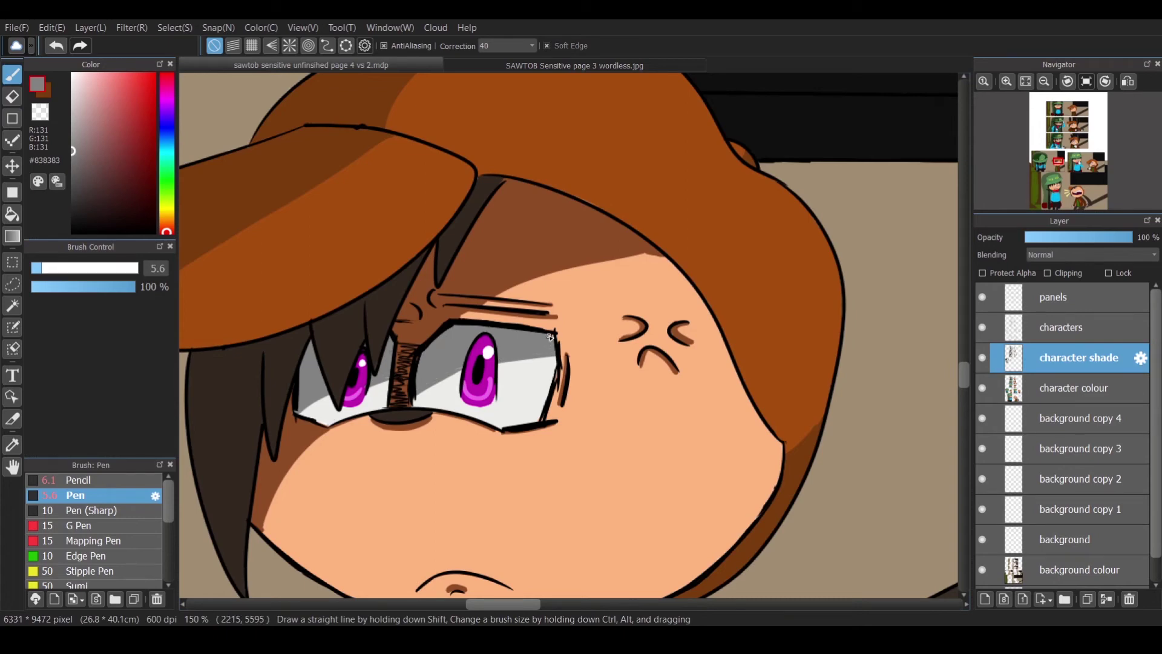
pyautogui.keyDown('alt'); pyautogui.click(520, 399); pyautogui.keyUp('alt')
pyautogui.moveTo(536, 374); pyautogui.dragTo(532, 344)
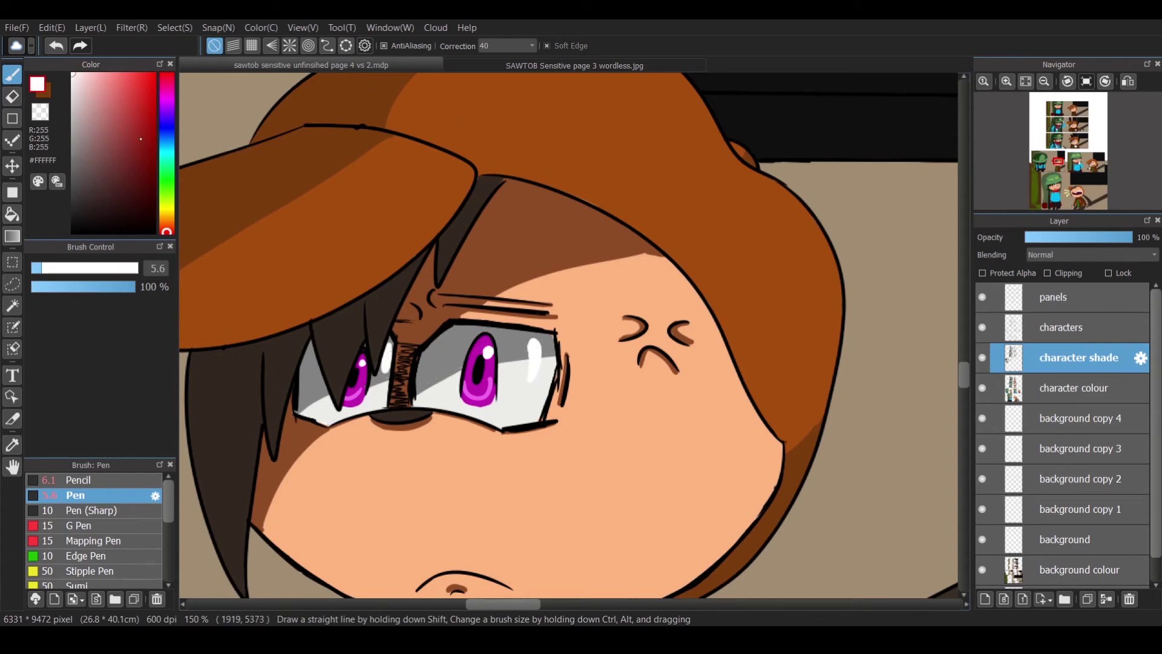
# Sample #120A07 from the panel above and shade the front hair strands beneath the cap brim.
pyautogui.keyDown('alt'); pyautogui.click(459, 230); pyautogui.keyUp('alt')
pyautogui.scroll(-5, 734, 363)
pyautogui.scroll(1, 569, 333)
pyautogui.keyDown('alt'); pyautogui.click(259, 130); pyautogui.keyUp('alt')
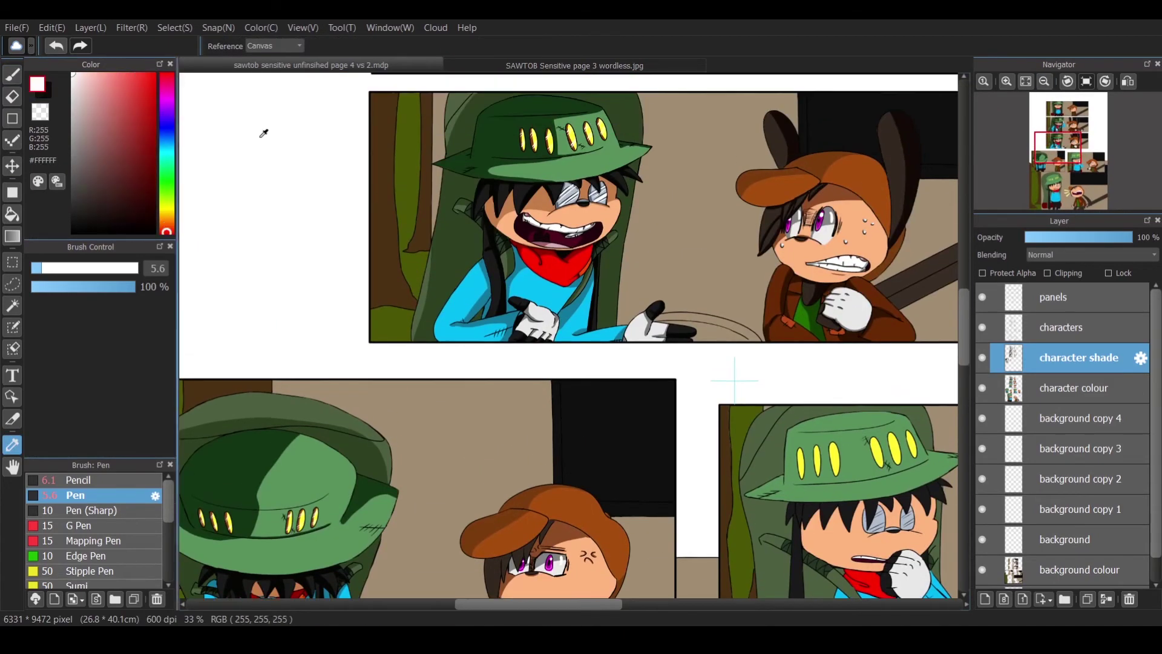
pyautogui.keyDown('alt'); pyautogui.click(788, 297); pyautogui.keyUp('alt')
pyautogui.scroll(5, 545, 424)
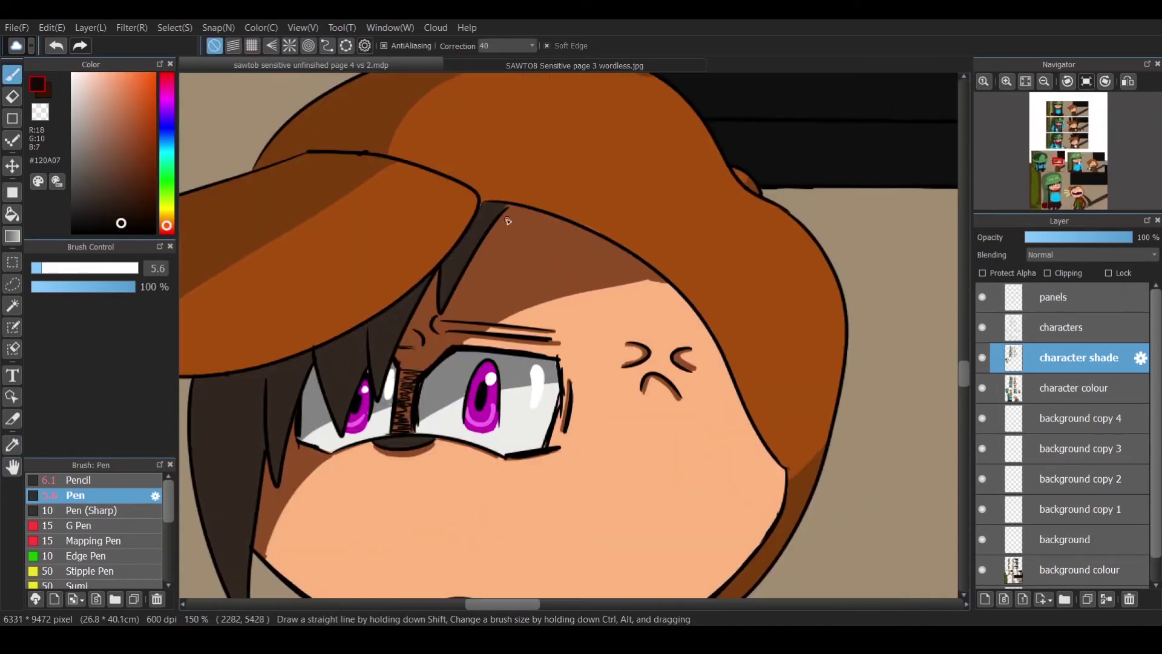
pyautogui.moveTo(507, 221)
pyautogui.mouseDown()
pyautogui.moveTo(476, 220)
pyautogui.moveTo(492, 211)
pyautogui.moveTo(444, 307)
pyautogui.moveTo(457, 248)
pyautogui.mouseUp()
pyautogui.moveTo(422, 289); pyautogui.dragTo(320, 351)
pyautogui.moveTo(336, 347); pyautogui.dragTo(342, 429)
pyautogui.moveTo(319, 350)
pyautogui.mouseDown()
pyautogui.moveTo(423, 289)
pyautogui.moveTo(378, 393)
pyautogui.moveTo(339, 415)
pyautogui.mouseUp()
pyautogui.hscroll(-5, 461, 476)
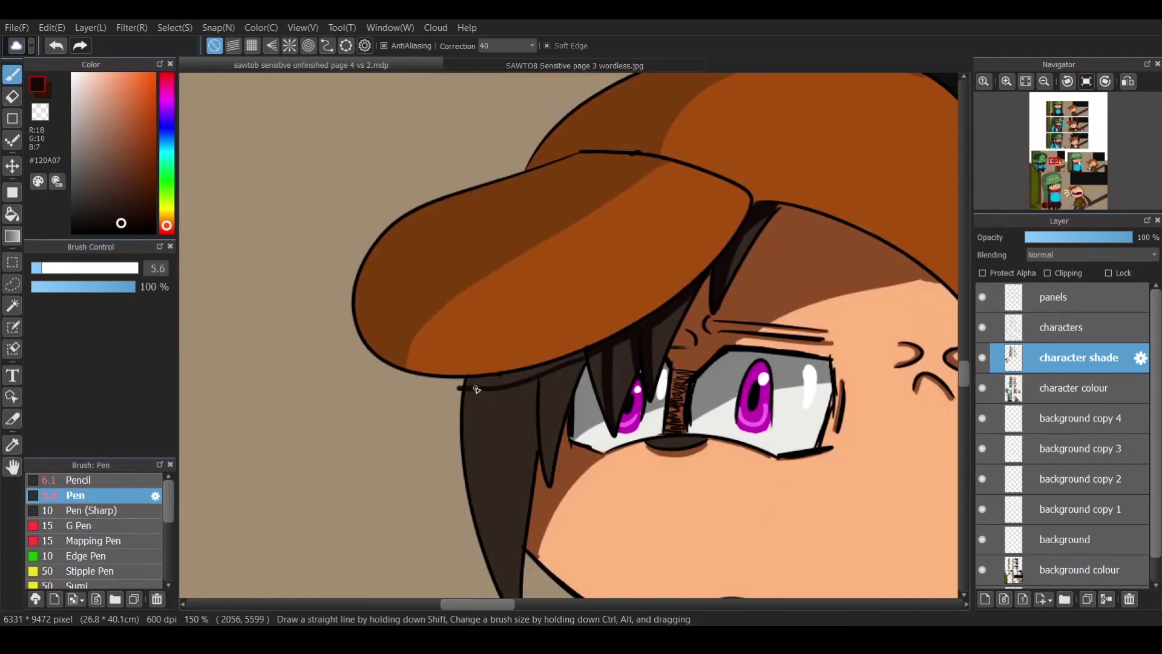
# Extend the #120A07 shading under the brim to the side hair and along the long lock's inner edge to its tip.
pyautogui.moveTo(471, 379)
pyautogui.mouseDown()
pyautogui.moveTo(586, 354)
pyautogui.moveTo(535, 376)
pyautogui.moveTo(550, 478)
pyautogui.mouseUp()
pyautogui.moveTo(539, 374); pyautogui.dragTo(532, 451)
pyautogui.scroll(-5, 569, 415)
pyautogui.moveTo(519, 284)
pyautogui.mouseDown()
pyautogui.moveTo(505, 469)
pyautogui.moveTo(497, 448)
pyautogui.mouseUp()
pyautogui.moveTo(512, 369); pyautogui.dragTo(506, 454)
# Shade the upper and right parts of the dark neck tuft beneath the chin with #120A07.
pyautogui.hscroll(5, 583, 424)
pyautogui.scroll(-7, 470, 344)
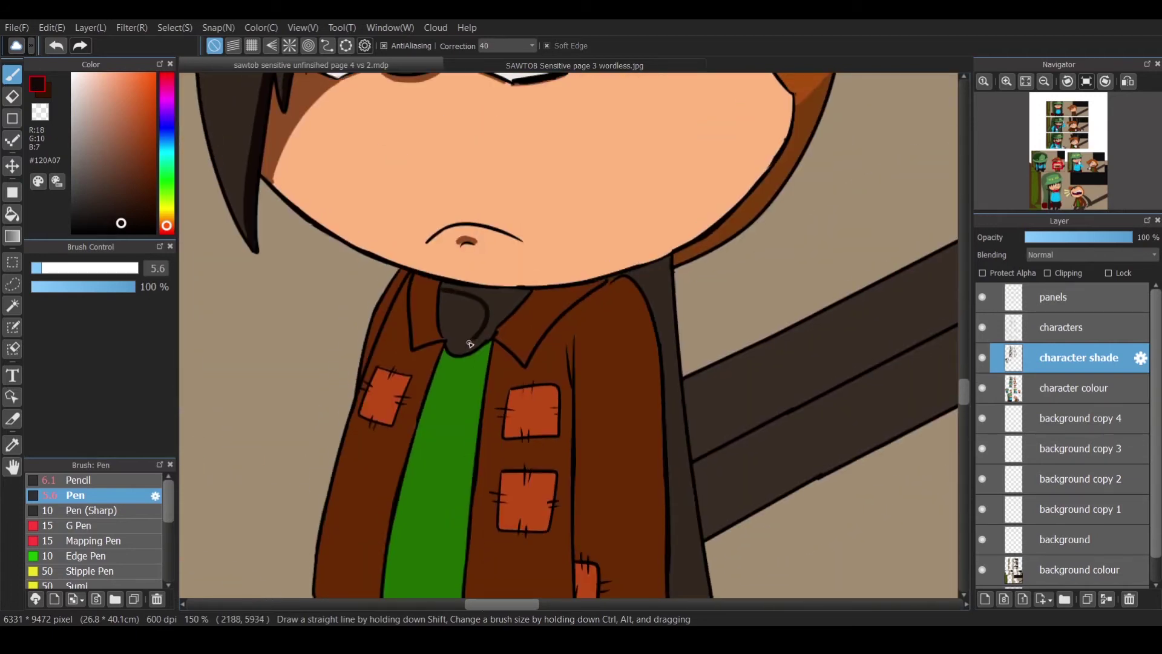
pyautogui.moveTo(495, 332); pyautogui.dragTo(531, 289)
pyautogui.moveTo(532, 289)
pyautogui.mouseDown()
pyautogui.moveTo(440, 285)
pyautogui.moveTo(469, 303)
pyautogui.mouseUp()
pyautogui.moveTo(511, 302); pyautogui.dragTo(495, 319)
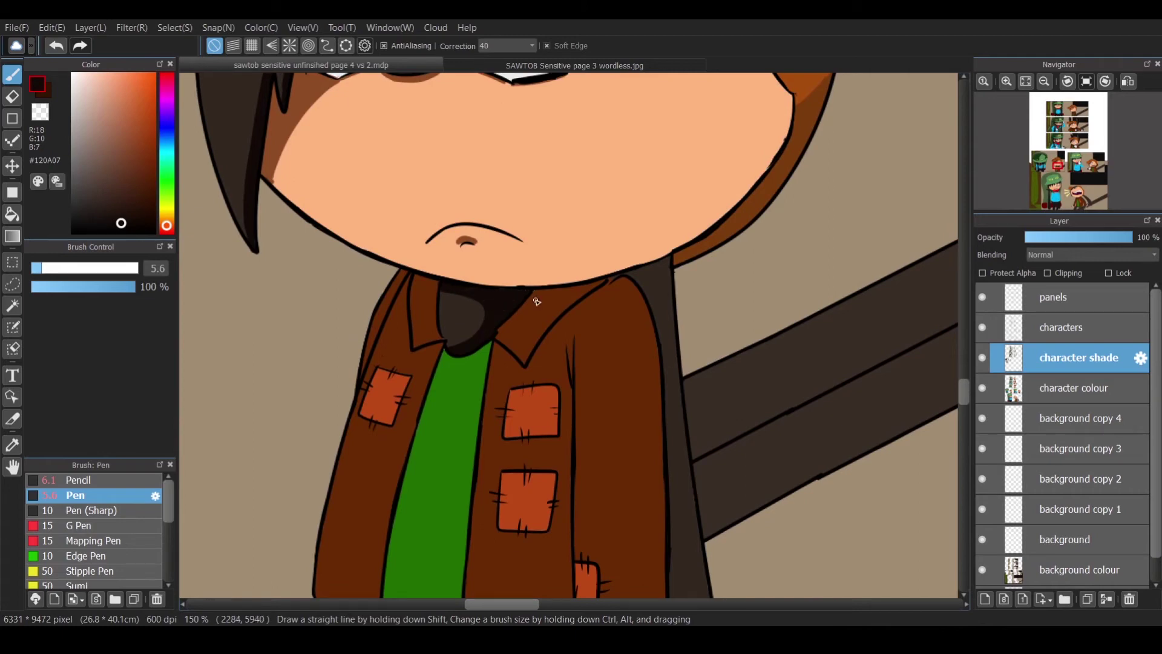
# Shade the inner side of the long dark shape behind the jacket with #120A07 and clean its edge along the sleeve.
pyautogui.hscroll(5, 499, 302)
pyautogui.scroll(-7, 526, 320)
pyautogui.scroll(3, 544, 333)
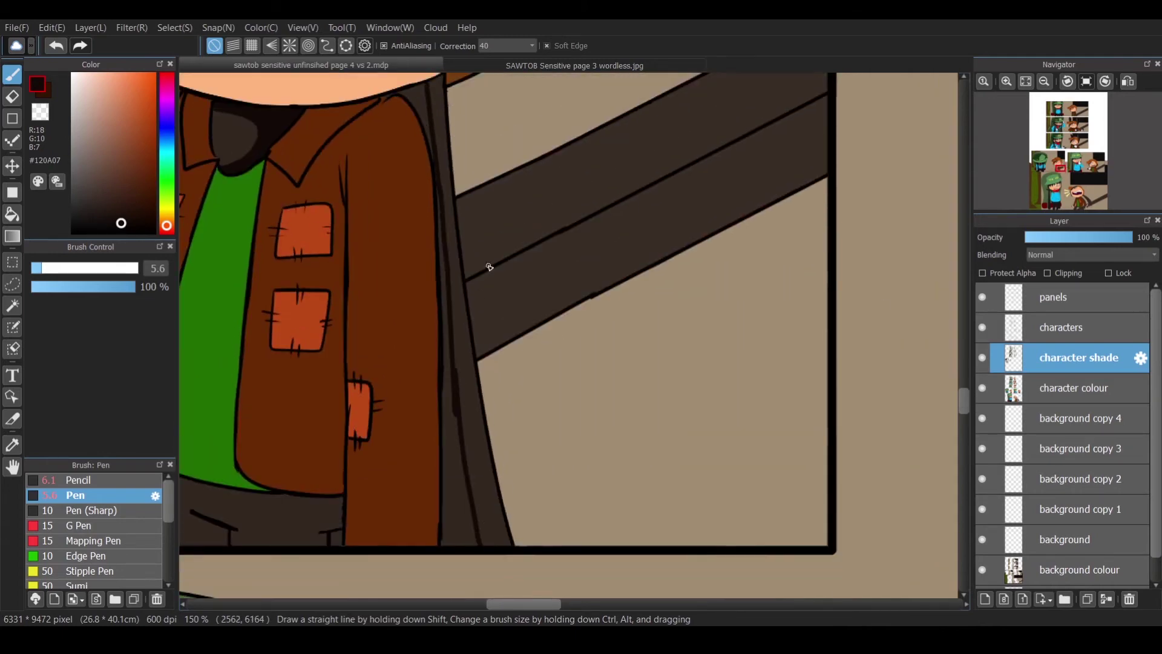
pyautogui.moveTo(454, 446); pyautogui.dragTo(451, 342)
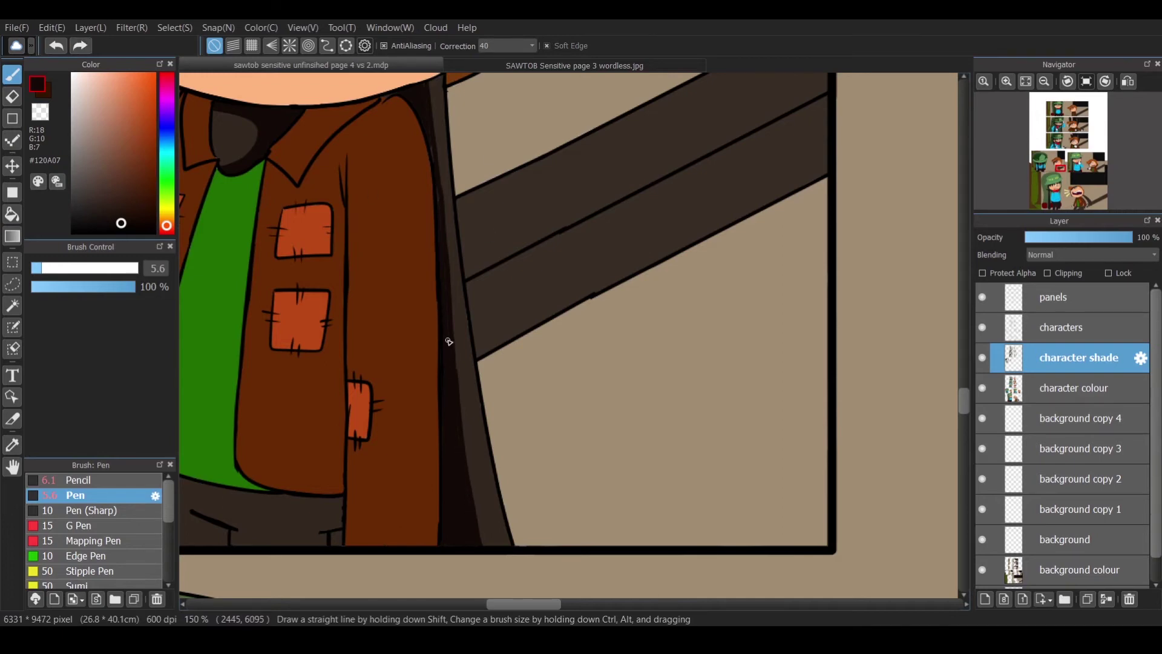
pyautogui.scroll(5, 446, 363)
pyautogui.scroll(-1, 446, 363)
pyautogui.keyDown('alt'); pyautogui.click(433, 274); pyautogui.keyUp('alt')
pyautogui.keyDown('alt'); pyautogui.click(426, 357); pyautogui.keyUp('alt')
pyautogui.press('e')
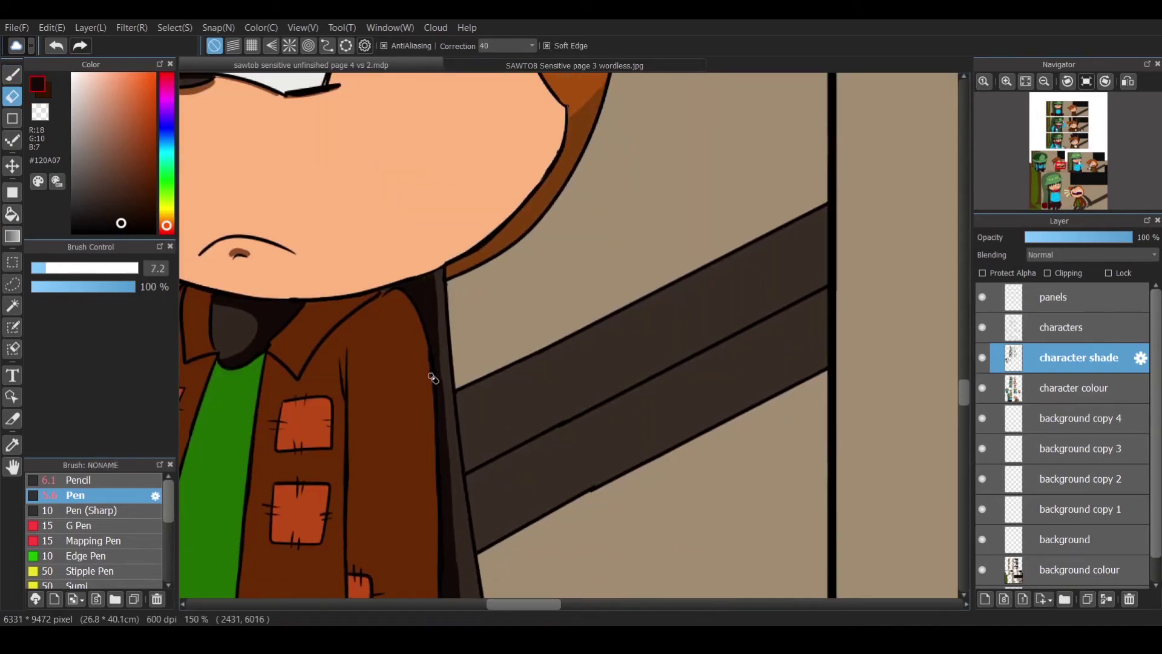
pyautogui.press('p')
# Shade the dark trousers beneath the jacket hem with #120A07.
pyautogui.hscroll(-3, 512, 375)
pyautogui.scroll(-10, 512, 376)
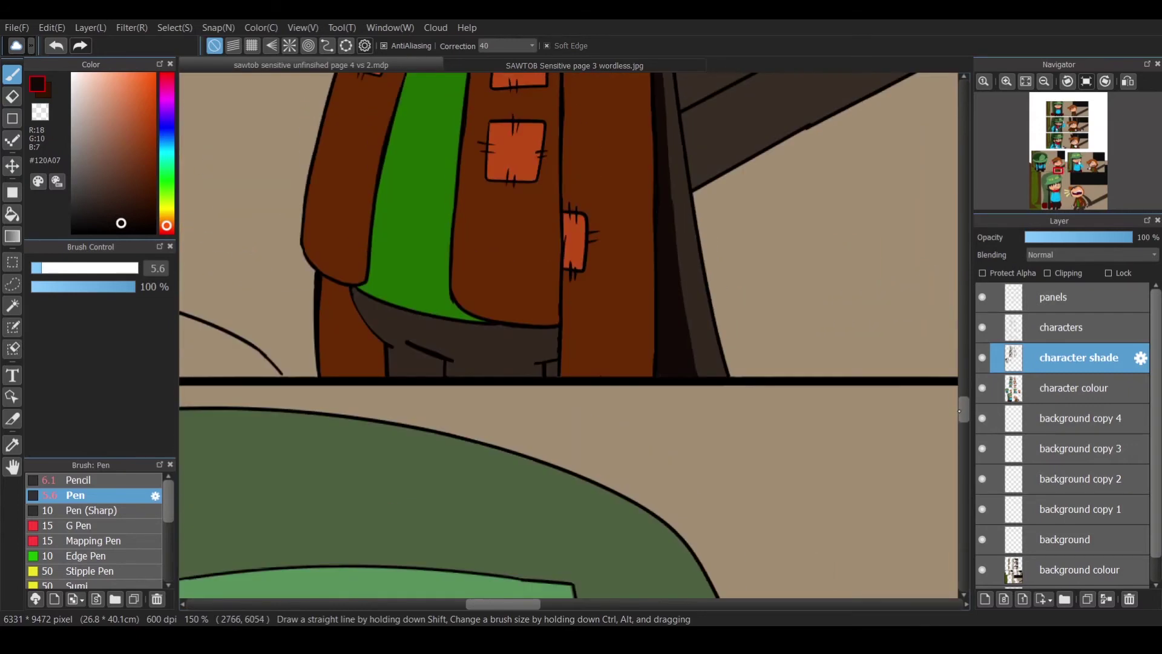
pyautogui.moveTo(553, 370)
pyautogui.mouseDown()
pyautogui.moveTo(538, 330)
pyautogui.moveTo(492, 323)
pyautogui.moveTo(530, 352)
pyautogui.moveTo(528, 320)
pyautogui.moveTo(568, 348)
pyautogui.moveTo(365, 296)
pyautogui.mouseUp()
# Shade the brown jacket's collar, the area beneath both lapels and the far shoulder edge with #341500.
pyautogui.keyDown('alt'); pyautogui.click(629, 285); pyautogui.keyUp('alt')
pyautogui.scroll(5, 570, 223)
pyautogui.moveTo(572, 221)
pyautogui.mouseDown()
pyautogui.moveTo(513, 234)
pyautogui.moveTo(574, 220)
pyautogui.mouseUp()
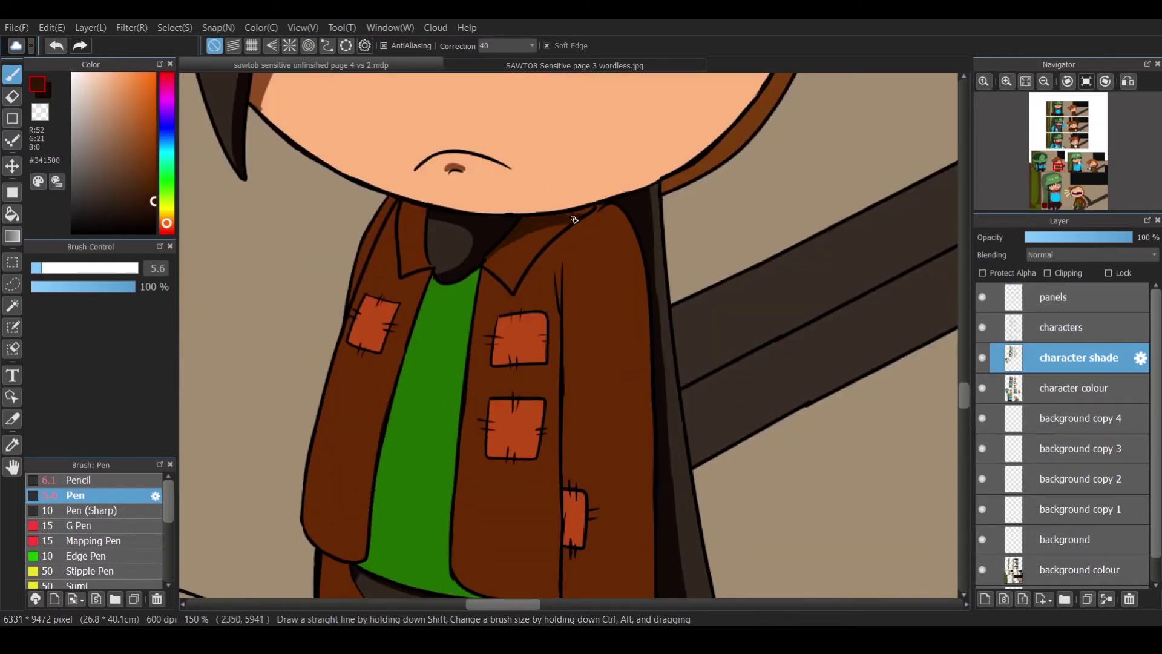
pyautogui.moveTo(418, 211); pyautogui.dragTo(428, 270)
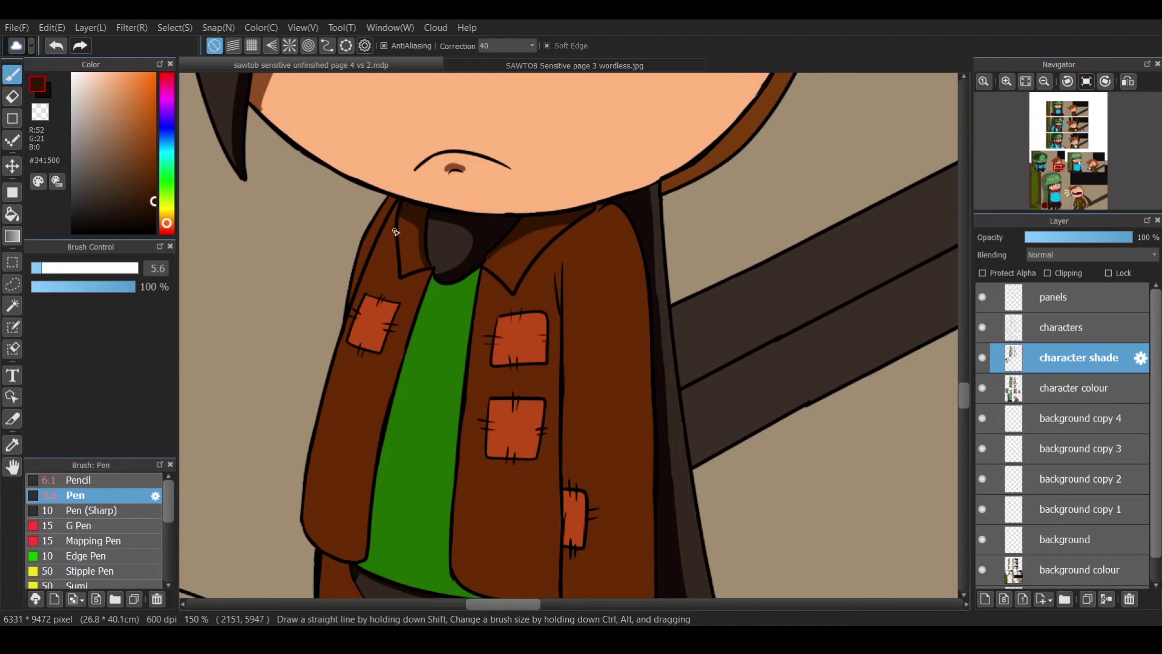
pyautogui.moveTo(588, 224); pyautogui.dragTo(588, 223)
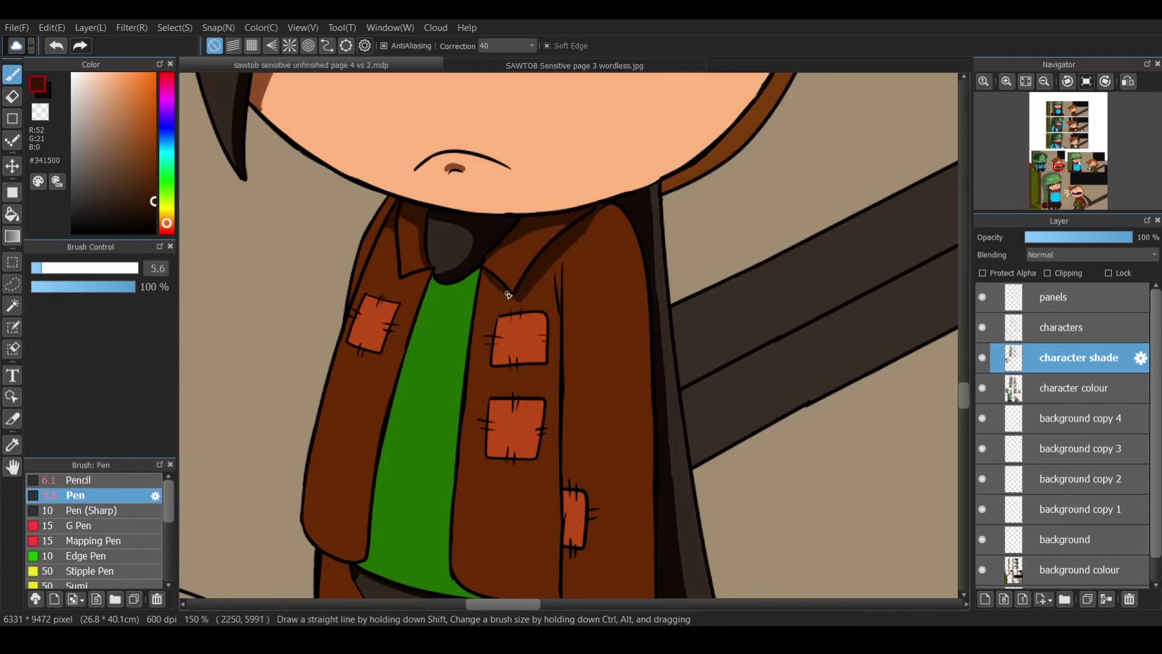
pyautogui.moveTo(394, 222); pyautogui.dragTo(431, 273)
pyautogui.moveTo(392, 201); pyautogui.dragTo(349, 315)
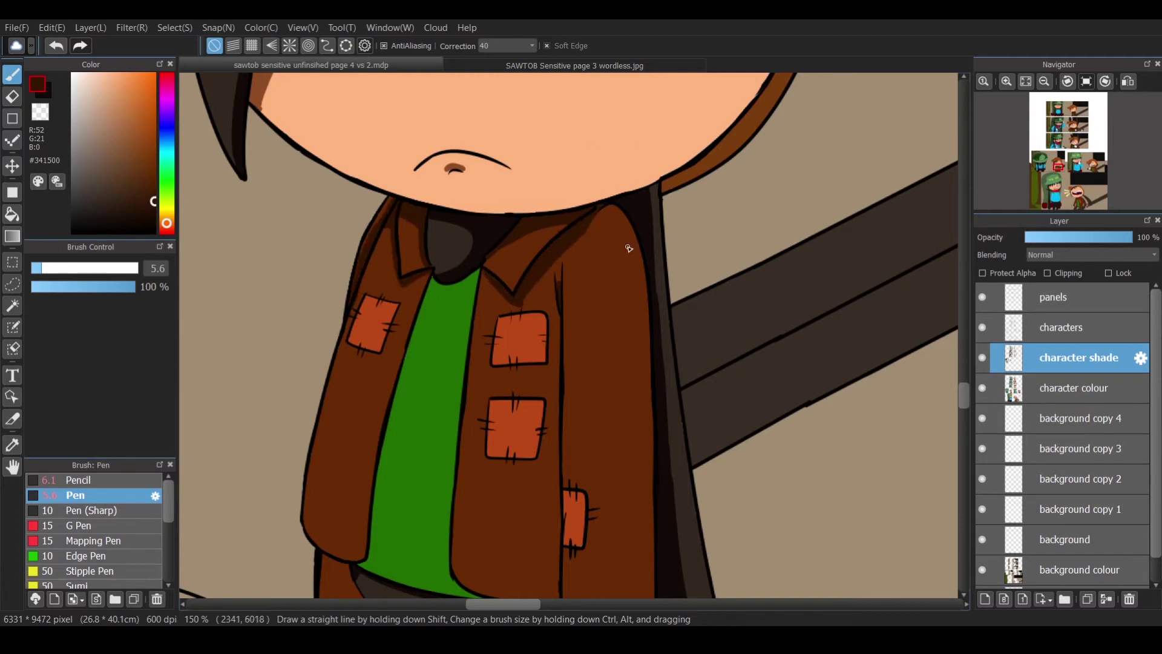
# Shade the jacket front along the near sleeve and the far sleeve below the hem with #341500.
pyautogui.scroll(-3, 628, 248)
pyautogui.moveTo(558, 170); pyautogui.dragTo(541, 453)
pyautogui.moveTo(556, 270)
pyautogui.mouseDown()
pyautogui.moveTo(586, 284)
pyautogui.moveTo(552, 352)
pyautogui.moveTo(548, 448)
pyautogui.mouseUp()
pyautogui.moveTo(560, 348); pyautogui.dragTo(553, 454)
pyautogui.moveTo(339, 418)
pyautogui.mouseDown()
pyautogui.moveTo(355, 506)
pyautogui.moveTo(339, 416)
pyautogui.moveTo(381, 503)
pyautogui.mouseUp()
pyautogui.moveTo(342, 439); pyautogui.dragTo(354, 508)
# Sample #113D00 and shade the green shirt beneath the neck tuft and along the jacket's right opening.
pyautogui.click(12, 444)
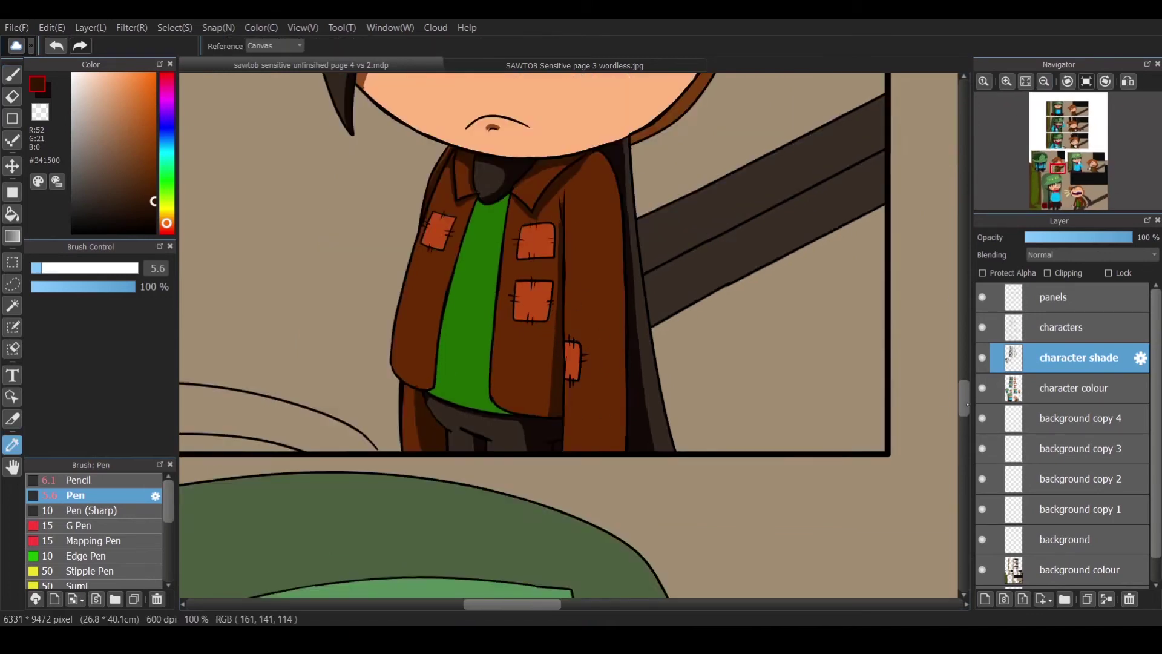
pyautogui.scroll(-3, 569, 332)
pyautogui.click(605, 339)
pyautogui.scroll(3, 569, 334)
pyautogui.press('p')
pyautogui.moveTo(454, 254); pyautogui.dragTo(404, 544)
pyautogui.moveTo(472, 233); pyautogui.dragTo(412, 554)
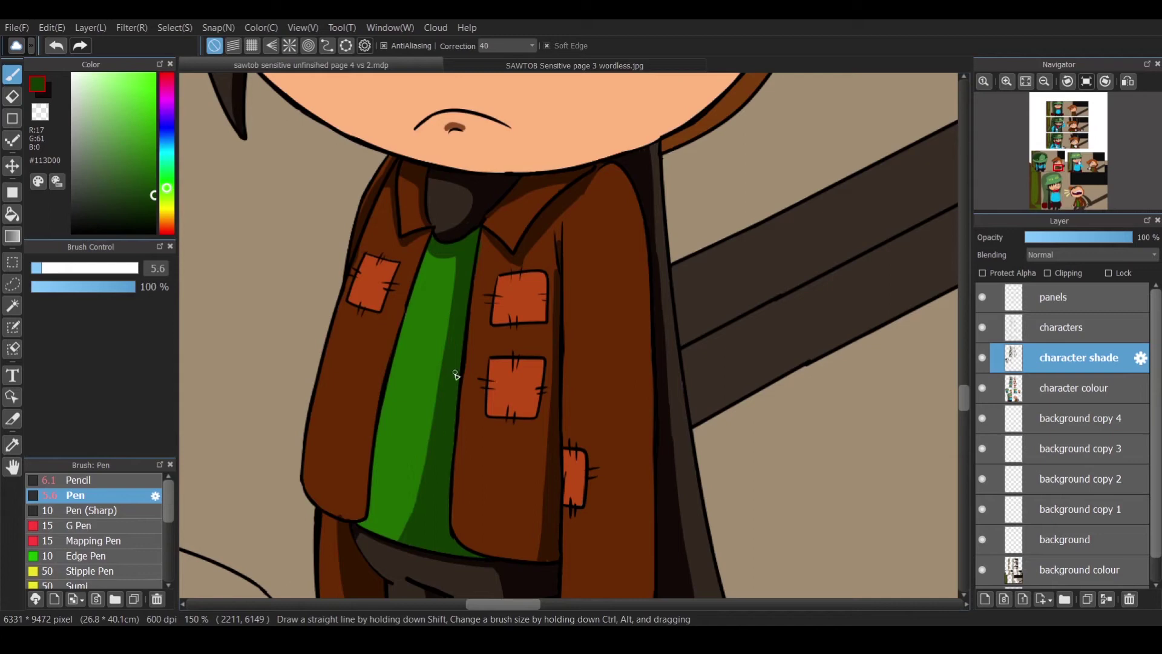
pyautogui.press('e')
# Sample #123515 from the hat in the panel above and outline shade areas on the hand-to-mouth character's green hat.
pyautogui.scroll(-4, 487, 251)
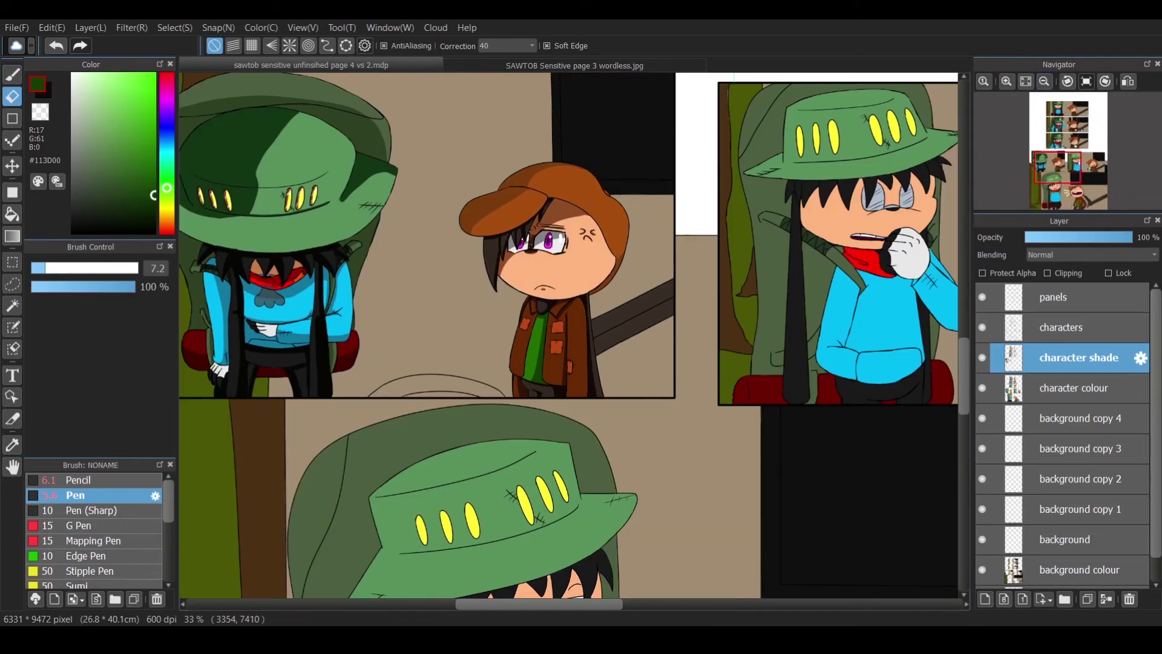
pyautogui.scroll(-3, 569, 333)
pyautogui.press('i')
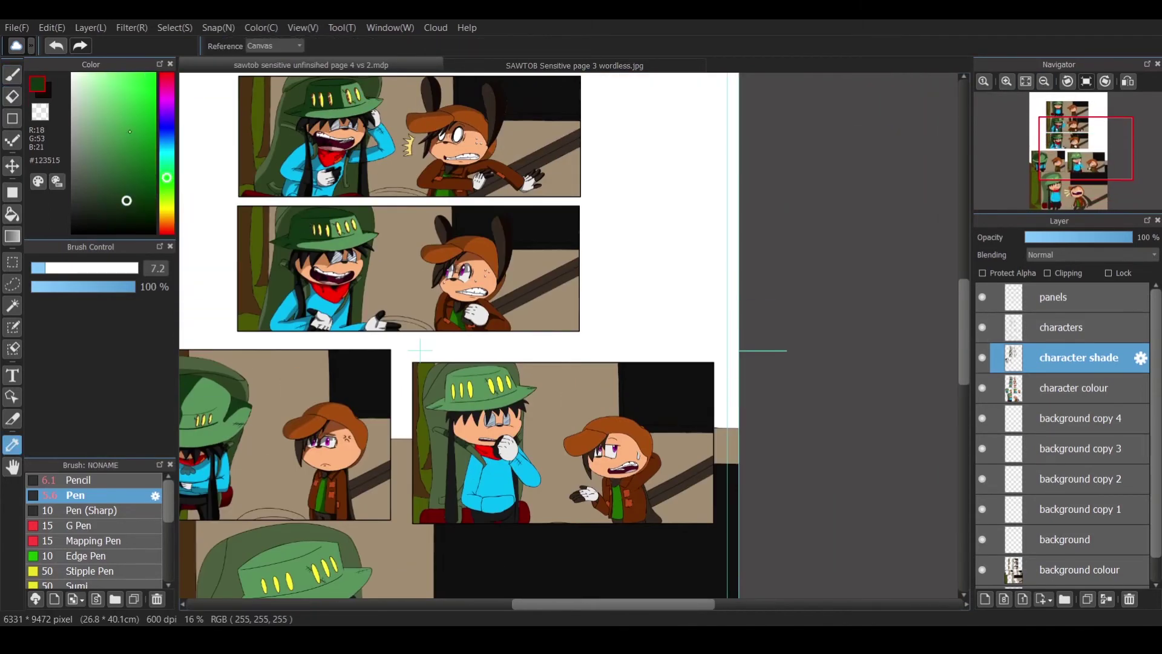
pyautogui.click(222, 504)
pyautogui.click(327, 255)
pyautogui.click(331, 230)
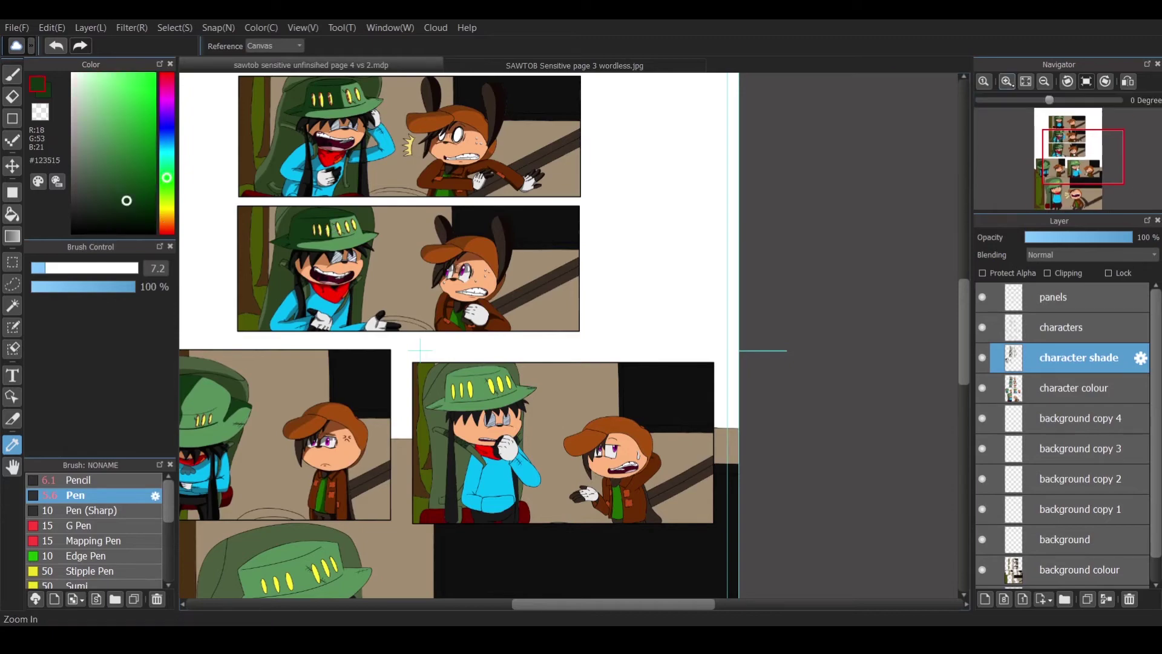
pyautogui.scroll(2, 332, 230)
pyautogui.hscroll(-1, 552, 118)
pyautogui.click(552, 119)
pyautogui.click(552, 120)
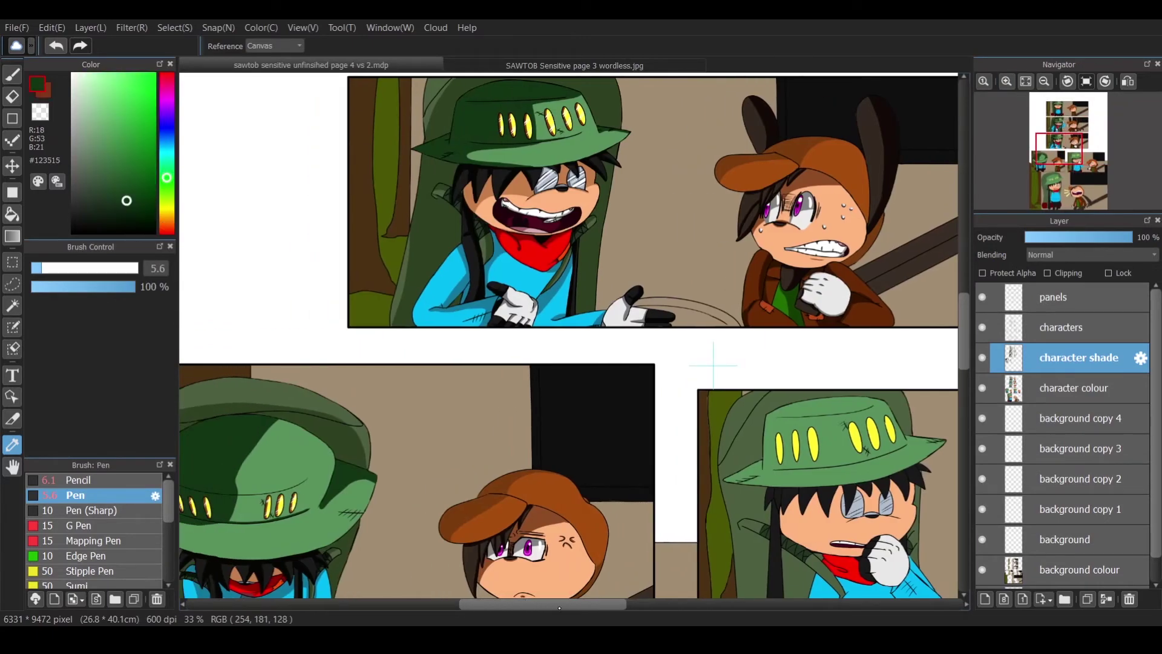
pyautogui.hscroll(2, 552, 119)
pyautogui.press('b')
pyautogui.scroll(2, 221, 139)
pyautogui.moveTo(458, 209)
pyautogui.mouseDown()
pyautogui.moveTo(487, 331)
pyautogui.moveTo(279, 376)
pyautogui.mouseUp()
# Fill the outlined shade areas on the hat's crown and brim with #123515.
pyautogui.press('g')
pyautogui.click(399, 242)
pyautogui.click(621, 277)
pyautogui.press('b')
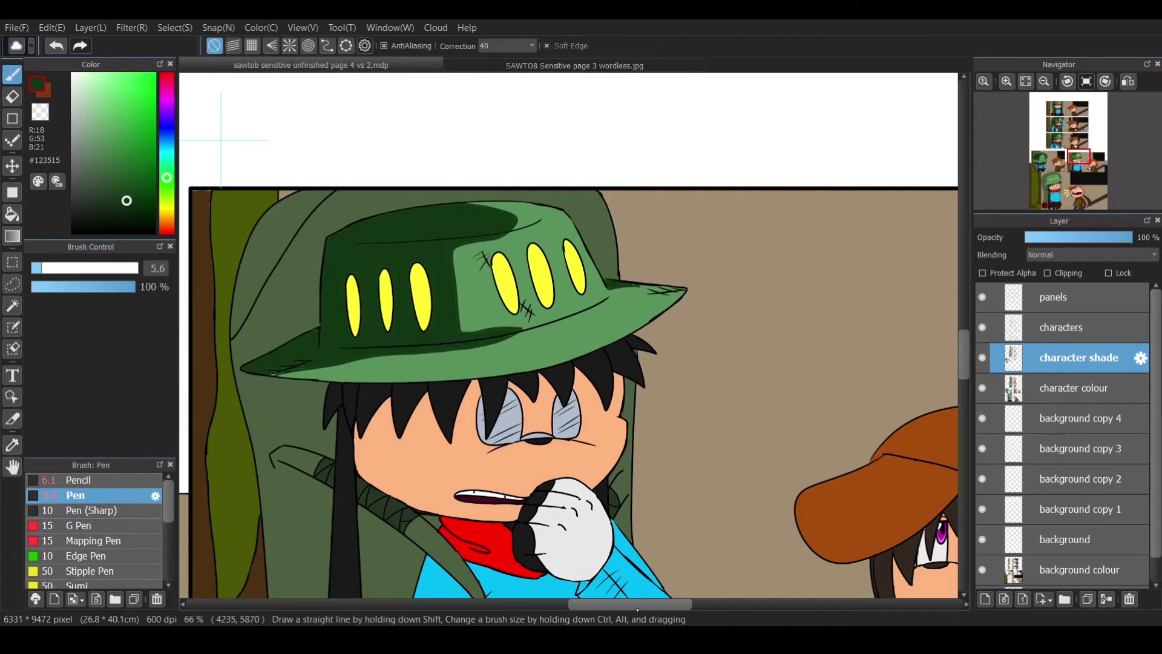
# Clean up the shade edges on the green hat's crown and brim with the eraser and the Pen at size 10.4 in #123515.
pyautogui.scroll(3, 712, 328)
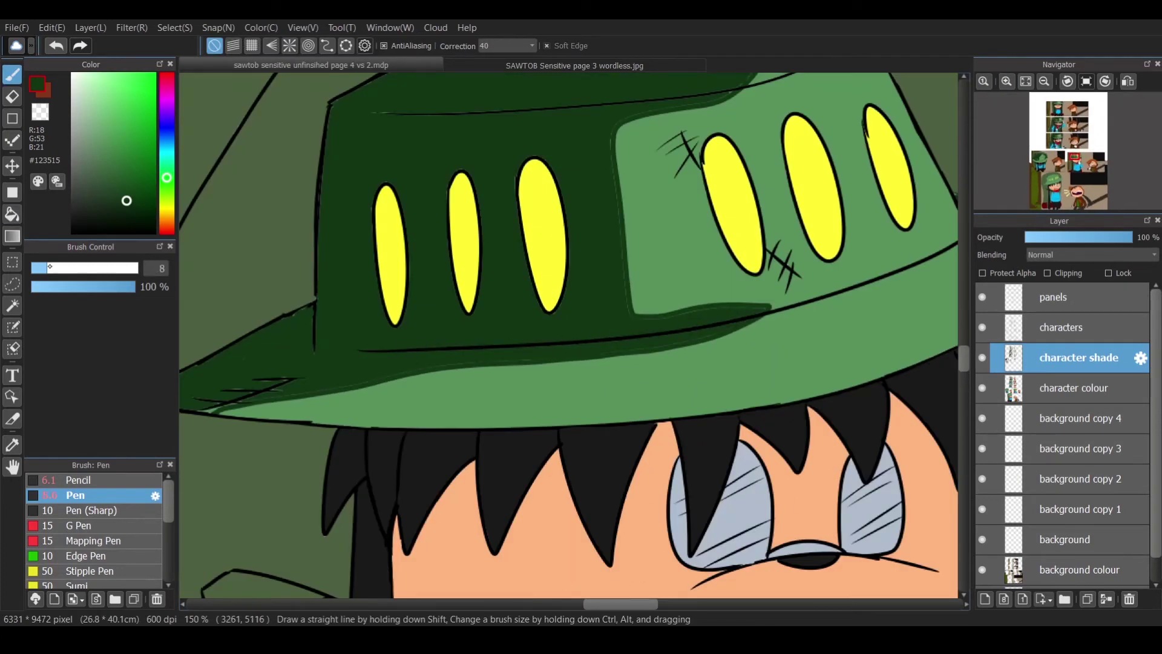
pyautogui.press('e')
pyautogui.moveTo(634, 310)
pyautogui.mouseDown()
pyautogui.moveTo(750, 305)
pyautogui.moveTo(658, 317)
pyautogui.moveTo(689, 330)
pyautogui.mouseUp()
pyautogui.press('b')
pyautogui.moveTo(618, 174); pyautogui.dragTo(638, 115)
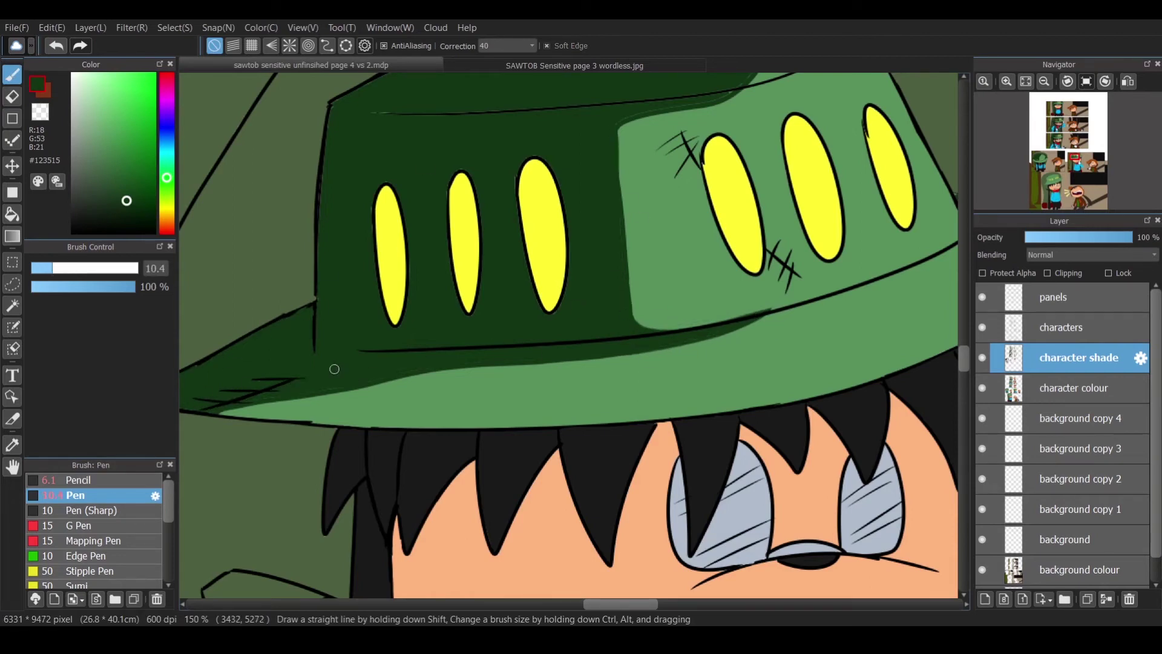
pyautogui.moveTo(618, 604); pyautogui.dragTo(612, 610)
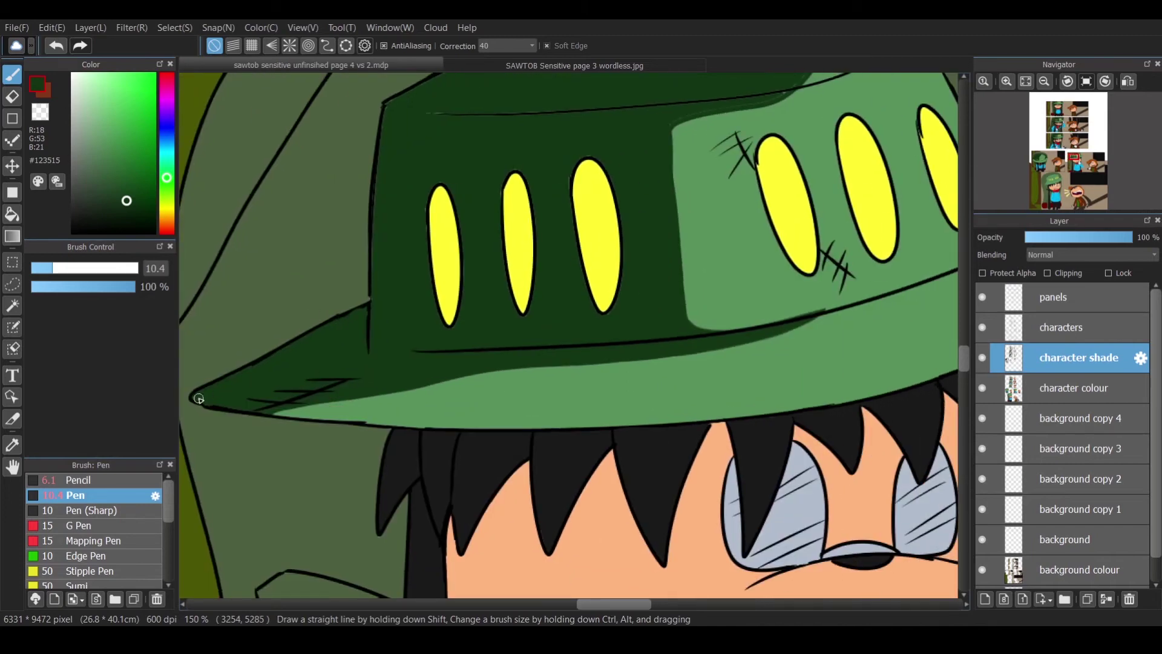
pyautogui.scroll(5, 375, 280)
pyautogui.scroll(-3, 415, 239)
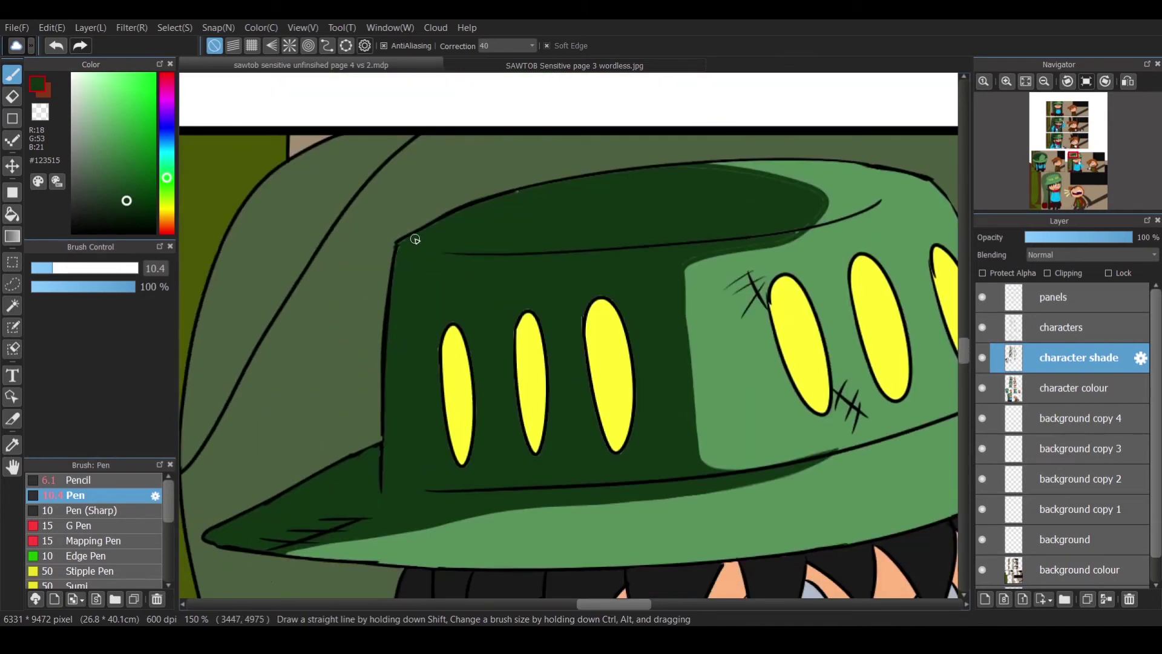
pyautogui.moveTo(702, 259); pyautogui.dragTo(686, 302)
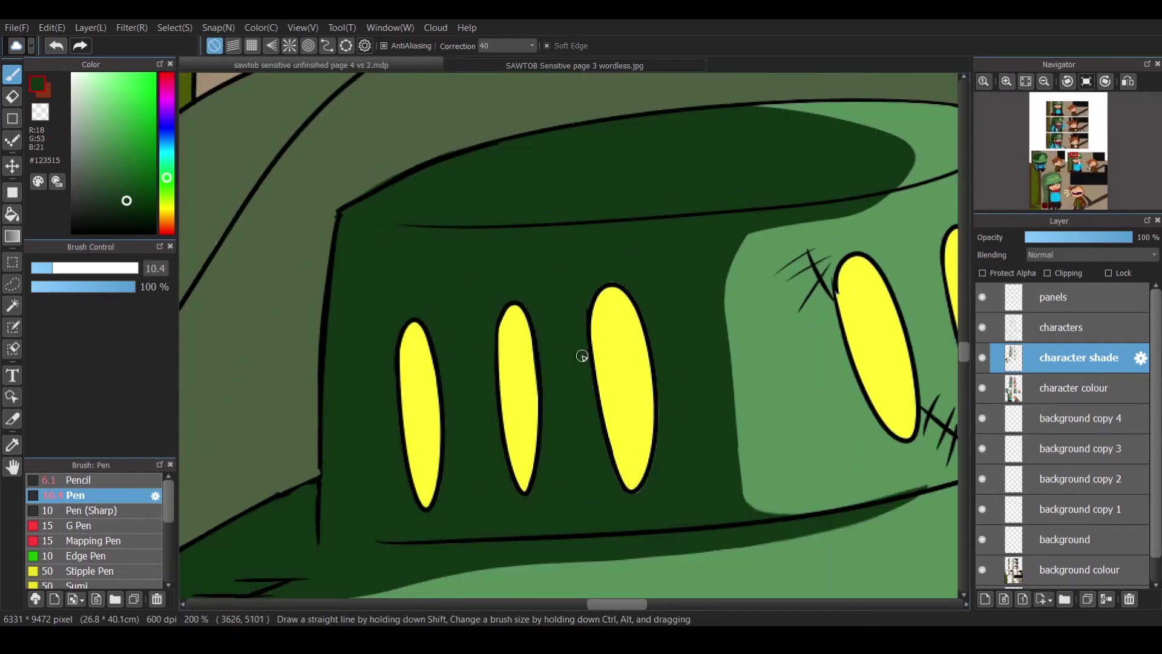
pyautogui.scroll(-3, 291, 116)
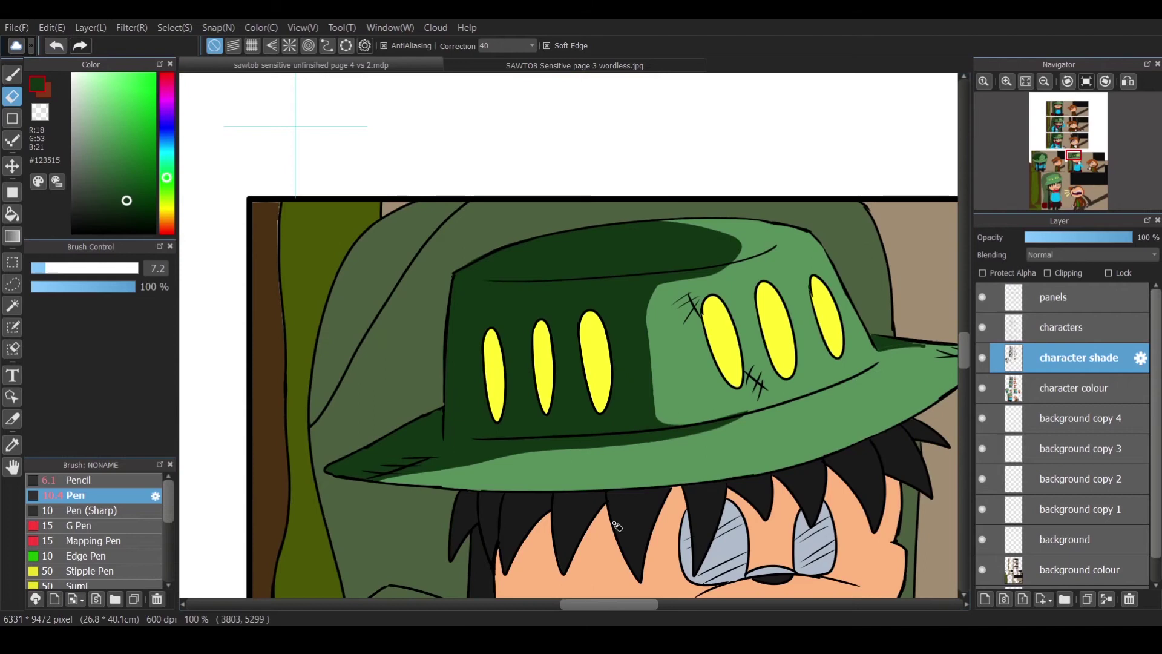
# Shade one side of the three yellow ovals on the hat's darkened side with #823718, using the Pen at size 4.5.
pyautogui.scroll(4, 502, 345)
pyautogui.moveTo(73, 271); pyautogui.dragTo(39, 271)
pyautogui.moveTo(510, 350); pyautogui.dragTo(636, 358)
pyautogui.moveTo(321, 325)
pyautogui.mouseDown()
pyautogui.moveTo(331, 508)
pyautogui.moveTo(308, 375)
pyautogui.moveTo(308, 400)
pyautogui.mouseUp()
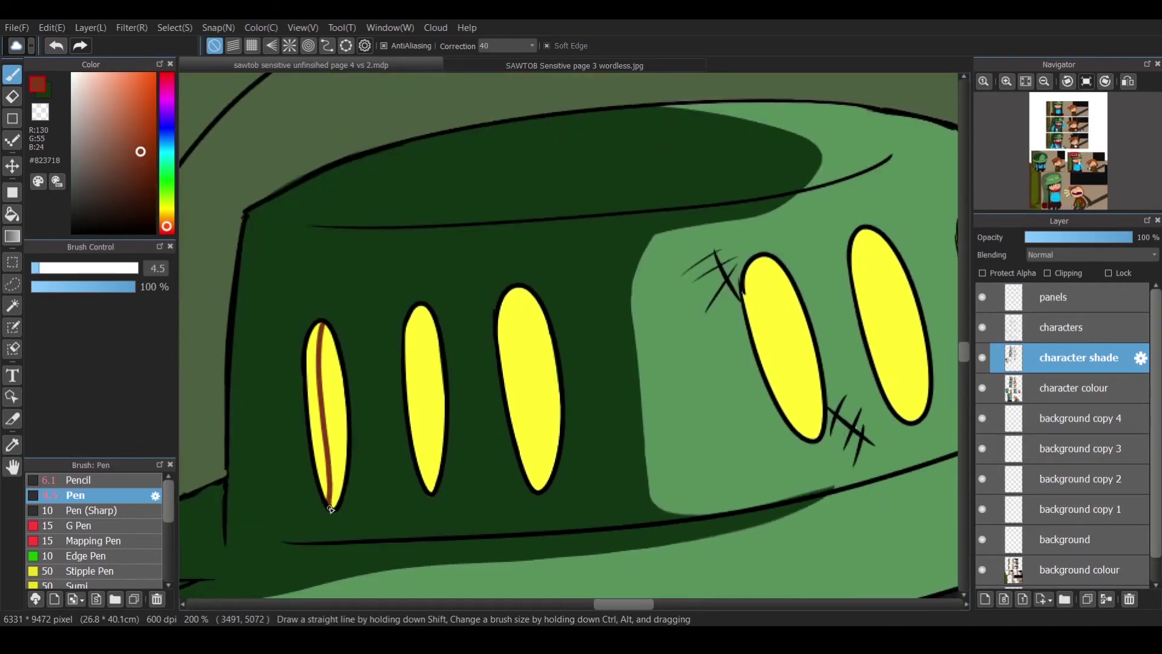
pyautogui.moveTo(420, 305)
pyautogui.mouseDown()
pyautogui.moveTo(416, 402)
pyautogui.moveTo(417, 310)
pyautogui.mouseUp()
pyautogui.moveTo(511, 291); pyautogui.dragTo(535, 487)
pyautogui.moveTo(513, 399); pyautogui.dragTo(536, 487)
pyautogui.moveTo(505, 335)
pyautogui.mouseDown()
pyautogui.moveTo(503, 378)
pyautogui.moveTo(507, 296)
pyautogui.mouseUp()
# Shade the same side of the three yellow ovals on the hat's lighter side with #823718.
pyautogui.moveTo(750, 278)
pyautogui.mouseDown()
pyautogui.moveTo(315, 279)
pyautogui.moveTo(375, 439)
pyautogui.moveTo(315, 279)
pyautogui.moveTo(312, 330)
pyautogui.mouseUp()
pyautogui.press('e')
pyautogui.click(392, 447)
pyautogui.press('b')
pyautogui.moveTo(426, 233); pyautogui.dragTo(475, 417)
pyautogui.moveTo(418, 263)
pyautogui.mouseDown()
pyautogui.moveTo(426, 254)
pyautogui.moveTo(478, 420)
pyautogui.moveTo(438, 331)
pyautogui.mouseUp()
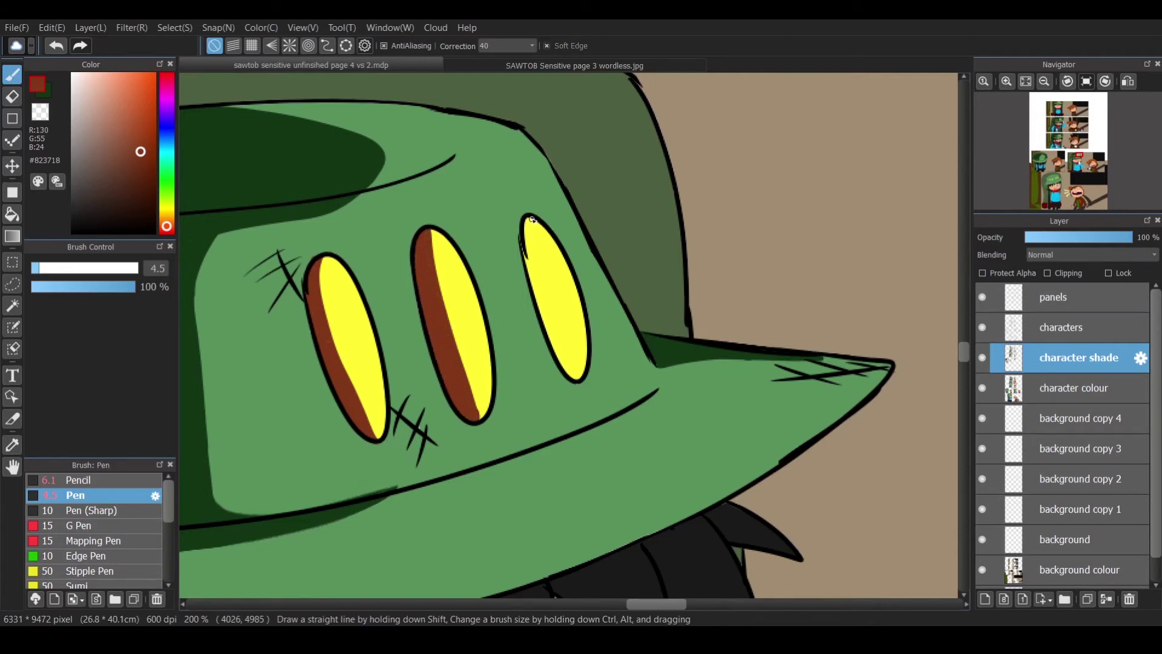
pyautogui.moveTo(531, 219); pyautogui.dragTo(574, 386)
pyautogui.press('e')
pyautogui.click(578, 388)
pyautogui.press('b')
pyautogui.moveTo(525, 218); pyautogui.dragTo(565, 369)
# Draw diagonal #FFFFFF highlight streaks across the three yellow ovals on the hat's lighter side.
pyautogui.click(72, 73)
pyautogui.moveTo(527, 266)
pyautogui.mouseDown()
pyautogui.moveTo(545, 233)
pyautogui.moveTo(548, 242)
pyautogui.mouseUp()
pyautogui.moveTo(548, 328); pyautogui.dragTo(574, 285)
pyautogui.moveTo(549, 339); pyautogui.dragTo(577, 296)
pyautogui.press('e')
pyautogui.press('b')
pyautogui.moveTo(424, 300); pyautogui.dragTo(455, 258)
pyautogui.moveTo(463, 399); pyautogui.dragTo(487, 354)
pyautogui.moveTo(316, 332); pyautogui.dragTo(348, 279)
pyautogui.moveTo(358, 406); pyautogui.dragTo(380, 367)
# Add diagonal white highlight streaks to the three yellow ovals on the hat's darkened side.
pyautogui.press('e')
pyautogui.press('b')
pyautogui.hscroll(-5, 569, 339)
pyautogui.moveTo(454, 358); pyautogui.dragTo(495, 317)
pyautogui.moveTo(459, 365); pyautogui.dragTo(498, 327)
pyautogui.moveTo(475, 455); pyautogui.dragTo(514, 417)
pyautogui.moveTo(484, 440); pyautogui.dragTo(511, 413)
pyautogui.moveTo(361, 370)
pyautogui.mouseDown()
pyautogui.moveTo(390, 341)
pyautogui.moveTo(395, 353)
pyautogui.mouseUp()
pyautogui.moveTo(371, 458); pyautogui.dragTo(404, 418)
pyautogui.moveTo(377, 471); pyautogui.dragTo(400, 444)
pyautogui.moveTo(261, 390); pyautogui.dragTo(298, 359)
pyautogui.moveTo(261, 413); pyautogui.dragTo(292, 372)
pyautogui.moveTo(273, 478); pyautogui.dragTo(299, 449)
# Sample the skin shade #C37D49 and outline the face shadow beneath the fringe, with accents around the nose and below the mouth.
pyautogui.hotkey('ctrl', '-')
pyautogui.scroll(-5, 568, 336)
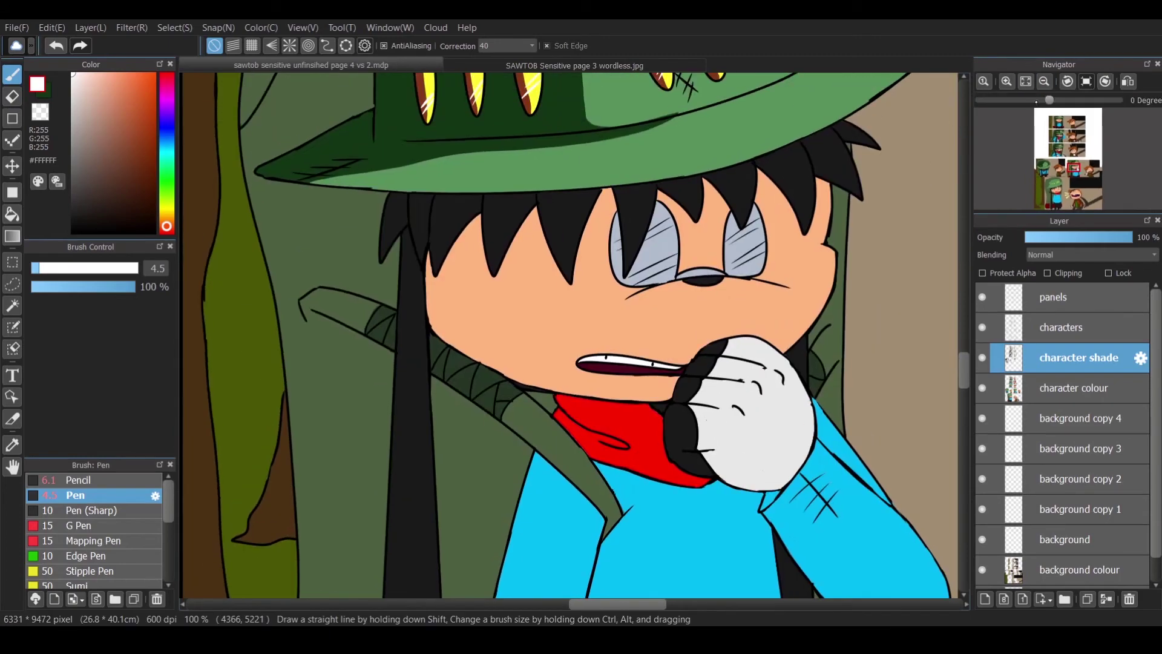
pyautogui.hotkey('ctrl', '-')
pyautogui.hotkey('ctrl', '-')
pyautogui.hscroll(3, 672, 339)
pyautogui.press('i')
pyautogui.click(672, 339)
pyautogui.scroll(3, 672, 339)
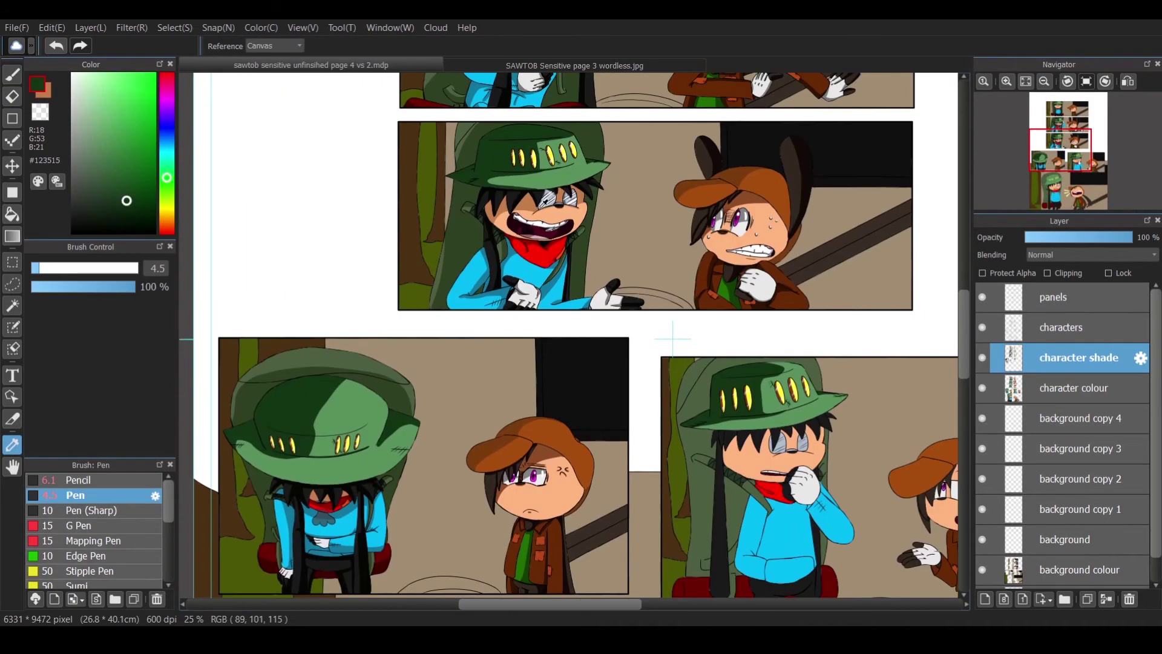
pyautogui.click(672, 339)
pyautogui.hscroll(5, 673, 338)
pyautogui.hotkey('ctrl', '+')
pyautogui.scroll(-3, 672, 338)
pyautogui.click(957, 375)
pyautogui.press('b')
pyautogui.hotkey('ctrl', '+')
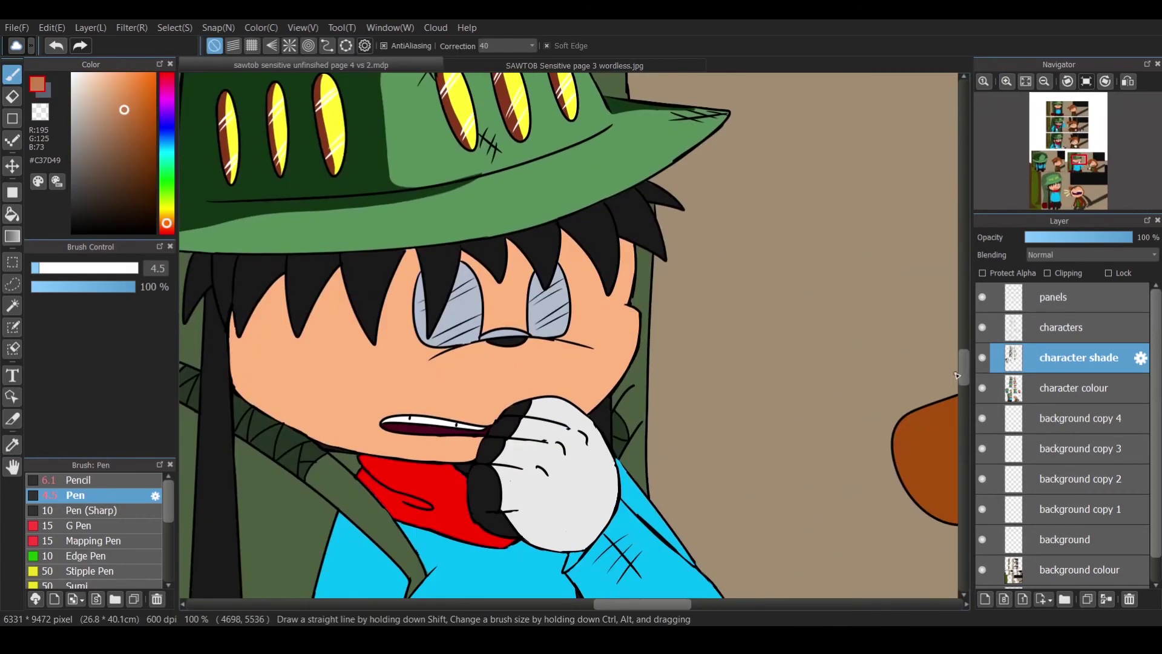
pyautogui.moveTo(493, 307)
pyautogui.mouseDown()
pyautogui.moveTo(418, 309)
pyautogui.moveTo(296, 367)
pyautogui.mouseUp()
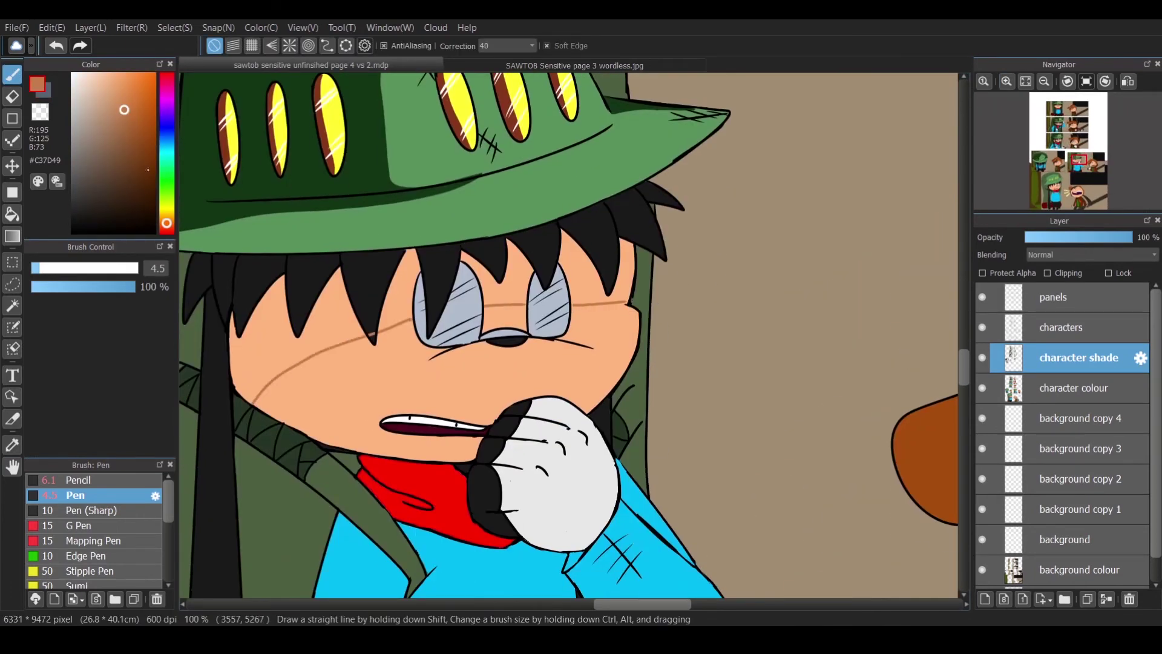
pyautogui.hotkey('ctrl', '+')
pyautogui.moveTo(510, 342)
pyautogui.mouseDown()
pyautogui.moveTo(360, 371)
pyautogui.moveTo(602, 355)
pyautogui.mouseUp()
pyautogui.moveTo(437, 336); pyautogui.dragTo(492, 326)
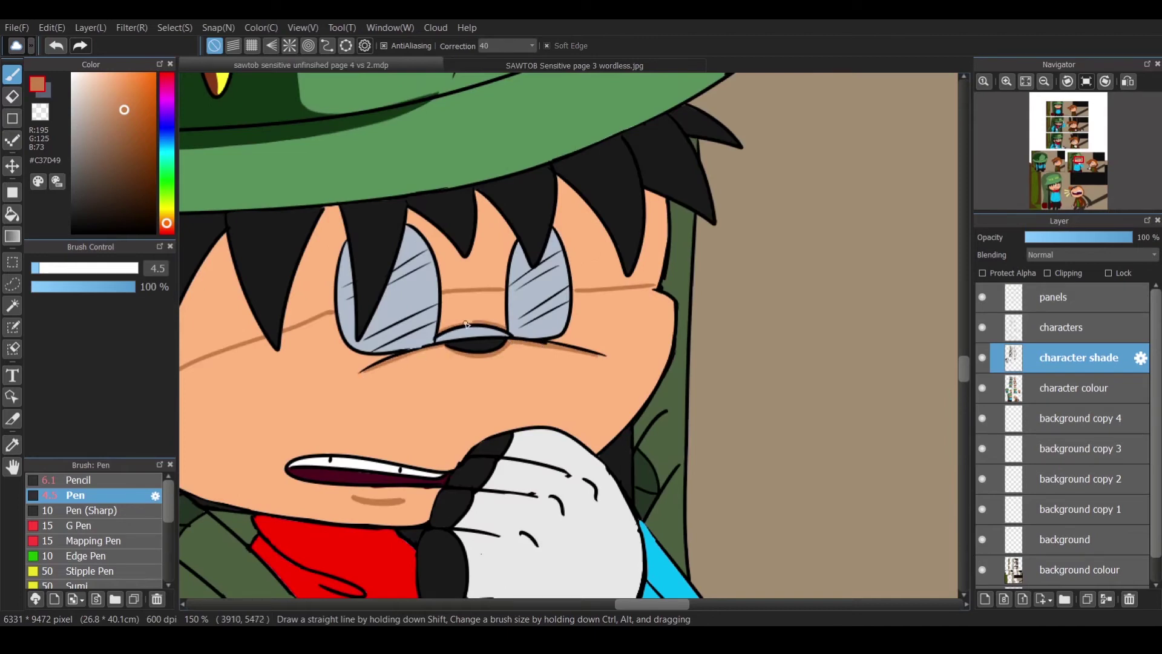
# Fill the outlined face areas beneath the fringe with #C37D49 and tidy the shadow's edge beside the far lens.
pyautogui.press('g')
pyautogui.click(224, 297)
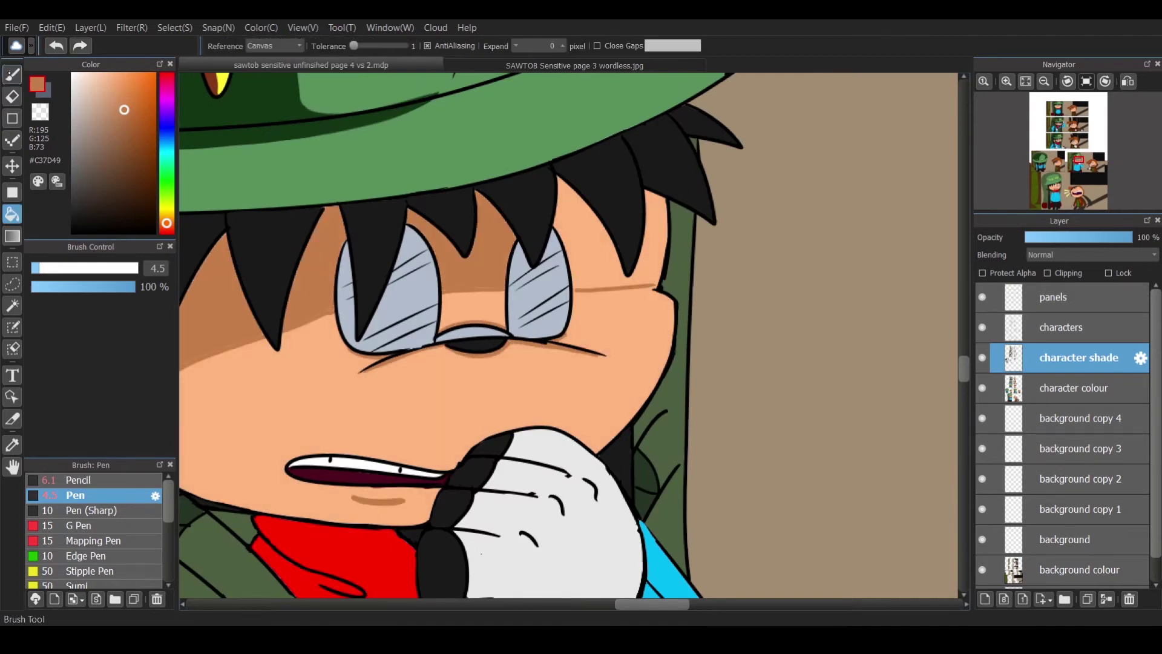
pyautogui.click(605, 236)
pyautogui.moveTo(630, 603); pyautogui.dragTo(592, 603)
pyautogui.press('b')
pyautogui.hotkey('ctrl', '+')
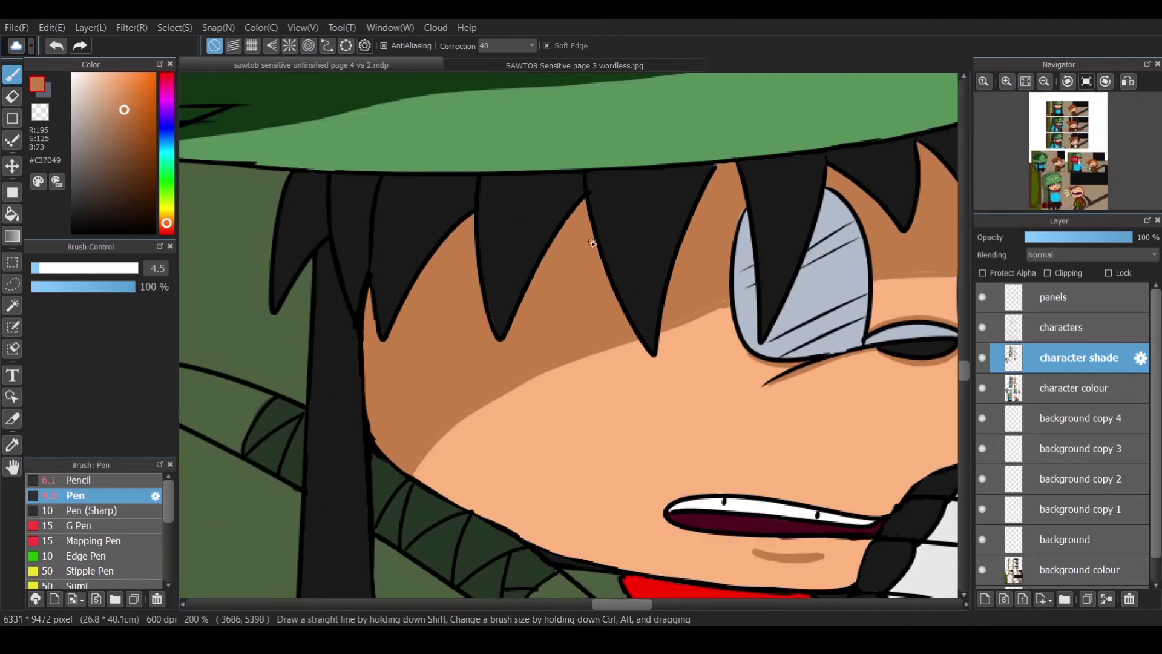
pyautogui.moveTo(613, 615); pyautogui.dragTo(645, 610)
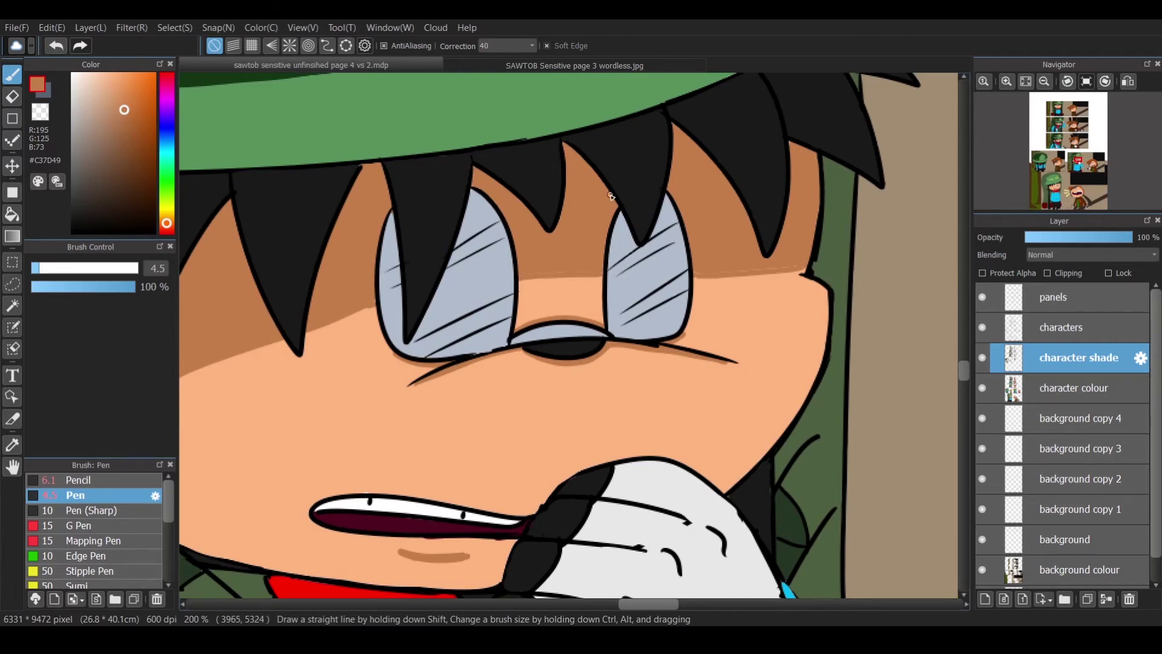
pyautogui.moveTo(801, 265); pyautogui.dragTo(693, 276)
# Shade the skin around the gloved hand's upper edge and beside the chin with #C37D49.
pyautogui.scroll(-5, 955, 294)
pyautogui.moveTo(508, 345); pyautogui.dragTo(519, 307)
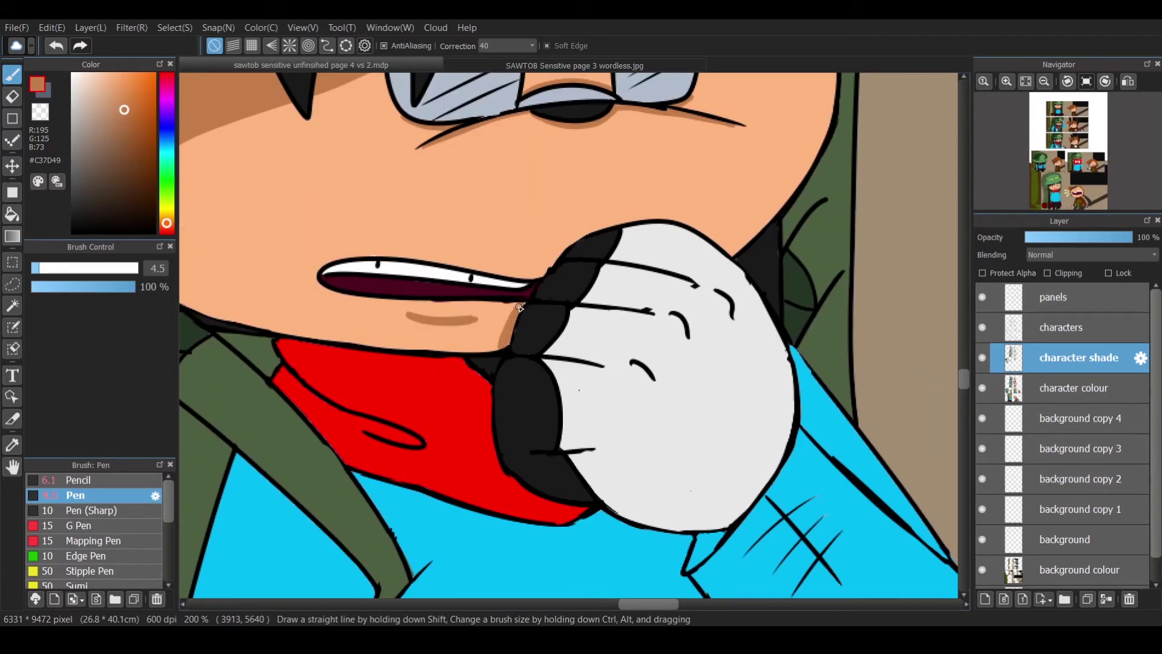
pyautogui.moveTo(503, 346)
pyautogui.mouseDown()
pyautogui.moveTo(587, 268)
pyautogui.moveTo(569, 243)
pyautogui.moveTo(628, 218)
pyautogui.moveTo(731, 255)
pyautogui.moveTo(602, 229)
pyautogui.moveTo(626, 221)
pyautogui.mouseUp()
pyautogui.press('e')
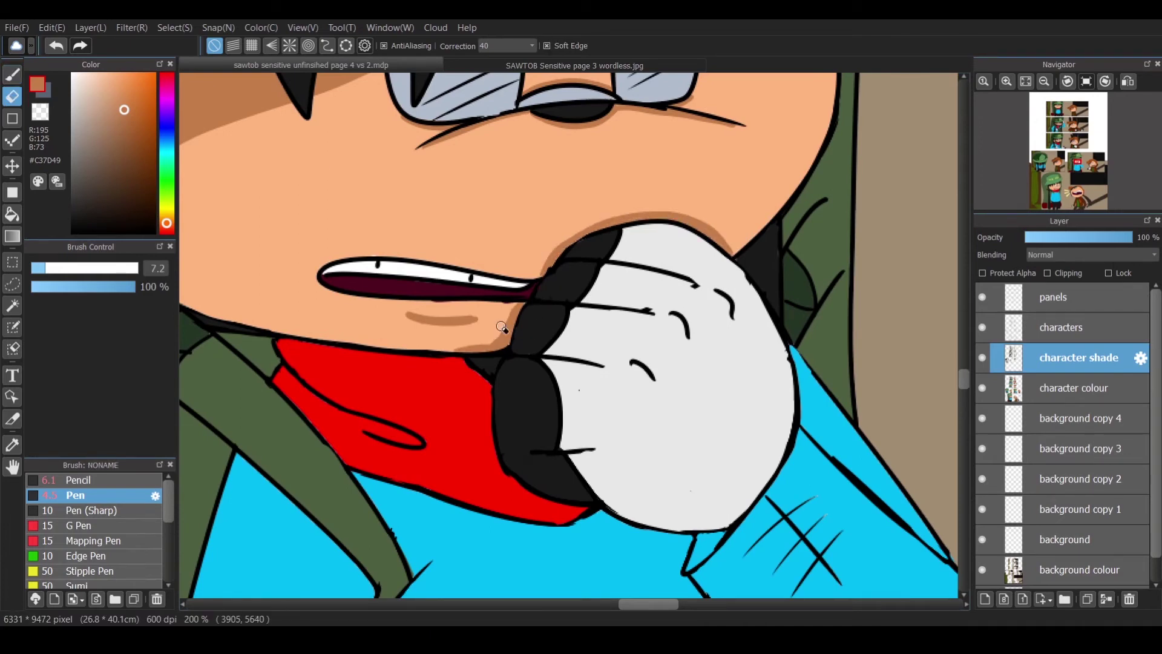
# Extend the #C37D49 face shadow down the near cheek to the jaw and fill it.
pyautogui.hotkey('ctrl', '-')
pyautogui.press('b')
pyautogui.press('g')
pyautogui.click(315, 249)
pyautogui.press('b')
pyautogui.hotkey('ctrl', '+')
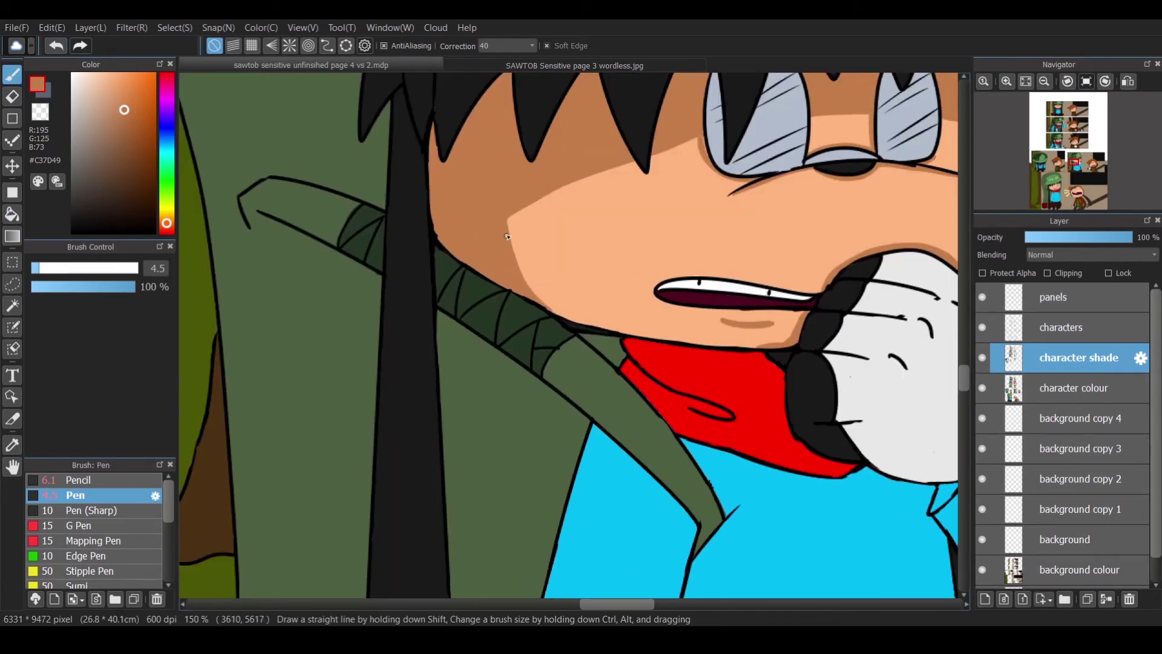
pyautogui.scroll(-5, 552, 184)
pyautogui.scroll(5, 497, 272)
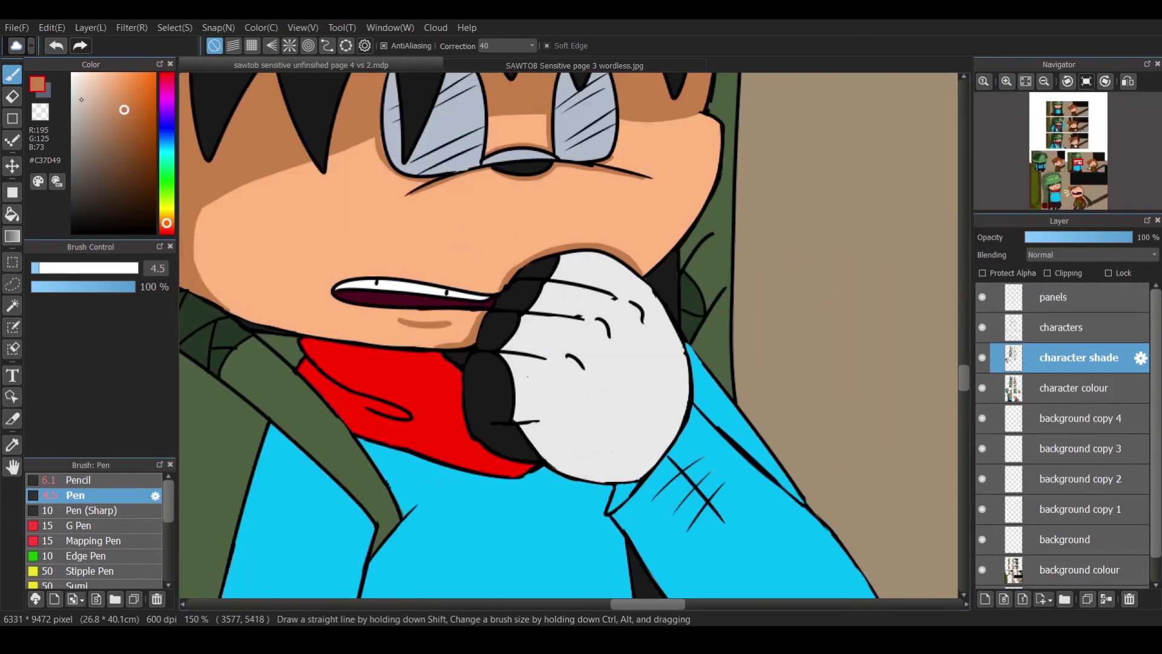
# Switch to #596573 and shade the inner edges of both glasses lenses and the bridge, redoing unsatisfactory strokes.
pyautogui.press('x')
pyautogui.scroll(3, 484, 242)
pyautogui.moveTo(555, 229); pyautogui.dragTo(422, 250)
pyautogui.moveTo(391, 141); pyautogui.dragTo(399, 245)
pyautogui.hotkey('ctrl', 'z')
pyautogui.moveTo(390, 141); pyautogui.dragTo(405, 251)
pyautogui.moveTo(475, 238); pyautogui.dragTo(410, 246)
pyautogui.moveTo(396, 173); pyautogui.dragTo(404, 240)
pyautogui.moveTo(448, 138); pyautogui.dragTo(436, 183)
pyautogui.hotkey('ctrl', 'z')
pyautogui.hotkey('ctrl', 'z')
pyautogui.hotkey('ctrl', 'z')
pyautogui.moveTo(390, 145)
pyautogui.mouseDown()
pyautogui.moveTo(399, 241)
pyautogui.moveTo(445, 171)
pyautogui.moveTo(457, 121)
pyautogui.moveTo(484, 182)
pyautogui.moveTo(479, 236)
pyautogui.mouseUp()
pyautogui.moveTo(560, 140)
pyautogui.mouseDown()
pyautogui.moveTo(561, 230)
pyautogui.moveTo(608, 227)
pyautogui.mouseUp()
pyautogui.hotkey('ctrl', 'z')
pyautogui.moveTo(599, 129)
pyautogui.mouseDown()
pyautogui.moveTo(582, 171)
pyautogui.moveTo(614, 139)
pyautogui.moveTo(607, 218)
pyautogui.mouseUp()
pyautogui.press('e')
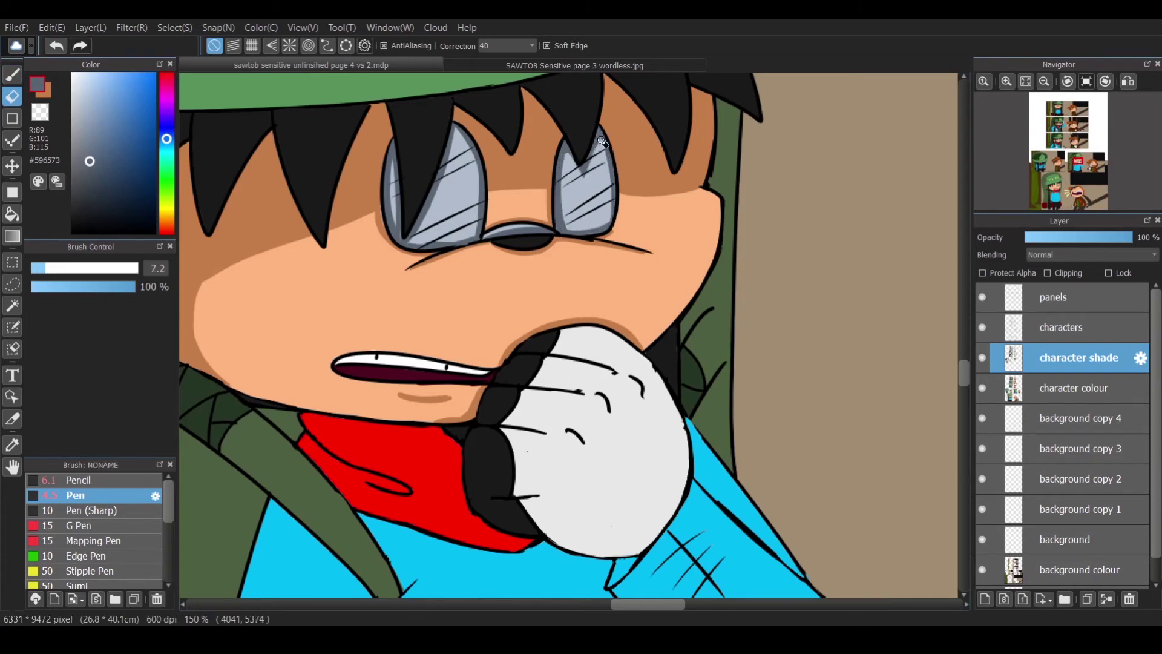
# Draw diagonal #FFFFFF reflection streaks across both glasses lenses.
pyautogui.press('p')
pyautogui.click(73, 74)
pyautogui.moveTo(561, 221)
pyautogui.mouseDown()
pyautogui.moveTo(605, 199)
pyautogui.moveTo(607, 155)
pyautogui.mouseUp()
pyautogui.moveTo(405, 245); pyautogui.dragTo(484, 208)
pyautogui.moveTo(473, 155); pyautogui.dragTo(438, 176)
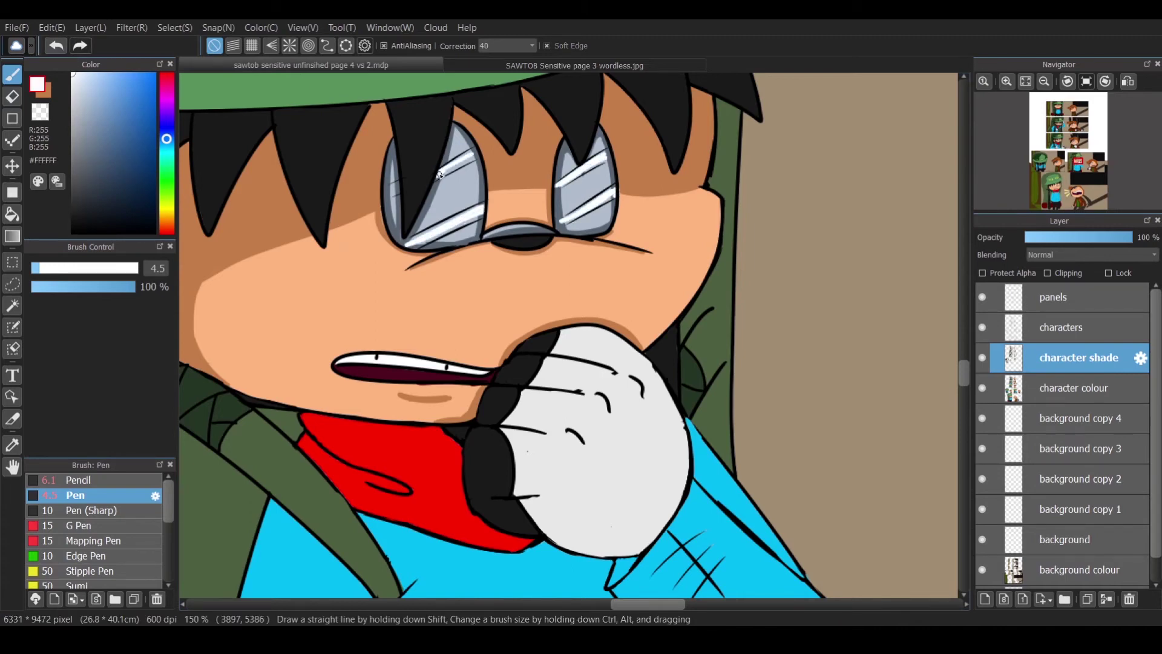
pyautogui.moveTo(422, 229); pyautogui.dragTo(484, 195)
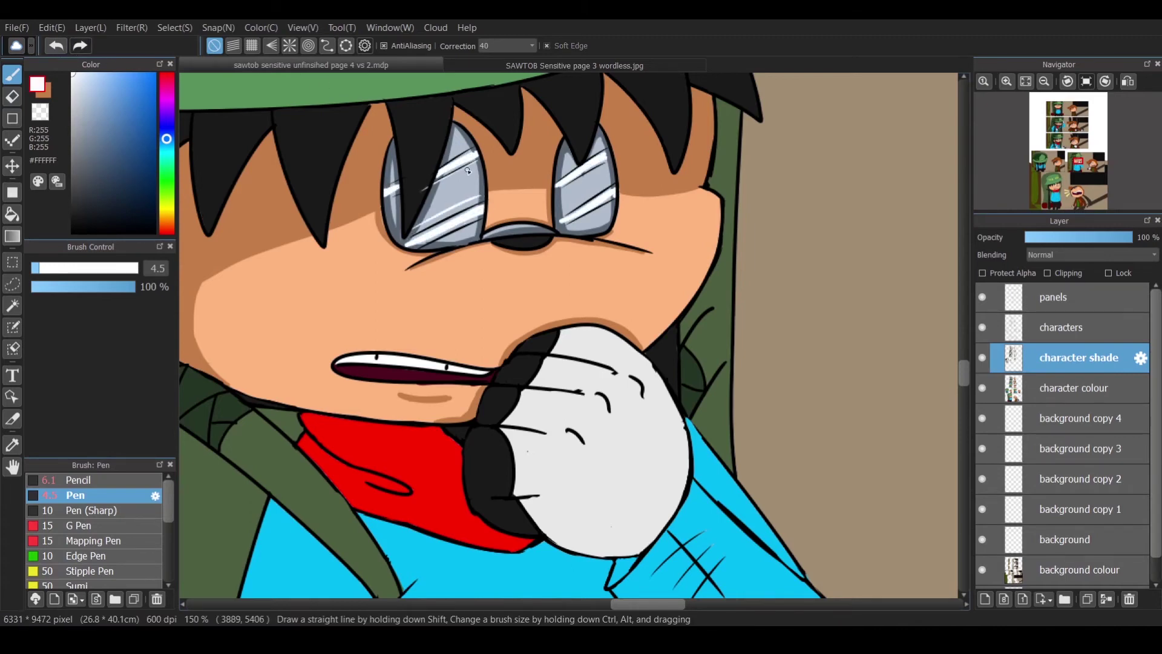
# Sample #12799C from the neighbouring panel and outline shade areas on the blue shirt's chest and along the near sleeve.
pyautogui.scroll(-5, 615, 210)
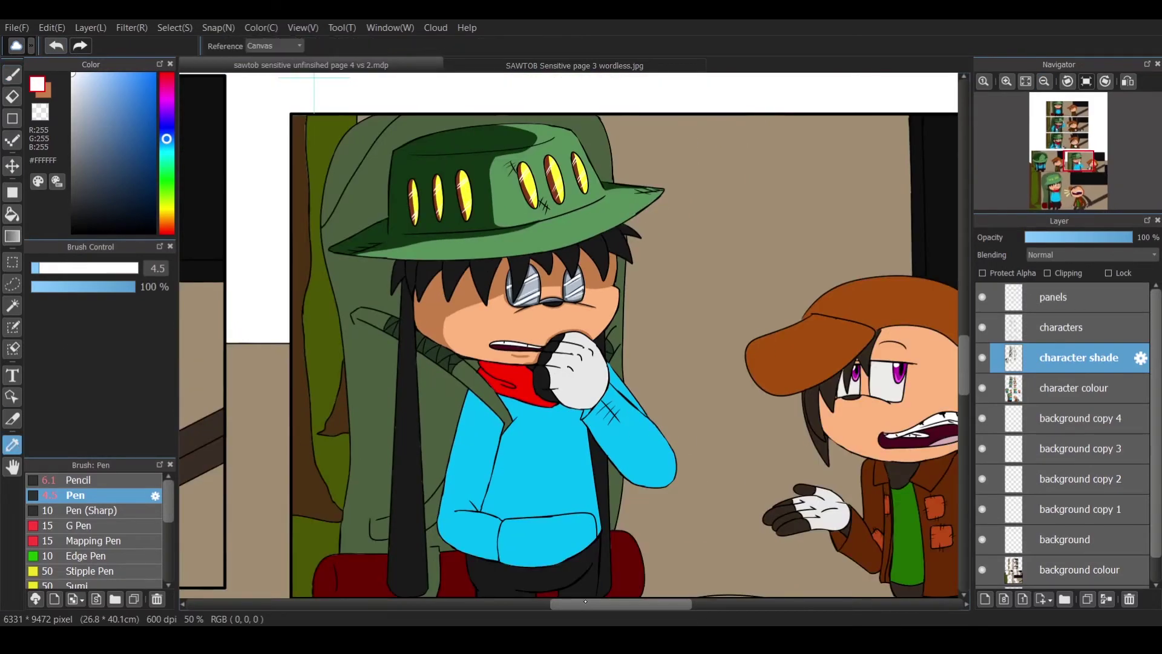
pyautogui.keyDown('alt'); pyautogui.click(438, 399); pyautogui.keyUp('alt')
pyautogui.moveTo(438, 399); pyautogui.dragTo(194, 387)
pyautogui.click(363, 423)
pyautogui.press('p')
pyautogui.scroll(4, 363, 272)
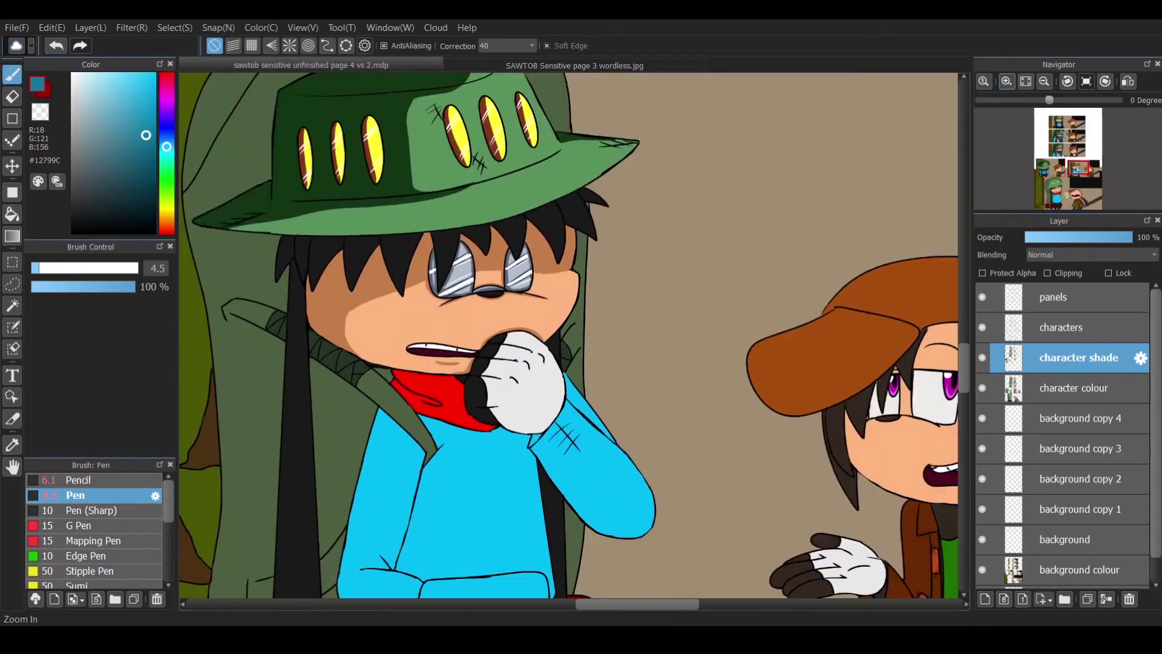
pyautogui.moveTo(489, 219); pyautogui.dragTo(380, 241)
pyautogui.moveTo(378, 242); pyautogui.dragTo(323, 429)
pyautogui.press('e')
pyautogui.press('p')
pyautogui.moveTo(354, 280); pyautogui.dragTo(323, 366)
# Fill the outlined shade areas below the scarf and along the near sleeve with #12799C.
pyautogui.press('g')
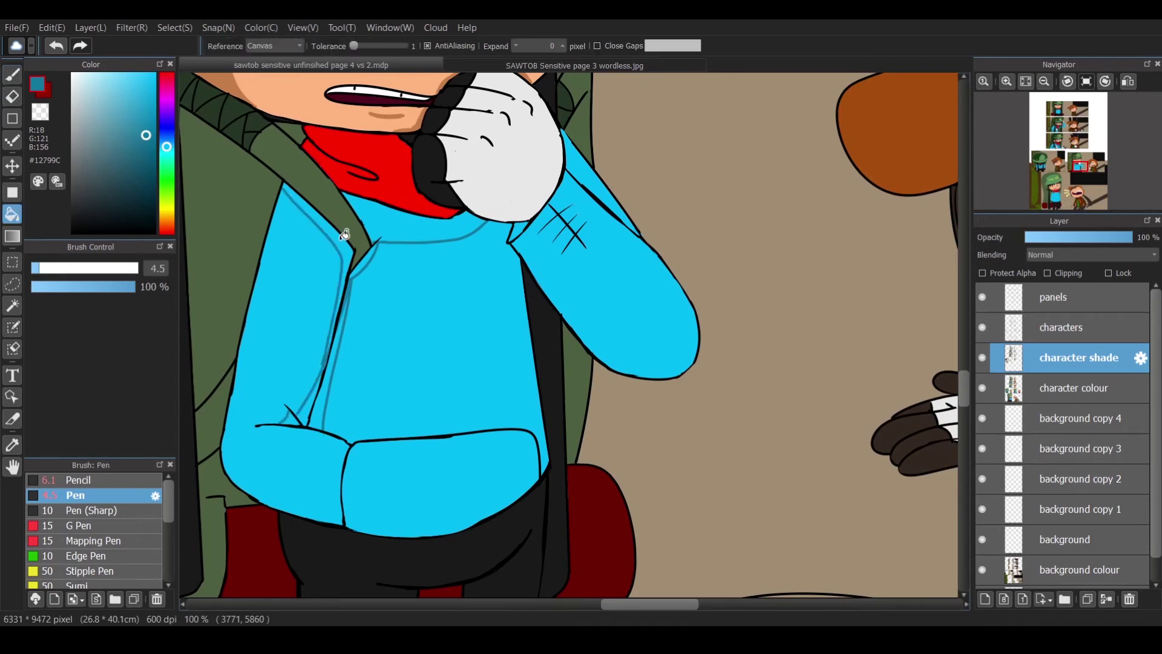
pyautogui.click(345, 228)
pyautogui.click(330, 363)
pyautogui.click(294, 418)
# Outline and fill a #12799C shadow along the outer edge of the raised sleeve.
pyautogui.press('p')
pyautogui.moveTo(579, 229); pyautogui.dragTo(689, 321)
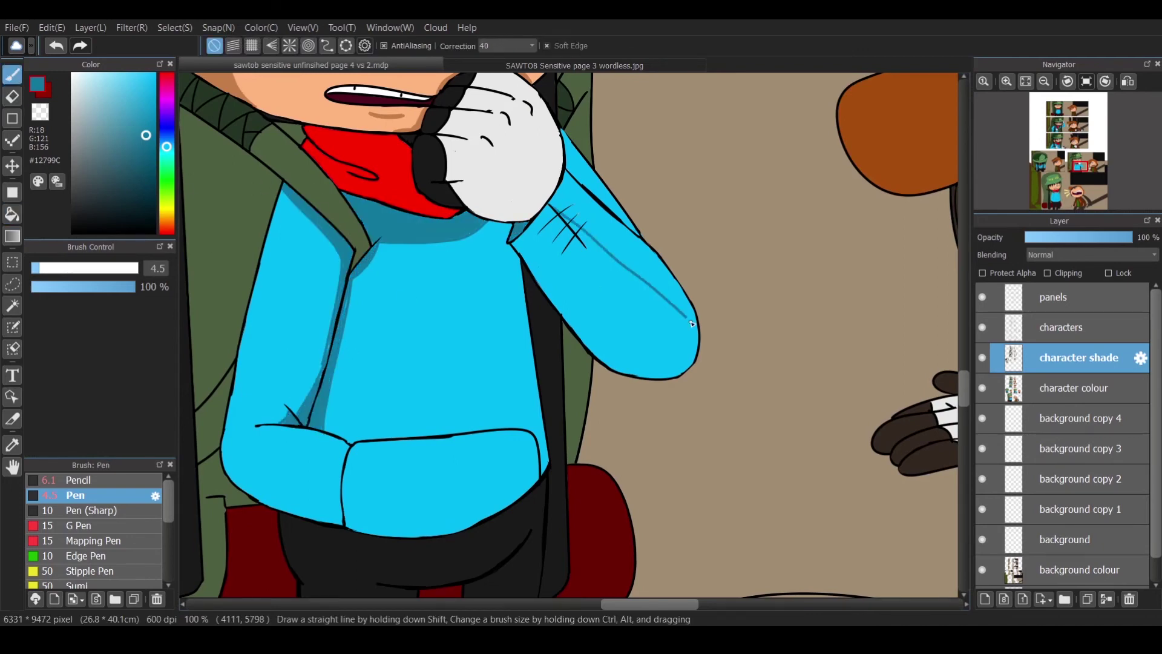
pyautogui.press('g')
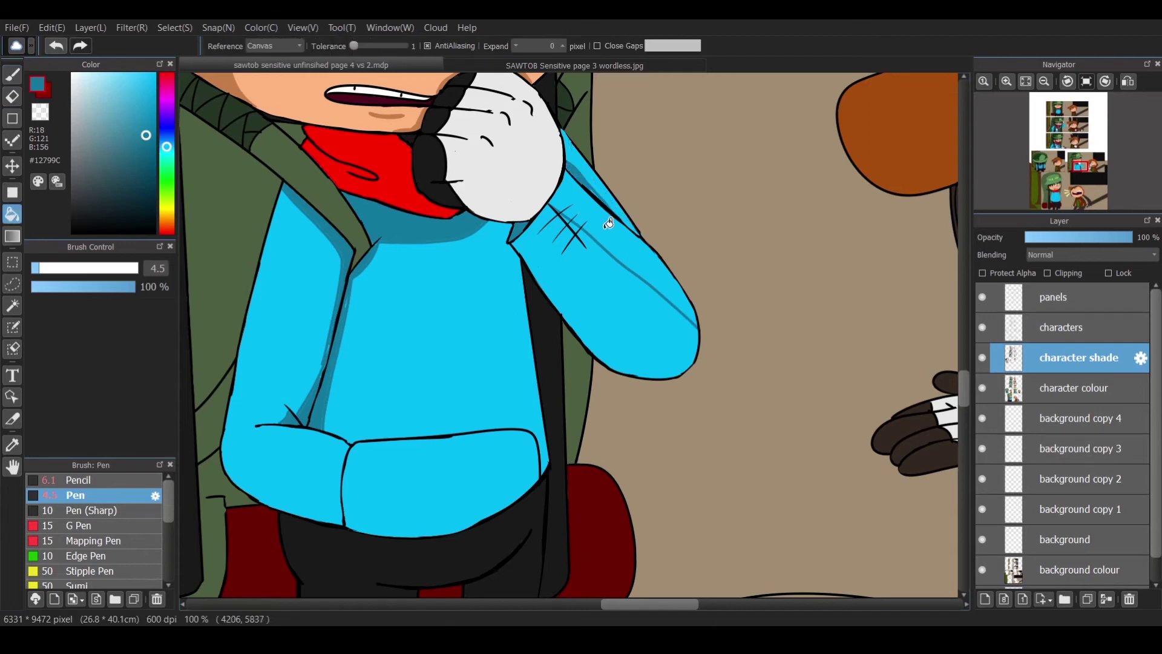
pyautogui.click(605, 202)
# Shade the near forearm beside the pocket and along its underside, plus the raised arm's elbow, with #12799C.
pyautogui.press('p')
pyautogui.press('g')
pyautogui.click(260, 475)
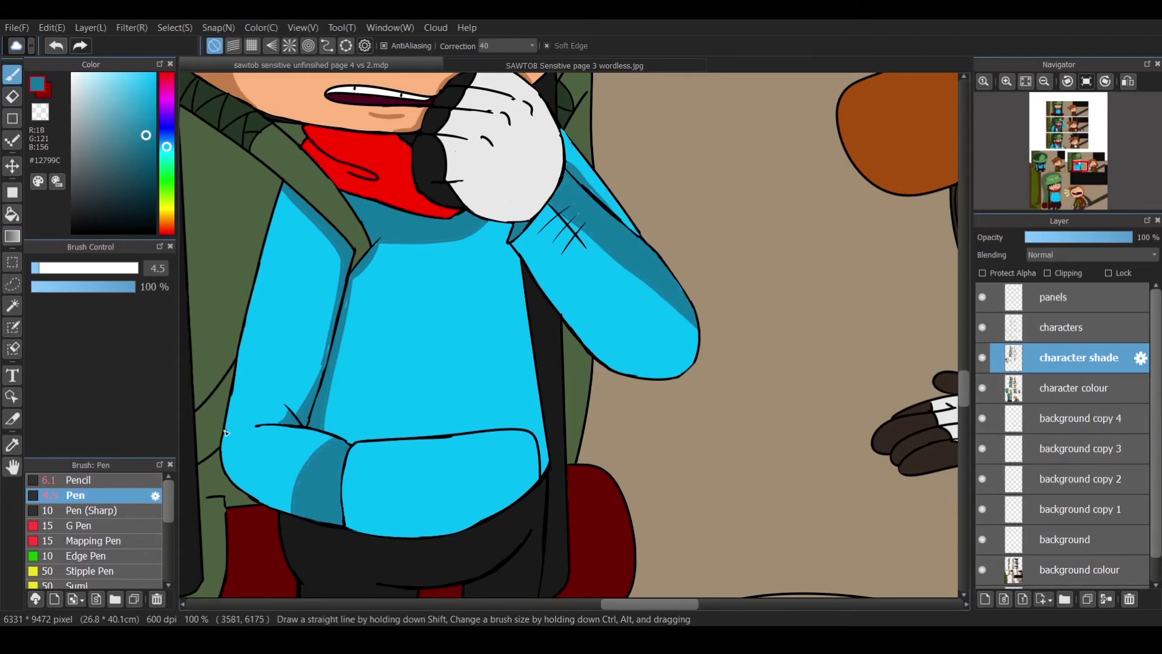
pyautogui.press('p')
pyautogui.moveTo(668, 375); pyautogui.dragTo(686, 350)
pyautogui.press('g')
pyautogui.click(690, 354)
pyautogui.press('p')
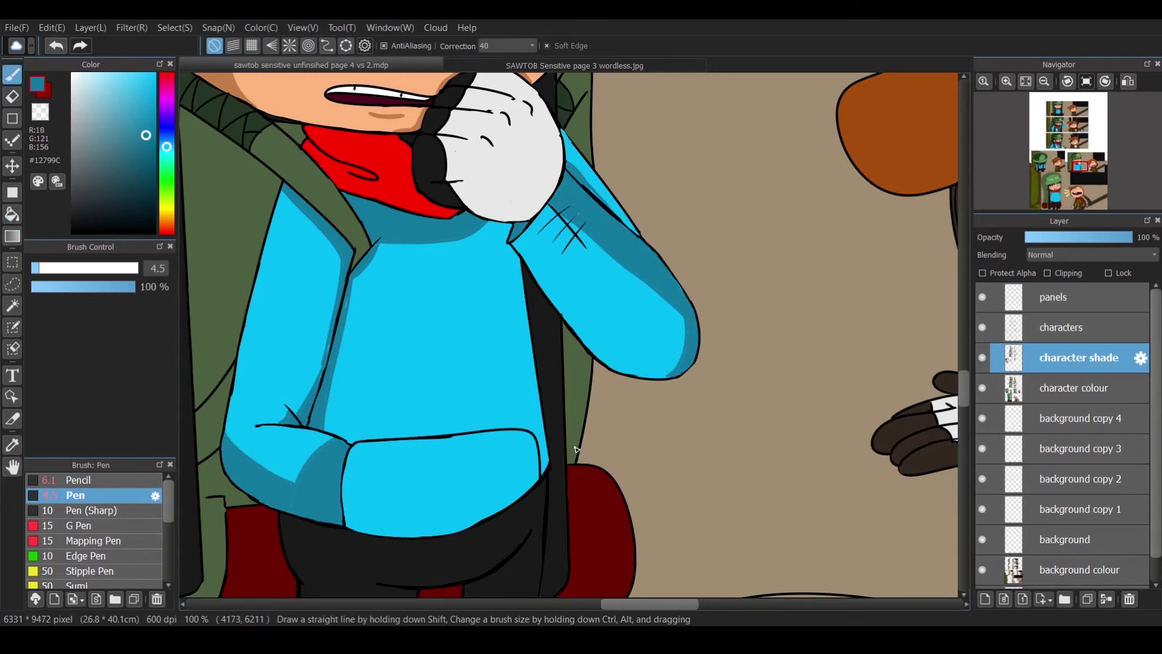
# Outline and fill #12799C shadows along the shirt pocket's lower edge and the hem beside it.
pyautogui.moveTo(540, 471); pyautogui.dragTo(404, 535)
pyautogui.press('g')
pyautogui.click(480, 506)
pyautogui.click(543, 451)
# Touch up gaps and rough edges in the blue shirt's shading with the Pen at size 6.1.
pyautogui.click(12, 75)
pyautogui.click(43, 271)
pyautogui.hotkey('ctrl', '+')
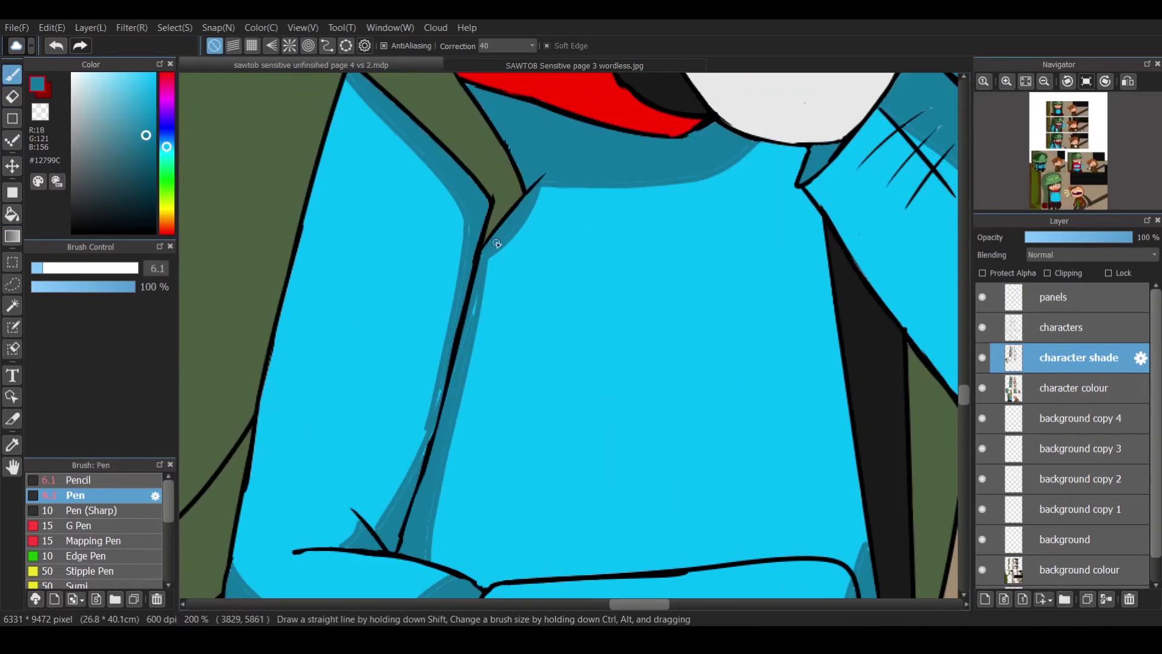
pyautogui.moveTo(437, 391); pyautogui.dragTo(401, 487)
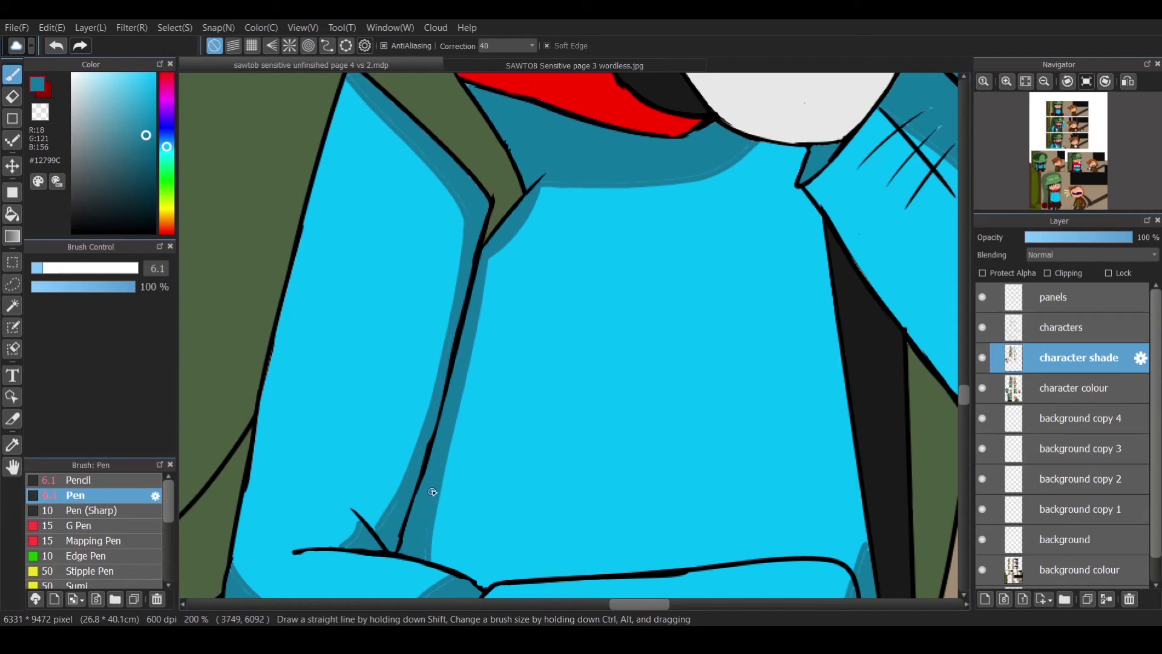
pyautogui.scroll(-5, 385, 528)
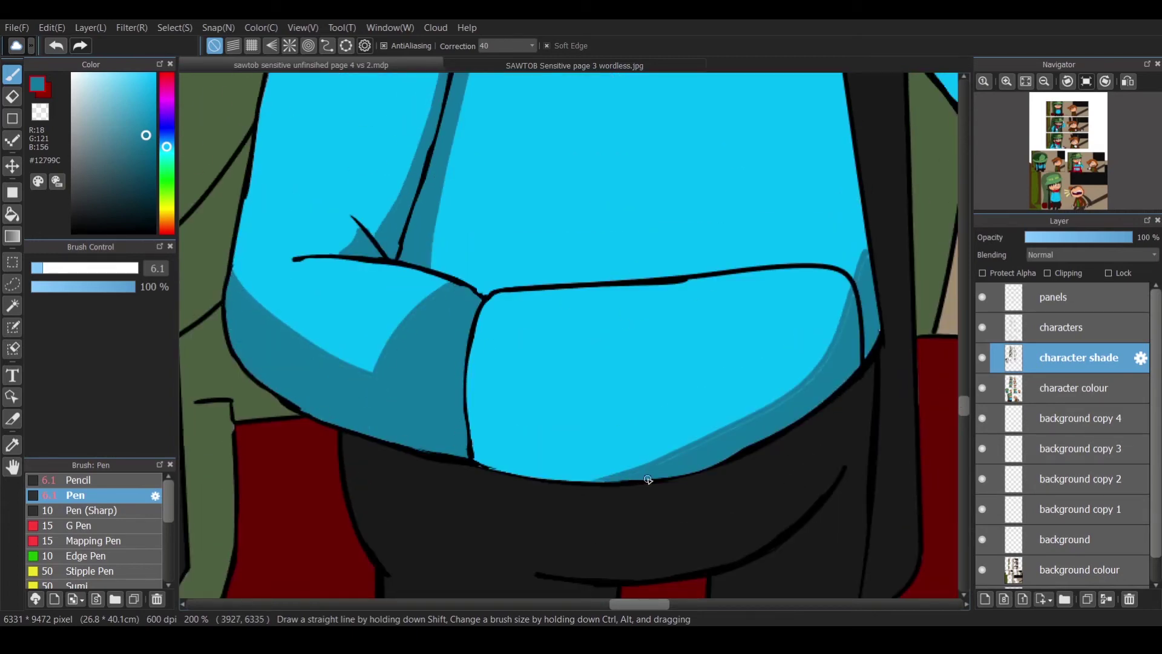
pyautogui.hscroll(5, 490, 392)
pyautogui.scroll(6, 549, 345)
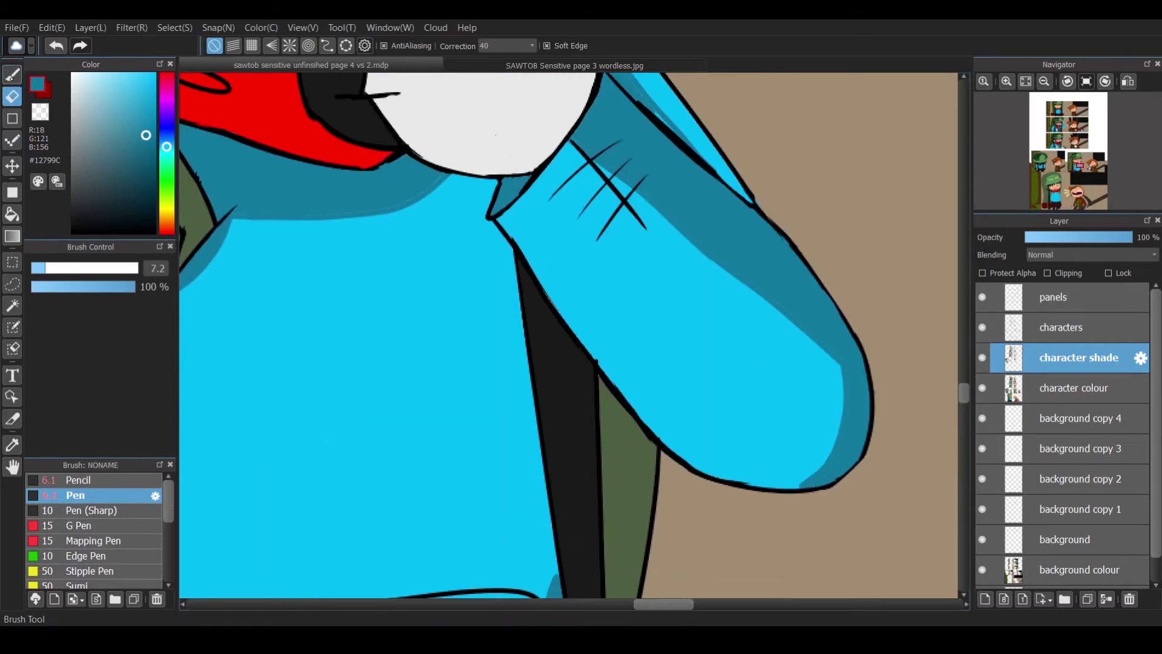
pyautogui.scroll(7, 361, 175)
pyautogui.scroll(-3, 609, 331)
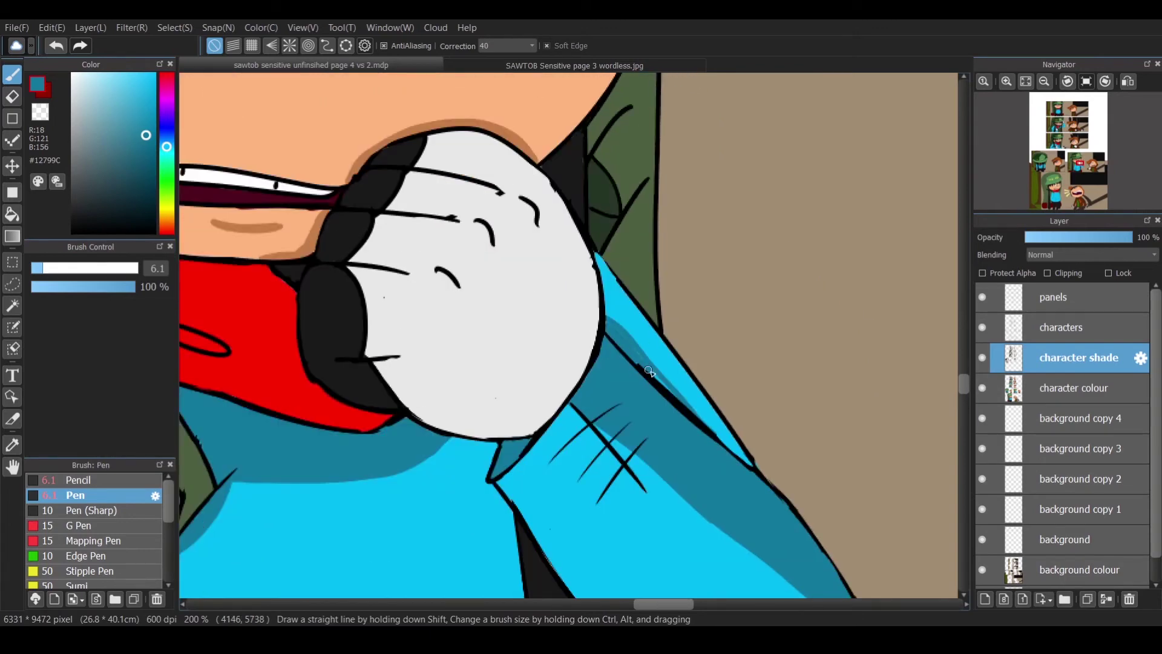
# Outline and fill #920000 shadows on the red scarf under the chin, along its fold and beside the gloved hand.
pyautogui.hscroll(-5, 778, 475)
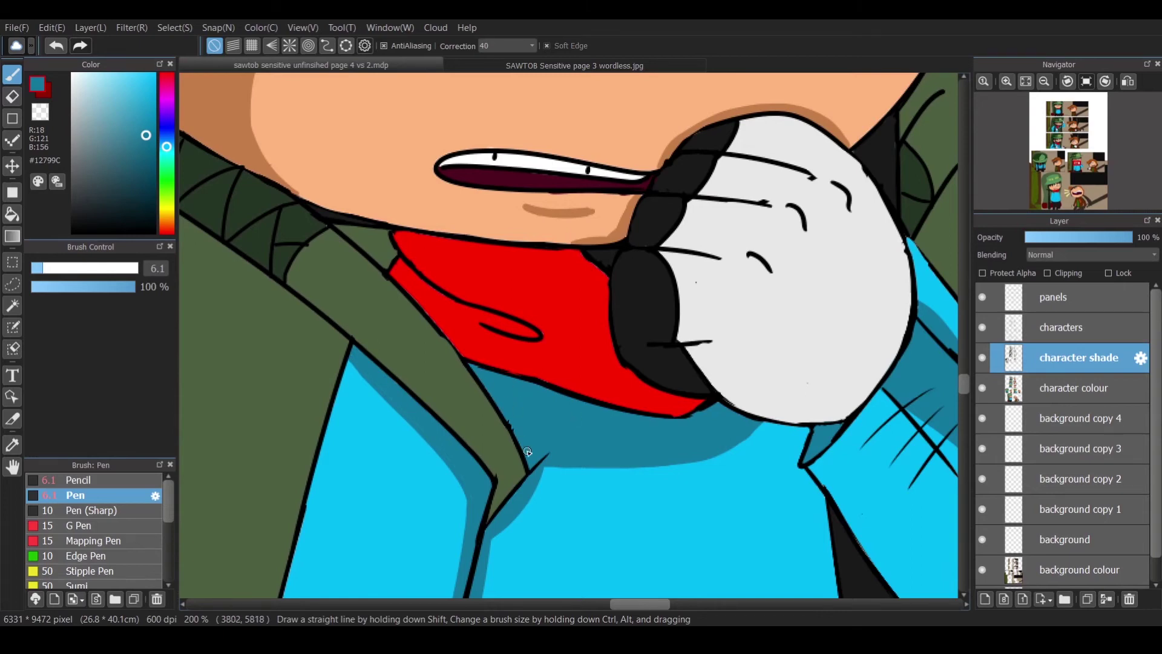
pyautogui.scroll(-5, 806, 182)
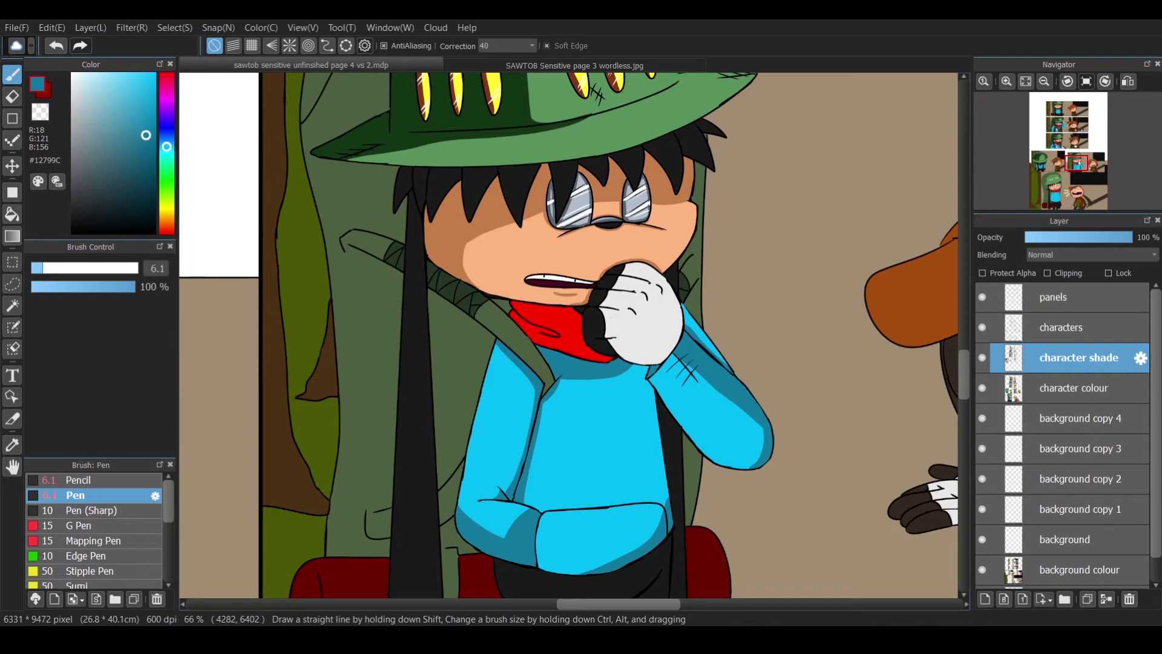
pyautogui.press('x')
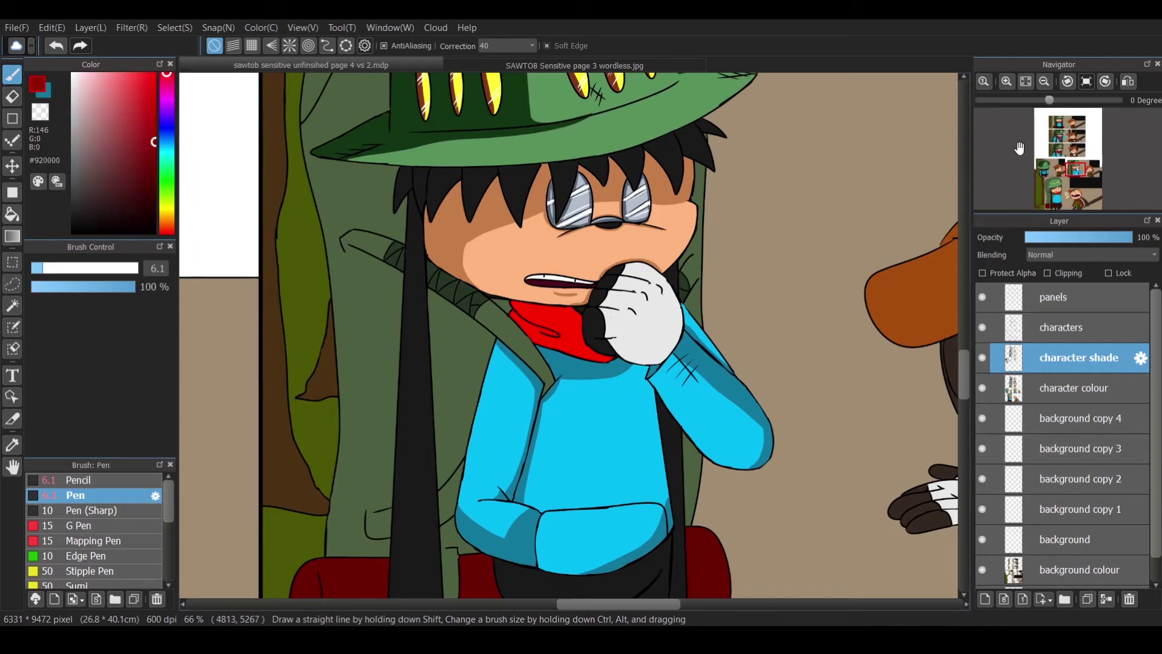
pyautogui.scroll(5, 575, 334)
pyautogui.moveTo(427, 277); pyautogui.dragTo(610, 300)
pyautogui.moveTo(472, 319); pyautogui.dragTo(510, 331)
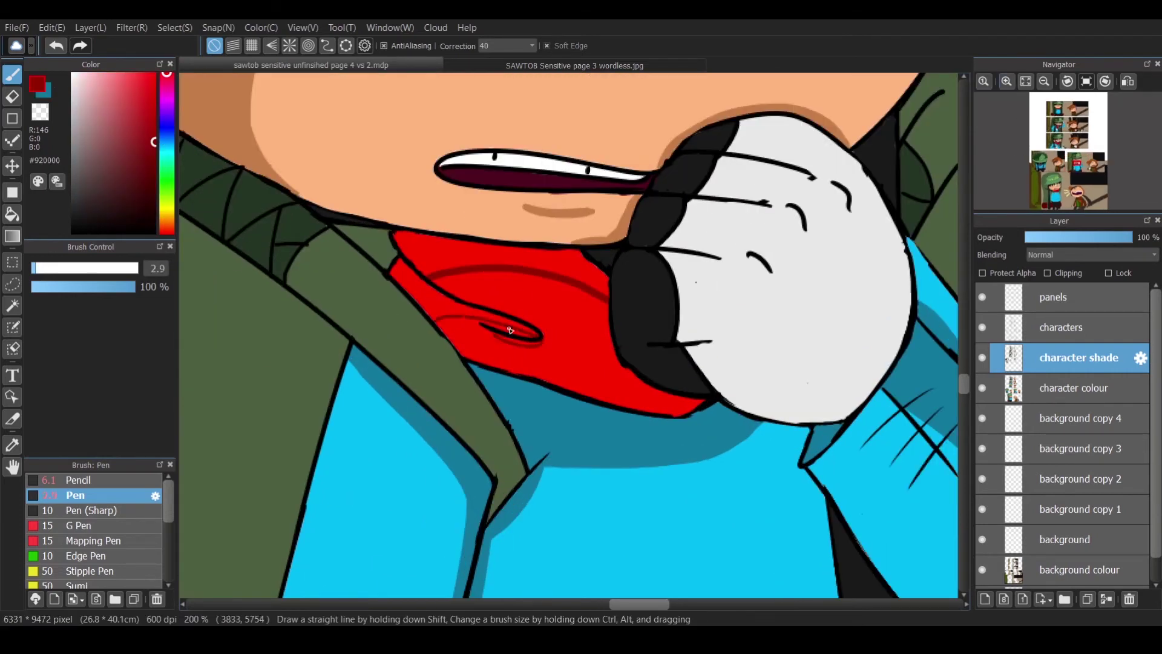
pyautogui.moveTo(405, 242)
pyautogui.mouseDown()
pyautogui.moveTo(606, 291)
pyautogui.moveTo(626, 402)
pyautogui.mouseUp()
pyautogui.moveTo(626, 363); pyautogui.dragTo(699, 412)
# Touch up gaps and edges in the red scarf's shading with the Pen at size 4.8.
pyautogui.click(1007, 81)
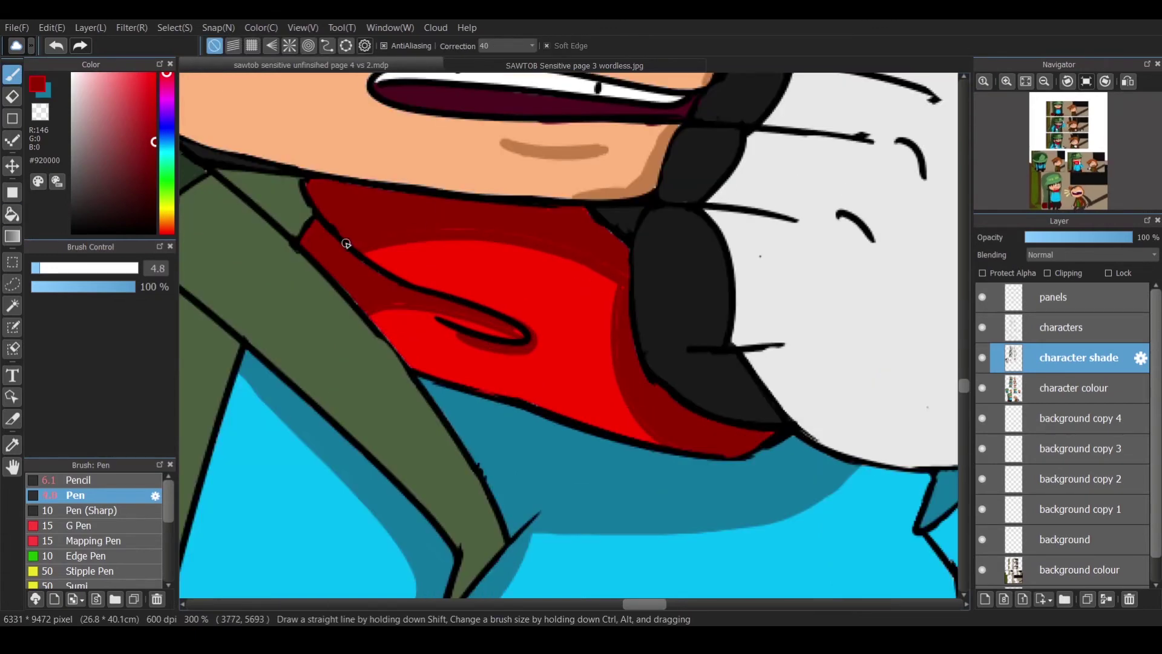
pyautogui.moveTo(370, 315); pyautogui.dragTo(414, 370)
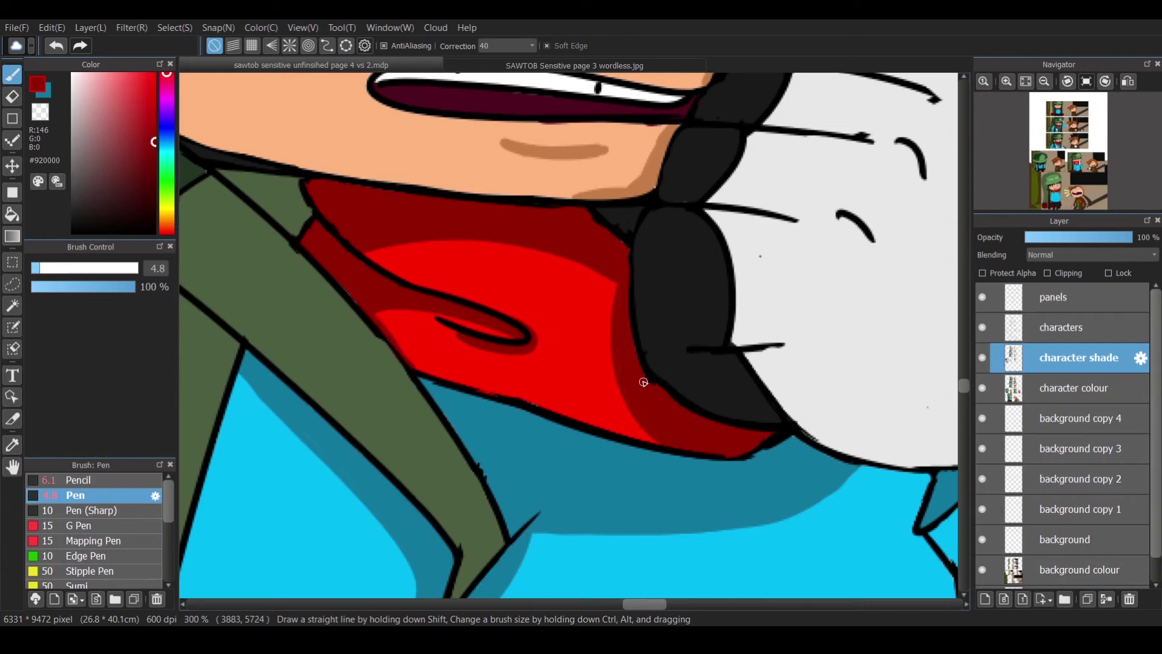
pyautogui.scroll(-8, 954, 141)
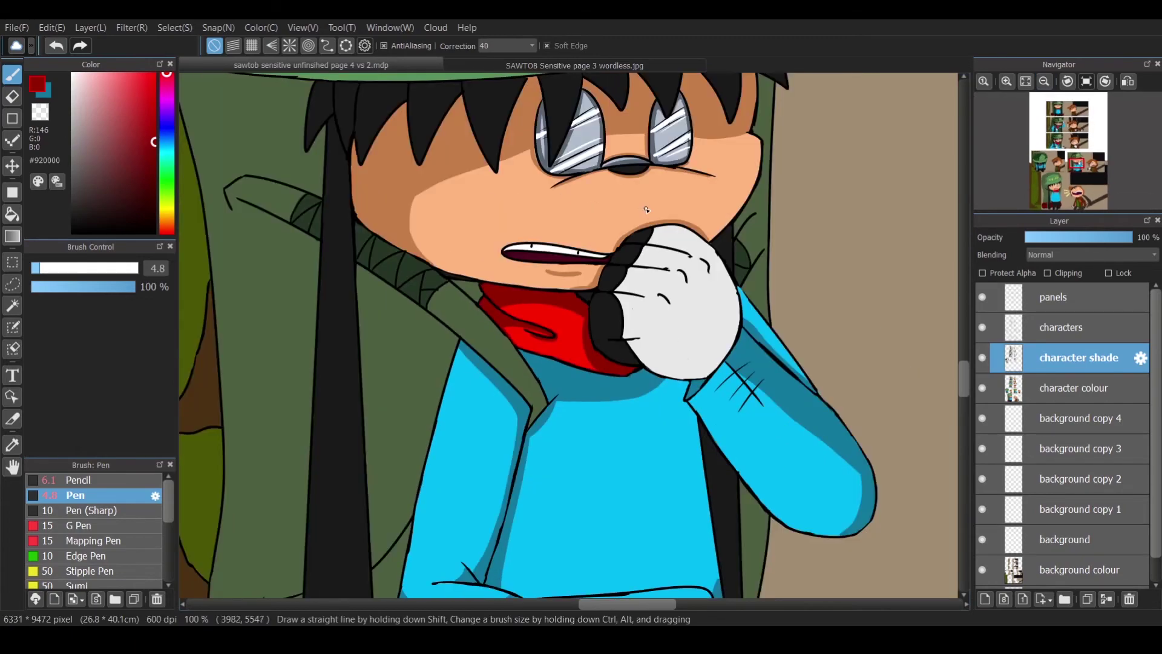
# Pick #060604 and outline shadows on the hair spikes above the glasses and toward the hat brim's near tip.
pyautogui.press('alt')
pyautogui.keyDown('alt'); pyautogui.click(372, 347); pyautogui.keyUp('alt')
pyautogui.keyDown('alt'); pyautogui.click(372, 347); pyautogui.keyUp('alt')
pyautogui.keyDown('alt'); pyautogui.click(313, 423); pyautogui.keyUp('alt')
pyautogui.hscroll(5, 313, 423)
pyautogui.scroll(3, 576, 354)
pyautogui.keyDown('alt'); pyautogui.click(576, 354); pyautogui.keyUp('alt')
pyautogui.scroll(3, 576, 354)
pyautogui.moveTo(527, 395); pyautogui.dragTo(518, 467)
pyautogui.moveTo(541, 390)
pyautogui.mouseDown()
pyautogui.moveTo(830, 296)
pyautogui.moveTo(821, 275)
pyautogui.mouseUp()
pyautogui.moveTo(618, 366); pyautogui.dragTo(605, 489)
pyautogui.moveTo(672, 350); pyautogui.dragTo(731, 480)
pyautogui.moveTo(774, 339); pyautogui.dragTo(838, 418)
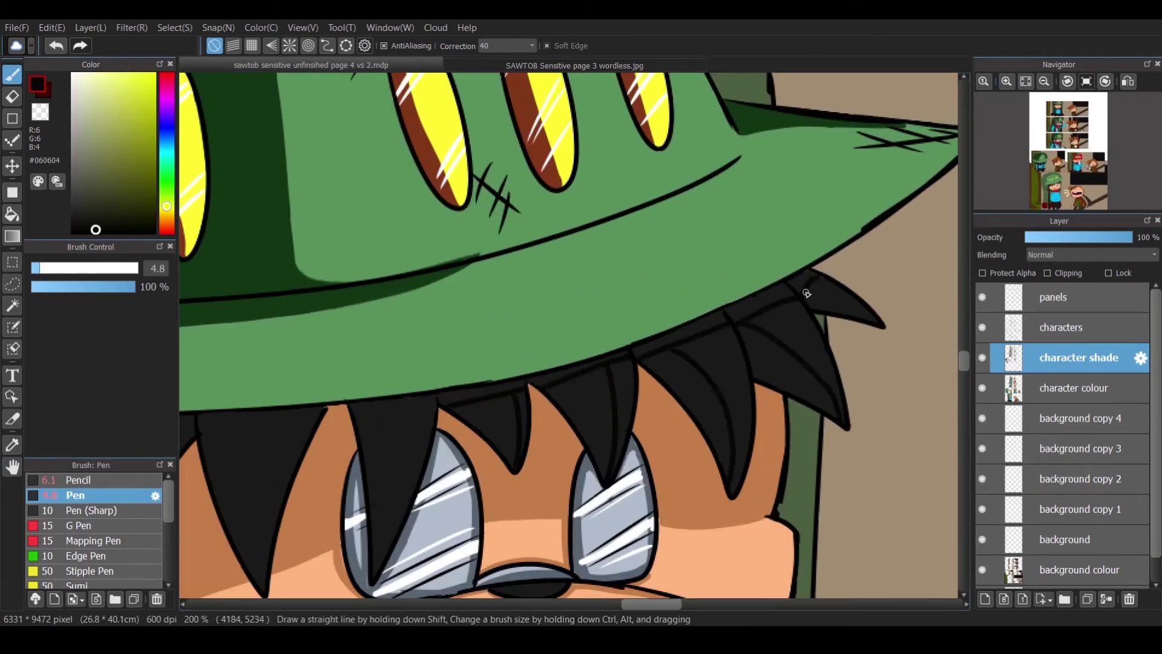
pyautogui.moveTo(808, 292); pyautogui.dragTo(874, 318)
pyautogui.moveTo(355, 405); pyautogui.dragTo(434, 413)
# Fill the outlined shadows on the hair spikes above the glasses with #060604.
pyautogui.press('g')
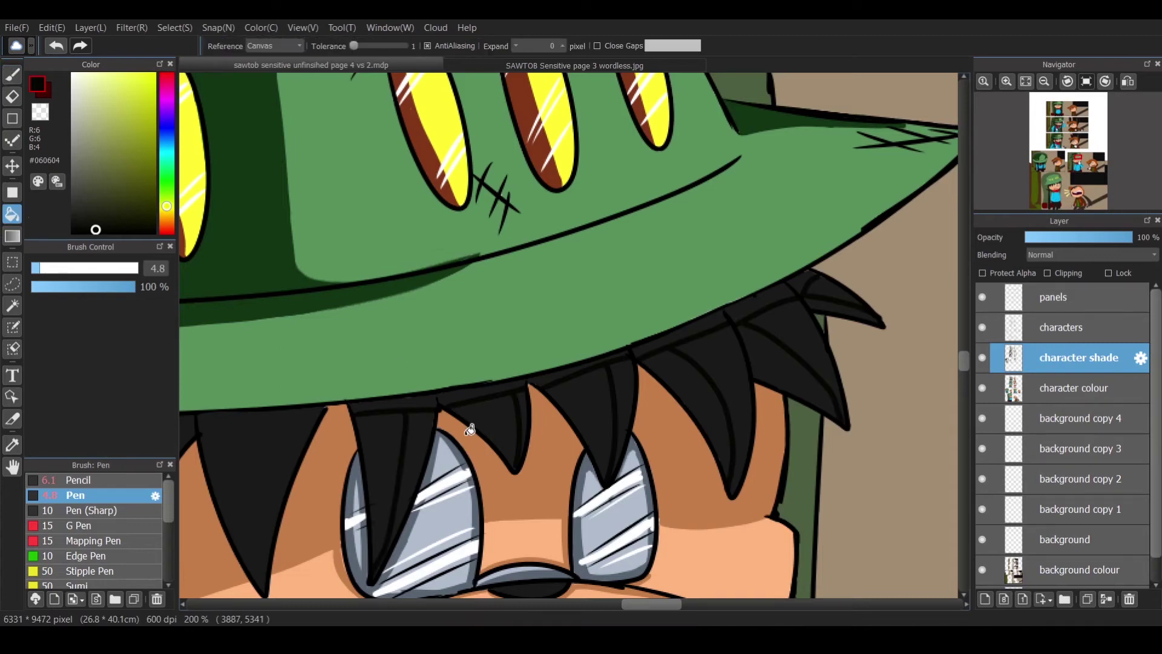
pyautogui.click(470, 424)
pyautogui.click(623, 381)
pyautogui.click(731, 340)
pyautogui.click(835, 363)
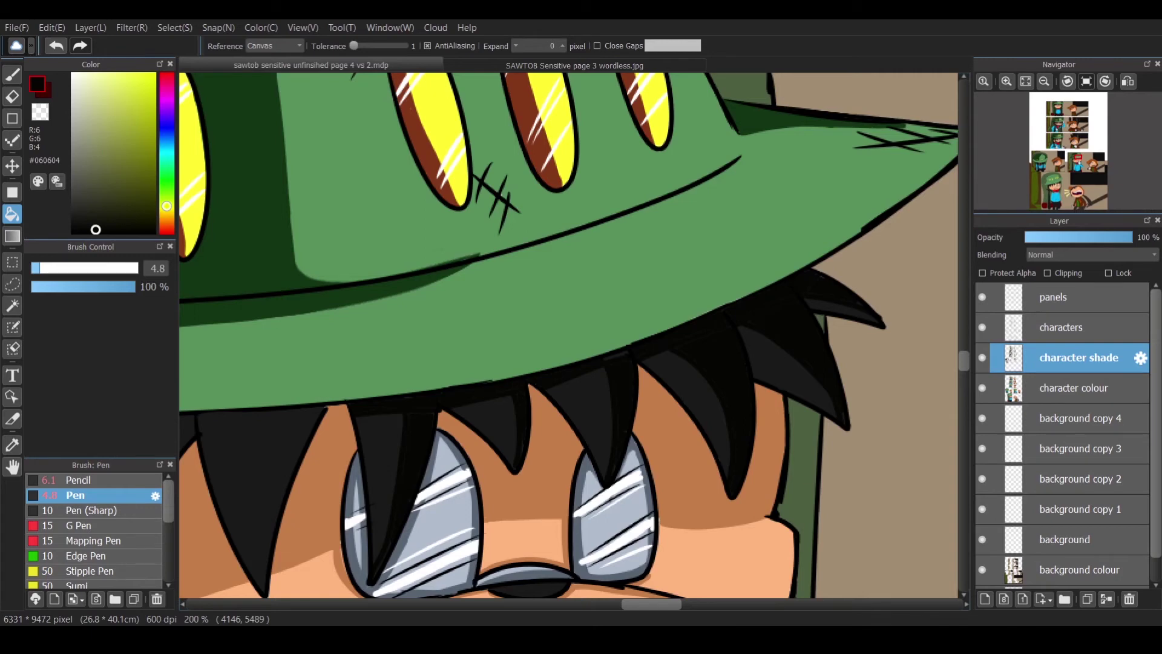
# Touch up the filled hair spikes and shade the black nose with #060604 using the Pen at size 4.8.
pyautogui.press('b')
pyautogui.hotkey('ctrl', '+')
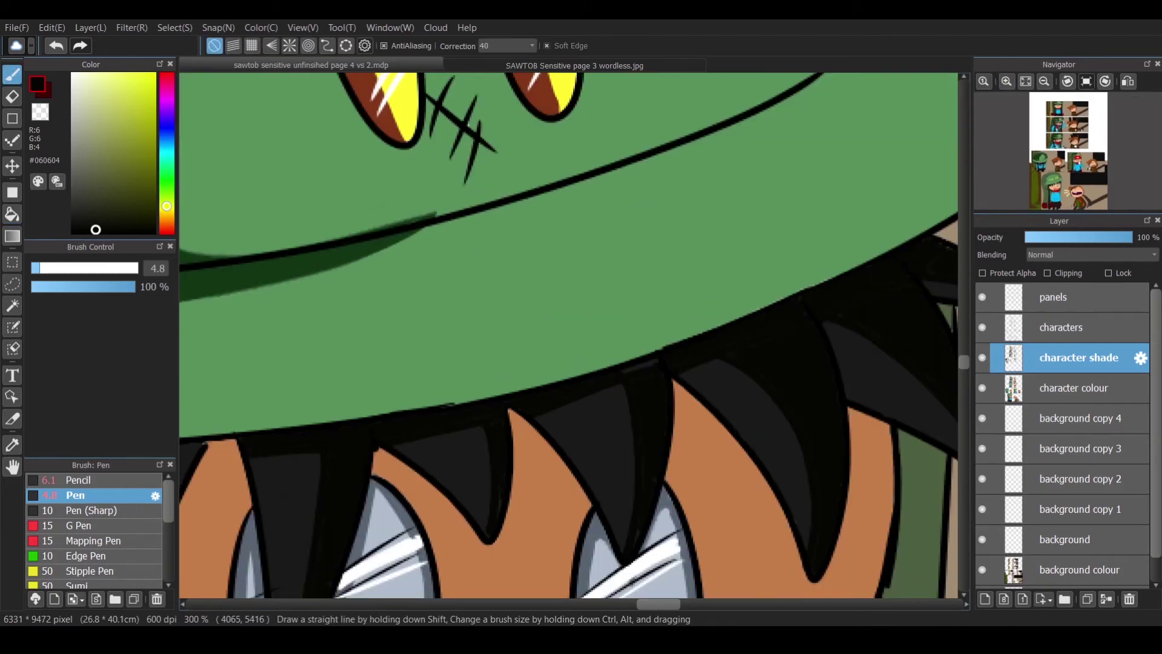
pyautogui.scroll(-3, 369, 305)
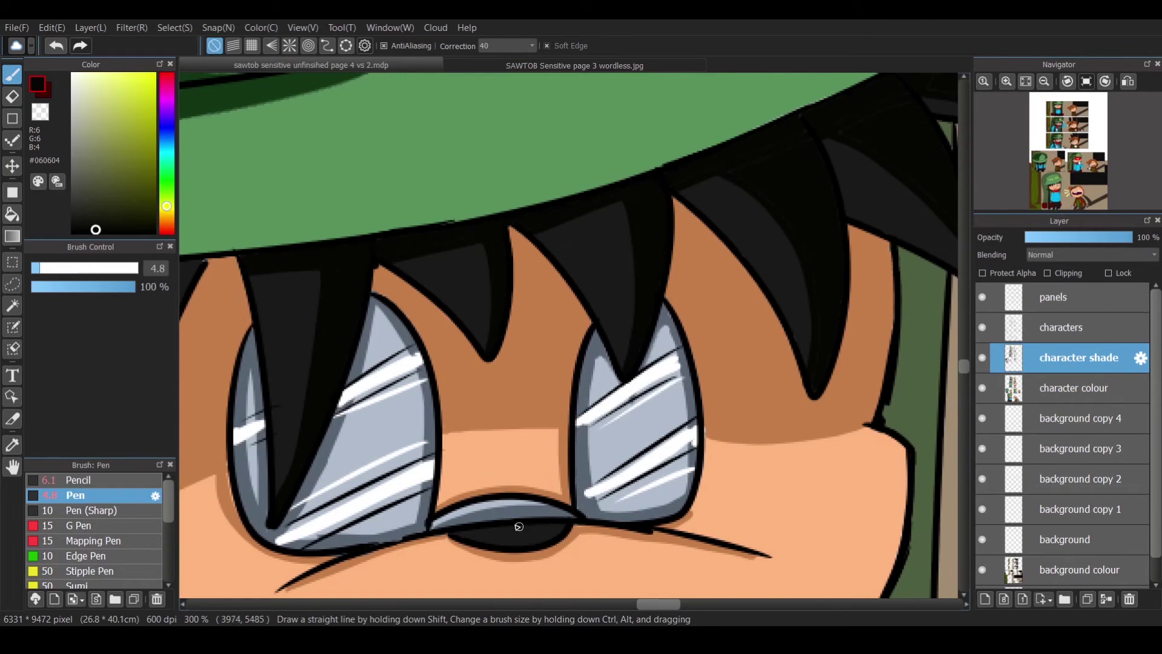
pyautogui.hscroll(5, 390, 196)
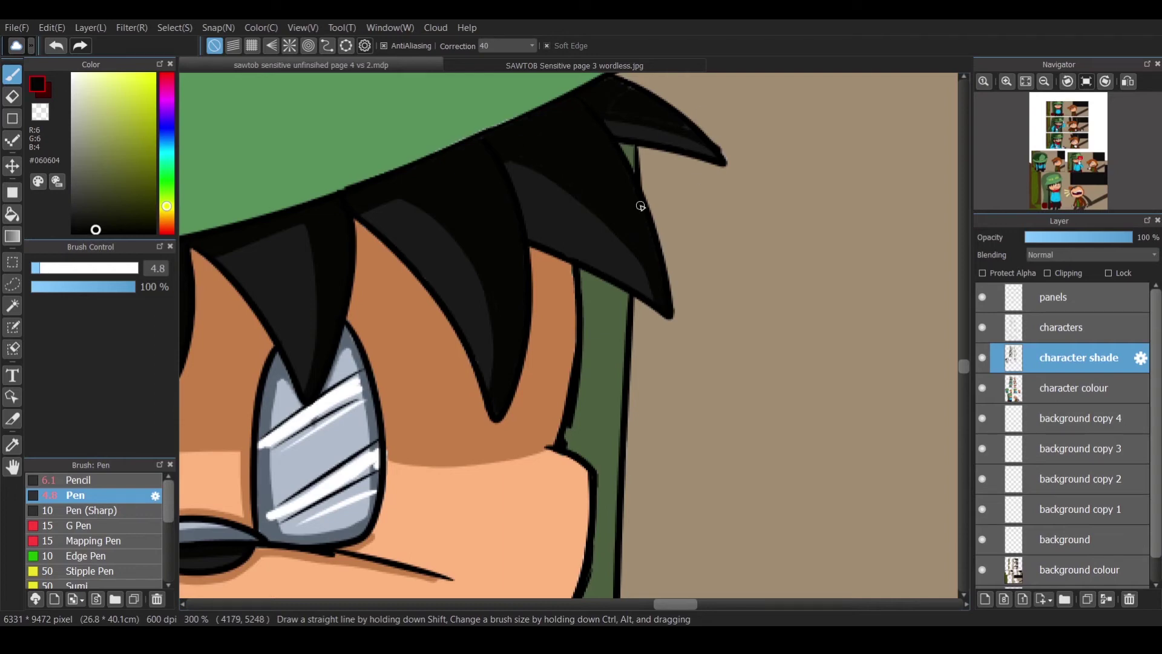
# Outline #060604 shadows on the remaining fringe spikes, from beside the glasses to the spike past the long hair strand.
pyautogui.hscroll(-15, 667, 597)
pyautogui.moveTo(720, 300); pyautogui.dragTo(395, 312)
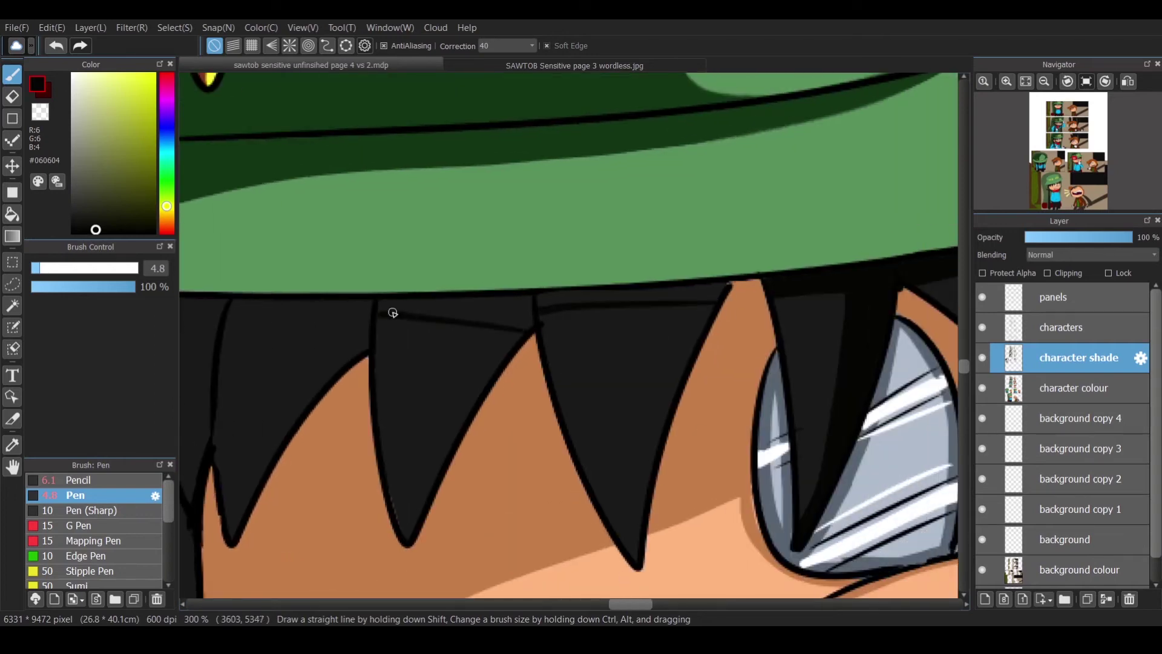
pyautogui.moveTo(663, 309); pyautogui.dragTo(627, 560)
pyautogui.moveTo(484, 330)
pyautogui.mouseDown()
pyautogui.moveTo(415, 436)
pyautogui.moveTo(398, 529)
pyautogui.moveTo(603, 358)
pyautogui.mouseUp()
pyautogui.hscroll(-4, 492, 323)
pyautogui.moveTo(527, 334)
pyautogui.mouseDown()
pyautogui.moveTo(474, 469)
pyautogui.moveTo(473, 538)
pyautogui.mouseUp()
pyautogui.moveTo(433, 329)
pyautogui.mouseDown()
pyautogui.moveTo(427, 408)
pyautogui.moveTo(440, 493)
pyautogui.mouseUp()
pyautogui.moveTo(337, 363); pyautogui.dragTo(326, 491)
pyautogui.hscroll(5, 338, 363)
pyautogui.hscroll(-4, 760, 293)
# Fill the outlined shadows on the remaining fringe spikes with #060604.
pyautogui.press('g')
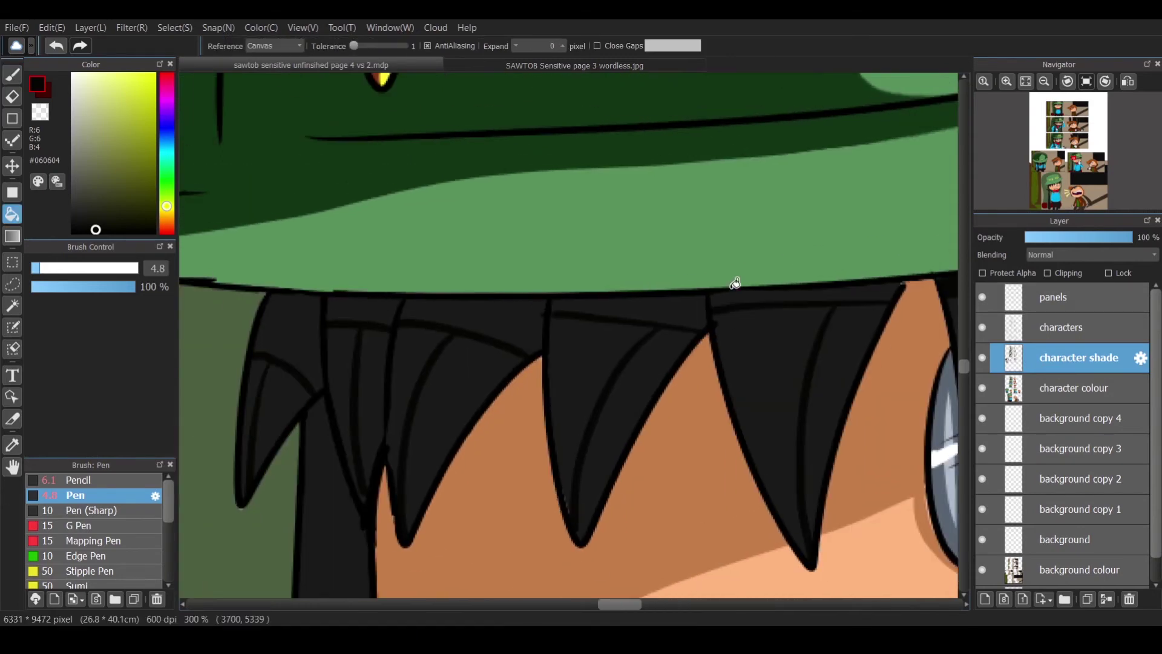
pyautogui.click(813, 336)
pyautogui.click(661, 321)
pyautogui.click(418, 393)
pyautogui.click(472, 320)
pyautogui.click(348, 363)
pyautogui.click(284, 339)
# Shade the long hair strand over the green coat and the black trousers below the shirt with #060604.
pyautogui.press('b')
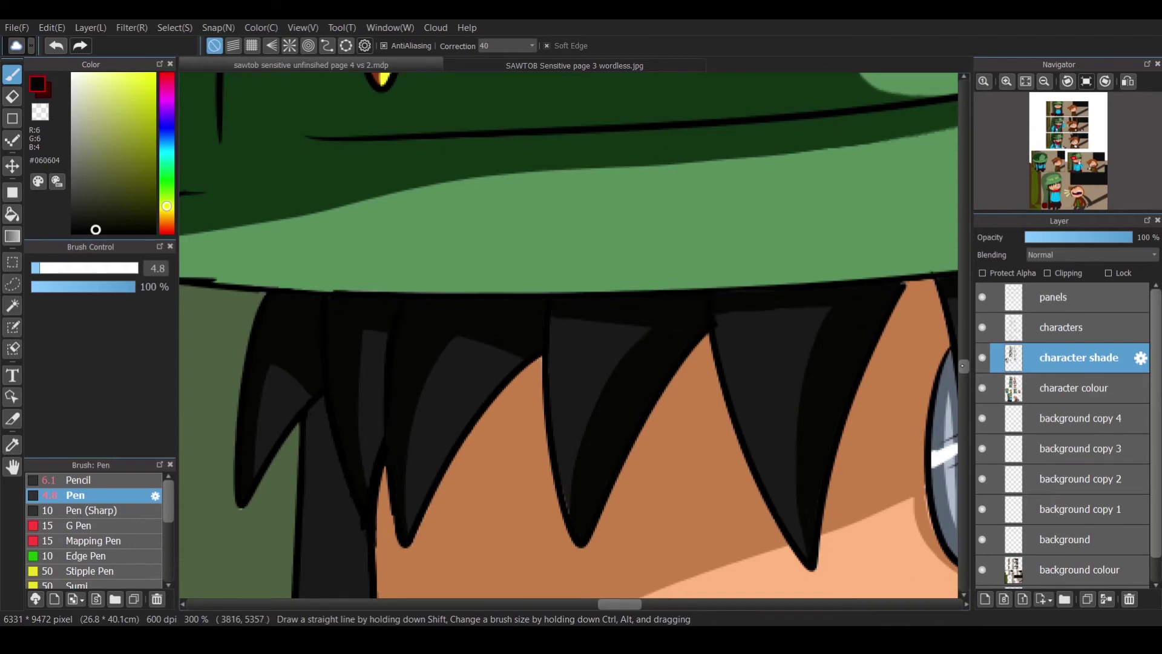
pyautogui.scroll(-3, 568, 336)
pyautogui.scroll(-5, 958, 385)
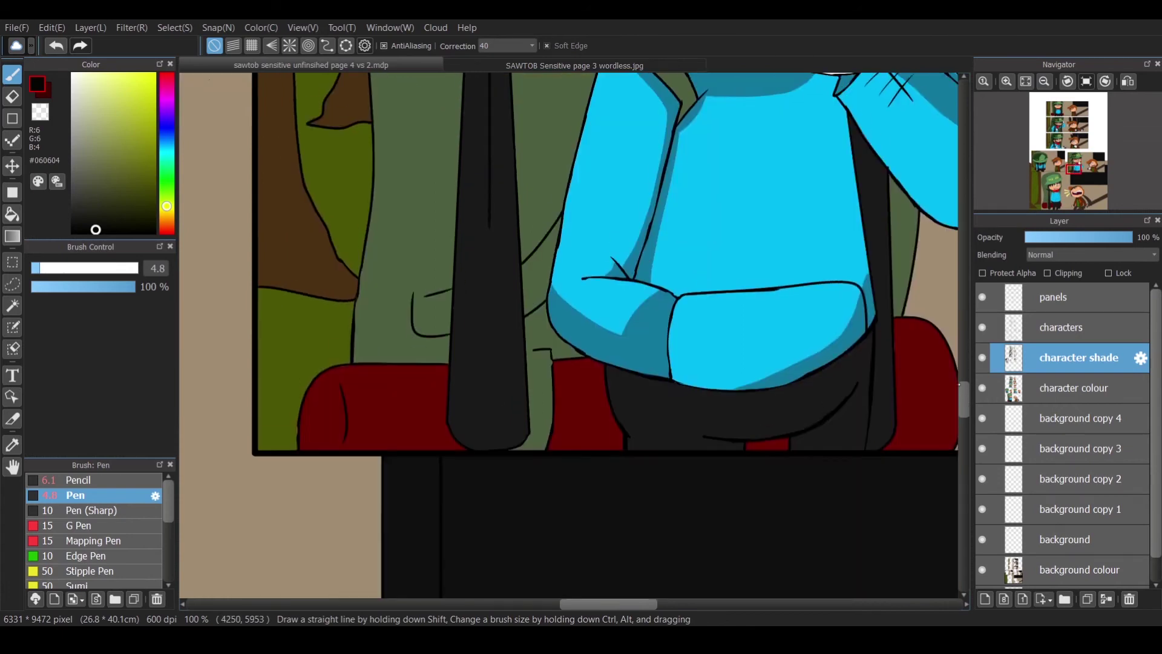
pyautogui.moveTo(720, 443); pyautogui.dragTo(401, 451)
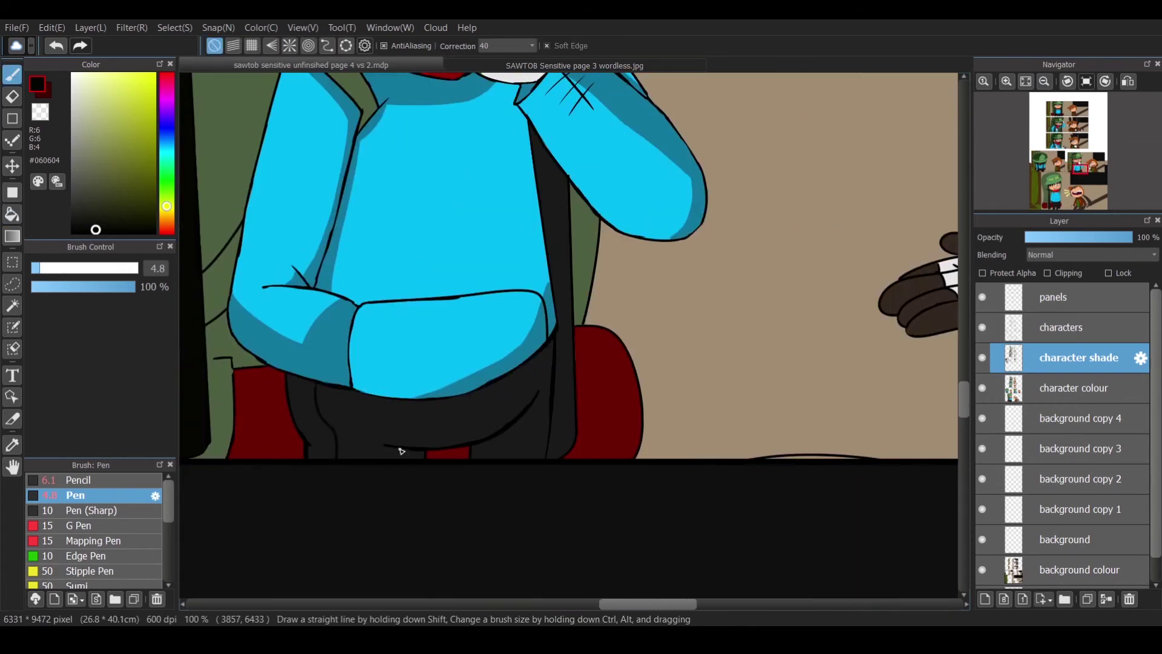
pyautogui.press('g')
pyautogui.press('p')
# Outline and fill a #060604 shadow along the long hair strand behind the raised arm.
pyautogui.moveTo(554, 158); pyautogui.dragTo(561, 401)
pyautogui.press('e')
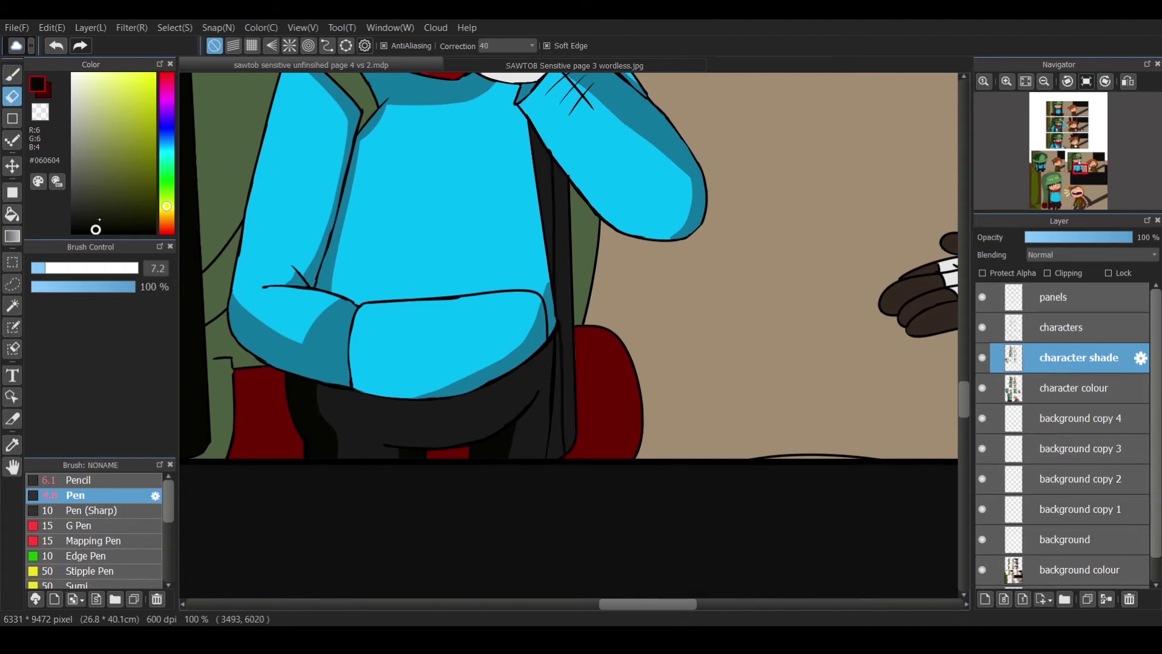
pyautogui.press('g')
pyautogui.click(556, 393)
pyautogui.moveTo(648, 603)
pyautogui.mouseDown()
pyautogui.moveTo(569, 604)
pyautogui.moveTo(610, 608)
pyautogui.mouseUp()
pyautogui.hotkey('ctrl', '+')
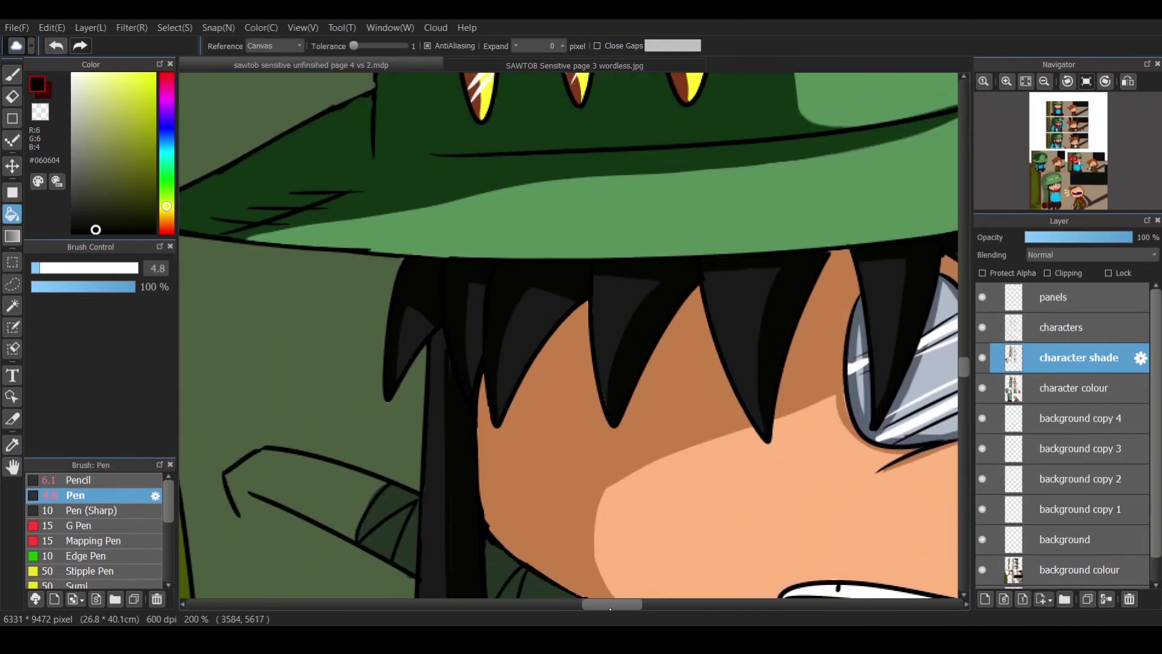
# Shade the long black hair strands and the black trousers of the green-hatted character with near-black #060604 on the character shade layer.
pyautogui.press('p')
pyautogui.scroll(-5, 458, 321)
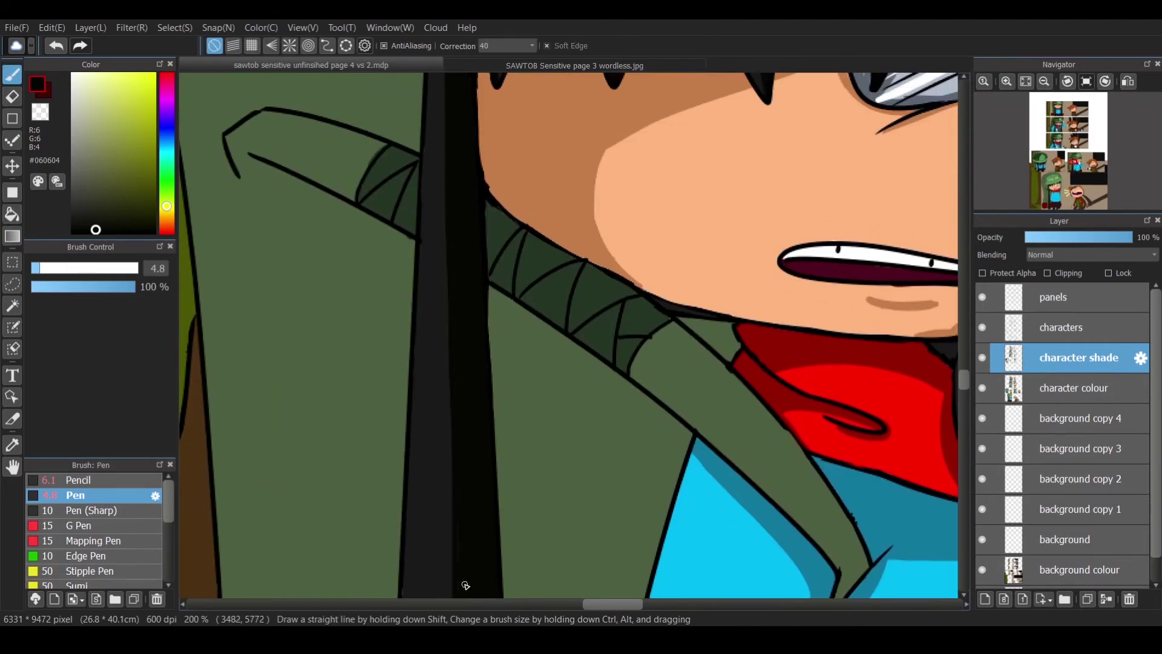
pyautogui.scroll(-4, 443, 306)
pyautogui.scroll(-5, 457, 530)
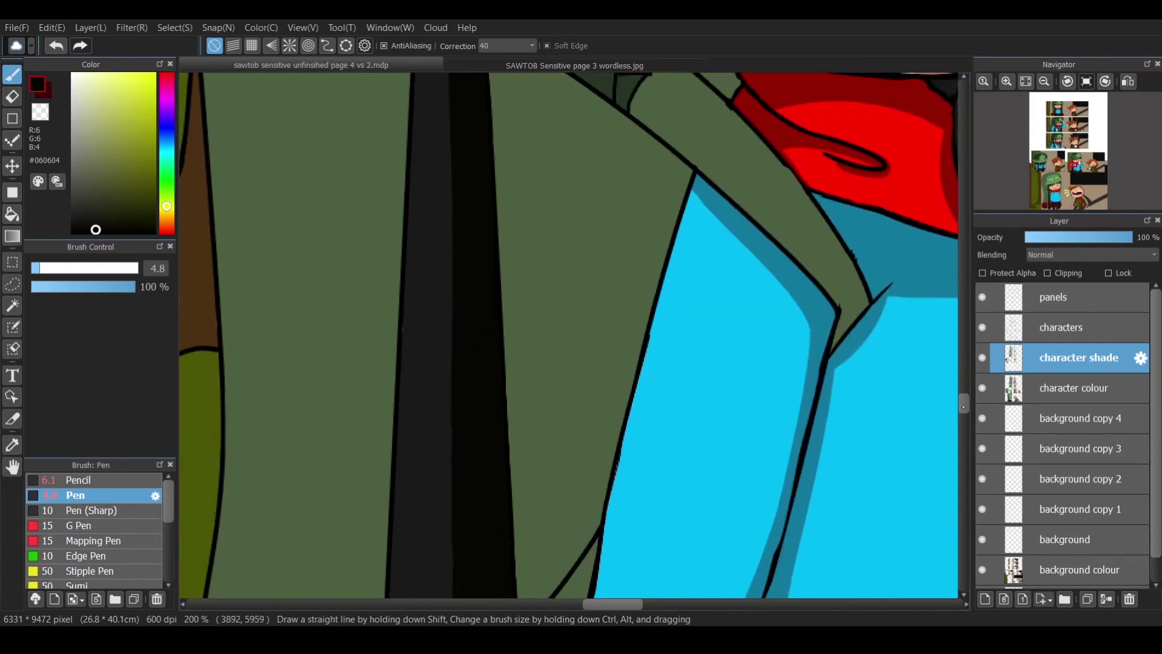
pyautogui.moveTo(616, 604); pyautogui.dragTo(670, 604)
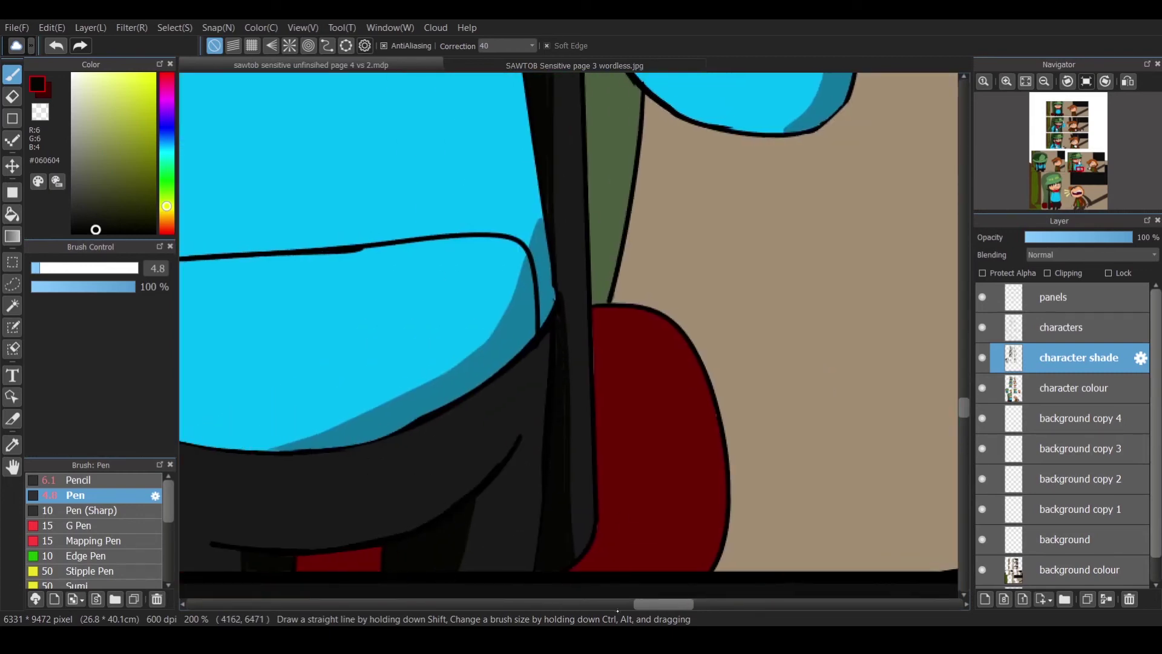
pyautogui.hscroll(-5, 399, 421)
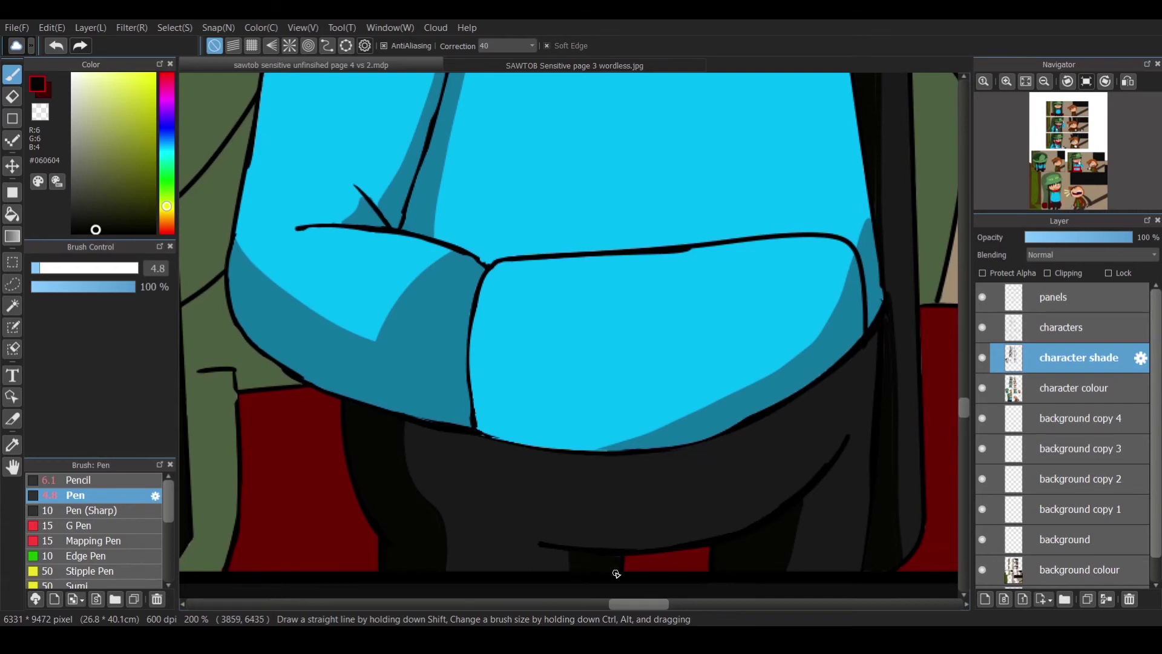
pyautogui.hscroll(6, 473, 341)
pyautogui.scroll(3, 481, 385)
pyautogui.scroll(3, 969, 390)
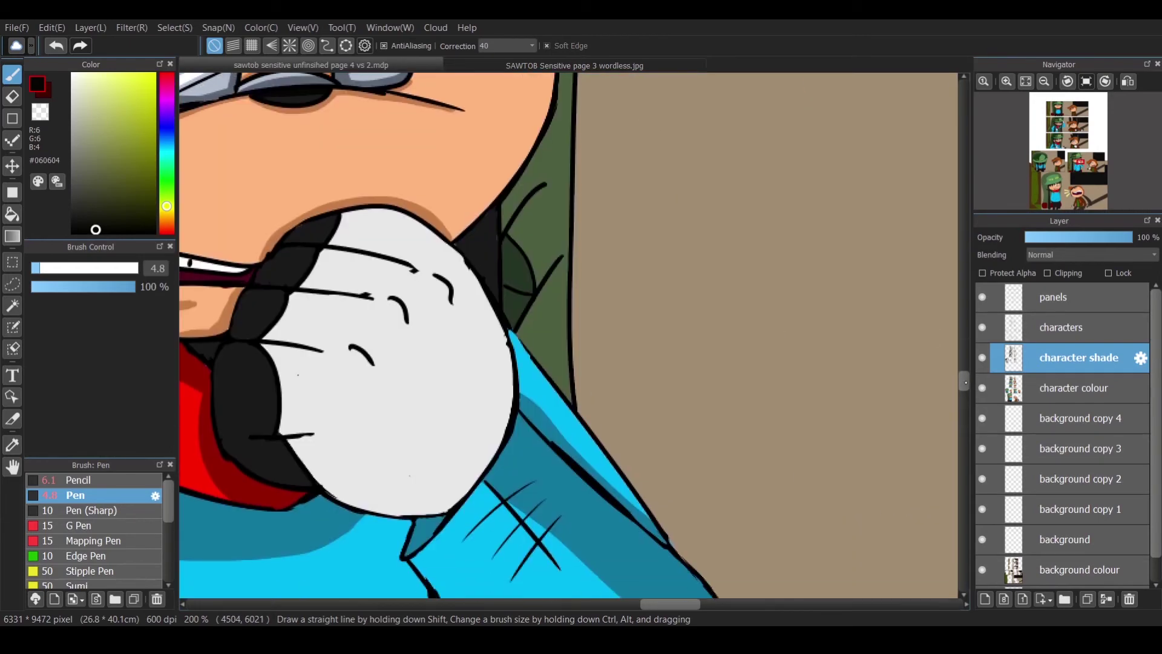
# Shade the black fingertips of the raised white glove with the same near-black.
pyautogui.click(13, 95)
pyautogui.press('b')
pyautogui.moveTo(274, 390)
pyautogui.mouseDown()
pyautogui.moveTo(285, 450)
pyautogui.moveTo(274, 469)
pyautogui.moveTo(309, 505)
pyautogui.mouseUp()
pyautogui.moveTo(301, 282)
pyautogui.mouseDown()
pyautogui.moveTo(257, 342)
pyautogui.moveTo(311, 277)
pyautogui.moveTo(298, 262)
pyautogui.mouseUp()
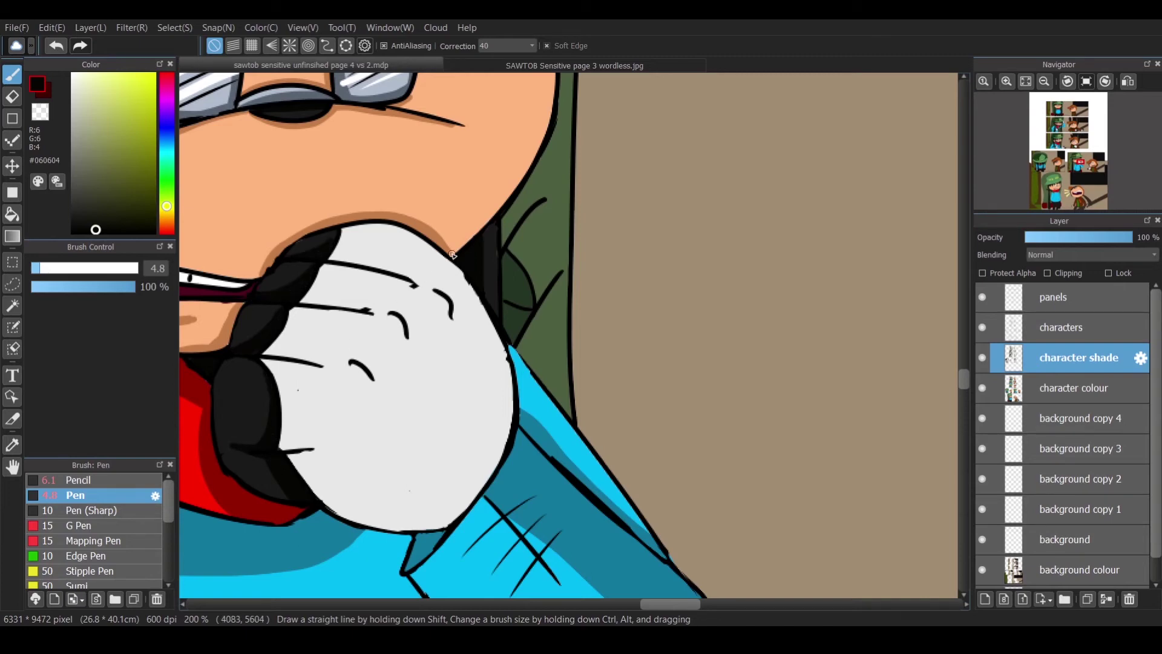
pyautogui.press('e')
pyautogui.hotkey('ctrl', 'Up')
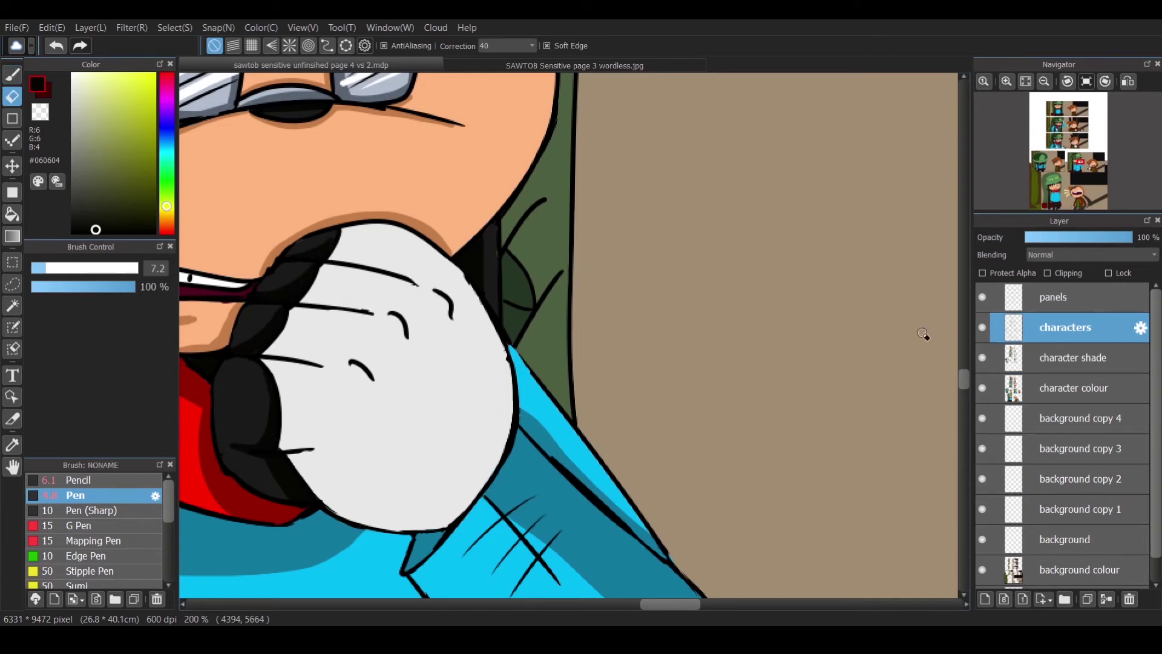
pyautogui.hotkey('ctrl', 'Down')
# Sample dark red #3F0201 and shade the left and middle sections of the dark red shape behind the green-hatted character.
pyautogui.scroll(-3, 710, 340)
pyautogui.press('i')
pyautogui.click(858, 263)
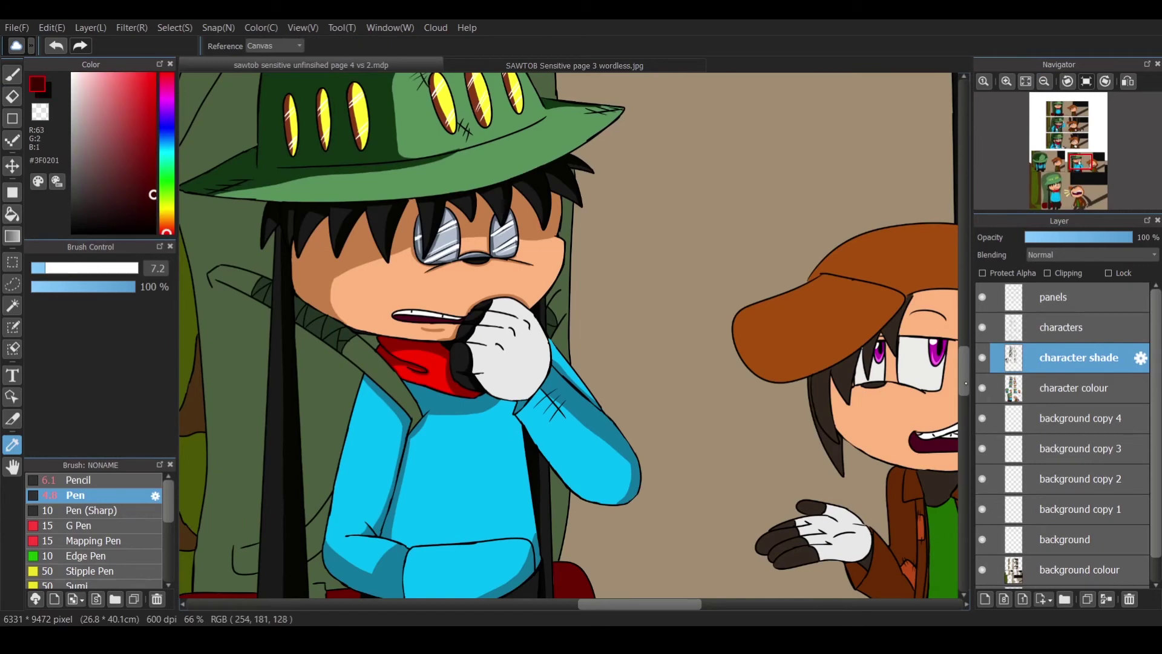
pyautogui.scroll(-3, 568, 332)
pyautogui.hscroll(-3, 569, 333)
pyautogui.press('p')
pyautogui.scroll(3, 354, 442)
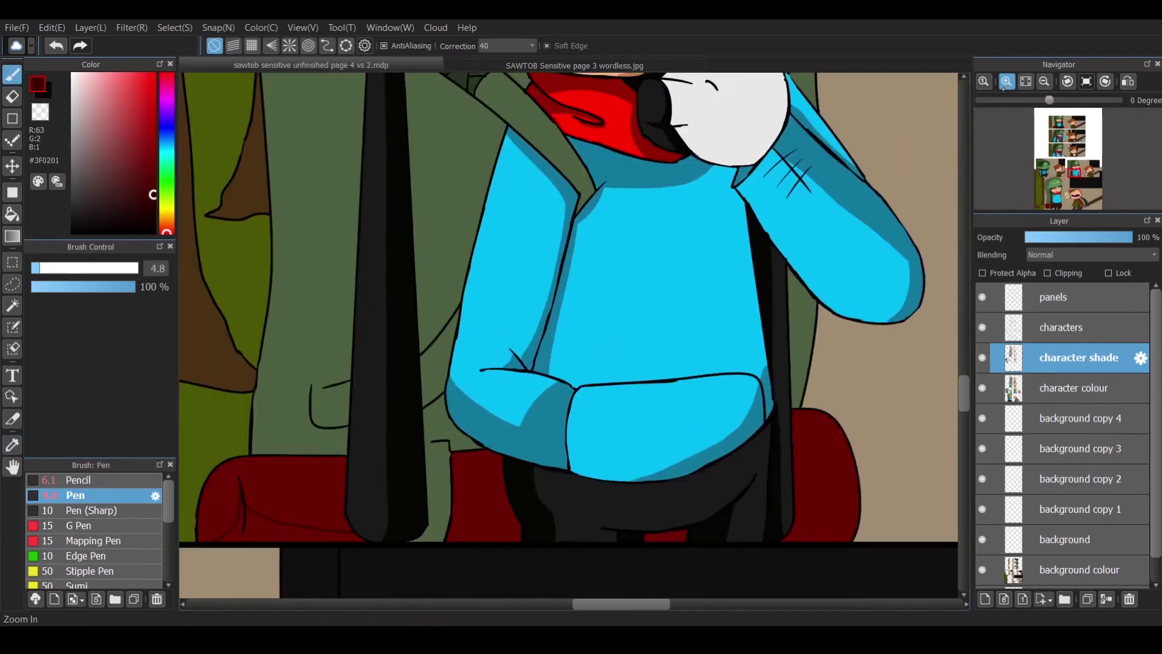
pyautogui.press('g')
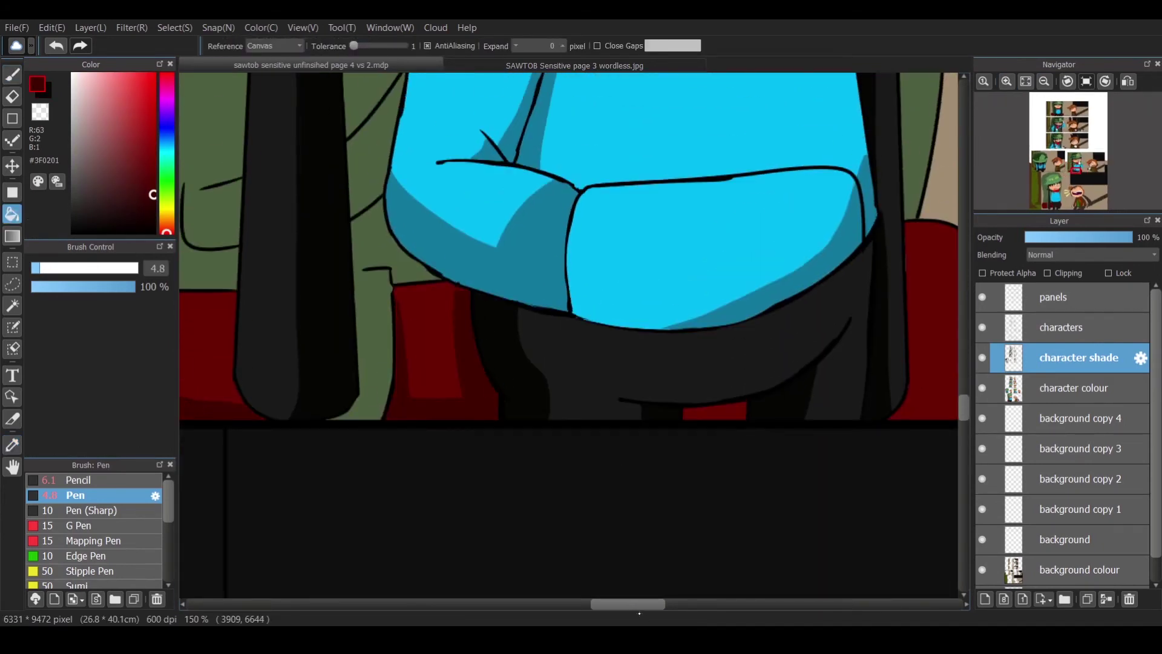
pyautogui.hscroll(3, 409, 443)
pyautogui.scroll(1, 410, 444)
pyautogui.press('p')
pyautogui.moveTo(547, 417); pyautogui.dragTo(607, 417)
pyautogui.press('g')
pyautogui.hscroll(-5, 609, 431)
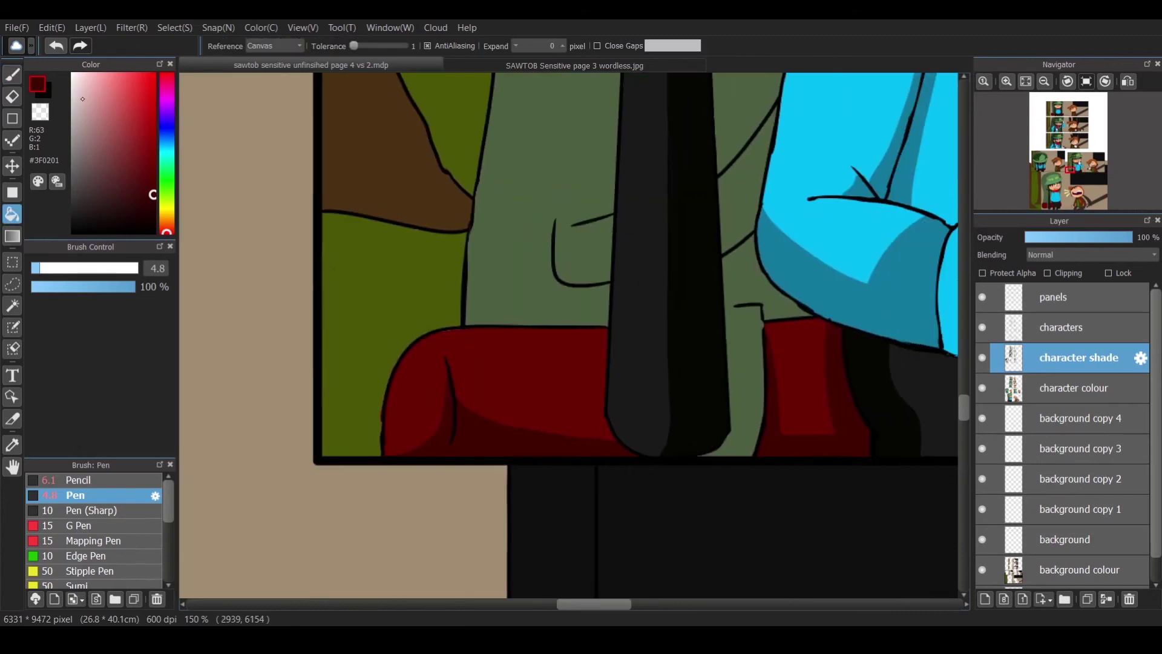
# Shade the bottom of the dark red shape's right section and its edge along the black hair strand.
pyautogui.press('p')
pyautogui.moveTo(1058, 153); pyautogui.dragTo(1052, 160)
pyautogui.scroll(-3, 778, 337)
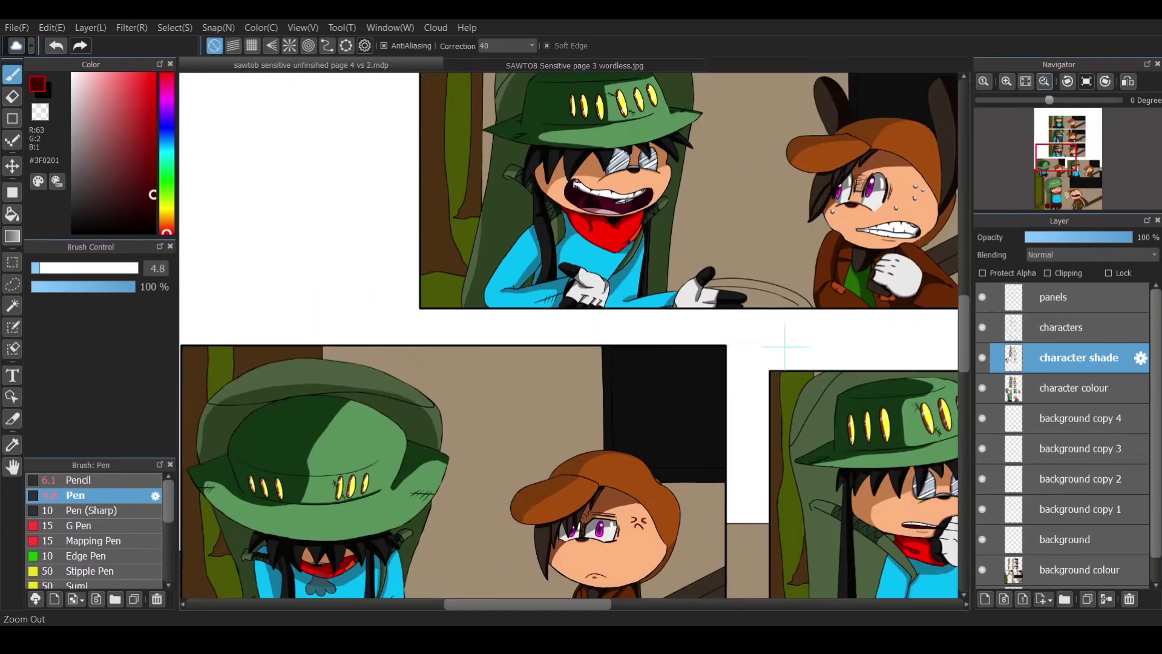
pyautogui.scroll(5, 778, 337)
pyautogui.click(1007, 81)
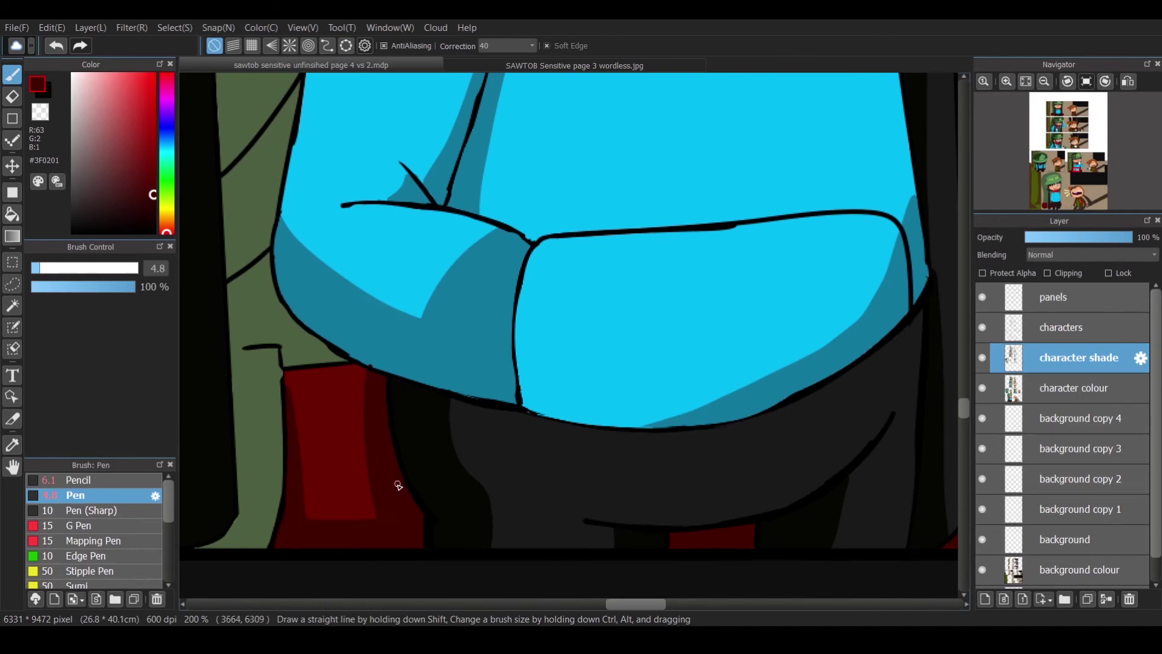
pyautogui.hscroll(-5, 269, 491)
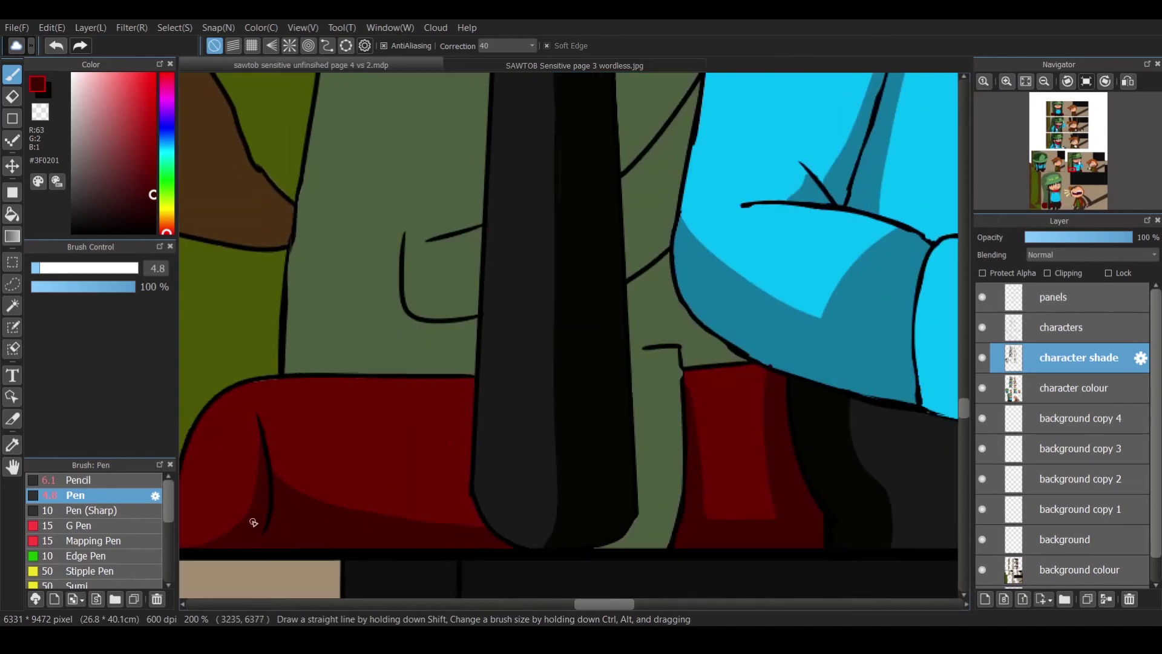
pyautogui.hscroll(5, 353, 532)
pyautogui.hscroll(5, 570, 528)
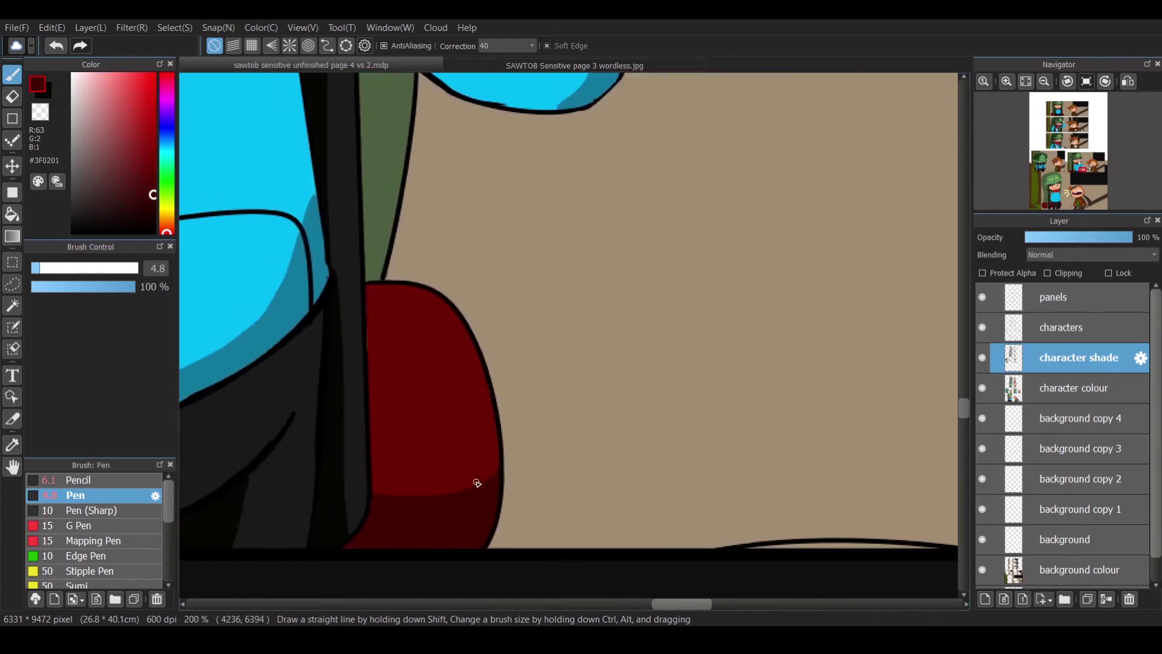
pyautogui.moveTo(367, 288); pyautogui.dragTo(382, 490)
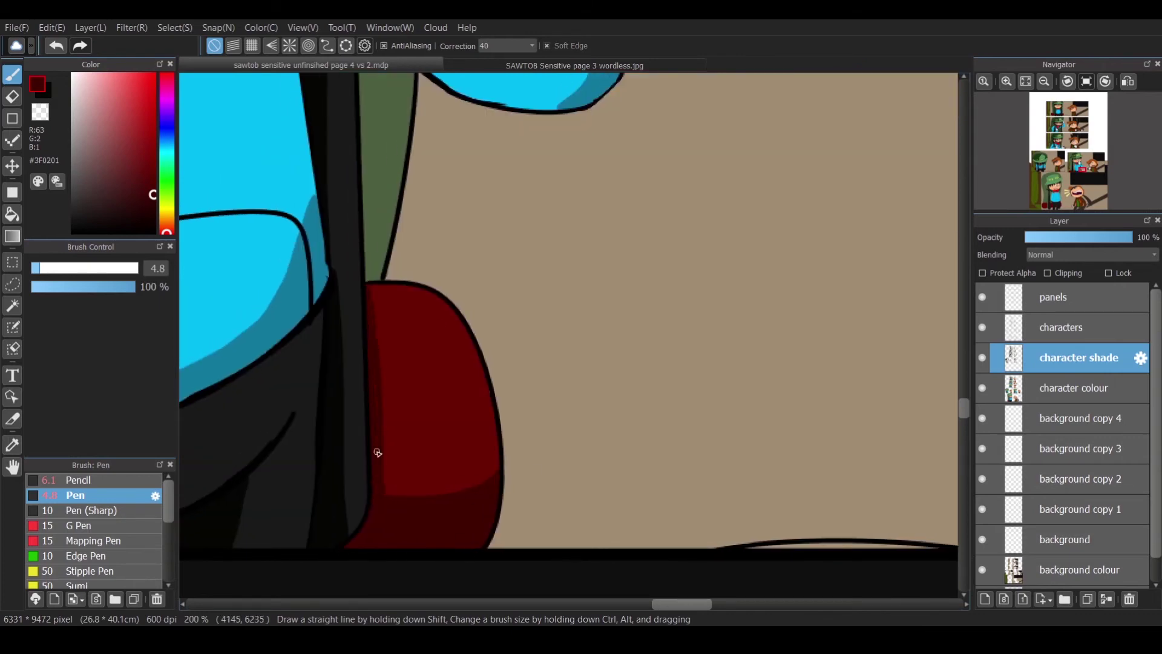
# Sample grey #787878 and shade the lower part of the raised white glove.
pyautogui.scroll(-3, 379, 459)
pyautogui.scroll(3, 569, 339)
pyautogui.hscroll(3, 569, 338)
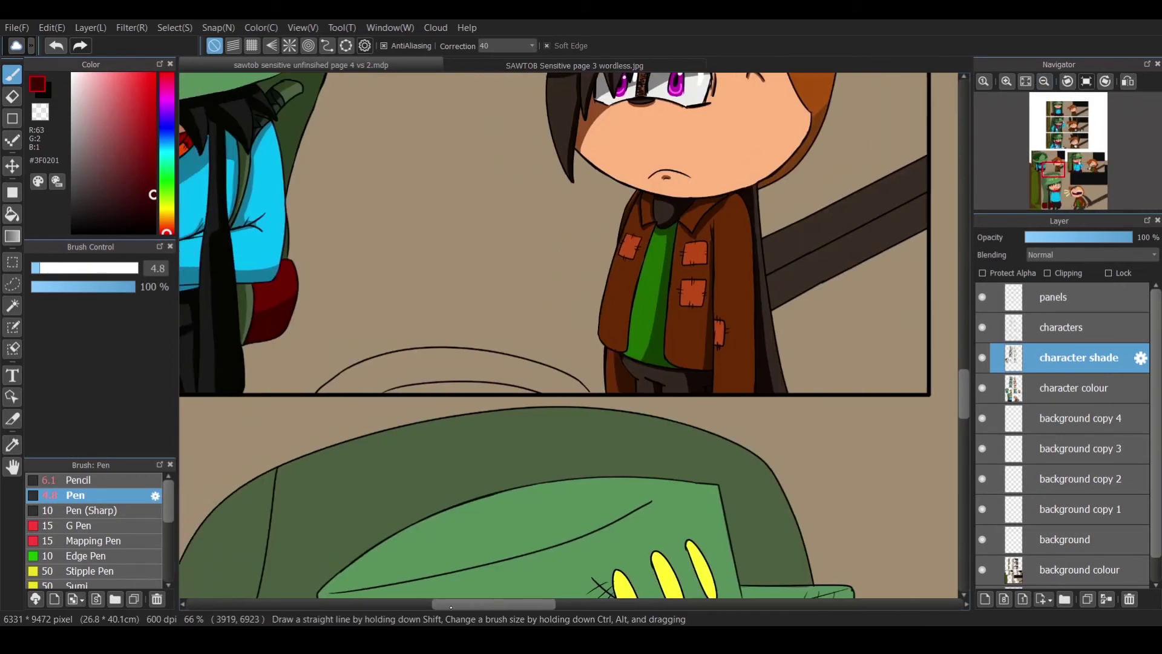
pyautogui.press('i')
pyautogui.scroll(-2, 569, 339)
pyautogui.click(569, 339)
pyautogui.scroll(4, 738, 94)
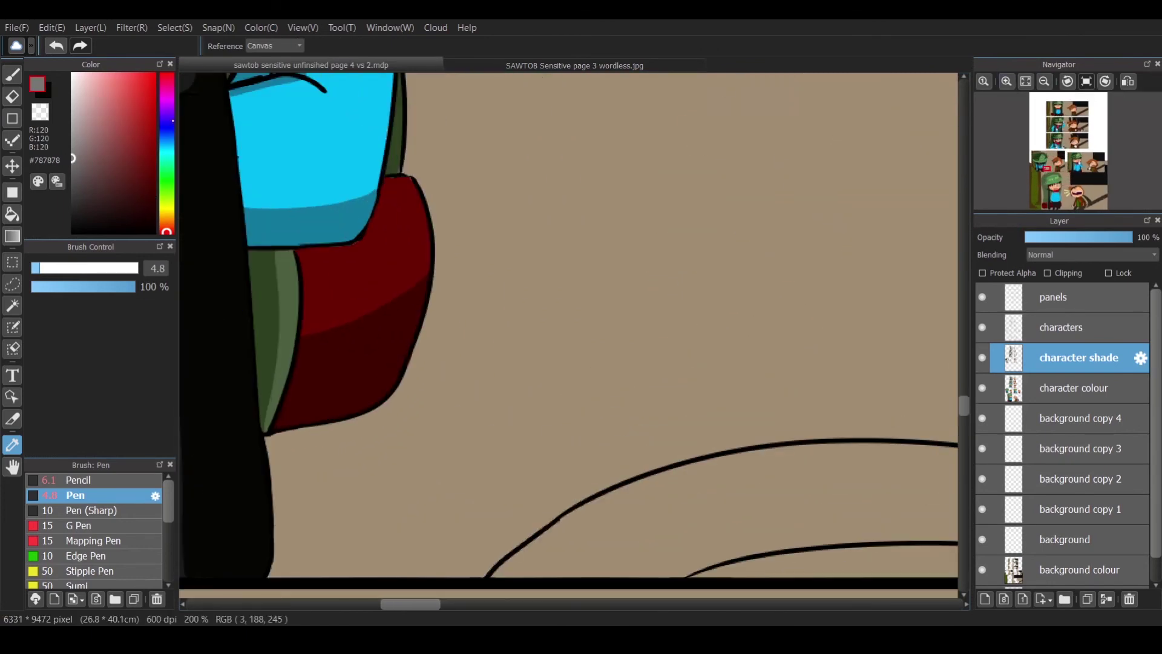
pyautogui.press('p')
pyautogui.moveTo(374, 606); pyautogui.dragTo(364, 605)
pyautogui.moveTo(427, 387)
pyautogui.mouseDown()
pyautogui.moveTo(424, 424)
pyautogui.moveTo(424, 414)
pyautogui.moveTo(394, 466)
pyautogui.mouseUp()
pyautogui.moveTo(363, 401); pyautogui.dragTo(385, 430)
pyautogui.moveTo(354, 408); pyautogui.dragTo(382, 440)
pyautogui.moveTo(363, 388); pyautogui.dragTo(336, 422)
pyautogui.moveTo(321, 369); pyautogui.dragTo(348, 409)
pyautogui.moveTo(342, 378)
pyautogui.mouseDown()
pyautogui.moveTo(422, 393)
pyautogui.moveTo(398, 396)
pyautogui.mouseUp()
pyautogui.moveTo(348, 375); pyautogui.dragTo(361, 390)
pyautogui.moveTo(608, 183); pyautogui.dragTo(654, 174)
pyautogui.moveTo(599, 156); pyautogui.dragTo(642, 155)
pyautogui.moveTo(717, 145); pyautogui.dragTo(603, 137)
pyautogui.moveTo(719, 148); pyautogui.dragTo(702, 212)
# Add grey shading along the glove's finger lines, knuckle marks and lower edge, redoing one misplaced stroke.
pyautogui.hscroll(15, 956, 409)
pyautogui.scroll(10, 956, 408)
pyautogui.moveTo(363, 404)
pyautogui.mouseDown()
pyautogui.moveTo(498, 481)
pyautogui.moveTo(451, 482)
pyautogui.moveTo(463, 484)
pyautogui.moveTo(358, 407)
pyautogui.moveTo(372, 444)
pyautogui.moveTo(354, 422)
pyautogui.moveTo(380, 399)
pyautogui.mouseUp()
pyautogui.moveTo(320, 303); pyautogui.dragTo(382, 319)
pyautogui.moveTo(371, 253)
pyautogui.mouseDown()
pyautogui.moveTo(360, 250)
pyautogui.moveTo(423, 267)
pyautogui.mouseUp()
pyautogui.hotkey('ctrl', 'z')
pyautogui.moveTo(384, 211); pyautogui.dragTo(469, 234)
pyautogui.moveTo(451, 272); pyautogui.dragTo(455, 290)
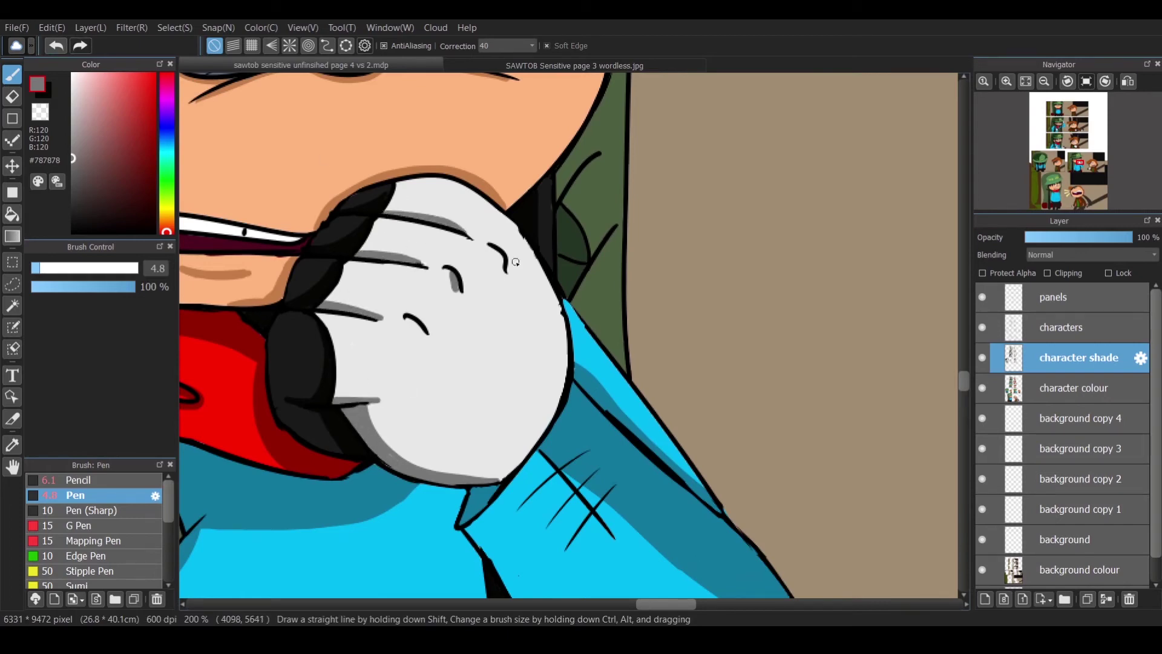
pyautogui.moveTo(534, 443)
pyautogui.mouseDown()
pyautogui.moveTo(400, 465)
pyautogui.moveTo(465, 479)
pyautogui.mouseUp()
# Sample light grey #9FA1A0 and shade the teeth of the green-hatted character.
pyautogui.click(1044, 81)
pyautogui.scroll(-2, 875, 243)
pyautogui.moveTo(875, 243); pyautogui.dragTo(357, 138)
pyautogui.click(347, 313)
pyautogui.moveTo(347, 520); pyautogui.dragTo(347, 181)
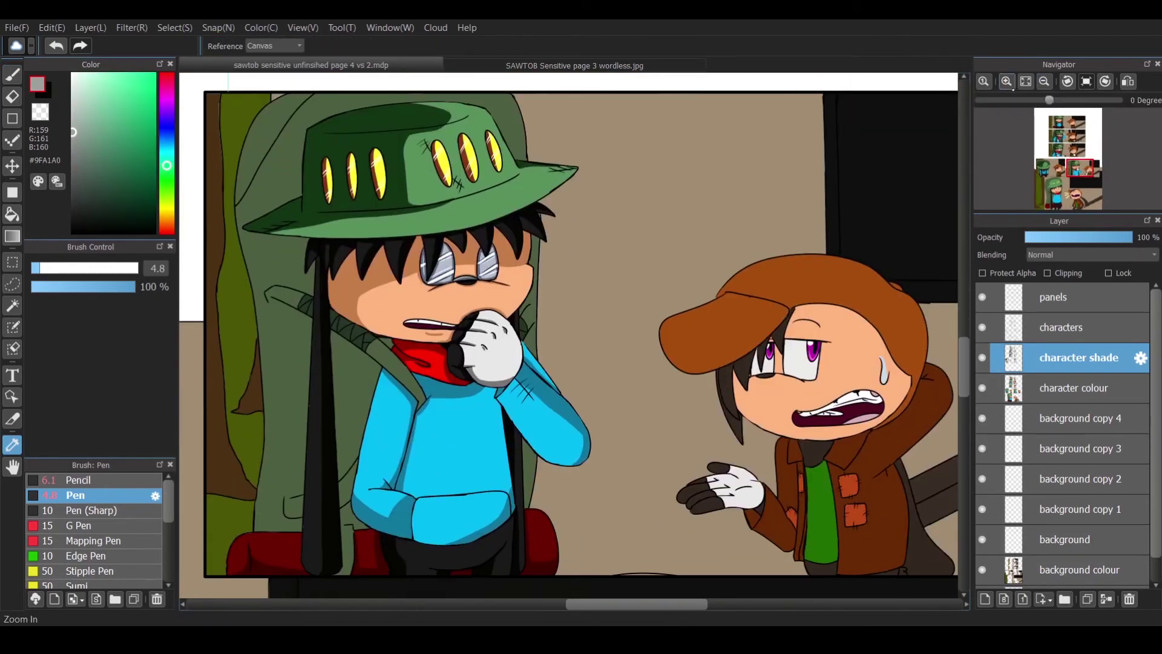
pyautogui.scroll(3, 339, 303)
pyautogui.press('b')
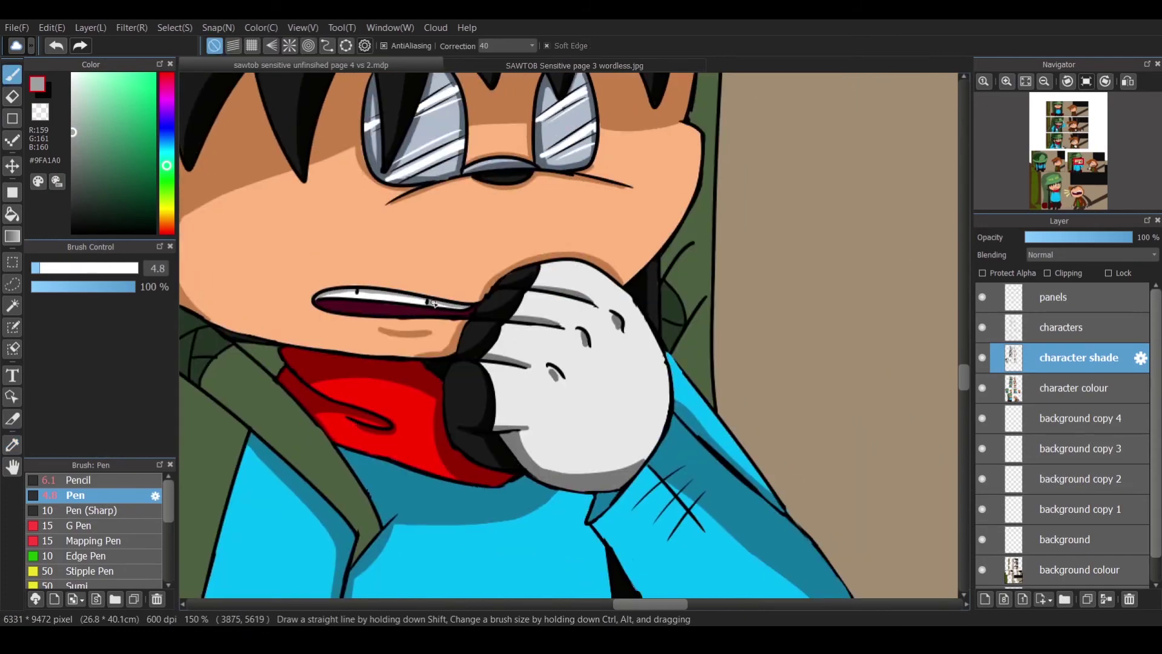
# Sample dark maroon #21030D from the finished panel above and shade the inside of the character's mouth.
pyautogui.press('i')
pyautogui.click(1044, 81)
pyautogui.click(1044, 81)
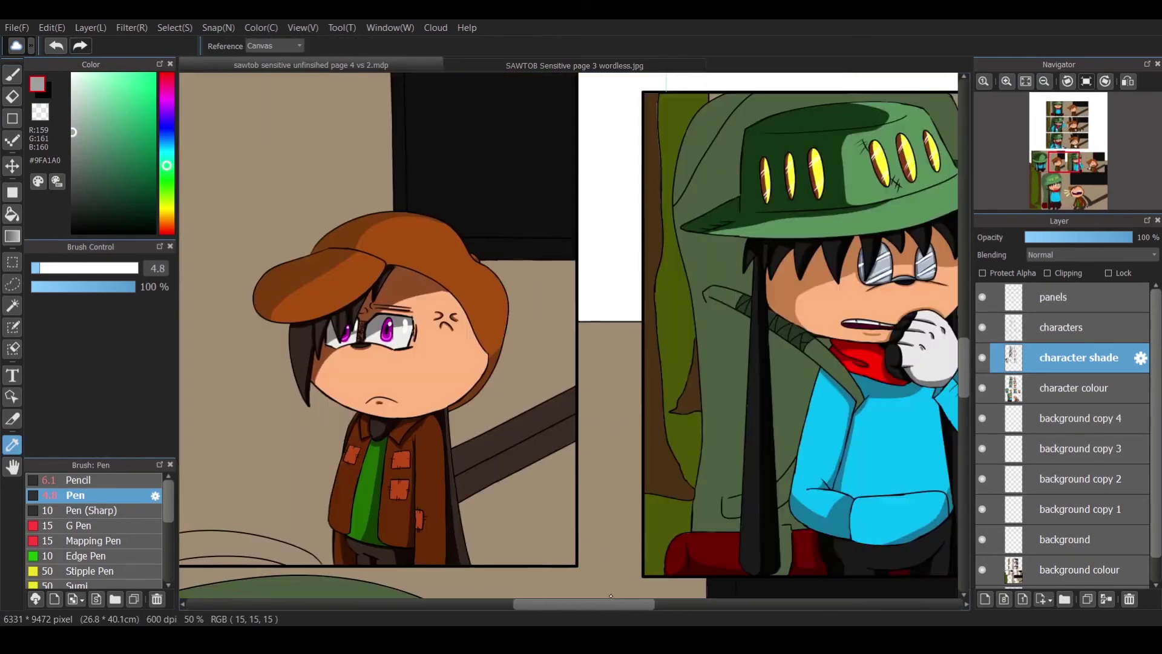
pyautogui.click(1044, 81)
pyautogui.scroll(5, 934, 320)
pyautogui.scroll(-5, 486, 395)
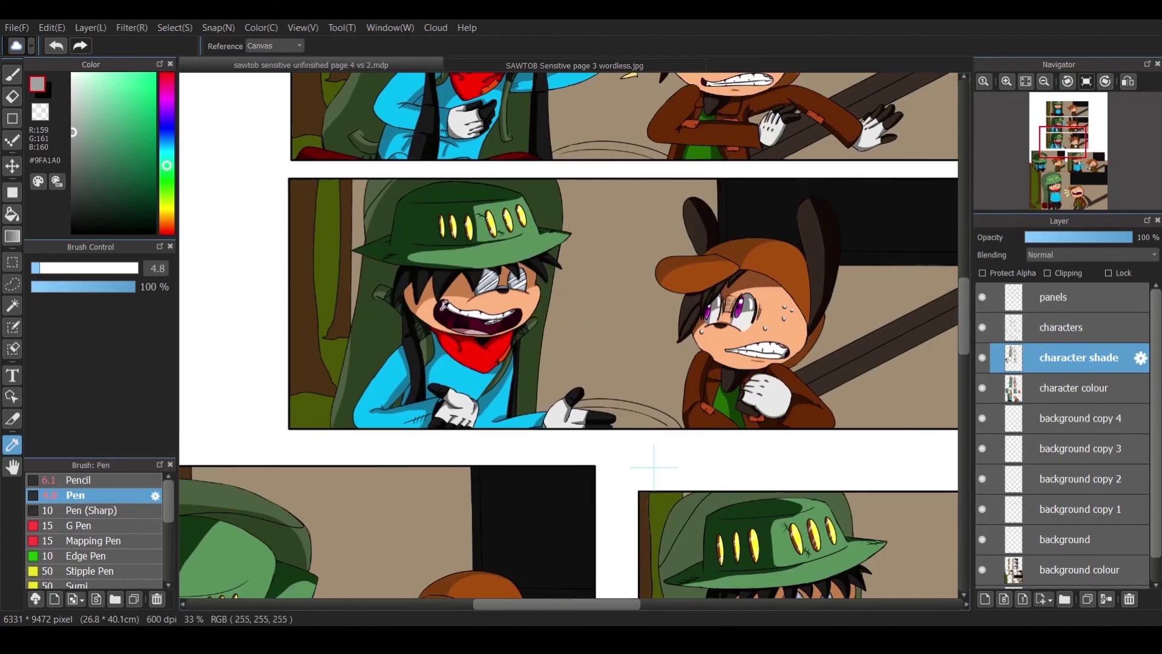
pyautogui.click(486, 395)
pyautogui.scroll(5, 486, 395)
pyautogui.scroll(-5, 486, 395)
pyautogui.scroll(5, 486, 395)
pyautogui.scroll(2, 486, 395)
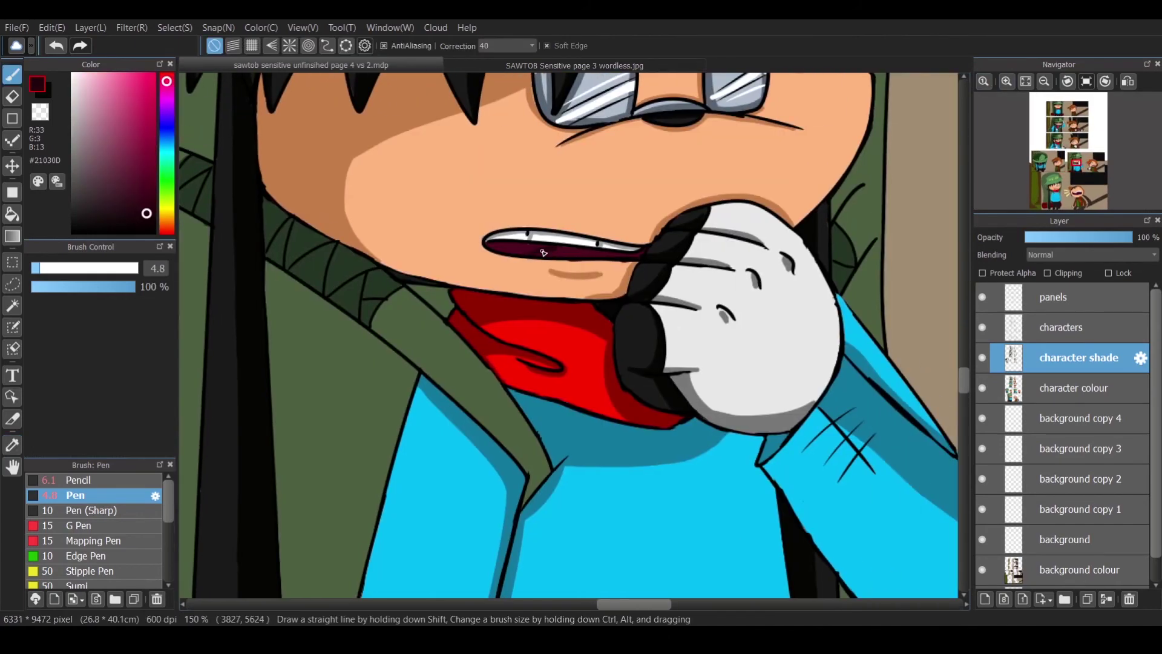
# Sample very dark green #090F09 and add the first shading to the dark green wrapped bands on the strap.
pyautogui.scroll(-5, 432, 136)
pyautogui.scroll(5, 432, 136)
pyautogui.click(400, 137)
pyautogui.click(370, 137)
pyautogui.scroll(-5, 370, 137)
pyautogui.scroll(4, 521, 284)
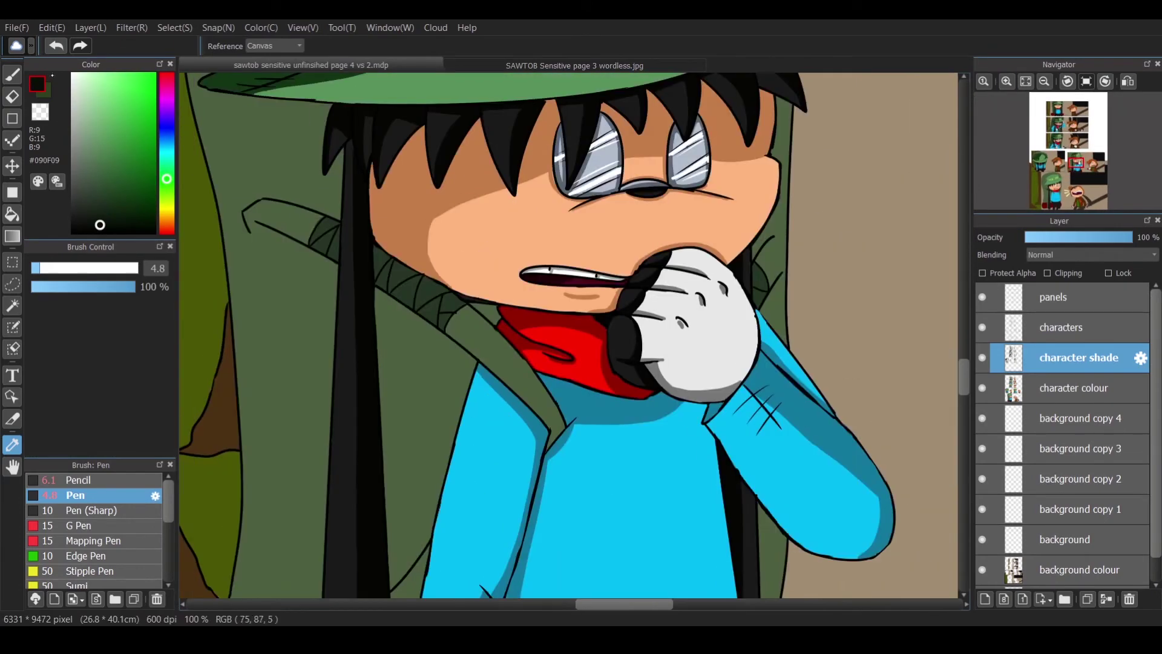
pyautogui.press('b')
pyautogui.moveTo(419, 277); pyautogui.dragTo(444, 327)
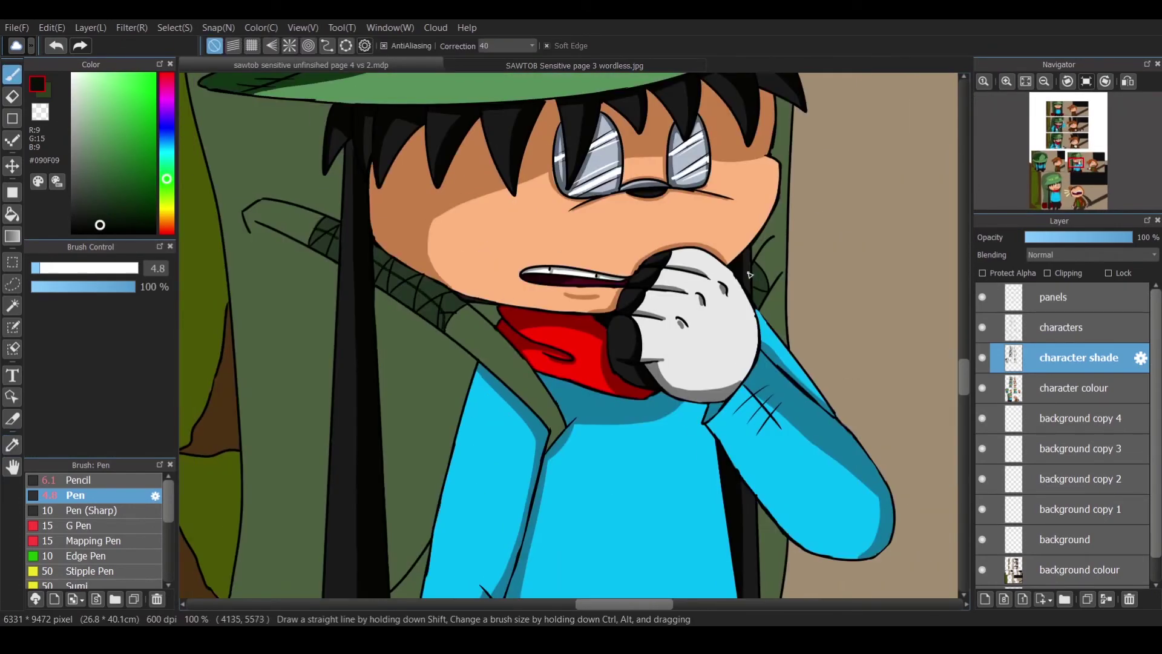
# Finish shading the wrapped bands beneath the face, beside the hair strand and behind the glove.
pyautogui.scroll(2, 363, 284)
pyautogui.moveTo(339, 269)
pyautogui.mouseDown()
pyautogui.moveTo(321, 309)
pyautogui.moveTo(342, 265)
pyautogui.moveTo(578, 260)
pyautogui.mouseUp()
pyautogui.moveTo(484, 227); pyautogui.dragTo(562, 266)
pyautogui.moveTo(520, 227)
pyautogui.mouseDown()
pyautogui.moveTo(575, 255)
pyautogui.moveTo(418, 154)
pyautogui.moveTo(487, 218)
pyautogui.moveTo(450, 195)
pyautogui.mouseUp()
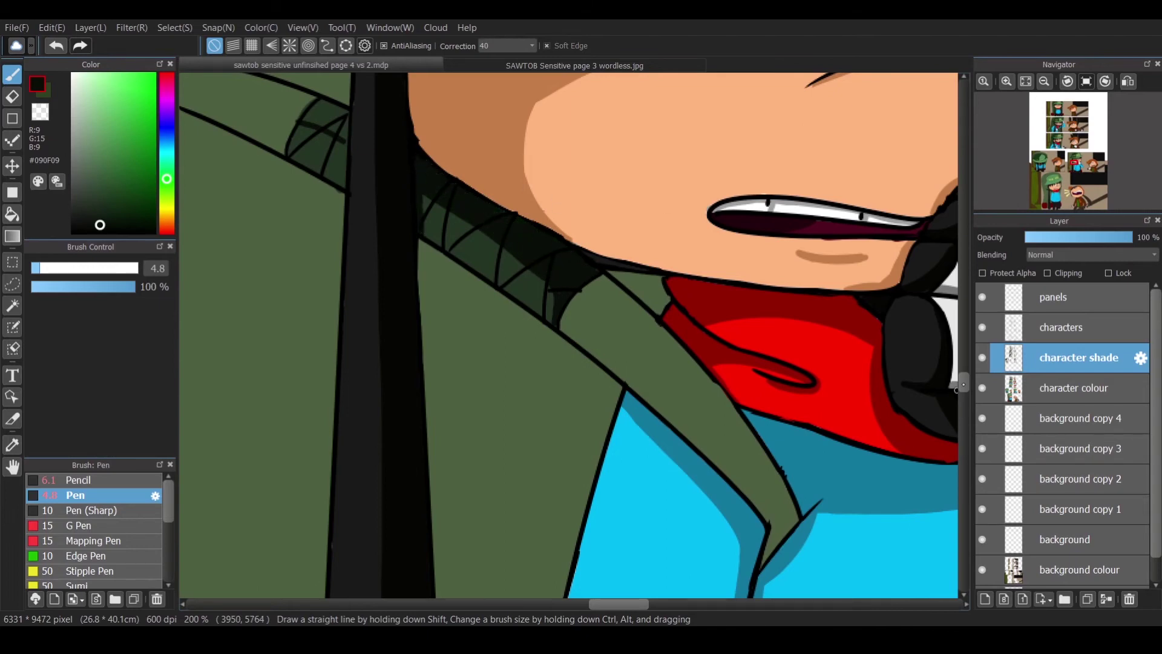
pyautogui.scroll(3, 956, 389)
pyautogui.moveTo(342, 380)
pyautogui.mouseDown()
pyautogui.moveTo(295, 403)
pyautogui.moveTo(301, 414)
pyautogui.mouseUp()
pyautogui.hscroll(5, 557, 496)
pyautogui.moveTo(557, 496); pyautogui.dragTo(553, 472)
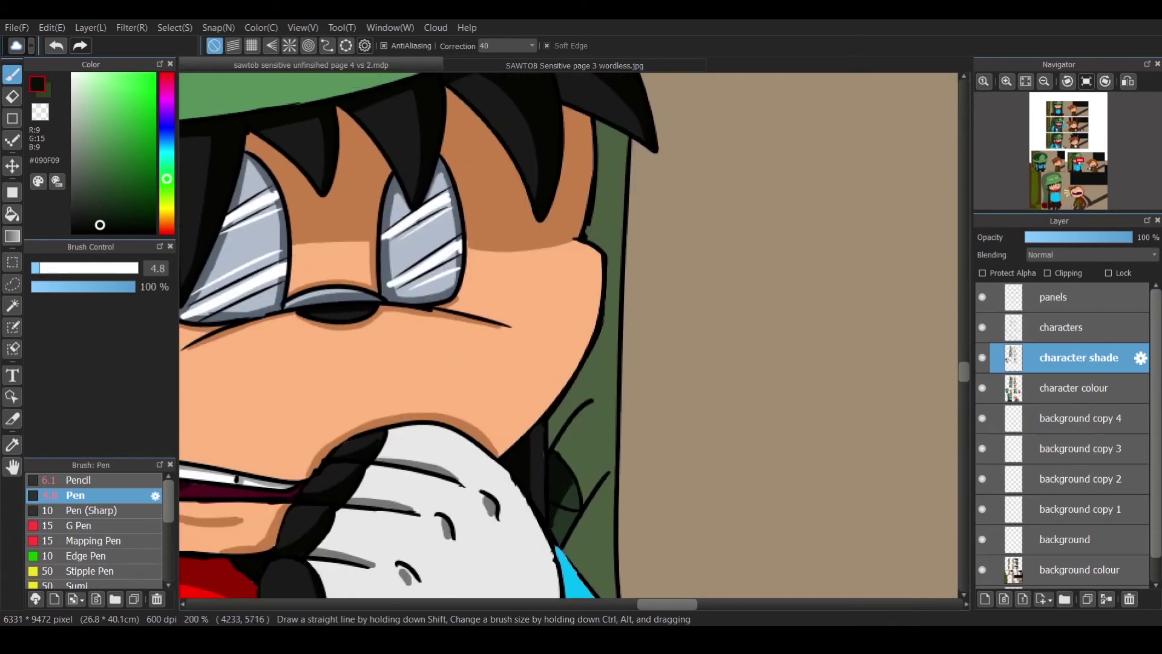
# Sample dark green #2E4121 and fill the shaded area of the large green backpack behind the character.
pyautogui.hotkey('ctrl', '-')
pyautogui.hotkey('ctrl', '-')
pyautogui.keyDown('alt'); pyautogui.click(285, 264); pyautogui.keyUp('alt')
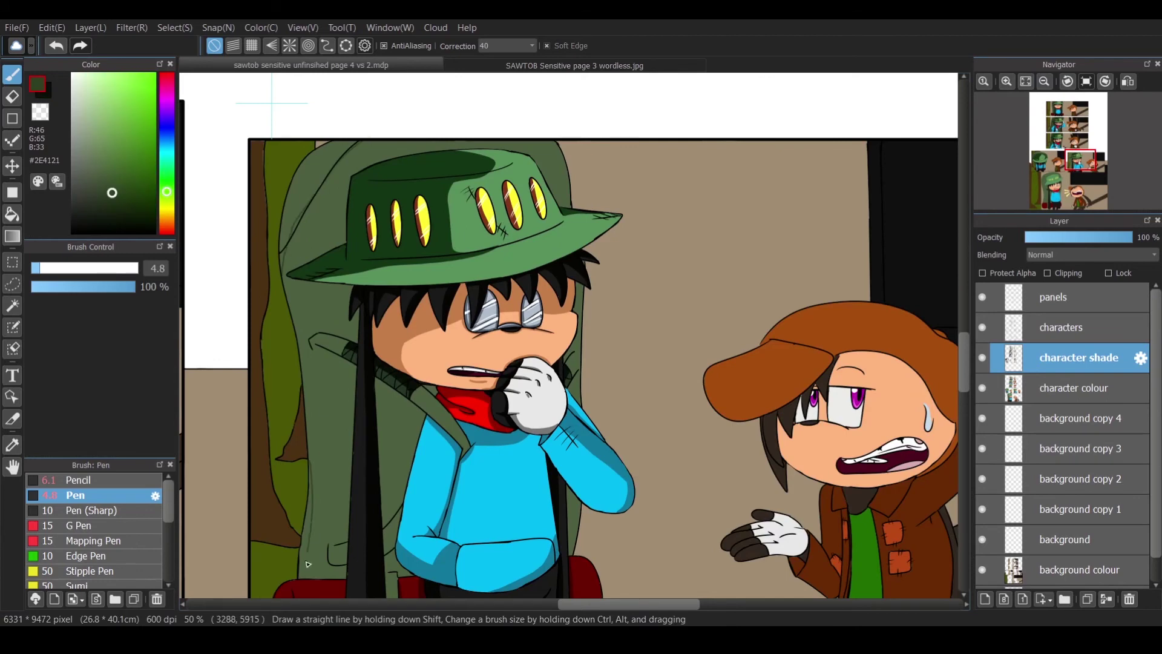
pyautogui.scroll(-3, 621, 356)
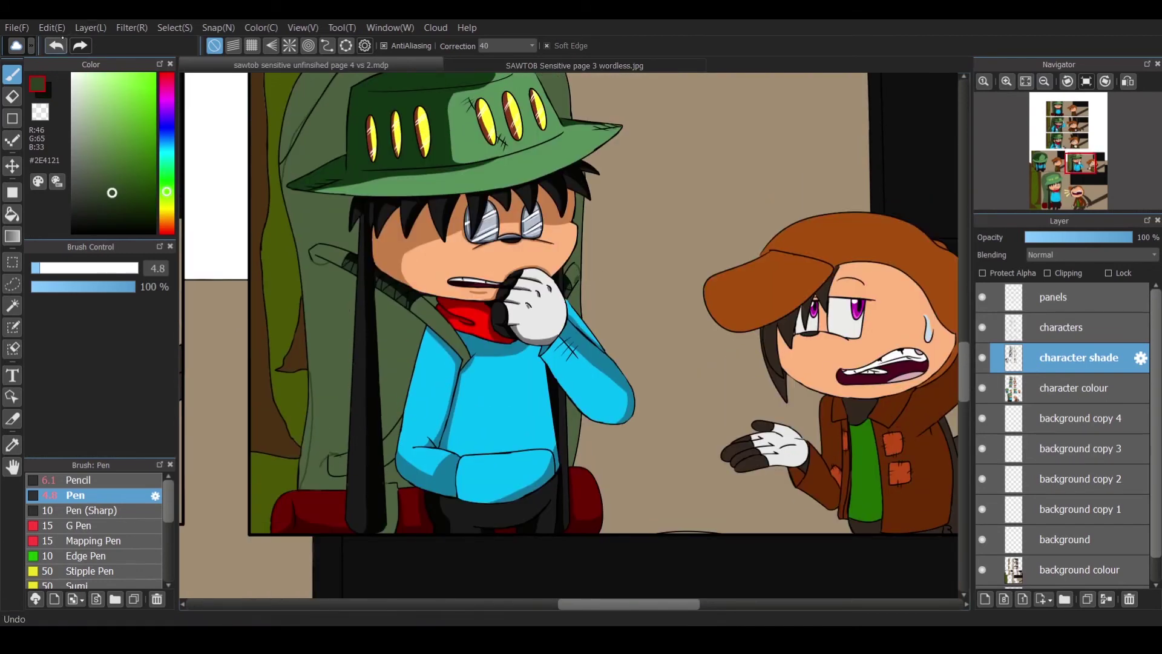
pyautogui.press('g')
pyautogui.click(385, 478)
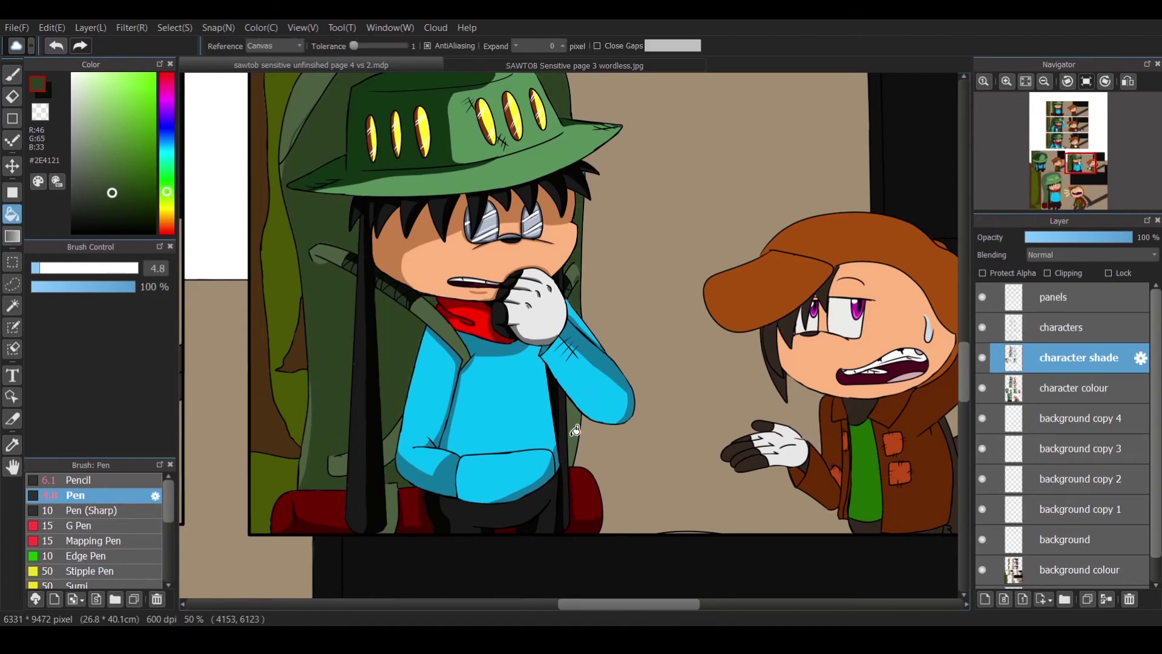
# Enlarge the pen to 7.7 and shade the pale strap end on the backpack beside the long hair strand.
pyautogui.scroll(3, 270, 199)
pyautogui.press('b')
pyautogui.hotkey('ctrl', '+')
pyautogui.hotkey('ctrl', '+')
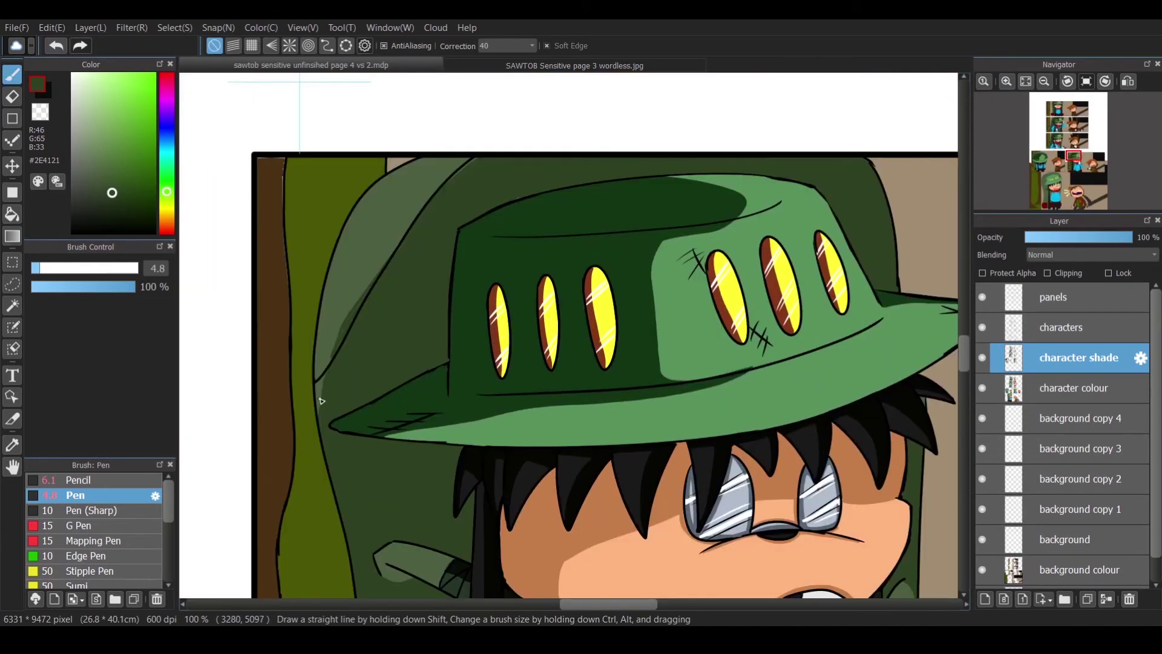
pyautogui.hotkey('ctrl', '+')
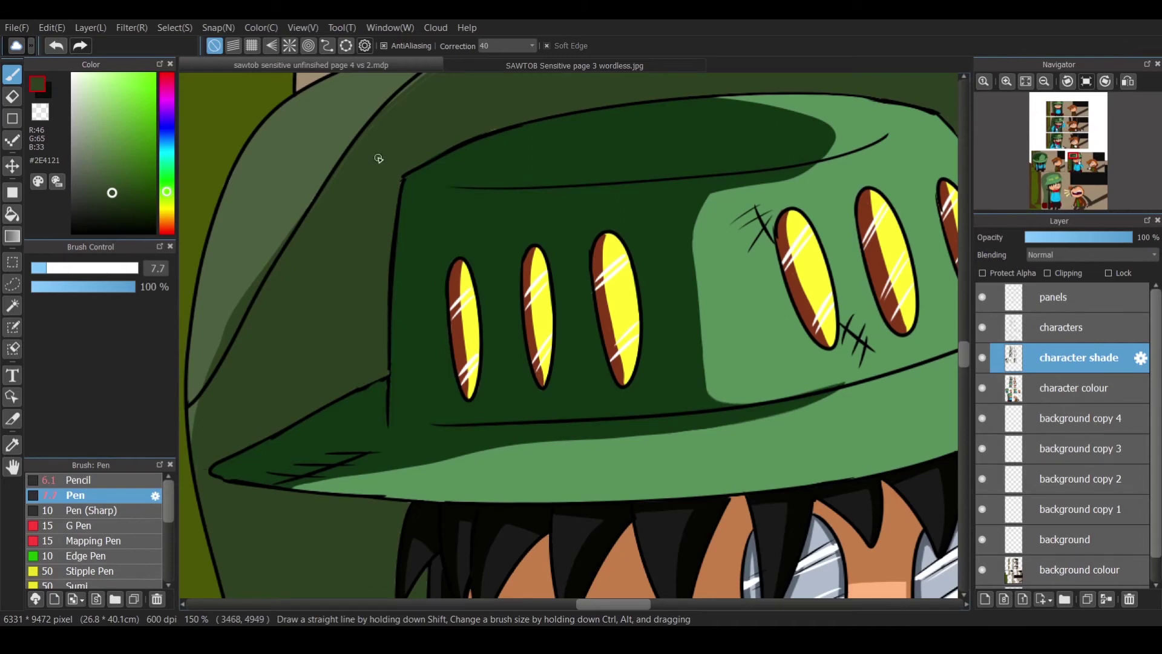
pyautogui.scroll(3, 513, 255)
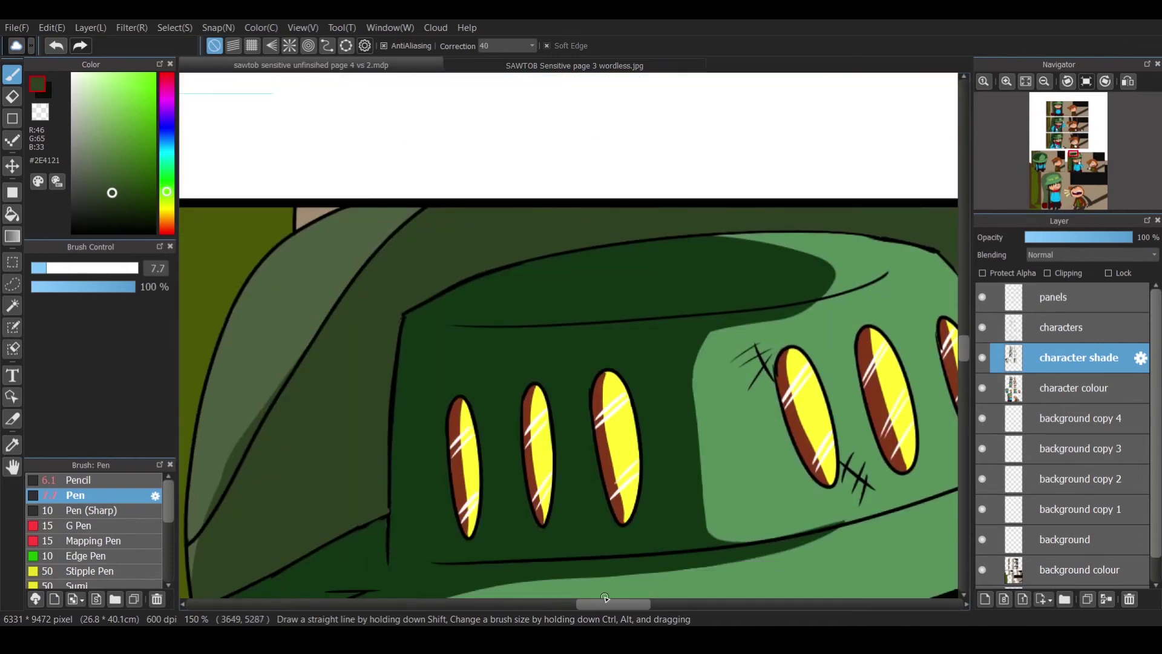
pyautogui.hscroll(10, 540, 339)
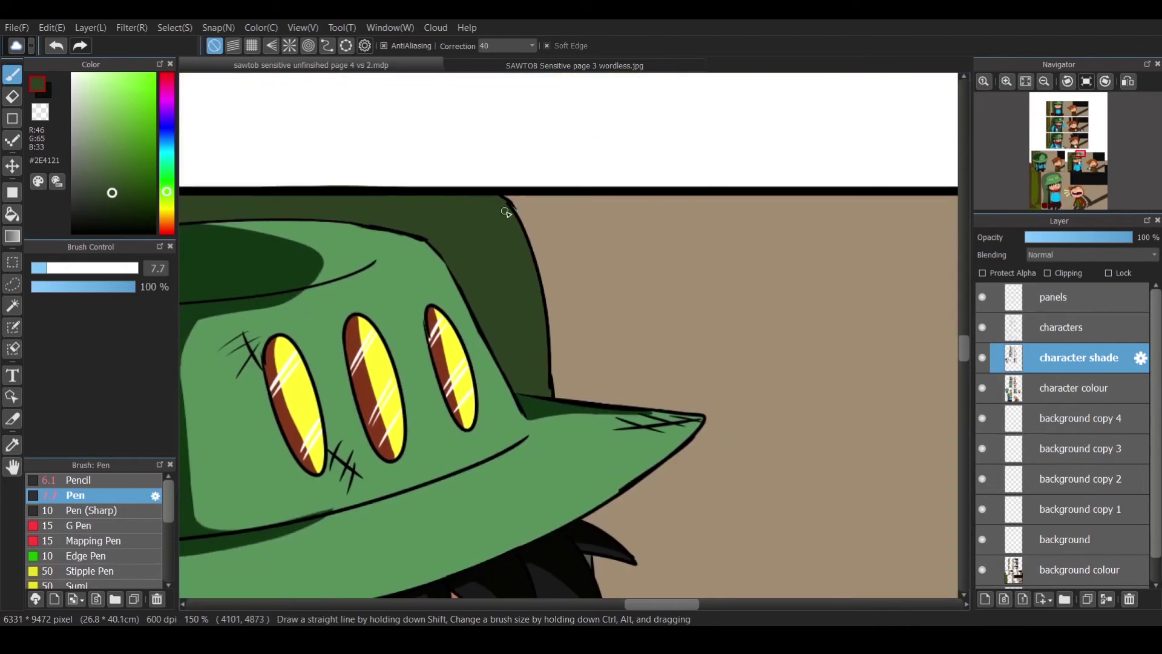
pyautogui.scroll(-10, 490, 231)
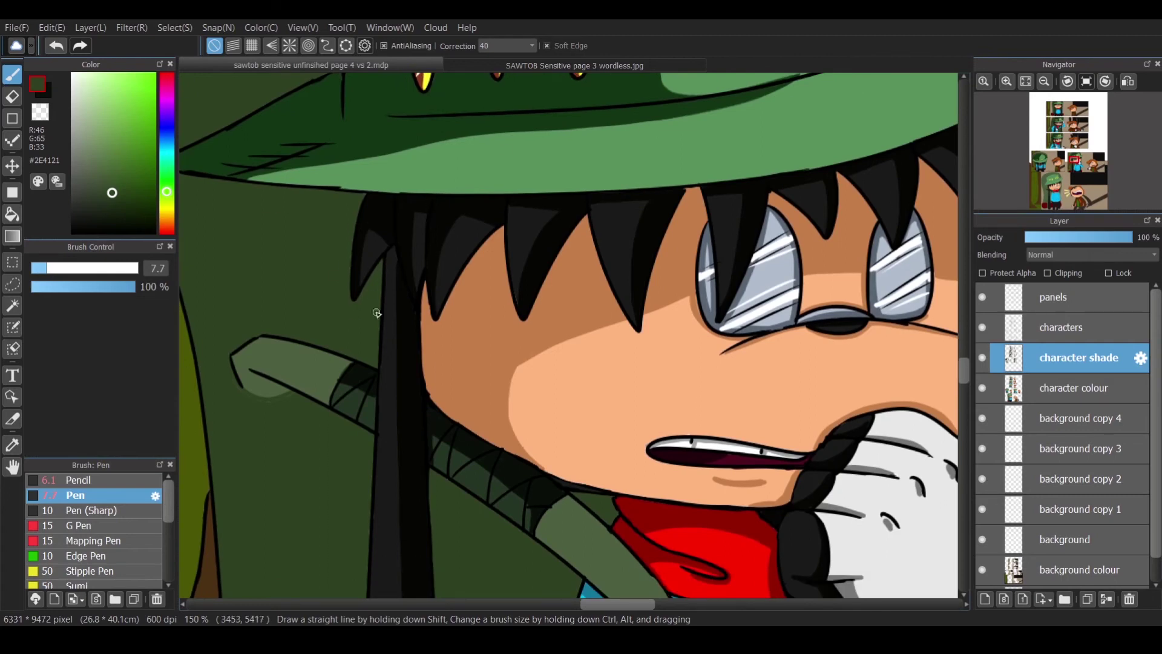
pyautogui.moveTo(242, 369)
pyautogui.mouseDown()
pyautogui.moveTo(269, 336)
pyautogui.moveTo(308, 360)
pyautogui.moveTo(351, 372)
pyautogui.mouseUp()
pyautogui.moveTo(269, 342); pyautogui.dragTo(345, 359)
# Shade the pale backpack strap along its length from the wrapped bands down to its tip on the shoulder.
pyautogui.scroll(-5, 475, 282)
pyautogui.moveTo(552, 266)
pyautogui.mouseDown()
pyautogui.moveTo(706, 427)
pyautogui.moveTo(558, 269)
pyautogui.moveTo(588, 280)
pyautogui.moveTo(645, 336)
pyautogui.mouseUp()
pyautogui.moveTo(601, 295); pyautogui.dragTo(630, 332)
pyautogui.moveTo(701, 413); pyautogui.dragTo(704, 407)
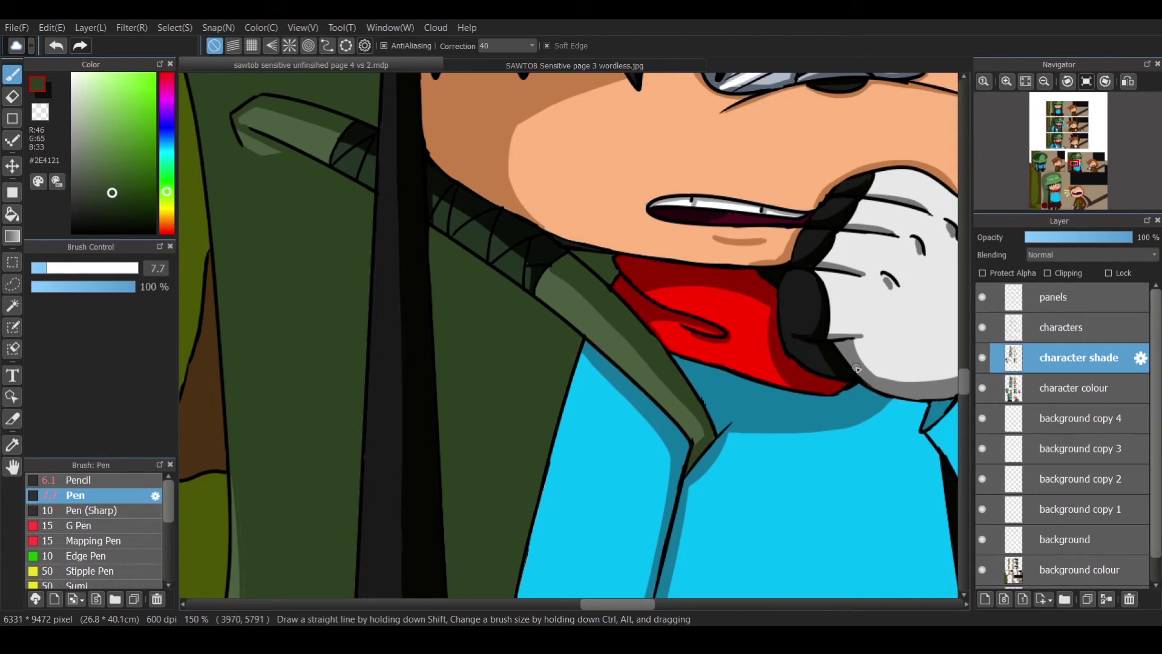
# Shade the backpack's lower outer edge, the strap beside the elbow, the small side tab and the strap above the red bedroll.
pyautogui.scroll(-6, 838, 354)
pyautogui.moveTo(242, 235); pyautogui.dragTo(204, 514)
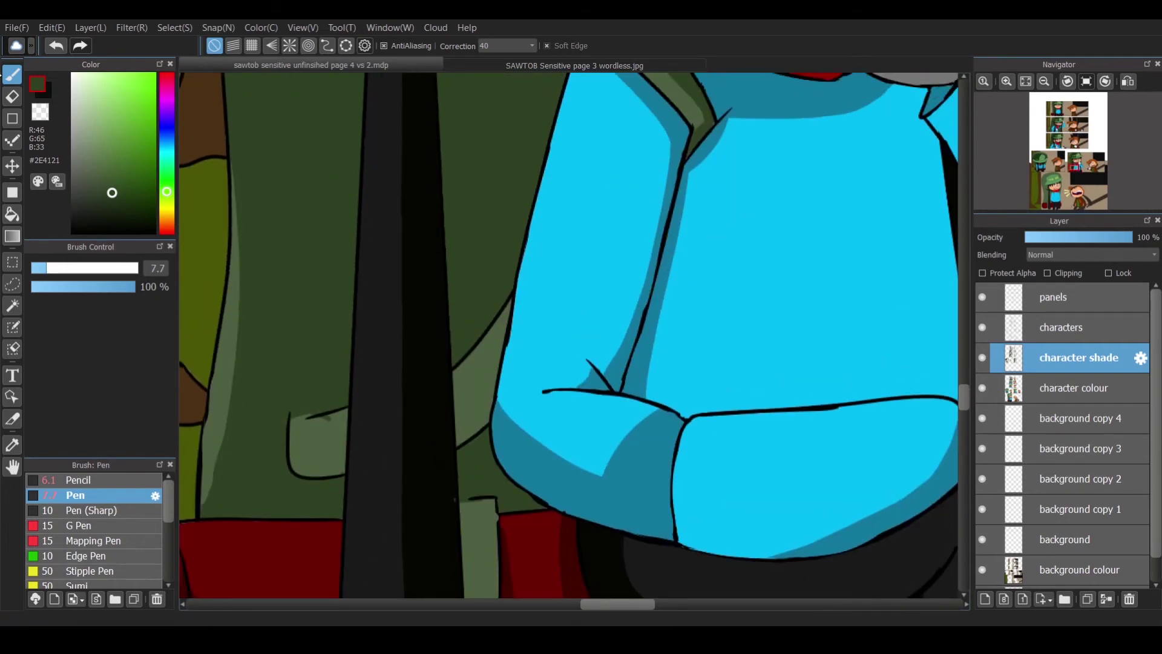
pyautogui.moveTo(514, 303); pyautogui.dragTo(461, 440)
pyautogui.hotkey('ctrl', 'z')
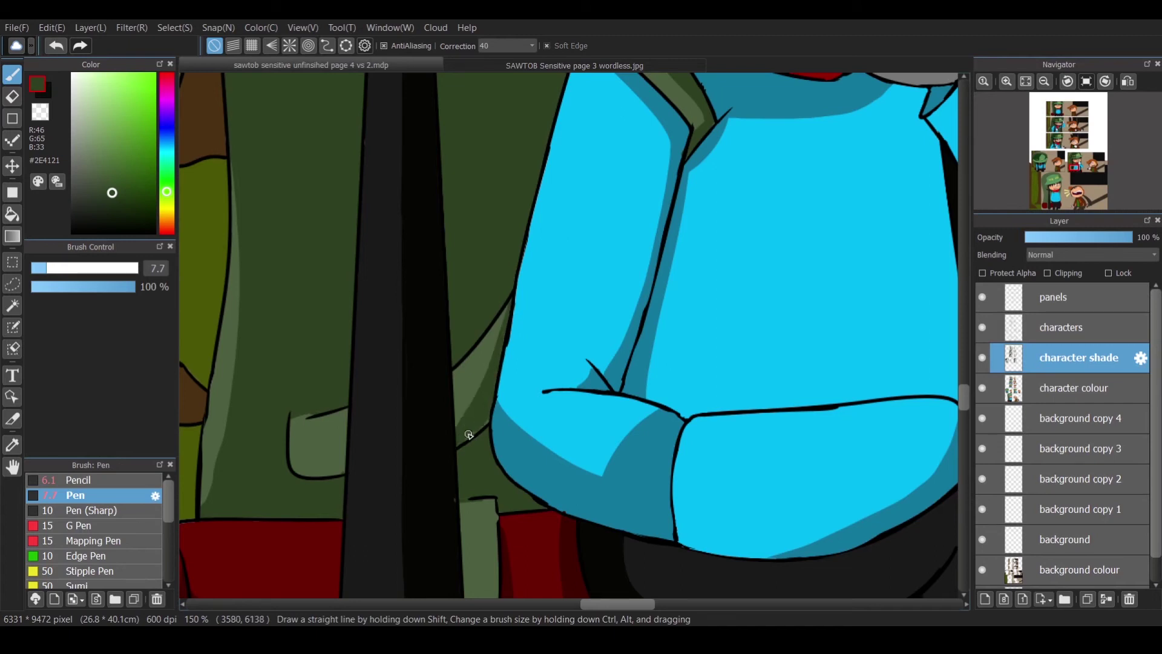
pyautogui.moveTo(345, 460); pyautogui.dragTo(340, 464)
pyautogui.scroll(-4, 745, 596)
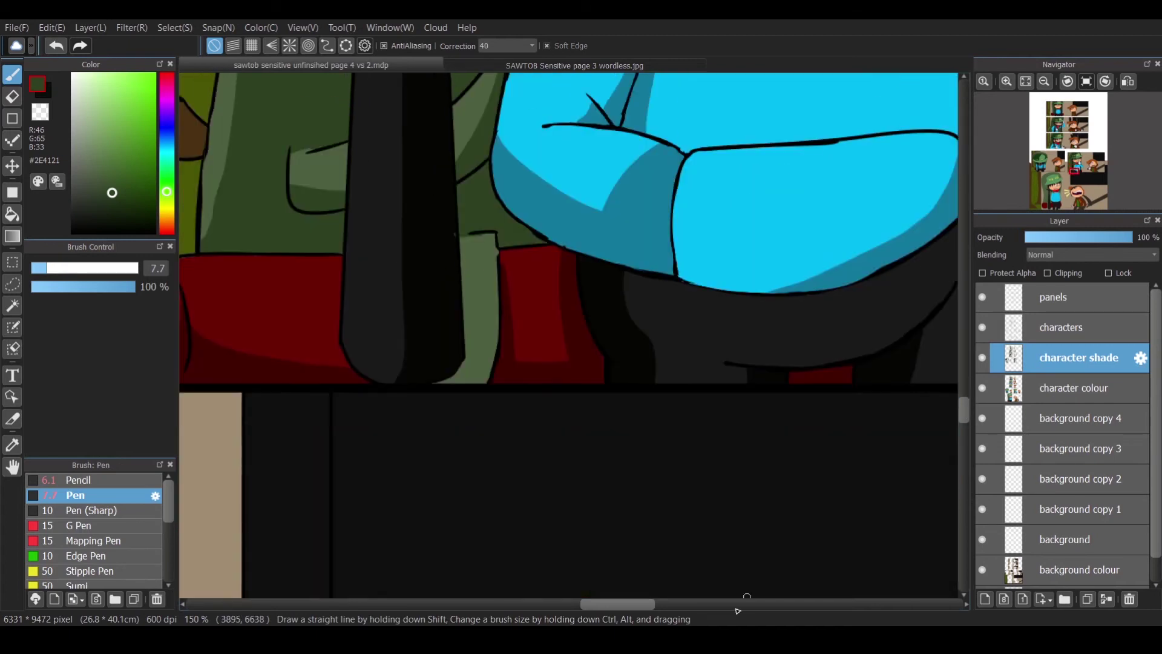
pyautogui.moveTo(481, 239); pyautogui.dragTo(460, 375)
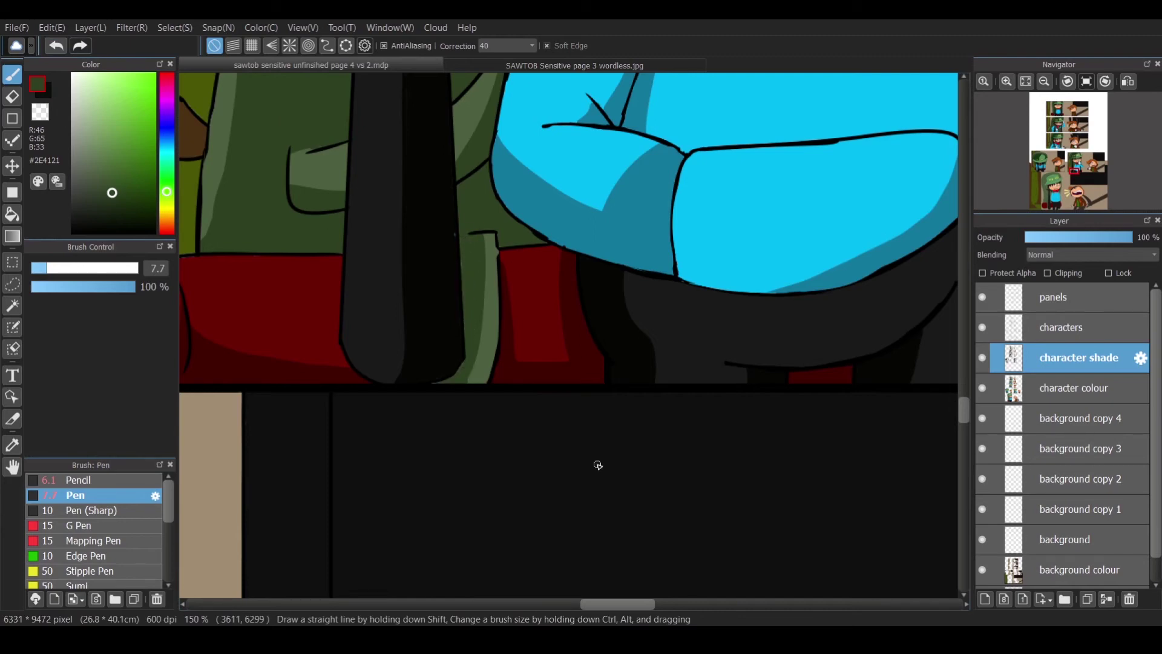
# Shade the pale flap at the top of the backpack along its inner edge beside the hat.
pyautogui.hscroll(10, 597, 464)
pyautogui.scroll(5, 543, 361)
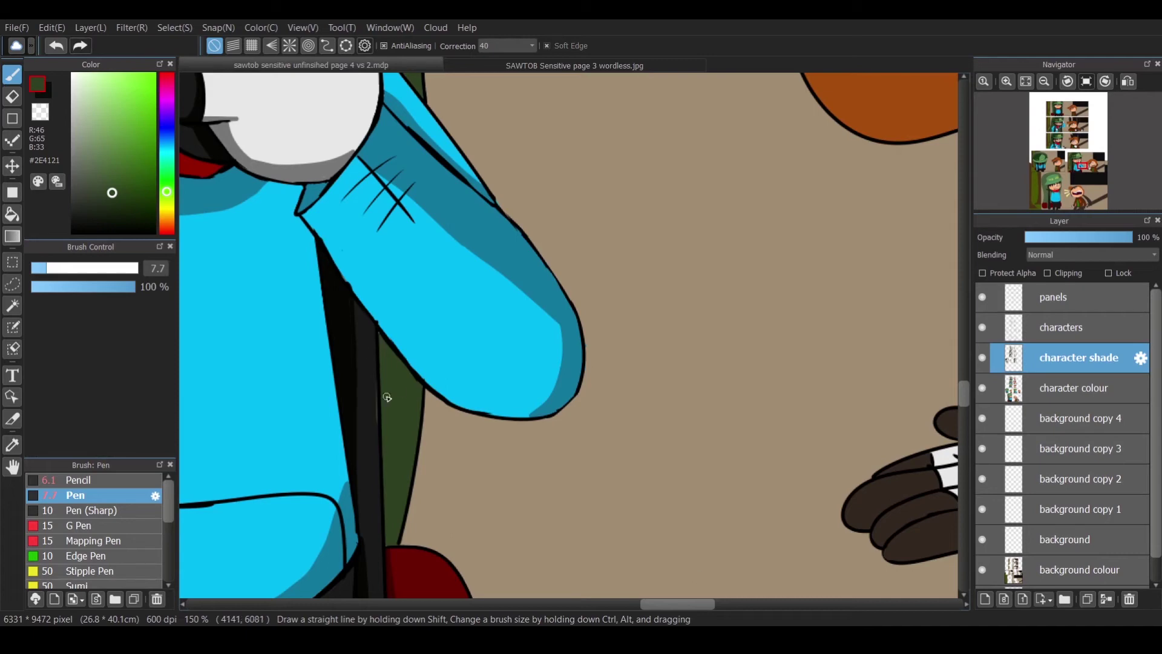
pyautogui.scroll(5, 954, 365)
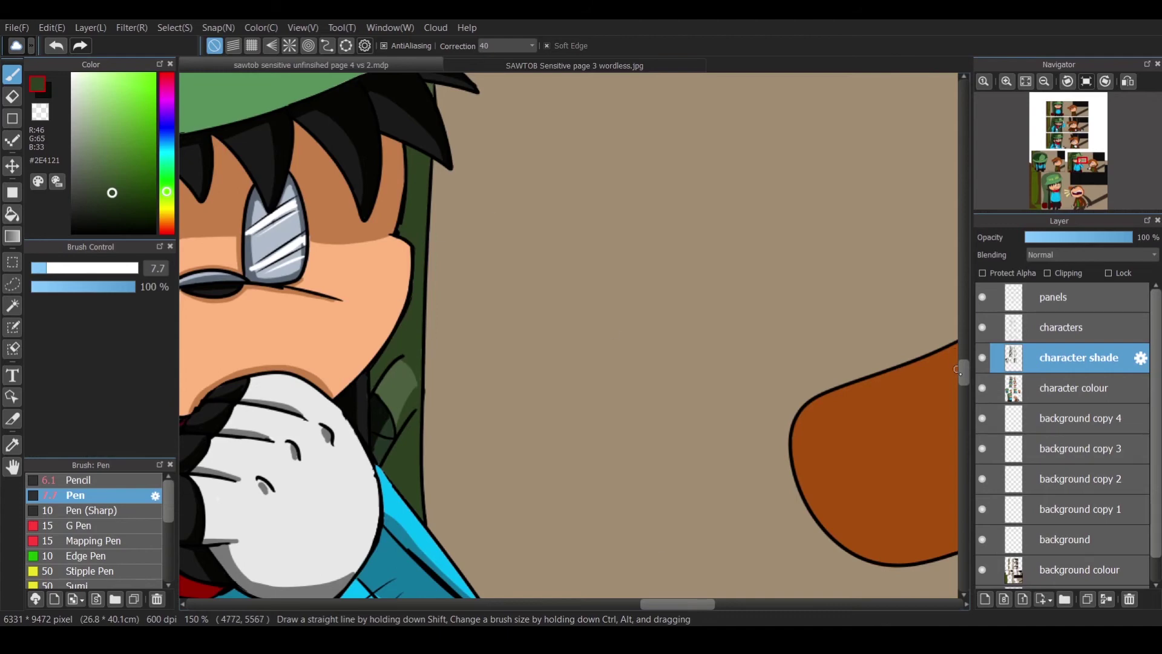
pyautogui.scroll(8, 955, 354)
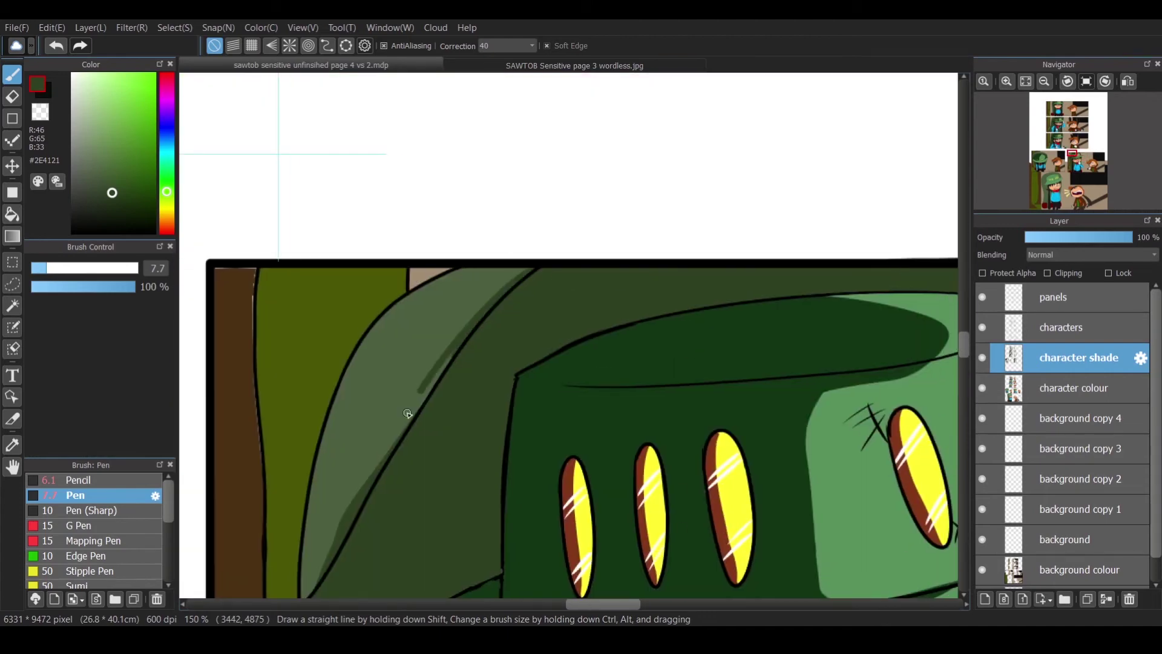
pyautogui.moveTo(453, 357); pyautogui.dragTo(361, 499)
pyautogui.click(1054, 566)
pyautogui.keyDown('alt'); pyautogui.click(239, 423); pyautogui.keyUp('alt')
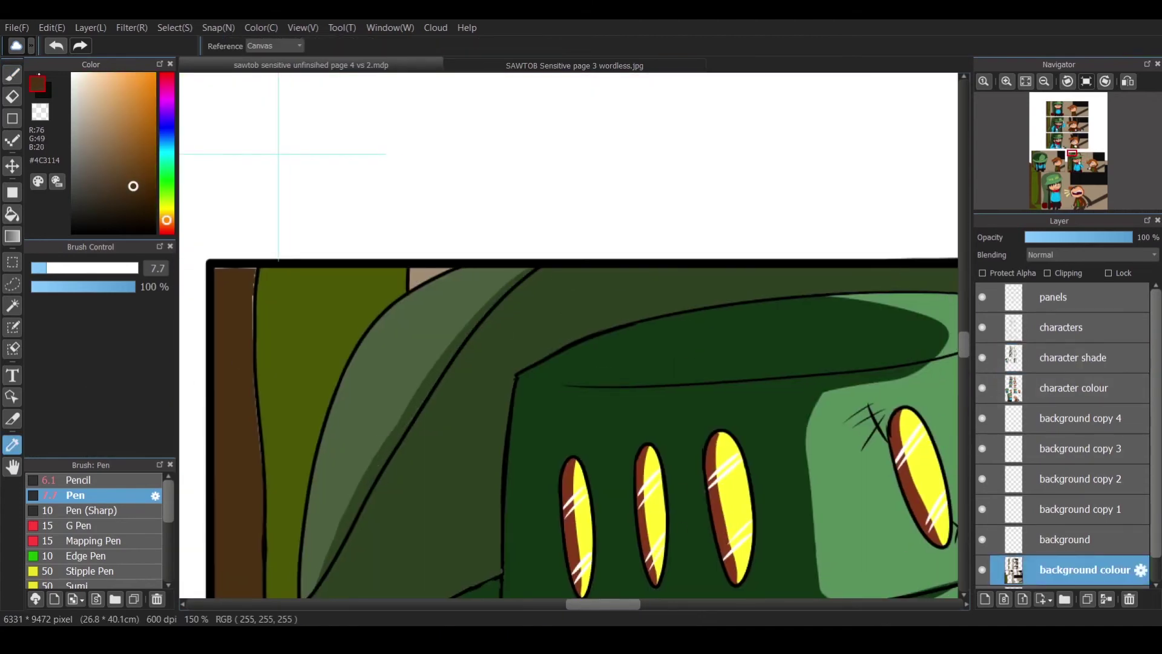
pyautogui.scroll(-5, 959, 367)
pyautogui.scroll(-5, 959, 368)
pyautogui.scroll(3, 568, 332)
pyautogui.scroll(-3, 569, 333)
pyautogui.scroll(3, 569, 333)
# Sample brown #793C0D and, on the character shade layer, outline and fill the shadows on the orange cap's brim, crown and lower back.
pyautogui.keyDown('alt'); pyautogui.click(484, 363); pyautogui.keyUp('alt')
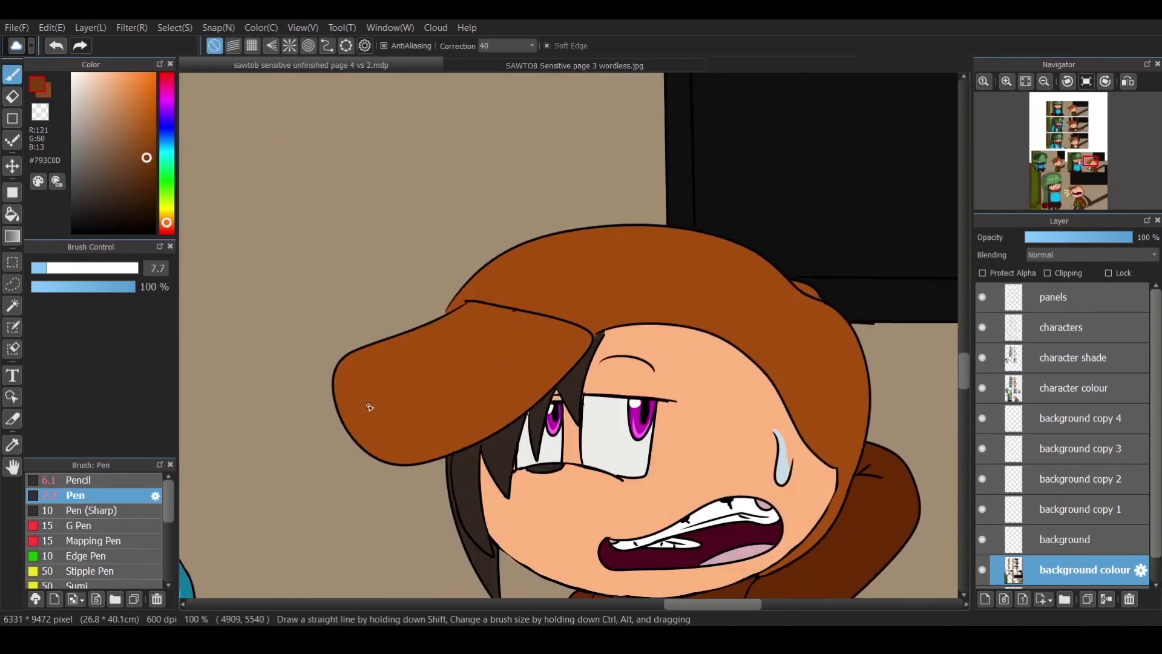
pyautogui.hotkey('ctrl', 'Up')
pyautogui.moveTo(523, 312)
pyautogui.mouseDown()
pyautogui.moveTo(351, 409)
pyautogui.moveTo(346, 424)
pyautogui.mouseUp()
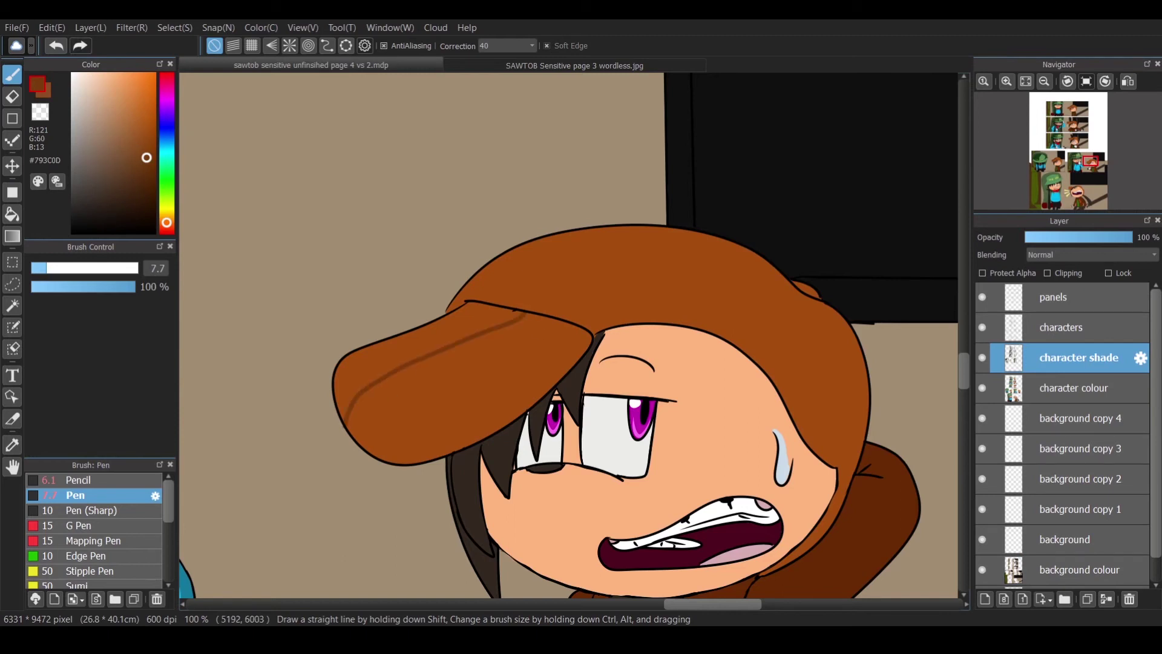
pyautogui.moveTo(529, 308)
pyautogui.mouseDown()
pyautogui.moveTo(609, 242)
pyautogui.moveTo(656, 228)
pyautogui.mouseUp()
pyautogui.press('g')
pyautogui.click(449, 308)
pyautogui.click(847, 481)
# Touch up the edges of the orange cap's shading with the pen and eraser.
pyautogui.hotkey('ctrl', '+')
pyautogui.press('b')
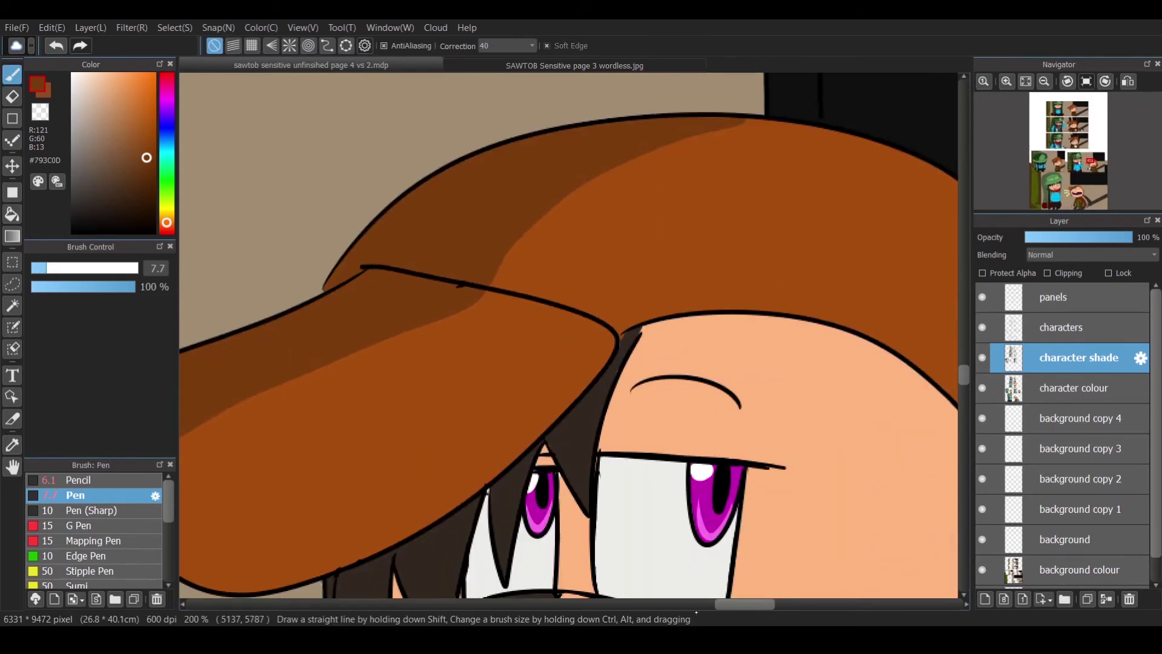
pyautogui.hscroll(-3, 695, 613)
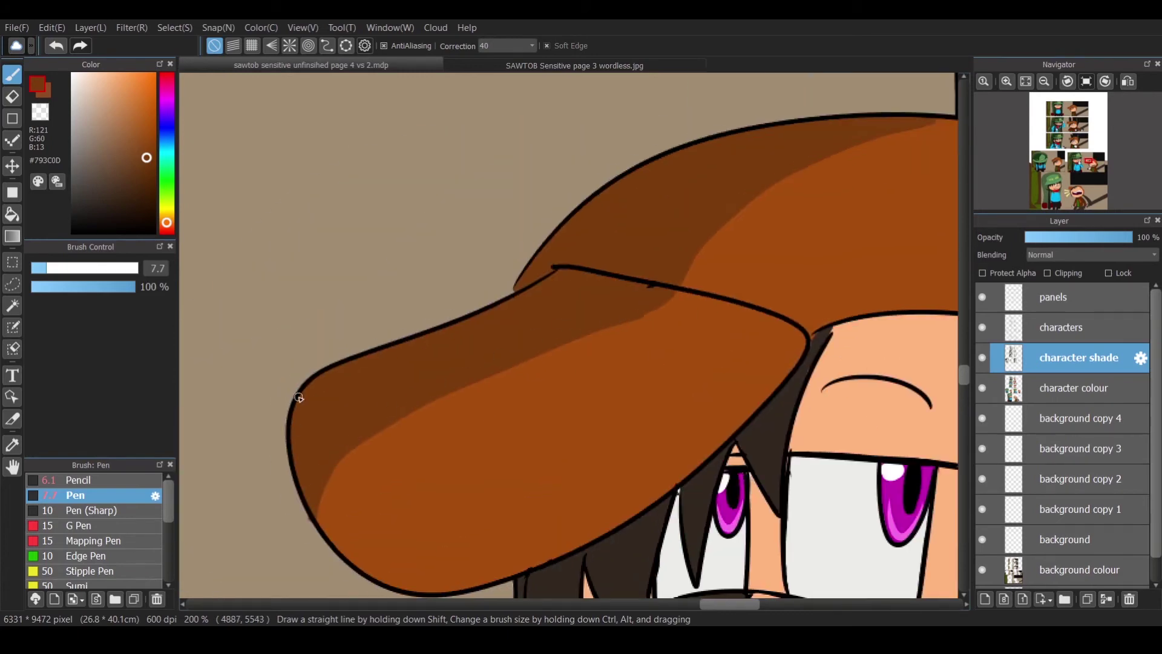
pyautogui.hscroll(5, 691, 599)
pyautogui.press('e')
pyautogui.moveTo(297, 176); pyautogui.dragTo(504, 115)
pyautogui.press('b')
pyautogui.hscroll(6, 622, 191)
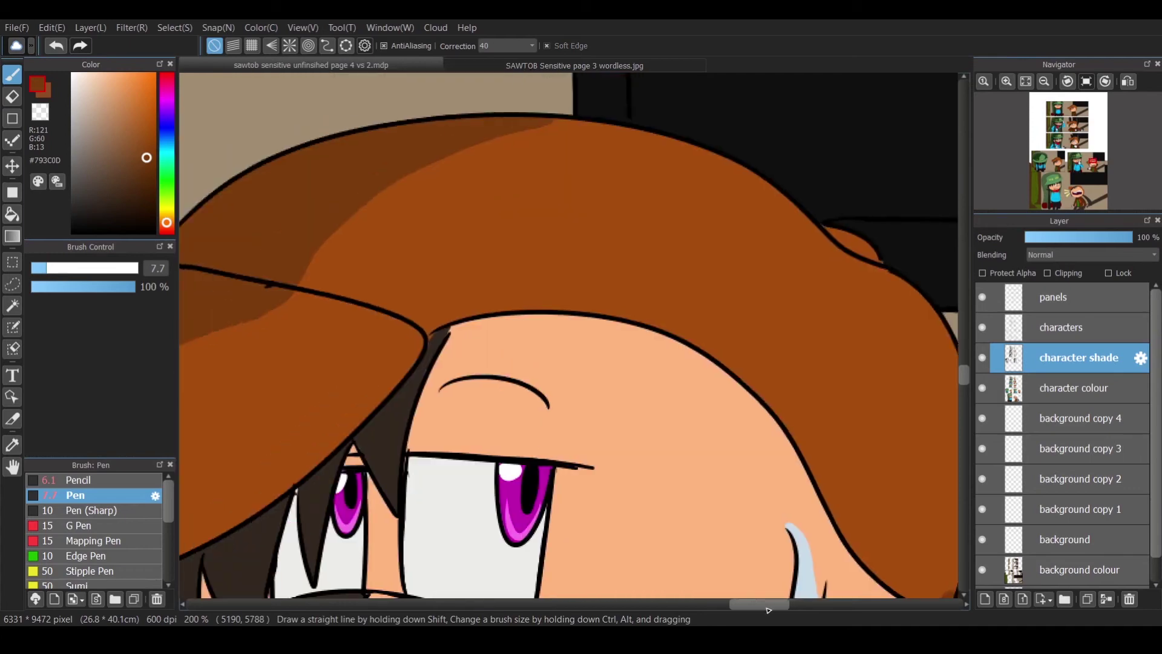
pyautogui.scroll(-6, 622, 191)
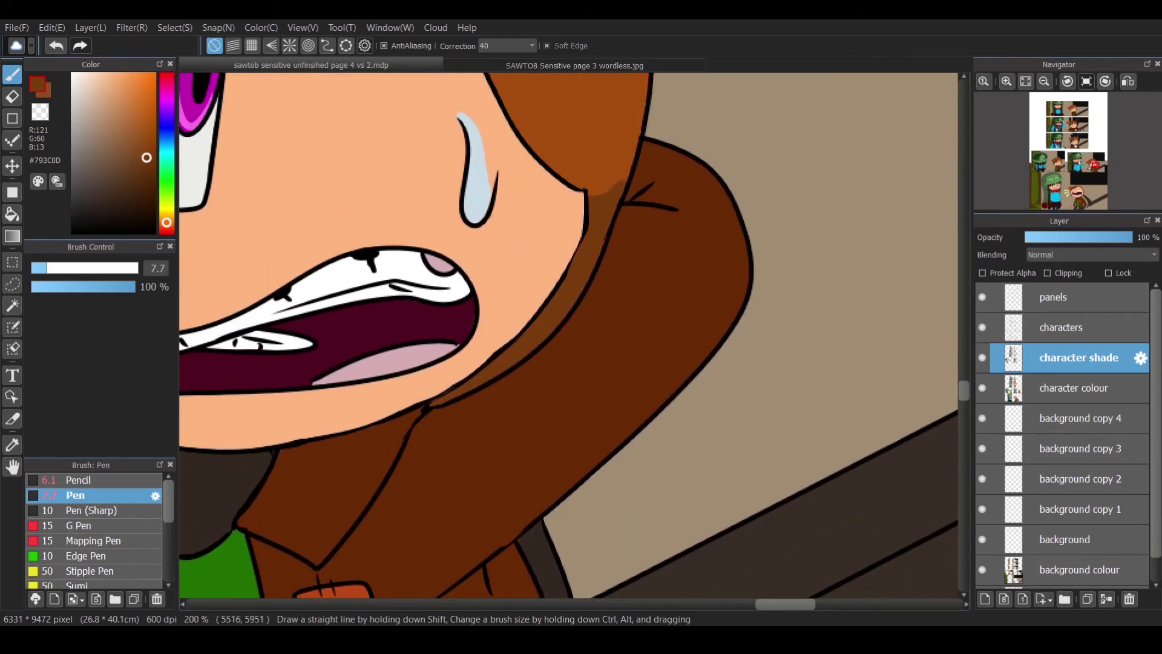
# Outline and fill shadows in brown #8D4C24 on the capped character's forehead and on the cheek beside the hair.
pyautogui.hotkey('ctrl', '-')
pyautogui.scroll(4, 569, 336)
pyautogui.moveTo(705, 259); pyautogui.dragTo(580, 289)
pyautogui.moveTo(487, 370); pyautogui.dragTo(448, 416)
pyautogui.press('g')
pyautogui.click(641, 248)
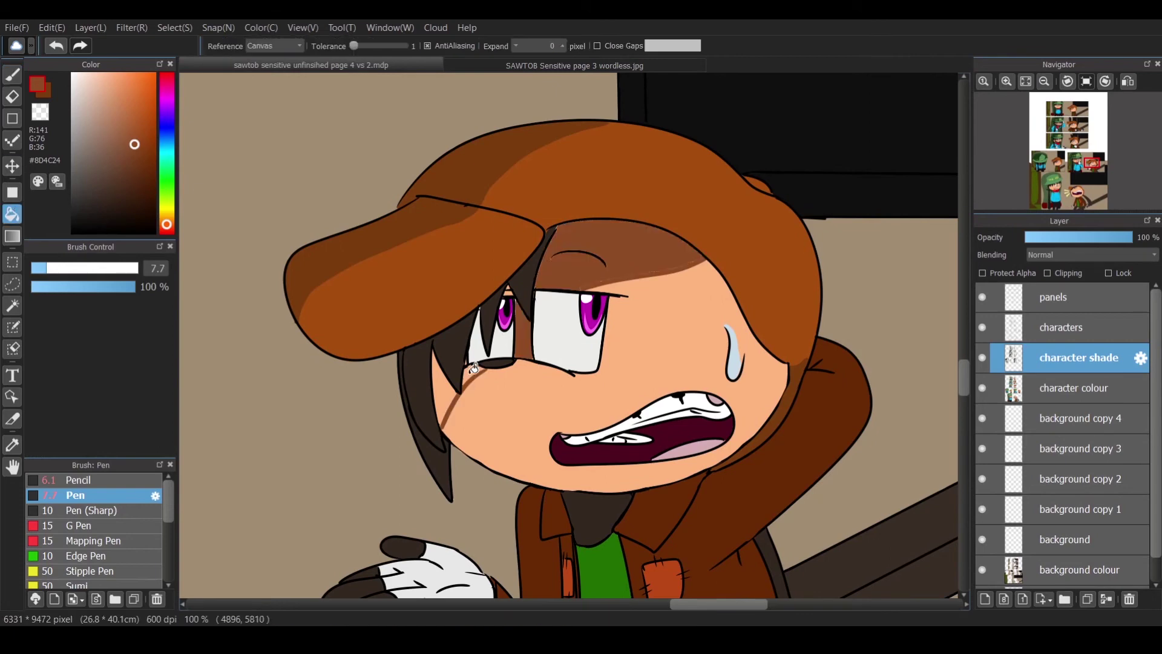
pyautogui.click(445, 387)
# Reduce the pen to 5.6, clean up gaps in the face shading and add shadows under the nose, eye line and lower lip.
pyautogui.press('b')
pyautogui.hotkey('ctrl', '+')
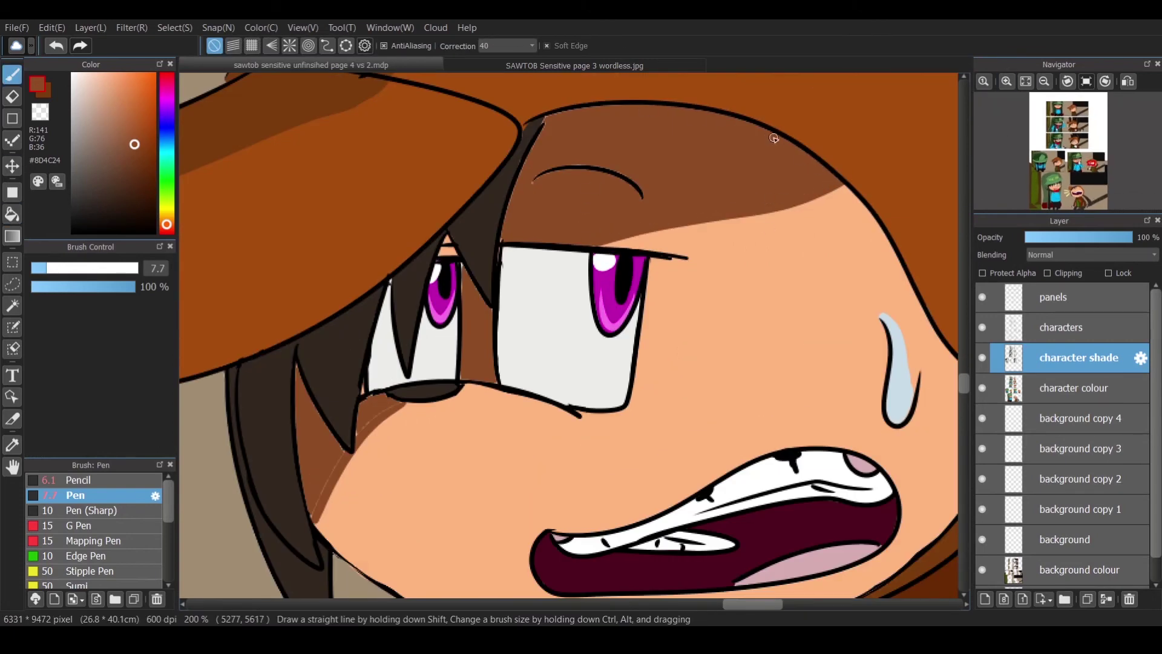
pyautogui.moveTo(524, 189); pyautogui.dragTo(516, 194)
pyautogui.moveTo(441, 233)
pyautogui.mouseDown()
pyautogui.moveTo(448, 252)
pyautogui.moveTo(466, 241)
pyautogui.mouseUp()
pyautogui.moveTo(391, 400); pyautogui.dragTo(574, 418)
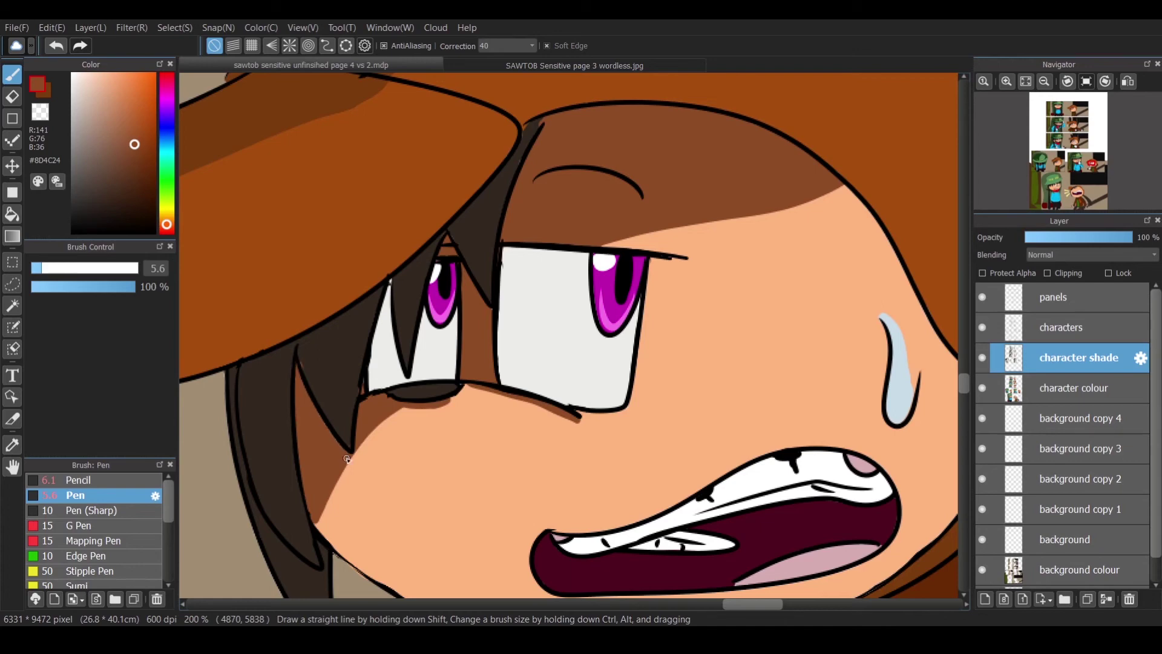
pyautogui.scroll(-6, 332, 397)
pyautogui.scroll(3, 332, 397)
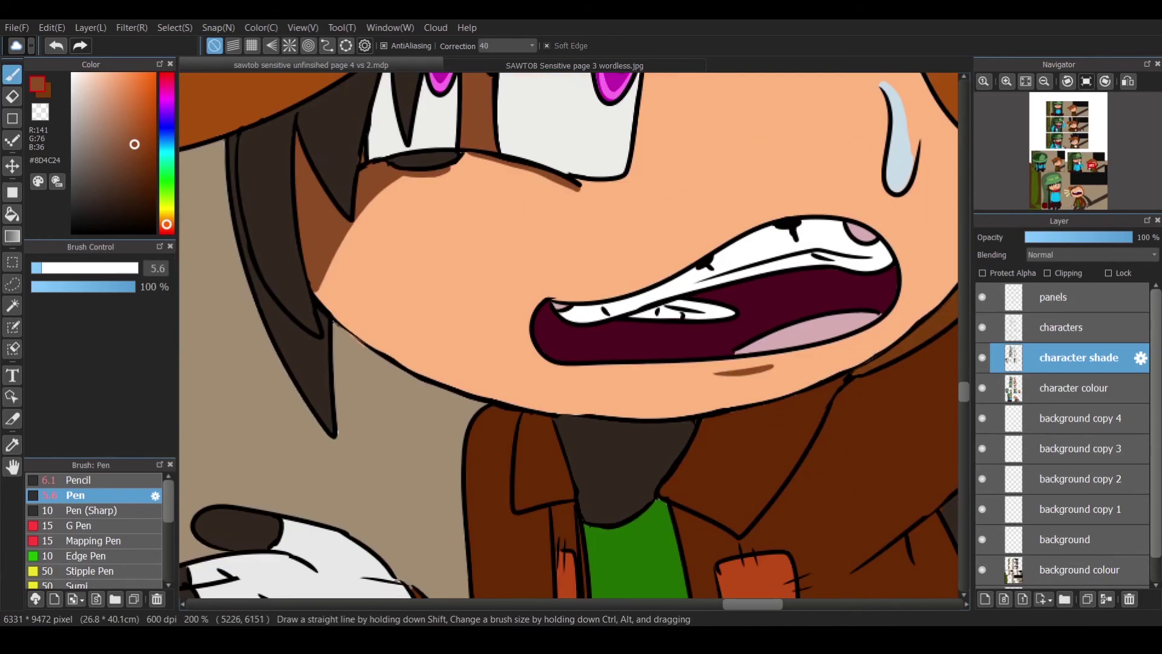
# Sample grey #838383 and very dark brown #120A07 from the capped character in the finished panel.
pyautogui.scroll(-5, 919, 142)
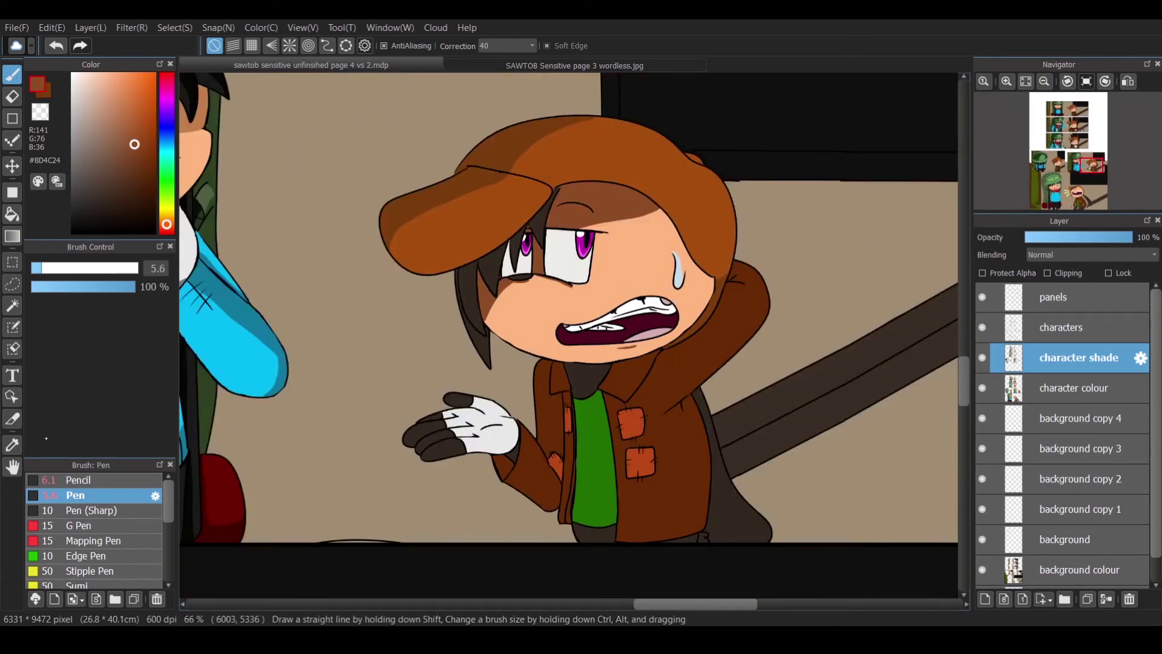
pyautogui.scroll(-3, 919, 152)
pyautogui.scroll(3, 586, 174)
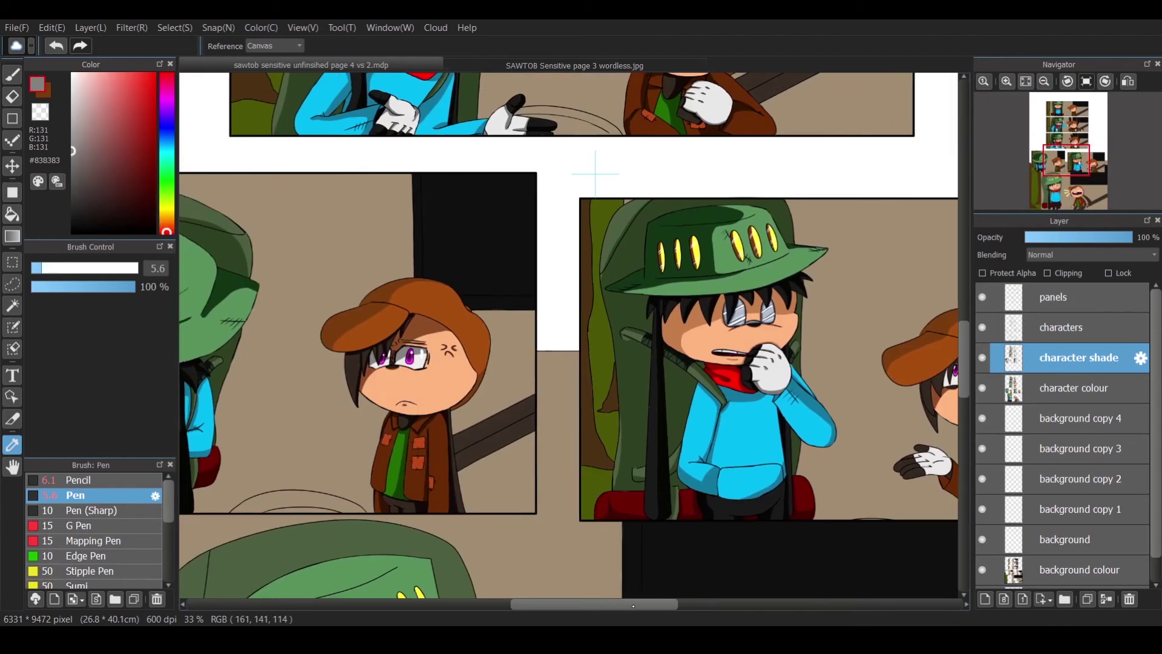
pyautogui.moveTo(586, 174); pyautogui.dragTo(418, 173)
pyautogui.click(254, 419)
pyautogui.scroll(4, 944, 375)
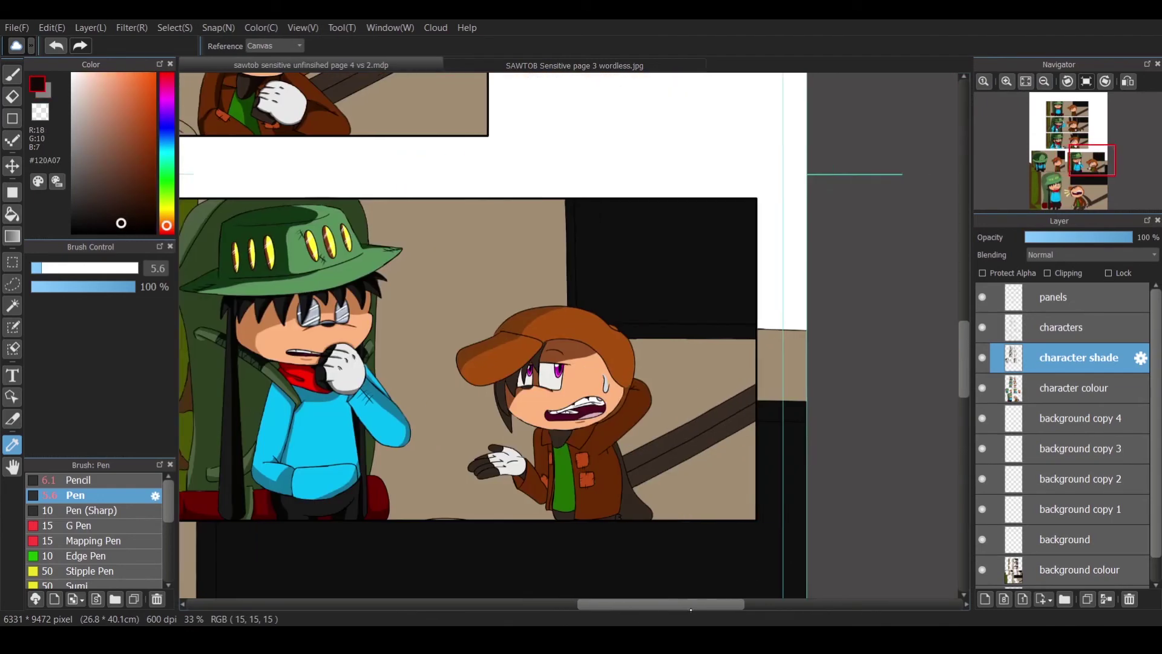
# Outline and fill grey #838383 shadows across the upper whites of the capped character's eyes.
pyautogui.click(945, 212)
pyautogui.scroll(1, 946, 212)
pyautogui.press('b')
pyautogui.moveTo(434, 231)
pyautogui.mouseDown()
pyautogui.moveTo(350, 255)
pyautogui.moveTo(350, 268)
pyautogui.mouseUp()
pyautogui.hotkey('ctrl', 'z')
pyautogui.moveTo(318, 224); pyautogui.dragTo(258, 271)
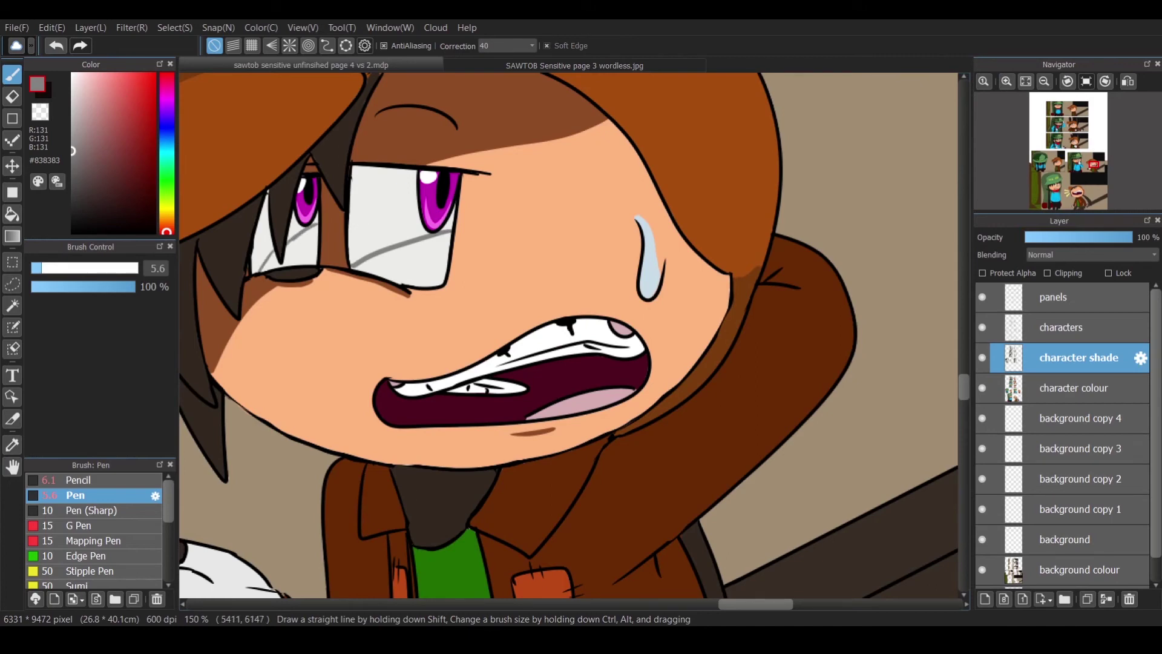
pyautogui.press('g')
pyautogui.click(393, 206)
pyautogui.click(306, 226)
pyautogui.click(262, 242)
# Clean up the grey eye shading and paint a white highlight on each eye.
pyautogui.press('p')
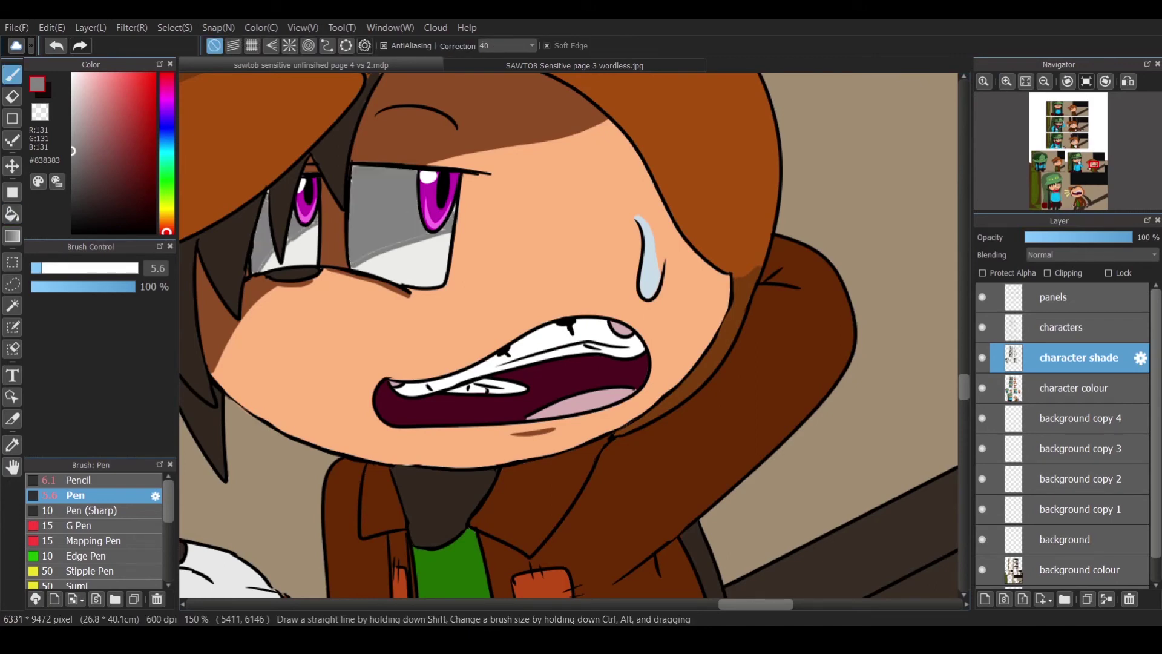
pyautogui.scroll(2, 568, 336)
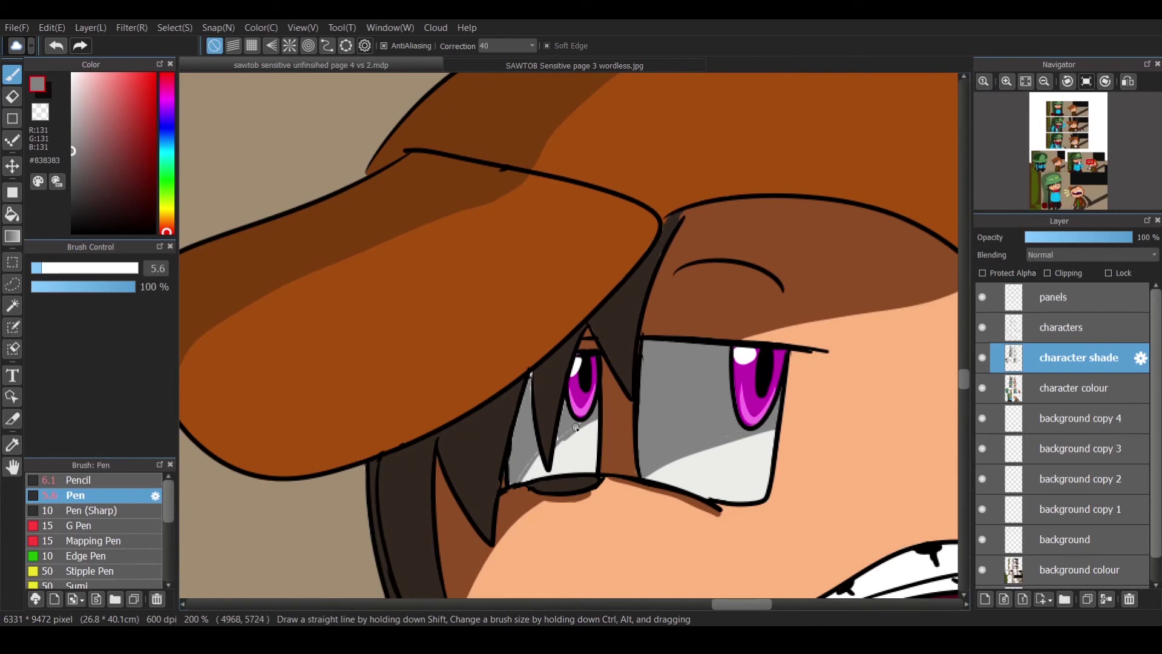
pyautogui.keyDown('alt'); pyautogui.click(577, 365); pyautogui.keyUp('alt')
pyautogui.moveTo(651, 396)
pyautogui.mouseDown()
pyautogui.moveTo(685, 358)
pyautogui.moveTo(649, 393)
pyautogui.mouseUp()
pyautogui.moveTo(524, 411); pyautogui.dragTo(516, 431)
# Sample very dark brown #120A07 and shade the hair strands over the eyes and the nose beneath them.
pyautogui.keyDown('alt'); pyautogui.click(535, 378); pyautogui.keyUp('alt')
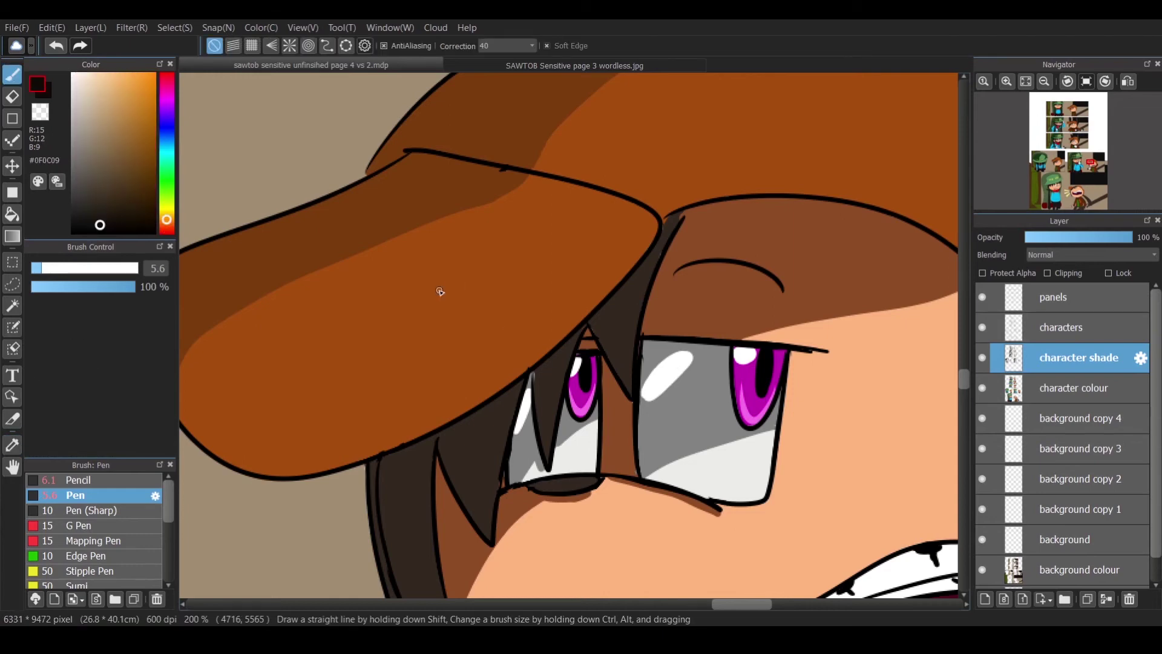
pyautogui.keyDown('alt'); pyautogui.click(675, 221); pyautogui.keyUp('alt')
pyautogui.moveTo(672, 218)
pyautogui.mouseDown()
pyautogui.moveTo(648, 267)
pyautogui.moveTo(677, 225)
pyautogui.mouseUp()
pyautogui.moveTo(622, 295)
pyautogui.mouseDown()
pyautogui.moveTo(536, 376)
pyautogui.moveTo(547, 463)
pyautogui.mouseUp()
pyautogui.moveTo(532, 369); pyautogui.dragTo(537, 421)
pyautogui.moveTo(526, 484); pyautogui.dragTo(596, 478)
# Shade the fringe below the cap brim and the long side hair in very dark brown.
pyautogui.scroll(-3, 568, 363)
pyautogui.moveTo(520, 263)
pyautogui.mouseDown()
pyautogui.moveTo(452, 313)
pyautogui.moveTo(466, 378)
pyautogui.mouseUp()
pyautogui.moveTo(372, 330)
pyautogui.mouseDown()
pyautogui.moveTo(400, 351)
pyautogui.moveTo(431, 496)
pyautogui.mouseUp()
pyautogui.hotkey('ctrl', 'z')
pyautogui.moveTo(413, 334)
pyautogui.mouseDown()
pyautogui.moveTo(418, 424)
pyautogui.moveTo(449, 514)
pyautogui.mouseUp()
pyautogui.moveTo(527, 241)
pyautogui.mouseDown()
pyautogui.moveTo(379, 324)
pyautogui.moveTo(433, 312)
pyautogui.mouseUp()
pyautogui.moveTo(459, 361)
pyautogui.mouseDown()
pyautogui.moveTo(427, 368)
pyautogui.moveTo(445, 294)
pyautogui.moveTo(429, 425)
pyautogui.moveTo(453, 517)
pyautogui.mouseUp()
pyautogui.moveTo(426, 374); pyautogui.dragTo(445, 463)
# Finish shading the lower tip of the long side hair strand.
pyautogui.scroll(-7, 436, 423)
pyautogui.scroll(2, 436, 363)
pyautogui.moveTo(440, 260); pyautogui.dragTo(447, 286)
pyautogui.moveTo(475, 370)
pyautogui.mouseDown()
pyautogui.moveTo(466, 277)
pyautogui.moveTo(452, 275)
pyautogui.mouseUp()
pyautogui.press('e')
pyautogui.hotkey('ctrl', 'Up')
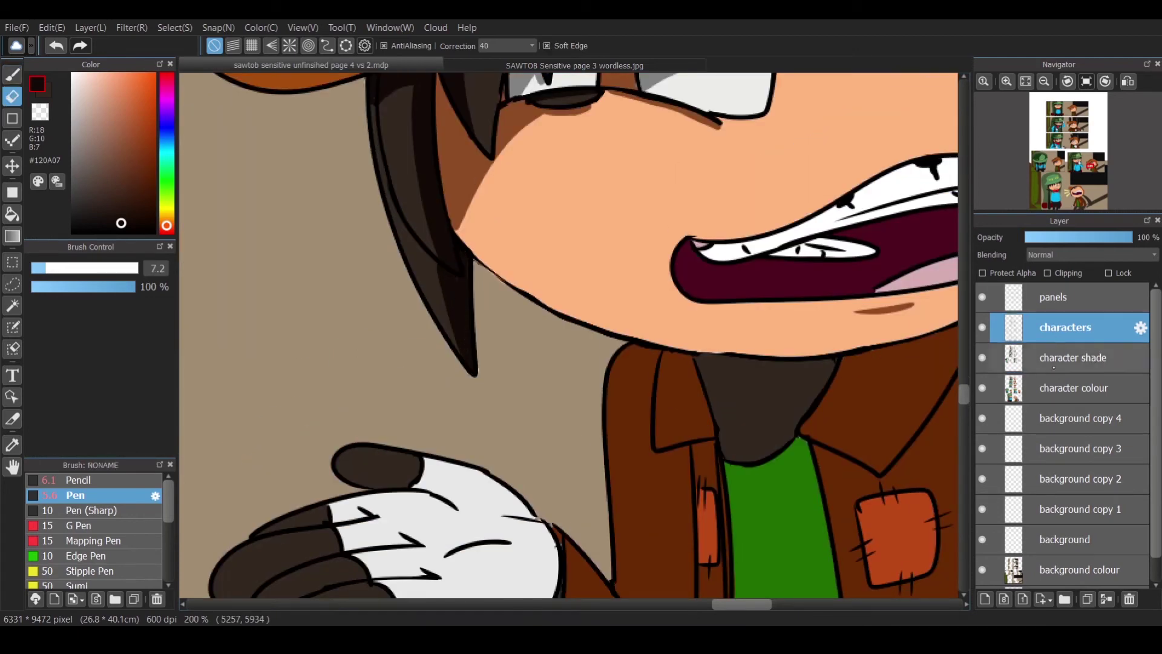
pyautogui.hotkey('ctrl', 'Down')
pyautogui.hotkey('ctrl', 'Down')
pyautogui.hotkey('ctrl', 'Up')
# Outline and fill the shadow on the dark neckerchief beneath the capped character's chin with #120A07.
pyautogui.press('b')
pyautogui.hscroll(5, 502, 339)
pyautogui.press('g')
pyautogui.click(486, 371)
pyautogui.press('b')
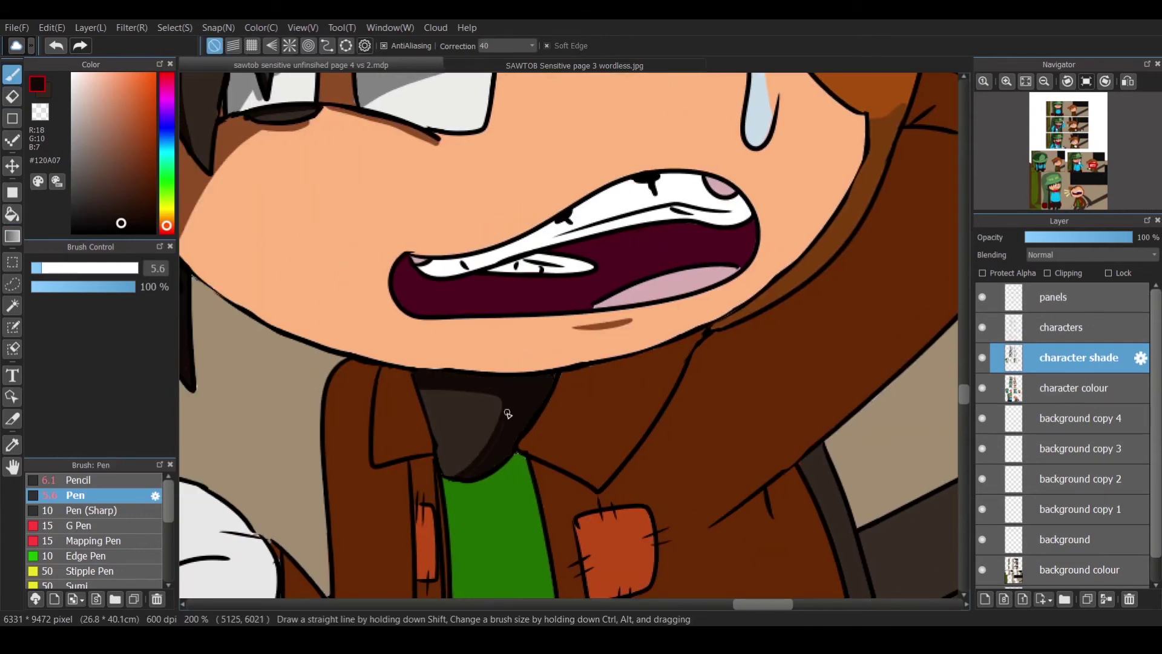
# Shade the dark fingers and thumb of the capped character's open glove and the dark cuff lining at the wrist.
pyautogui.scroll(5, 534, 415)
pyautogui.scroll(-8, 533, 415)
pyautogui.hscroll(-4, 485, 387)
pyautogui.moveTo(458, 371)
pyautogui.mouseDown()
pyautogui.moveTo(334, 392)
pyautogui.moveTo(432, 383)
pyautogui.moveTo(456, 369)
pyautogui.moveTo(448, 342)
pyautogui.moveTo(324, 378)
pyautogui.moveTo(370, 345)
pyautogui.moveTo(385, 308)
pyautogui.mouseUp()
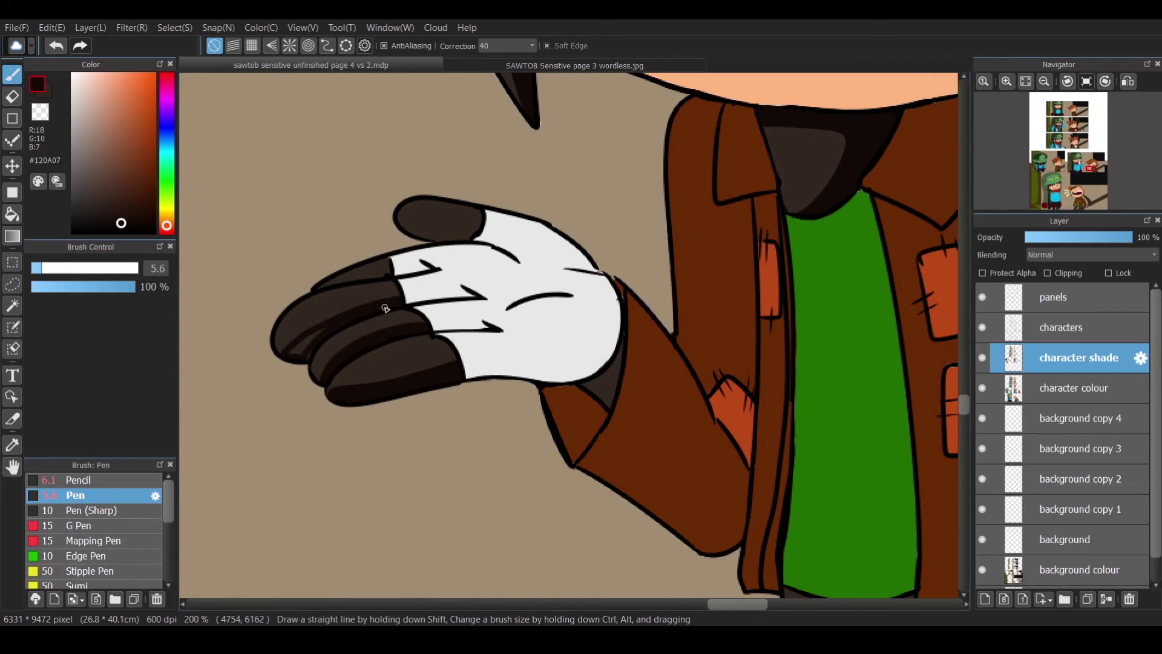
pyautogui.moveTo(392, 276)
pyautogui.mouseDown()
pyautogui.moveTo(320, 281)
pyautogui.moveTo(394, 260)
pyautogui.mouseUp()
pyautogui.moveTo(431, 212); pyautogui.dragTo(461, 222)
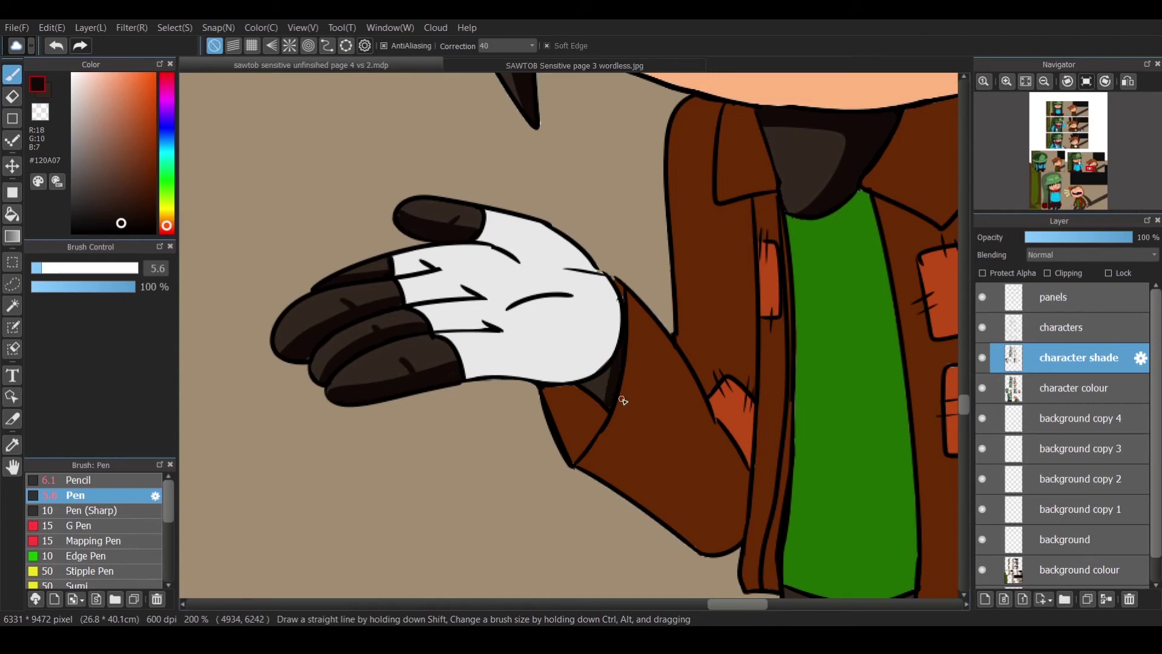
# Shade the dark coat tail behind the jacket and the trousers under the jacket and shirt hems with #120A07.
pyautogui.hscroll(5, 569, 333)
pyautogui.scroll(-3, 569, 333)
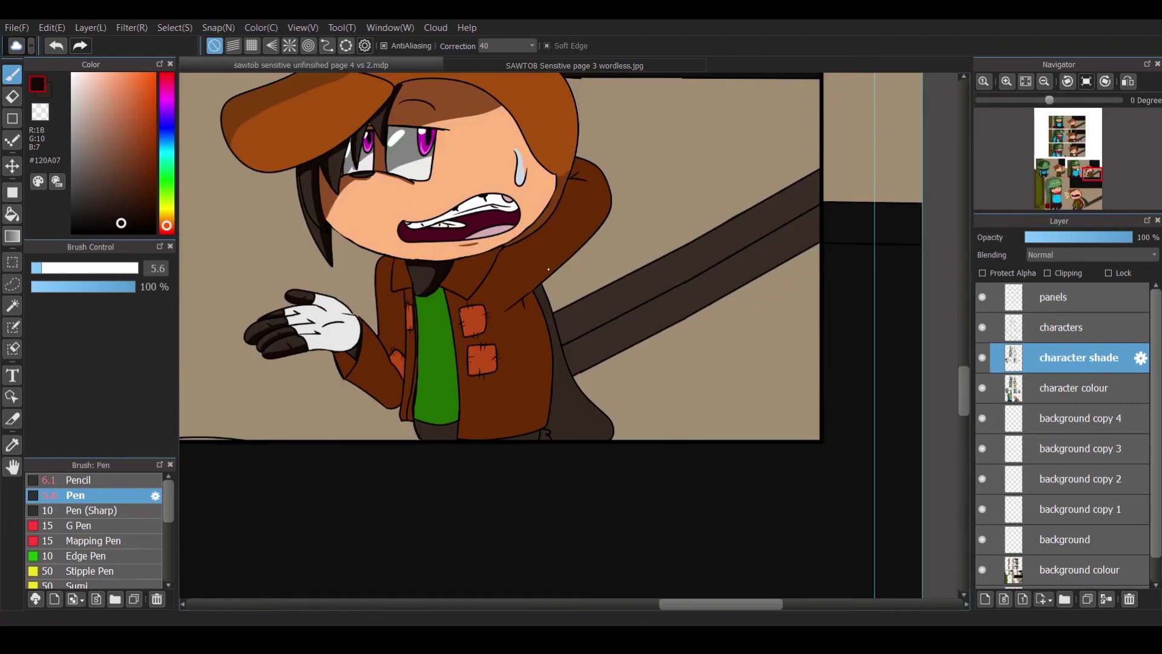
pyautogui.press('g')
pyautogui.scroll(3, 575, 422)
pyautogui.press('b')
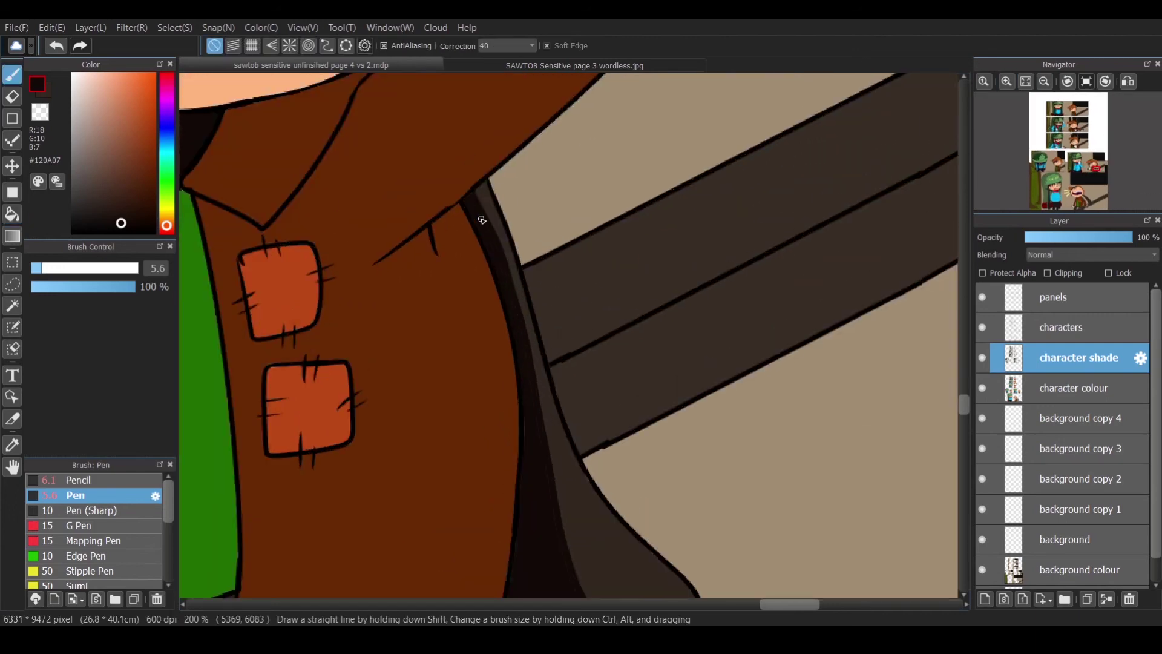
pyautogui.scroll(-4, 733, 272)
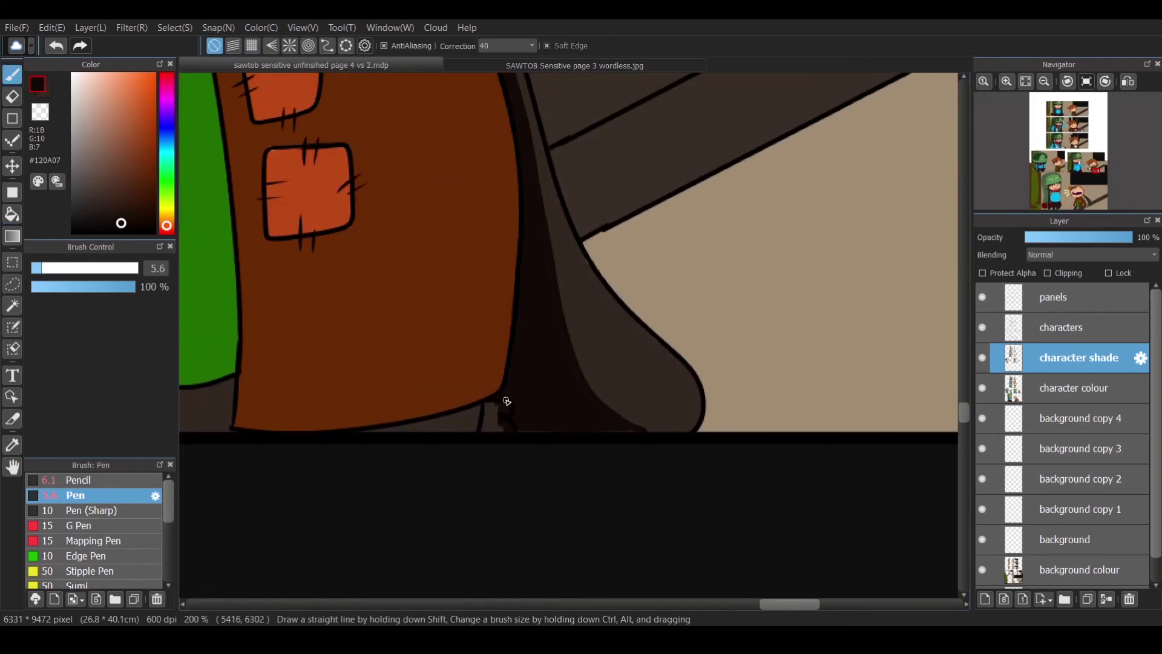
pyautogui.moveTo(507, 401); pyautogui.dragTo(510, 427)
pyautogui.hscroll(-5, 567, 370)
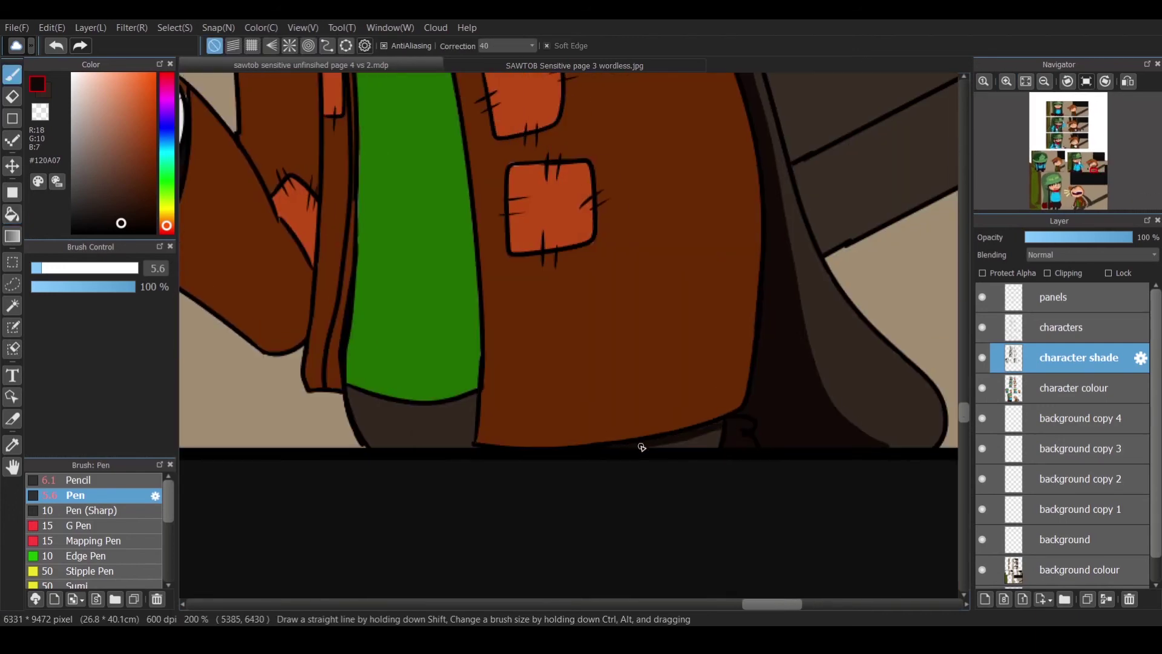
pyautogui.moveTo(477, 395); pyautogui.dragTo(435, 402)
pyautogui.scroll(-3, 436, 402)
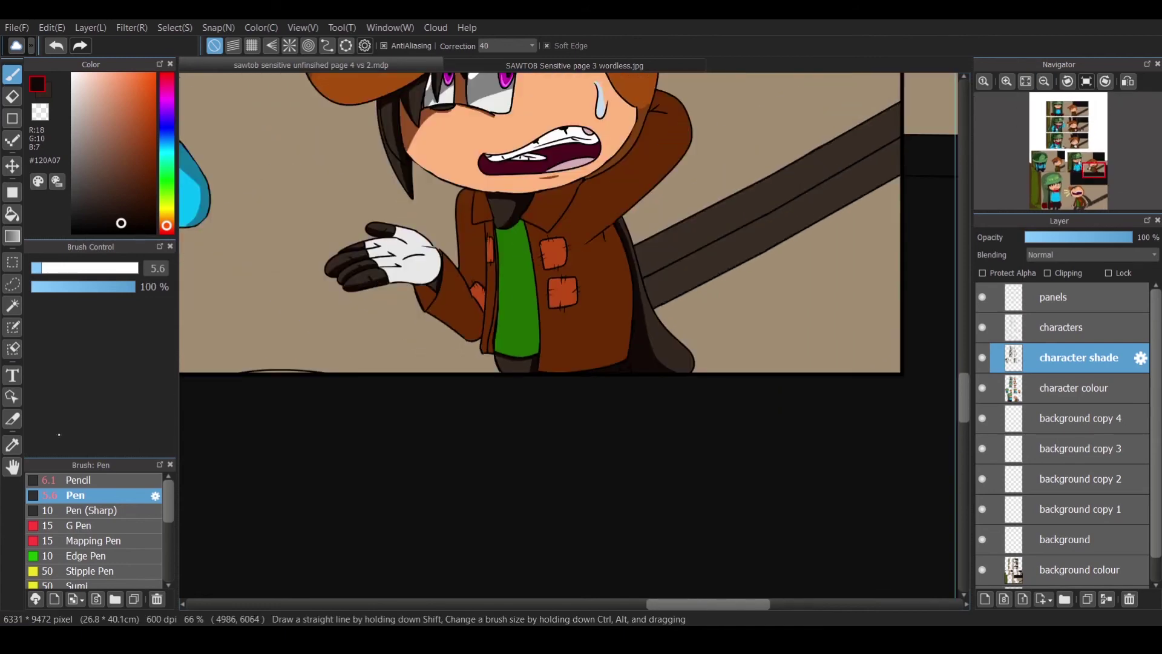
# Outline and fill a shadow along the neckline and jacket-side edge of the green shirt with dark green #113D00.
pyautogui.press('i')
pyautogui.click(526, 305)
pyautogui.click(460, 315)
pyautogui.scroll(4, 460, 314)
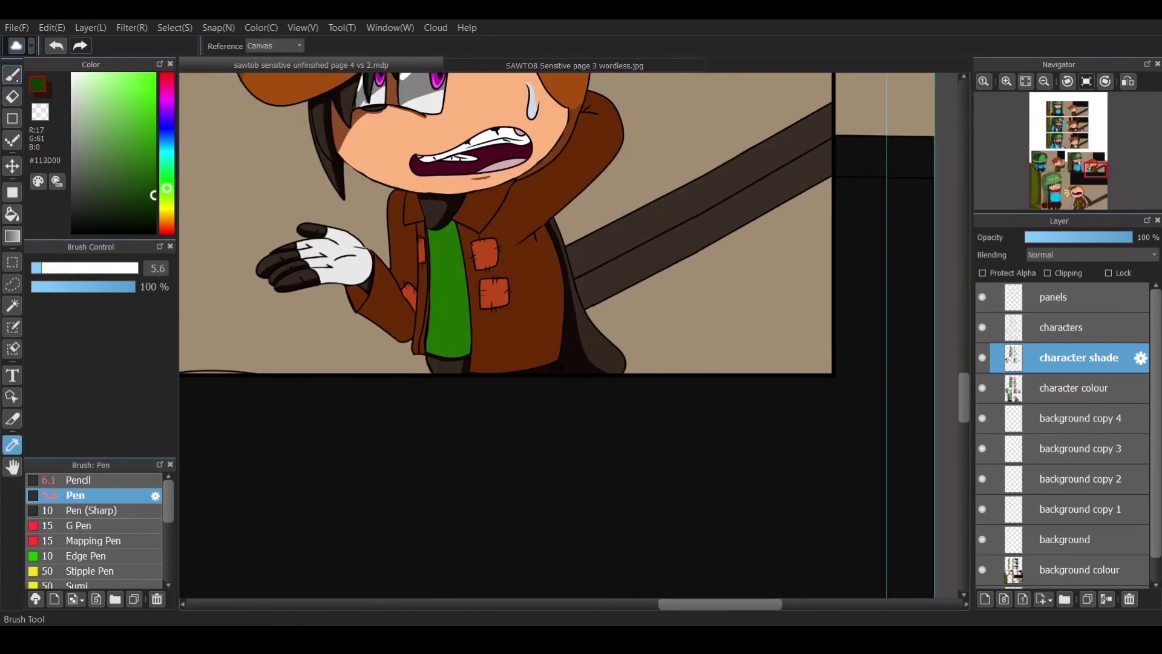
pyautogui.press('b')
pyautogui.scroll(3, 574, 335)
pyautogui.moveTo(520, 303)
pyautogui.mouseDown()
pyautogui.moveTo(597, 412)
pyautogui.moveTo(539, 575)
pyautogui.mouseUp()
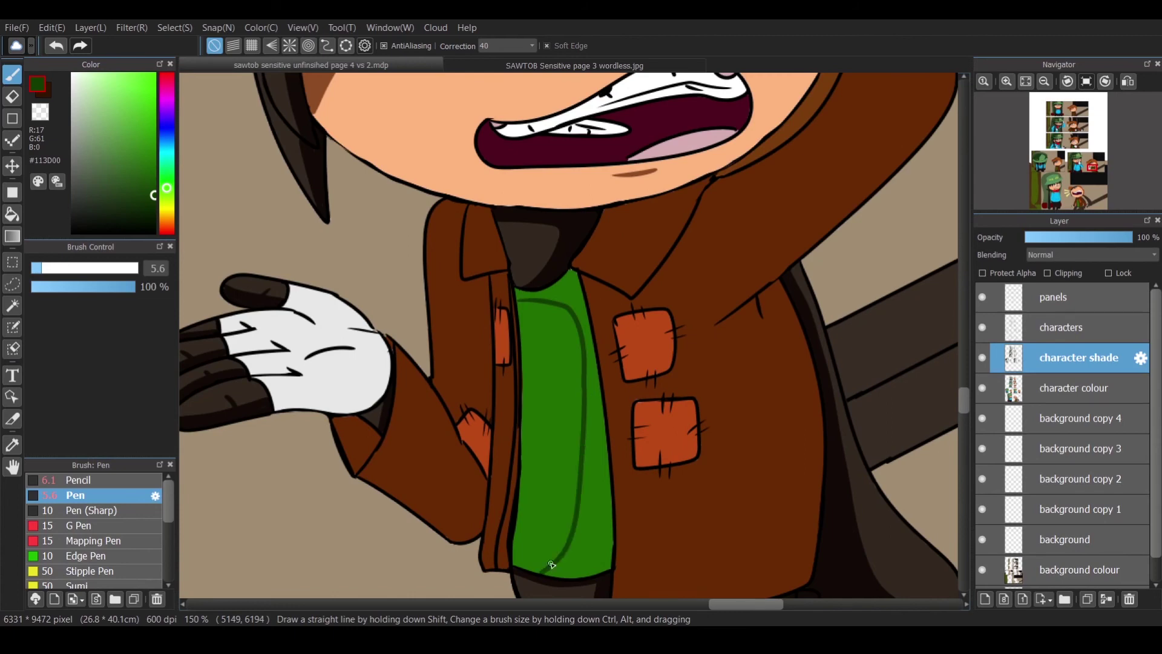
pyautogui.press('g')
pyautogui.click(551, 291)
pyautogui.press('b')
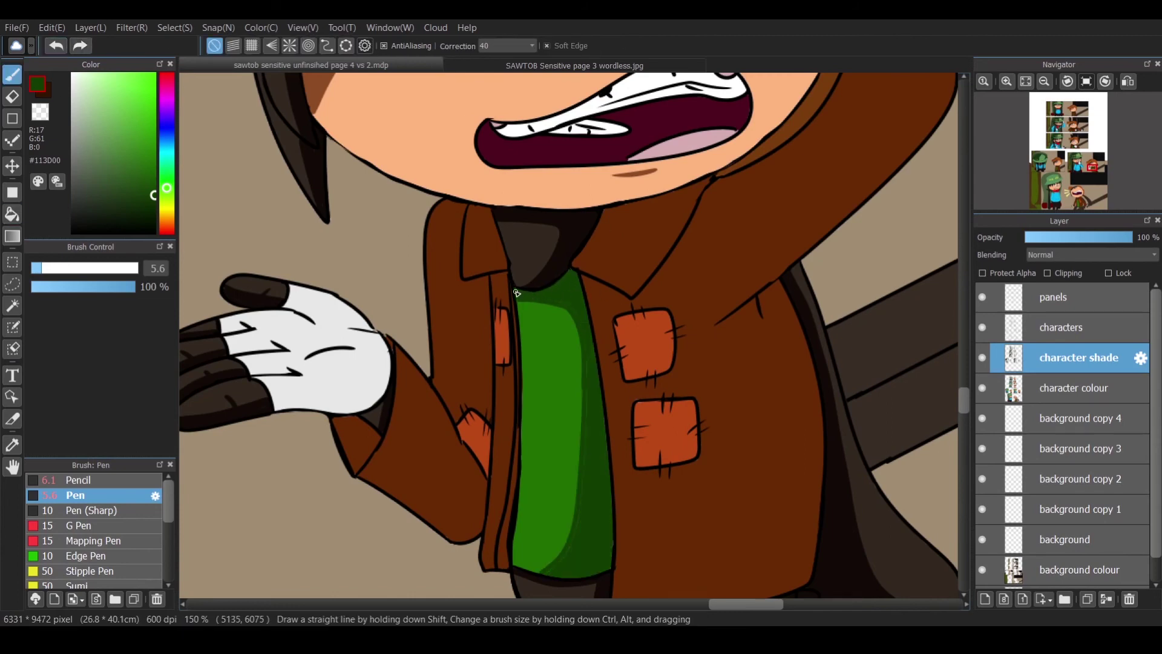
# Shade the lowered sleeve, the jacket front beside it and both collar flaps with dark brown #341500.
pyautogui.keyDown('alt'); pyautogui.click(369, 417); pyautogui.keyUp('alt')
pyautogui.moveTo(338, 417); pyautogui.dragTo(379, 436)
pyautogui.moveTo(395, 346); pyautogui.dragTo(460, 451)
pyautogui.moveTo(484, 278); pyautogui.dragTo(490, 422)
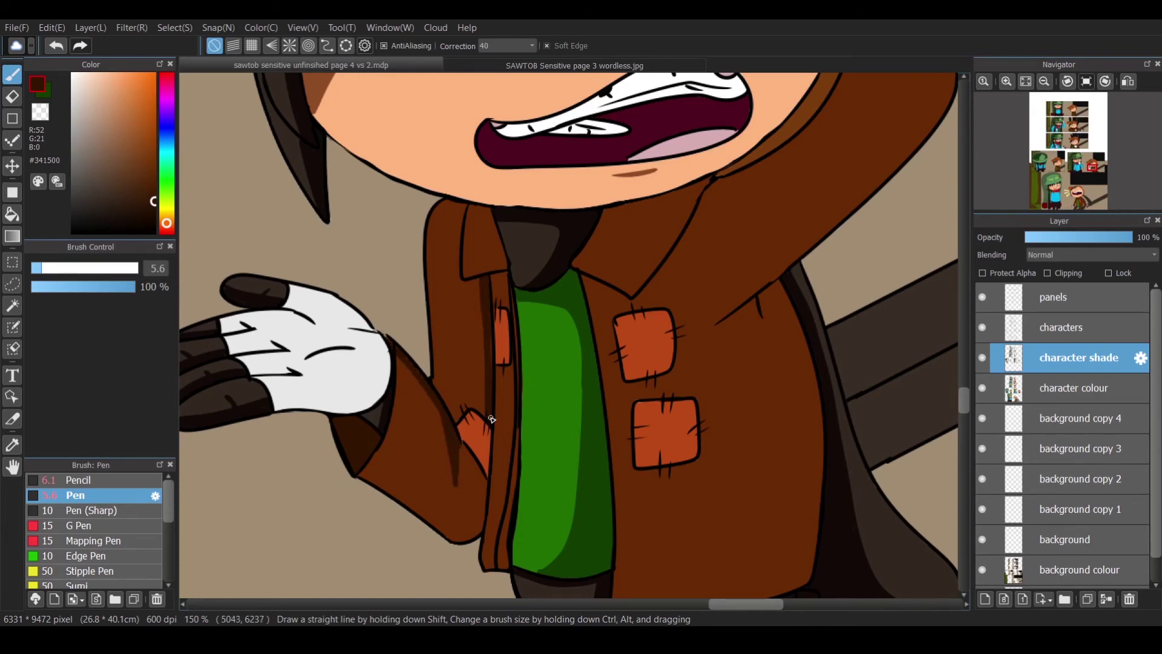
pyautogui.moveTo(482, 474); pyautogui.dragTo(478, 528)
pyautogui.moveTo(457, 298)
pyautogui.mouseDown()
pyautogui.moveTo(461, 217)
pyautogui.moveTo(455, 250)
pyautogui.moveTo(481, 280)
pyautogui.moveTo(487, 227)
pyautogui.mouseUp()
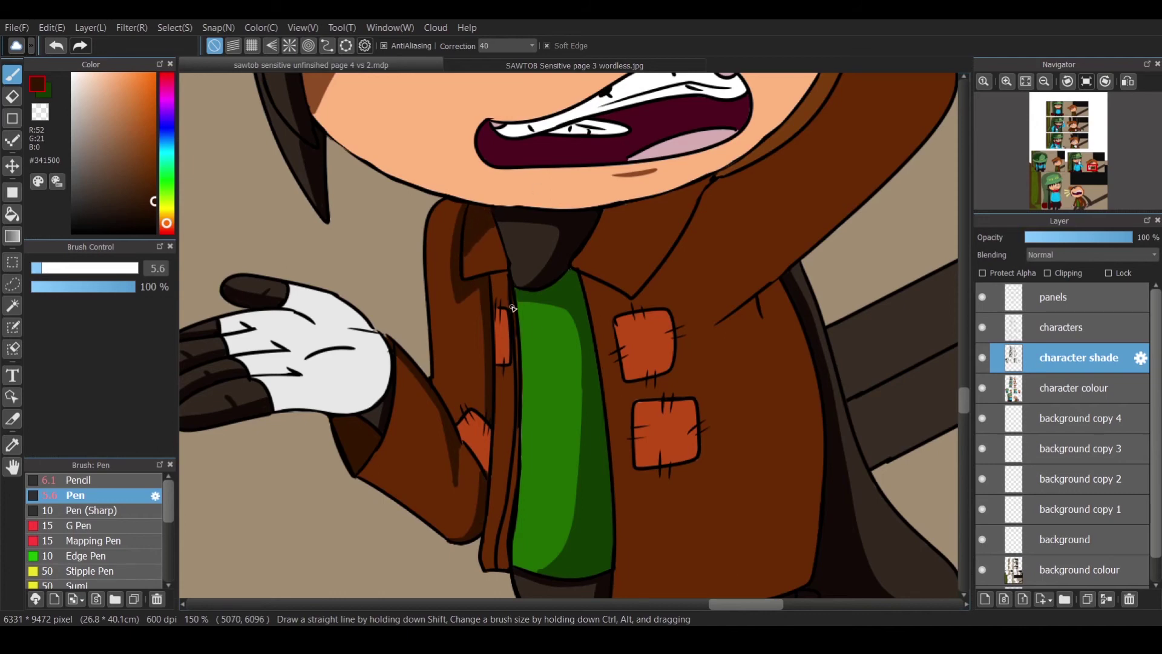
pyautogui.moveTo(638, 232)
pyautogui.mouseDown()
pyautogui.moveTo(492, 221)
pyautogui.moveTo(545, 182)
pyautogui.moveTo(482, 192)
pyautogui.moveTo(518, 208)
pyautogui.moveTo(506, 271)
pyautogui.moveTo(483, 288)
pyautogui.mouseUp()
# Shade the jacket's side below the raised arm and the raised sleeve along the head with #341500.
pyautogui.scroll(-3, 686, 273)
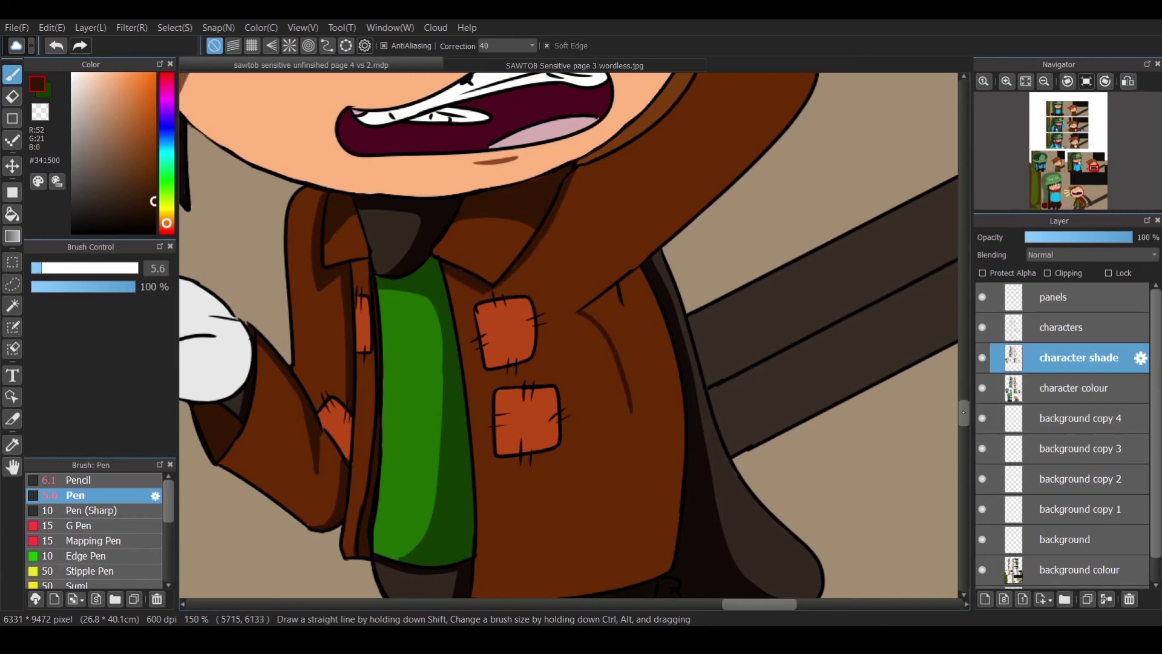
pyautogui.moveTo(632, 299); pyautogui.dragTo(594, 477)
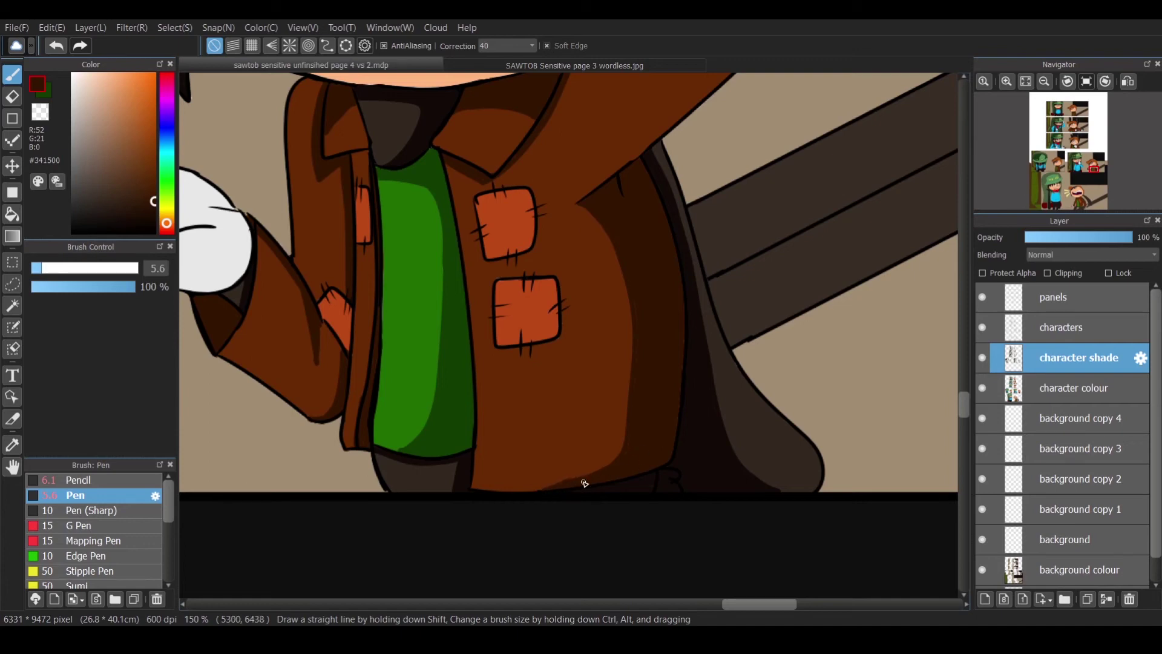
pyautogui.scroll(5, 643, 447)
pyautogui.moveTo(570, 351)
pyautogui.mouseDown()
pyautogui.moveTo(730, 184)
pyautogui.moveTo(623, 328)
pyautogui.mouseUp()
pyautogui.moveTo(733, 187); pyautogui.dragTo(485, 198)
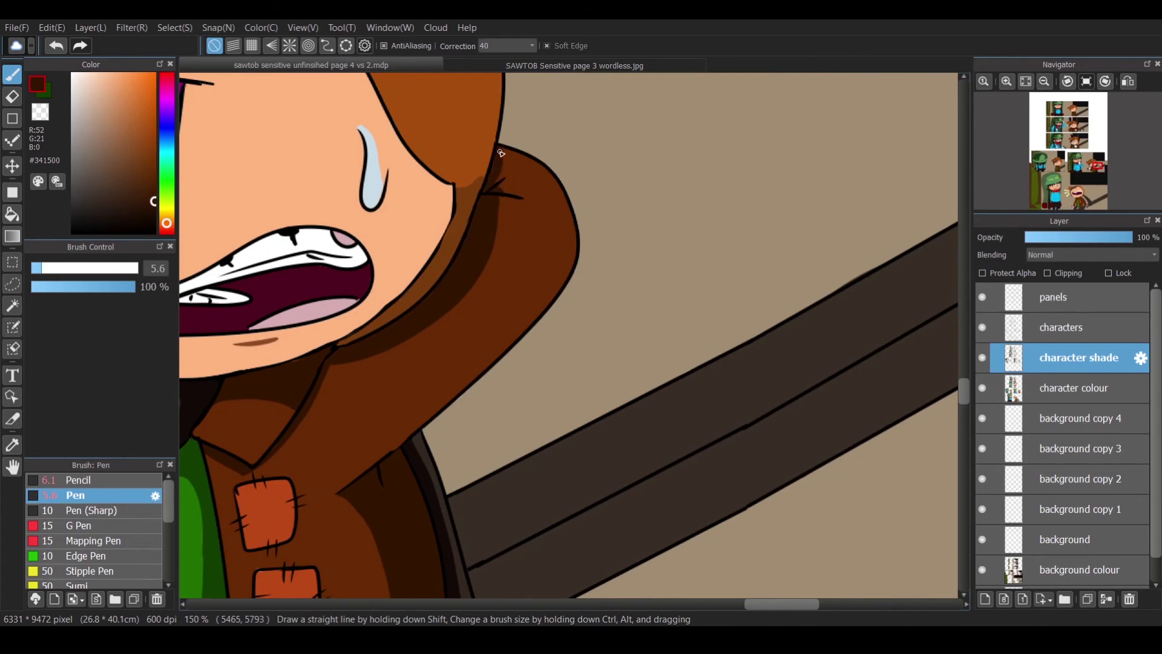
pyautogui.moveTo(397, 455); pyautogui.dragTo(688, 455)
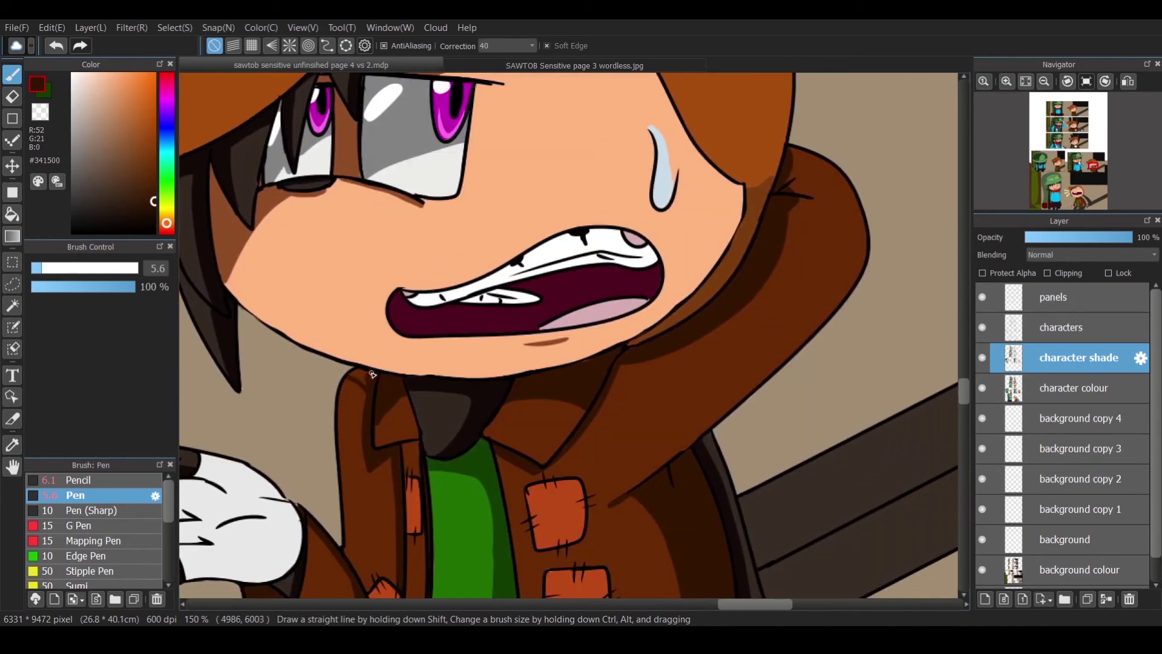
pyautogui.scroll(-5, 879, 219)
pyautogui.moveTo(879, 219); pyautogui.dragTo(185, 493)
# Shade the edges of the capped character's upper and lower teeth in grey #9FA1A0.
pyautogui.keyDown('alt'); pyautogui.click(185, 493); pyautogui.keyUp('alt')
pyautogui.scroll(-5, 569, 333)
pyautogui.scroll(6, 666, 363)
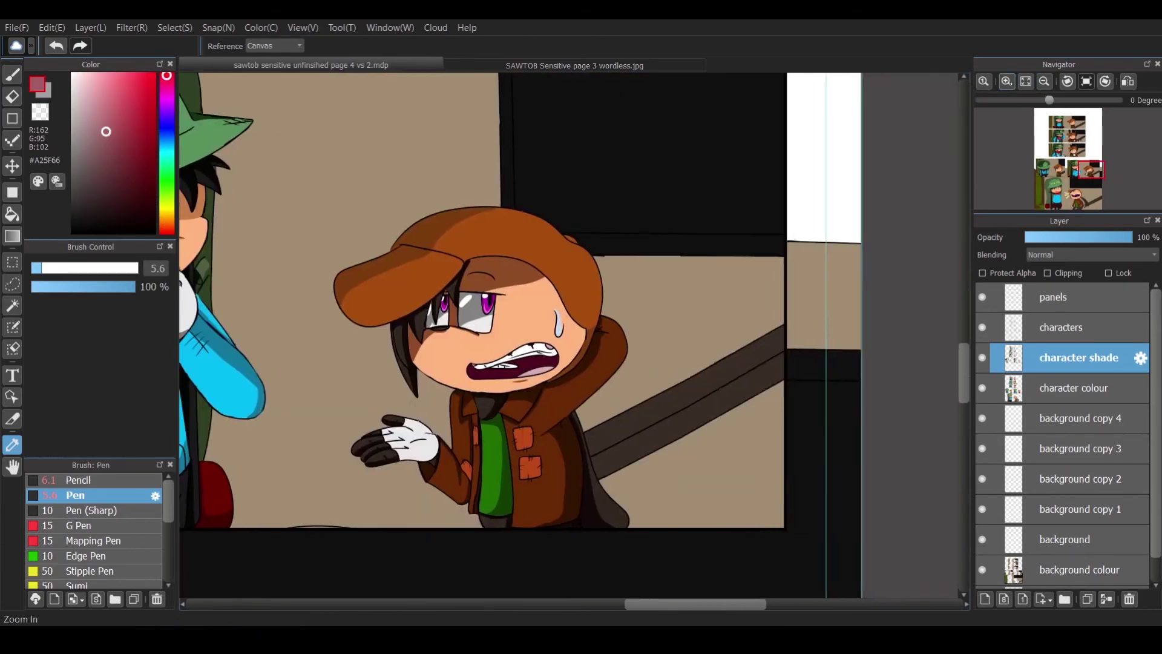
pyautogui.moveTo(446, 400)
pyautogui.mouseDown()
pyautogui.moveTo(518, 412)
pyautogui.moveTo(718, 402)
pyautogui.mouseUp()
pyautogui.moveTo(605, 404)
pyautogui.mouseDown()
pyautogui.moveTo(421, 455)
pyautogui.moveTo(606, 412)
pyautogui.mouseUp()
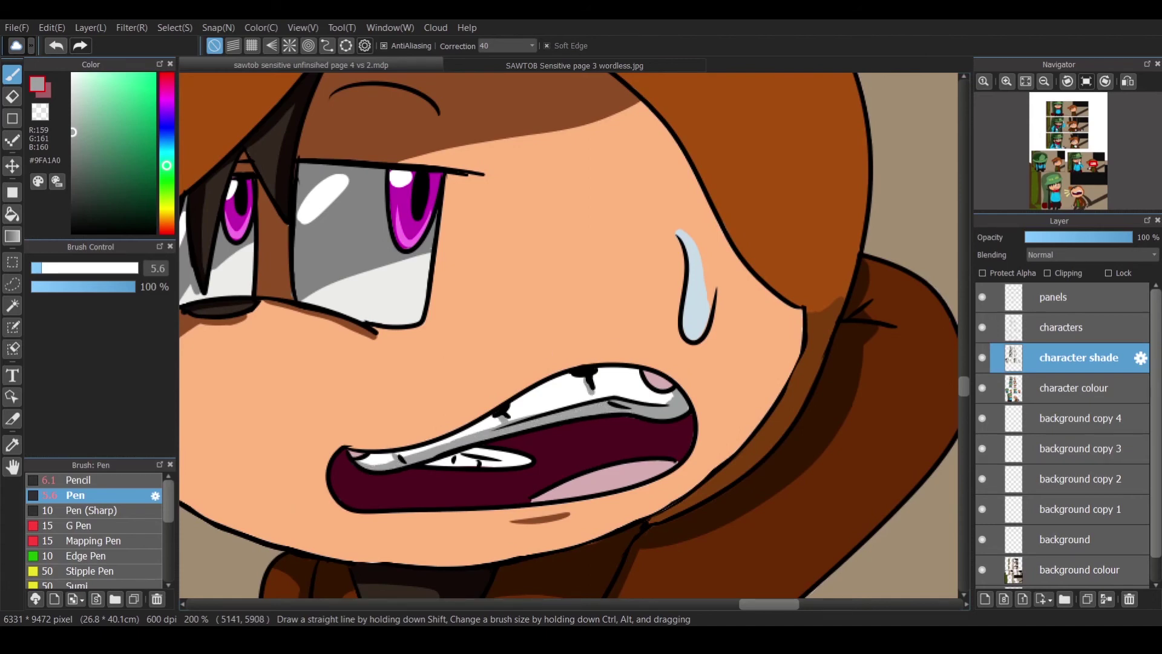
pyautogui.moveTo(430, 466); pyautogui.dragTo(476, 461)
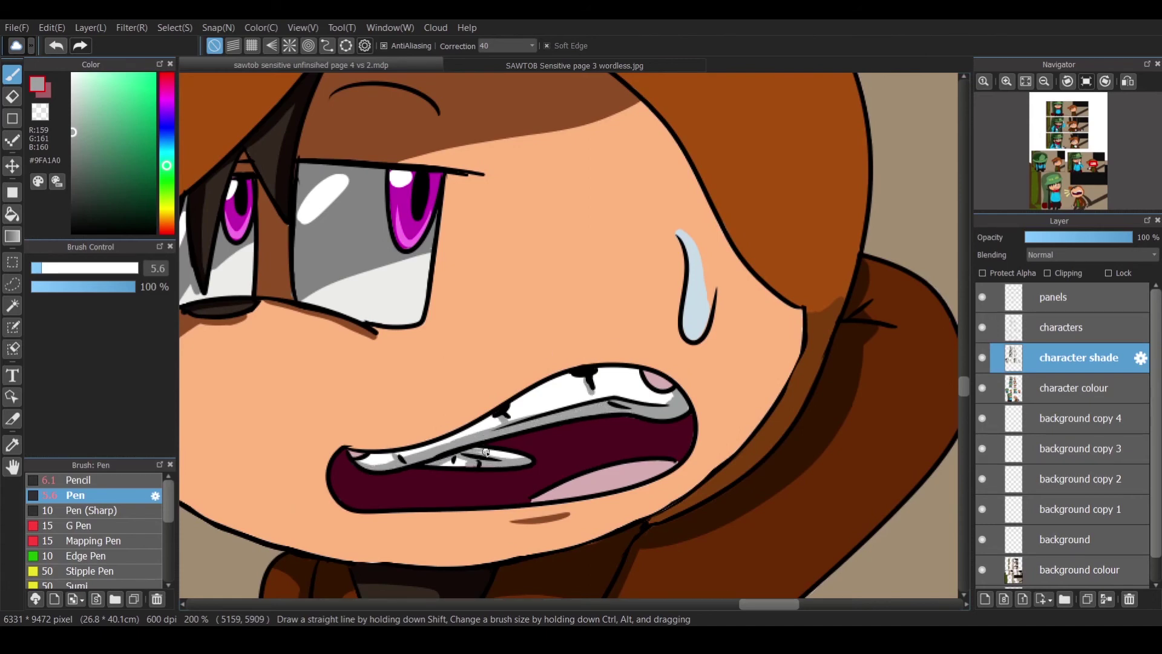
pyautogui.moveTo(609, 376); pyautogui.dragTo(666, 401)
# Shade the gum and the far half of the tongue in the capped character's mouth with #A25F66.
pyautogui.keyDown('alt'); pyautogui.click(436, 447); pyautogui.keyUp('alt')
pyautogui.moveTo(599, 475); pyautogui.dragTo(677, 460)
pyautogui.hotkey('ctrl', 'z')
pyautogui.moveTo(605, 478)
pyautogui.mouseDown()
pyautogui.moveTo(673, 463)
pyautogui.moveTo(617, 480)
pyautogui.mouseUp()
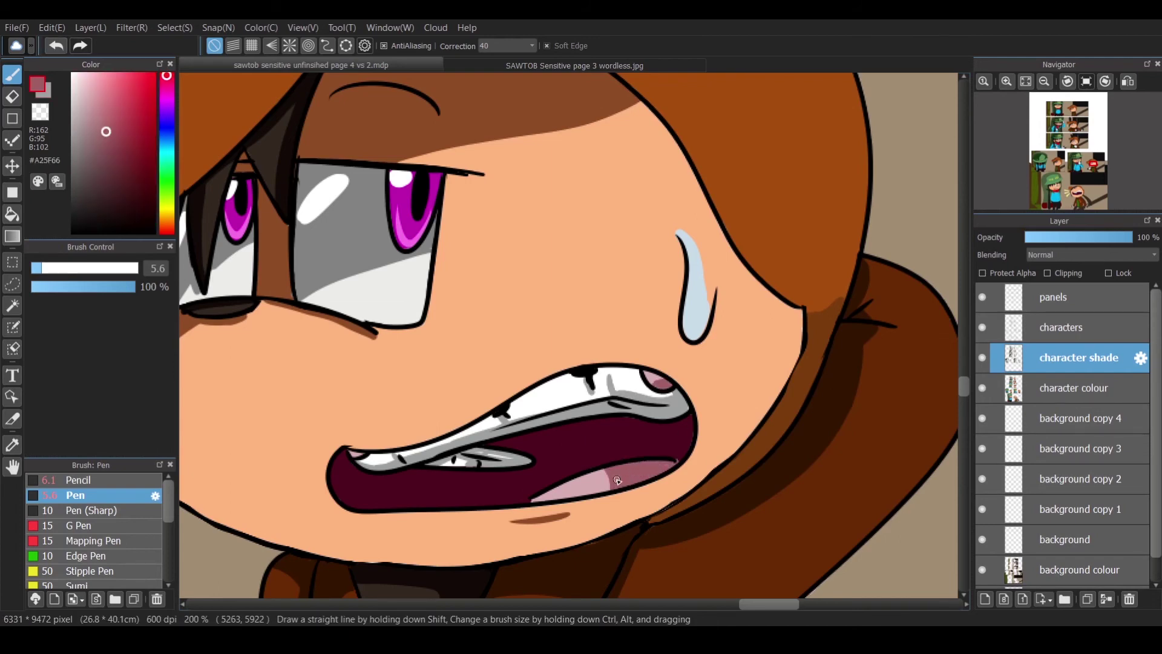
# Shade the mouth interior behind the tongue, at the mouth corner and around the lower teeth with #21030D.
pyautogui.scroll(-4, 947, 336)
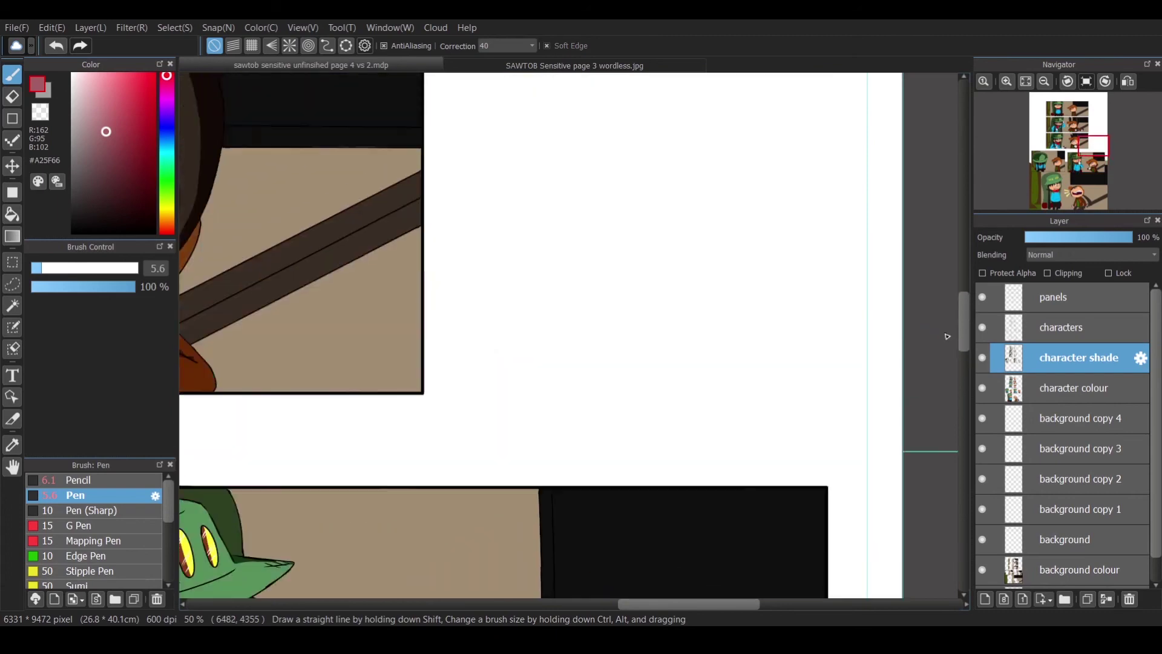
pyautogui.scroll(-5, 947, 336)
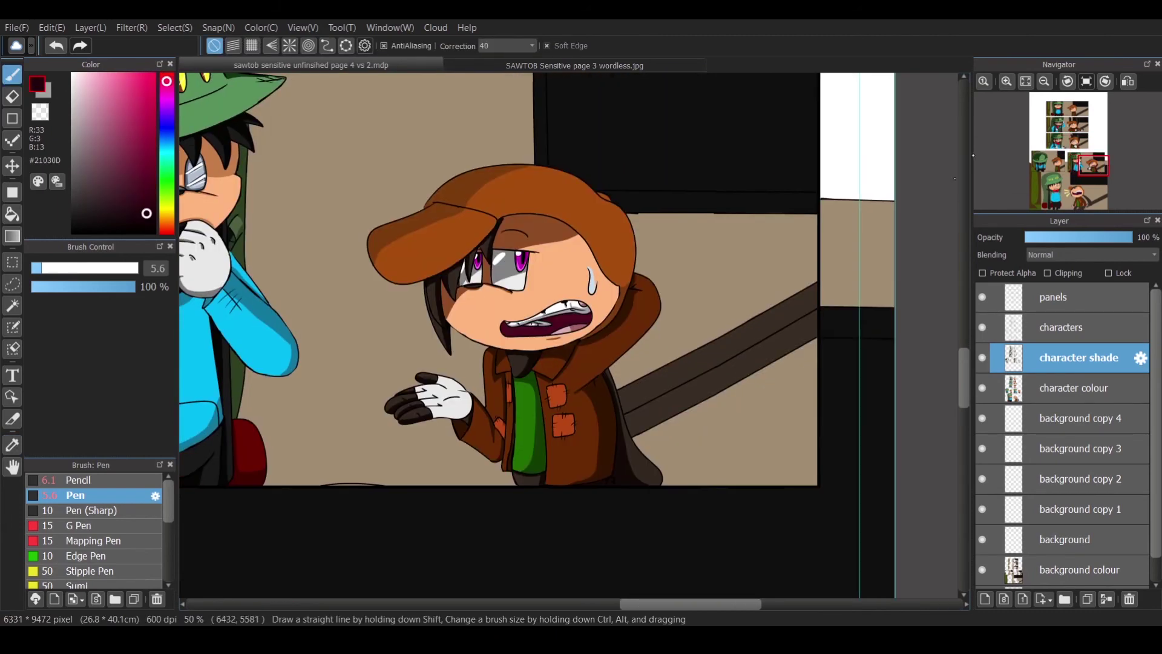
pyautogui.scroll(4, 567, 325)
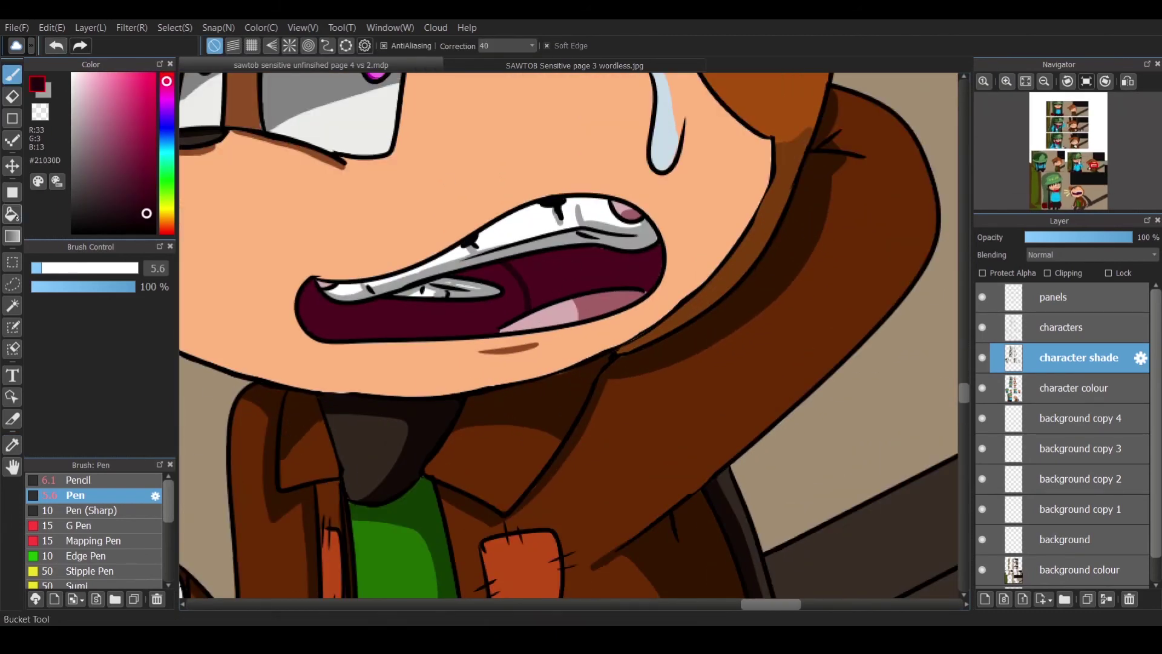
pyautogui.click(656, 266)
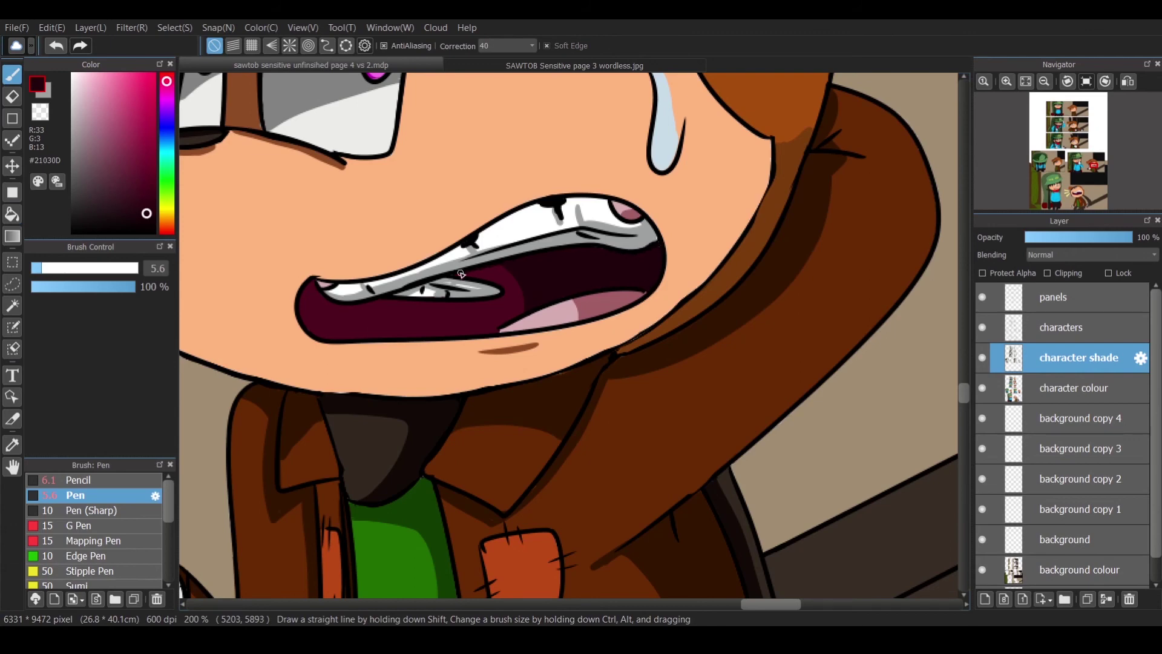
pyautogui.moveTo(315, 336); pyautogui.dragTo(303, 290)
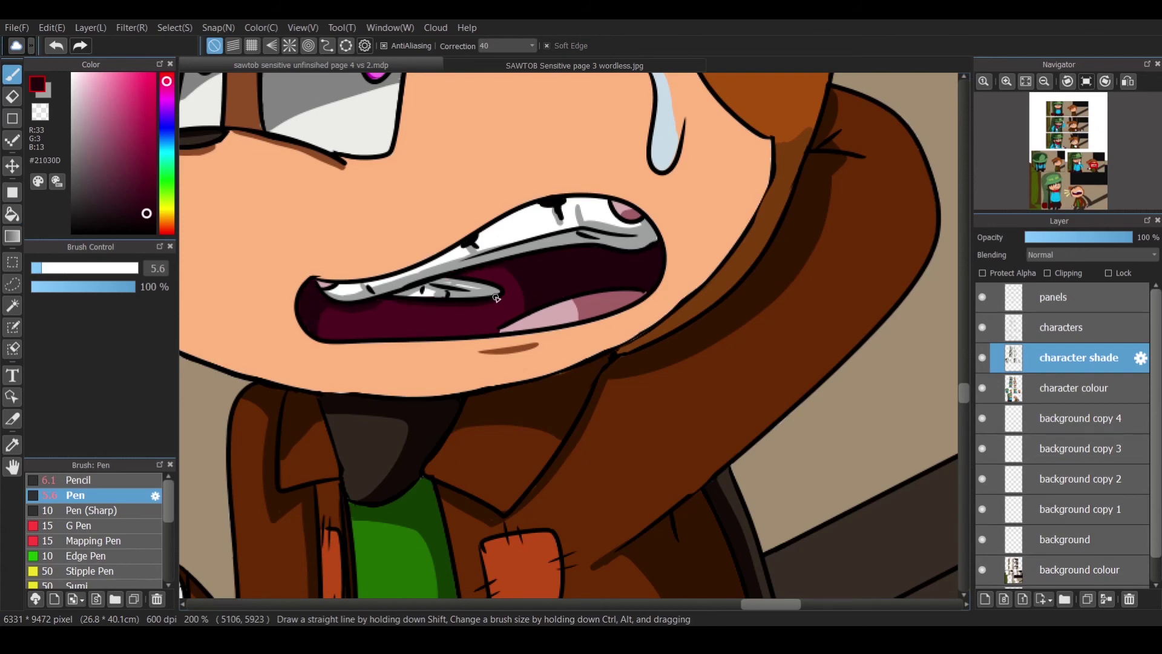
pyautogui.moveTo(400, 309); pyautogui.dragTo(501, 295)
# Shade the white palm of the open glove in grey #787878 along its lower edge, creases, finger bases and thumb.
pyautogui.click(1044, 81)
pyautogui.moveTo(665, 604); pyautogui.dragTo(630, 607)
pyautogui.scroll(5, 593, 424)
pyautogui.moveTo(456, 417); pyautogui.dragTo(556, 420)
pyautogui.moveTo(602, 387)
pyautogui.mouseDown()
pyautogui.moveTo(532, 421)
pyautogui.moveTo(509, 410)
pyautogui.mouseUp()
pyautogui.moveTo(562, 337); pyautogui.dragTo(499, 353)
pyautogui.moveTo(423, 369)
pyautogui.mouseDown()
pyautogui.moveTo(477, 364)
pyautogui.moveTo(394, 346)
pyautogui.mouseUp()
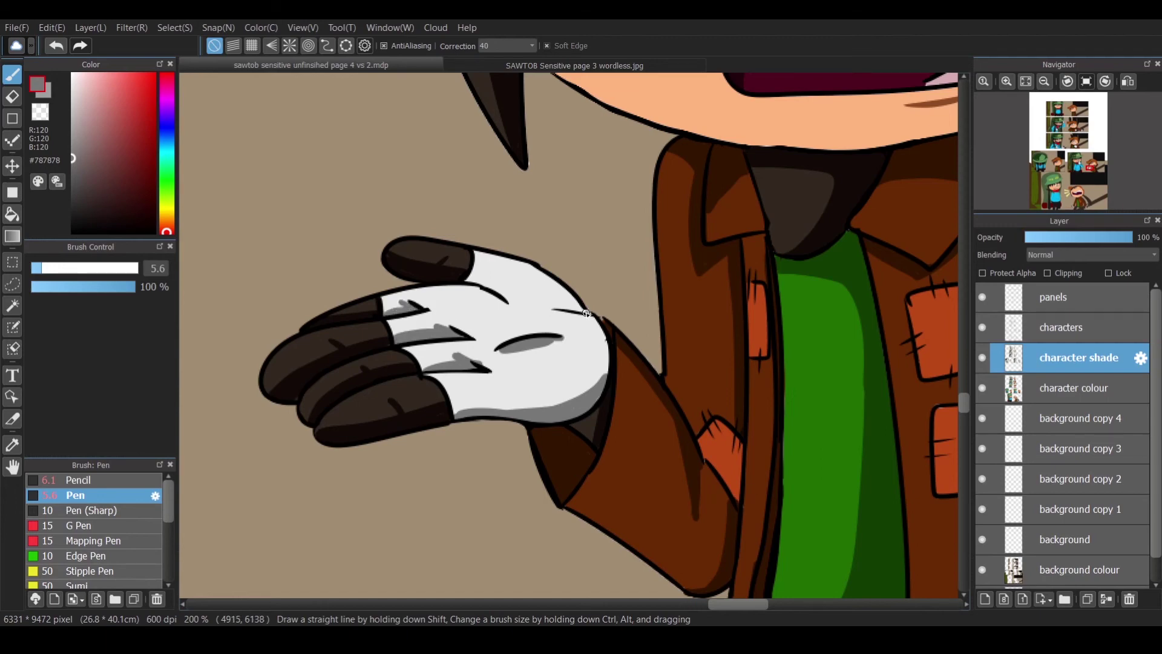
pyautogui.moveTo(567, 297); pyautogui.dragTo(531, 312)
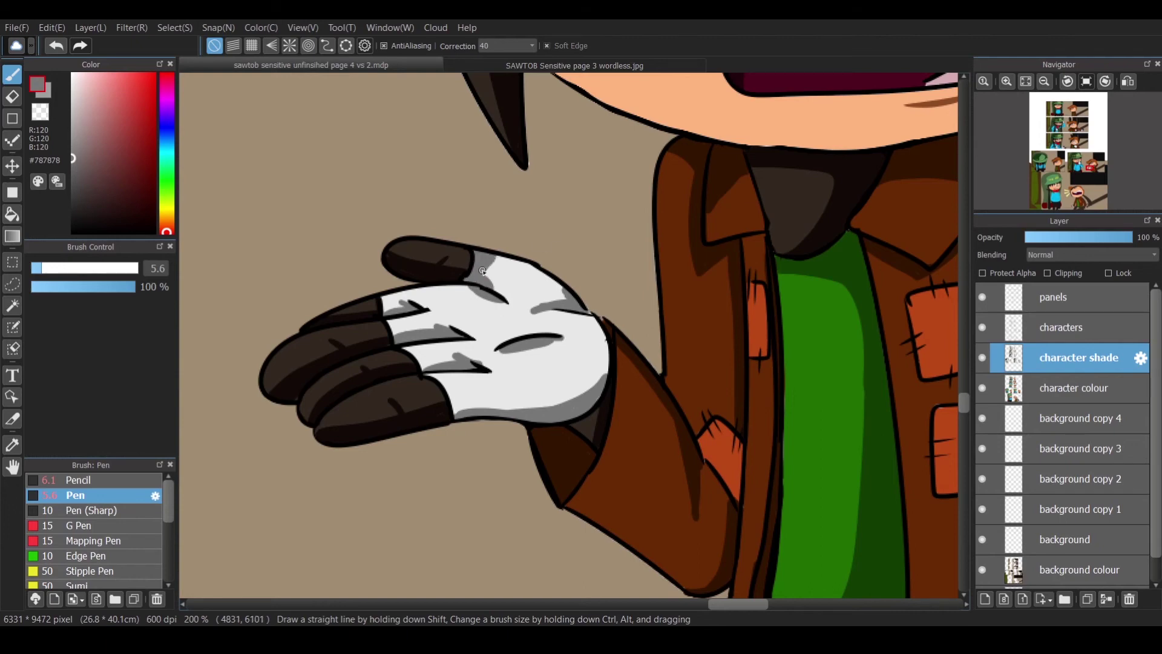
# Shade the sweat drop on the capped character's cheek in grey-blue #95A8B5.
pyautogui.scroll(-3, 477, 272)
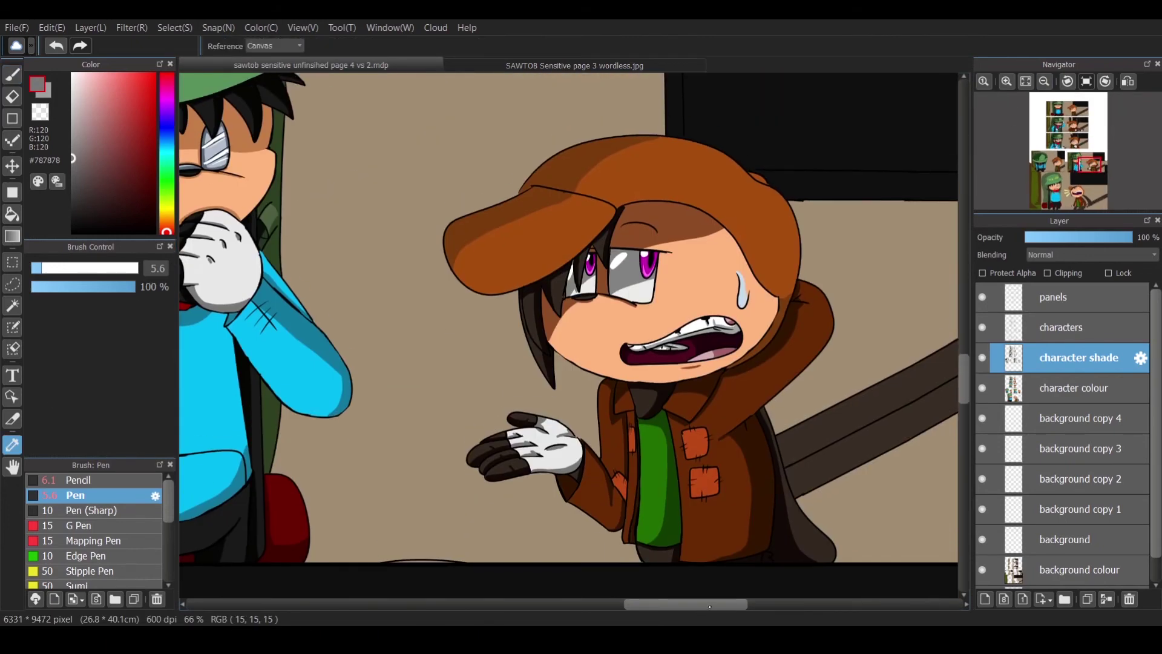
pyautogui.scroll(5, 569, 336)
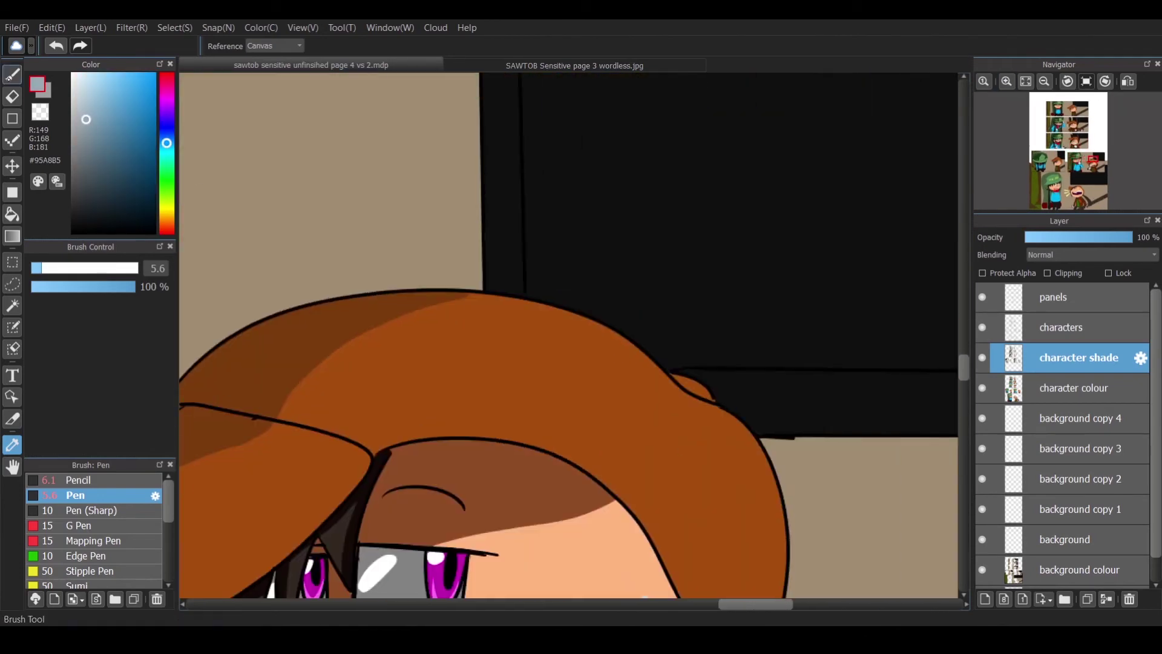
pyautogui.press('p')
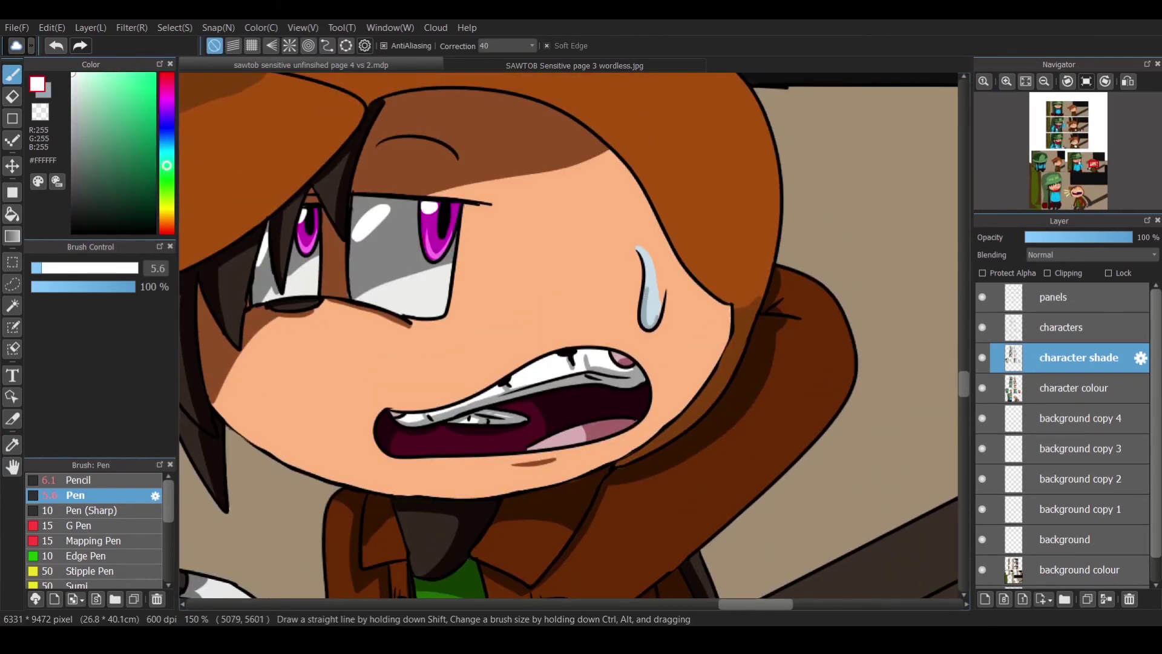
# Outline and fill a large #123515 shadow over the crown and brim of the green hat in the large lower panel.
pyautogui.scroll(-4, 569, 336)
pyautogui.press('i')
pyautogui.click(314, 250)
pyautogui.scroll(-5, 314, 250)
pyautogui.press('p')
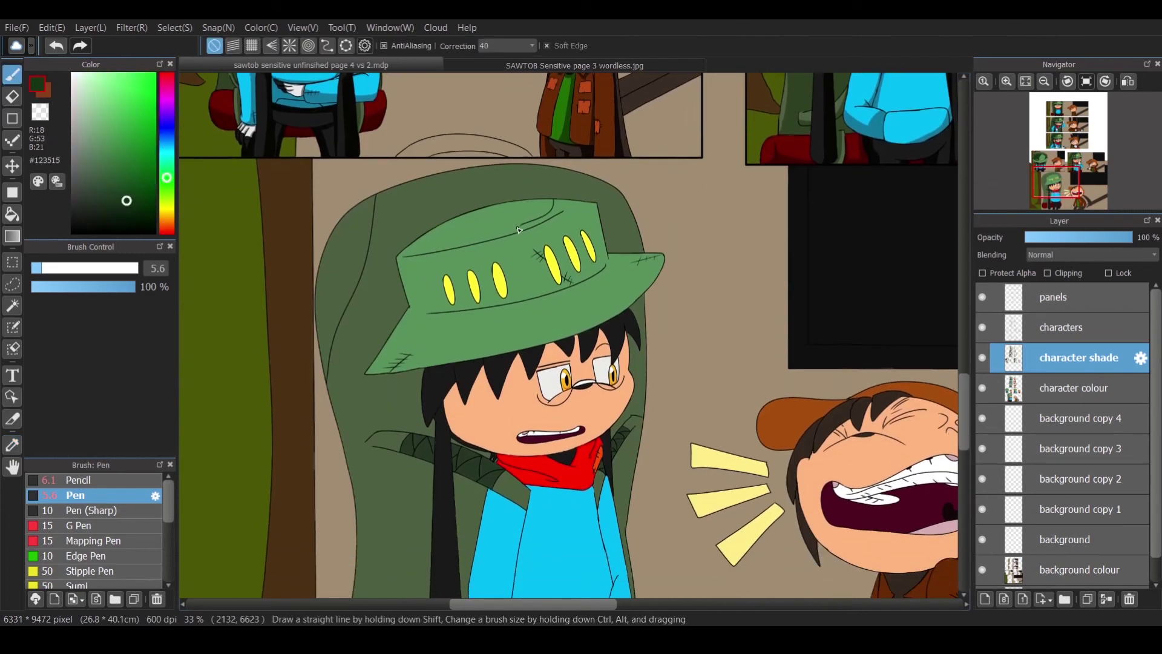
pyautogui.press('g')
pyautogui.click(507, 246)
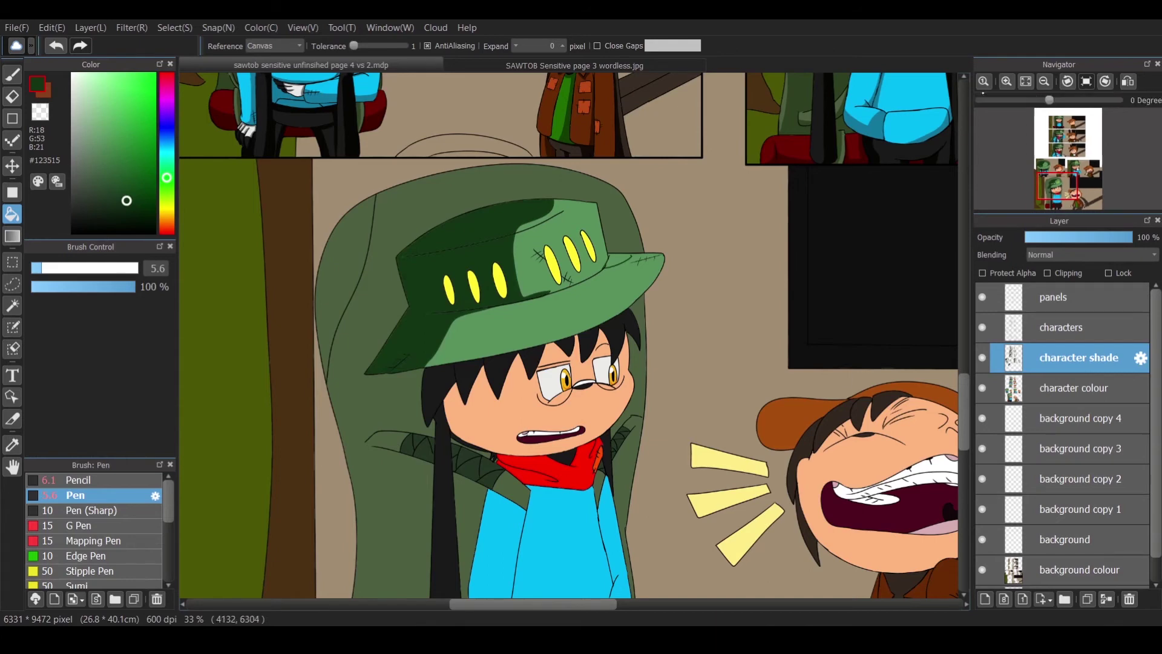
# Shade the far end of the green hat's brim beside the crown with #123515, undoing one misplaced fill.
pyautogui.scroll(2, 567, 233)
pyautogui.press('p')
pyautogui.scroll(1, 567, 233)
pyautogui.scroll(-1, 567, 333)
pyautogui.press('g')
pyautogui.click(605, 454)
pyautogui.hotkey('ctrl', 'z')
pyautogui.press('p')
pyautogui.press('g')
pyautogui.click(720, 289)
pyautogui.press('p')
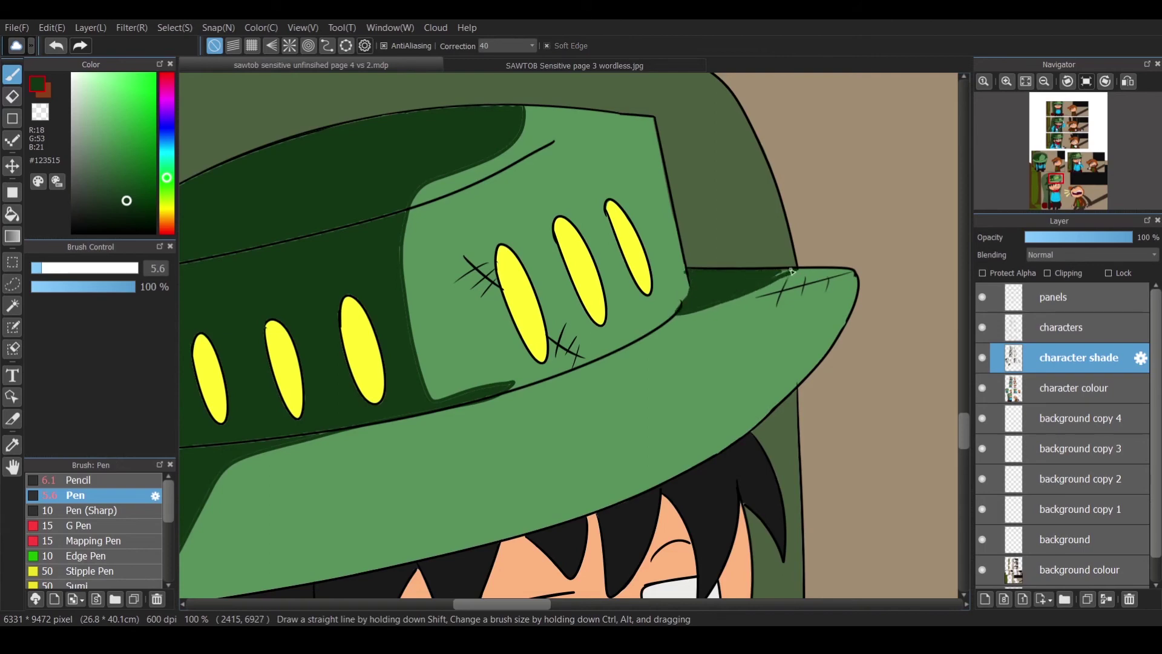
# Fill the gaps along the edge of the hat crown's #123515 shadow and around the yellow ovals on its dark side.
pyautogui.hscroll(-3, 568, 338)
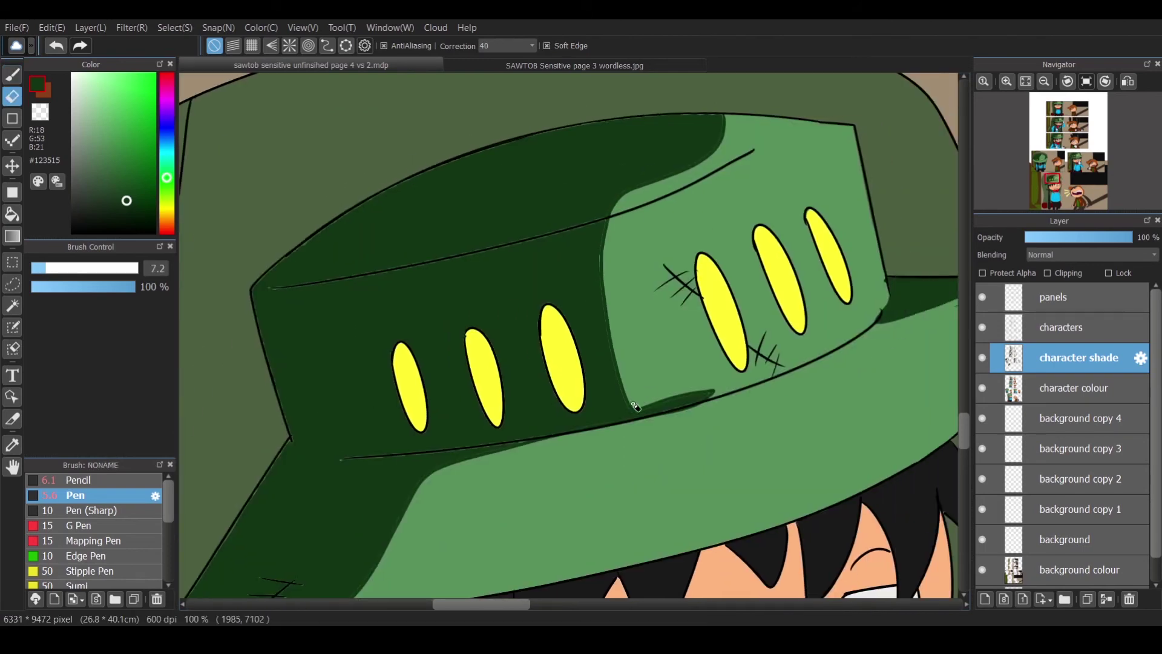
pyautogui.click(46, 268)
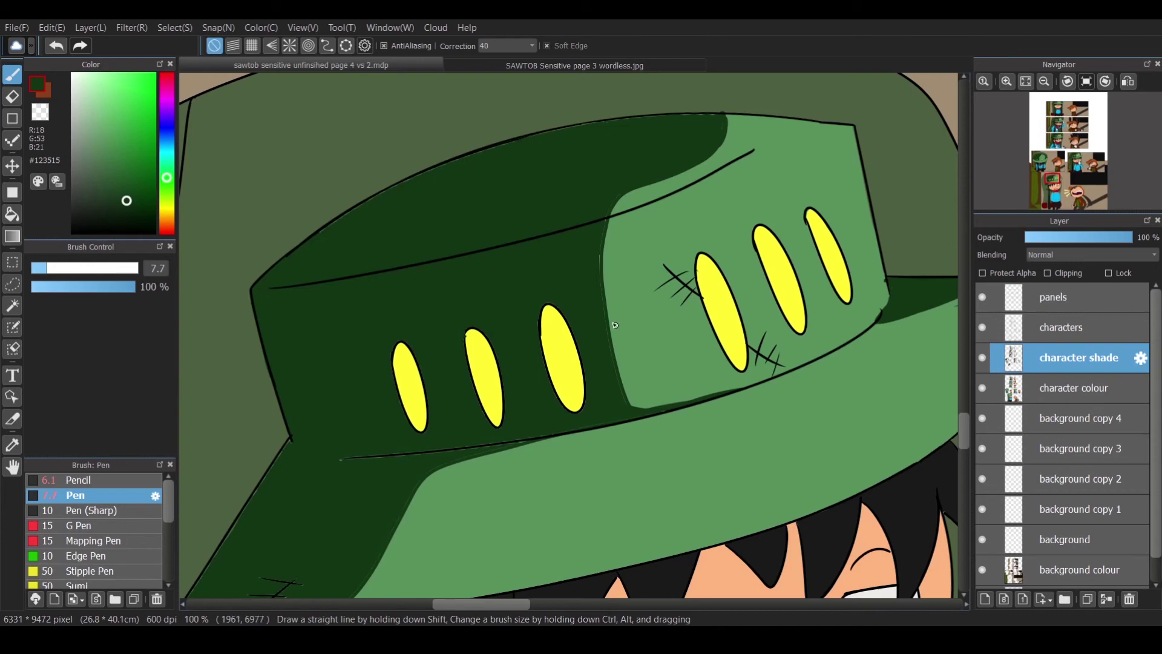
pyautogui.hotkey('ctrl', '+')
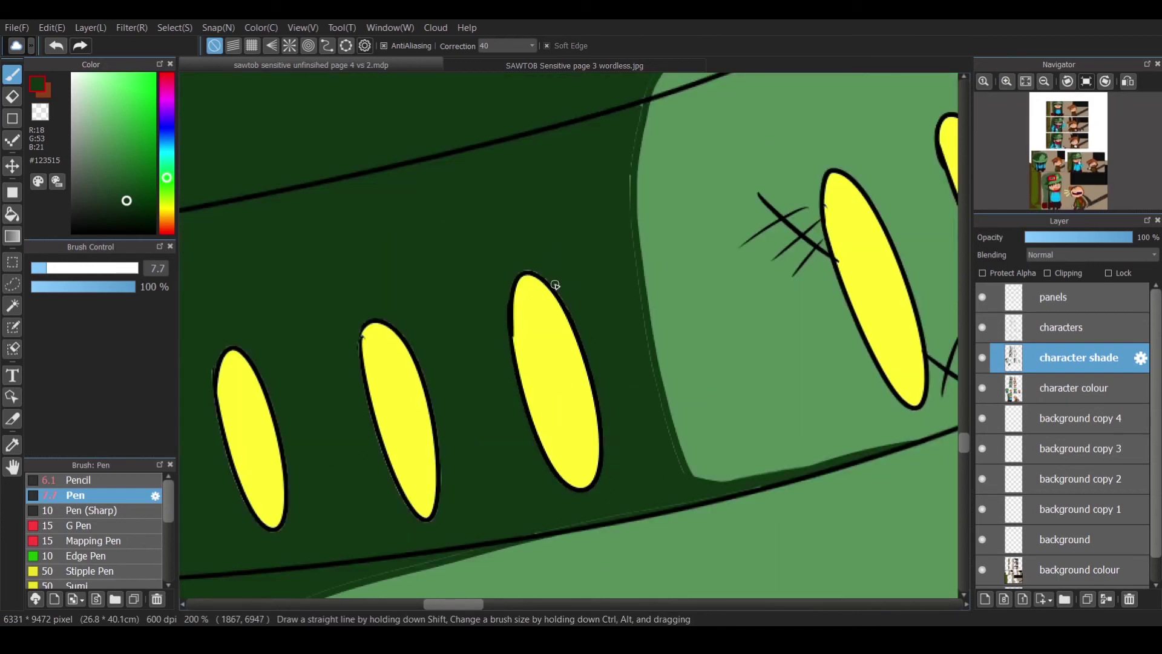
pyautogui.moveTo(634, 197); pyautogui.dragTo(696, 475)
pyautogui.moveTo(362, 334); pyautogui.dragTo(394, 492)
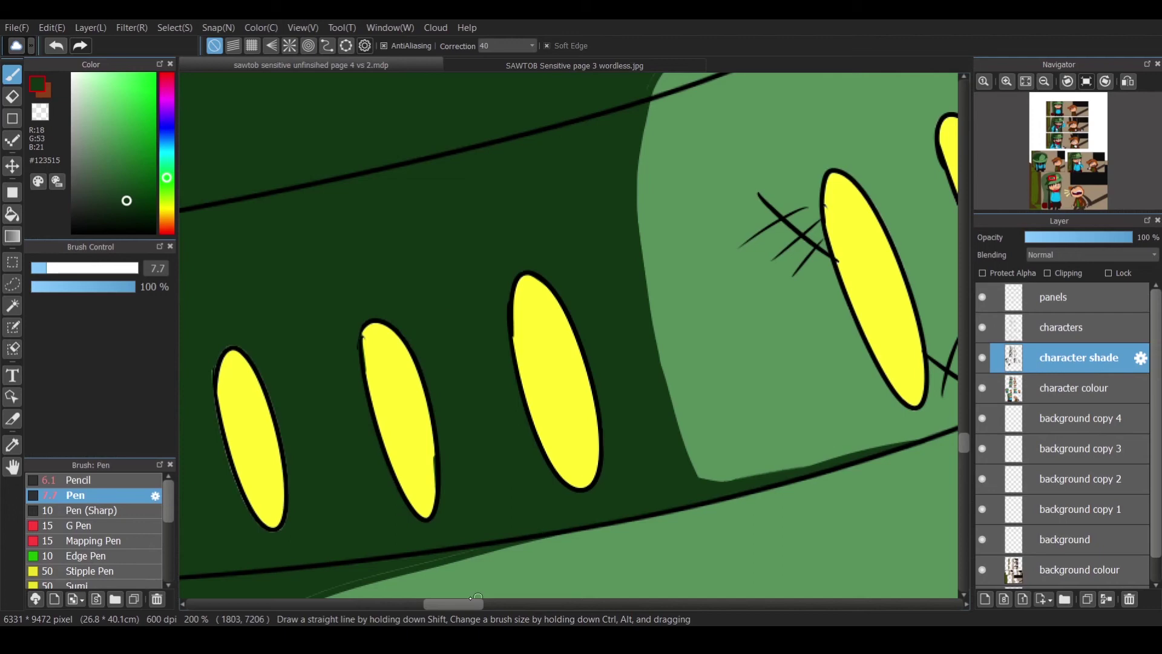
# Clean up the edge of the #123515 brim shadow and close the gaps against the hat's black outlines.
pyautogui.hscroll(-3, 478, 598)
pyautogui.moveTo(366, 460)
pyautogui.mouseDown()
pyautogui.moveTo(371, 341)
pyautogui.moveTo(405, 408)
pyautogui.moveTo(389, 337)
pyautogui.mouseUp()
pyautogui.press('e')
pyautogui.press('b')
pyautogui.scroll(-6, 961, 455)
pyautogui.scroll(1, 960, 455)
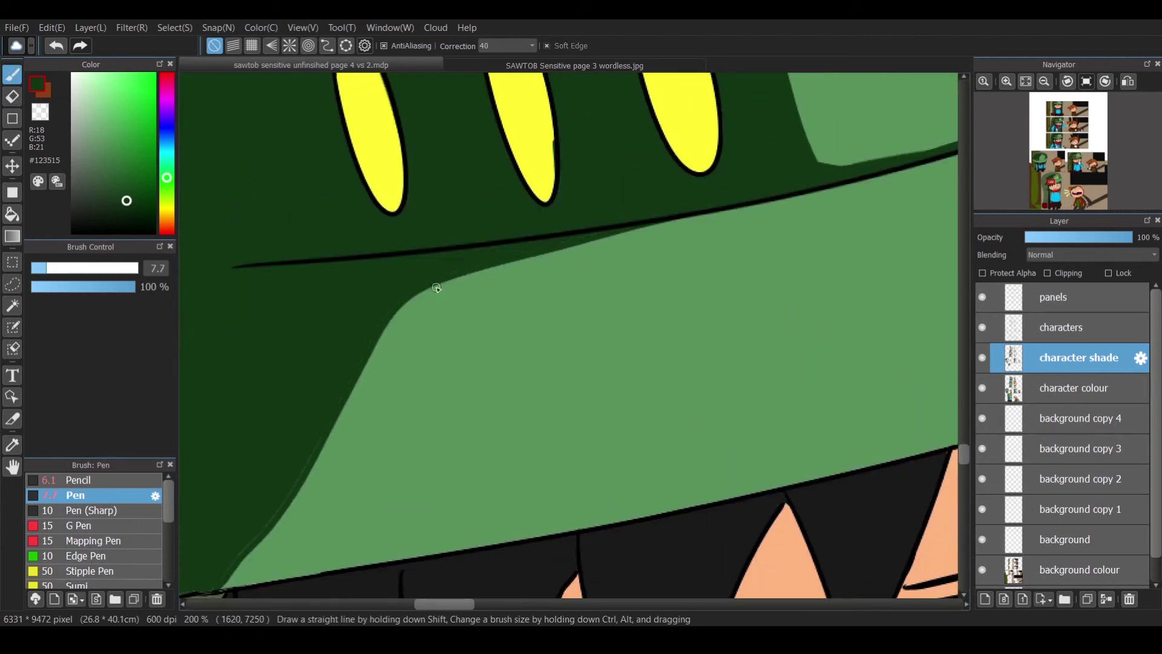
pyautogui.scroll(-1, 437, 288)
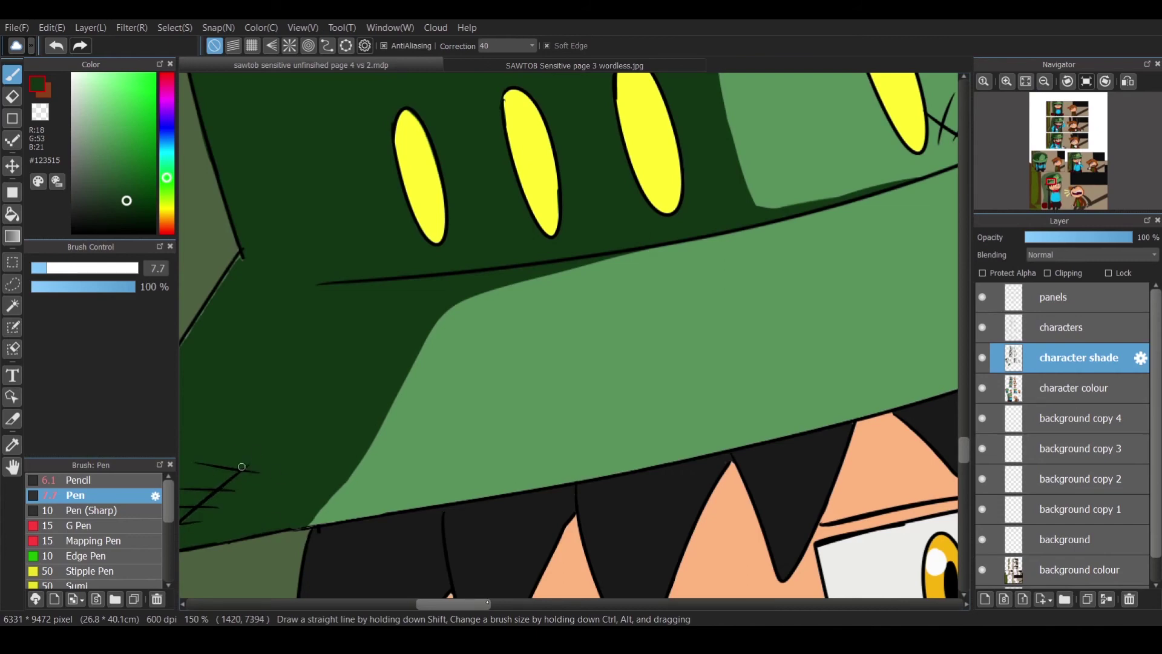
pyautogui.hscroll(-5, 241, 466)
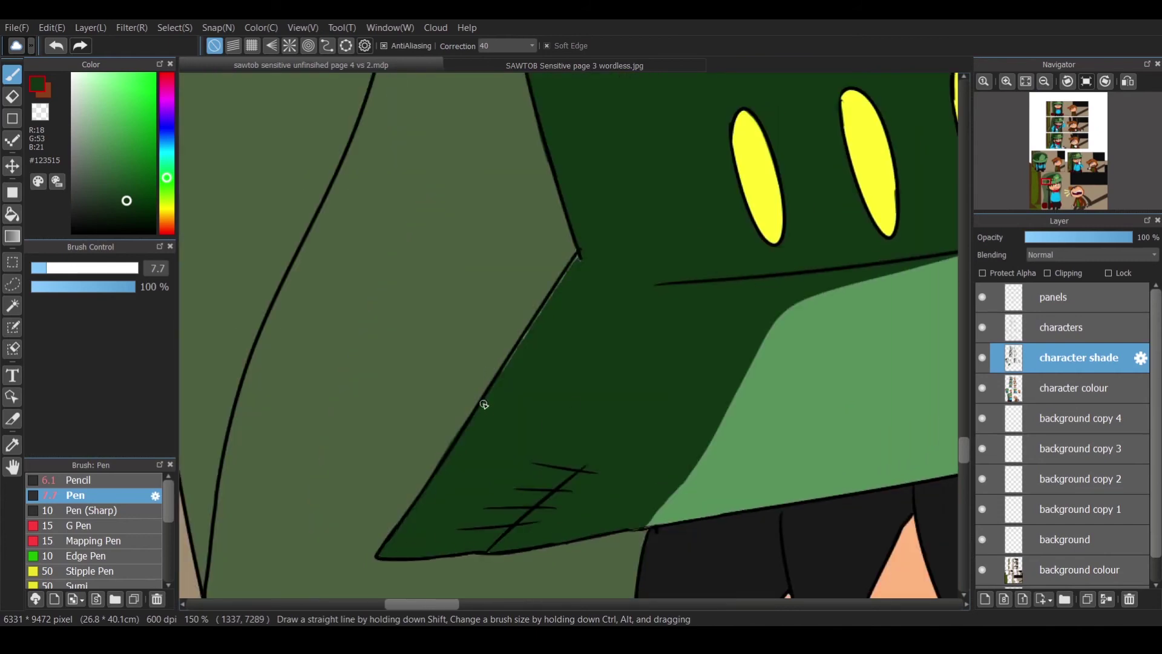
pyautogui.scroll(4, 643, 436)
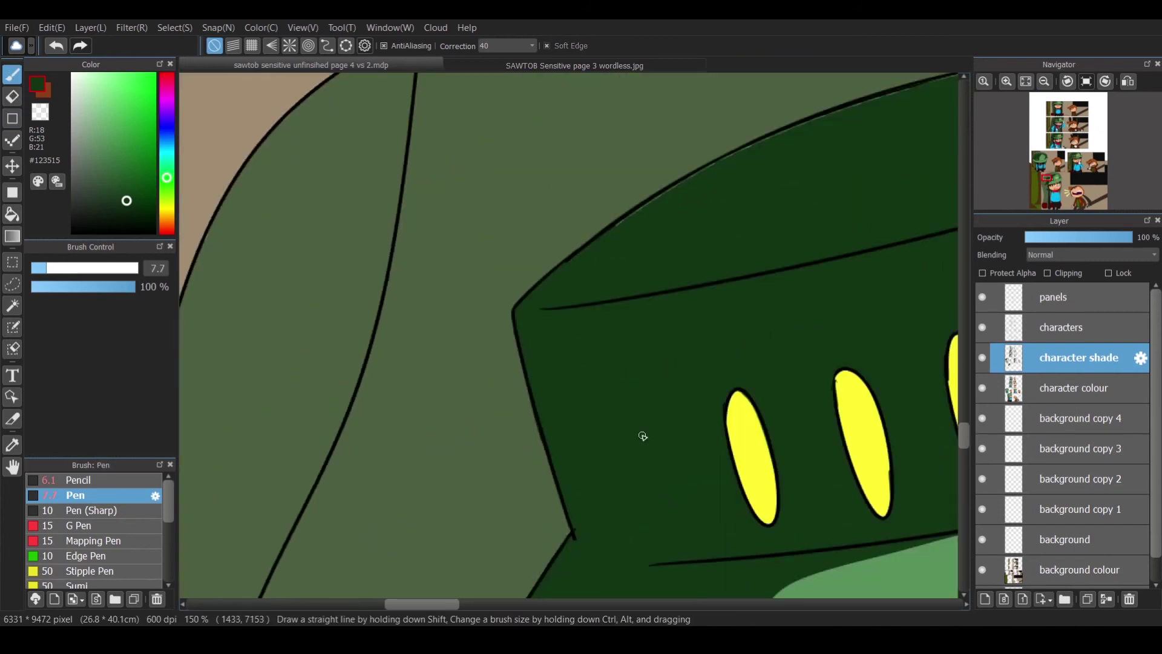
# Extend the #123515 shadow on the hat's flat top to the end of the crease line.
pyautogui.hscroll(10, 449, 584)
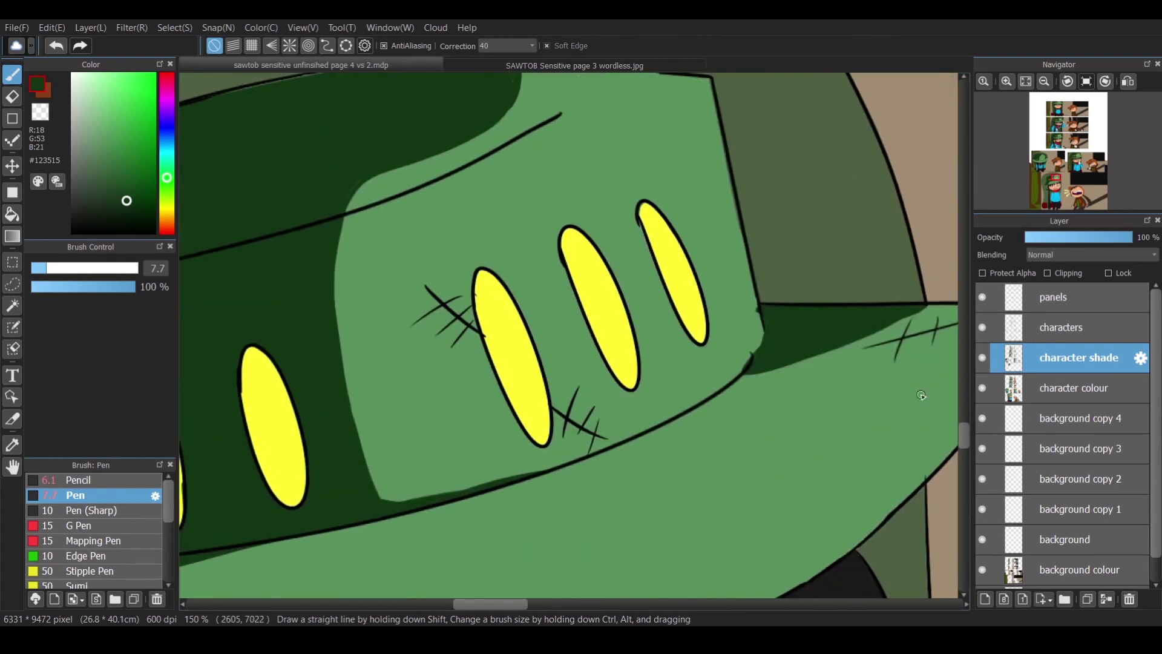
pyautogui.scroll(-2, 488, 329)
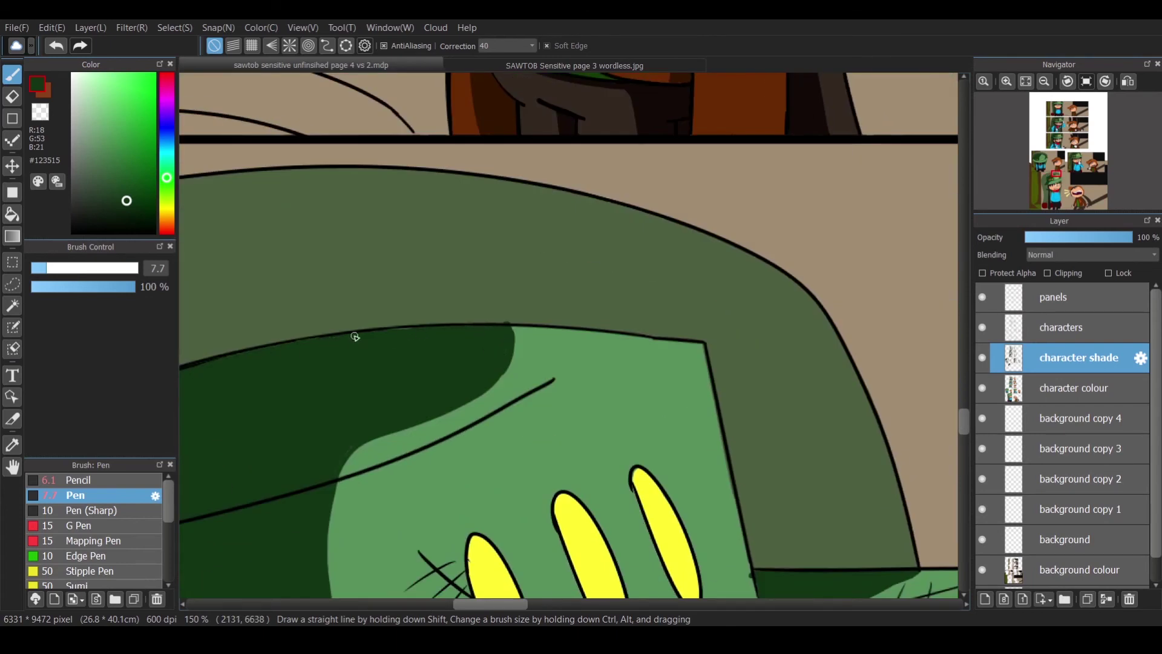
pyautogui.moveTo(335, 470)
pyautogui.mouseDown()
pyautogui.moveTo(514, 379)
pyautogui.moveTo(487, 396)
pyautogui.moveTo(515, 340)
pyautogui.moveTo(349, 461)
pyautogui.moveTo(396, 437)
pyautogui.moveTo(441, 435)
pyautogui.moveTo(544, 366)
pyautogui.moveTo(549, 332)
pyautogui.moveTo(530, 382)
pyautogui.moveTo(544, 337)
pyautogui.moveTo(513, 336)
pyautogui.mouseUp()
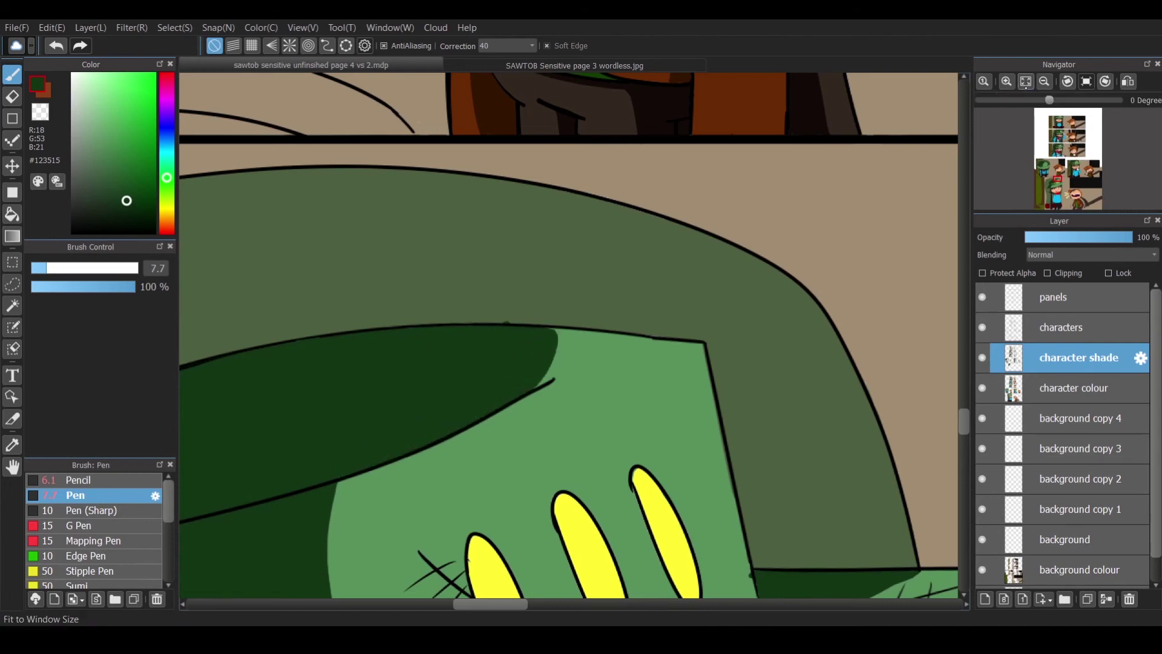
# Shade one side of the three yellow ovals on the dark part of the hat with brown #884019.
pyautogui.hotkey('ctrl', '-')
pyautogui.hotkey('ctrl', '-')
pyautogui.press('x')
pyautogui.hotkey('ctrl', '+')
pyautogui.hotkey('ctrl', '+')
pyautogui.moveTo(363, 242)
pyautogui.mouseDown()
pyautogui.moveTo(386, 388)
pyautogui.moveTo(357, 261)
pyautogui.moveTo(361, 322)
pyautogui.mouseUp()
pyautogui.moveTo(502, 208)
pyautogui.mouseDown()
pyautogui.moveTo(532, 329)
pyautogui.moveTo(499, 230)
pyautogui.moveTo(467, 280)
pyautogui.mouseUp()
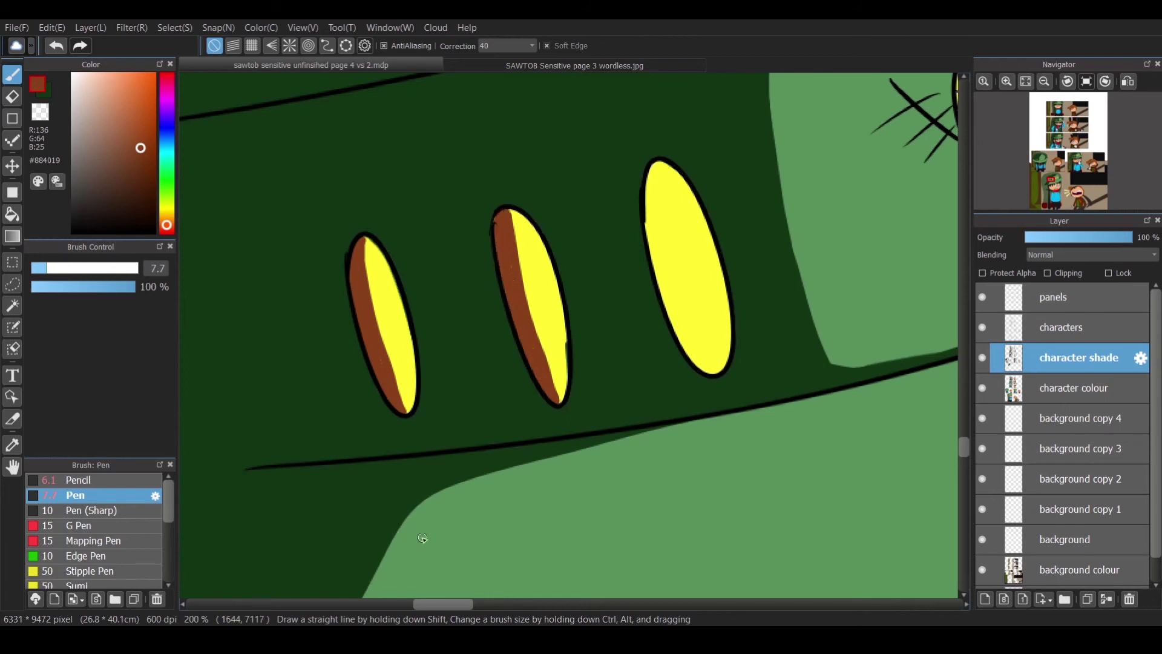
pyautogui.hscroll(5, 467, 280)
pyautogui.moveTo(389, 192)
pyautogui.mouseDown()
pyautogui.moveTo(424, 363)
pyautogui.moveTo(381, 303)
pyautogui.moveTo(418, 366)
pyautogui.moveTo(393, 286)
pyautogui.moveTo(417, 521)
pyautogui.moveTo(403, 502)
pyautogui.mouseUp()
# Shade the same side of the three yellow ovals on the lit part of the hat with brown #884019.
pyautogui.hscroll(5, 393, 285)
pyautogui.scroll(5, 393, 285)
pyautogui.moveTo(447, 238)
pyautogui.mouseDown()
pyautogui.moveTo(535, 445)
pyautogui.moveTo(521, 423)
pyautogui.mouseUp()
pyautogui.moveTo(484, 363); pyautogui.dragTo(529, 439)
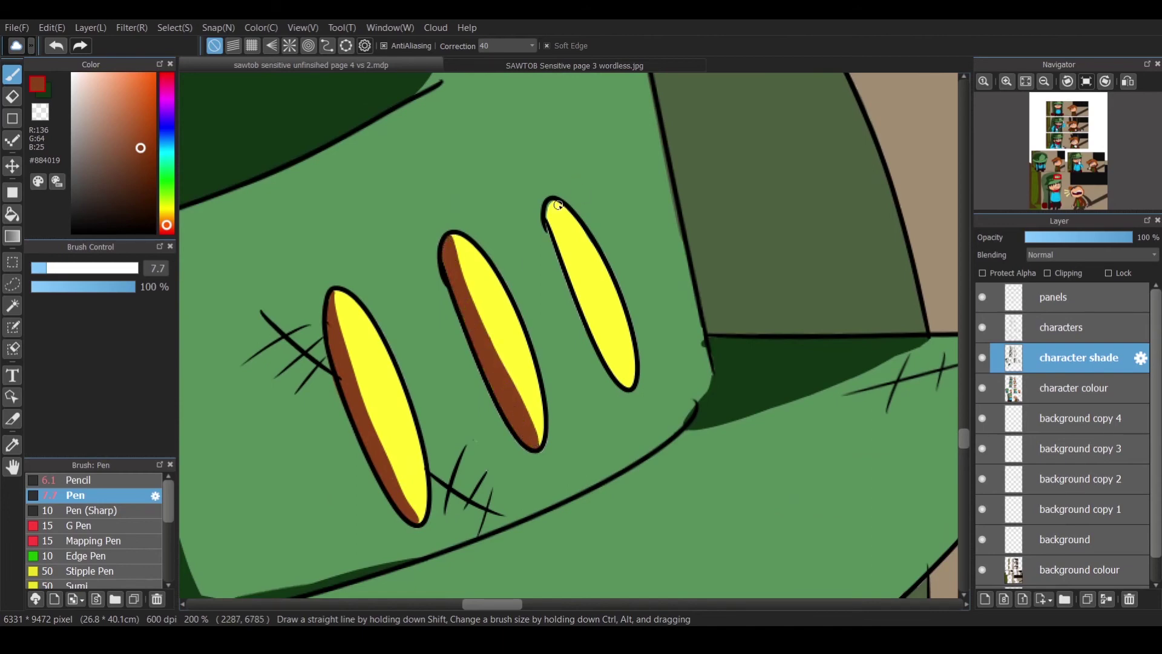
pyautogui.moveTo(552, 207); pyautogui.dragTo(629, 380)
pyautogui.moveTo(629, 380); pyautogui.dragTo(553, 215)
# Draw pairs of diagonal white glints across the three ovals on the hat's lit side with a 4.5 px pen.
pyautogui.click(73, 73)
pyautogui.click(39, 268)
pyautogui.moveTo(361, 312); pyautogui.dragTo(335, 366)
pyautogui.moveTo(398, 377)
pyautogui.mouseDown()
pyautogui.moveTo(369, 434)
pyautogui.moveTo(393, 493)
pyautogui.mouseUp()
pyautogui.moveTo(423, 460); pyautogui.dragTo(402, 502)
pyautogui.moveTo(471, 261); pyautogui.dragTo(459, 307)
pyautogui.moveTo(478, 274); pyautogui.dragTo(466, 303)
pyautogui.moveTo(513, 318); pyautogui.dragTo(489, 370)
pyautogui.moveTo(516, 331); pyautogui.dragTo(495, 388)
pyautogui.moveTo(612, 268); pyautogui.dragTo(586, 317)
# Draw two pairs of diagonal white glints on the dark-side oval nearest the crown shadow's edge.
pyautogui.moveTo(230, 327)
pyautogui.mouseDown()
pyautogui.moveTo(926, 385)
pyautogui.moveTo(774, 172)
pyautogui.mouseUp()
pyautogui.moveTo(636, 223); pyautogui.dragTo(596, 273)
pyautogui.moveTo(639, 234); pyautogui.dragTo(599, 271)
pyautogui.moveTo(668, 296); pyautogui.dragTo(623, 354)
# Draw white glints across the other two ovals on the hat's dark side, undoing and redrawing the middle oval's first pair.
pyautogui.moveTo(481, 268); pyautogui.dragTo(448, 307)
pyautogui.moveTo(489, 275); pyautogui.dragTo(457, 316)
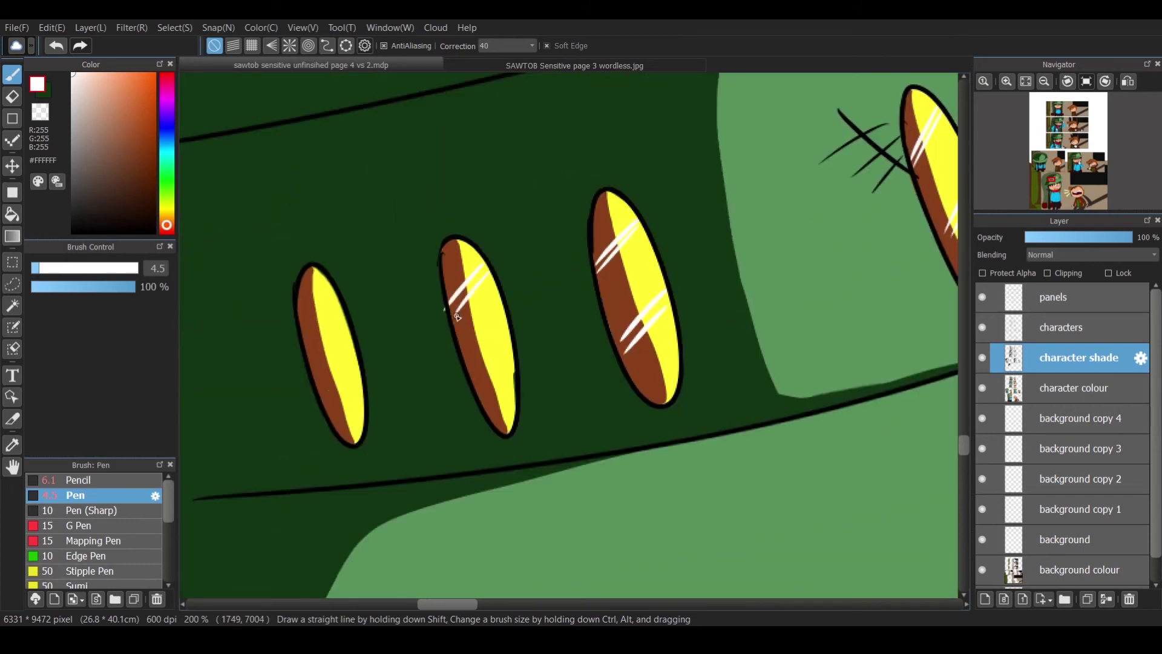
pyautogui.hotkey('ctrl', 'z')
pyautogui.hotkey('ctrl', 'z')
pyautogui.moveTo(490, 271); pyautogui.dragTo(452, 321)
pyautogui.moveTo(491, 281)
pyautogui.mouseDown()
pyautogui.moveTo(460, 326)
pyautogui.moveTo(478, 391)
pyautogui.mouseUp()
pyautogui.moveTo(511, 359); pyautogui.dragTo(484, 396)
pyautogui.moveTo(339, 301)
pyautogui.mouseDown()
pyautogui.moveTo(306, 341)
pyautogui.moveTo(309, 358)
pyautogui.mouseUp()
pyautogui.moveTo(365, 363); pyautogui.dragTo(327, 418)
pyautogui.moveTo(367, 375); pyautogui.dragTo(332, 421)
pyautogui.scroll(-4, 953, 190)
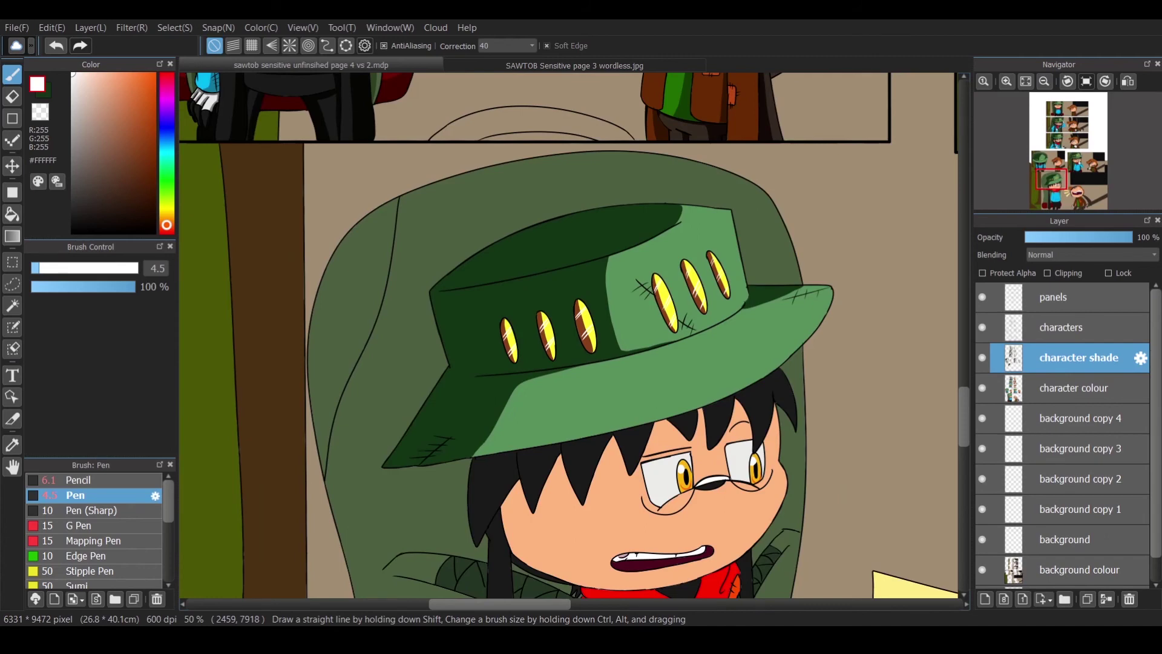
# Outline a curved shadow beneath the hat across the character's face and fill it with #C37D49.
pyautogui.press('i')
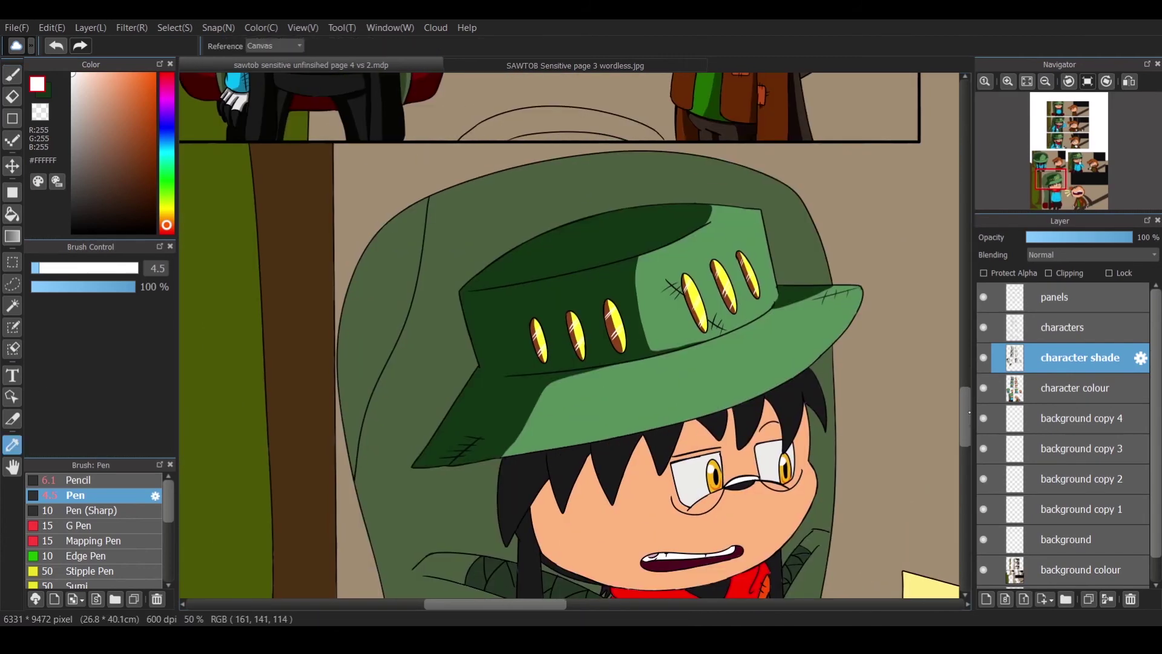
pyautogui.click(1050, 165)
pyautogui.click(272, 404)
pyautogui.click(696, 176)
pyautogui.click(1056, 188)
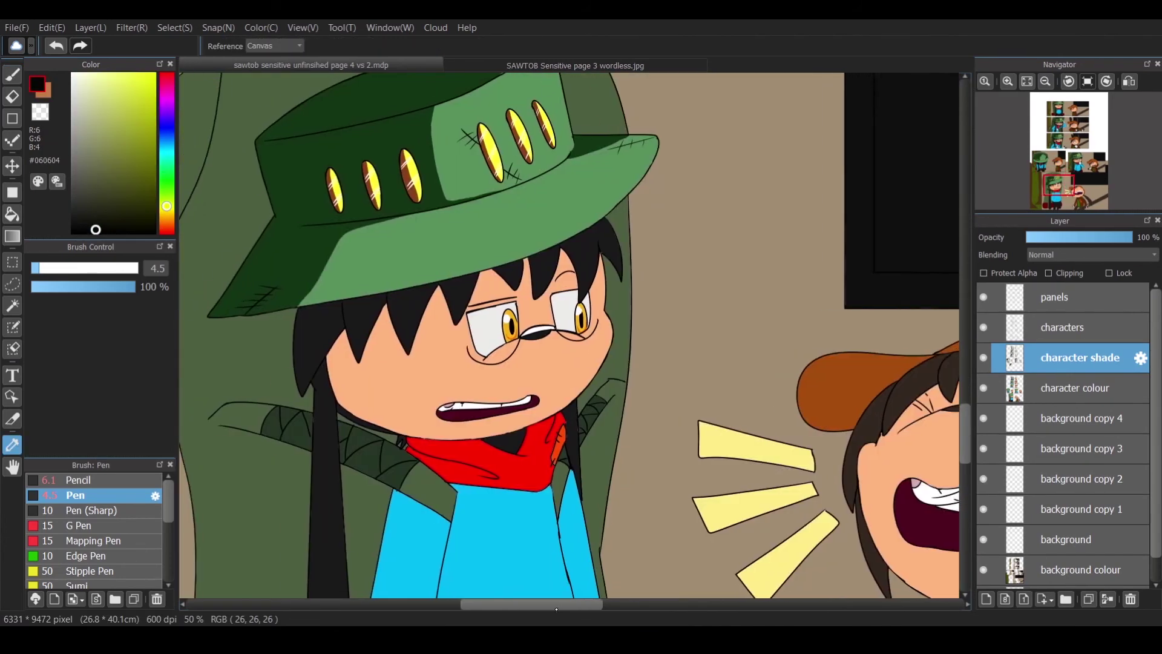
pyautogui.scroll(2, 631, 305)
pyautogui.press('b')
pyautogui.moveTo(466, 337); pyautogui.dragTo(326, 447)
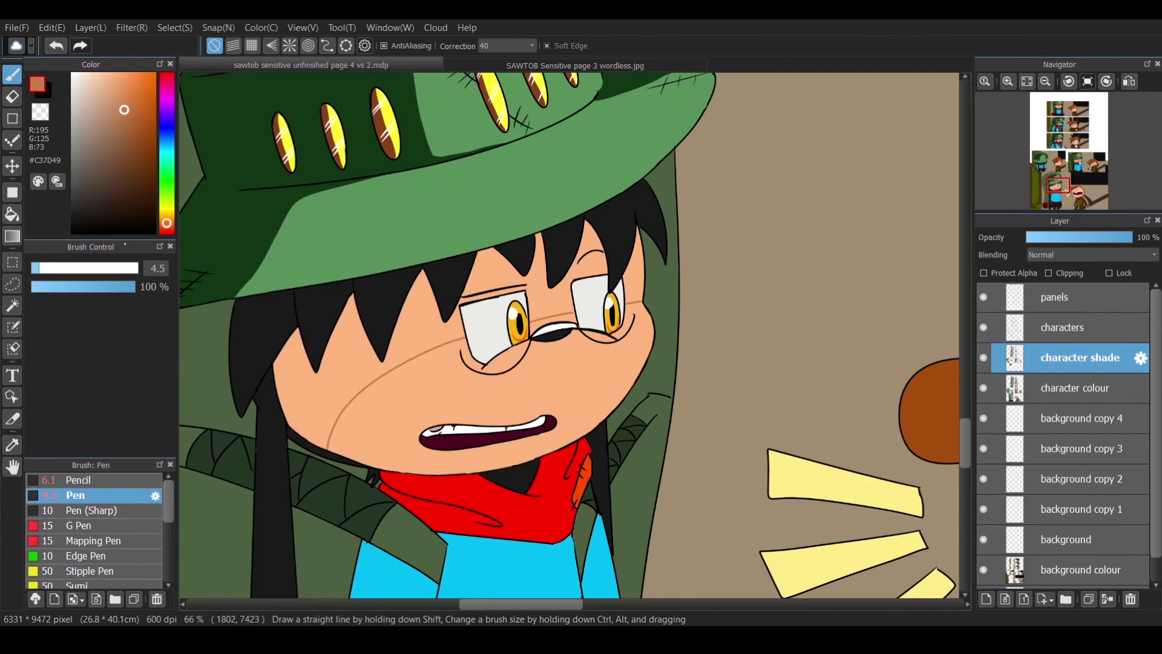
pyautogui.press('g')
pyautogui.click(484, 278)
pyautogui.click(632, 266)
# Touch up the #C37D49 face shadow along the hair, eyes and face outline with a 5.3 px pen.
pyautogui.scroll(3, 833, 132)
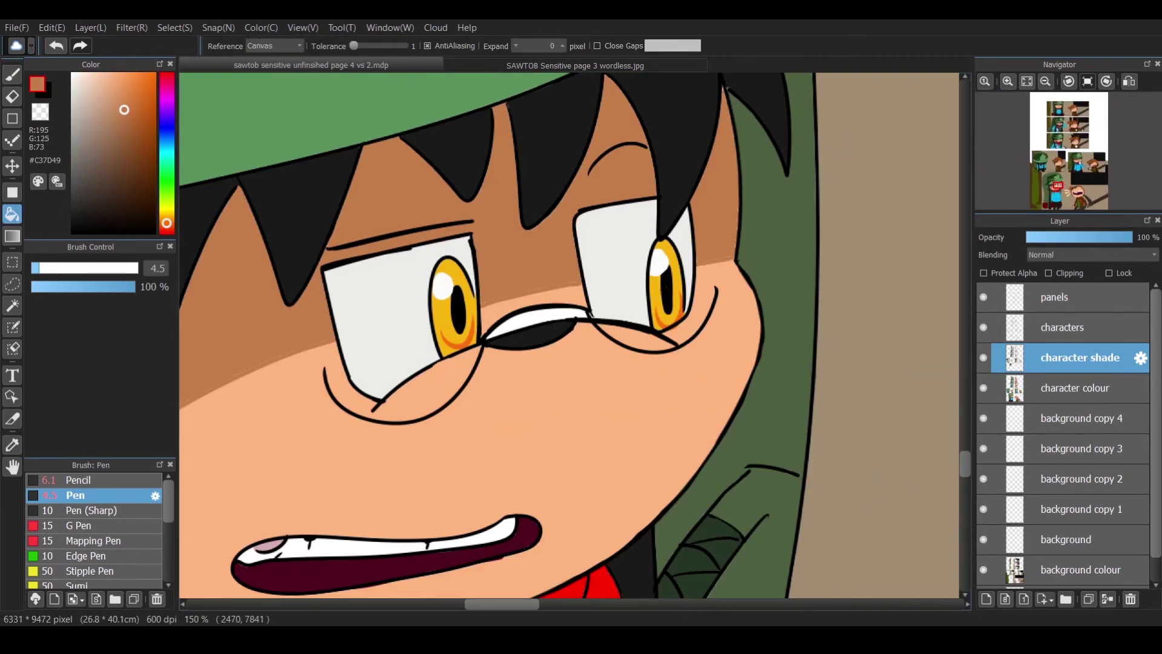
pyautogui.press('b')
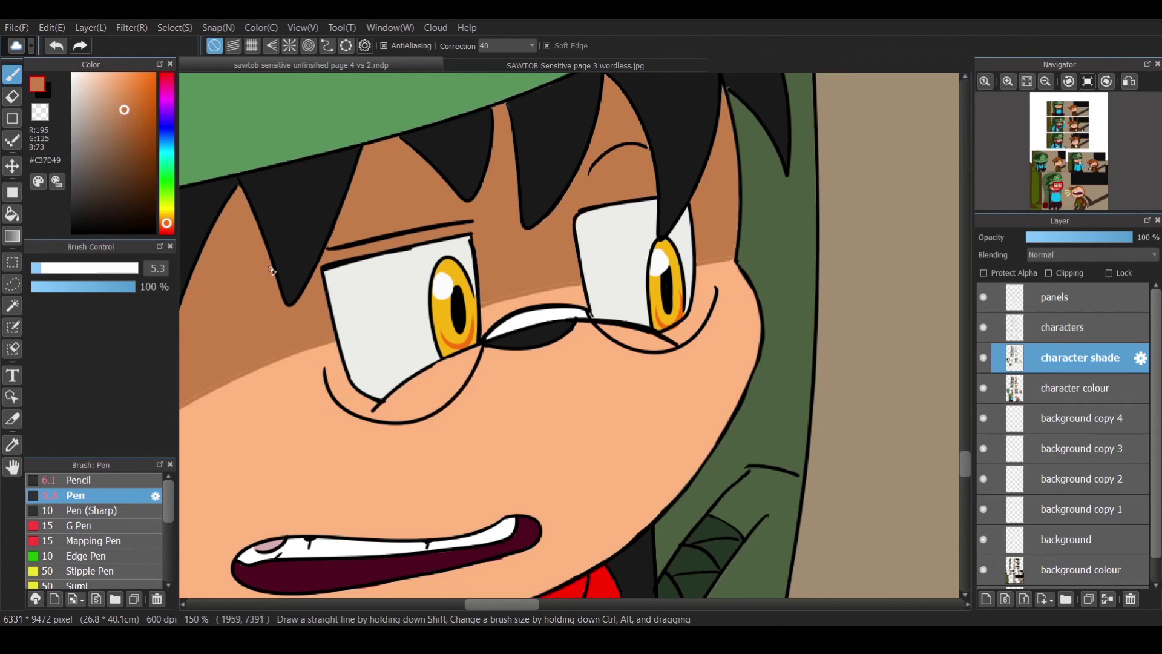
pyautogui.scroll(2, 548, 286)
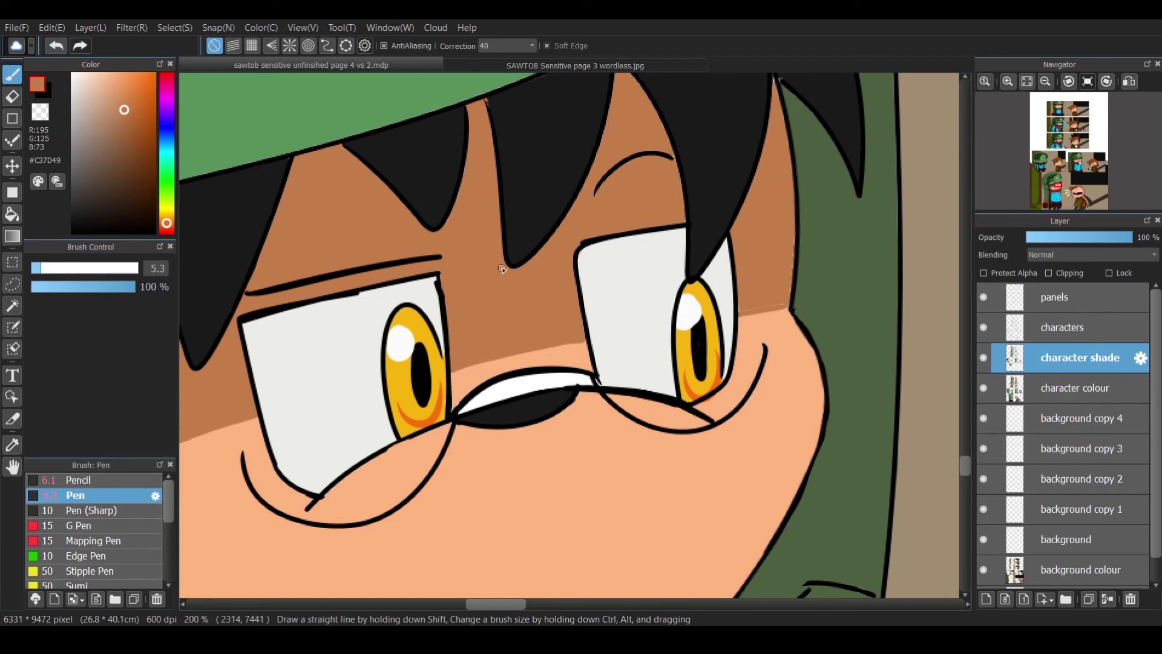
pyautogui.scroll(4, 684, 223)
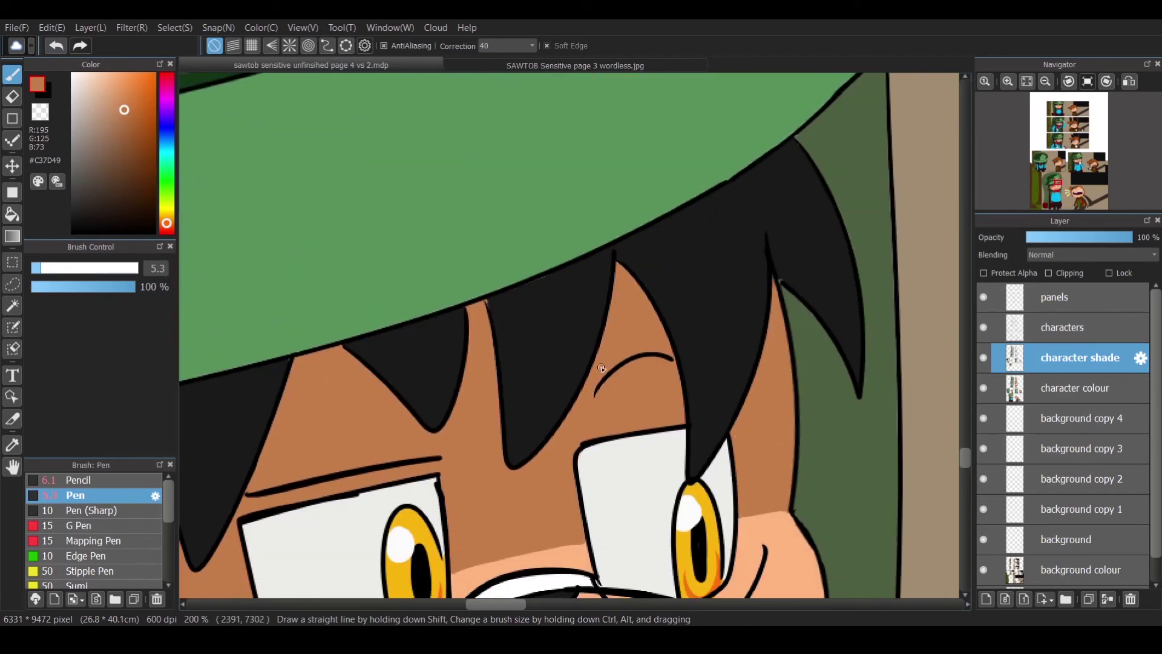
pyautogui.scroll(-3, 676, 162)
pyautogui.hscroll(-5, 676, 163)
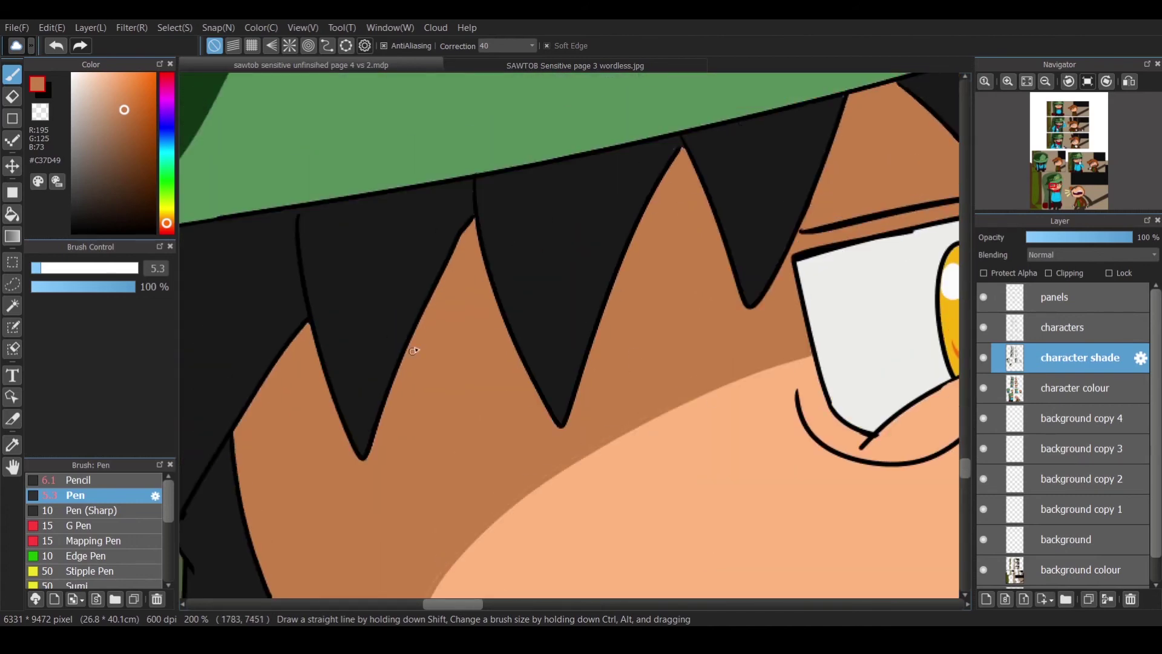
pyautogui.scroll(-4, 906, 412)
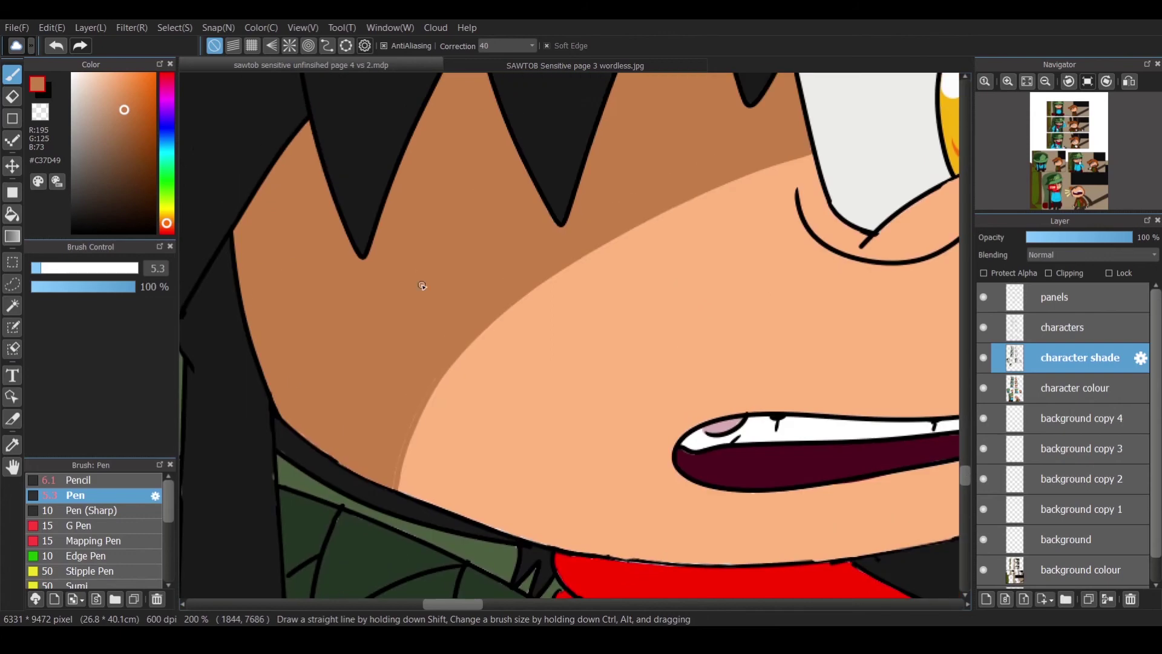
# Add small #C37D49 shadows below the mouth, around the nose and under the glasses frame.
pyautogui.hscroll(5, 327, 446)
pyautogui.moveTo(508, 521); pyautogui.dragTo(575, 513)
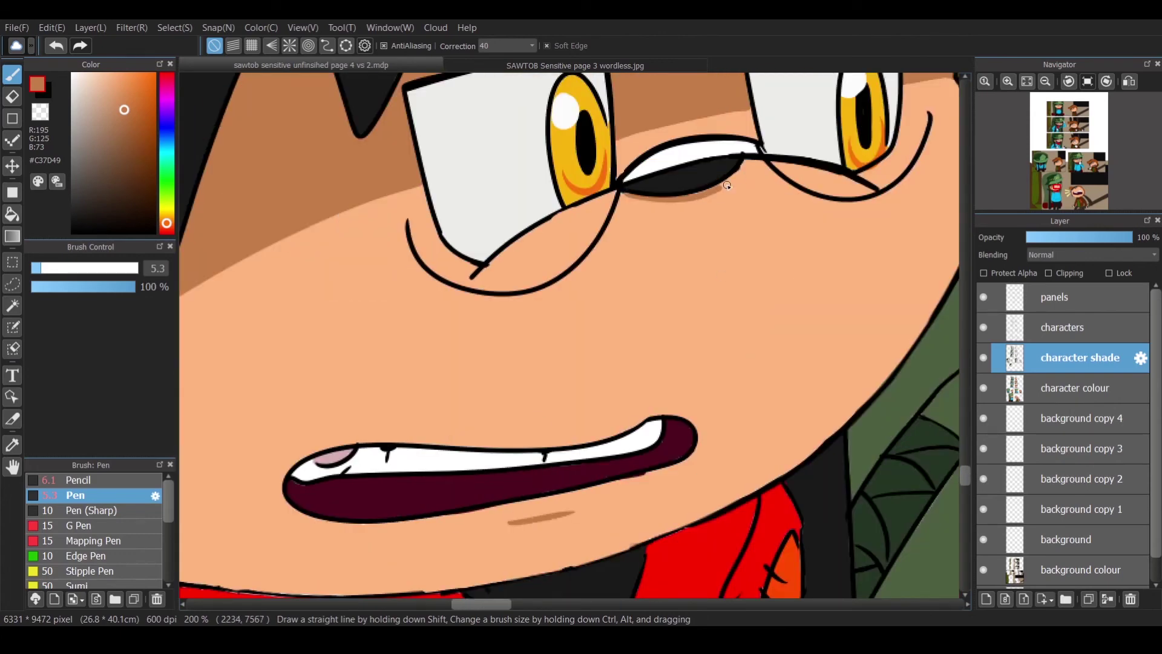
pyautogui.moveTo(773, 164); pyautogui.dragTo(876, 192)
pyautogui.moveTo(619, 176); pyautogui.dragTo(760, 130)
pyautogui.click(1045, 81)
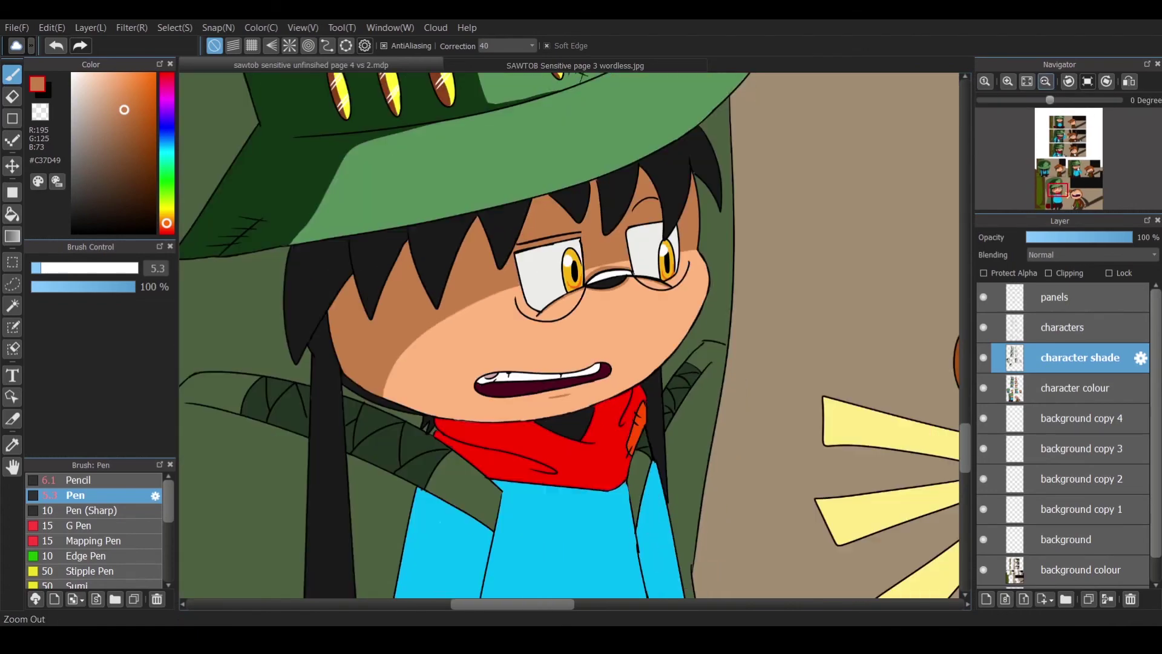
# Recolour the white highlight on the nose grey-blue #AFBCCC on the character colour layer.
pyautogui.press('i')
pyautogui.scroll(10, 568, 333)
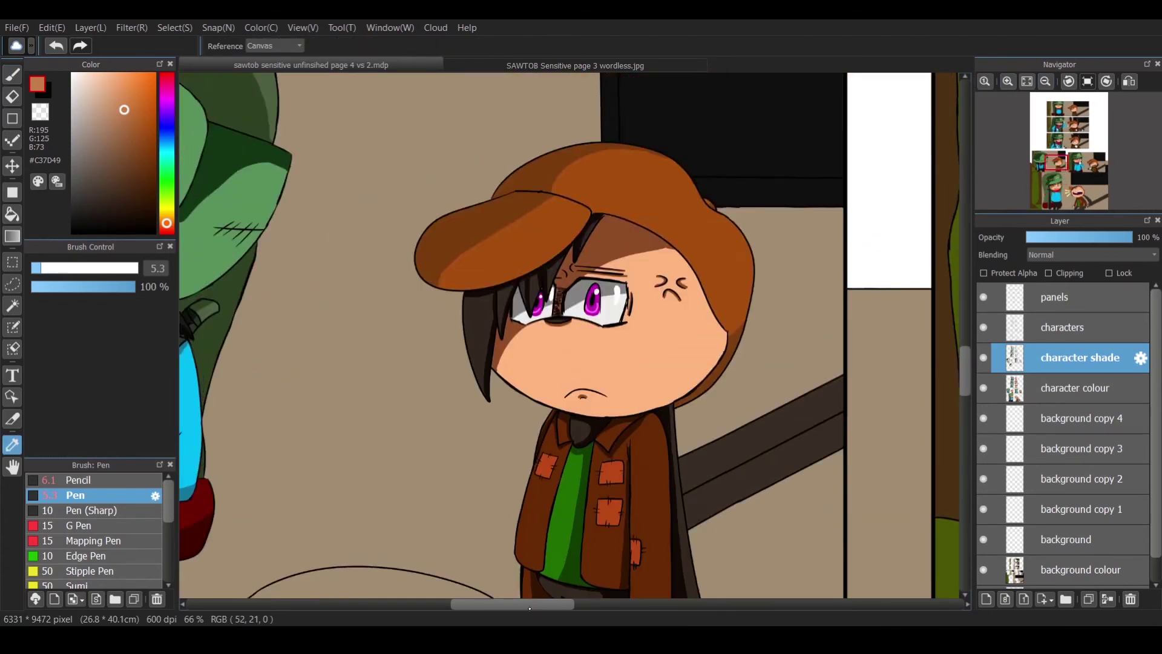
pyautogui.scroll(-10, 568, 333)
pyautogui.click(470, 254)
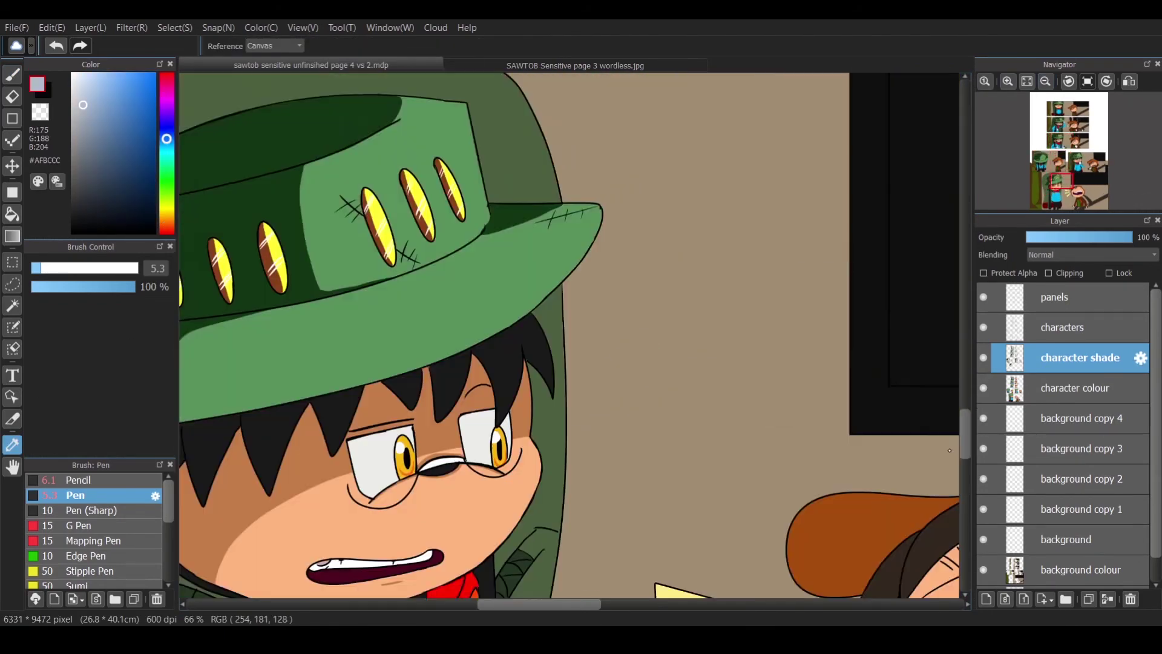
pyautogui.scroll(-2, 950, 450)
pyautogui.click(1080, 387)
pyautogui.press('b')
pyautogui.scroll(4, 263, 190)
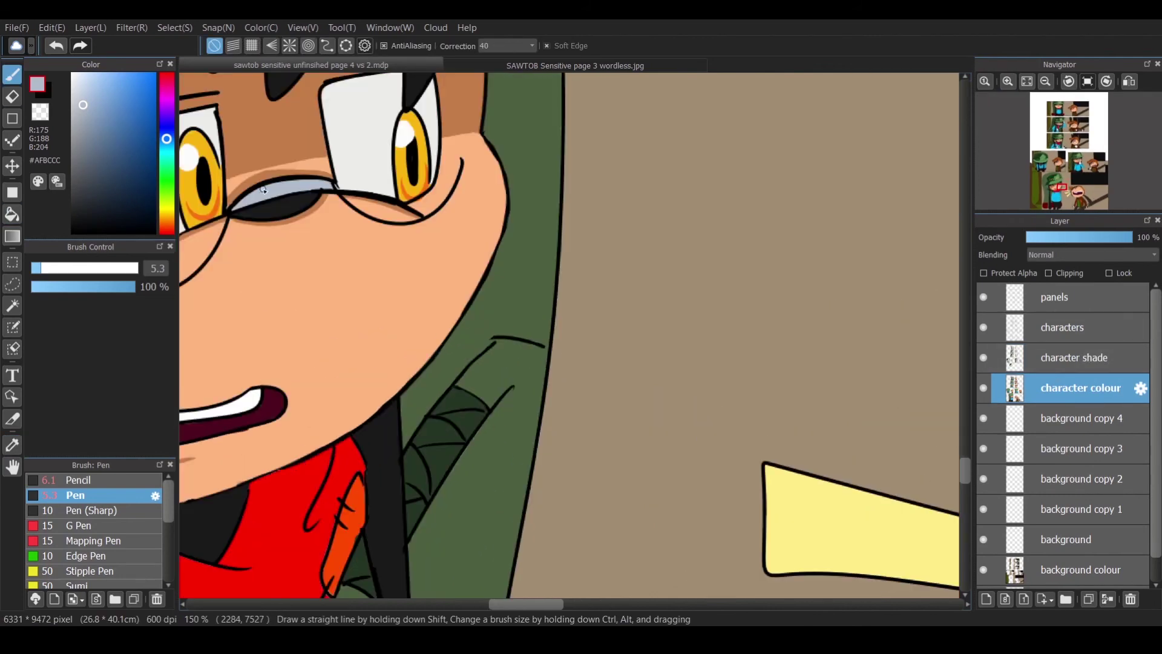
# Outline shadow shapes in #060604 on the hair fringe nearest the hat's dark side, on the character shade layer.
pyautogui.click(1080, 357)
pyautogui.click(1045, 81)
pyautogui.press('x')
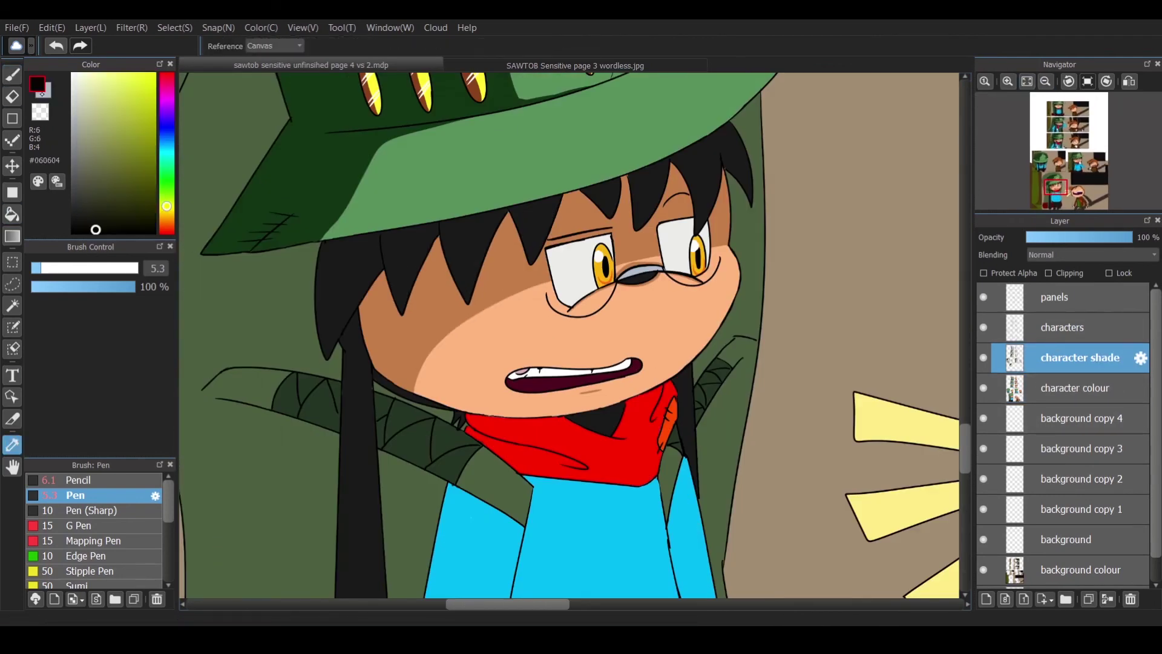
pyautogui.click(1007, 82)
pyautogui.moveTo(195, 194)
pyautogui.mouseDown()
pyautogui.moveTo(272, 201)
pyautogui.moveTo(450, 159)
pyautogui.moveTo(417, 285)
pyautogui.mouseUp()
pyautogui.moveTo(484, 153)
pyautogui.mouseDown()
pyautogui.moveTo(552, 135)
pyautogui.moveTo(515, 224)
pyautogui.mouseUp()
pyautogui.moveTo(599, 130); pyautogui.dragTo(653, 104)
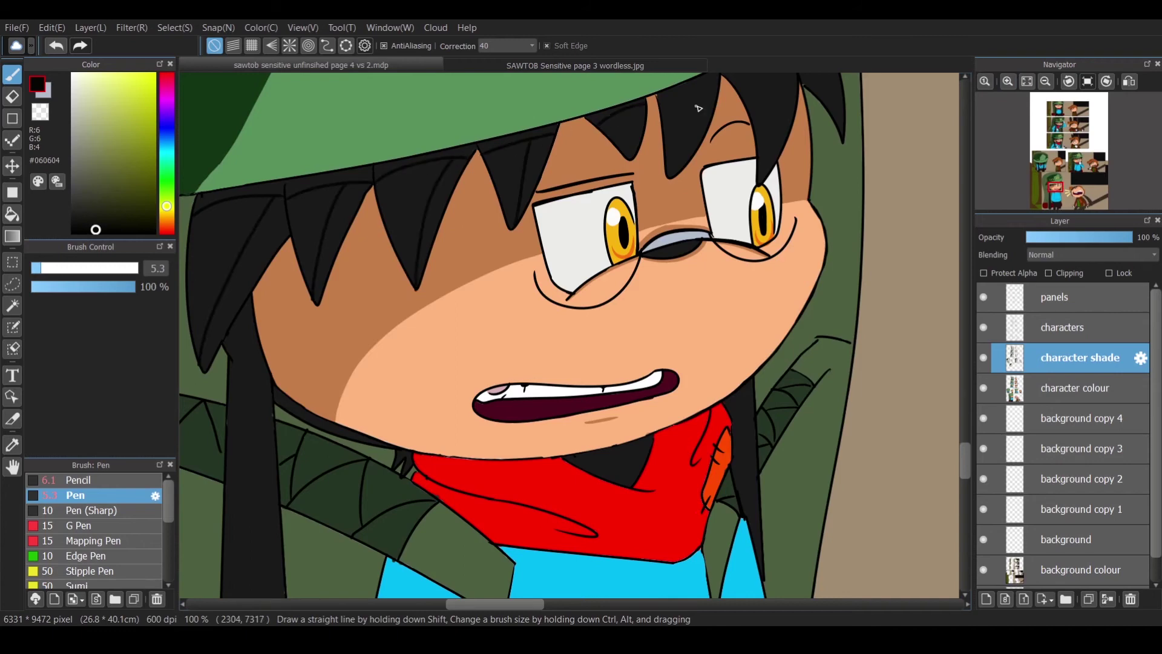
# Outline #060604 shadow shapes on the remaining hair tufts toward the far side of the face.
pyautogui.hscroll(5, 515, 580)
pyautogui.scroll(3, 424, 363)
pyautogui.click(56, 45)
pyautogui.click(79, 46)
pyautogui.moveTo(484, 245); pyautogui.dragTo(478, 372)
pyautogui.moveTo(517, 233); pyautogui.dragTo(557, 322)
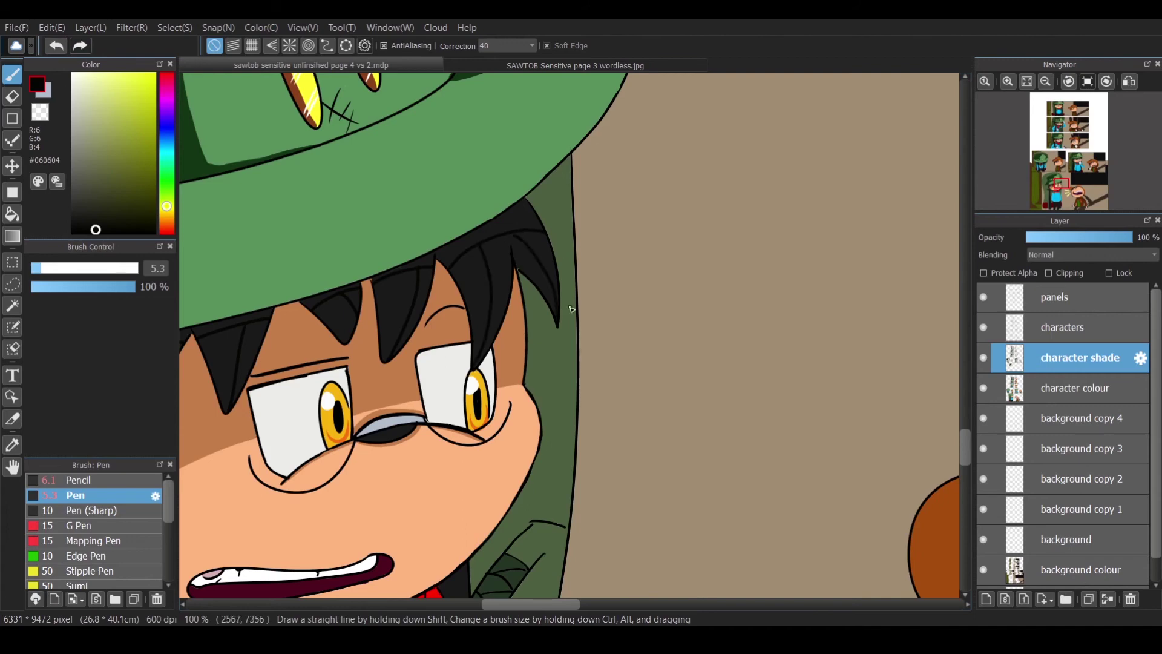
# Fill the outlined shadow areas of the hair tufts with #060604.
pyautogui.press('g')
pyautogui.click(535, 223)
pyautogui.scroll(3, 339, 296)
pyautogui.click(424, 369)
pyautogui.click(337, 379)
pyautogui.hscroll(-5, 337, 378)
pyautogui.click(459, 457)
pyautogui.scroll(3, 459, 457)
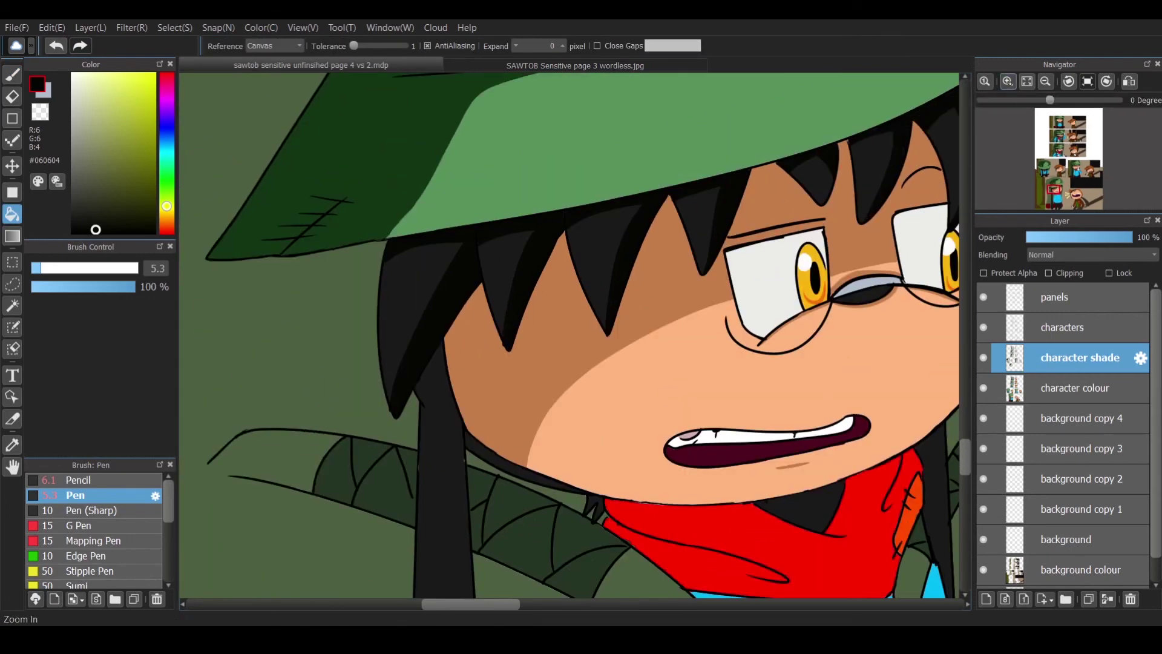
# Touch up the #060604 shadows across the hair fringe beneath the hat brim, undoing any stray stroke.
pyautogui.press('b')
pyautogui.scroll(1, 258, 372)
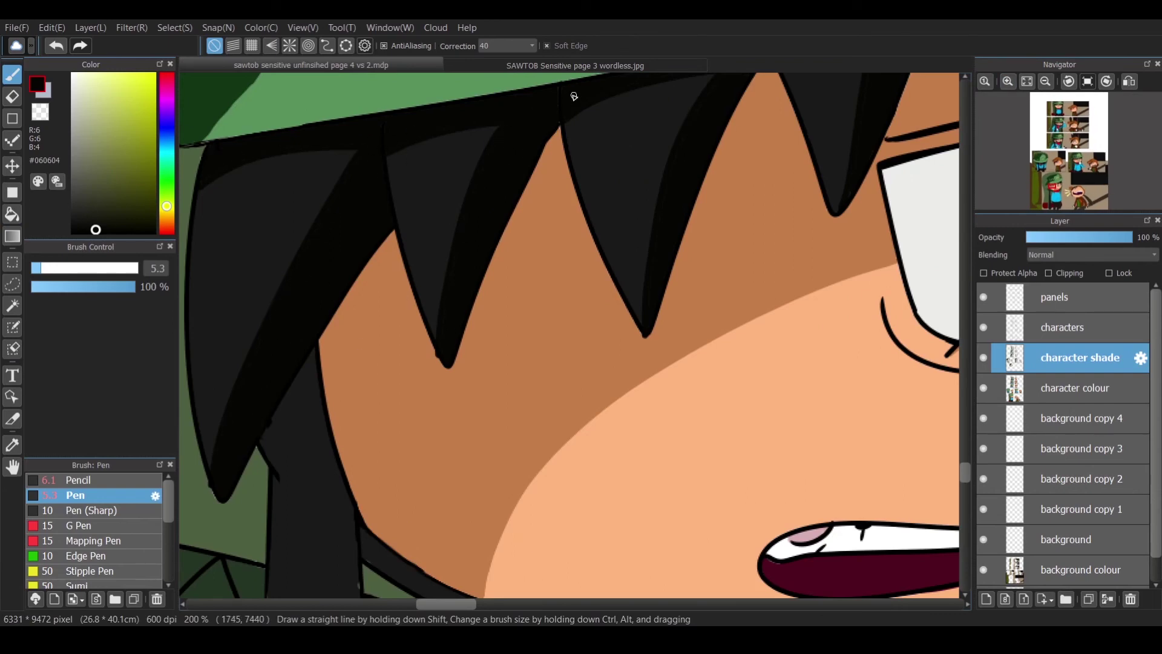
pyautogui.scroll(-2, 923, 480)
pyautogui.scroll(2, 441, 290)
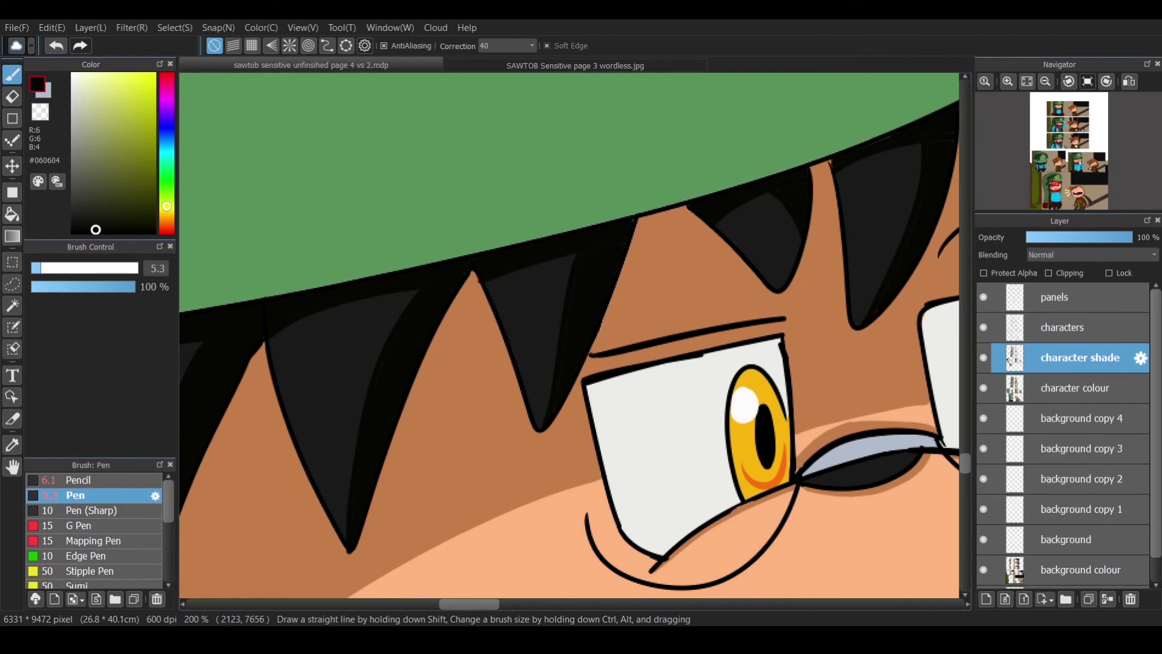
pyautogui.hscroll(5, 568, 336)
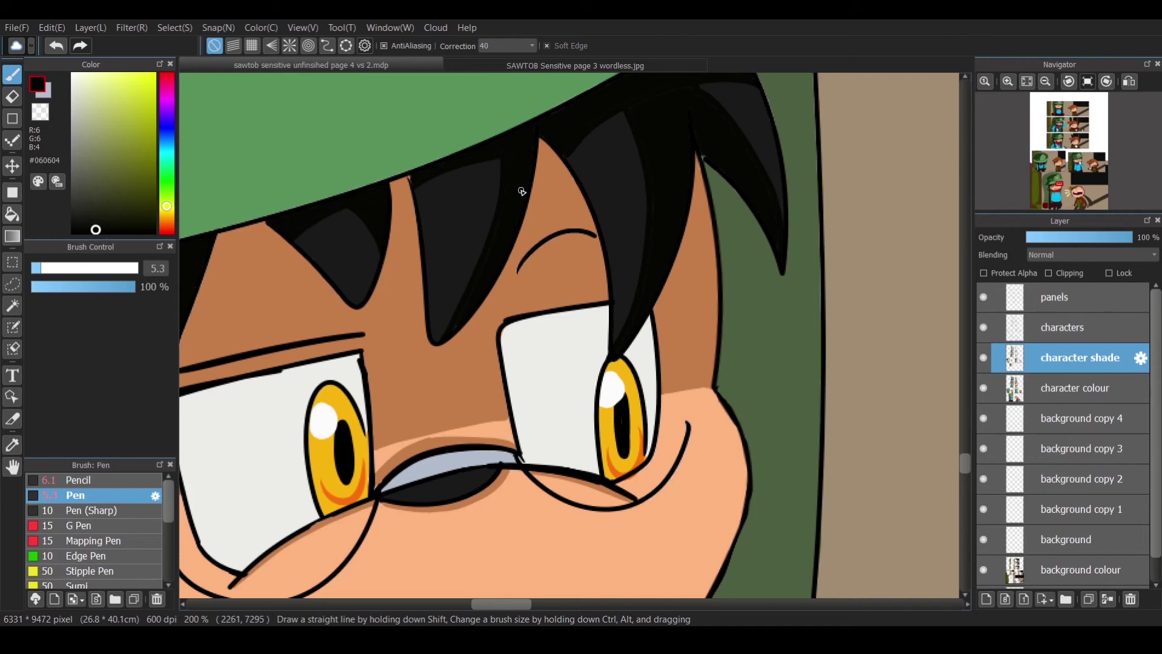
pyautogui.hotkey('ctrl', 'z')
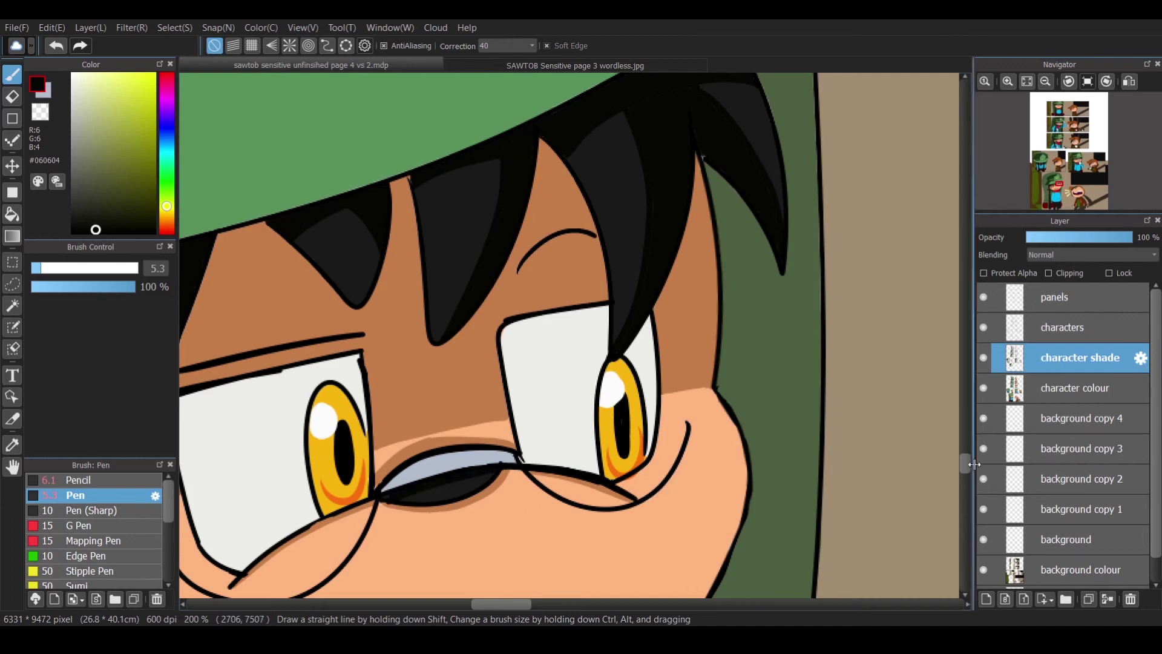
pyautogui.scroll(3, 640, 264)
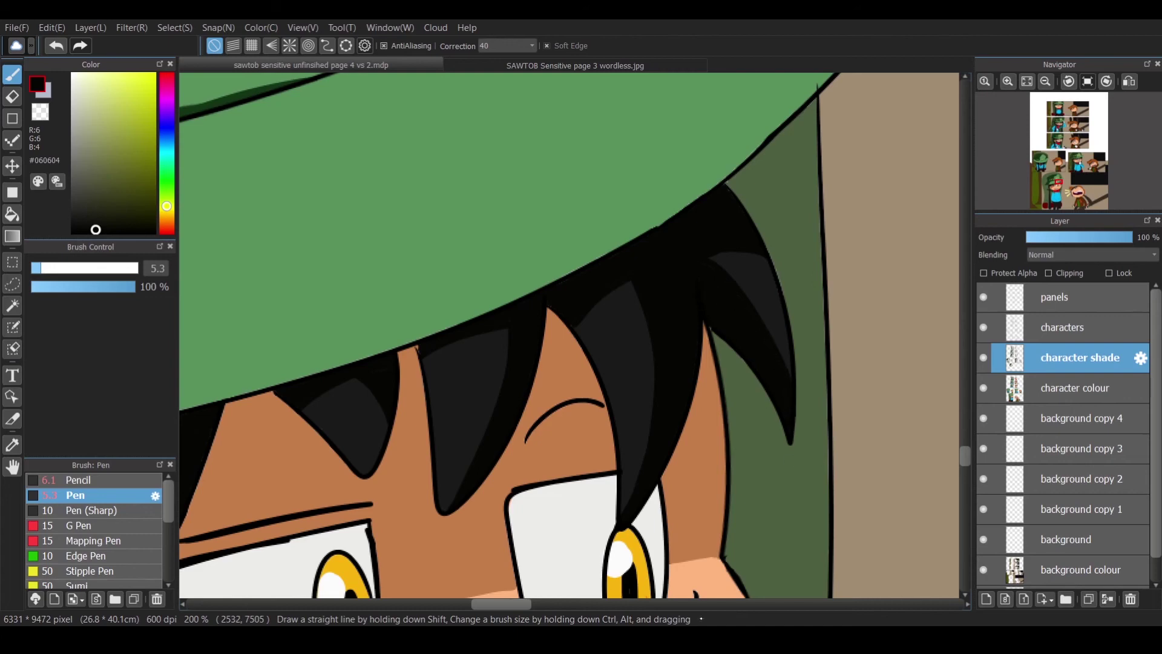
# Paint #060604 shading on the hair strip below the jaw, on the character shade layer.
pyautogui.scroll(-9, 830, 380)
pyautogui.hscroll(-9, 450, 357)
pyautogui.moveTo(450, 357); pyautogui.dragTo(614, 441)
pyautogui.moveTo(393, 330)
pyautogui.mouseDown()
pyautogui.moveTo(623, 443)
pyautogui.moveTo(648, 508)
pyautogui.mouseUp()
pyautogui.press('e')
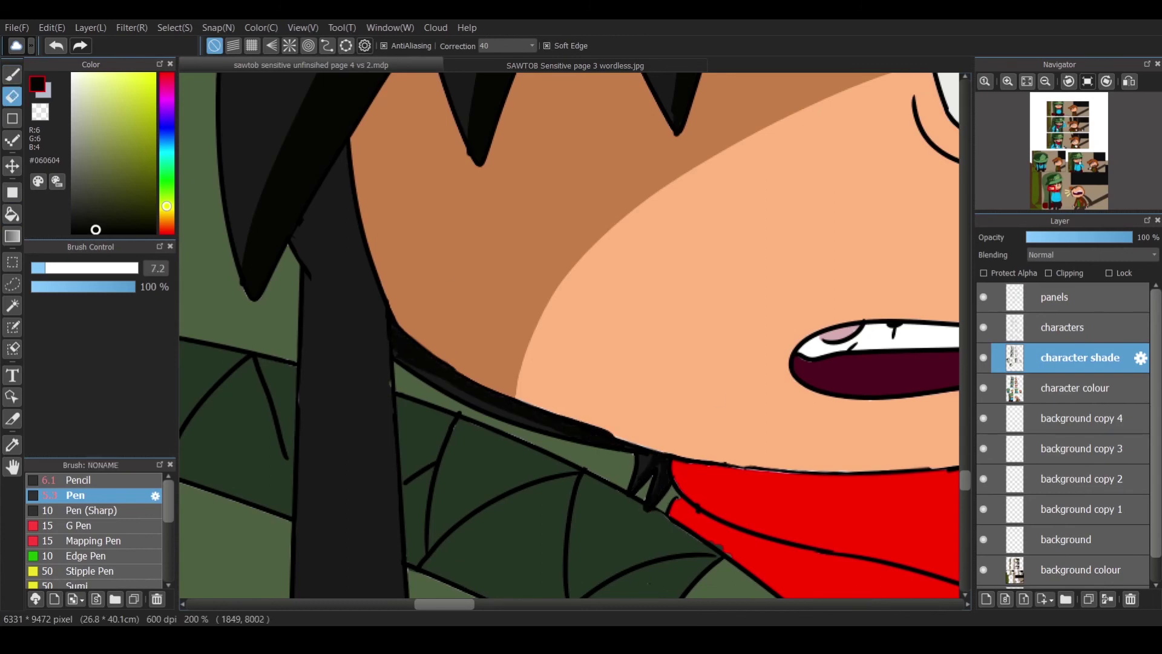
# Outline the shadow down the long near-side hair strand to its tip and fill it with #060604.
pyautogui.scroll(-4, 359, 233)
pyautogui.scroll(-3, 569, 332)
pyautogui.press('b')
pyautogui.moveTo(497, 158); pyautogui.dragTo(501, 367)
pyautogui.scroll(-5, 508, 424)
pyautogui.moveTo(499, 209); pyautogui.dragTo(509, 432)
pyautogui.scroll(-3, 508, 462)
pyautogui.moveTo(514, 316); pyautogui.dragTo(511, 486)
pyautogui.press('g')
pyautogui.click(518, 423)
# Outline #060604 shadow shapes on the trousers, both legs and the far-side hair strand's lower end.
pyautogui.press('b')
pyautogui.moveTo(623, 298); pyautogui.dragTo(636, 544)
pyautogui.moveTo(706, 388); pyautogui.dragTo(684, 557)
pyautogui.moveTo(788, 380); pyautogui.dragTo(737, 552)
pyautogui.moveTo(844, 343); pyautogui.dragTo(841, 524)
# Try to fill the trousers' outlined shadow area with #060604, undoing each fill.
pyautogui.press('g')
pyautogui.click(708, 402)
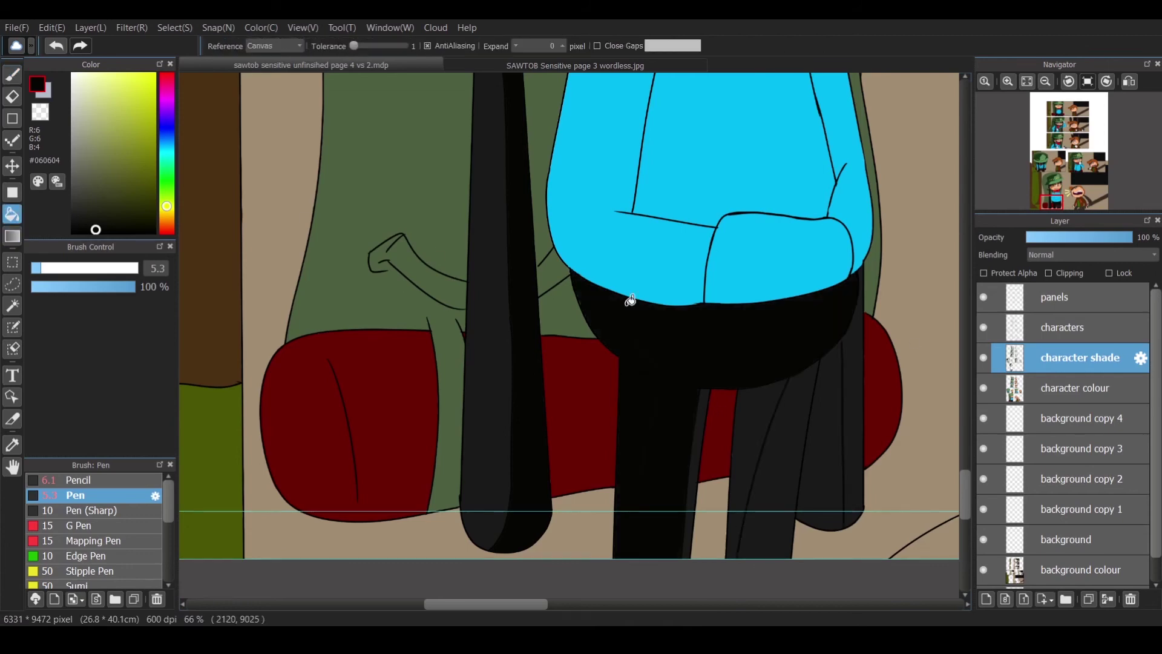
pyautogui.hotkey('ctrl', 'z')
pyautogui.press('b')
pyautogui.press('g')
pyautogui.click(708, 402)
pyautogui.hotkey('ctrl', 'z')
# Fill the shadow areas of the trousers, both legs and the far-side hair strand's lower end with #060604.
pyautogui.press('b')
pyautogui.scroll(2, 732, 224)
pyautogui.scroll(-2, 732, 224)
pyautogui.press('g')
pyautogui.click(611, 393)
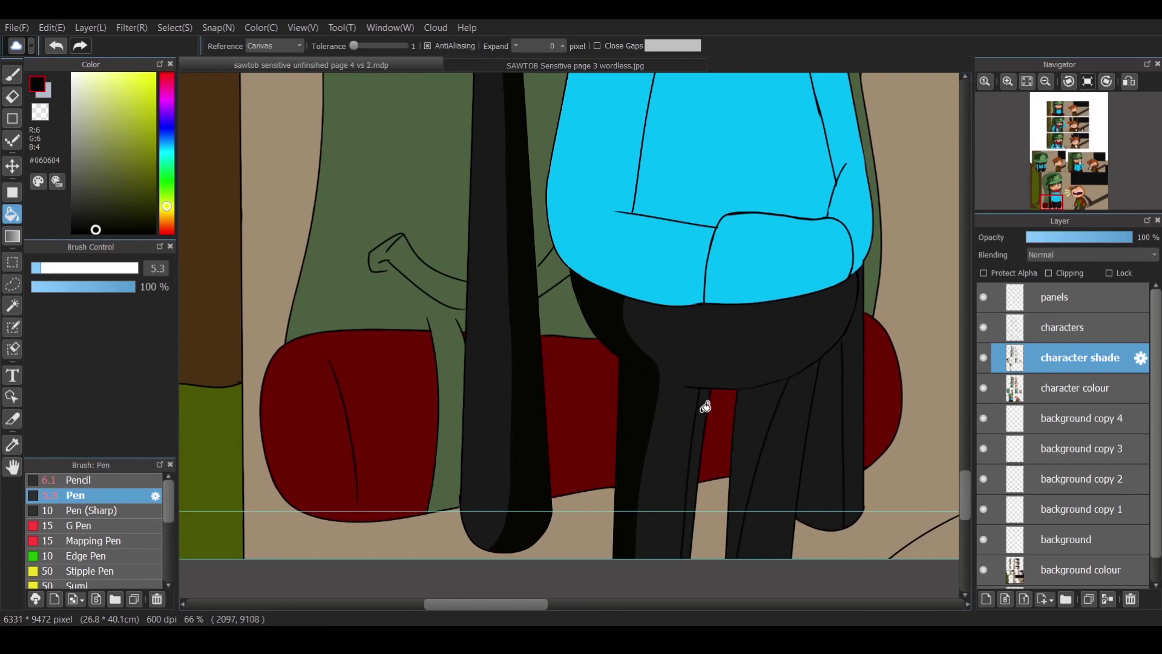
pyautogui.click(699, 435)
pyautogui.click(756, 460)
pyautogui.click(832, 394)
# Paint #060604 shadow along the upper part of the far-side hair strand beside the scarf.
pyautogui.moveTo(963, 478); pyautogui.dragTo(962, 439)
pyautogui.scroll(3, 508, 153)
pyautogui.hscroll(5, 508, 153)
pyautogui.press('b')
pyautogui.moveTo(434, 221); pyautogui.dragTo(431, 454)
pyautogui.moveTo(418, 296)
pyautogui.mouseDown()
pyautogui.moveTo(426, 386)
pyautogui.moveTo(425, 257)
pyautogui.moveTo(394, 236)
pyautogui.moveTo(417, 327)
pyautogui.moveTo(420, 227)
pyautogui.mouseUp()
pyautogui.scroll(-5, 466, 229)
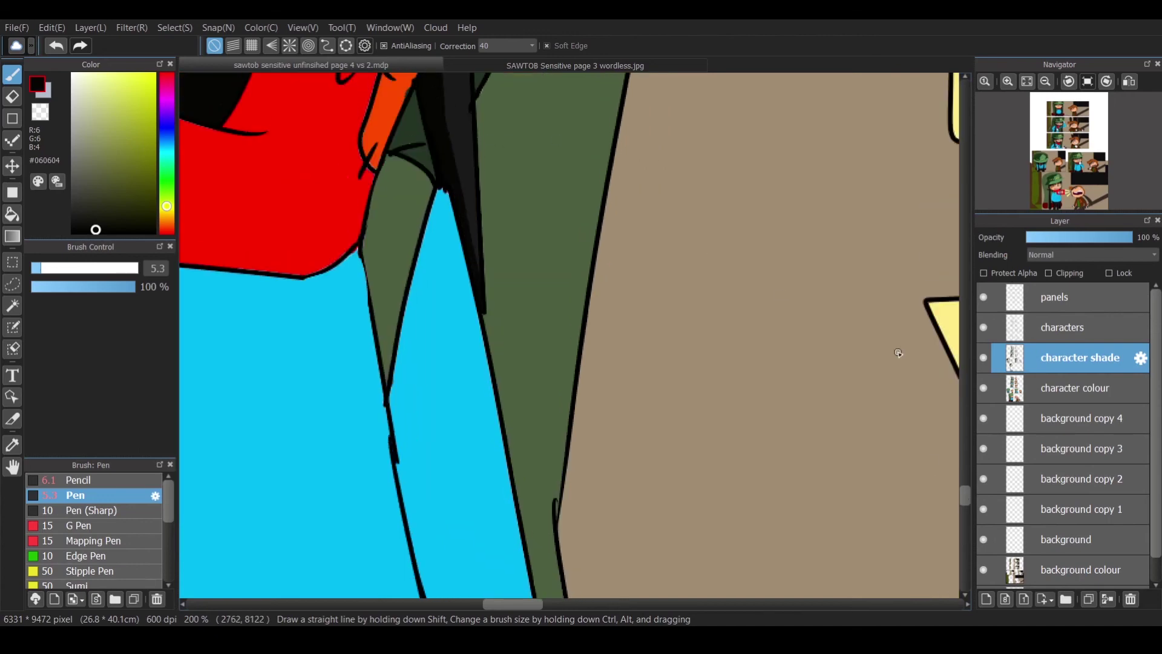
# Tidy the edges and gaps of the #060604 shadows on the legs, trousers and hair strand ends.
pyautogui.scroll(-10, 936, 519)
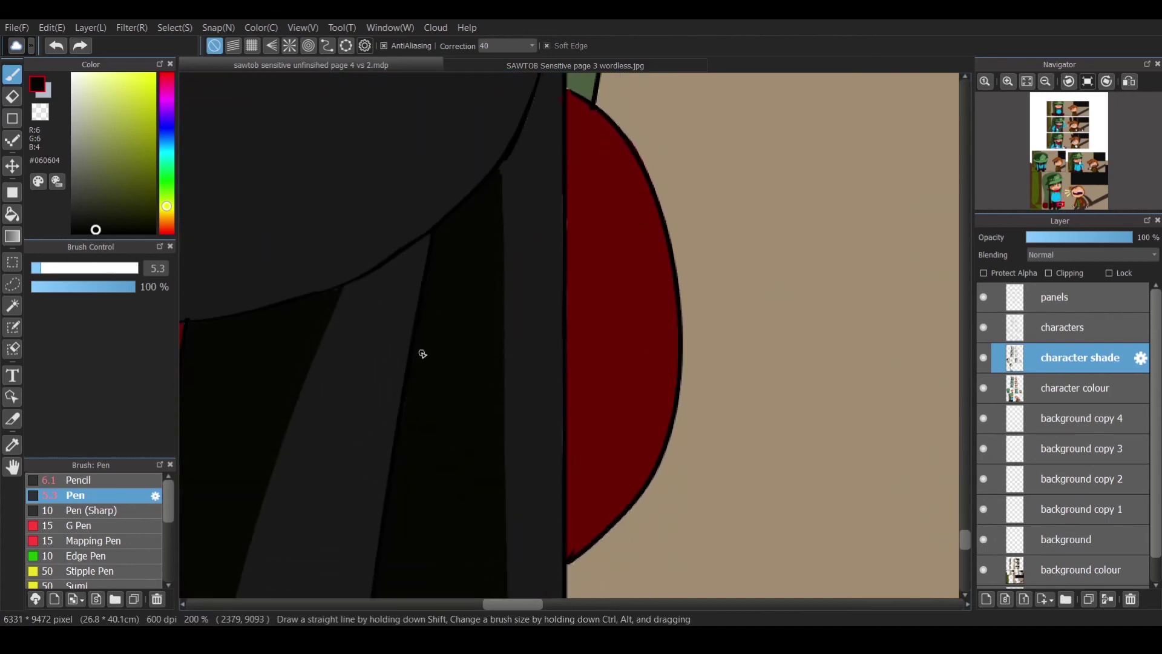
pyautogui.scroll(-5, 956, 490)
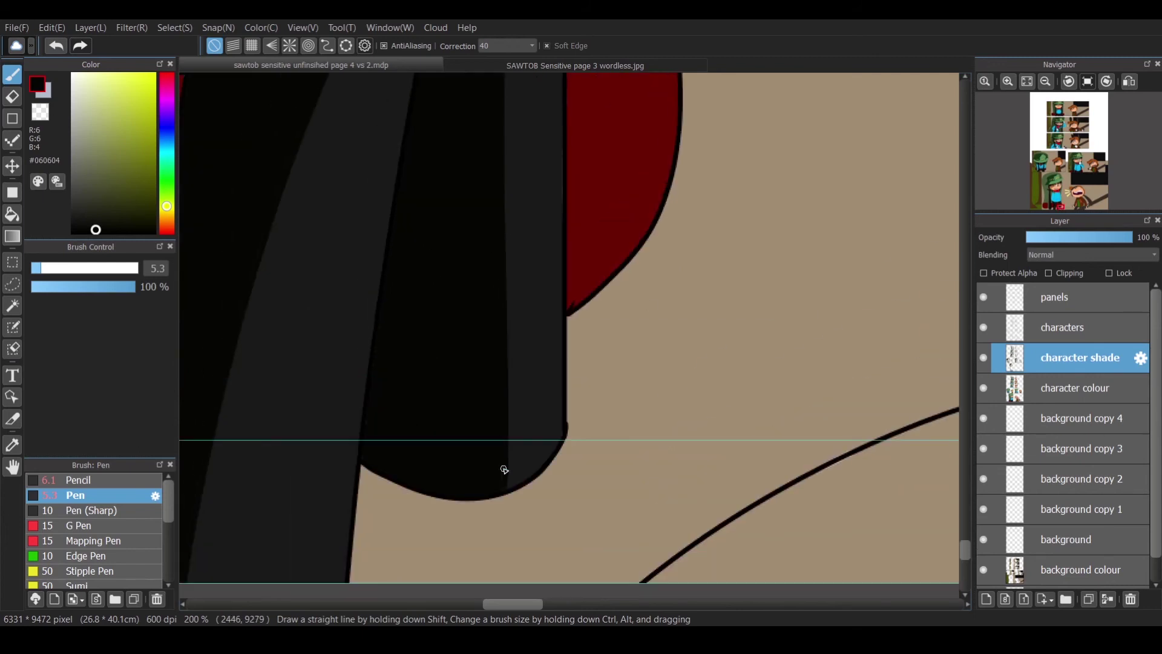
pyautogui.hscroll(-10, 503, 258)
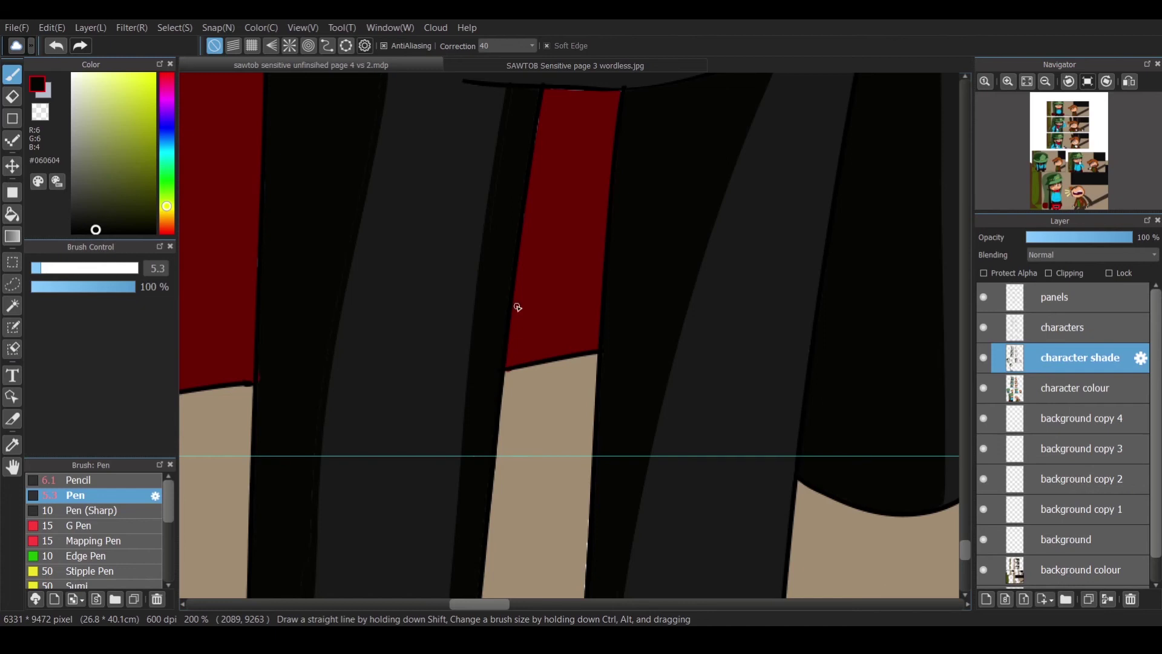
pyautogui.scroll(-7, 308, 502)
pyautogui.scroll(4, 509, 287)
pyautogui.scroll(5, 343, 560)
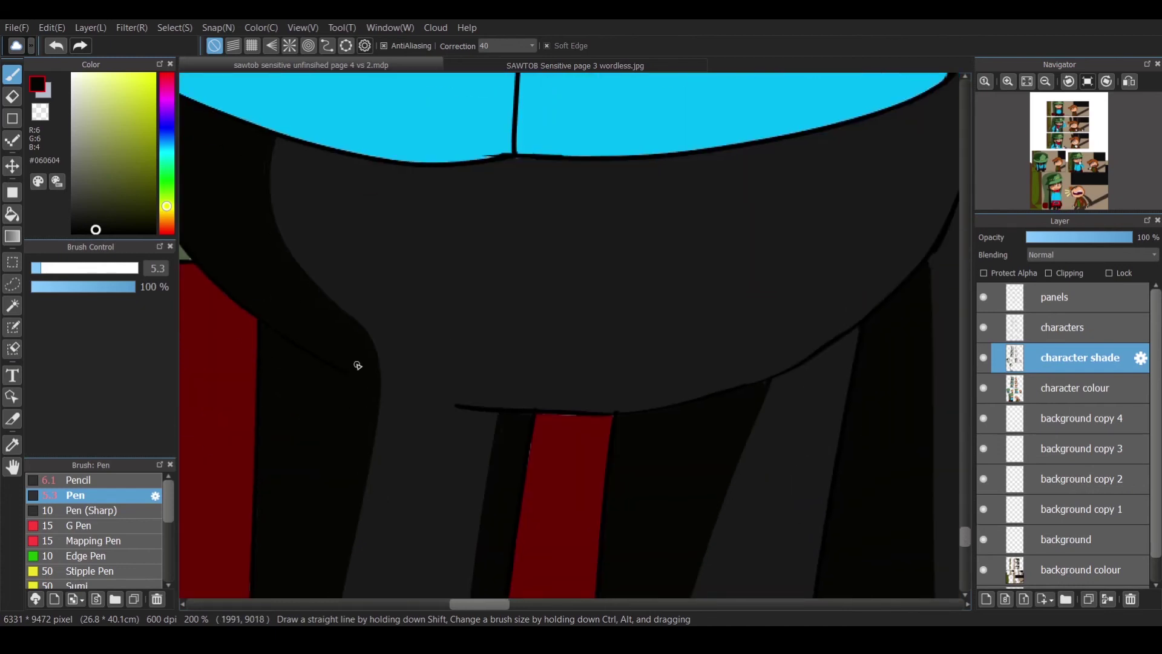
pyautogui.hscroll(-6, 492, 518)
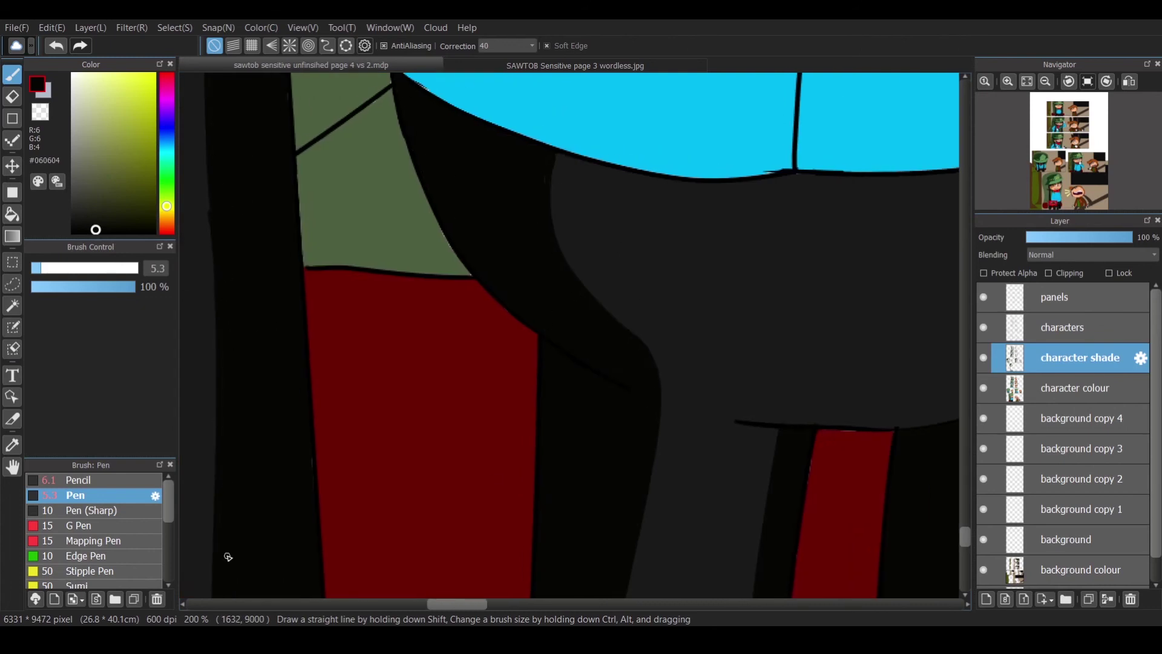
pyautogui.scroll(-6, 327, 373)
pyautogui.scroll(2, 202, 452)
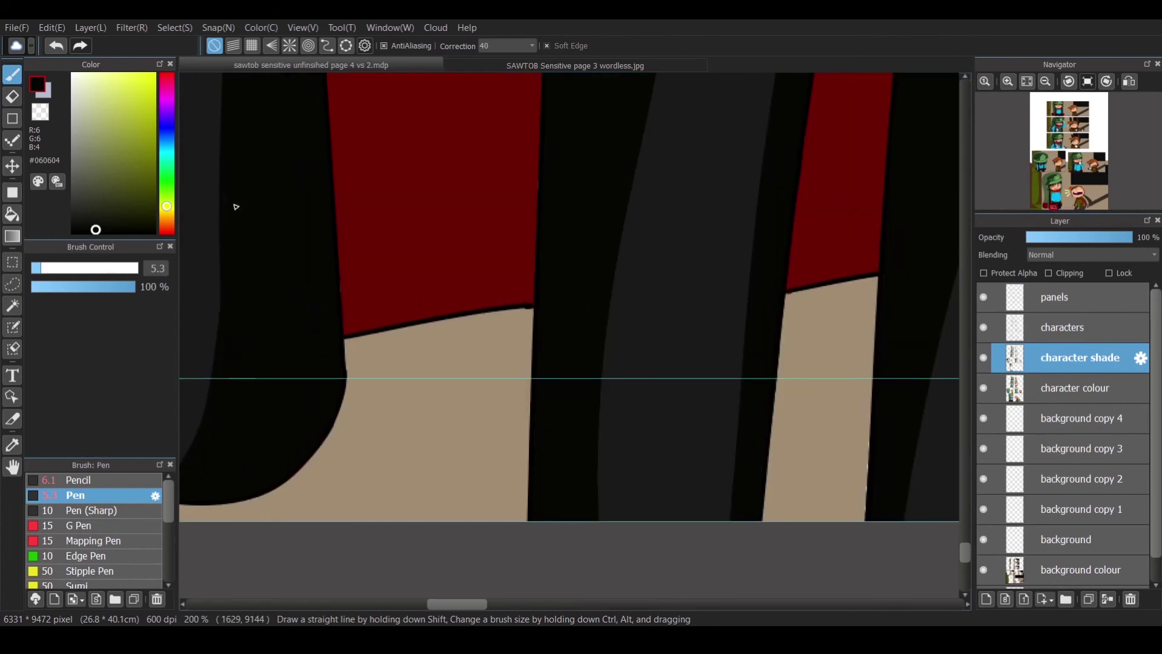
# Touch up the lower near-side hair strand's shadow edge with #060604, sampling the backpack green #4D6040 for adjoining spots.
pyautogui.hscroll(-6, 492, 466)
pyautogui.scroll(5, 521, 303)
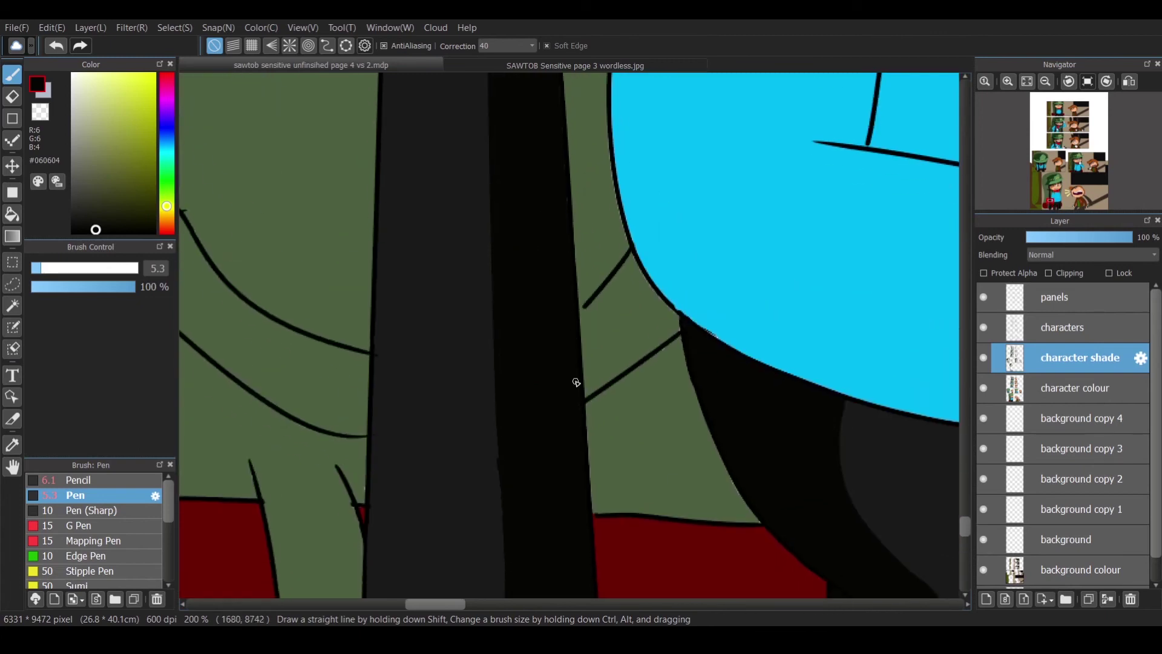
pyautogui.scroll(3, 853, 316)
pyautogui.keyDown('alt'); pyautogui.click(613, 341); pyautogui.keyUp('alt')
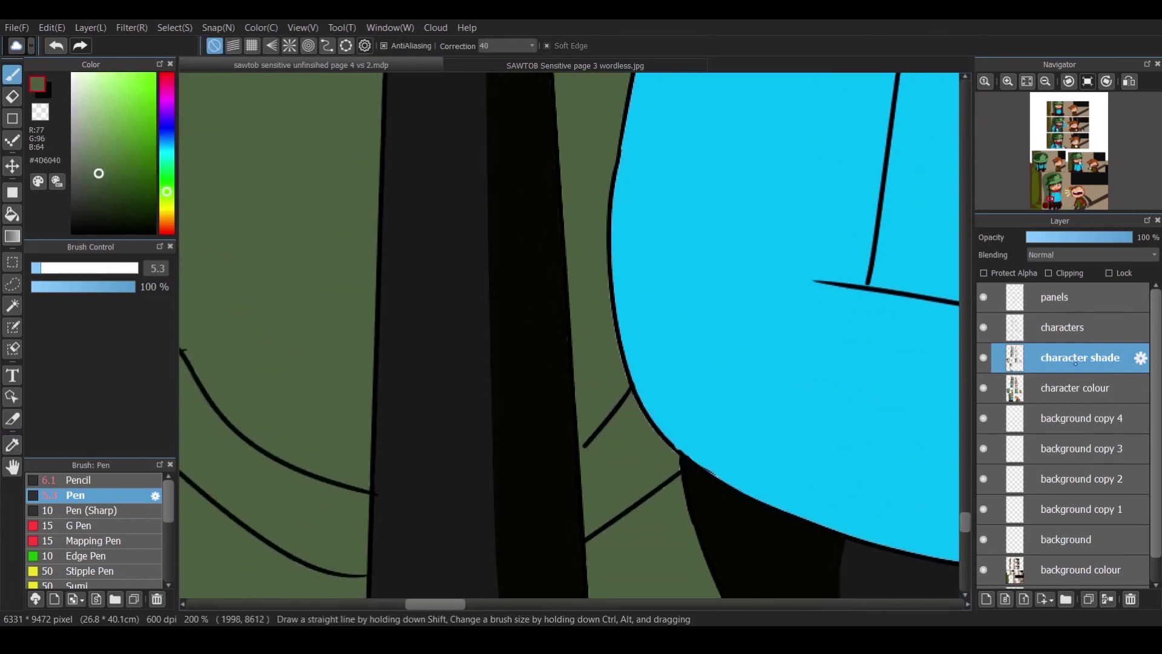
pyautogui.keyDown('alt'); pyautogui.click(502, 348); pyautogui.keyUp('alt')
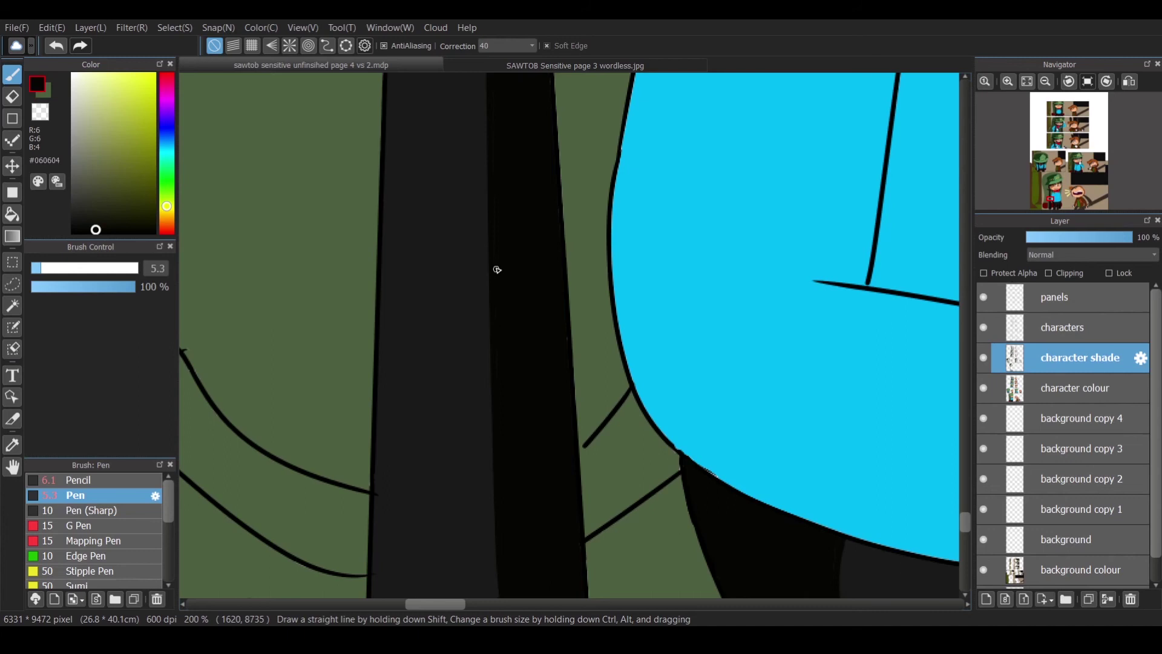
pyautogui.scroll(3, 956, 526)
pyautogui.keyDown('alt'); pyautogui.click(579, 342); pyautogui.keyUp('alt')
pyautogui.keyDown('alt'); pyautogui.click(630, 446); pyautogui.keyUp('alt')
pyautogui.keyDown('alt'); pyautogui.click(796, 140); pyautogui.keyUp('alt')
pyautogui.keyDown('alt'); pyautogui.click(488, 340); pyautogui.keyUp('alt')
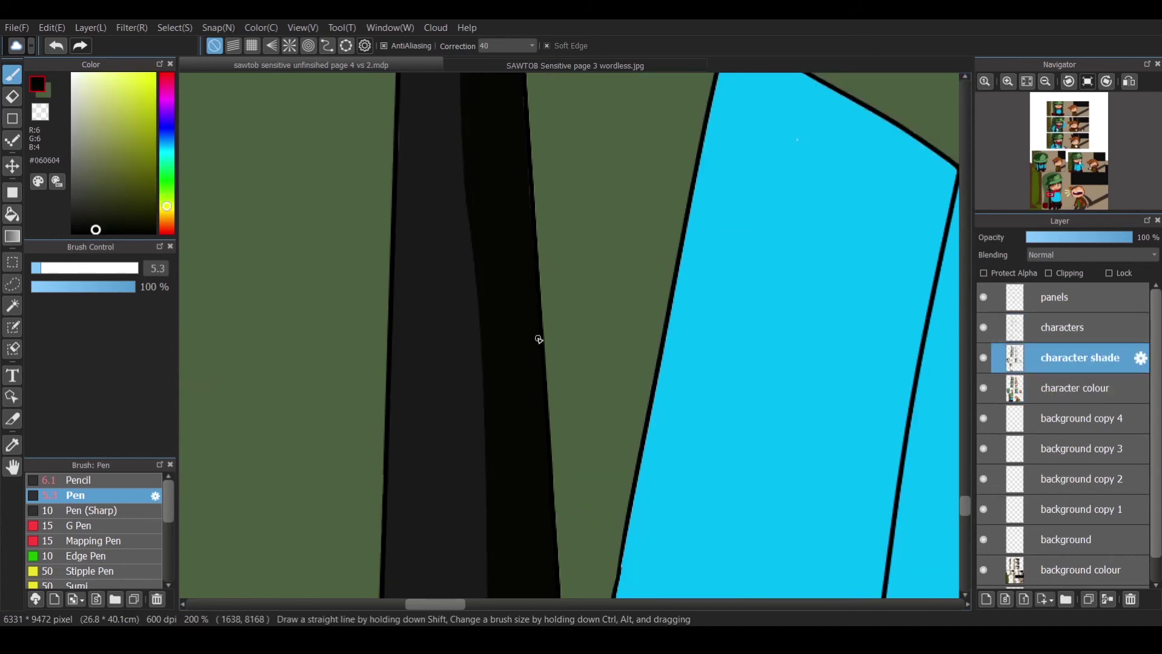
# Clean up the hair strand beside the shoulder strap and extend its #060604 shadow up to the face.
pyautogui.scroll(4, 525, 224)
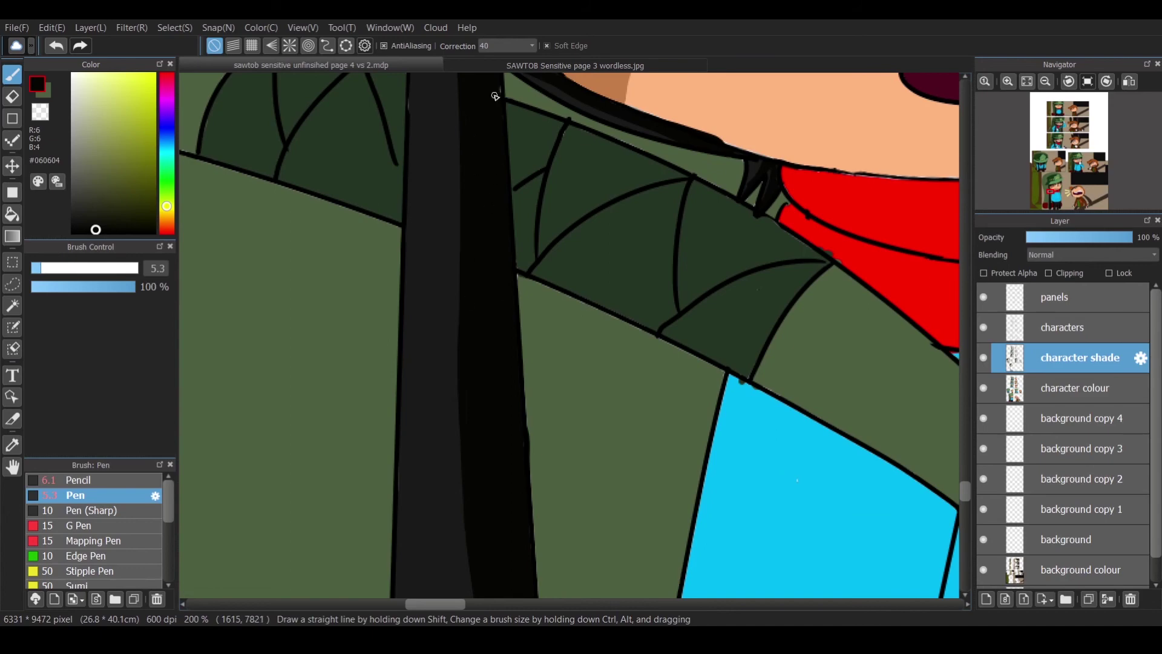
pyautogui.keyDown('alt'); pyautogui.click(470, 109); pyautogui.keyUp('alt')
pyautogui.keyDown('alt'); pyautogui.click(696, 360); pyautogui.keyUp('alt')
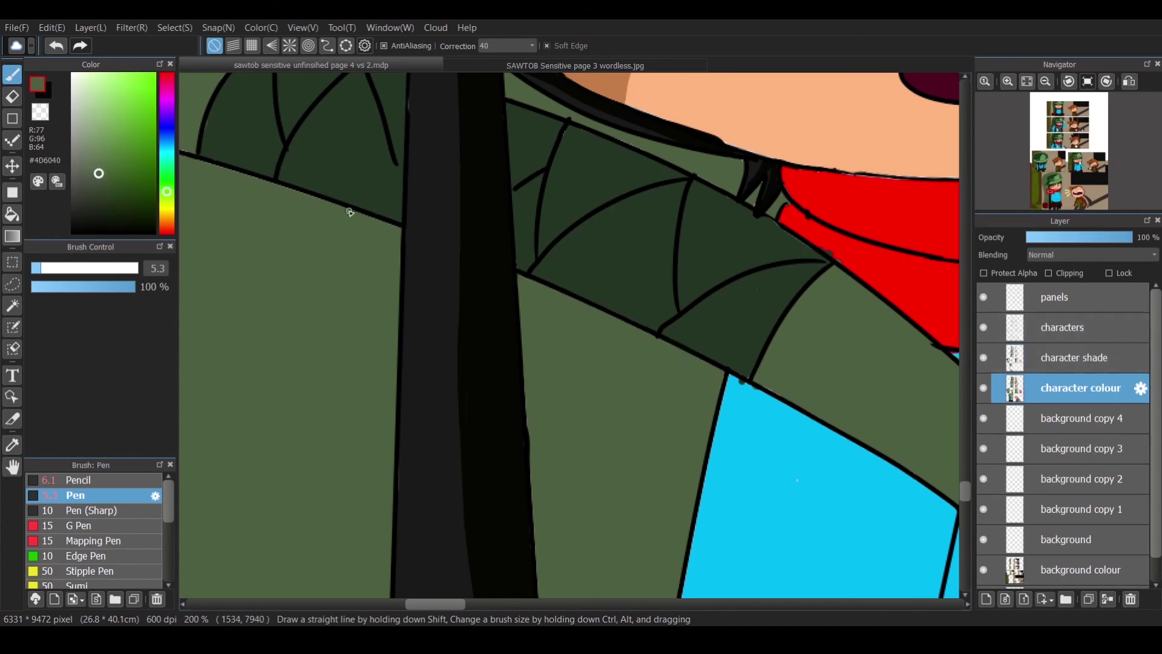
pyautogui.keyDown('alt'); pyautogui.click(472, 297); pyautogui.keyUp('alt')
pyautogui.keyDown('alt'); pyautogui.click(472, 298); pyautogui.keyUp('alt')
pyautogui.scroll(4, 470, 272)
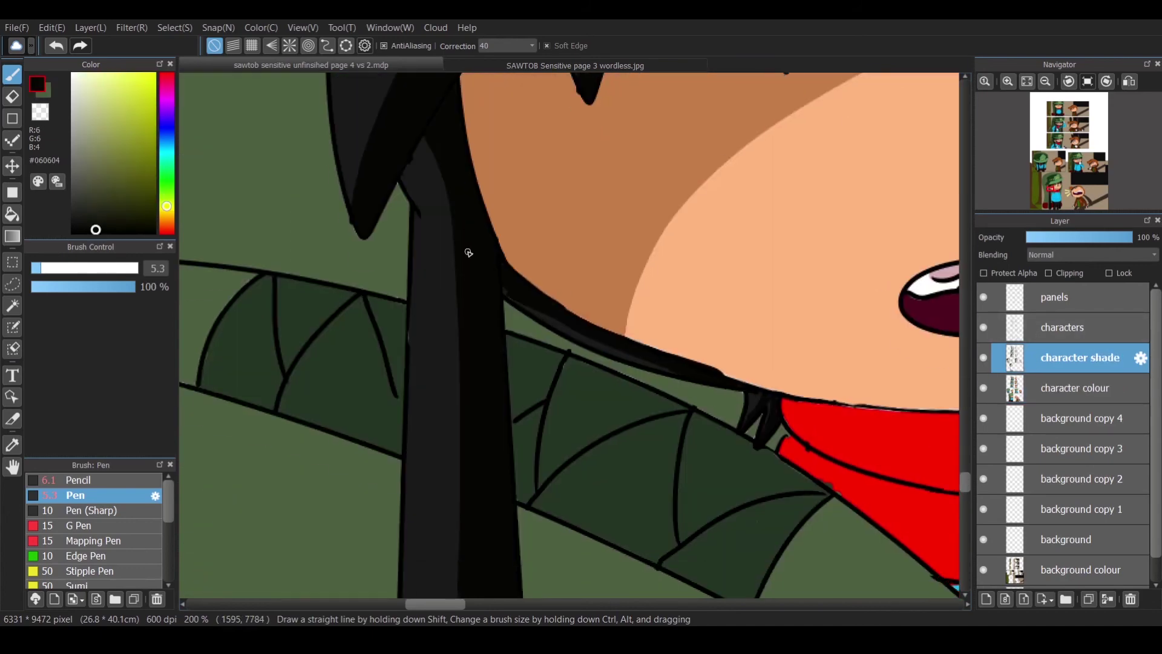
# Pick grey #838383 for the lens shading, using the shaded characters in the neighbouring panel as reference.
pyautogui.scroll(-5, 506, 260)
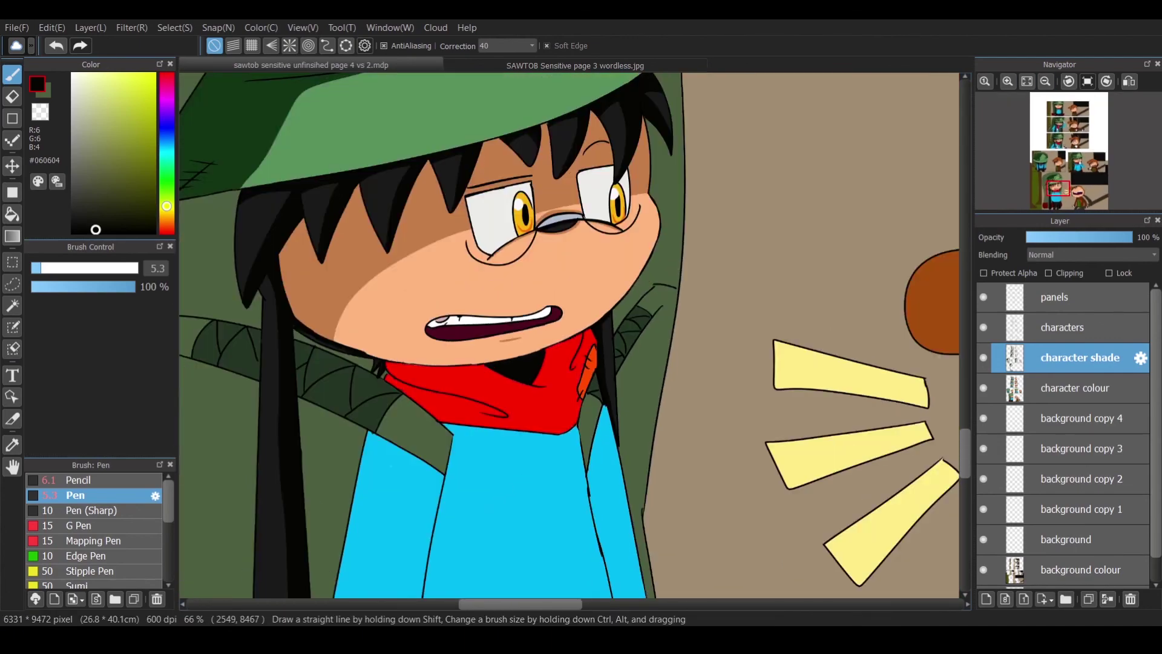
pyautogui.scroll(-4, 575, 339)
pyautogui.press('alt')
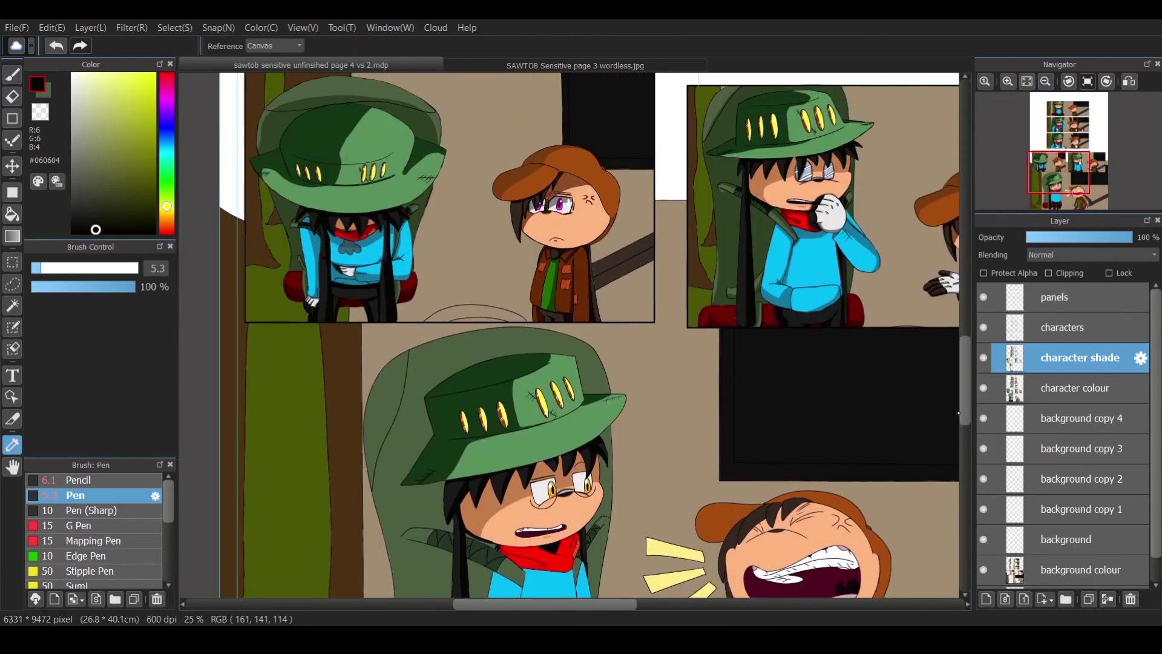
pyautogui.moveTo(958, 413); pyautogui.dragTo(712, 442)
pyautogui.click(768, 240)
pyautogui.scroll(3, 798, 259)
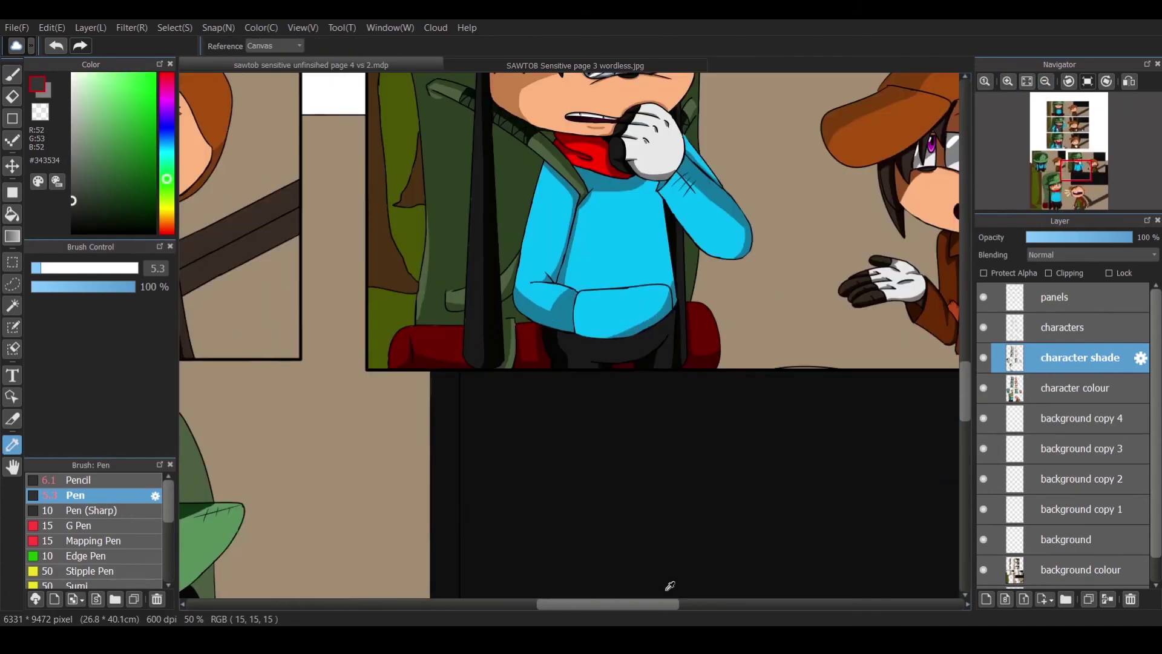
pyautogui.moveTo(669, 585); pyautogui.dragTo(368, 585)
pyautogui.click(662, 195)
pyautogui.click(1008, 81)
pyautogui.click(1007, 81)
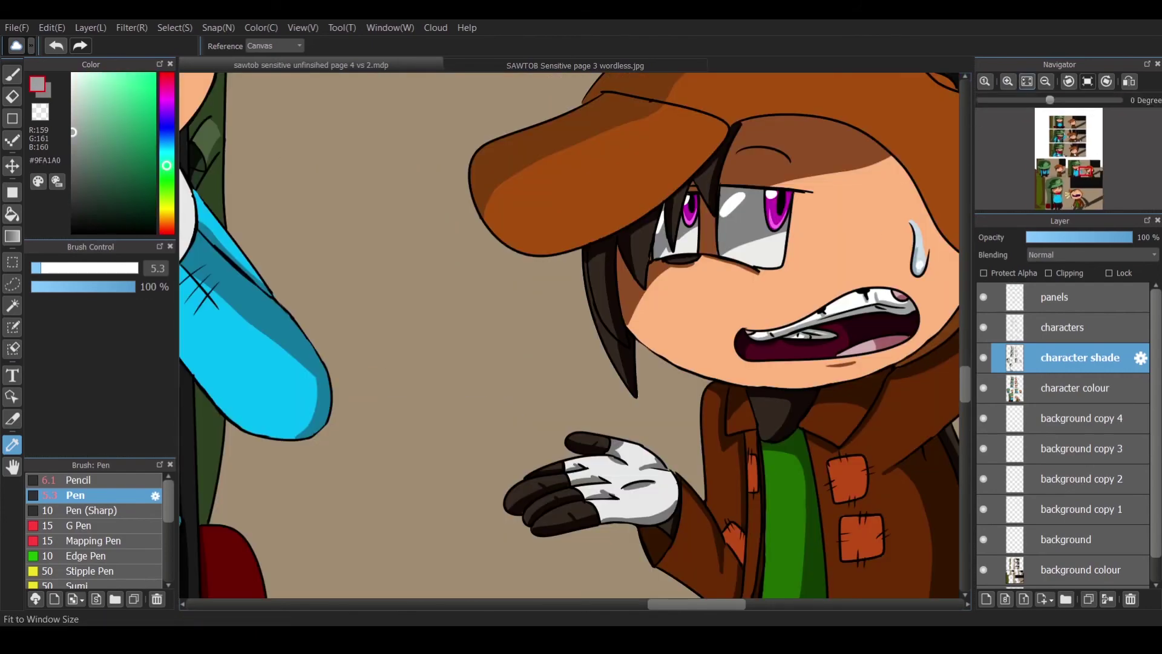
pyautogui.scroll(-2, 666, 303)
pyautogui.scroll(2, 665, 272)
pyautogui.click(557, 383)
# Outline a curved shadow on both glasses lenses and fill it with #838383 around the yellow eyes.
pyautogui.scroll(1, 533, 363)
pyautogui.moveTo(566, 312); pyautogui.dragTo(513, 388)
pyautogui.moveTo(786, 272); pyautogui.dragTo(737, 318)
pyautogui.press('g')
pyautogui.click(520, 266)
pyautogui.click(754, 242)
pyautogui.click(820, 233)
pyautogui.press('b')
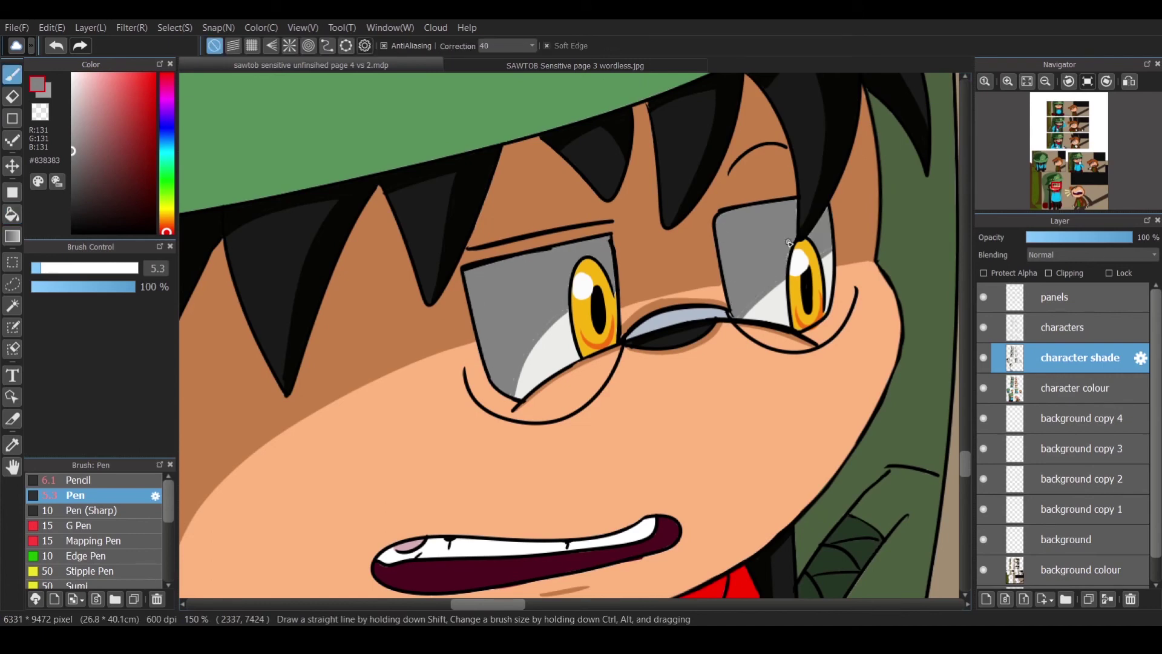
# Paint an oval #FCFCFC highlight on each shaded lens.
pyautogui.keyDown('alt'); pyautogui.click(800, 260); pyautogui.keyUp('alt')
pyautogui.moveTo(517, 270); pyautogui.dragTo(507, 314)
pyautogui.moveTo(758, 217); pyautogui.dragTo(744, 235)
# Sample #596573 from the panel above, shade the nose's grey-blue highlight with it, and pick white #FFFFFF.
pyautogui.press('i')
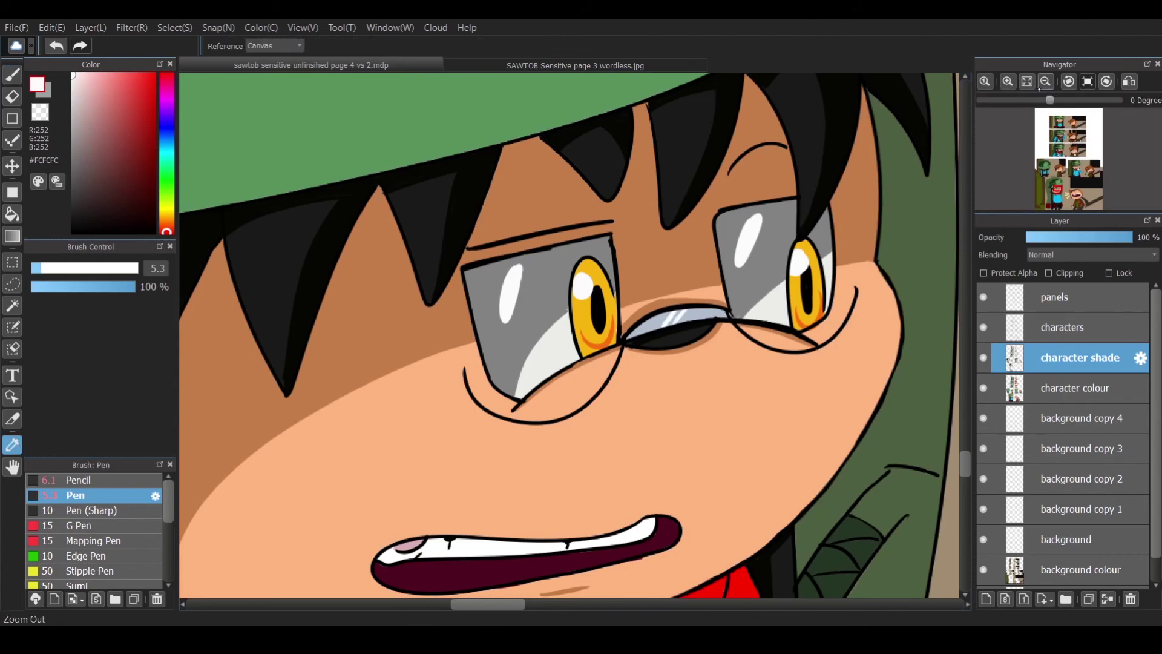
pyautogui.scroll(-2, 206, 166)
pyautogui.click(611, 123)
pyautogui.click(611, 123)
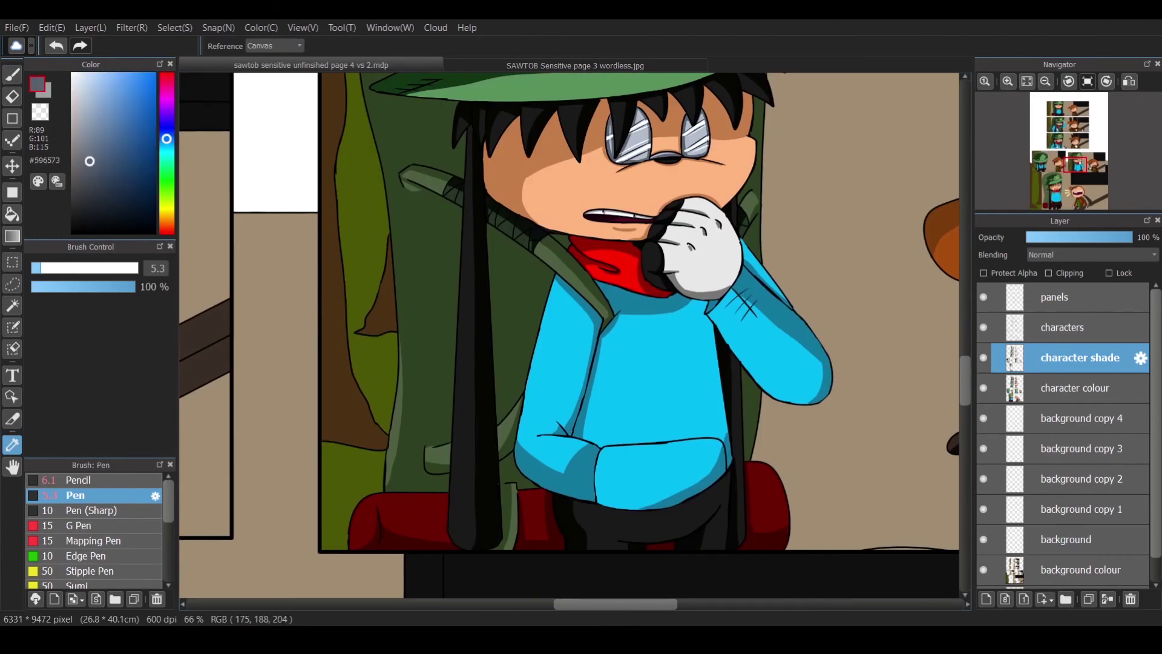
pyautogui.scroll(3, 688, 136)
pyautogui.press('b')
pyautogui.moveTo(786, 138); pyautogui.dragTo(871, 124)
pyautogui.hotkey('ctrl', 'z')
pyautogui.moveTo(778, 148); pyautogui.dragTo(865, 125)
pyautogui.keyDown('alt'); pyautogui.click(810, 138); pyautogui.keyUp('alt')
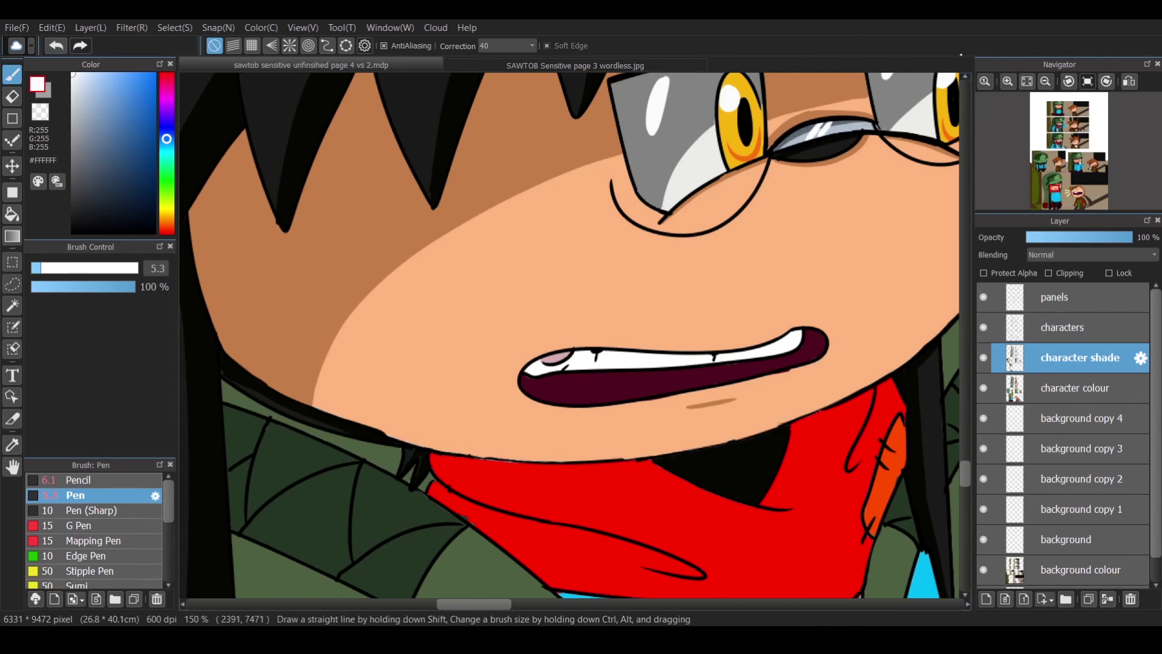
# Shade the lower edge of the teeth with grey #9FA1A0.
pyautogui.scroll(-2, 550, 373)
pyautogui.keyDown('alt'); pyautogui.click(549, 373); pyautogui.keyUp('alt')
pyautogui.scroll(2, 549, 374)
pyautogui.moveTo(549, 374); pyautogui.dragTo(798, 343)
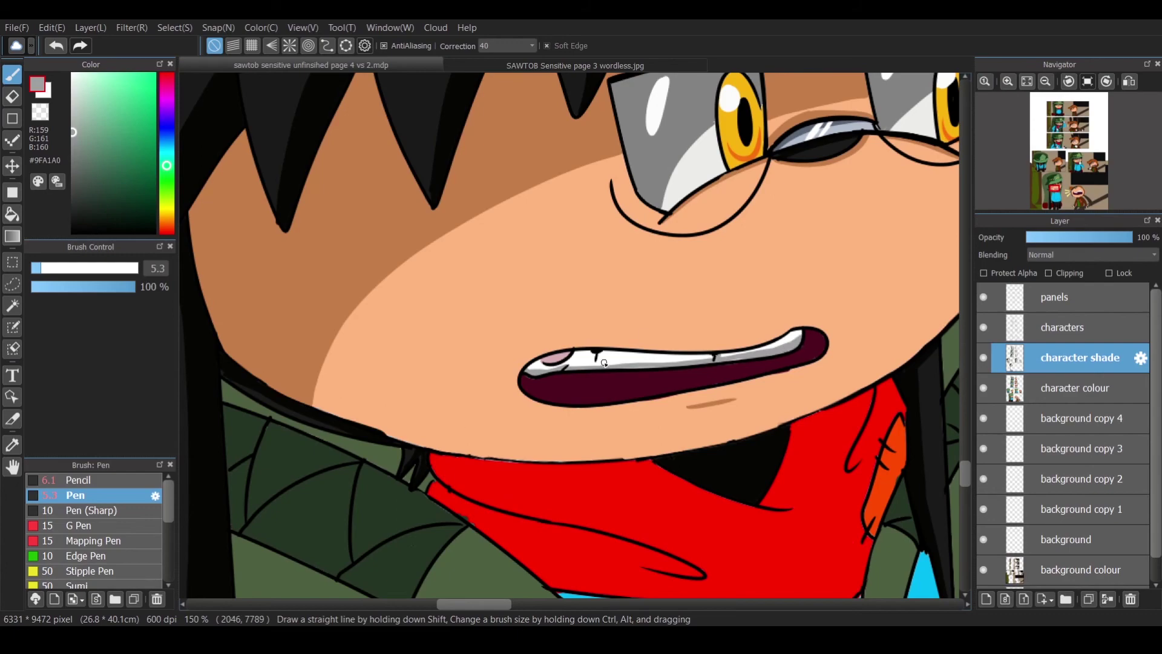
# Shade the inside of the open mouth with dark maroon #21030D.
pyautogui.scroll(-5, 667, 302)
pyautogui.press('i')
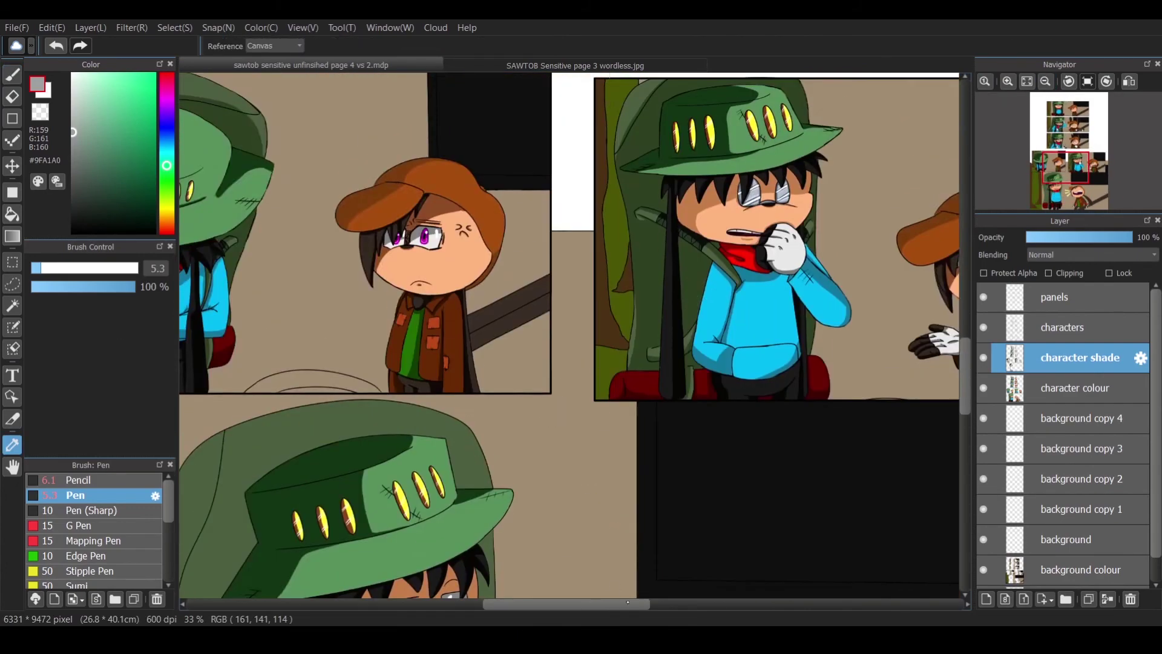
pyautogui.scroll(5, 419, 378)
pyautogui.press('b')
pyautogui.scroll(-1, 419, 378)
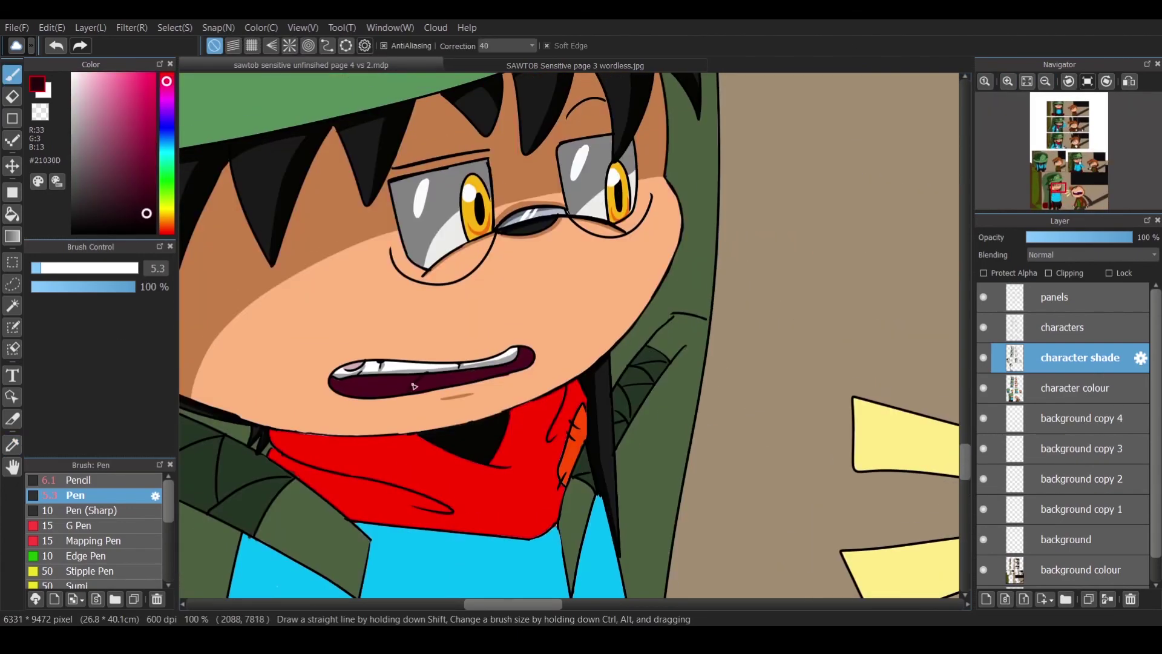
pyautogui.scroll(2, 419, 378)
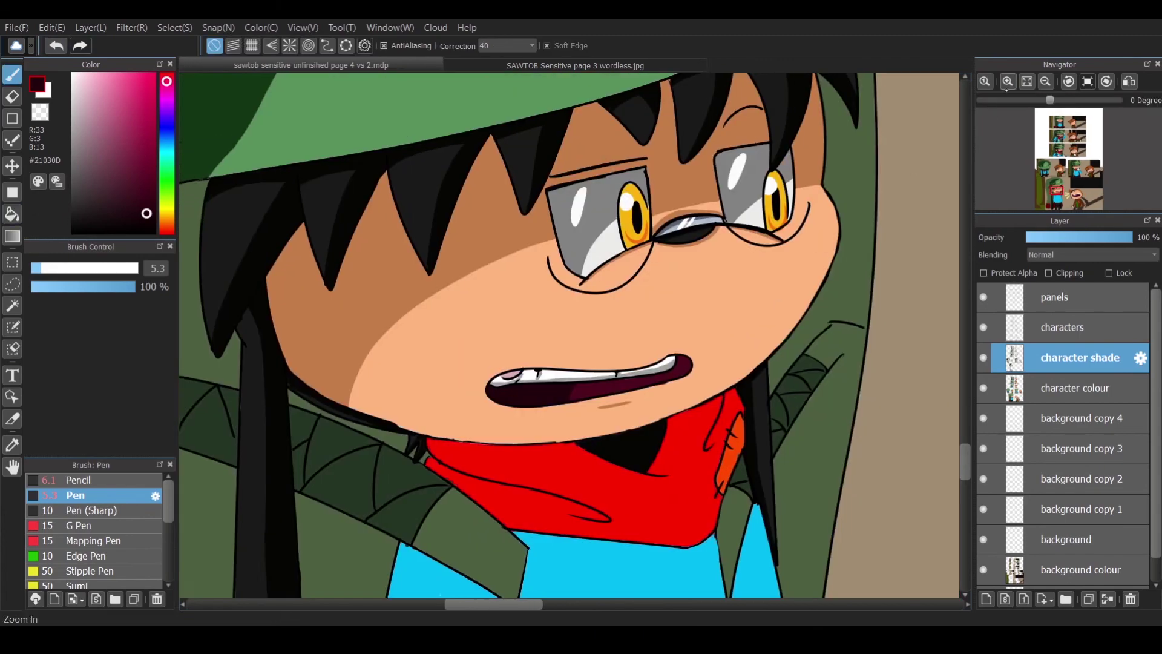
pyautogui.press('i')
pyautogui.scroll(-6, 855, 202)
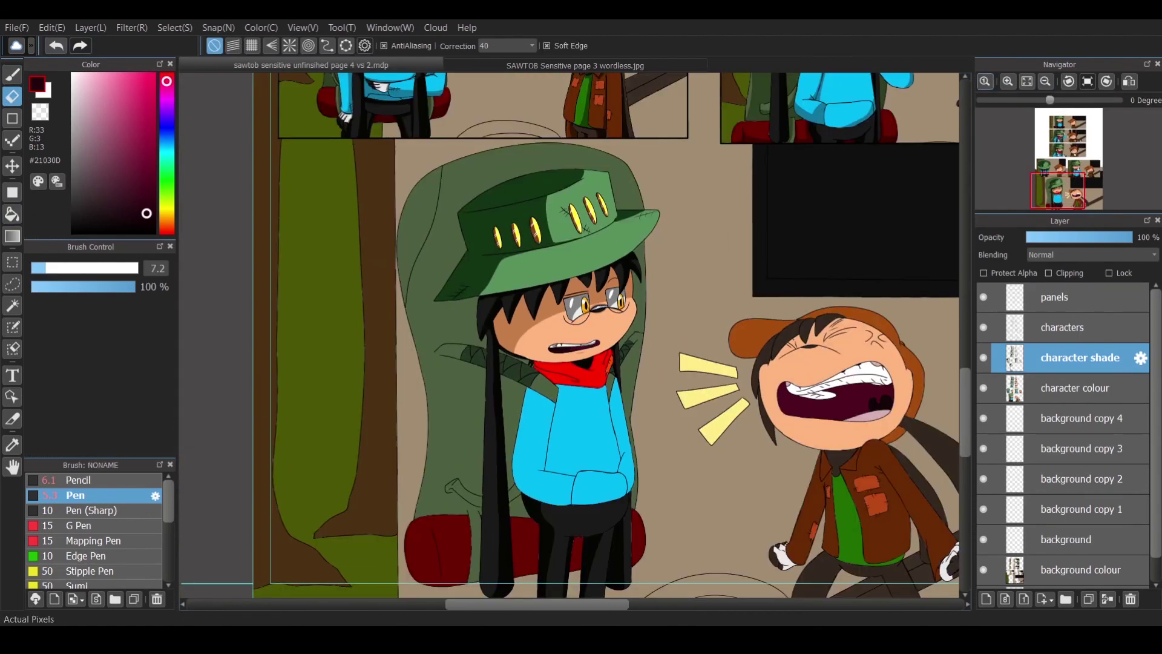
# Outline the shadow areas on the hatted character's red scarf in dark red #920000 and fill the lower fold.
pyautogui.scroll(4, 580, 532)
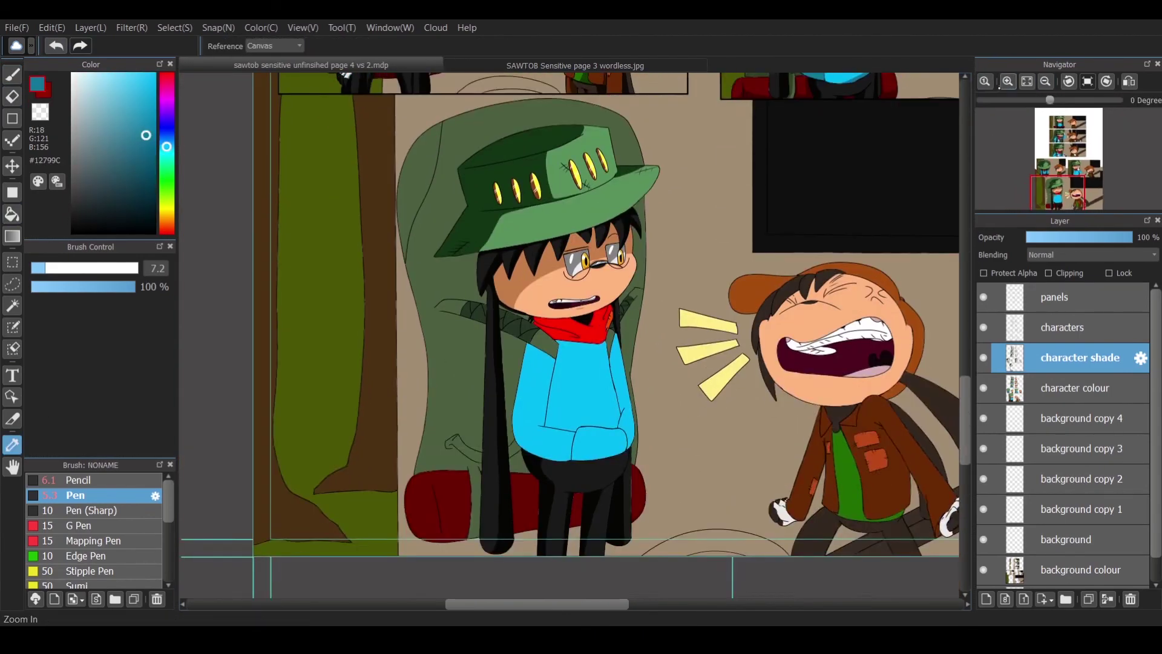
pyautogui.press('b')
pyautogui.moveTo(460, 283)
pyautogui.mouseDown()
pyautogui.moveTo(648, 302)
pyautogui.moveTo(472, 288)
pyautogui.mouseUp()
pyautogui.moveTo(605, 340); pyautogui.dragTo(479, 330)
pyautogui.moveTo(664, 296); pyautogui.dragTo(723, 221)
pyautogui.moveTo(714, 261); pyautogui.dragTo(746, 239)
pyautogui.press('g')
pyautogui.click(484, 306)
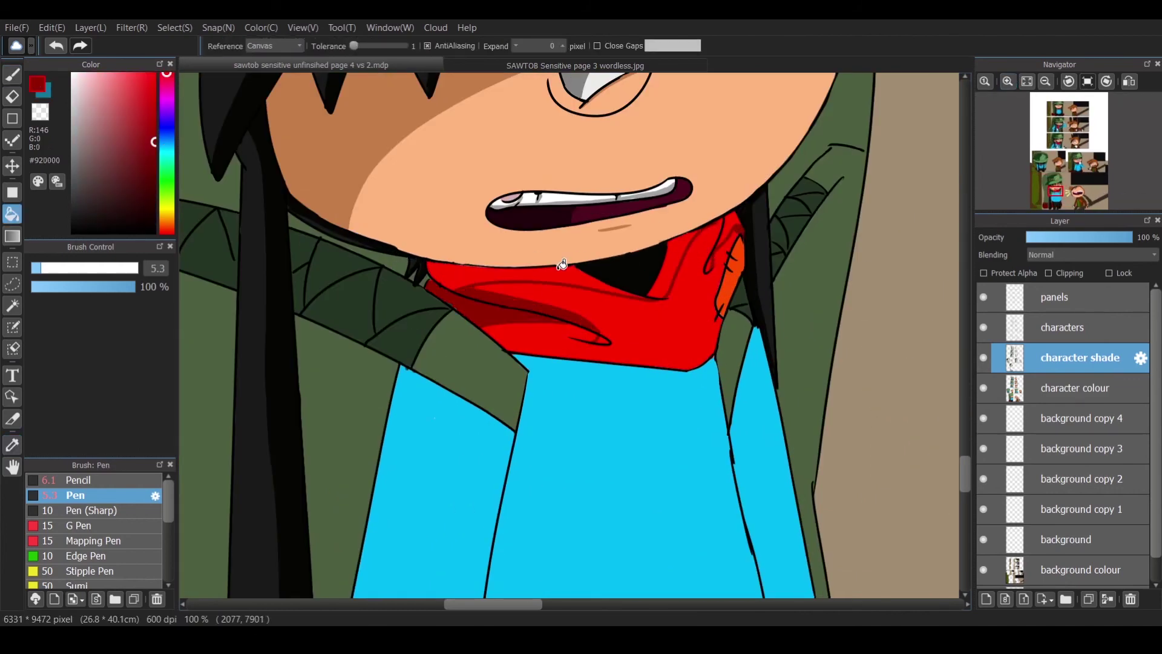
# Fill the remaining scarf shadows under the chin with #920000 and touch up the fold edges.
pyautogui.click(562, 267)
pyautogui.click(672, 261)
pyautogui.click(729, 230)
pyautogui.scroll(2, 743, 259)
pyautogui.press('b')
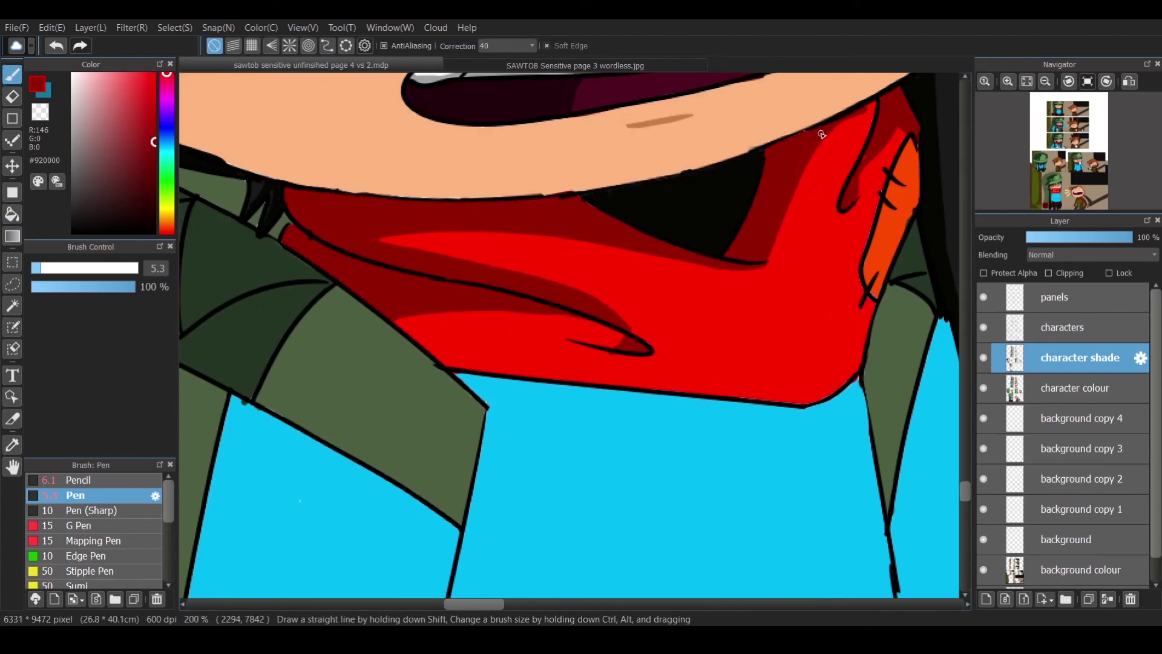
pyautogui.moveTo(859, 195); pyautogui.dragTo(893, 138)
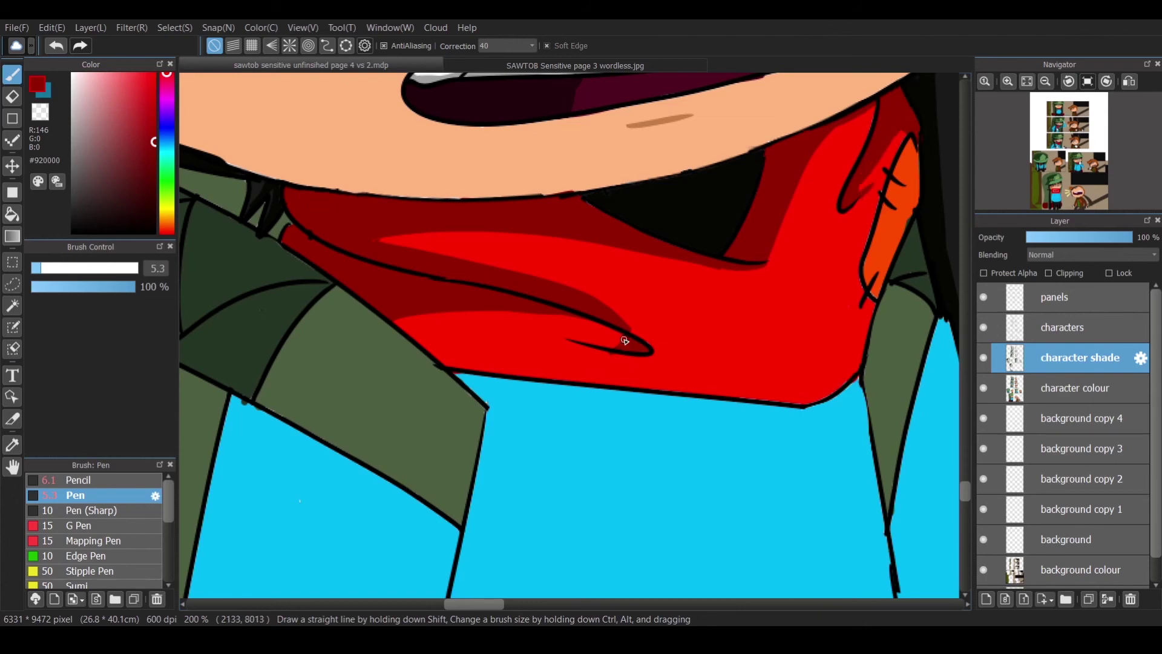
# Switch to dark blue #12799C and outline the shadow along the inner edge of the near sweater sleeve.
pyautogui.scroll(-3, 618, 252)
pyautogui.press('x')
pyautogui.hotkey('ctrl', 'z')
pyautogui.moveTo(511, 381); pyautogui.dragTo(538, 536)
pyautogui.scroll(1, 489, 375)
pyautogui.scroll(-2, 568, 336)
# Outline the sweater's shadows below the scarf, on the far sleeve, around the folded cuffs and along the torso's edge in #12799C.
pyautogui.moveTo(543, 271); pyautogui.dragTo(668, 268)
pyautogui.hotkey('ctrl', 'z')
pyautogui.moveTo(543, 271)
pyautogui.mouseDown()
pyautogui.moveTo(673, 267)
pyautogui.moveTo(708, 469)
pyautogui.mouseUp()
pyautogui.moveTo(721, 439)
pyautogui.mouseDown()
pyautogui.moveTo(712, 485)
pyautogui.moveTo(729, 537)
pyautogui.mouseUp()
pyautogui.moveTo(570, 522); pyautogui.dragTo(565, 580)
pyautogui.moveTo(576, 563); pyautogui.dragTo(719, 552)
pyautogui.moveTo(548, 272); pyautogui.dragTo(527, 483)
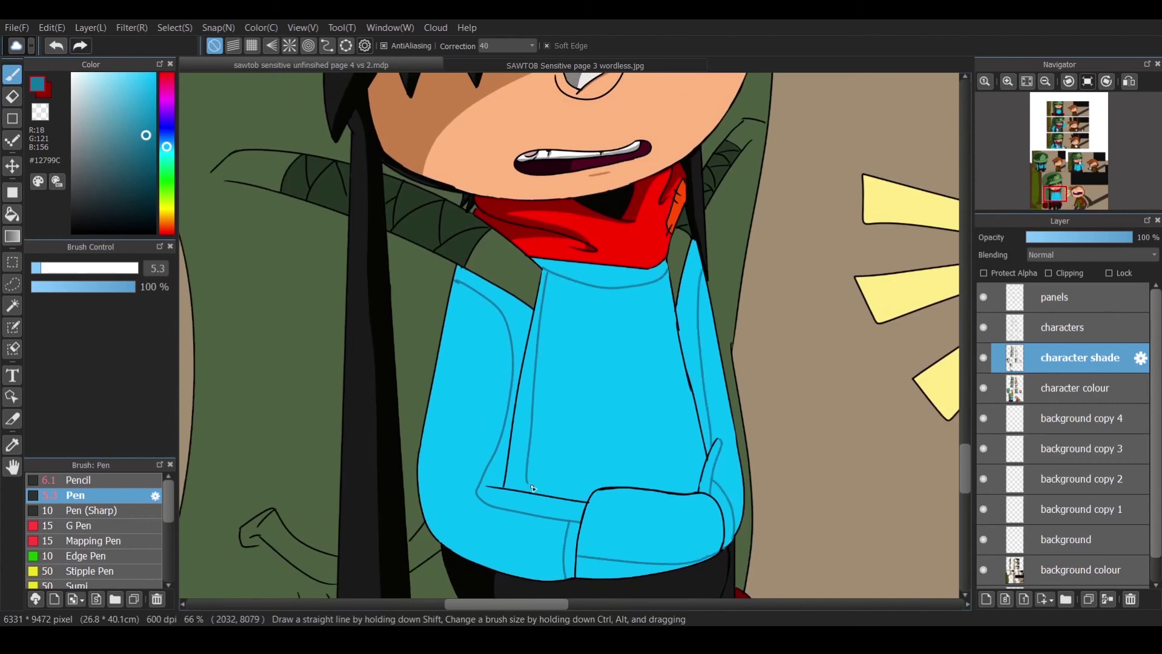
# Fill the outlined sweater shadows on the sleeves, torso, collar and cuffs with dark blue #12799C.
pyautogui.press('g')
pyautogui.click(511, 393)
pyautogui.click(533, 375)
pyautogui.click(606, 277)
pyautogui.click(720, 393)
pyautogui.hotkey('ctrl', 'z')
pyautogui.click(696, 363)
pyautogui.click(725, 459)
pyautogui.click(605, 527)
# Touch up the shadow edges on the sweater's collar and near sleeve, tapering the shade at the elbow crease.
pyautogui.hotkey('ctrl', '+')
pyautogui.hotkey('ctrl', '+')
pyautogui.hotkey('ctrl', '+')
pyautogui.press('p')
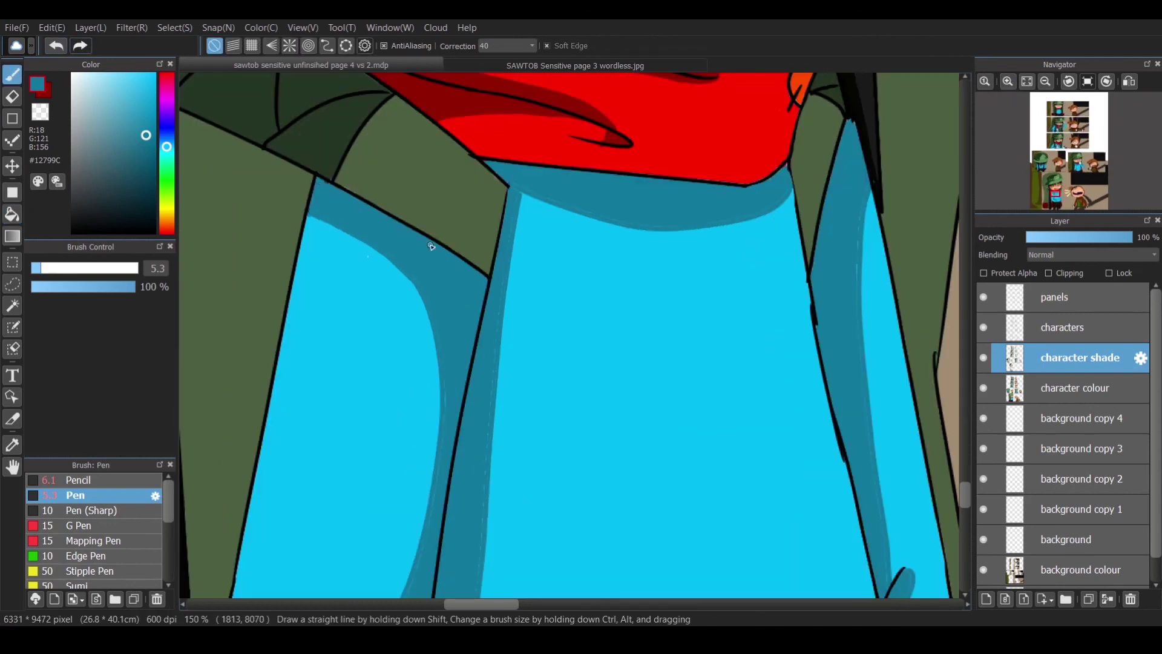
pyautogui.moveTo(740, 228)
pyautogui.mouseDown()
pyautogui.moveTo(646, 233)
pyautogui.moveTo(661, 225)
pyautogui.mouseUp()
pyautogui.moveTo(269, 248); pyautogui.dragTo(492, 425)
pyautogui.scroll(-5, 367, 257)
pyautogui.moveTo(419, 274)
pyautogui.mouseDown()
pyautogui.moveTo(396, 338)
pyautogui.moveTo(304, 422)
pyautogui.moveTo(414, 454)
pyautogui.moveTo(308, 412)
pyautogui.moveTo(292, 423)
pyautogui.mouseUp()
pyautogui.press('e')
pyautogui.press('p')
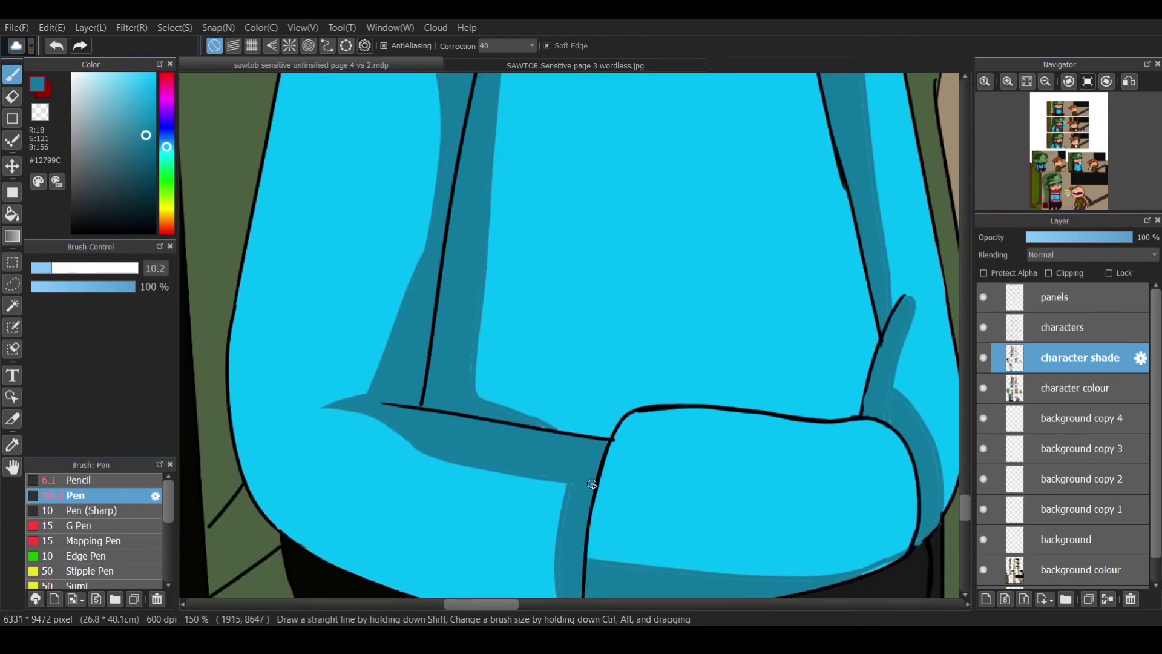
# Clean up the #12799C shadow edges along the bottom of the folded arms and on the far sleeve.
pyautogui.scroll(-5, 563, 384)
pyautogui.moveTo(590, 311)
pyautogui.mouseDown()
pyautogui.moveTo(617, 373)
pyautogui.moveTo(901, 356)
pyautogui.mouseUp()
pyautogui.press('e')
pyautogui.press('p')
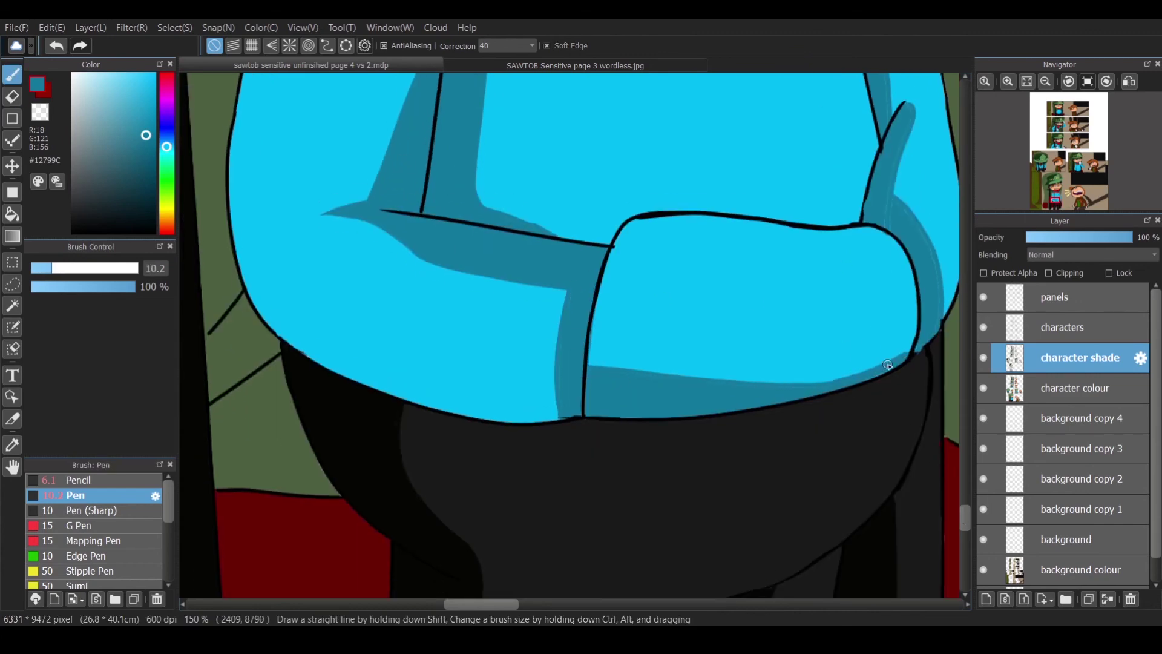
pyautogui.moveTo(946, 443); pyautogui.dragTo(559, 455)
pyautogui.scroll(3, 957, 519)
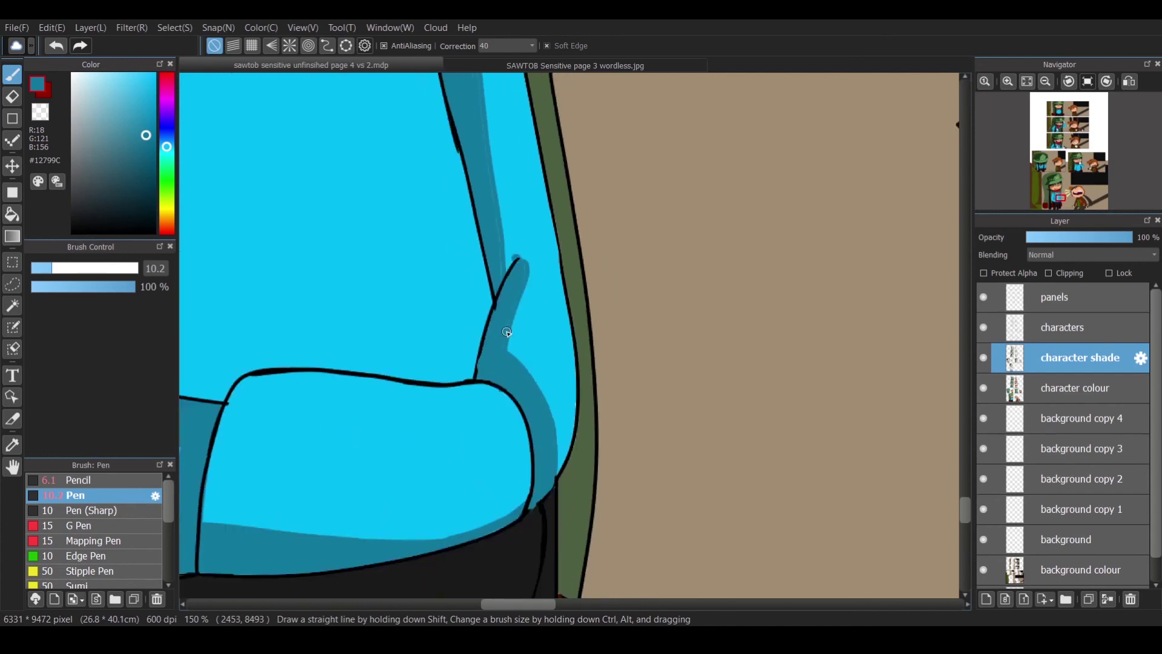
pyautogui.scroll(5, 953, 501)
pyautogui.scroll(-4, 417, 115)
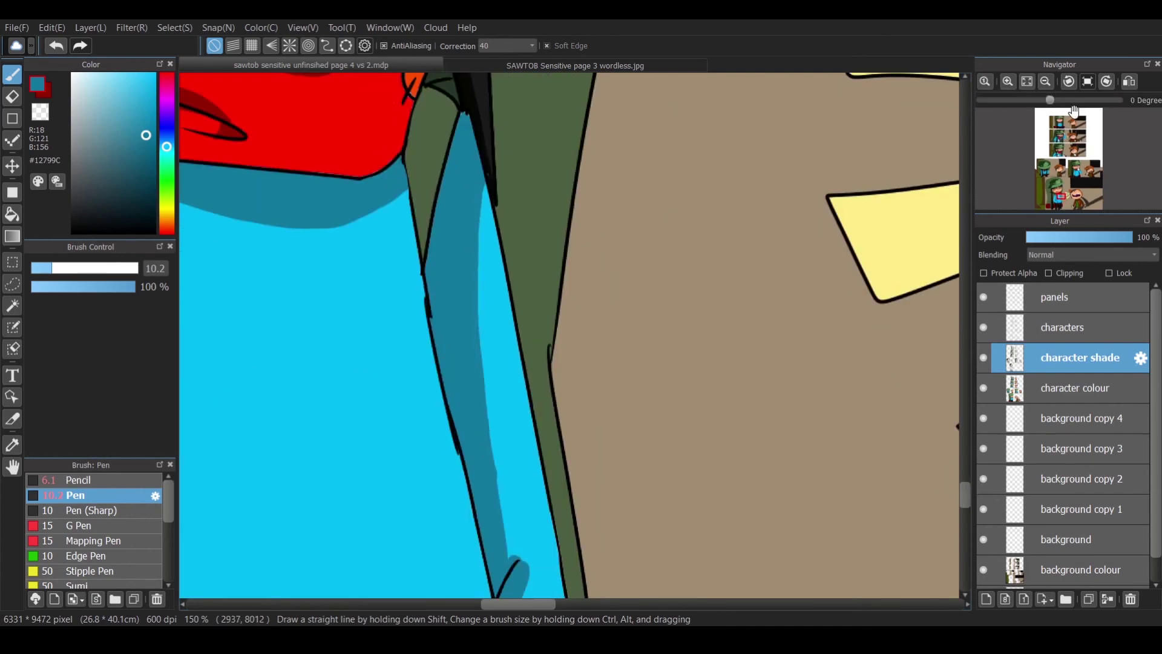
# Sample near-black green #090F09 from the panel above and shade the upper half of the near shoulder strap's padding.
pyautogui.press('i')
pyautogui.scroll(3, 750, 283)
pyautogui.click(750, 284)
pyautogui.click(750, 284)
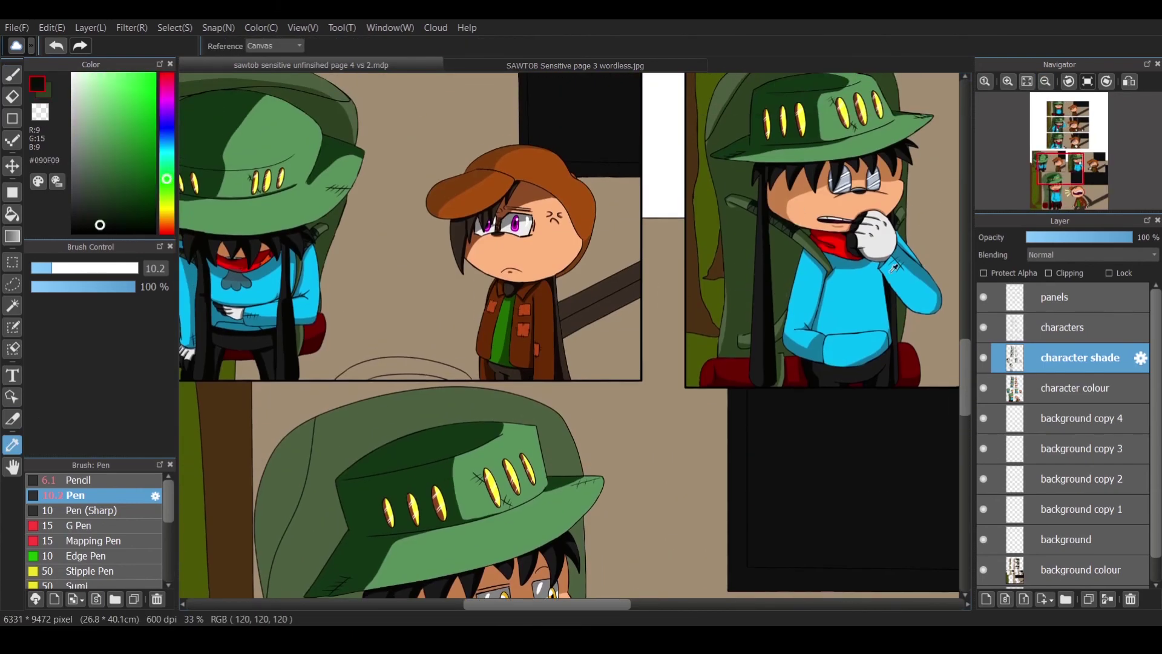
pyautogui.hscroll(5, 750, 284)
pyautogui.press('p')
pyautogui.scroll(3, 605, 333)
pyautogui.scroll(5, 545, 303)
pyautogui.moveTo(241, 260)
pyautogui.mouseDown()
pyautogui.moveTo(298, 249)
pyautogui.moveTo(341, 232)
pyautogui.moveTo(259, 226)
pyautogui.moveTo(327, 233)
pyautogui.moveTo(339, 254)
pyautogui.moveTo(535, 345)
pyautogui.mouseUp()
pyautogui.moveTo(396, 245)
pyautogui.mouseDown()
pyautogui.moveTo(482, 281)
pyautogui.moveTo(400, 251)
pyautogui.moveTo(524, 327)
pyautogui.moveTo(496, 297)
pyautogui.moveTo(559, 346)
pyautogui.moveTo(516, 377)
pyautogui.mouseUp()
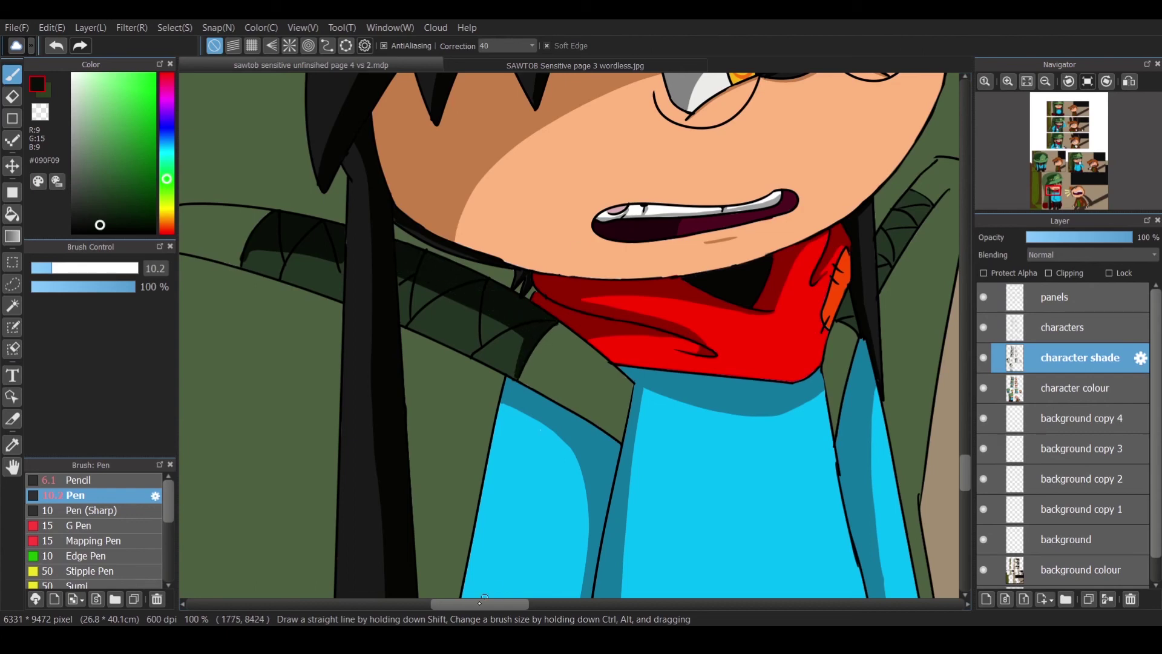
# Shade the padding of the far shoulder strap beside the hair and scarf with #090F09.
pyautogui.scroll(2, 559, 346)
pyautogui.hscroll(5, 559, 347)
pyautogui.moveTo(524, 181); pyautogui.dragTo(554, 136)
pyautogui.moveTo(515, 205)
pyautogui.mouseDown()
pyautogui.moveTo(561, 139)
pyautogui.moveTo(514, 181)
pyautogui.moveTo(551, 133)
pyautogui.moveTo(508, 195)
pyautogui.mouseUp()
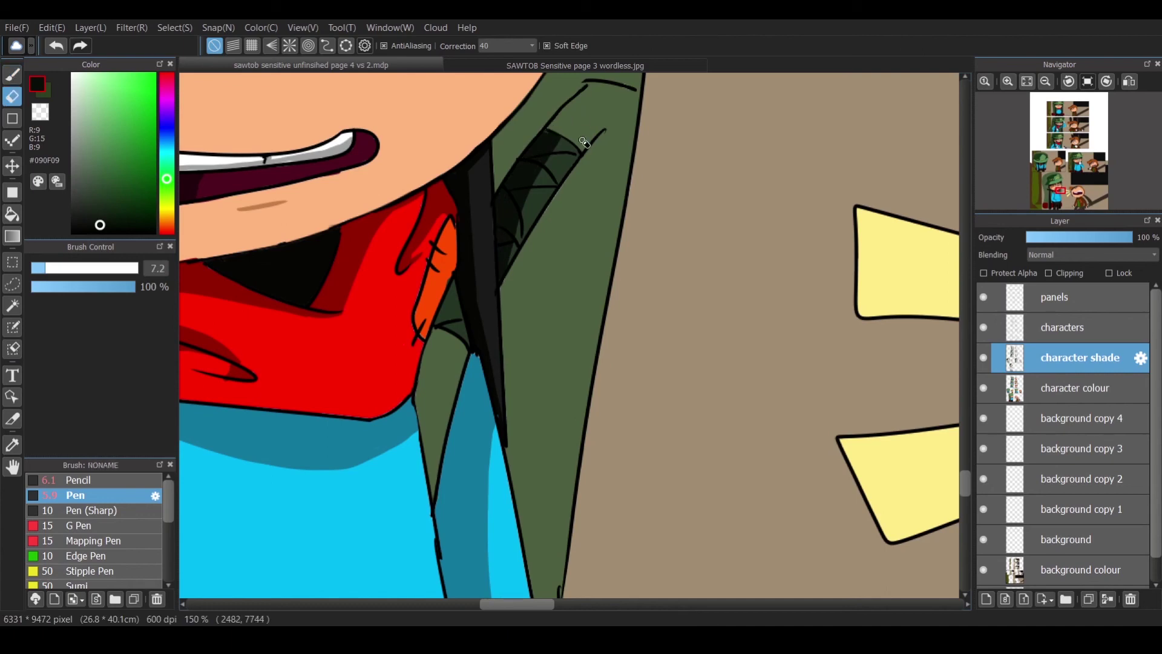
pyautogui.moveTo(459, 281)
pyautogui.mouseDown()
pyautogui.moveTo(451, 330)
pyautogui.moveTo(450, 301)
pyautogui.mouseUp()
pyautogui.scroll(-5, 450, 302)
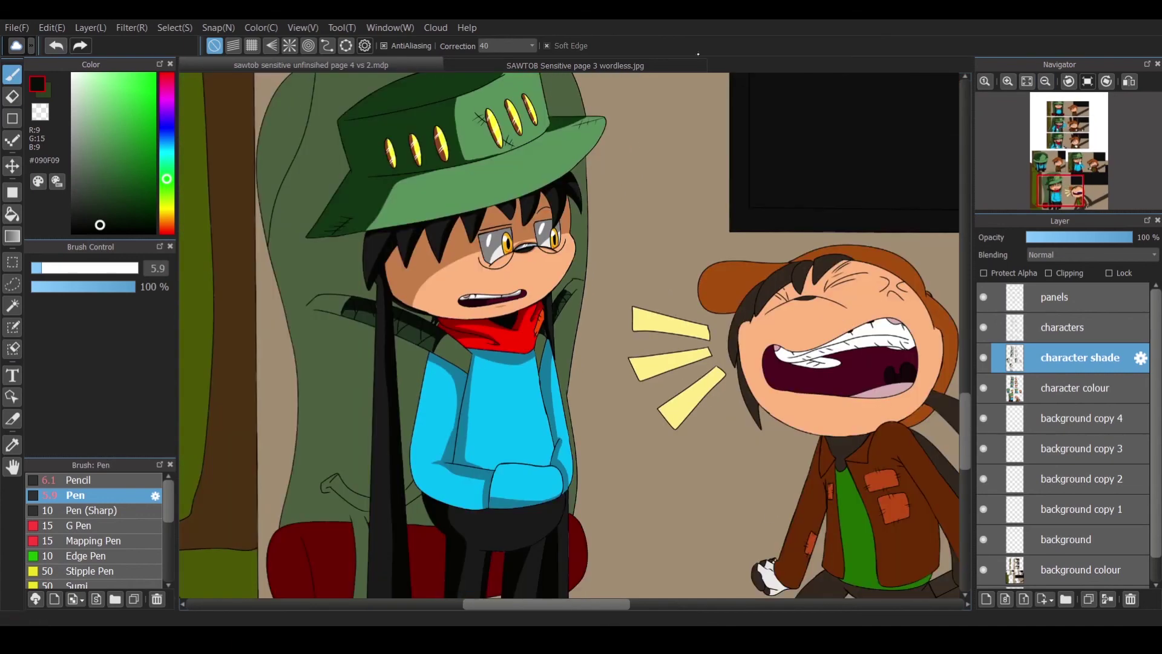
# Pick dark green #2E4121, outline the shadow down the large backpack's side and fill the shaded backpack areas.
pyautogui.keyDown('alt'); pyautogui.click(427, 195); pyautogui.keyUp('alt')
pyautogui.scroll(1, 427, 195)
pyautogui.moveTo(355, 109); pyautogui.dragTo(288, 374)
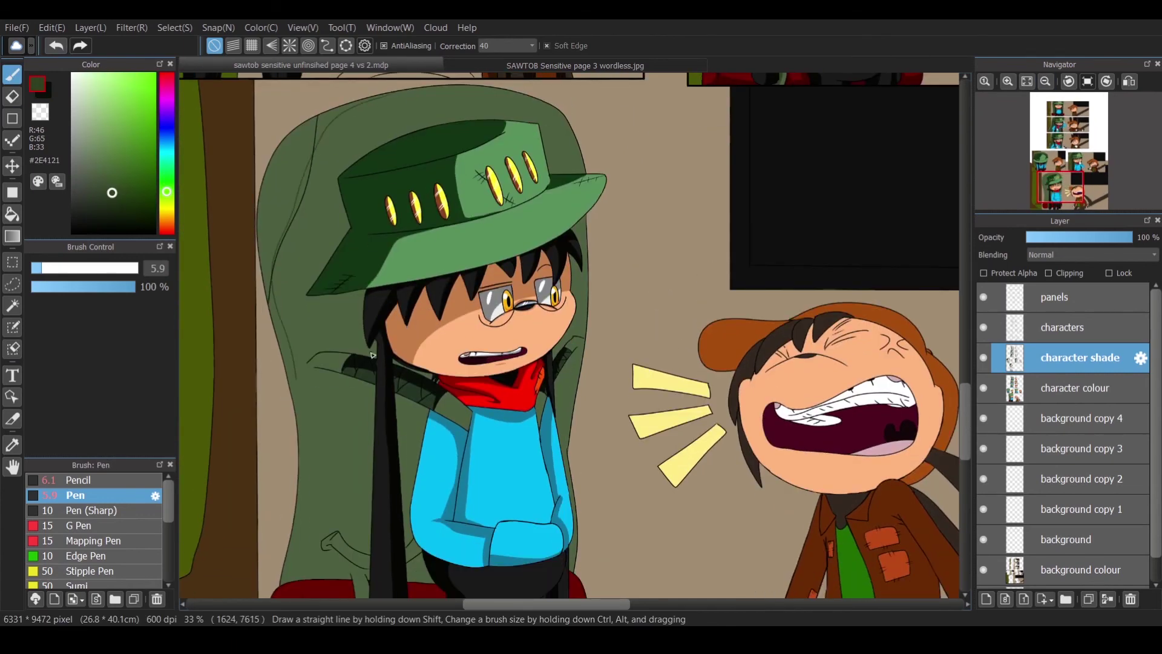
pyautogui.scroll(-2, 374, 414)
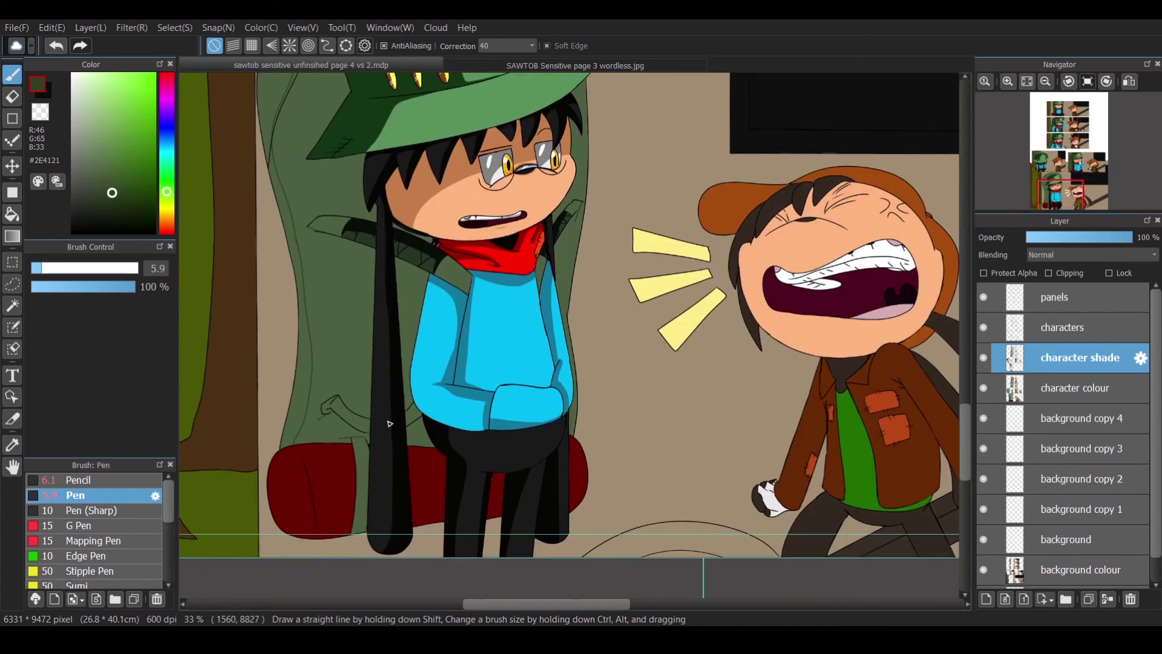
pyautogui.press('g')
pyautogui.click(339, 364)
pyautogui.click(407, 339)
pyautogui.click(569, 236)
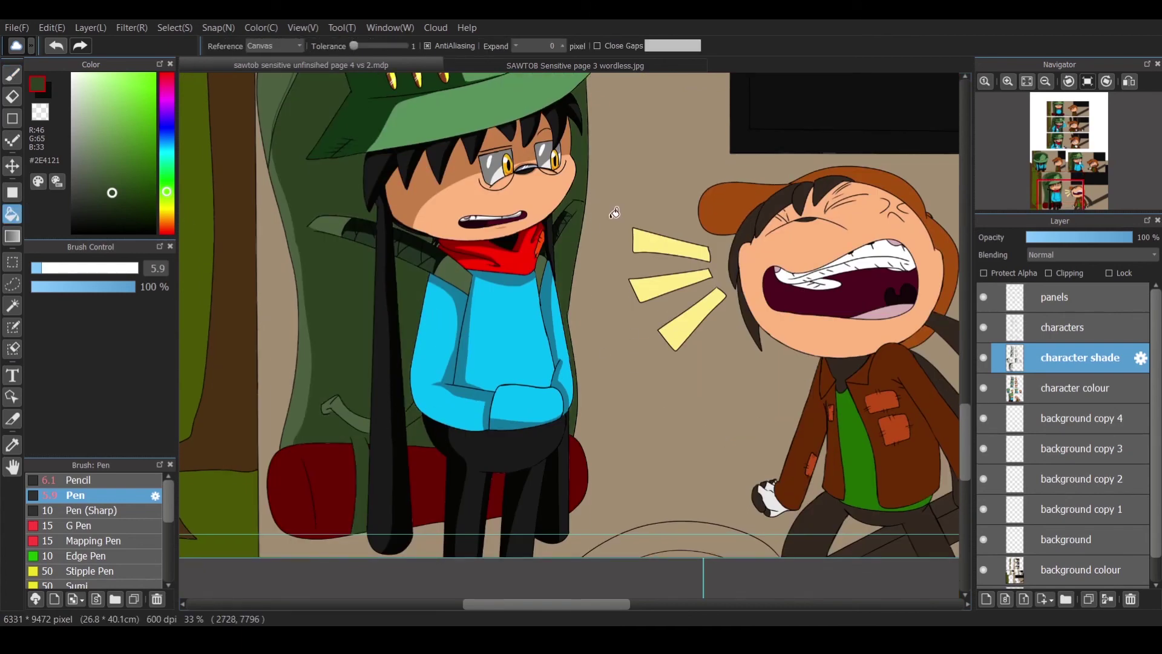
# Erase the dark green from the far strap's upper end and shade the edge of its lower end with #2E4121.
pyautogui.scroll(2, 614, 212)
pyautogui.press('b')
pyautogui.click(1008, 81)
pyautogui.click(1008, 81)
pyautogui.click(1008, 82)
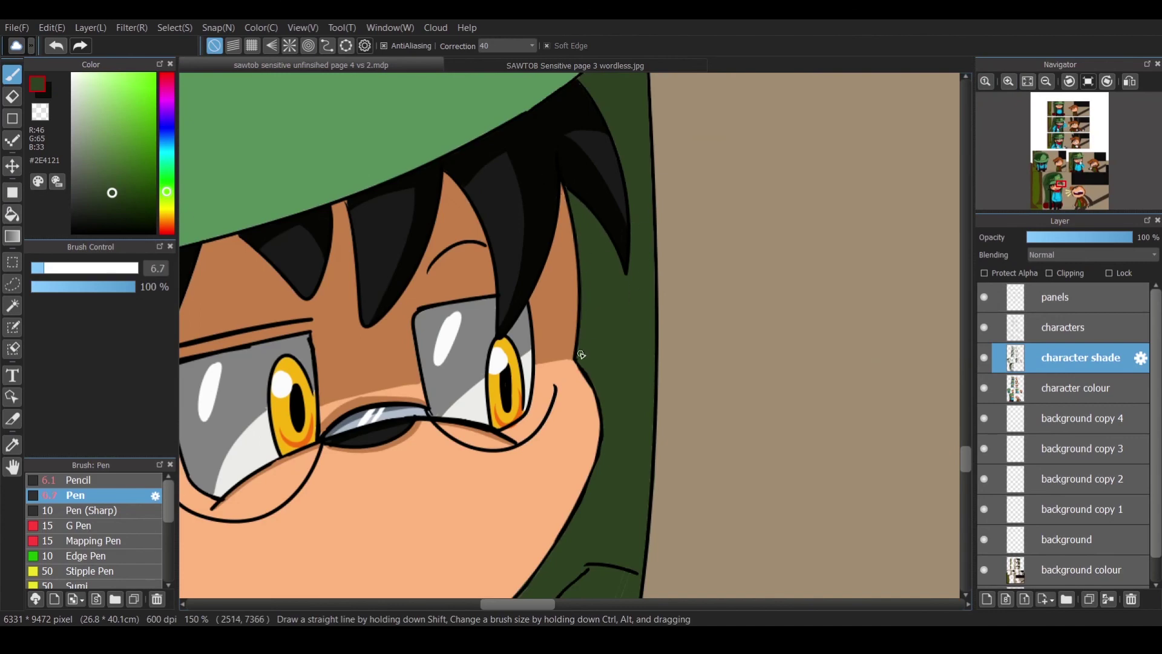
pyautogui.scroll(-5, 658, 248)
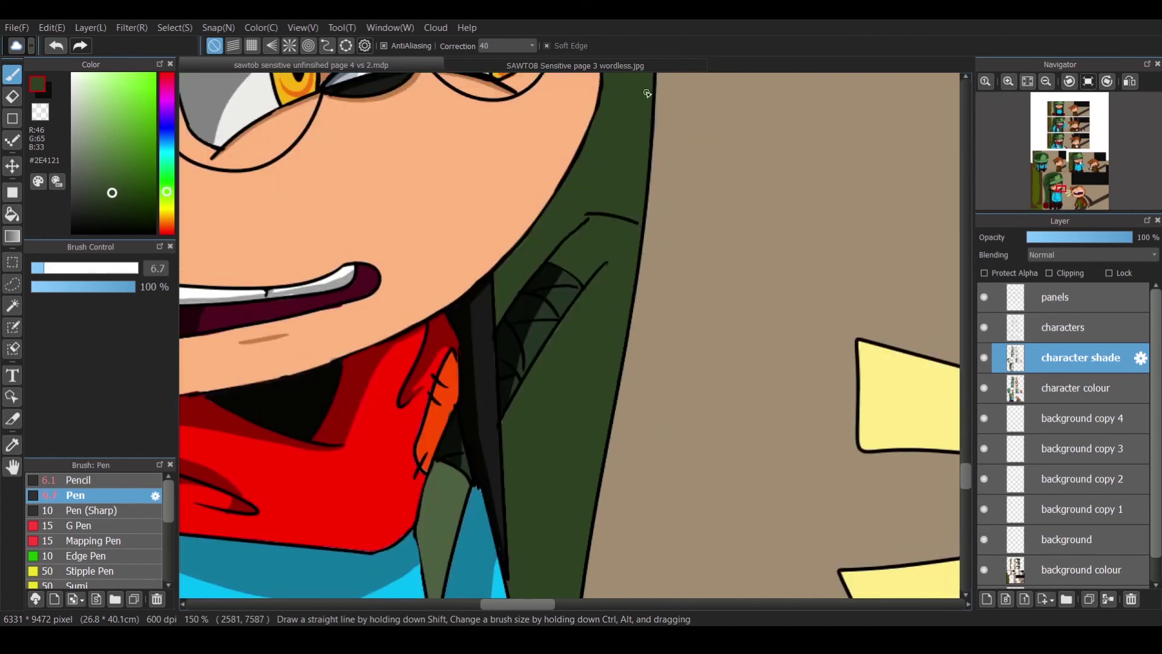
pyautogui.press('e')
pyautogui.moveTo(590, 218); pyautogui.dragTo(555, 264)
pyautogui.press('b')
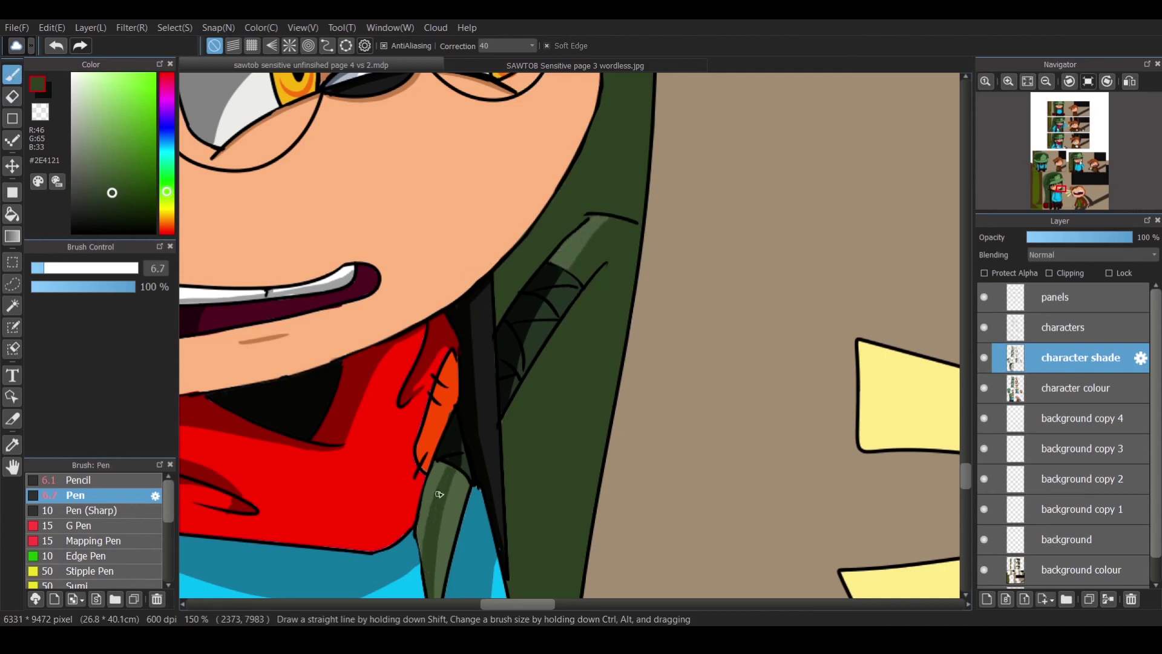
pyautogui.scroll(-4, 612, 282)
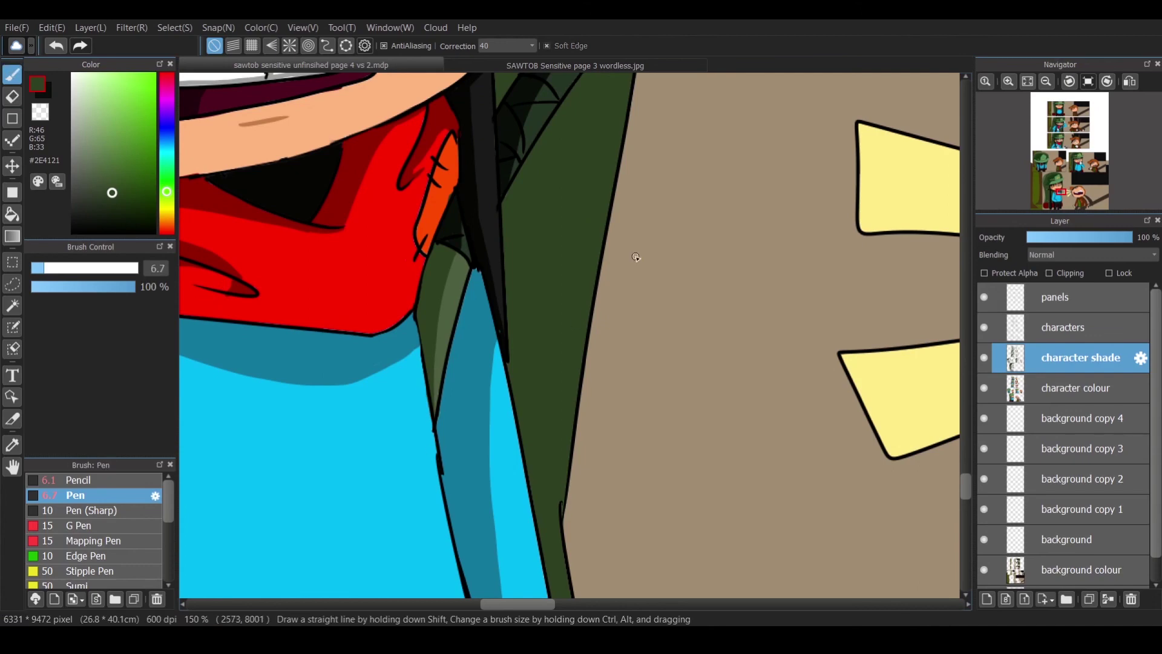
# Touch up the backpack's #2E4121 shade along the outlines of the sweater and the long hair strand.
pyautogui.scroll(-5, 569, 224)
pyautogui.scroll(-5, 593, 296)
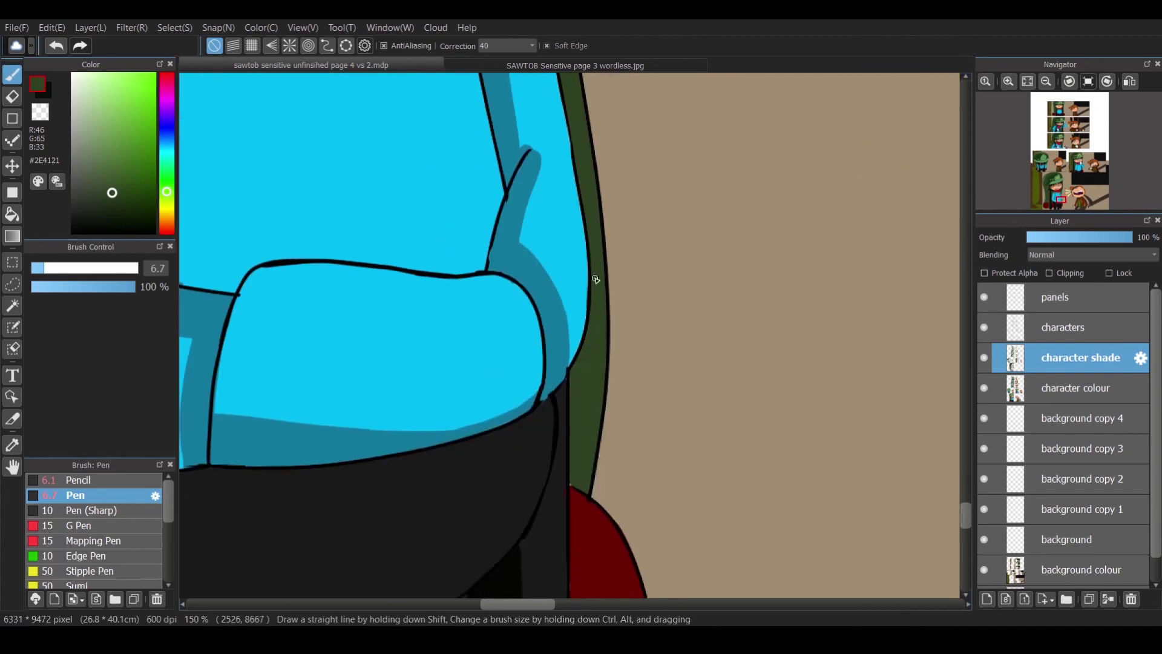
pyautogui.hscroll(-10, 598, 356)
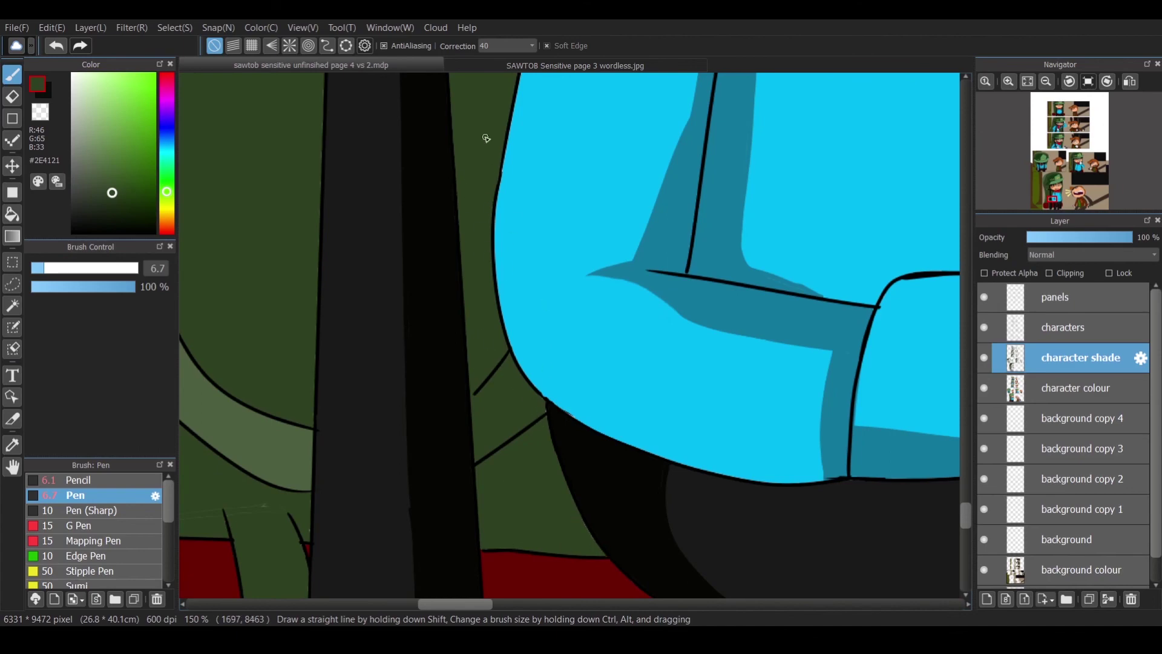
pyautogui.scroll(6, 739, 353)
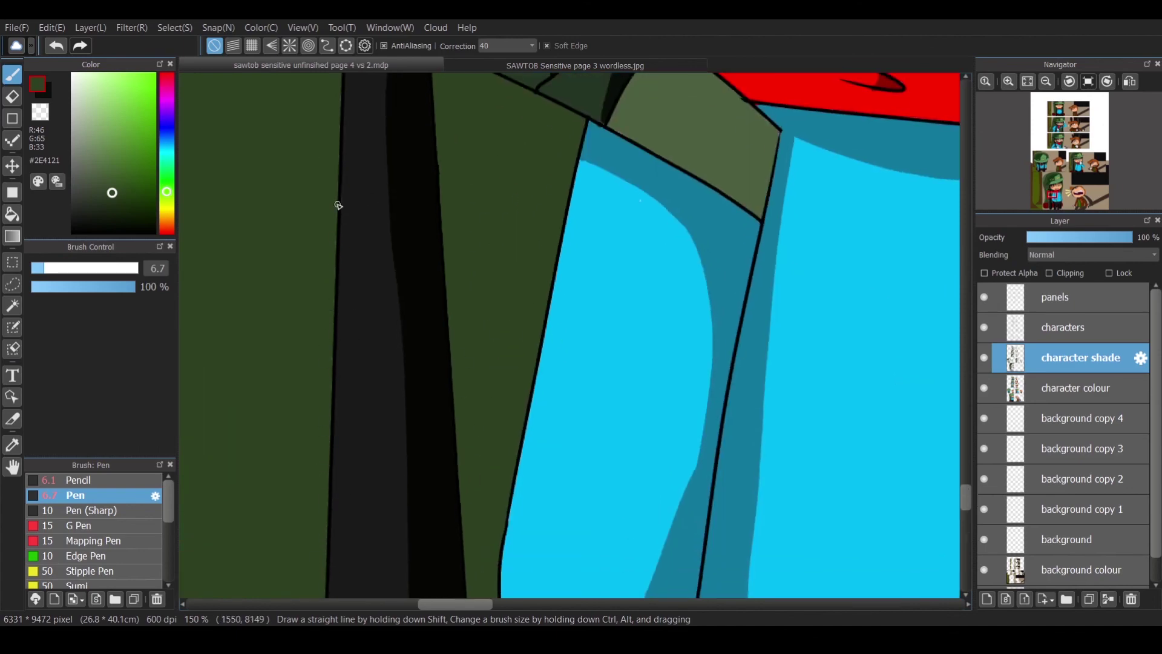
pyautogui.scroll(6, 635, 417)
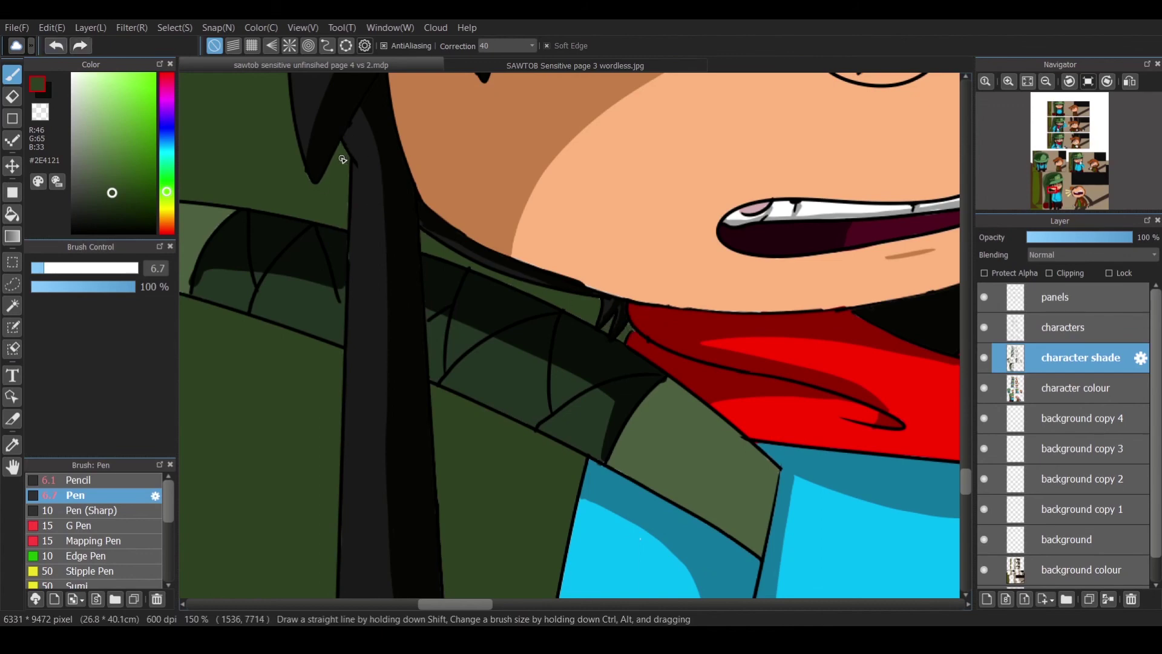
# Shade the borders of the near shoulder strap's light green end pieces with #2E4121.
pyautogui.hscroll(-3, 327, 242)
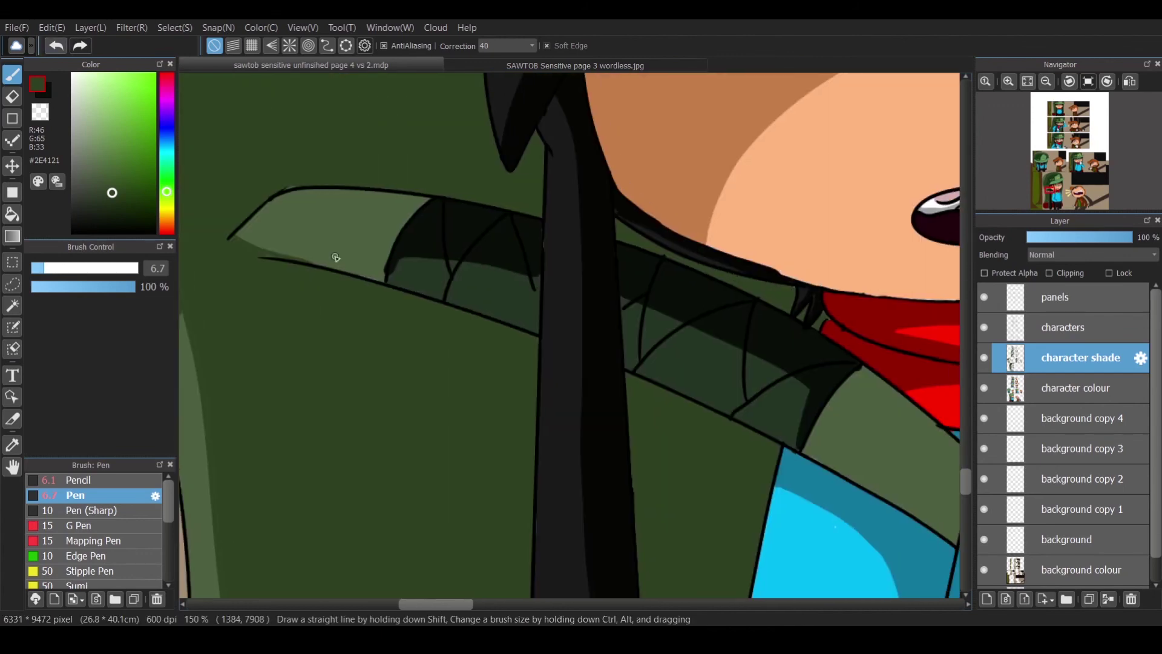
pyautogui.moveTo(239, 243)
pyautogui.mouseDown()
pyautogui.moveTo(363, 271)
pyautogui.moveTo(273, 251)
pyautogui.moveTo(254, 202)
pyautogui.moveTo(425, 198)
pyautogui.mouseUp()
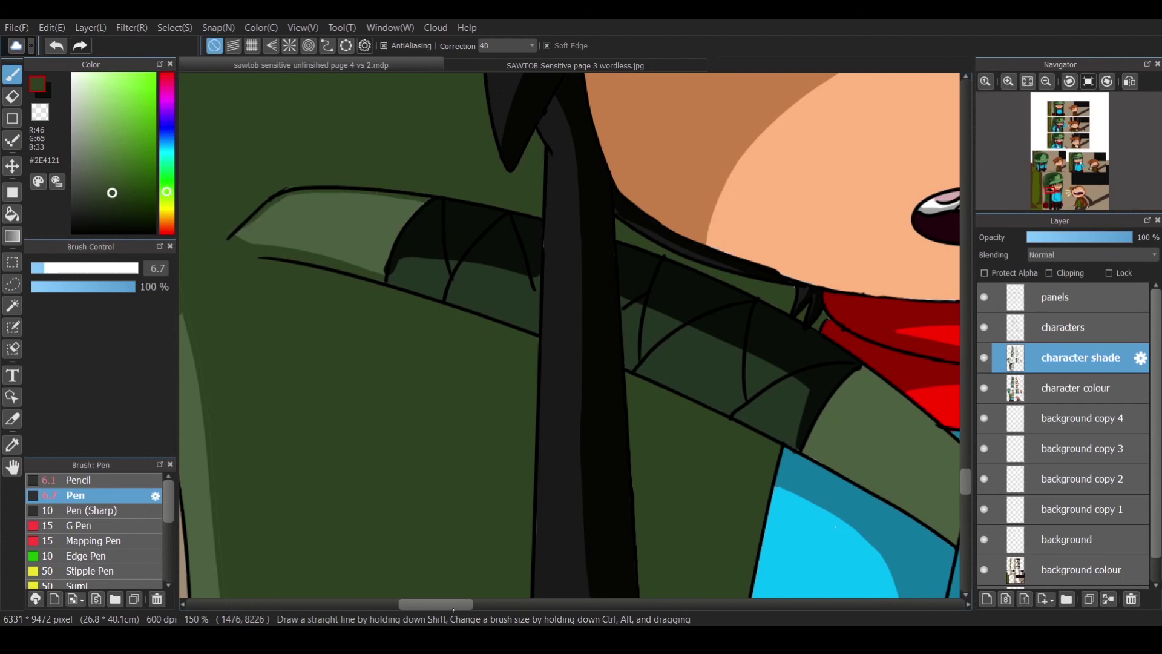
pyautogui.hscroll(7, 460, 388)
pyautogui.moveTo(515, 478)
pyautogui.mouseDown()
pyautogui.moveTo(511, 449)
pyautogui.moveTo(411, 369)
pyautogui.moveTo(387, 389)
pyautogui.moveTo(518, 455)
pyautogui.moveTo(463, 421)
pyautogui.mouseUp()
pyautogui.moveTo(393, 406); pyautogui.dragTo(354, 456)
pyautogui.moveTo(523, 499); pyautogui.dragTo(503, 543)
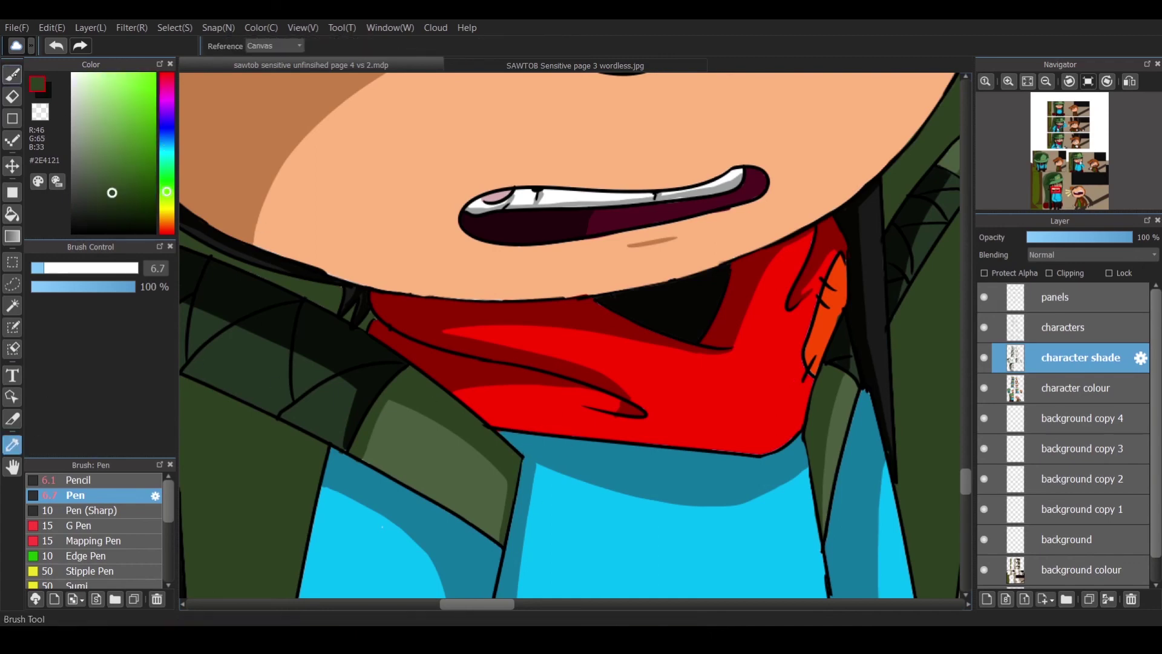
# Smooth the edge of the backpack's #2E4121 shade down to its lower corner above the red bedroll.
pyautogui.hscroll(-7, 253, 250)
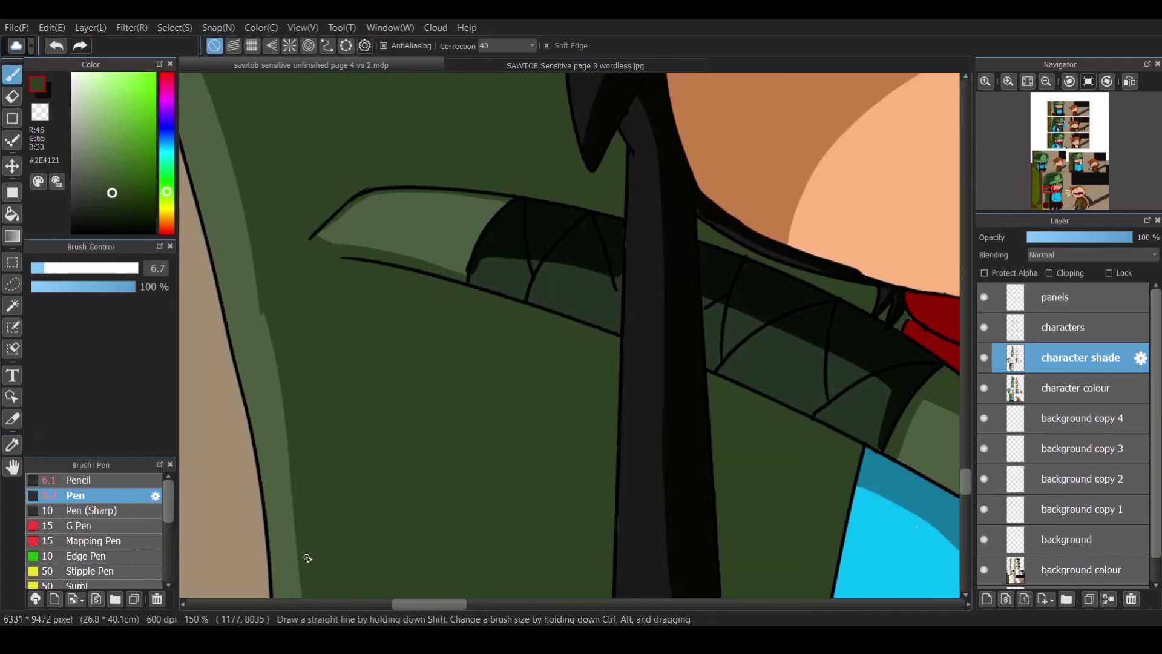
pyautogui.scroll(-10, 307, 557)
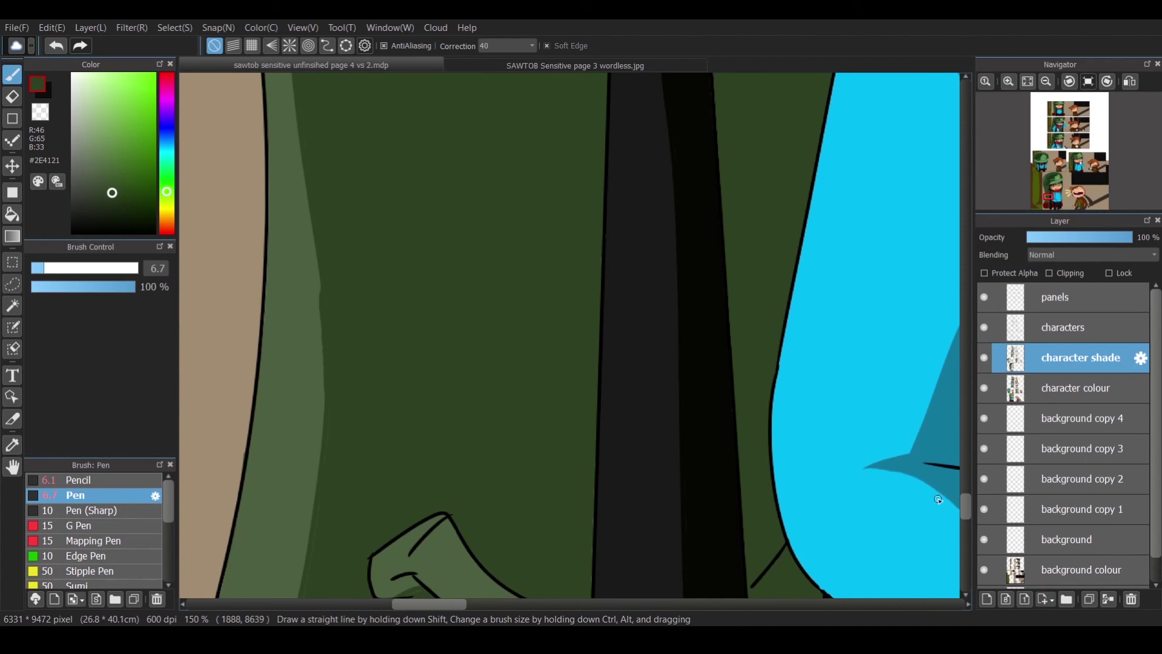
pyautogui.scroll(10, 940, 496)
pyautogui.moveTo(241, 392)
pyautogui.mouseDown()
pyautogui.moveTo(233, 384)
pyautogui.moveTo(209, 419)
pyautogui.mouseUp()
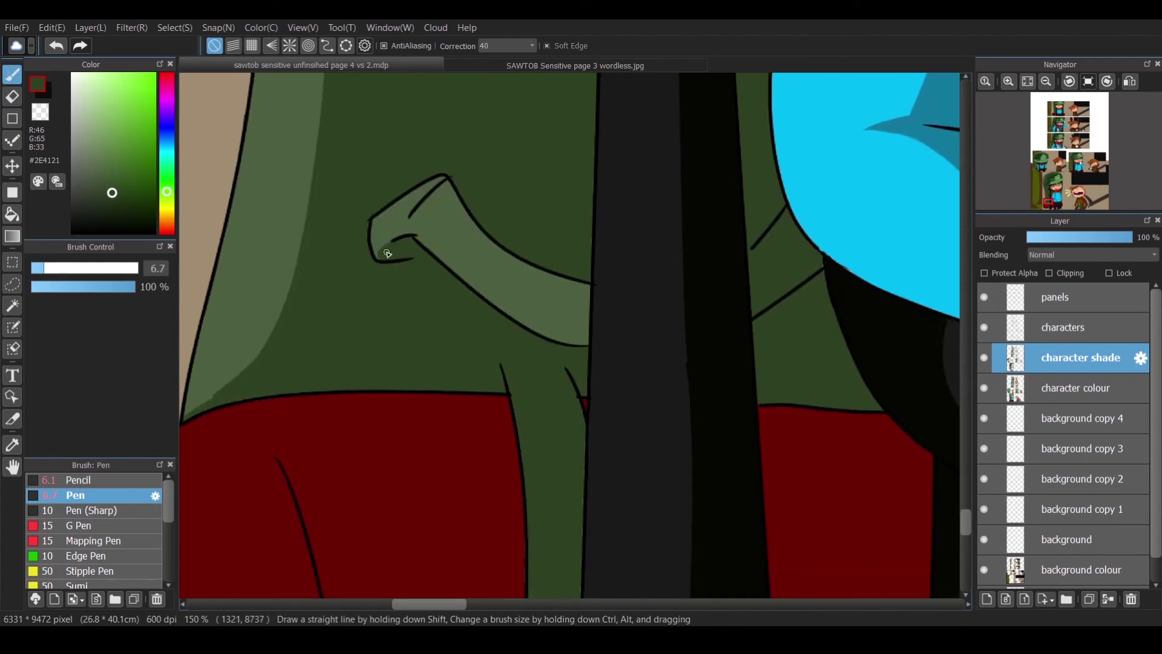
# Shade the upper edge and fold of the small loose strap on the backpack with #2E4121.
pyautogui.moveTo(412, 242); pyautogui.dragTo(577, 327)
pyautogui.hotkey('ctrl', 'z')
pyautogui.moveTo(439, 190)
pyautogui.mouseDown()
pyautogui.moveTo(466, 238)
pyautogui.moveTo(584, 293)
pyautogui.mouseUp()
pyautogui.moveTo(503, 254)
pyautogui.mouseDown()
pyautogui.moveTo(451, 195)
pyautogui.moveTo(538, 275)
pyautogui.moveTo(585, 292)
pyautogui.mouseUp()
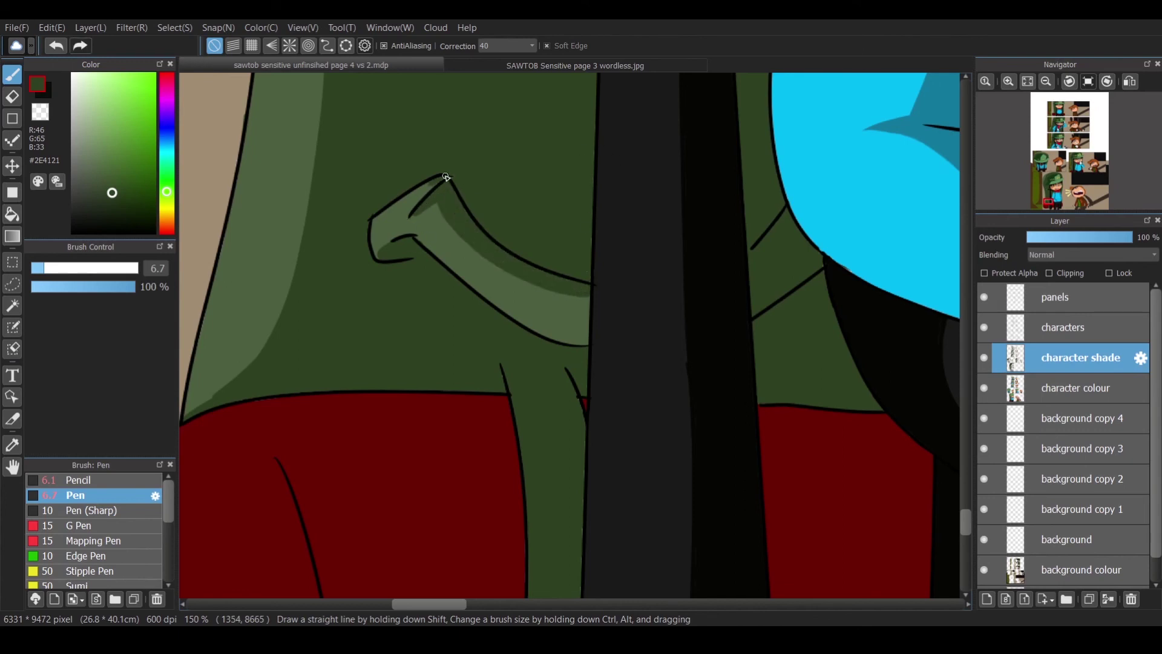
# Erase the dark green from one side of the strap around the red bedroll to leave a lit strip.
pyautogui.moveTo(966, 521); pyautogui.dragTo(964, 537)
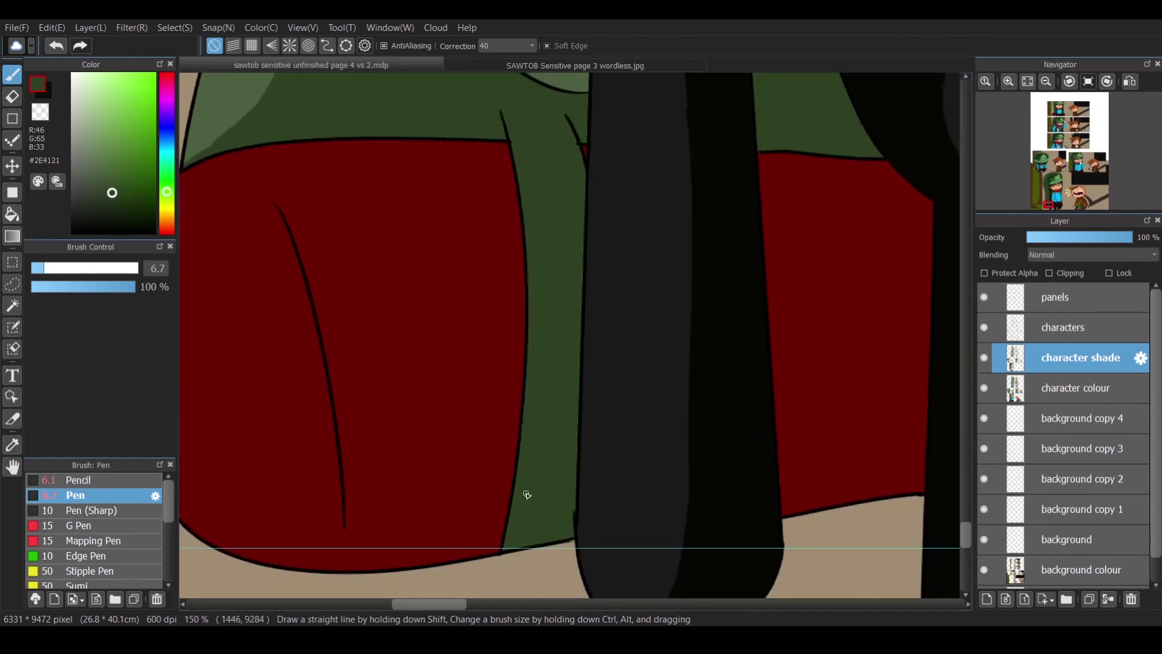
pyautogui.press('e')
pyautogui.moveTo(510, 115)
pyautogui.mouseDown()
pyautogui.moveTo(549, 339)
pyautogui.moveTo(536, 538)
pyautogui.moveTo(526, 198)
pyautogui.moveTo(547, 259)
pyautogui.moveTo(550, 192)
pyautogui.moveTo(535, 132)
pyautogui.moveTo(539, 342)
pyautogui.moveTo(549, 337)
pyautogui.moveTo(511, 542)
pyautogui.moveTo(565, 340)
pyautogui.mouseUp()
pyautogui.press('p')
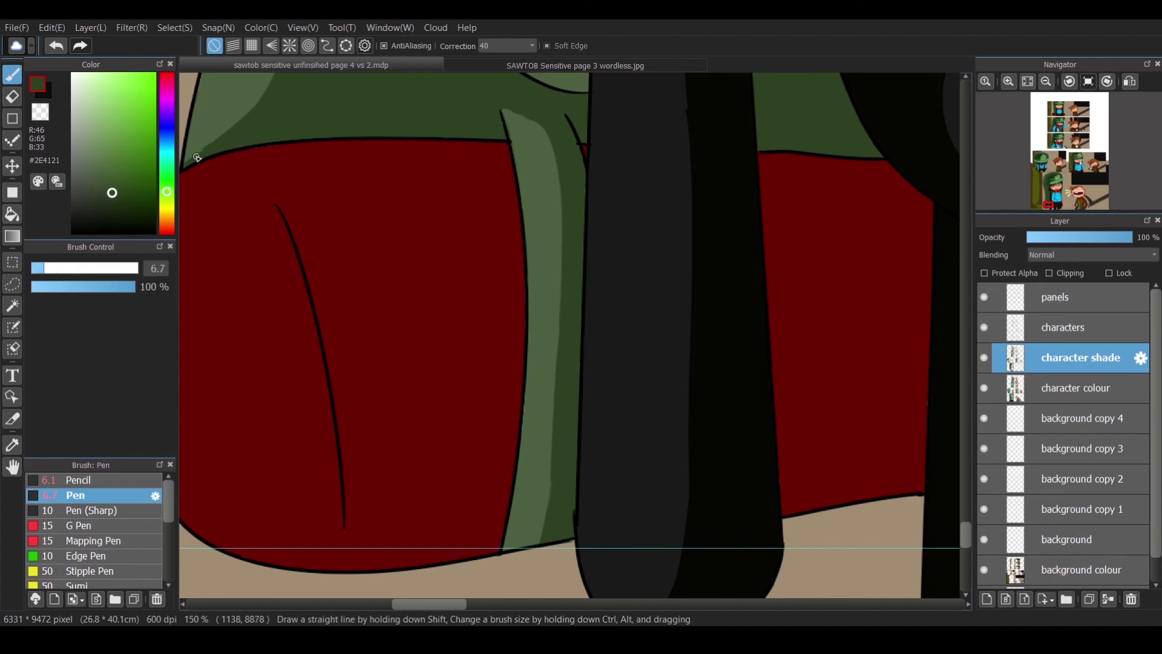
pyautogui.scroll(5, 962, 532)
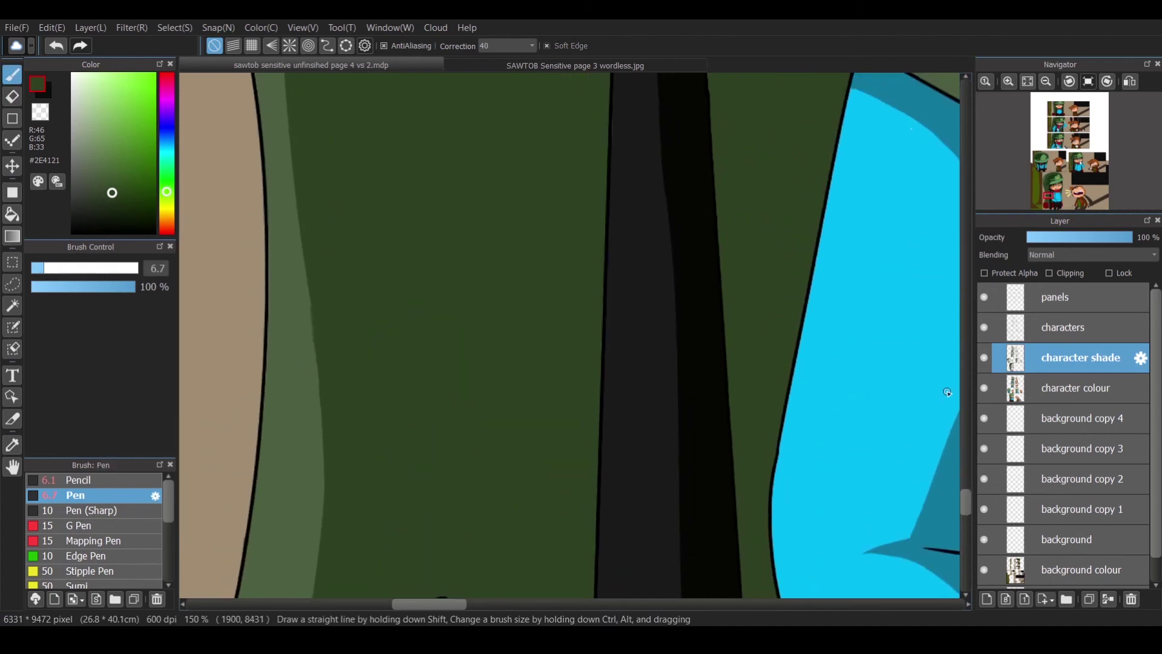
# Touch up the #2E4121 shade edge along the backpack's side seam next to the green hat.
pyautogui.scroll(3, 322, 561)
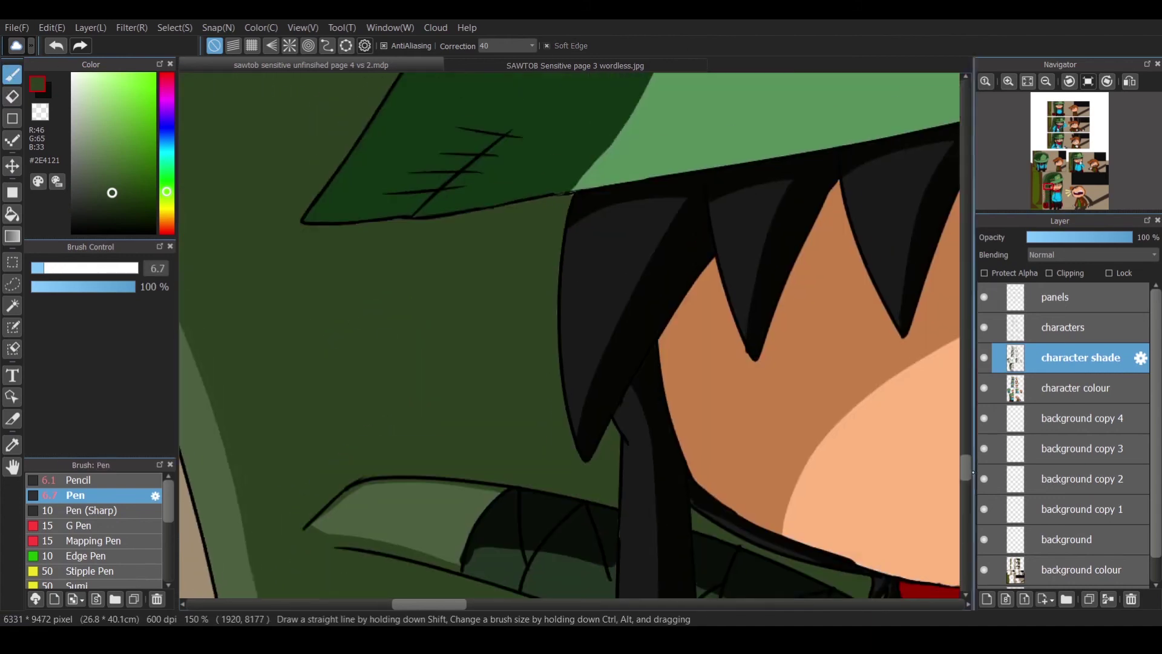
pyautogui.scroll(5, 215, 245)
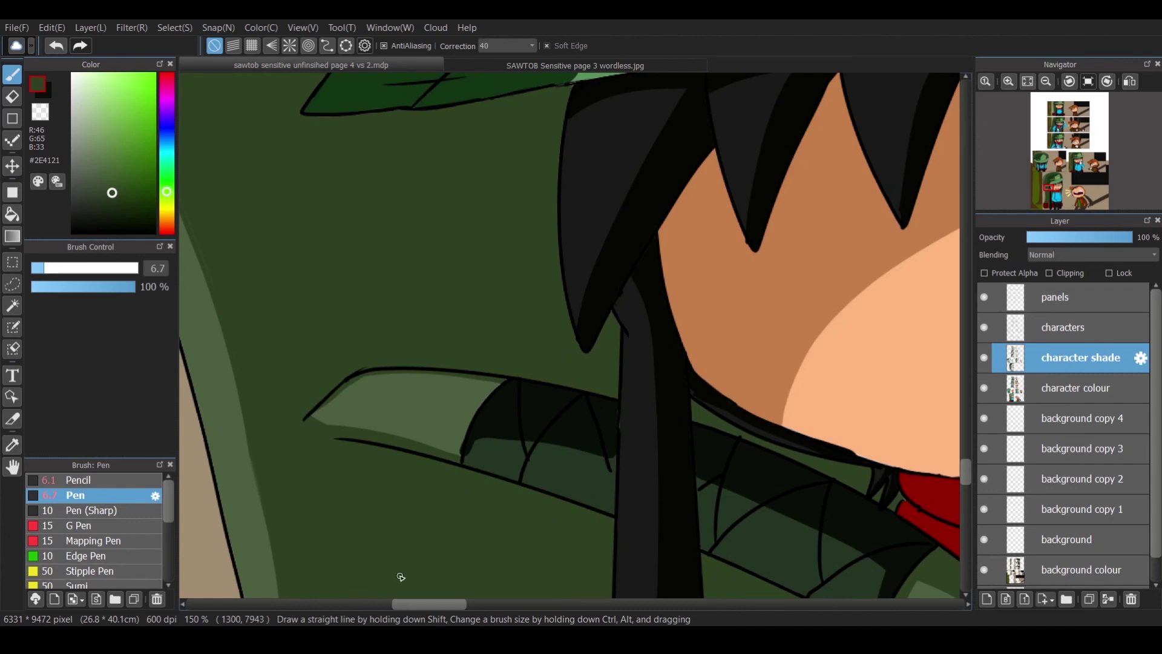
pyautogui.hscroll(-3, 401, 577)
pyautogui.scroll(5, 487, 429)
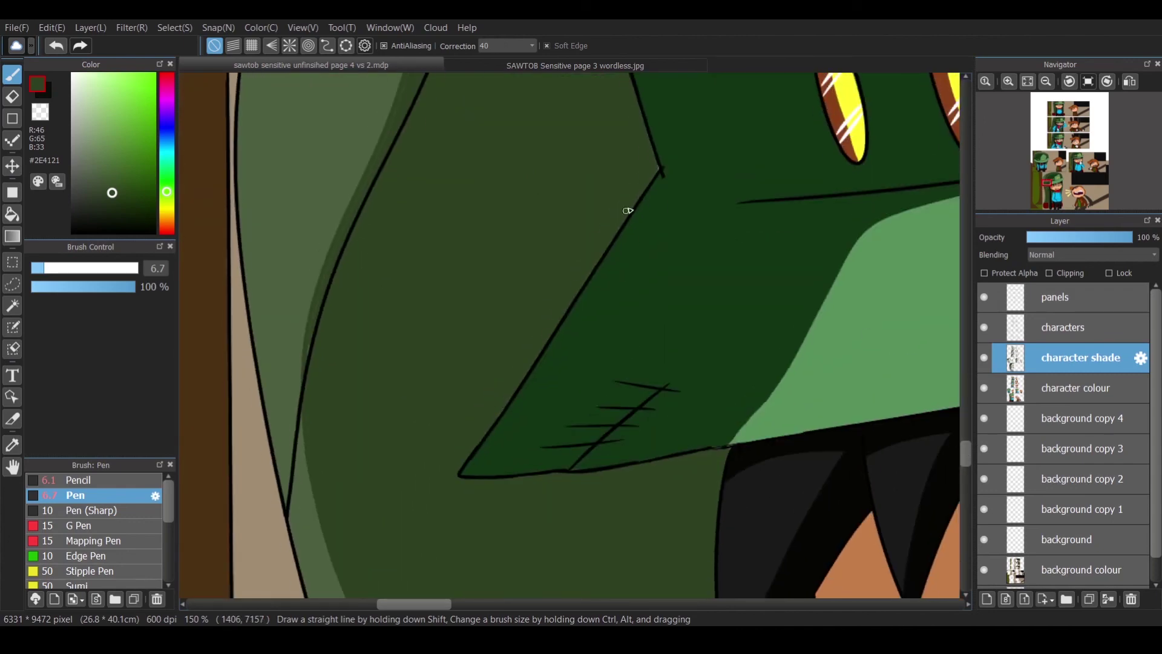
pyautogui.scroll(5, 624, 449)
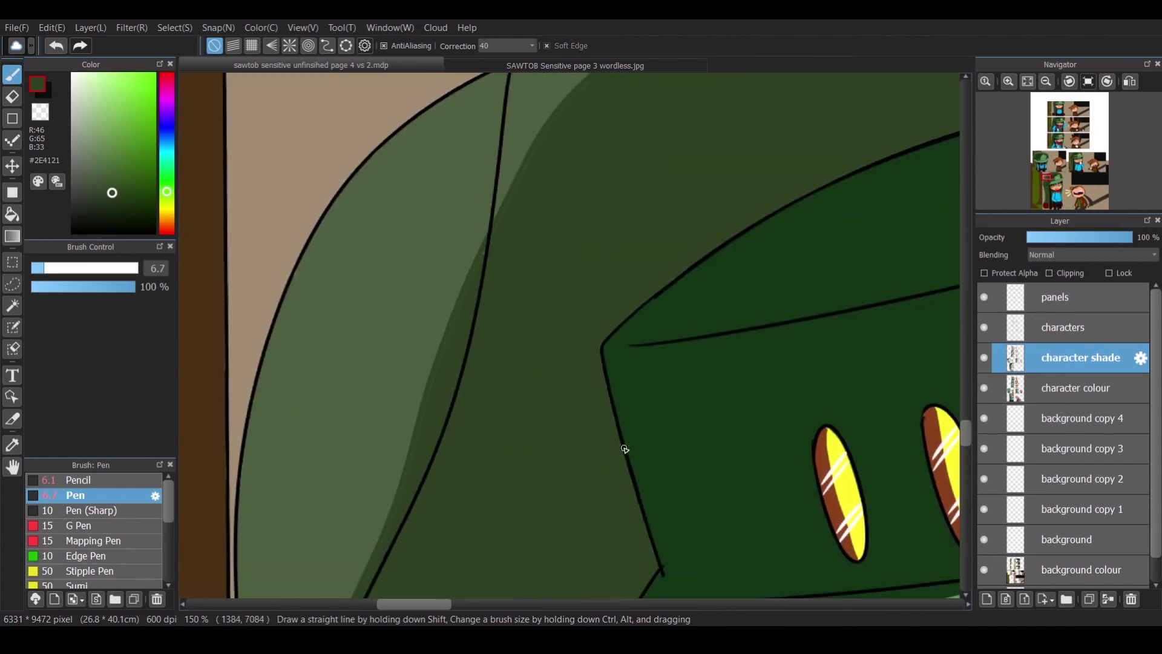
pyautogui.moveTo(497, 227); pyautogui.dragTo(380, 545)
pyautogui.hscroll(3, 574, 100)
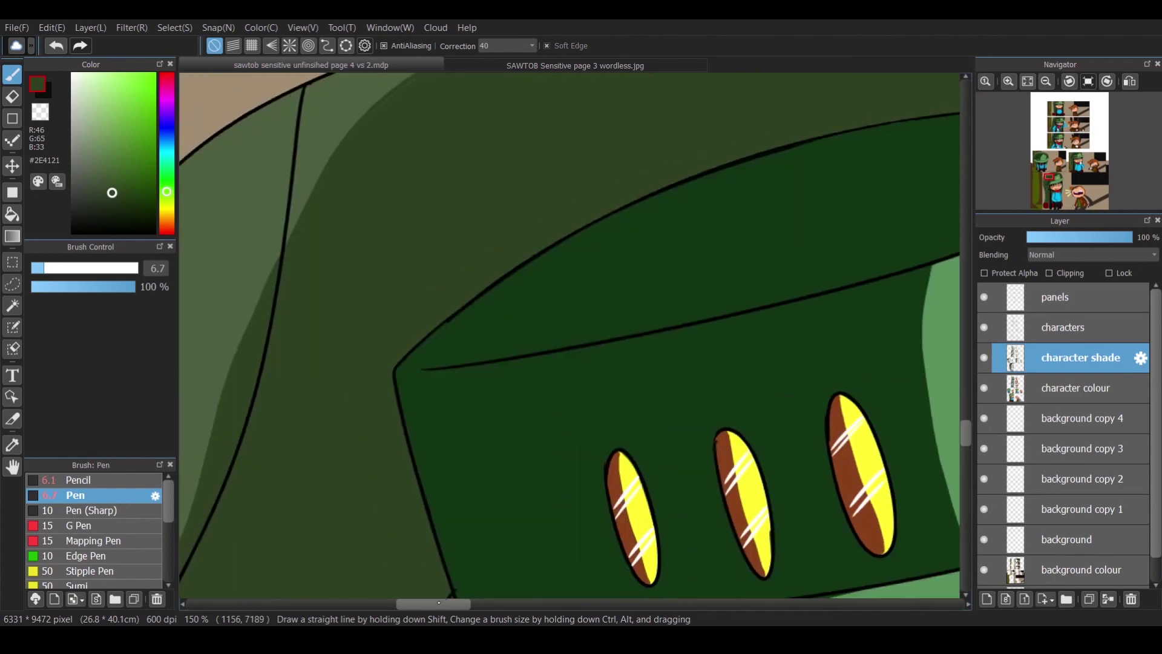
pyautogui.scroll(5, 640, 256)
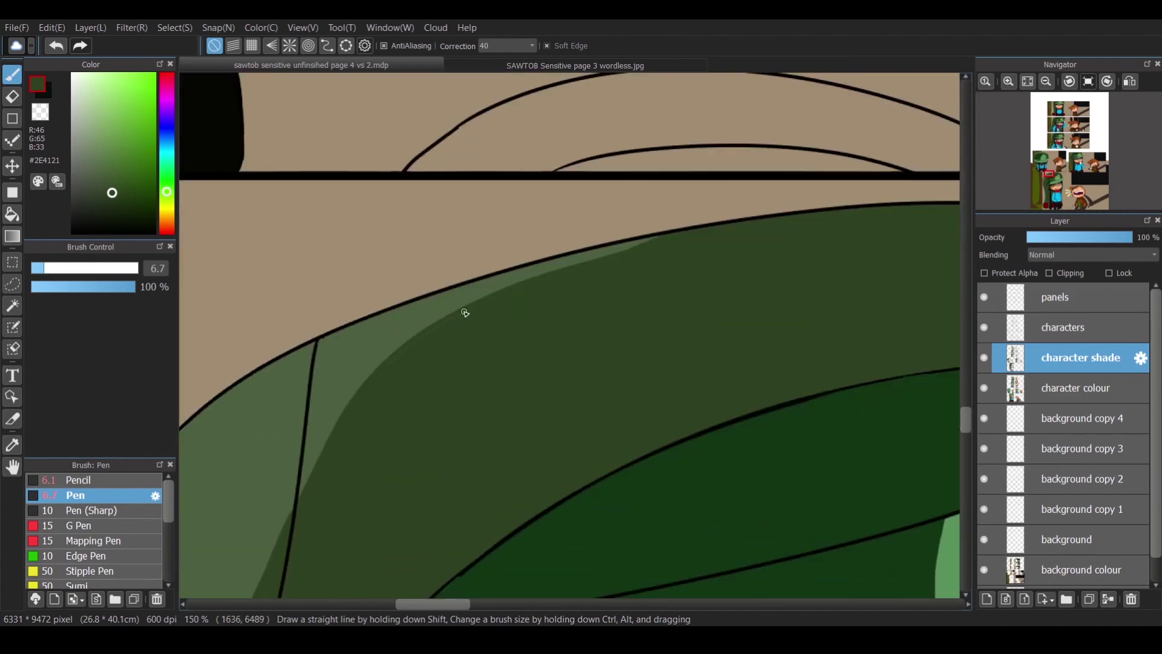
pyautogui.hscroll(3, 533, 526)
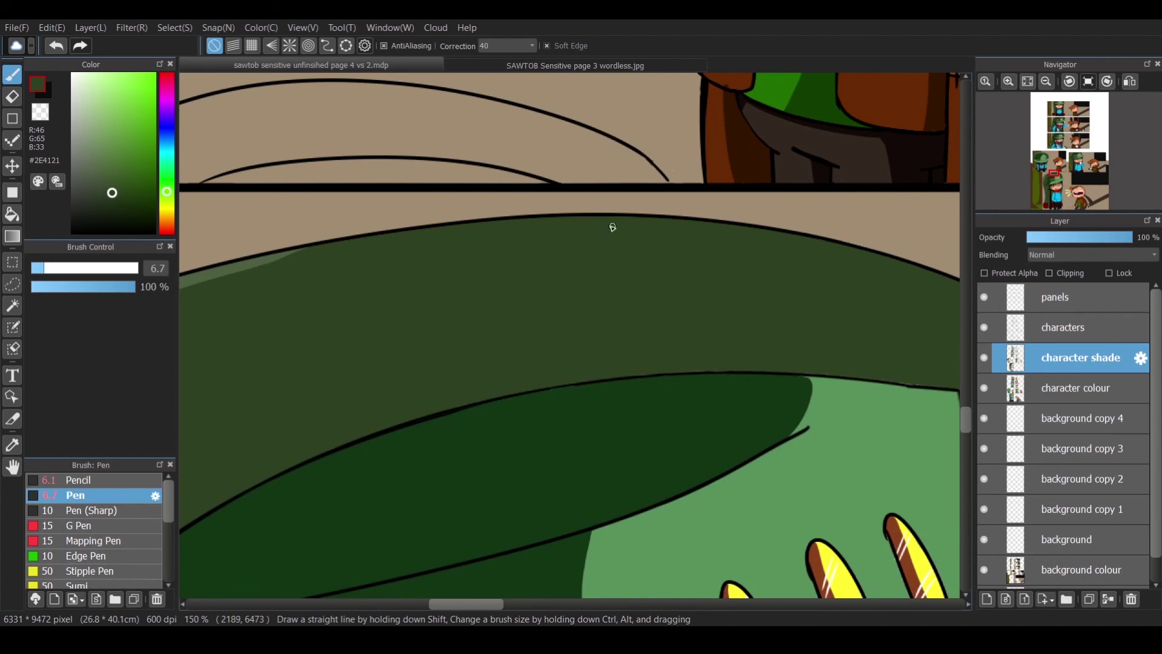
pyautogui.hscroll(7, 342, 366)
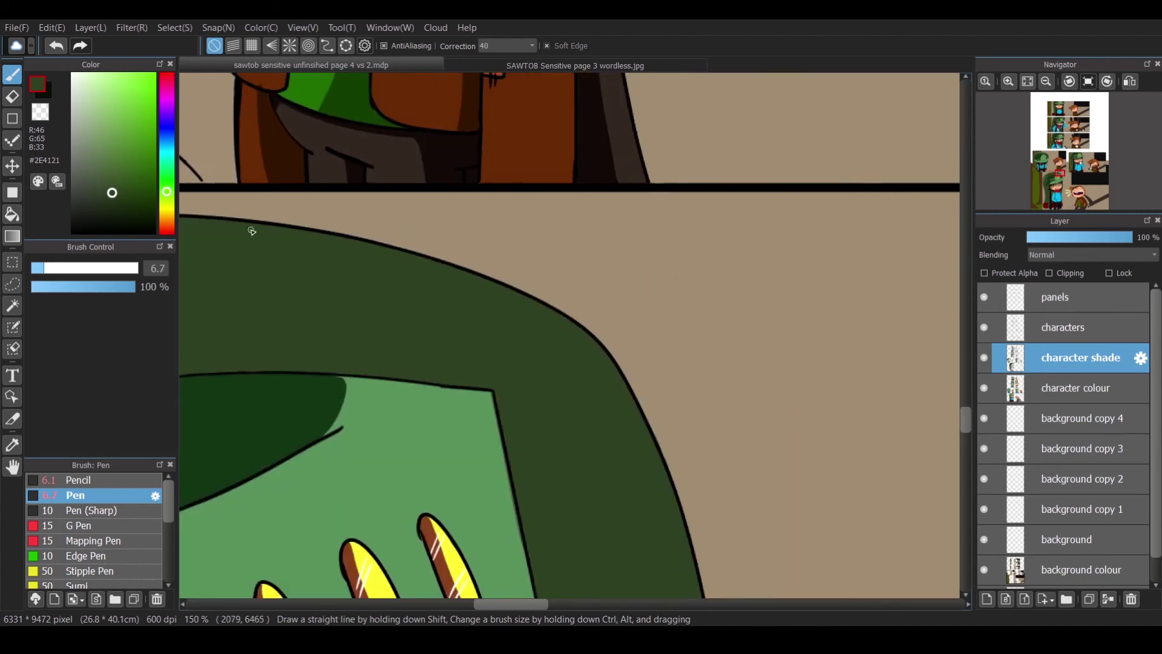
pyautogui.scroll(-6, 642, 435)
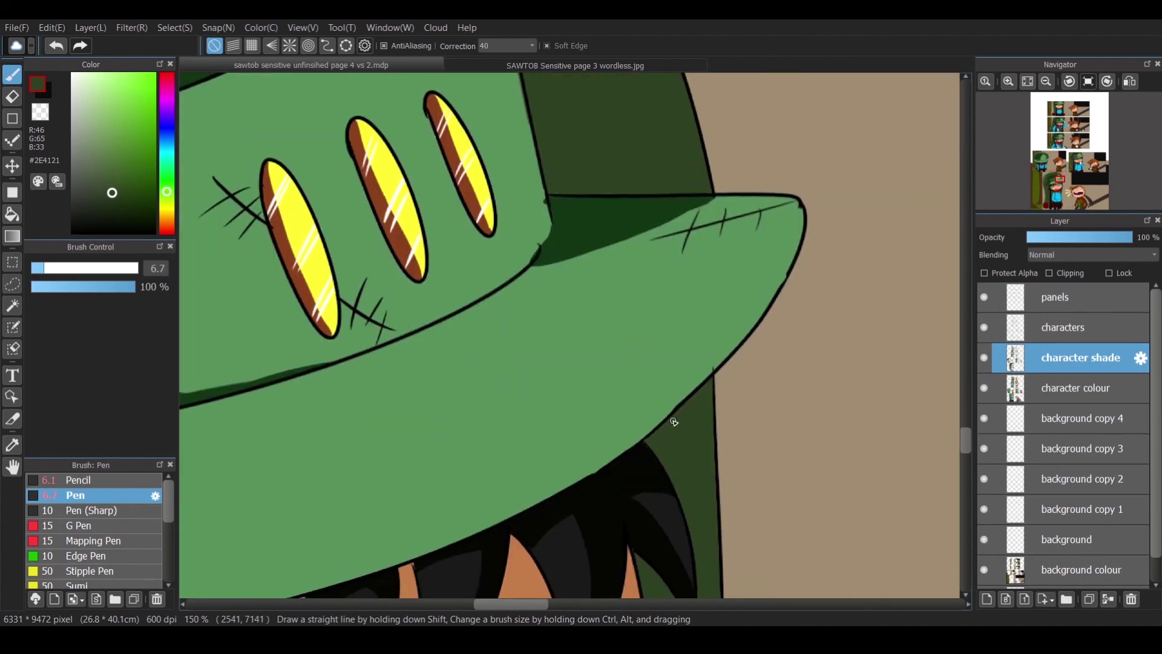
pyautogui.scroll(4, 569, 362)
pyautogui.scroll(-20, 929, 410)
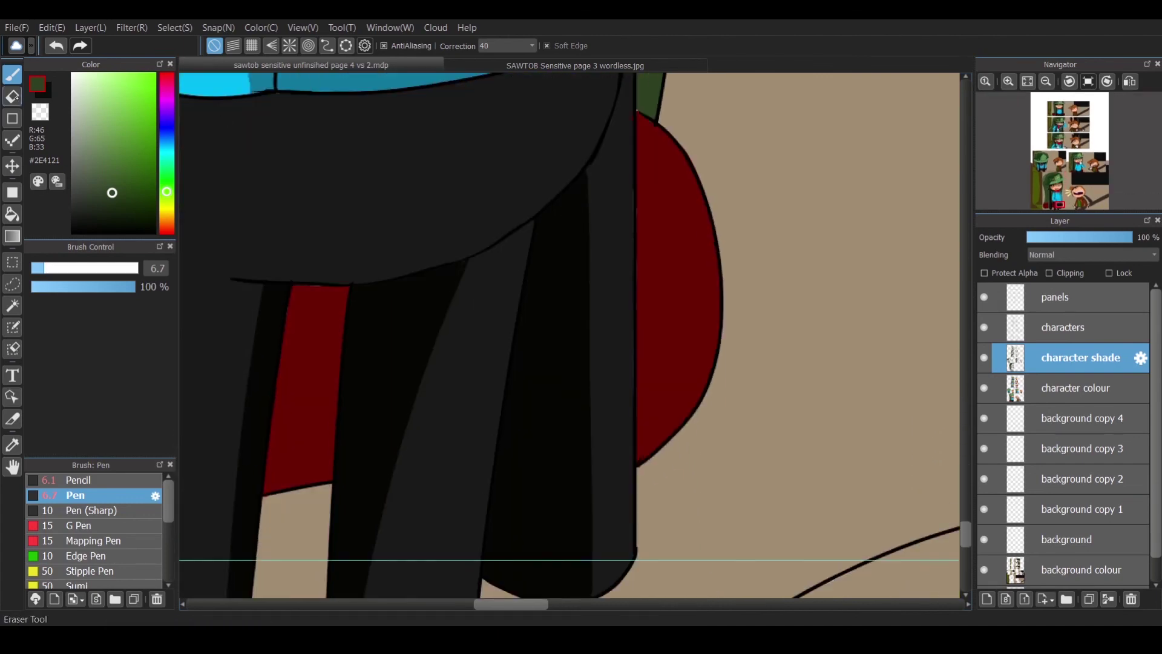
# Sample the dark red #3F0201 and shade the red bedroll's section between the long hair strand and the near leg on the character shade layer.
pyautogui.keyDown('alt'); pyautogui.click(952, 530); pyautogui.keyUp('alt')
pyautogui.hotkey('ctrl', '-')
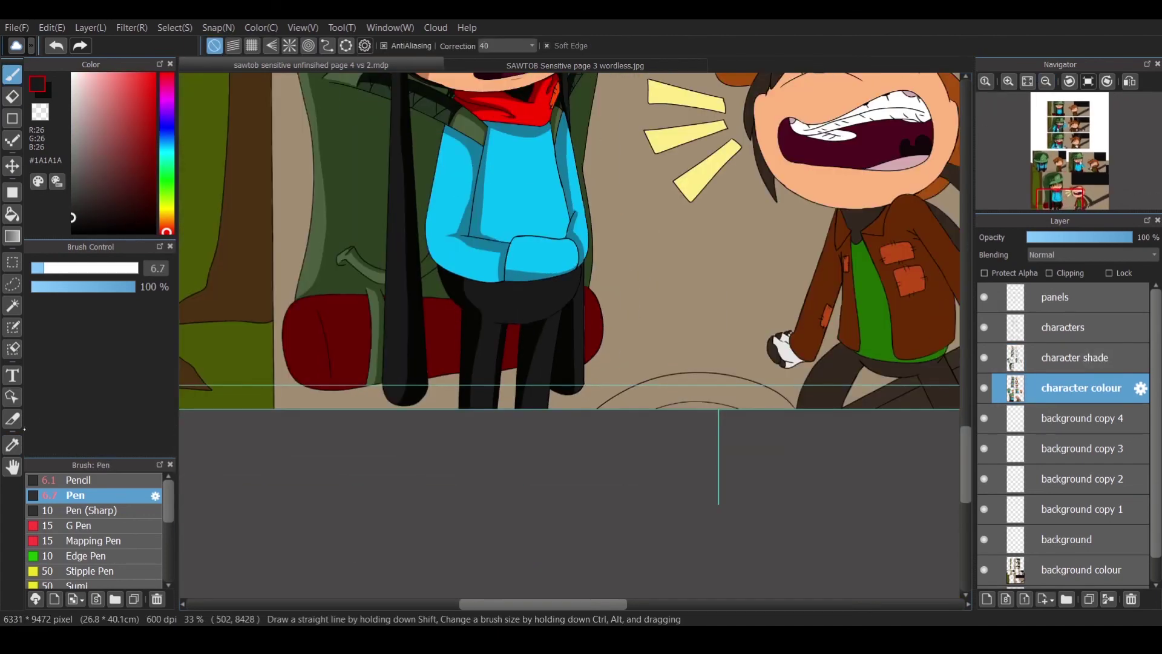
pyautogui.keyDown('alt'); pyautogui.click(394, 200); pyautogui.keyUp('alt')
pyautogui.hotkey('ctrl', '-')
pyautogui.click(635, 251)
pyautogui.click(592, 218)
pyautogui.keyDown('alt'); pyautogui.click(575, 493); pyautogui.keyUp('alt')
pyautogui.hotkey('ctrl', '+')
pyautogui.hotkey('ctrl', '+')
pyautogui.hotkey('ctrl', '+')
pyautogui.hotkey('ctrl', '+')
pyautogui.hotkey('ctrl', '+')
pyautogui.scroll(-2, 569, 339)
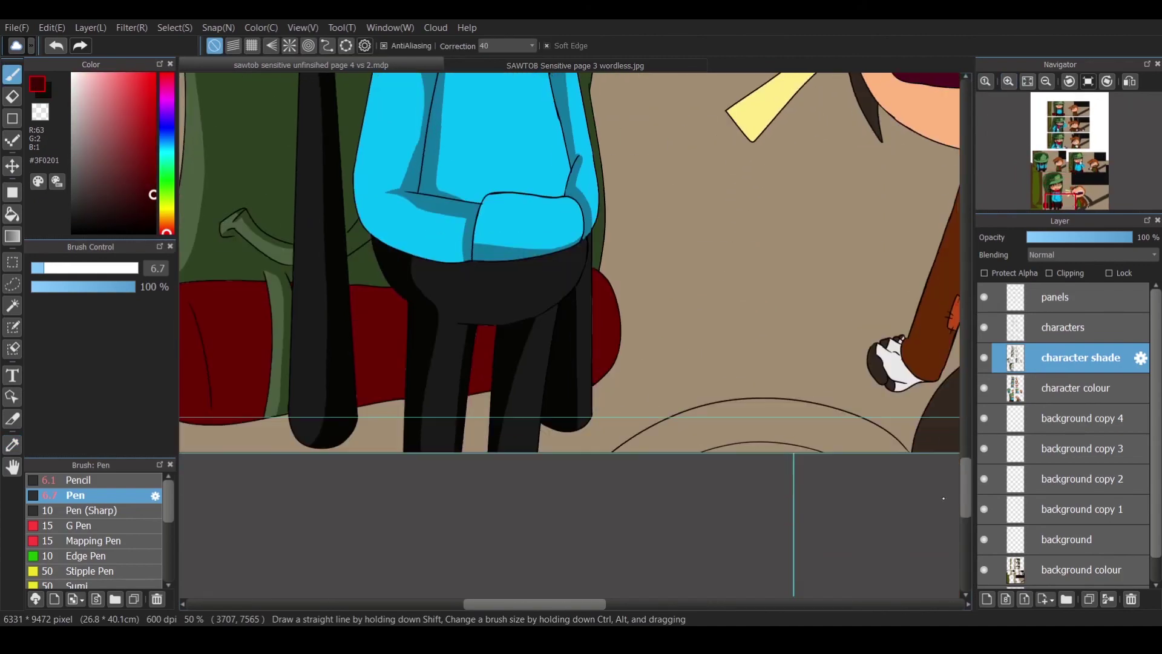
pyautogui.moveTo(264, 359); pyautogui.dragTo(693, 359)
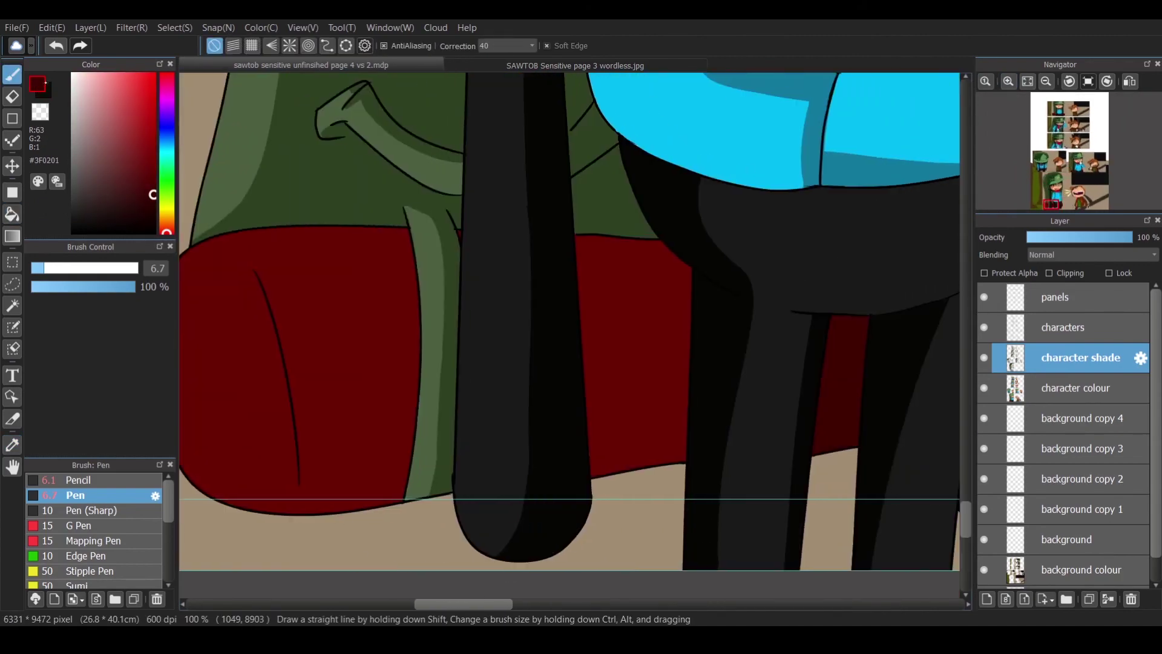
pyautogui.moveTo(580, 244); pyautogui.dragTo(605, 396)
pyautogui.press('g')
pyautogui.click(618, 428)
# Shade the underside, fold and strap side of the bedroll's rounded near end with #3F0201, rounding off the lit area.
pyautogui.press('b')
pyautogui.moveTo(403, 233)
pyautogui.mouseDown()
pyautogui.moveTo(262, 290)
pyautogui.moveTo(257, 410)
pyautogui.mouseUp()
pyautogui.moveTo(161, 359); pyautogui.dragTo(334, 359)
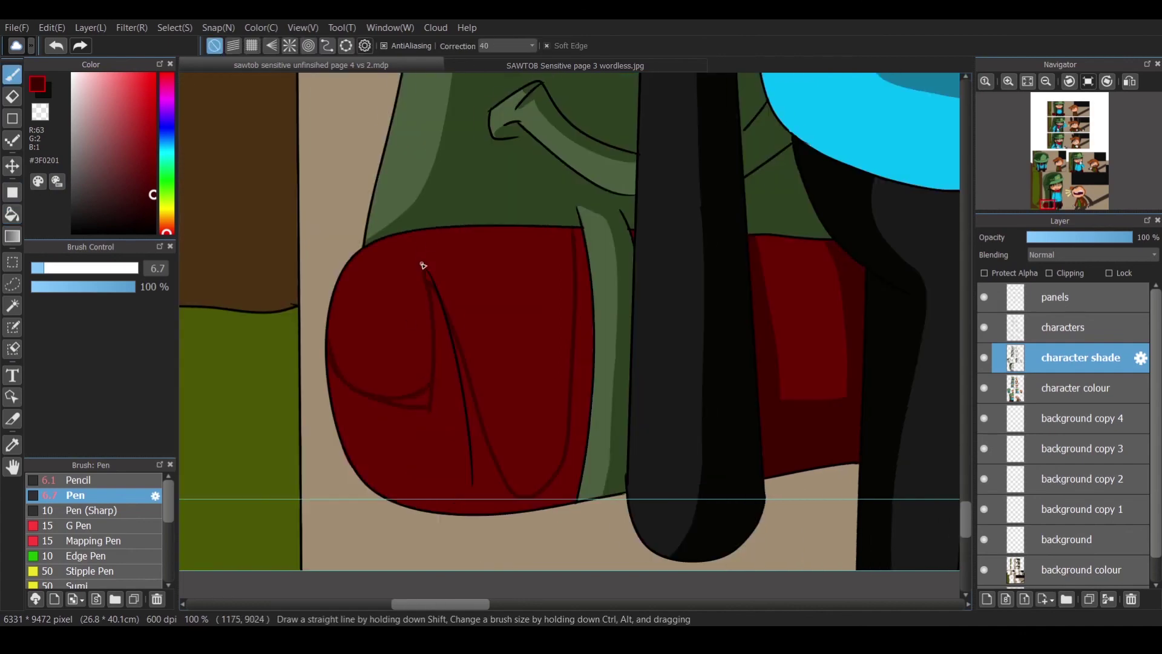
pyautogui.press('g')
pyautogui.click(498, 394)
pyautogui.press('b')
pyautogui.hotkey('ctrl', '+')
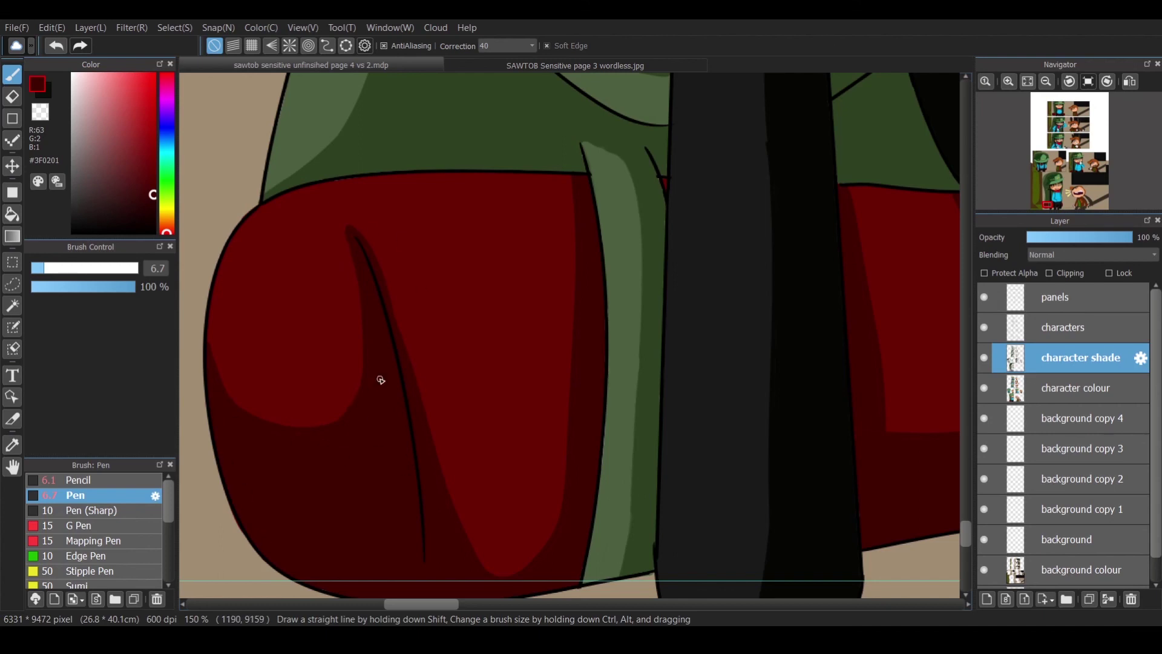
pyautogui.moveTo(478, 569)
pyautogui.mouseDown()
pyautogui.moveTo(493, 576)
pyautogui.moveTo(533, 557)
pyautogui.mouseUp()
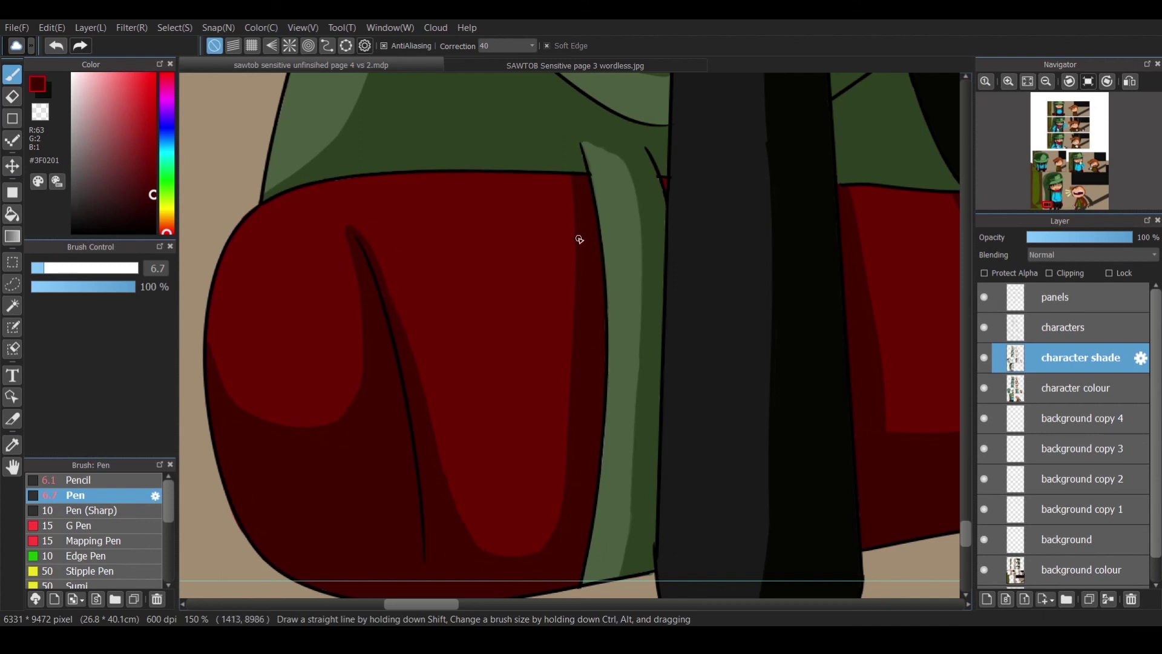
pyautogui.scroll(-5, 563, 242)
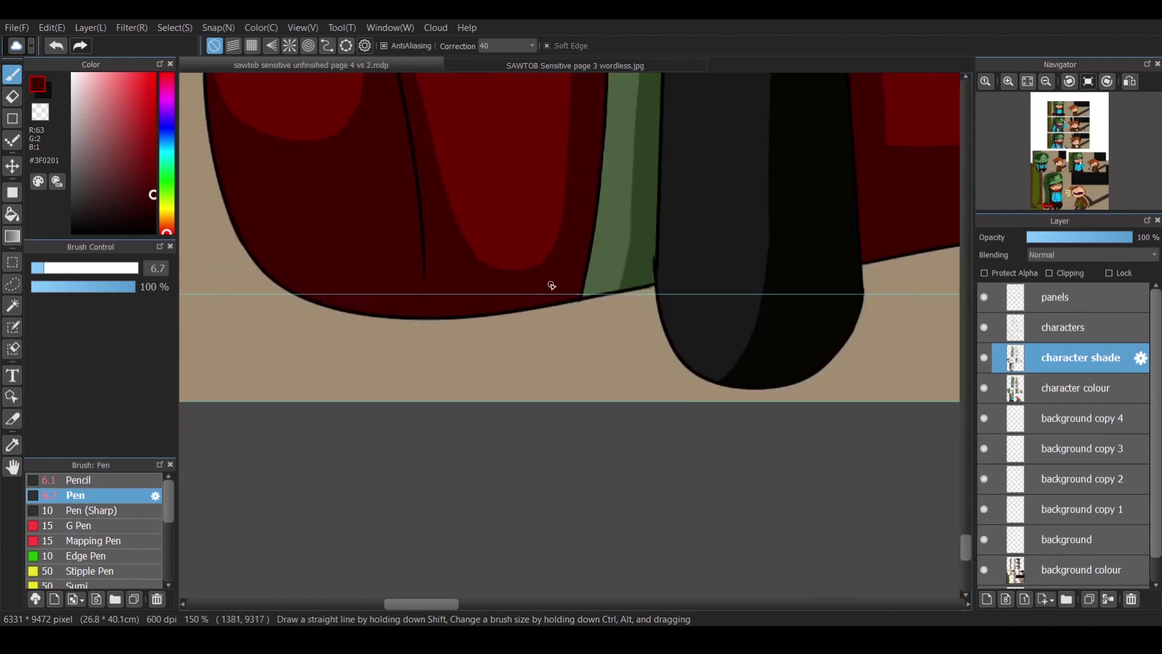
# Smooth the #3F0201 shade along the side of the bedroll section between the hair strand and the leg.
pyautogui.hscroll(5, 550, 285)
pyautogui.scroll(3, 363, 344)
pyautogui.moveTo(363, 344); pyautogui.dragTo(340, 181)
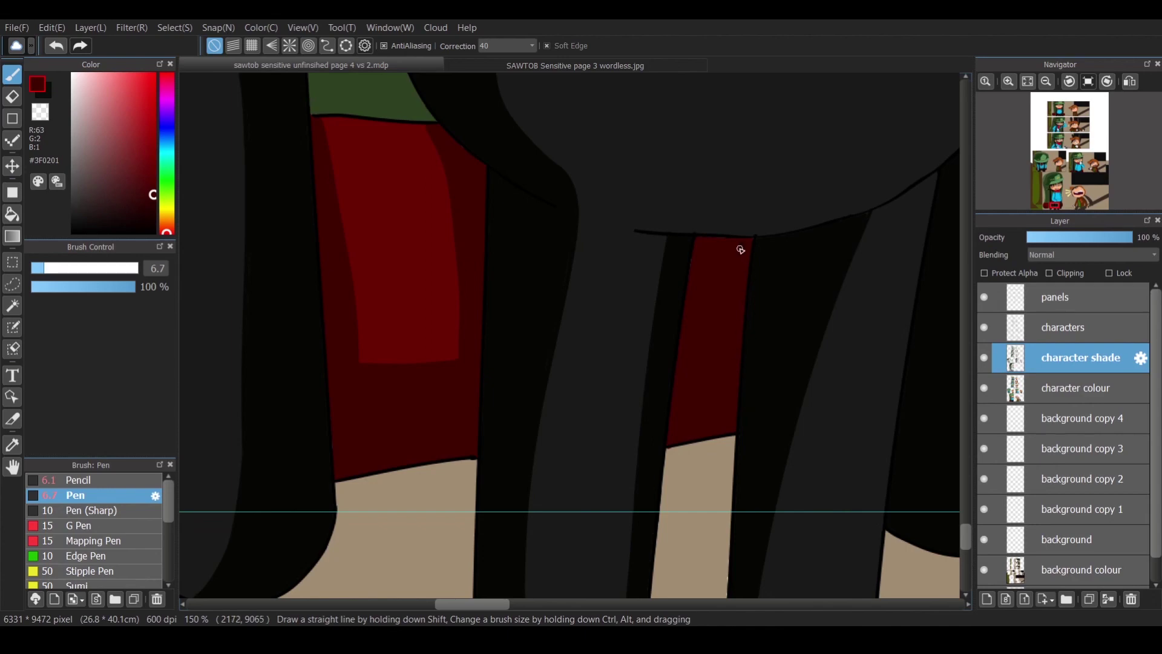
pyautogui.hscroll(5, 613, 188)
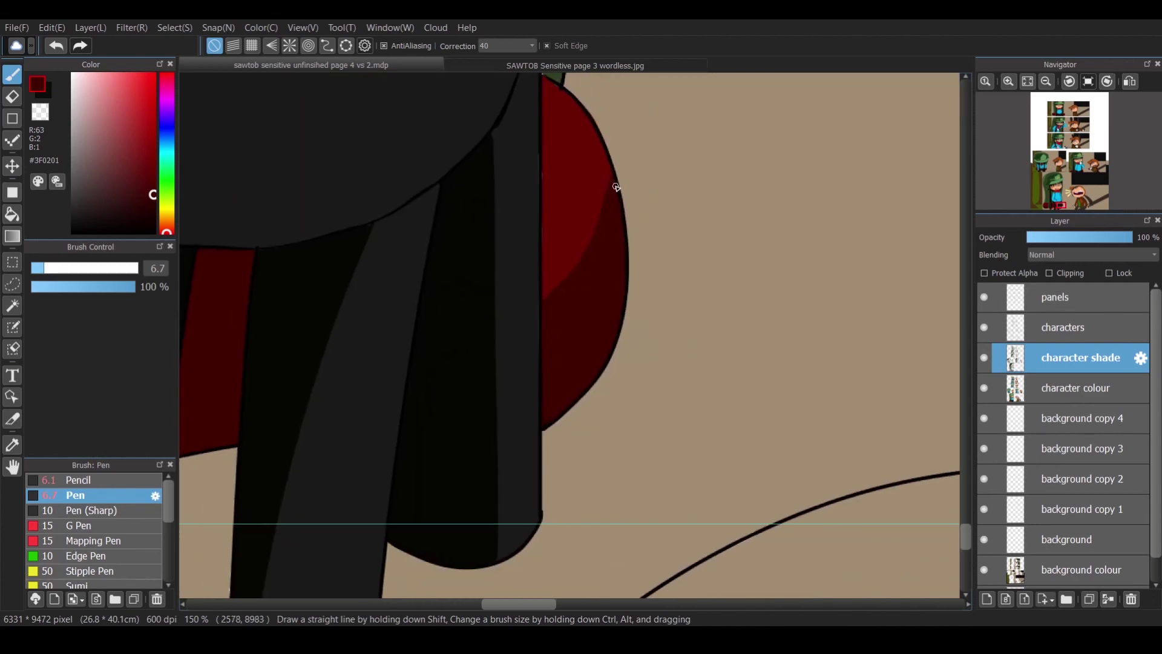
# Sample the brown #793C0D from the cap in another panel and shade the shouting character's cap and its underside.
pyautogui.scroll(-5, 616, 188)
pyautogui.hscroll(5, 616, 187)
pyautogui.press('alt')
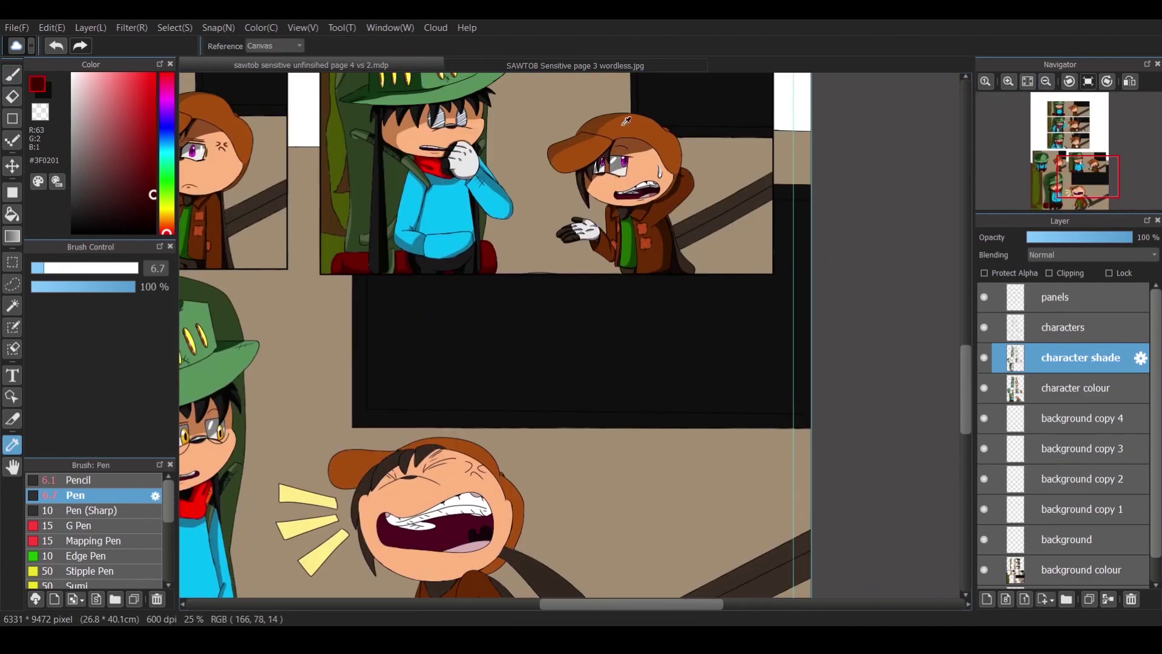
pyautogui.click(626, 121)
pyautogui.scroll(4, 436, 503)
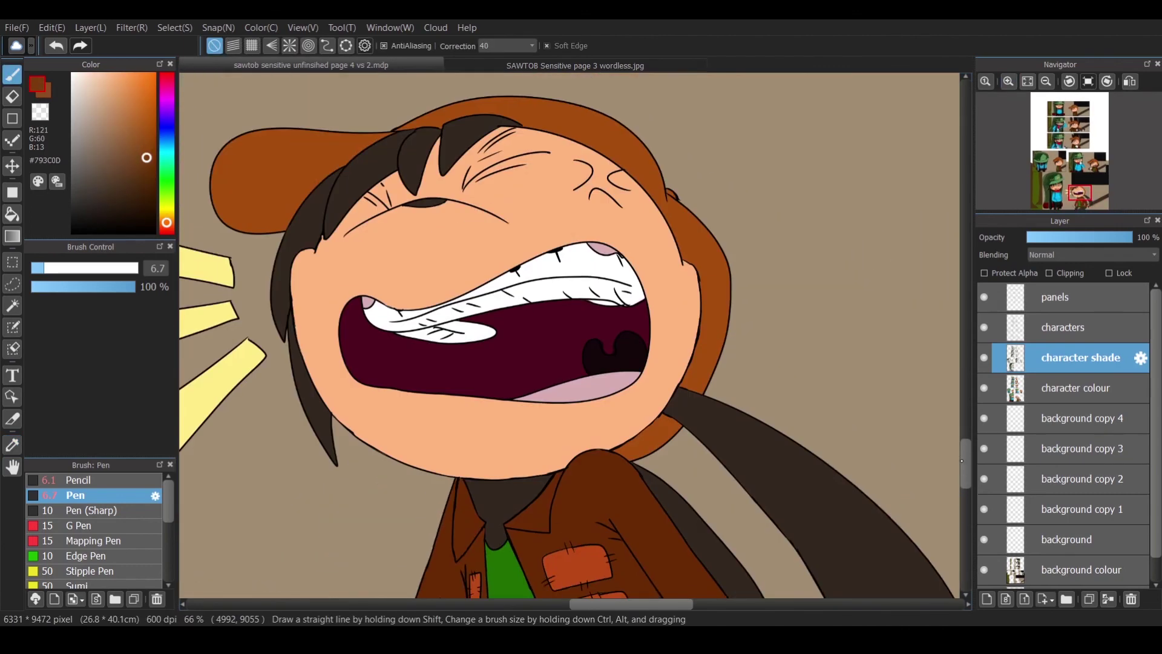
pyautogui.scroll(2, 568, 336)
pyautogui.press('g')
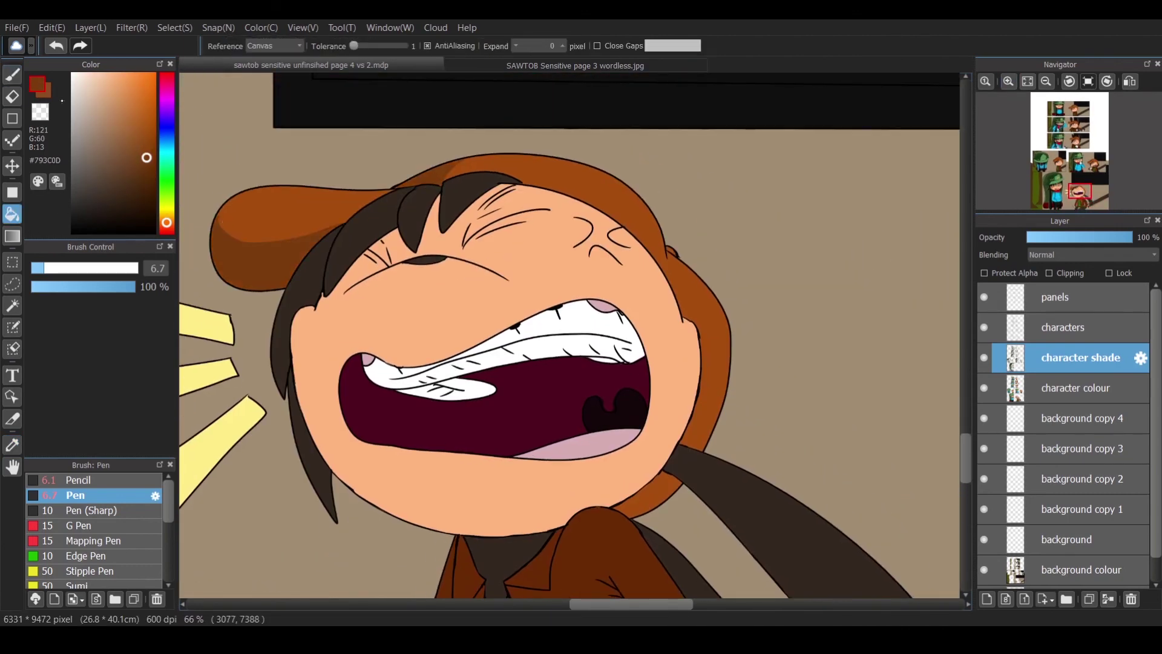
pyautogui.press('b')
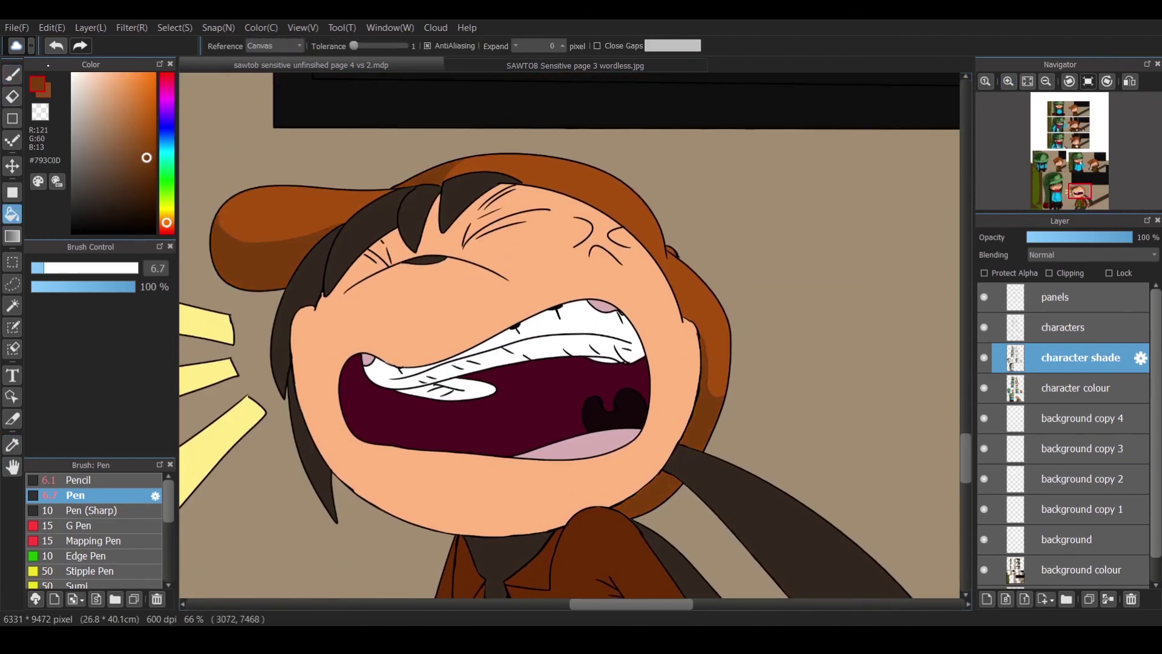
# Smooth the #793C0D shade edges on the cap's brim, front and back beside the ear.
pyautogui.scroll(5, 577, 297)
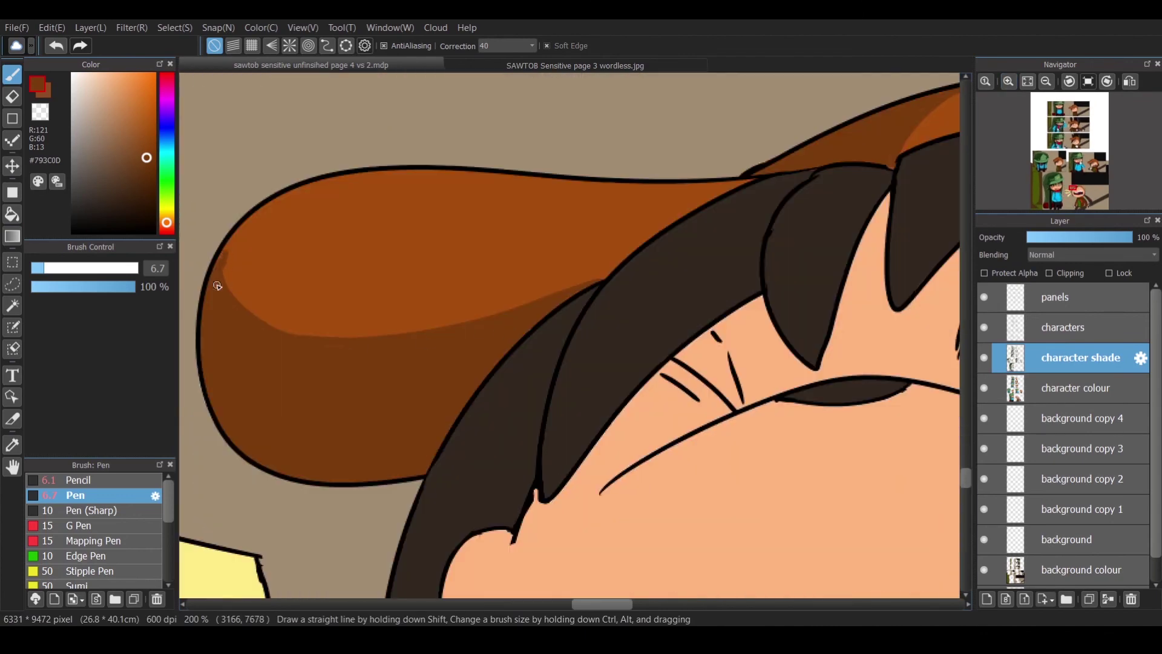
pyautogui.hscroll(5, 488, 359)
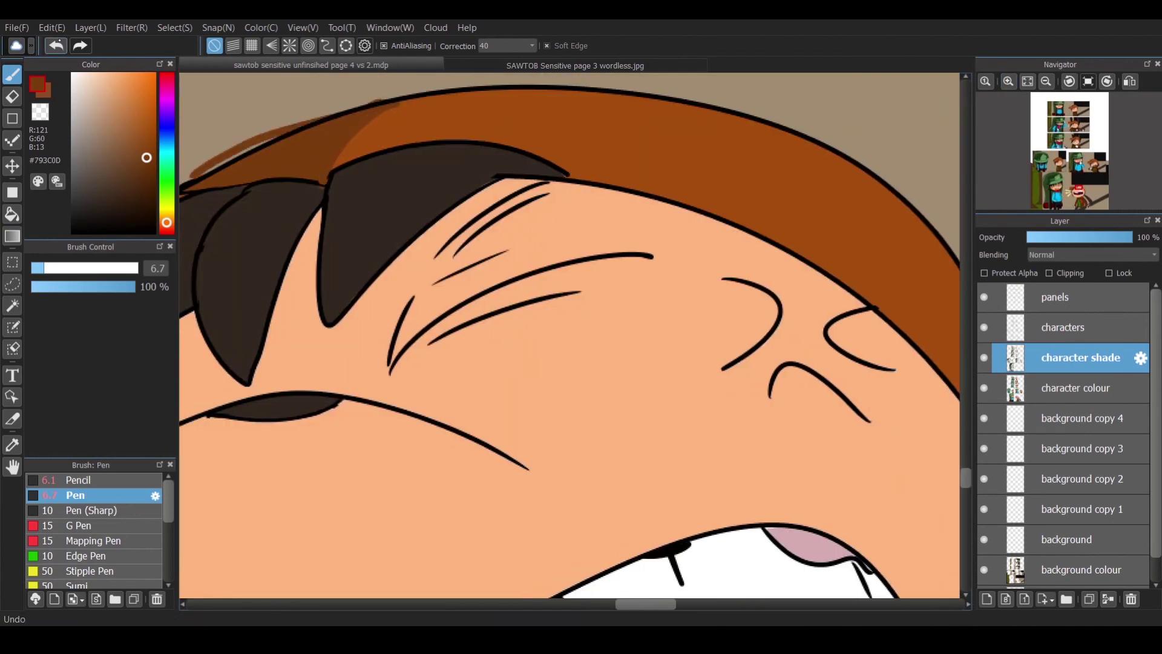
pyautogui.hscroll(5, 339, 151)
pyautogui.scroll(-5, 498, 109)
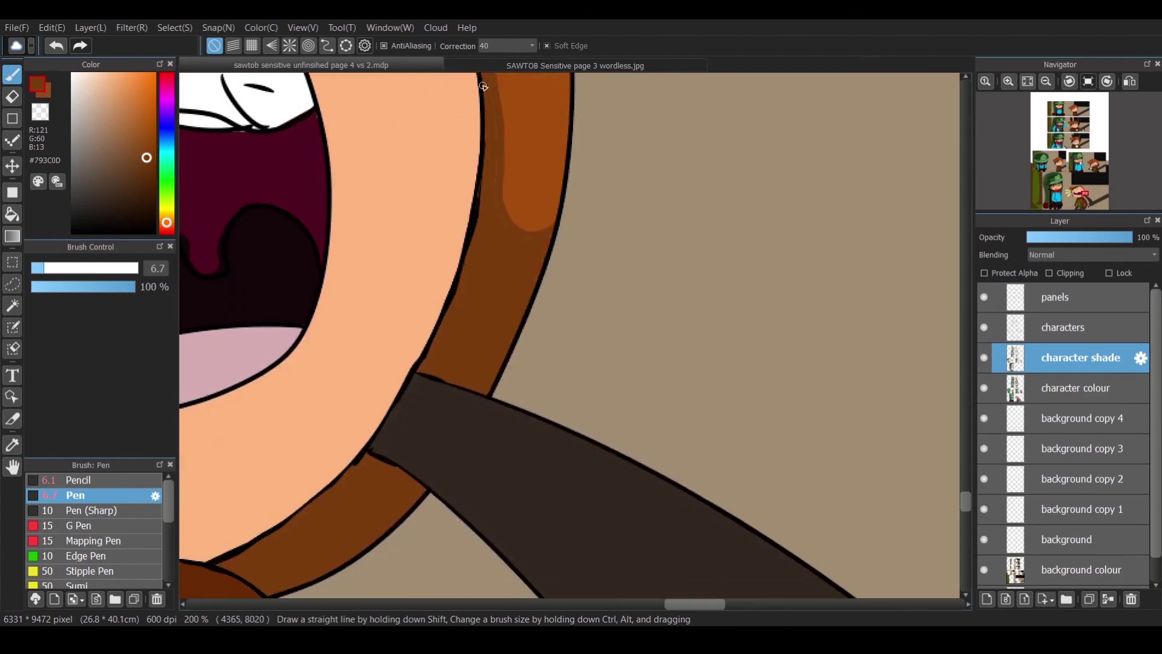
pyautogui.scroll(5, 585, 236)
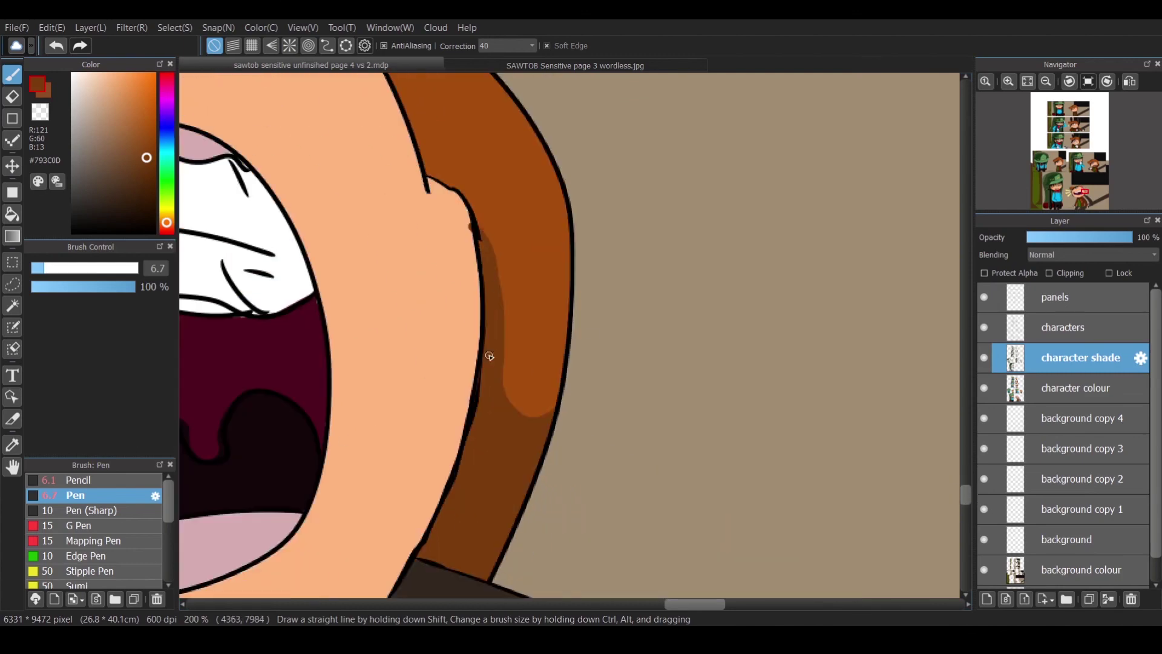
pyautogui.click(1045, 81)
pyautogui.click(1046, 81)
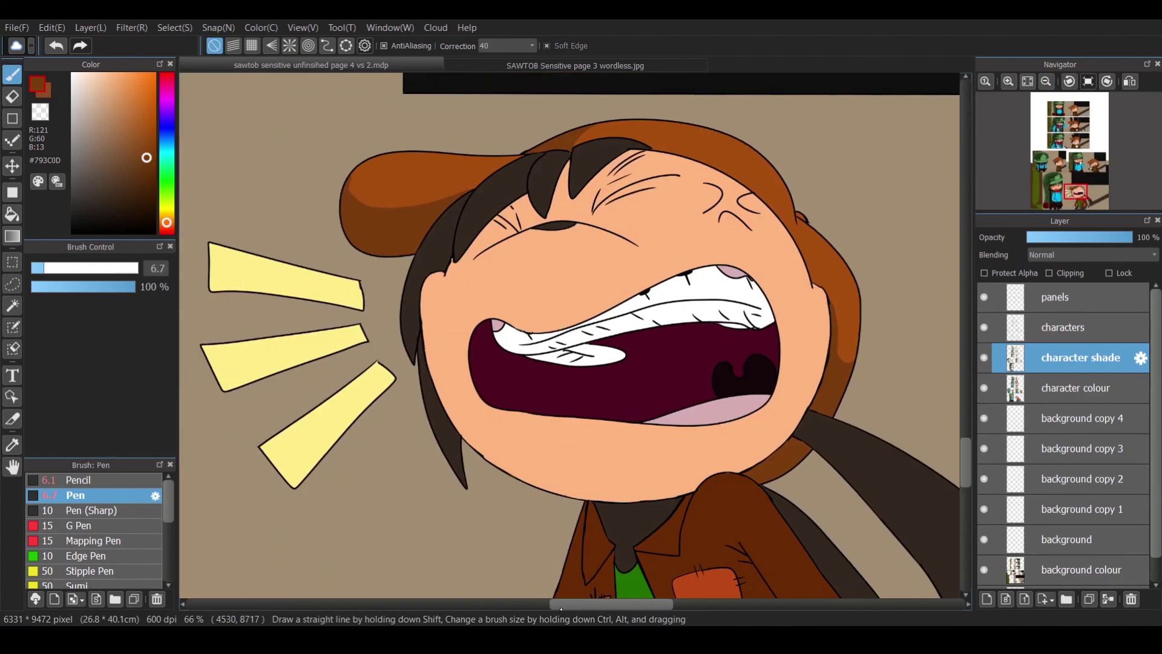
# Shade the shouting character's forehead beneath the hair and cap with #8D4C24 and add a short shade line below the mouth.
pyautogui.hscroll(2, 569, 339)
pyautogui.moveTo(644, 166)
pyautogui.mouseDown()
pyautogui.moveTo(465, 242)
pyautogui.moveTo(370, 352)
pyautogui.mouseUp()
pyautogui.hotkey('ctrl', 'z')
pyautogui.hotkey('ctrl', 'y')
pyautogui.moveTo(544, 445); pyautogui.dragTo(614, 447)
pyautogui.press('g')
pyautogui.press('b')
pyautogui.moveTo(360, 363)
pyautogui.mouseDown()
pyautogui.moveTo(478, 206)
pyautogui.moveTo(641, 152)
pyautogui.mouseUp()
# Shade along the anger-mark lines on the forehead with #8D4C24 and erase the excess to taper the strokes.
pyautogui.hotkey('ctrl', '+')
pyautogui.scroll(5, 569, 336)
pyautogui.moveTo(733, 243)
pyautogui.mouseDown()
pyautogui.moveTo(730, 306)
pyautogui.moveTo(842, 350)
pyautogui.mouseUp()
pyautogui.moveTo(781, 310); pyautogui.dragTo(842, 352)
pyautogui.moveTo(812, 283); pyautogui.dragTo(890, 312)
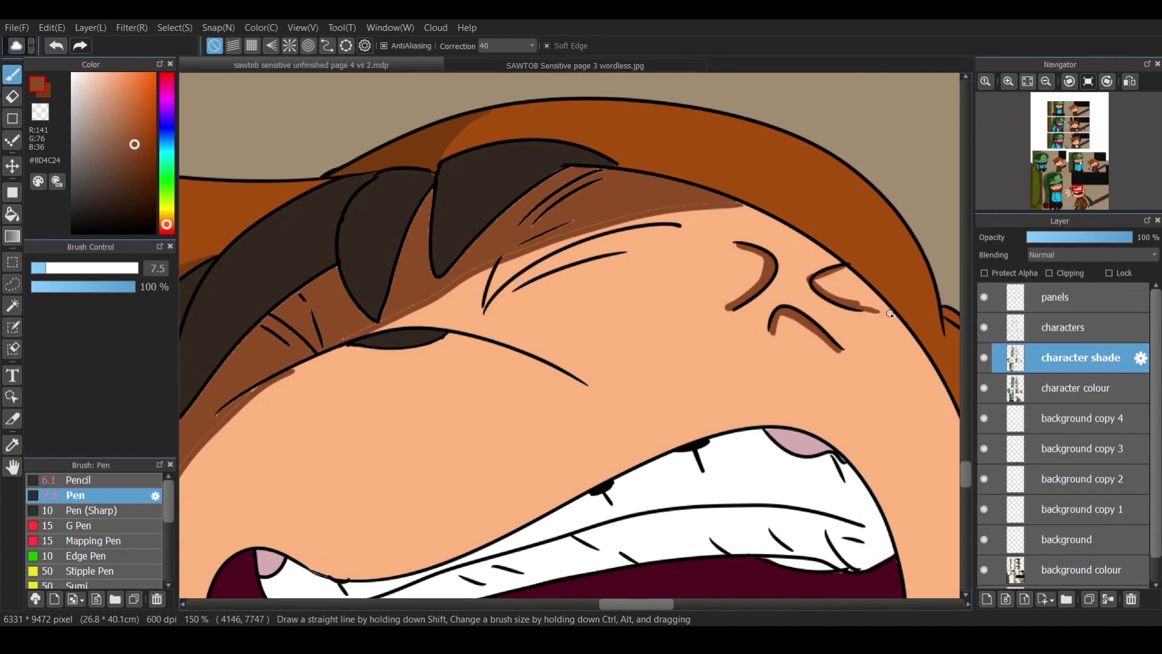
pyautogui.press('e')
pyautogui.moveTo(777, 327)
pyautogui.mouseDown()
pyautogui.moveTo(834, 361)
pyautogui.moveTo(780, 312)
pyautogui.mouseUp()
pyautogui.press('b')
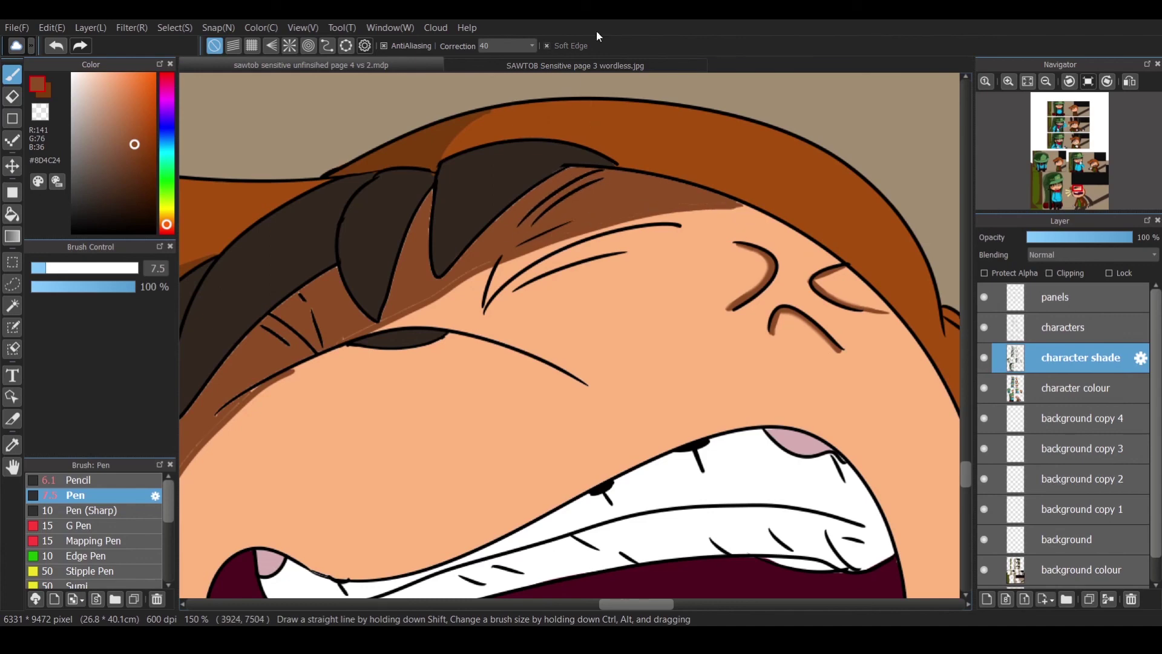
# Turn off the brush's soft edge and shade along the closed eye's crease lines with #8D4C24, trimming the excess.
pyautogui.click(546, 46)
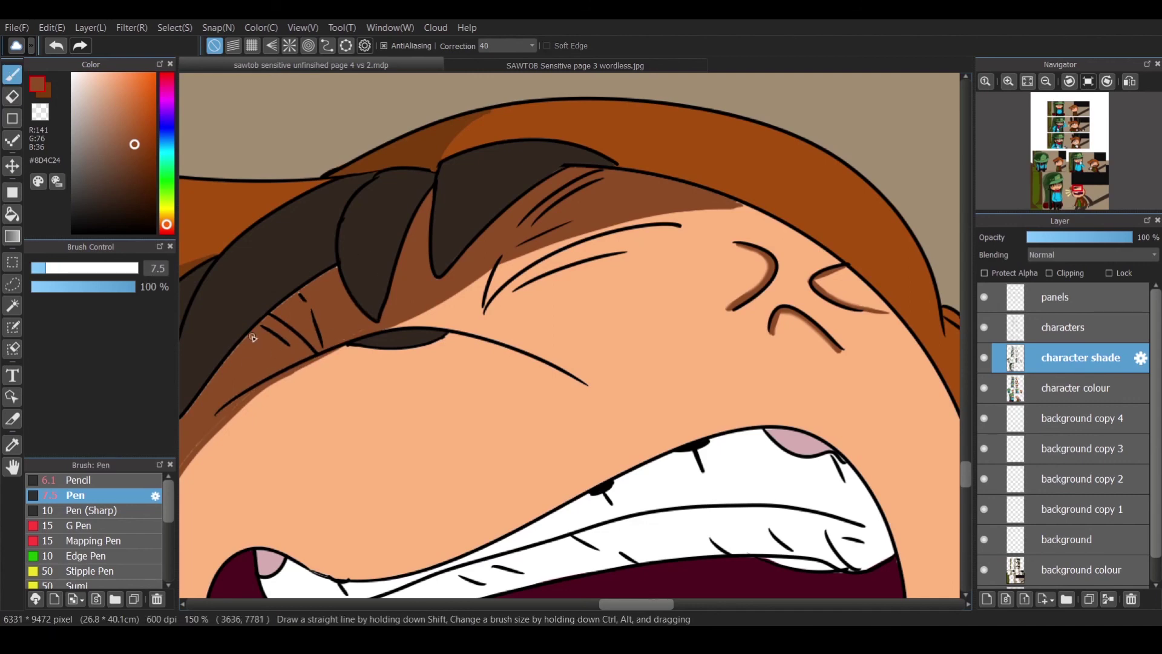
pyautogui.moveTo(484, 306)
pyautogui.mouseDown()
pyautogui.moveTo(666, 223)
pyautogui.moveTo(538, 259)
pyautogui.mouseUp()
pyautogui.press('e')
pyautogui.moveTo(483, 297); pyautogui.dragTo(530, 231)
pyautogui.press('b')
pyautogui.moveTo(614, 258); pyautogui.dragTo(521, 290)
# Shade beneath the dark nose and its adjoining crease line with #8D4C24, erasing the excess below.
pyautogui.moveTo(348, 347)
pyautogui.mouseDown()
pyautogui.moveTo(454, 339)
pyautogui.moveTo(581, 374)
pyautogui.mouseUp()
pyautogui.moveTo(196, 410); pyautogui.dragTo(464, 425)
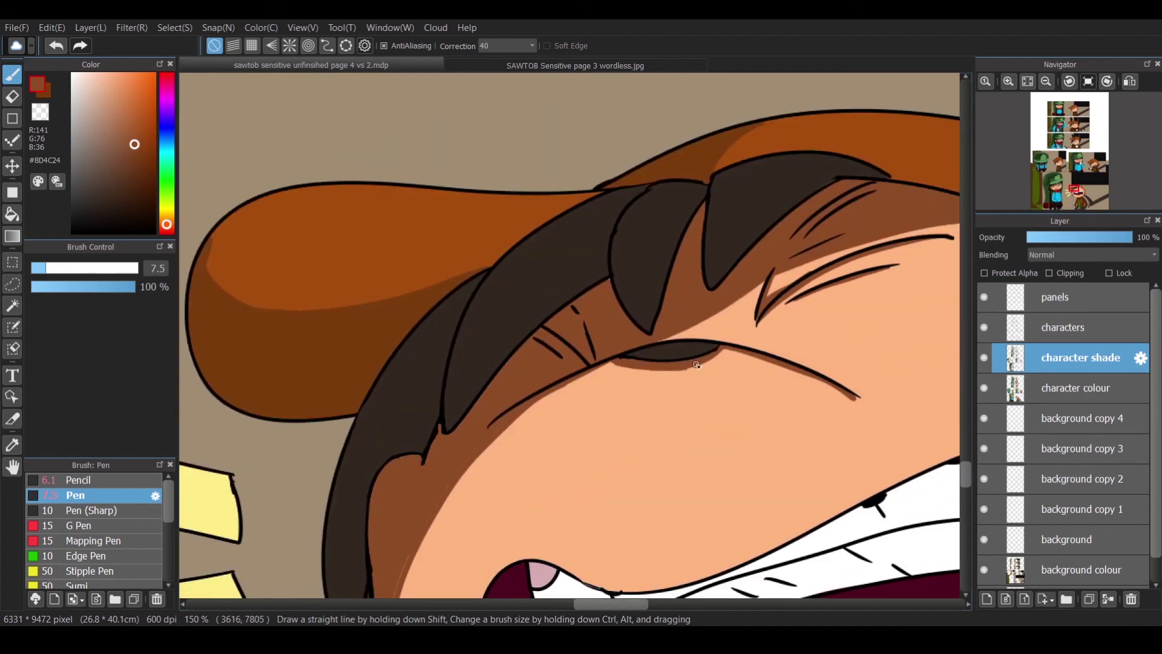
pyautogui.press('e')
pyautogui.moveTo(617, 369); pyautogui.dragTo(743, 361)
pyautogui.scroll(-4, 301, 194)
pyautogui.press('b')
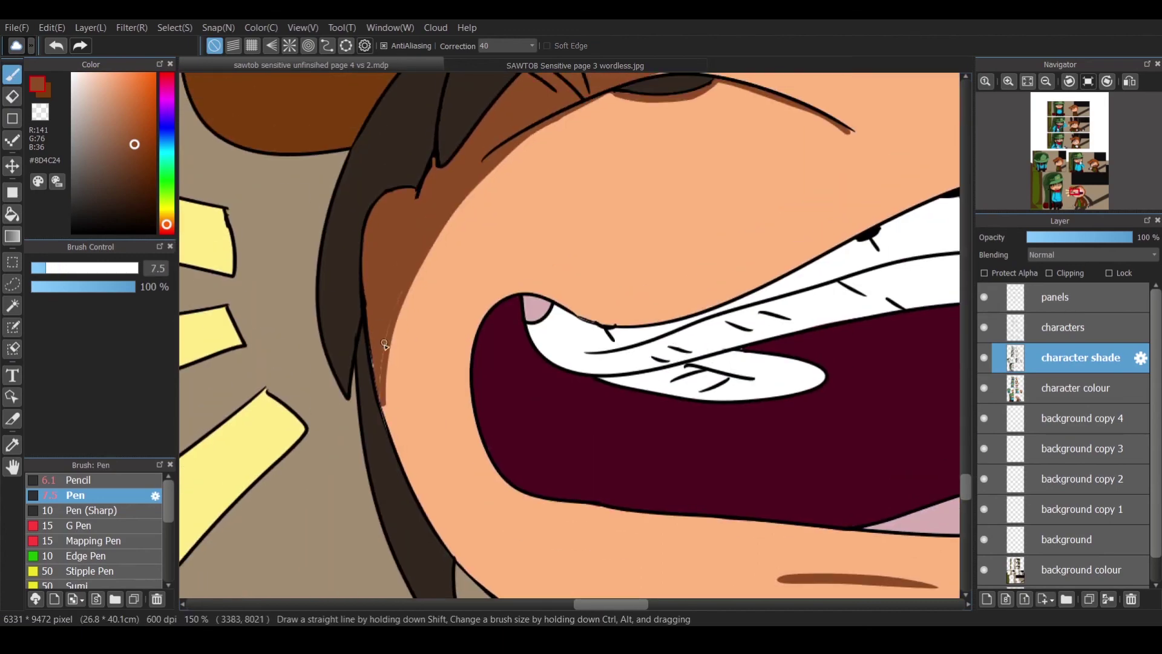
# Sample the grey teeth shade and the pink gum shade #A25F66 from an already shaded mouth in another panel.
pyautogui.click(1046, 81)
pyautogui.click(1045, 82)
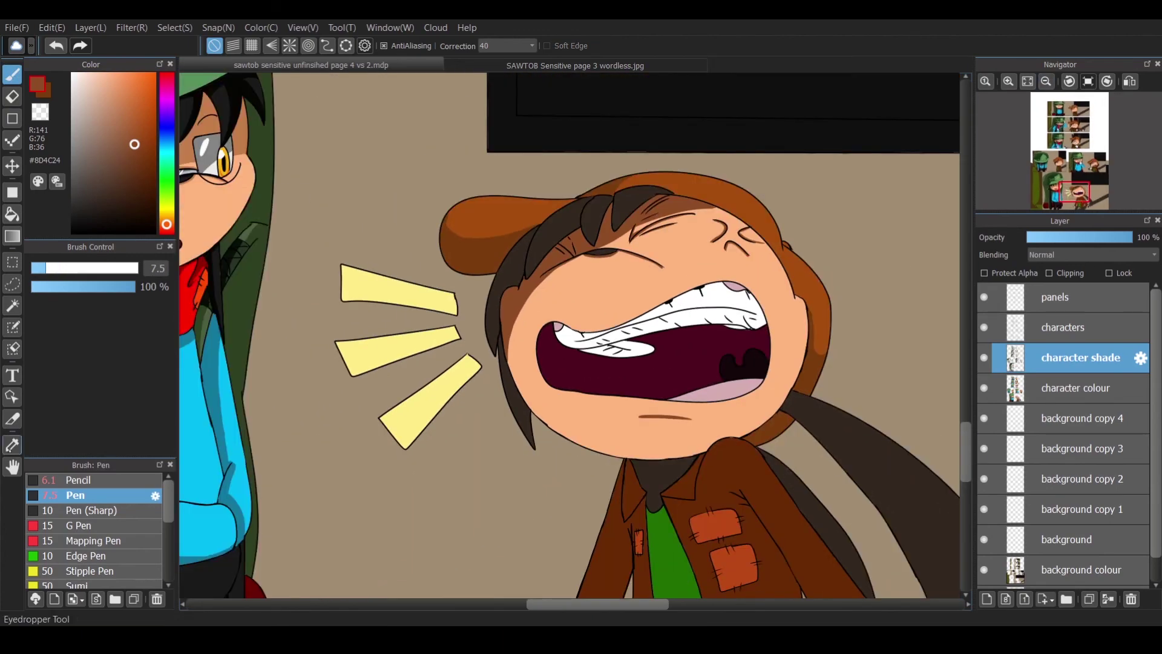
pyautogui.click(1046, 81)
pyautogui.click(1045, 81)
pyautogui.scroll(3, 827, 163)
pyautogui.keyDown('alt'); pyautogui.click(828, 162); pyautogui.keyUp('alt')
pyautogui.keyDown('alt'); pyautogui.click(828, 162); pyautogui.keyUp('alt')
pyautogui.scroll(5, 828, 163)
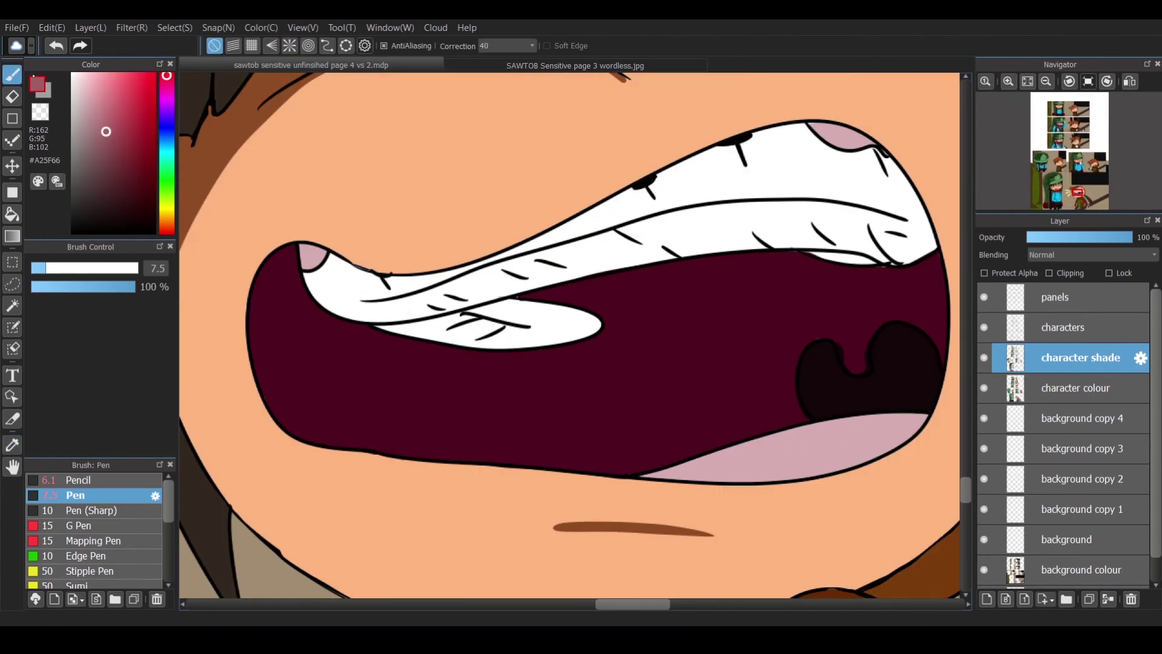
# Shade the small white lower teeth shape inside the shouting mouth with #9FA1A0 along its edges and crease lines.
pyautogui.keyDown('alt'); pyautogui.click(472, 317); pyautogui.keyUp('alt')
pyautogui.moveTo(429, 337); pyautogui.dragTo(472, 316)
pyautogui.moveTo(382, 330); pyautogui.dragTo(475, 319)
pyautogui.moveTo(602, 327); pyautogui.dragTo(398, 330)
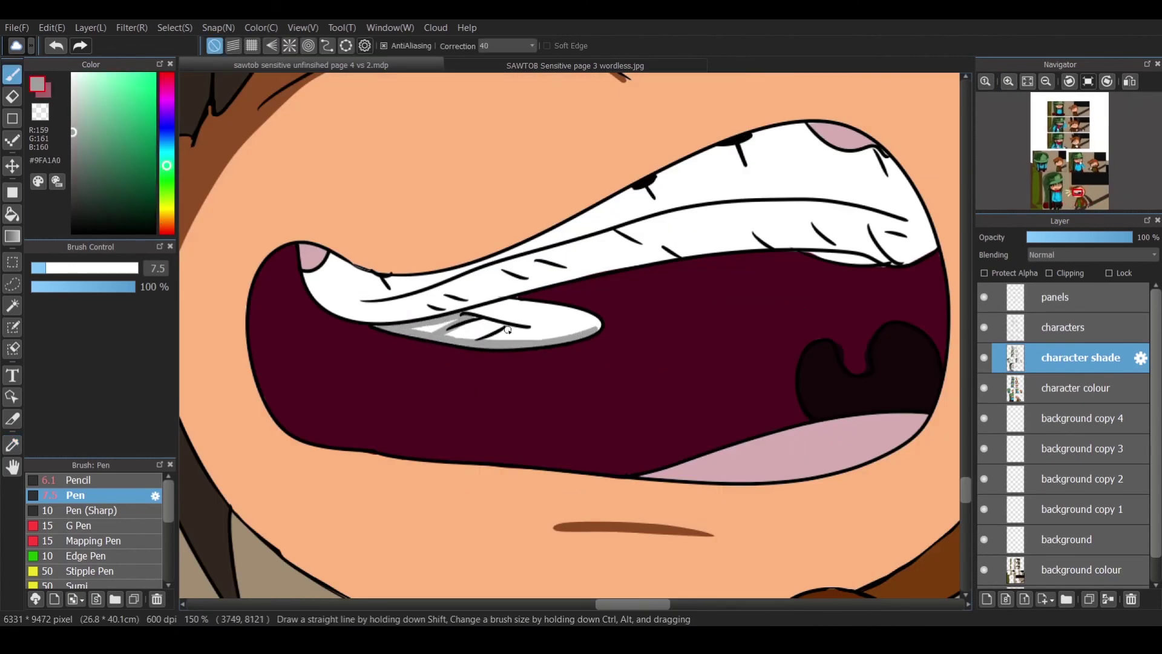
pyautogui.moveTo(492, 304)
pyautogui.mouseDown()
pyautogui.moveTo(600, 324)
pyautogui.moveTo(497, 300)
pyautogui.mouseUp()
# Shade the lower edge of the clenched teeth row and beside its right-hand crease lines with #9FA1A0.
pyautogui.moveTo(811, 255); pyautogui.dragTo(876, 265)
pyautogui.moveTo(327, 302)
pyautogui.mouseDown()
pyautogui.moveTo(460, 303)
pyautogui.moveTo(578, 272)
pyautogui.mouseUp()
pyautogui.moveTo(492, 298)
pyautogui.mouseDown()
pyautogui.moveTo(768, 245)
pyautogui.moveTo(846, 242)
pyautogui.moveTo(896, 263)
pyautogui.mouseUp()
pyautogui.moveTo(780, 245)
pyautogui.mouseDown()
pyautogui.moveTo(932, 251)
pyautogui.moveTo(874, 224)
pyautogui.moveTo(912, 238)
pyautogui.mouseUp()
pyautogui.click(12, 95)
pyautogui.press('b')
pyautogui.moveTo(738, 203); pyautogui.dragTo(753, 242)
pyautogui.moveTo(607, 228); pyautogui.dragTo(659, 253)
pyautogui.moveTo(663, 248); pyautogui.dragTo(639, 222)
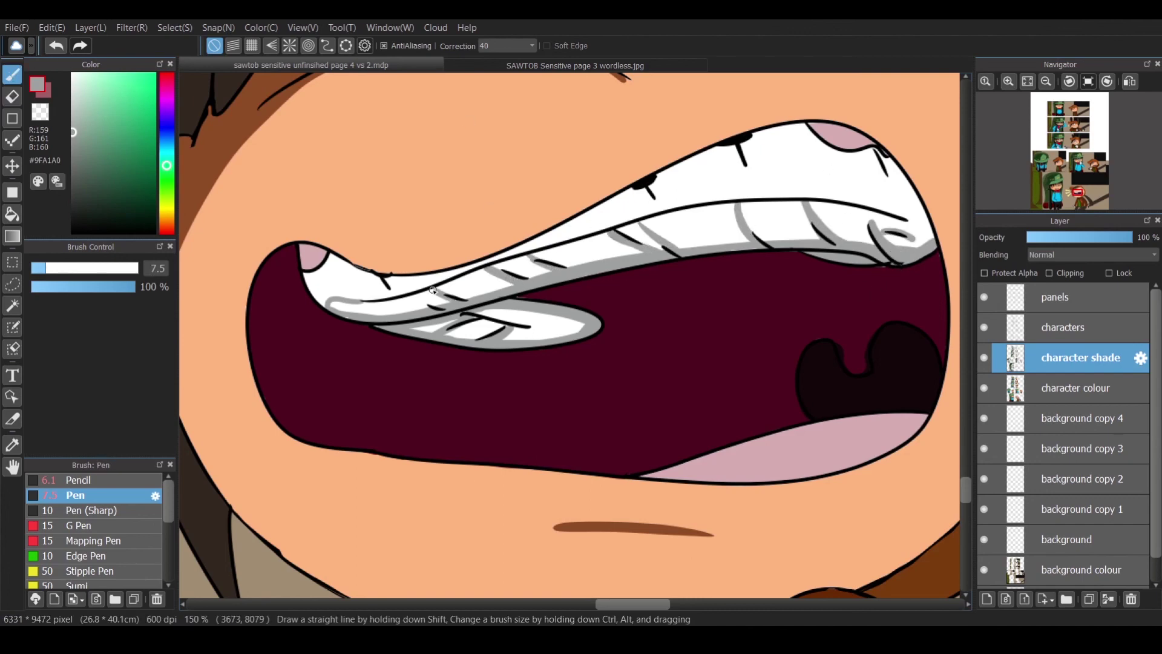
# Shade the remaining teeth creases, the upper teeth's far side and the area beneath the upper gum with #9FA1A0.
pyautogui.moveTo(349, 302); pyautogui.dragTo(408, 299)
pyautogui.moveTo(439, 289); pyautogui.dragTo(467, 278)
pyautogui.moveTo(484, 270); pyautogui.dragTo(451, 283)
pyautogui.moveTo(565, 245)
pyautogui.mouseDown()
pyautogui.moveTo(708, 208)
pyautogui.moveTo(838, 203)
pyautogui.moveTo(930, 226)
pyautogui.mouseUp()
pyautogui.moveTo(880, 152); pyautogui.dragTo(924, 225)
pyautogui.hotkey('ctrl', 'z')
pyautogui.hotkey('ctrl', 'y')
pyautogui.moveTo(804, 125); pyautogui.dragTo(885, 156)
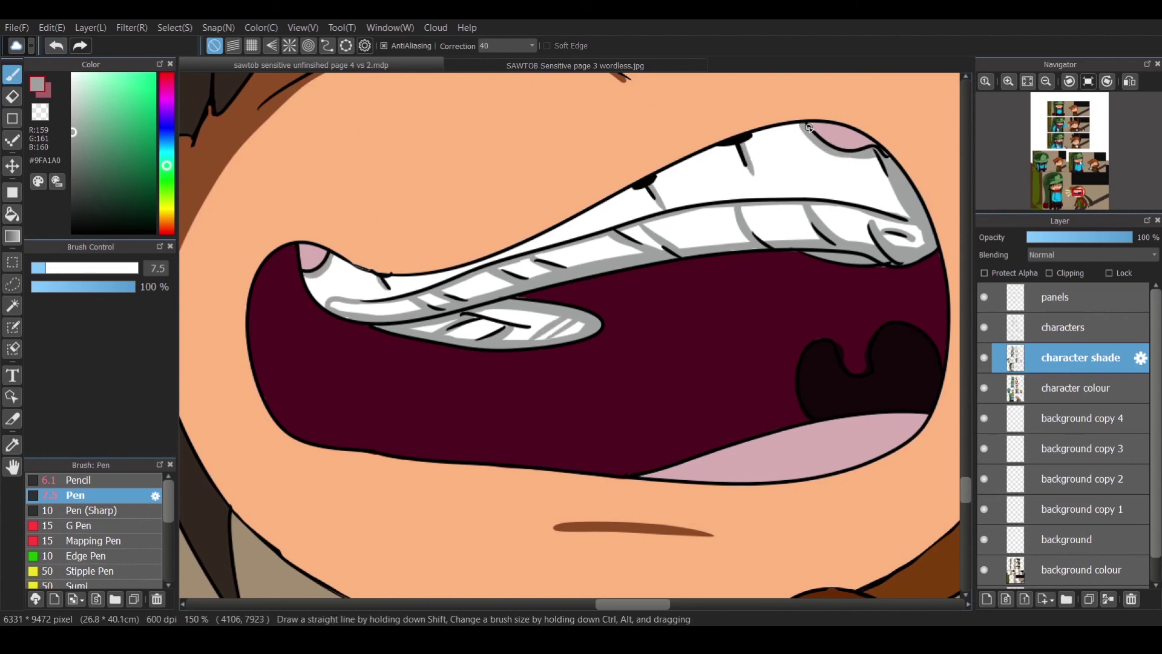
# Shade the gums and the right part of the tongue with #A25F66.
pyautogui.keyDown('alt'); pyautogui.click(802, 127); pyautogui.keyUp('alt')
pyautogui.moveTo(853, 418)
pyautogui.mouseDown()
pyautogui.moveTo(810, 472)
pyautogui.moveTo(896, 442)
pyautogui.moveTo(853, 418)
pyautogui.moveTo(829, 463)
pyautogui.moveTo(846, 423)
pyautogui.moveTo(787, 466)
pyautogui.moveTo(837, 443)
pyautogui.mouseUp()
pyautogui.hotkey('ctrl', '-')
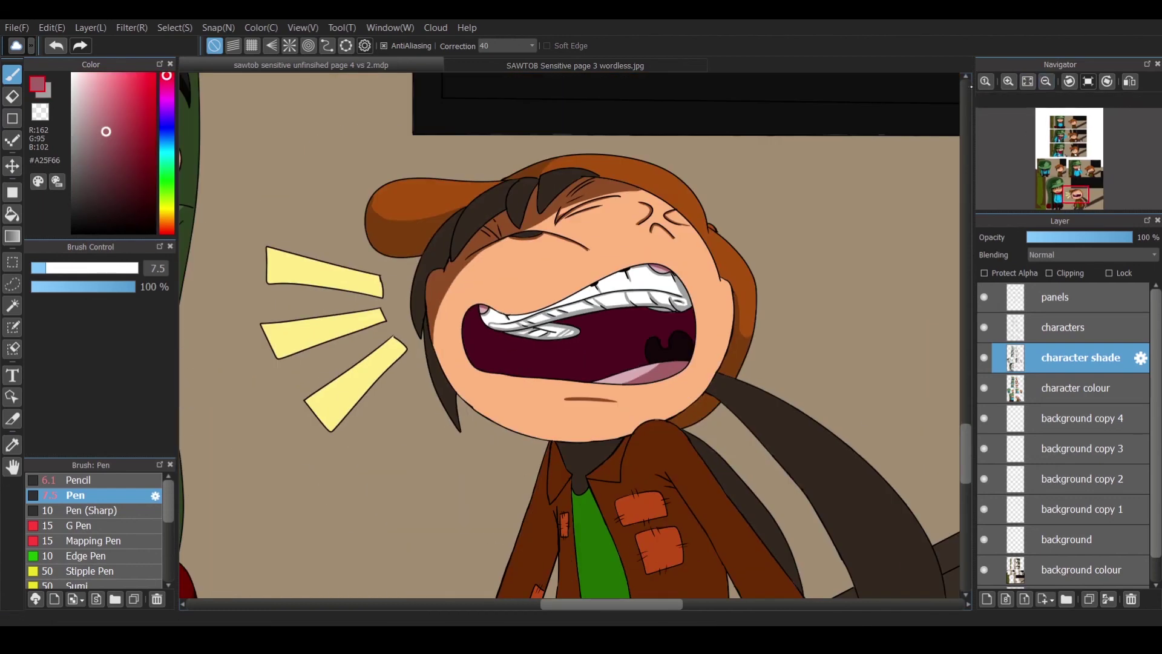
# Sample the dark mouth shade #21030D from another panel and shade the mouth interior beneath the teeth and along its corners.
pyautogui.click(12, 445)
pyautogui.scroll(5, 871, 280)
pyautogui.click(872, 280)
pyautogui.scroll(-5, 872, 280)
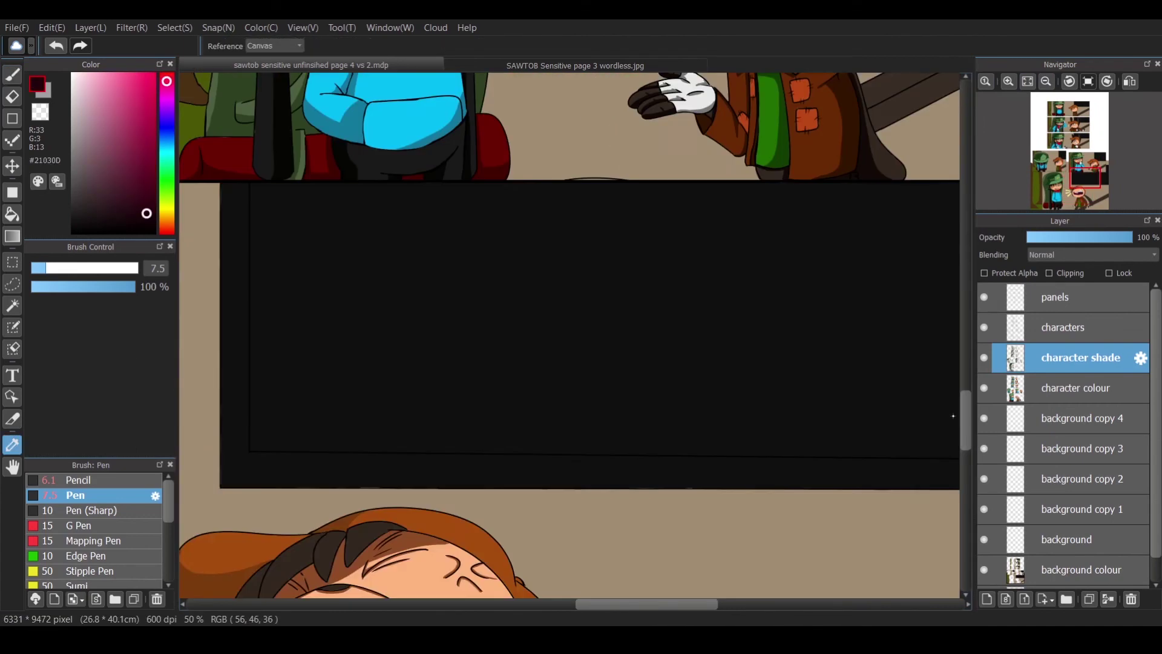
pyautogui.hotkey('ctrl', '+')
pyautogui.press('p')
pyautogui.moveTo(739, 312); pyautogui.dragTo(785, 356)
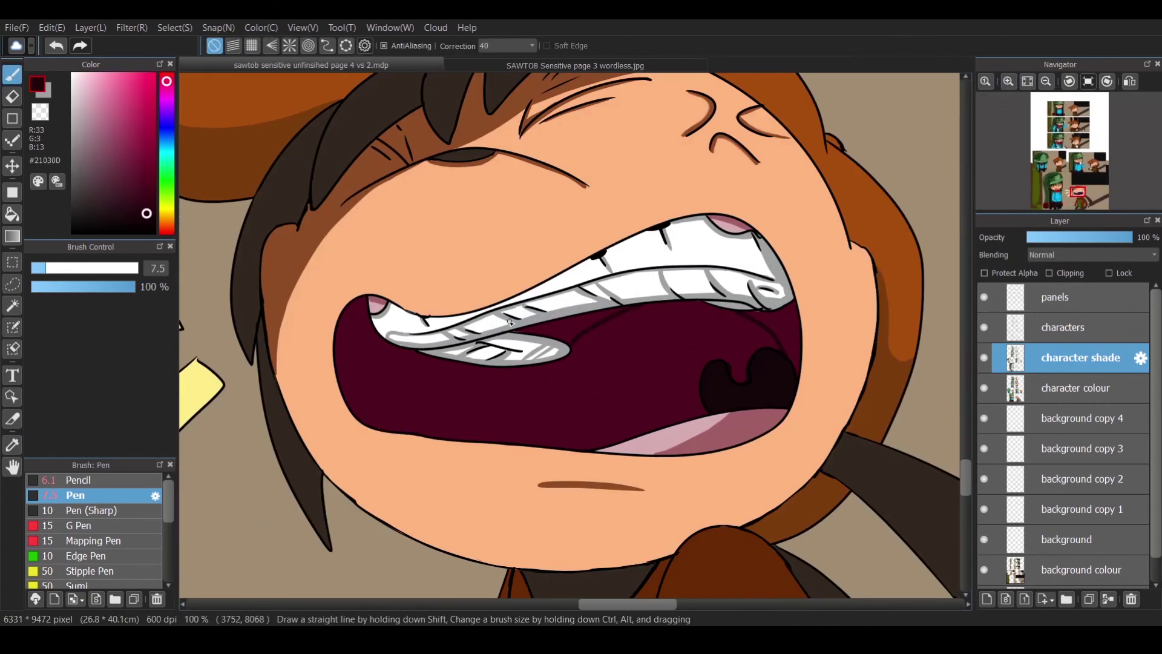
pyautogui.hotkey('ctrl', '+')
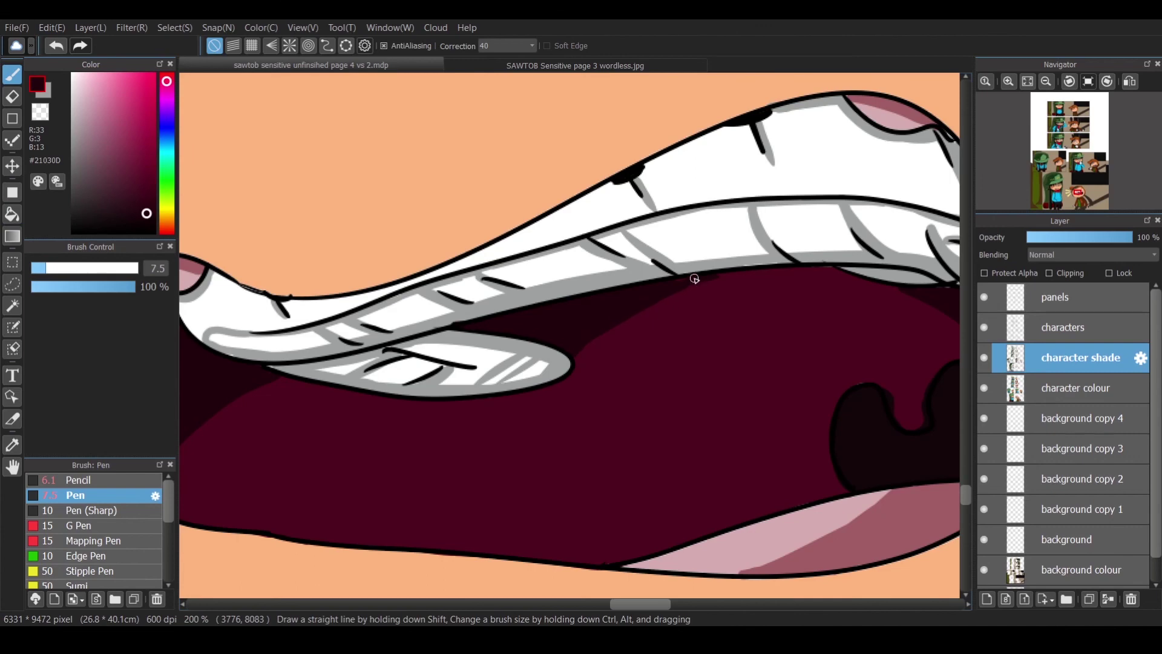
pyautogui.hscroll(-5, 608, 330)
pyautogui.hscroll(9, 643, 328)
# Shade the right part of the throat opening with #090304 and shade around its upper rim with #21030D.
pyautogui.keyDown('alt'); pyautogui.click(553, 394); pyautogui.keyUp('alt')
pyautogui.press('g')
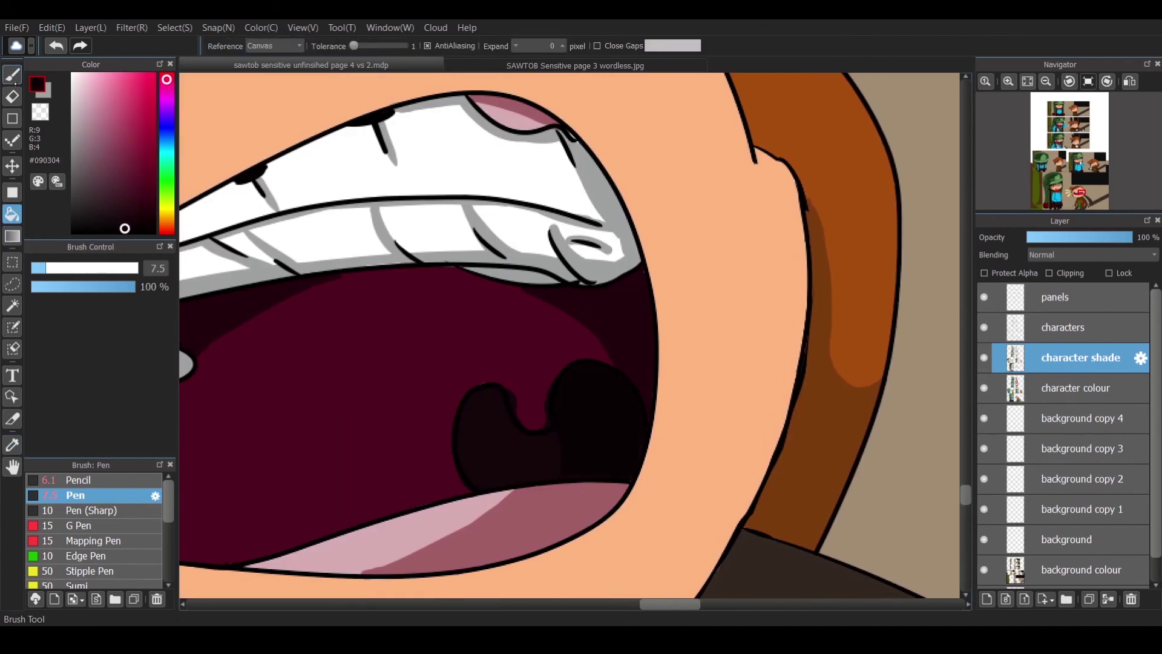
pyautogui.press('b')
pyautogui.keyDown('alt'); pyautogui.click(638, 427); pyautogui.keyUp('alt')
pyautogui.moveTo(602, 339)
pyautogui.mouseDown()
pyautogui.moveTo(536, 426)
pyautogui.moveTo(538, 404)
pyautogui.moveTo(616, 362)
pyautogui.mouseUp()
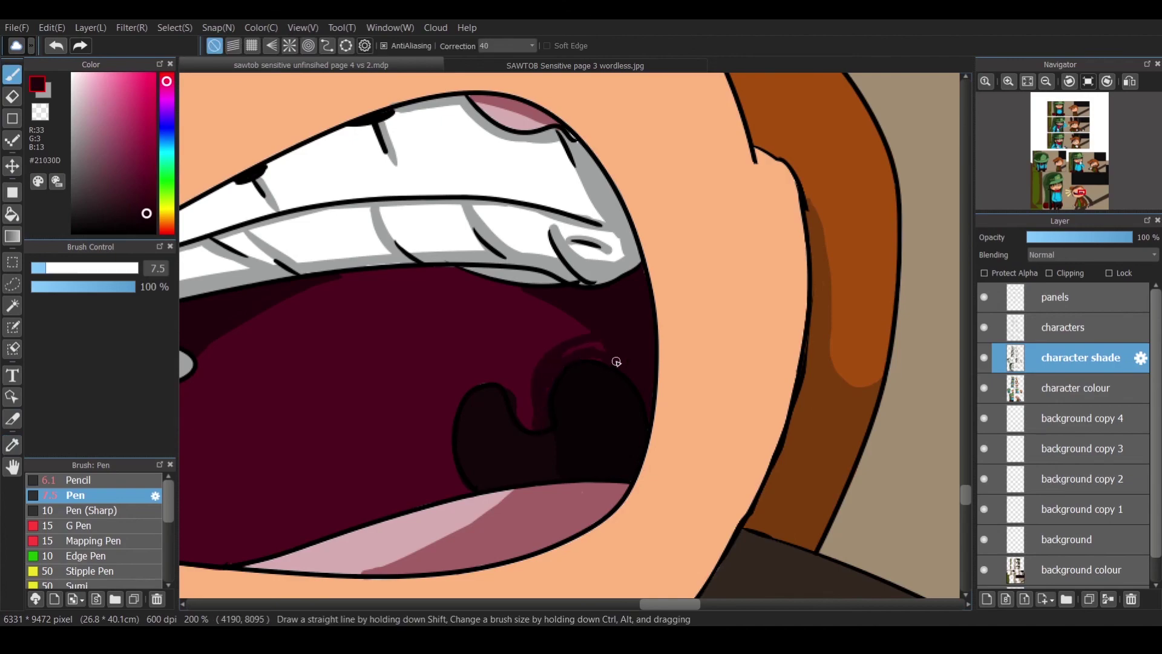
# Sample the hair shade #120A07 from another panel and shade the fringe locks beneath the cap and the dark nose.
pyautogui.scroll(-6, 629, 300)
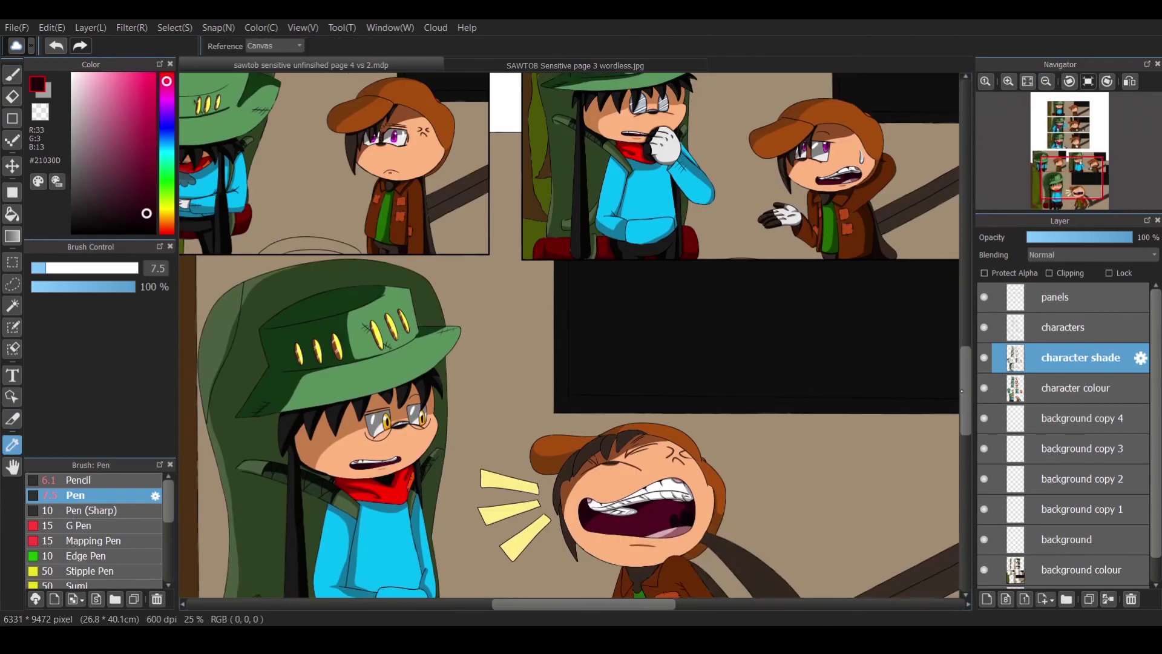
pyautogui.keyDown('alt'); pyautogui.click(533, 79); pyautogui.keyUp('alt')
pyautogui.scroll(6, 630, 563)
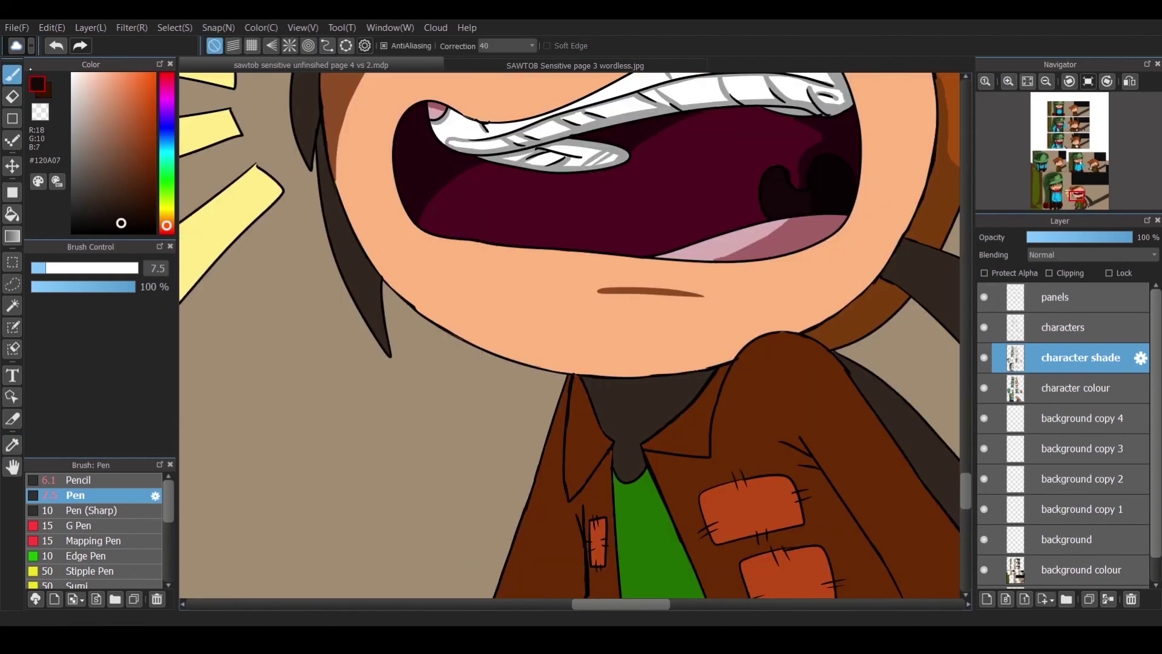
pyautogui.scroll(5, 605, 273)
pyautogui.moveTo(647, 191)
pyautogui.mouseDown()
pyautogui.moveTo(544, 261)
pyautogui.moveTo(650, 194)
pyautogui.mouseUp()
pyautogui.moveTo(533, 201)
pyautogui.mouseDown()
pyautogui.moveTo(511, 234)
pyautogui.moveTo(503, 297)
pyautogui.moveTo(380, 303)
pyautogui.moveTo(369, 354)
pyautogui.moveTo(466, 227)
pyautogui.moveTo(498, 206)
pyautogui.moveTo(450, 221)
pyautogui.moveTo(390, 276)
pyautogui.moveTo(442, 223)
pyautogui.mouseUp()
pyautogui.hotkey('ctrl', 'z')
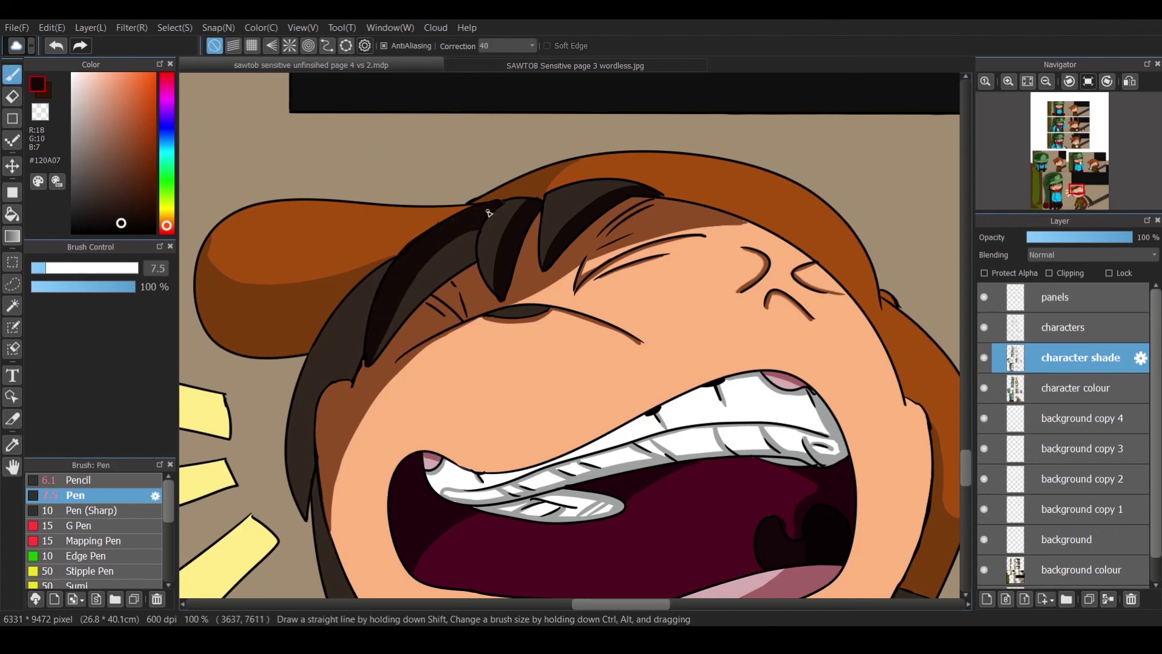
pyautogui.moveTo(375, 331)
pyautogui.mouseDown()
pyautogui.moveTo(303, 514)
pyautogui.moveTo(294, 412)
pyautogui.moveTo(327, 336)
pyautogui.moveTo(356, 308)
pyautogui.mouseUp()
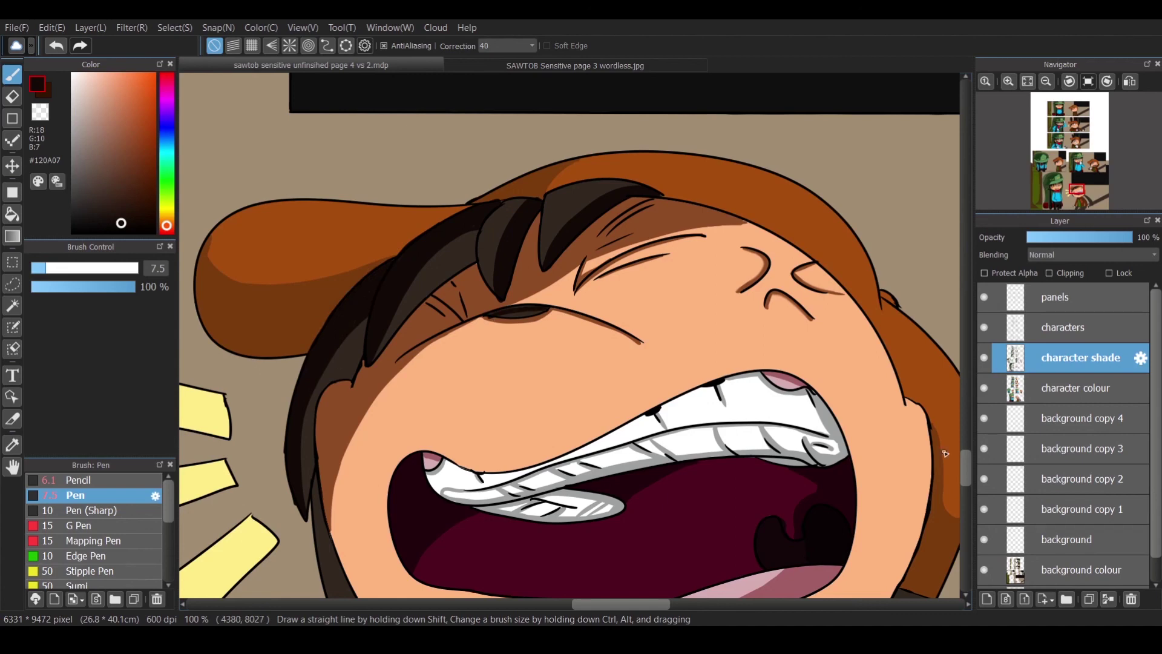
# Shade the long side locks hanging beside the shouting character's face with #120A07.
pyautogui.scroll(-5, 929, 441)
pyautogui.moveTo(379, 363); pyautogui.dragTo(310, 176)
pyautogui.moveTo(338, 284); pyautogui.dragTo(382, 406)
# Shade the dark neck area below the chin and along the collar with #120A07.
pyautogui.scroll(-4, 182, 552)
pyautogui.hscroll(4, 181, 552)
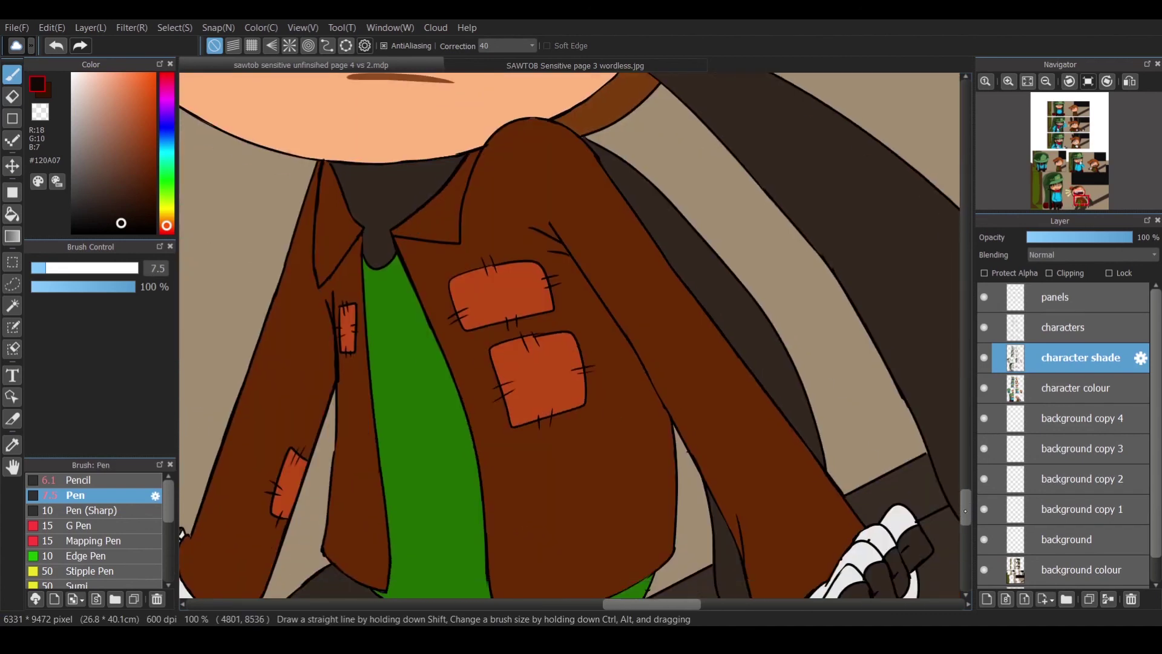
pyautogui.moveTo(339, 205)
pyautogui.mouseDown()
pyautogui.moveTo(402, 266)
pyautogui.moveTo(460, 200)
pyautogui.mouseUp()
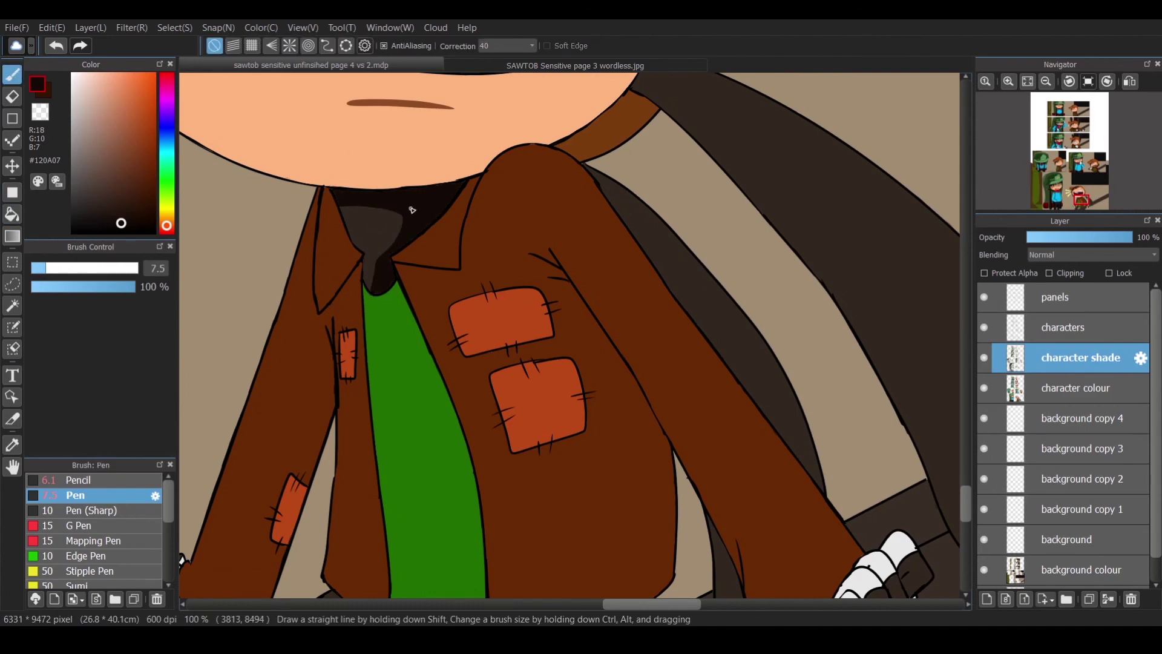
pyautogui.scroll(-2, 620, 600)
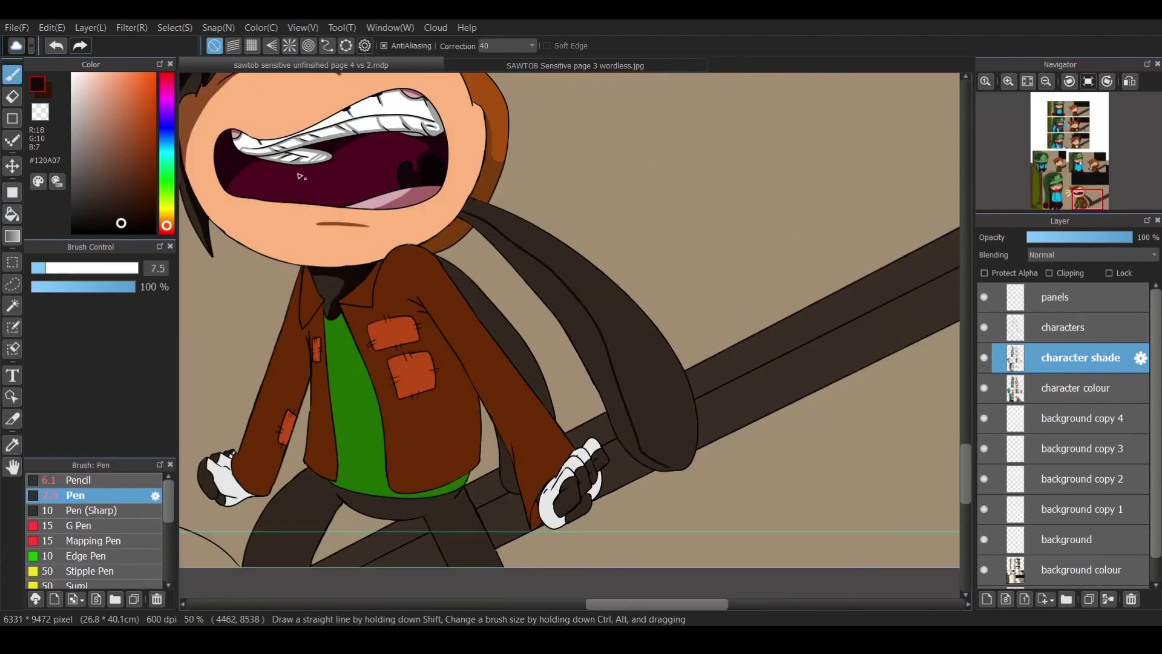
# Outline and fill #120A07 shade along the inner side of the long dark strands trailing behind the jacket.
pyautogui.moveTo(453, 273); pyautogui.dragTo(508, 351)
pyautogui.hotkey('ctrl', 'z')
pyautogui.hotkey('ctrl', 'y')
pyautogui.hotkey('ctrl', 'z')
pyautogui.hotkey('ctrl', 'y')
pyautogui.press('g')
pyautogui.click(562, 293)
pyautogui.press('p')
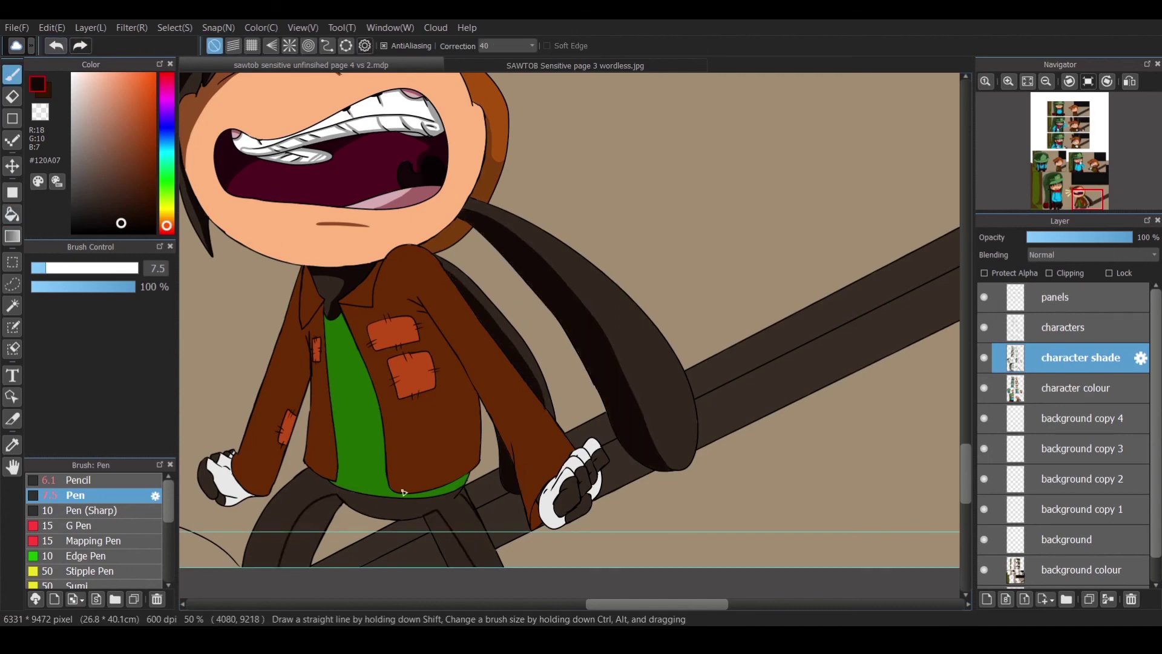
# Touch up the #120A07 shade on the neck and trailing dark strands, closing gaps along the outlines down to the tips.
pyautogui.scroll(4, 324, 365)
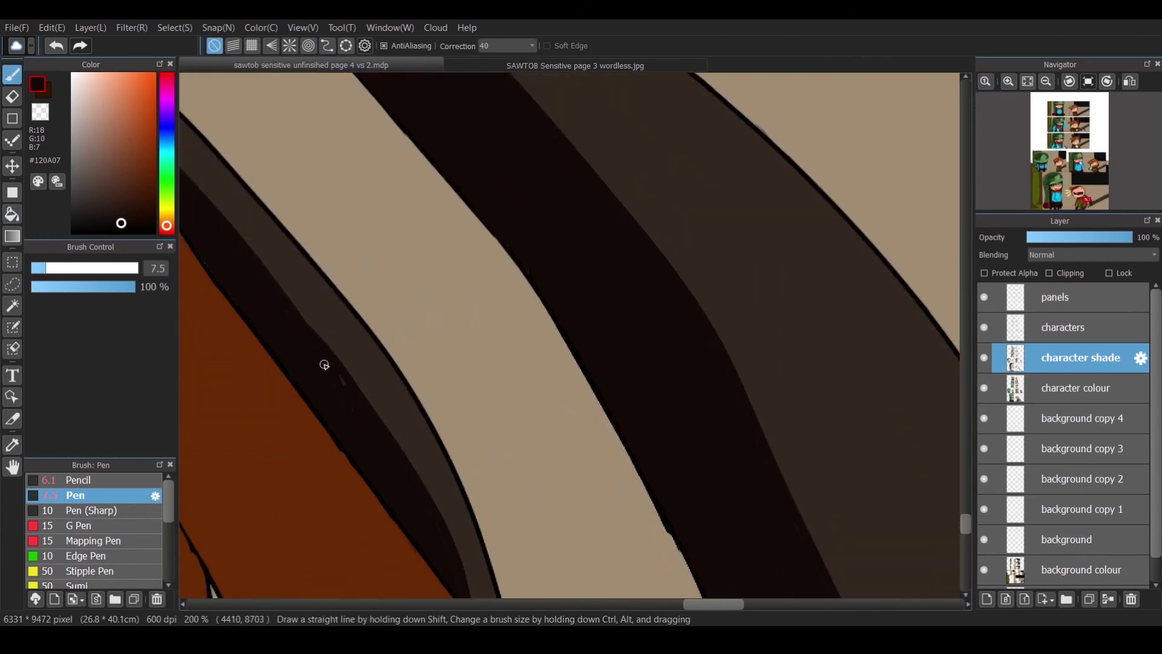
pyautogui.hscroll(-5, 664, 596)
pyautogui.scroll(2, 664, 596)
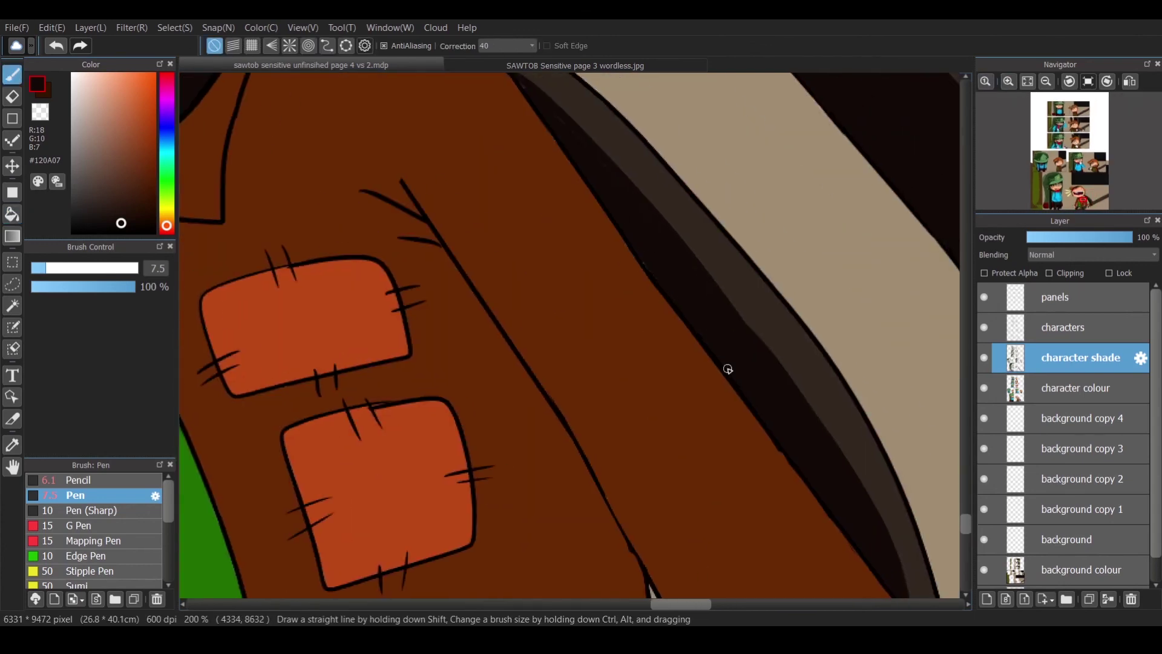
pyautogui.scroll(5, 521, 373)
pyautogui.hscroll(-4, 522, 374)
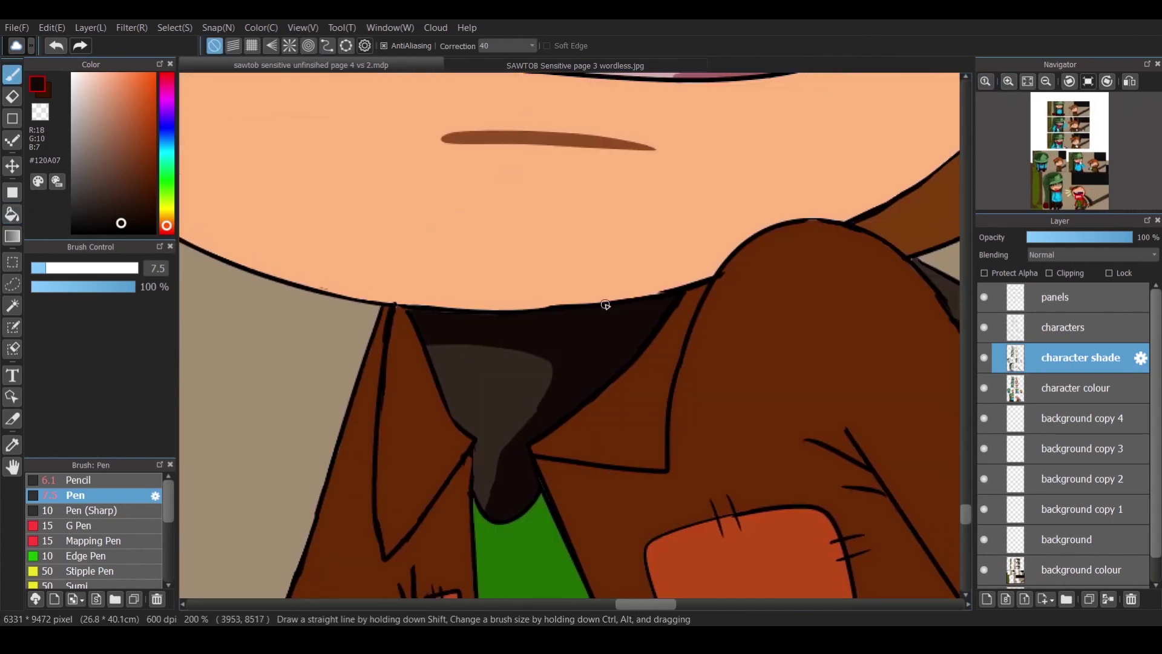
pyautogui.hscroll(5, 651, 598)
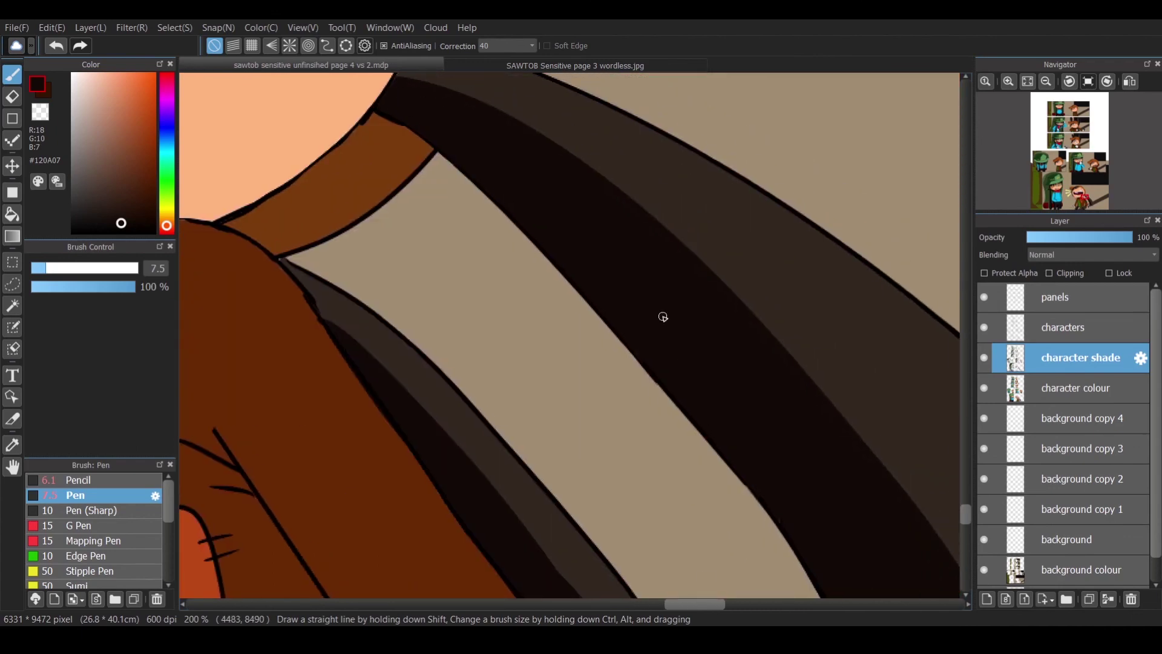
pyautogui.scroll(-5, 744, 471)
pyautogui.press('e')
pyautogui.press('b')
pyautogui.hscroll(5, 693, 586)
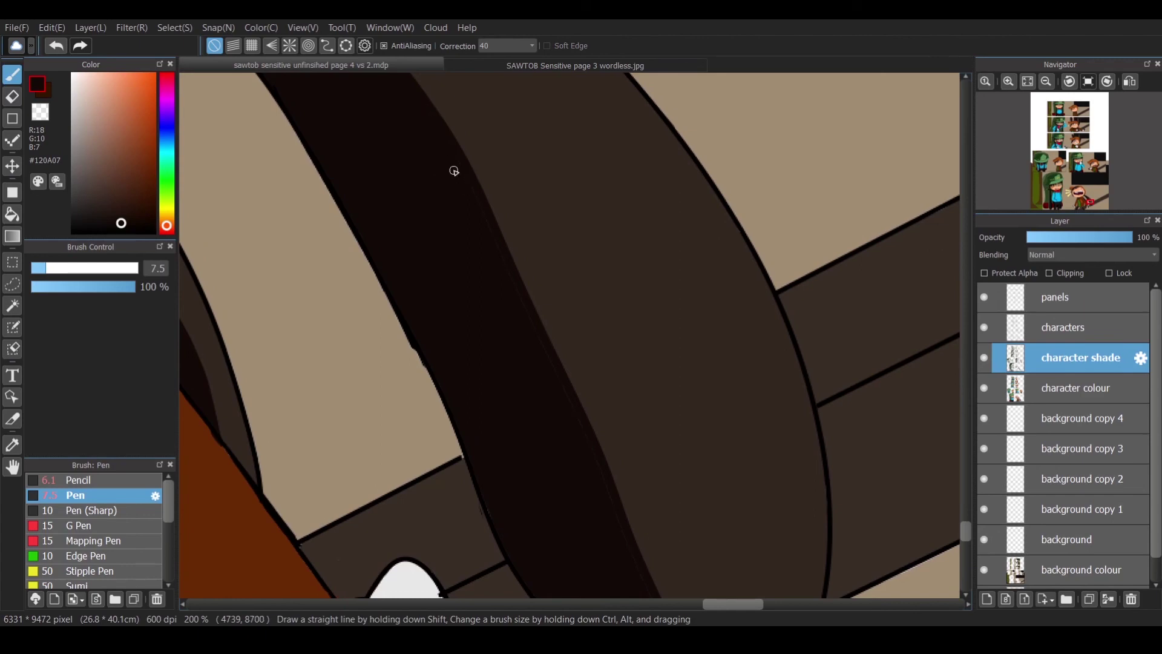
pyautogui.scroll(-3, 950, 513)
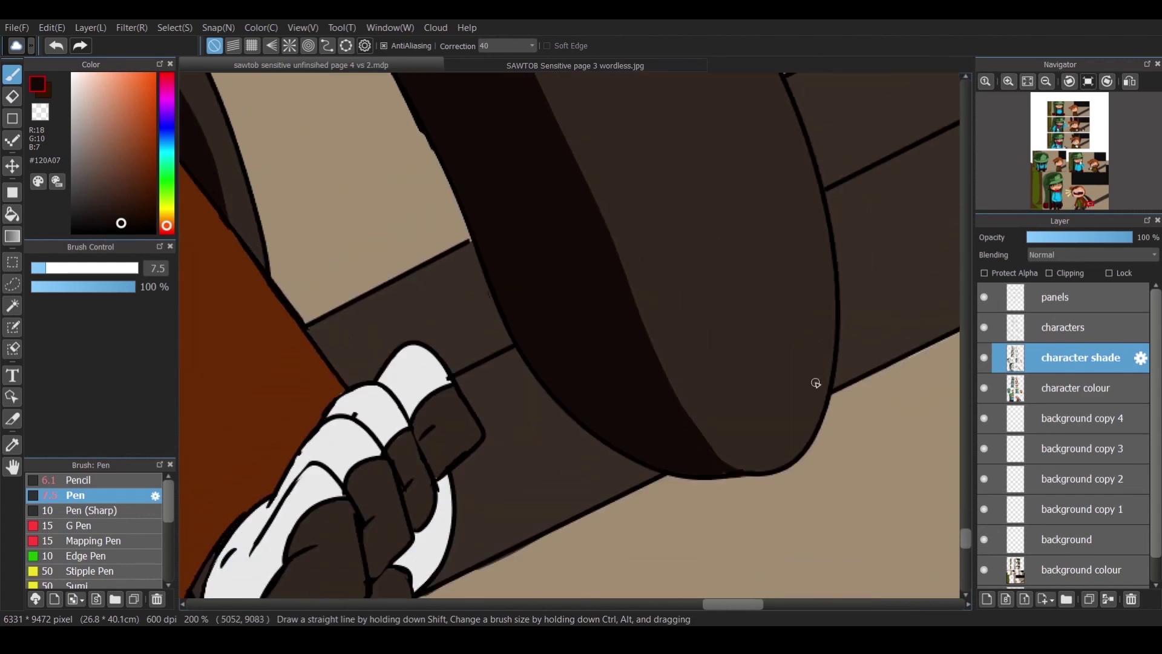
pyautogui.hscroll(-5, 719, 597)
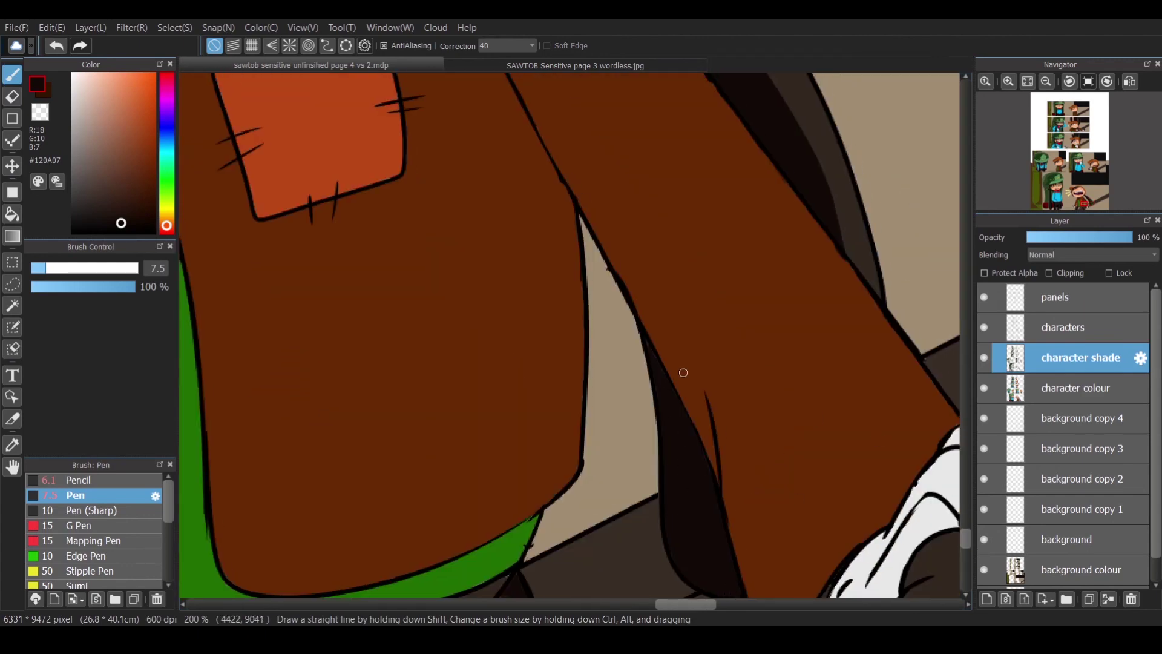
# Shade the inner sides of both dark trouser legs and the crotch crease with #120A07.
pyautogui.scroll(-5, 537, 173)
pyautogui.moveTo(497, 209); pyautogui.dragTo(454, 249)
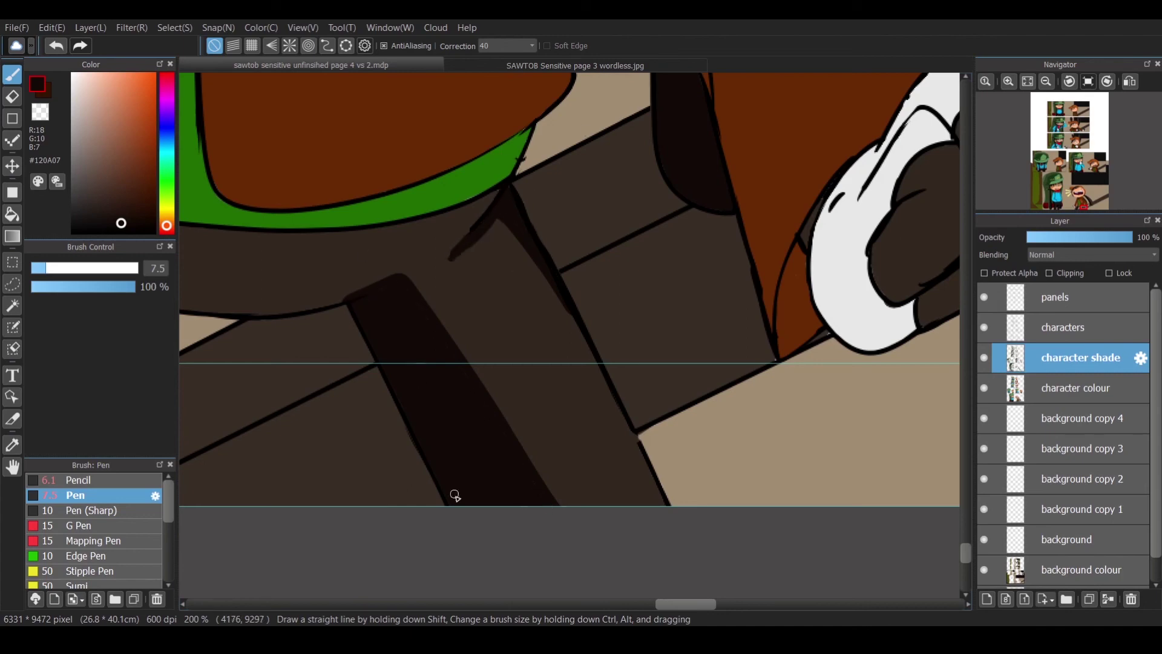
pyautogui.hscroll(-5, 422, 485)
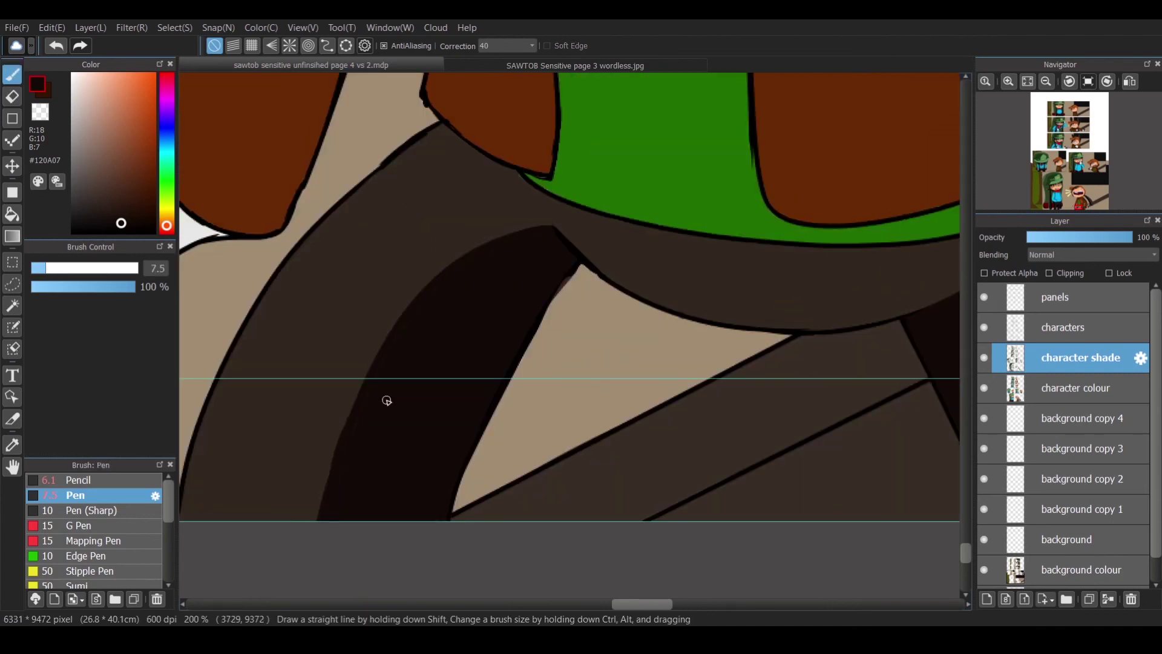
# Shade the dark palm and finger pads of the hand below the patched sleeve with #120A07.
pyautogui.hscroll(-5, 328, 527)
pyautogui.scroll(3, 411, 294)
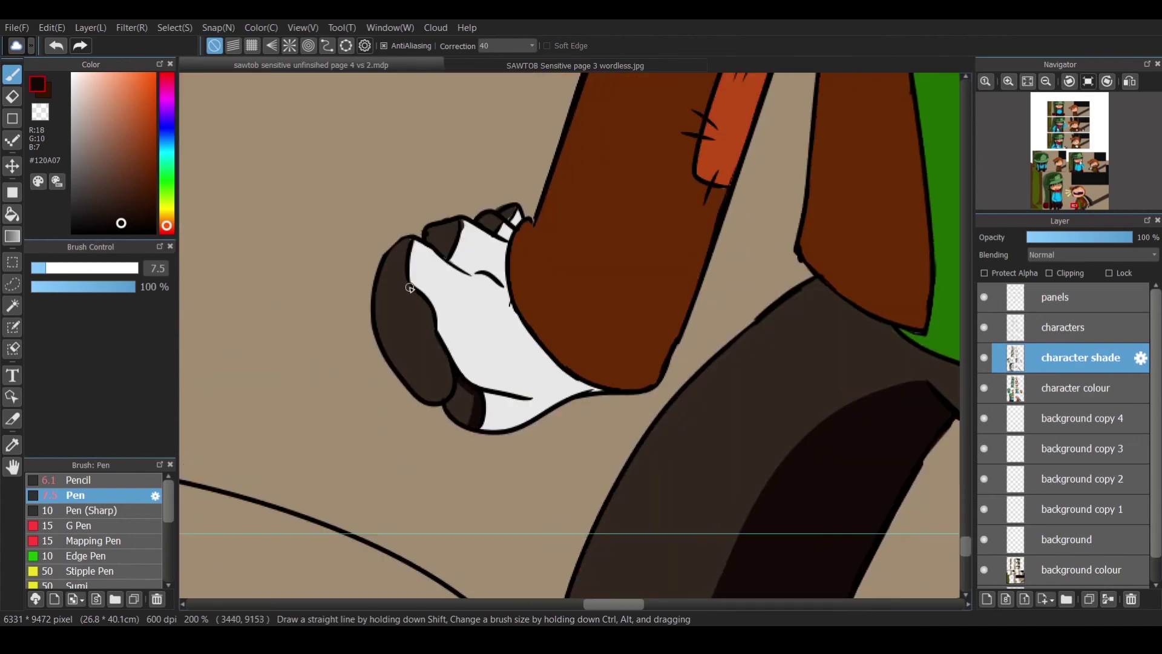
pyautogui.moveTo(411, 294); pyautogui.dragTo(437, 368)
pyautogui.hotkey('ctrl', 'z')
pyautogui.moveTo(416, 237); pyautogui.dragTo(404, 288)
pyautogui.moveTo(450, 261); pyautogui.dragTo(461, 223)
# Shade the largest dark pad of the fist in front of the plank with #120A07 and erase the excess.
pyautogui.hscroll(5, 643, 596)
pyautogui.moveTo(485, 382)
pyautogui.mouseDown()
pyautogui.moveTo(429, 448)
pyautogui.moveTo(478, 394)
pyautogui.mouseUp()
pyautogui.moveTo(487, 348); pyautogui.dragTo(366, 424)
pyautogui.press('e')
pyautogui.press('b')
pyautogui.press('e')
pyautogui.moveTo(402, 375); pyautogui.dragTo(378, 448)
pyautogui.press('b')
# Shade the remaining dark finger and thumb pads of the fist in front of the plank with #120A07.
pyautogui.moveTo(560, 295)
pyautogui.mouseDown()
pyautogui.moveTo(532, 360)
pyautogui.moveTo(536, 411)
pyautogui.mouseUp()
pyautogui.moveTo(484, 511); pyautogui.dragTo(555, 411)
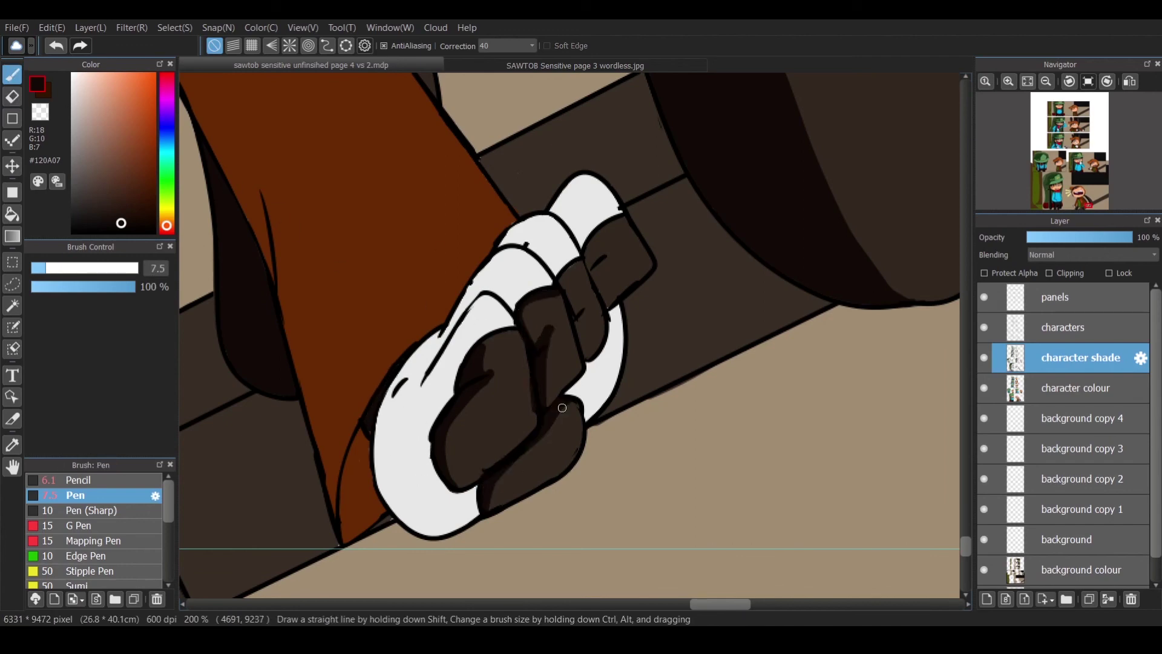
pyautogui.moveTo(564, 277)
pyautogui.mouseDown()
pyautogui.moveTo(584, 262)
pyautogui.moveTo(581, 357)
pyautogui.mouseUp()
pyautogui.moveTo(608, 260); pyautogui.dragTo(593, 305)
pyautogui.moveTo(605, 225); pyautogui.dragTo(583, 260)
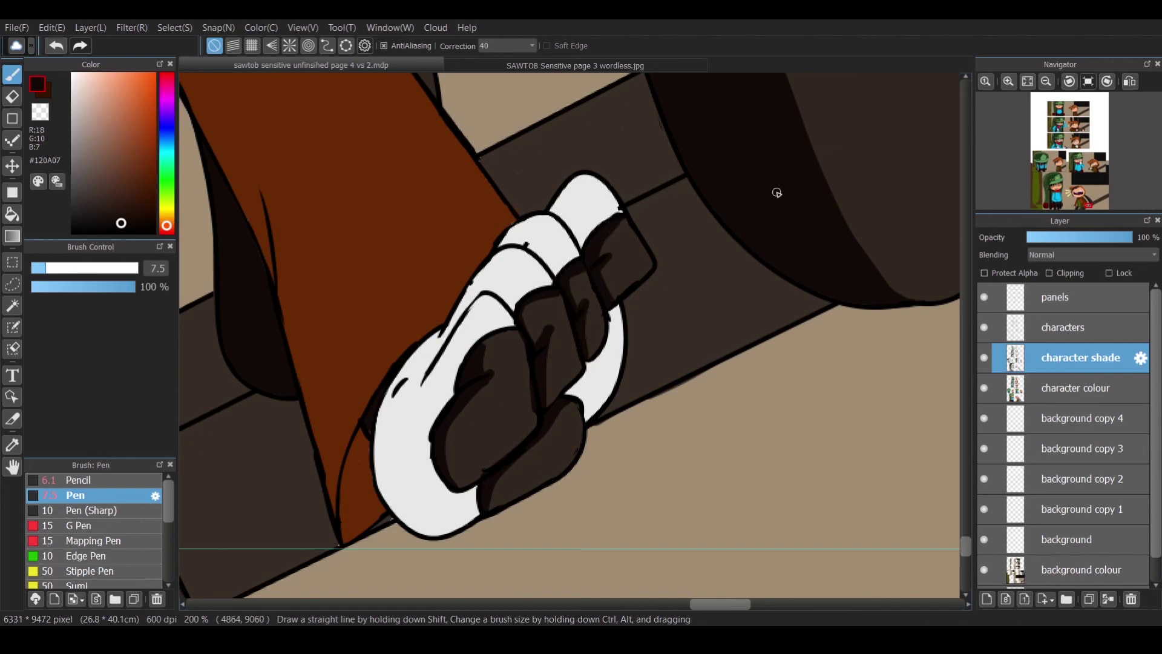
# Shade the edges and finger folds of the white glove in front of the plank with the sampled grey #787878.
pyautogui.keyDown('alt'); pyautogui.click(291, 266); pyautogui.keyUp('alt')
pyautogui.click(1045, 81)
pyautogui.click(12, 445)
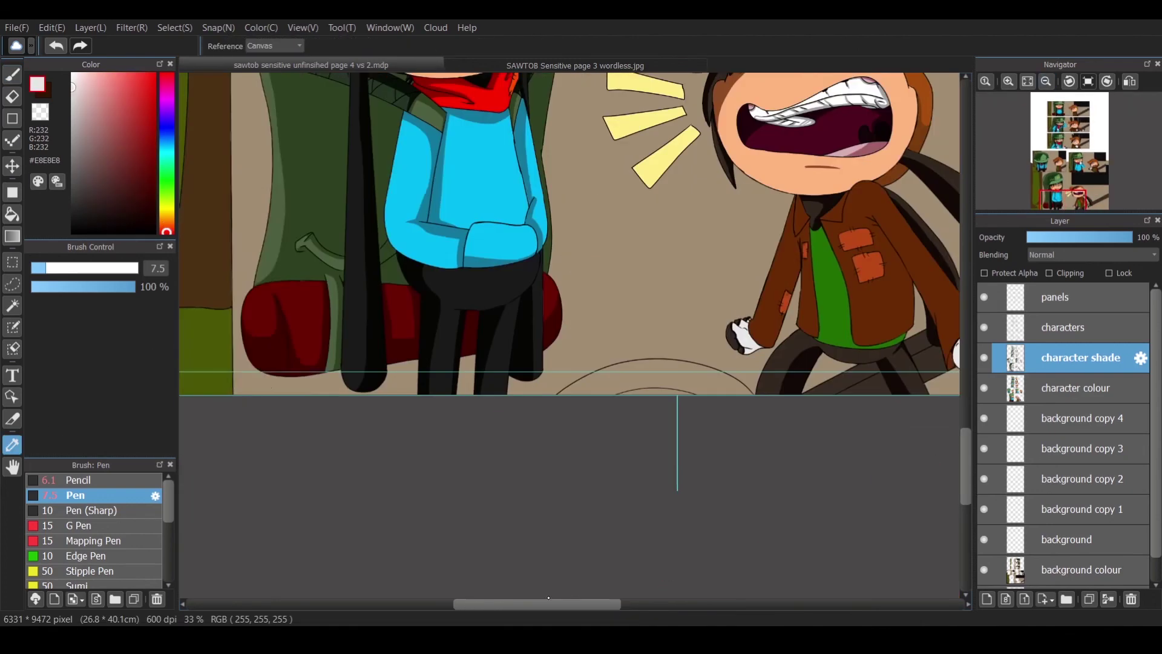
pyautogui.click(916, 264)
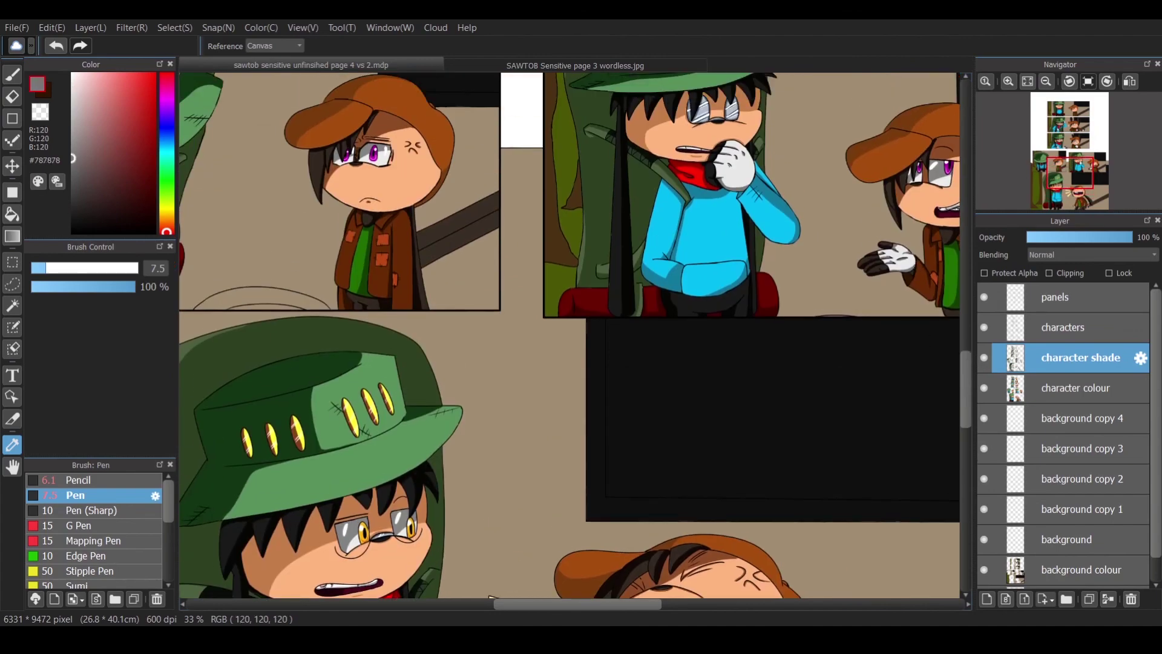
pyautogui.press('b')
pyautogui.scroll(6, 569, 336)
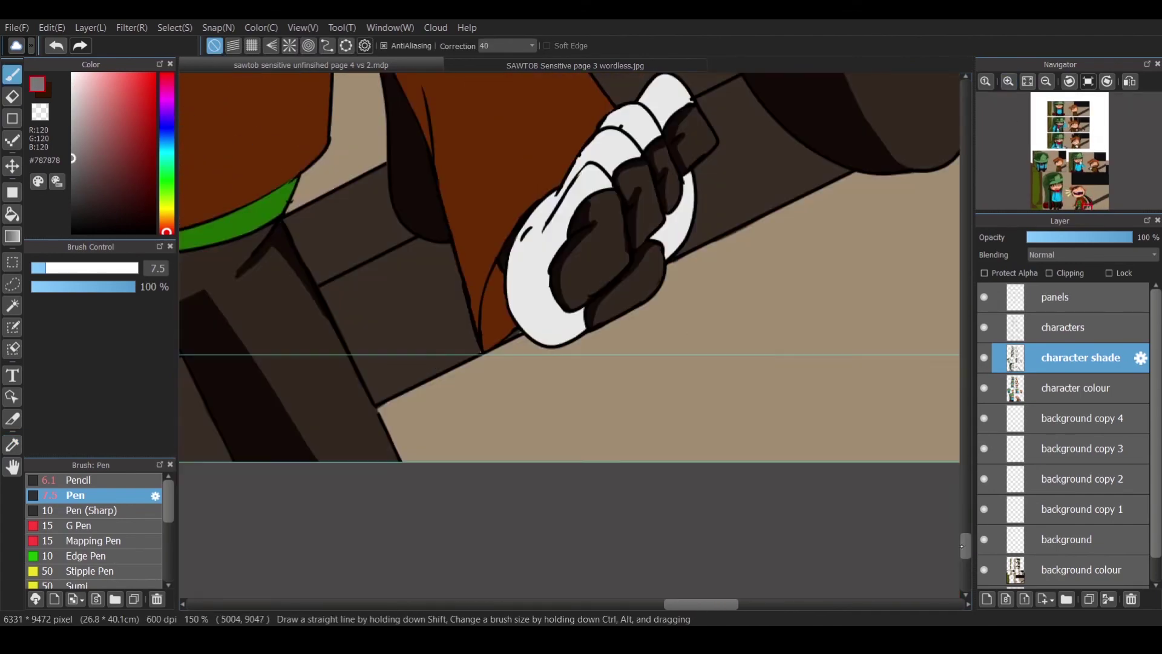
pyautogui.moveTo(964, 544); pyautogui.dragTo(964, 538)
pyautogui.moveTo(558, 289)
pyautogui.mouseDown()
pyautogui.moveTo(520, 332)
pyautogui.moveTo(515, 410)
pyautogui.mouseUp()
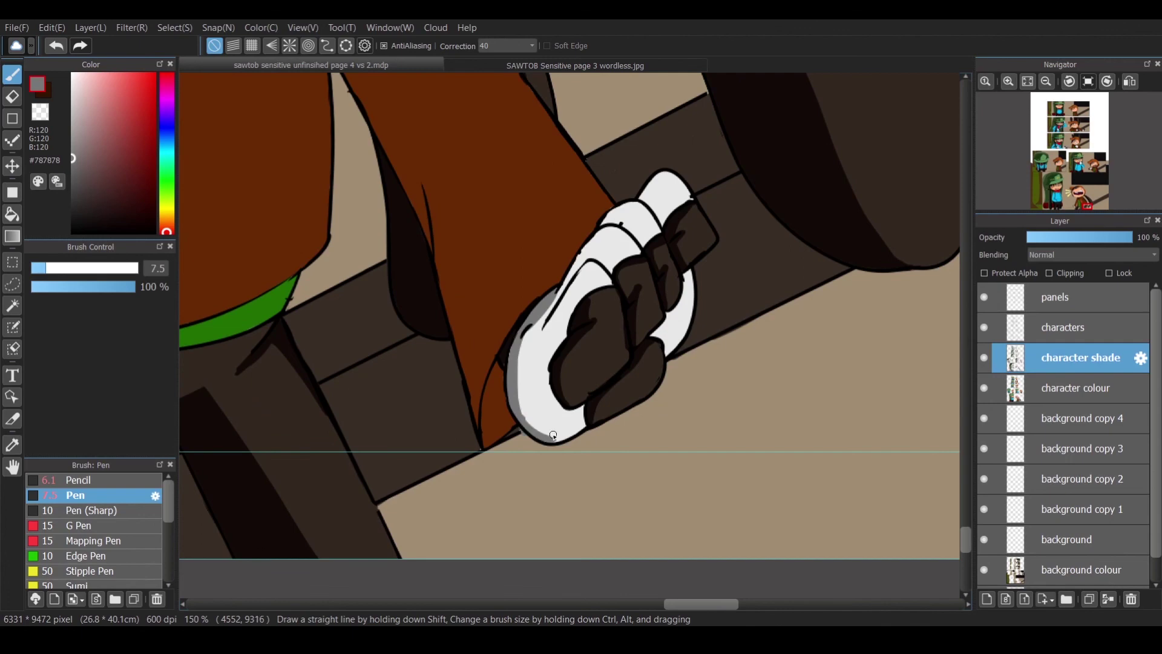
pyautogui.moveTo(612, 280)
pyautogui.mouseDown()
pyautogui.moveTo(563, 334)
pyautogui.moveTo(588, 242)
pyautogui.mouseUp()
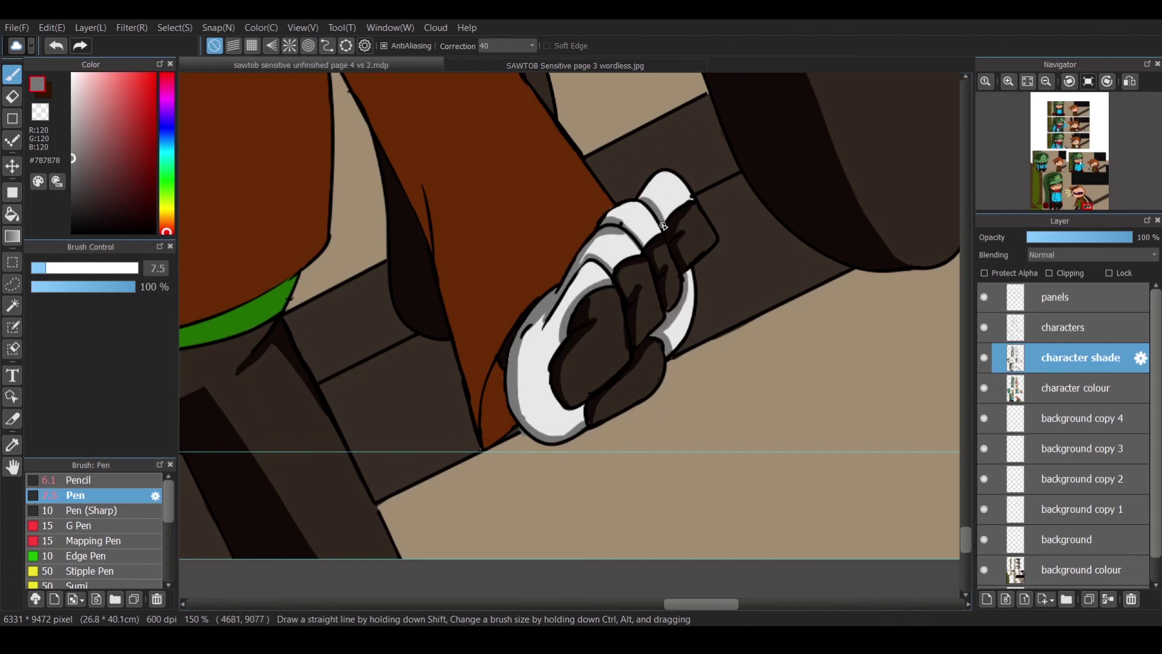
# Shade the white glove of the hand below the patched sleeve with grey #787878.
pyautogui.moveTo(701, 604); pyautogui.dragTo(611, 604)
pyautogui.moveTo(429, 245)
pyautogui.mouseDown()
pyautogui.moveTo(461, 340)
pyautogui.moveTo(519, 357)
pyautogui.moveTo(569, 354)
pyautogui.mouseUp()
pyautogui.moveTo(472, 264)
pyautogui.mouseDown()
pyautogui.moveTo(458, 257)
pyautogui.moveTo(554, 354)
pyautogui.moveTo(511, 315)
pyautogui.mouseUp()
pyautogui.moveTo(551, 350); pyautogui.dragTo(554, 354)
# Shade the brown jacket's collar flaps and the fabric around them up to the shoulder with #341500.
pyautogui.scroll(-3, 493, 402)
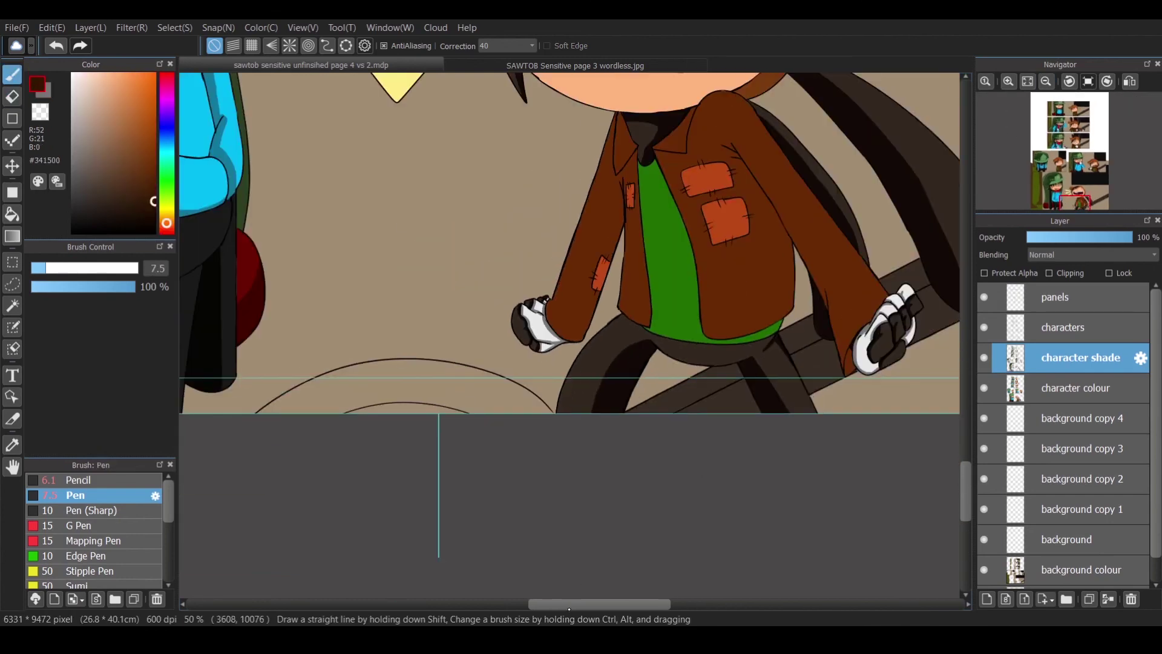
pyautogui.scroll(2, 939, 420)
pyautogui.scroll(-2, 939, 421)
pyautogui.scroll(2, 424, 302)
pyautogui.scroll(1, 363, 339)
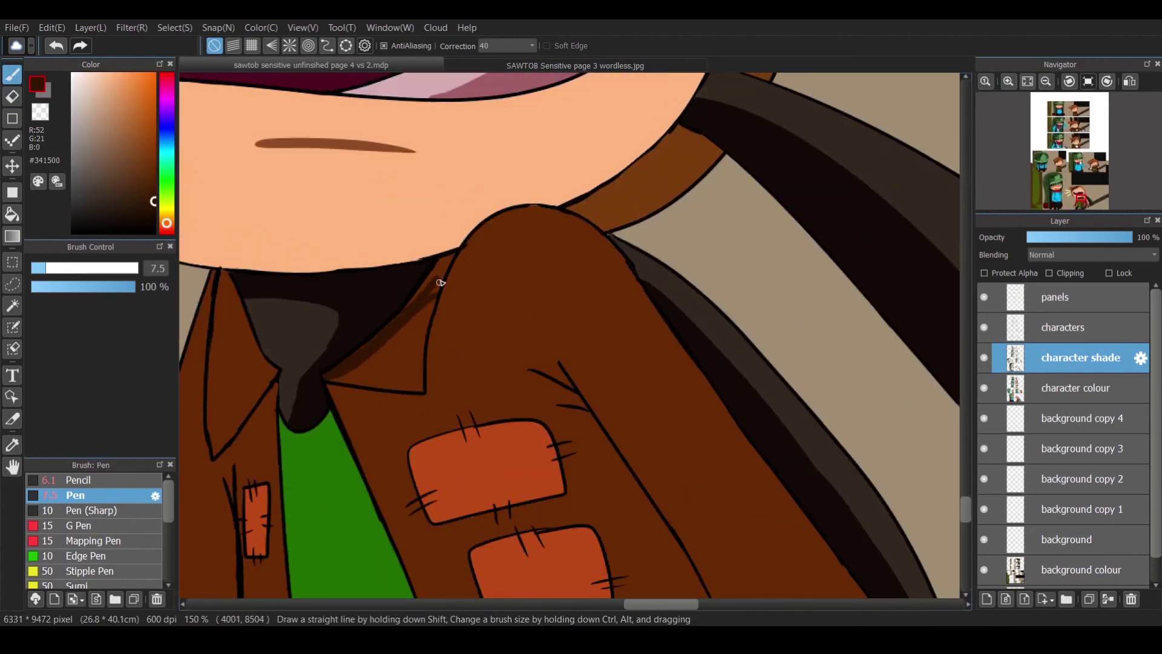
pyautogui.moveTo(442, 295); pyautogui.dragTo(327, 396)
pyautogui.moveTo(435, 318); pyautogui.dragTo(428, 383)
pyautogui.moveTo(278, 384); pyautogui.dragTo(212, 463)
pyautogui.moveTo(201, 301)
pyautogui.mouseDown()
pyautogui.moveTo(308, 301)
pyautogui.moveTo(303, 410)
pyautogui.mouseUp()
pyautogui.moveTo(316, 272)
pyautogui.mouseDown()
pyautogui.moveTo(350, 323)
pyautogui.moveTo(329, 285)
pyautogui.moveTo(316, 330)
pyautogui.mouseUp()
pyautogui.moveTo(549, 309)
pyautogui.mouseDown()
pyautogui.moveTo(581, 245)
pyautogui.moveTo(545, 354)
pyautogui.mouseUp()
pyautogui.moveTo(569, 242); pyautogui.dragTo(662, 206)
pyautogui.press('e')
pyautogui.press('b')
# Outline and fill a shadow along the inner side of the elbow-patched sleeve with #341500.
pyautogui.scroll(-2, 568, 332)
pyautogui.scroll(-5, 568, 333)
pyautogui.moveTo(415, 213)
pyautogui.mouseDown()
pyautogui.moveTo(391, 386)
pyautogui.moveTo(301, 536)
pyautogui.mouseUp()
pyautogui.hotkey('ctrl', 'z')
pyautogui.press('g')
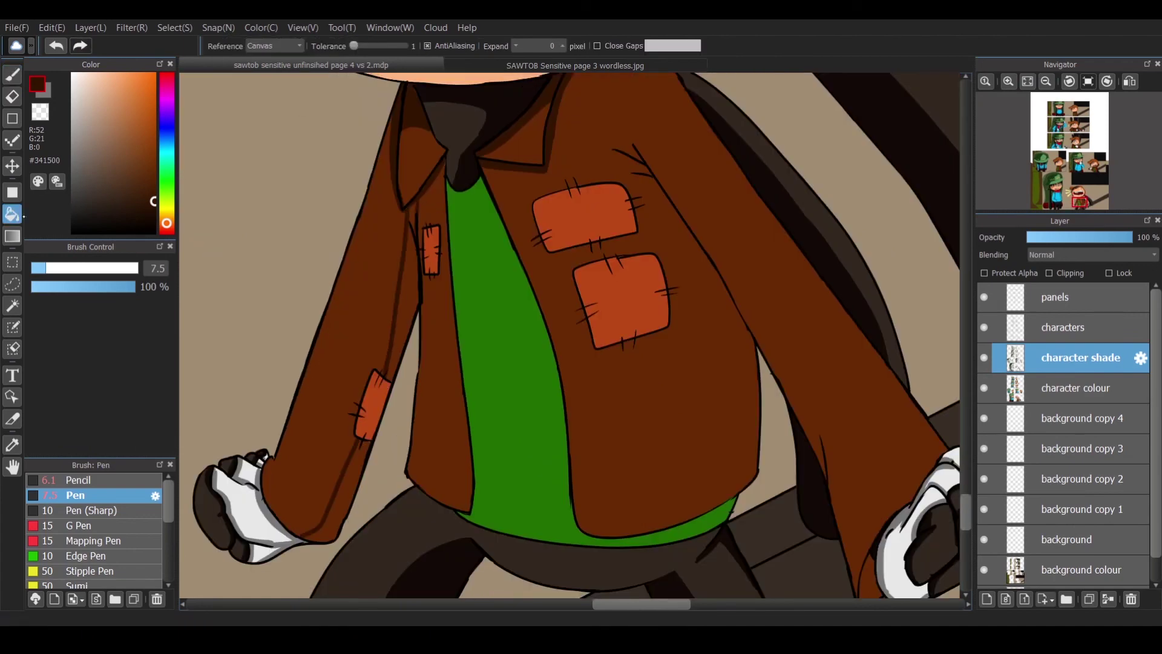
pyautogui.click(415, 230)
pyautogui.click(350, 481)
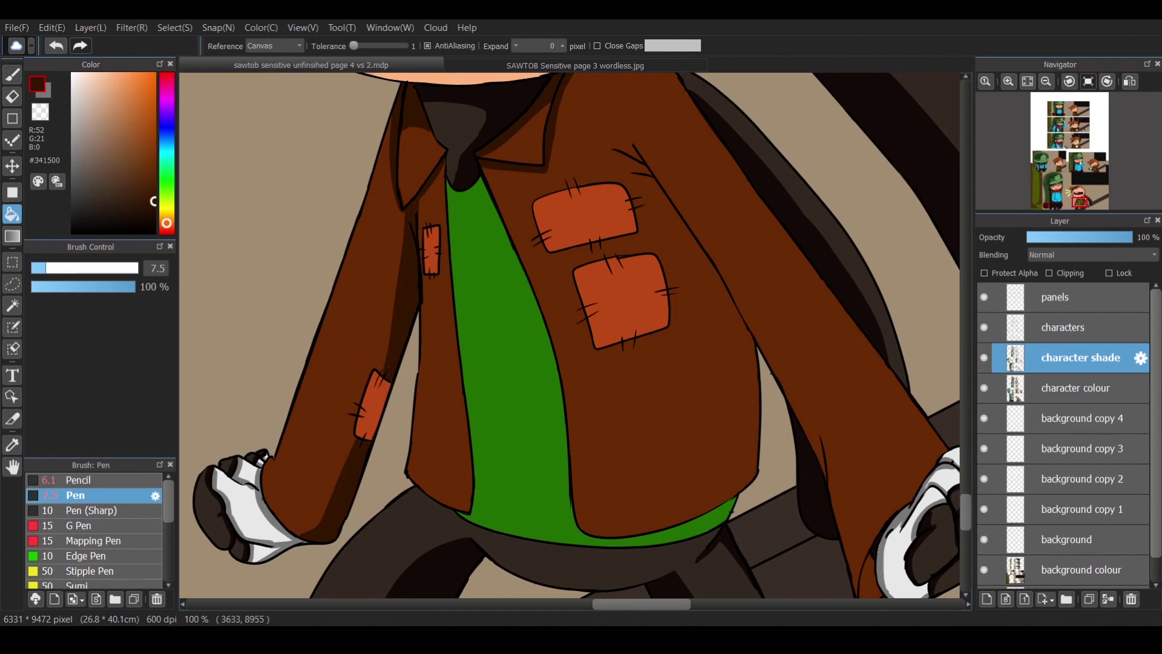
# Fill a shadow down the jacket's side beneath the arm and shade the adjoining sleeve's inner edge with #341500.
pyautogui.press('b')
pyautogui.moveTo(643, 180); pyautogui.dragTo(666, 528)
pyautogui.press('g')
pyautogui.click(657, 189)
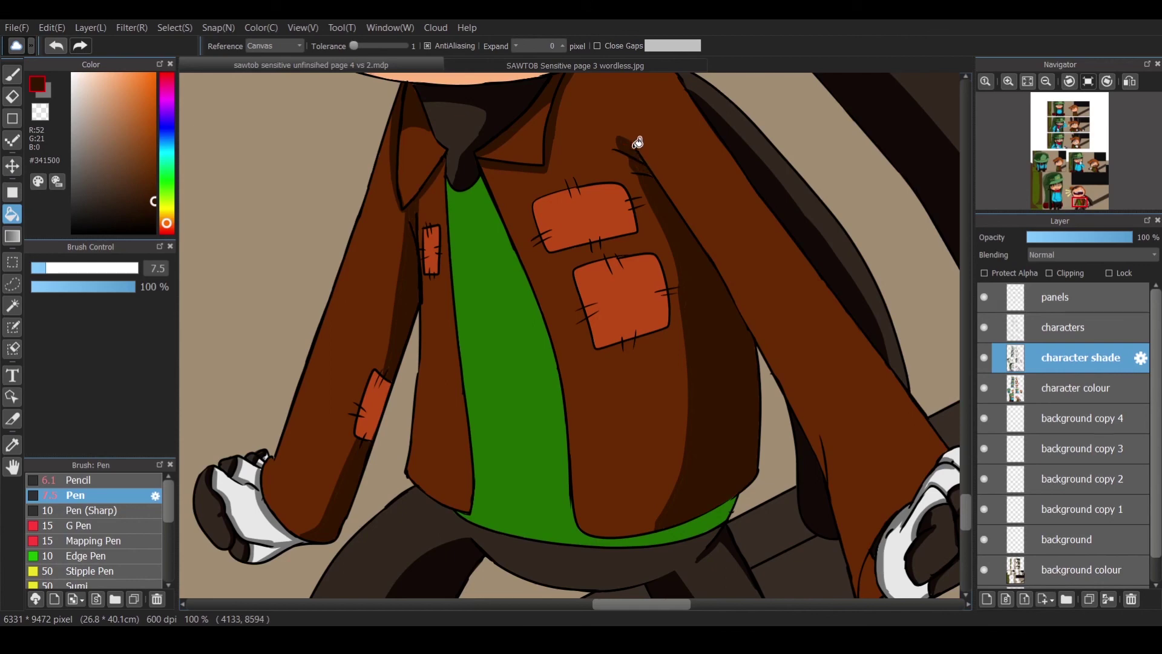
pyautogui.press('b')
pyautogui.moveTo(626, 131)
pyautogui.mouseDown()
pyautogui.moveTo(832, 465)
pyautogui.moveTo(853, 587)
pyautogui.mouseUp()
# Examine the shading on the patched sleeve, the collar and the armpit creases up close for gaps.
pyautogui.scroll(-3, 545, 236)
pyautogui.hscroll(-5, 710, 364)
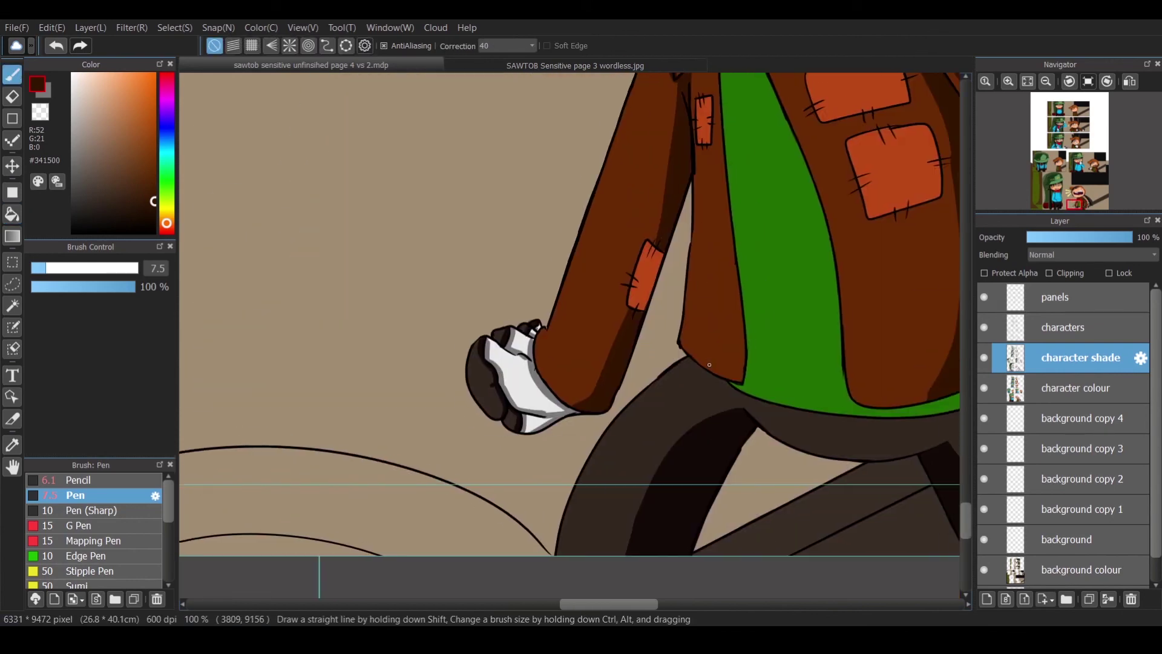
pyautogui.scroll(3, 766, 276)
pyautogui.scroll(5, 569, 339)
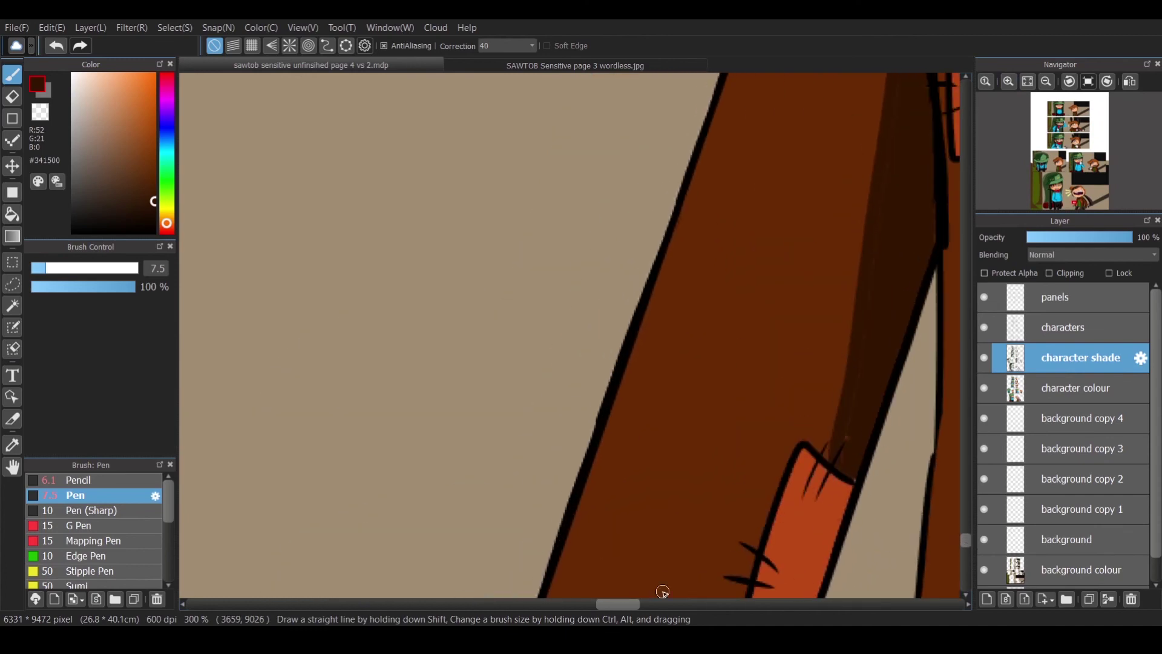
pyautogui.hscroll(3, 569, 339)
pyautogui.scroll(5, 444, 242)
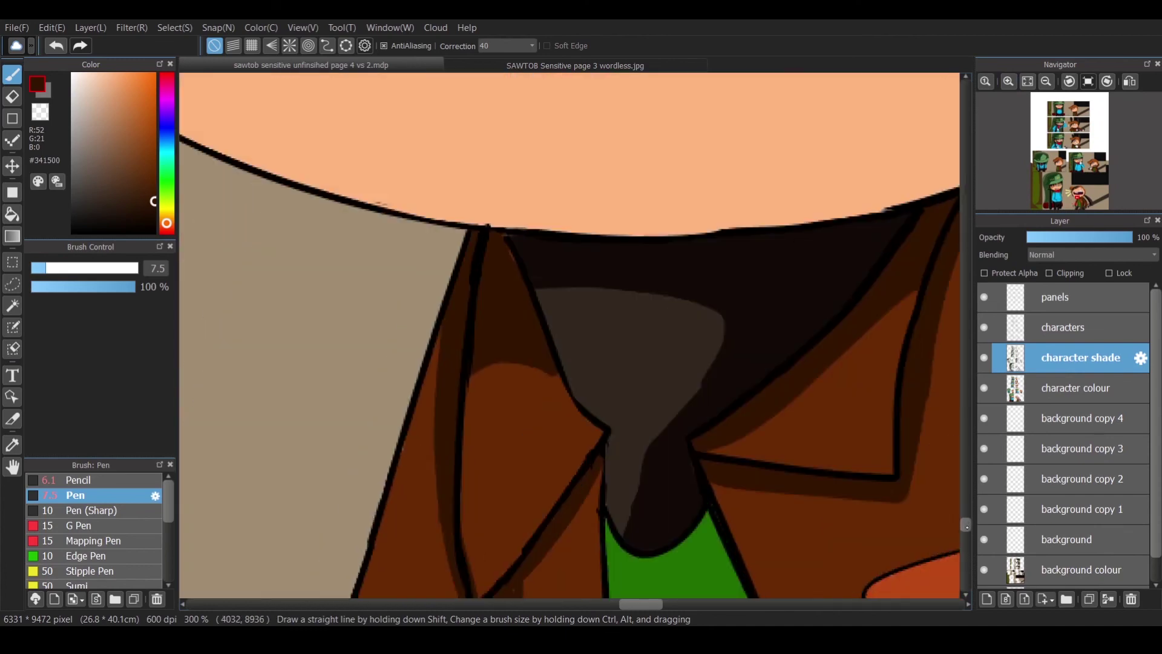
pyautogui.scroll(-3, 505, 246)
pyautogui.scroll(5, 517, 390)
pyautogui.scroll(-4, 506, 161)
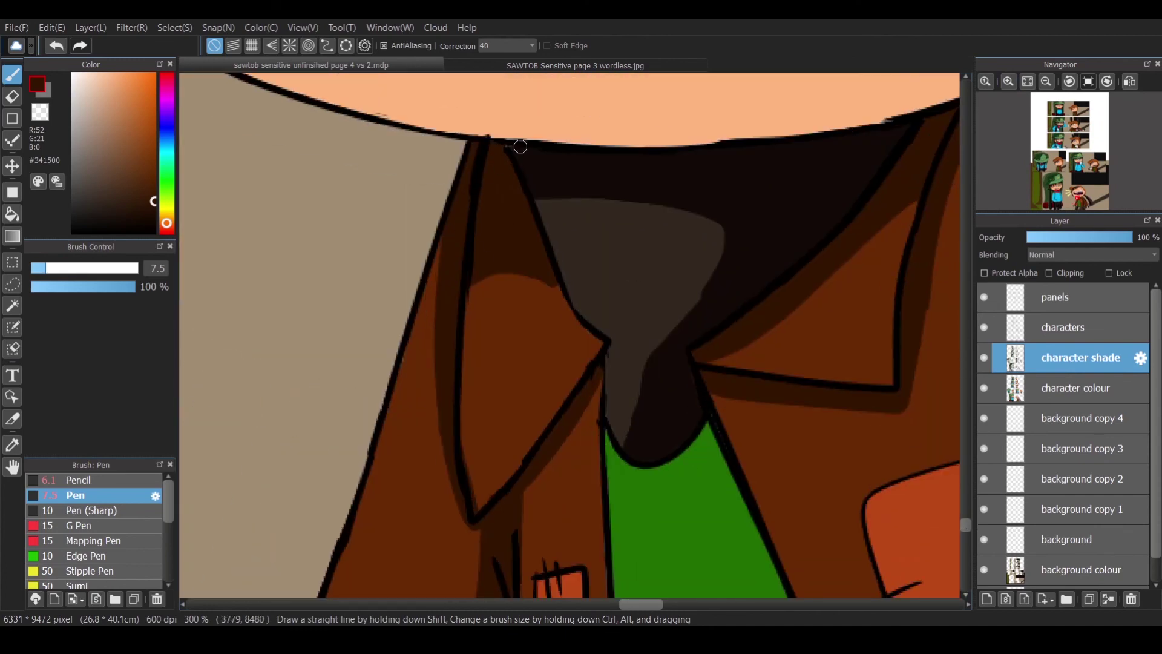
pyautogui.hscroll(3, 506, 161)
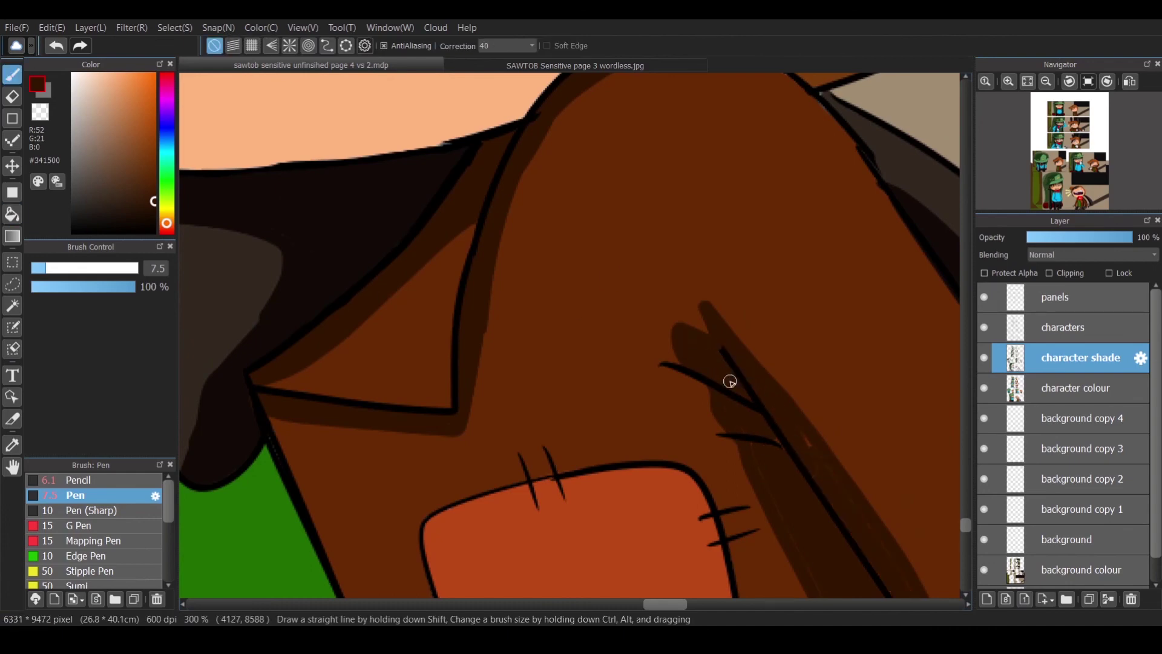
# Touch up the #341500 shading from the armpit creases along the sleeve's inner edge to the fold above the glove.
pyautogui.hscroll(3, 661, 597)
pyautogui.scroll(-2, 493, 487)
pyautogui.moveTo(429, 378)
pyautogui.mouseDown()
pyautogui.moveTo(342, 402)
pyautogui.moveTo(348, 237)
pyautogui.mouseUp()
pyautogui.scroll(-5, 573, 165)
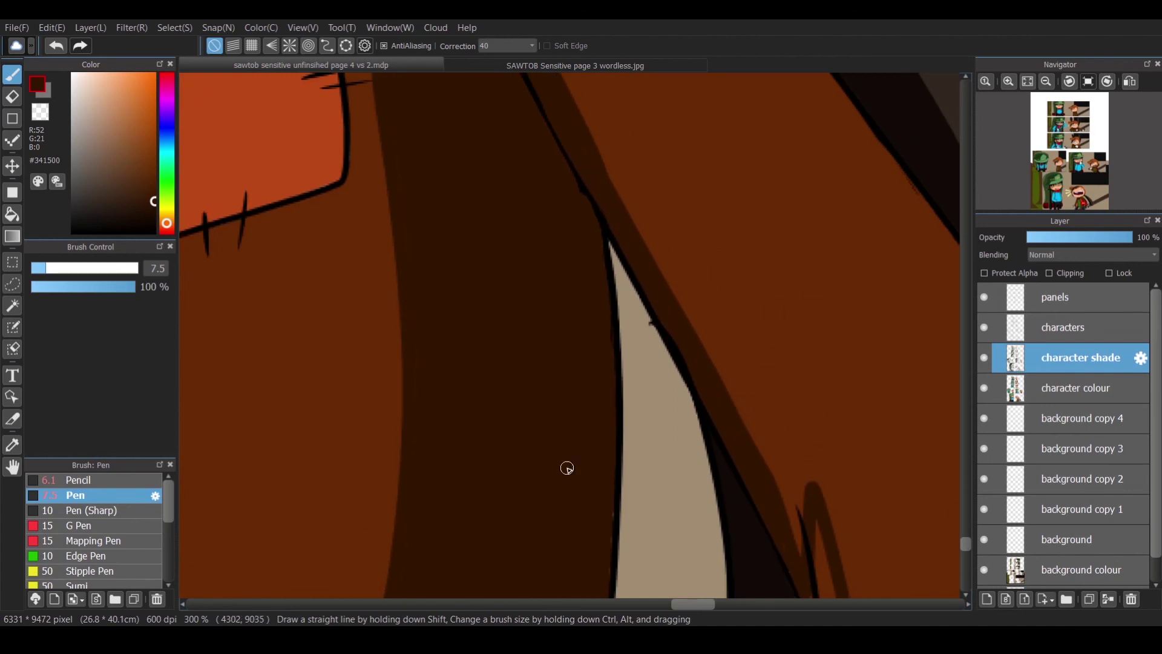
pyautogui.scroll(-5, 567, 468)
pyautogui.scroll(2, 319, 423)
pyautogui.moveTo(878, 163); pyautogui.dragTo(423, 299)
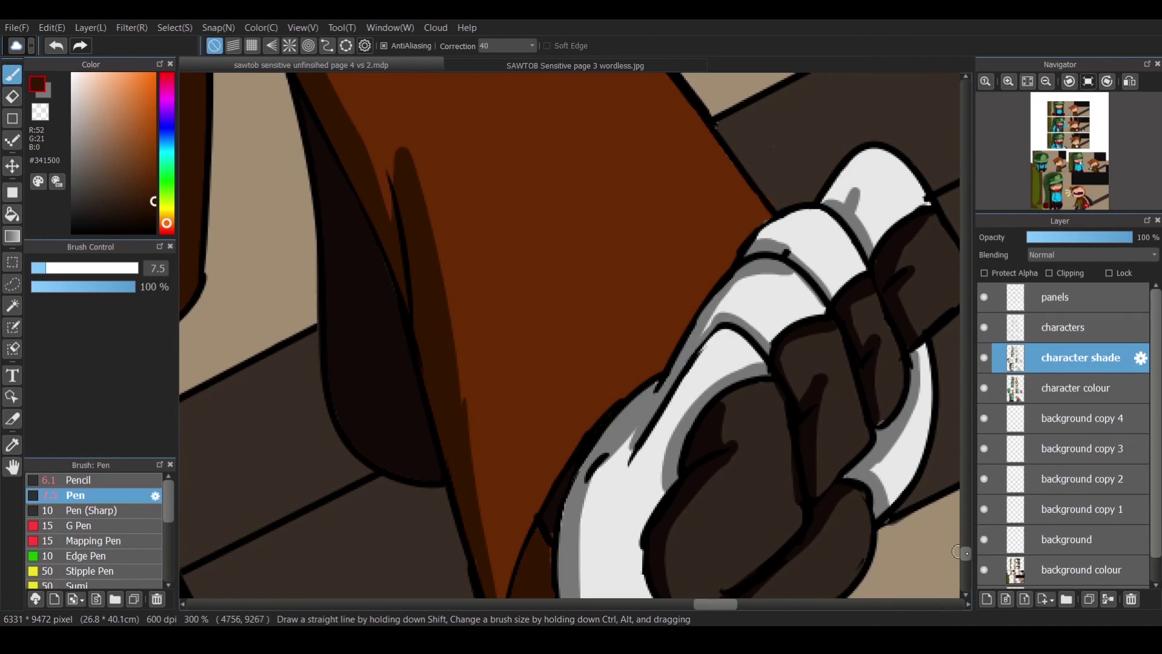
# Shade the green shirt beneath the neck, along the jacket opening and across the hem with the sampled #113D00.
pyautogui.scroll(-2, 957, 552)
pyautogui.scroll(-8, 545, 428)
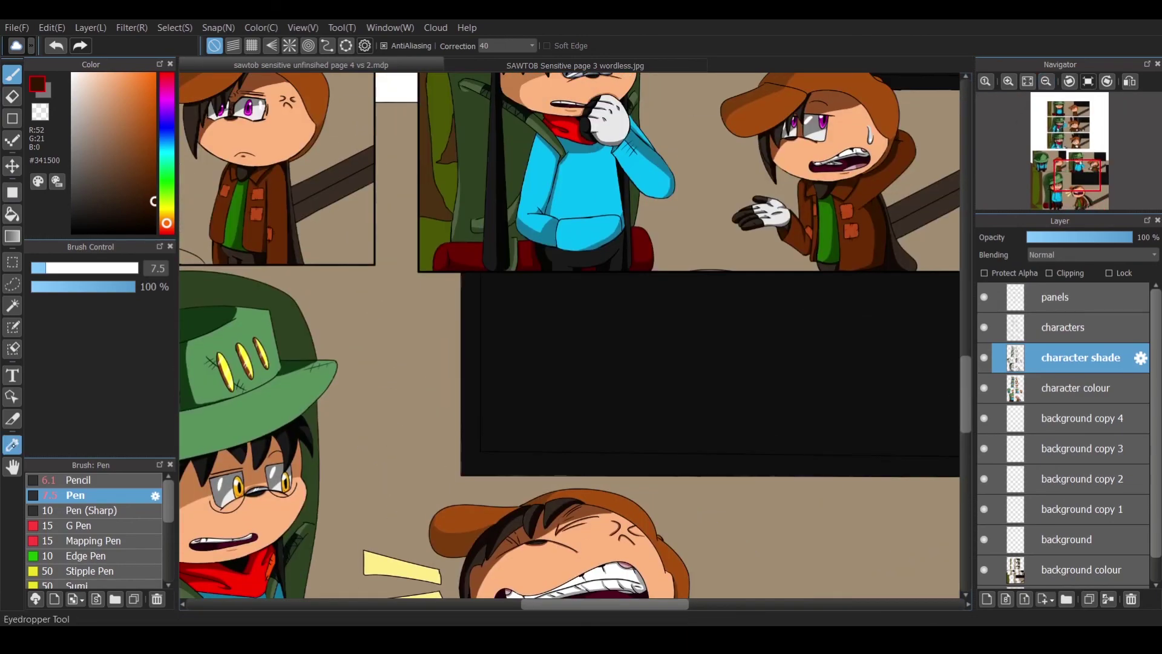
pyautogui.keyDown('alt'); pyautogui.click(460, 182); pyautogui.keyUp('alt')
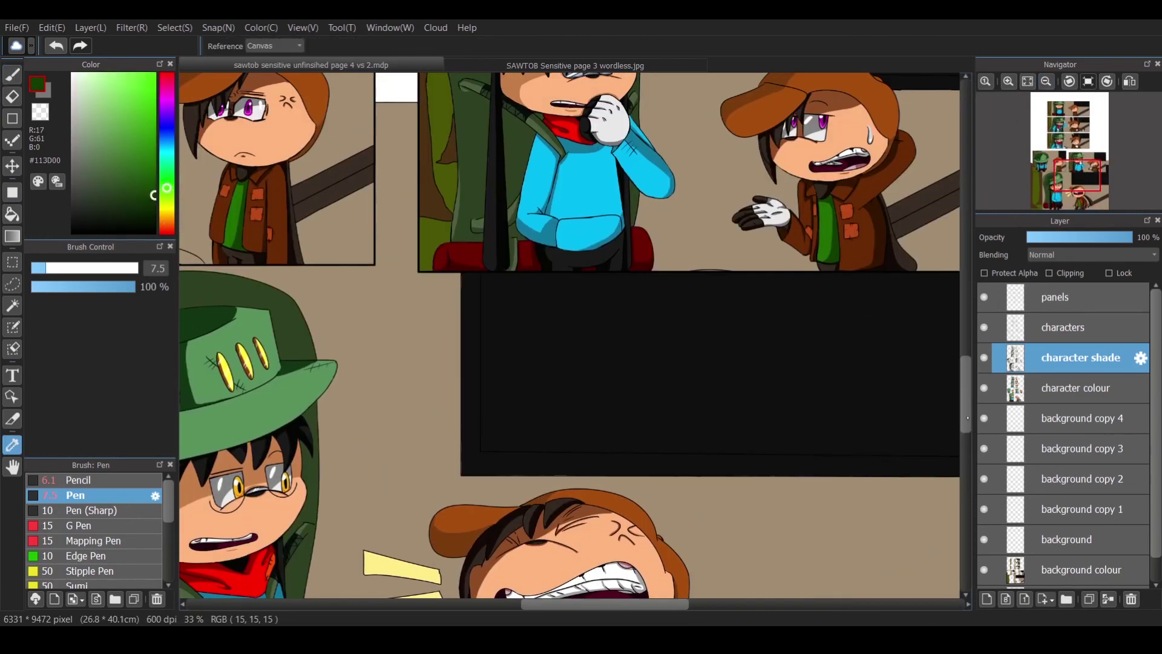
pyautogui.scroll(5, 578, 568)
pyautogui.moveTo(565, 315); pyautogui.dragTo(626, 460)
pyautogui.scroll(-3, 962, 521)
pyautogui.scroll(-3, 962, 522)
pyautogui.moveTo(625, 154); pyautogui.dragTo(645, 364)
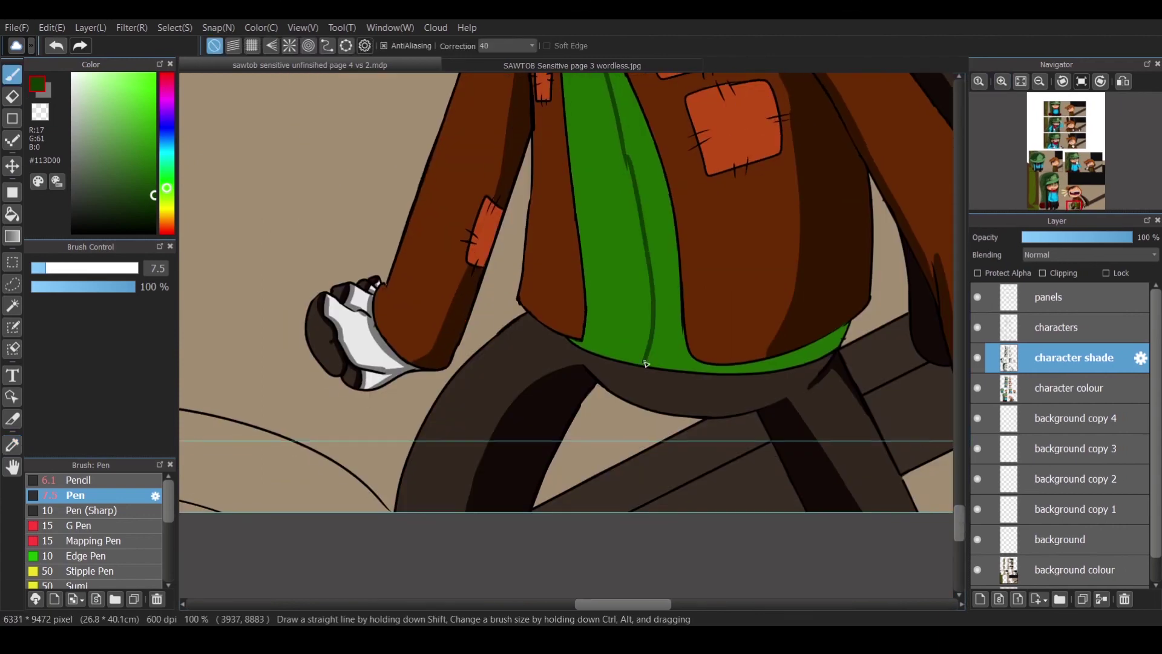
pyautogui.moveTo(633, 82); pyautogui.dragTo(838, 333)
# Check the green shirt's shading from the neck to the hem for gaps, and review the whole page.
pyautogui.scroll(3, 958, 363)
pyautogui.scroll(2, 596, 260)
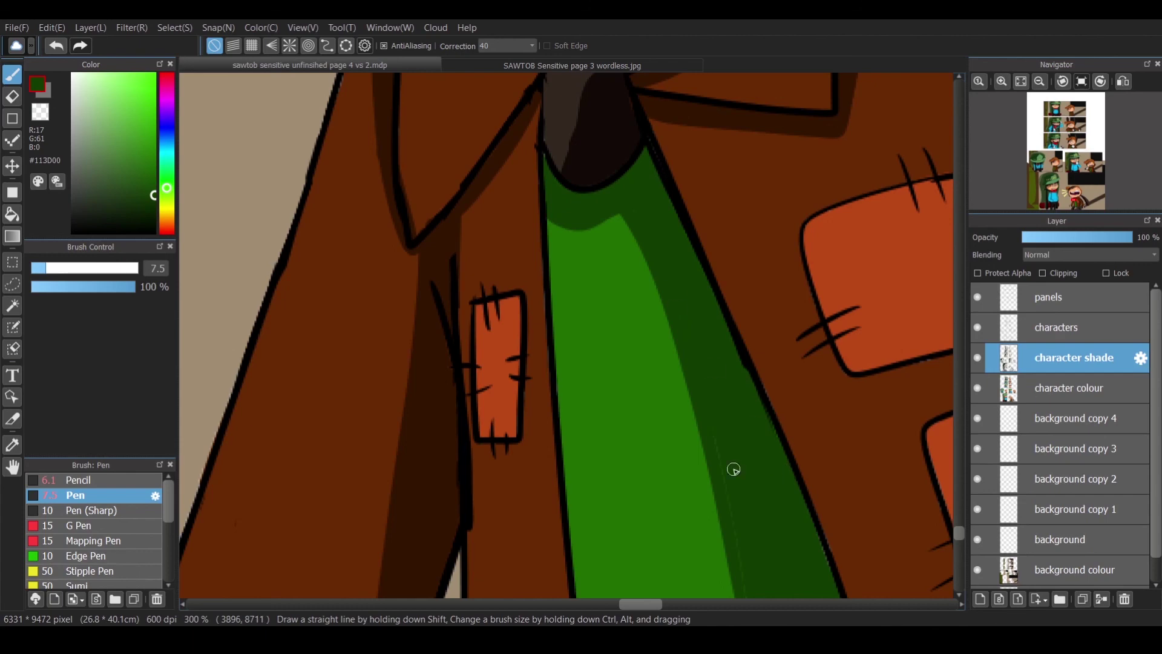
pyautogui.hscroll(5, 634, 446)
pyautogui.scroll(-5, 949, 524)
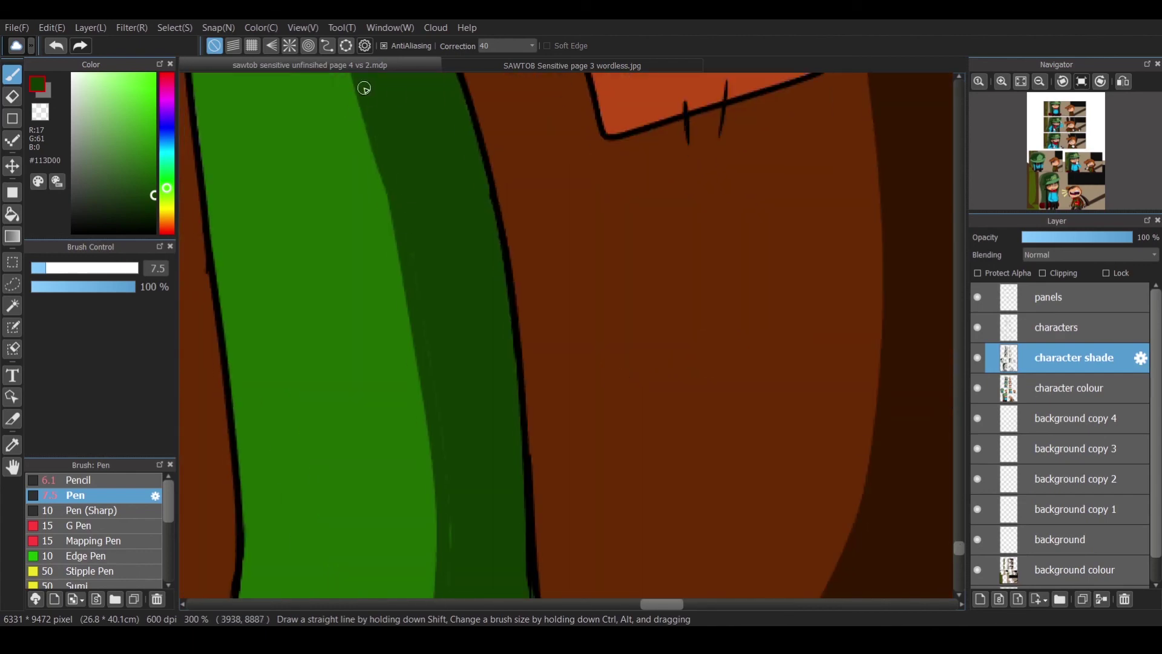
pyautogui.scroll(-3, 961, 546)
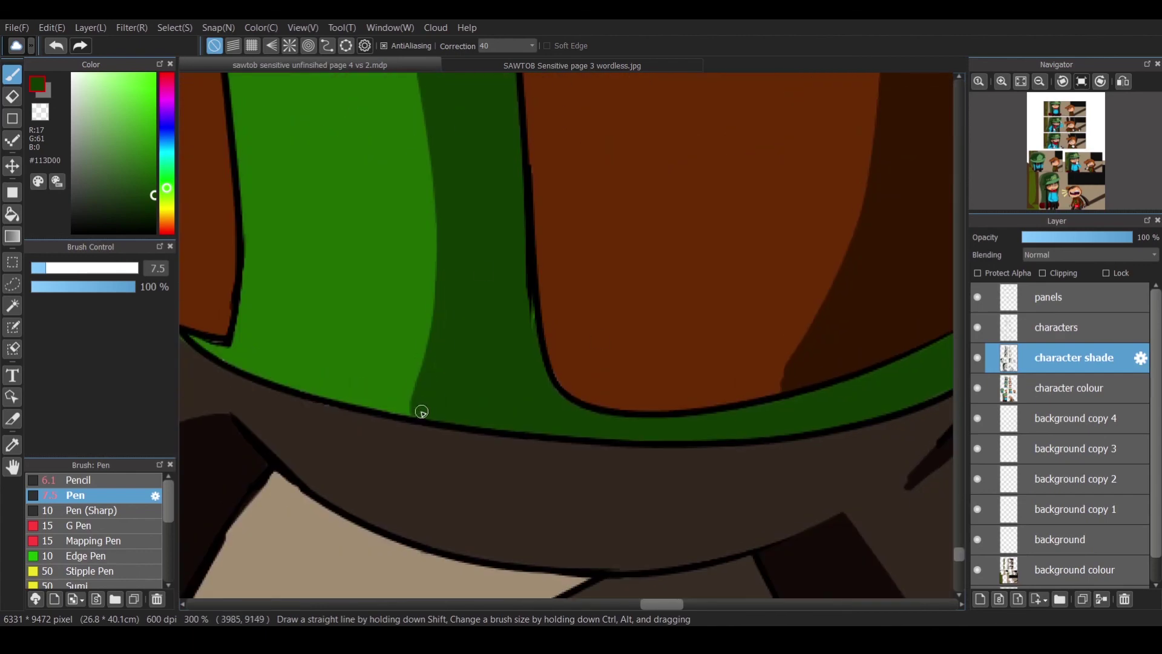
pyautogui.hscroll(5, 519, 302)
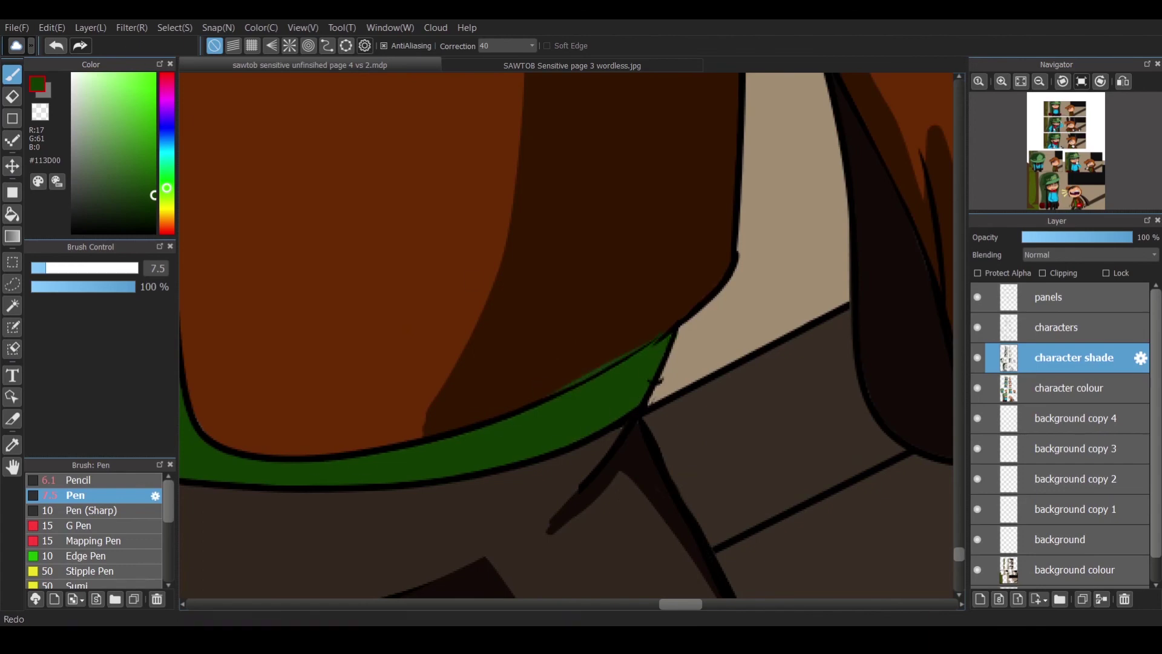
pyautogui.scroll(-10, 461, 465)
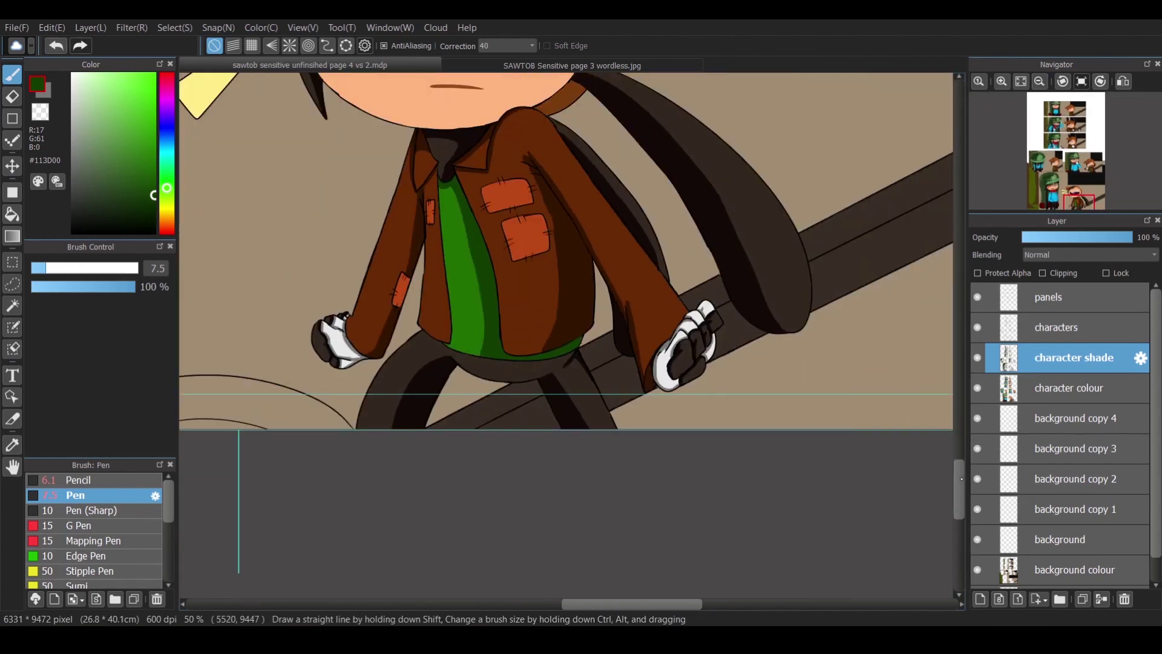
pyautogui.scroll(-3, 899, 542)
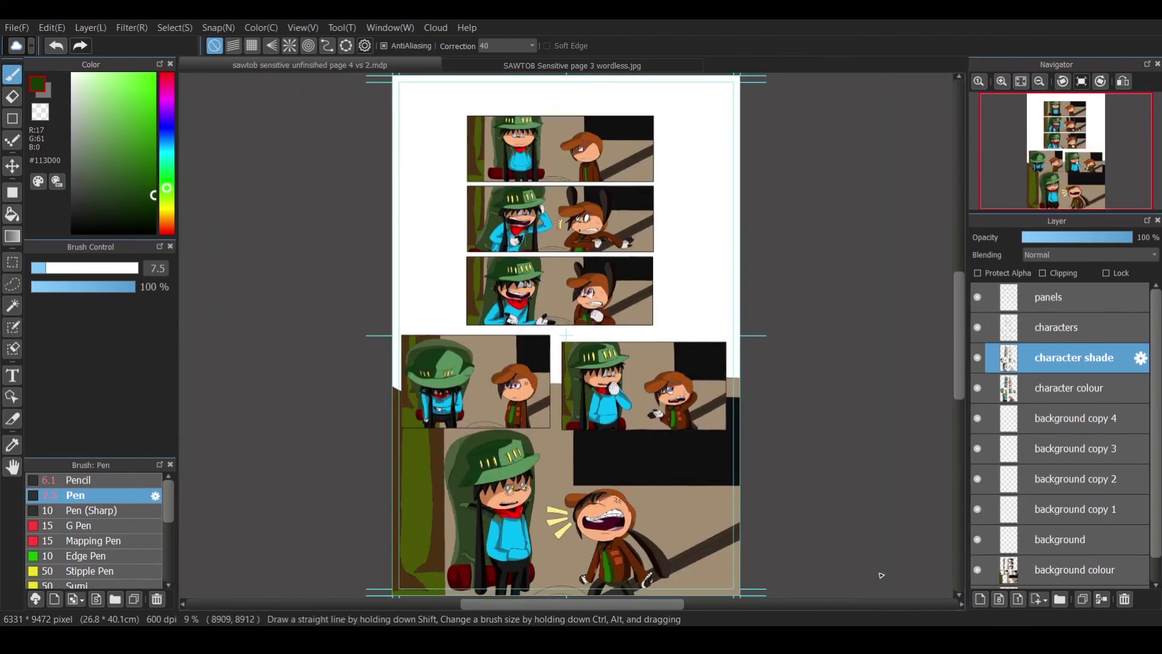